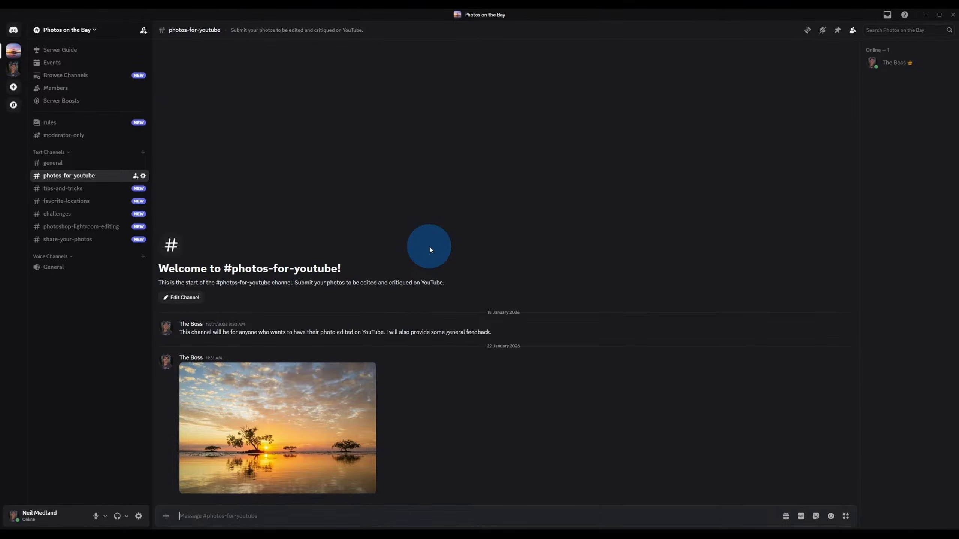
# - Browse the photoshop-lightroom-editing, favorite-locations, general and photos-for-youtube channels of the Photos on the Bay server
pyautogui.click(69, 227)
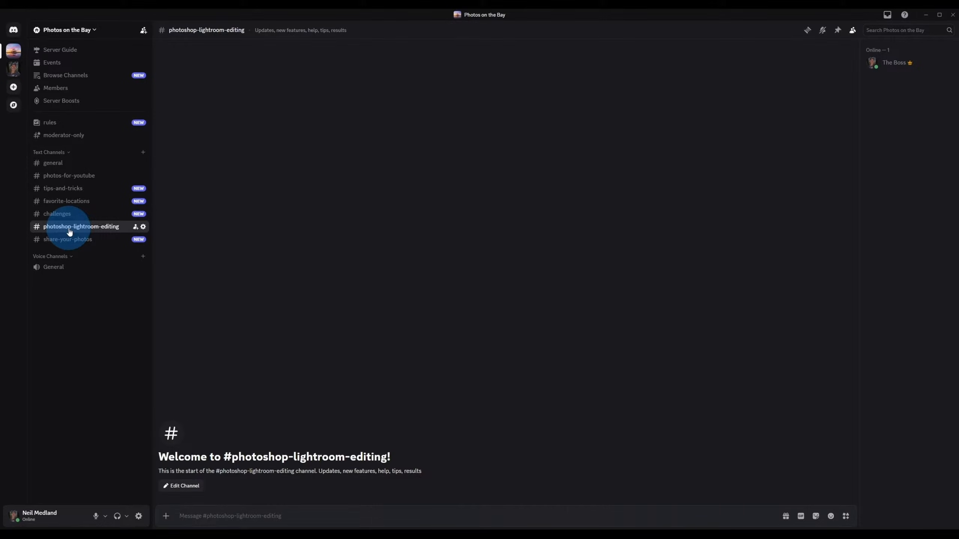
pyautogui.click(68, 204)
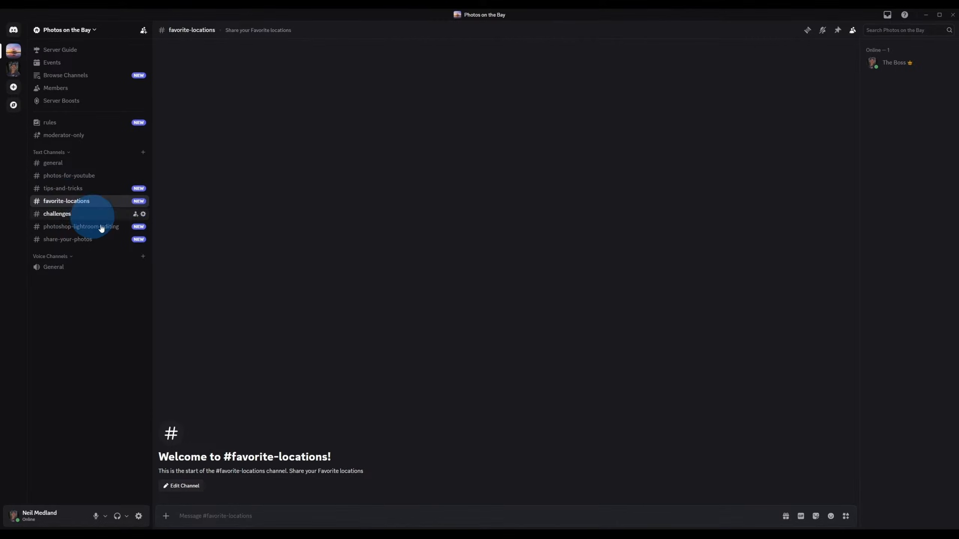
pyautogui.click(53, 163)
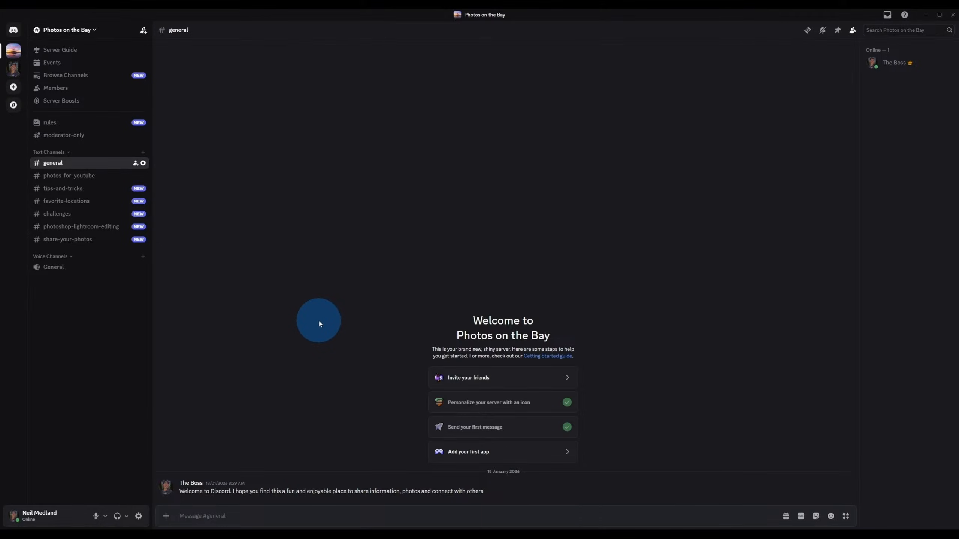
pyautogui.click(80, 177)
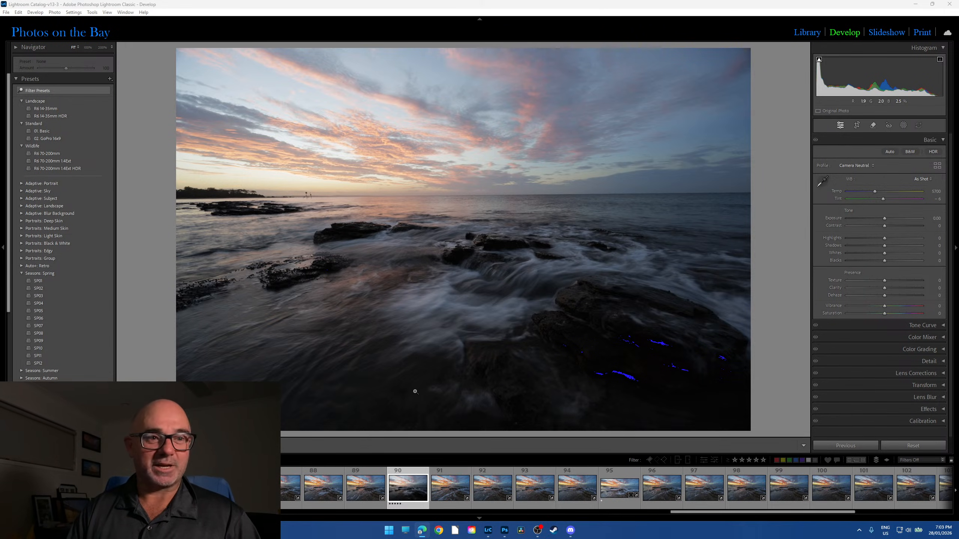
# - Switch to Lightroom Classic and open the lake photo with the pine island from the DISCORD folder in the Develop module
pyautogui.click(649, 6)
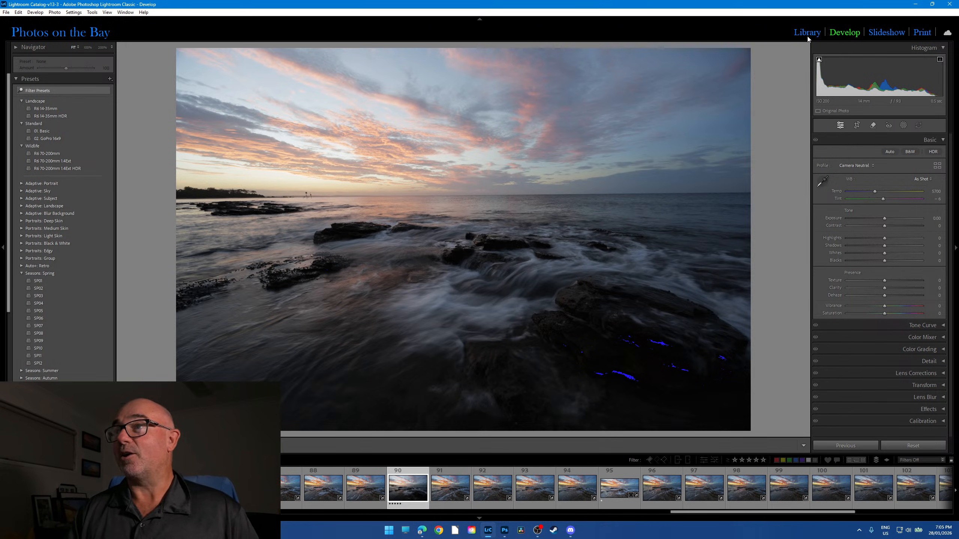
pyautogui.press('g')
pyautogui.click(63, 322)
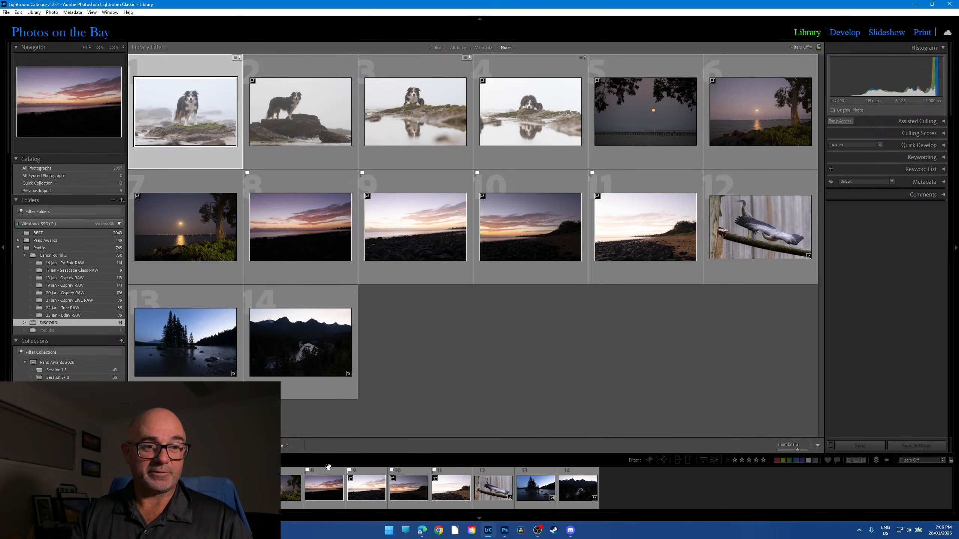
pyautogui.click(183, 351)
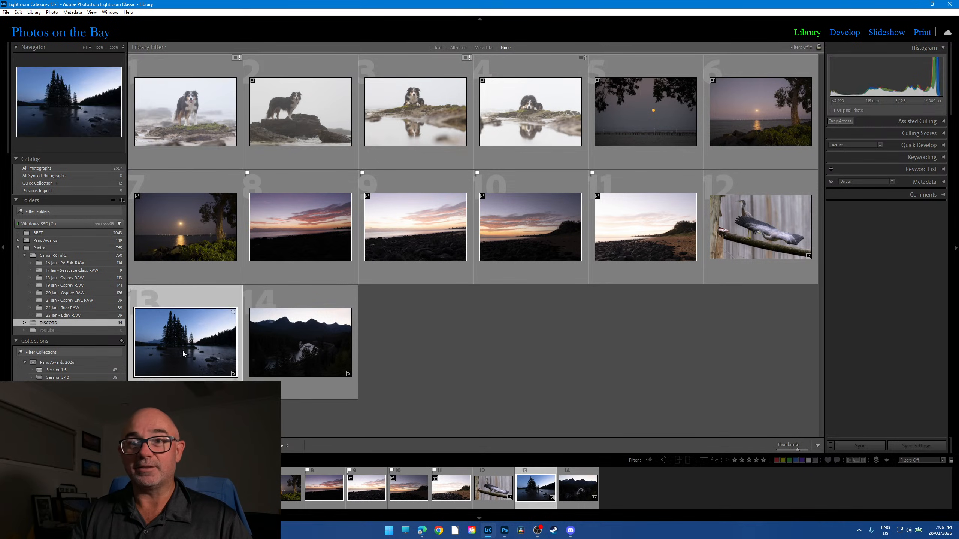
pyautogui.press('d')
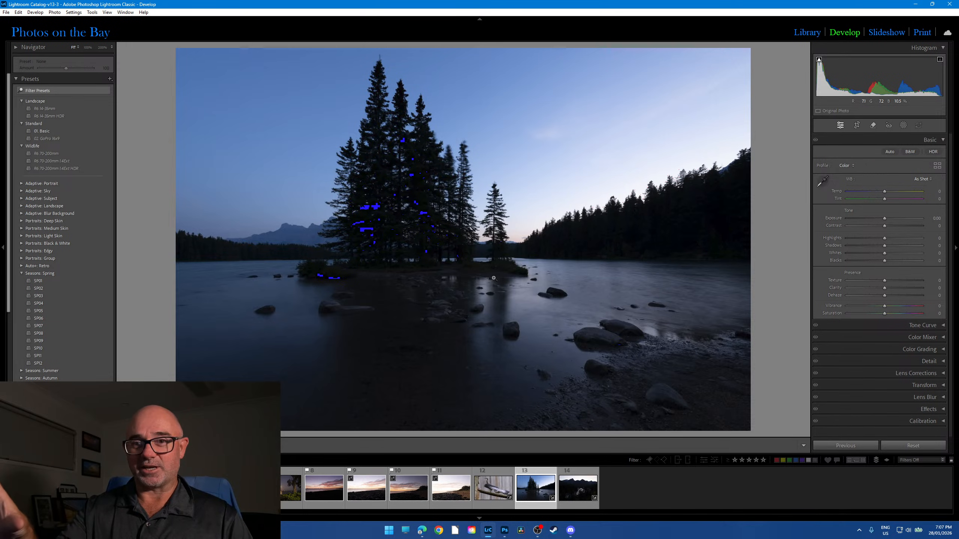
# - Open the mountain river photo for developing and display the photo info overlay with file name, date and dimensions
pyautogui.click(578, 493)
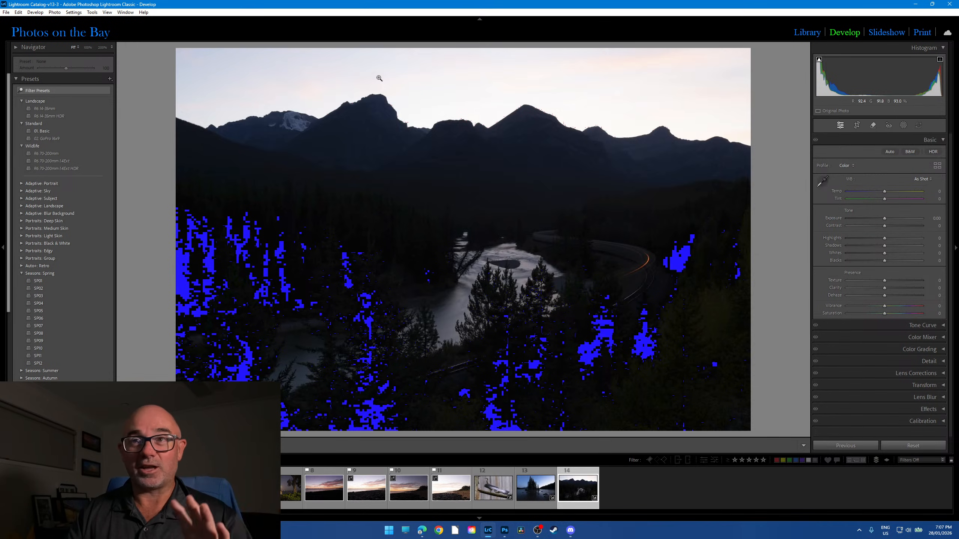
pyautogui.moveTo(885, 219)
pyautogui.mouseDown()
pyautogui.moveTo(868, 219)
pyautogui.moveTo(878, 219)
pyautogui.mouseUp()
pyautogui.doubleClick(879, 219)
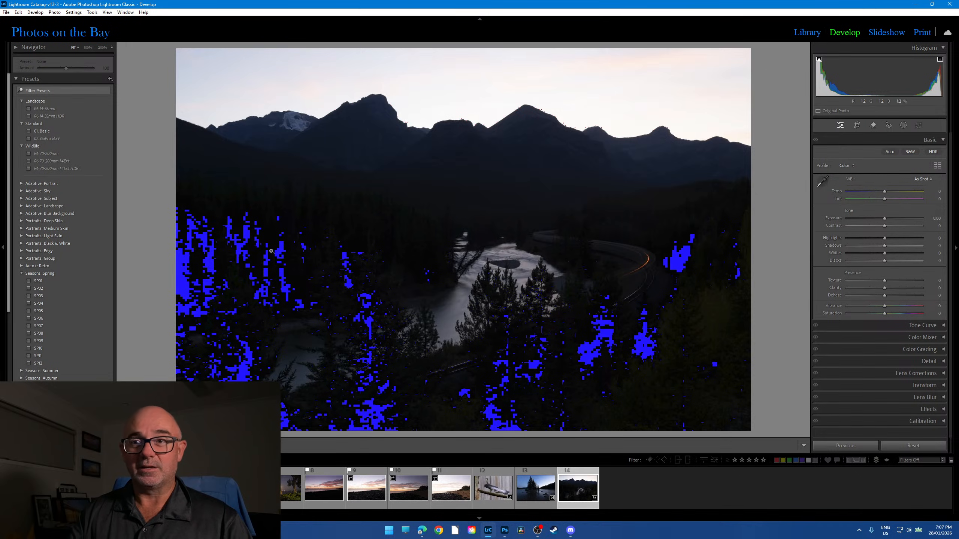
pyautogui.press('i')
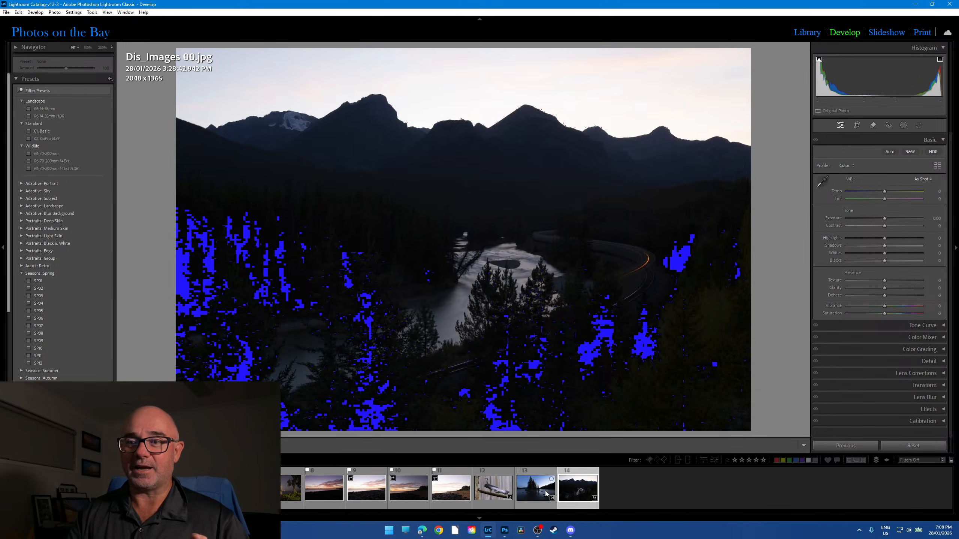
# - Compare the lake photo and the mountain river photo, including their file formats and pixel dimensions in the info overlay
pyautogui.click(529, 491)
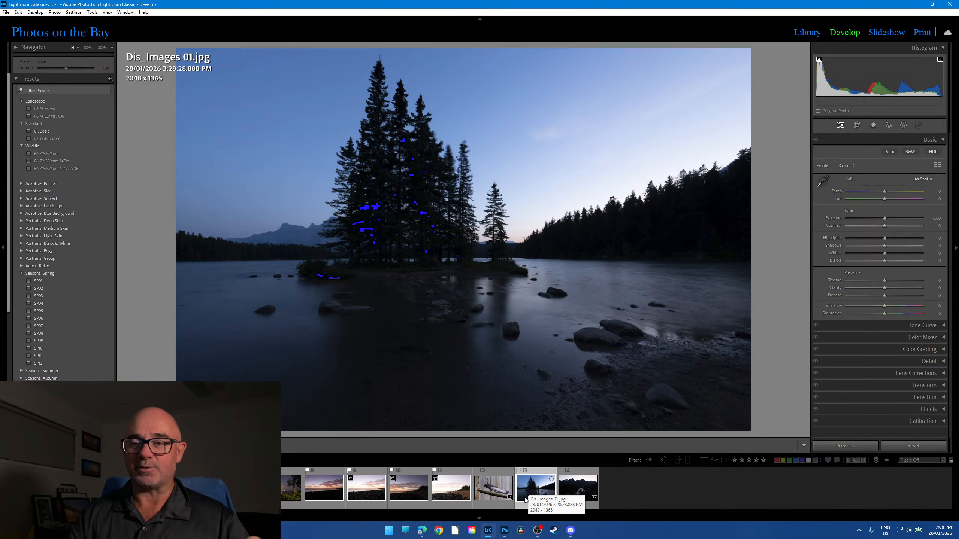
pyautogui.click(573, 496)
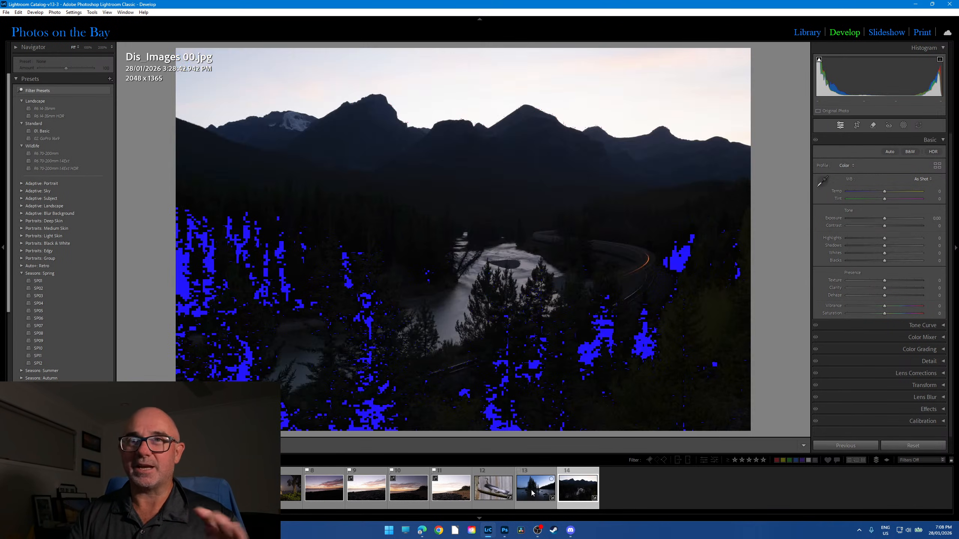
pyautogui.click(533, 494)
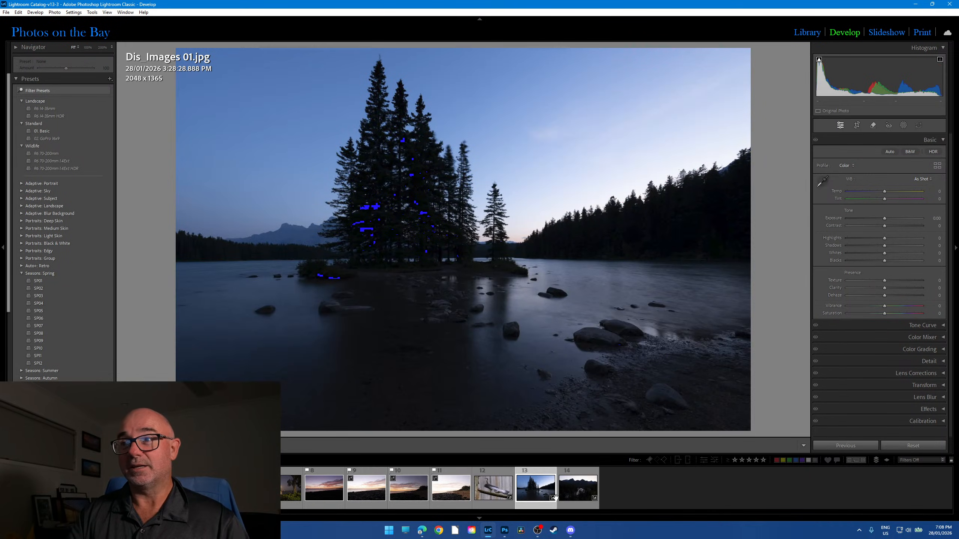
pyautogui.press('Right')
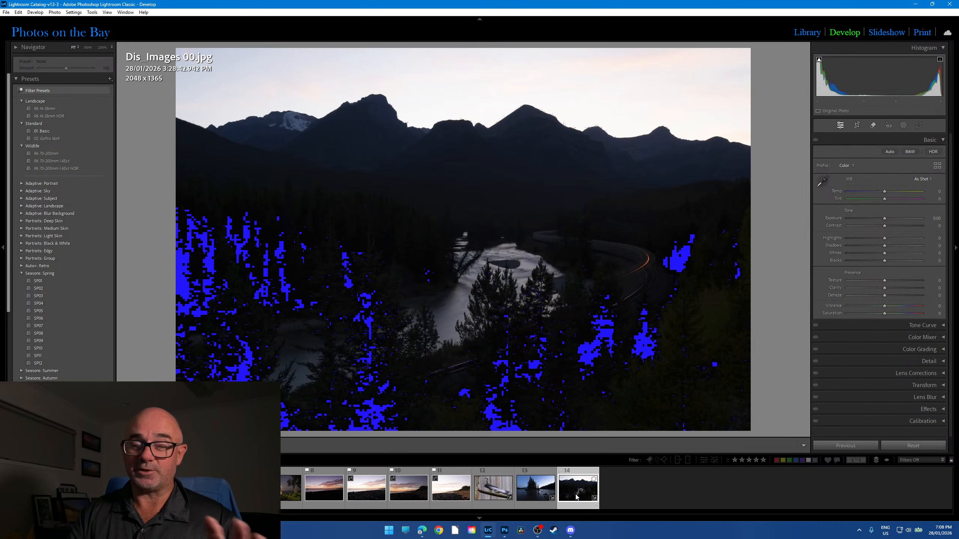
pyautogui.press('Left')
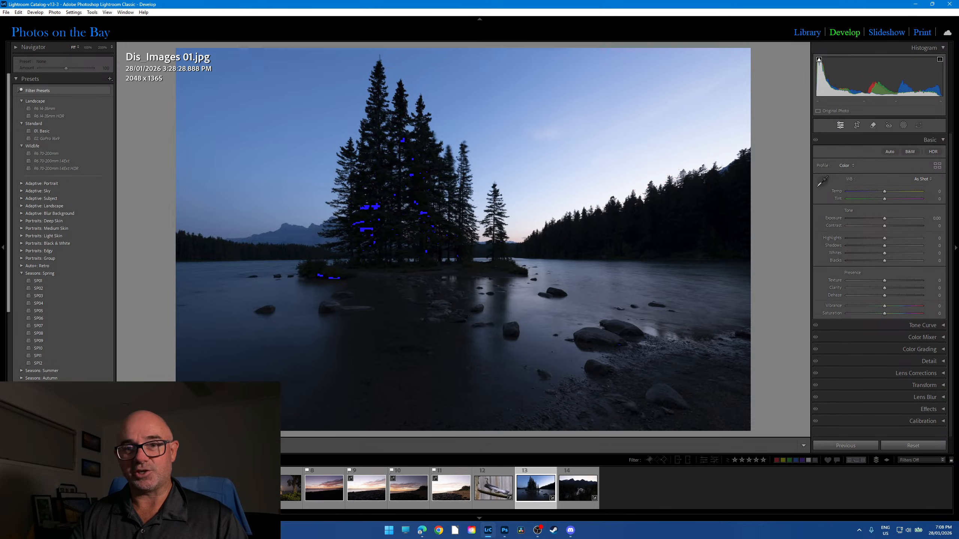
# - Try a cooler white balance temperature of 5900 on the raw dog photo YouTube Live-1.dng, then reset it
pyautogui.press('Home')
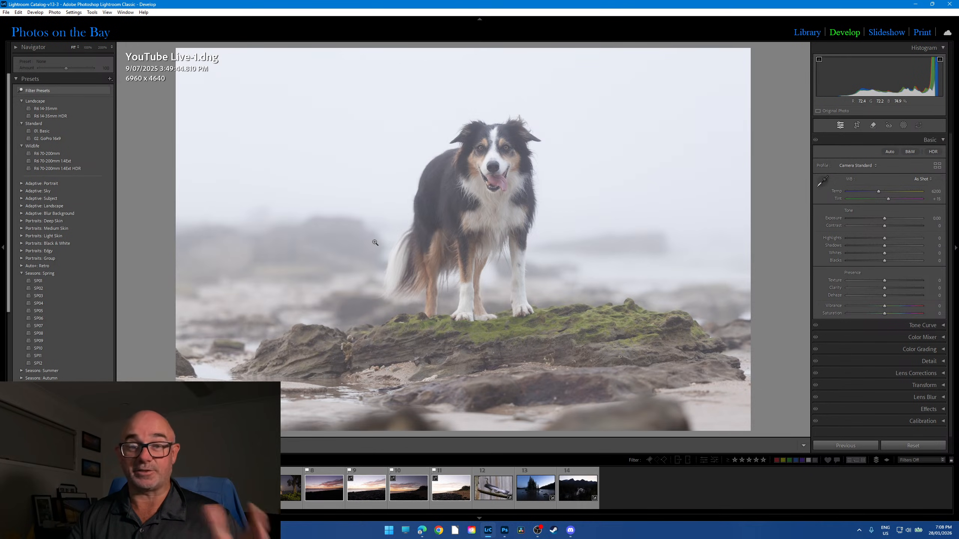
pyautogui.moveTo(879, 194)
pyautogui.mouseDown()
pyautogui.moveTo(897, 194)
pyautogui.moveTo(865, 190)
pyautogui.moveTo(876, 191)
pyautogui.mouseUp()
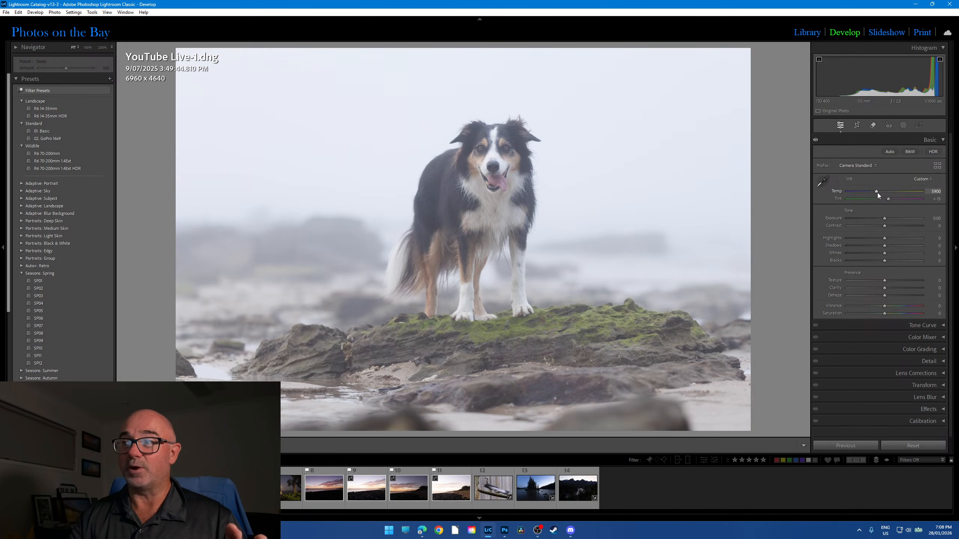
pyautogui.click(877, 192)
# - Try a white balance temperature of −5 on the lake JPEG, then reset it
pyautogui.click(529, 492)
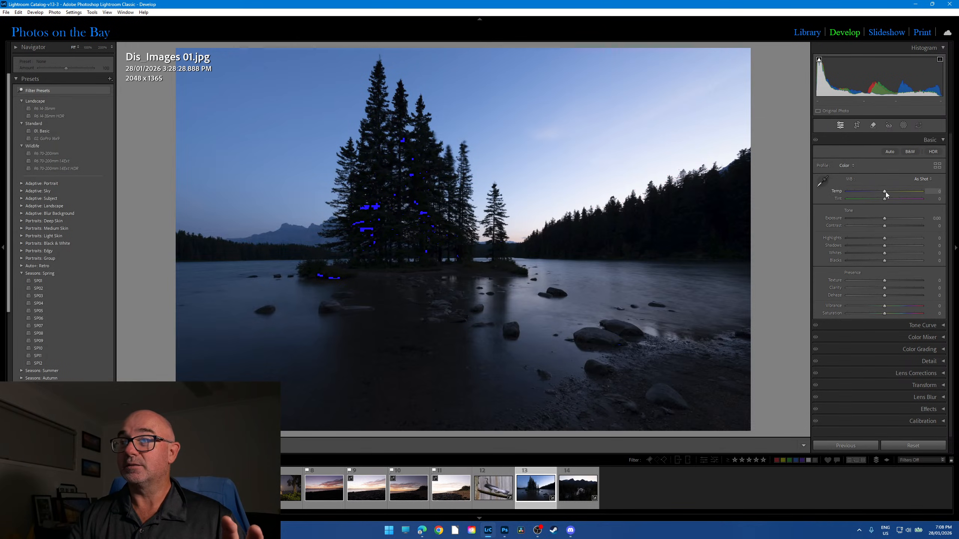
pyautogui.moveTo(886, 191)
pyautogui.mouseDown()
pyautogui.moveTo(928, 196)
pyautogui.moveTo(841, 195)
pyautogui.moveTo(905, 196)
pyautogui.moveTo(888, 196)
pyautogui.mouseUp()
pyautogui.doubleClick(887, 192)
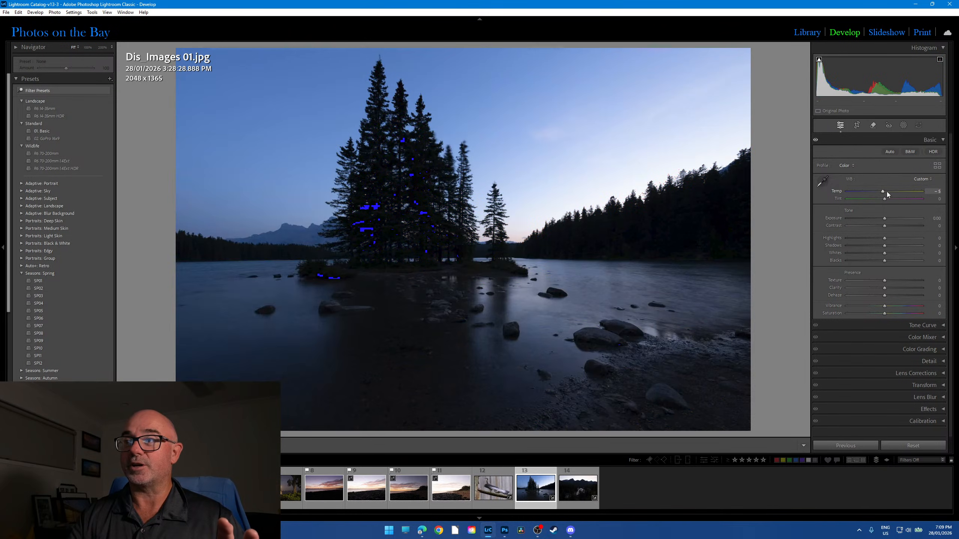
# - Warm the dog photo's white balance temperature to 7100 and open the list of white balance presets
pyautogui.click(205, 488)
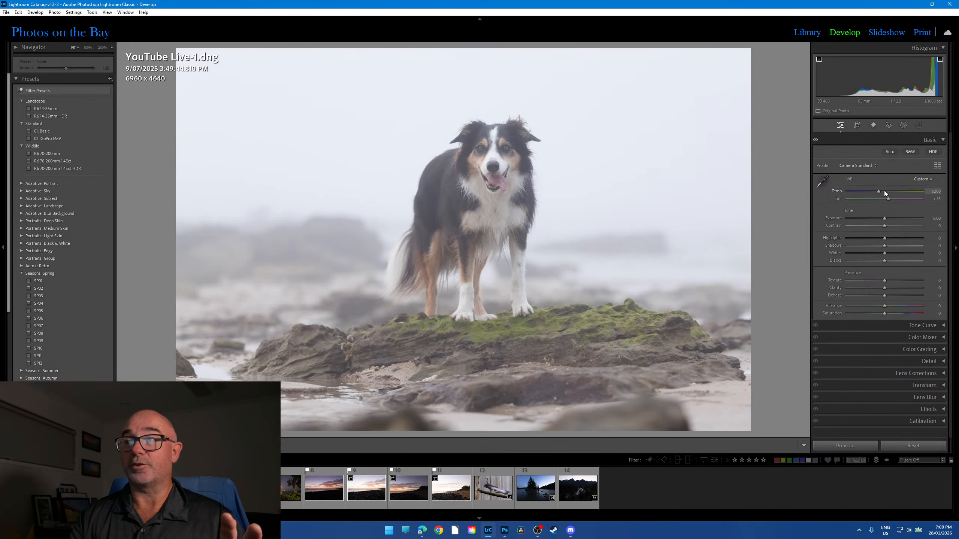
pyautogui.moveTo(884, 190); pyautogui.dragTo(895, 192)
pyautogui.click(920, 178)
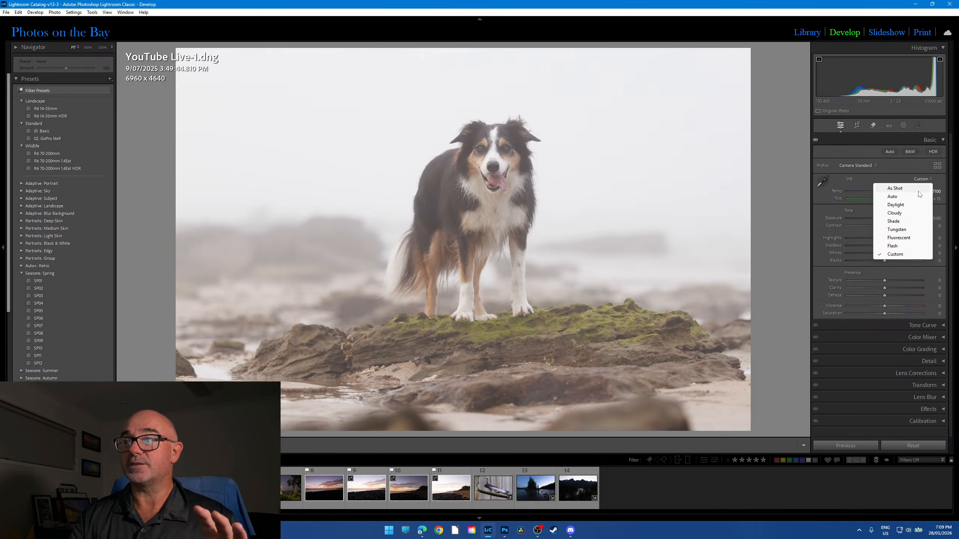
# - Hide shadow clipping on the mountain river photo and set Highlights −100, Shadows +60, Whites −100 and Blacks +53
pyautogui.click(529, 506)
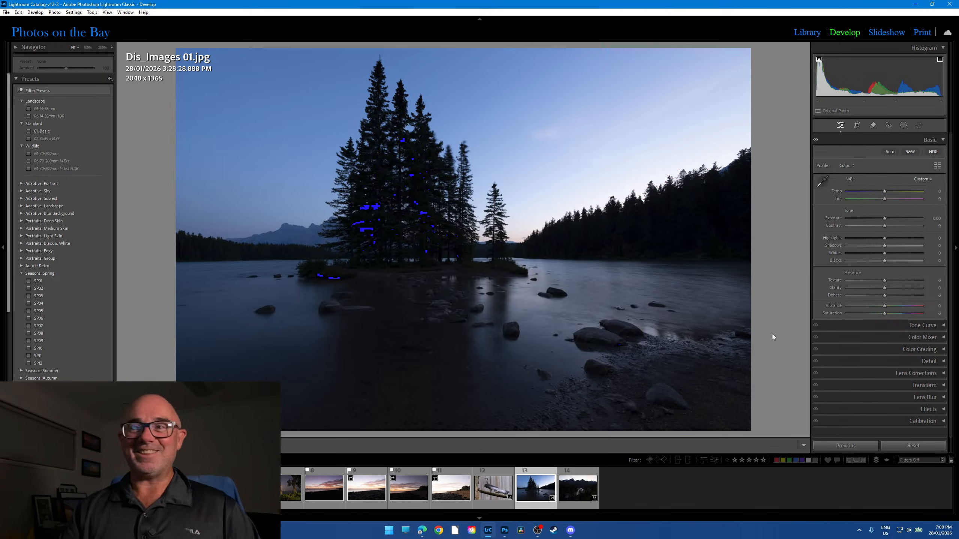
pyautogui.click(578, 488)
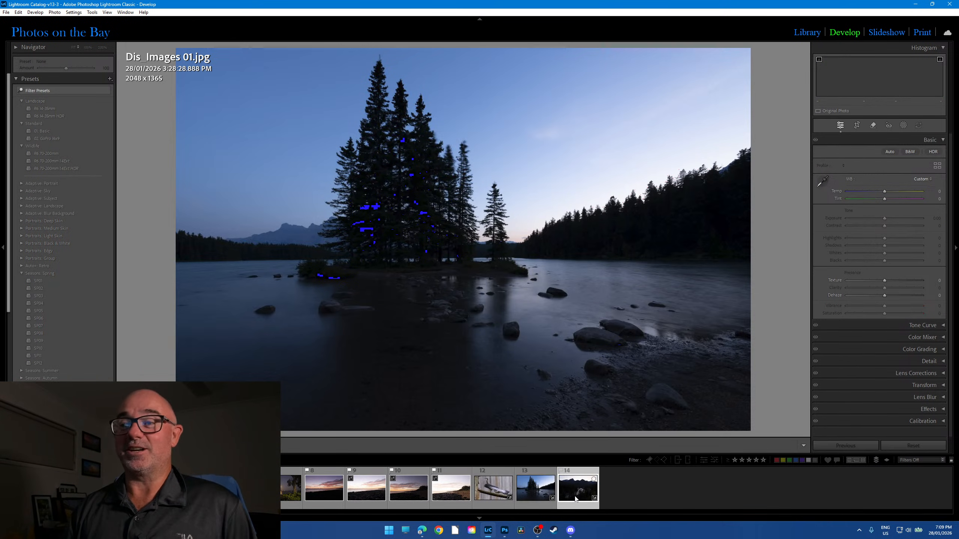
pyautogui.click(819, 59)
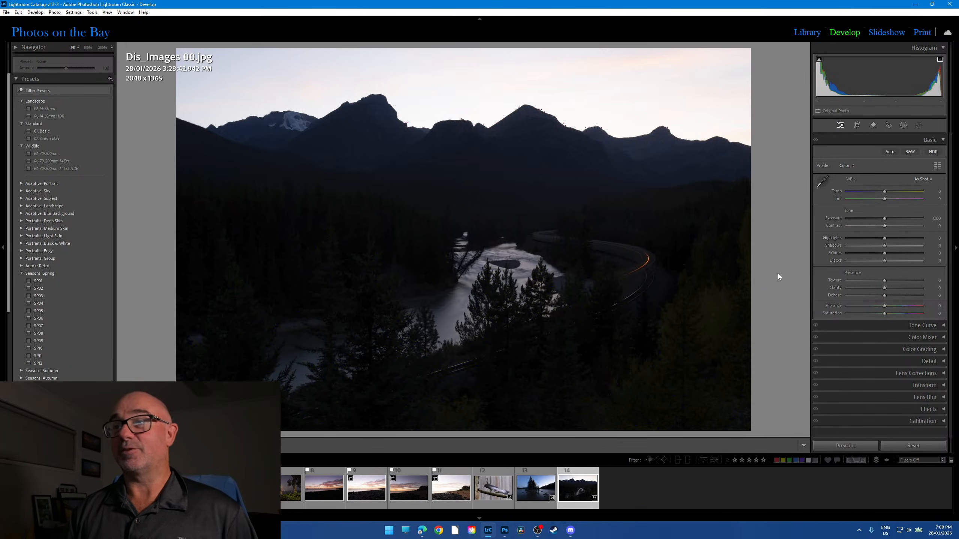
pyautogui.moveTo(886, 260); pyautogui.dragTo(835, 263)
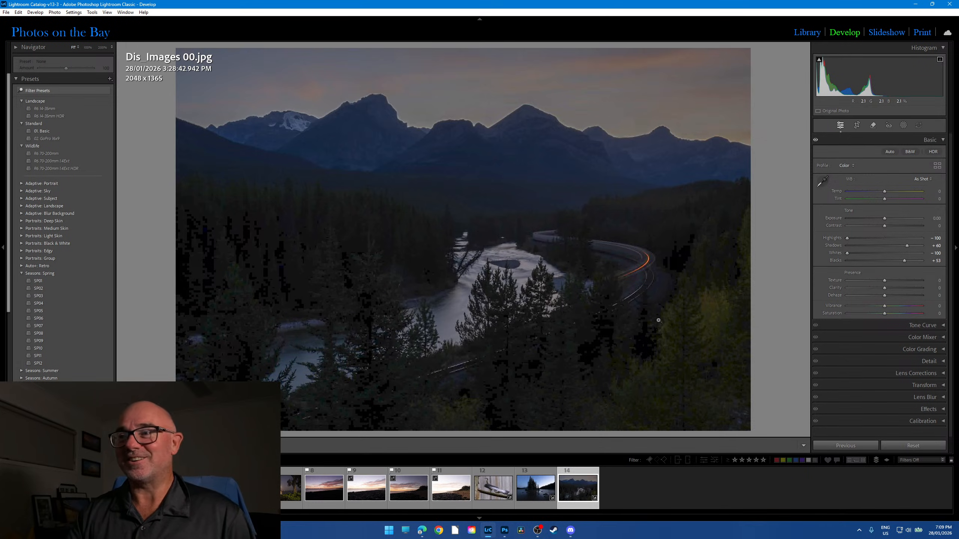
# - Set the lake photo's tones to Highlights −69, Shadows +82, Whites about −85 and Blacks +69
pyautogui.click(533, 495)
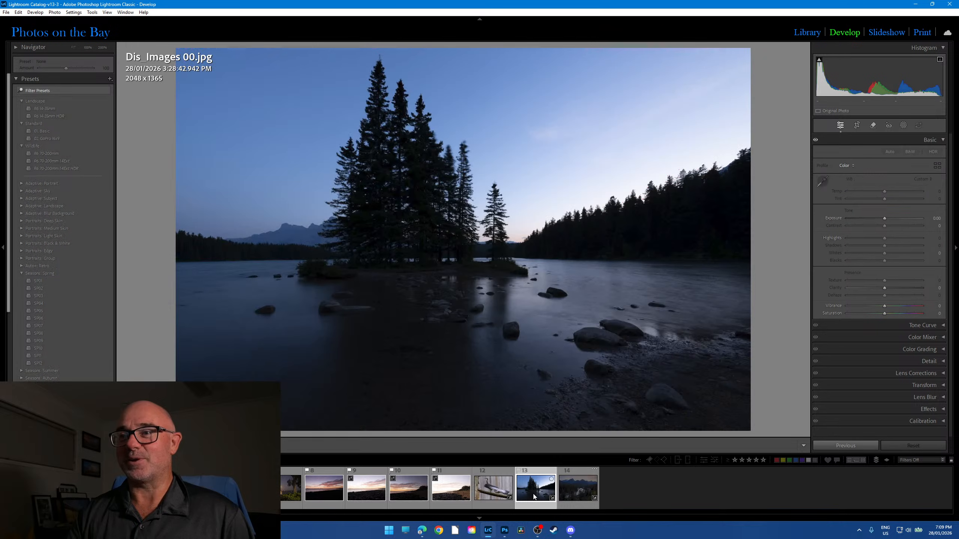
pyautogui.moveTo(885, 238); pyautogui.dragTo(914, 261)
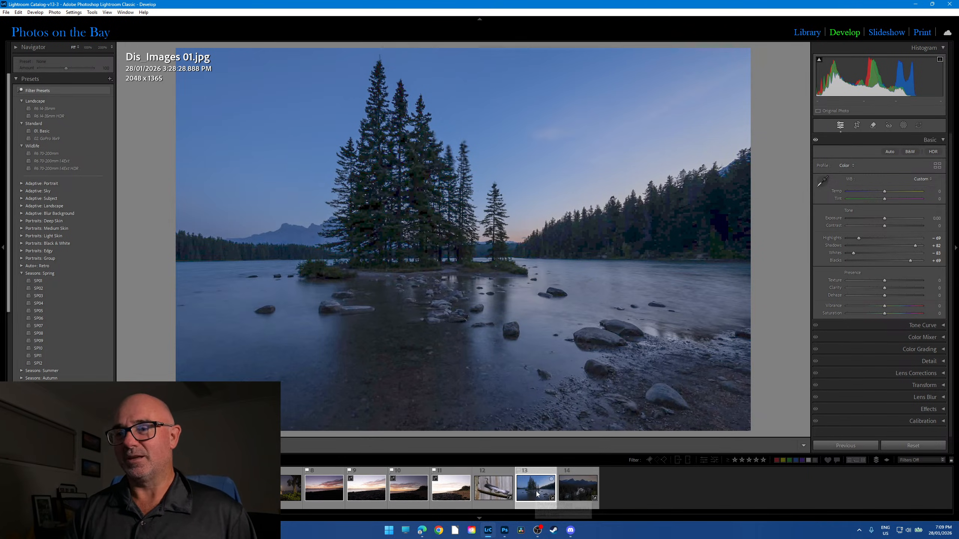
# - Open the moon-over-pier photo IMG_8986.dng and switch the info overlay to exposure and lens details
pyautogui.click(574, 494)
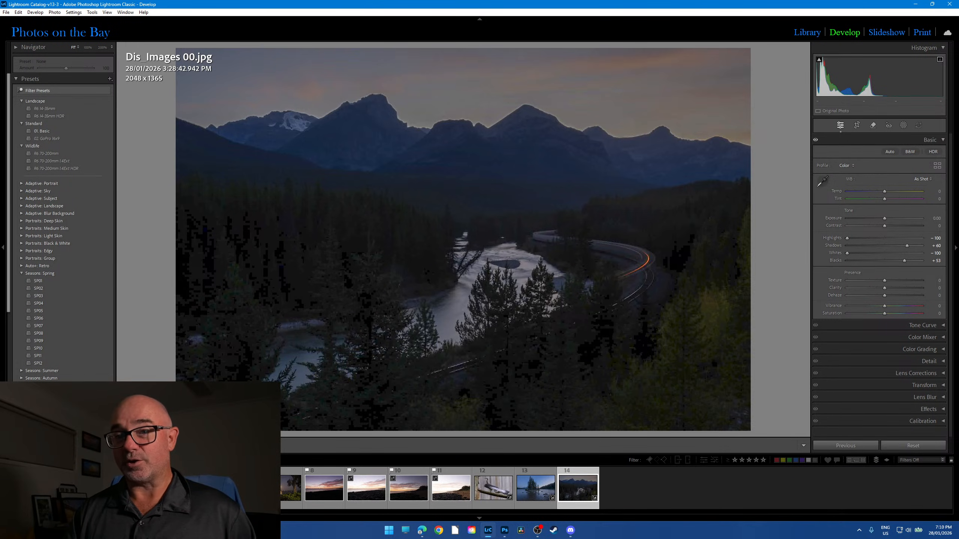
pyautogui.press('Home')
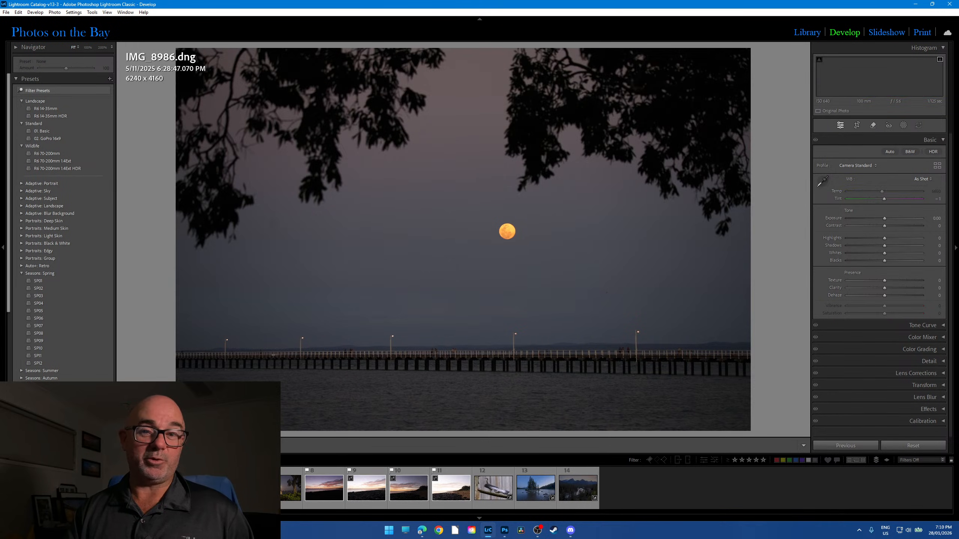
pyautogui.click(286, 497)
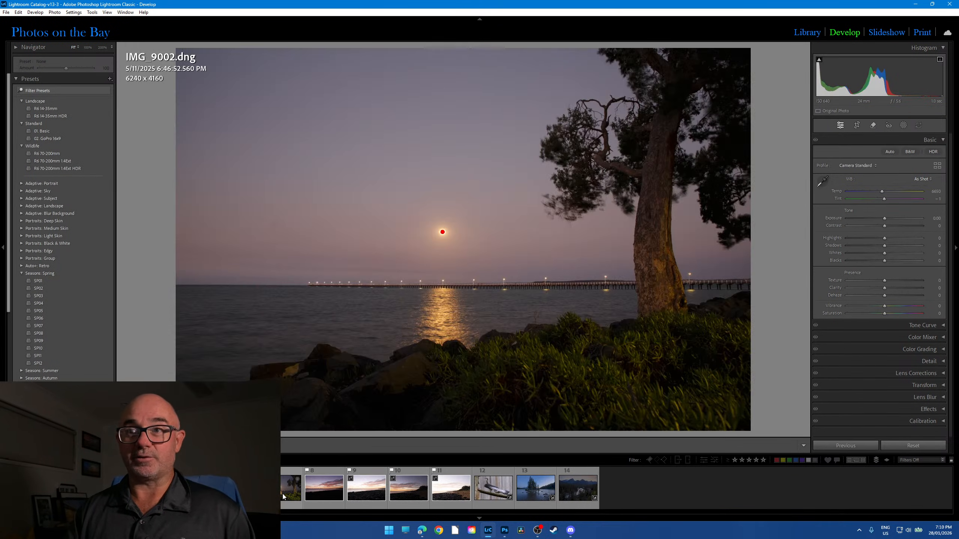
pyautogui.click(283, 497)
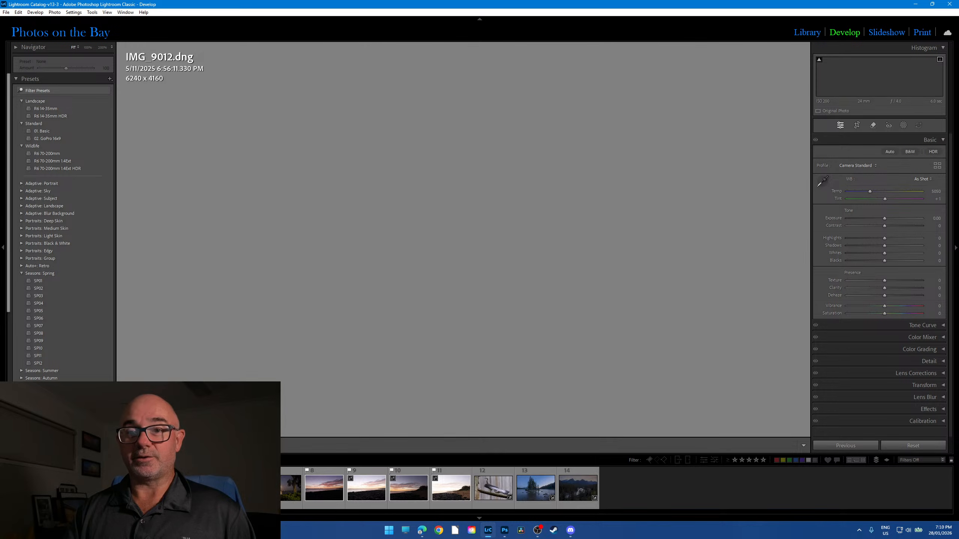
pyautogui.press('Left')
pyautogui.press('i')
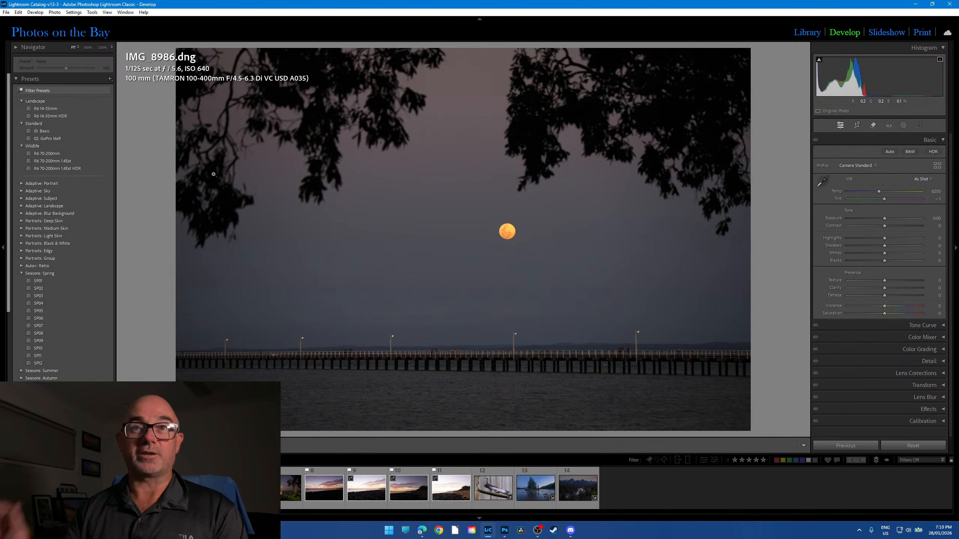
# - Zoom in on the moon in the pier photo to examine its detail
pyautogui.click(516, 230)
pyautogui.click(520, 285)
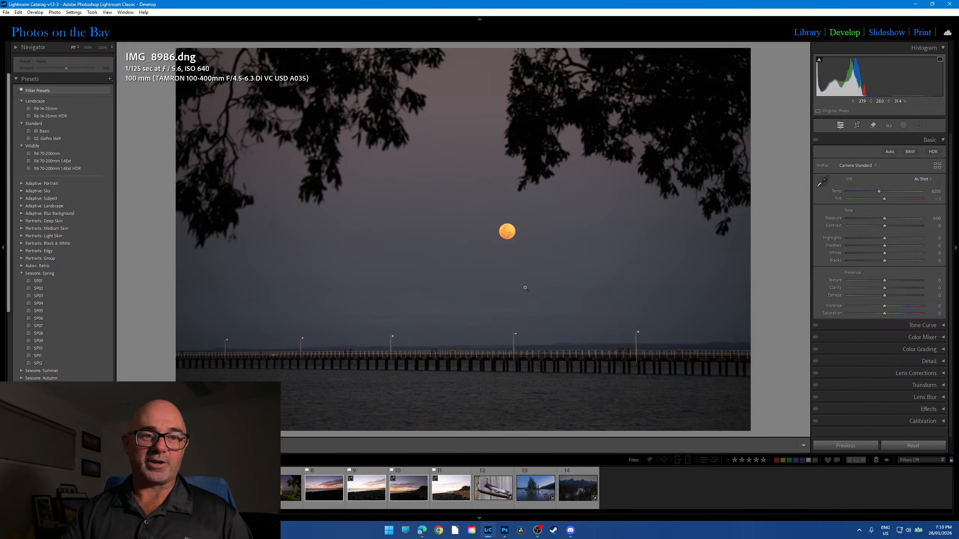
pyautogui.click(510, 239)
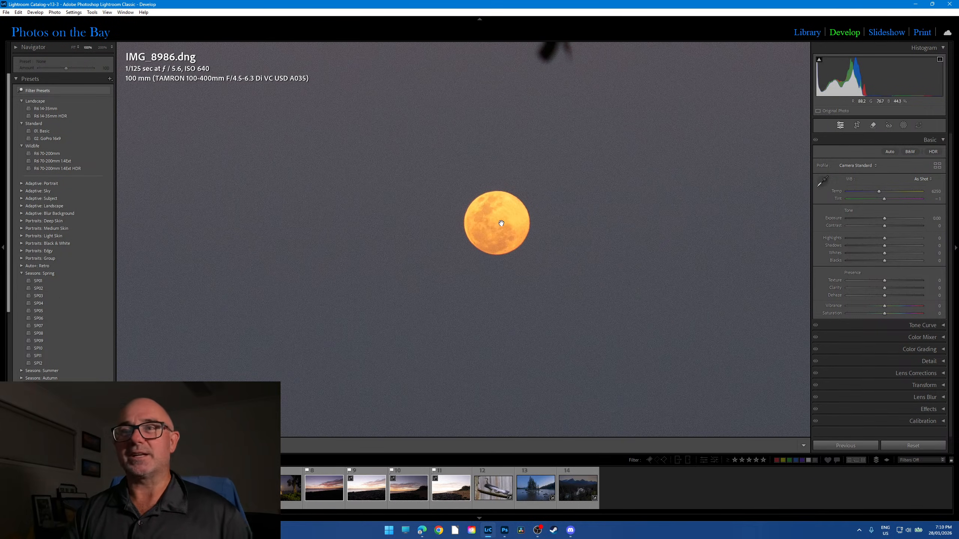
# - Zoom back out and compare the moonlit pier photos IMG_8986.dng, IMG_9002.dng and IMG_9012.dng
pyautogui.click(516, 254)
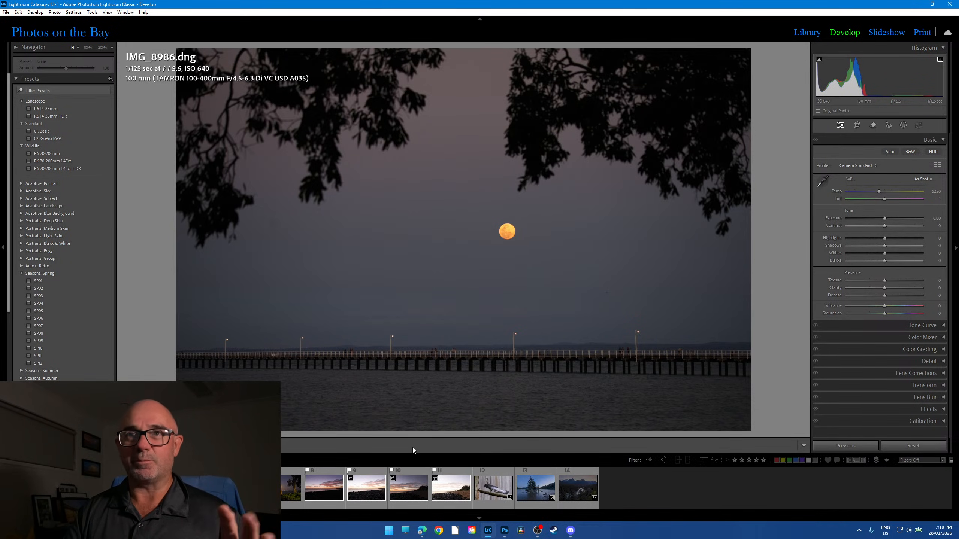
pyautogui.press('Right')
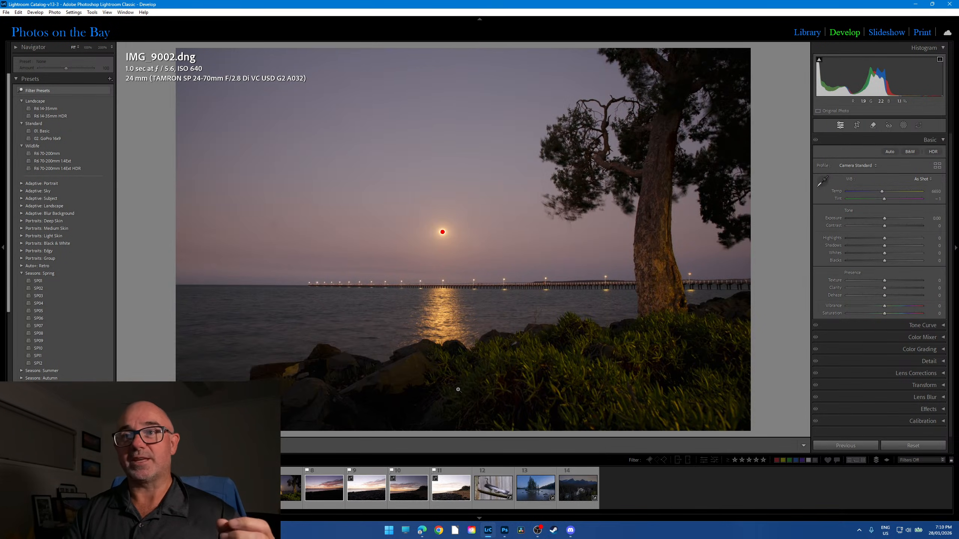
pyautogui.click(284, 488)
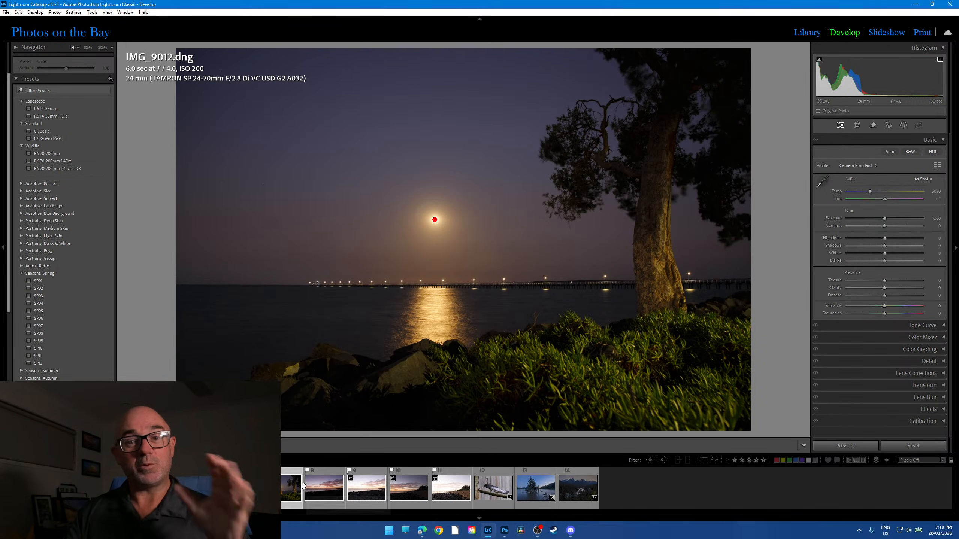
pyautogui.press('Left')
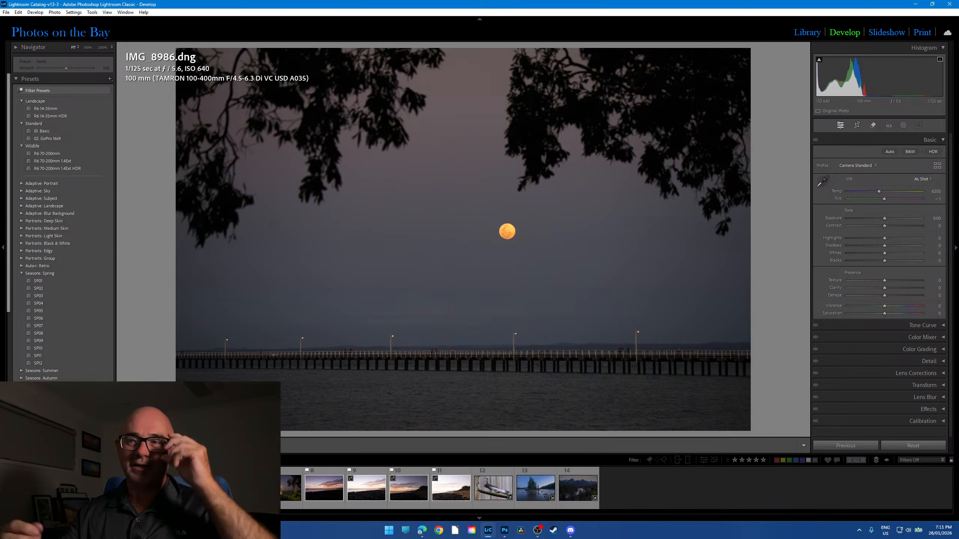
# - View the lake photo Dis_Images 01.jpg and the dog photo YouTube Live-1.dng, then return to IMG_8986.dng
pyautogui.click(530, 490)
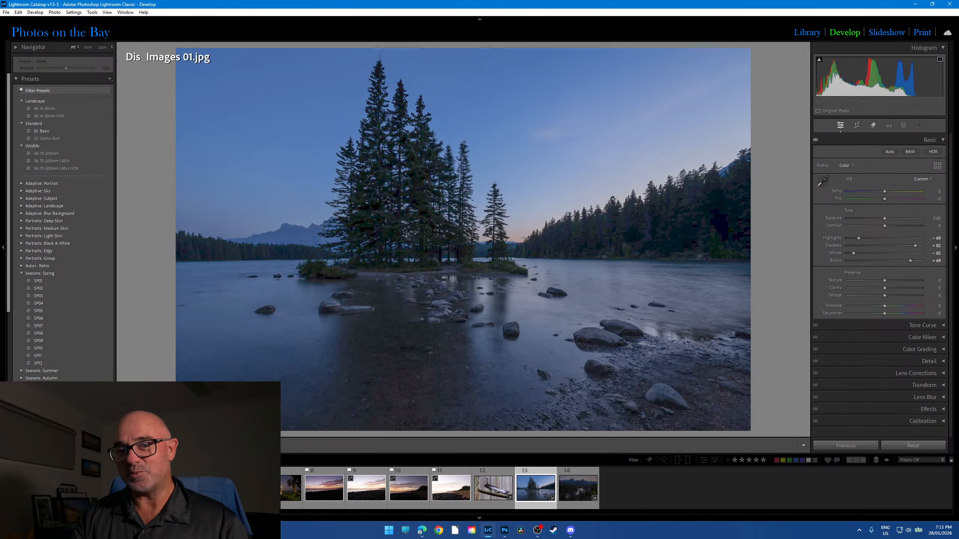
pyautogui.click(239, 488)
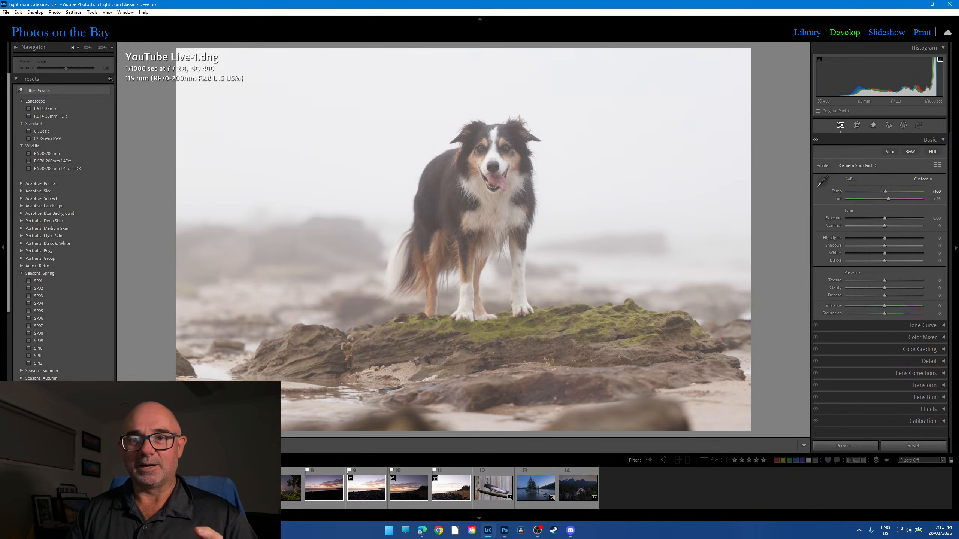
pyautogui.press('Left')
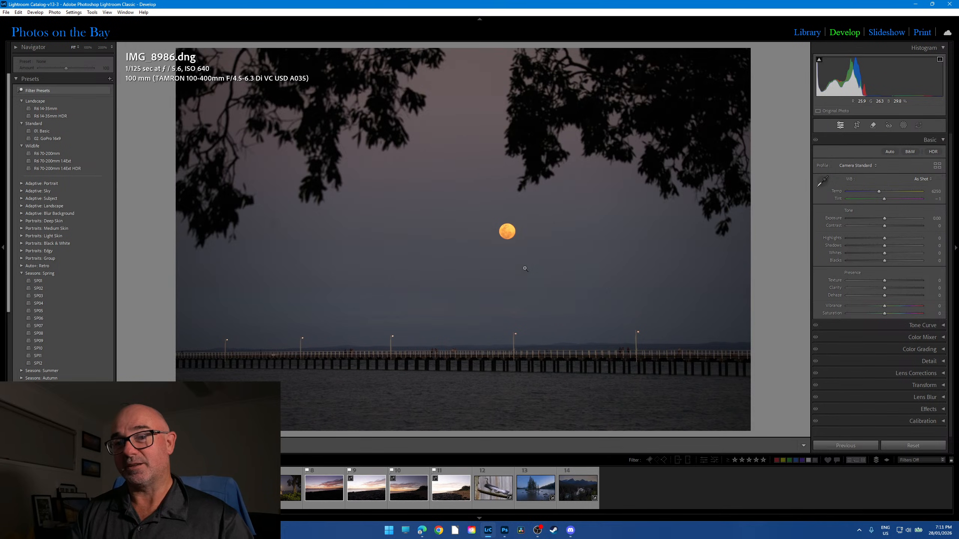
# - Inspect the moon in IMG_8986.dng up close and compare its exposure with the two tree-framed moonlight shots, IMG_9002.dng and IMG_9012.dng
pyautogui.click(505, 235)
pyautogui.click(520, 237)
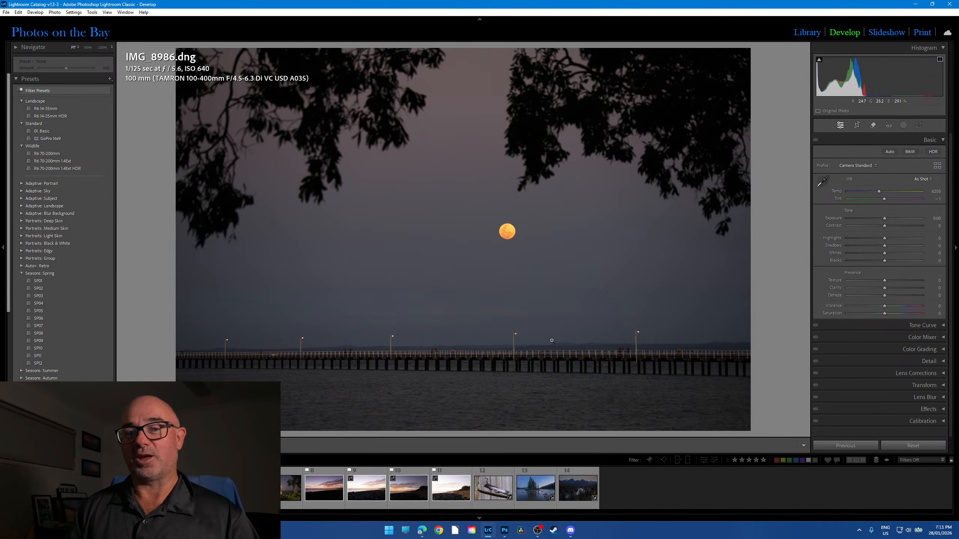
pyautogui.press('Right')
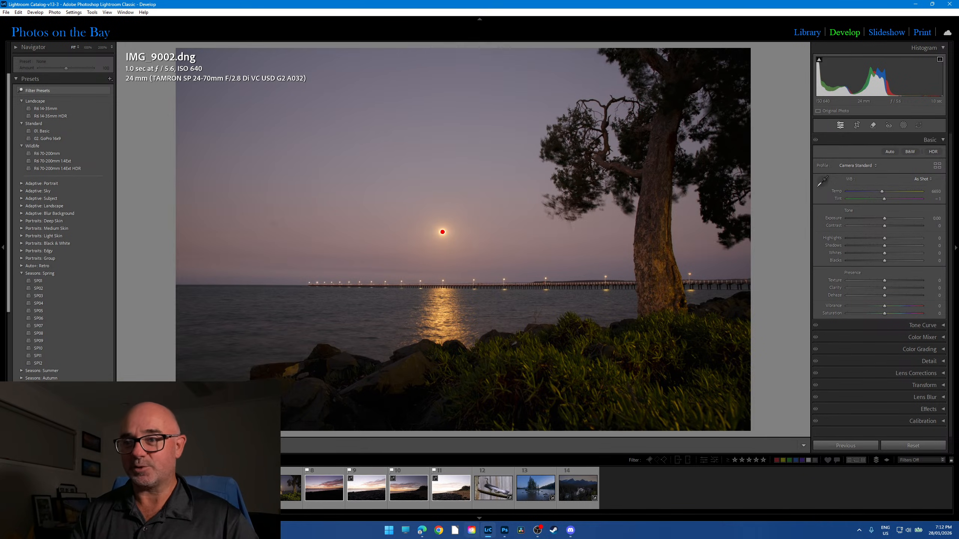
pyautogui.press('Left')
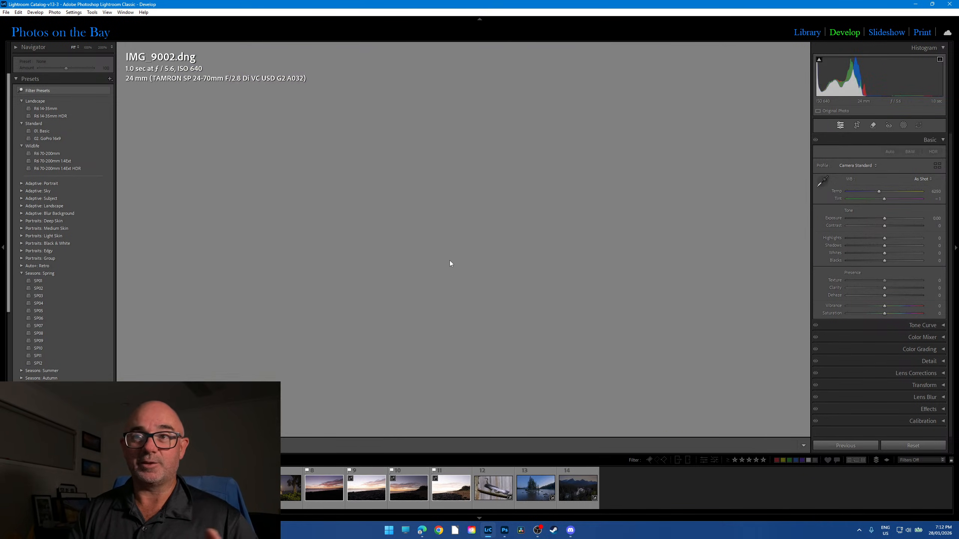
pyautogui.press('Right')
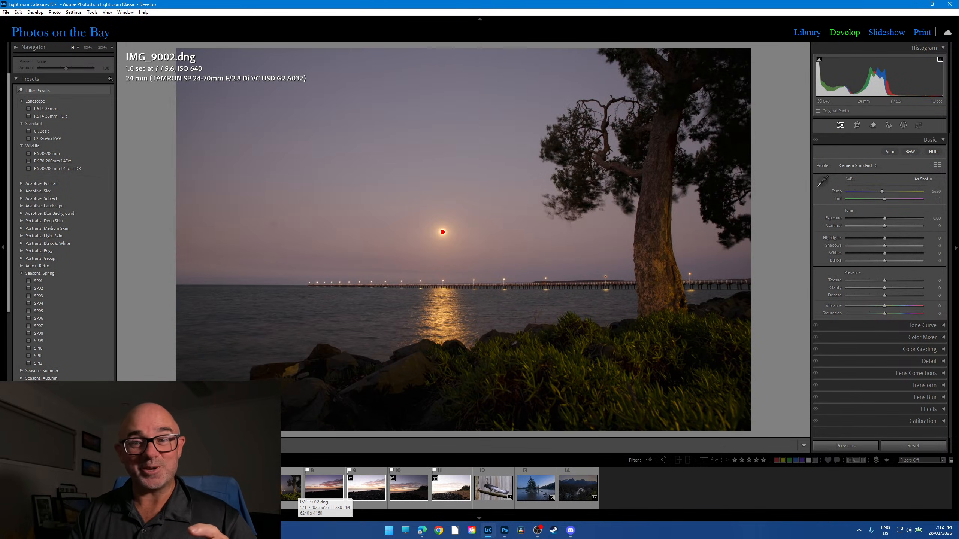
pyautogui.click(291, 488)
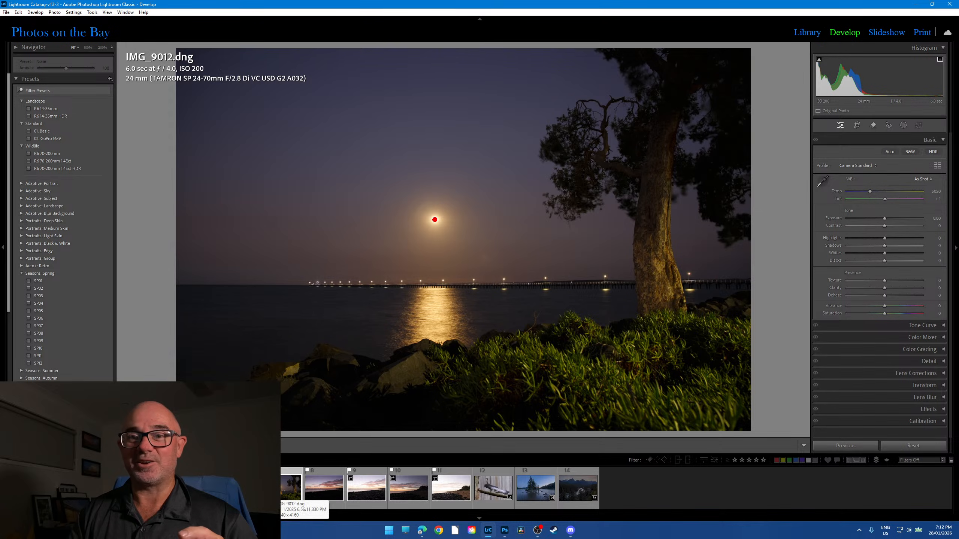
pyautogui.press('Left')
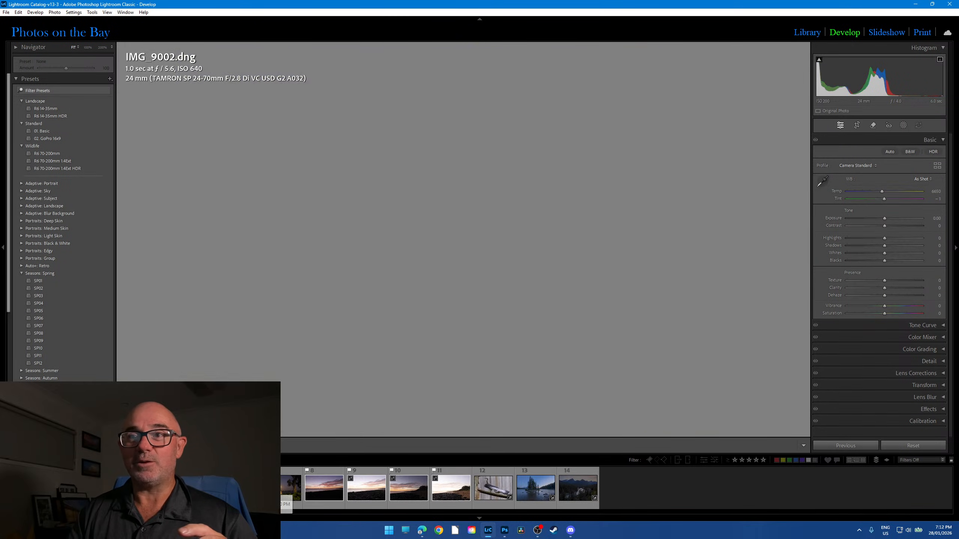
pyautogui.press('Left')
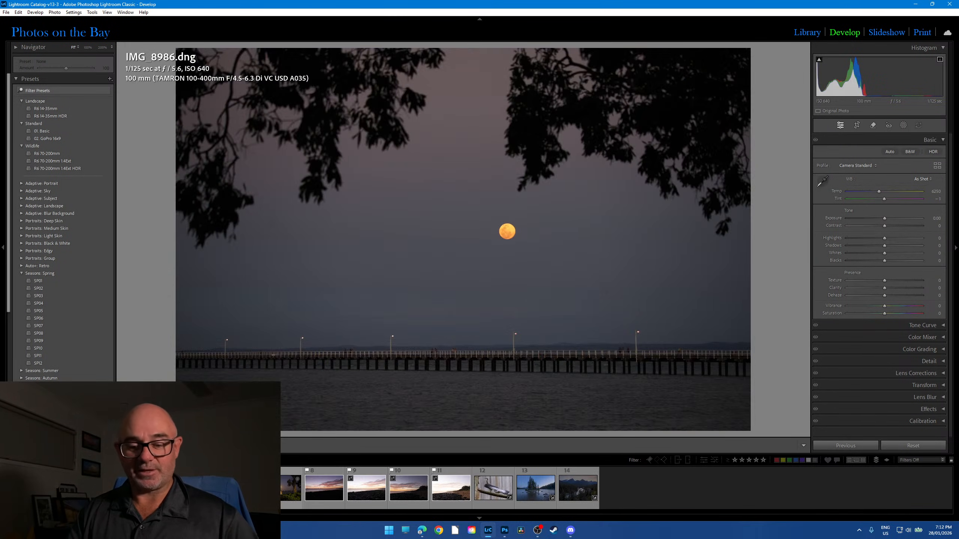
# - Select the range from IMG_8986.dng to IMG_9012.dng and set the profile to Adobe Landscape
pyautogui.keyDown('shift'); pyautogui.click(291, 488); pyautogui.keyUp('shift')
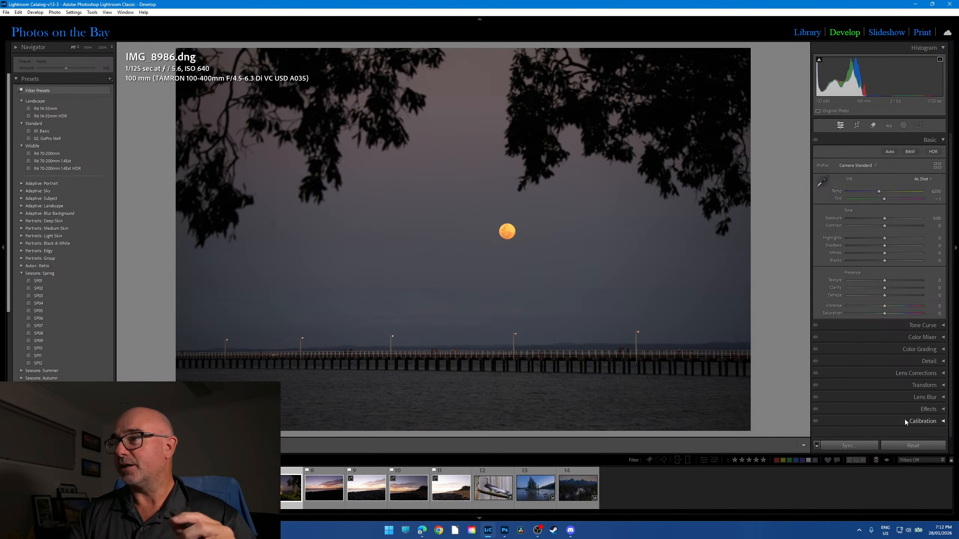
pyautogui.click(876, 166)
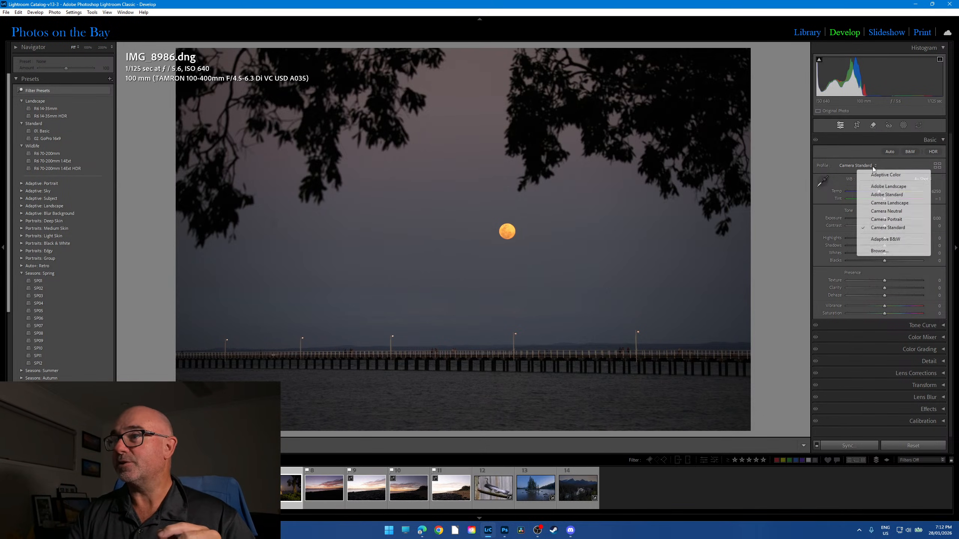
pyautogui.click(889, 186)
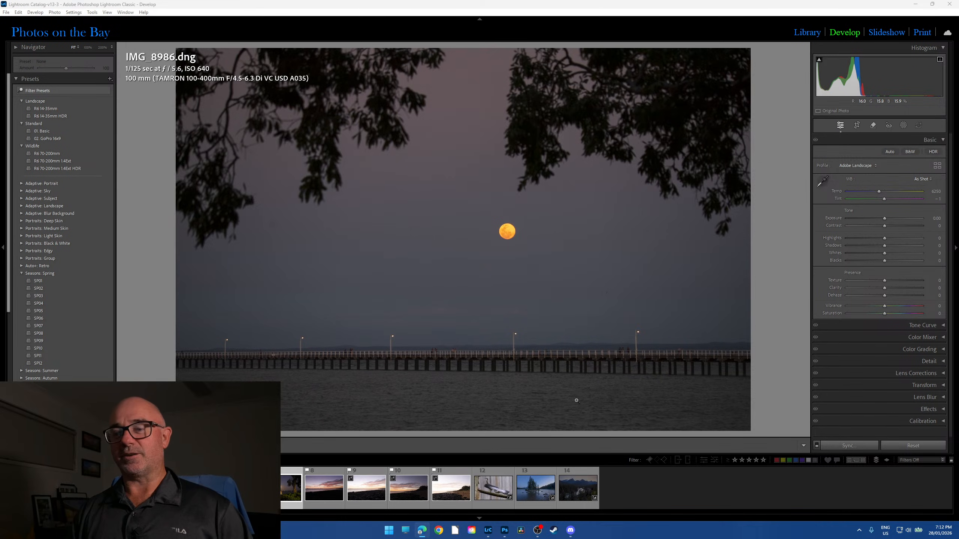
# - Reselect the moonlight photos and set IMG_8986.dng to Highlights −30, Shadows +40, Blacks +35, Temp 5800 and Tint +3
pyautogui.click(239, 488)
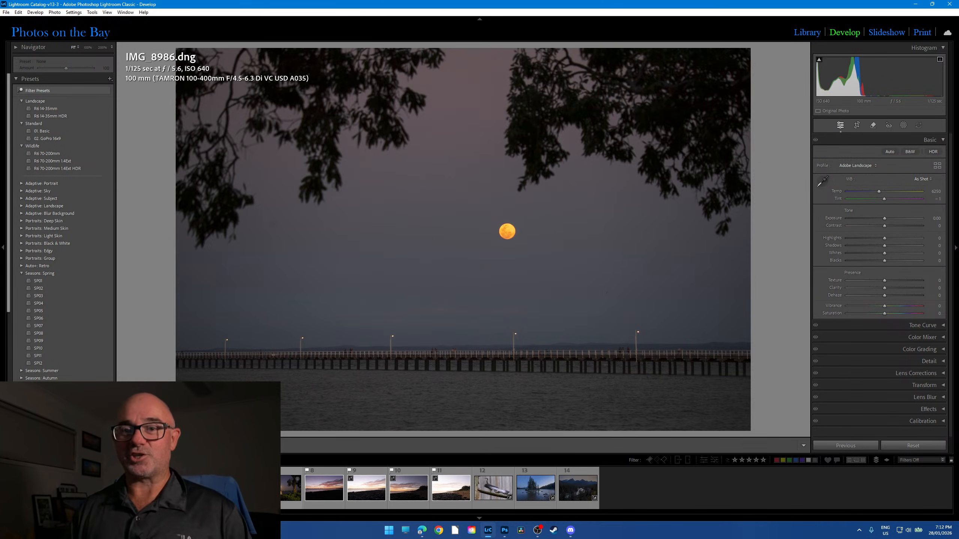
pyautogui.keyDown('ctrl'); pyautogui.click(282, 485); pyautogui.keyUp('ctrl')
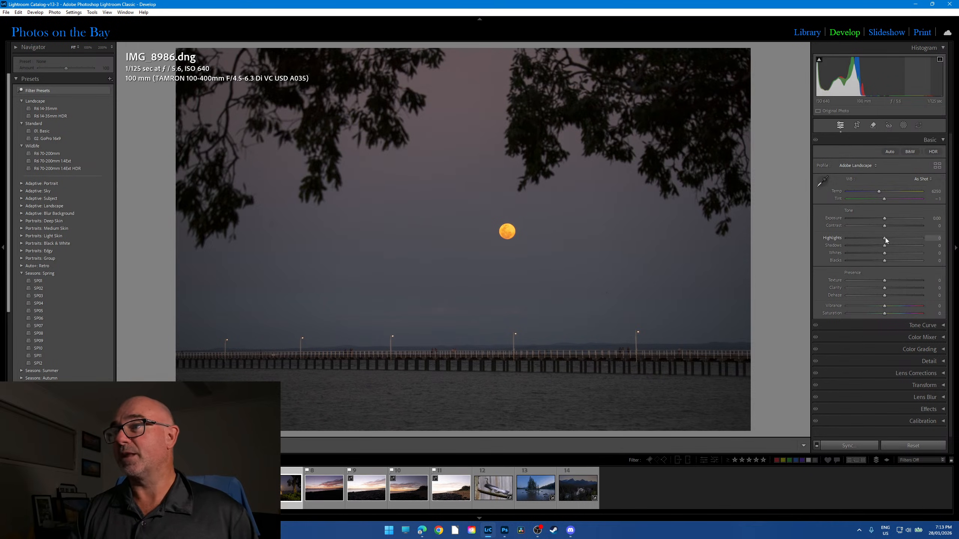
pyautogui.moveTo(885, 238)
pyautogui.mouseDown()
pyautogui.moveTo(873, 239)
pyautogui.moveTo(898, 246)
pyautogui.mouseUp()
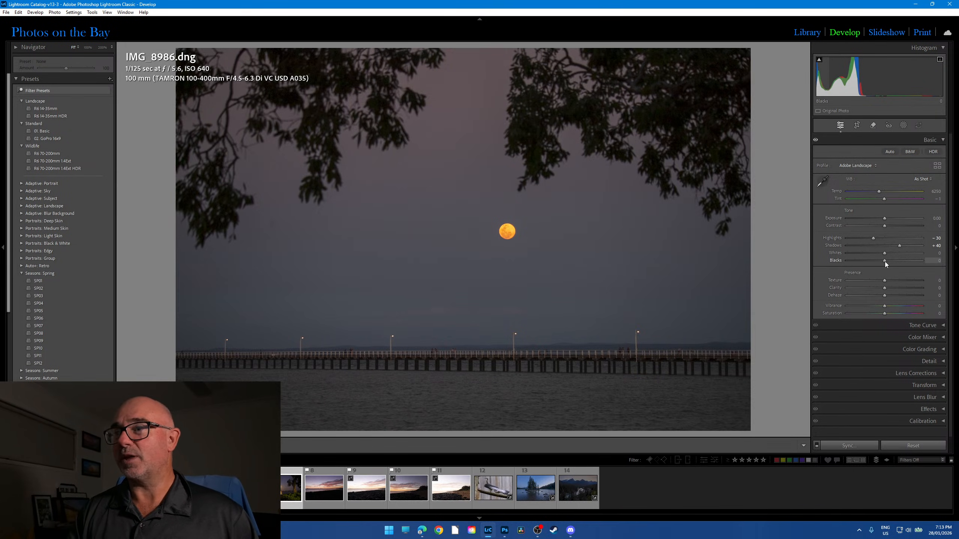
pyautogui.moveTo(885, 262); pyautogui.dragTo(899, 262)
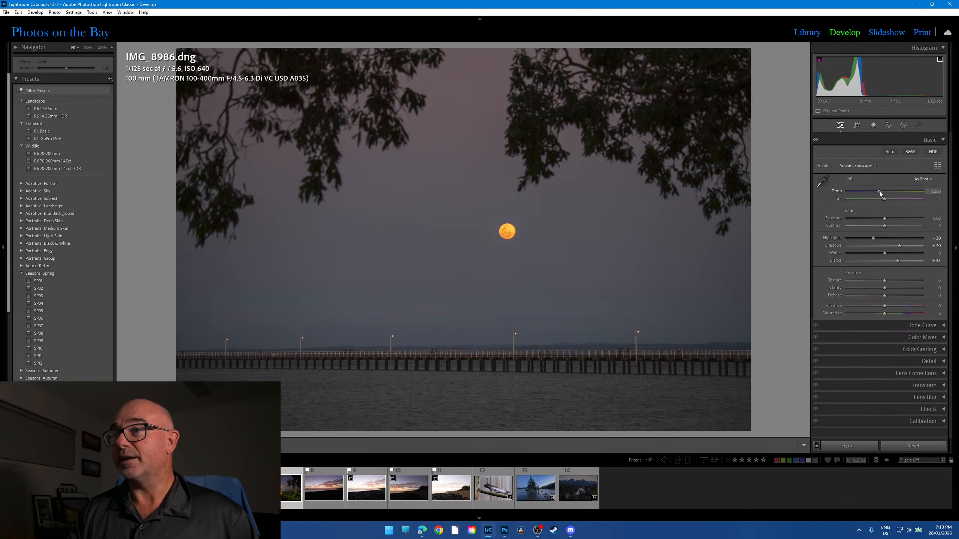
pyautogui.moveTo(879, 191); pyautogui.dragTo(885, 200)
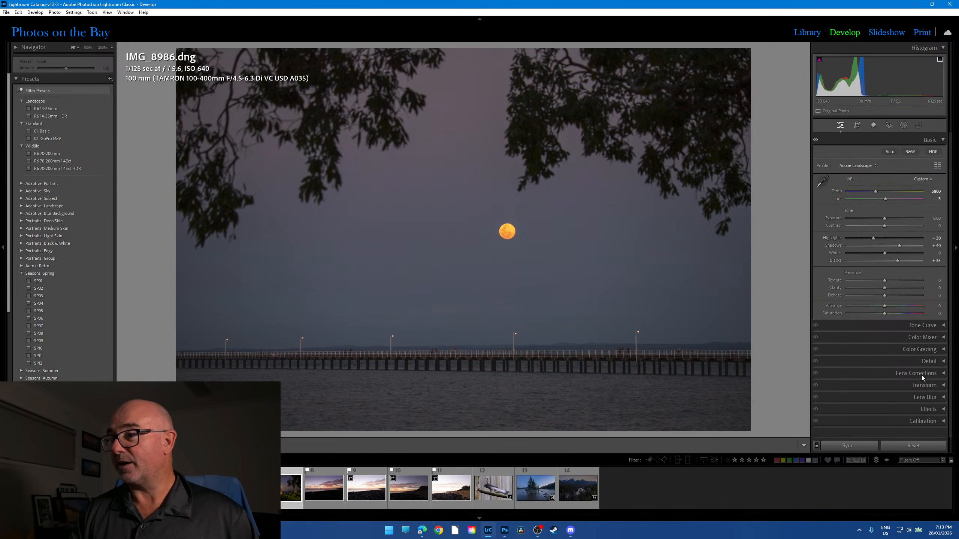
# - Enable chromatic aberration removal and lens profile corrections, synchronize all settings across the selected moonlight photos, and clear the selection
pyautogui.click(944, 373)
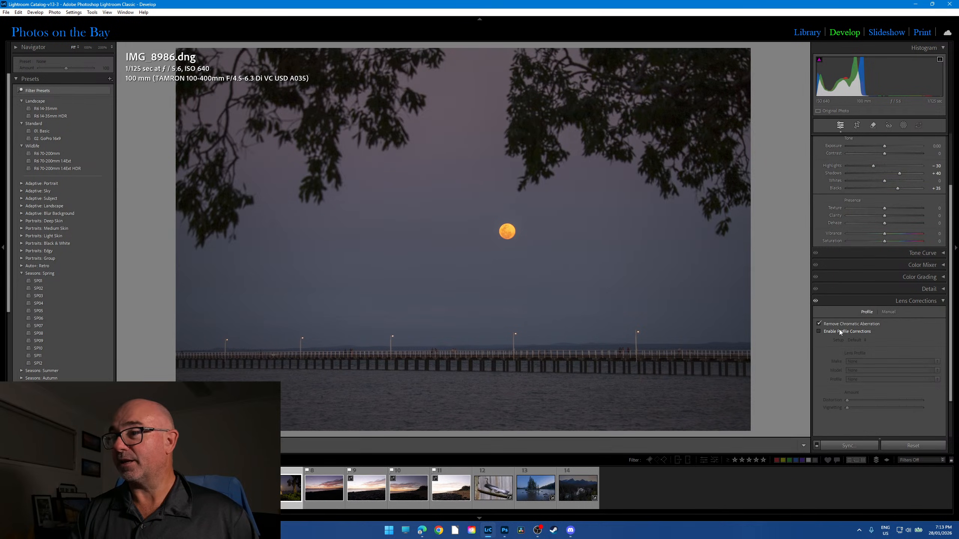
pyautogui.click(943, 300)
pyautogui.click(848, 447)
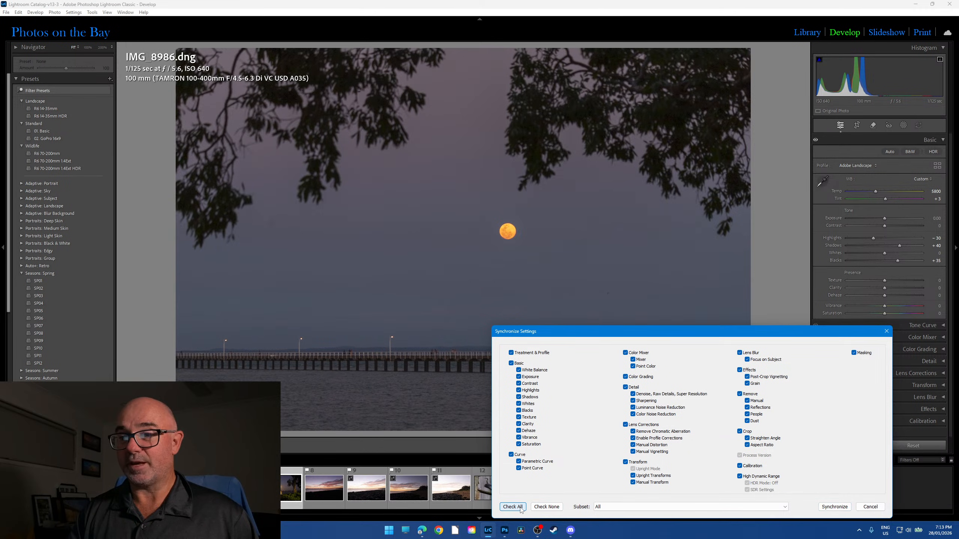
pyautogui.click(835, 507)
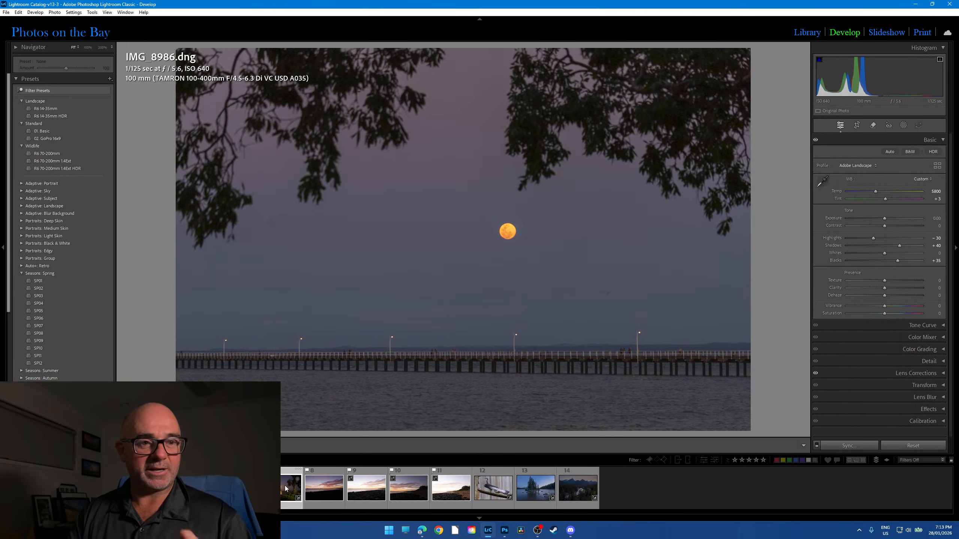
pyautogui.hotkey('ctrl', 'shift', 'd')
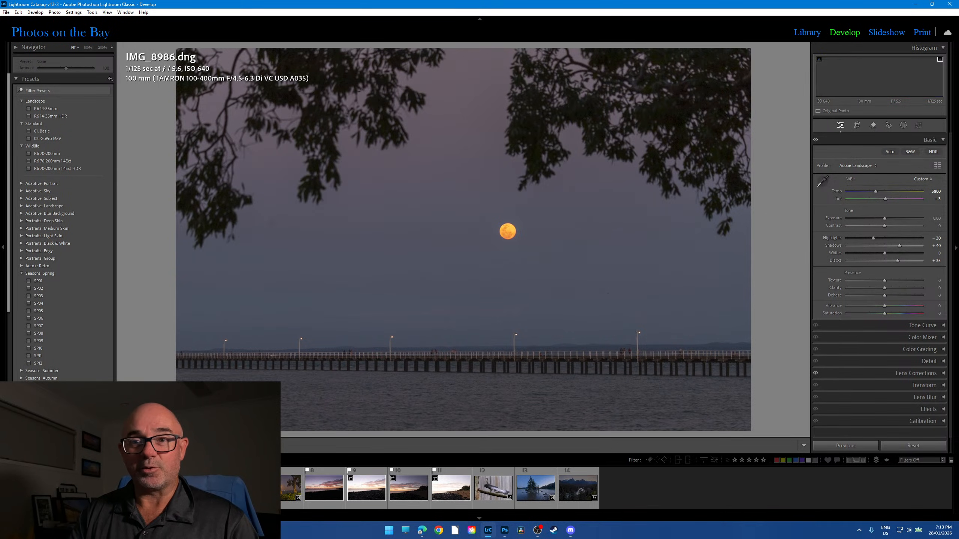
# - Open IMG_9002.dng and set its Exposure to −0.45 and Contrast to +36
pyautogui.press('Right')
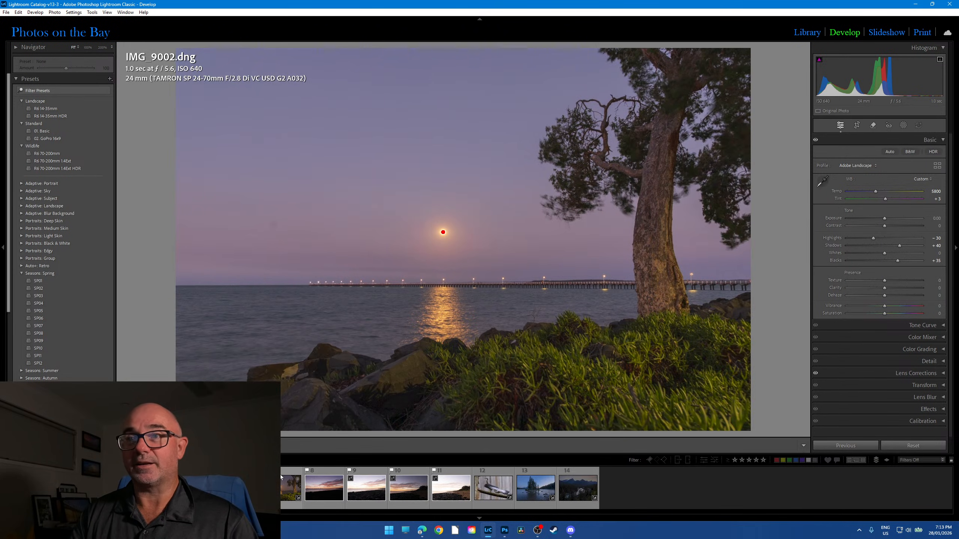
pyautogui.click(281, 477)
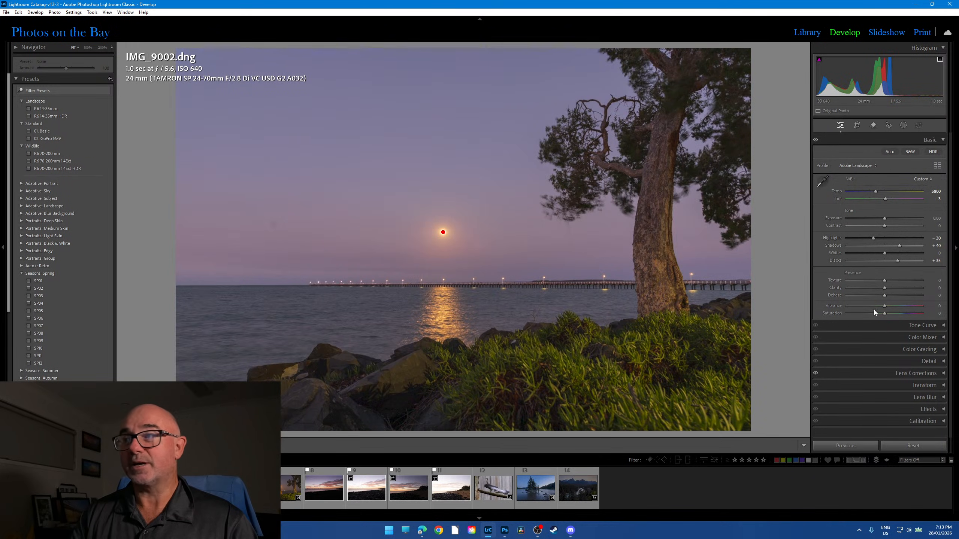
pyautogui.moveTo(885, 226)
pyautogui.mouseDown()
pyautogui.moveTo(898, 226)
pyautogui.moveTo(881, 219)
pyautogui.mouseUp()
# - Inspect the dust spot in the sky beside the moon and retouch it with the Remove tool in Heal mode
pyautogui.click(277, 228)
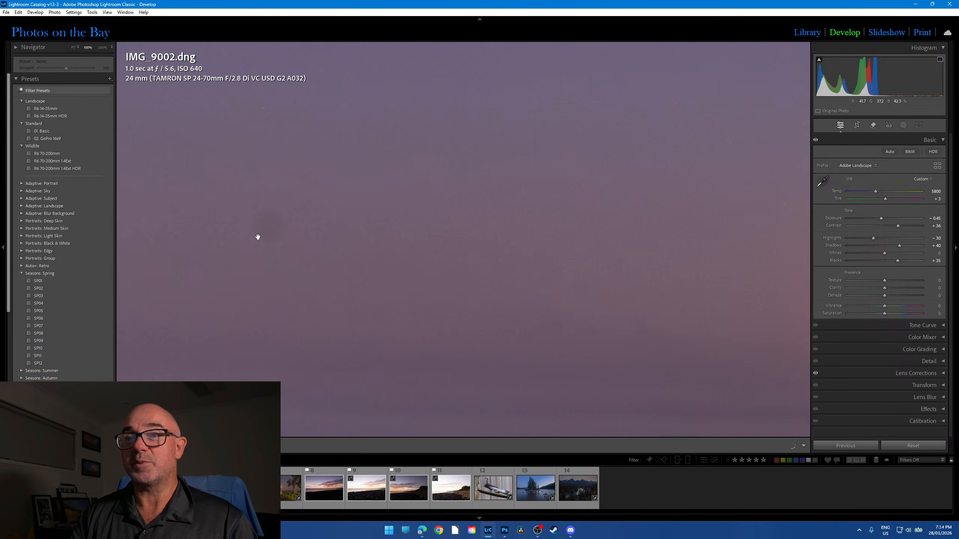
pyautogui.click(626, 361)
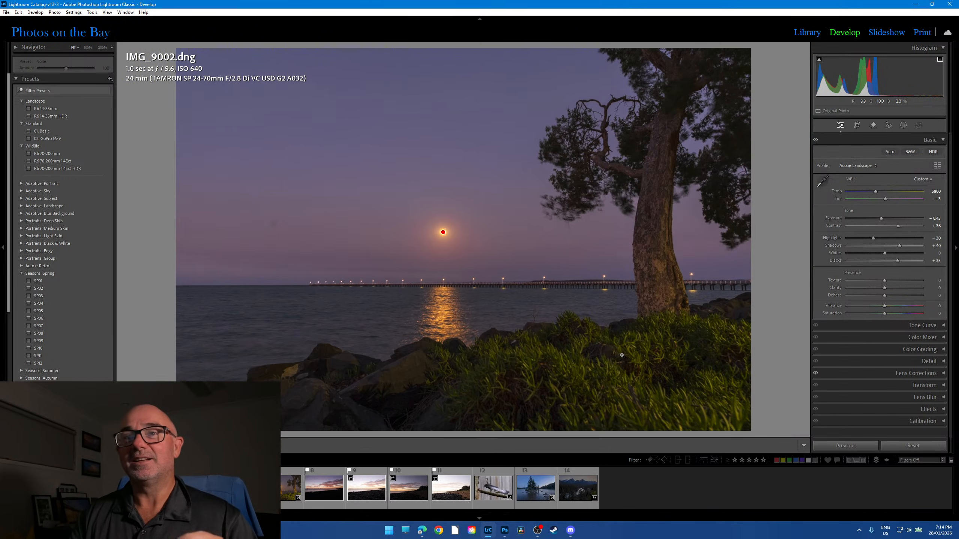
pyautogui.click(873, 126)
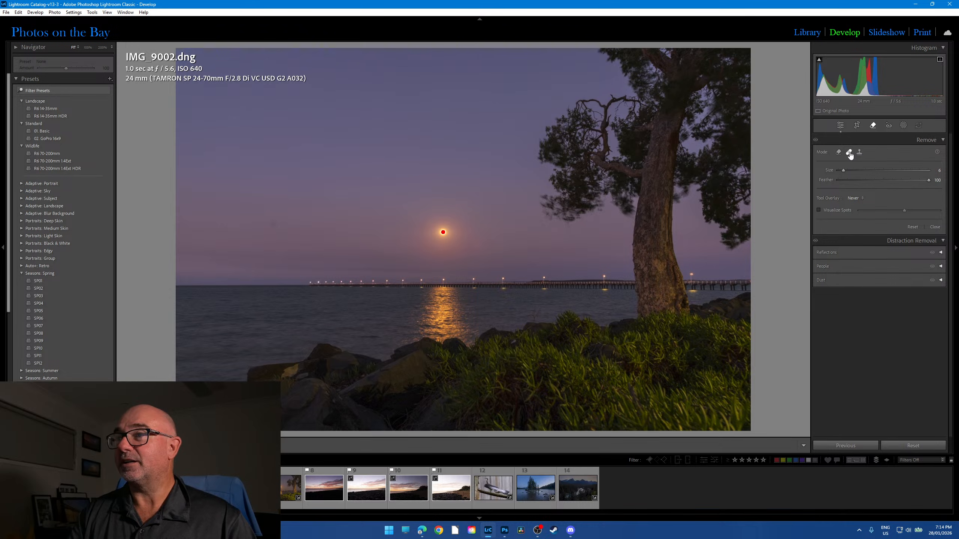
pyautogui.click(849, 152)
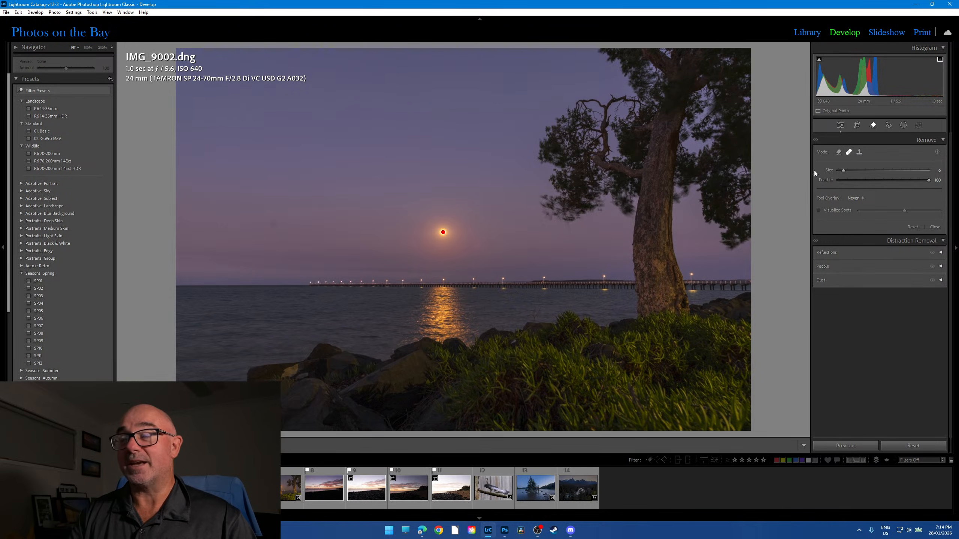
pyautogui.scroll(4, 279, 229)
pyautogui.click(273, 224)
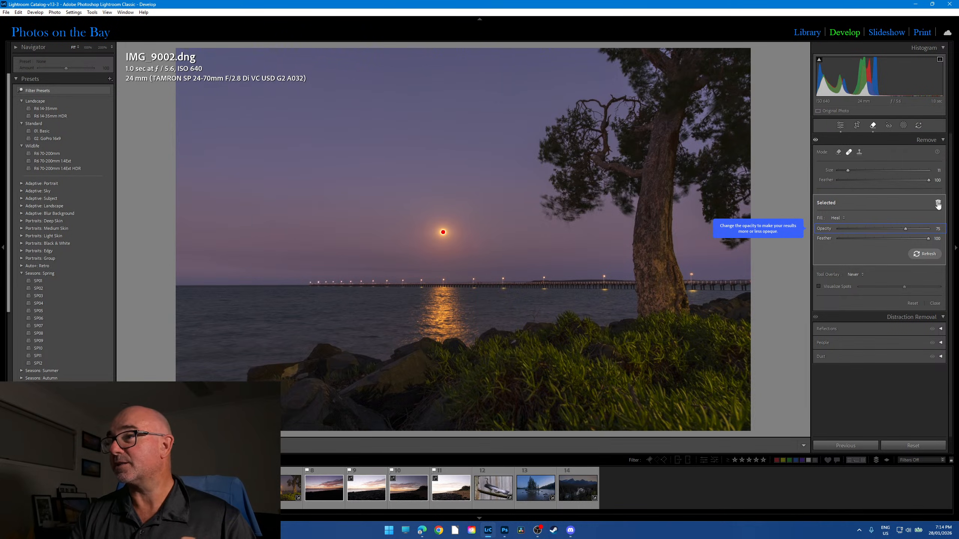
pyautogui.click(872, 127)
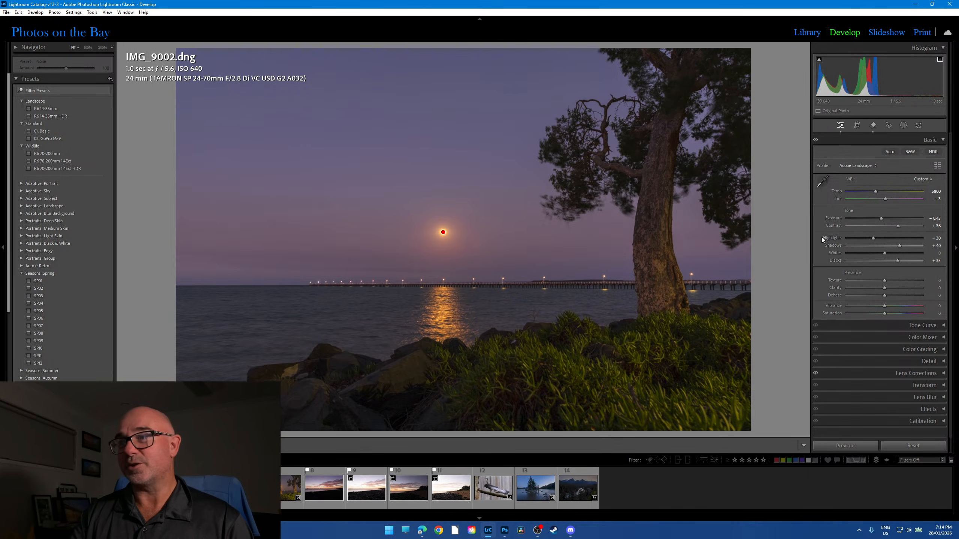
pyautogui.press('q')
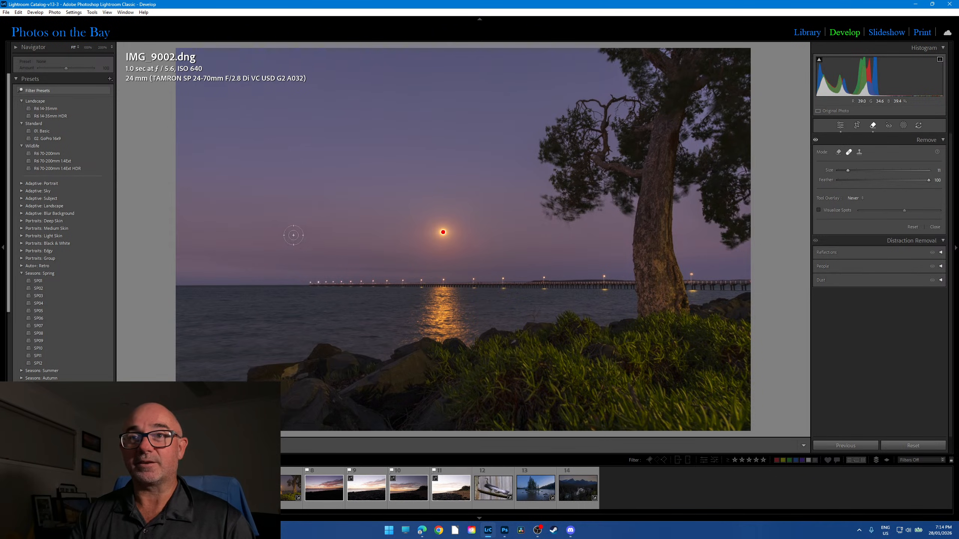
# - Heal the spot in the left part of IMG_9002.dng's sky and compare the options of the Remove and Heal modes
pyautogui.click(274, 223)
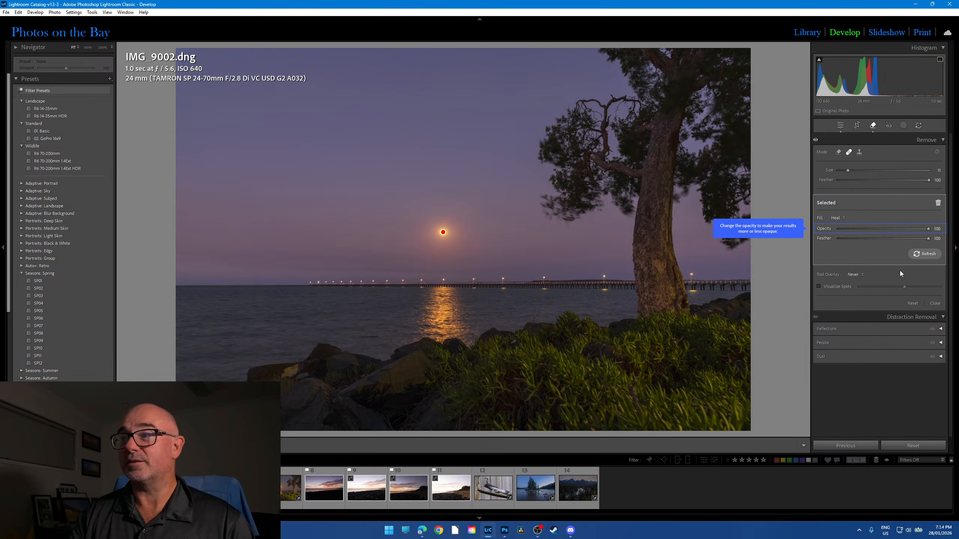
pyautogui.click(838, 153)
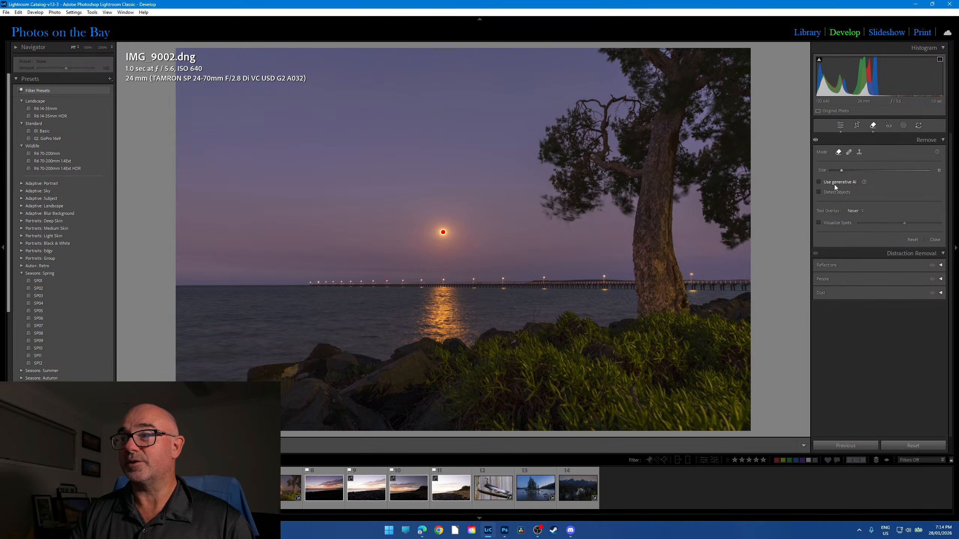
pyautogui.click(849, 154)
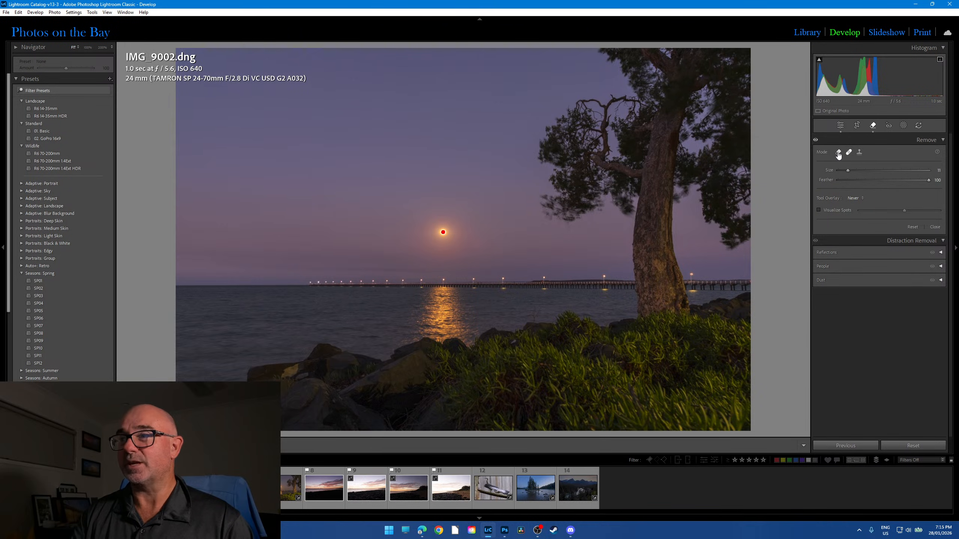
pyautogui.click(838, 152)
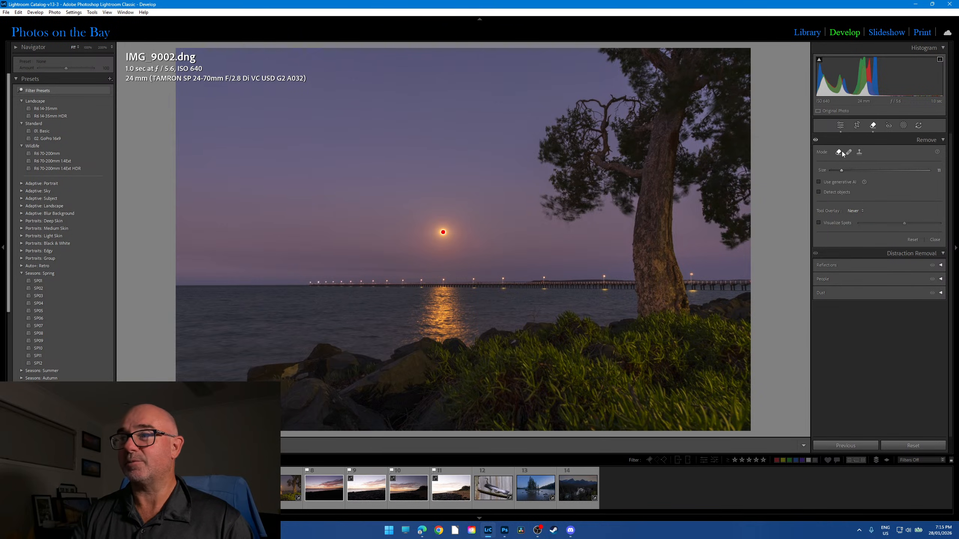
pyautogui.click(849, 152)
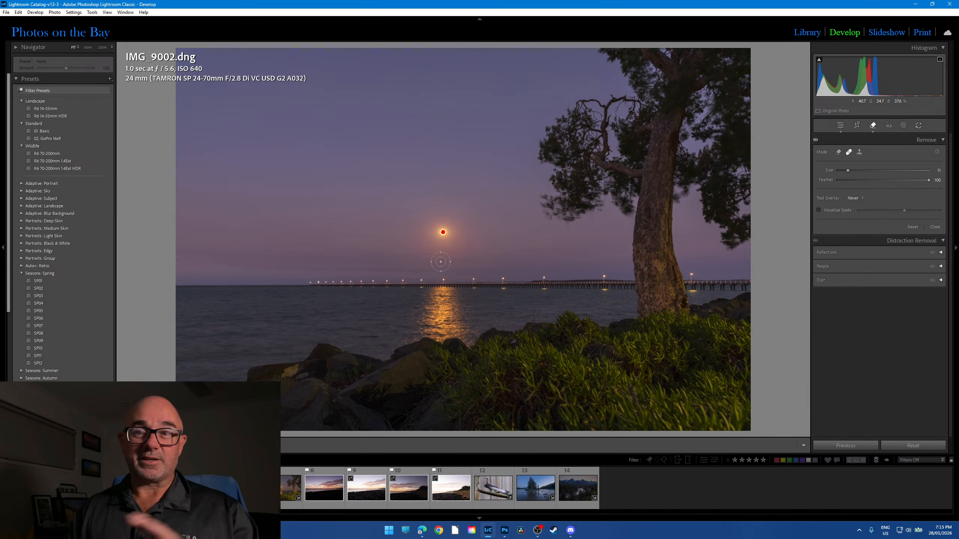
# - Set IMG_9012.dng's Temp to 4900 and Tint to +24, and compare its colours with IMG_9002.dng
pyautogui.click(303, 495)
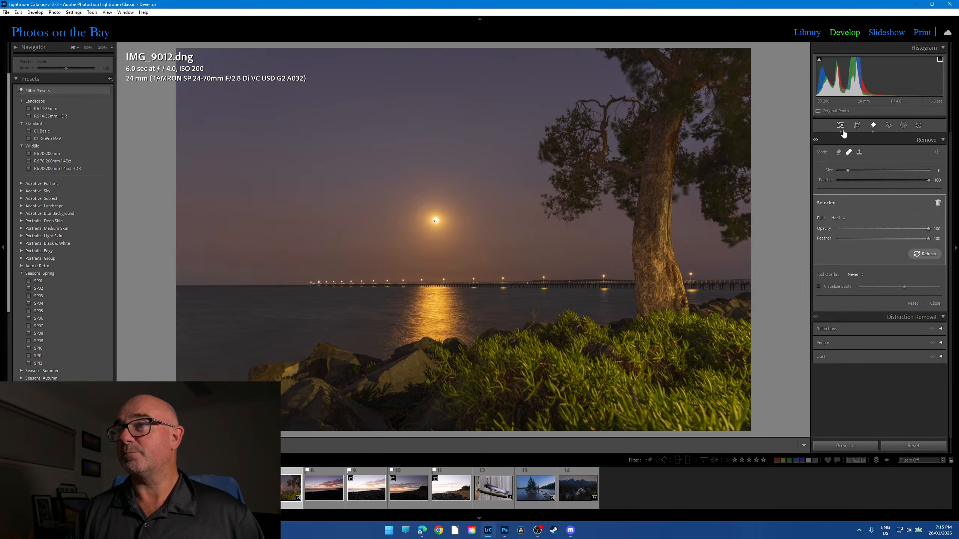
pyautogui.press('q')
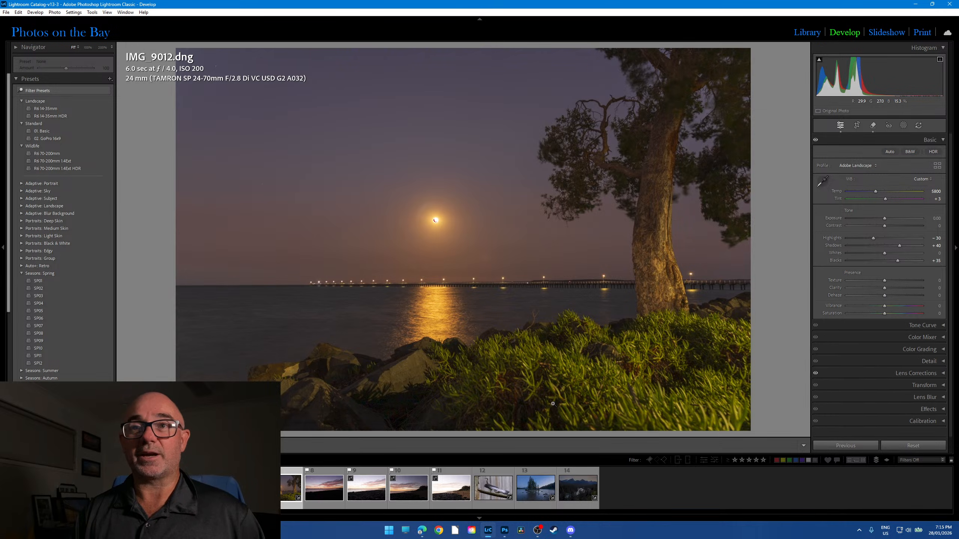
pyautogui.click(239, 488)
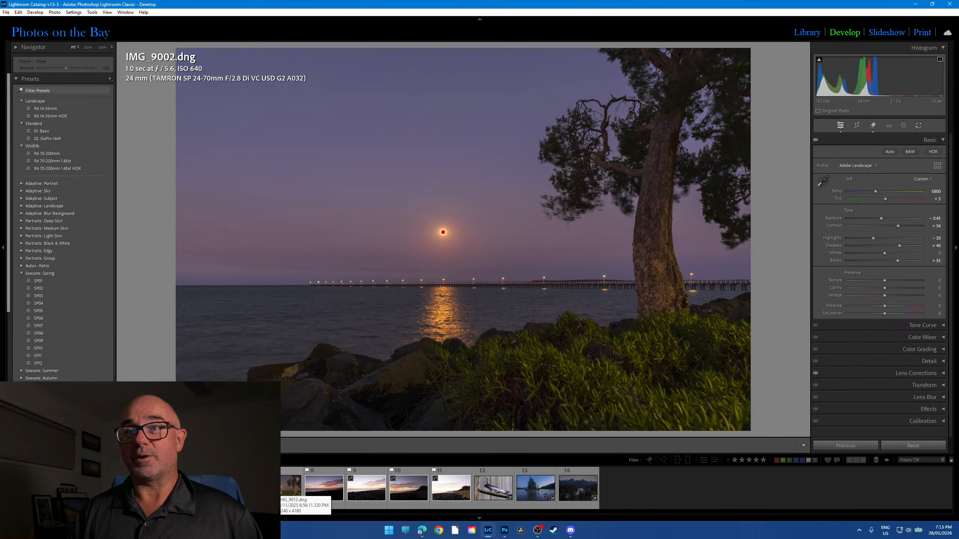
pyautogui.click(282, 488)
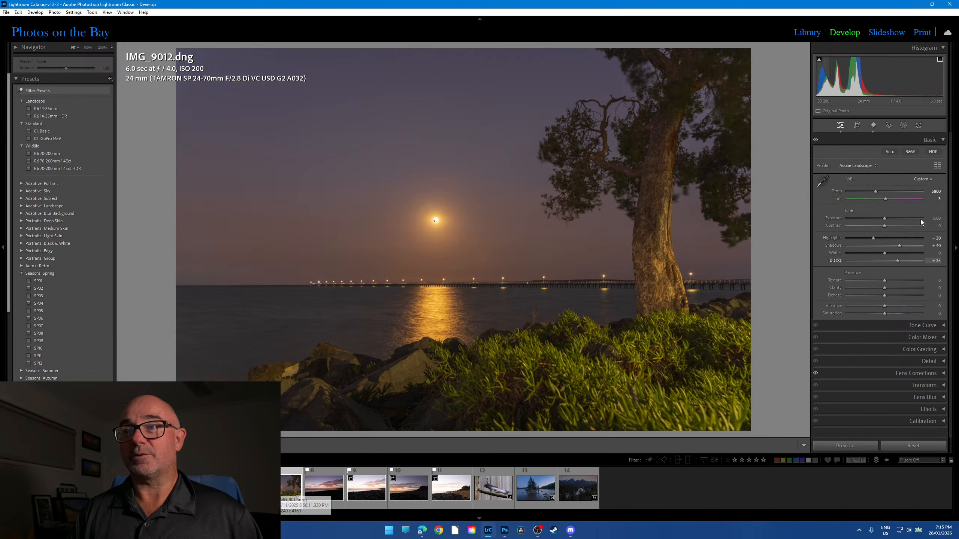
pyautogui.moveTo(876, 190); pyautogui.dragTo(890, 198)
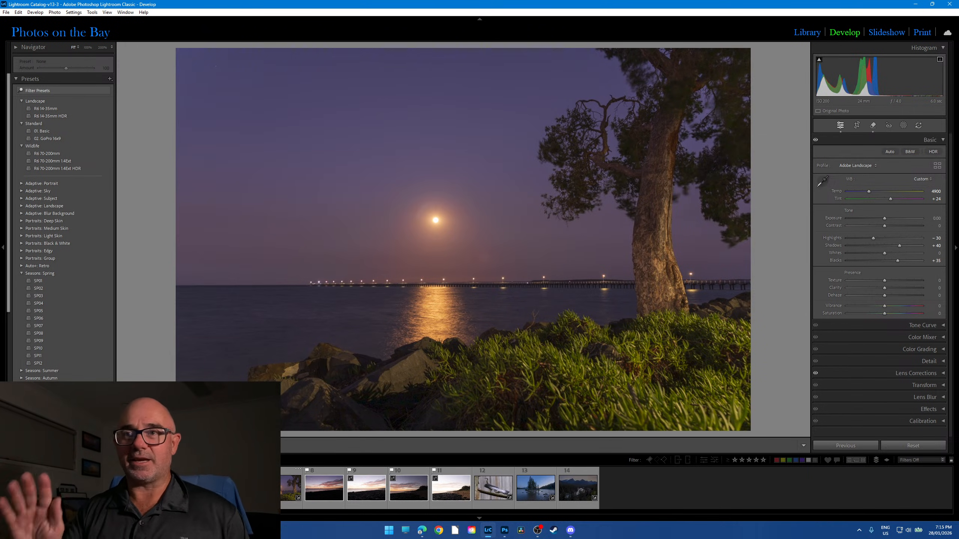
pyautogui.press('Right')
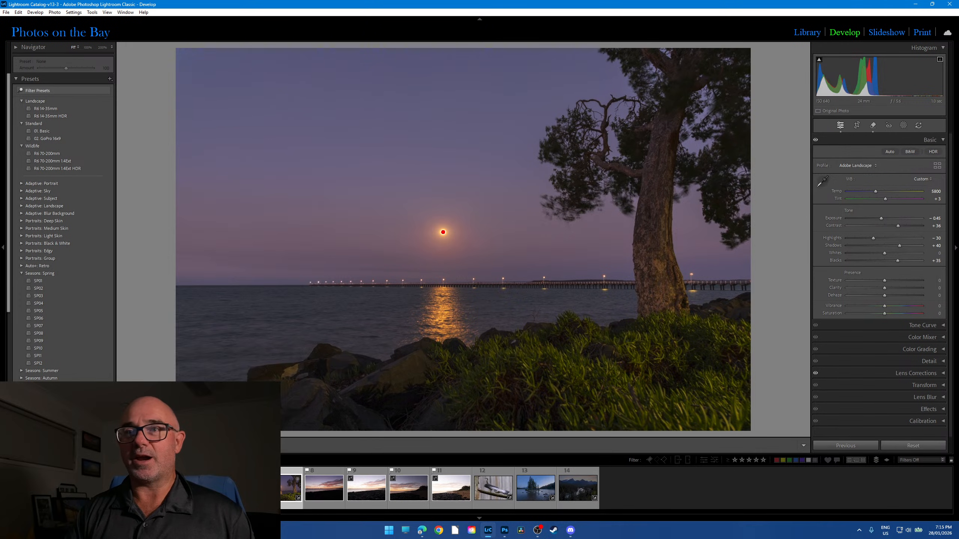
pyautogui.press('Right')
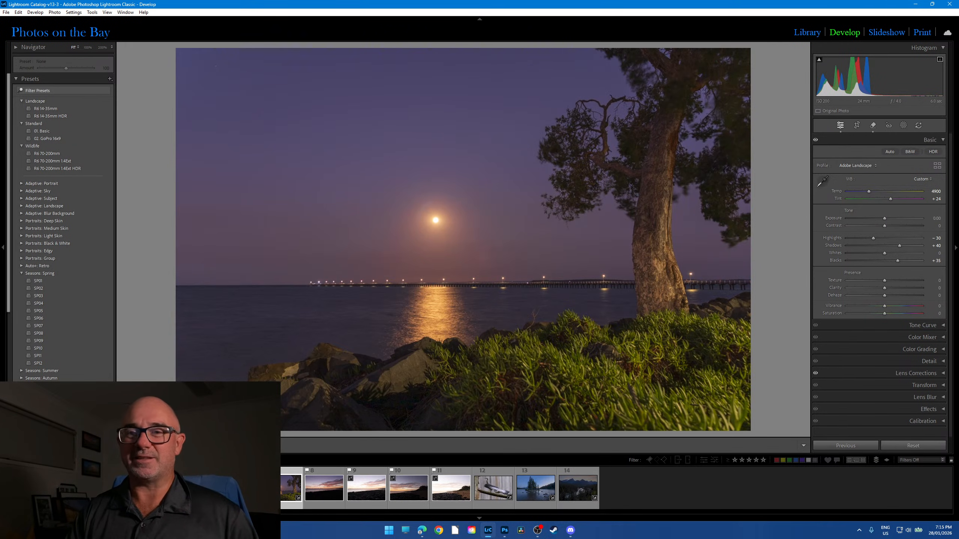
pyautogui.press('Right')
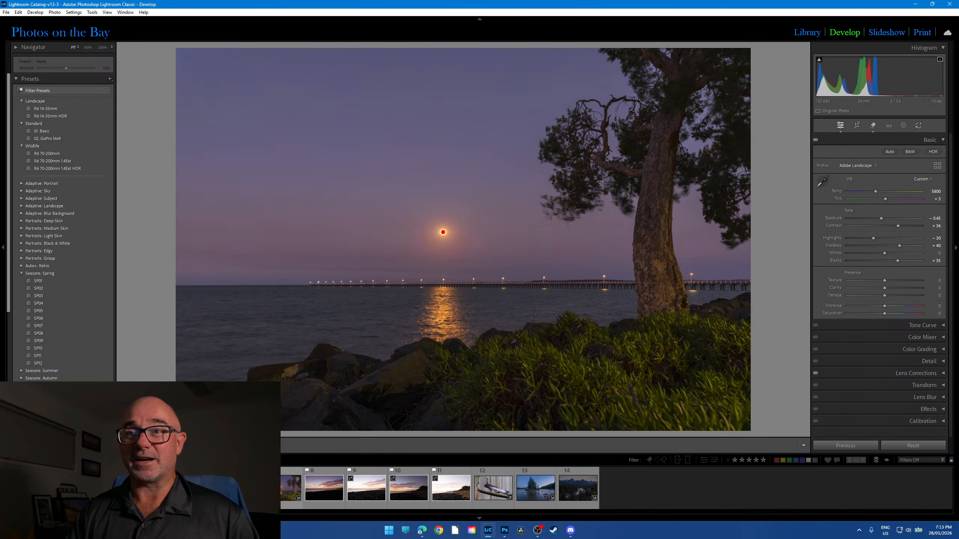
pyautogui.press('Right')
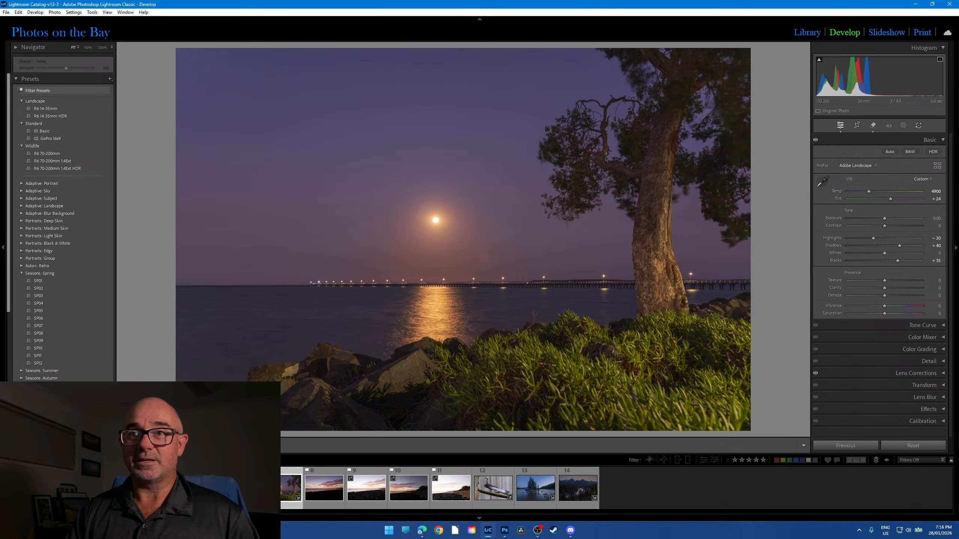
pyautogui.press('Left')
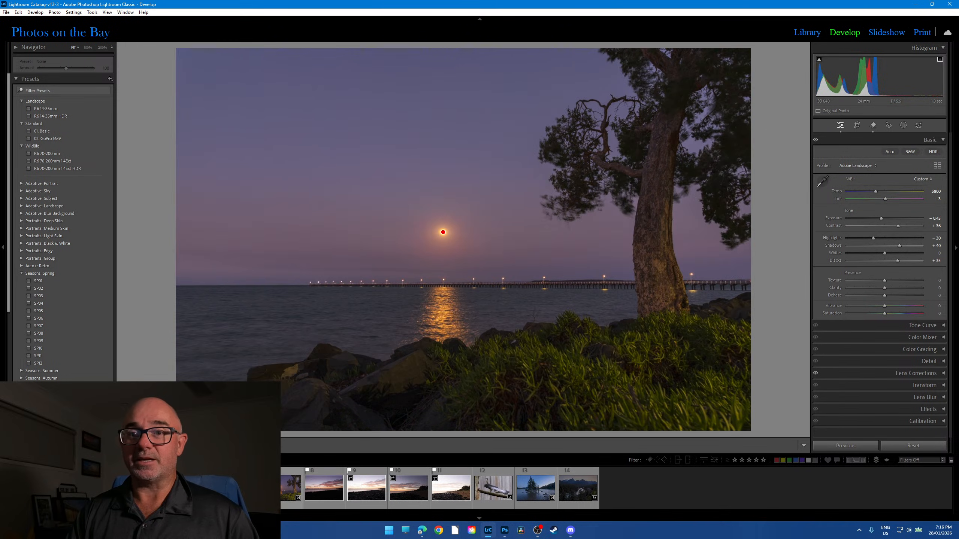
pyautogui.press('Right')
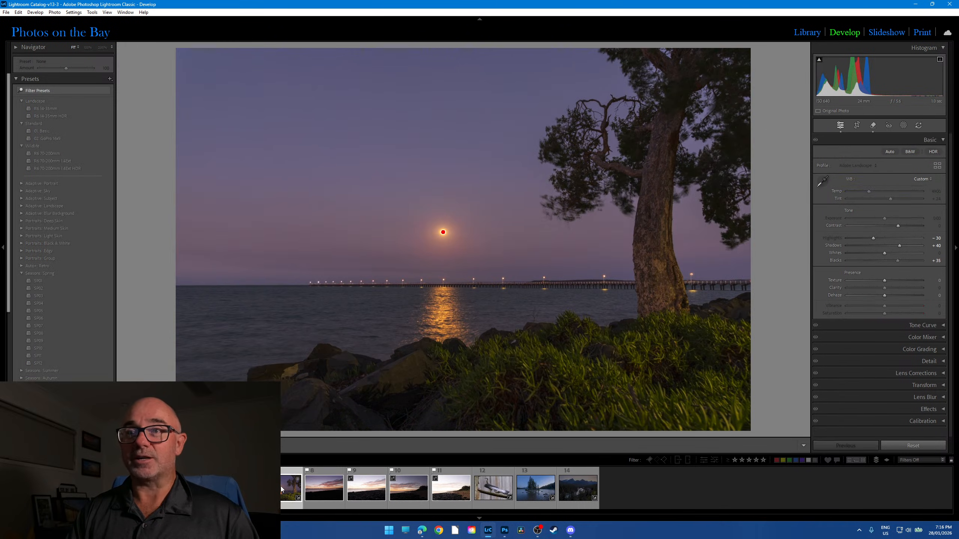
# - Crop the close-up moon photo tightly around the moon, keeping the original aspect ratio
pyautogui.press('Left')
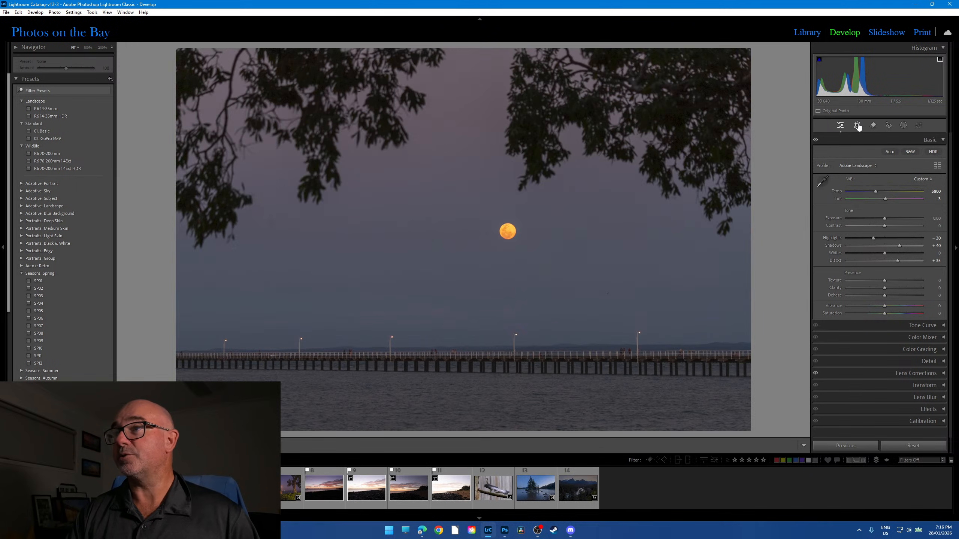
pyautogui.click(858, 126)
pyautogui.moveTo(463, 49); pyautogui.dragTo(462, 163)
pyautogui.moveTo(487, 213); pyautogui.dragTo(446, 314)
pyautogui.moveTo(466, 165); pyautogui.dragTo(468, 284)
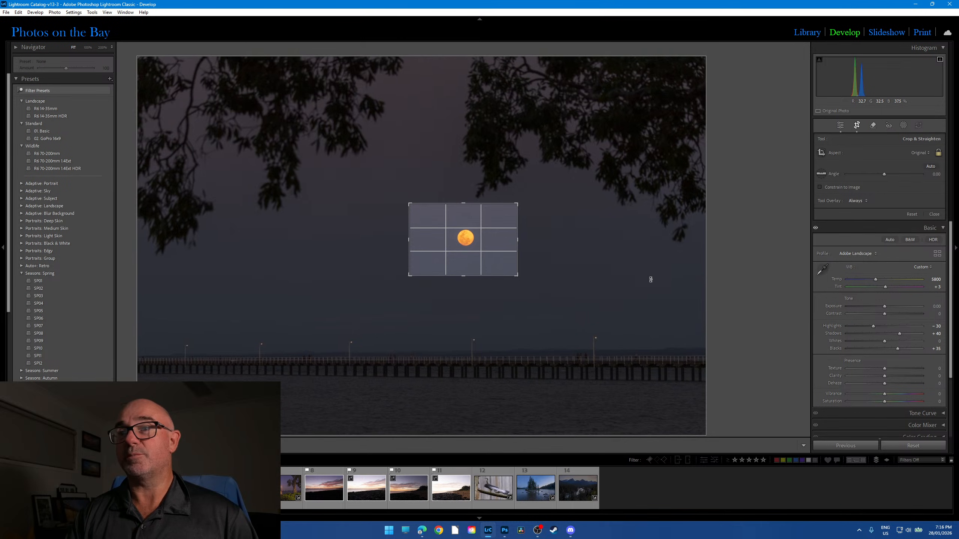
pyautogui.click(857, 126)
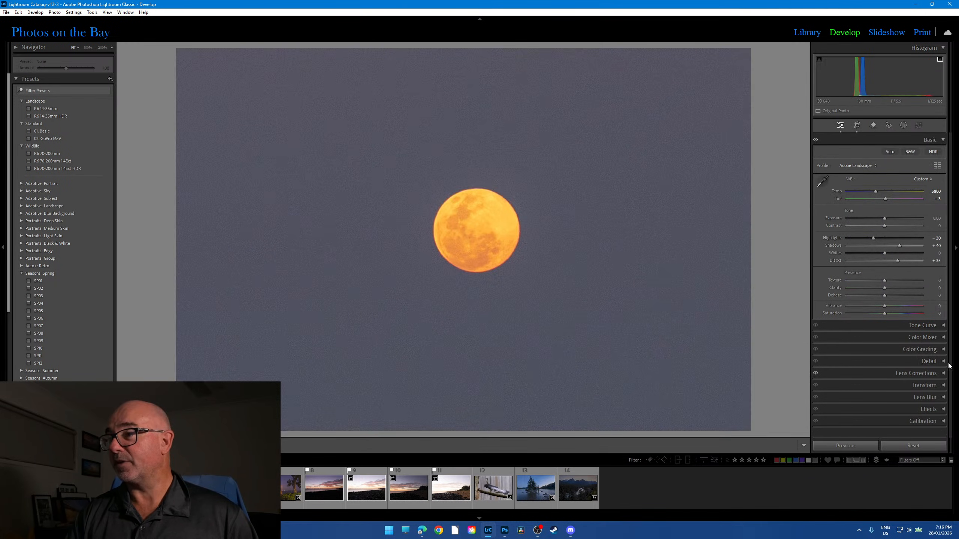
# - Set the cropped moon photo's Luminance noise reduction to 25, Whites to −34, Exposure to −0.45 and Contrast to +40
pyautogui.click(933, 362)
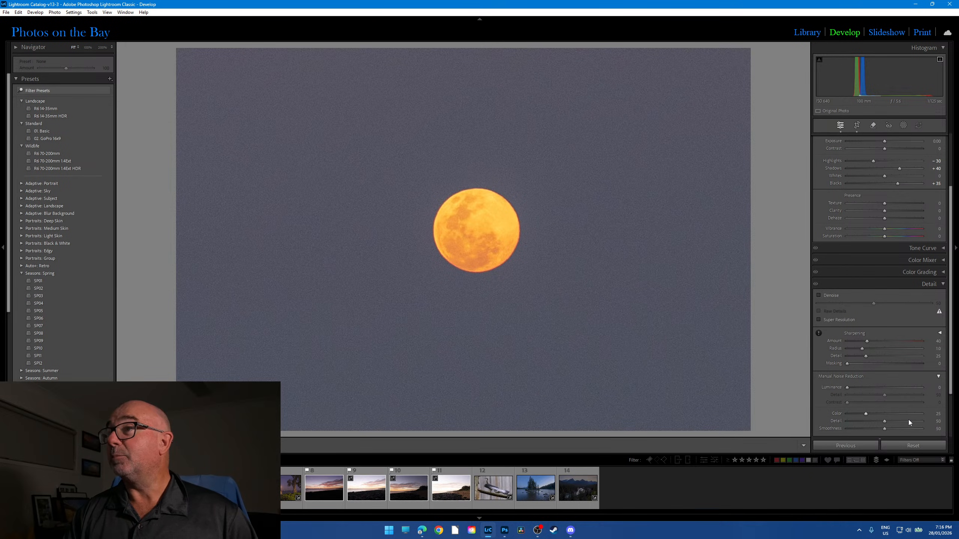
pyautogui.moveTo(848, 388); pyautogui.dragTo(865, 388)
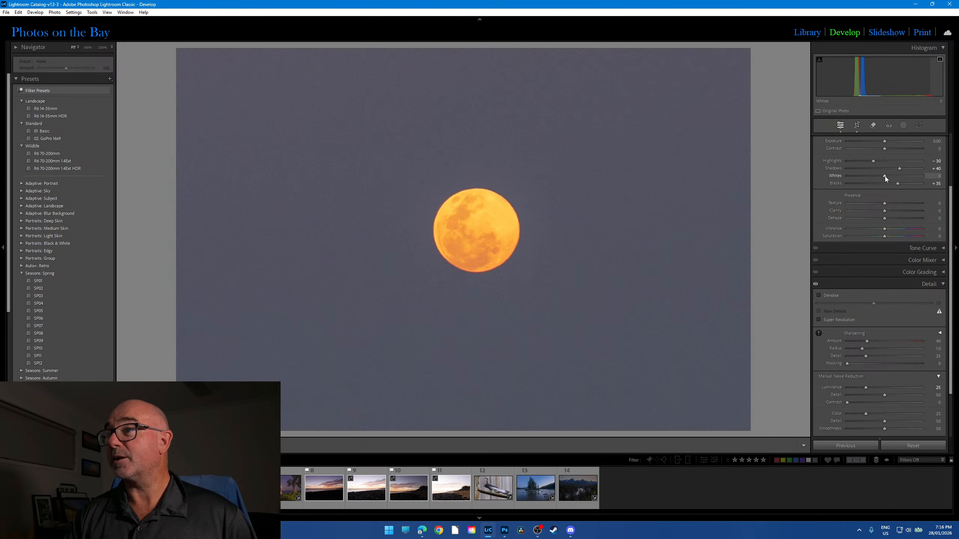
pyautogui.moveTo(883, 177); pyautogui.dragTo(882, 141)
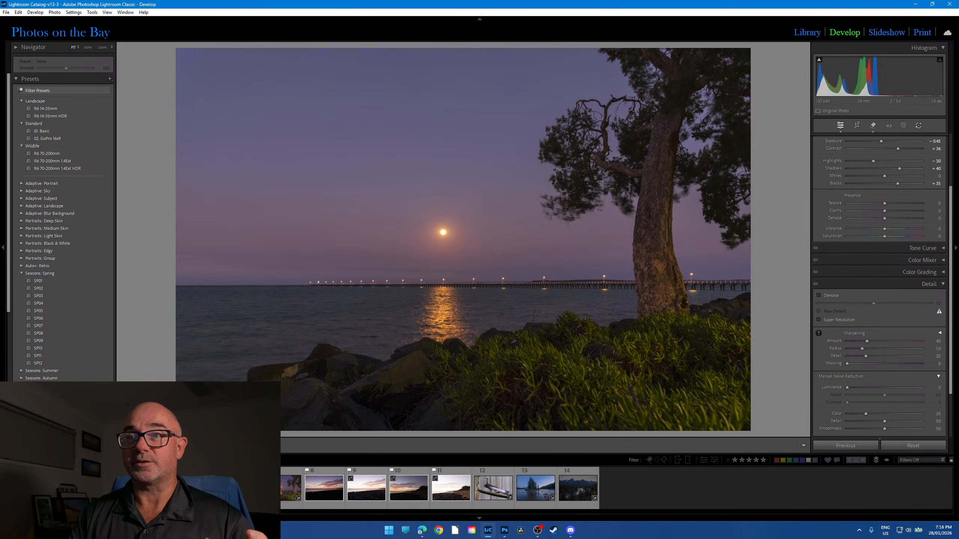
# - Review the two moonlight seascapes, select them together with the cropped moon photo, and open all three in Adobe Photoshop 2026
pyautogui.click(287, 488)
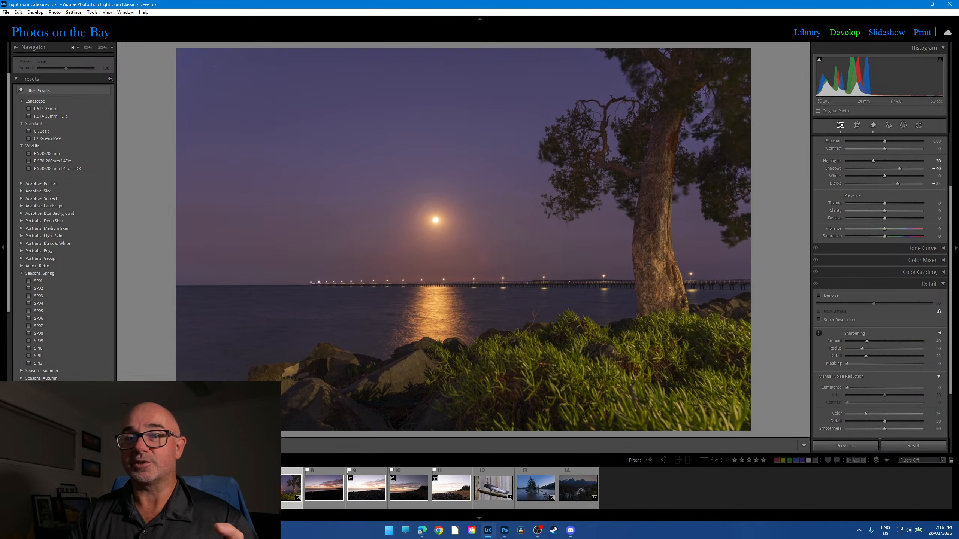
pyautogui.press('Left')
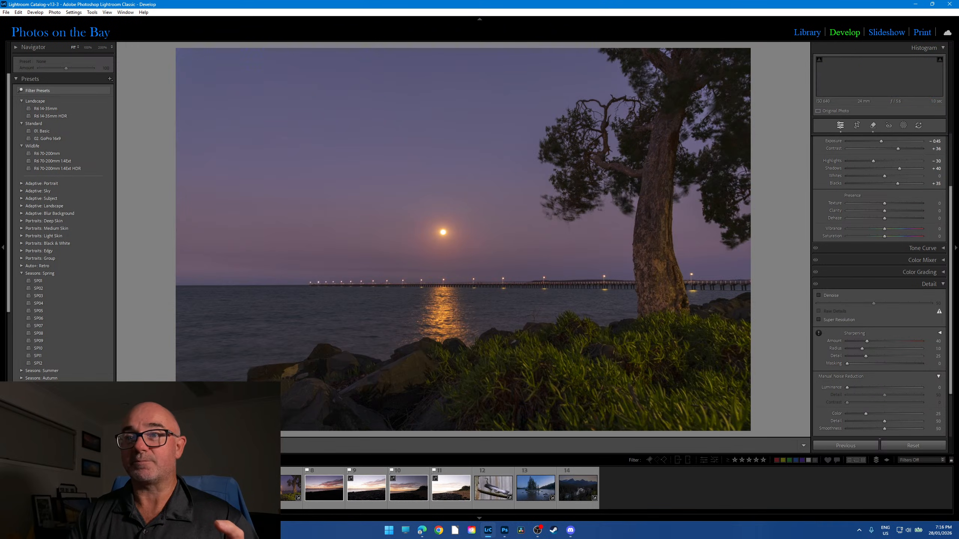
pyautogui.press('Left')
pyautogui.keyDown('ctrl'); pyautogui.click(277, 488); pyautogui.keyUp('ctrl')
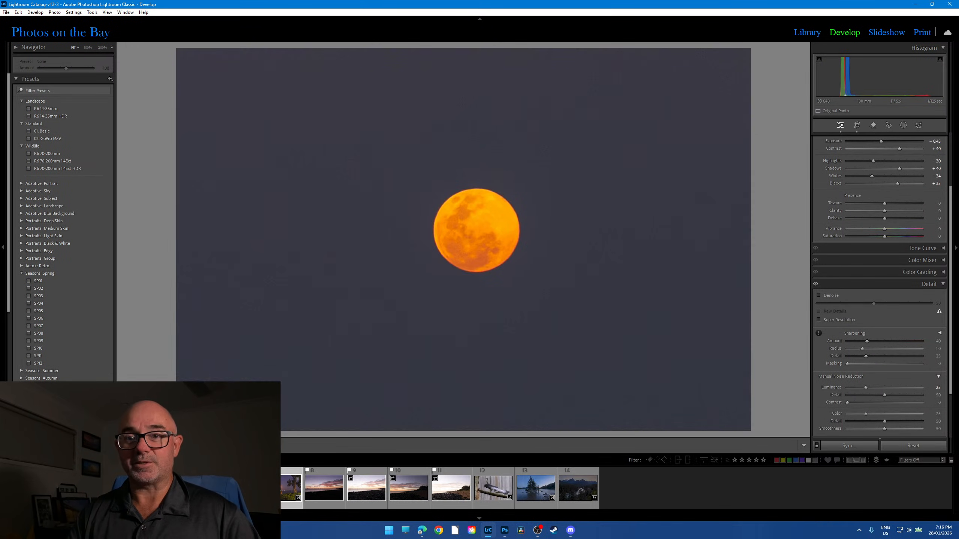
pyautogui.rightClick(277, 487)
pyautogui.moveTo(312, 297)
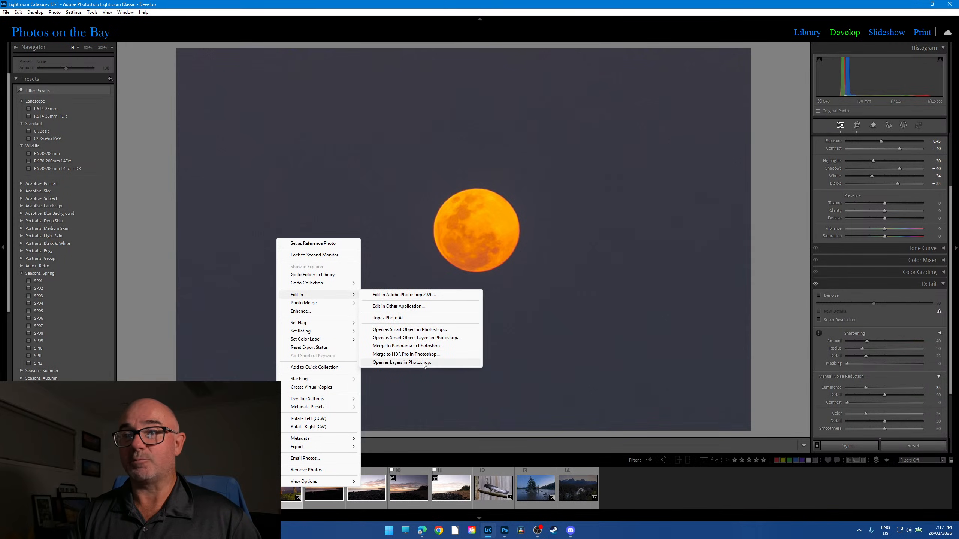
pyautogui.click(436, 295)
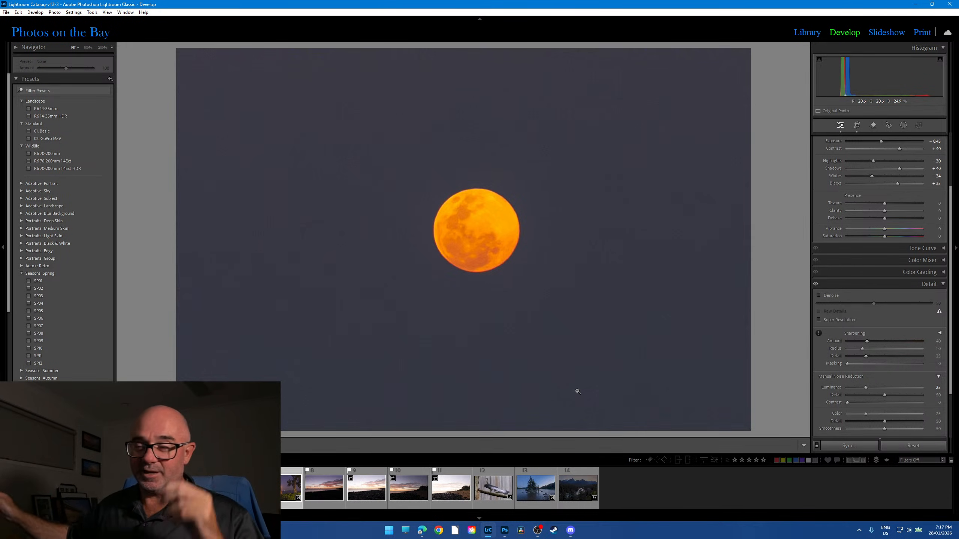
# - Switch to Photoshop, maximize it, check the three open photos, and choose the Spot Healing Brush with IMG_9002.dng active
pyautogui.hotkey('alt', 'Tab')
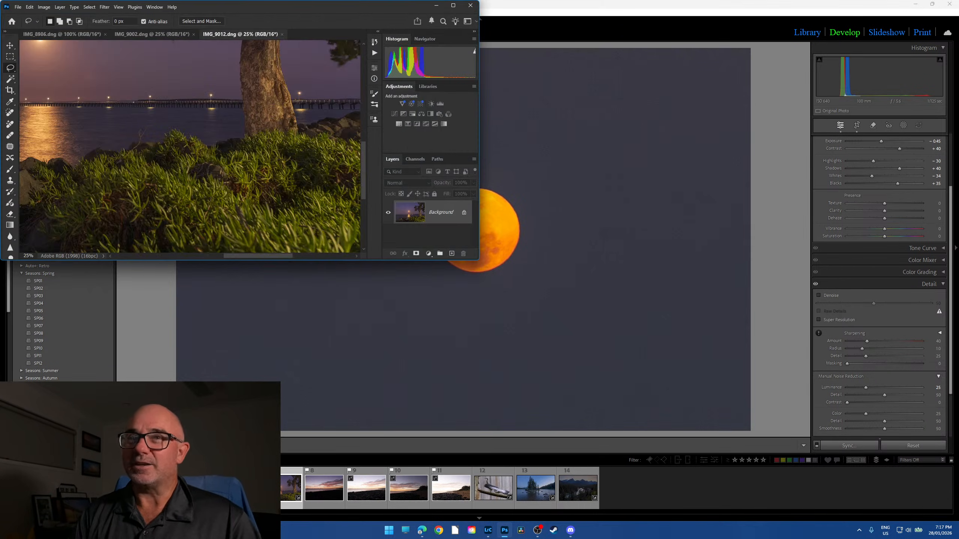
pyautogui.click(454, 6)
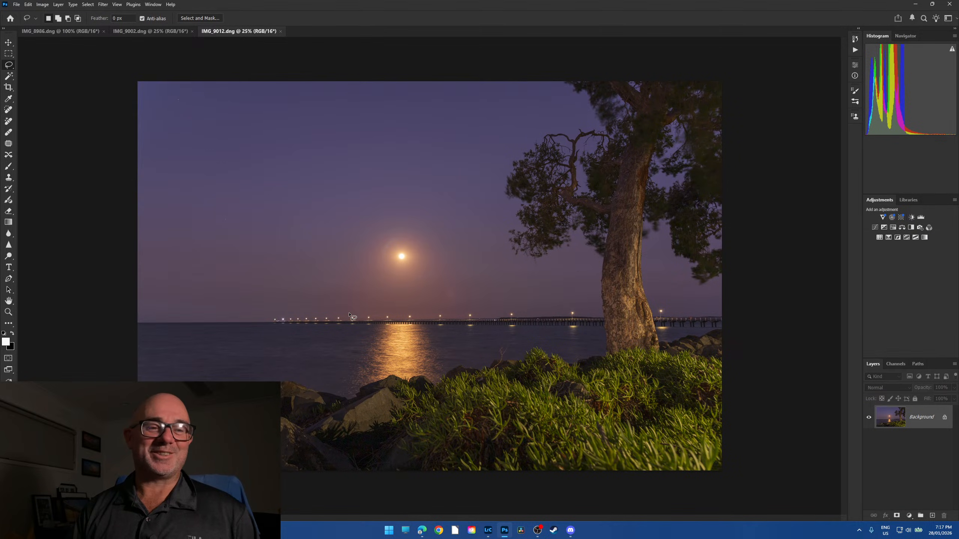
pyautogui.click(56, 31)
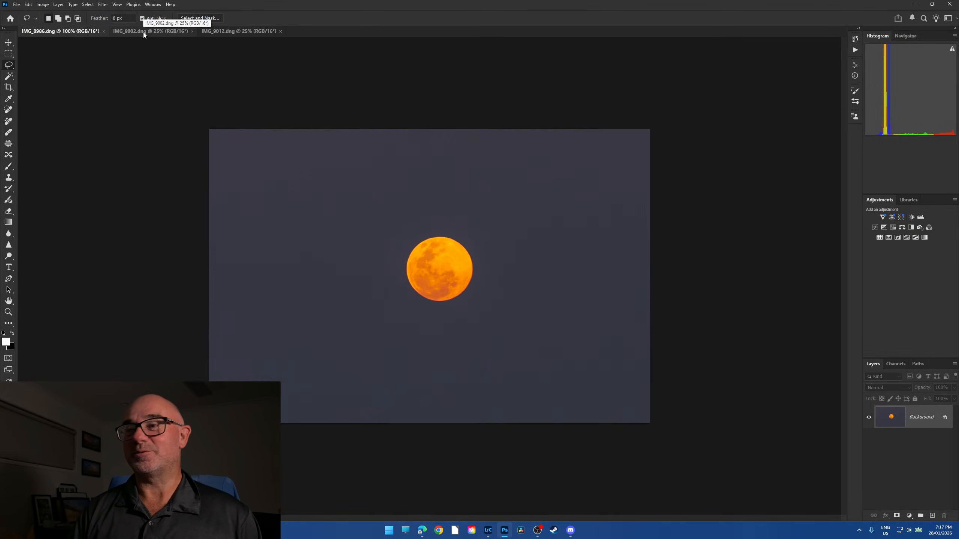
pyautogui.click(154, 33)
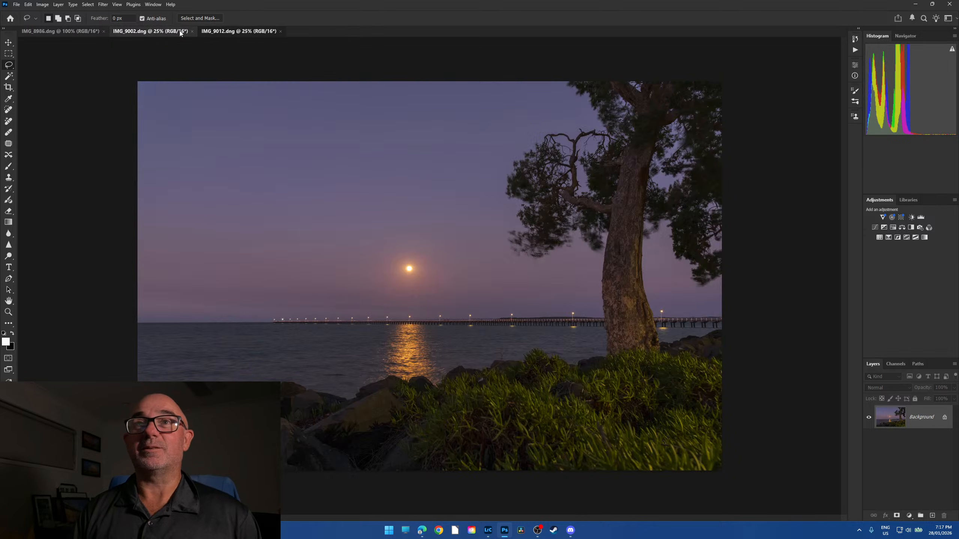
pyautogui.click(248, 33)
pyautogui.click(162, 32)
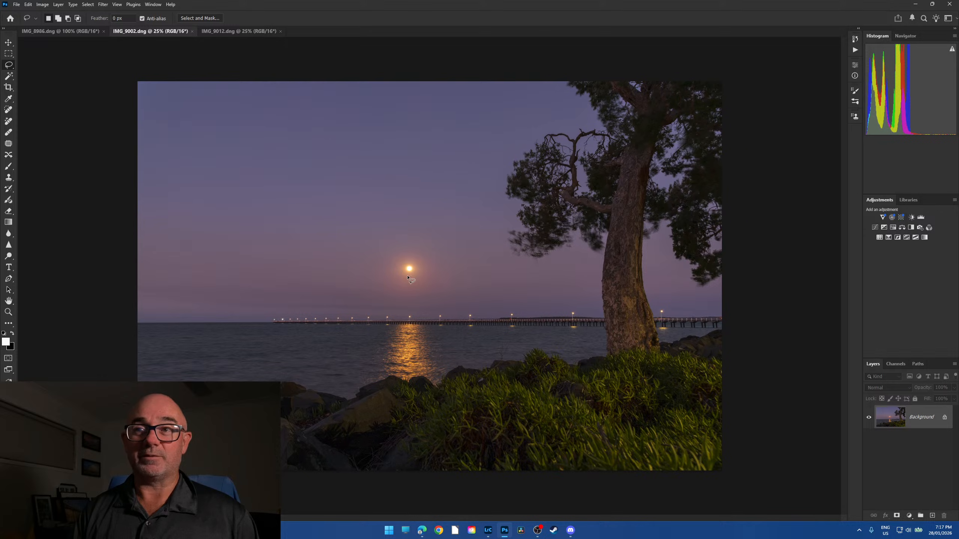
pyautogui.click(8, 110)
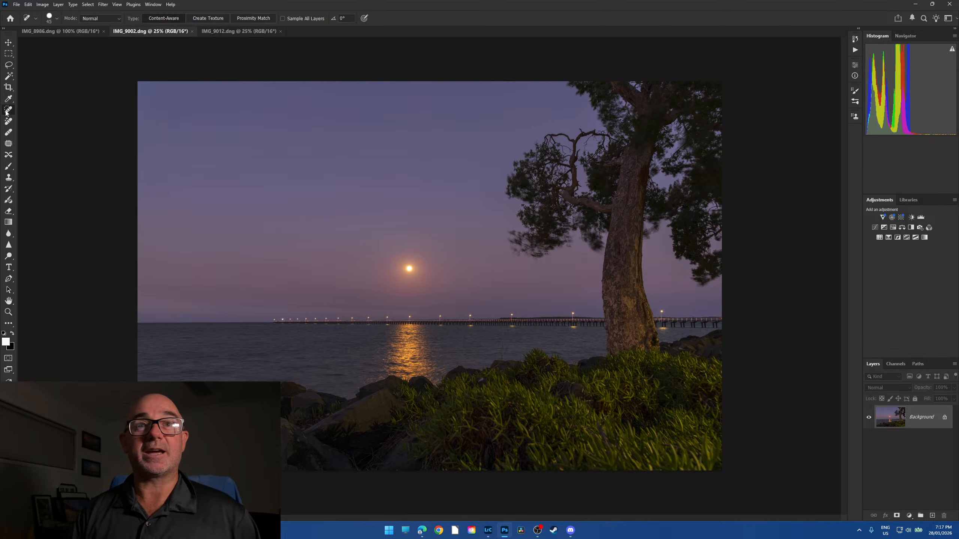
# - Minimize the open programs, run Cursor Highlighter 2.2.ahk from the Cursor Highlight folder, close the folder window and return to Photoshop
pyautogui.click(915, 3)
pyautogui.click(915, 4)
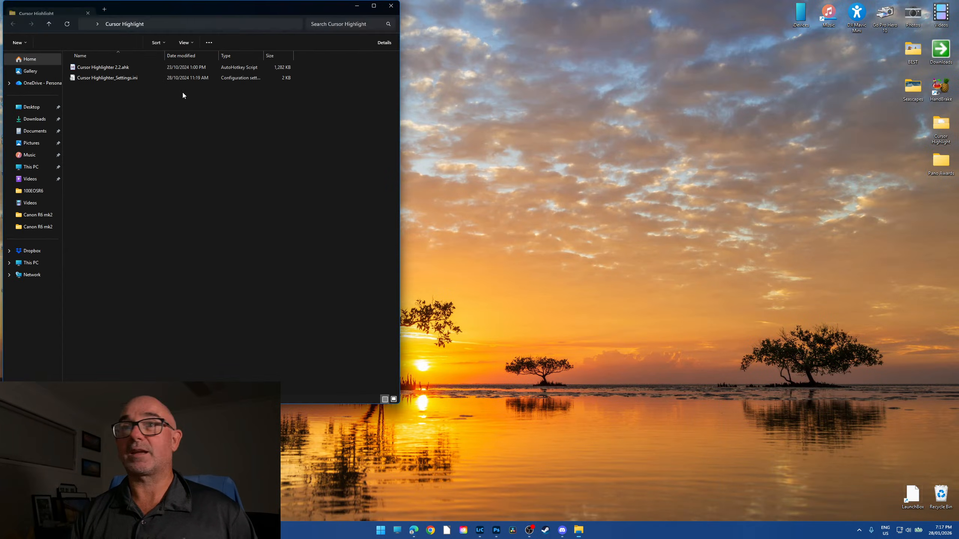
pyautogui.click(134, 68)
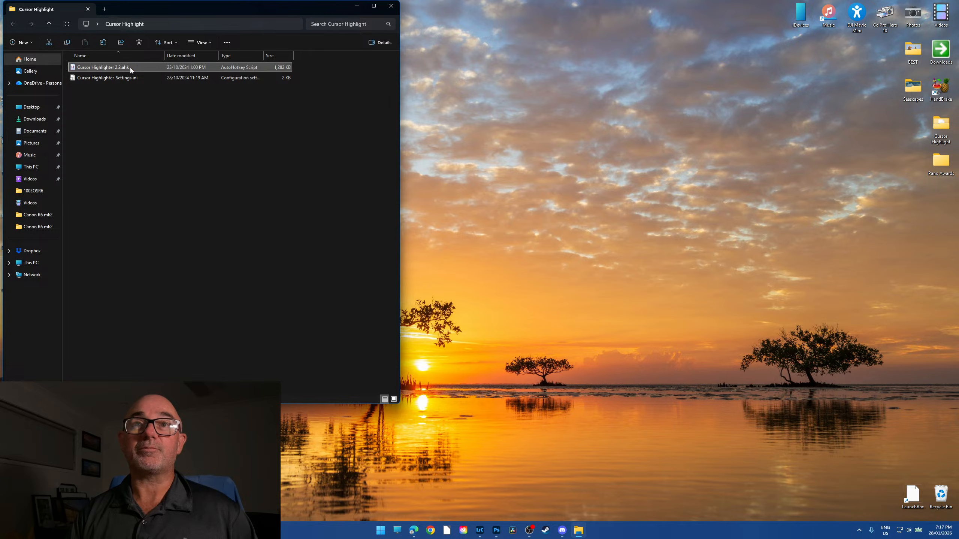
pyautogui.click(391, 6)
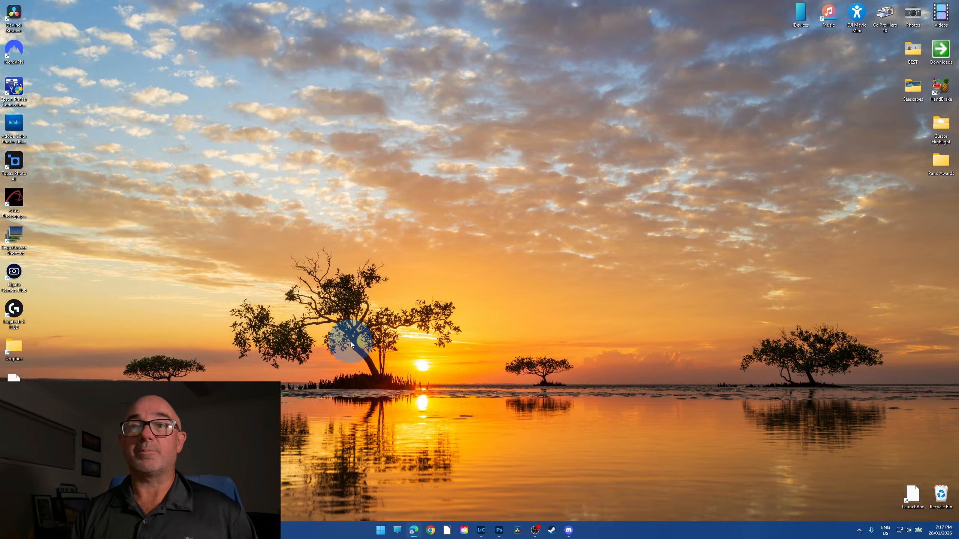
pyautogui.click(488, 531)
pyautogui.click(505, 531)
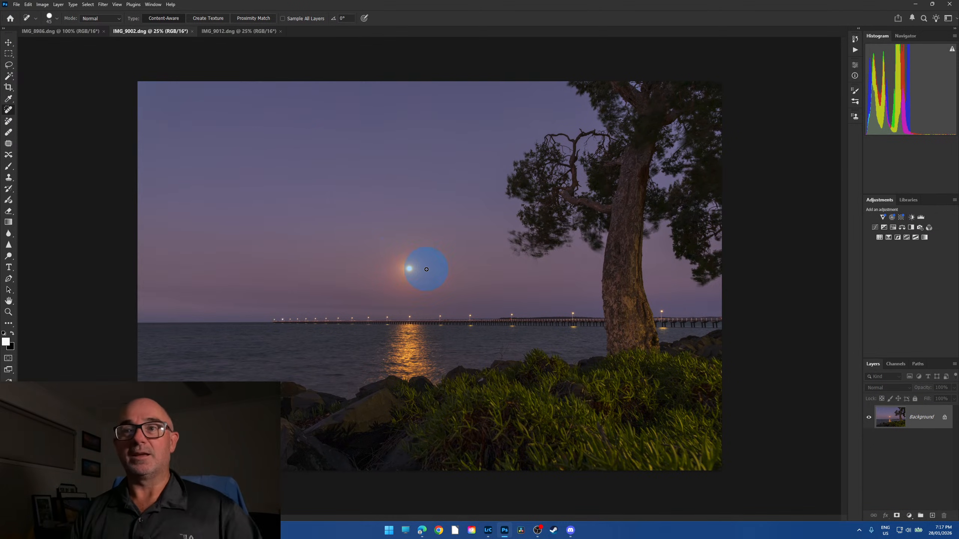
# - Enlarge the Spot Healing Brush to 300 and heal the moon out of the sky in IMG_9002.dng
pyautogui.click(8, 108)
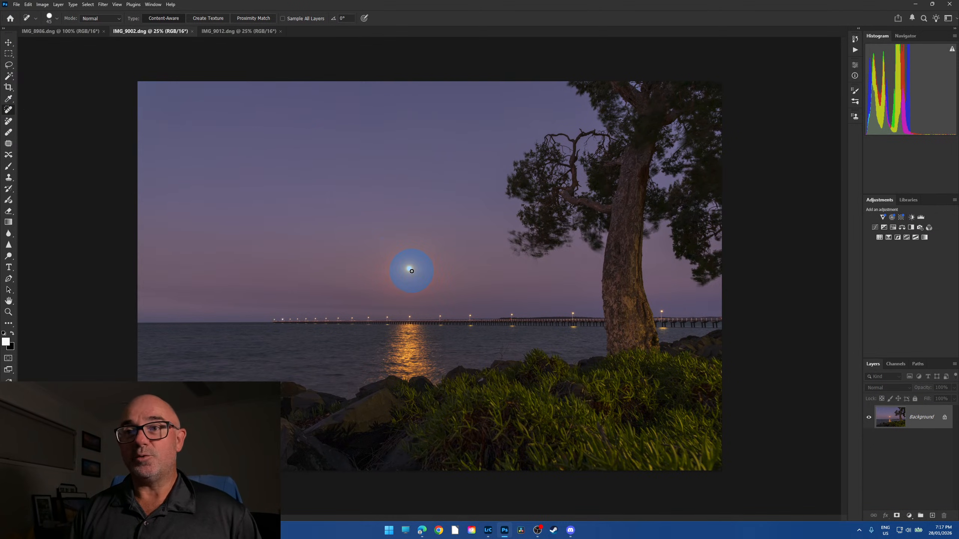
pyautogui.press(']')
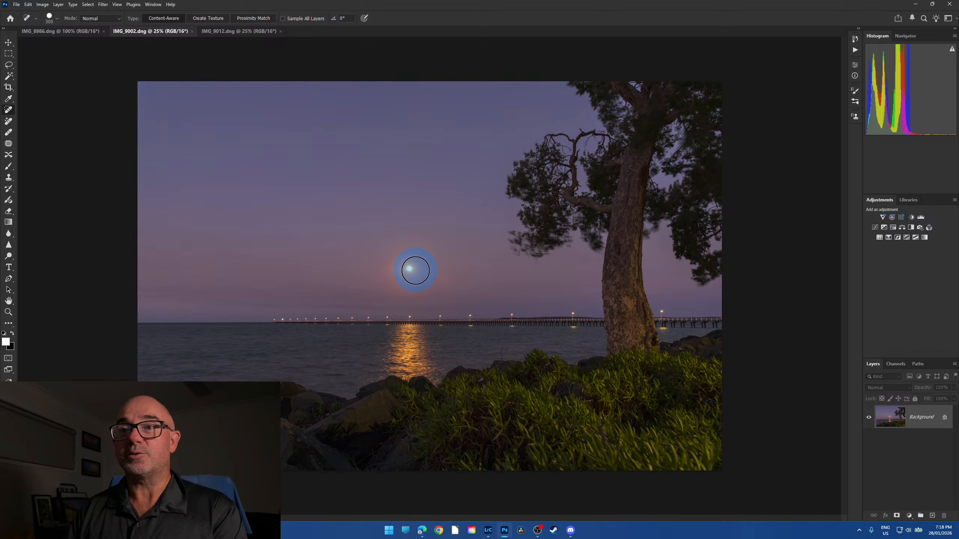
pyautogui.scroll(5, 416, 271)
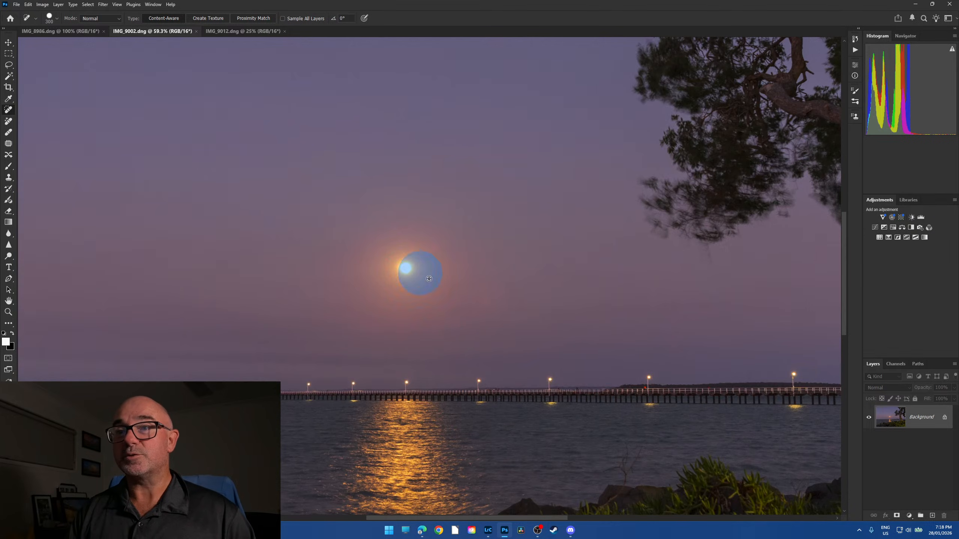
pyautogui.scroll(2, 429, 279)
pyautogui.moveTo(349, 260)
pyautogui.mouseDown()
pyautogui.moveTo(427, 279)
pyautogui.moveTo(416, 302)
pyautogui.moveTo(399, 306)
pyautogui.moveTo(461, 307)
pyautogui.mouseUp()
pyautogui.hotkey('ctrl', 'z')
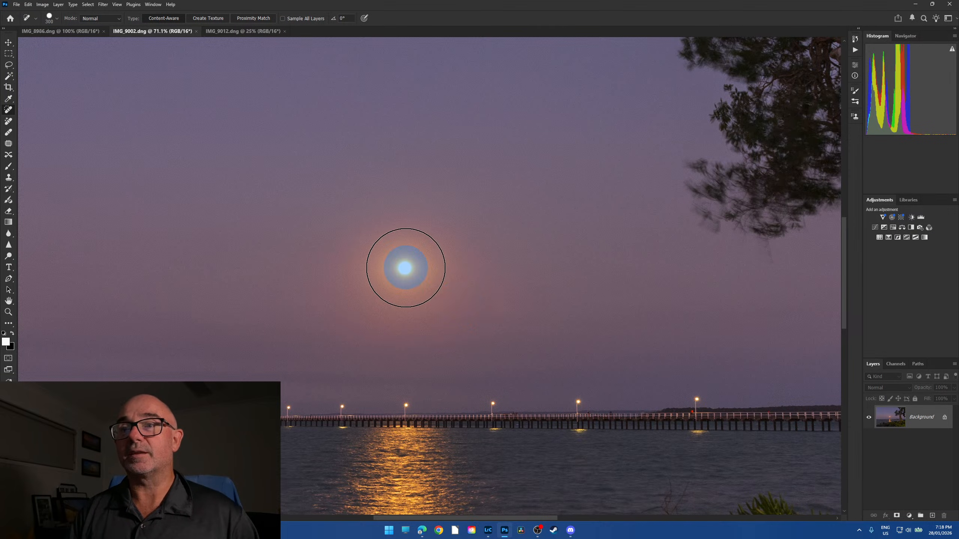
pyautogui.scroll(-1, 405, 268)
pyautogui.click(404, 239)
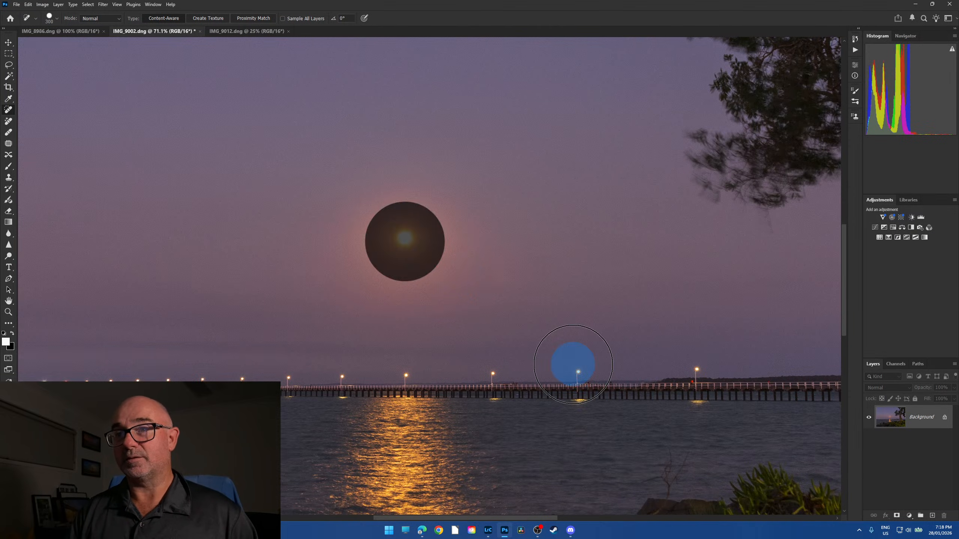
# - Reduce the Spot Healing Brush to 70 and paint over the dark patch left inside the moon's glow in IMG_9002.dng
pyautogui.press('[')
pyautogui.press('[')
pyautogui.press('[')
pyautogui.press('[')
pyautogui.press('[')
pyautogui.press('[')
pyautogui.press('[')
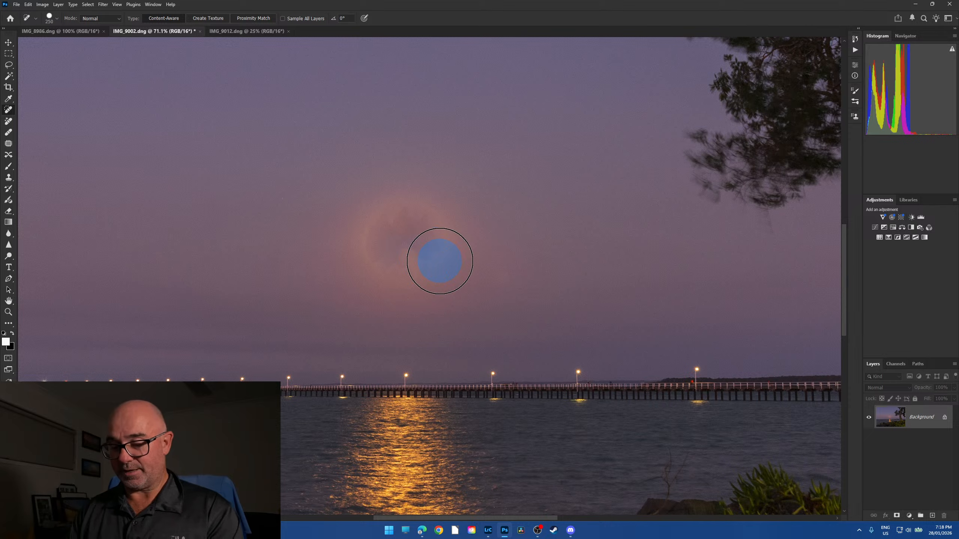
pyautogui.moveTo(408, 218)
pyautogui.mouseDown()
pyautogui.moveTo(420, 225)
pyautogui.moveTo(396, 239)
pyautogui.moveTo(424, 269)
pyautogui.mouseUp()
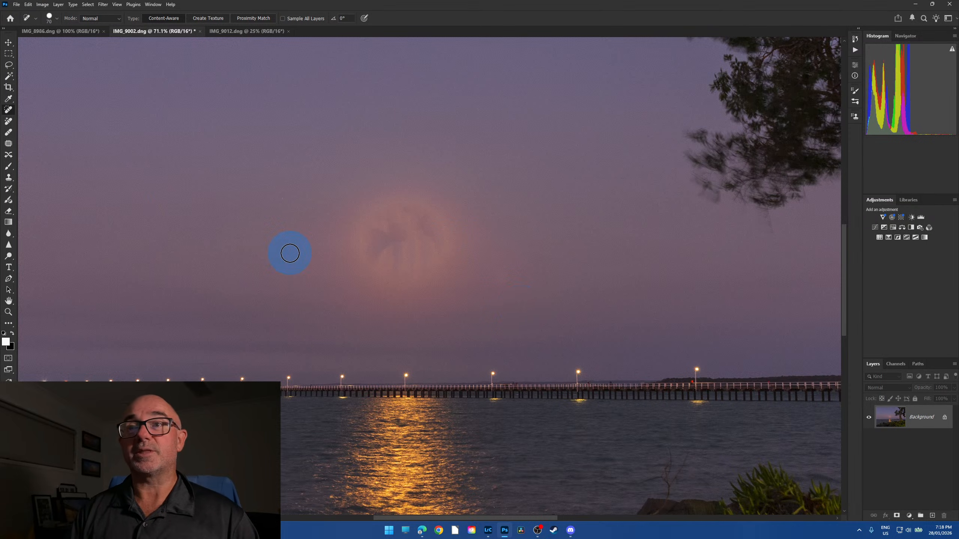
# - In IMG_9012.dng, enlarge the Spot Healing Brush to 100 and heal the bright moon out of its glow
pyautogui.click(245, 31)
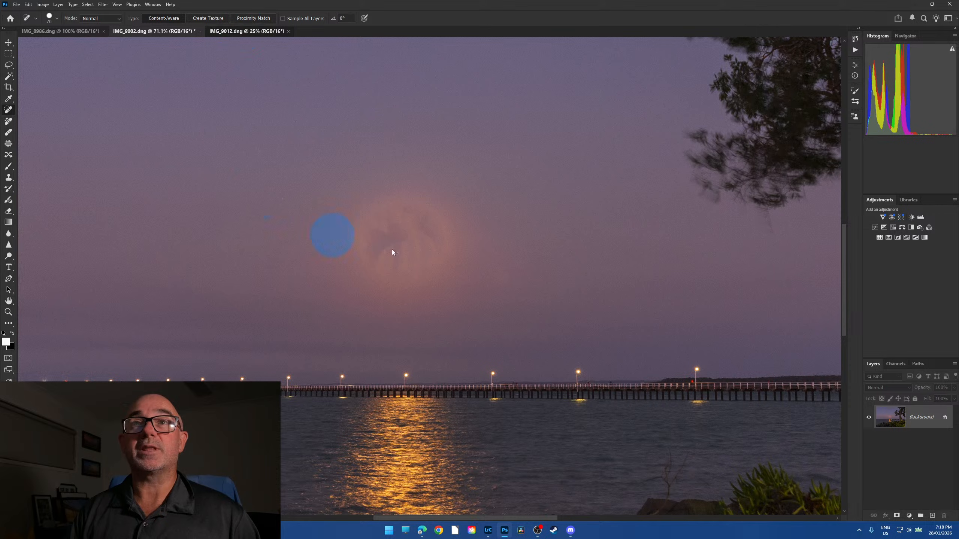
pyautogui.scroll(5, 408, 259)
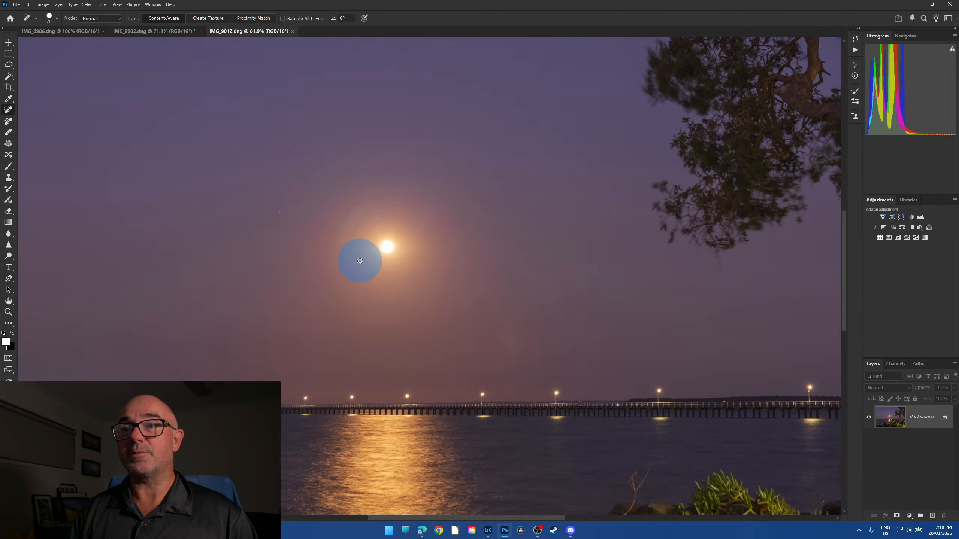
pyautogui.scroll(3, 360, 261)
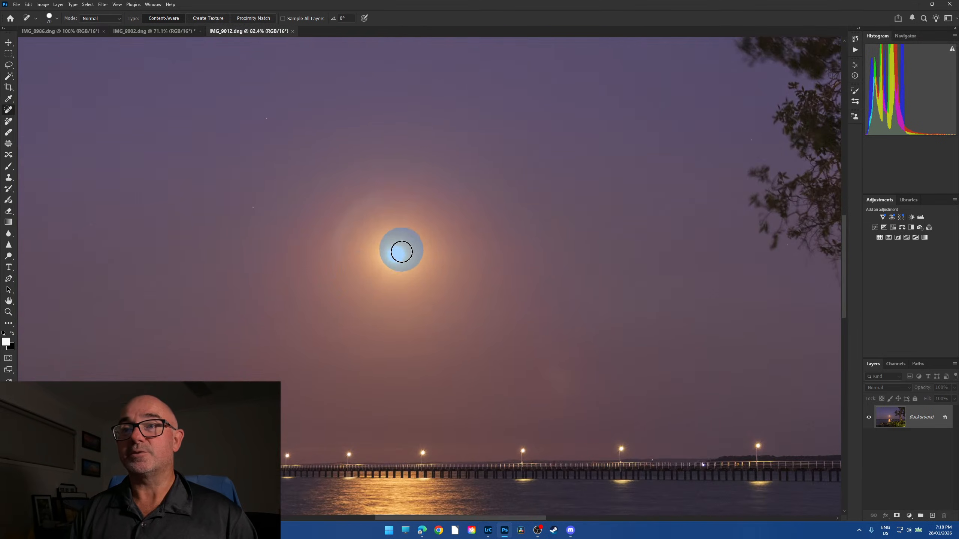
pyautogui.press(']')
pyautogui.press(']')
pyautogui.press(']')
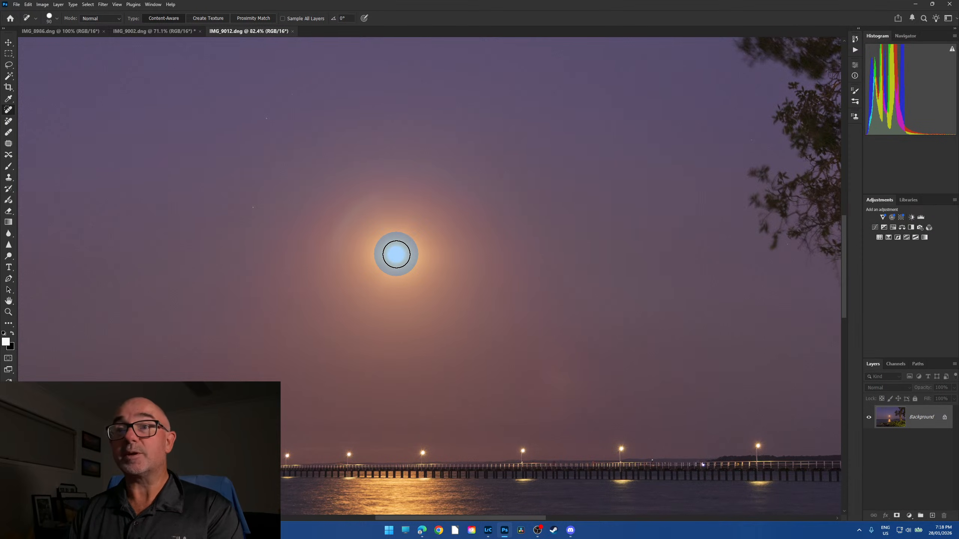
pyautogui.click(395, 253)
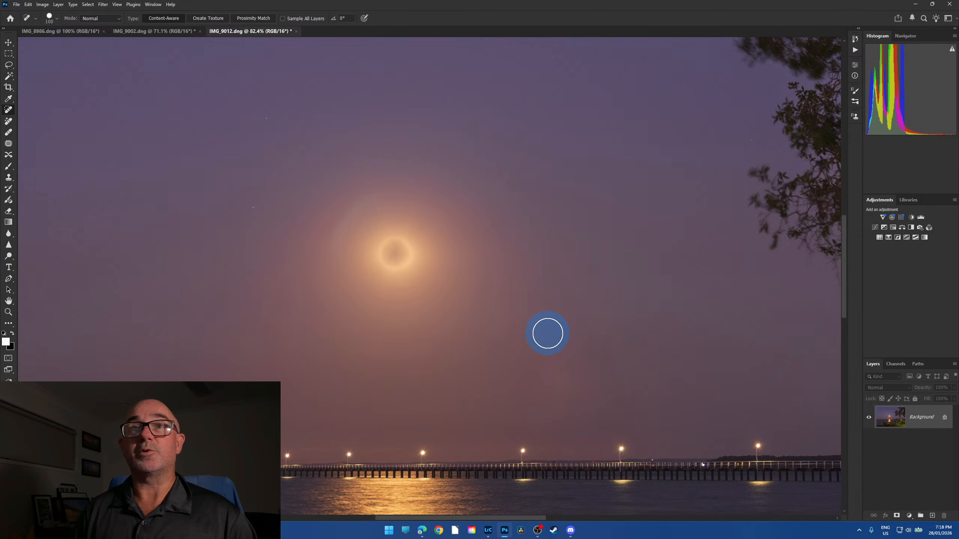
# - Float the close-up moon photo in its own window and copy it with the Move tool into IMG_9002.dng as a layer
pyautogui.click(150, 32)
pyautogui.click(58, 32)
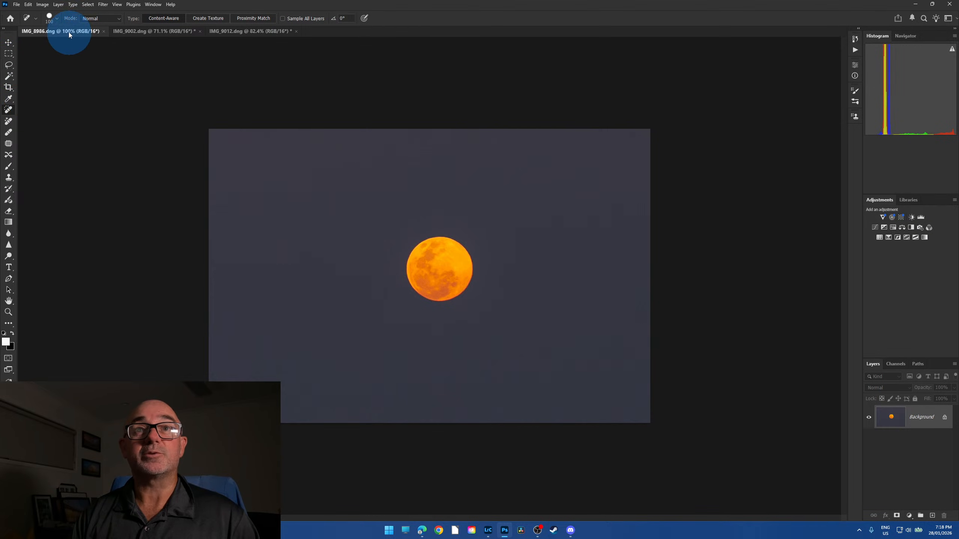
pyautogui.moveTo(69, 32); pyautogui.dragTo(123, 220)
pyautogui.press('v')
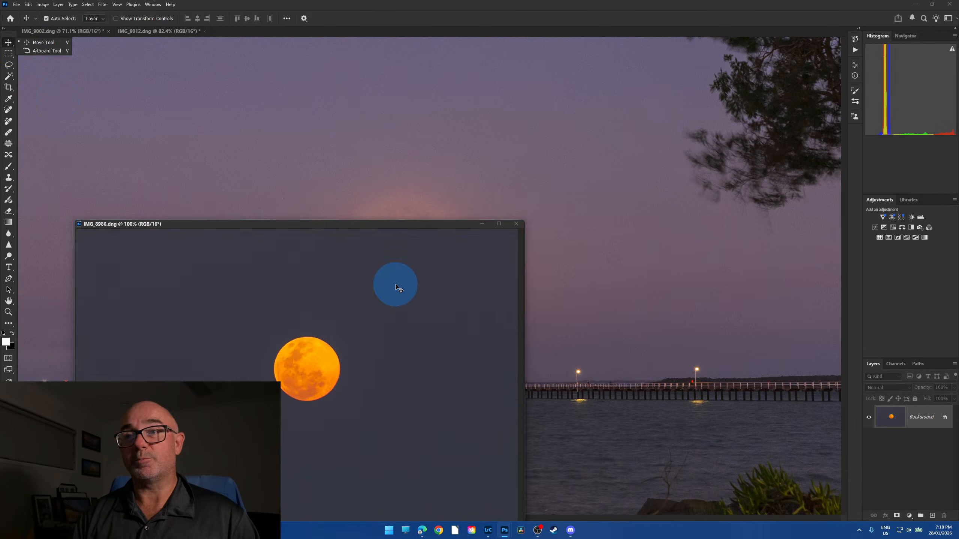
pyautogui.moveTo(394, 284); pyautogui.dragTo(588, 242)
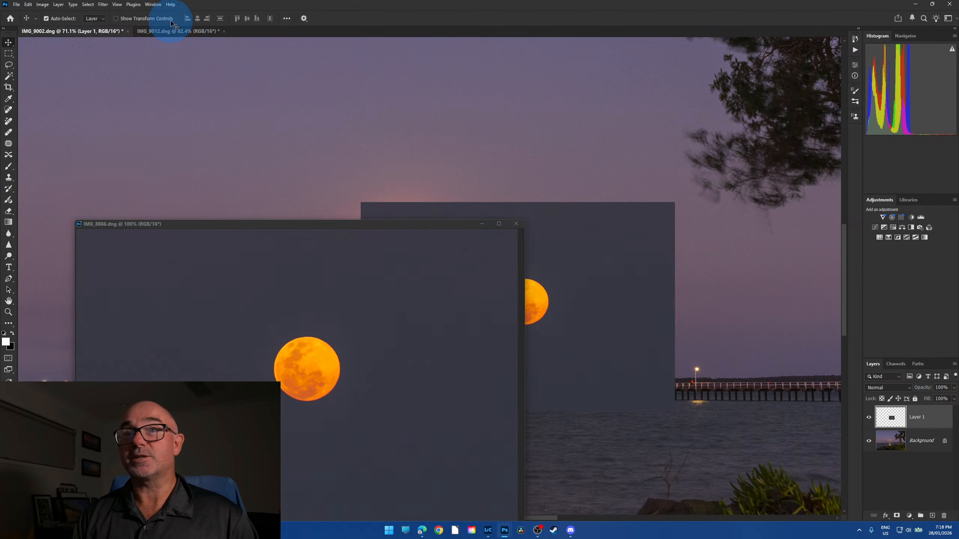
# - Copy the close-up moon photo into IMG_9012.dng as a layer and close the moon photo's floating window
pyautogui.click(184, 31)
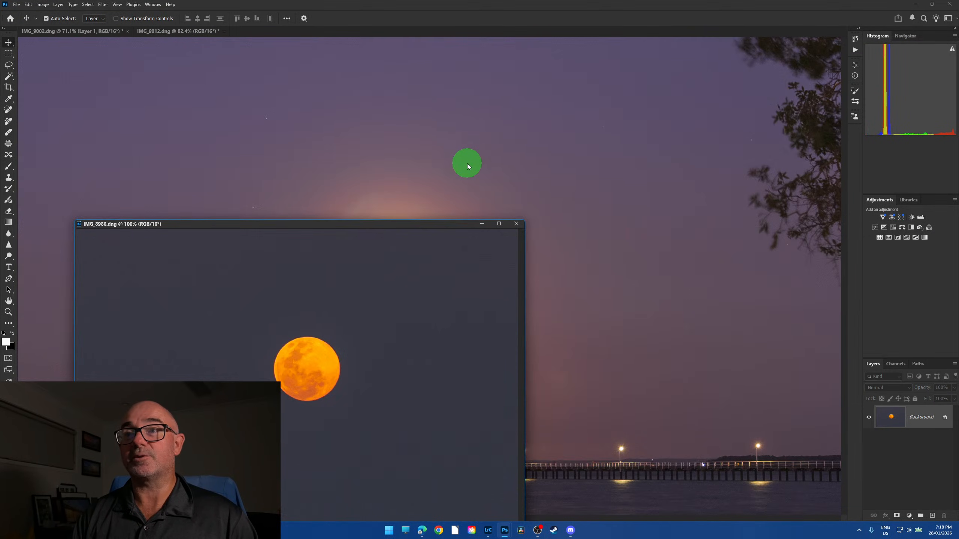
pyautogui.moveTo(375, 224); pyautogui.dragTo(406, 197)
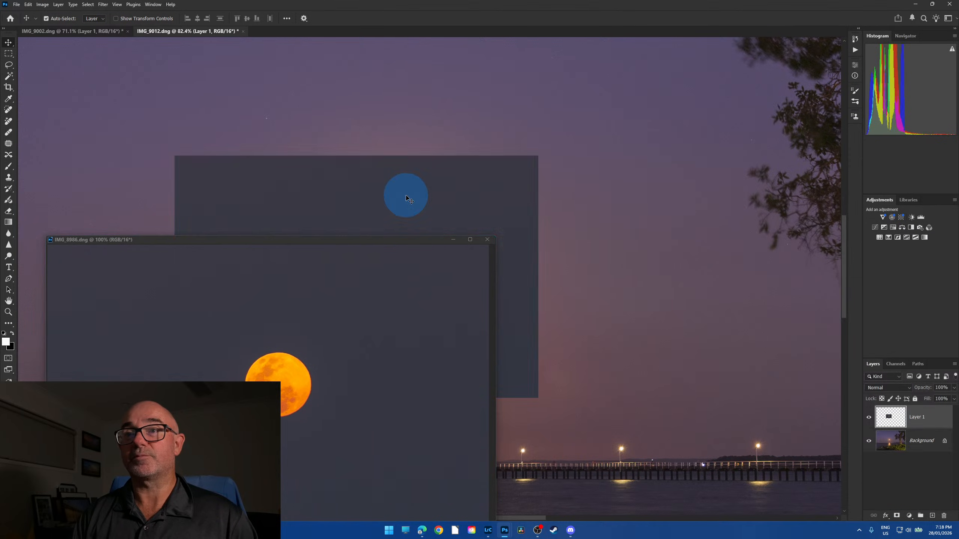
pyautogui.click(488, 240)
pyautogui.click(490, 193)
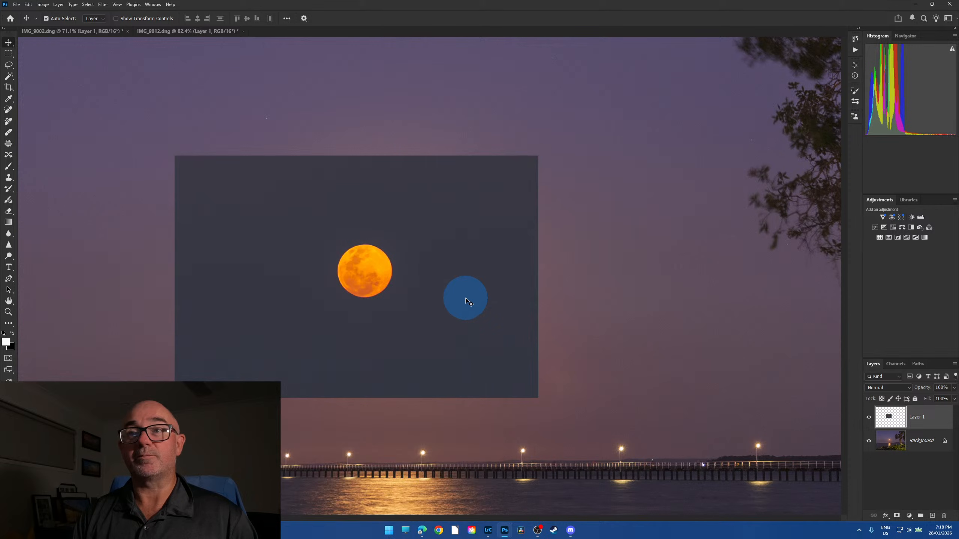
# - Check the moon layer in both seascapes, shift it slightly up and left in IMG_9012.dng, and make the Layers panel taller
pyautogui.click(92, 32)
pyautogui.click(189, 32)
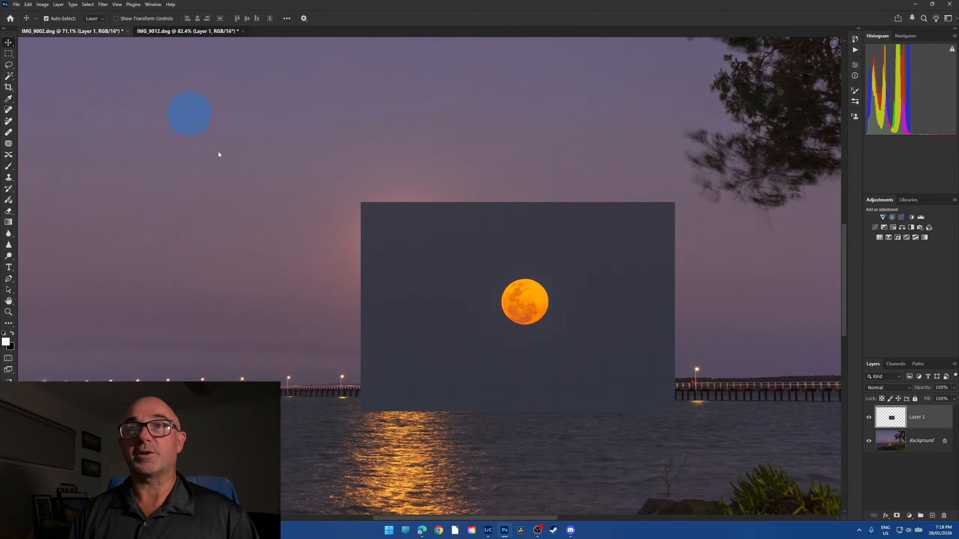
pyautogui.moveTo(362, 273); pyautogui.dragTo(346, 257)
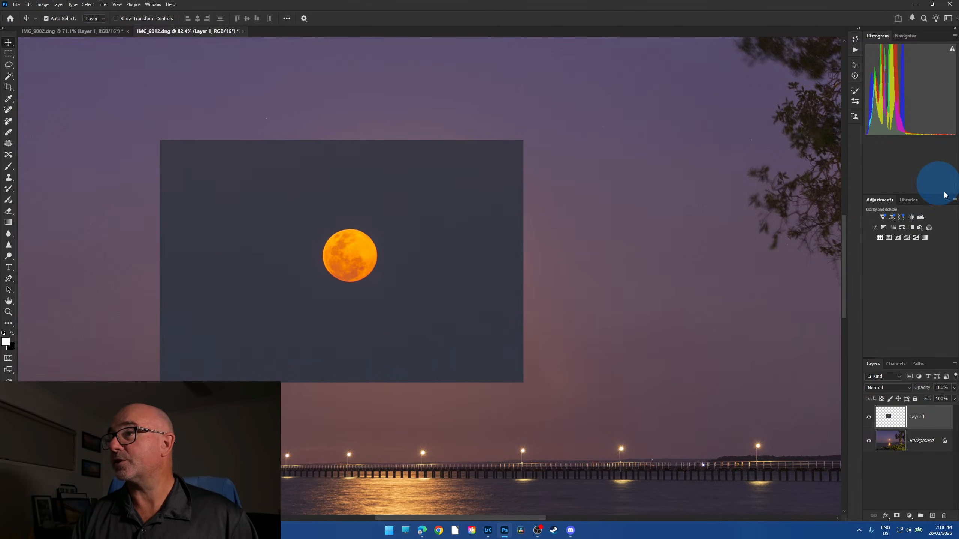
pyautogui.moveTo(931, 194); pyautogui.dragTo(934, 140)
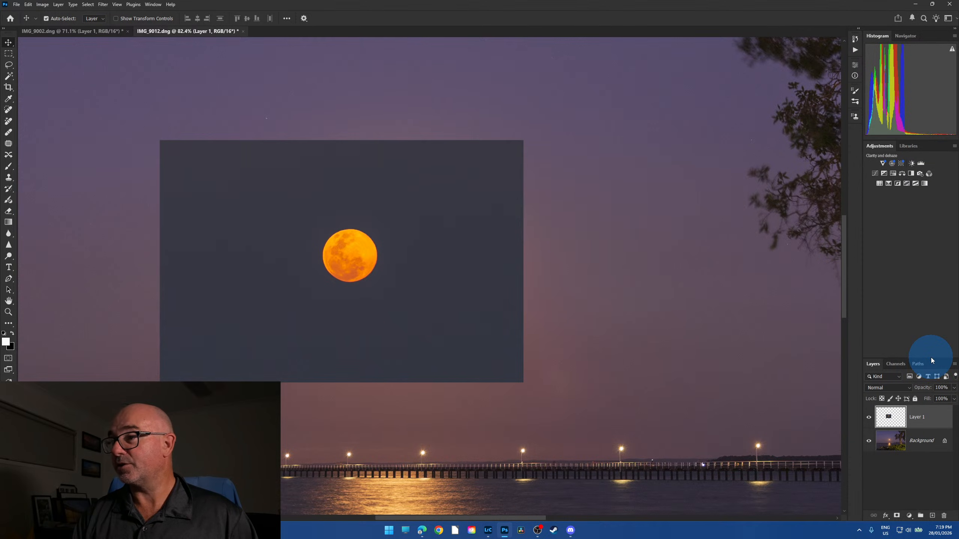
pyautogui.moveTo(931, 361); pyautogui.dragTo(927, 242)
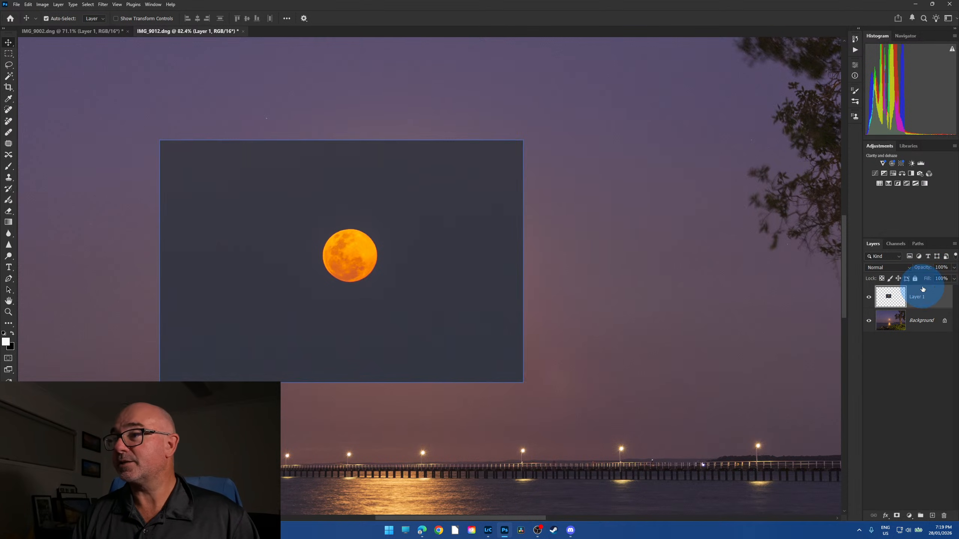
# - Try the Lighten blend mode on the moon layer, Layer 1, in IMG_9012.dng
pyautogui.click(909, 266)
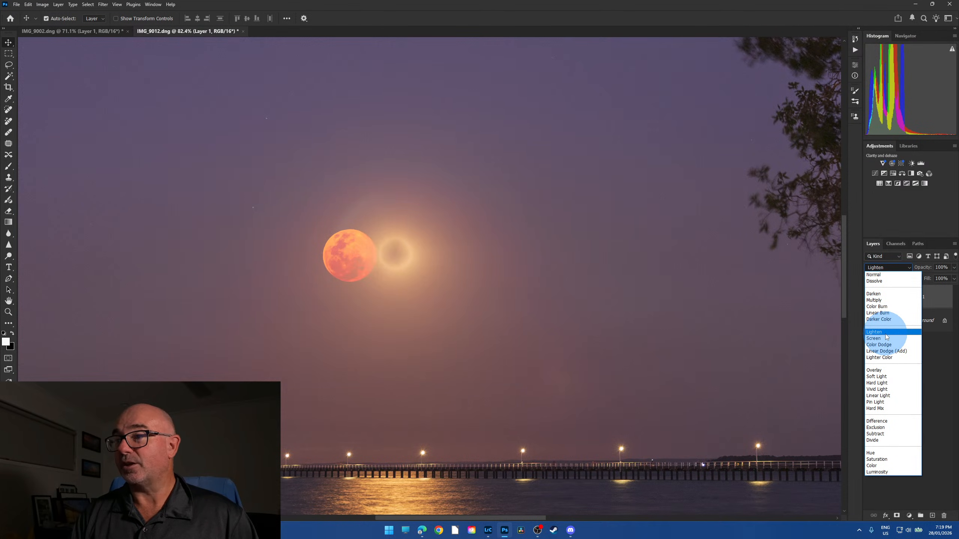
pyautogui.click(885, 333)
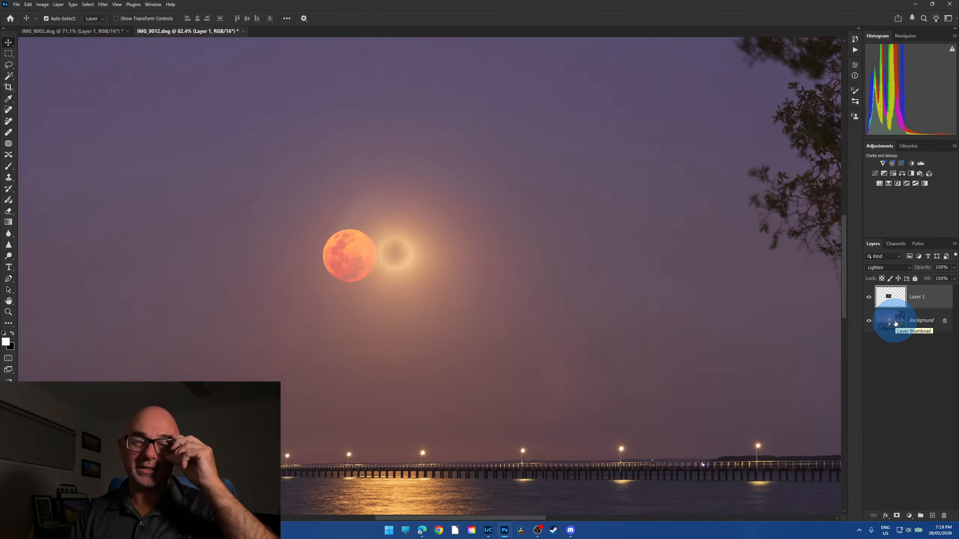
pyautogui.click(909, 268)
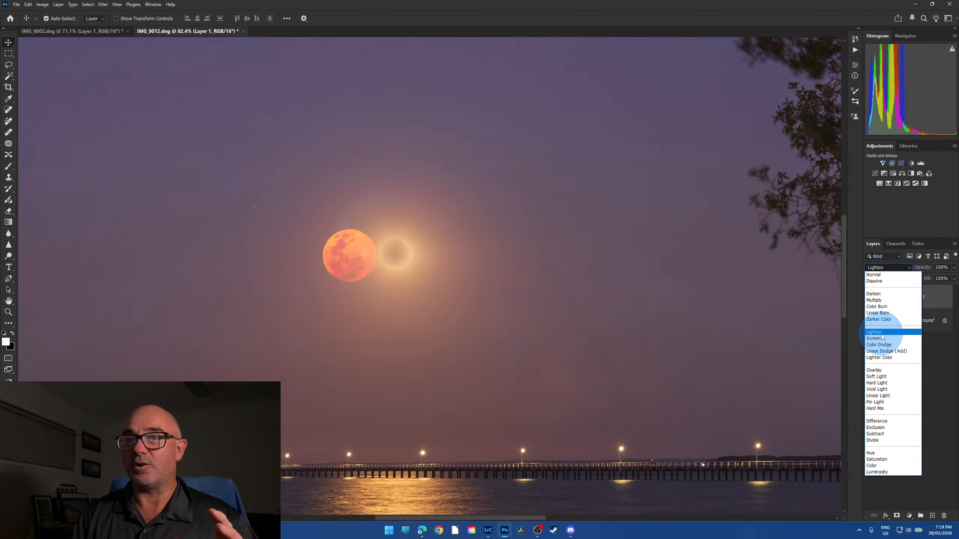
pyautogui.click(877, 332)
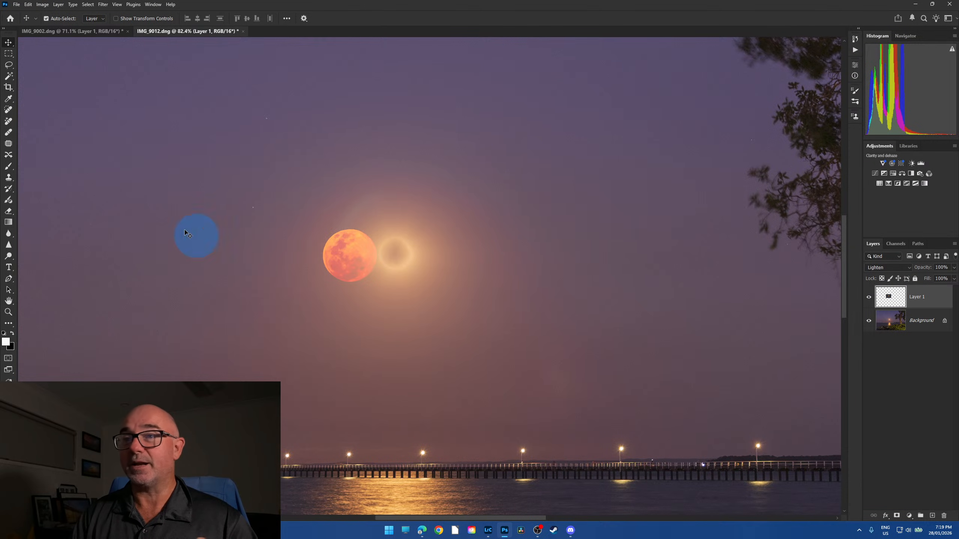
# - Move the moon layer over the healed glow in IMG_9012.dng and toggle its visibility to compare with the background
pyautogui.click(377, 267)
pyautogui.moveTo(378, 268); pyautogui.dragTo(396, 259)
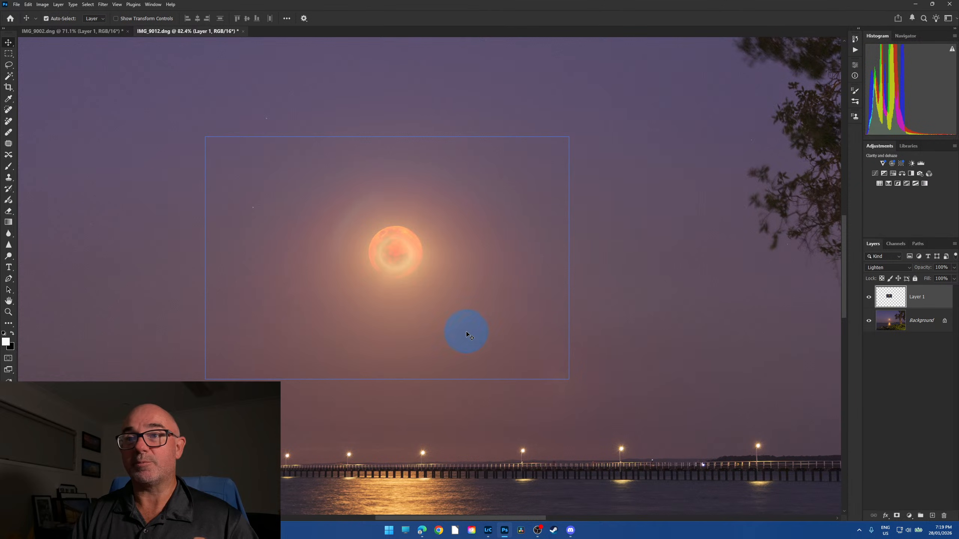
pyautogui.scroll(4, 401, 254)
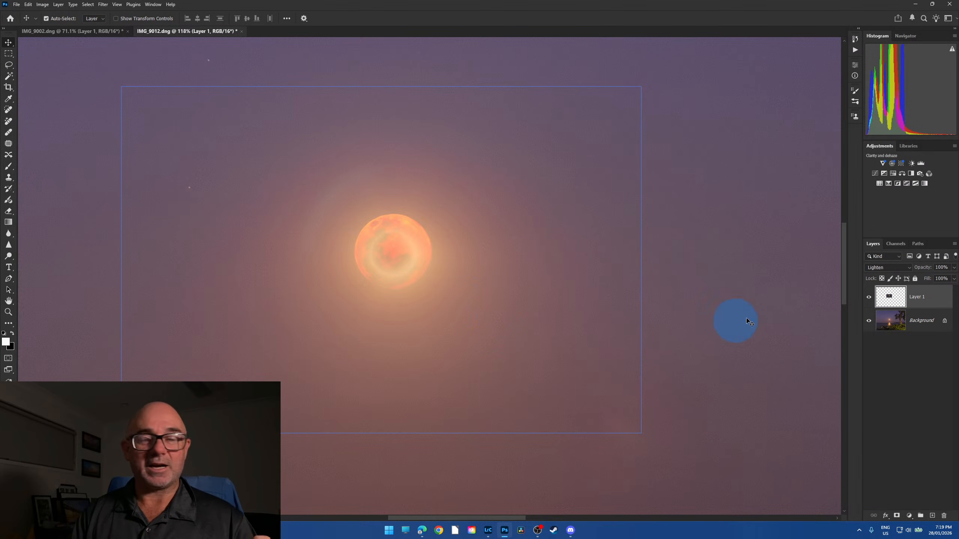
pyautogui.click(869, 297)
pyautogui.click(869, 298)
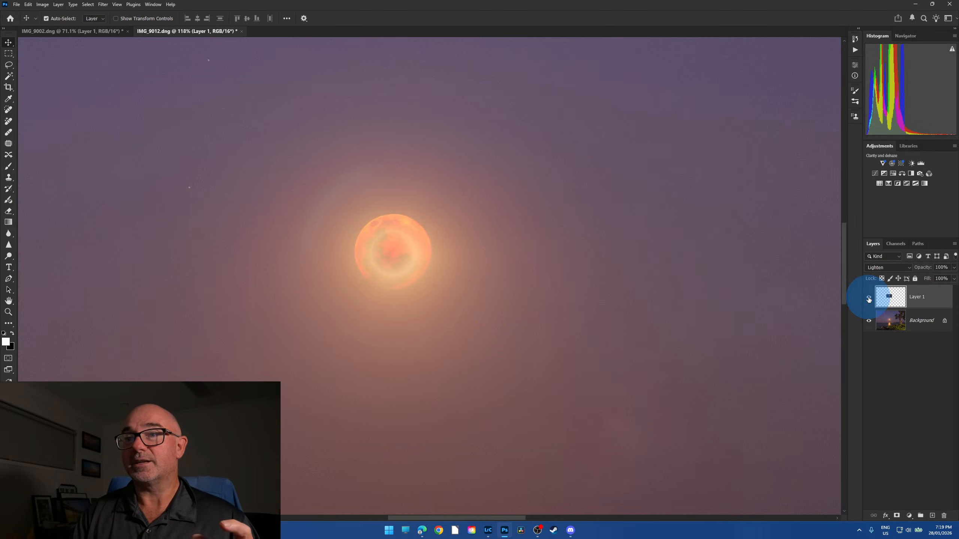
# - Return Layer 1 to Normal blending and delete the grey sky around its moon using a Magic Wand selection
pyautogui.click(909, 269)
pyautogui.click(899, 276)
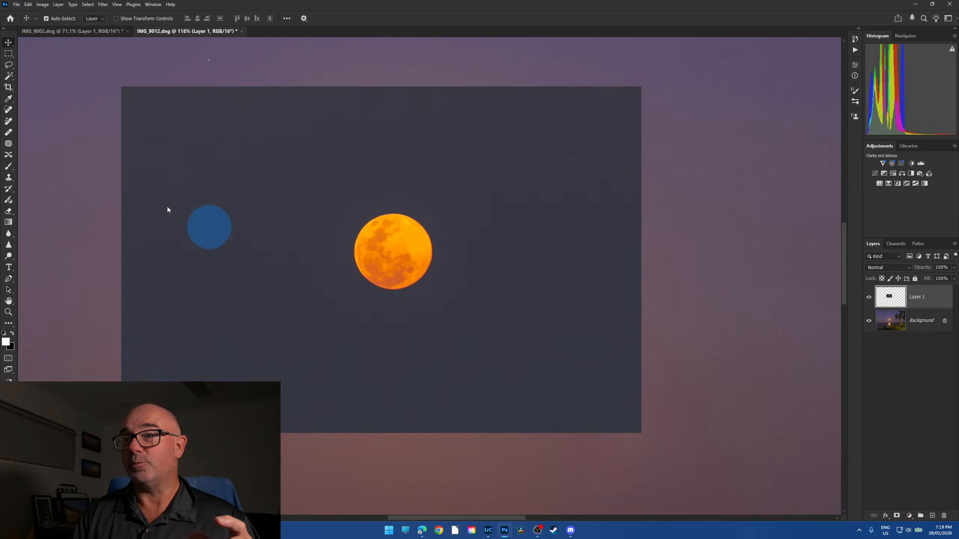
pyautogui.click(9, 77)
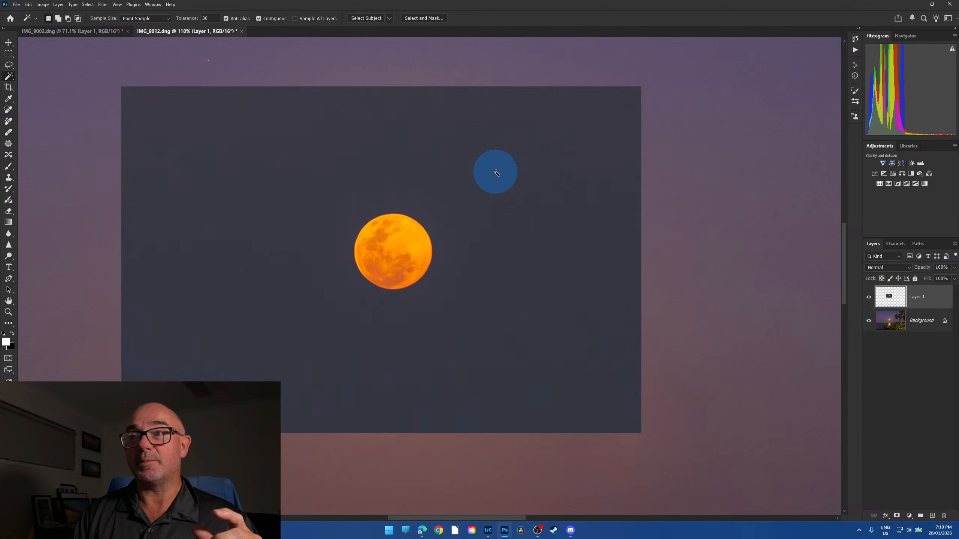
pyautogui.click(495, 172)
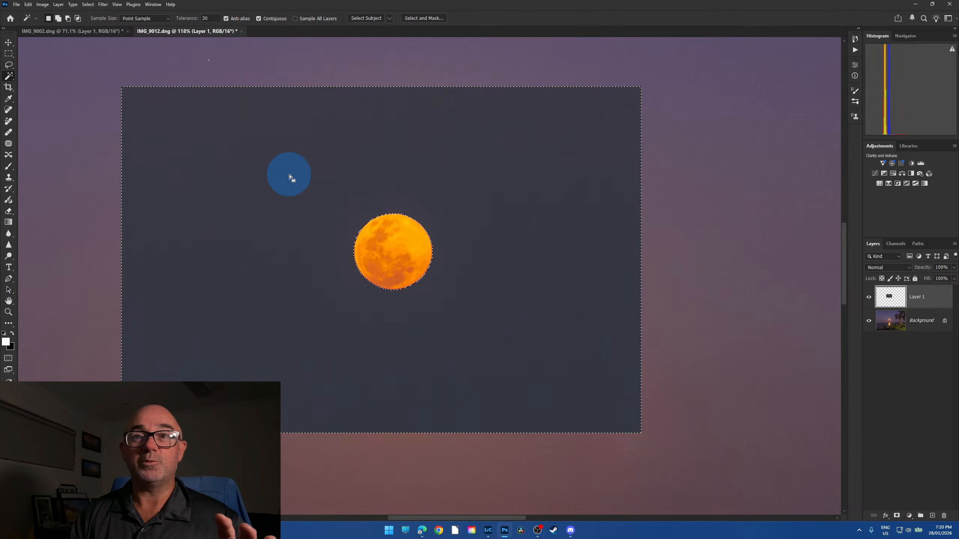
pyautogui.press('Delete')
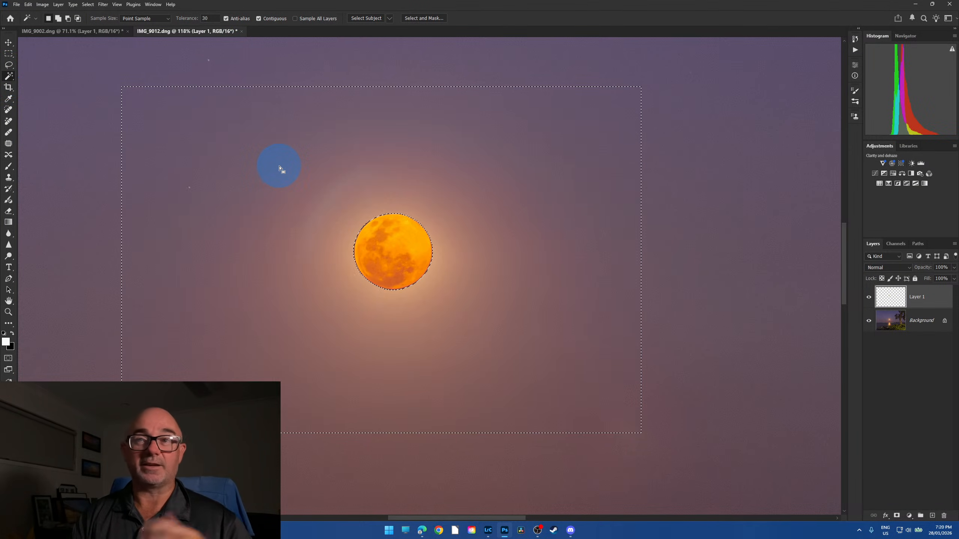
pyautogui.click(8, 65)
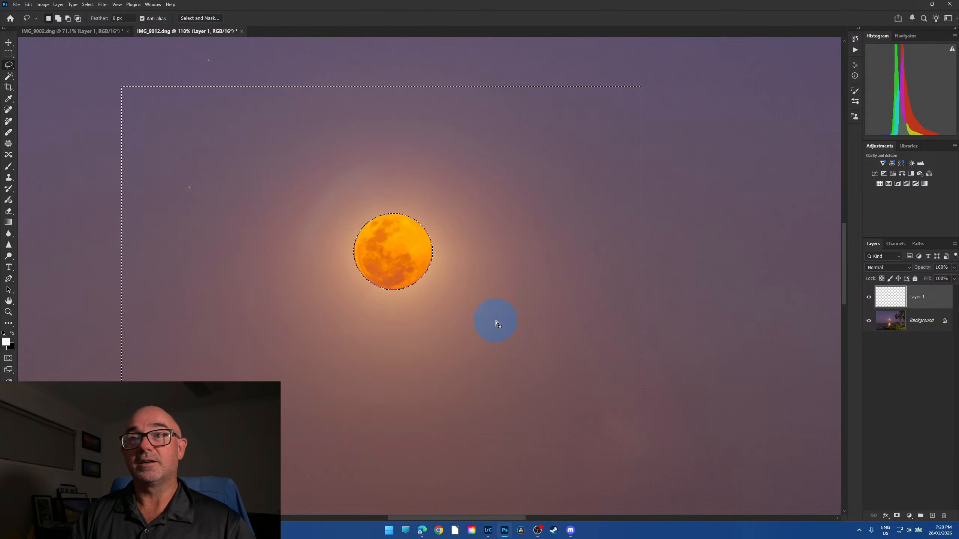
pyautogui.click(491, 328)
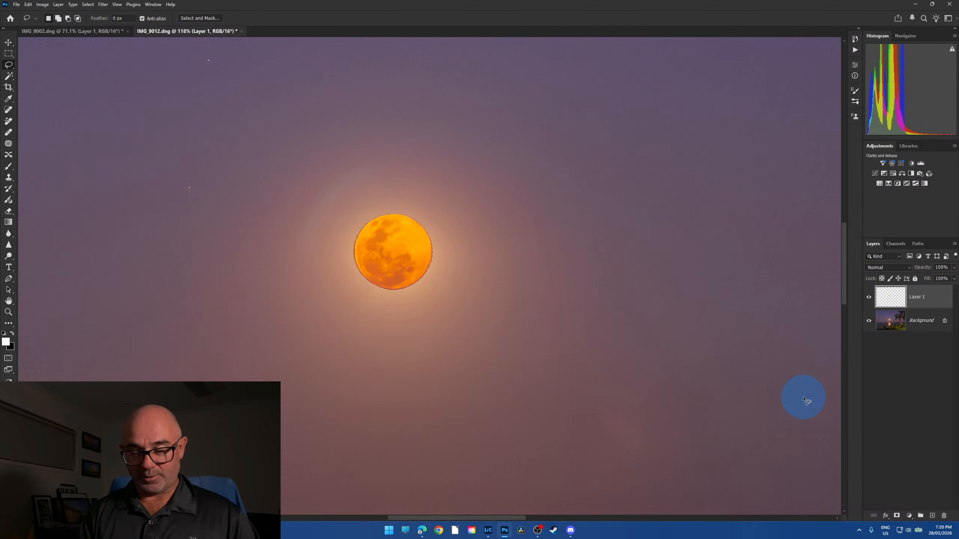
# - Duplicate the cut-out moon layer and set the original Layer 1 beneath the copy to Lighten blending
pyautogui.hotkey('ctrl', 'j')
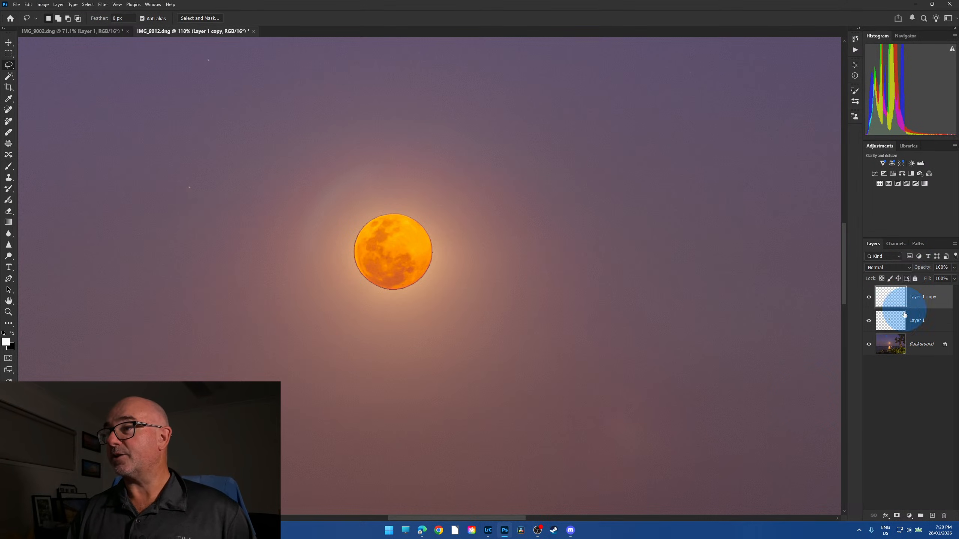
pyautogui.click(918, 321)
pyautogui.click(910, 267)
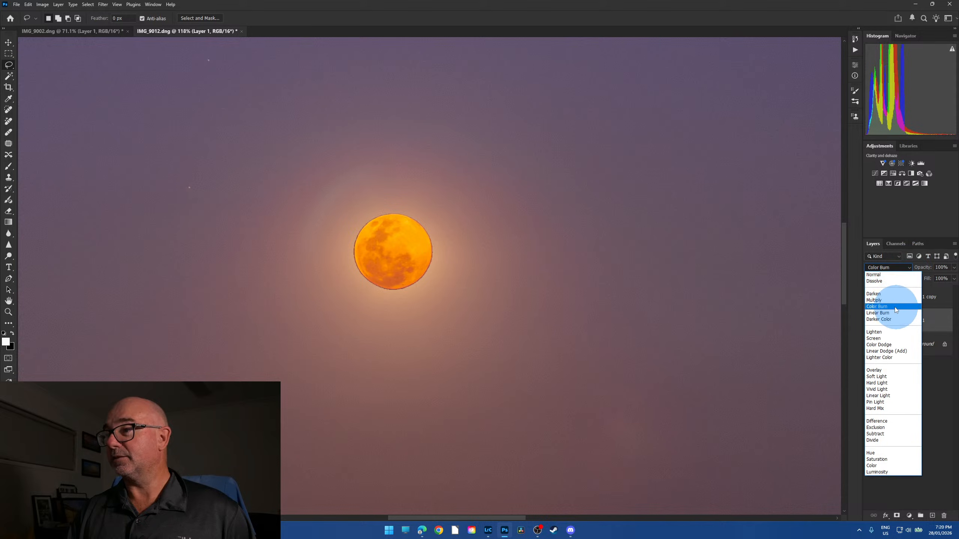
pyautogui.click(885, 335)
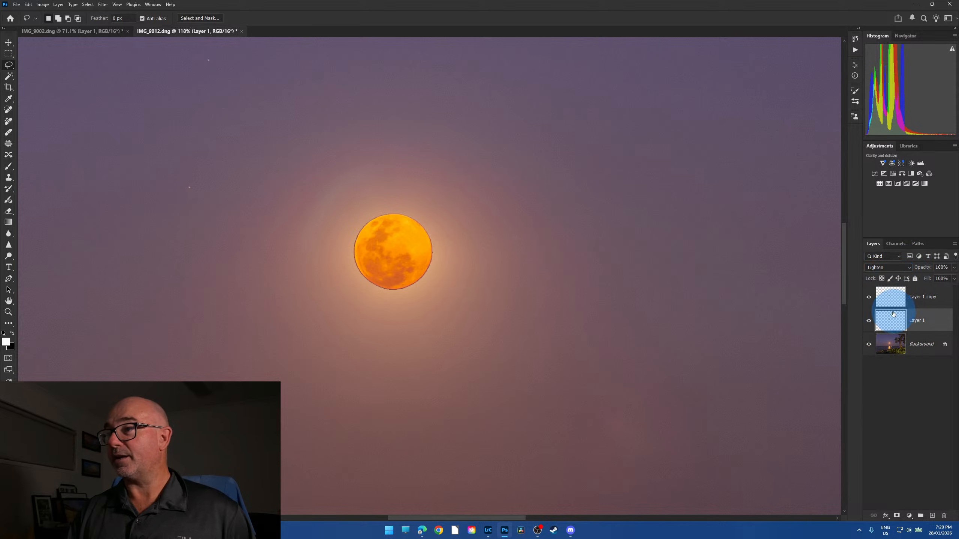
# - Lower the opacity of Layer 1 copy to 58% in Normal blending mode
pyautogui.click(914, 298)
pyautogui.moveTo(956, 276); pyautogui.dragTo(954, 279)
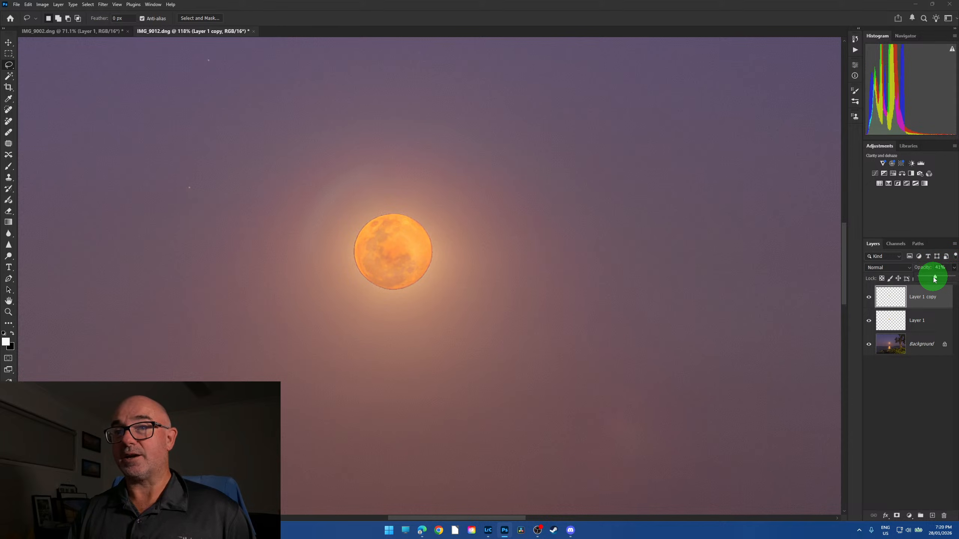
pyautogui.moveTo(934, 278)
pyautogui.mouseDown()
pyautogui.moveTo(916, 278)
pyautogui.moveTo(932, 281)
pyautogui.mouseUp()
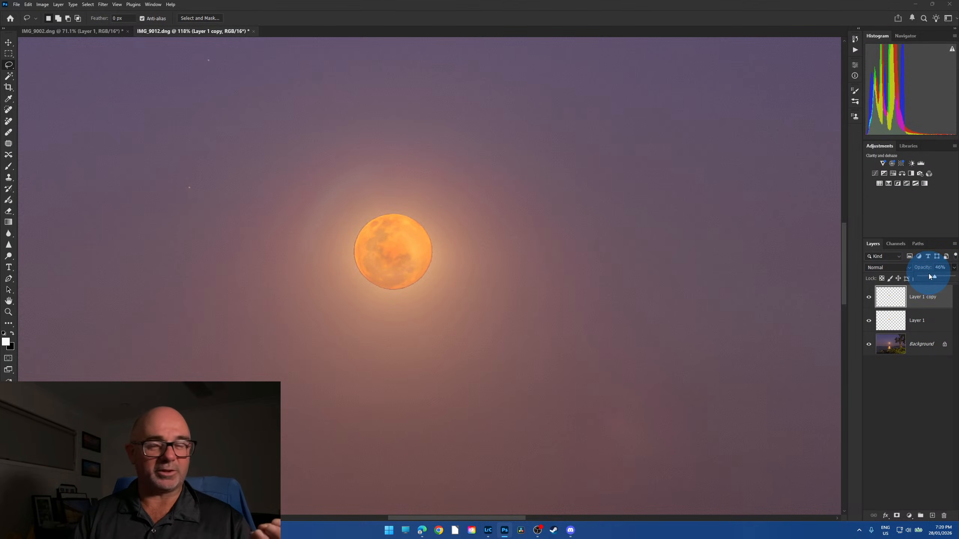
pyautogui.moveTo(934, 279)
pyautogui.mouseDown()
pyautogui.moveTo(905, 283)
pyautogui.moveTo(939, 281)
pyautogui.mouseUp()
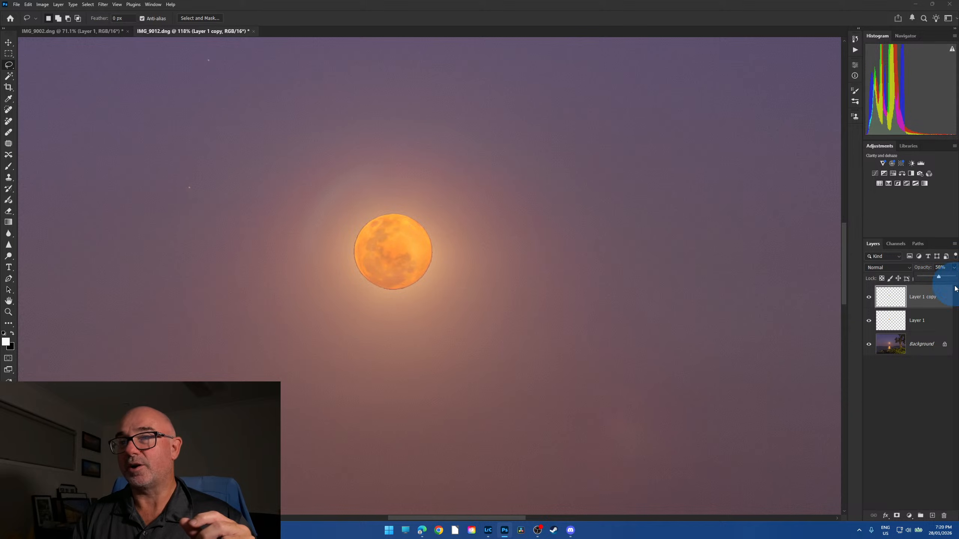
# - Add a layer mask to Layer 1, the Lighten moon layer beneath the copy
pyautogui.scroll(3, 361, 233)
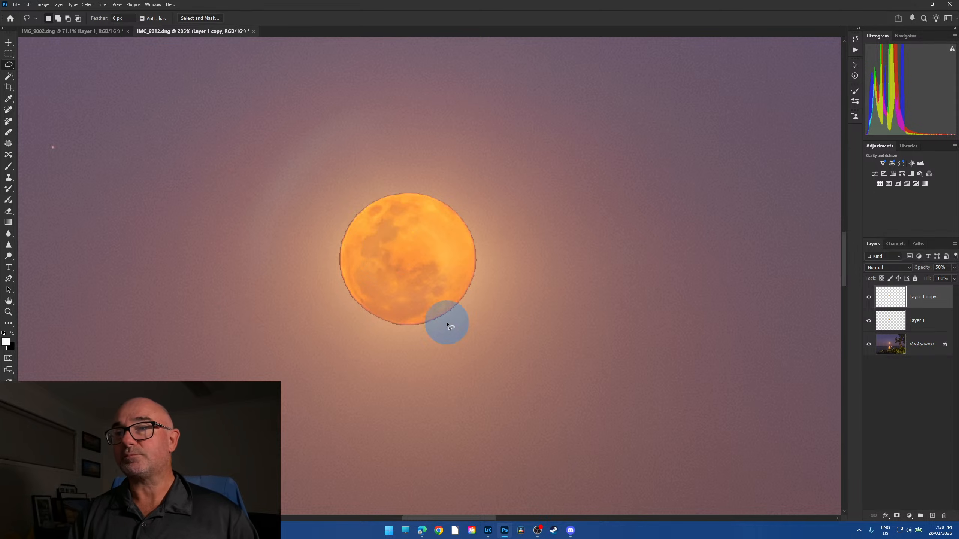
pyautogui.click(931, 319)
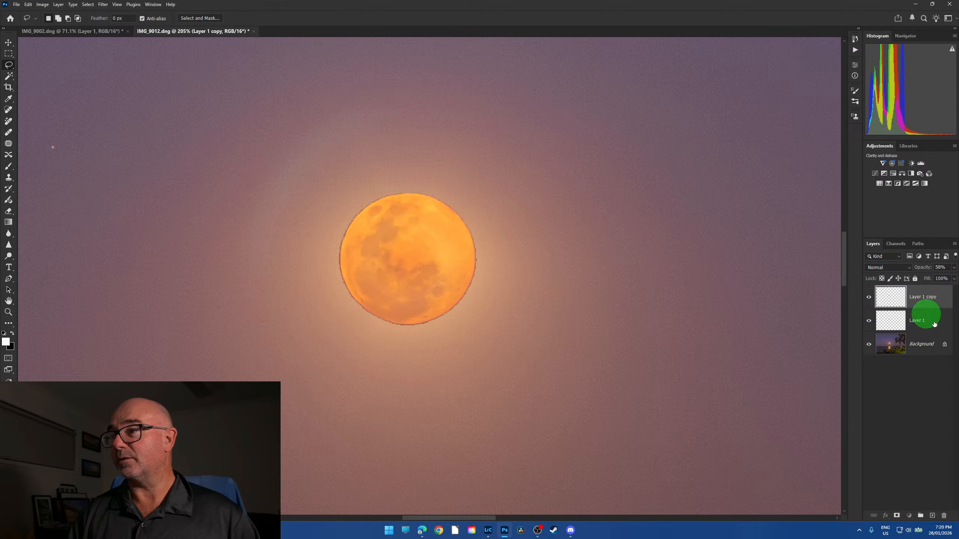
pyautogui.click(898, 516)
# - Paint black on Layer 1's mask around the moon's rim using a 25 px brush at 100% opacity
pyautogui.click(9, 167)
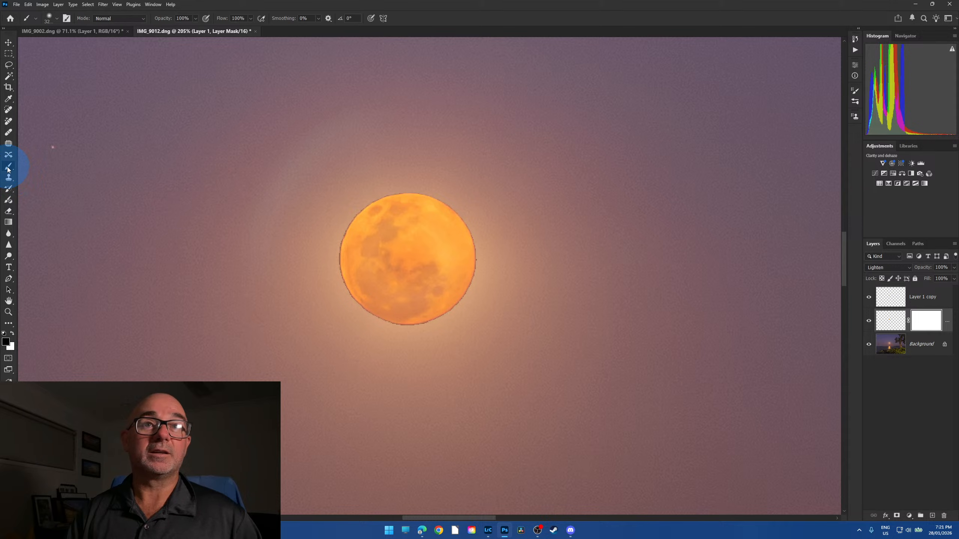
pyautogui.press('[')
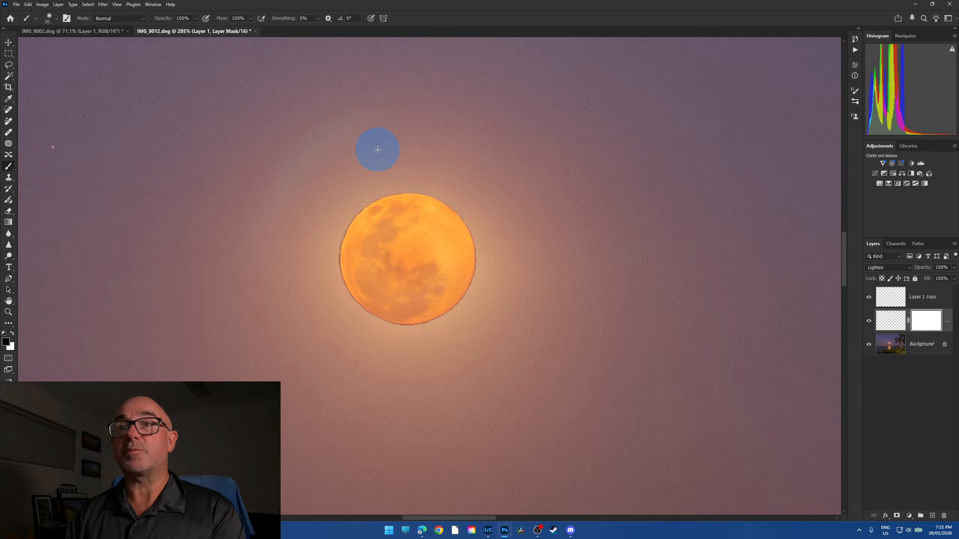
pyautogui.press('[')
pyautogui.press('[')
pyautogui.press('[')
pyautogui.press('[')
pyautogui.press('[')
pyautogui.press('[')
pyautogui.press('[')
pyautogui.press('[')
pyautogui.press('[')
pyautogui.press('[')
pyautogui.press('[')
pyautogui.press('[')
pyautogui.press('[')
pyautogui.press('[')
pyautogui.press('[')
pyautogui.press('[')
pyautogui.press('[')
pyautogui.press('[')
pyautogui.press('[')
pyautogui.press('[')
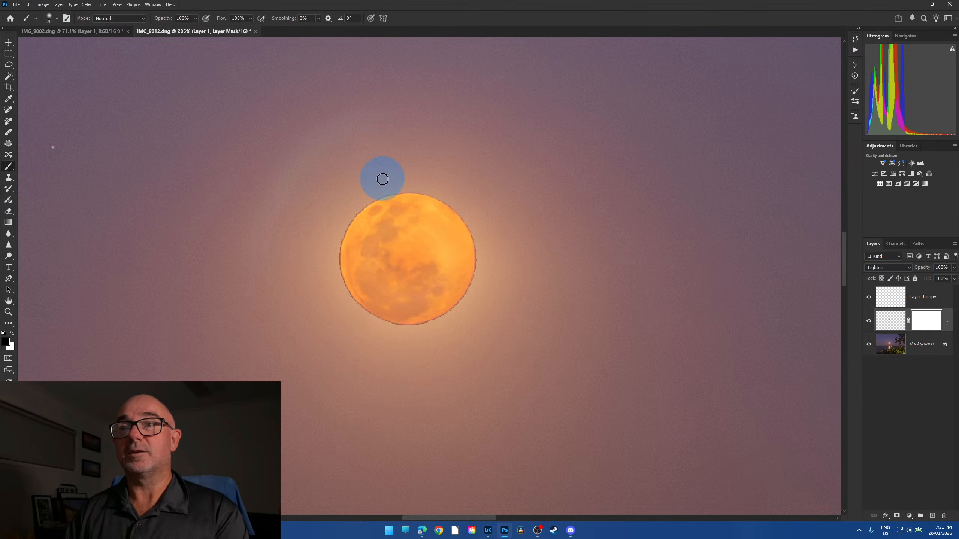
pyautogui.press(']')
pyautogui.moveTo(401, 180); pyautogui.dragTo(361, 203)
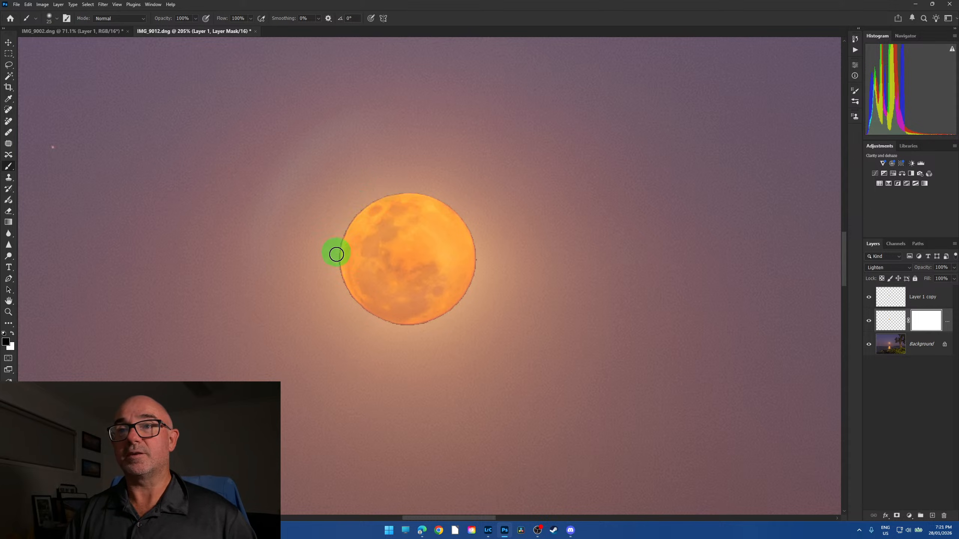
pyautogui.moveTo(340, 283)
pyautogui.mouseDown()
pyautogui.moveTo(357, 311)
pyautogui.moveTo(395, 326)
pyautogui.mouseUp()
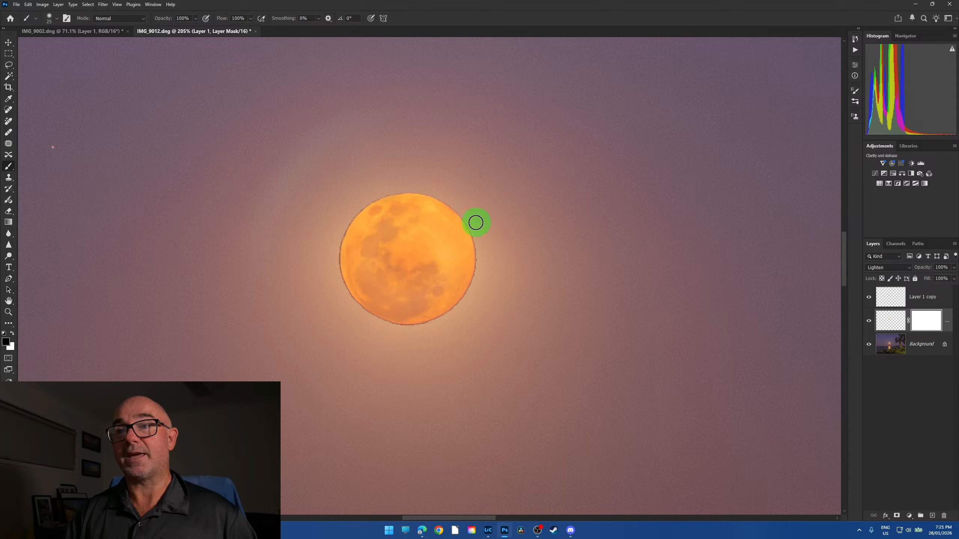
pyautogui.moveTo(452, 207)
pyautogui.mouseDown()
pyautogui.moveTo(409, 187)
pyautogui.moveTo(358, 200)
pyautogui.moveTo(395, 189)
pyautogui.mouseUp()
# - Add a layer mask to Layer 1 copy and paint black over the moon's upper-left rim
pyautogui.click(929, 298)
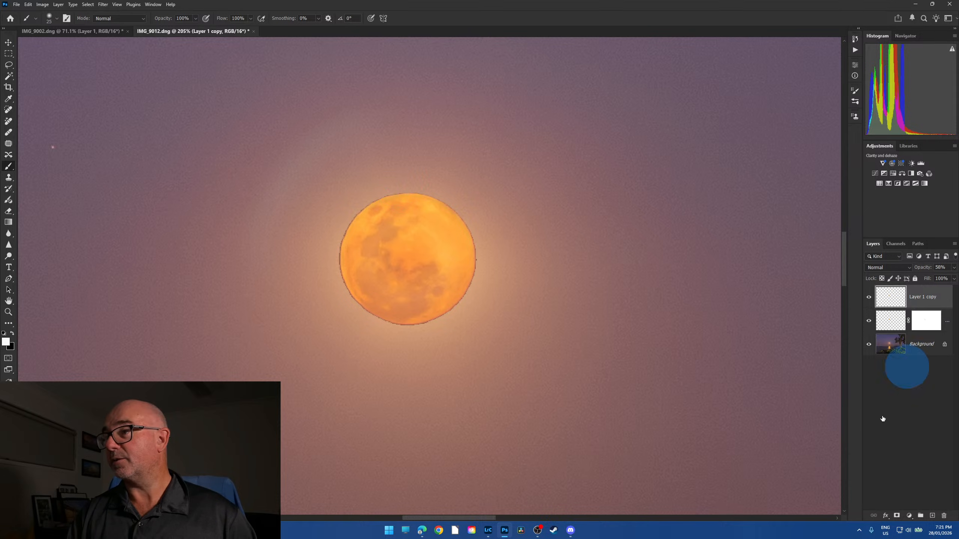
pyautogui.click(897, 516)
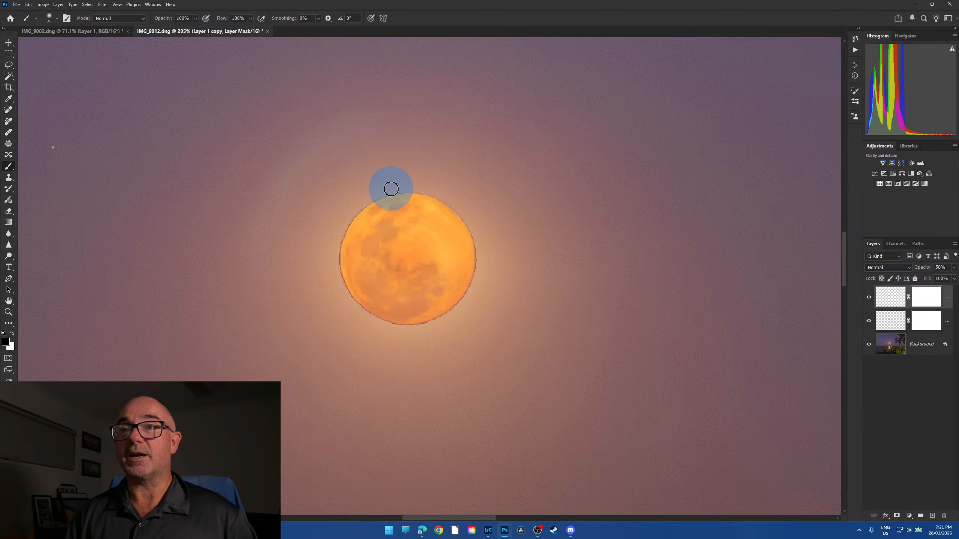
pyautogui.moveTo(386, 186); pyautogui.dragTo(367, 196)
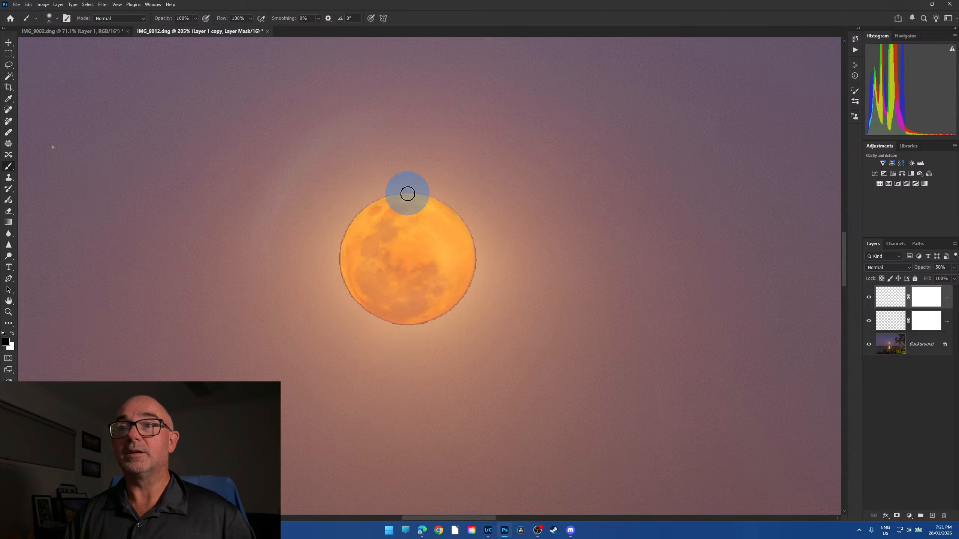
# - Paint out the dark fringe along the moon's left and lower-left rim on Layer 1 copy's mask with a 10 px brush
pyautogui.scroll(3, 402, 236)
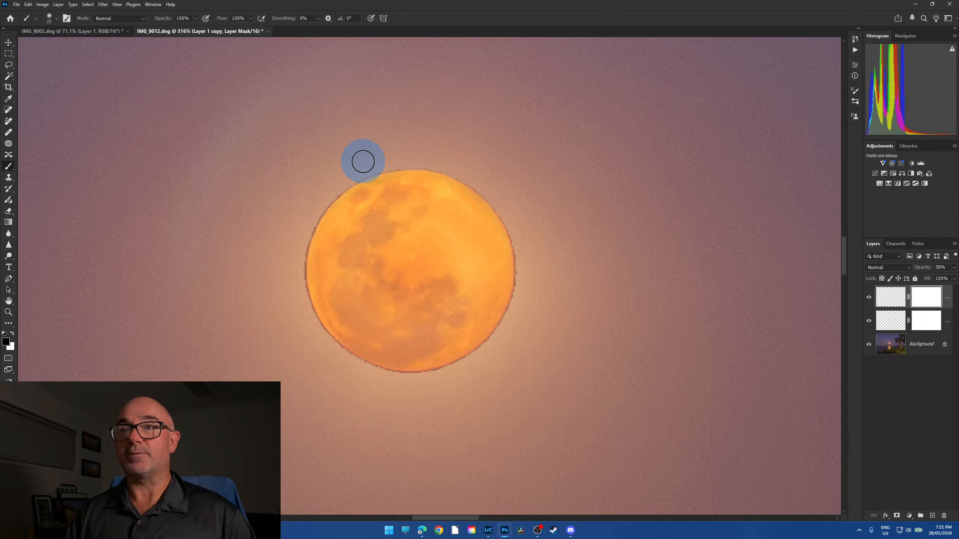
pyautogui.press('[')
pyautogui.press('[')
pyautogui.press('[')
pyautogui.moveTo(377, 169)
pyautogui.mouseDown()
pyautogui.moveTo(360, 169)
pyautogui.moveTo(376, 169)
pyautogui.moveTo(315, 212)
pyautogui.moveTo(328, 204)
pyautogui.moveTo(285, 339)
pyautogui.mouseUp()
pyautogui.moveTo(311, 214); pyautogui.dragTo(299, 291)
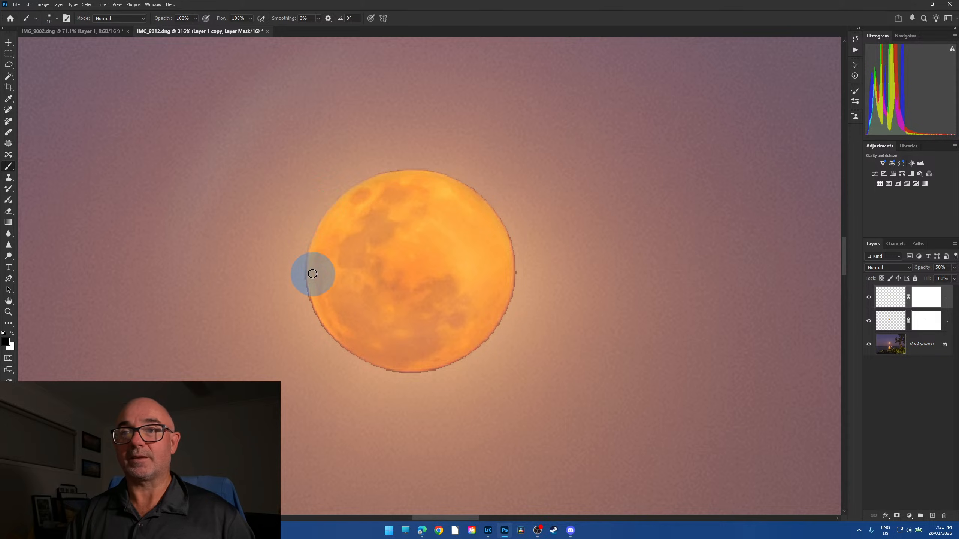
pyautogui.moveTo(305, 244); pyautogui.dragTo(305, 272)
pyautogui.moveTo(309, 308); pyautogui.dragTo(311, 331)
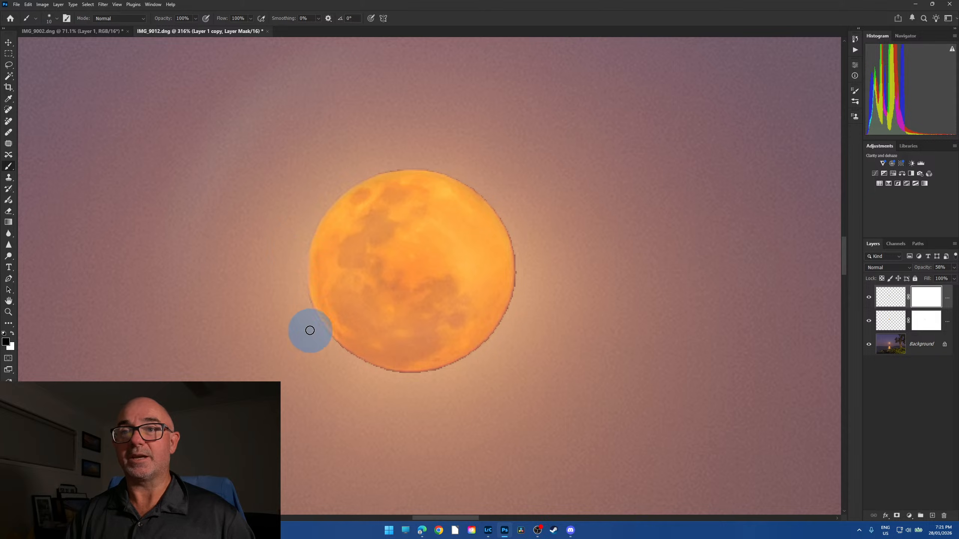
pyautogui.moveTo(302, 281); pyautogui.dragTo(302, 286)
pyautogui.moveTo(335, 346); pyautogui.dragTo(331, 342)
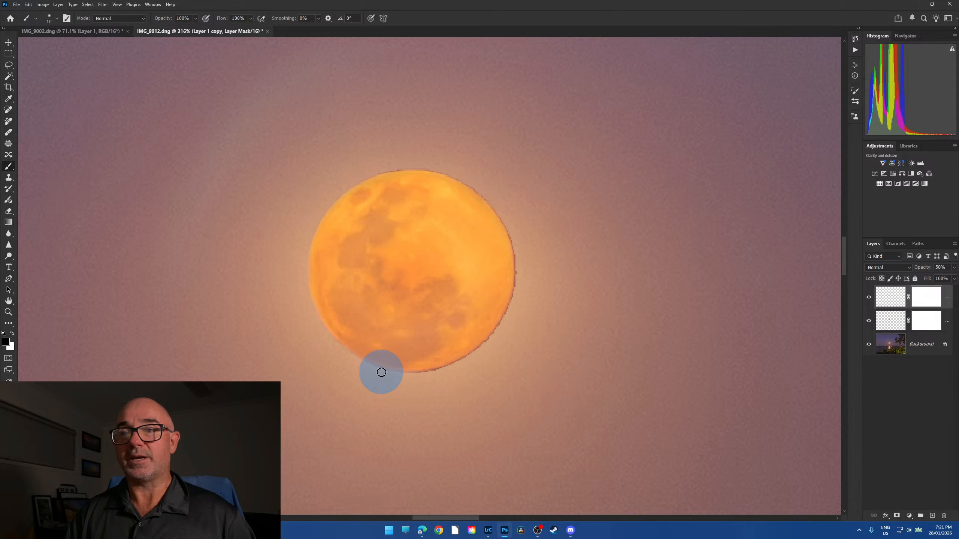
# - Mask out the dark fringe along the moon's bottom rim on Layer 1 copy's mask with black
pyautogui.moveTo(385, 372)
pyautogui.mouseDown()
pyautogui.moveTo(431, 376)
pyautogui.moveTo(562, 352)
pyautogui.mouseUp()
pyautogui.moveTo(349, 366); pyautogui.dragTo(364, 365)
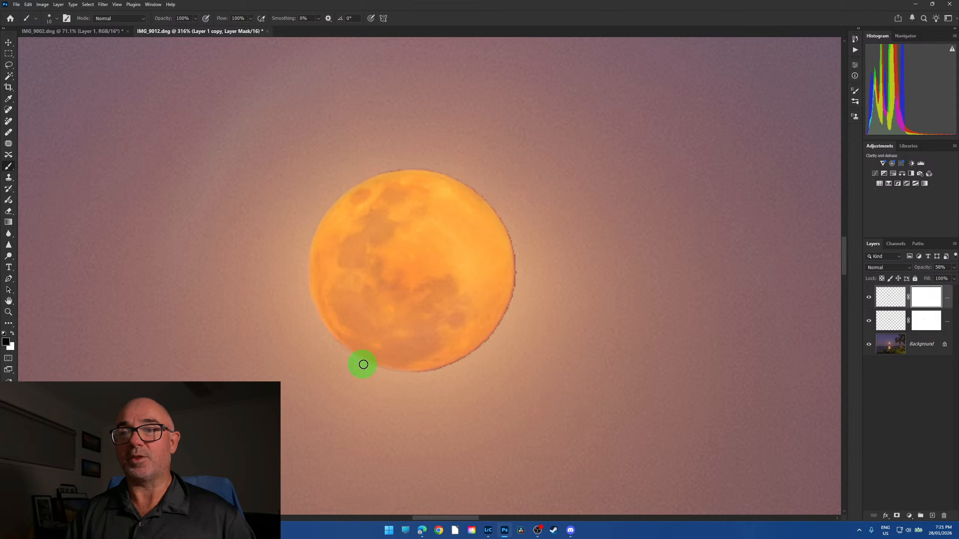
pyautogui.moveTo(464, 364); pyautogui.dragTo(441, 372)
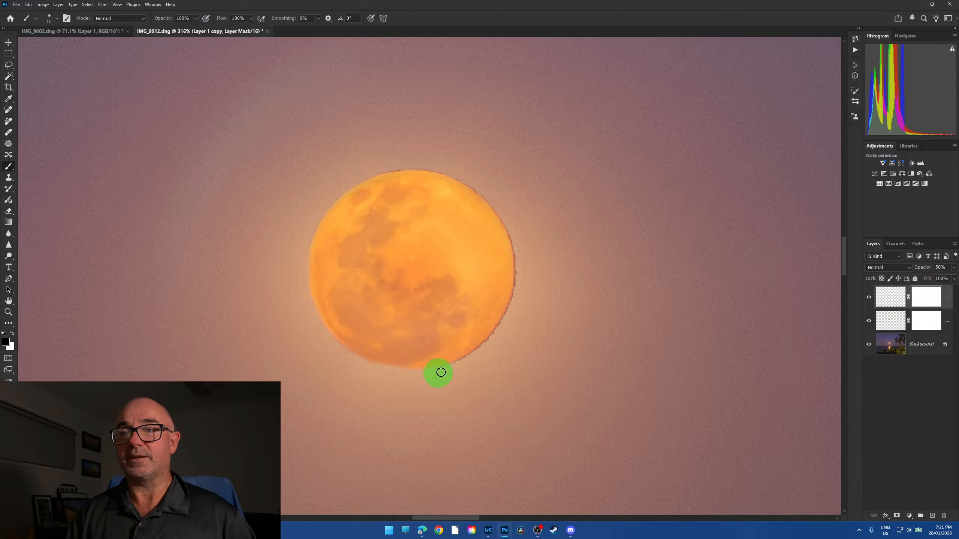
# - Mask out the dark fringe along the moon's lower-right and right rim on Layer 1 copy's mask with black
pyautogui.moveTo(510, 320)
pyautogui.mouseDown()
pyautogui.moveTo(441, 382)
pyautogui.moveTo(433, 378)
pyautogui.moveTo(559, 237)
pyautogui.moveTo(506, 350)
pyautogui.moveTo(498, 332)
pyautogui.mouseUp()
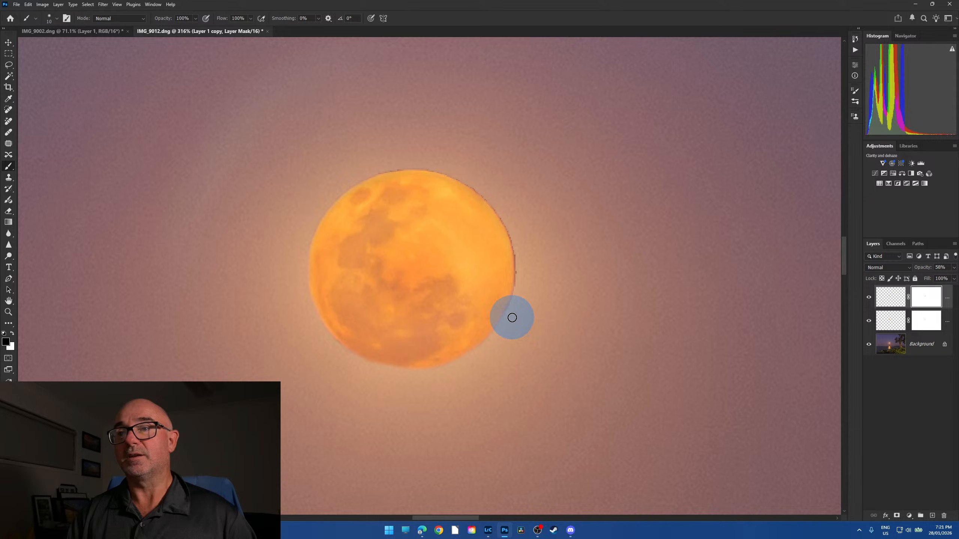
pyautogui.click(508, 317)
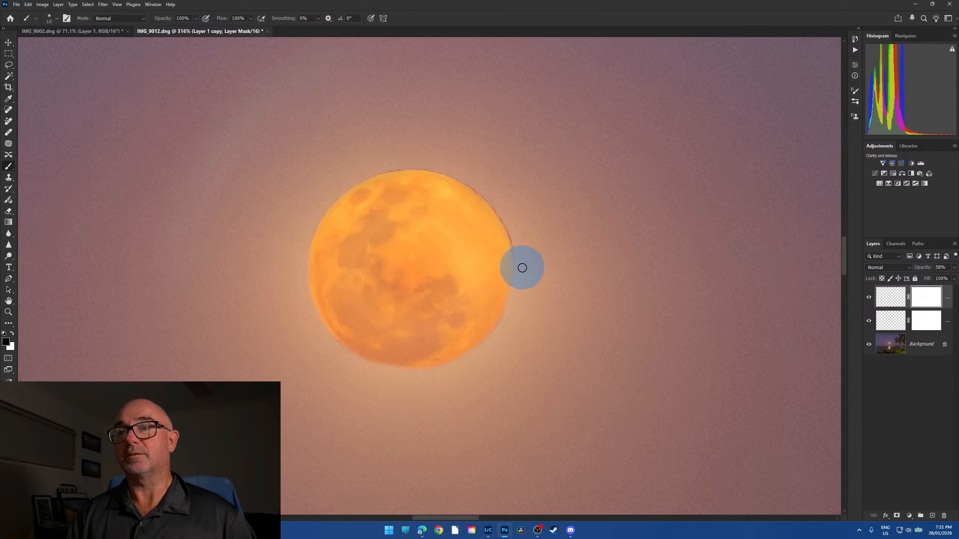
pyautogui.click(517, 245)
pyautogui.click(510, 230)
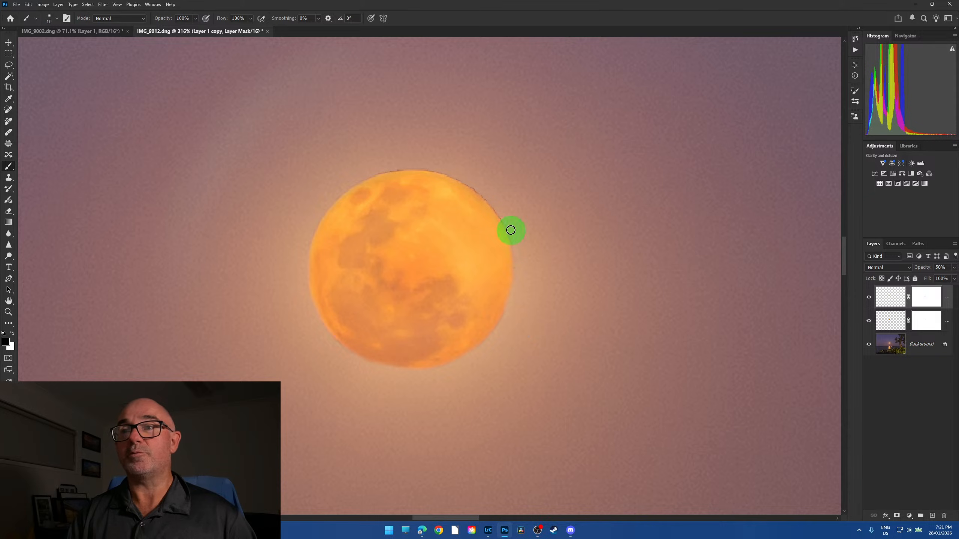
pyautogui.click(516, 237)
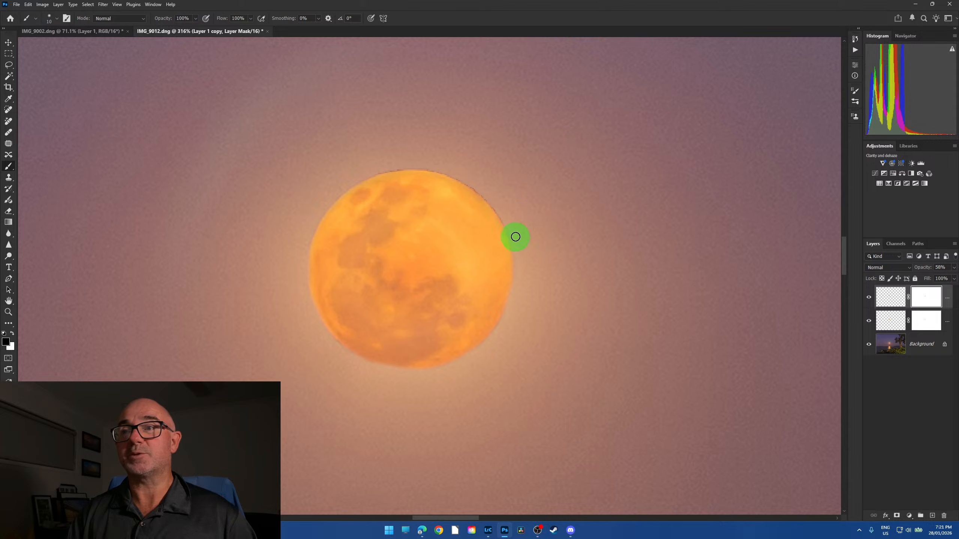
# - Paint black over the fringe on the moon's upper-right and top rim on Layer 1 copy's mask and touch up the lower edge
pyautogui.click(497, 207)
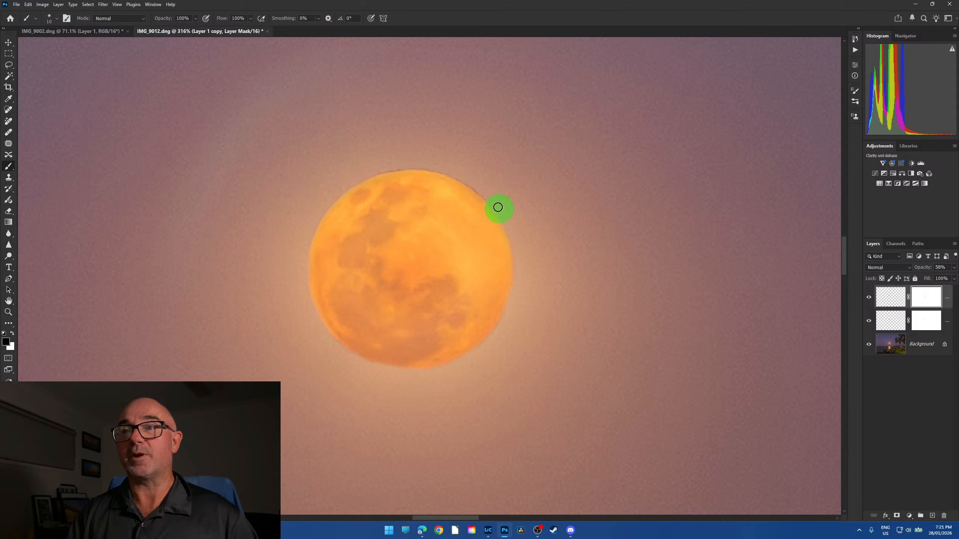
pyautogui.click(485, 193)
pyautogui.click(461, 176)
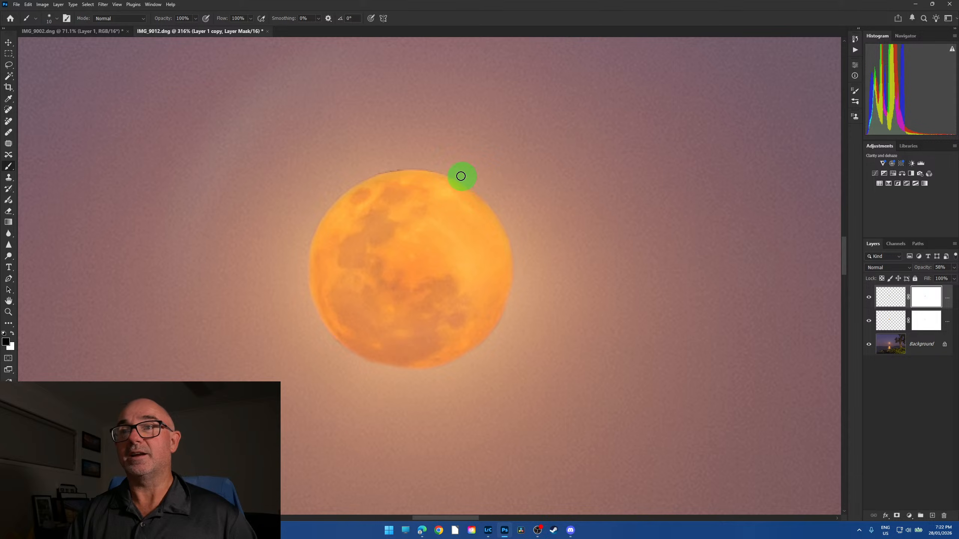
pyautogui.click(420, 163)
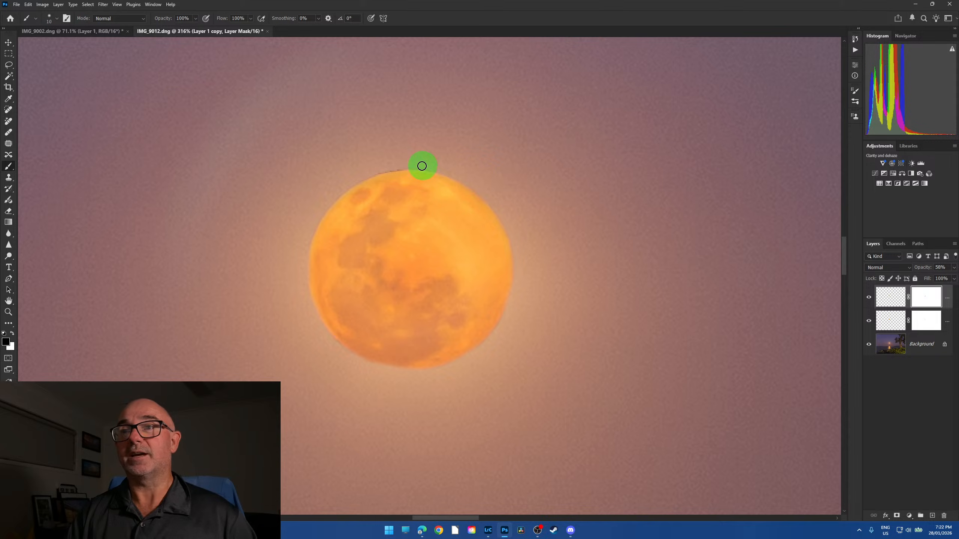
pyautogui.click(389, 165)
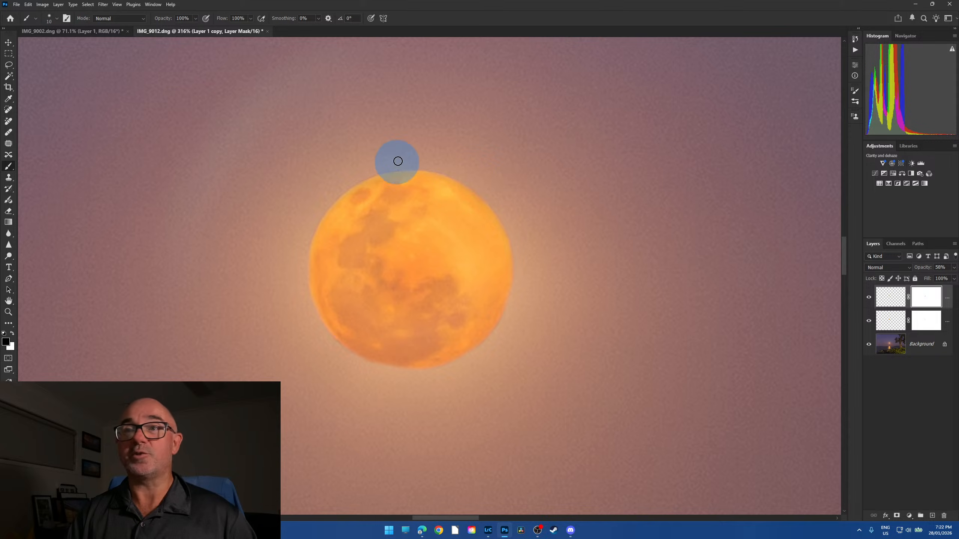
pyautogui.click(403, 165)
pyautogui.click(372, 172)
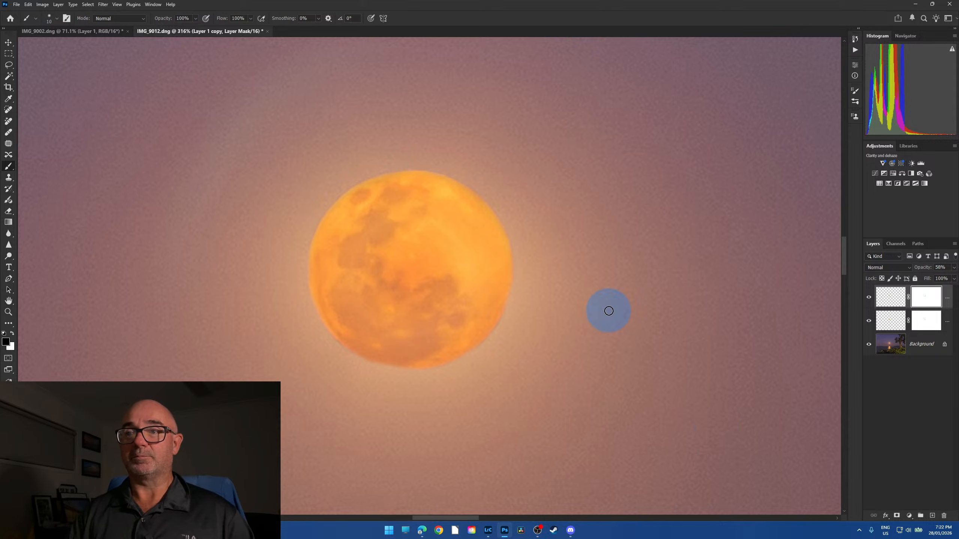
pyautogui.click(463, 366)
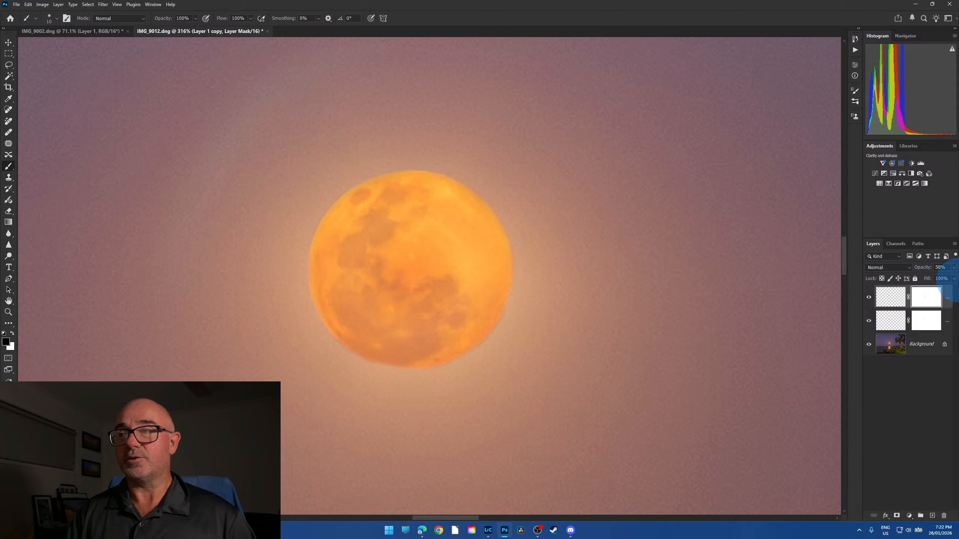
pyautogui.click(341, 358)
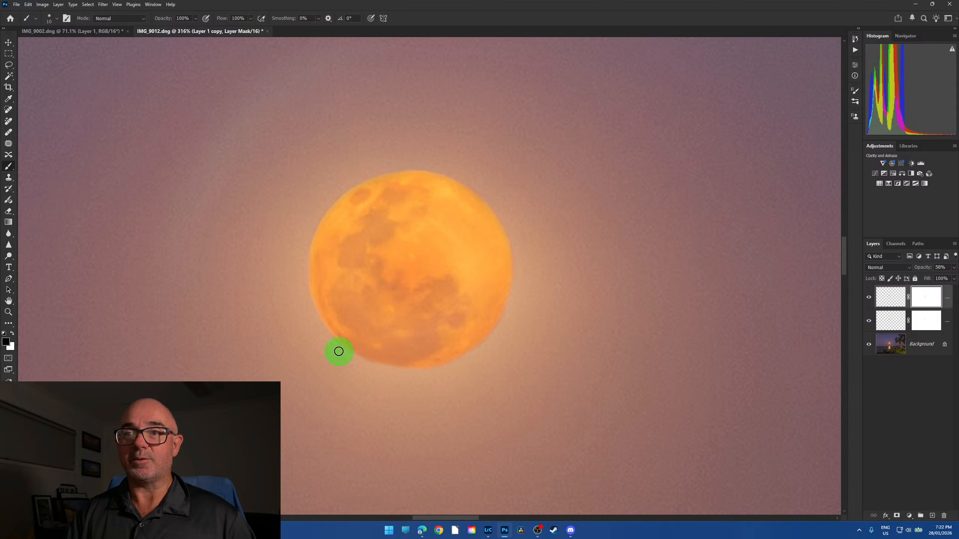
# - Scale both moon layers together to about 299% and reposition the enlarged moon centrally over the original glow
pyautogui.hotkey('ctrl', '0')
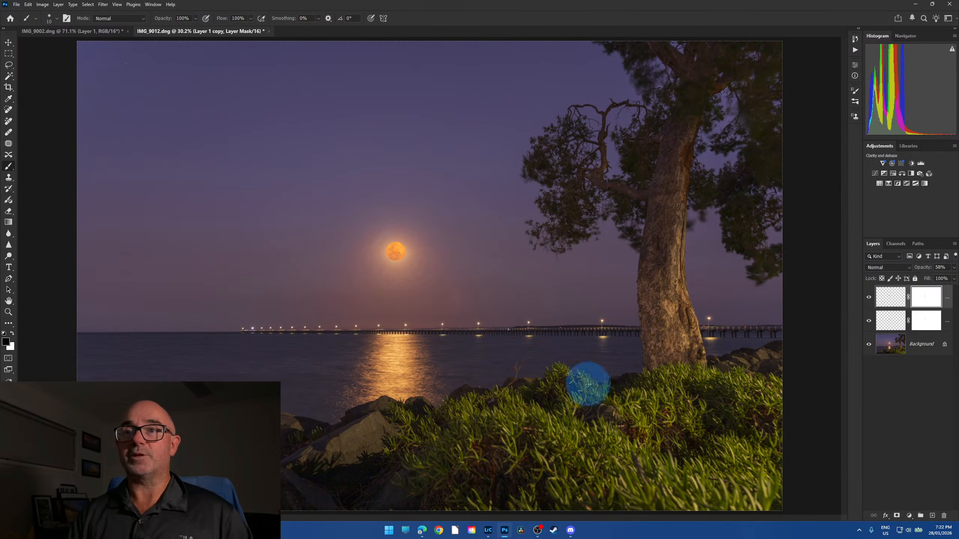
pyautogui.scroll(8, 376, 211)
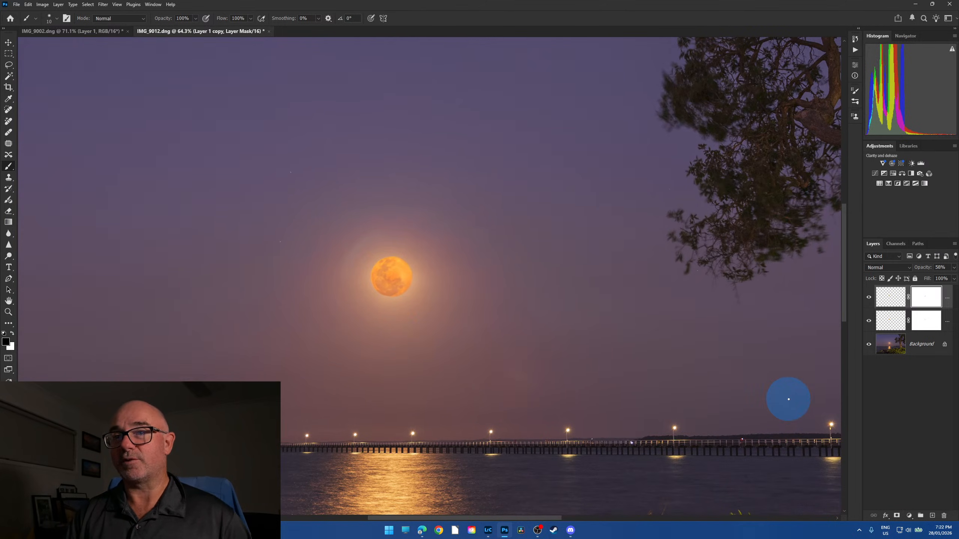
pyautogui.click(895, 299)
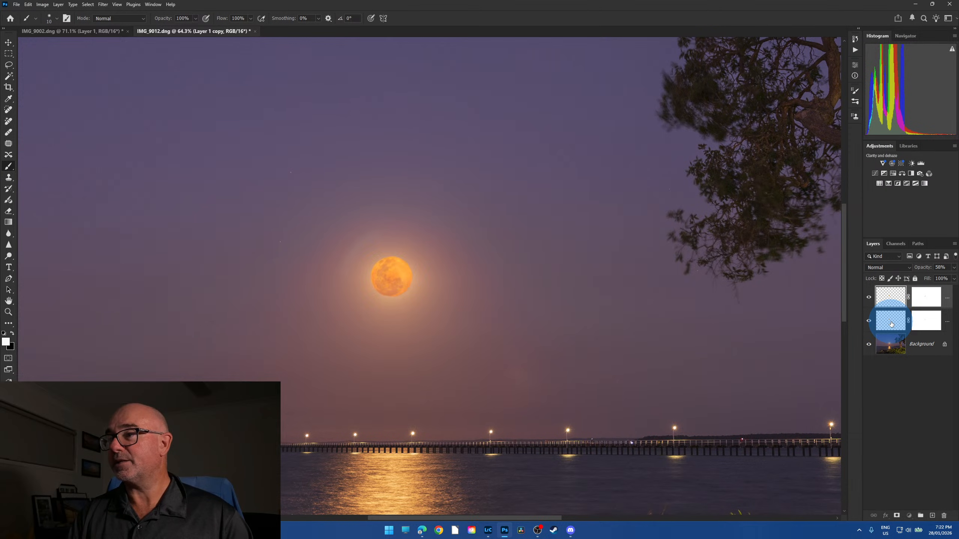
pyautogui.click(880, 422)
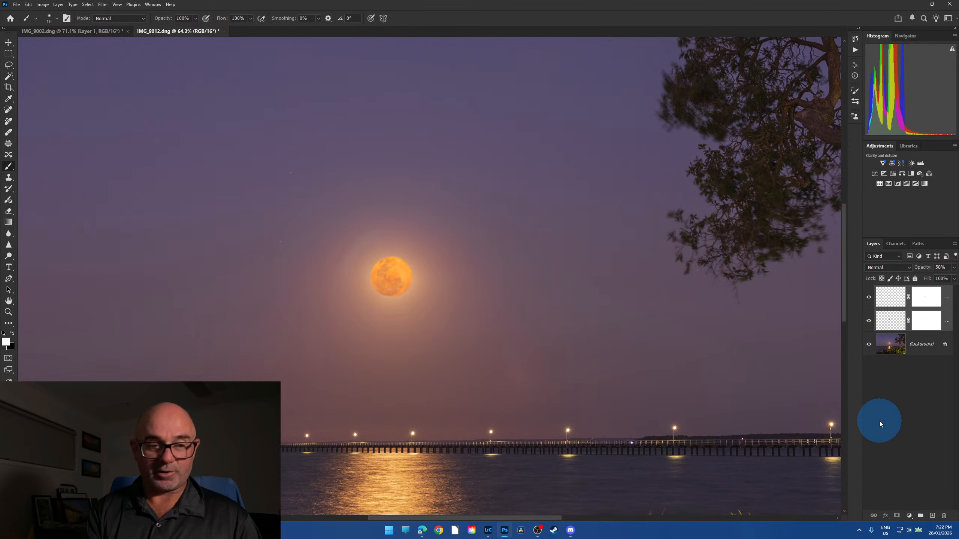
pyautogui.hotkey('ctrl', 't')
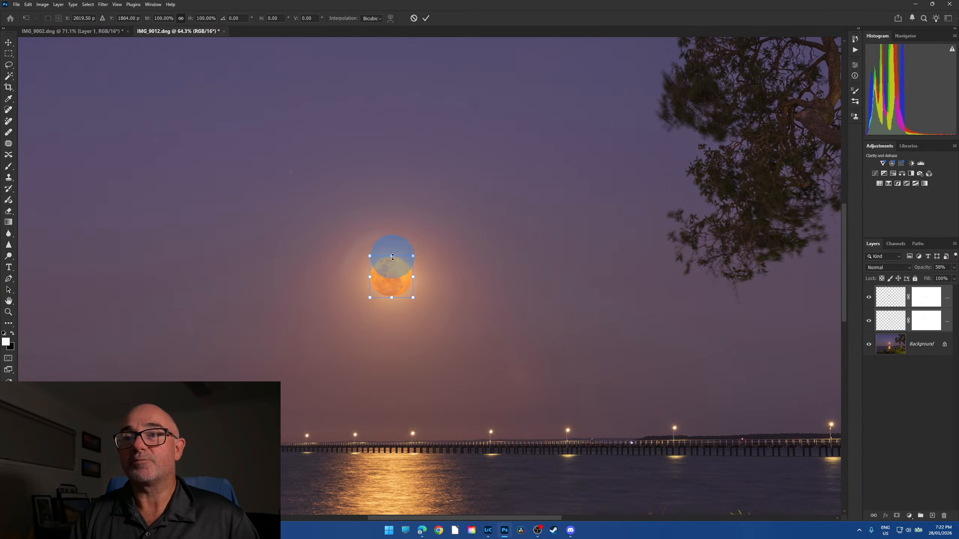
pyautogui.moveTo(393, 256); pyautogui.dragTo(392, 172)
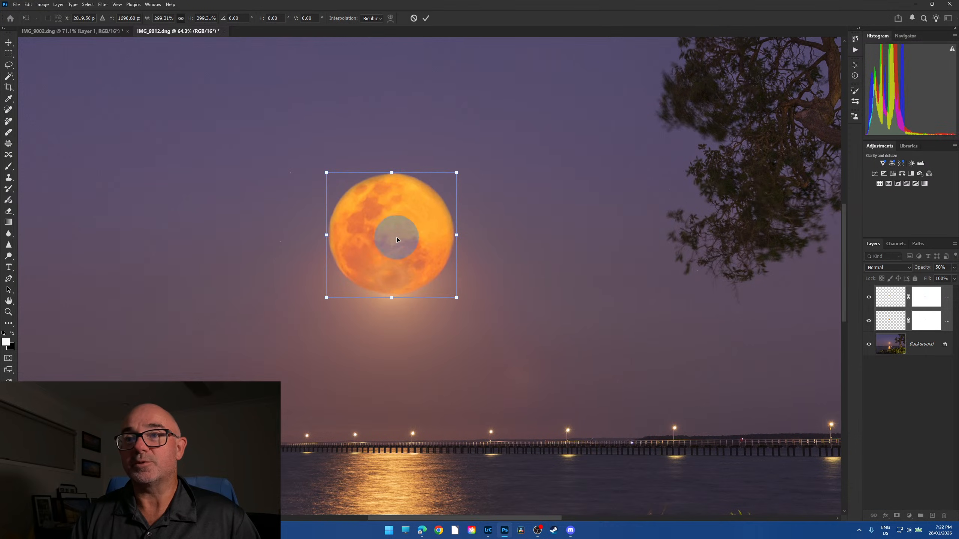
pyautogui.moveTo(394, 265); pyautogui.dragTo(393, 277)
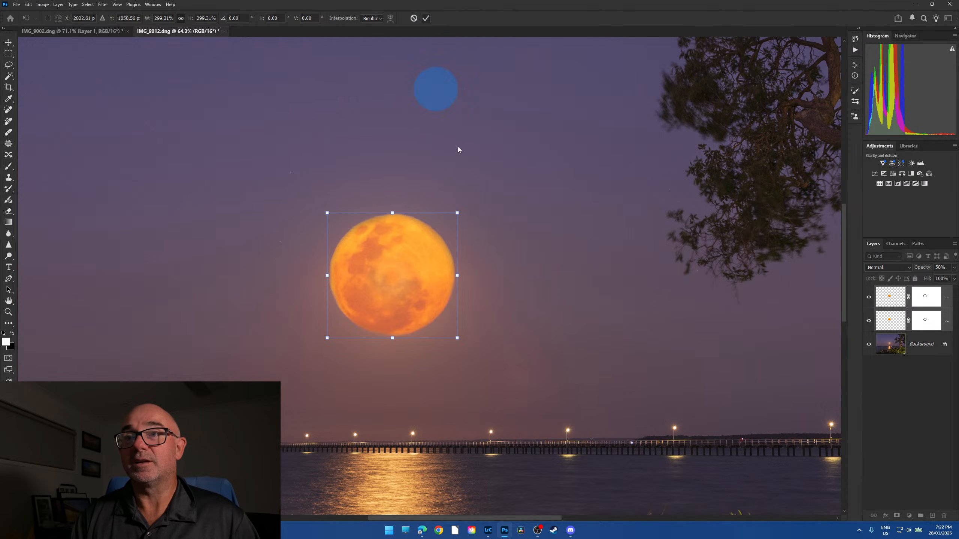
pyautogui.press('Return')
pyautogui.press('b')
pyautogui.hotkey('ctrl', '0')
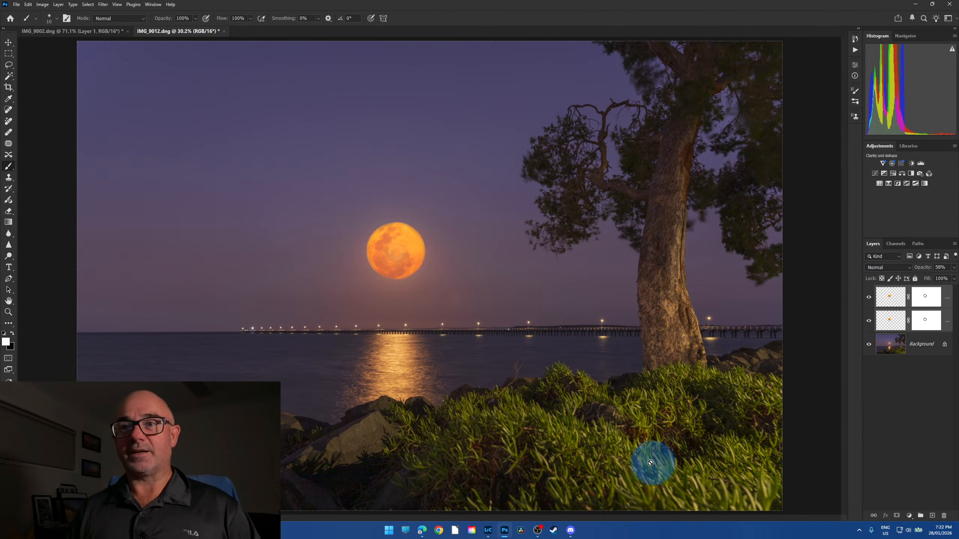
# - Hide both moon layers to expose the glow on the Background layer
pyautogui.click(869, 299)
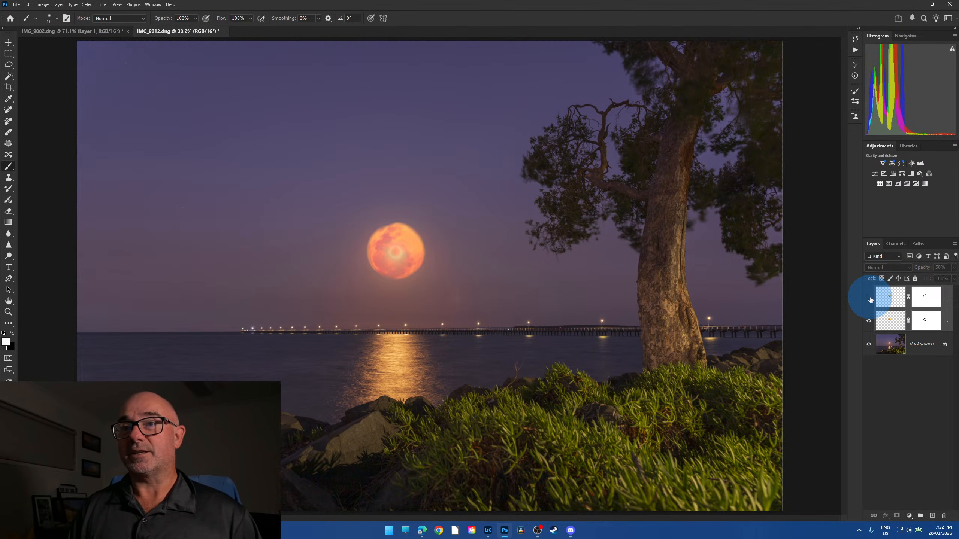
pyautogui.click(869, 321)
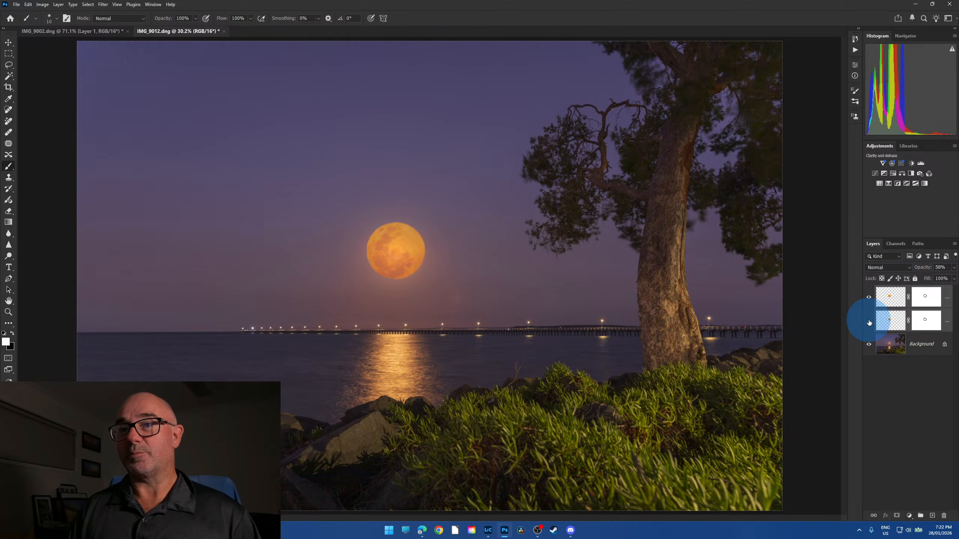
pyautogui.click(869, 320)
pyautogui.click(869, 321)
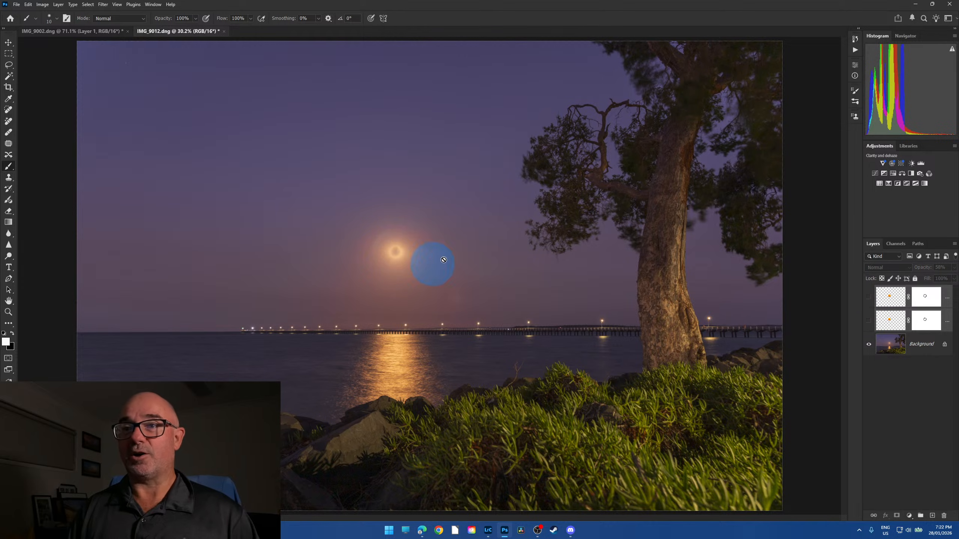
# - Heal the remains of the original moon inside the glow on the Background layer with the content-aware Spot Healing Brush
pyautogui.scroll(7, 397, 255)
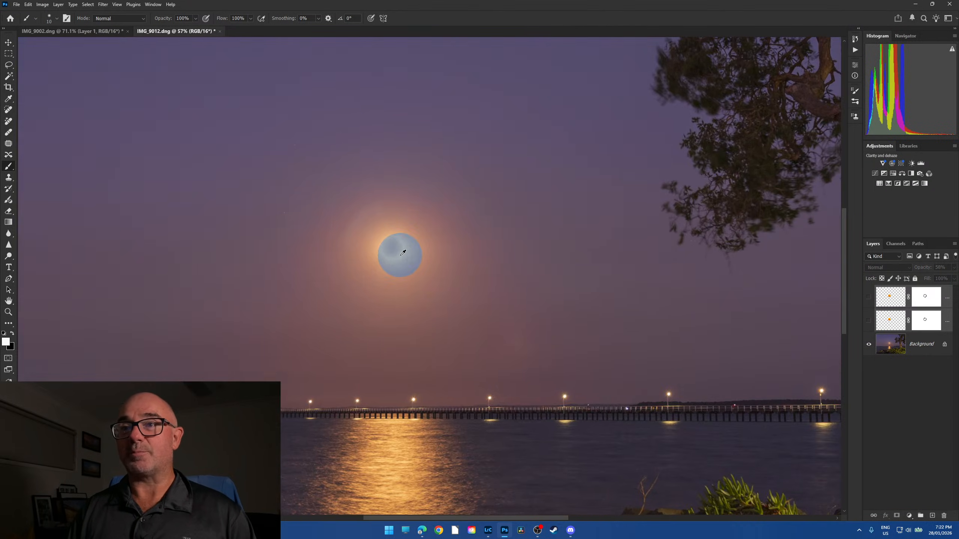
pyautogui.click(8, 110)
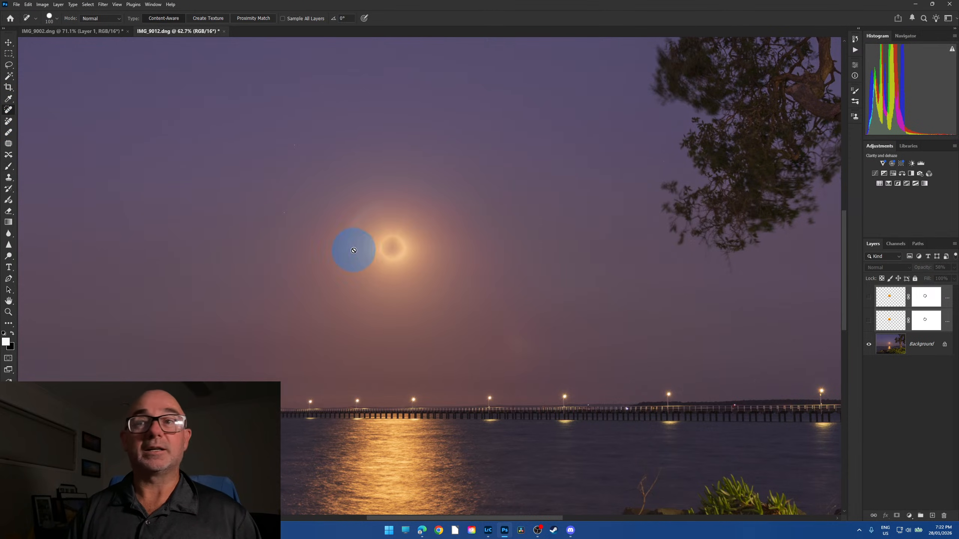
pyautogui.click(885, 343)
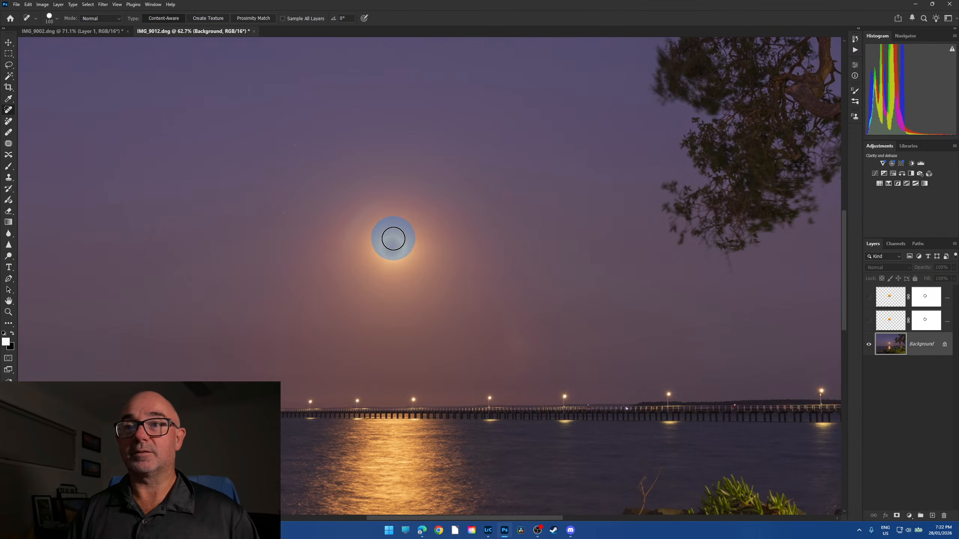
pyautogui.click(391, 238)
pyautogui.moveTo(403, 248); pyautogui.dragTo(374, 241)
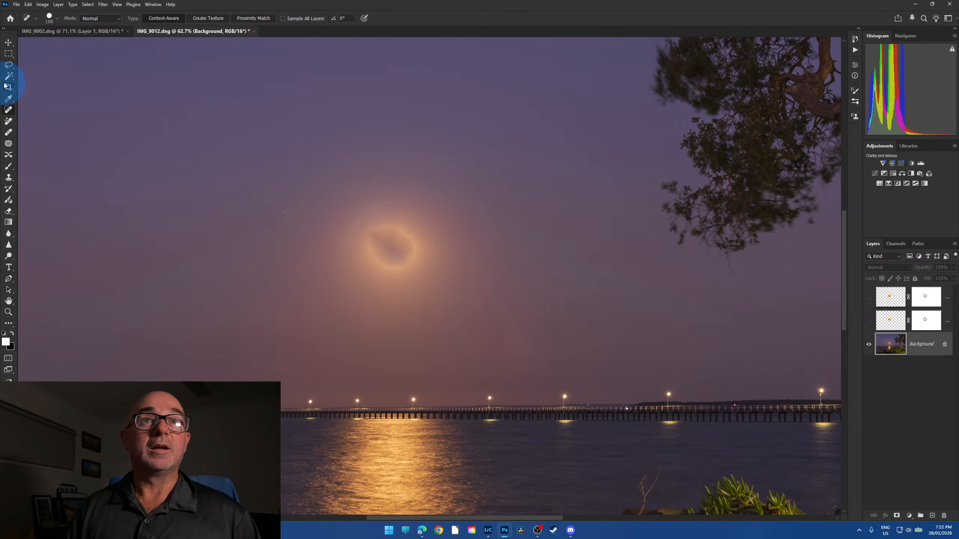
# - Sample the peach colour beside the halo and paint over the glow's centre on the Background layer with a 400 px brush
pyautogui.click(9, 98)
pyautogui.click(372, 235)
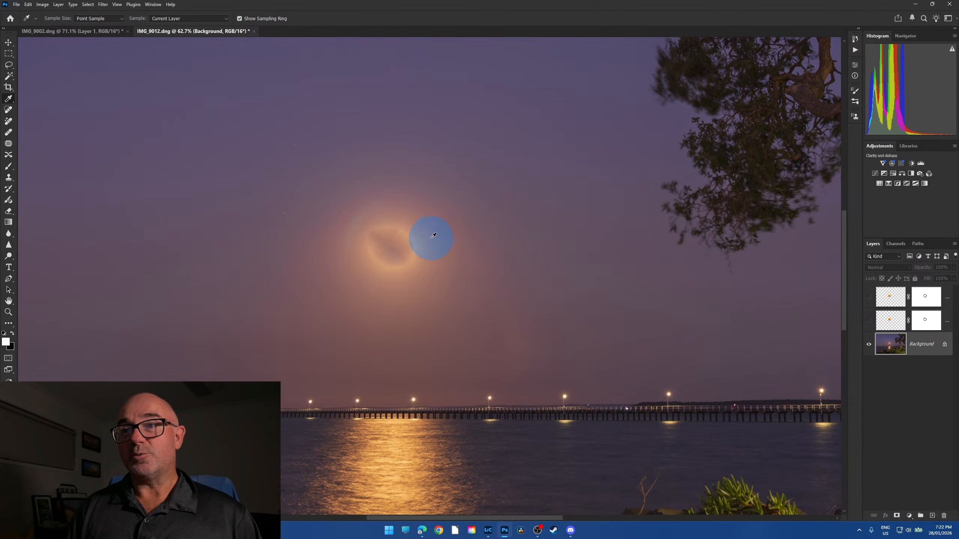
pyautogui.click(423, 237)
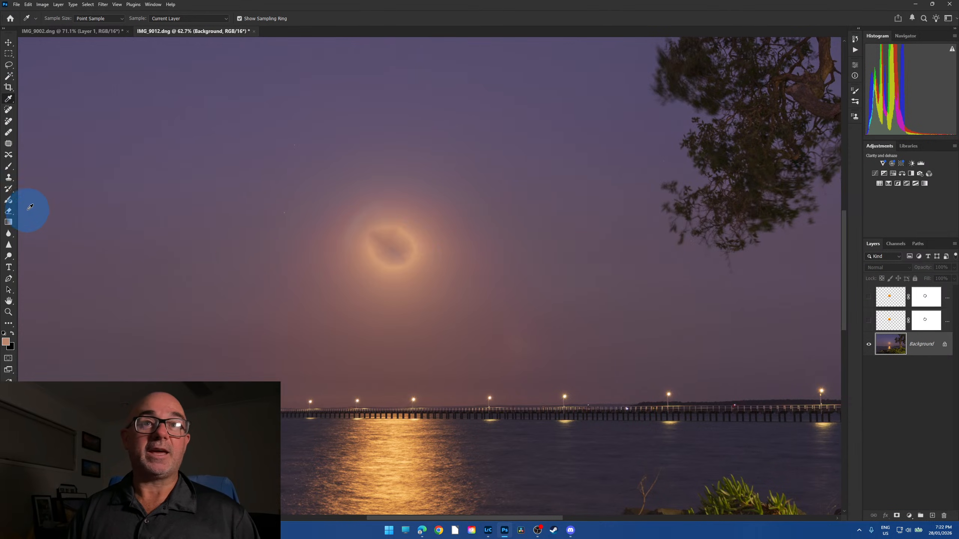
pyautogui.click(9, 166)
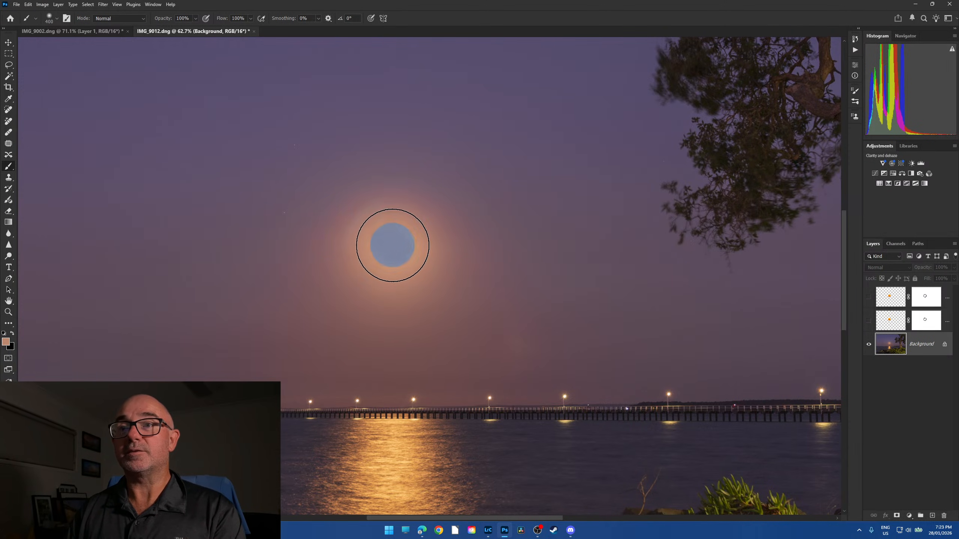
pyautogui.click(391, 245)
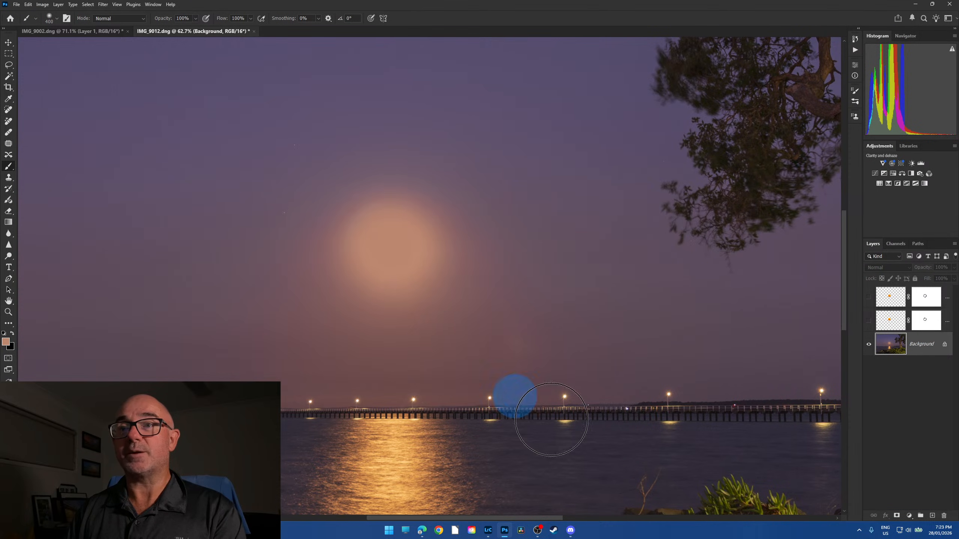
# - Show both moon layers again and check the composite in the full image
pyautogui.moveTo(869, 298); pyautogui.dragTo(869, 321)
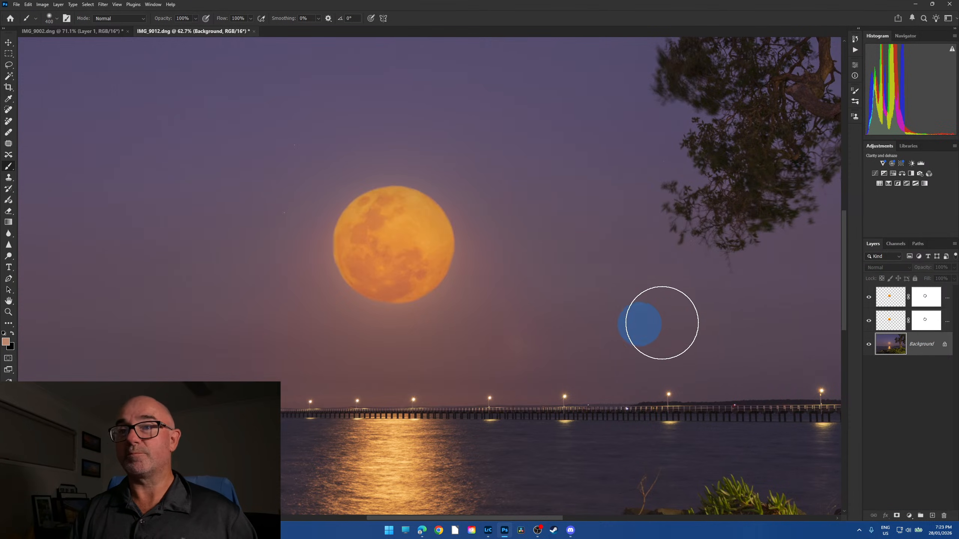
pyautogui.hotkey('ctrl', '0')
pyautogui.scroll(-5, 651, 417)
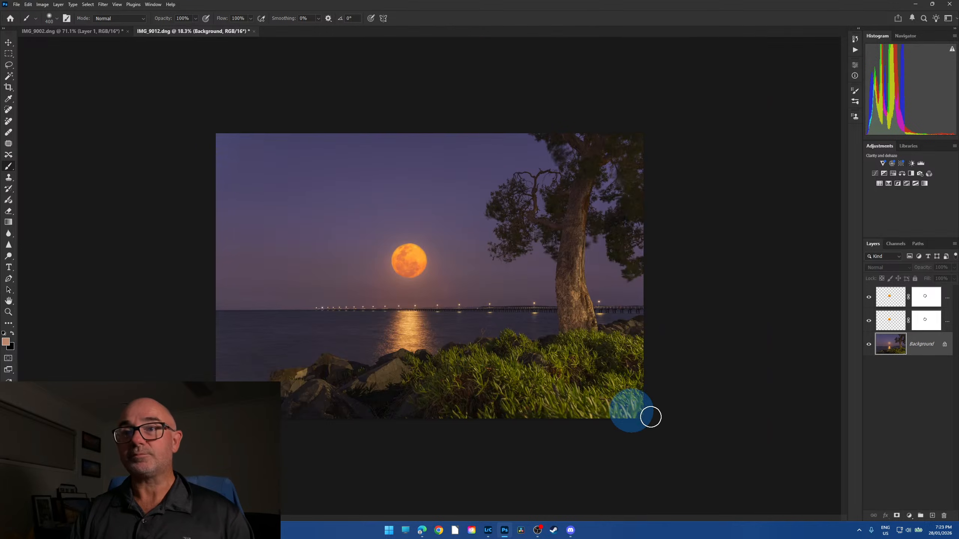
pyautogui.scroll(2, 653, 417)
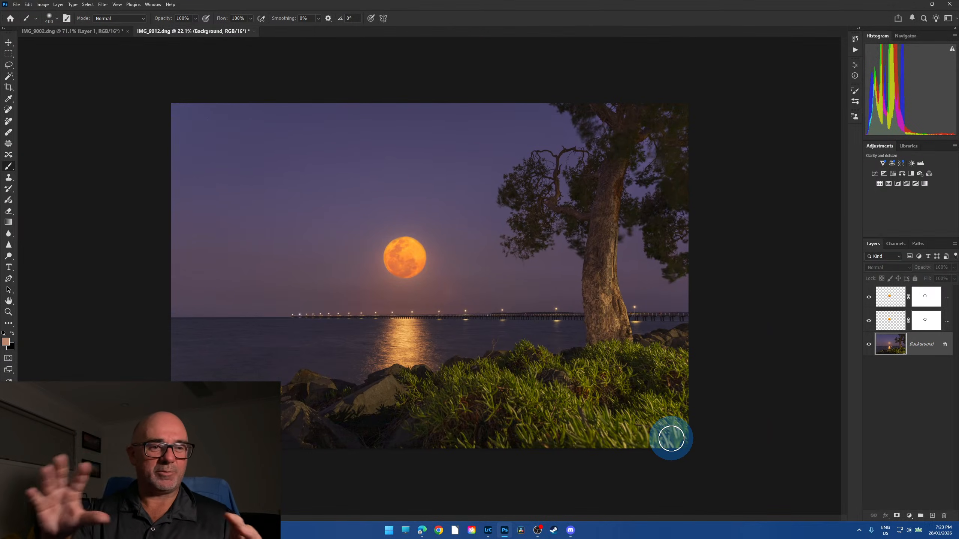
# - Select both moon layers and merge them into a single layer above the Background
pyautogui.click(897, 305)
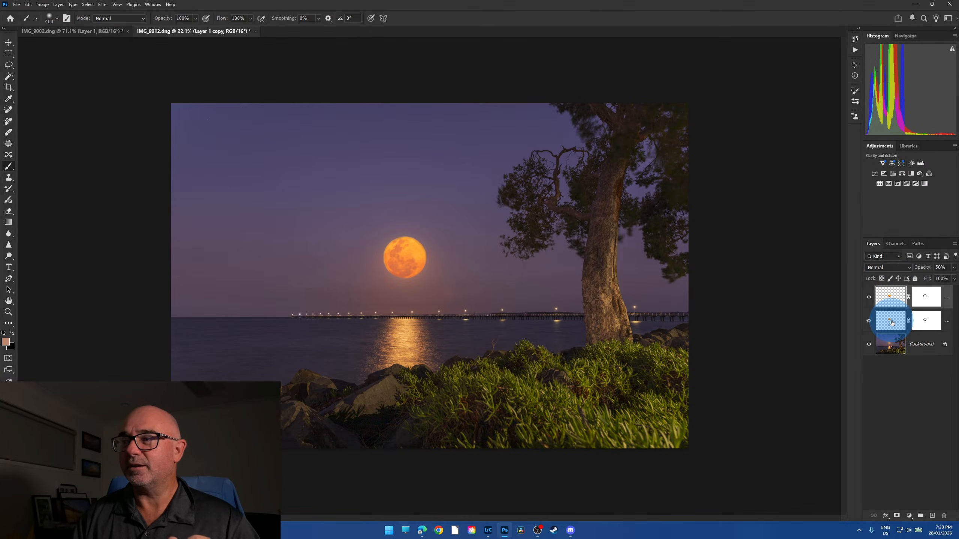
pyautogui.click(946, 322)
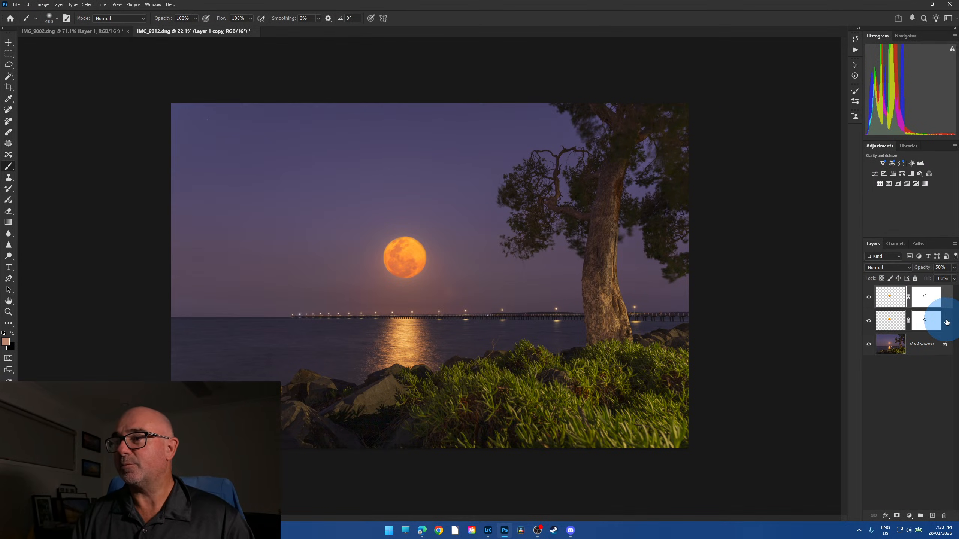
pyautogui.rightClick(946, 322)
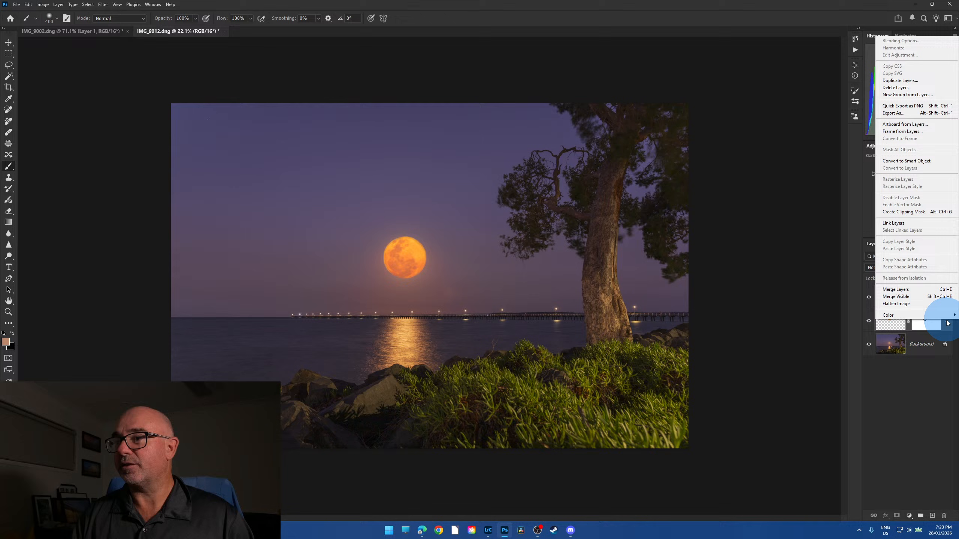
pyautogui.click(900, 299)
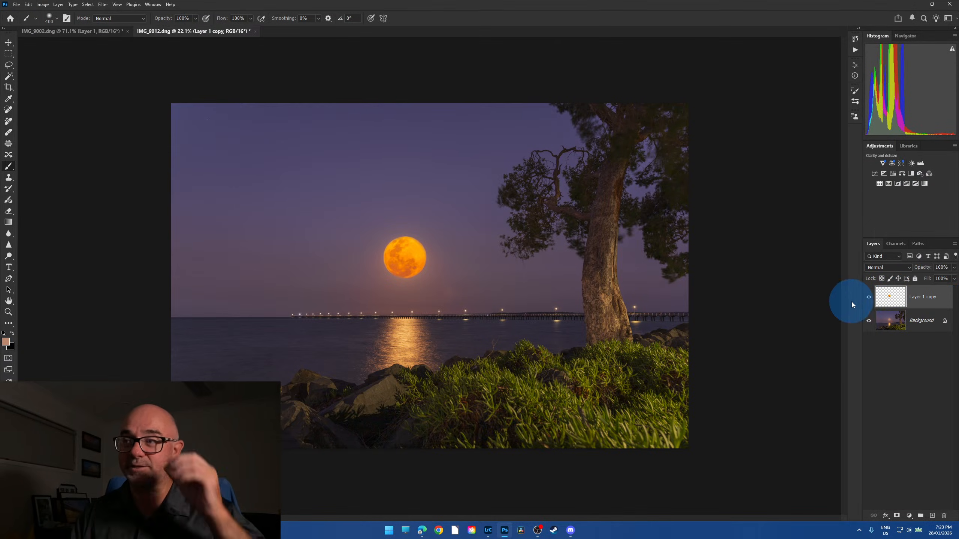
# - Toggle the merged moon layer's visibility to compare the scene with and without the enlarged moon
pyautogui.click(870, 298)
pyautogui.click(869, 299)
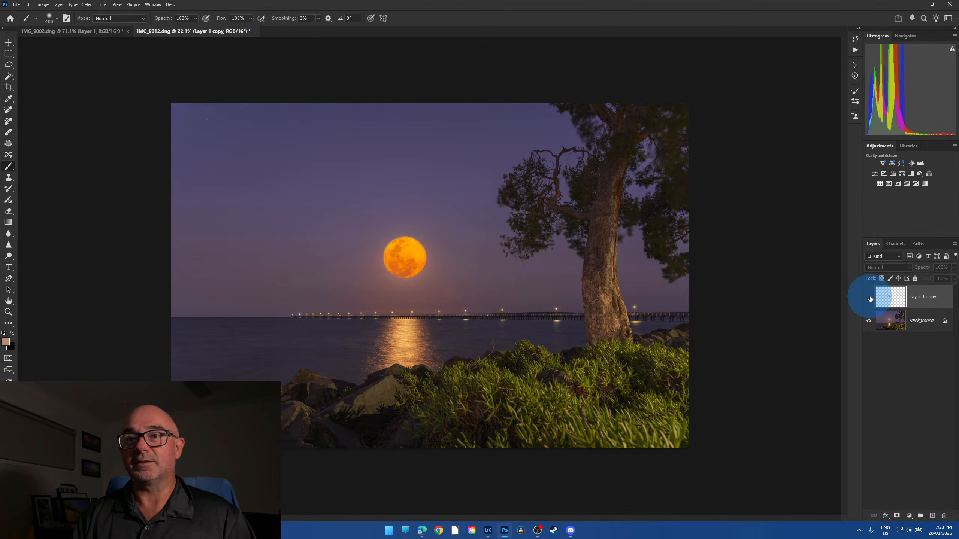
pyautogui.click(870, 298)
pyautogui.click(869, 298)
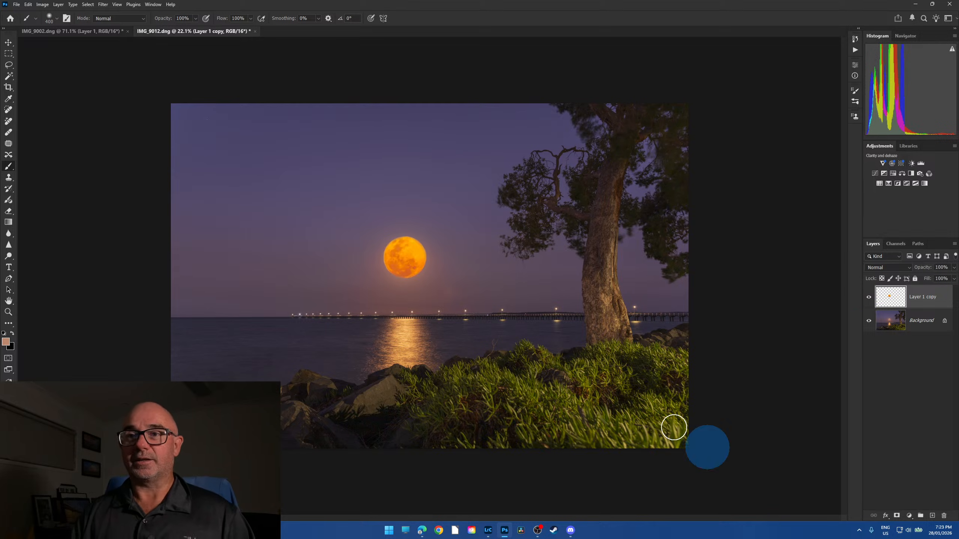
# - Flatten the moon composite into a single Background layer
pyautogui.scroll(2, 642, 411)
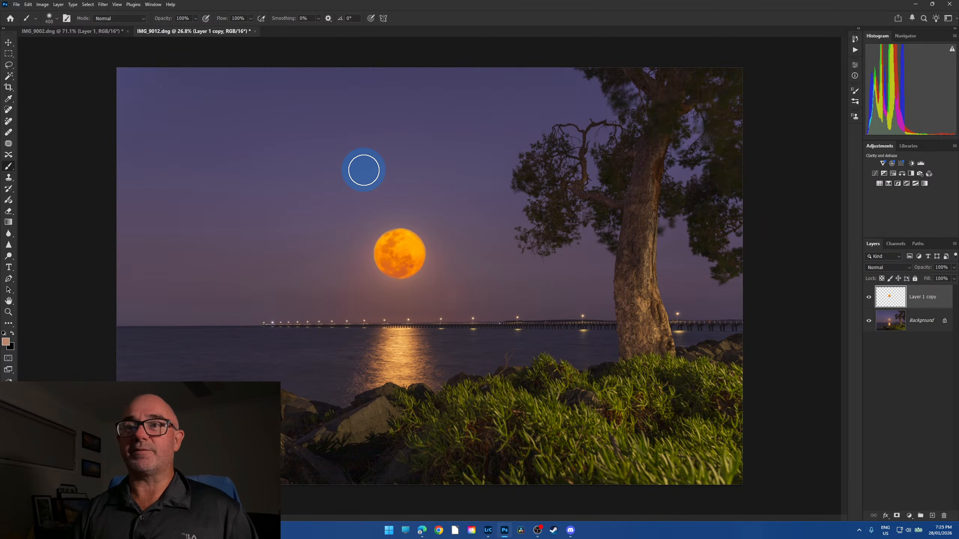
pyautogui.click(59, 5)
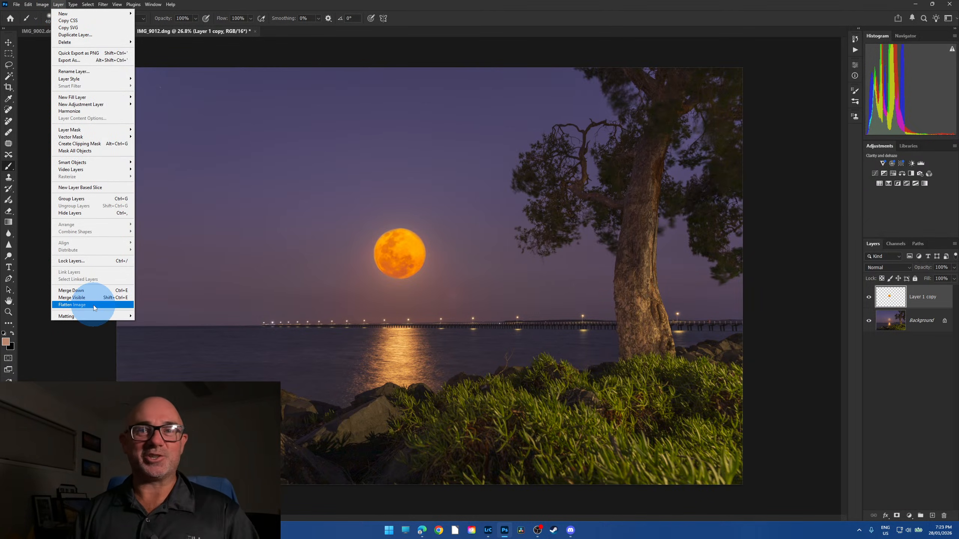
pyautogui.click(76, 305)
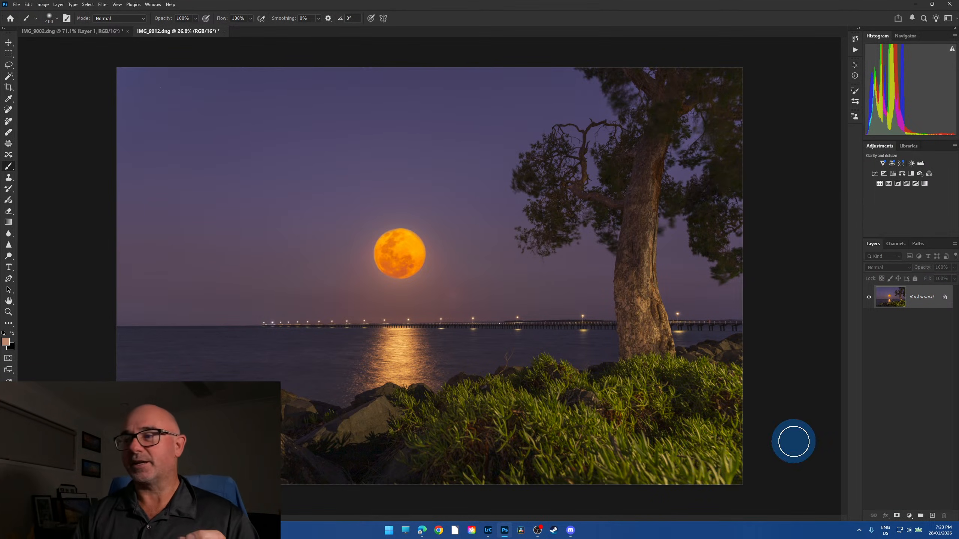
# - Add a Curves adjustment layer with a gentle S-curve, placing points at input 186, output 197 and input 73, output 60
pyautogui.click(910, 516)
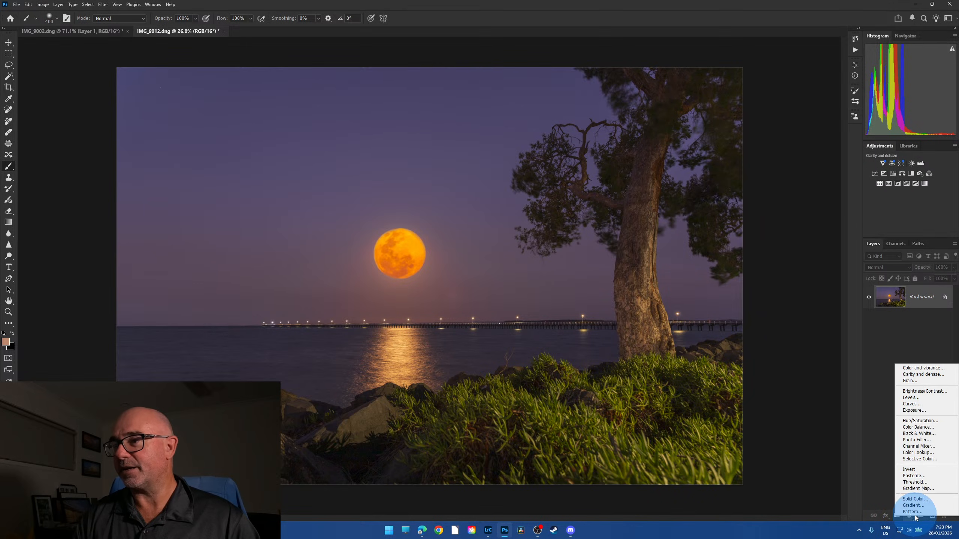
pyautogui.click(924, 405)
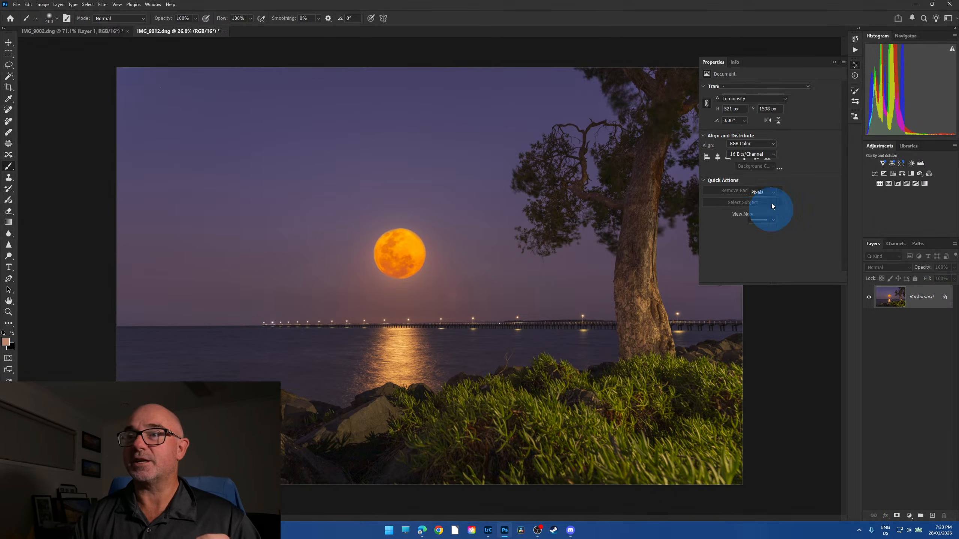
pyautogui.moveTo(806, 139); pyautogui.dragTo(802, 134)
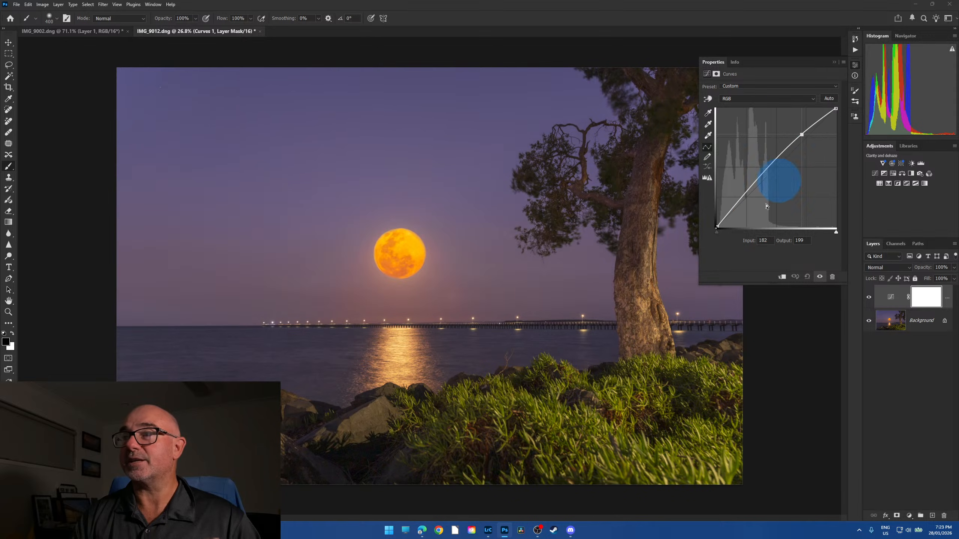
pyautogui.moveTo(747, 196); pyautogui.dragTo(752, 203)
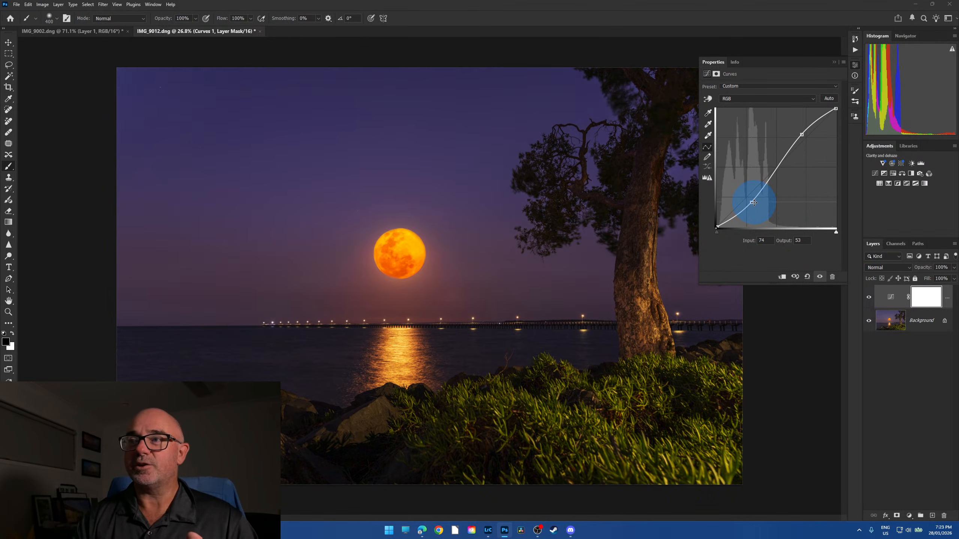
pyautogui.moveTo(754, 203); pyautogui.dragTo(752, 201)
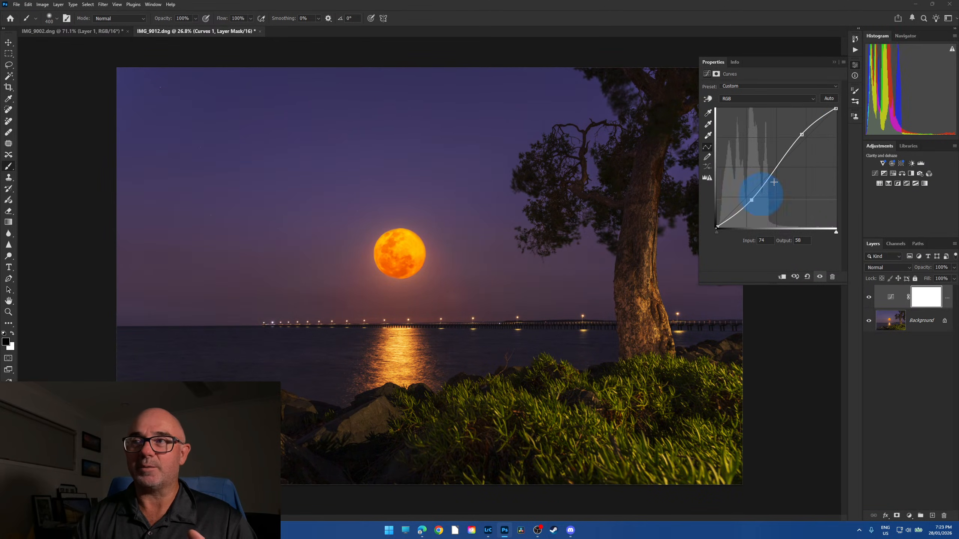
pyautogui.moveTo(803, 136); pyautogui.dragTo(804, 135)
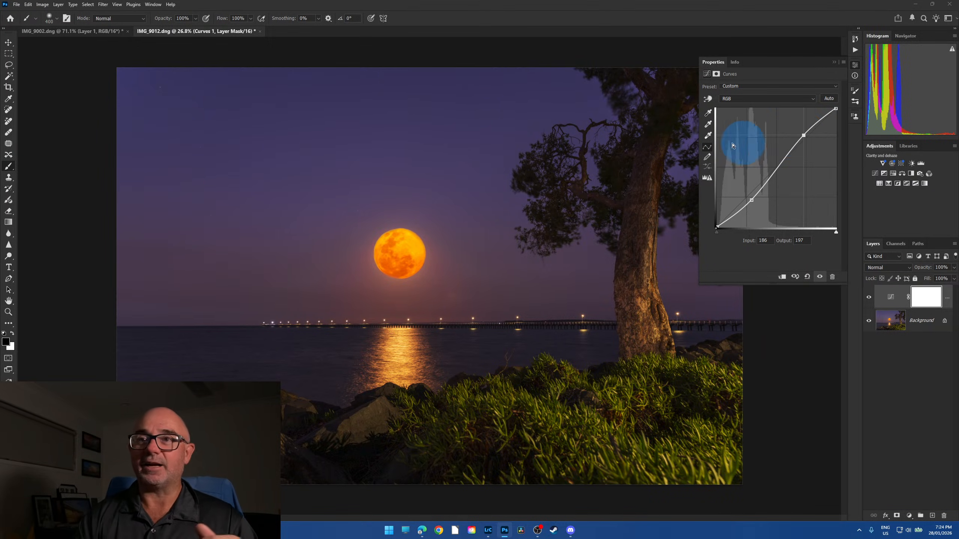
pyautogui.moveTo(749, 199); pyautogui.dragTo(751, 201)
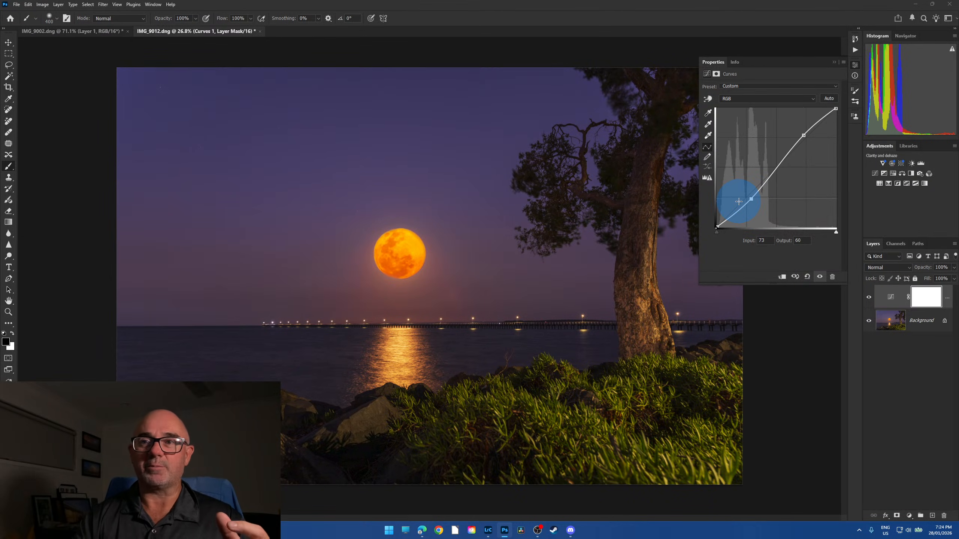
pyautogui.click(834, 61)
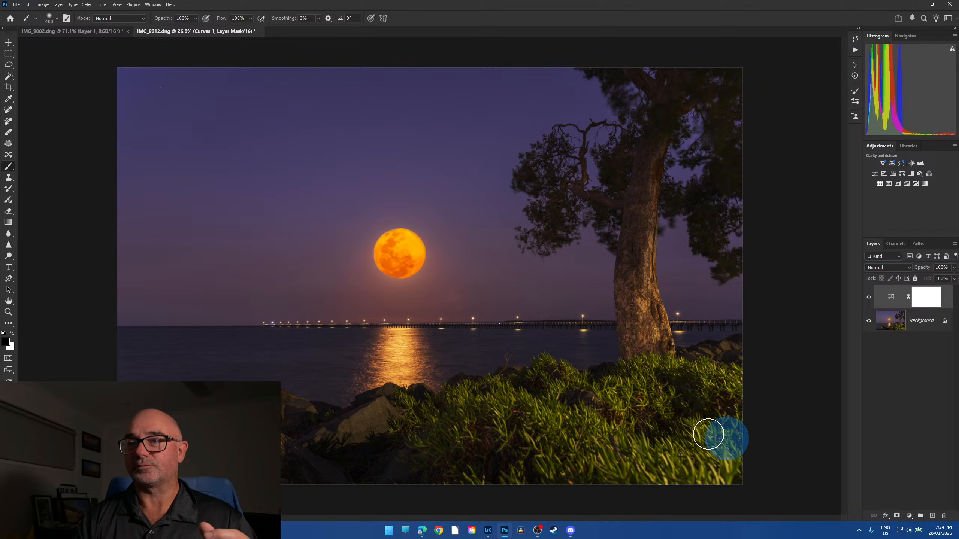
# - Check the whole image and merge the Curves adjustment down into the Background layer
pyautogui.keyDown('alt'); pyautogui.scroll(-3, 527, 391); pyautogui.keyUp('alt')
pyautogui.keyDown('alt'); pyautogui.scroll(3, 526, 393); pyautogui.keyUp('alt')
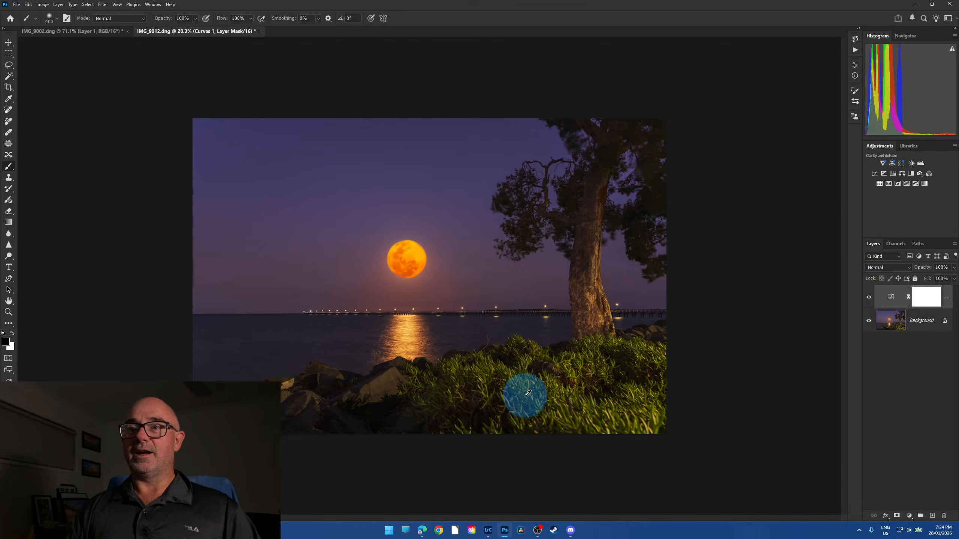
pyautogui.keyDown('alt'); pyautogui.scroll(1, 561, 407); pyautogui.keyUp('alt')
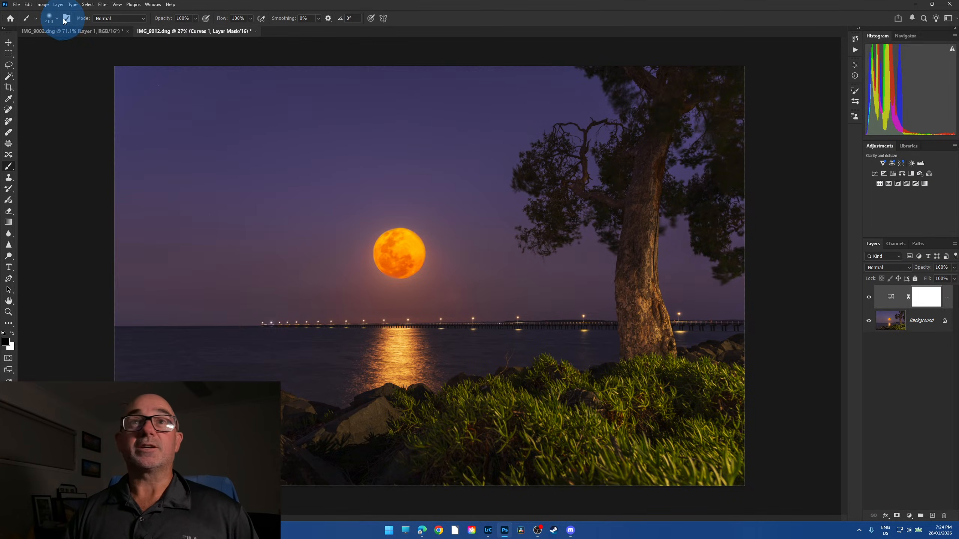
pyautogui.click(58, 4)
pyautogui.click(87, 291)
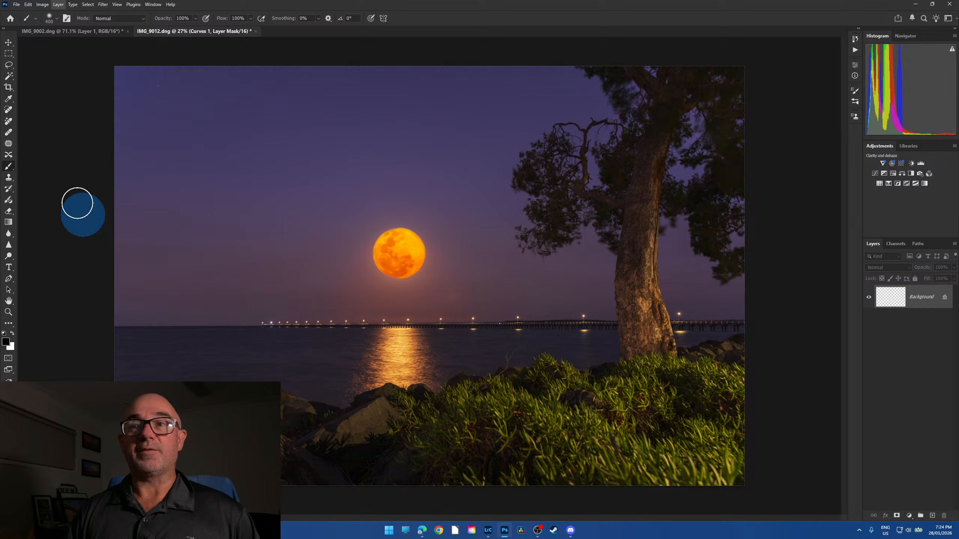
# - Save a JPEG at maximum quality 12 in the DISCORD folder, and close IMG_9012.dng with its changes saved
pyautogui.click(17, 4)
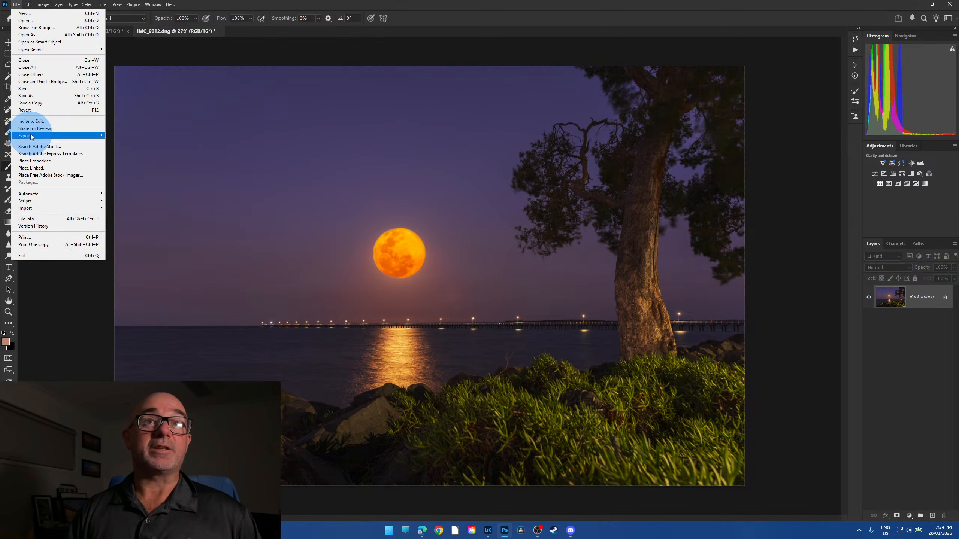
pyautogui.click(40, 97)
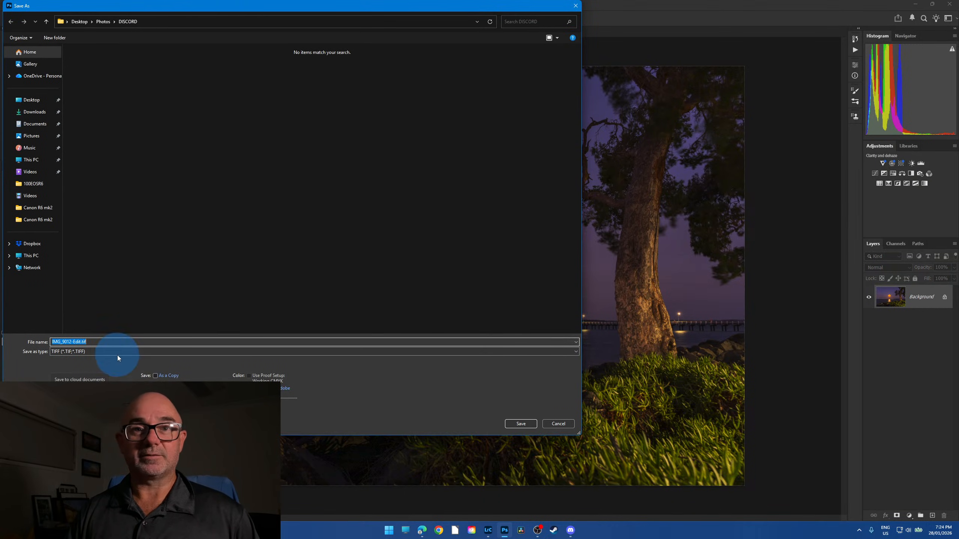
pyautogui.click(115, 354)
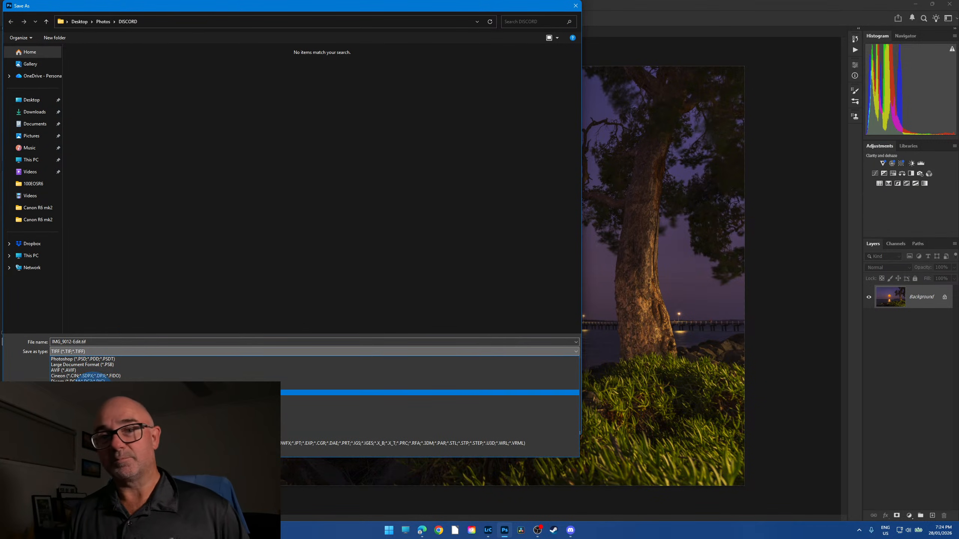
pyautogui.click(95, 393)
pyautogui.click(520, 424)
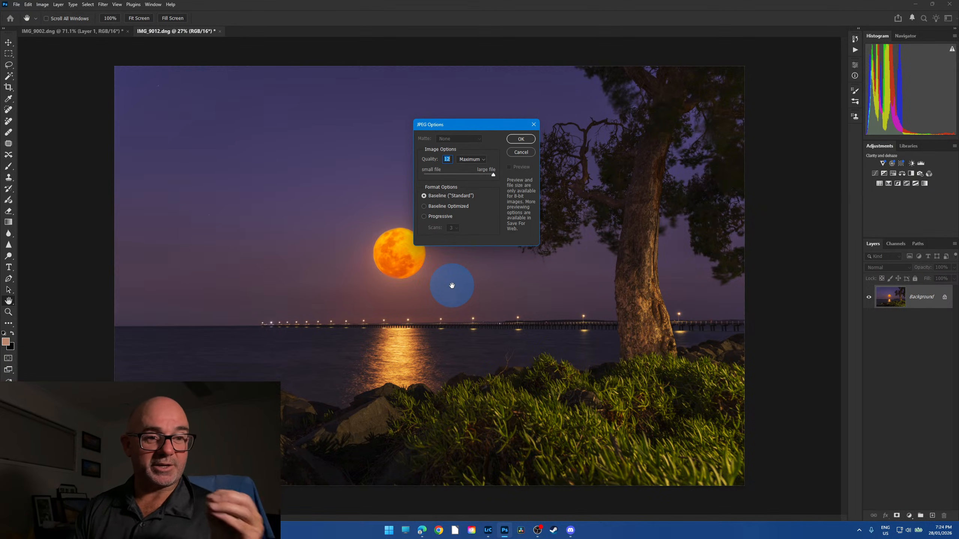
pyautogui.click(521, 139)
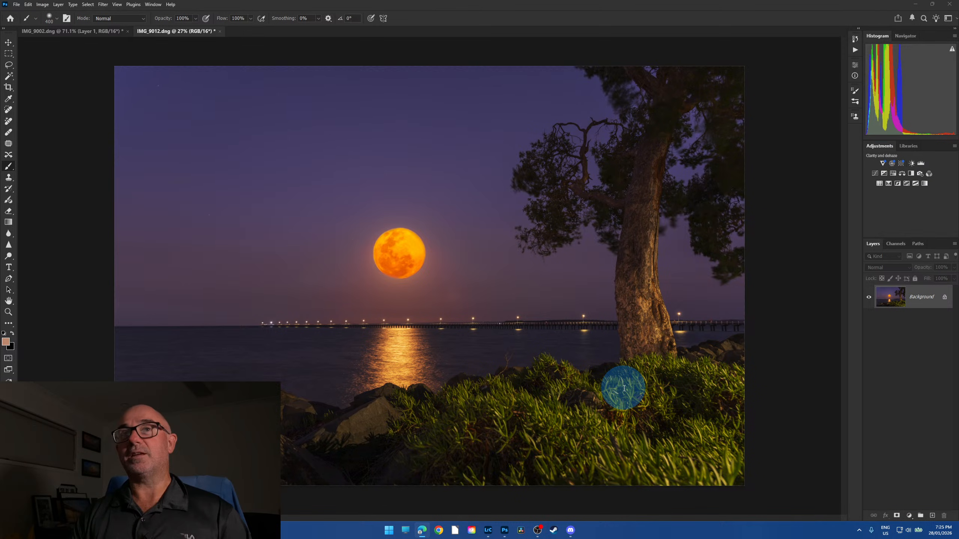
pyautogui.click(220, 32)
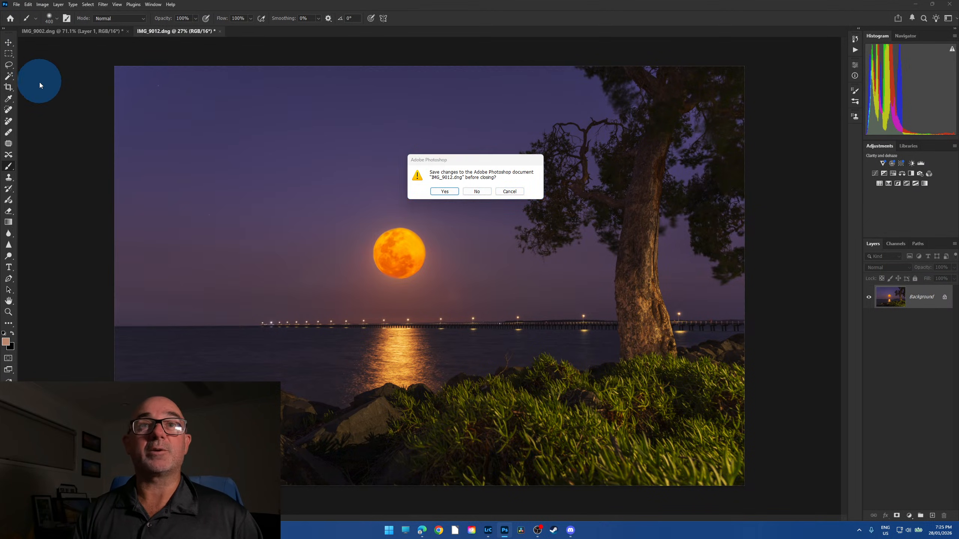
pyautogui.click(444, 192)
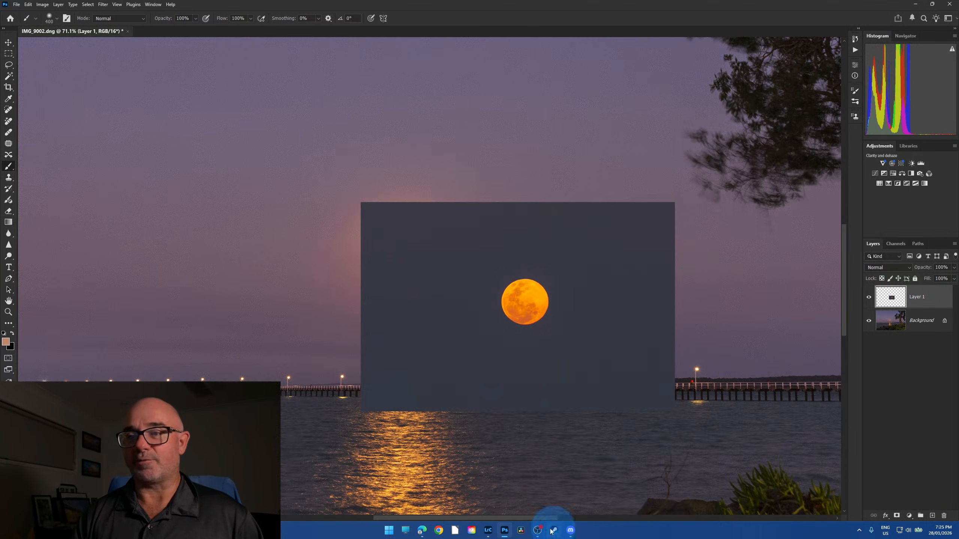
# - Switch to Lightroom Classic and compare the finished moon composite with the original small-moon seascapes
pyautogui.click(488, 530)
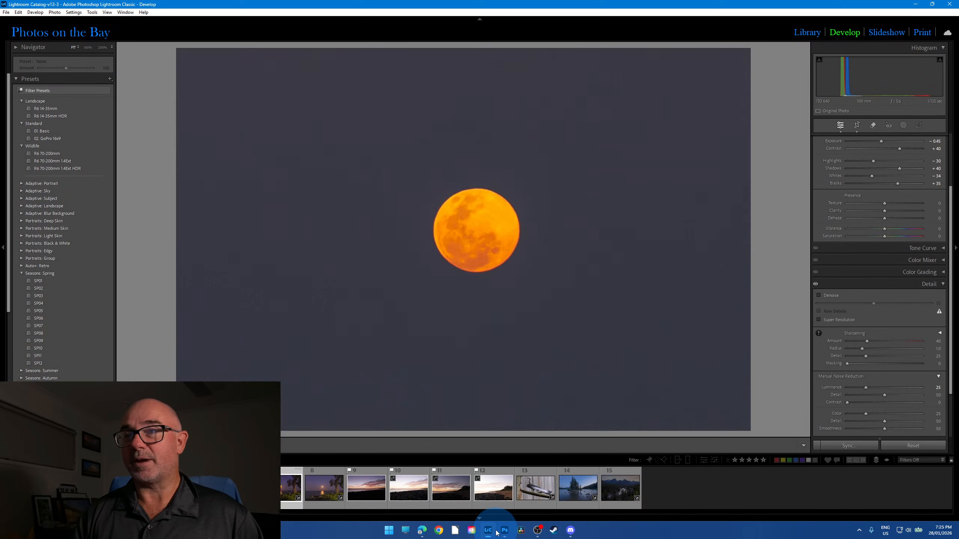
pyautogui.click(289, 488)
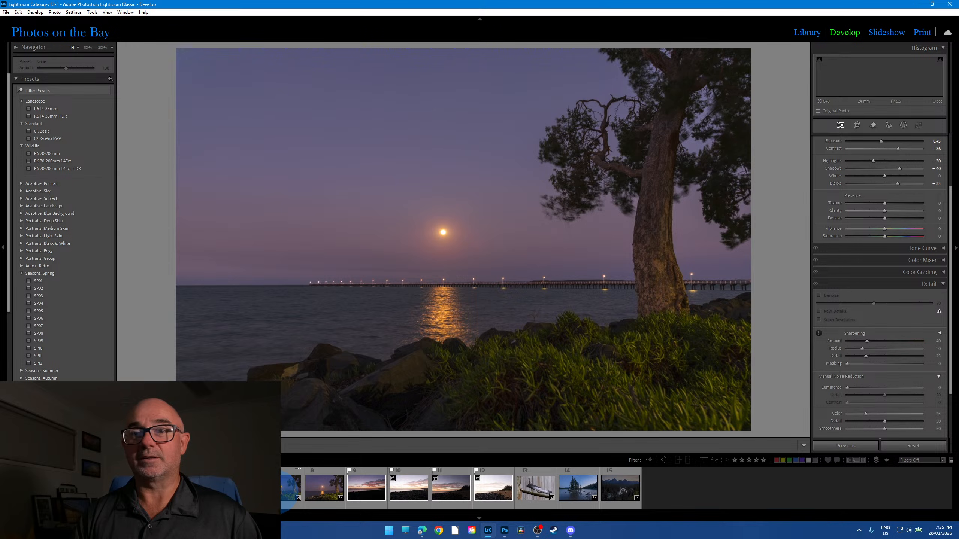
pyautogui.click(291, 487)
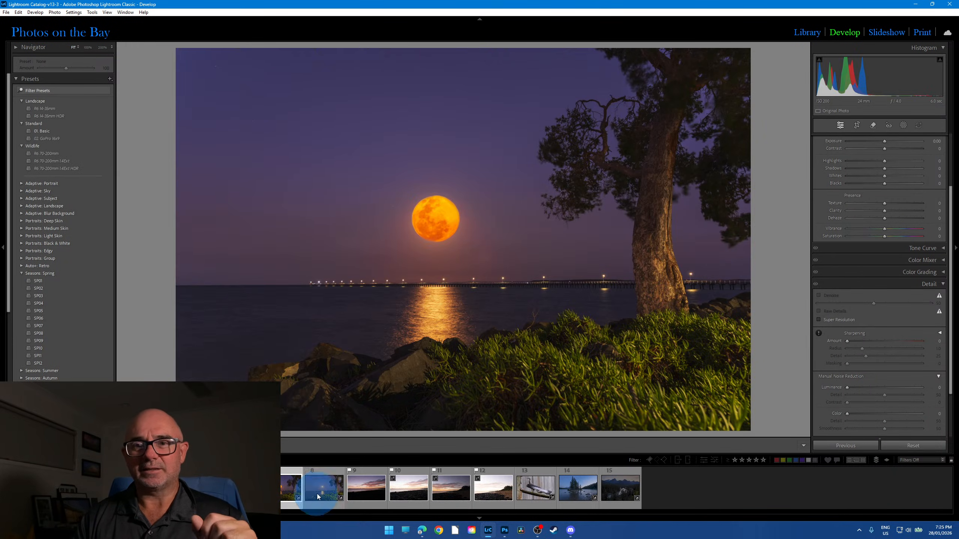
pyautogui.click(318, 497)
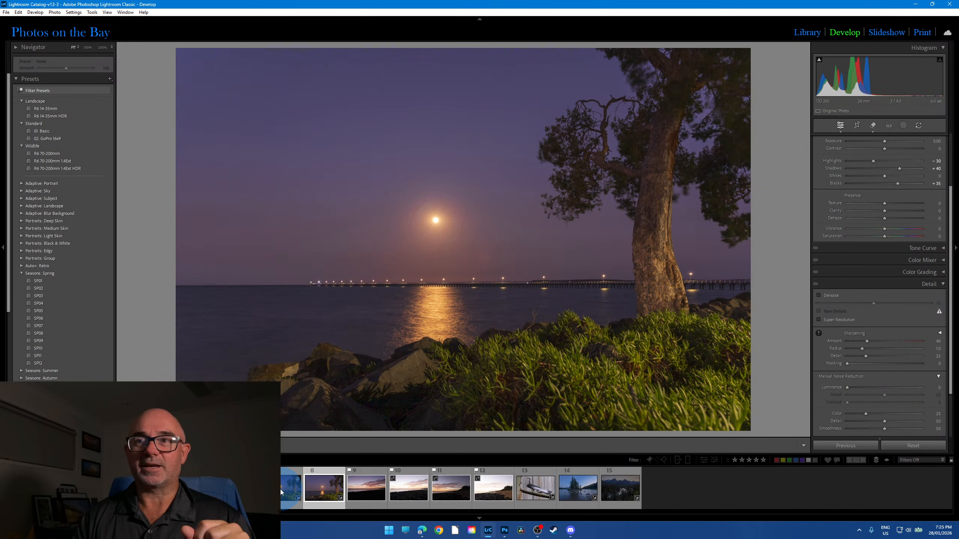
pyautogui.click(281, 492)
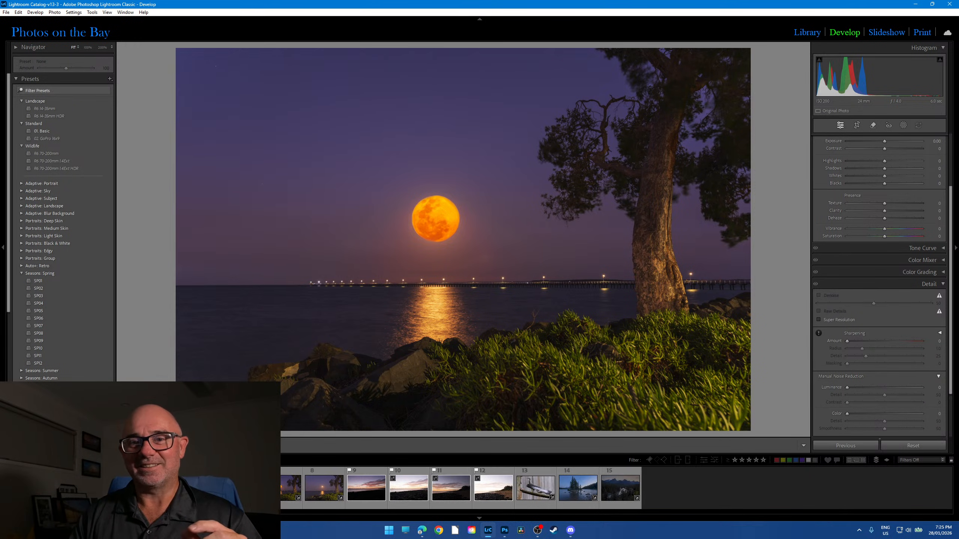
# - Switch to Photoshop and select the whole moon disc on Layer 1 with the Magic Wand at tolerance 30
pyautogui.click(504, 531)
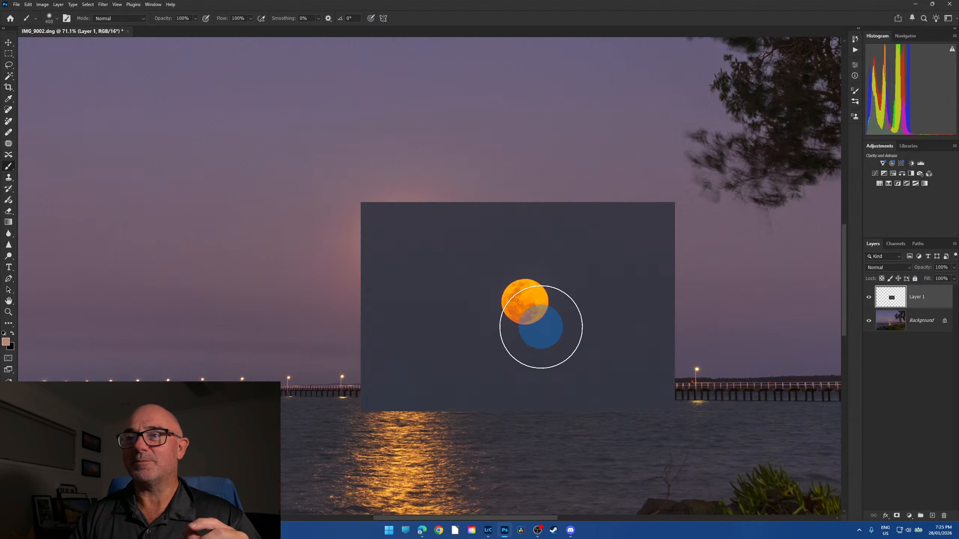
pyautogui.click(9, 77)
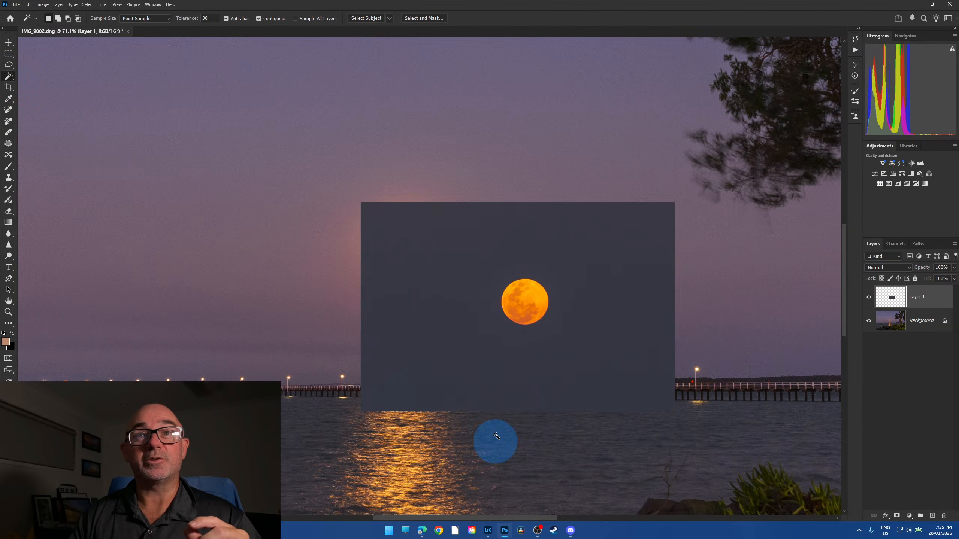
pyautogui.click(529, 306)
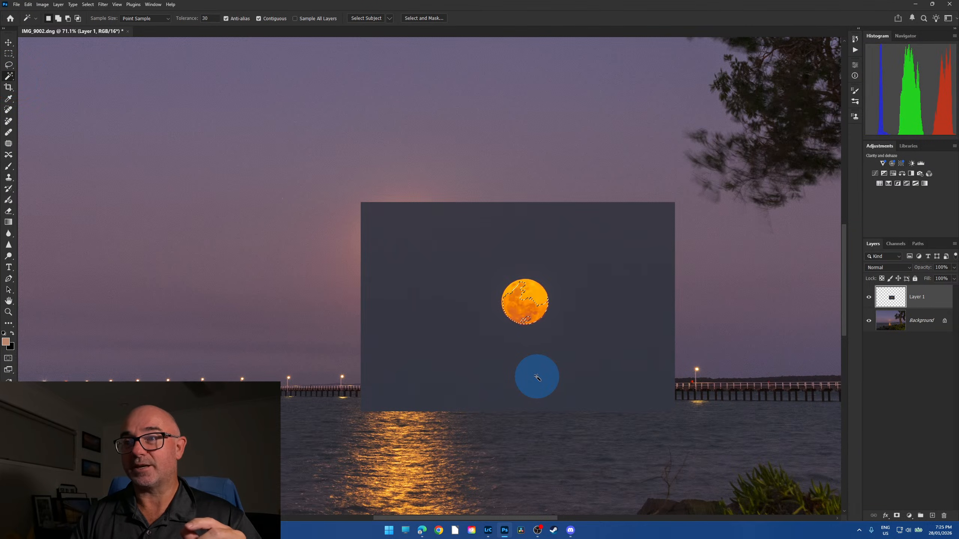
pyautogui.scroll(5, 537, 321)
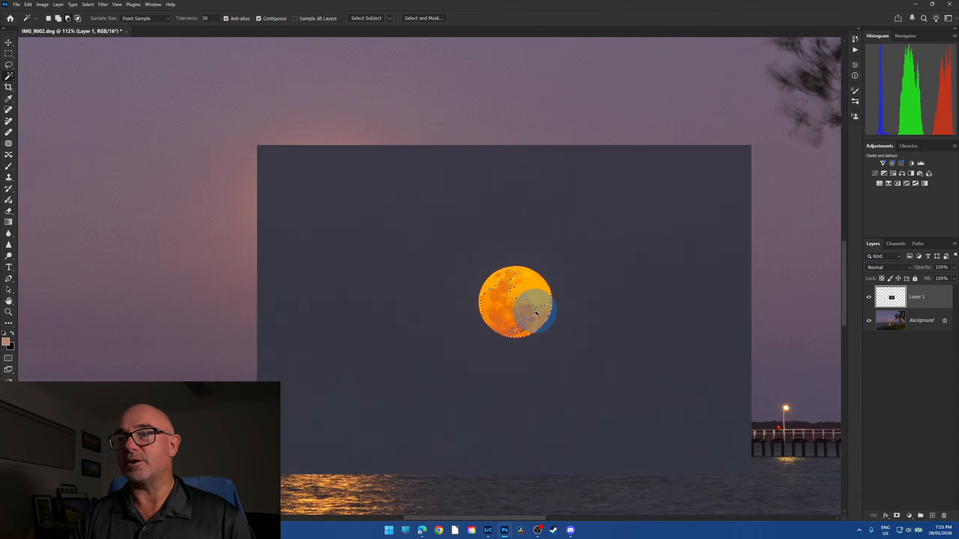
pyautogui.scroll(2, 512, 287)
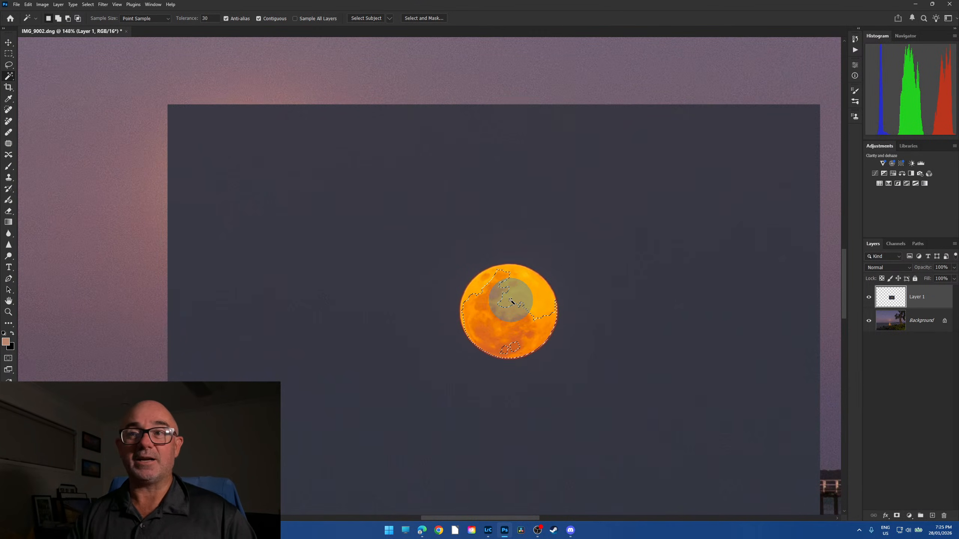
pyautogui.click(513, 301)
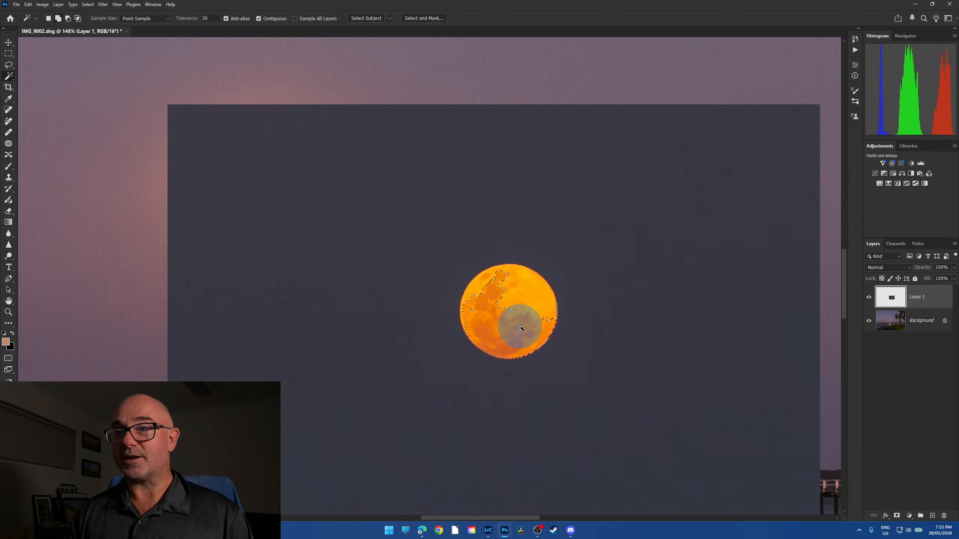
pyautogui.keyDown('shift'); pyautogui.click(526, 282); pyautogui.keyUp('shift')
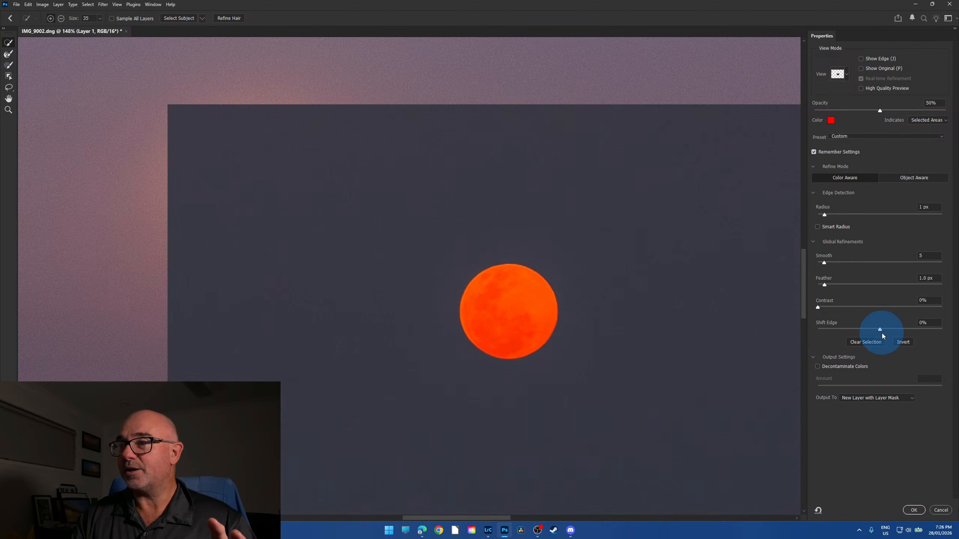
# - Refine the moon selection with Shift Edge at -60%, output it to a new layer with layer mask, and delete the original Layer 1
pyautogui.moveTo(880, 329); pyautogui.dragTo(858, 330)
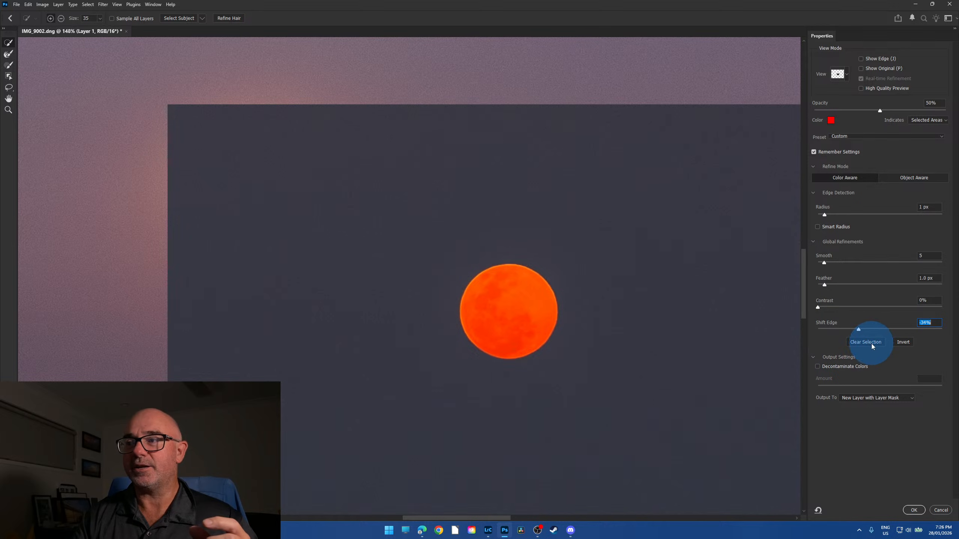
pyautogui.moveTo(860, 331); pyautogui.dragTo(843, 330)
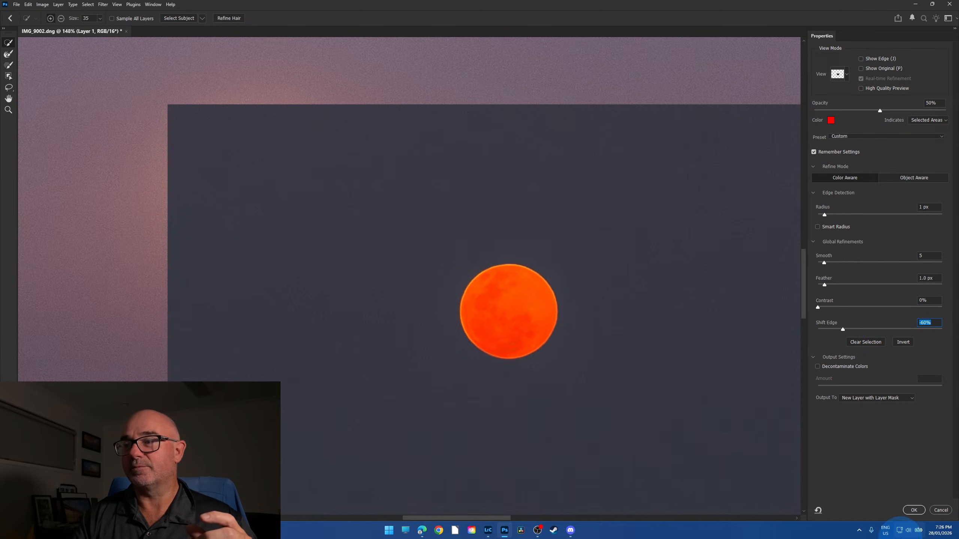
pyautogui.click(913, 510)
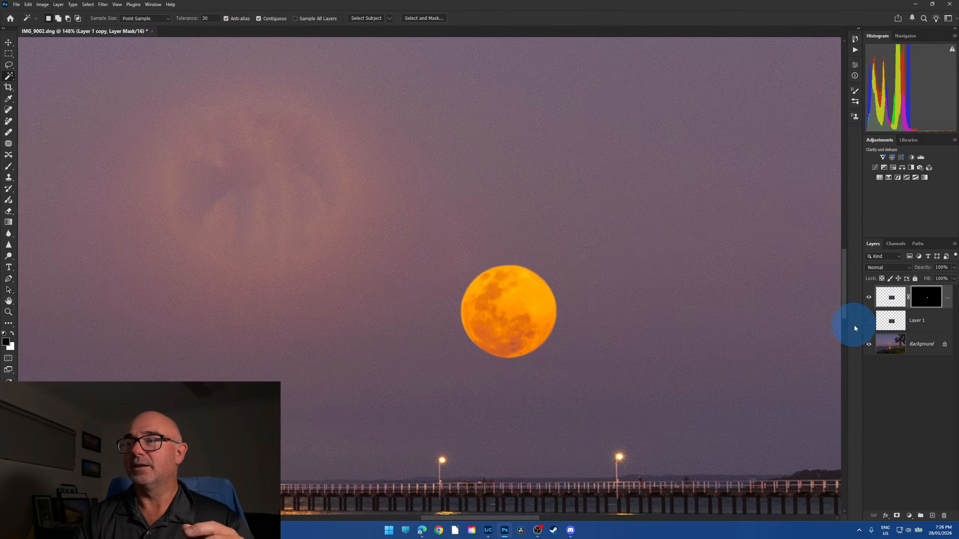
pyautogui.click(891, 320)
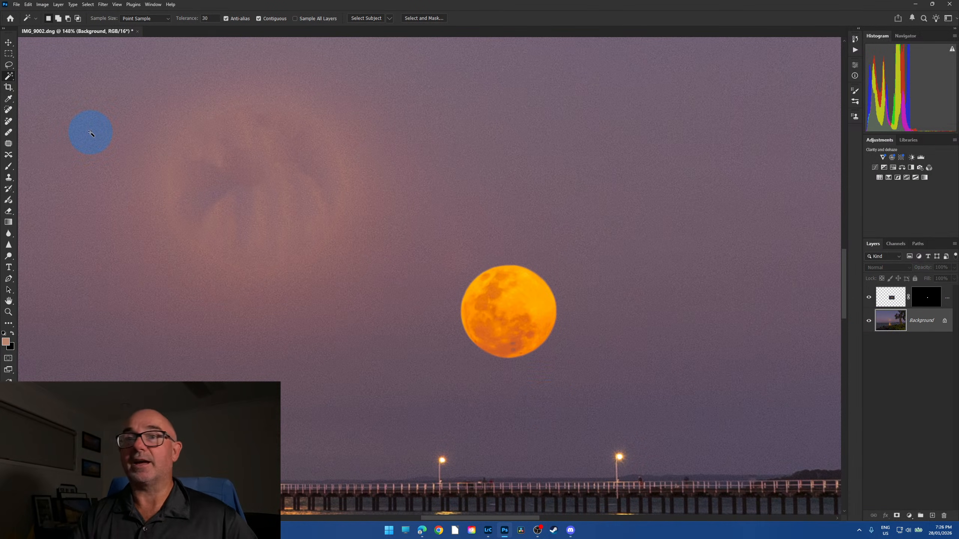
# - Move the masked moon clear of the old glow, to the open sky between the glow and the tree
pyautogui.click(9, 44)
pyautogui.moveTo(513, 319); pyautogui.dragTo(394, 247)
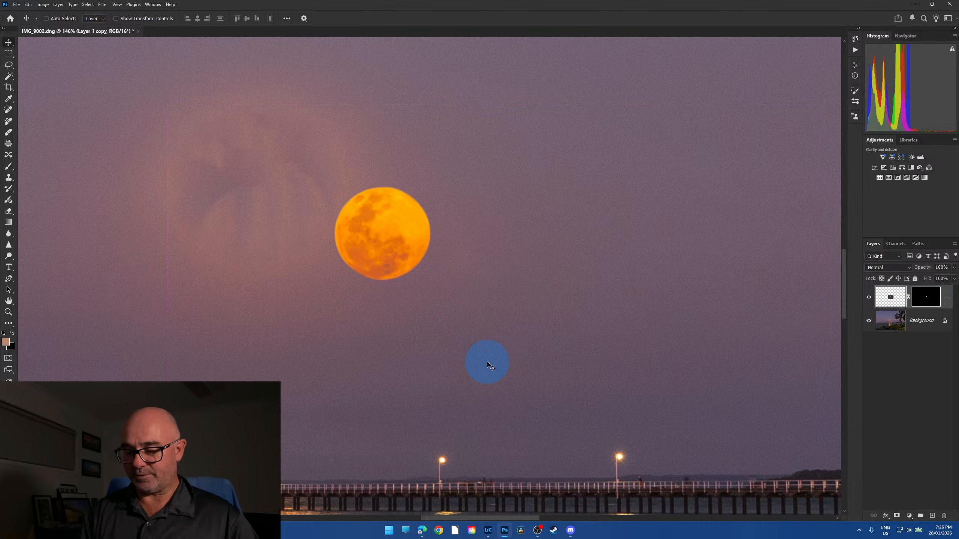
pyautogui.hotkey('ctrl', 'BackSpace')
pyautogui.hotkey('ctrl', 'z')
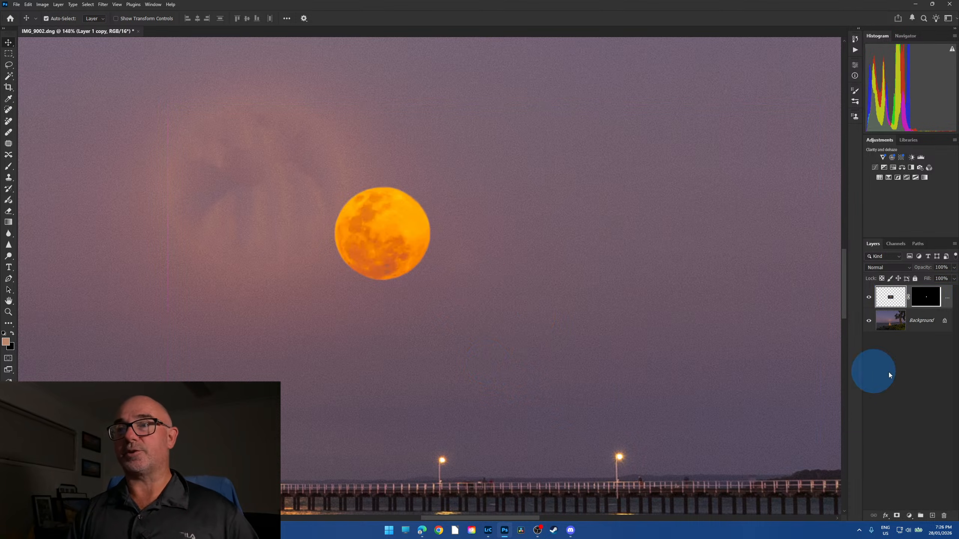
pyautogui.hotkey('ctrl', '0')
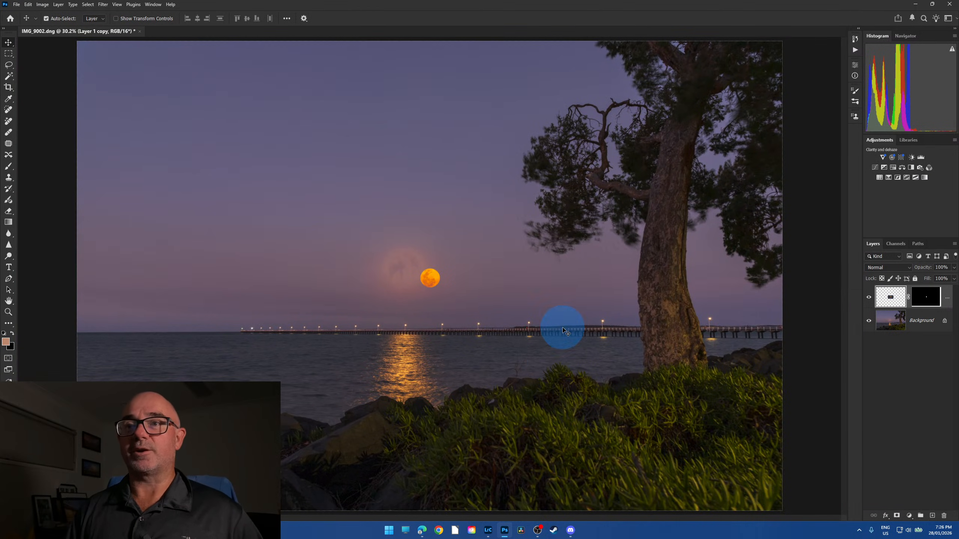
pyautogui.moveTo(428, 281); pyautogui.dragTo(530, 280)
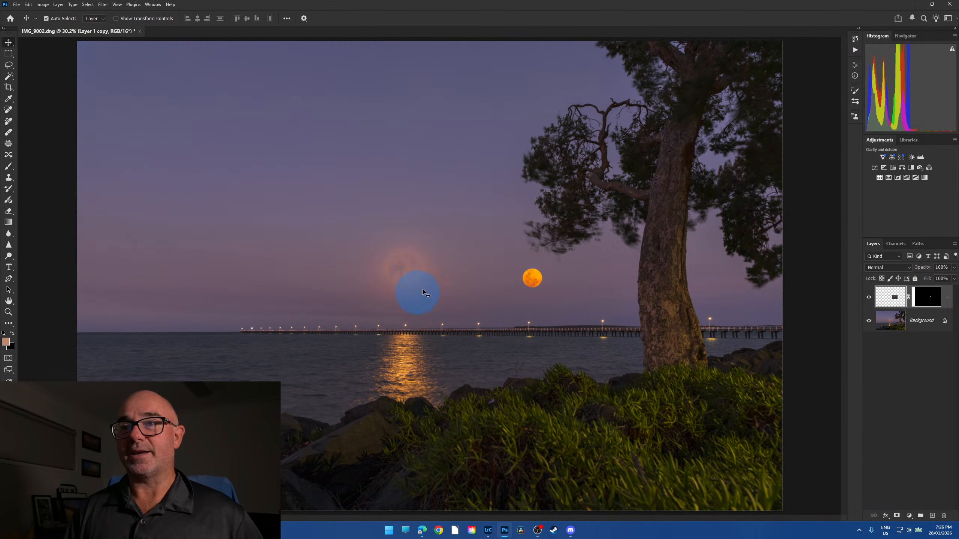
# - Sample the orange glow colour, enlarge the soft brush to 800, and target the Background layer for painting
pyautogui.scroll(5, 413, 270)
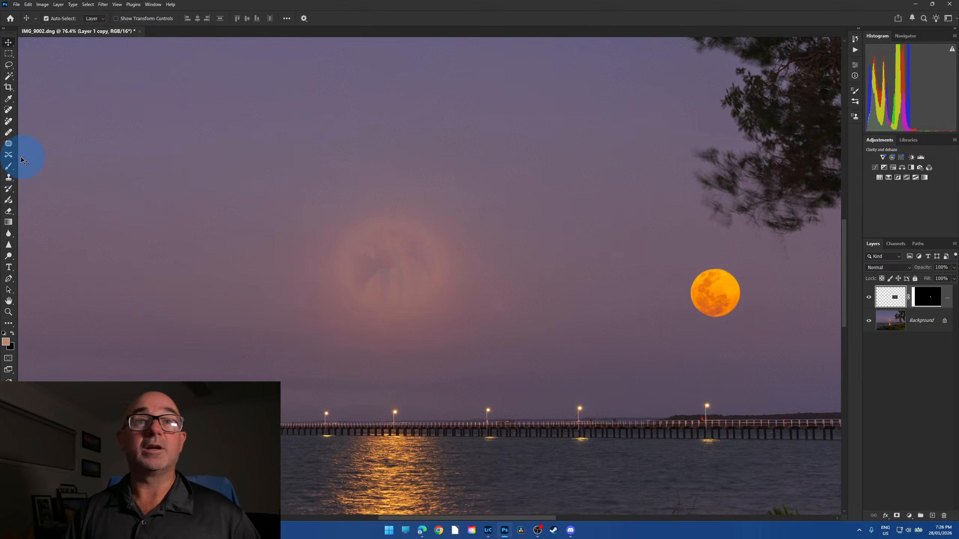
pyautogui.click(8, 100)
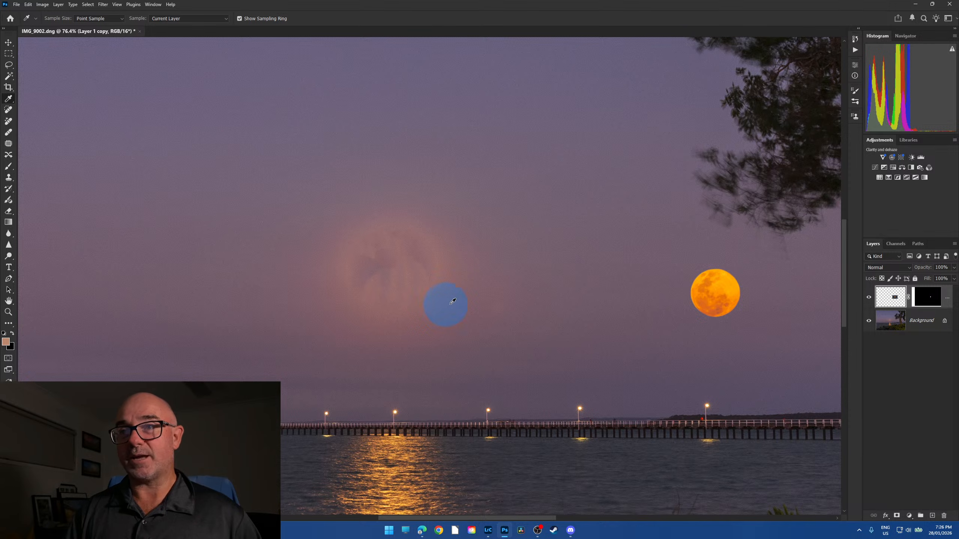
pyautogui.click(426, 275)
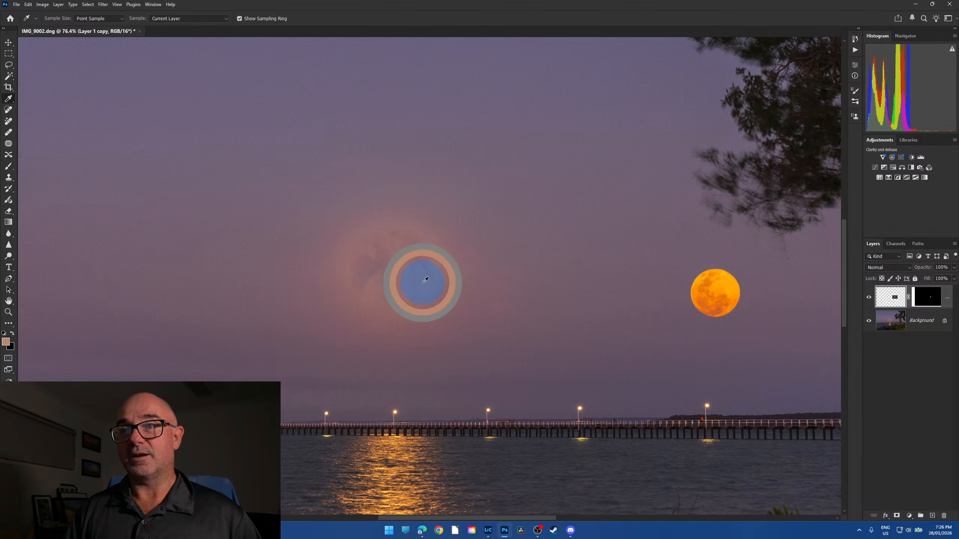
pyautogui.click(11, 168)
pyautogui.press(']')
pyautogui.press(']')
pyautogui.press(']')
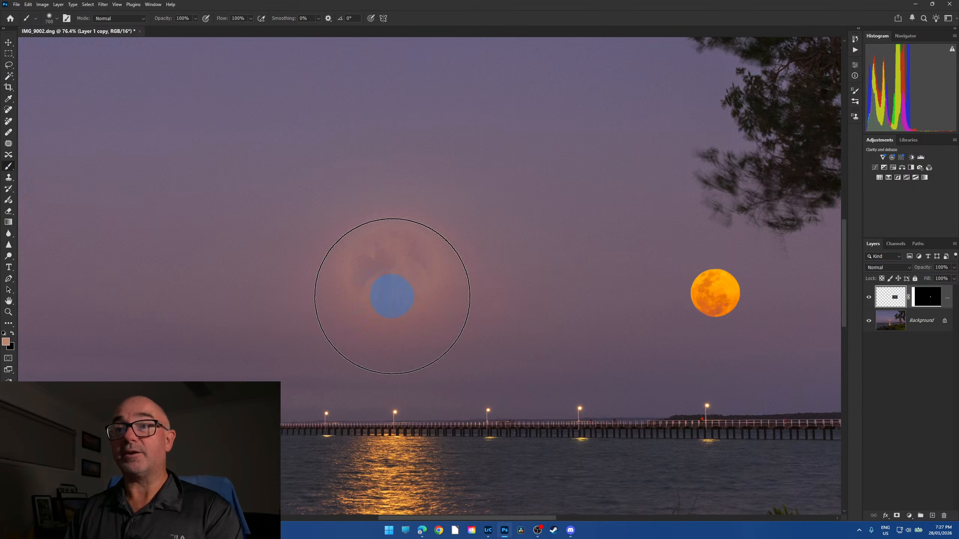
pyautogui.press(']')
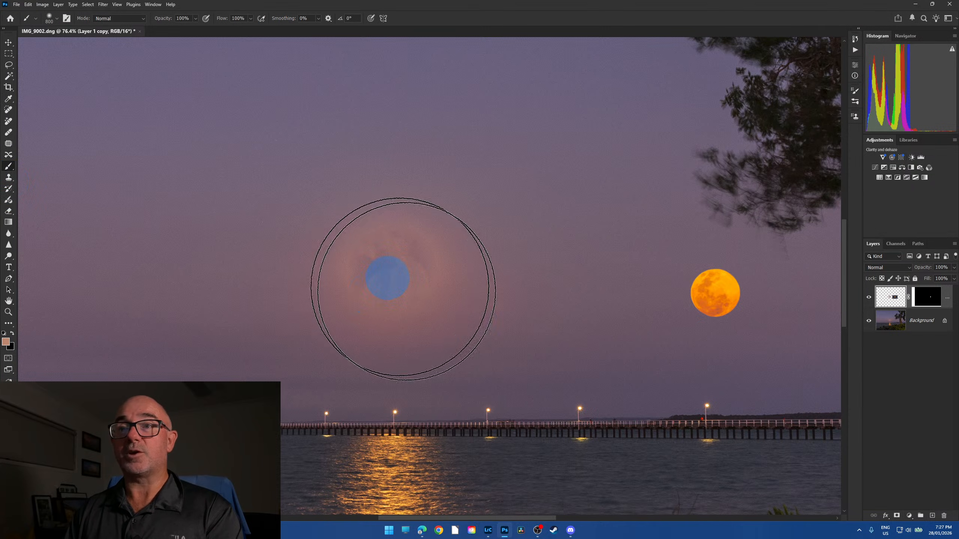
pyautogui.click(889, 320)
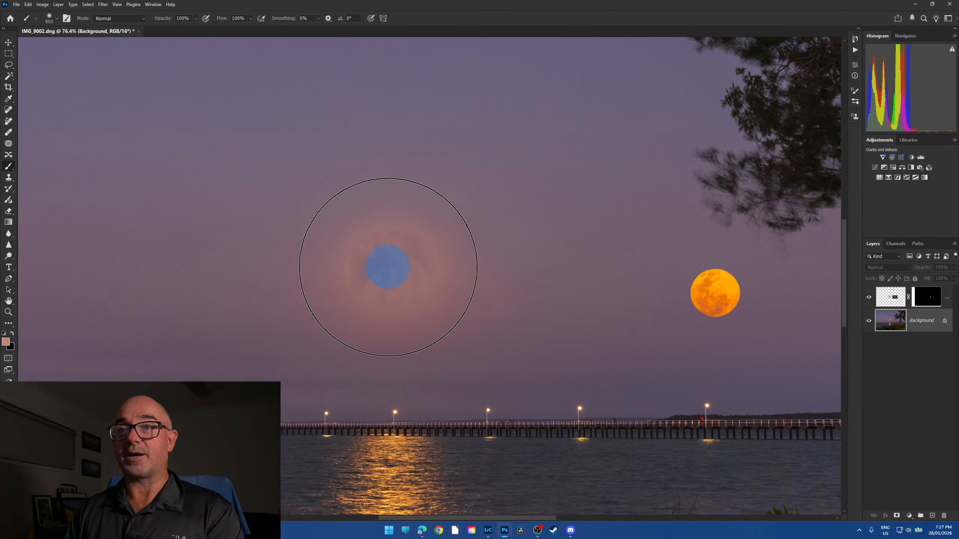
# - Undo the full-strength glow dab, lower the brush opacity to 17%, and paint over the patchy glow on the Background layer
pyautogui.click(388, 268)
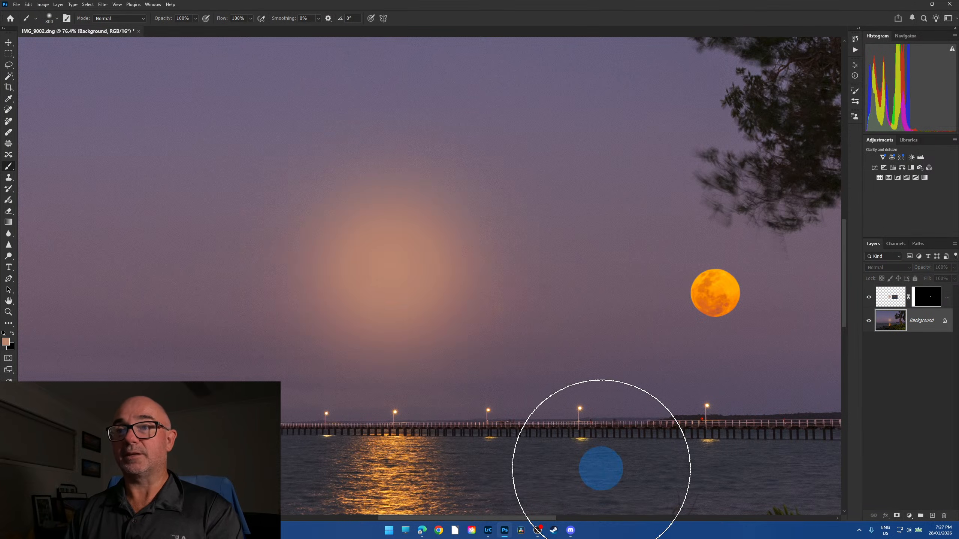
pyautogui.hotkey('ctrl', 'z')
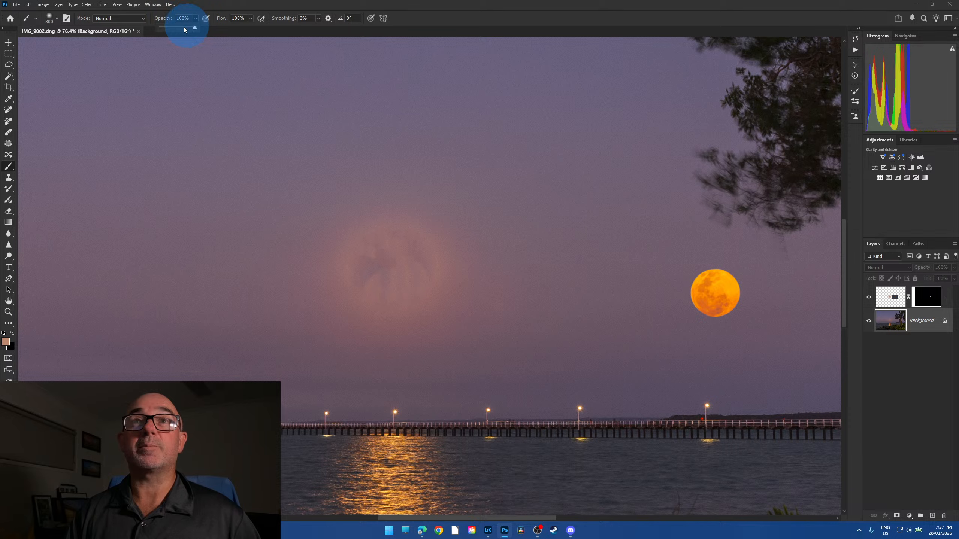
pyautogui.moveTo(184, 30); pyautogui.dragTo(164, 27)
pyautogui.click(379, 255)
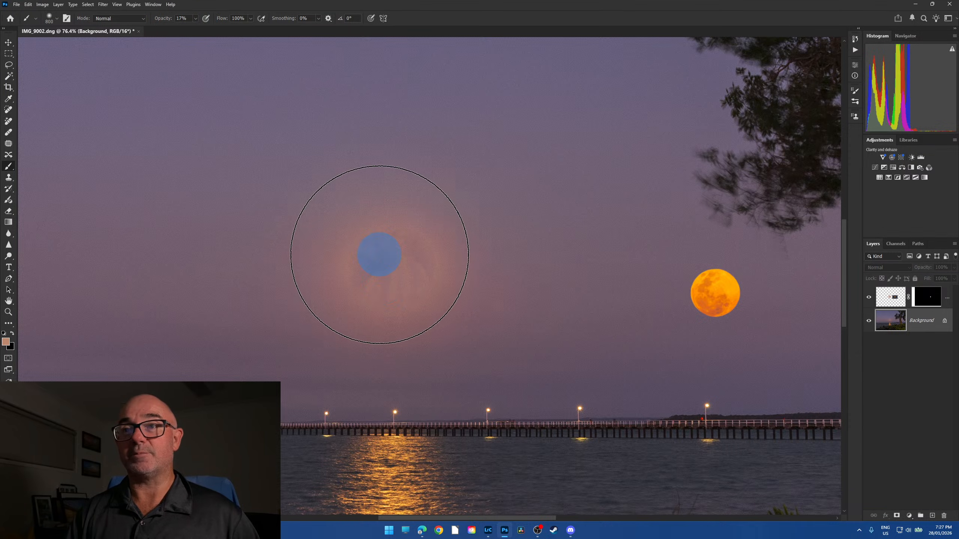
pyautogui.click(389, 260)
# - Even out the centre of the glow with smaller brush sizes between 300 and 600 at 17% opacity
pyautogui.press('[')
pyautogui.press('[')
pyautogui.press('[')
pyautogui.press('[')
pyautogui.press('[')
pyautogui.press('[')
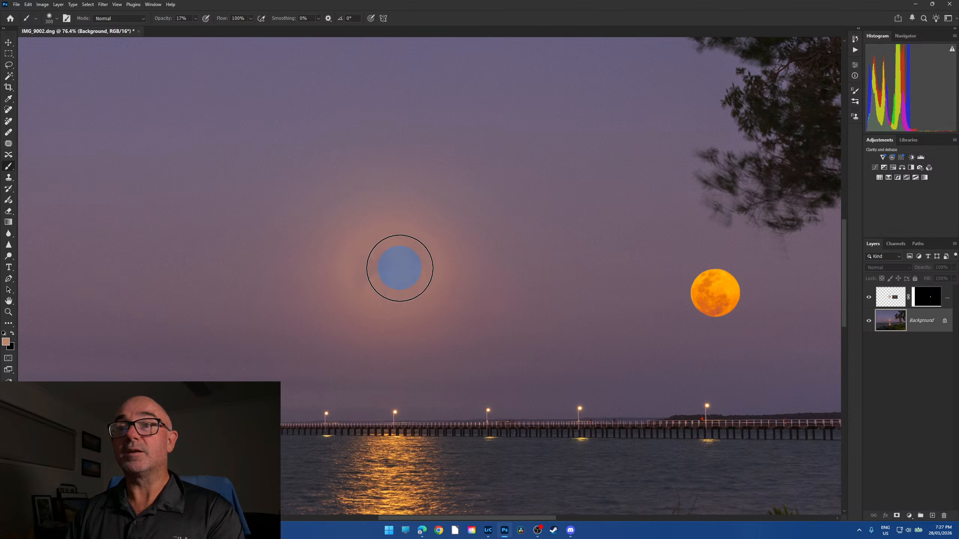
pyautogui.press(']')
pyautogui.press(']')
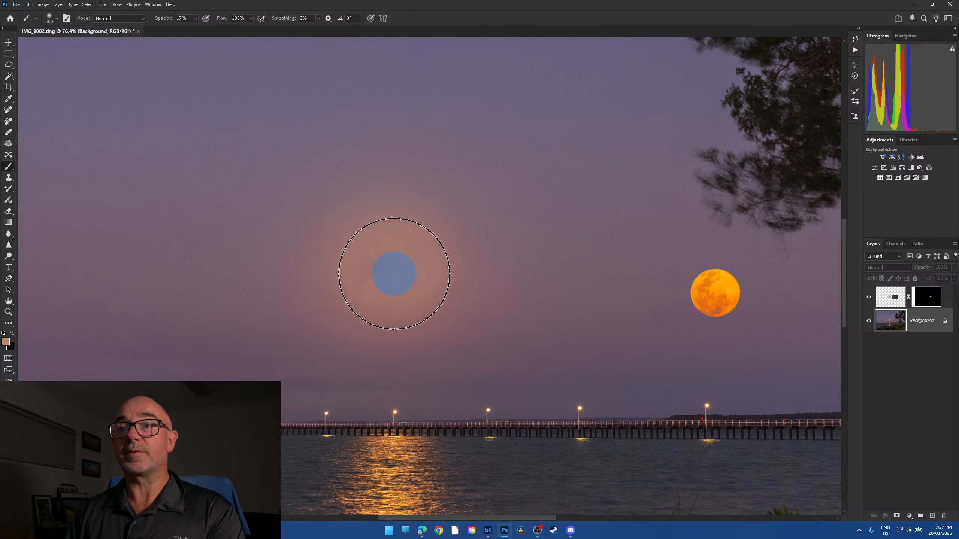
pyautogui.press(']')
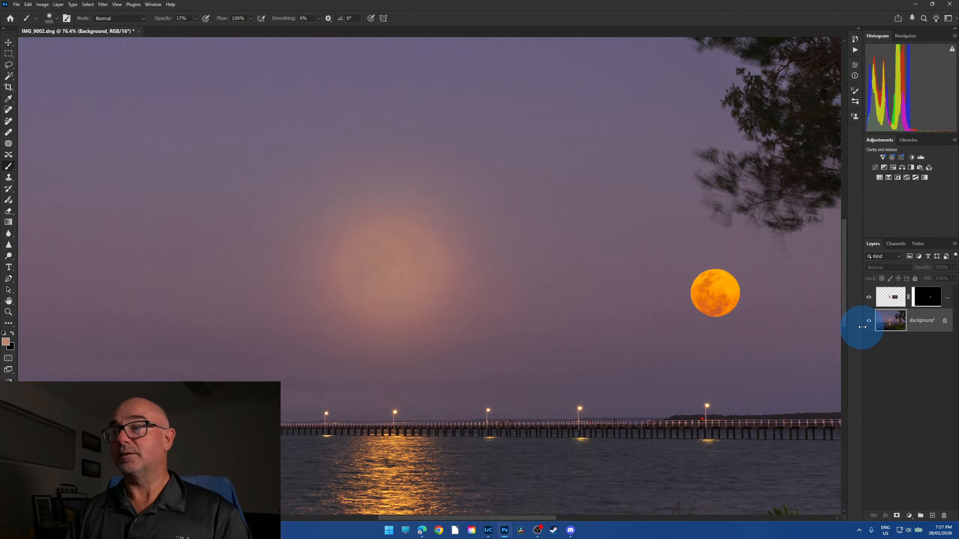
# - Reposition the masked moon layer with Free Transform so the moon sits in the centre of the painted glow
pyautogui.click(891, 297)
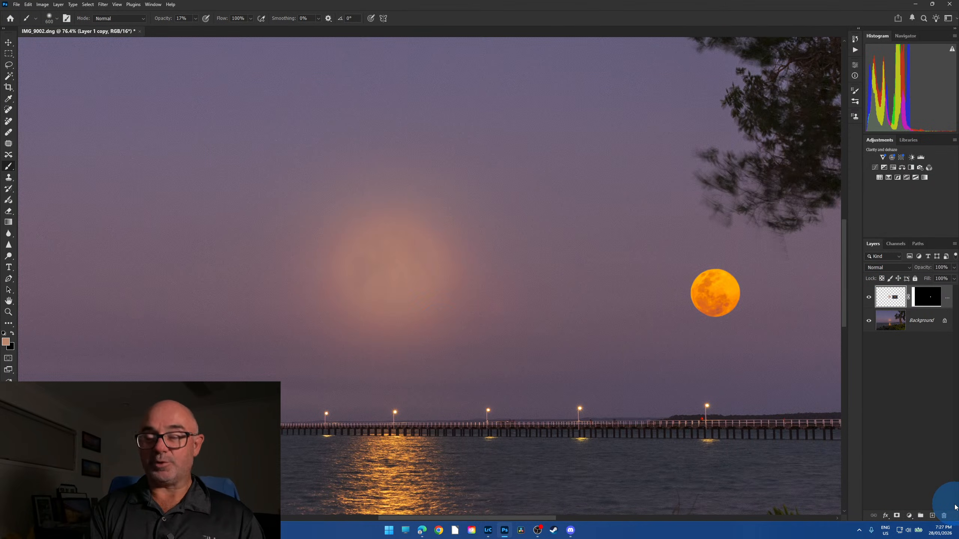
pyautogui.hotkey('ctrl', 't')
pyautogui.moveTo(655, 297); pyautogui.dragTo(404, 278)
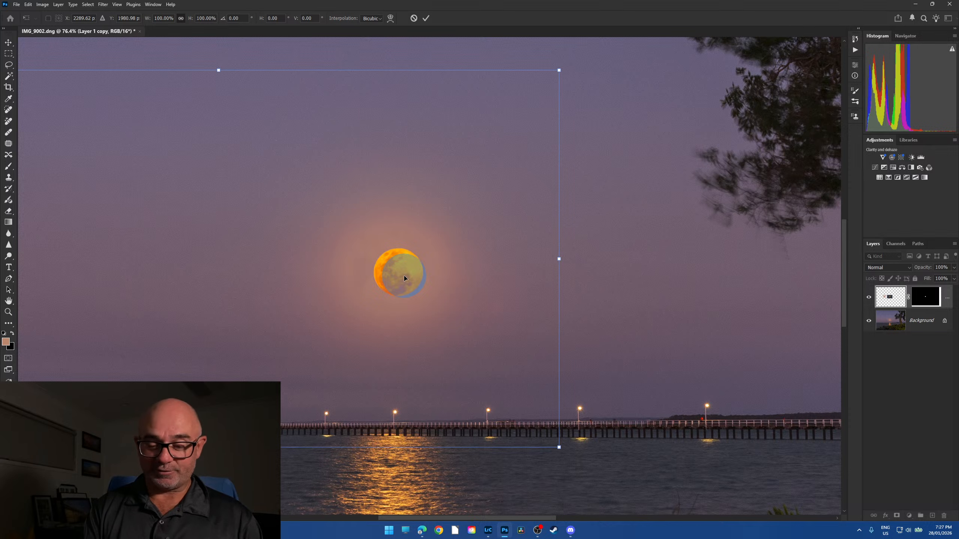
pyautogui.click(426, 21)
pyautogui.press('b')
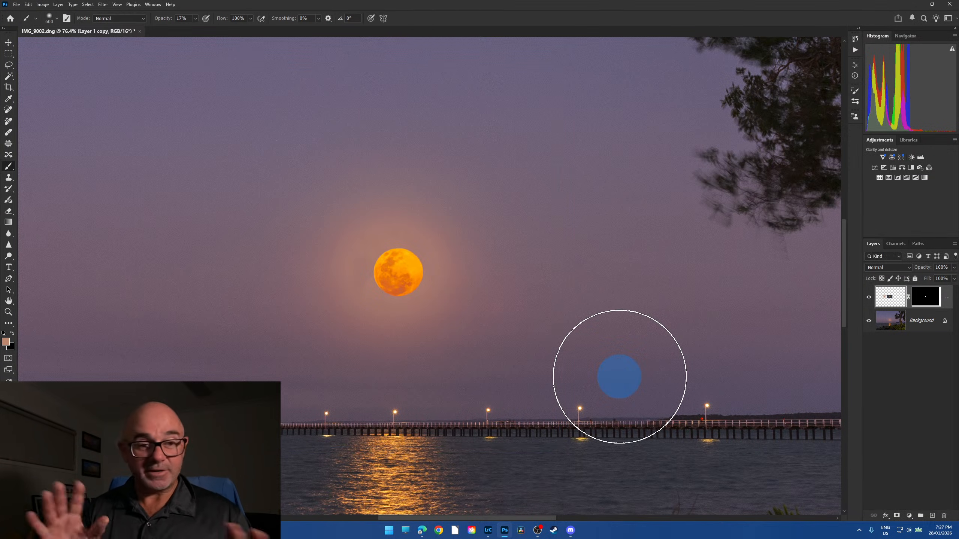
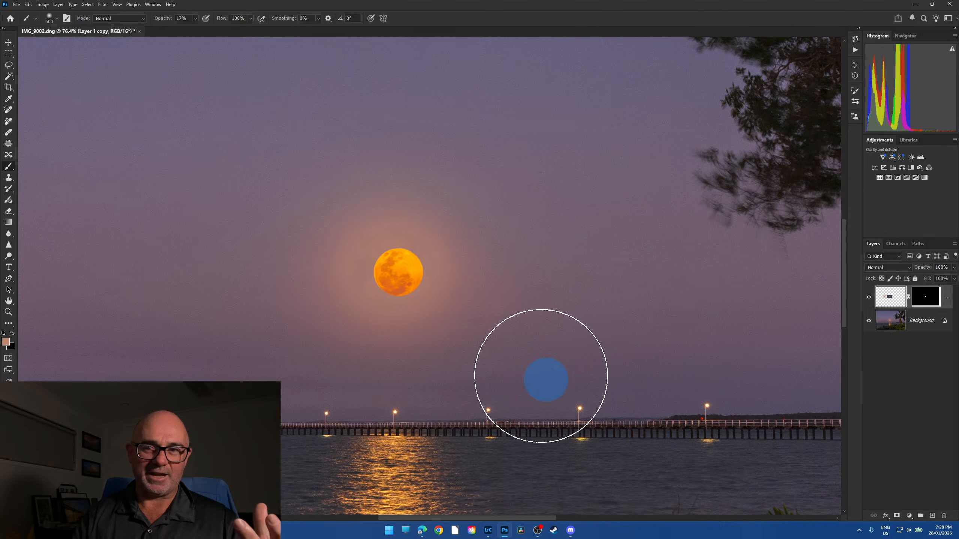
pyautogui.hotkey('ctrl', '0')
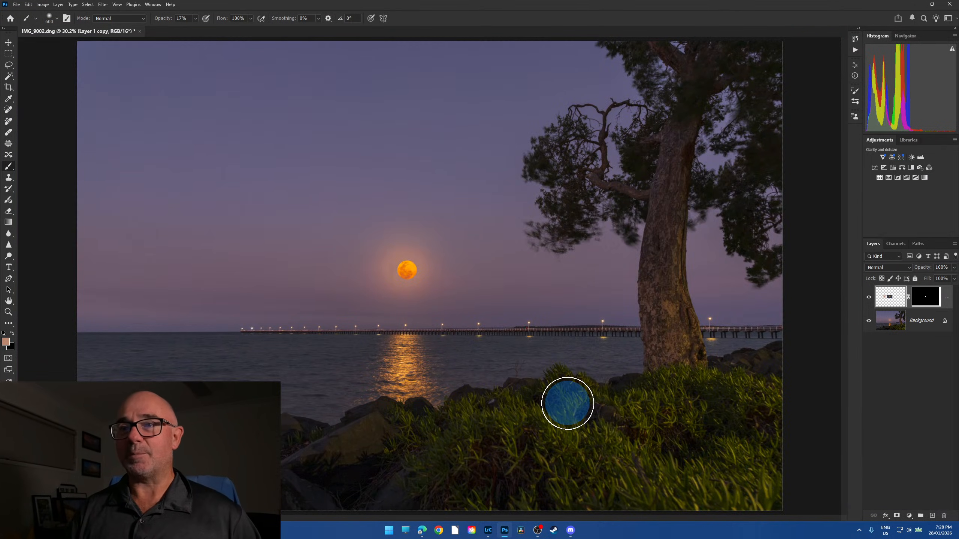
pyautogui.hotkey('ctrl', 't')
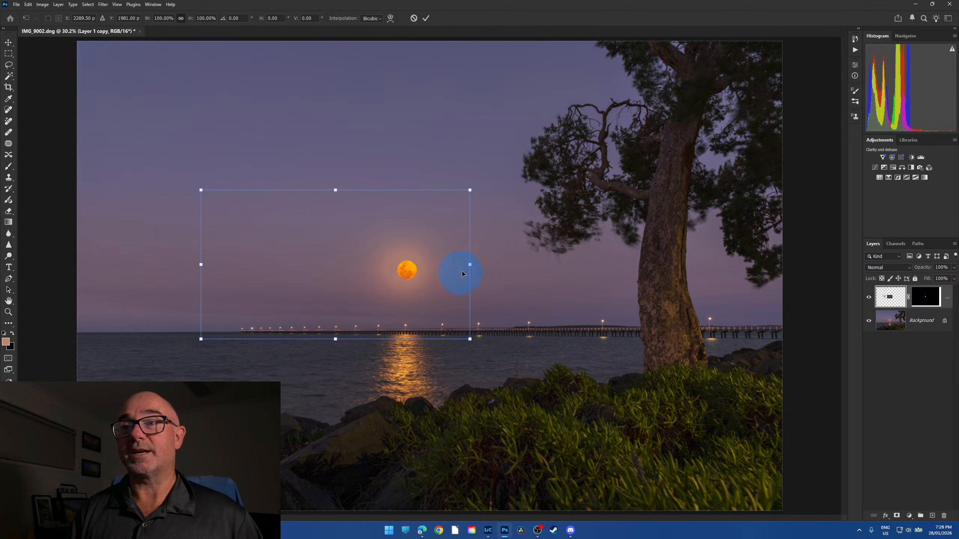
pyautogui.click(427, 18)
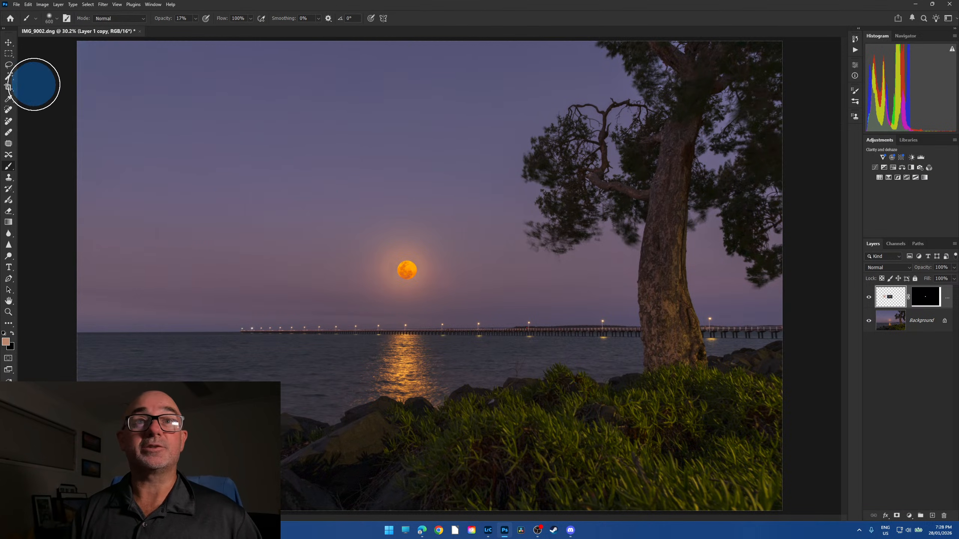
# - Enlarge the masked moon layer to about 159% with Free Transform and move the moon back onto the painted glow
pyautogui.click(9, 87)
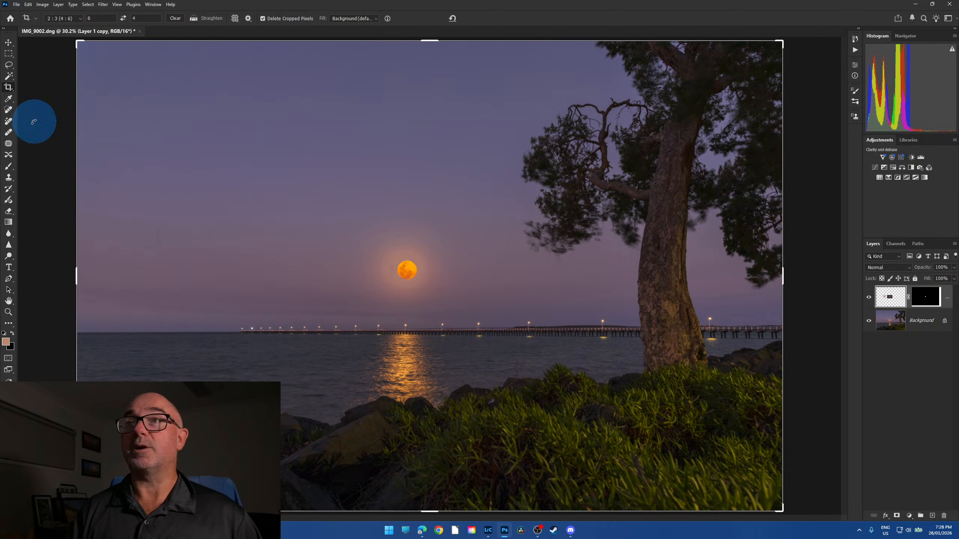
pyautogui.click(8, 66)
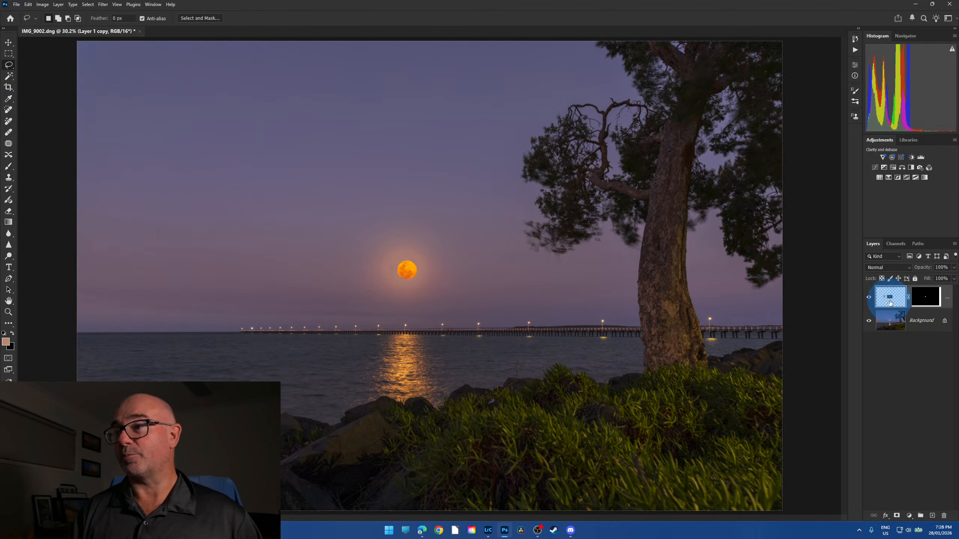
pyautogui.hotkey('ctrl', 't')
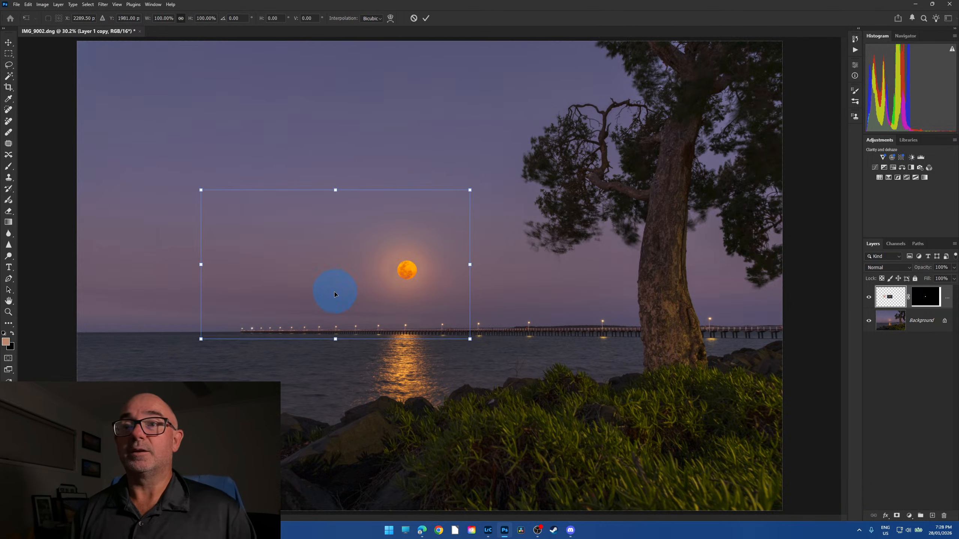
pyautogui.moveTo(335, 189); pyautogui.dragTo(332, 101)
pyautogui.moveTo(453, 233); pyautogui.dragTo(415, 278)
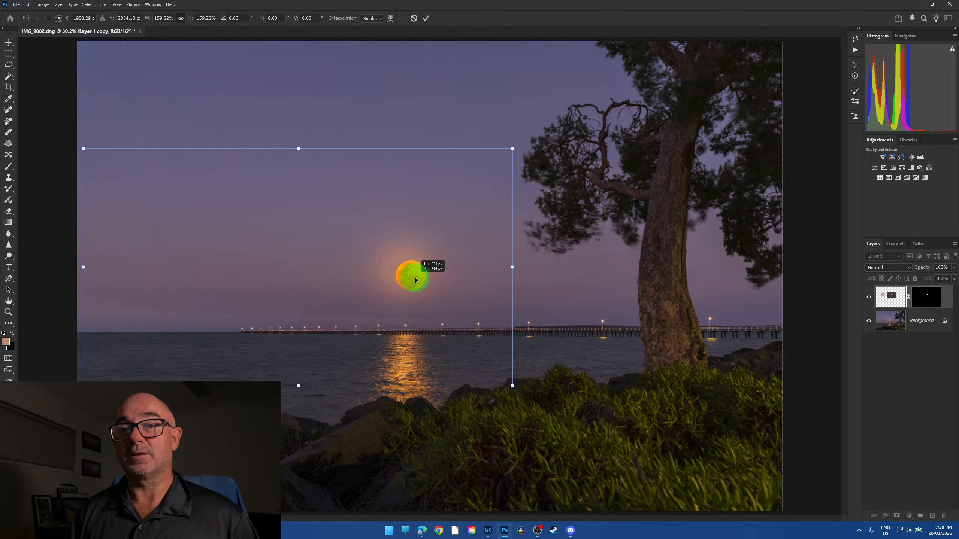
pyautogui.click(427, 19)
# - Delete the surplus image areas on both sides of the moon from its layer, using rectangular selections, and deselect
pyautogui.click(8, 53)
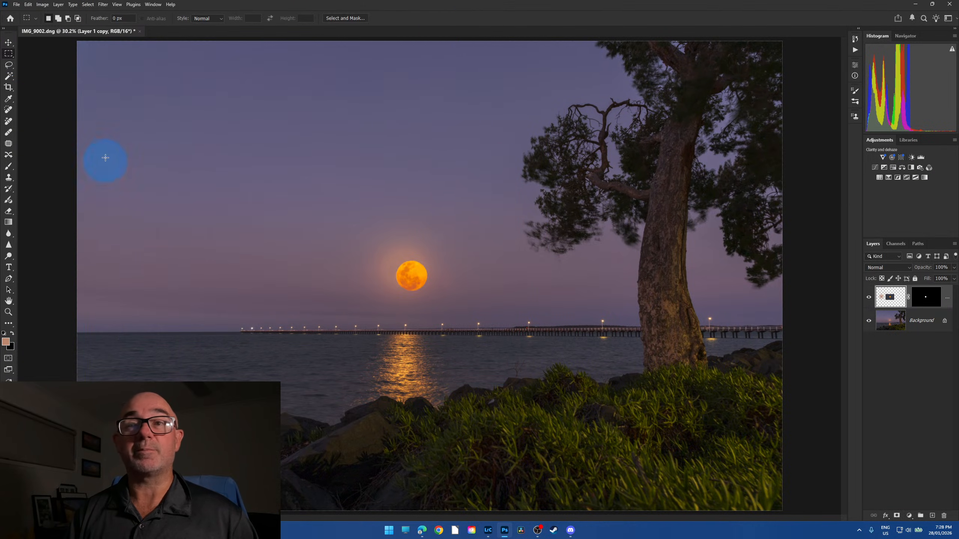
pyautogui.moveTo(232, 349); pyautogui.dragTo(375, 391)
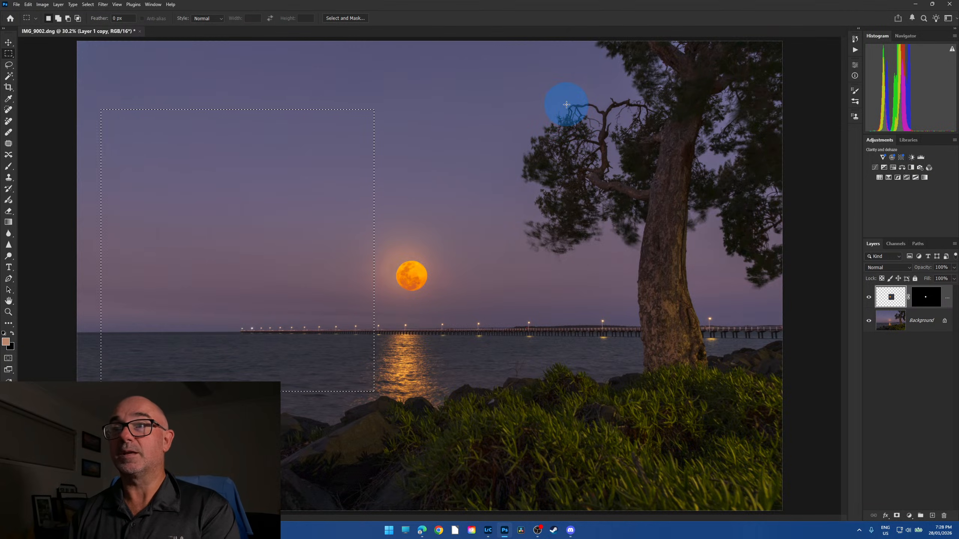
pyautogui.moveTo(567, 104); pyautogui.dragTo(425, 400)
pyautogui.moveTo(441, 422); pyautogui.dragTo(438, 431)
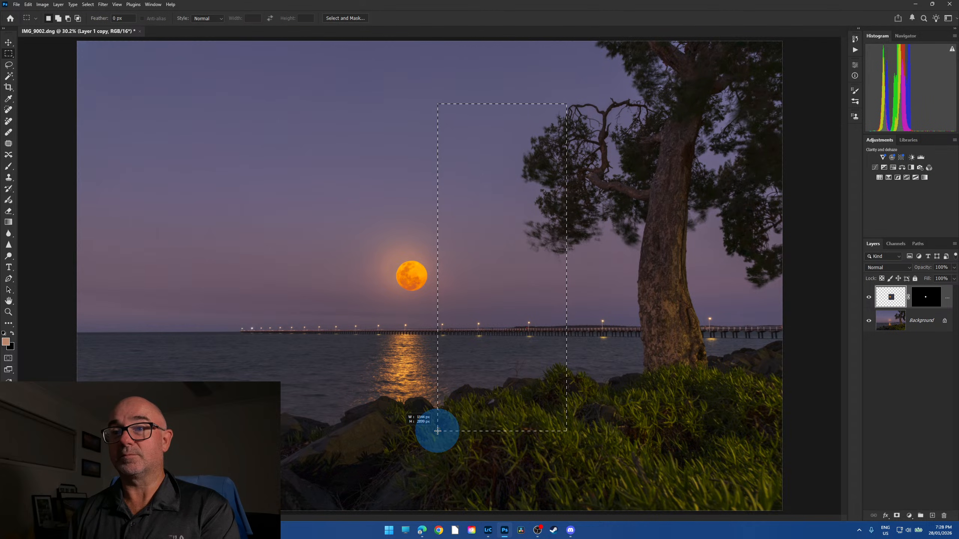
pyautogui.press('Delete')
pyautogui.click(421, 141)
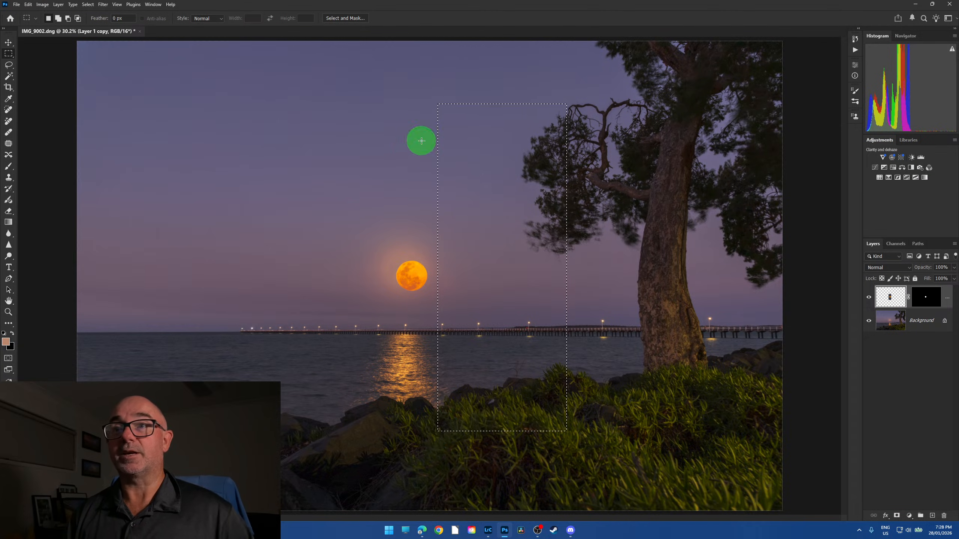
# - Try enlarging the moon layer with Free Transform to about 245%, keeping the moon over the glow
pyautogui.click(8, 42)
pyautogui.hotkey('ctrl', 't')
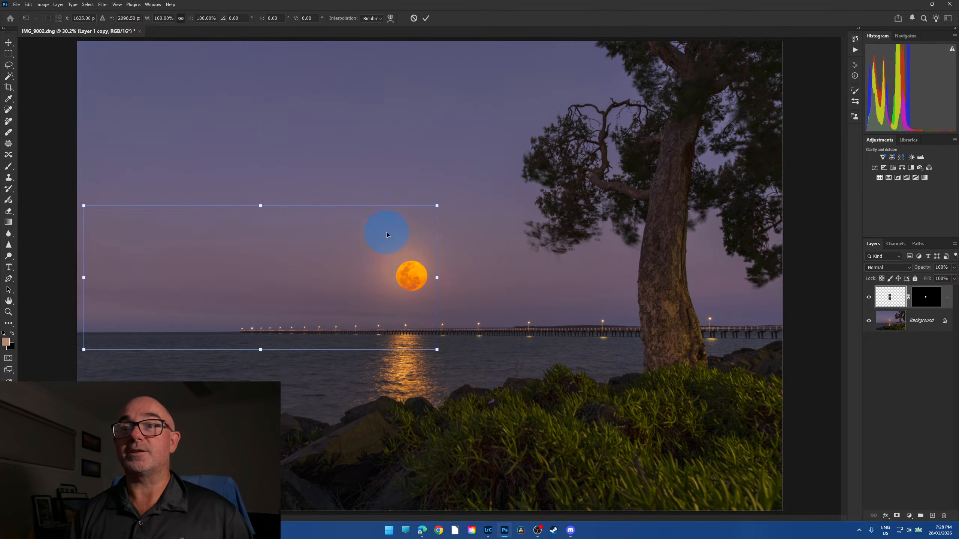
pyautogui.click(256, 281)
pyautogui.click(892, 299)
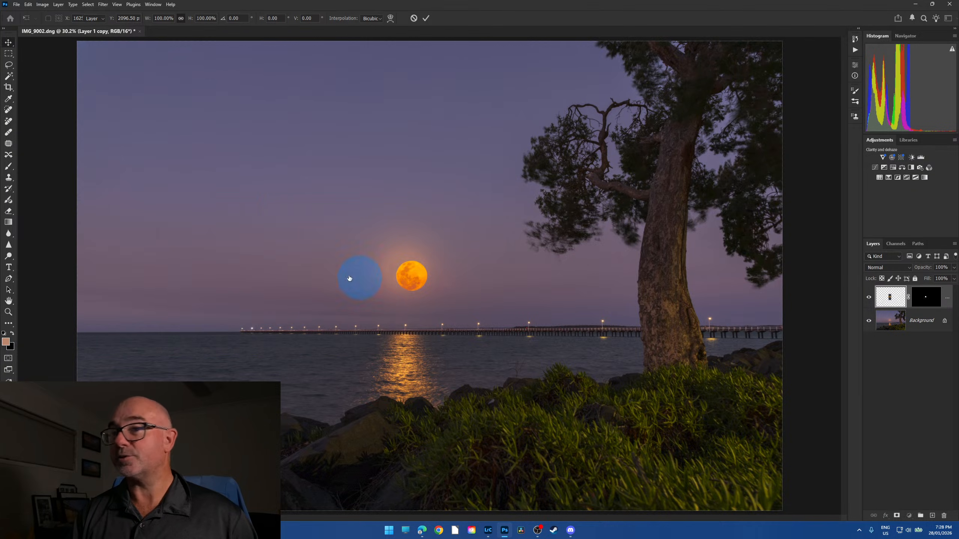
pyautogui.moveTo(410, 281)
pyautogui.mouseDown()
pyautogui.moveTo(402, 263)
pyautogui.moveTo(510, 276)
pyautogui.moveTo(562, 266)
pyautogui.moveTo(413, 267)
pyautogui.mouseUp()
pyautogui.hotkey('ctrl', 't')
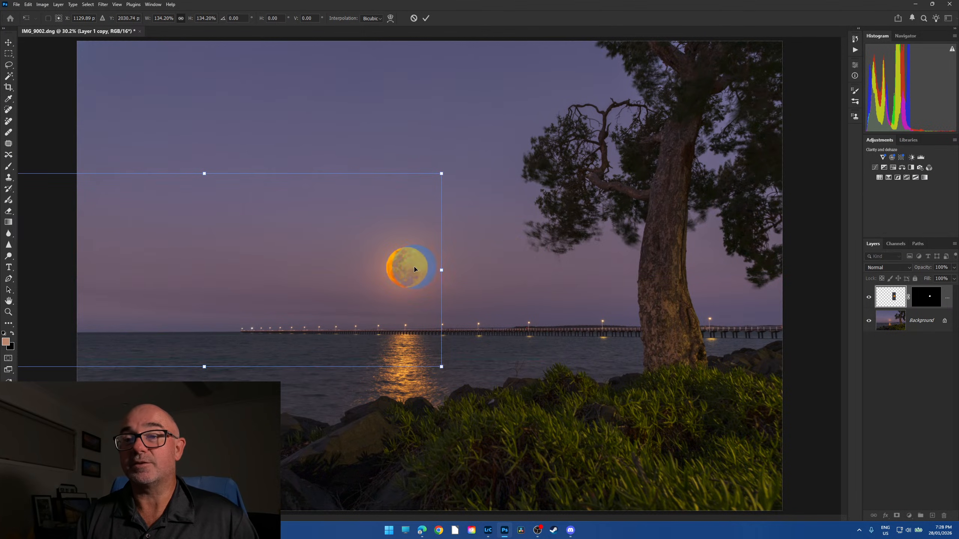
pyautogui.moveTo(442, 174); pyautogui.dragTo(652, 83)
pyautogui.moveTo(657, 228); pyautogui.dragTo(423, 266)
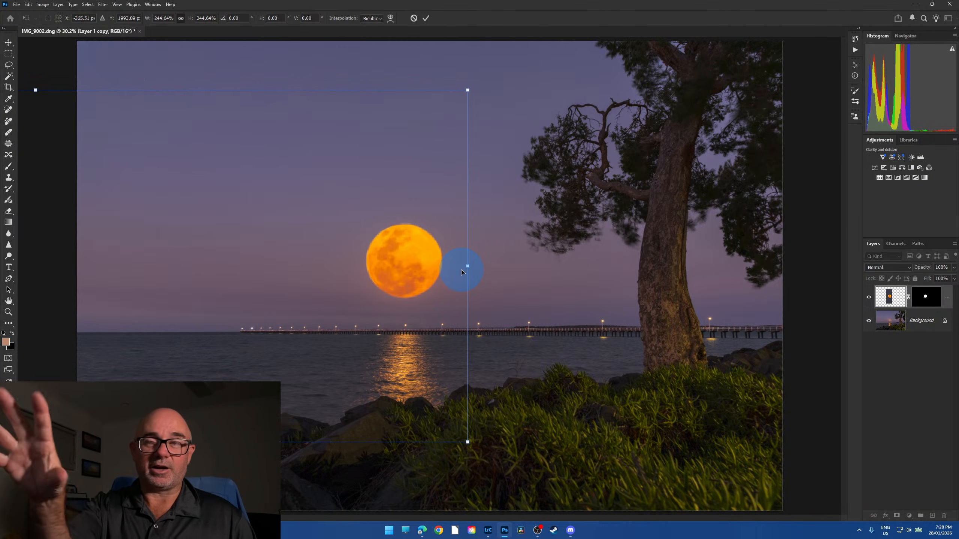
pyautogui.click(426, 18)
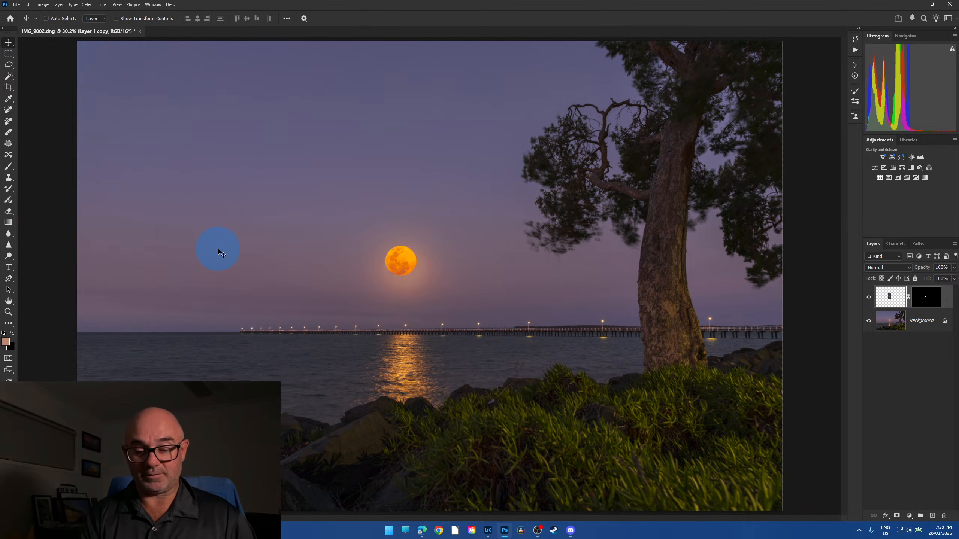
# - Enlarge the moon with Free Transform and place it in the upper-left sky, away from the glow
pyautogui.hotkey('ctrl', 't')
pyautogui.moveTo(426, 191); pyautogui.dragTo(740, 62)
pyautogui.moveTo(392, 186); pyautogui.dragTo(213, 122)
pyautogui.click(425, 19)
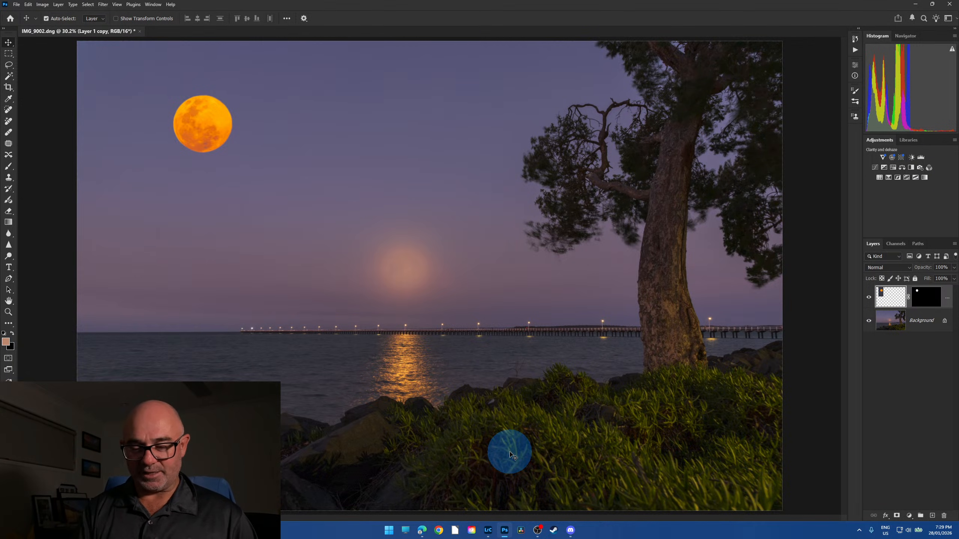
# - Scale the moon up by about 120%, centre it over the glow above the horizon, and compare with its layer hidden
pyautogui.hotkey('ctrl', 't')
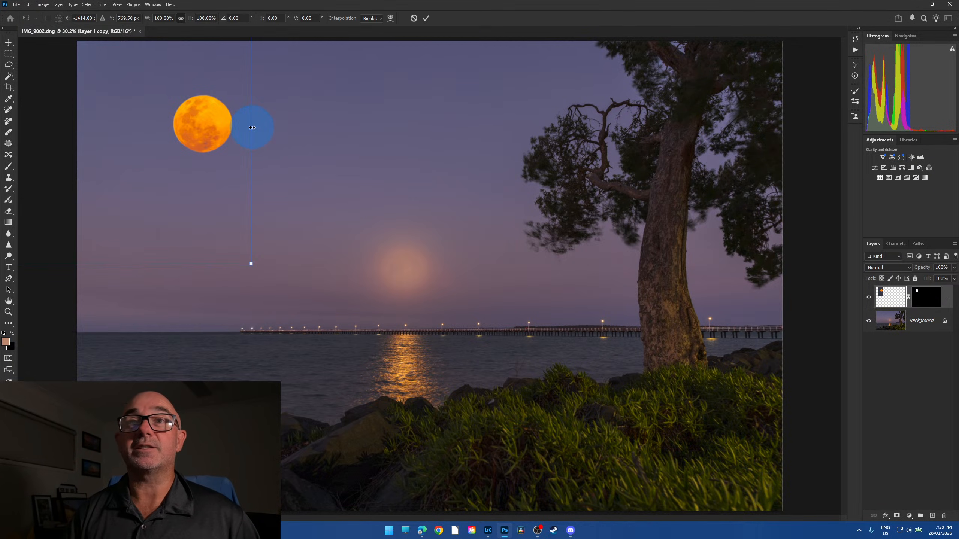
pyautogui.moveTo(252, 127); pyautogui.dragTo(387, 129)
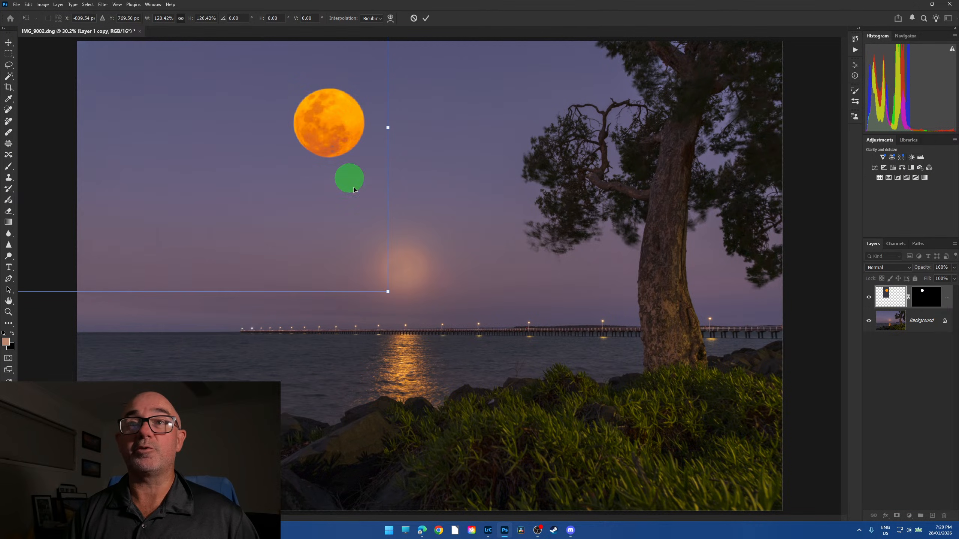
pyautogui.moveTo(353, 189); pyautogui.dragTo(407, 267)
pyautogui.click(426, 18)
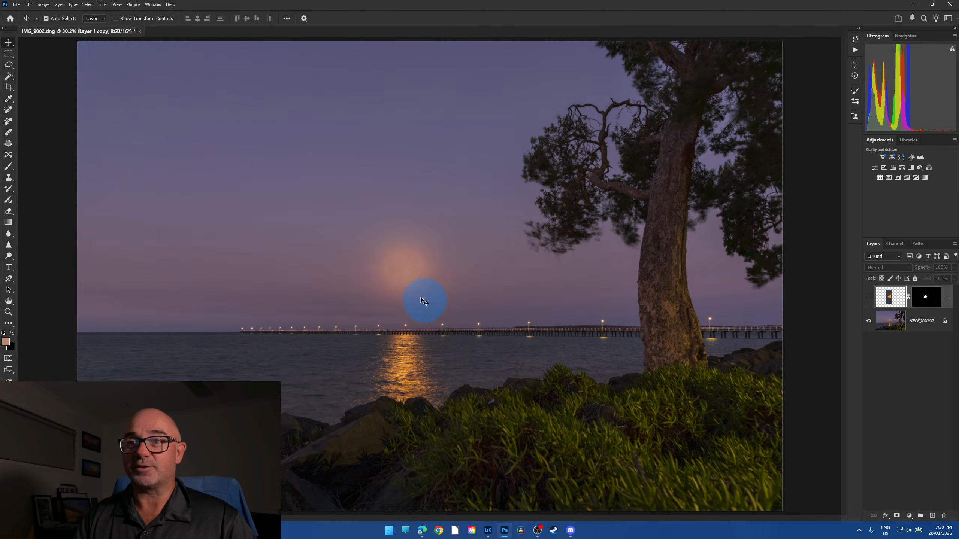
pyautogui.click(869, 297)
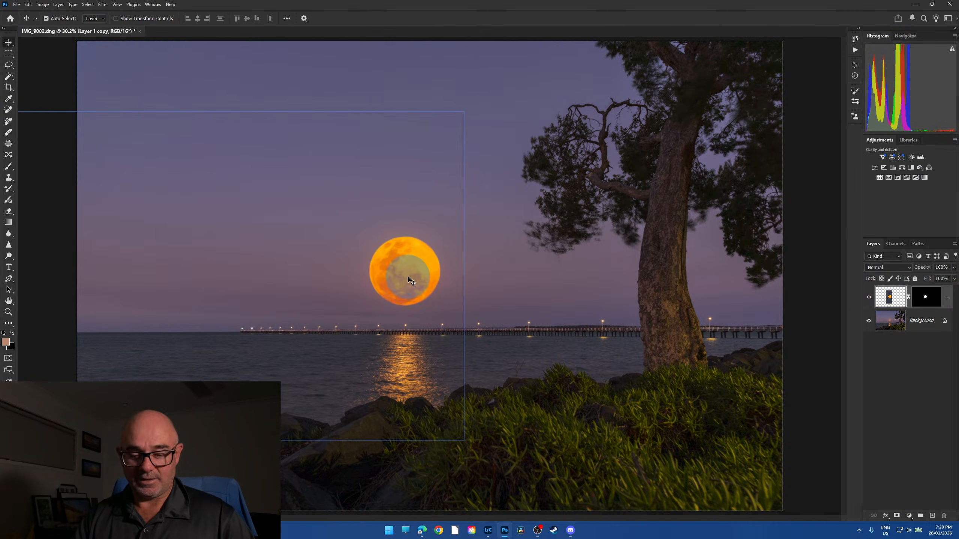
# - Preview the Lighten blend mode on the moon layer, leaving the layer set to Normal
pyautogui.scroll(3, 422, 280)
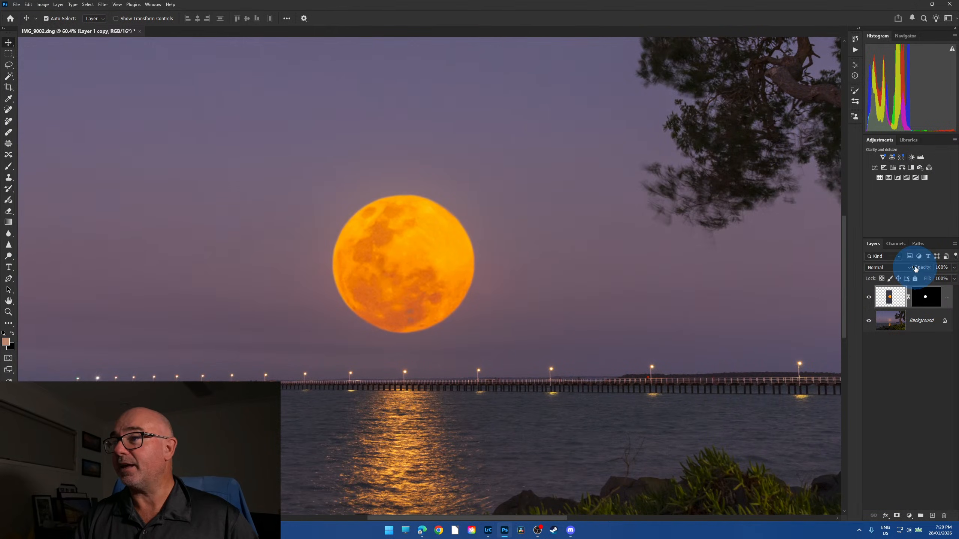
pyautogui.click(908, 269)
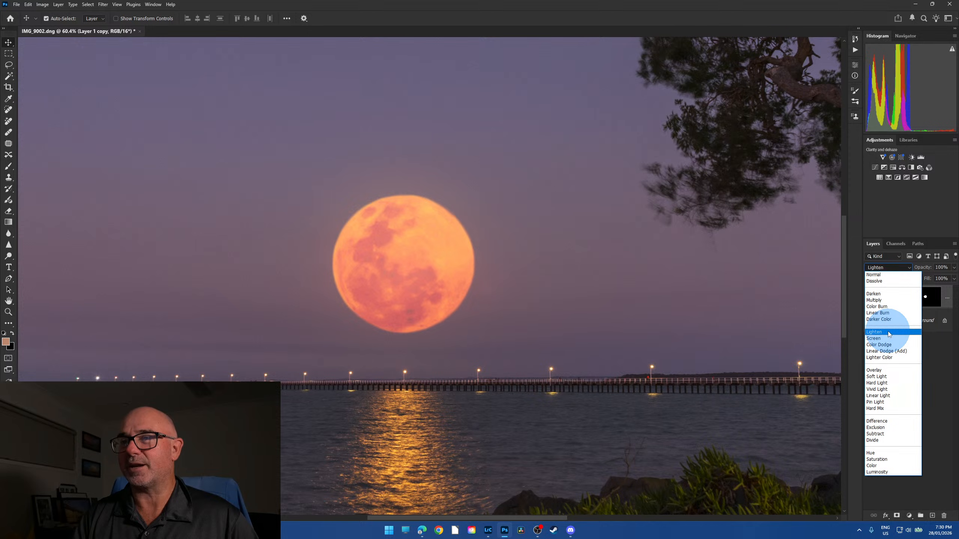
pyautogui.click(935, 300)
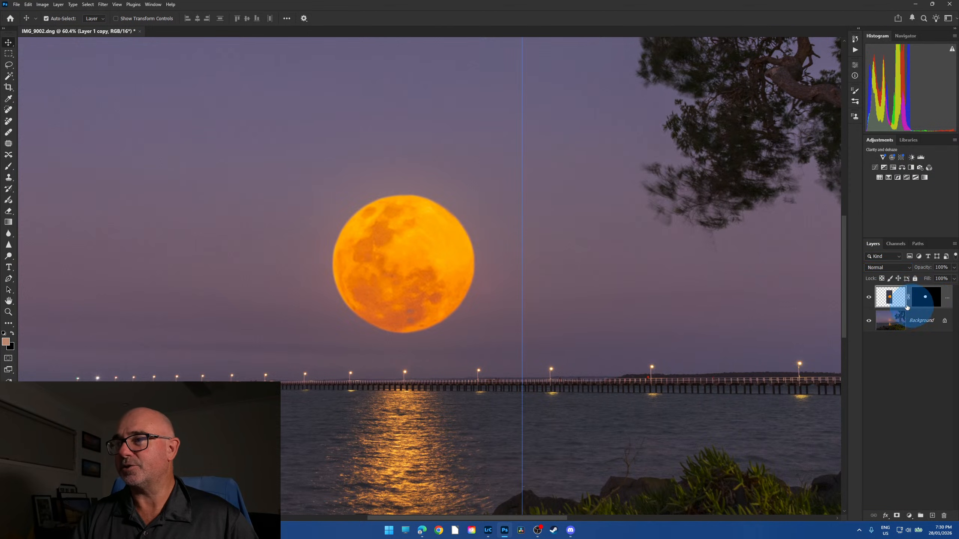
# - Duplicate the masked moon layer and set the upper copy's blend mode to Lighten
pyautogui.click(886, 298)
pyautogui.hotkey('ctrl', 'j')
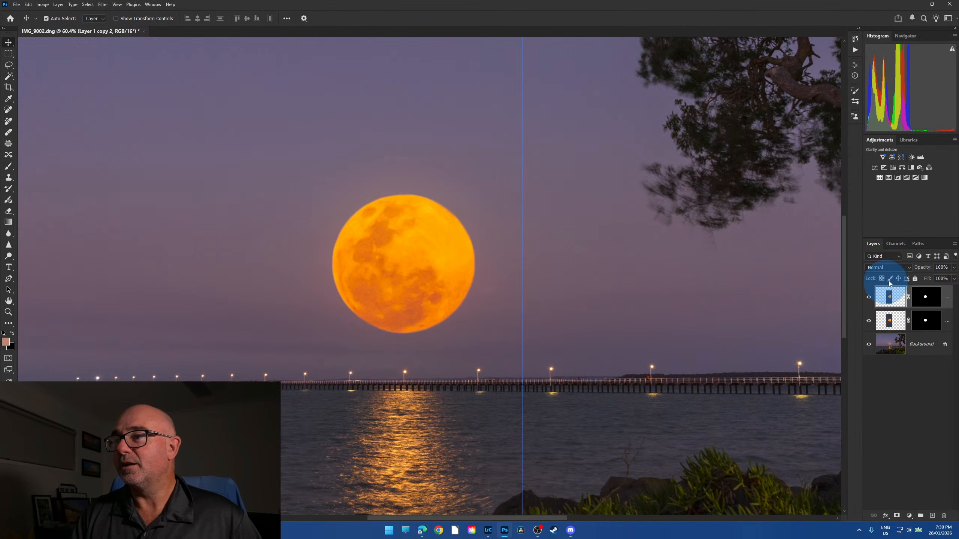
pyautogui.click(908, 271)
pyautogui.click(876, 322)
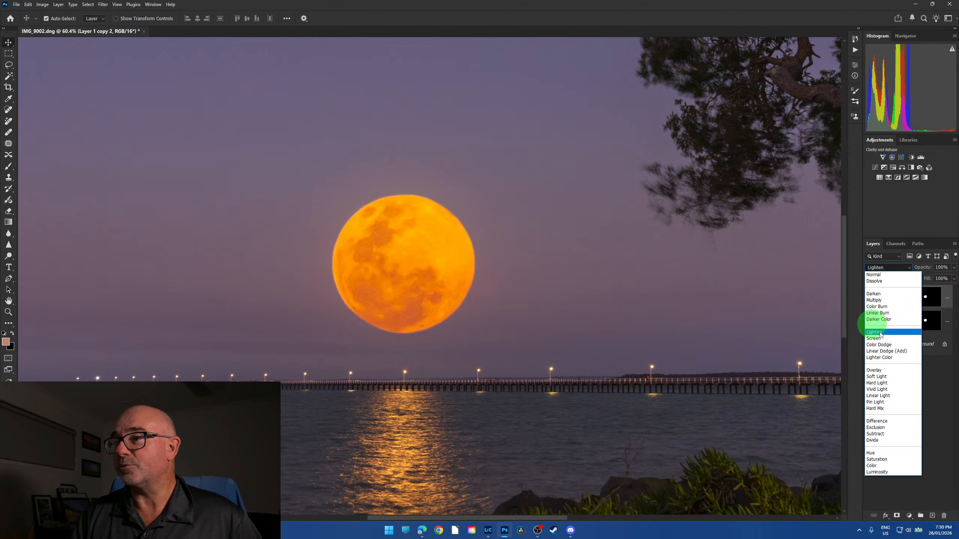
# - Compare the moon's look with the lower Normal layer shown and hidden, and examine the glow with both moon layers hidden
pyautogui.click(869, 321)
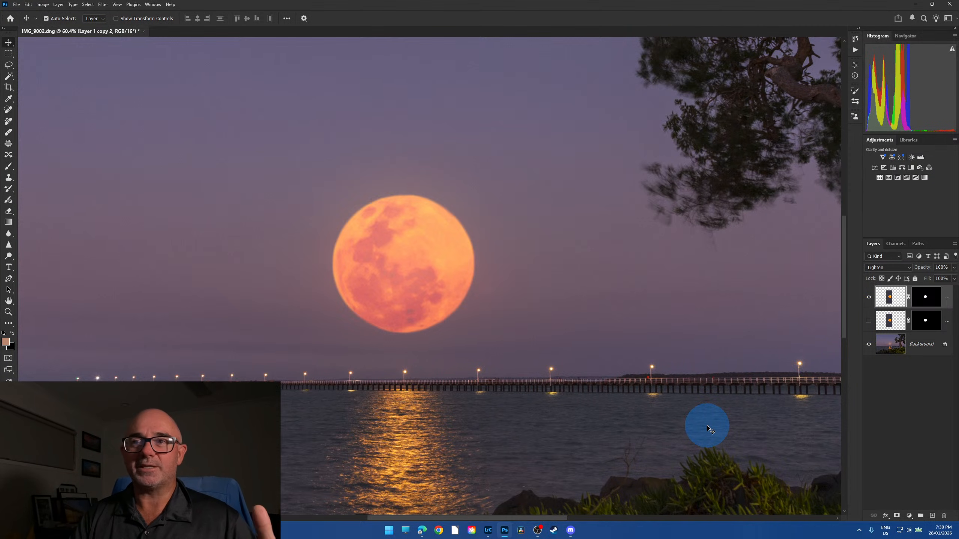
pyautogui.click(869, 321)
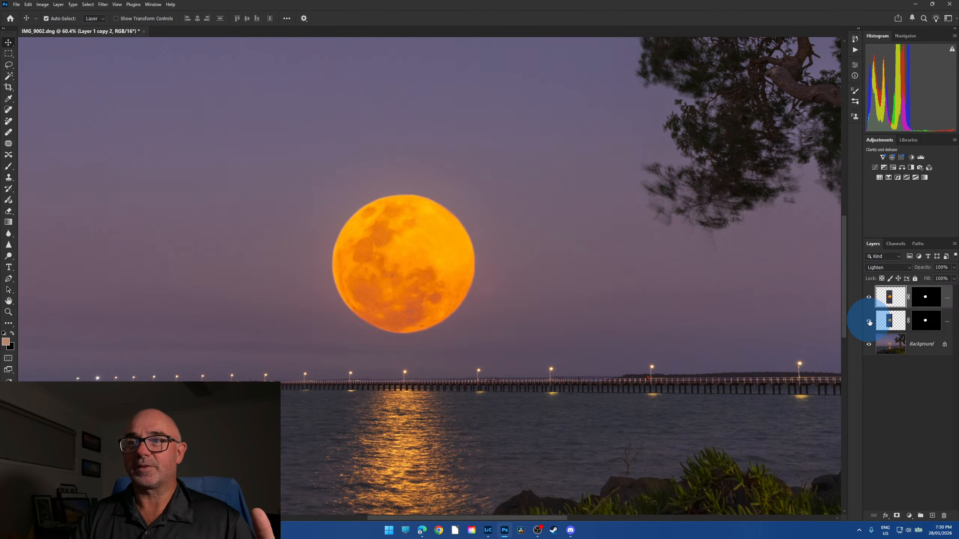
pyautogui.click(869, 321)
pyautogui.click(870, 323)
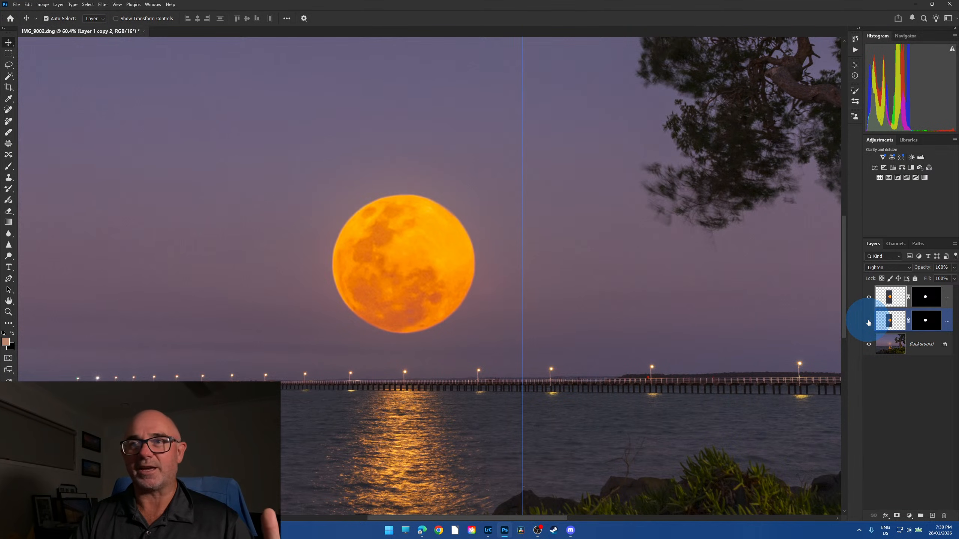
pyautogui.click(869, 323)
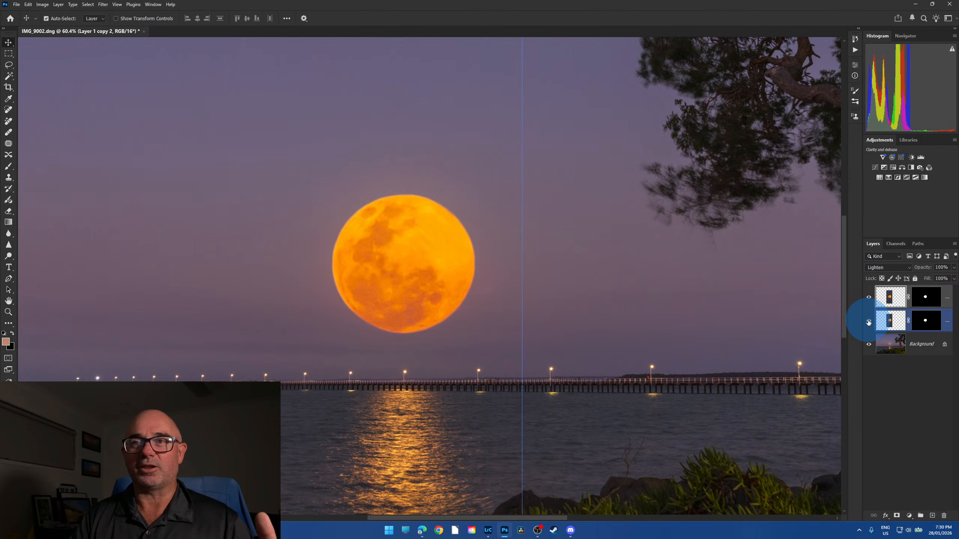
pyautogui.click(869, 322)
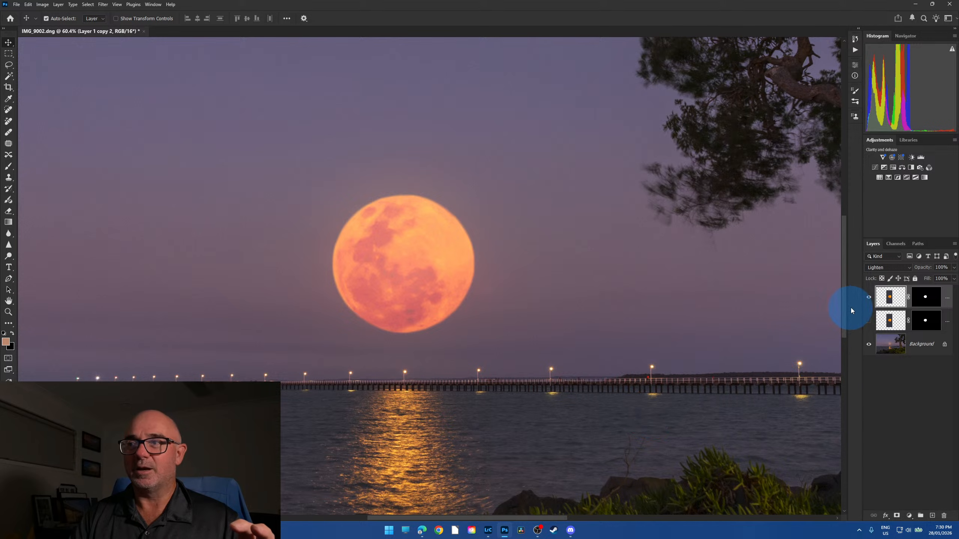
pyautogui.click(869, 298)
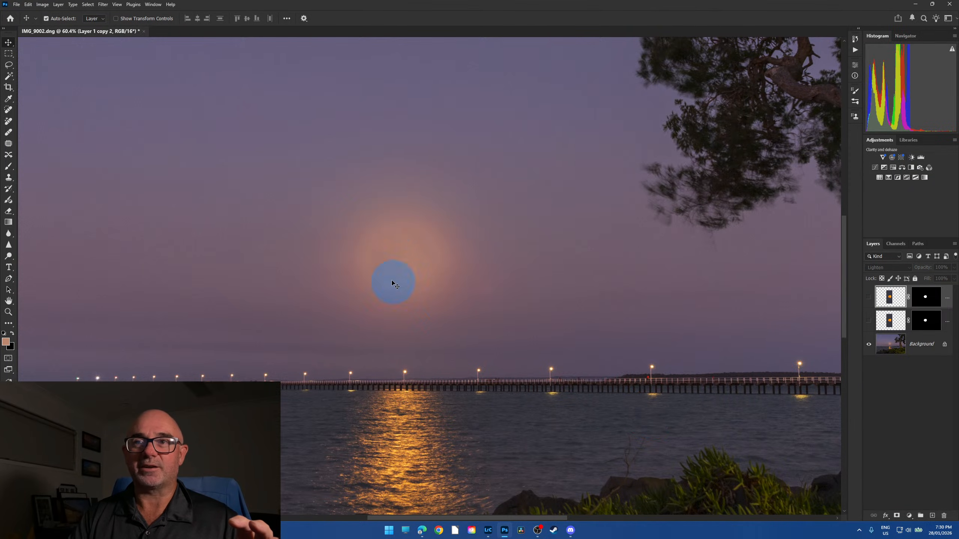
pyautogui.click(869, 297)
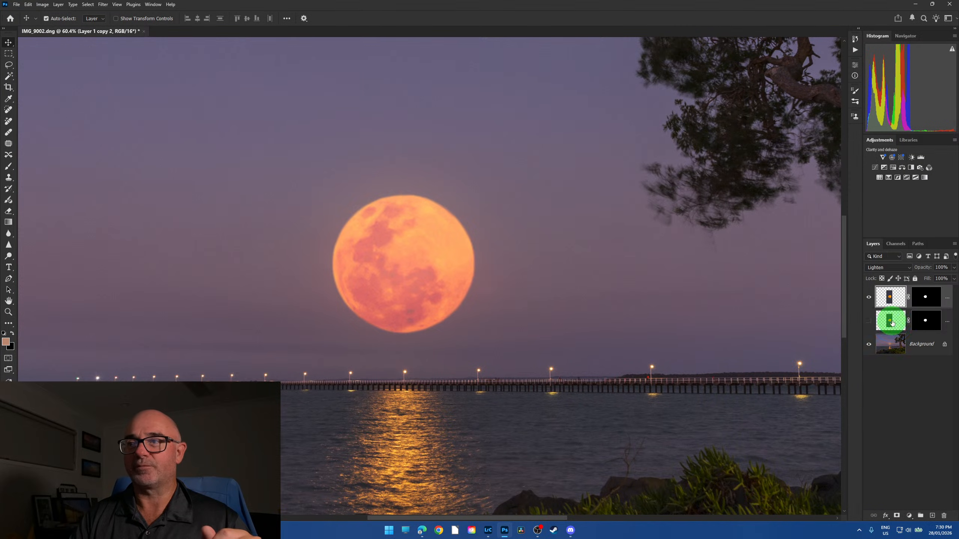
# - Show the lower Normal moon layer, reduce its opacity to about 48%, and check the blend across the whole image
pyautogui.click(874, 323)
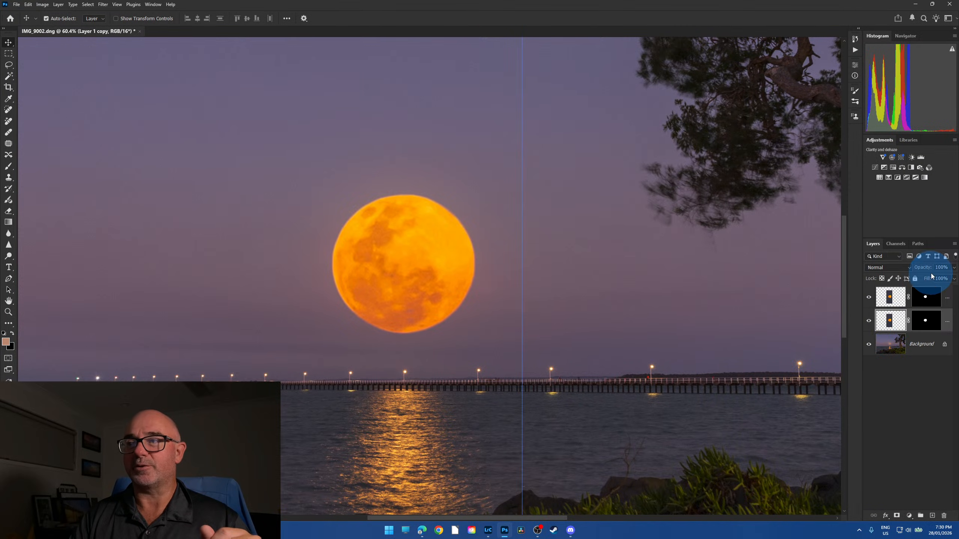
pyautogui.moveTo(954, 279); pyautogui.dragTo(946, 282)
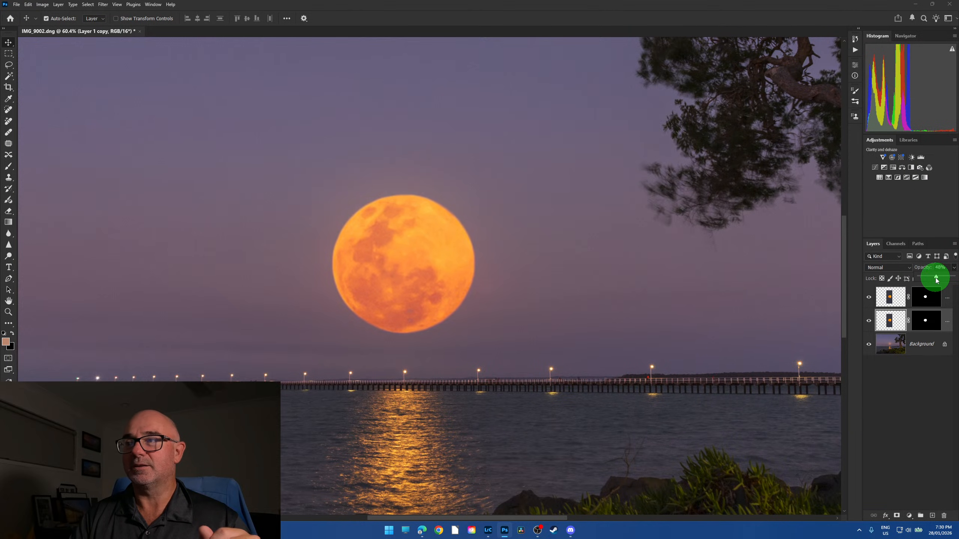
pyautogui.click(869, 322)
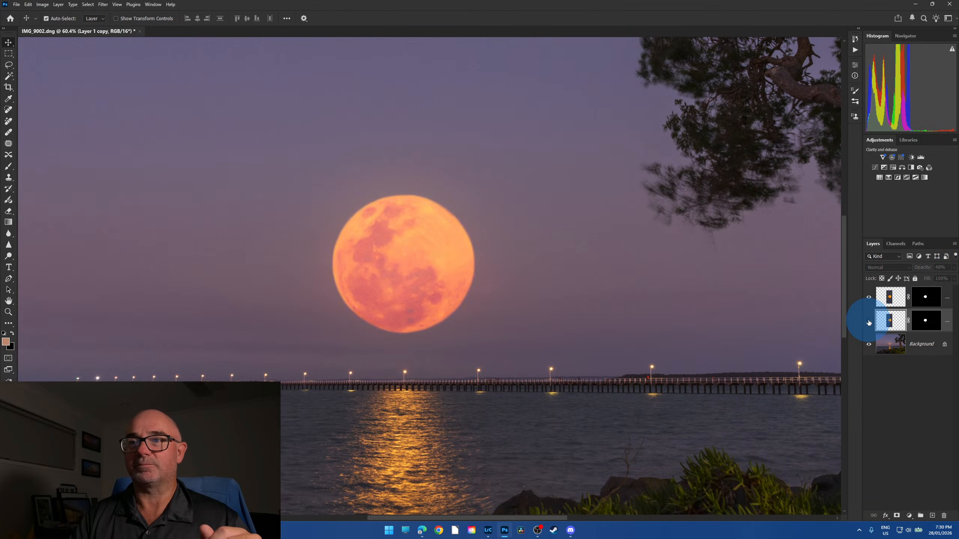
pyautogui.click(869, 321)
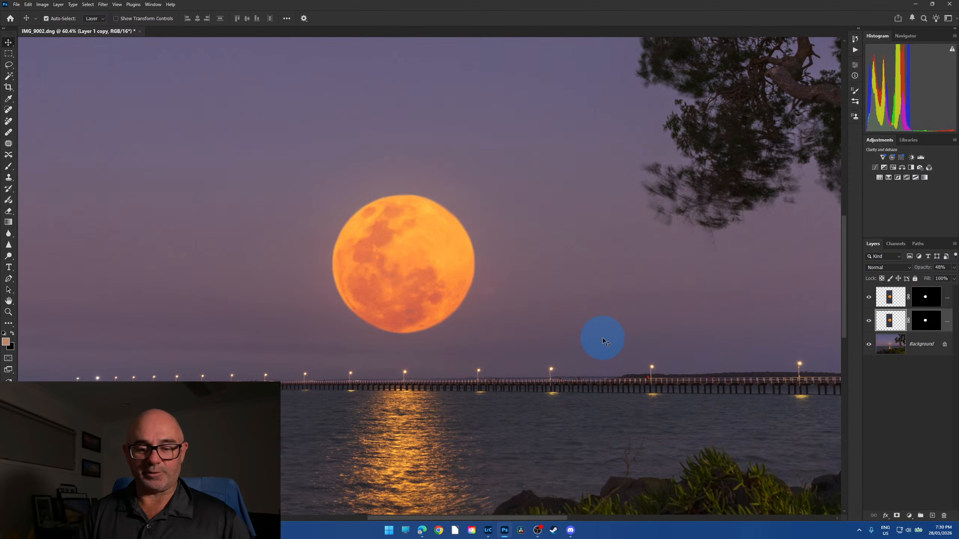
pyautogui.hotkey('ctrl', '0')
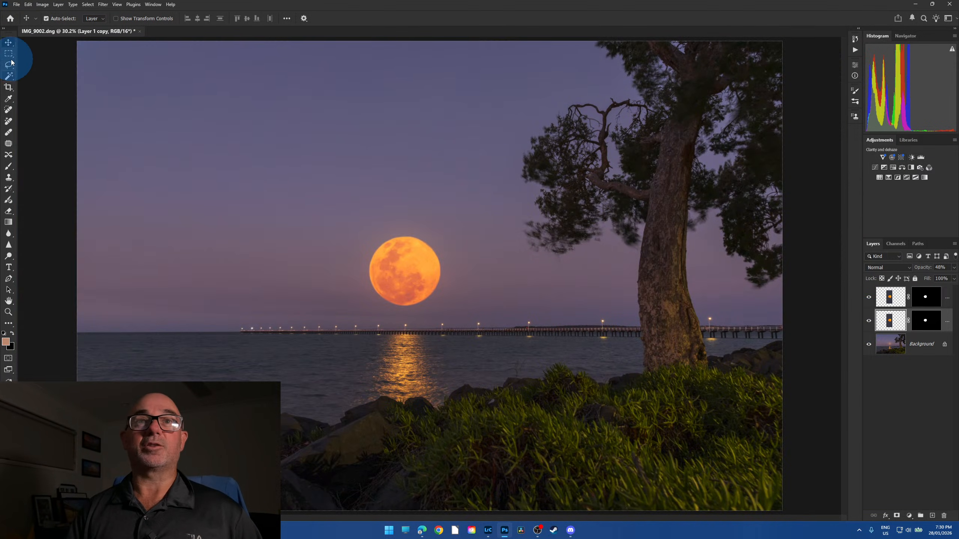
# - Select both moon layers and scale them down together proportionally, moving the smaller moon over the original glow above the pier
pyautogui.click(9, 64)
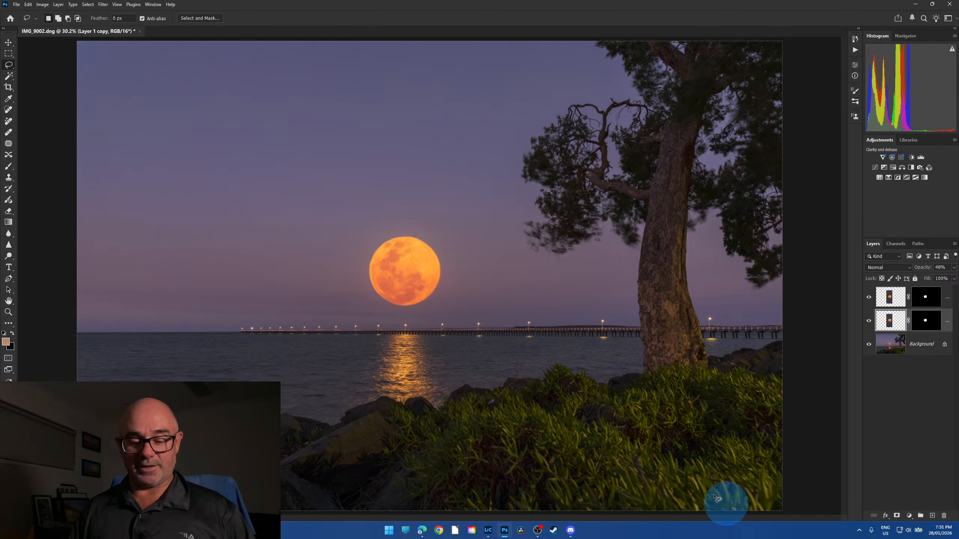
pyautogui.click(873, 408)
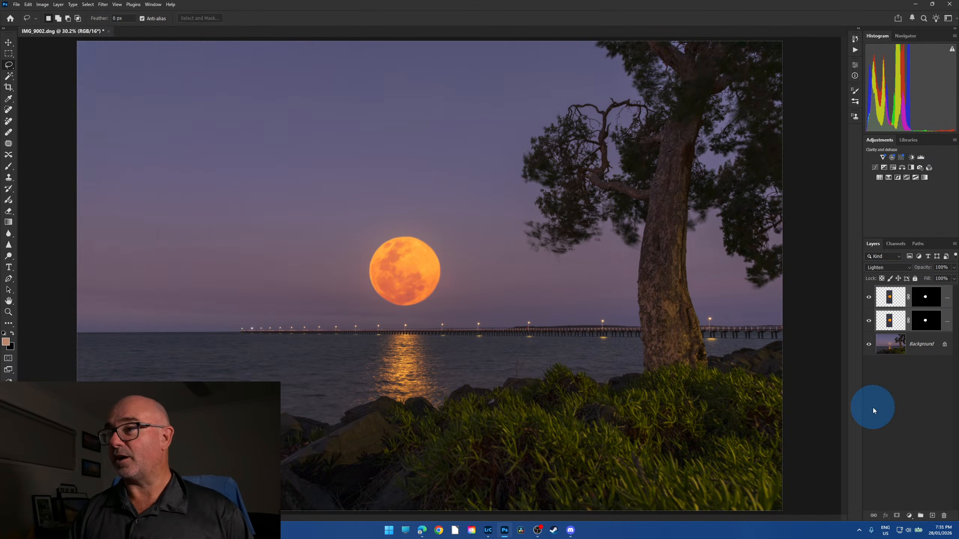
pyautogui.hotkey('ctrl', 't')
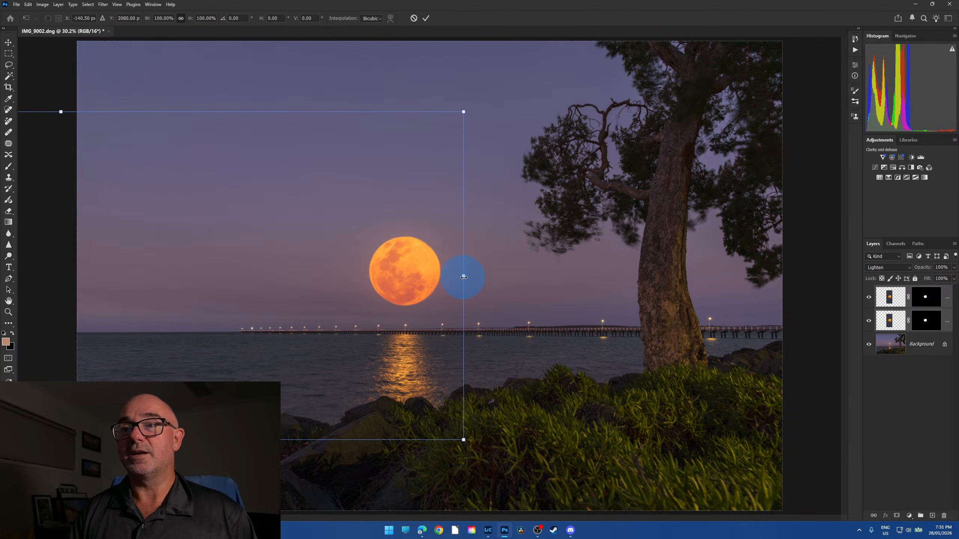
pyautogui.moveTo(382, 278); pyautogui.dragTo(431, 268)
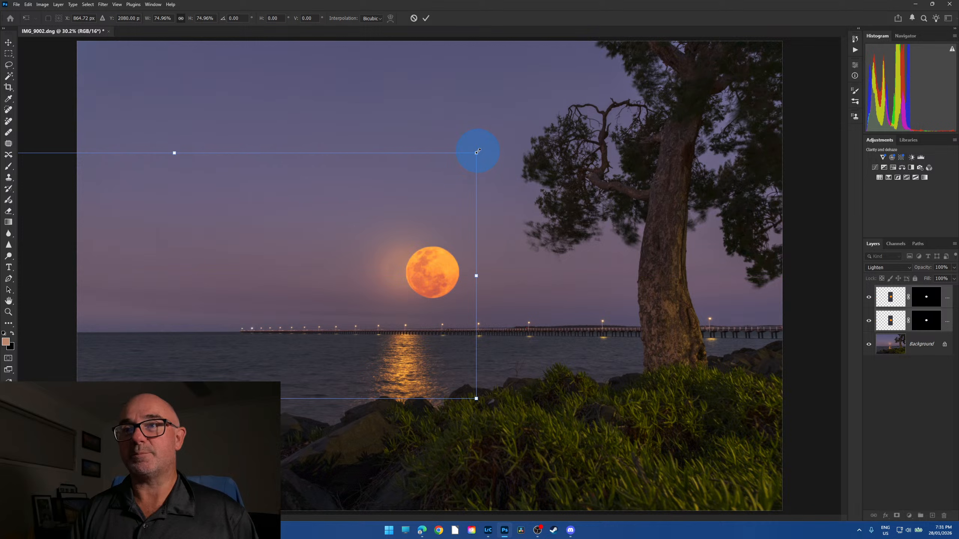
pyautogui.moveTo(476, 153); pyautogui.dragTo(410, 276)
pyautogui.click(426, 18)
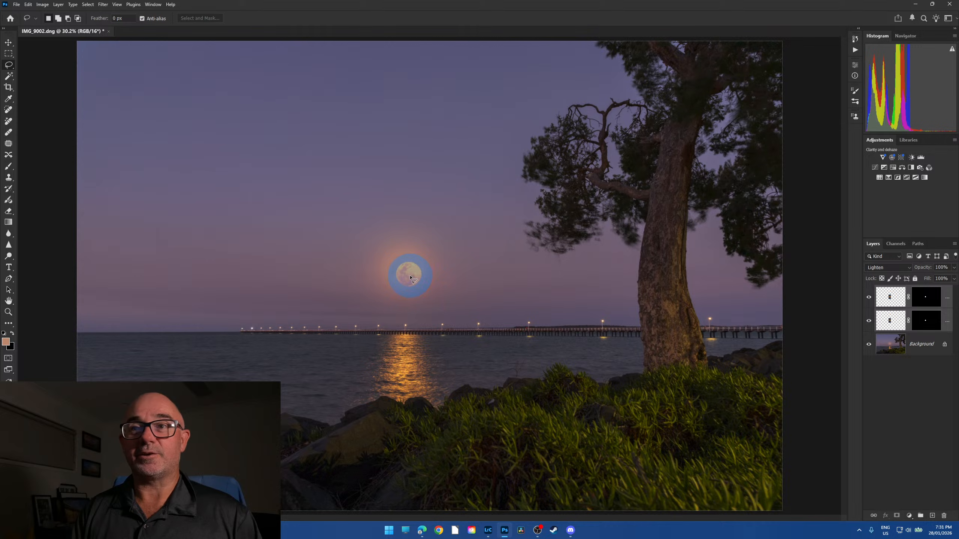
# - Centre both moon layers on the glow and enlarge them together to about 113.8%
pyautogui.click(8, 42)
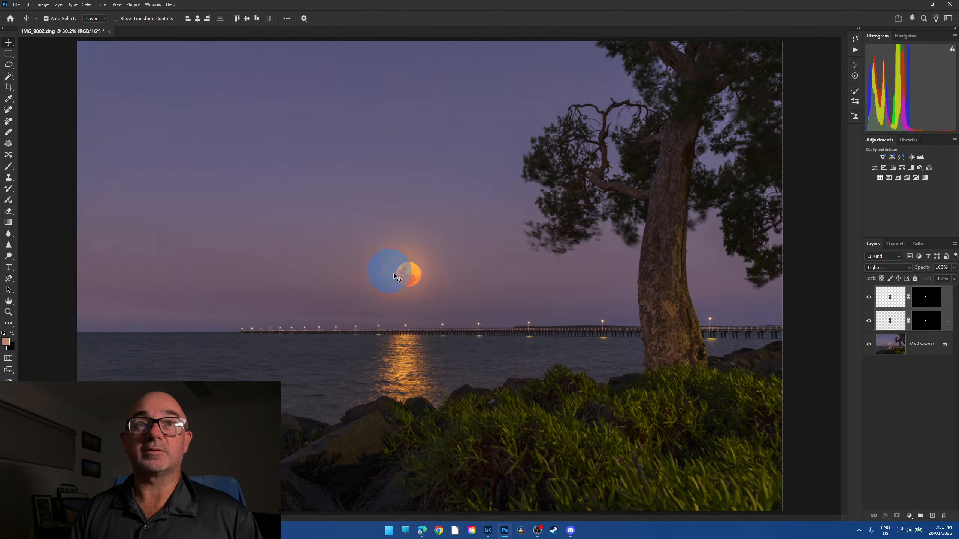
pyautogui.moveTo(404, 273); pyautogui.dragTo(404, 270)
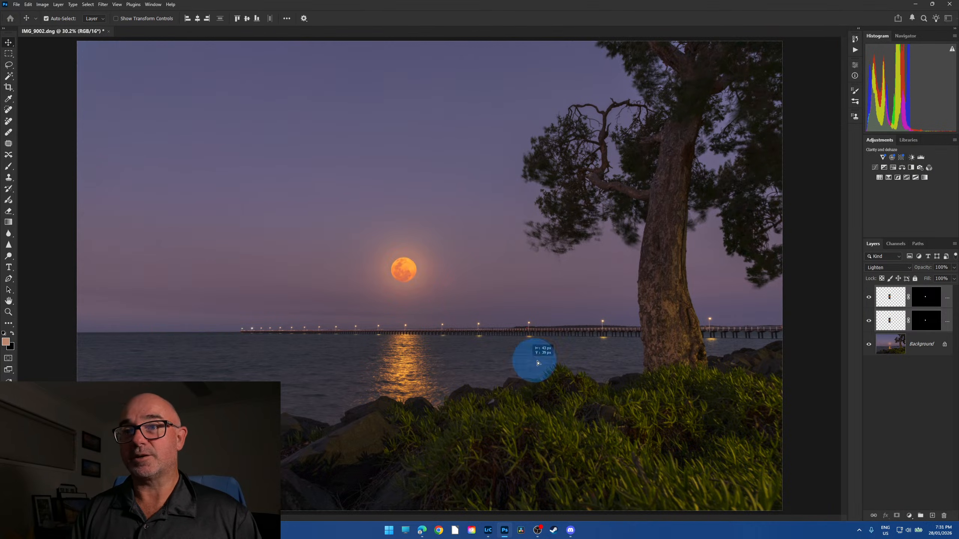
pyautogui.scroll(3, 414, 268)
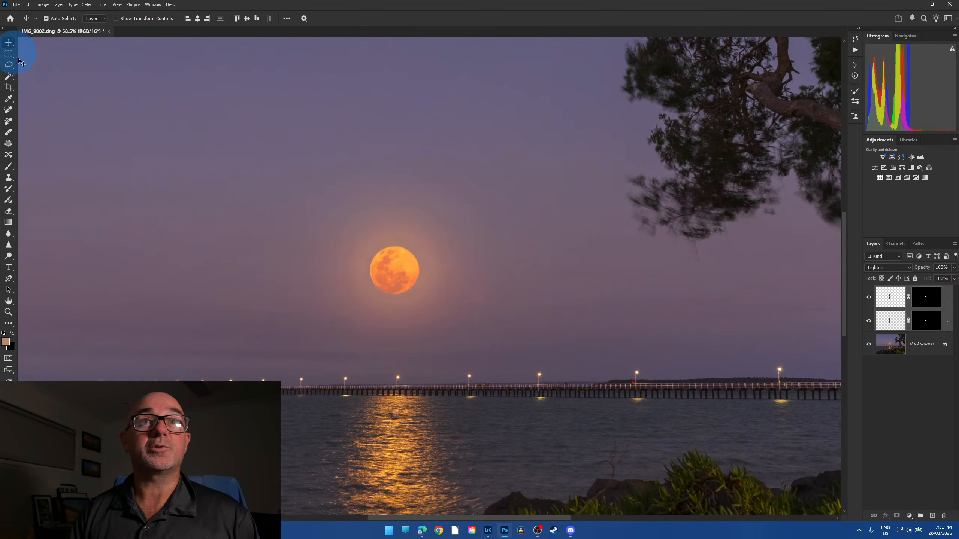
pyautogui.hotkey('ctrl', 't')
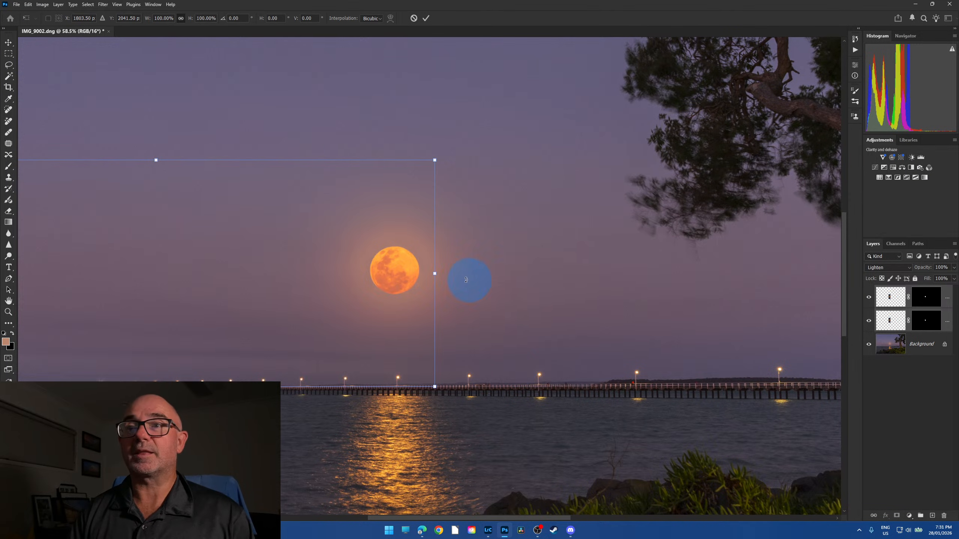
pyautogui.moveTo(453, 275); pyautogui.dragTo(391, 270)
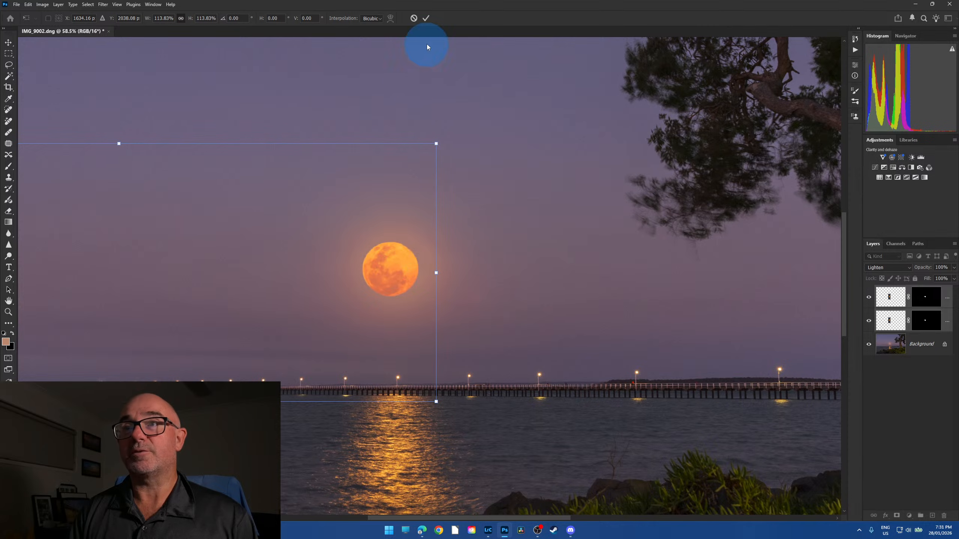
pyautogui.click(426, 17)
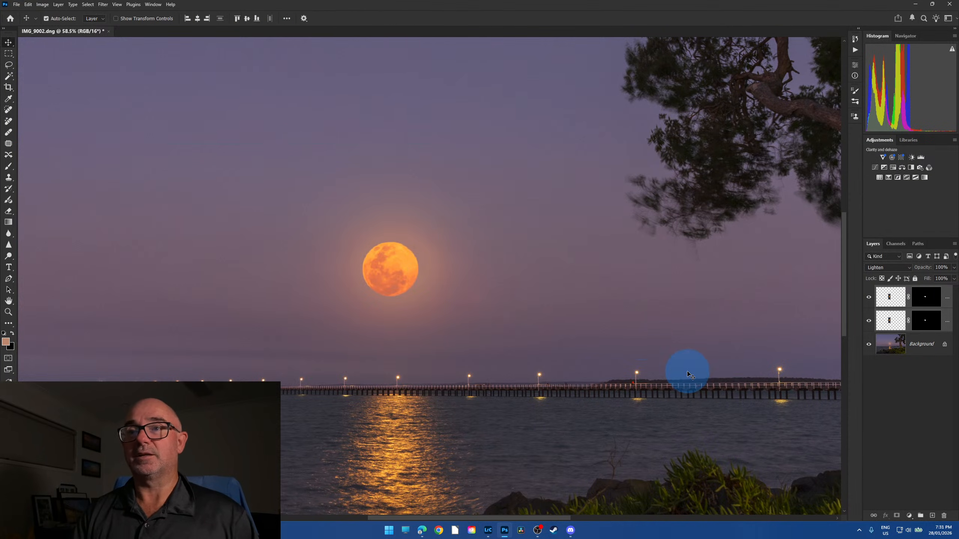
# - Flatten the two moon layers and the background into a single layer
pyautogui.hotkey('ctrl', '0')
pyautogui.click(51, 5)
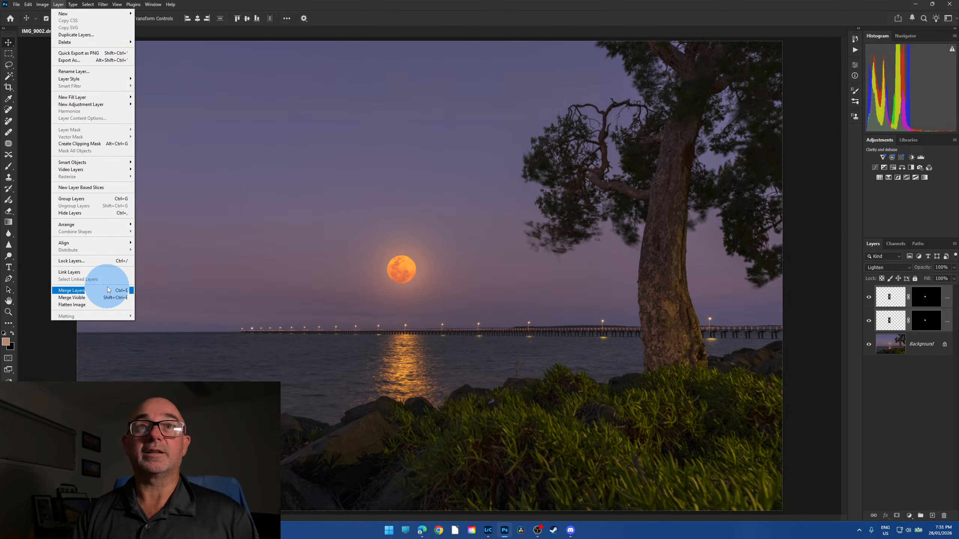
pyautogui.click(96, 307)
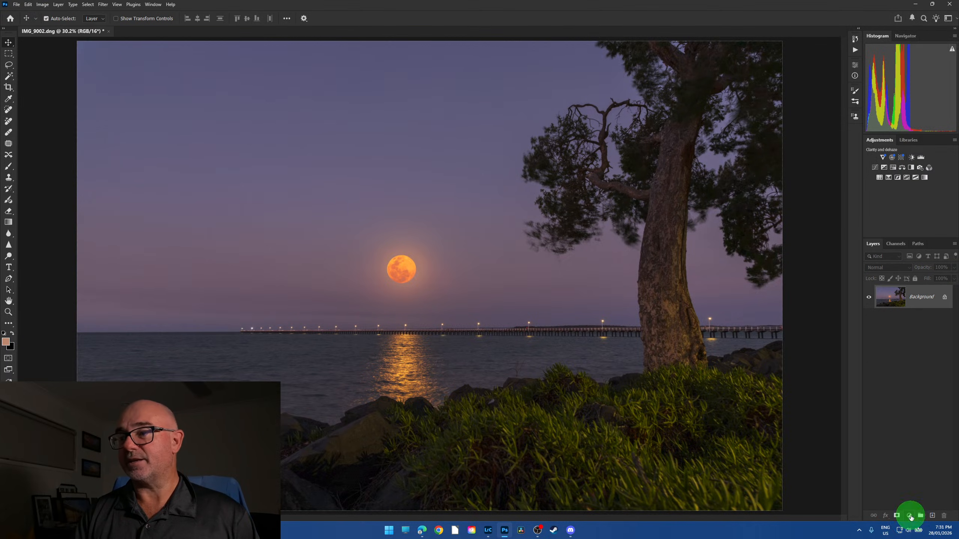
# - Add a Curves adjustment layer and try darker and brighter midtones, setting the midtone point to input 122, output 134
pyautogui.click(909, 517)
pyautogui.click(920, 404)
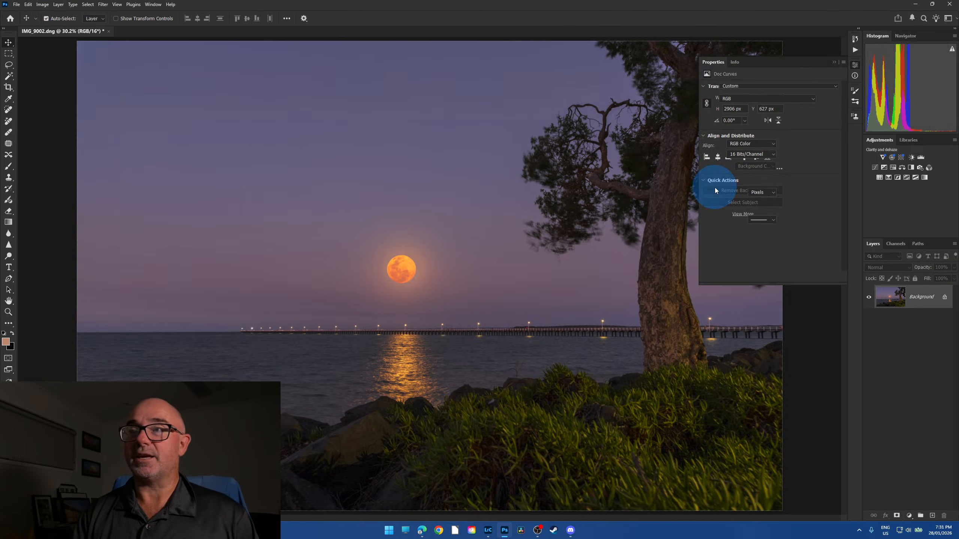
pyautogui.click(806, 137)
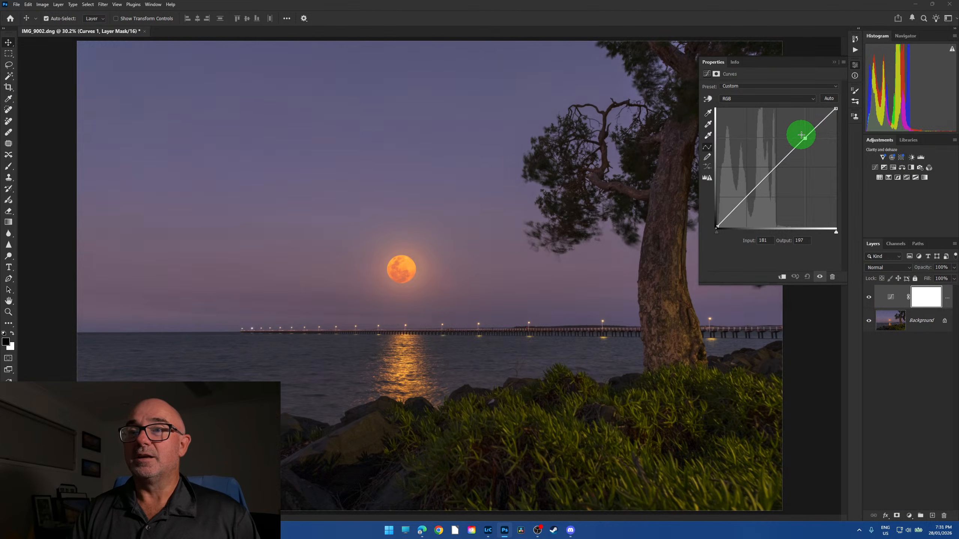
pyautogui.moveTo(802, 135); pyautogui.dragTo(781, 182)
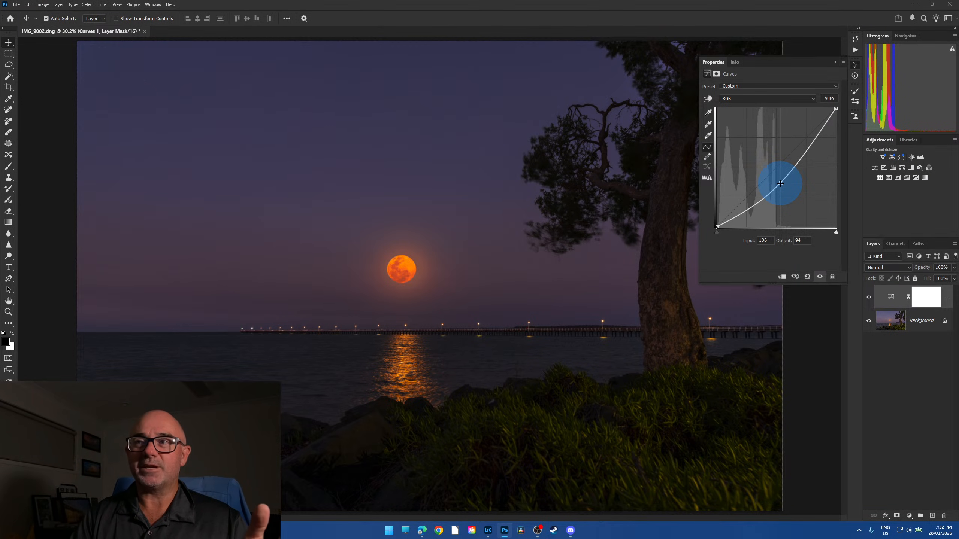
pyautogui.moveTo(780, 184); pyautogui.dragTo(802, 171)
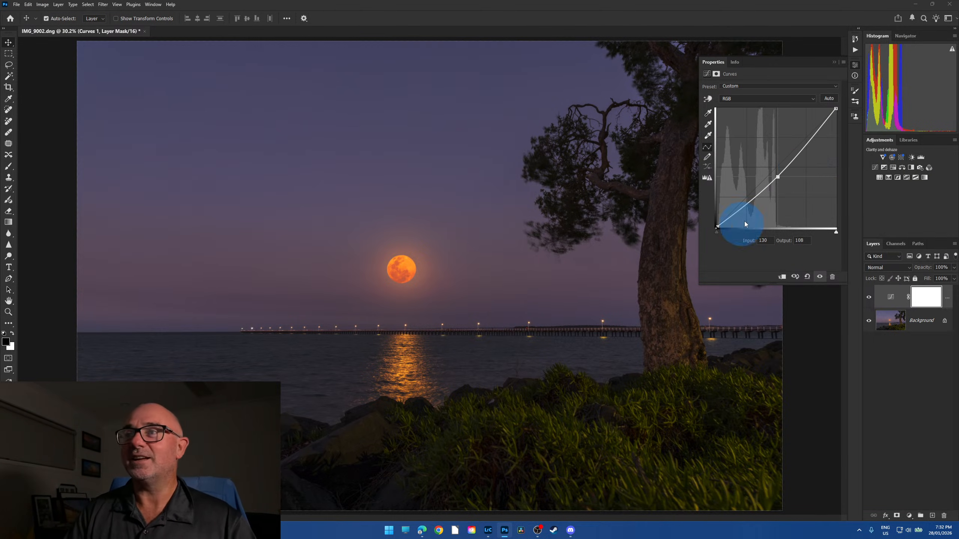
pyautogui.moveTo(777, 174); pyautogui.dragTo(773, 170)
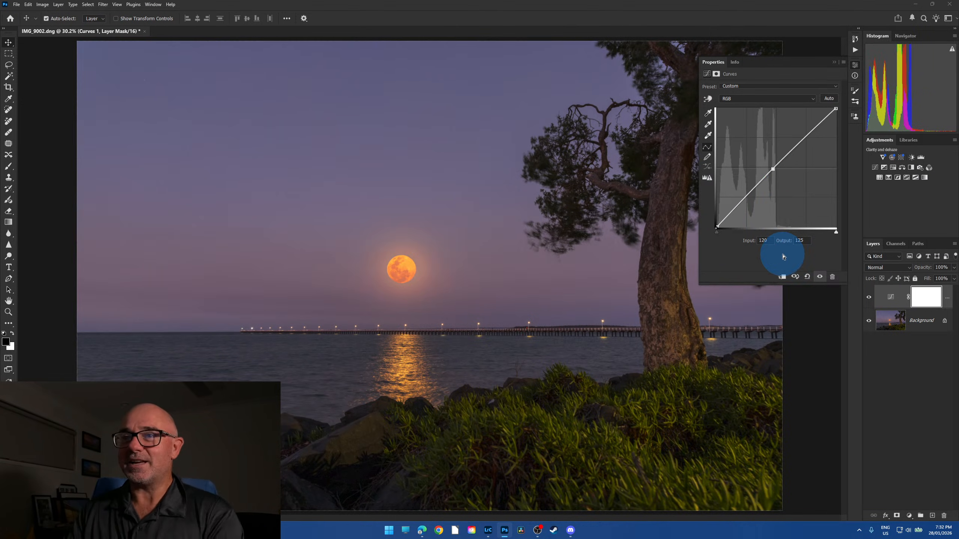
pyautogui.moveTo(772, 167); pyautogui.dragTo(775, 168)
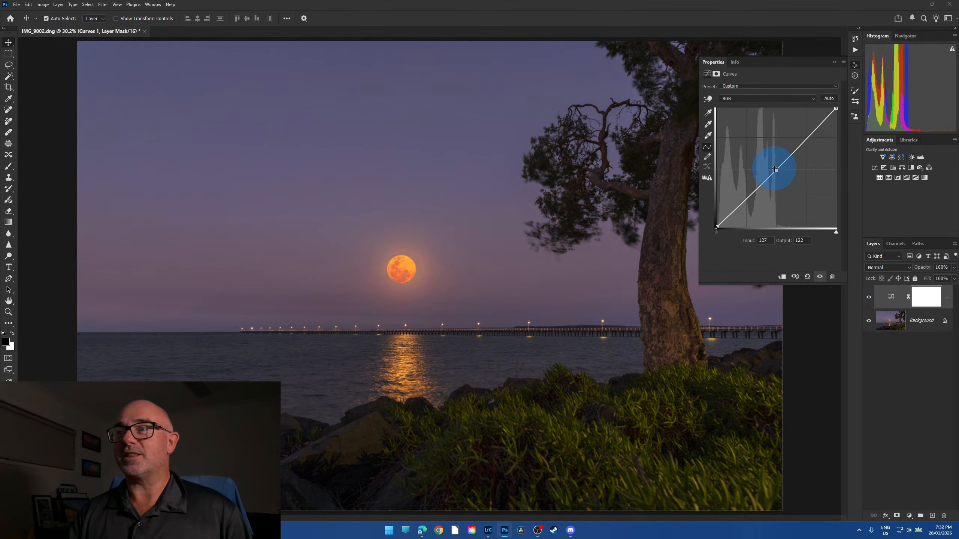
pyautogui.moveTo(775, 168); pyautogui.dragTo(772, 162)
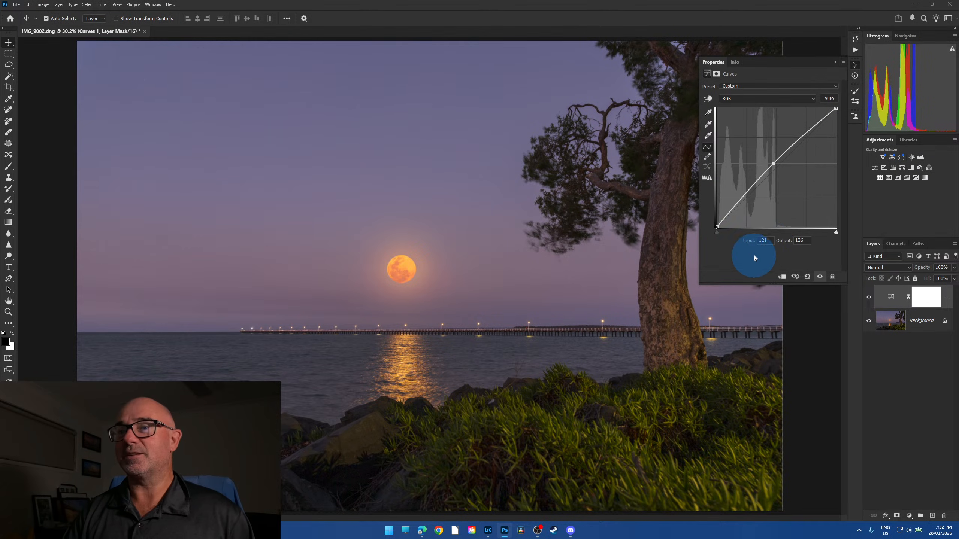
pyautogui.moveTo(774, 164); pyautogui.dragTo(773, 165)
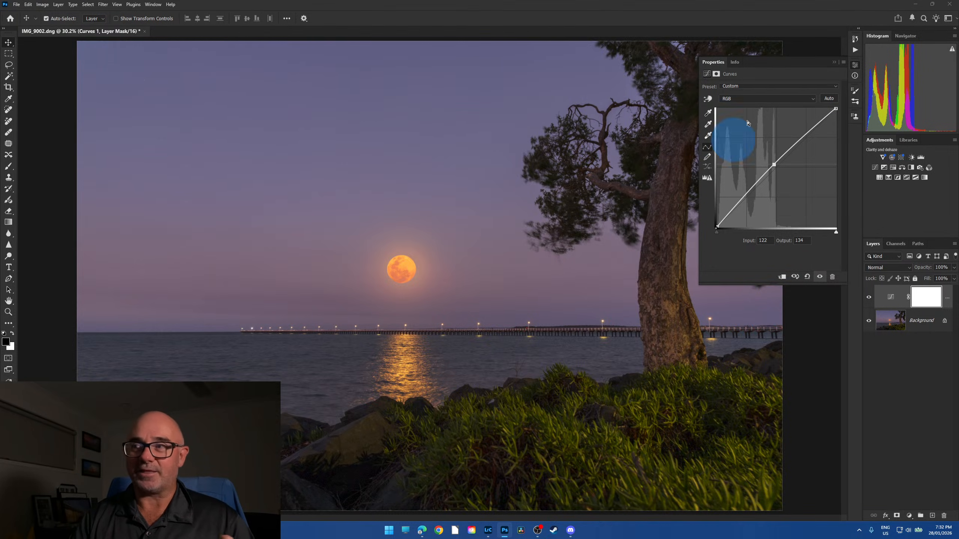
# - Compare the image with the Curves layer hidden and shown, and flatten the adjustment into the background
pyautogui.click(833, 65)
pyautogui.click(869, 298)
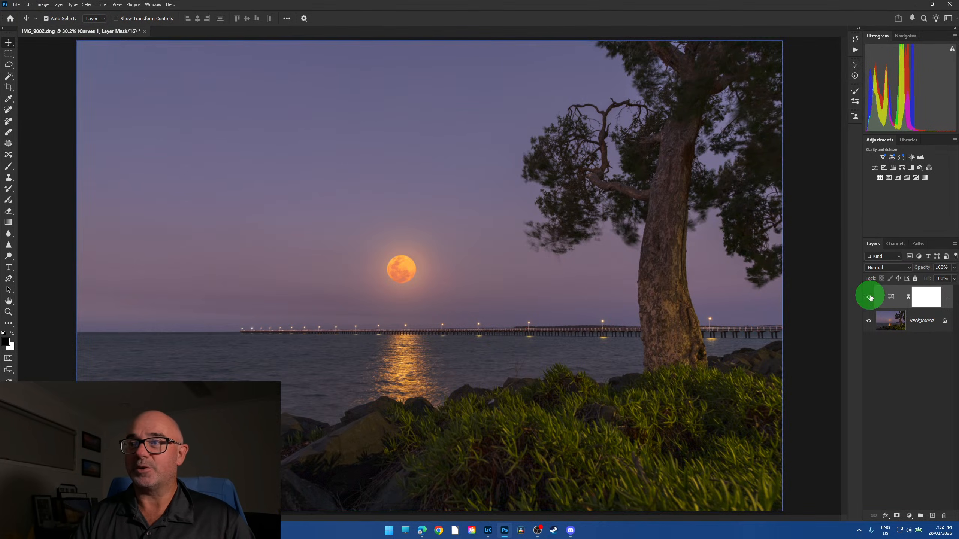
pyautogui.click(869, 298)
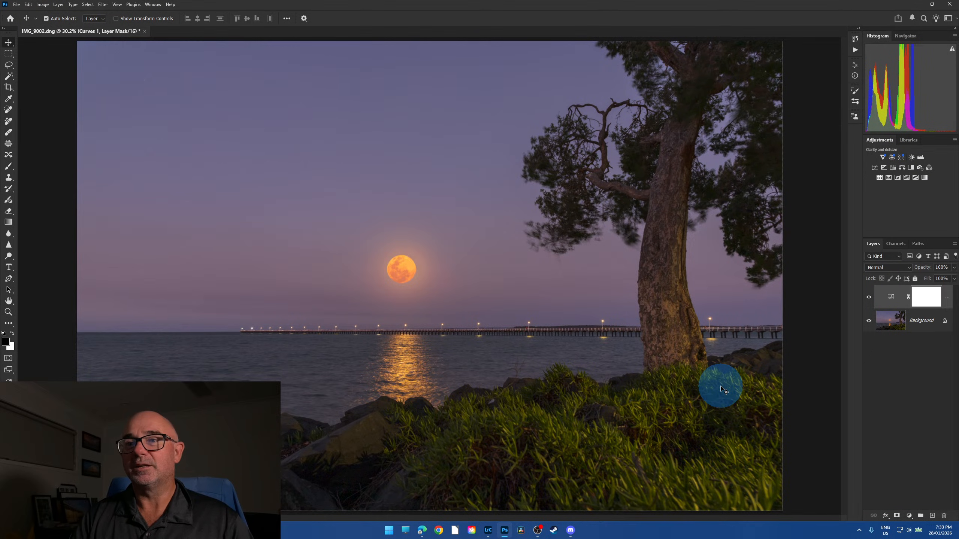
pyautogui.click(73, 5)
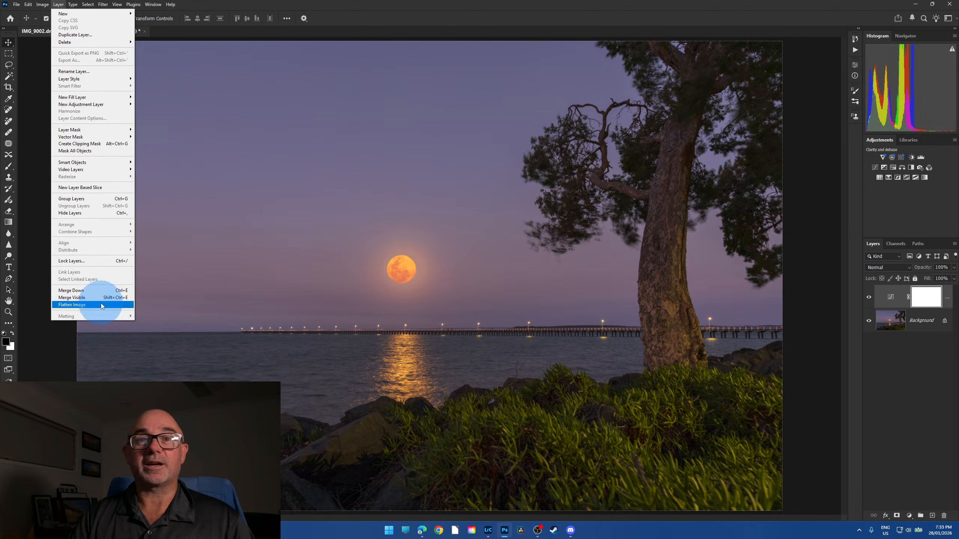
pyautogui.click(97, 302)
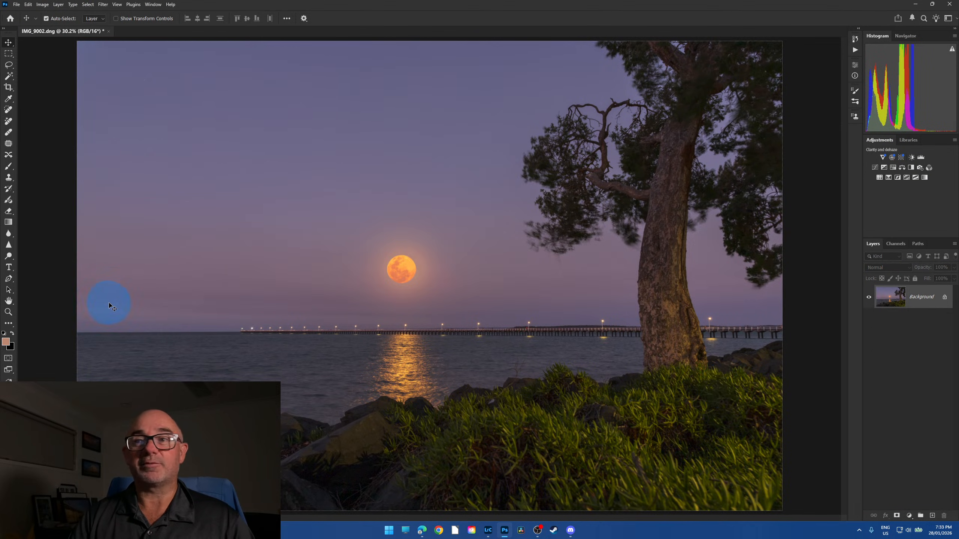
# - Save the finished image as a JPEG at quality 12, Maximum, in the DISCORD folder, and close the document with its changes saved
pyautogui.click(17, 7)
pyautogui.click(32, 99)
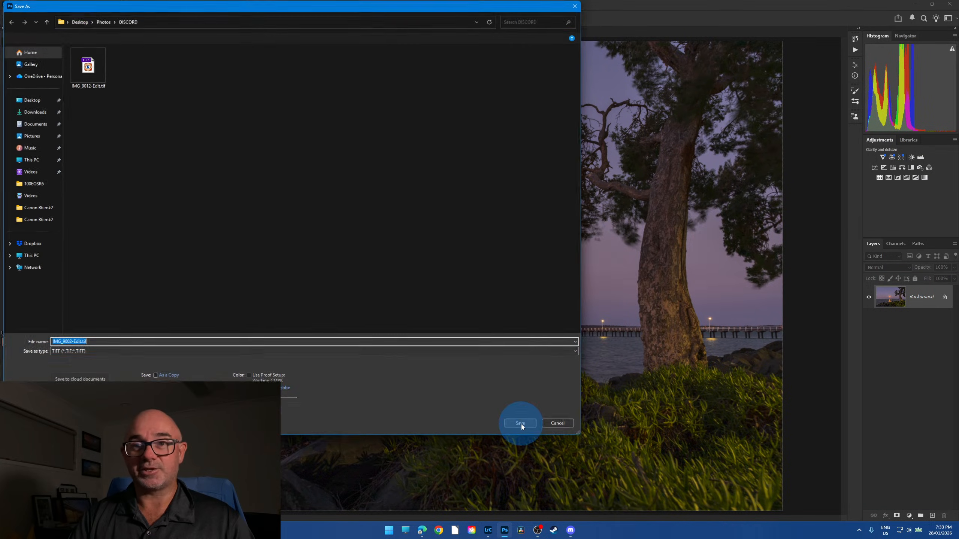
pyautogui.click(82, 351)
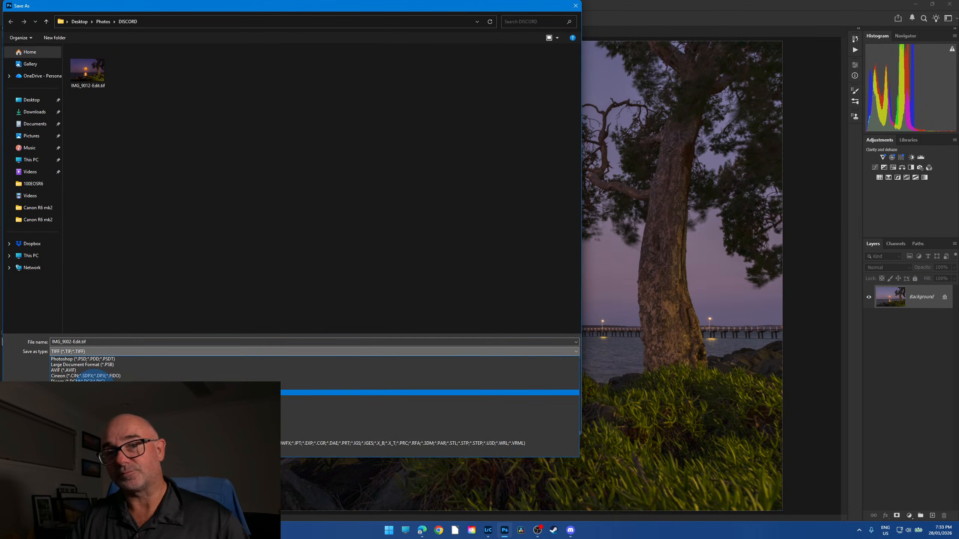
pyautogui.click(95, 393)
pyautogui.click(521, 424)
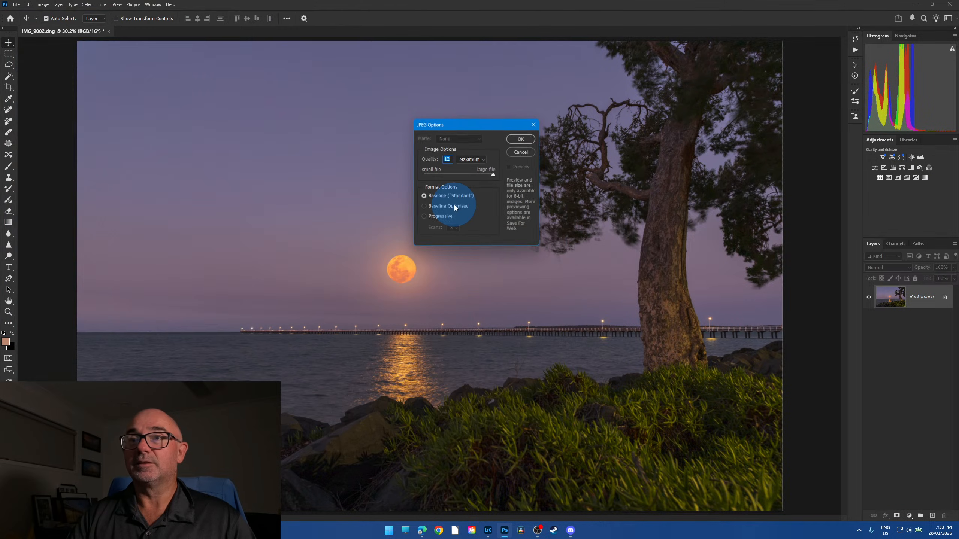
pyautogui.click(523, 141)
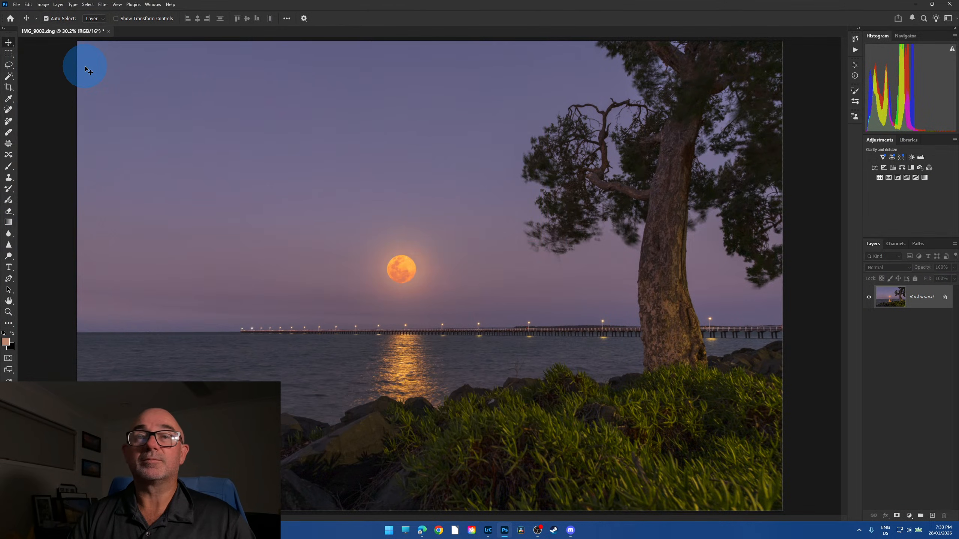
pyautogui.click(108, 32)
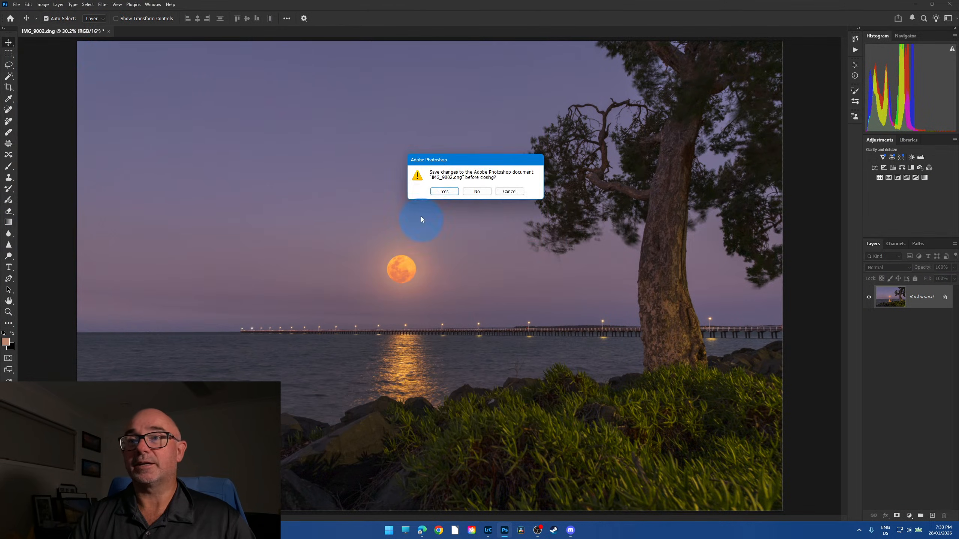
pyautogui.click(443, 188)
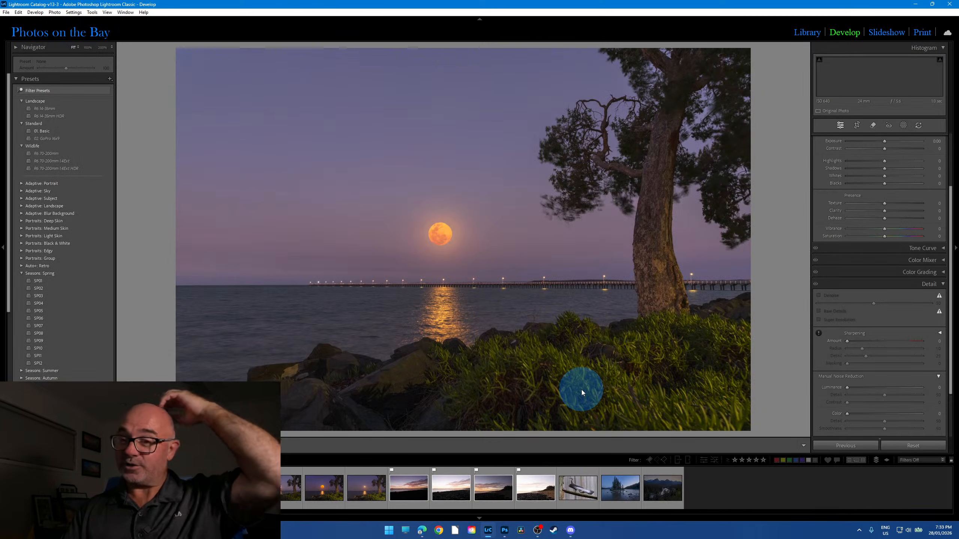
# - Compare the darker and brighter exposures of the rocky-shore sunset, photos 10 and 11, in Lightroom Classic
pyautogui.click(408, 508)
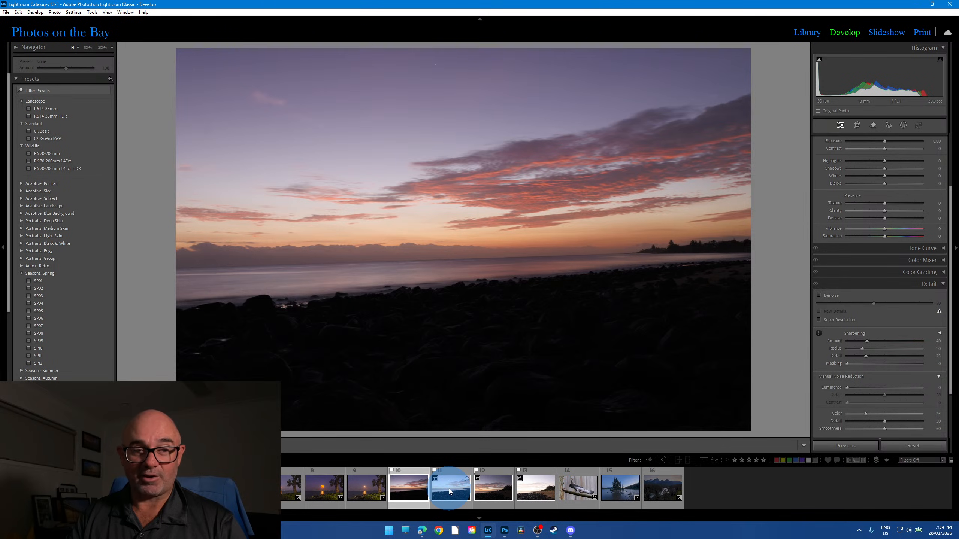
pyautogui.moveTo(487, 531)
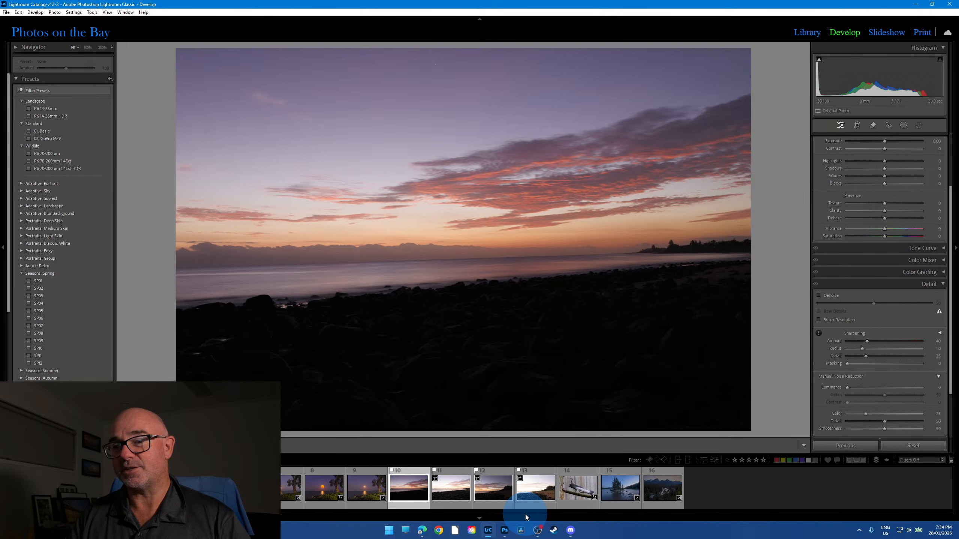
pyautogui.click(452, 491)
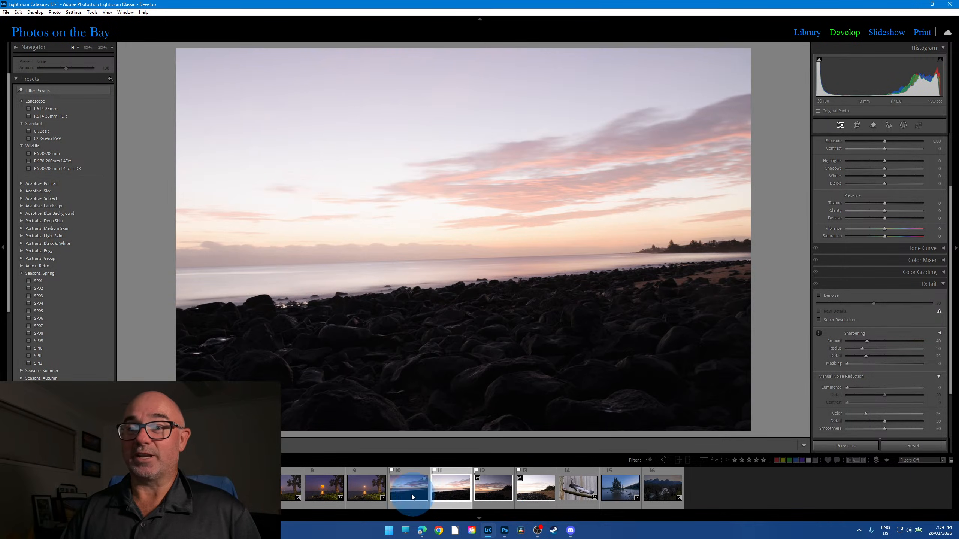
# - Show the darker rocky-shore exposure, photo 10, and turn on its shadow and highlight clipping indicators
pyautogui.click(408, 493)
pyautogui.click(492, 498)
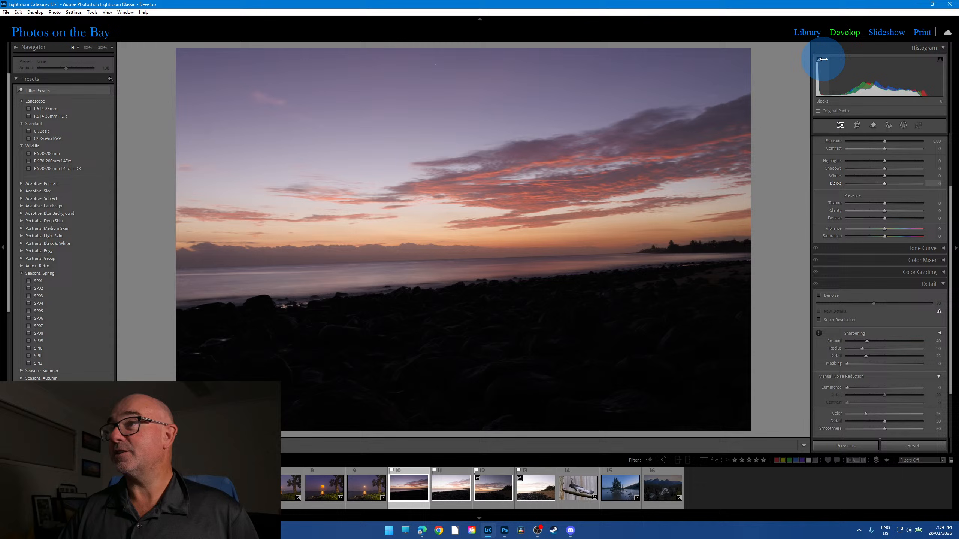
pyautogui.click(819, 59)
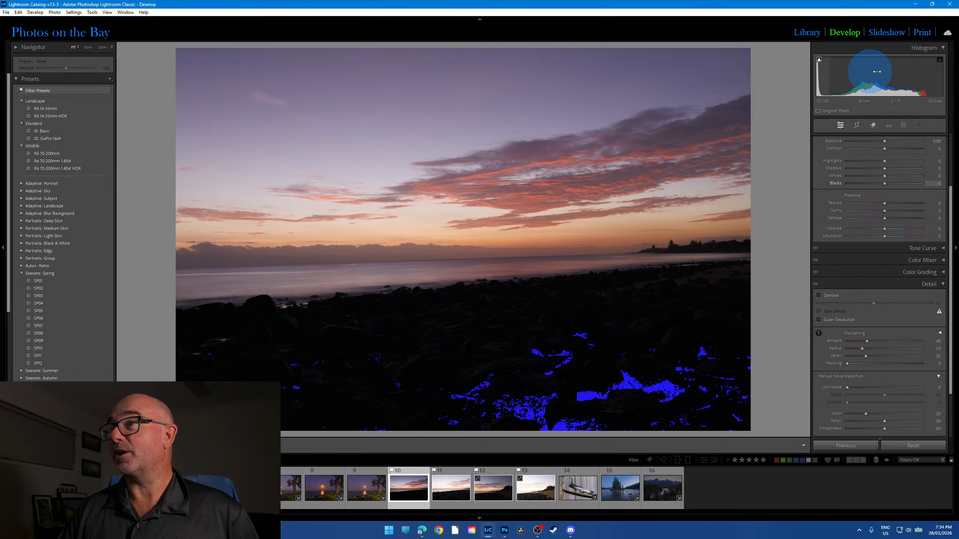
pyautogui.click(940, 59)
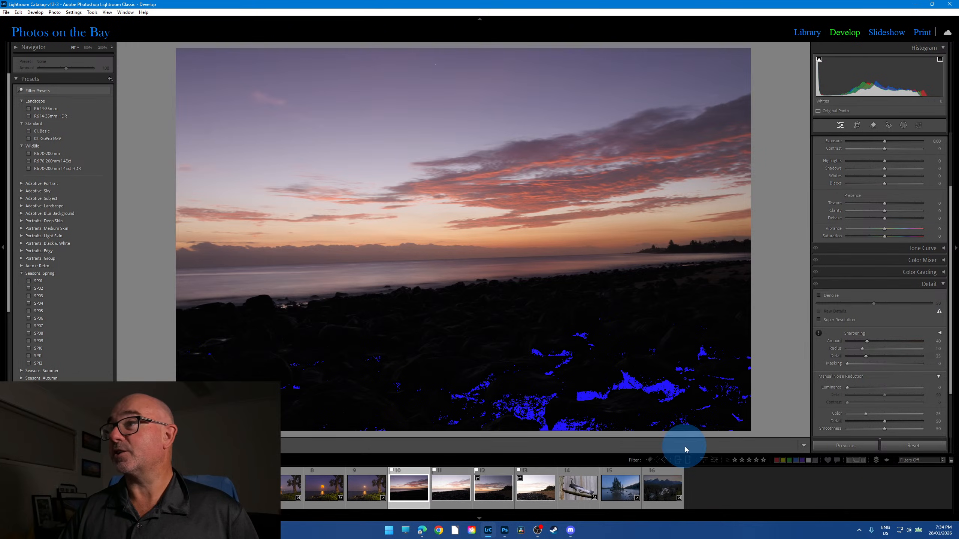
# - Open the brighter rocky-shore exposure, photo 11, collapse the Detail settings and check the sky near the horizon up close
pyautogui.click(450, 490)
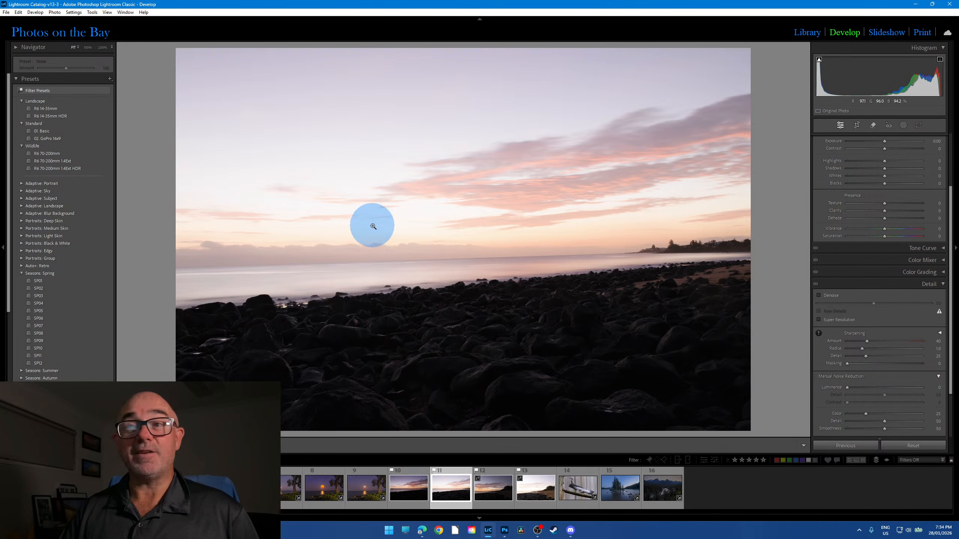
pyautogui.click(943, 285)
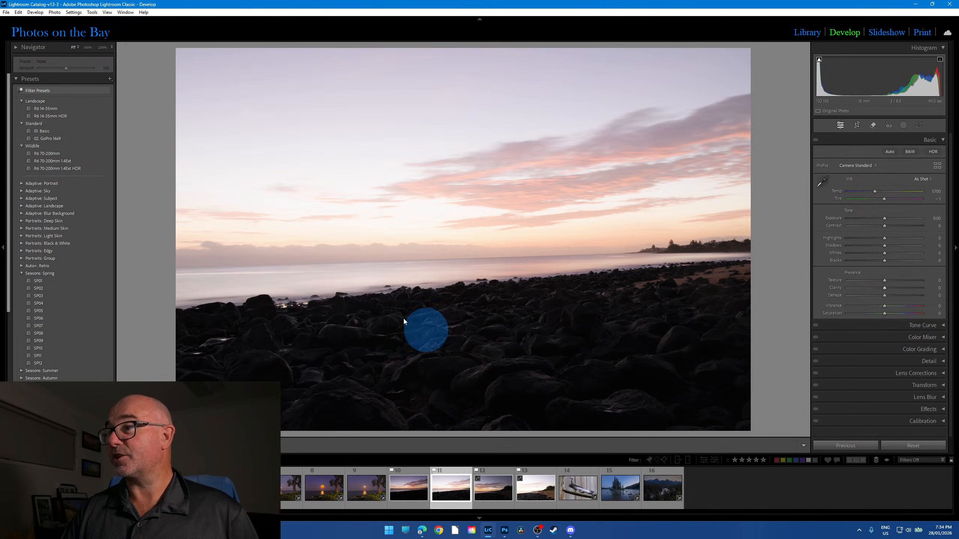
pyautogui.click(417, 236)
pyautogui.click(421, 232)
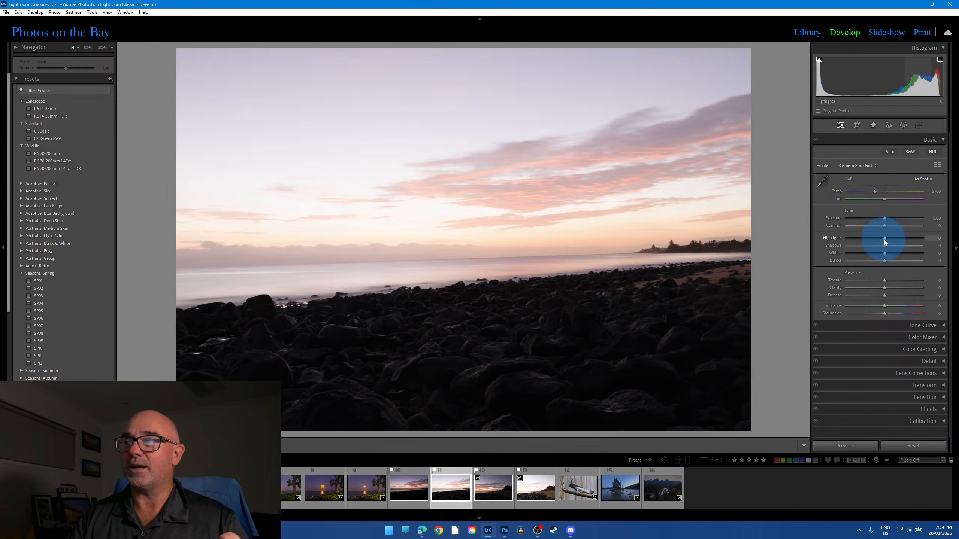
# - Try Highlights at -98, Whites at -90 and a lower Exposure on photo 11, and reset all three
pyautogui.moveTo(884, 239); pyautogui.dragTo(859, 253)
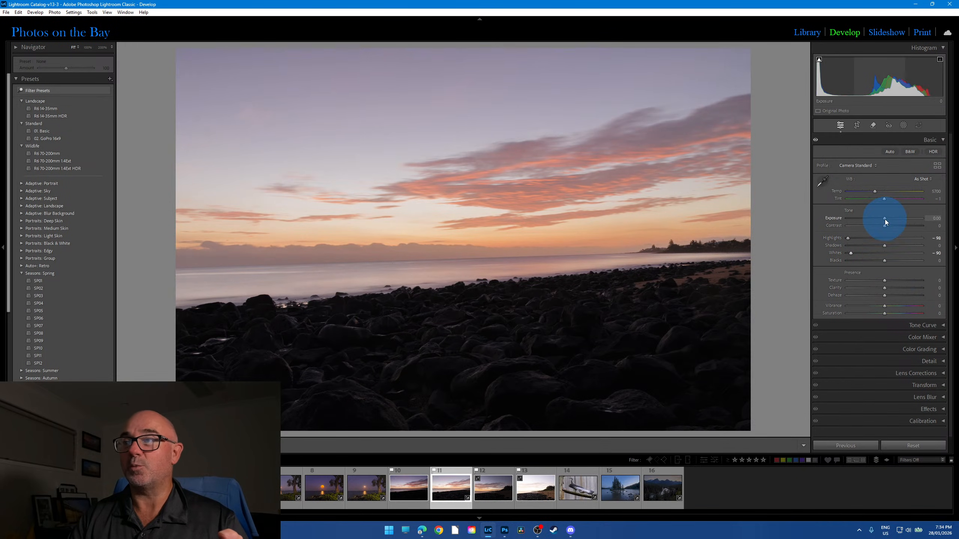
pyautogui.moveTo(885, 220); pyautogui.dragTo(876, 220)
pyautogui.doubleClick(875, 219)
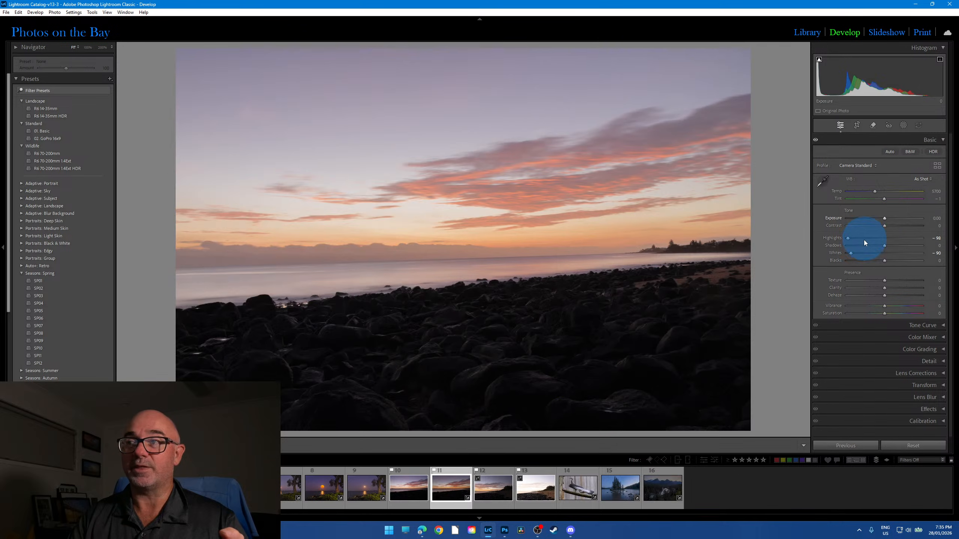
pyautogui.doubleClick(848, 238)
pyautogui.doubleClick(852, 256)
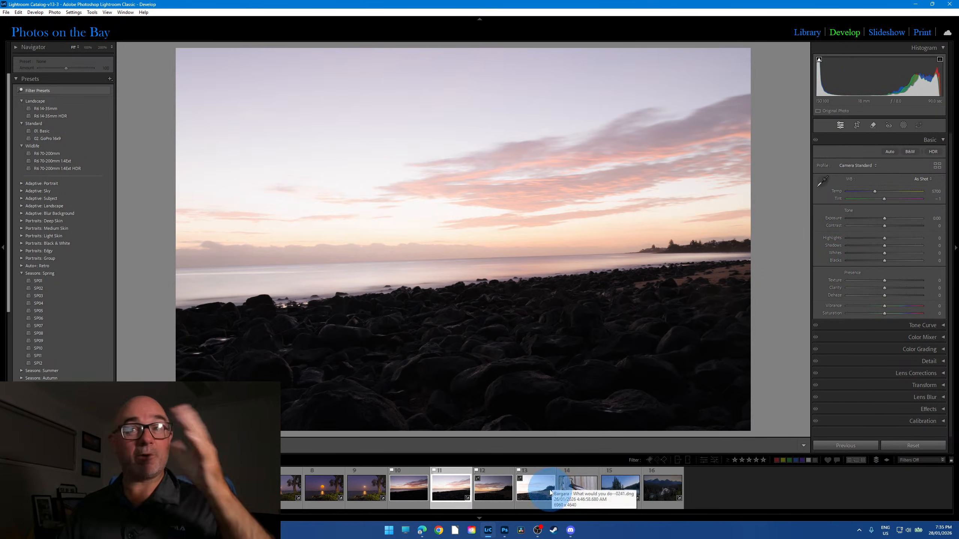
# - Compare the dark and bright beach exposures, photos 12 and 13, and examine the highlight clipping in the bright one's sky
pyautogui.click(501, 496)
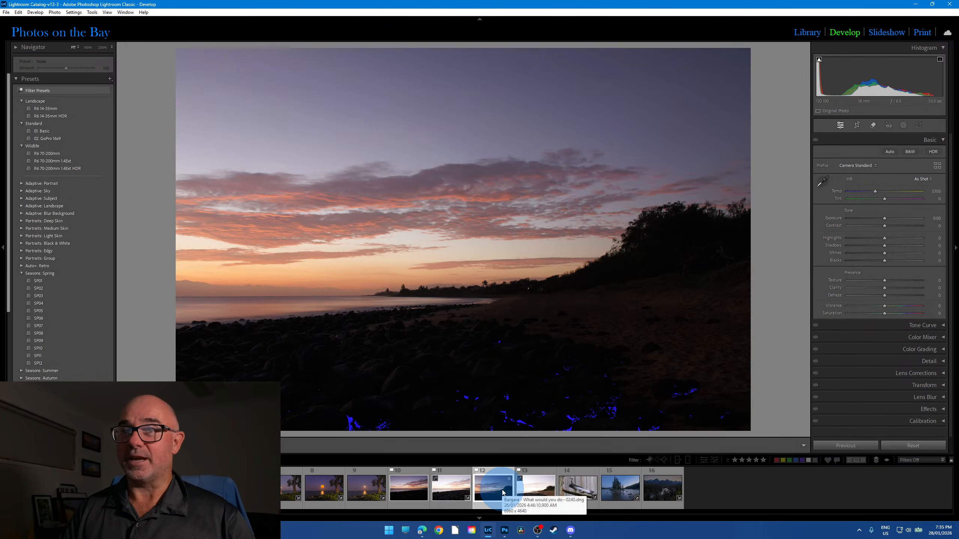
pyautogui.click(534, 491)
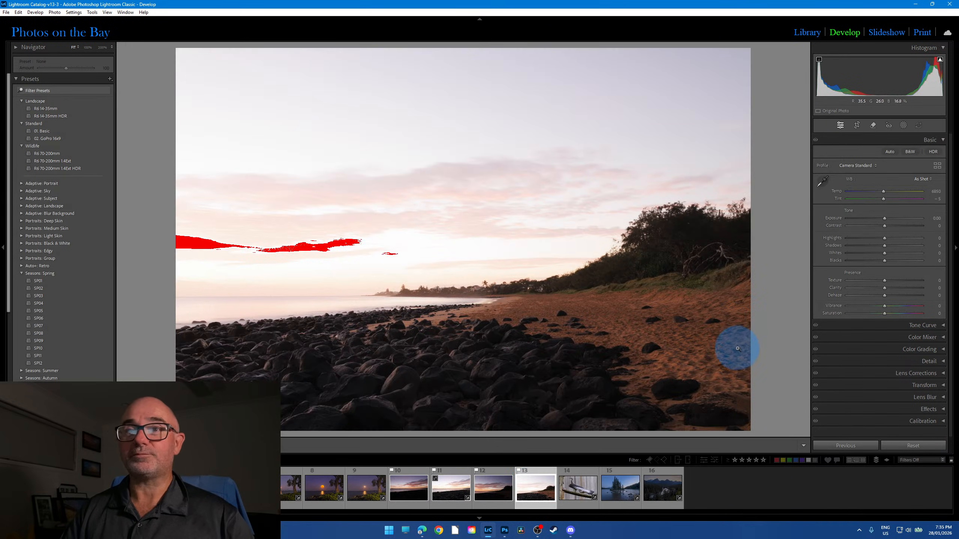
pyautogui.click(308, 253)
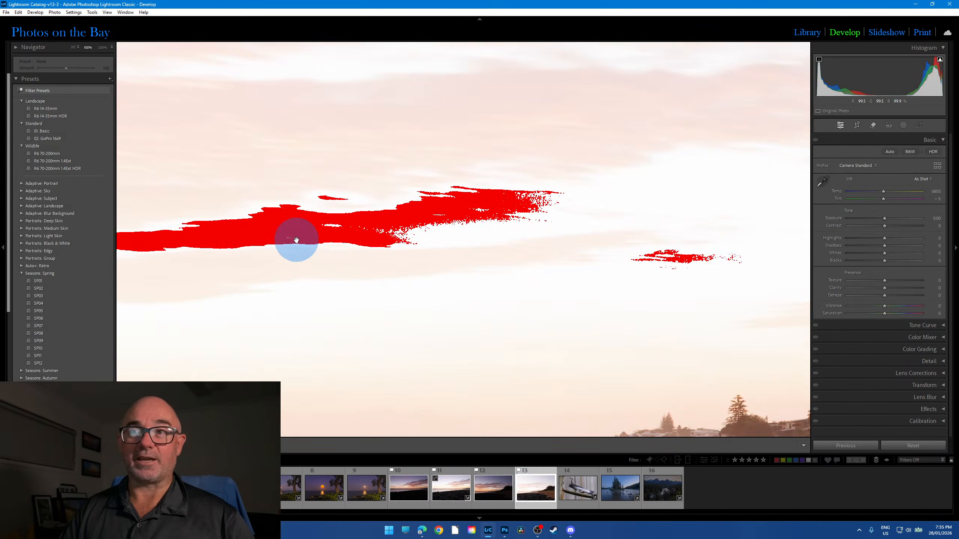
pyautogui.click(296, 243)
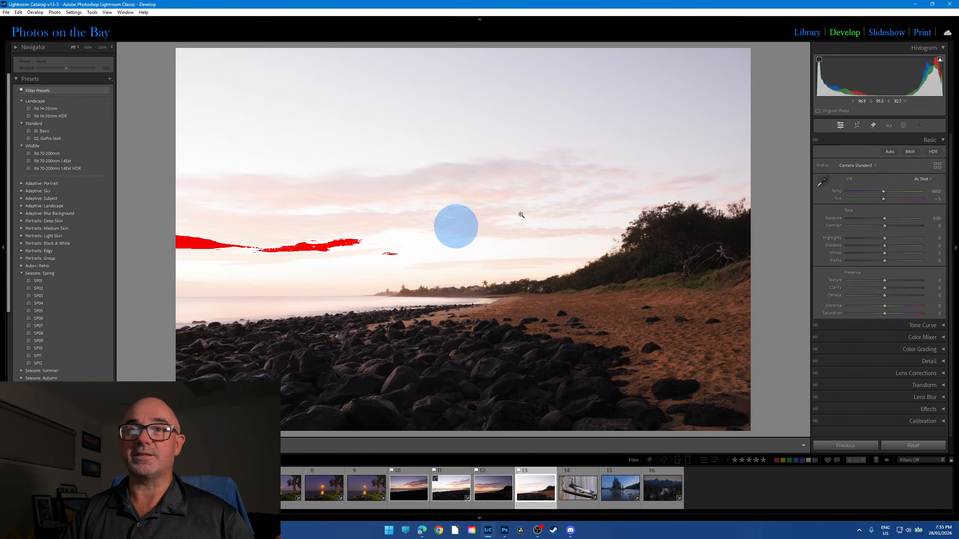
pyautogui.click(940, 60)
pyautogui.click(940, 60)
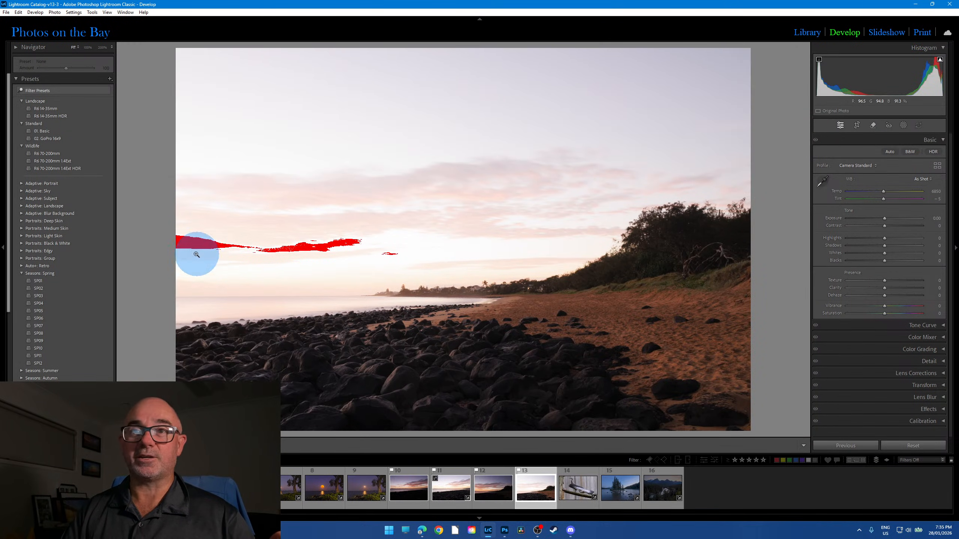
# - Try recovering photo 13's sky with Exposure -1.35, Highlights -65 and Whites -39, check it up close, and reset the sliders
pyautogui.moveTo(884, 238); pyautogui.dragTo(870, 253)
pyautogui.moveTo(885, 219); pyautogui.dragTo(874, 219)
pyautogui.click(194, 244)
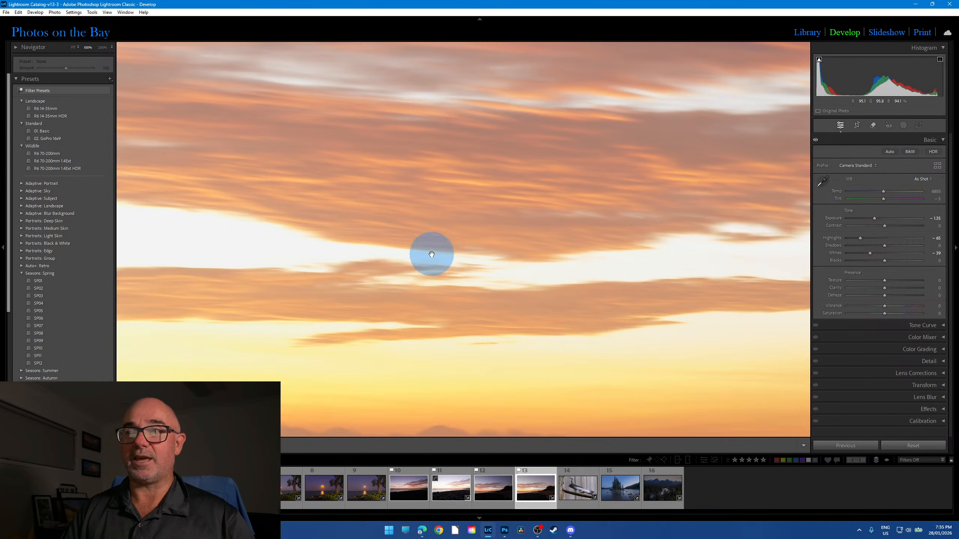
pyautogui.click(468, 274)
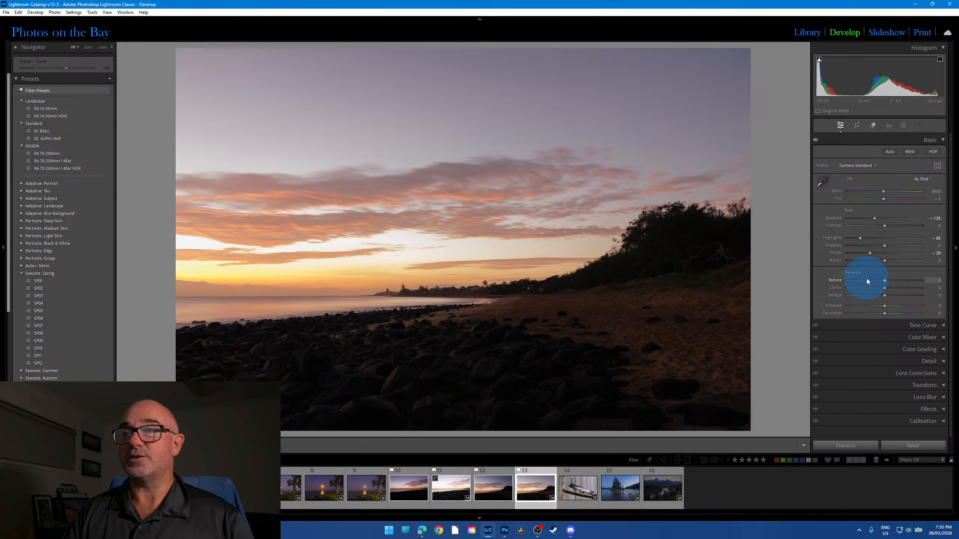
pyautogui.doubleClick(860, 237)
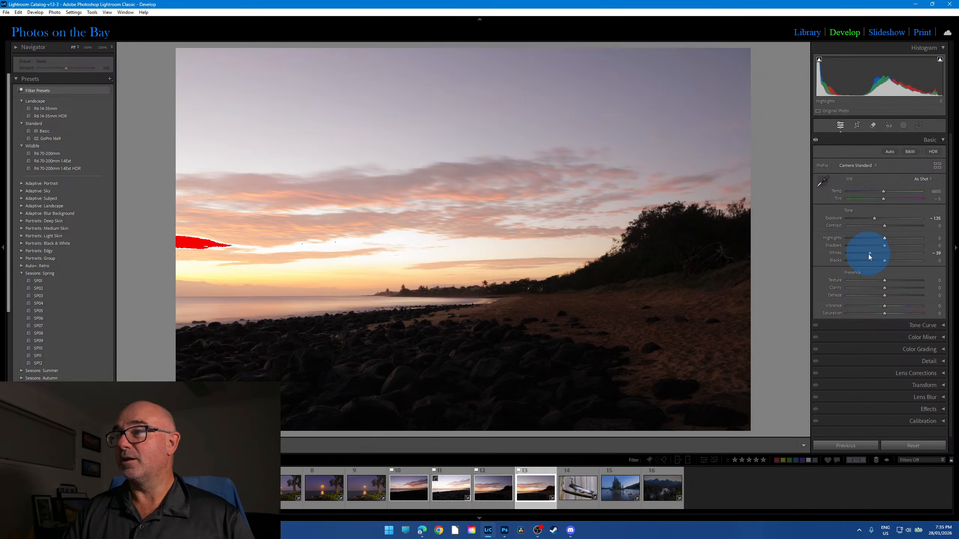
pyautogui.doubleClick(872, 253)
pyautogui.doubleClick(873, 218)
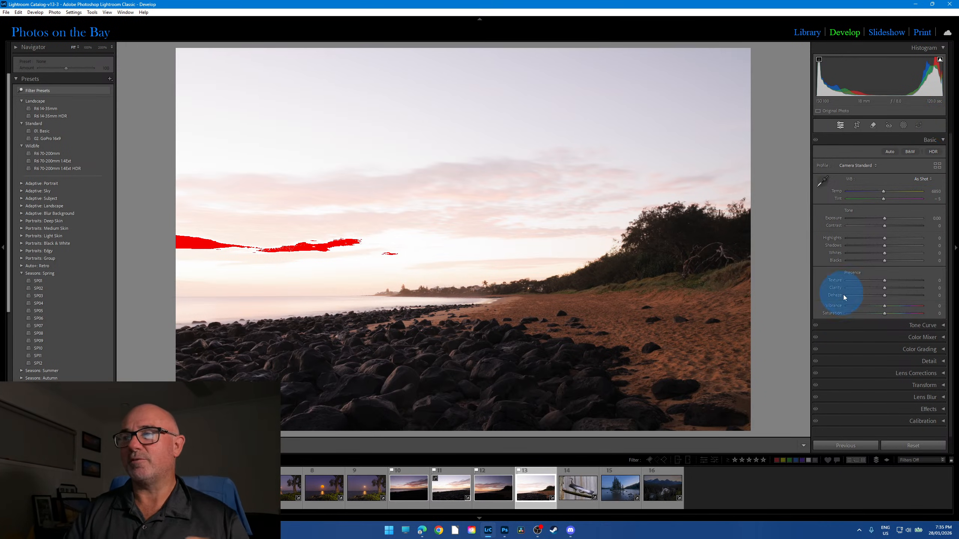
# - Start an HDR panorama merge of the four beach exposures, photos 10 to 13, and accept merging them as a non-HDR panorama
pyautogui.click(452, 497)
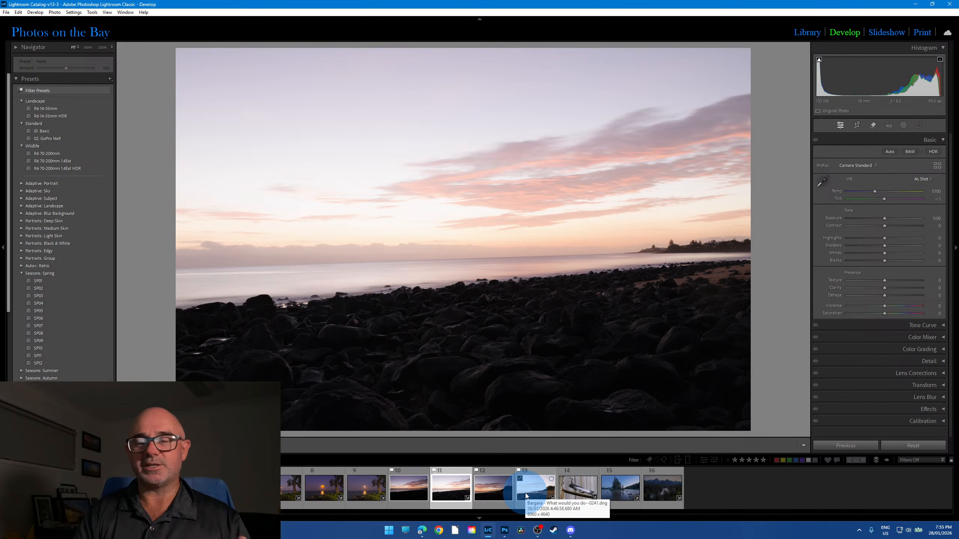
pyautogui.click(406, 488)
pyautogui.click(571, 493)
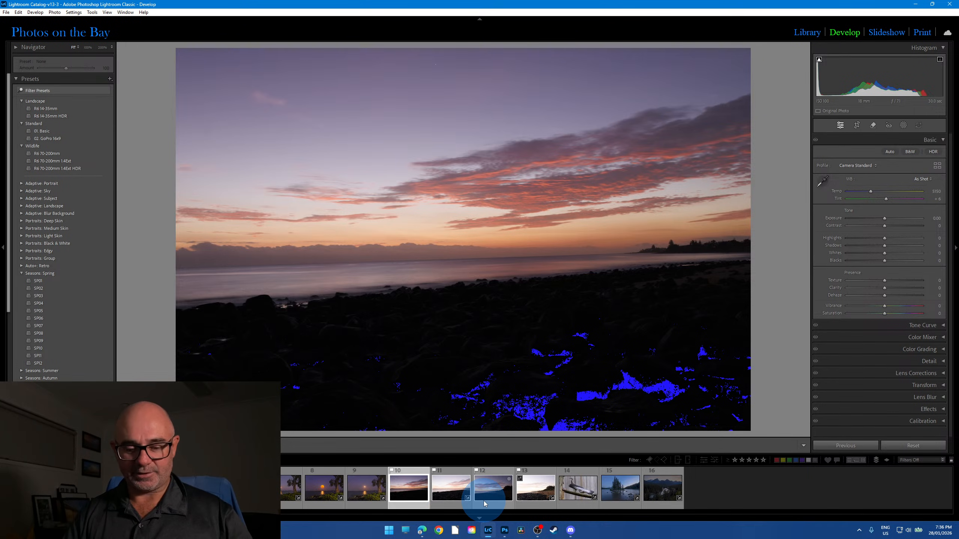
pyautogui.keyDown('shift'); pyautogui.click(533, 491); pyautogui.keyUp('shift')
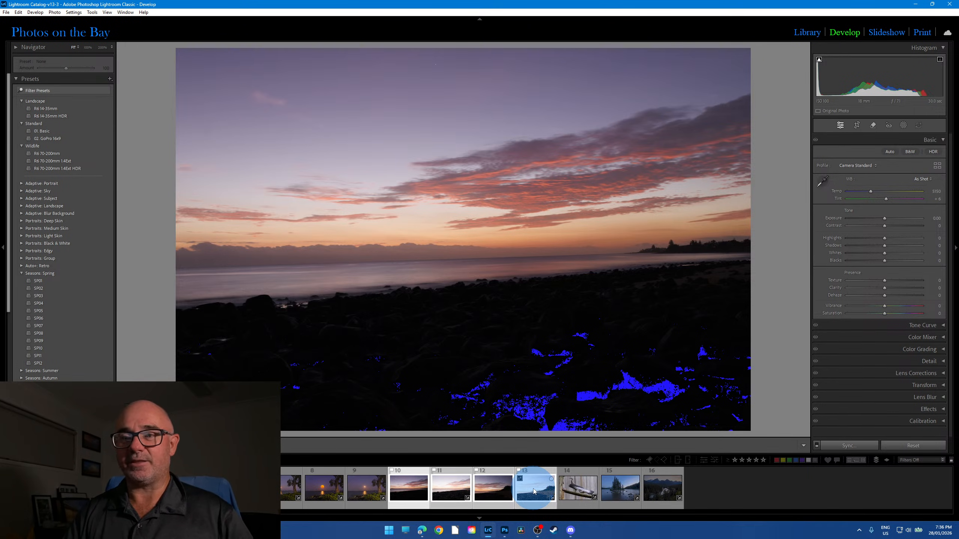
pyautogui.rightClick(533, 491)
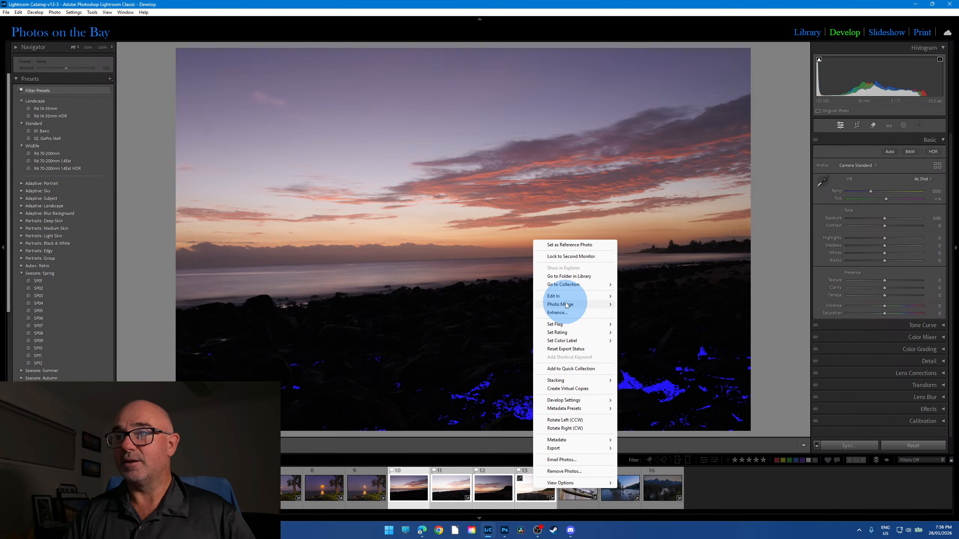
pyautogui.moveTo(567, 305)
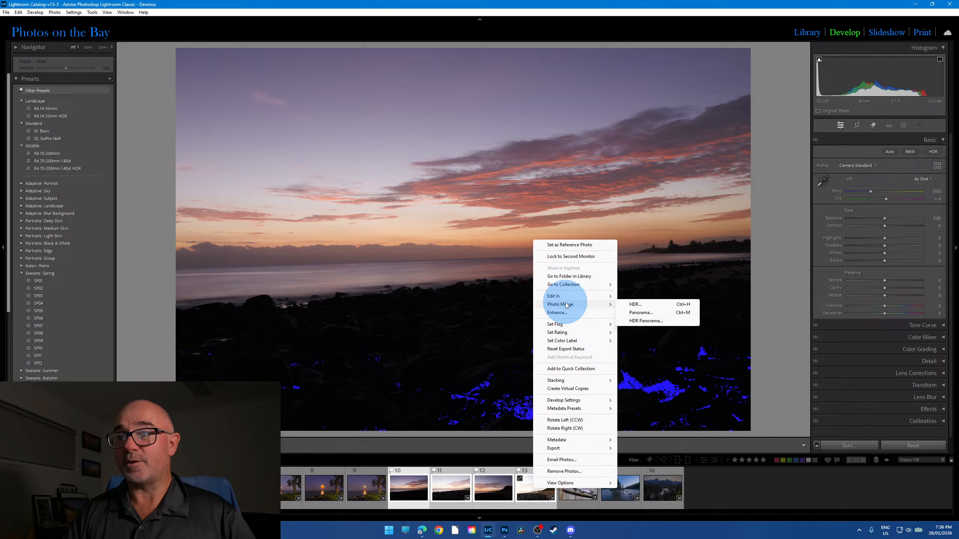
pyautogui.click(651, 322)
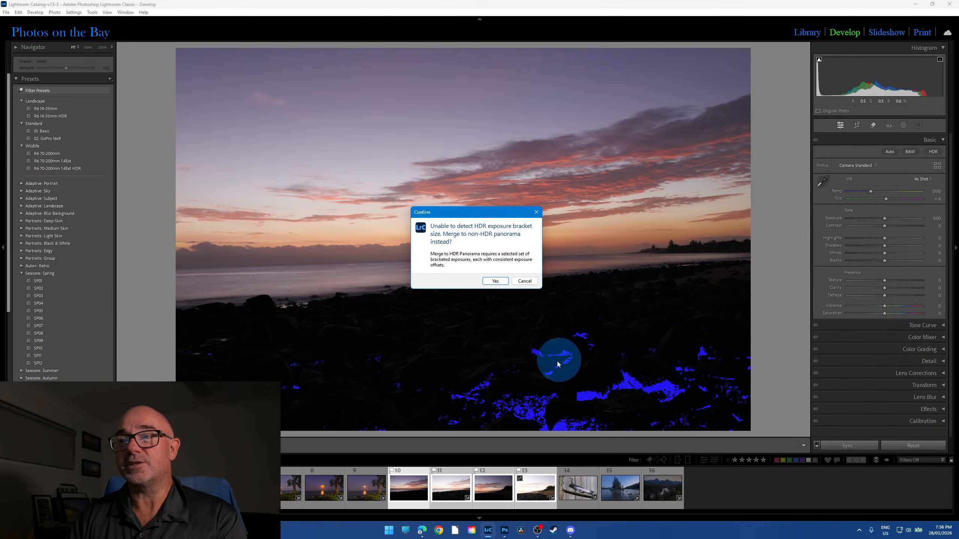
pyautogui.click(495, 281)
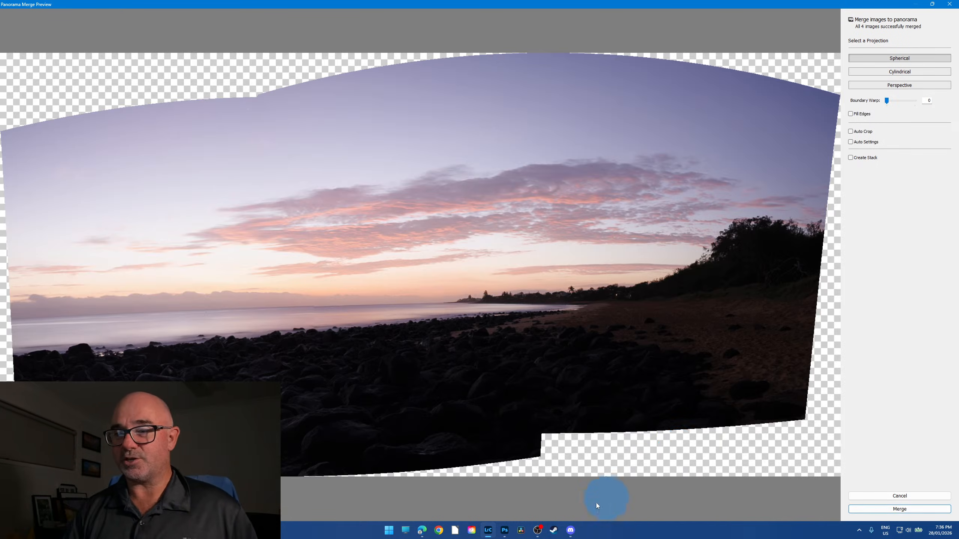
pyautogui.click(572, 535)
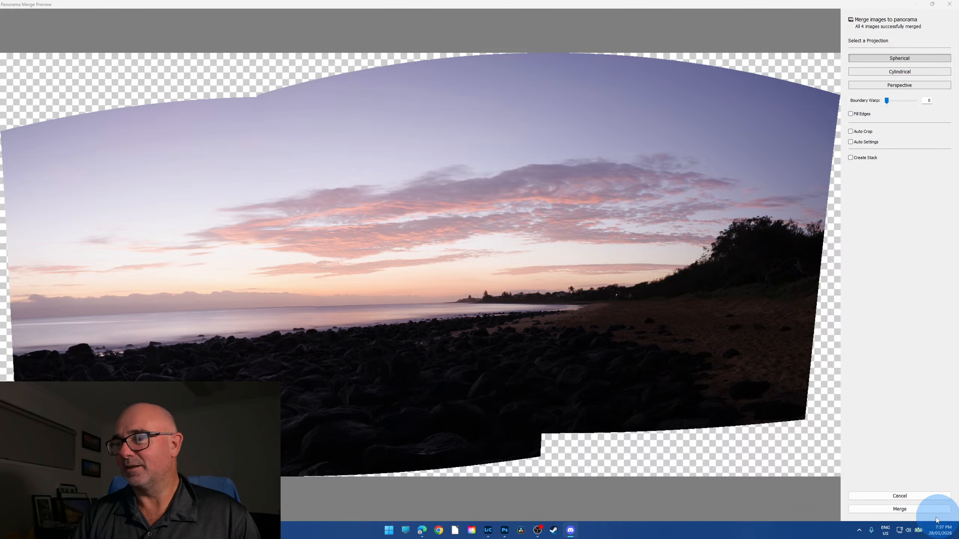
pyautogui.click(913, 515)
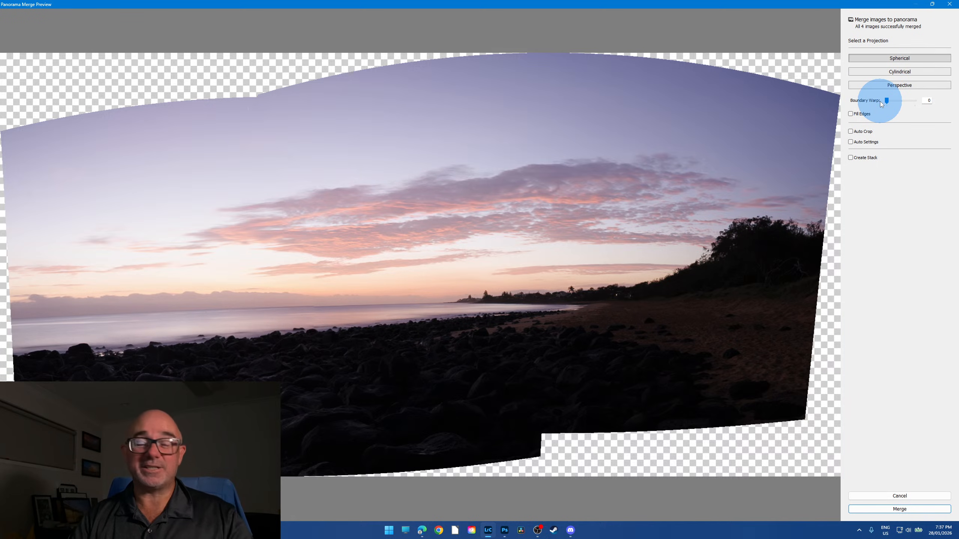
# - Compare the Cylindrical projection with Spherical, keep Spherical, and set the panorama's Boundary Warp to 61
pyautogui.click(916, 72)
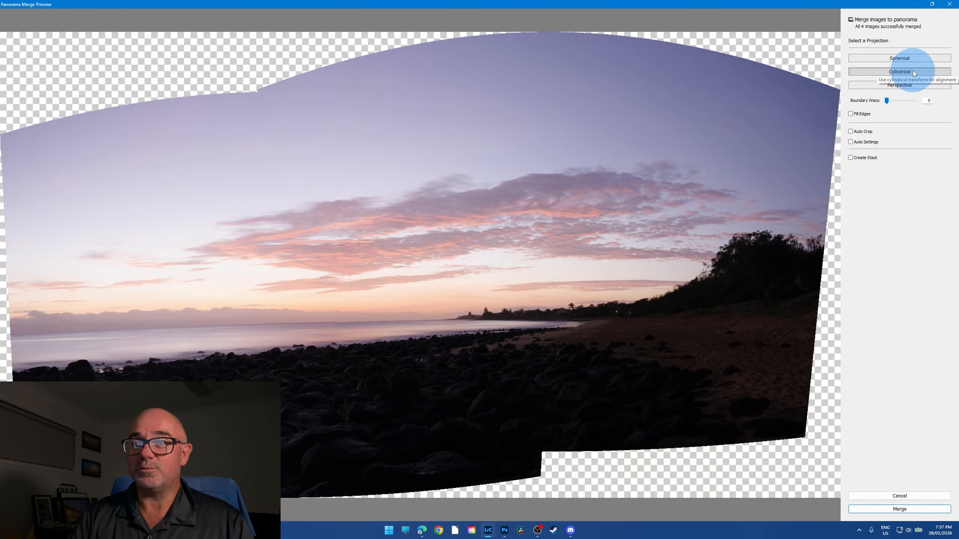
pyautogui.click(909, 61)
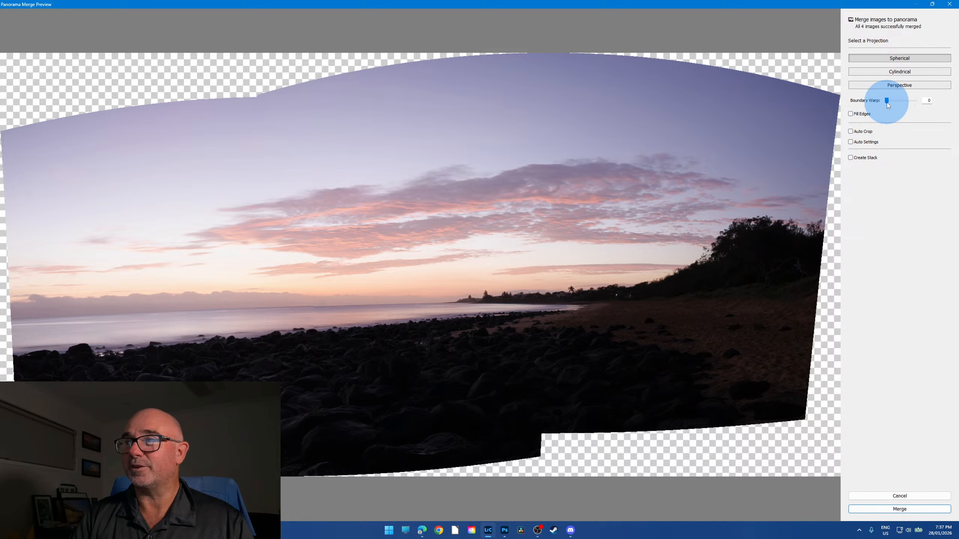
pyautogui.moveTo(887, 101); pyautogui.dragTo(906, 105)
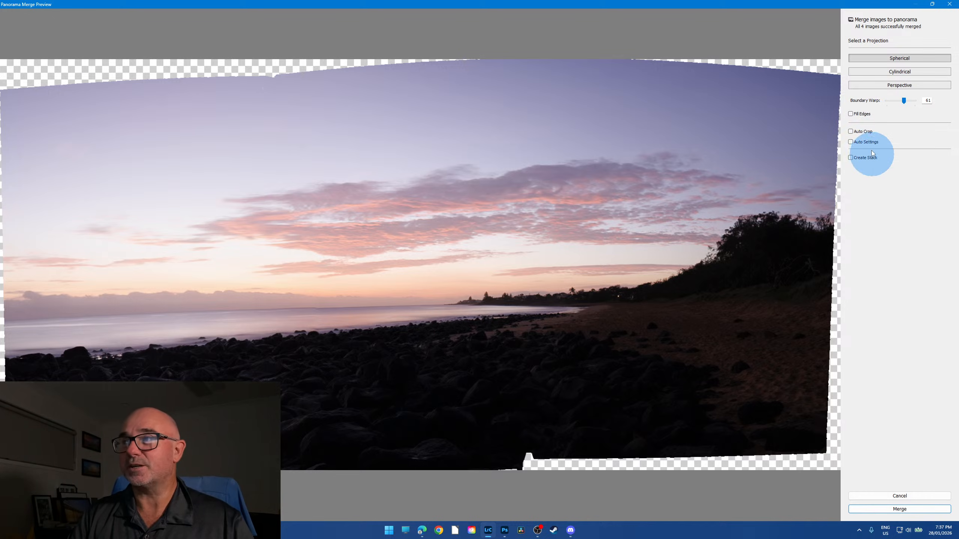
# - Preview the panorama with Auto Settings, turn that option back off, and merge the images
pyautogui.click(864, 142)
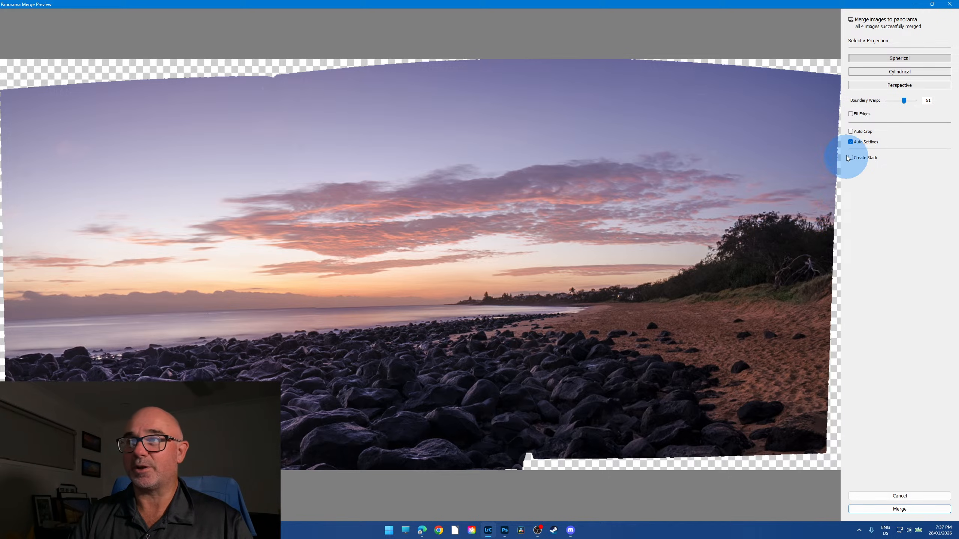
pyautogui.click(857, 142)
pyautogui.click(910, 509)
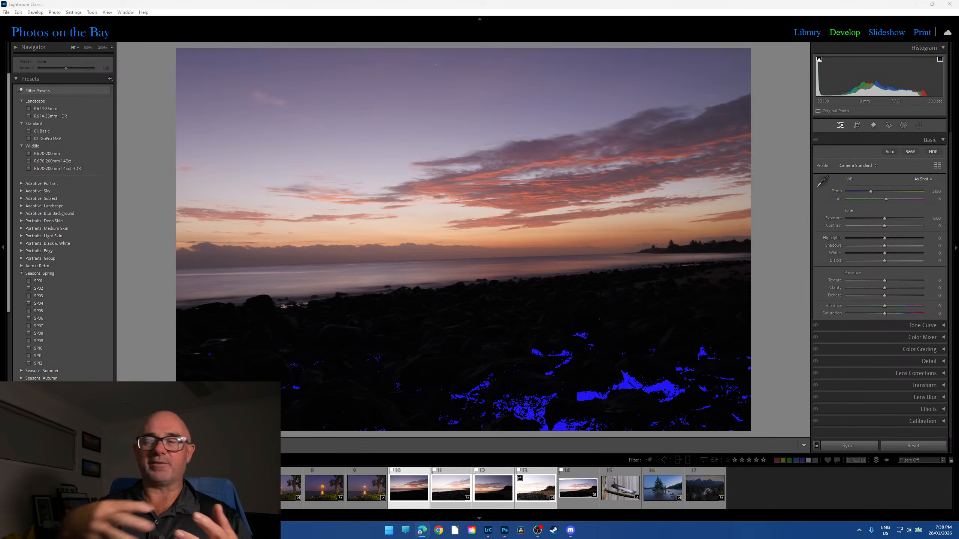
# - Set the merged panorama's Highlights to -100 and Shadows to +100, and check the trees and sand up close
pyautogui.click(581, 506)
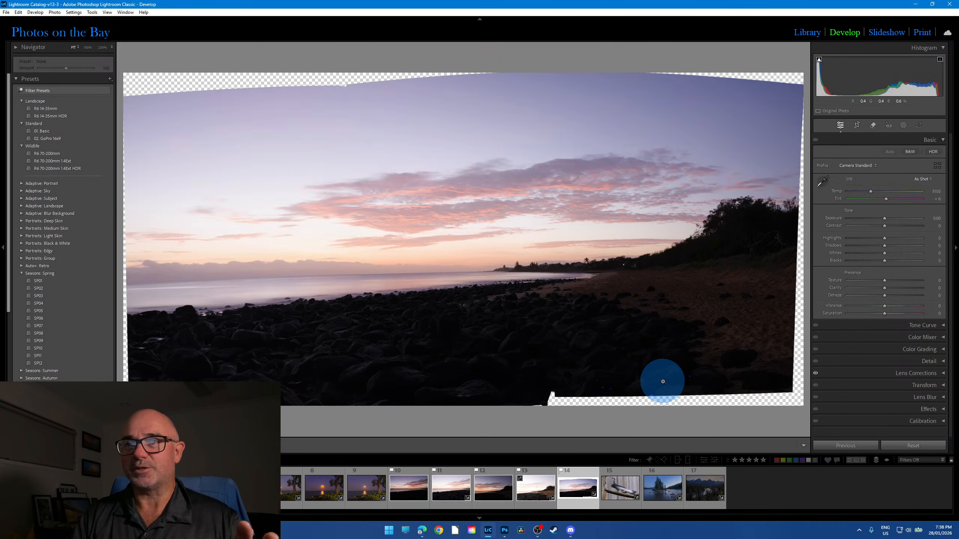
pyautogui.moveTo(884, 238); pyautogui.dragTo(925, 245)
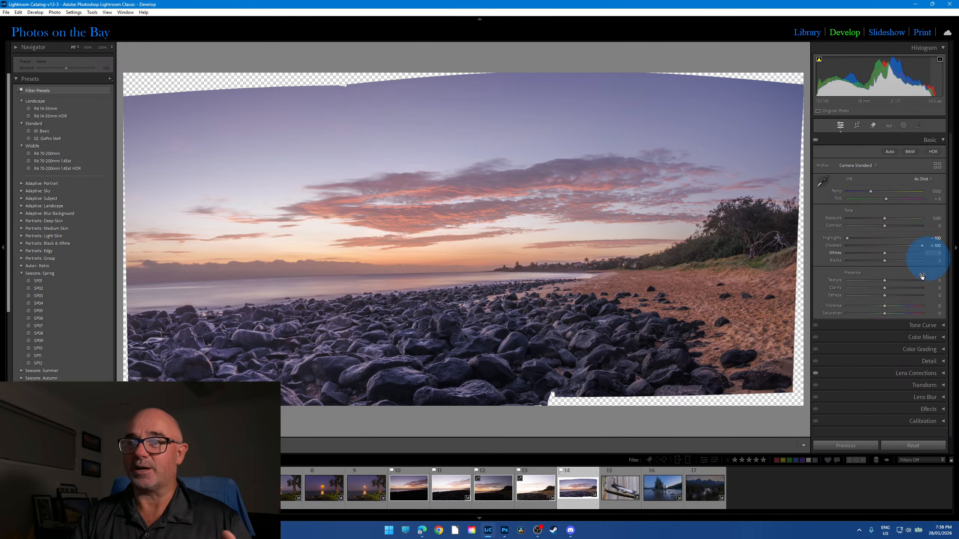
pyautogui.click(739, 254)
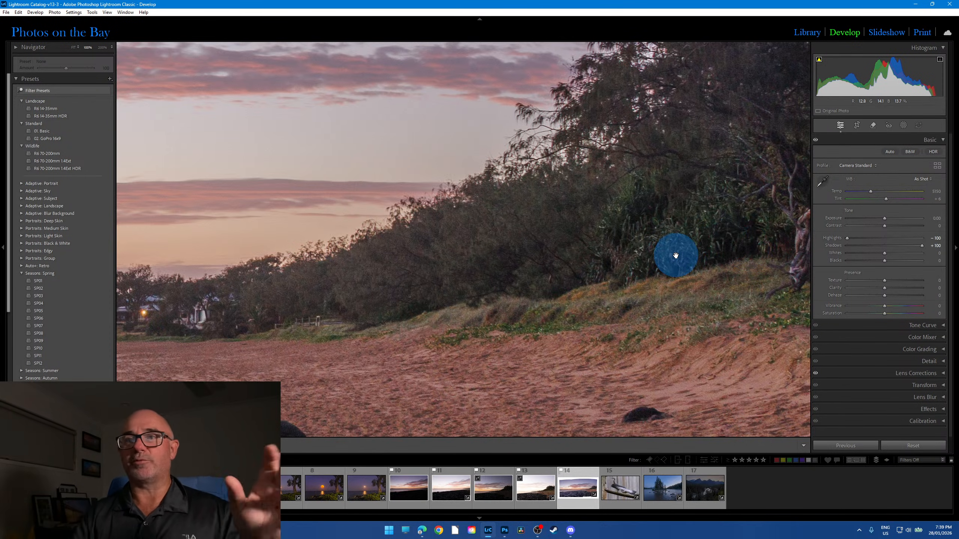
# - Reset the merged panorama's Shadows and Highlights to their default values
pyautogui.click(630, 240)
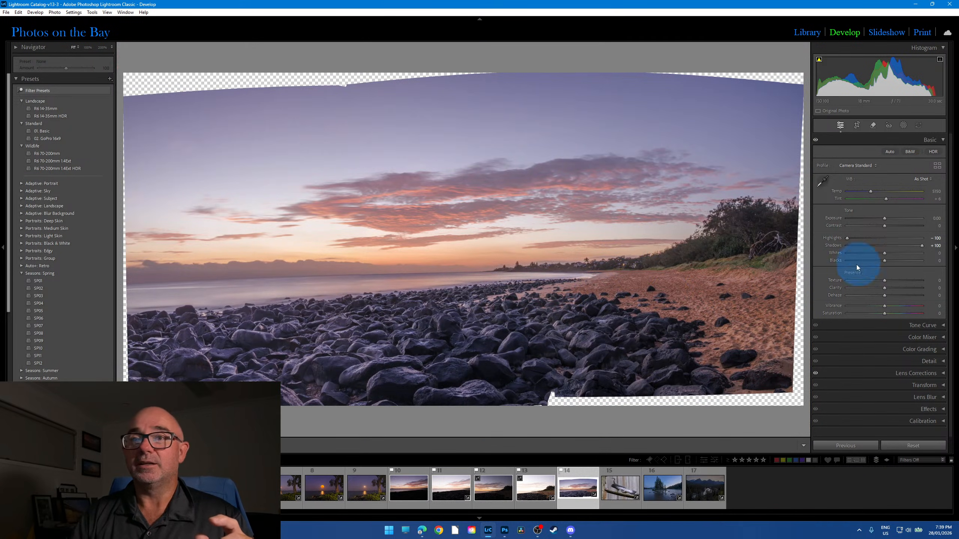
pyautogui.doubleClick(839, 245)
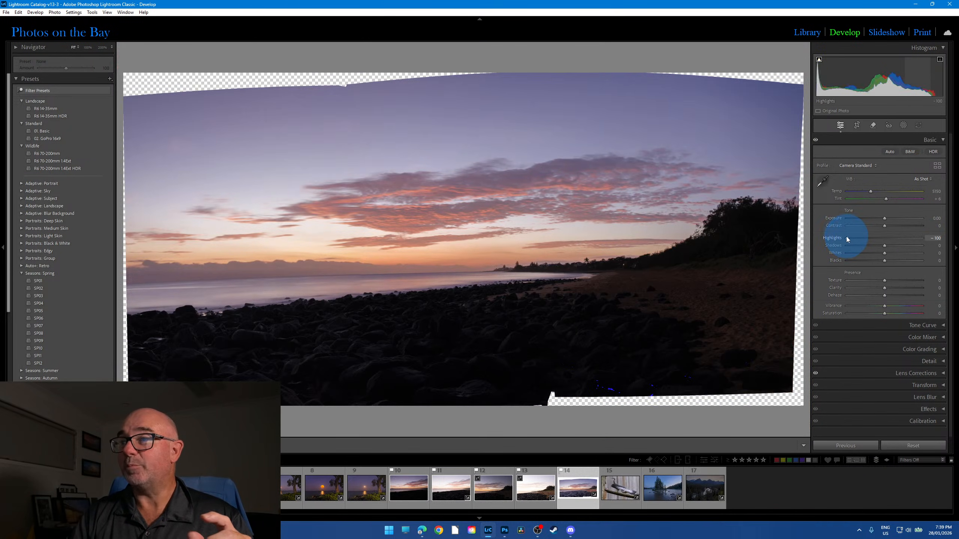
pyautogui.doubleClick(847, 237)
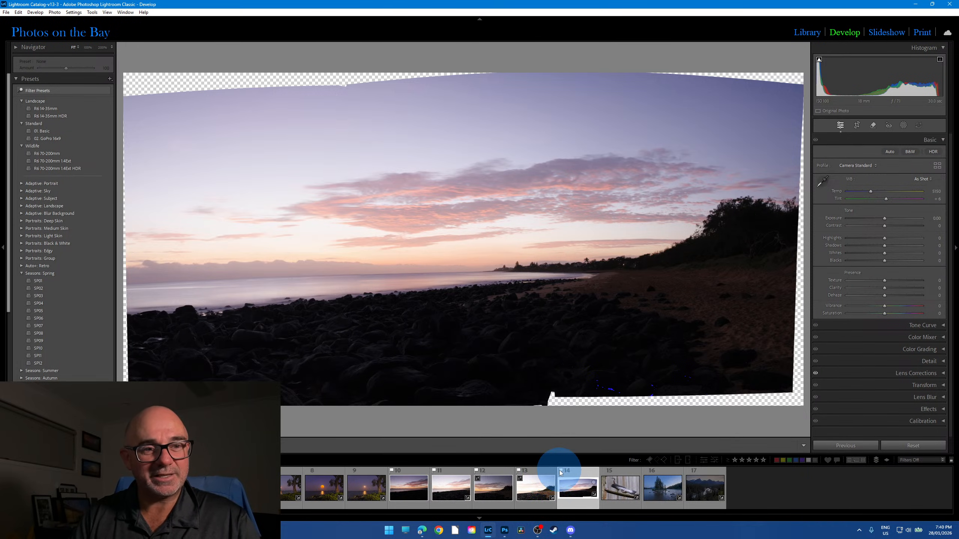
pyautogui.click(571, 531)
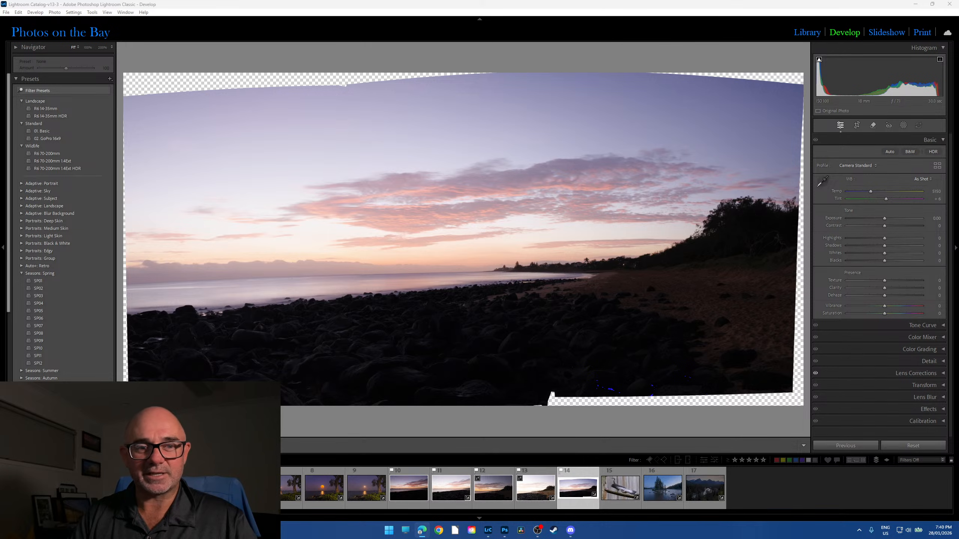
pyautogui.click(571, 531)
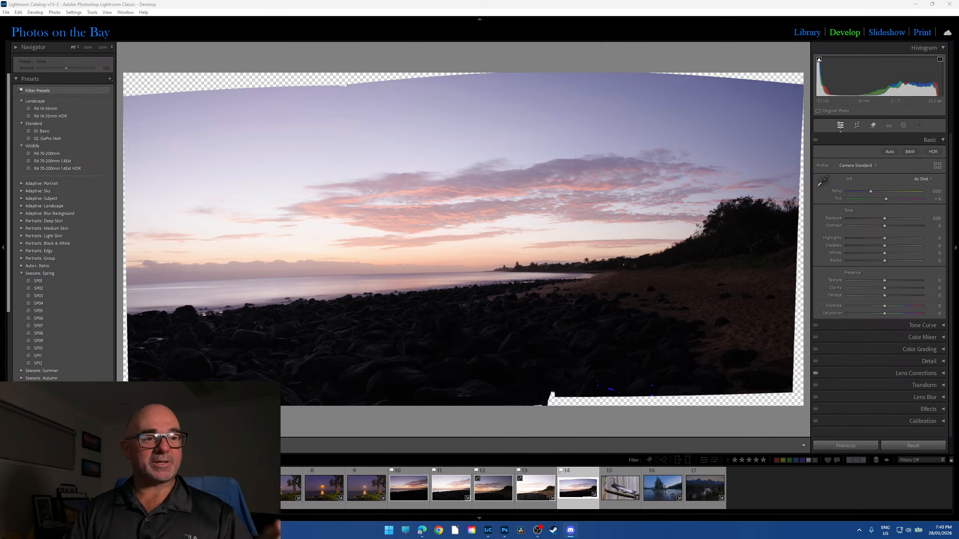
pyautogui.click(334, 456)
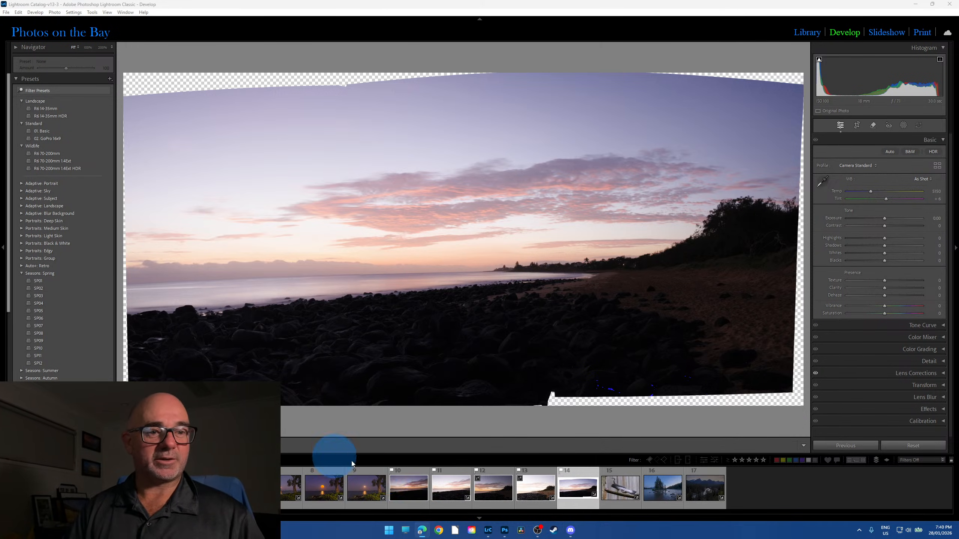
pyautogui.click(588, 462)
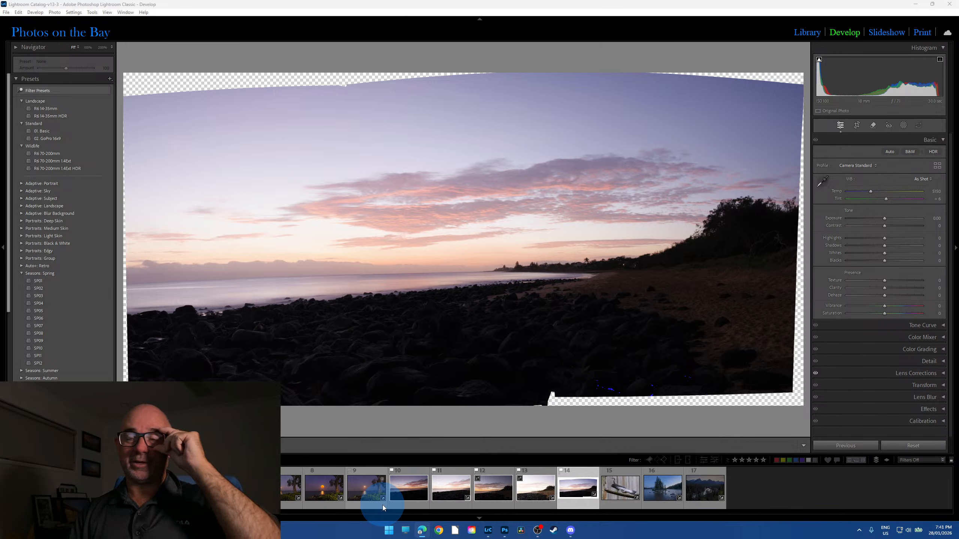
pyautogui.click(407, 492)
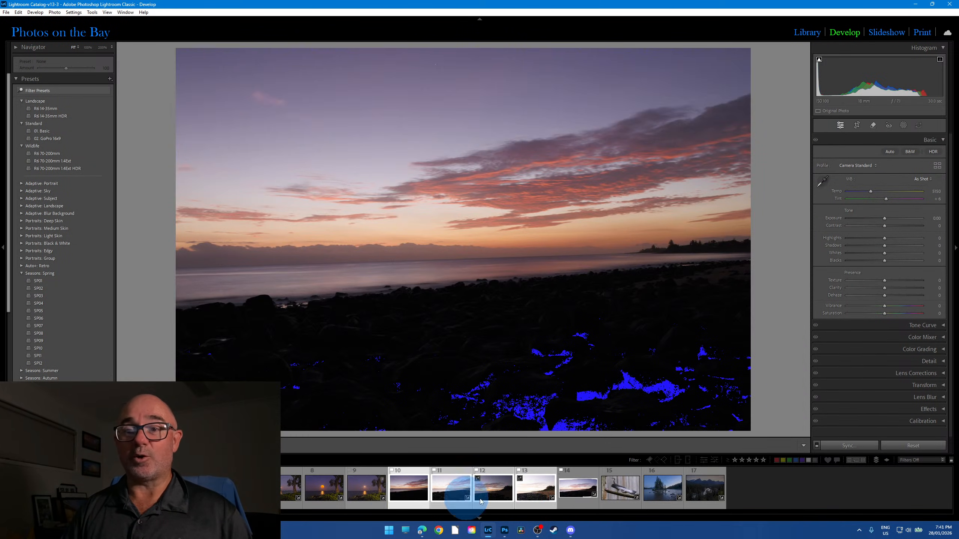
pyautogui.rightClick(540, 496)
pyautogui.moveTo(567, 308)
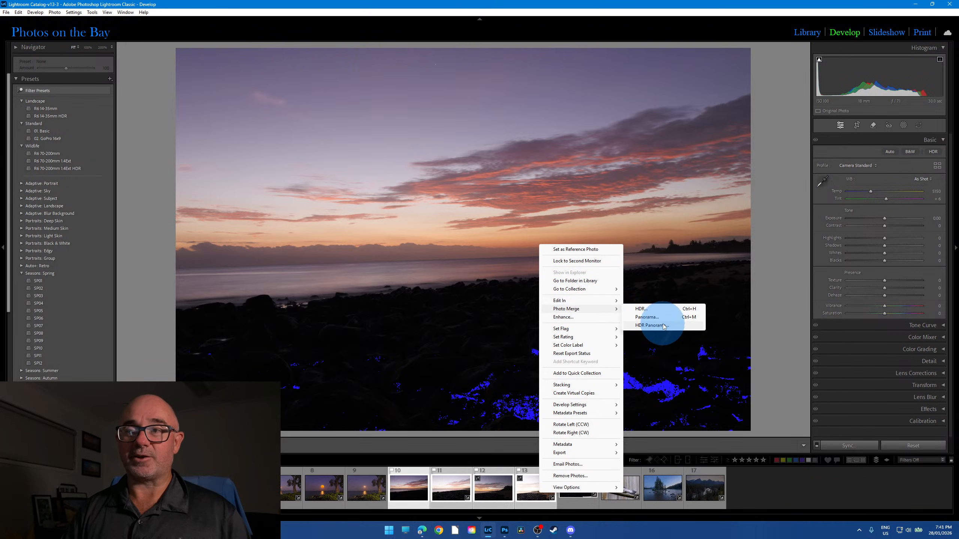
# - Inspect the merged panorama's horizon up close, and set Highlights to -56, Shadows to +49, Whites to -27 and Blacks to +32
pyautogui.click(570, 512)
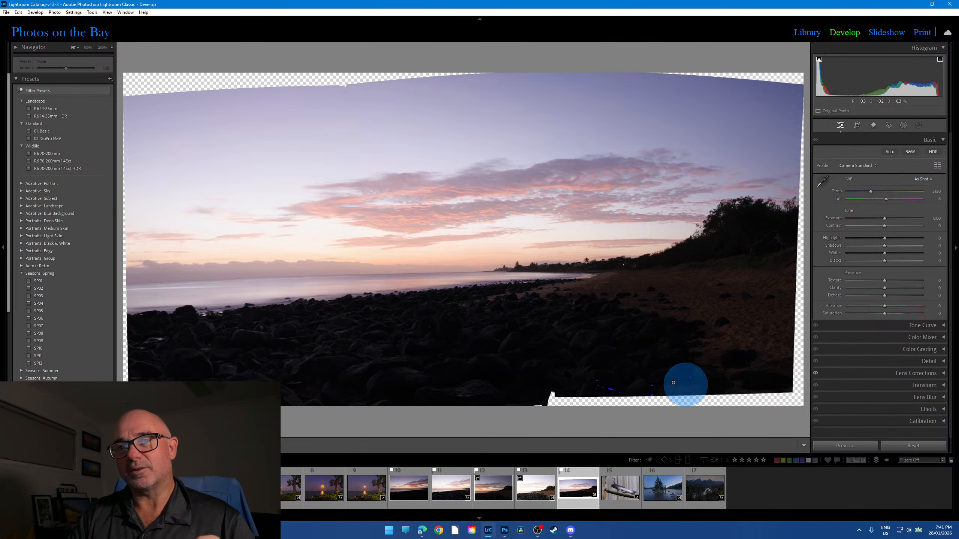
pyautogui.click(370, 280)
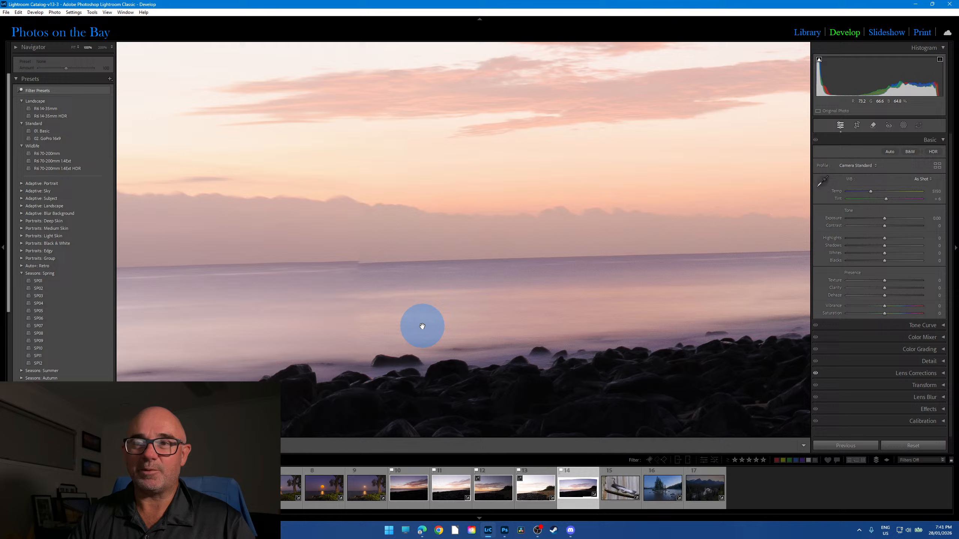
pyautogui.click(390, 314)
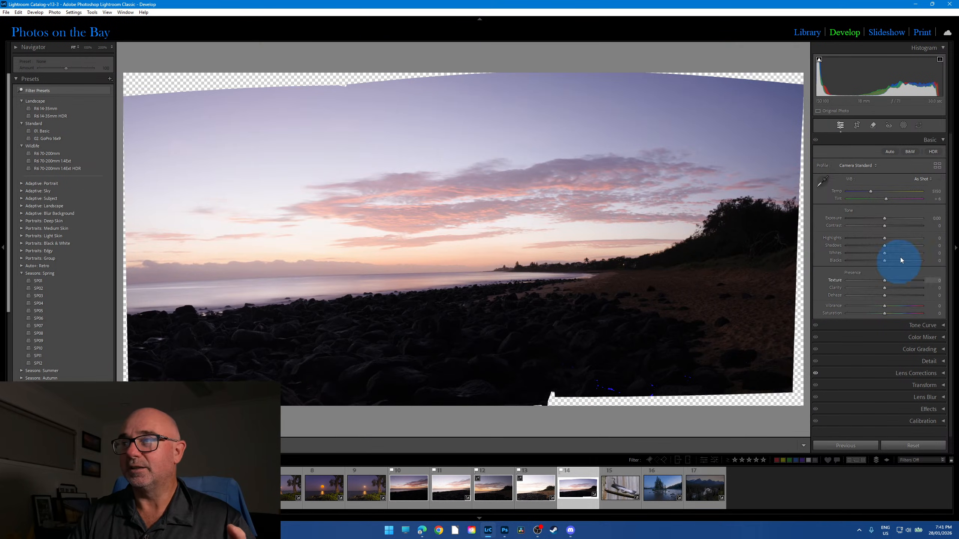
pyautogui.moveTo(884, 238); pyautogui.dragTo(904, 246)
pyautogui.moveTo(884, 253)
pyautogui.mouseDown()
pyautogui.moveTo(875, 253)
pyautogui.moveTo(895, 261)
pyautogui.mouseUp()
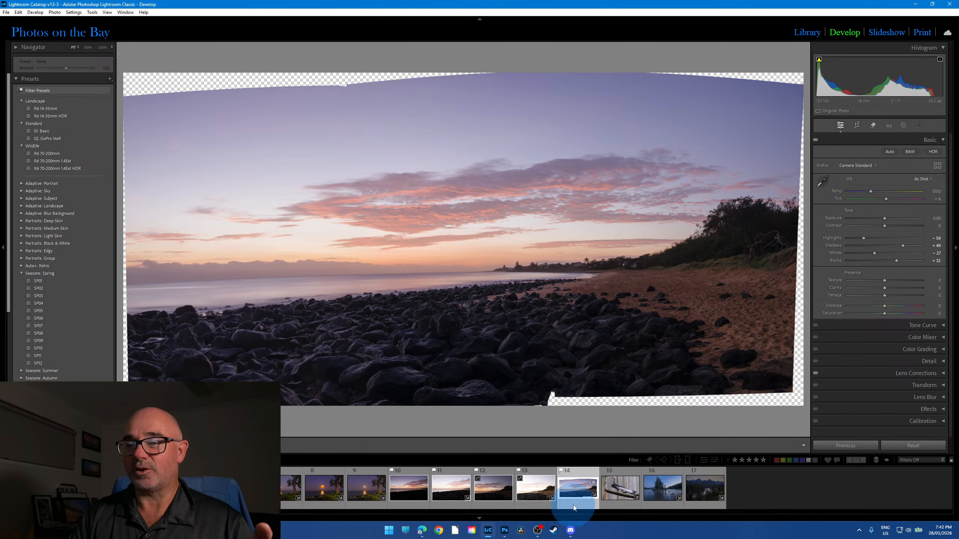
# - Select the four source beach exposures, photos 10 to 13
pyautogui.click(409, 489)
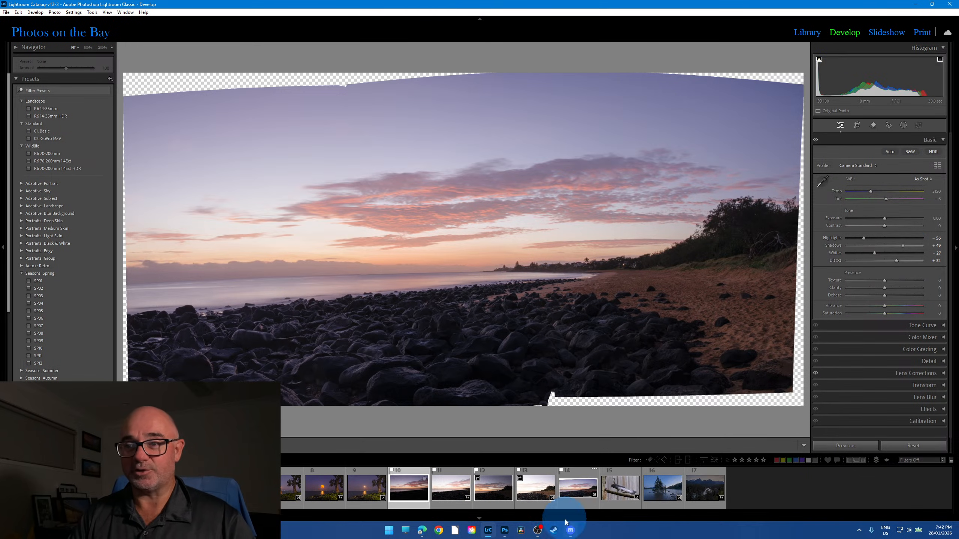
pyautogui.moveTo(571, 529)
pyautogui.keyDown('shift'); pyautogui.click(523, 492); pyautogui.keyUp('shift')
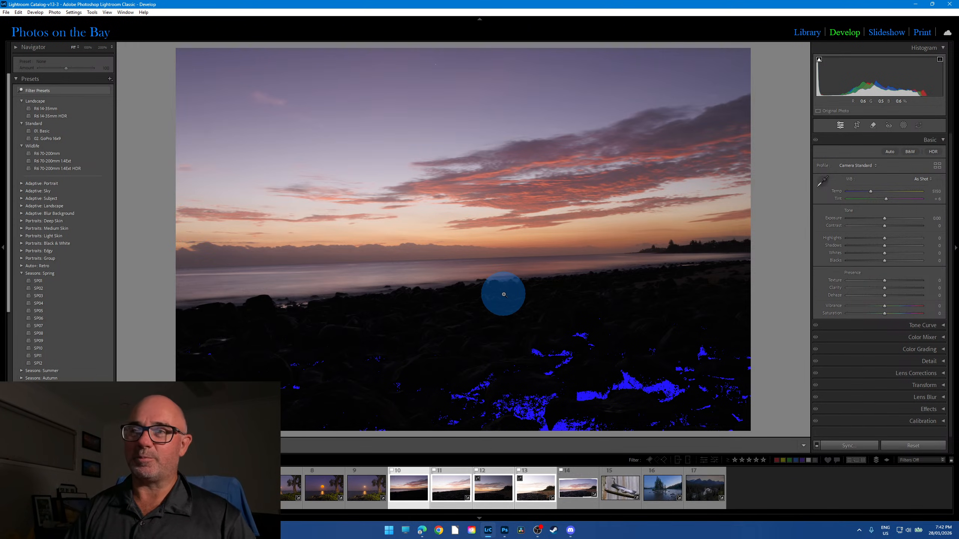
# - Switch between photos 10 and 11 to compare the dark and bright exposures of the first panorama frame
pyautogui.click(410, 474)
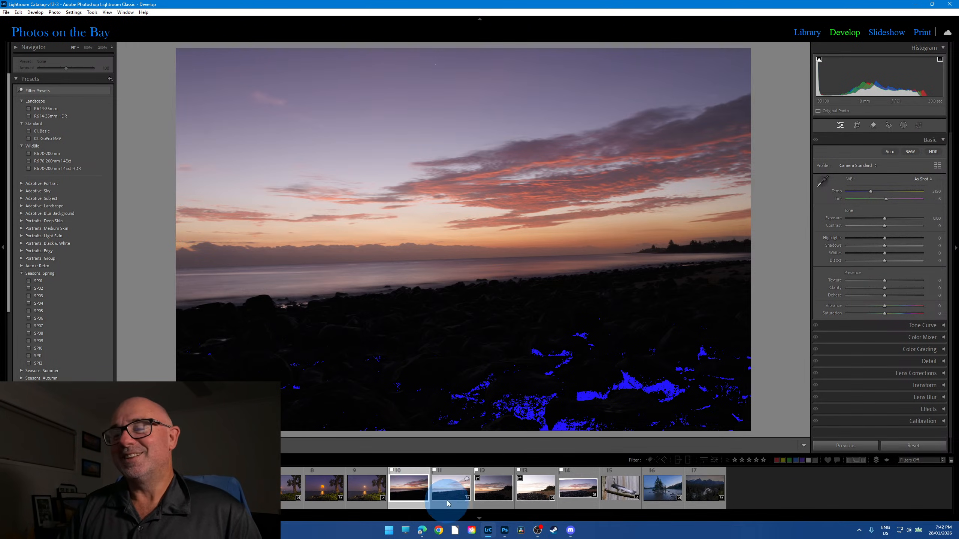
pyautogui.click(451, 475)
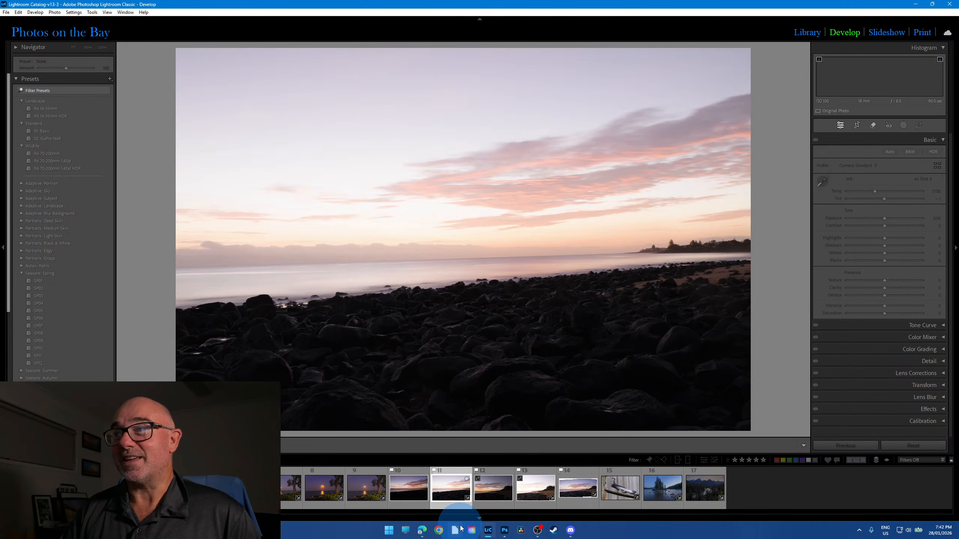
pyautogui.click(417, 475)
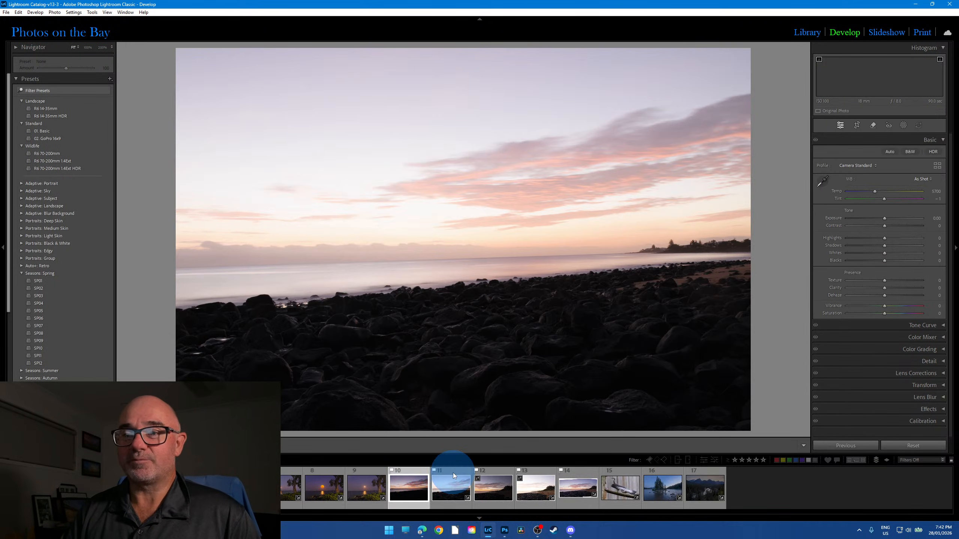
pyautogui.click(453, 473)
pyautogui.click(462, 501)
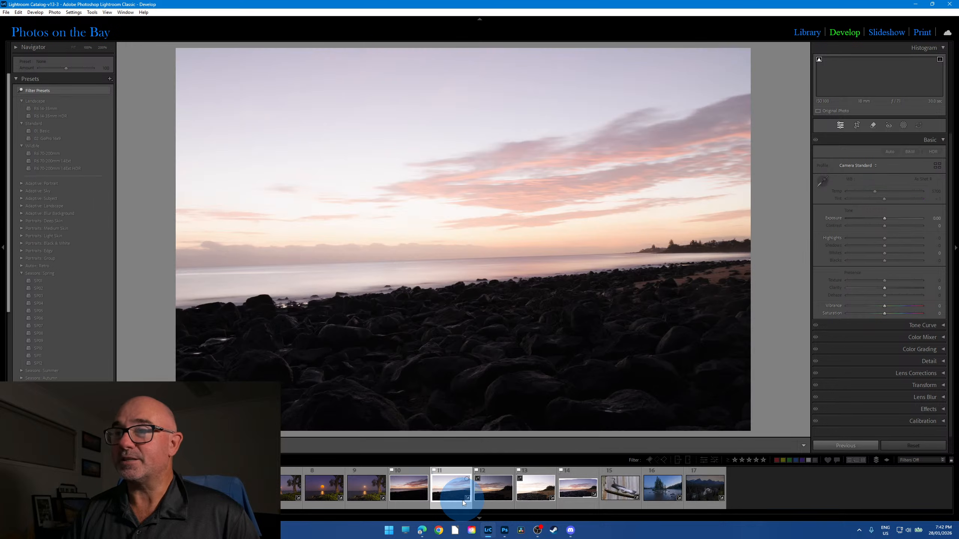
pyautogui.click(494, 477)
pyautogui.click(399, 474)
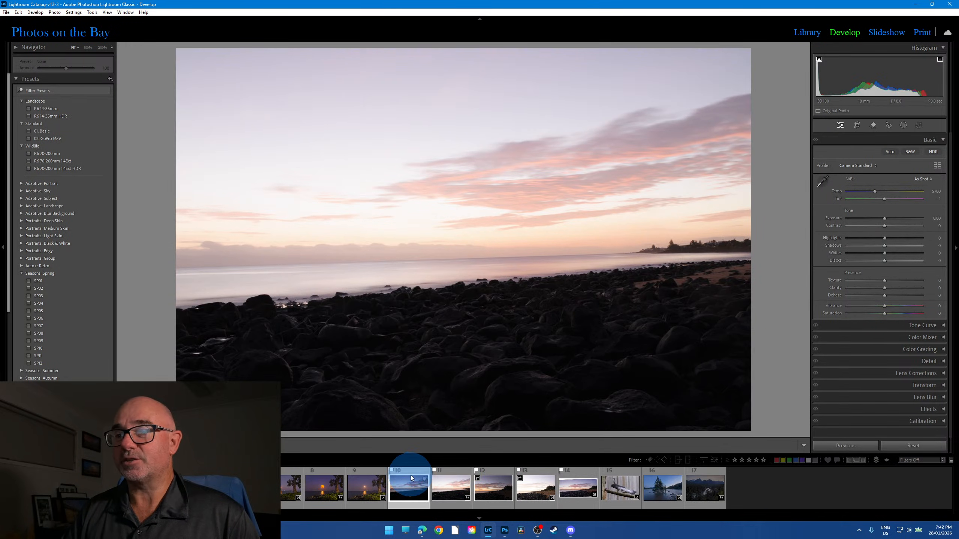
# - Compare the framing of the two dark exposures, photos 10 and 12, and of the two bright ones, photos 11 and 13
pyautogui.moveTo(427, 526)
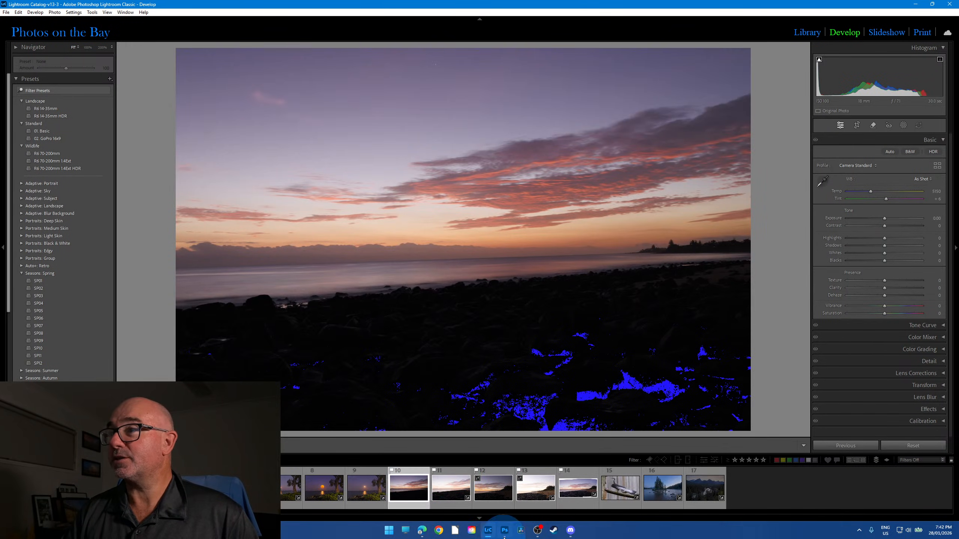
pyautogui.moveTo(505, 530)
pyautogui.moveTo(488, 483)
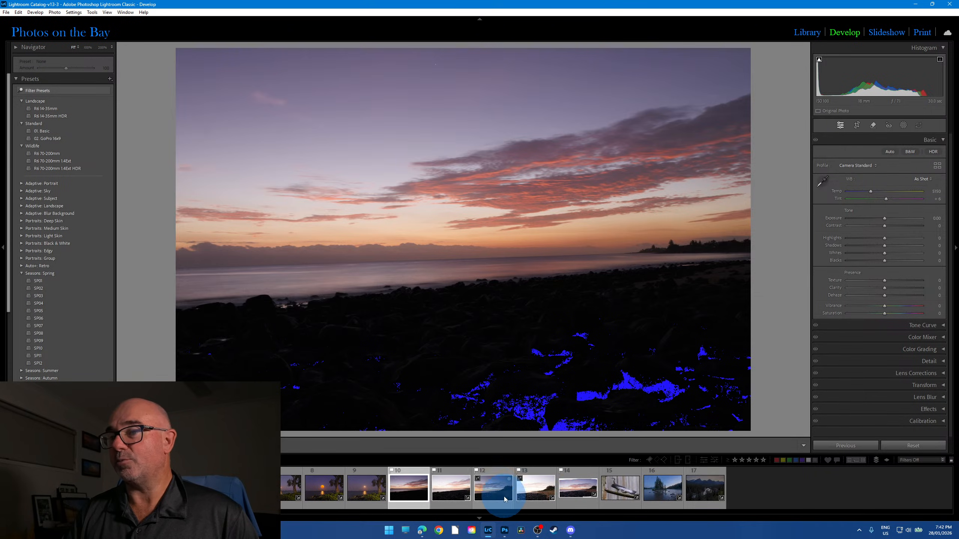
pyautogui.click(495, 474)
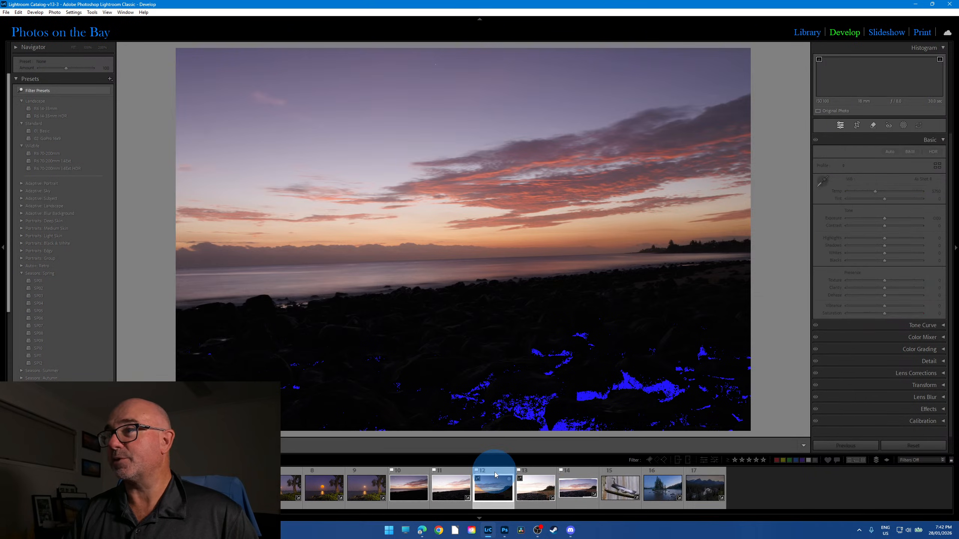
pyautogui.click(413, 477)
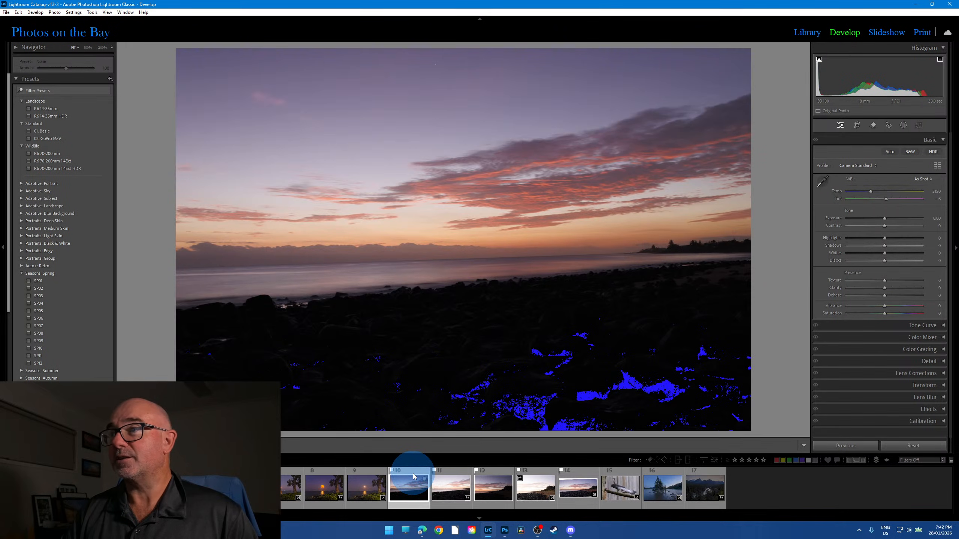
pyautogui.click(493, 475)
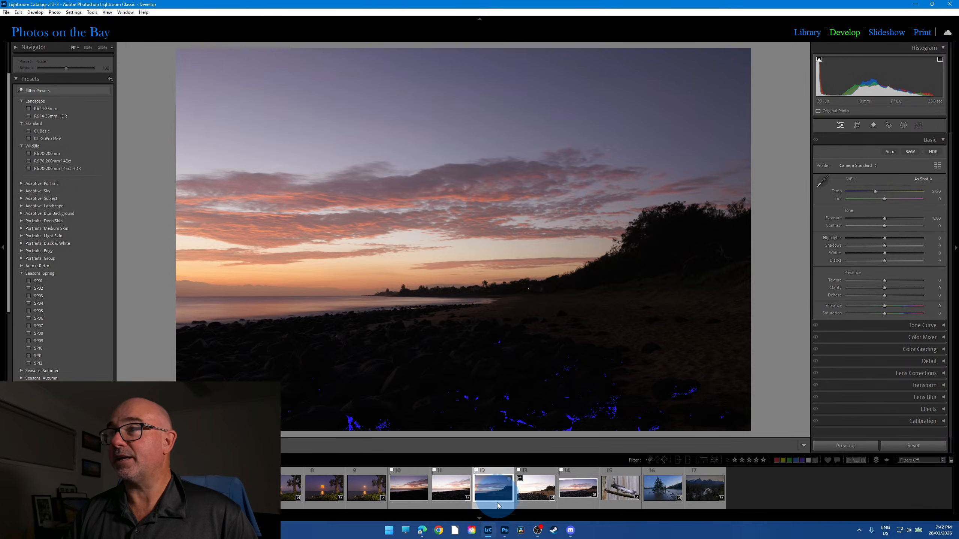
pyautogui.click(457, 478)
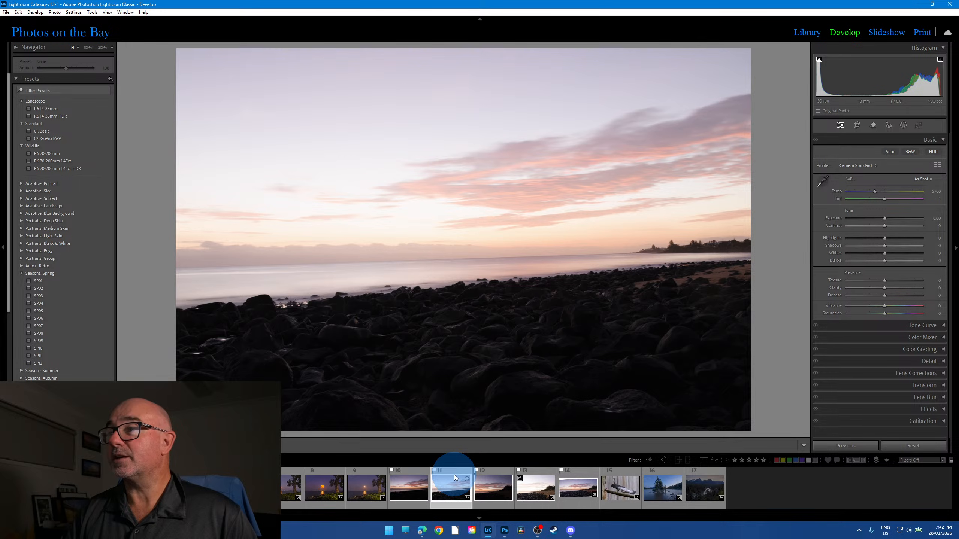
pyautogui.click(535, 478)
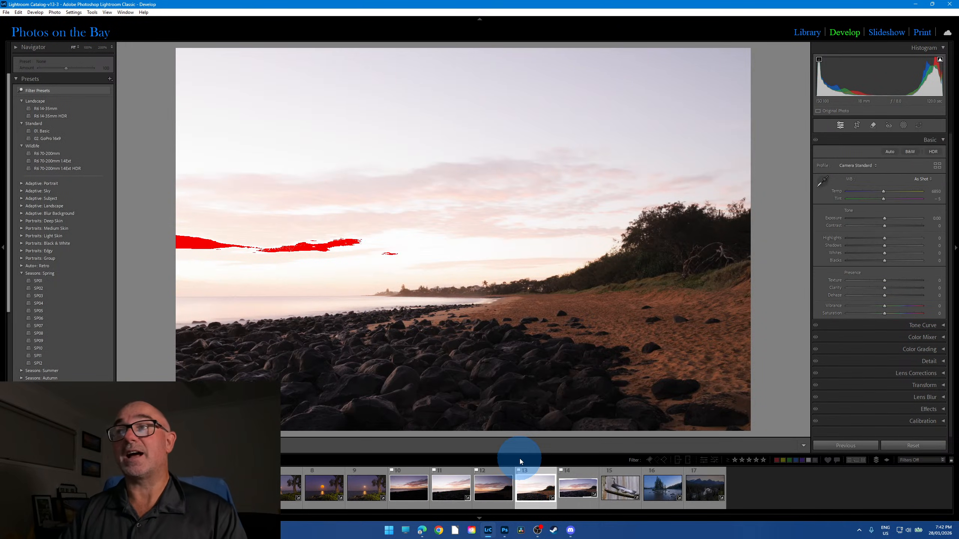
# - Go through photos 10 to 13 in shooting order and back again to review the alternating dark and bright exposures
pyautogui.click(450, 473)
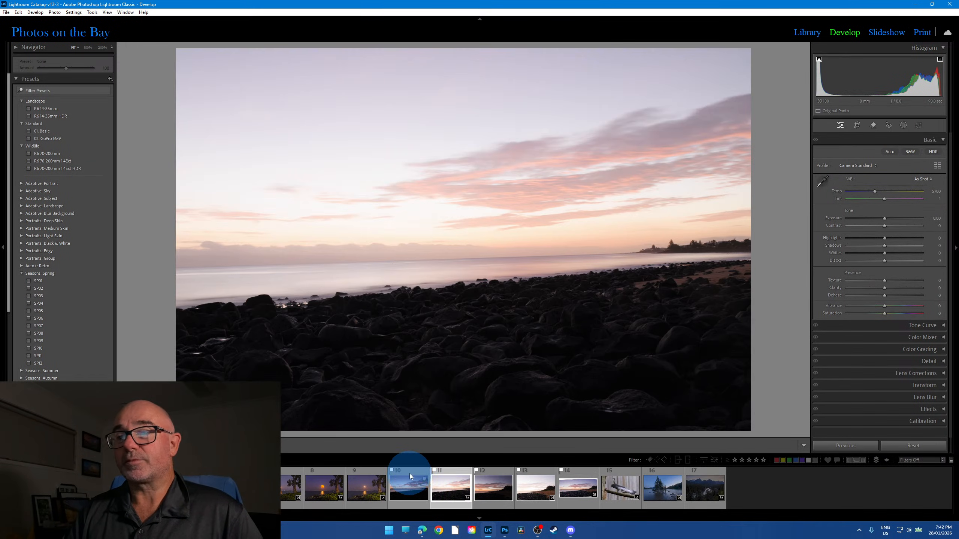
pyautogui.click(408, 474)
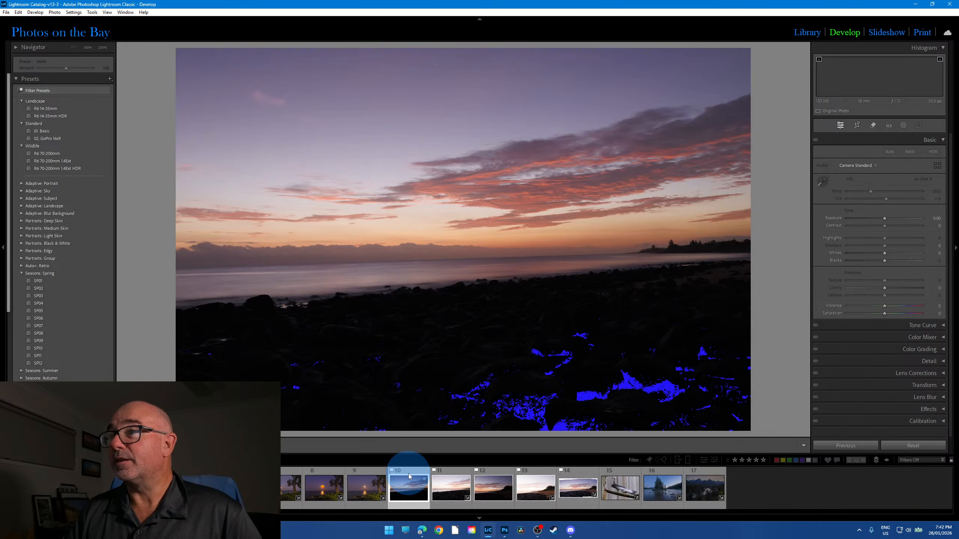
pyautogui.click(451, 473)
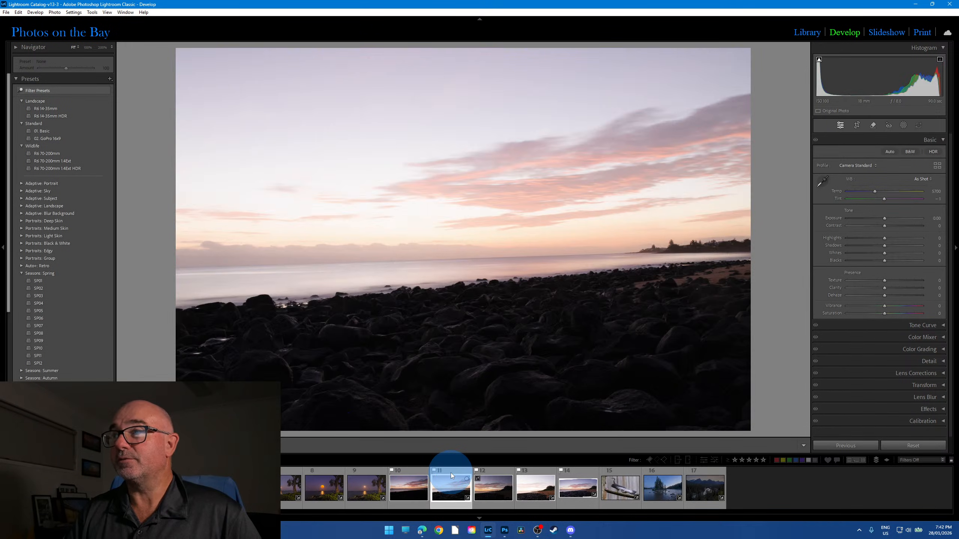
pyautogui.click(482, 478)
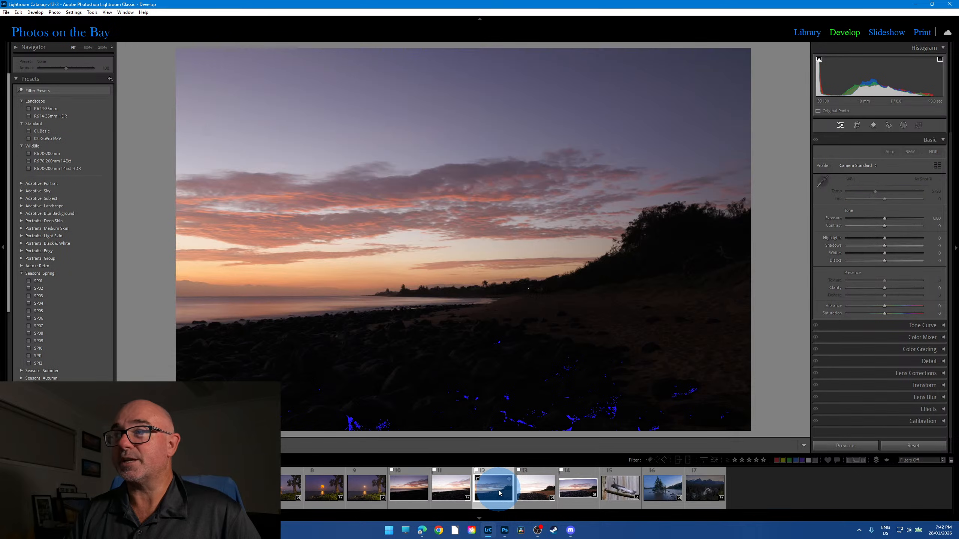
pyautogui.click(536, 473)
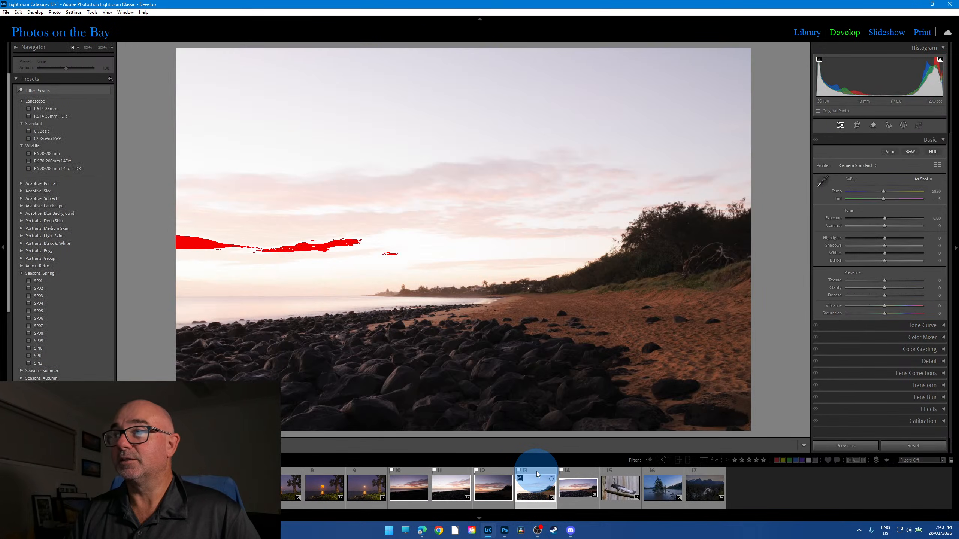
pyautogui.click(487, 471)
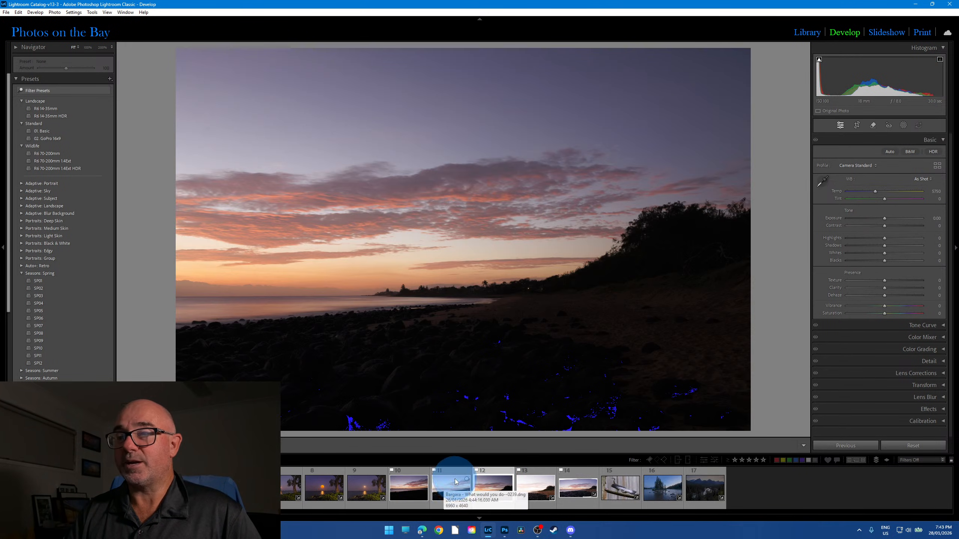
pyautogui.click(455, 481)
pyautogui.moveTo(488, 530)
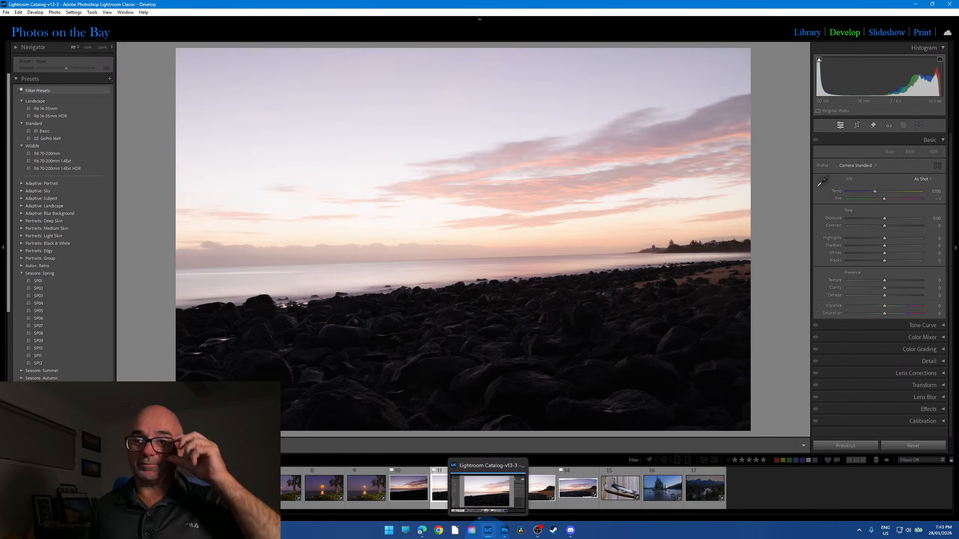
pyautogui.click(410, 496)
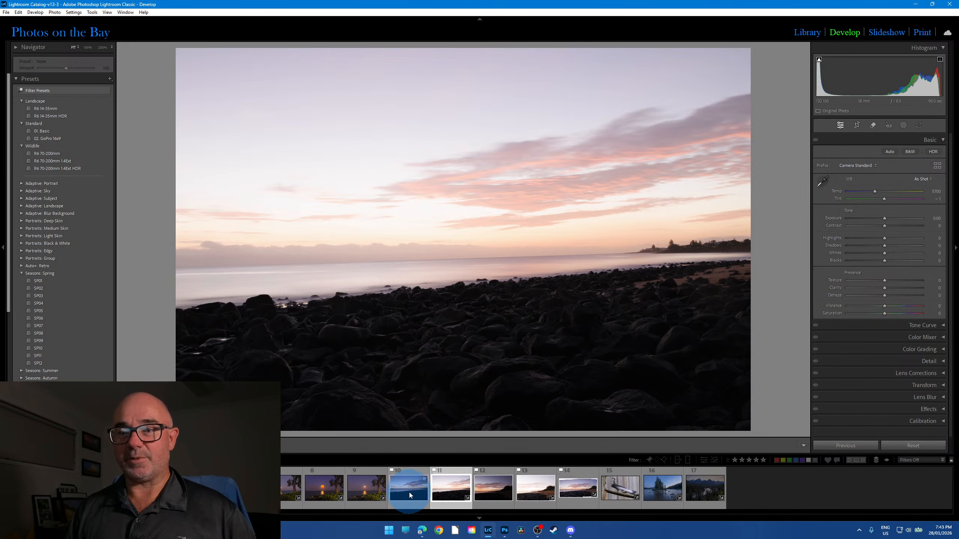
# - Review photos 10 and 11, and 12 and 13, as dark and bright pairs of the two panorama frames
pyautogui.click(504, 508)
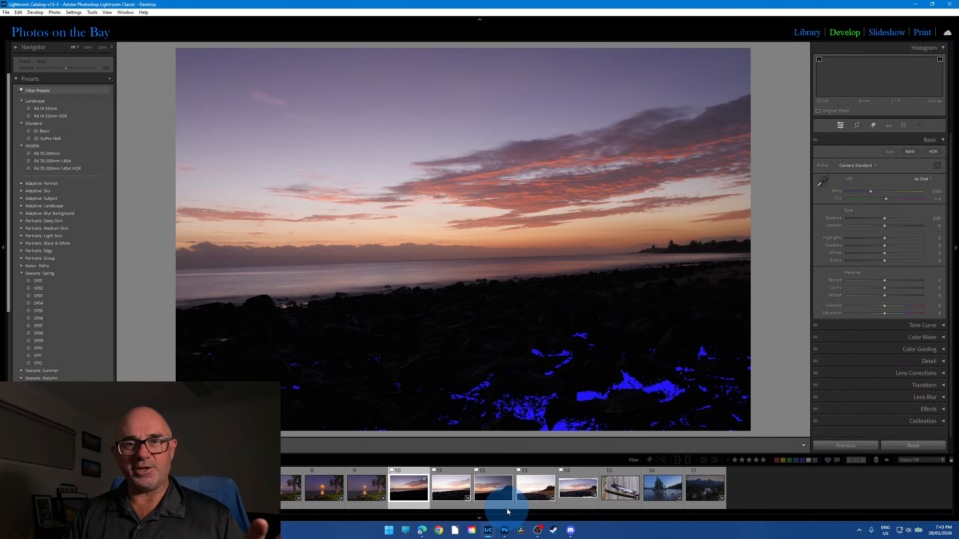
pyautogui.keyDown('ctrl'); pyautogui.click(457, 495); pyautogui.keyUp('ctrl')
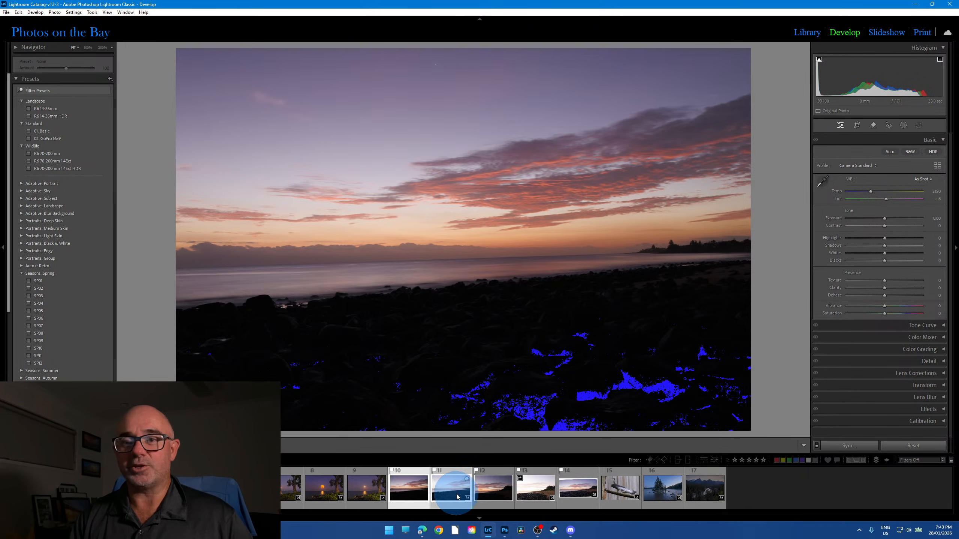
pyautogui.click(499, 495)
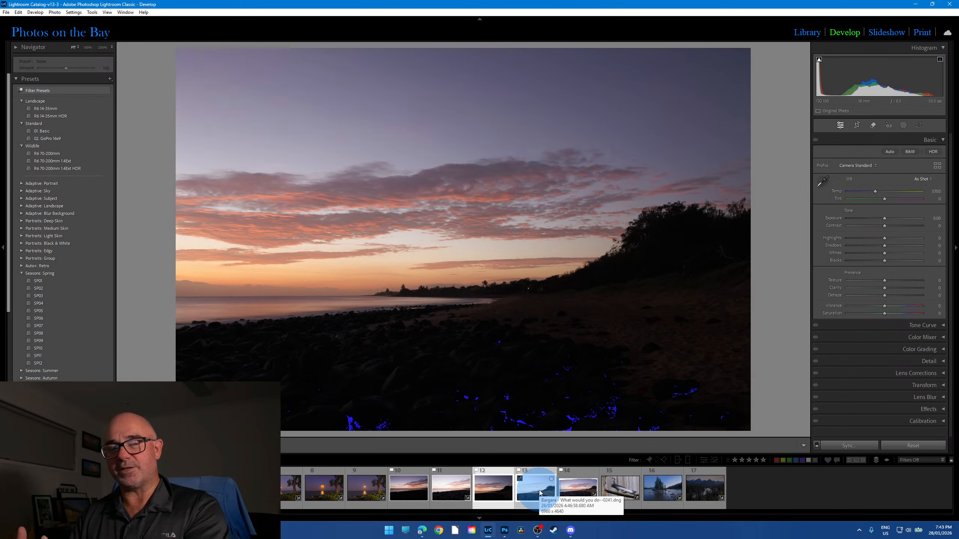
pyautogui.click(540, 492)
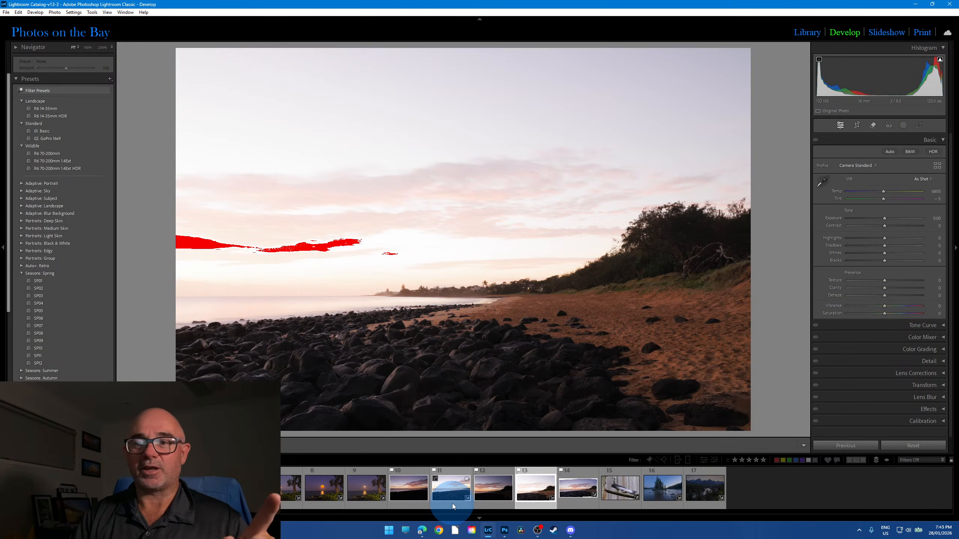
pyautogui.click(453, 504)
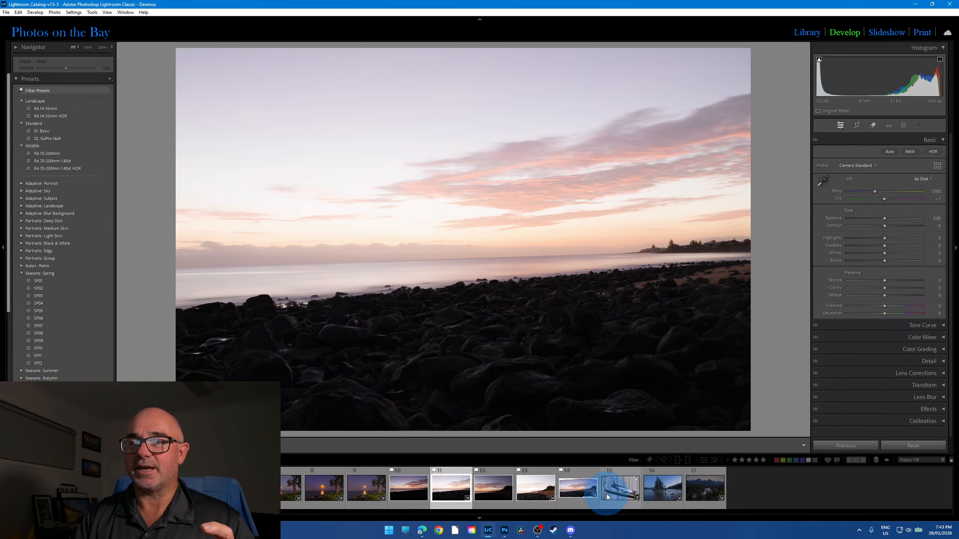
pyautogui.click(412, 495)
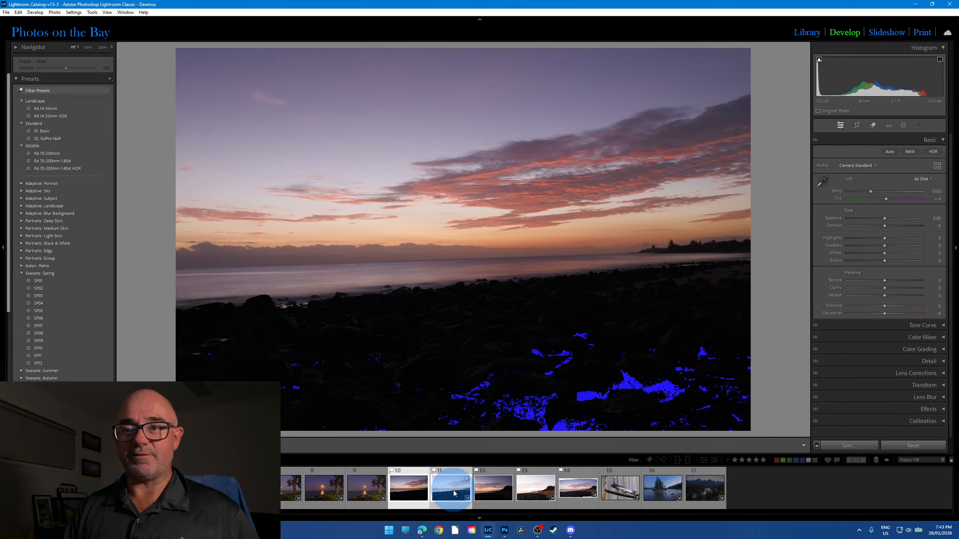
pyautogui.keyDown('ctrl'); pyautogui.click(454, 493); pyautogui.keyUp('ctrl')
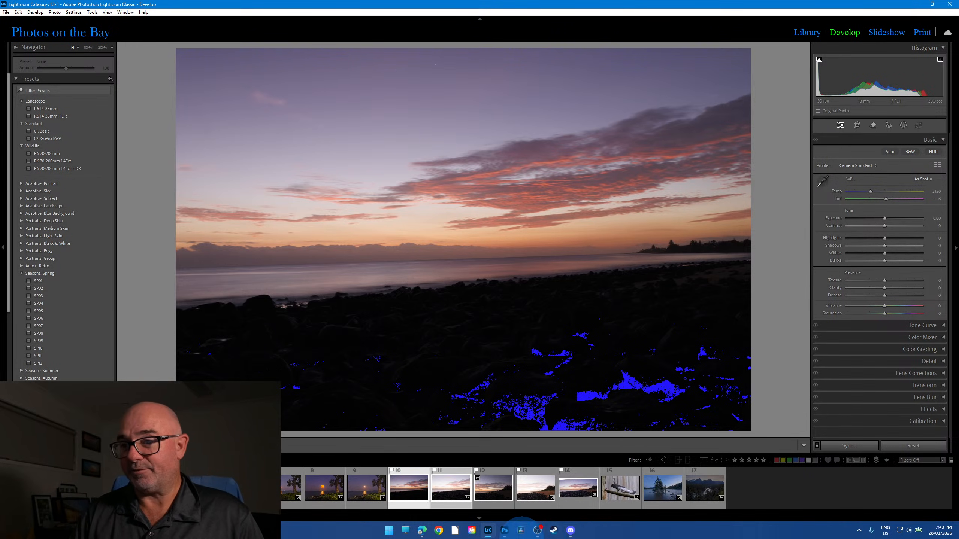
pyautogui.click(570, 530)
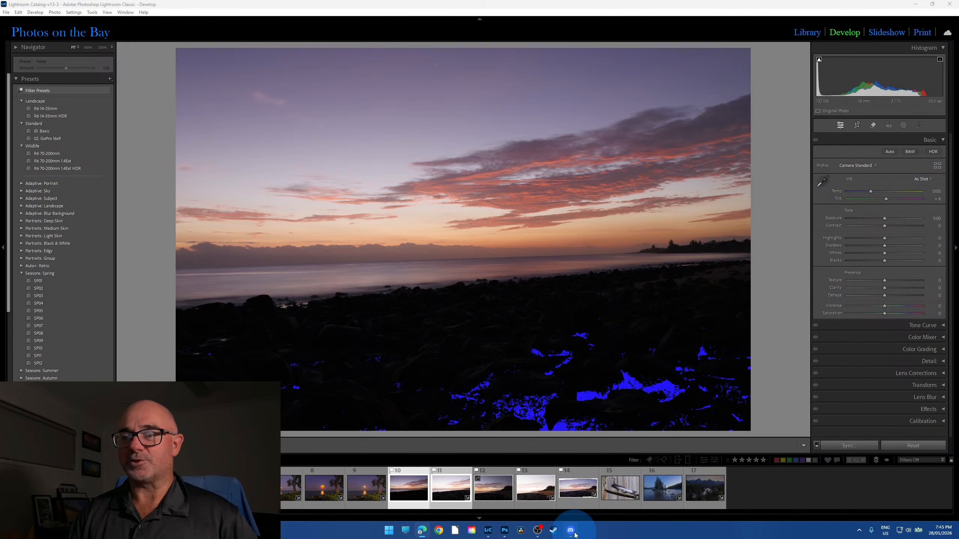
pyautogui.moveTo(573, 534)
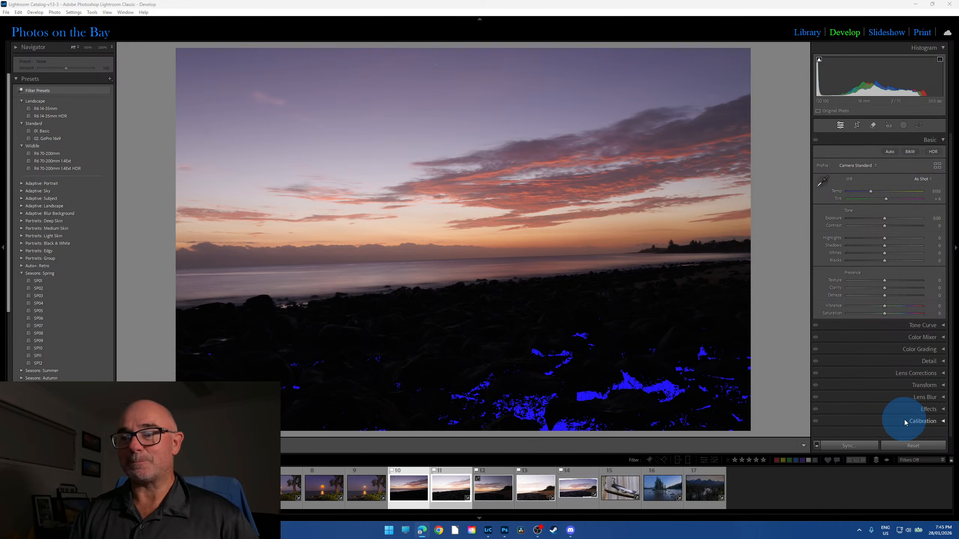
pyautogui.click(416, 506)
pyautogui.click(442, 507)
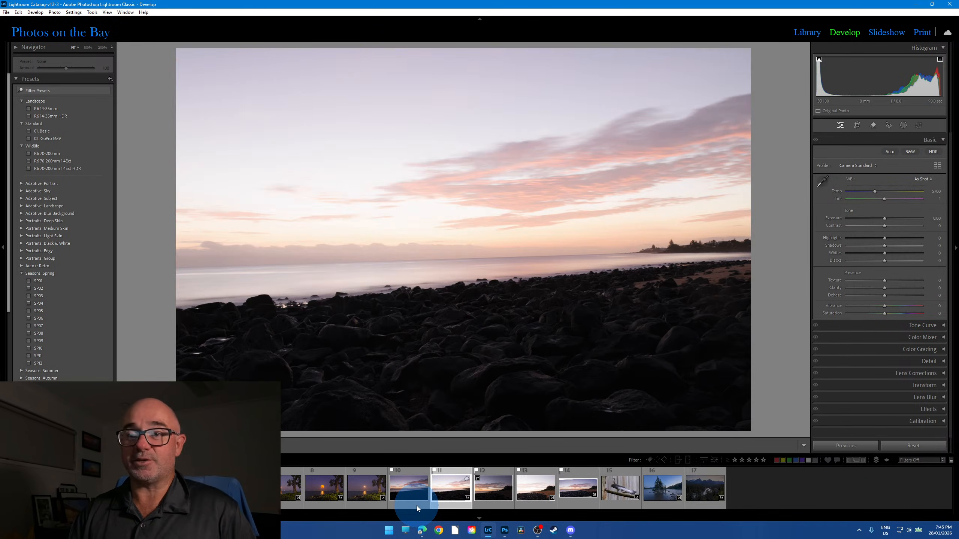
pyautogui.keyDown('ctrl'); pyautogui.click(417, 506); pyautogui.keyUp('ctrl')
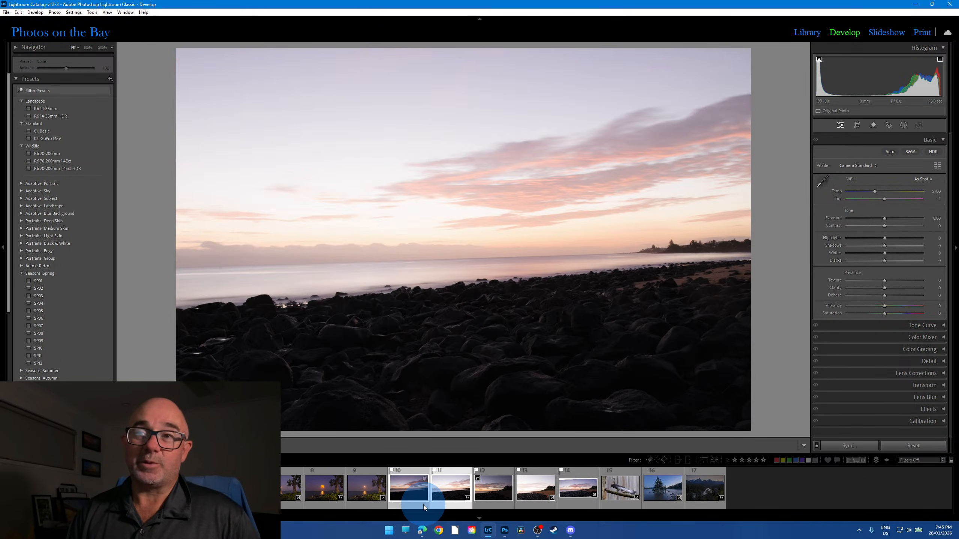
pyautogui.rightClick(442, 499)
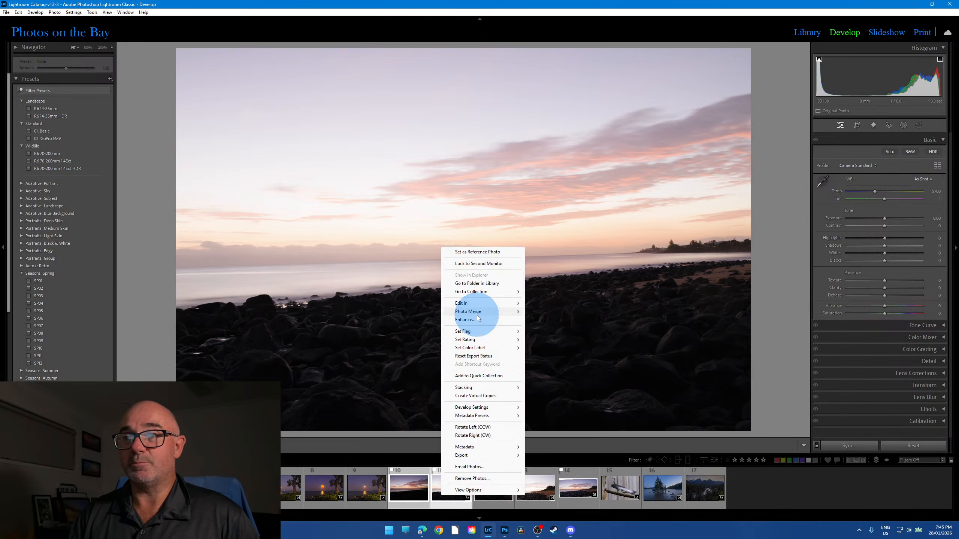
pyautogui.moveTo(475, 311)
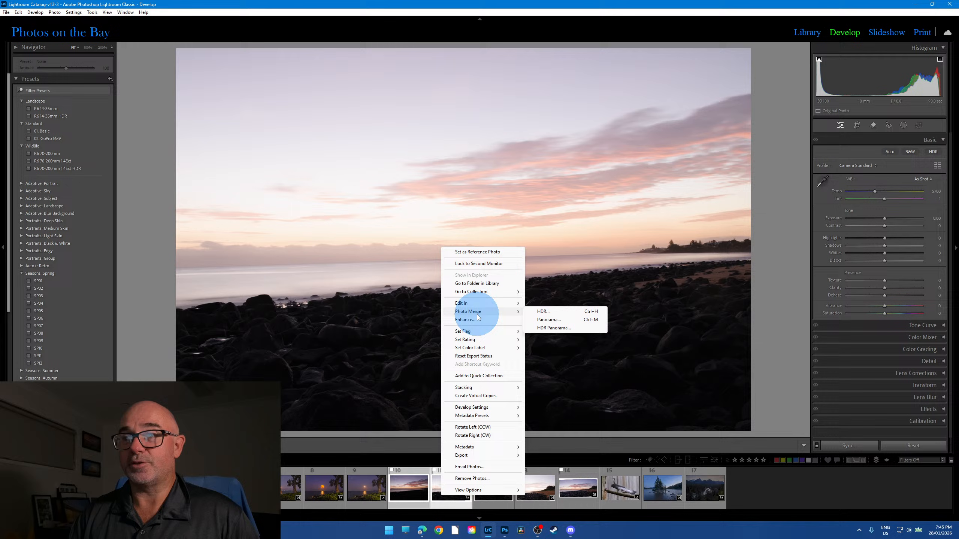
pyautogui.click(563, 313)
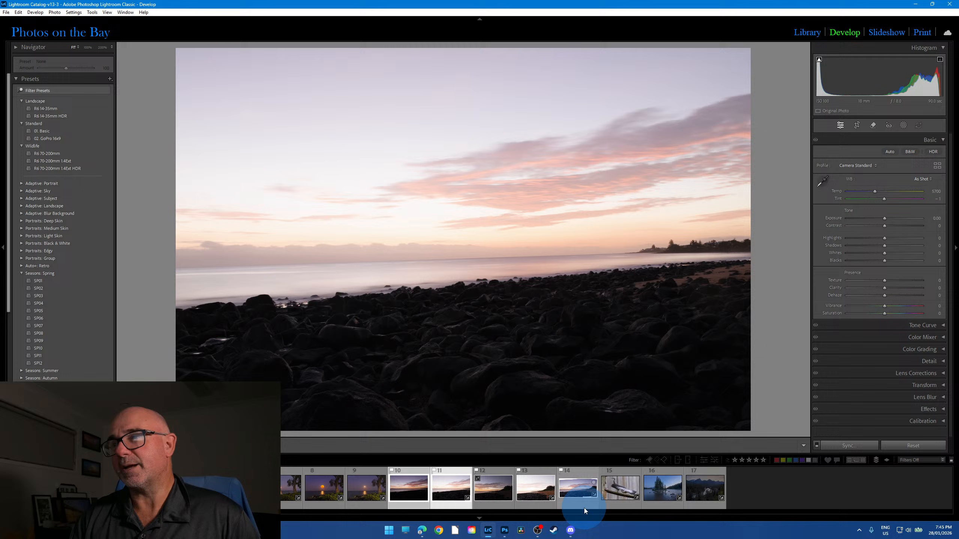
# - With photos 10 to 13 selected, apply the Adobe Landscape profile to photo 10 and check its lens corrections
pyautogui.click(510, 491)
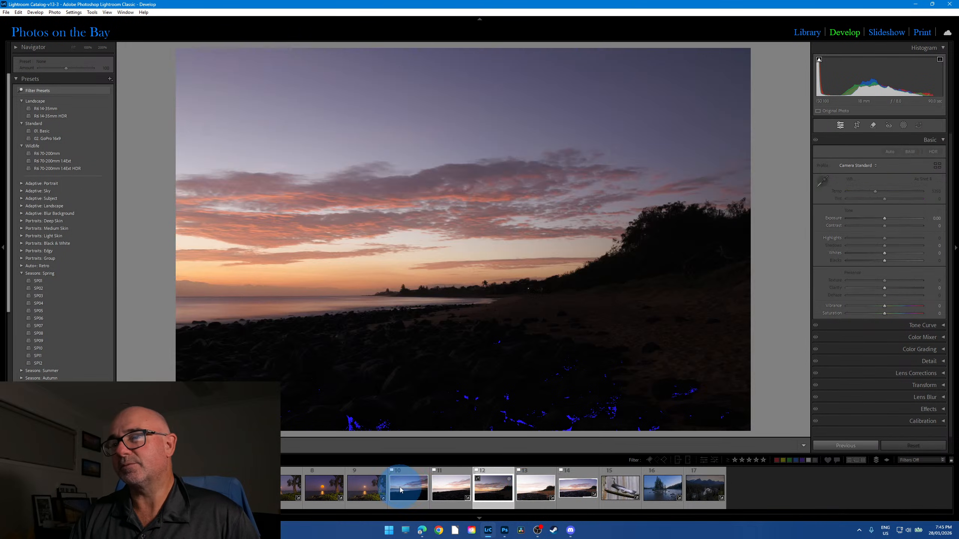
pyautogui.click(401, 490)
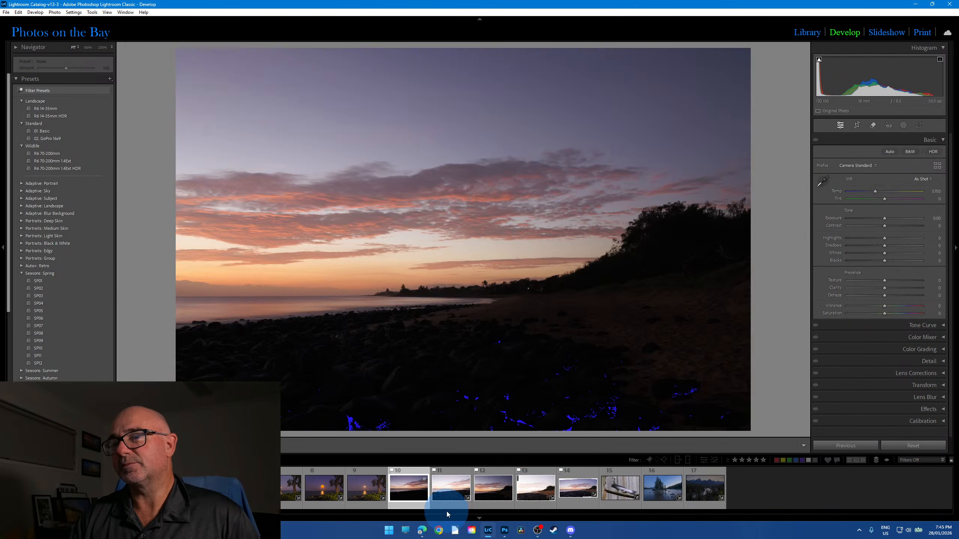
pyautogui.keyDown('shift'); pyautogui.click(448, 495); pyautogui.keyUp('shift')
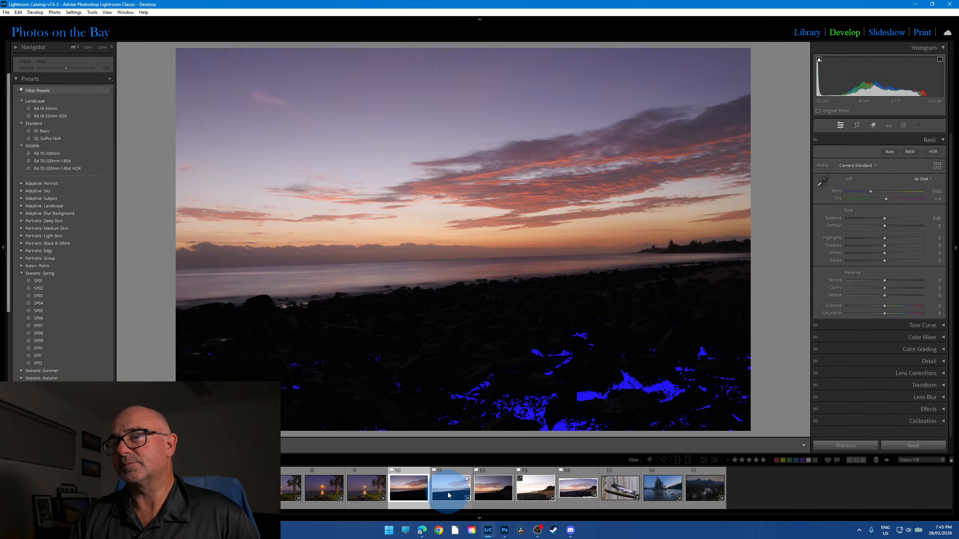
pyautogui.keyDown('shift'); pyautogui.click(534, 491); pyautogui.keyUp('shift')
pyautogui.click(869, 169)
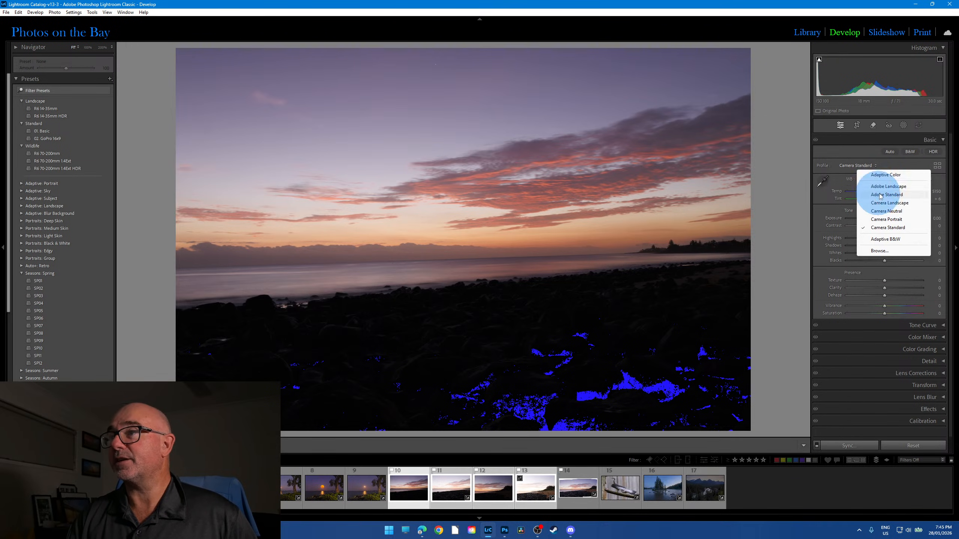
pyautogui.click(899, 186)
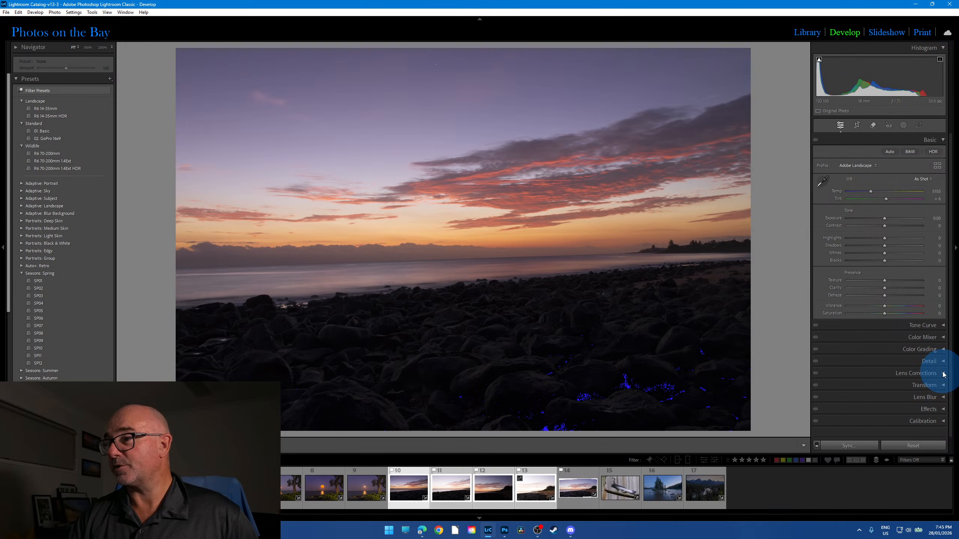
pyautogui.click(931, 373)
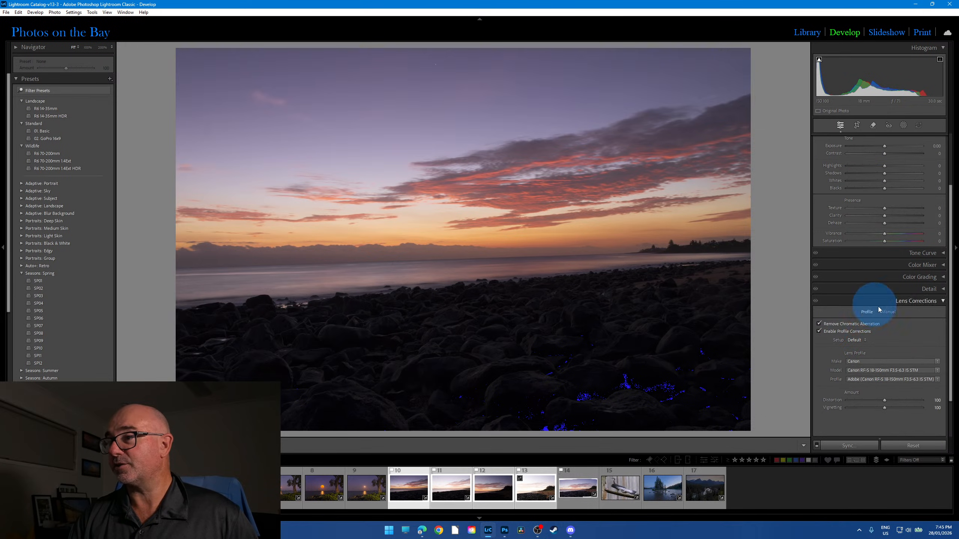
pyautogui.click(944, 303)
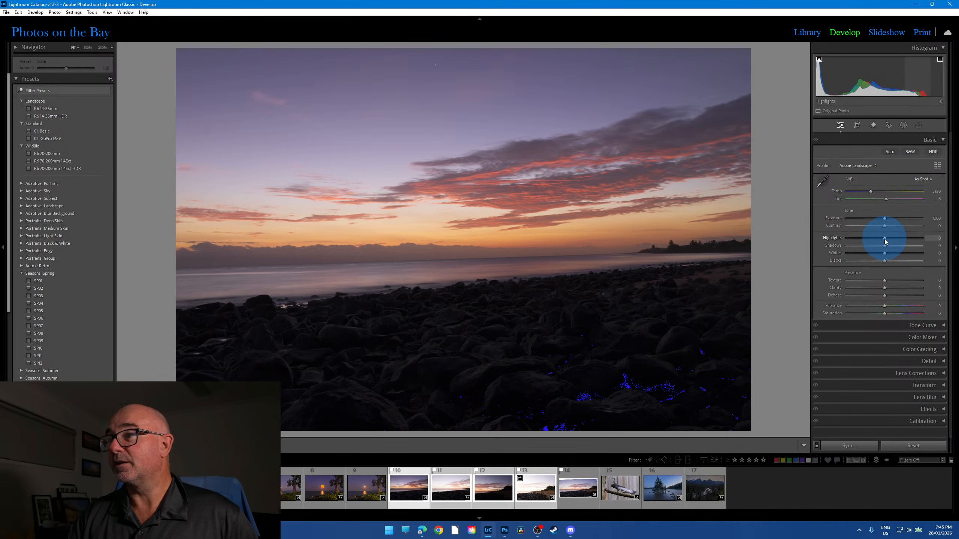
# - Set photo 10 to Highlights -50, Shadows +40, Whites -27, Blacks +16, Temp 4450 and Tint +16, and synchronize all settings to photos 11 to 13
pyautogui.moveTo(884, 238); pyautogui.dragTo(891, 264)
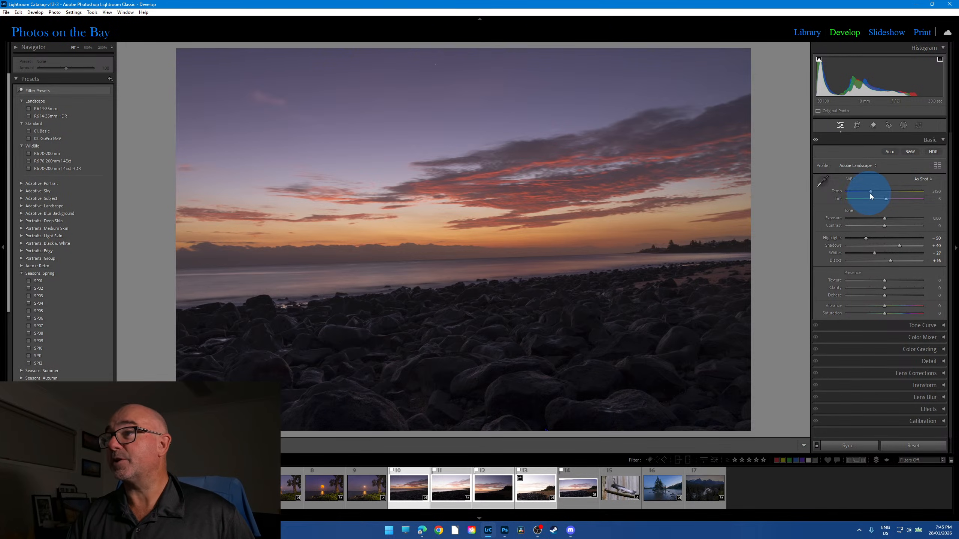
pyautogui.moveTo(869, 191); pyautogui.dragTo(867, 194)
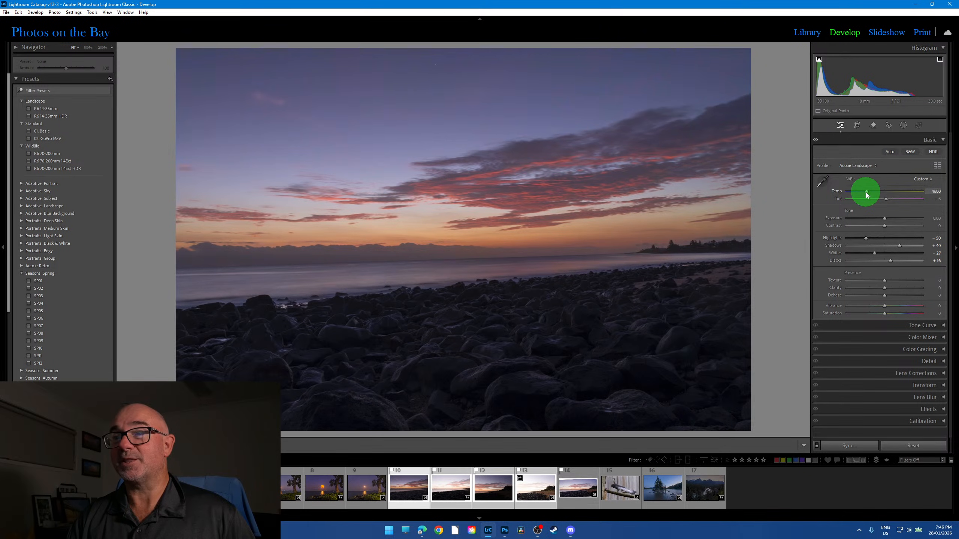
pyautogui.moveTo(887, 203); pyautogui.dragTo(888, 199)
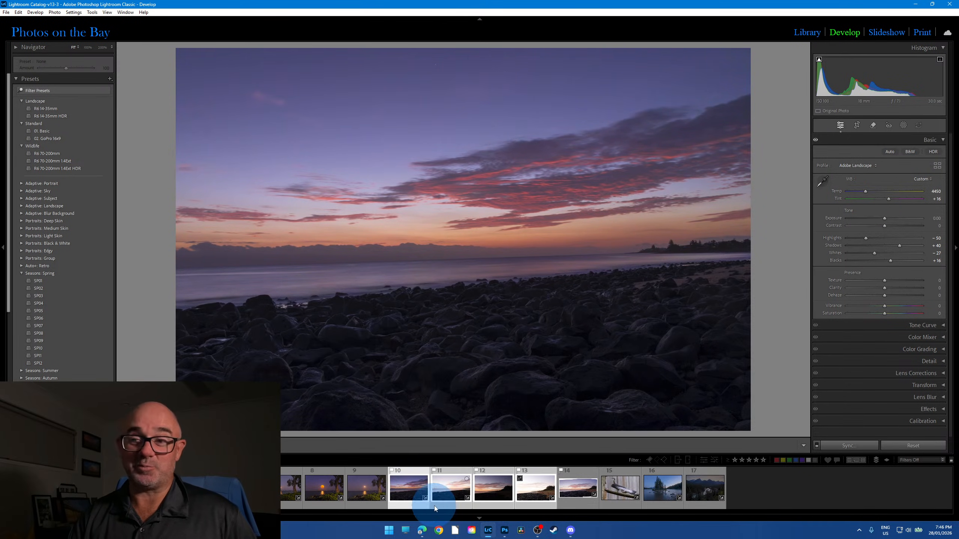
pyautogui.click(850, 447)
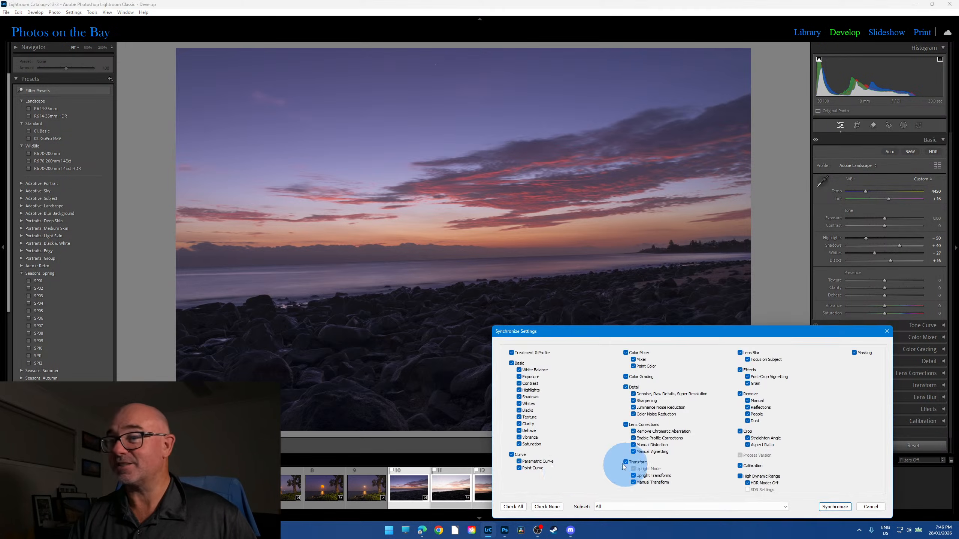
pyautogui.click(834, 507)
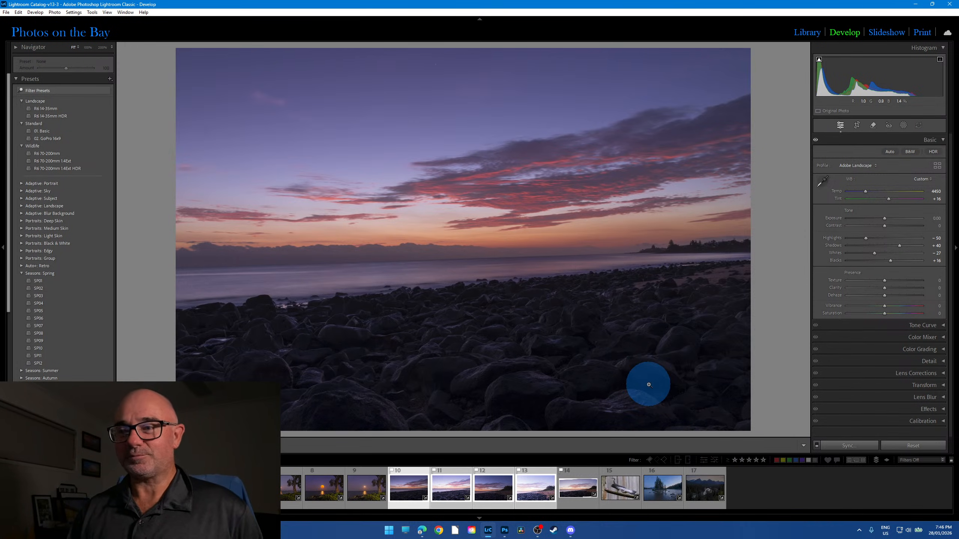
# - Preview an HDR merge of photos 10 and 11 with the deghost amount set to Low, and cancel the merge
pyautogui.click(413, 508)
pyautogui.keyDown('shift'); pyautogui.click(440, 504); pyautogui.keyUp('shift')
pyautogui.rightClick(440, 504)
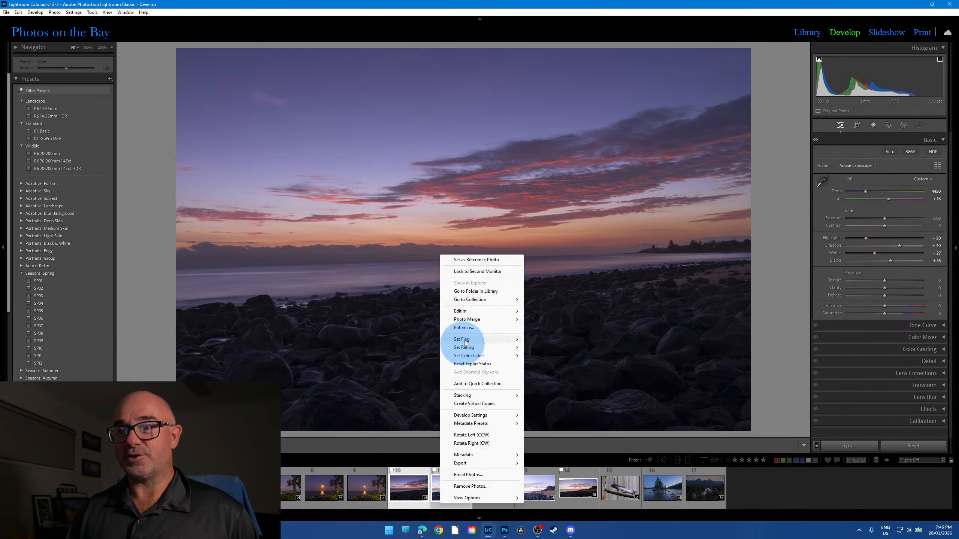
pyautogui.moveTo(474, 321)
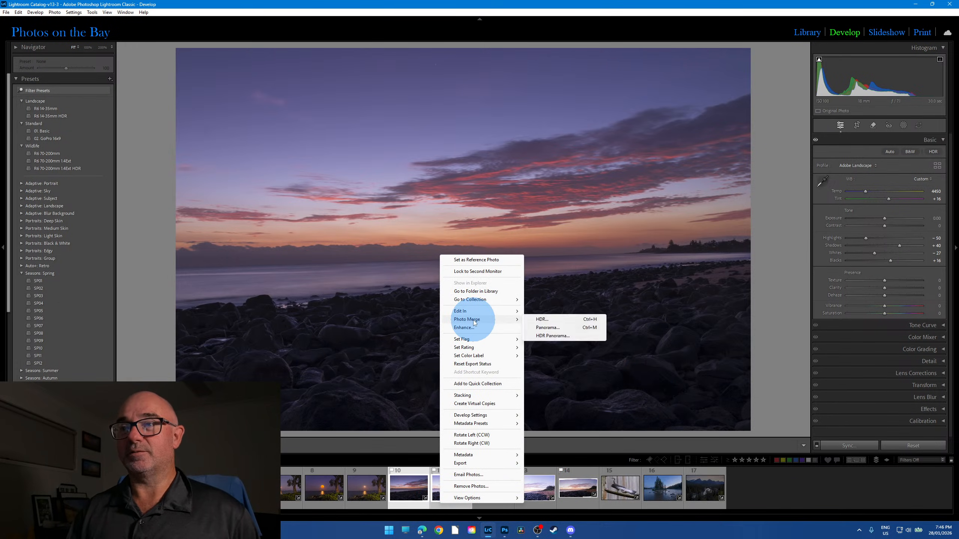
pyautogui.click(554, 319)
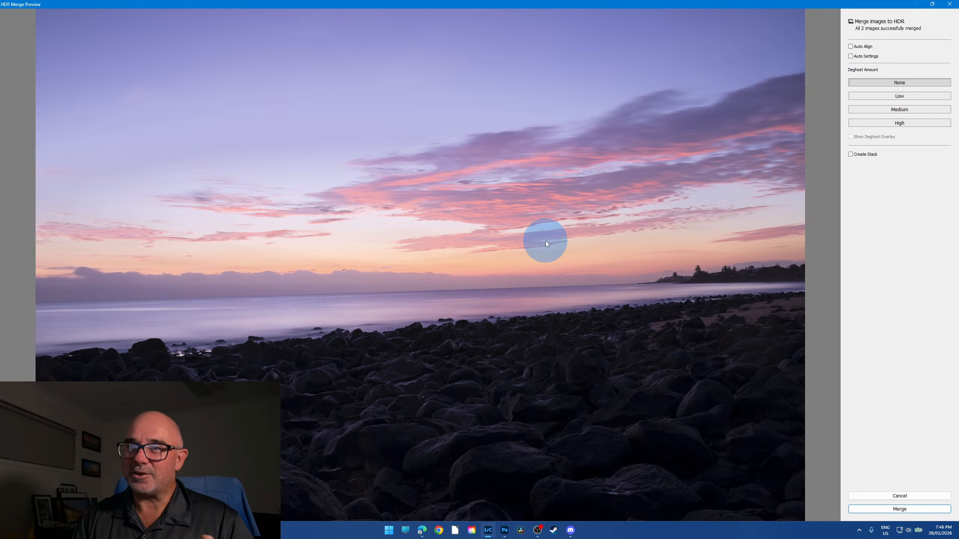
pyautogui.click(900, 96)
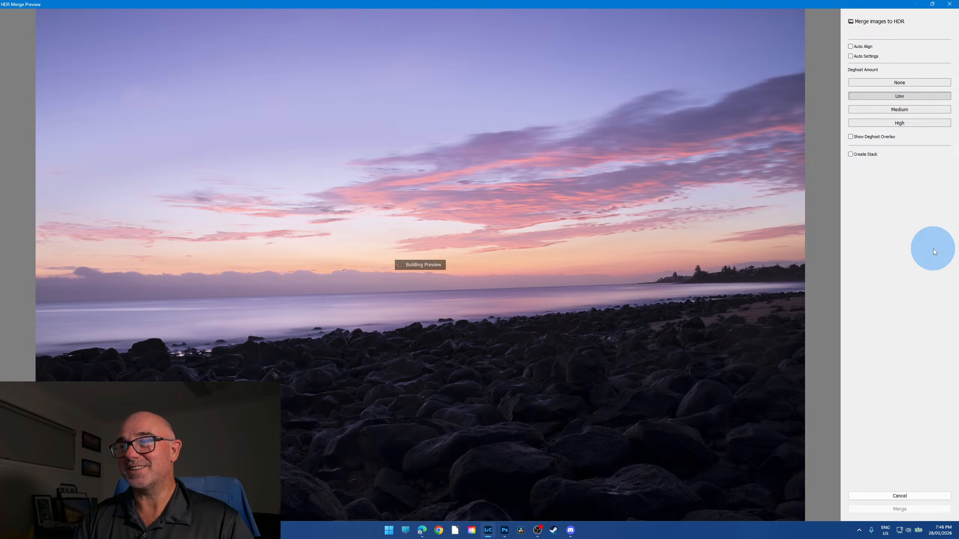
pyautogui.click(916, 496)
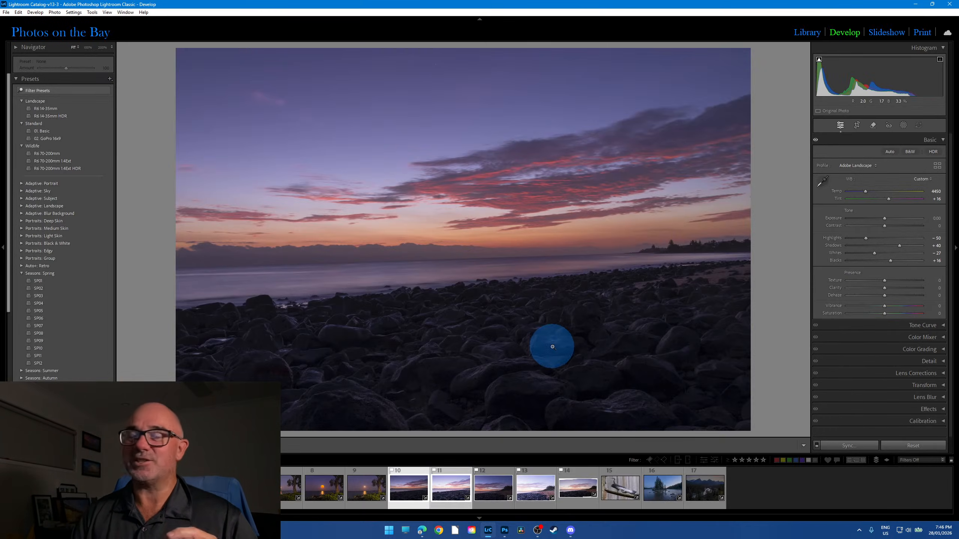
# - Select only the two dark exposures of the panorama frames, photos 10 and 12
pyautogui.click(445, 505)
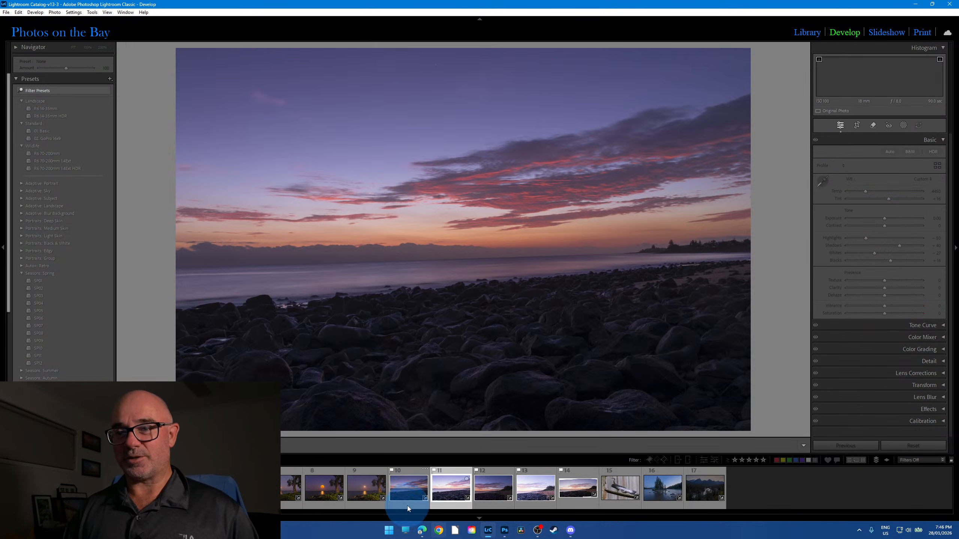
pyautogui.click(425, 506)
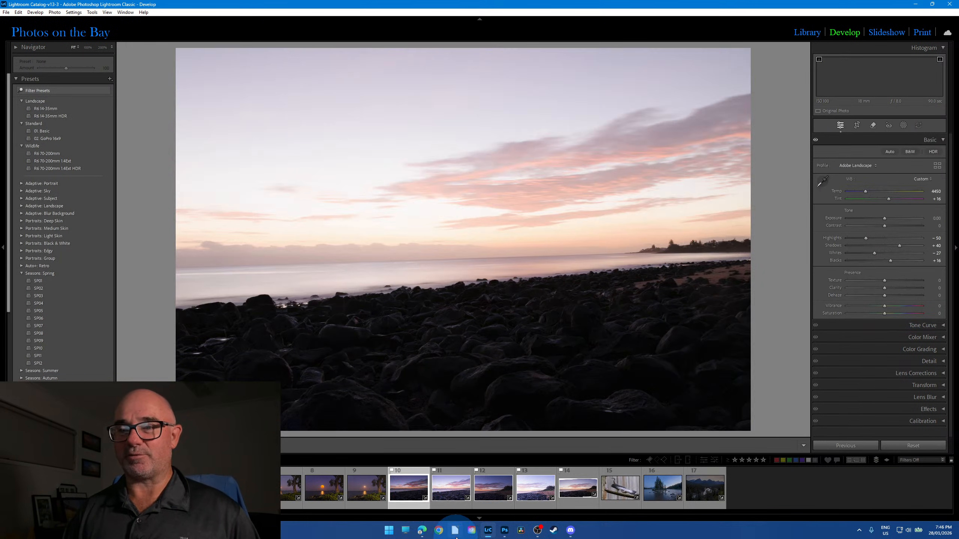
pyautogui.moveTo(537, 529)
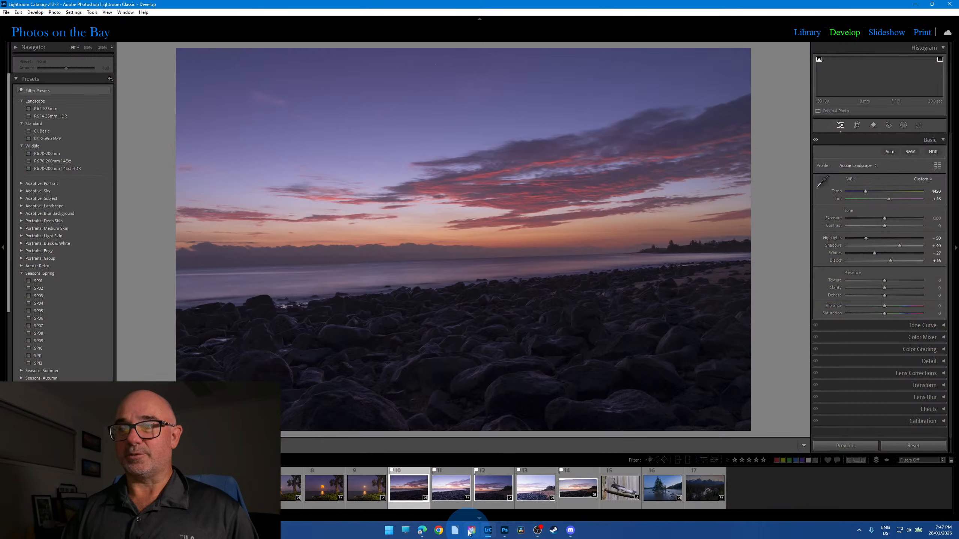
pyautogui.keyDown('ctrl'); pyautogui.click(486, 505); pyautogui.keyUp('ctrl')
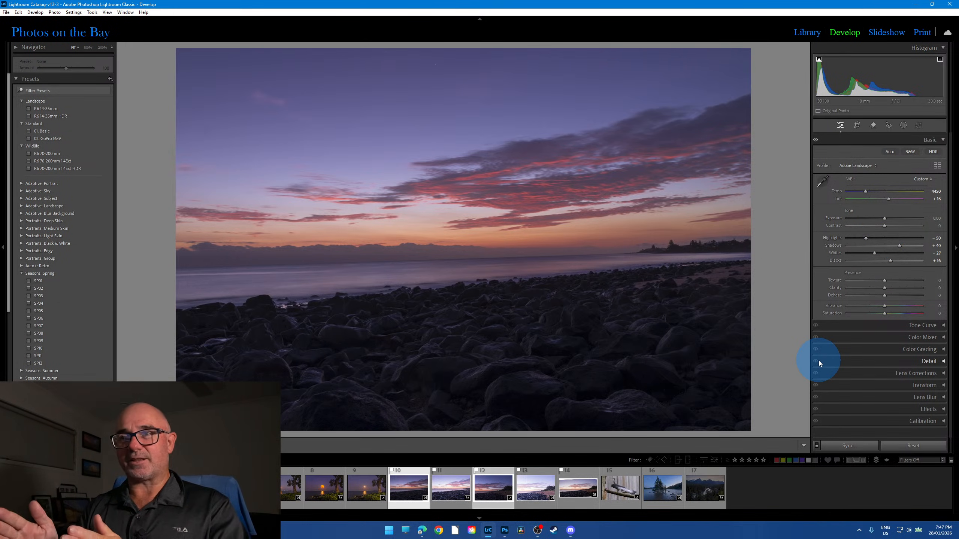
# - Compare the dark exposures, photos 10 and 12, and the bright exposure, photo 11, checking their tones and histograms
pyautogui.click(415, 505)
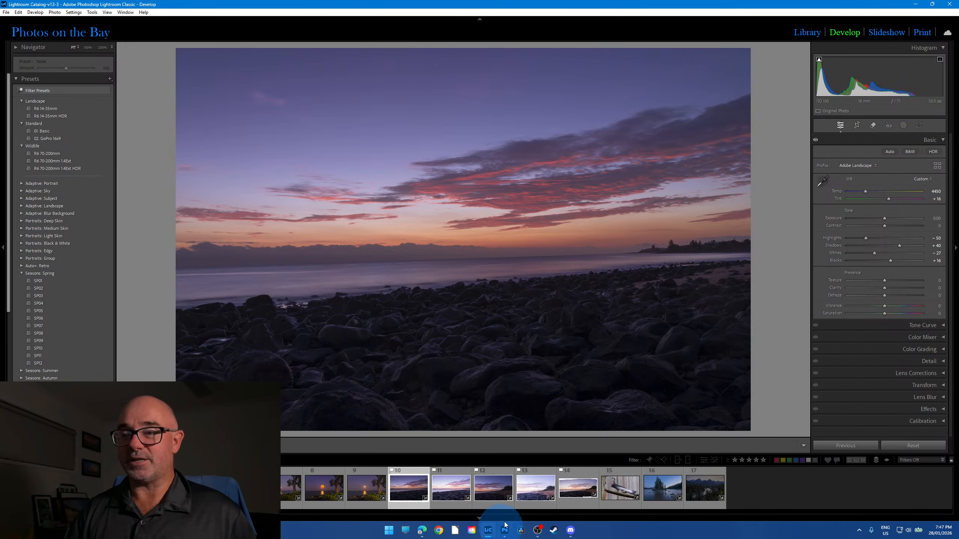
pyautogui.click(493, 493)
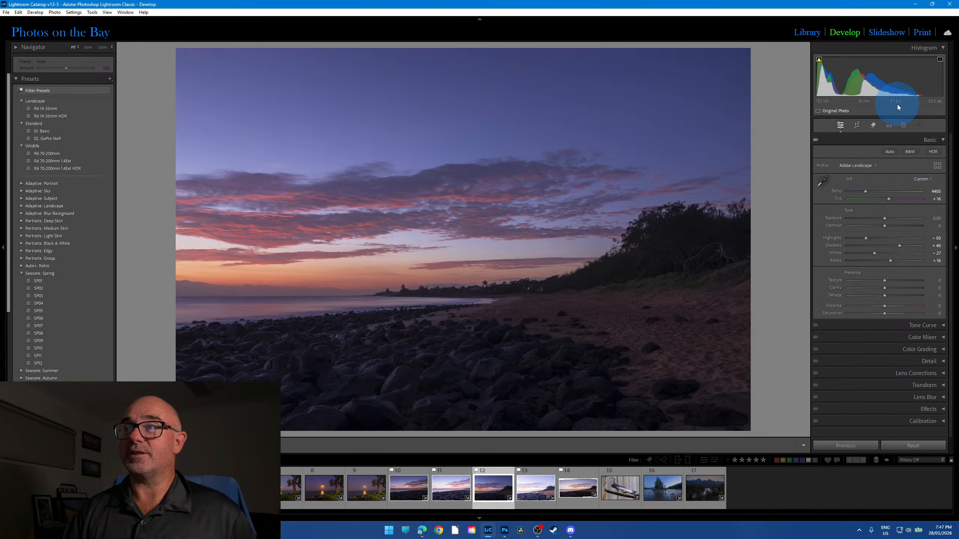
pyautogui.press('Left')
pyautogui.press('Left')
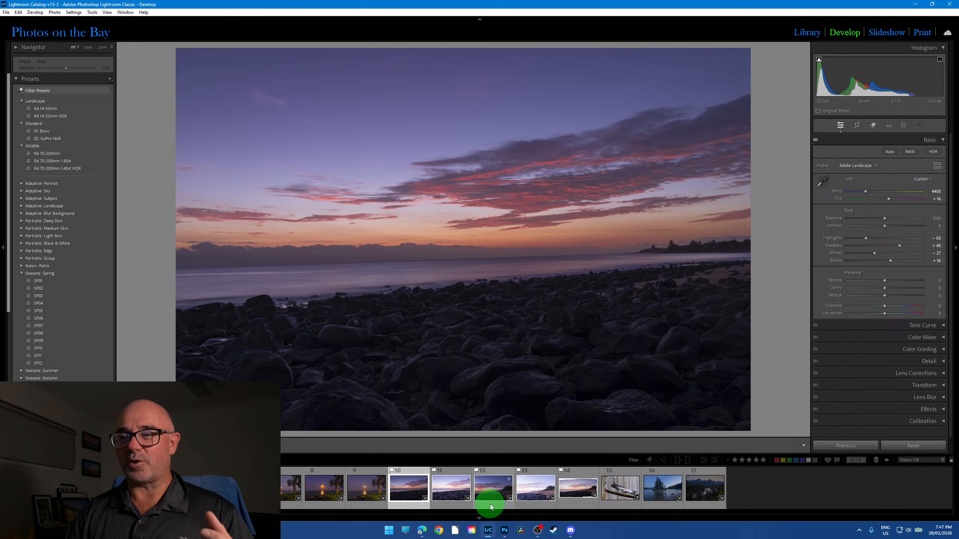
pyautogui.click(493, 488)
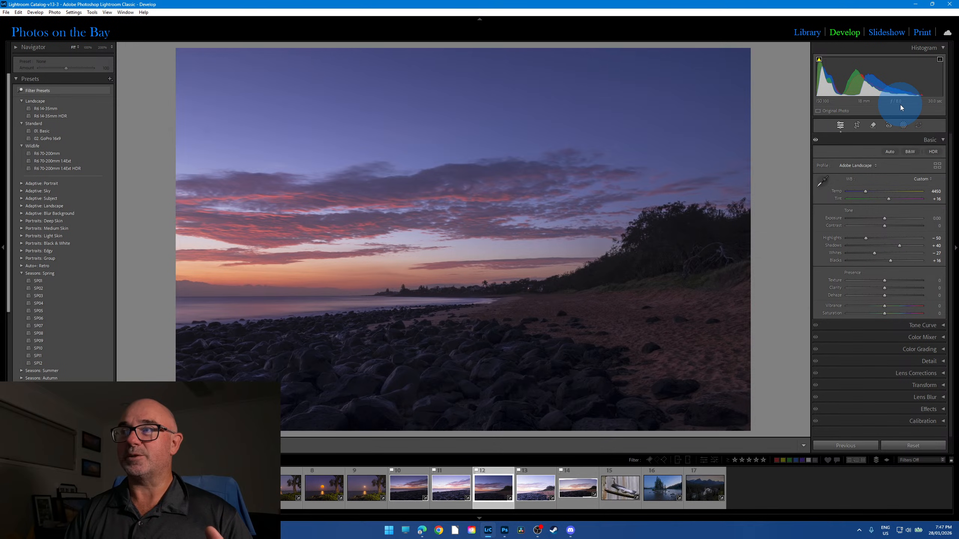
pyautogui.click(406, 505)
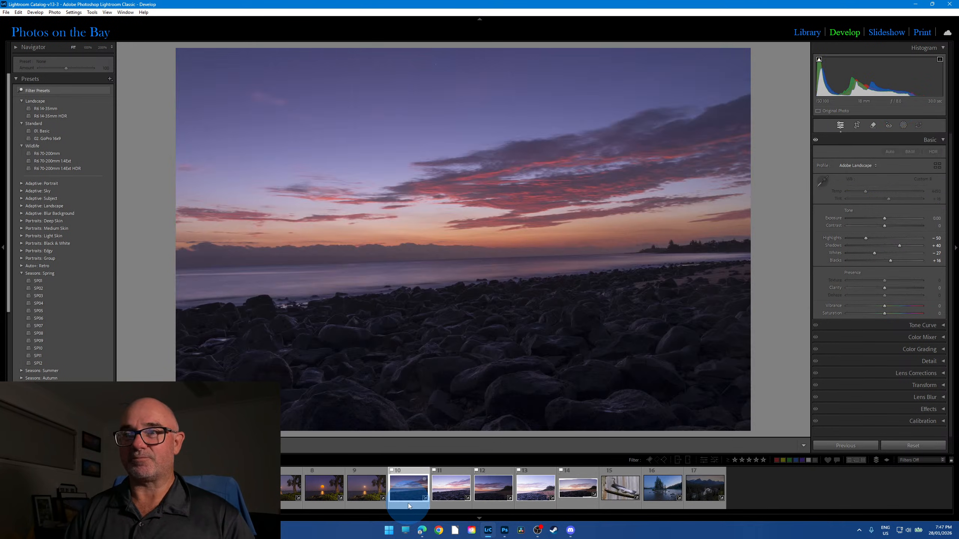
pyautogui.click(492, 504)
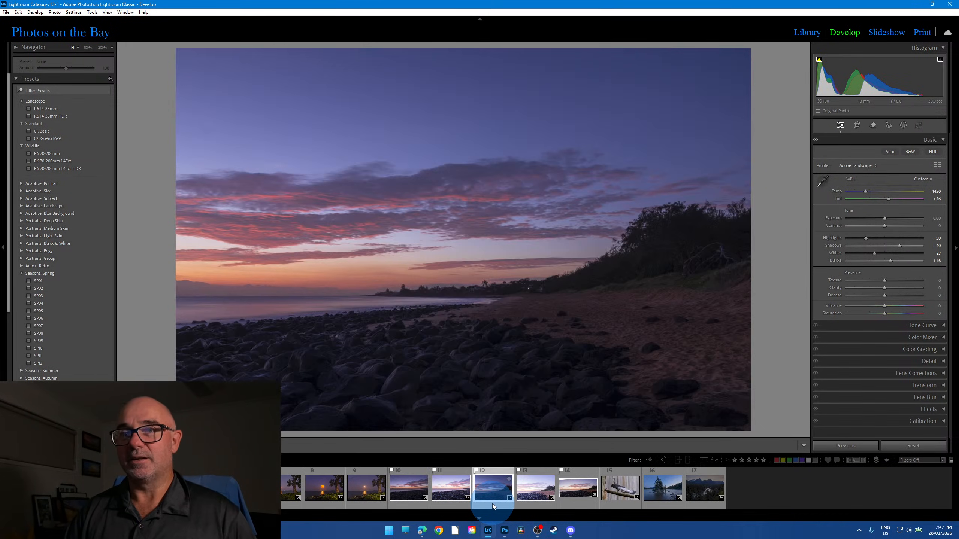
pyautogui.click(402, 504)
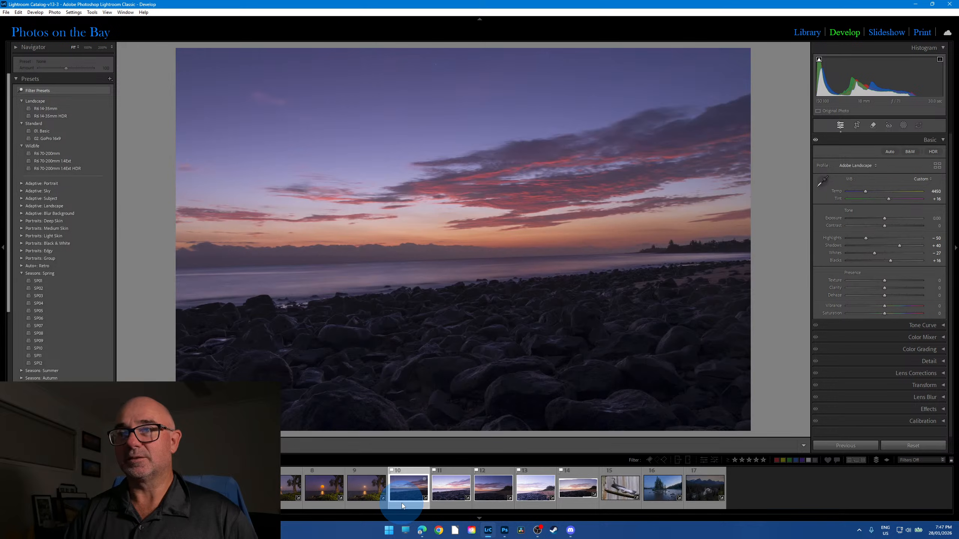
pyautogui.click(452, 505)
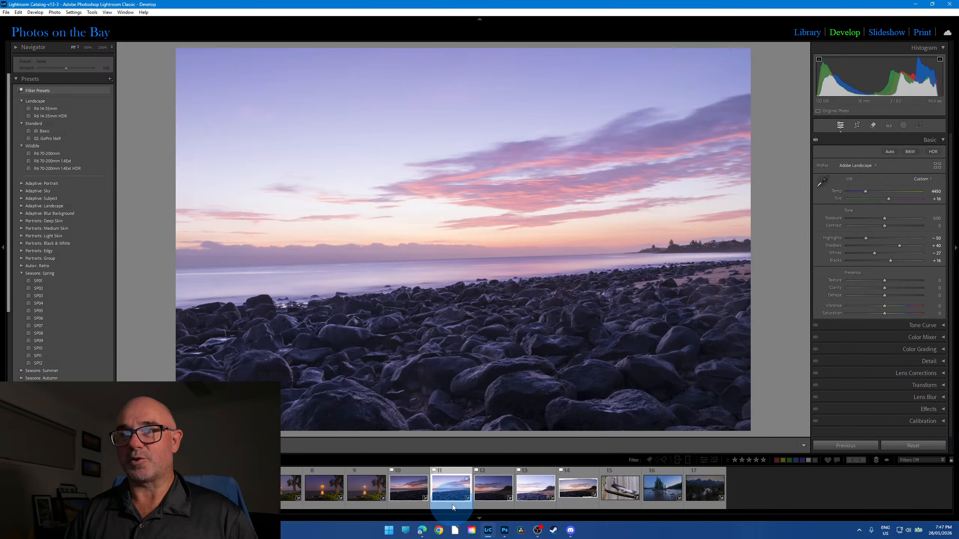
# - Select the dark exposures, photos 10 and 12, and raise photo 10's Exposure to +1.30
pyautogui.click(410, 506)
pyautogui.keyDown('ctrl'); pyautogui.click(488, 506); pyautogui.keyUp('ctrl')
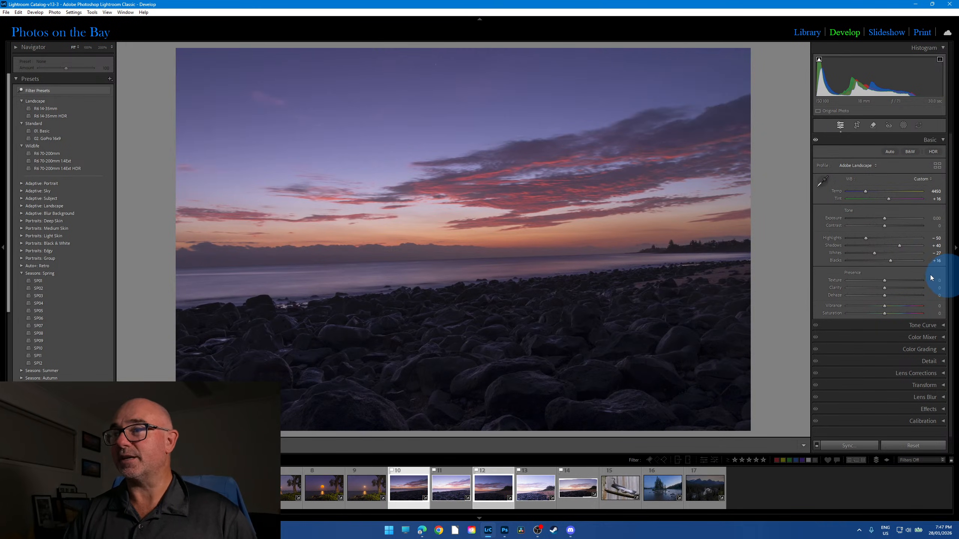
pyautogui.moveTo(885, 218); pyautogui.dragTo(895, 219)
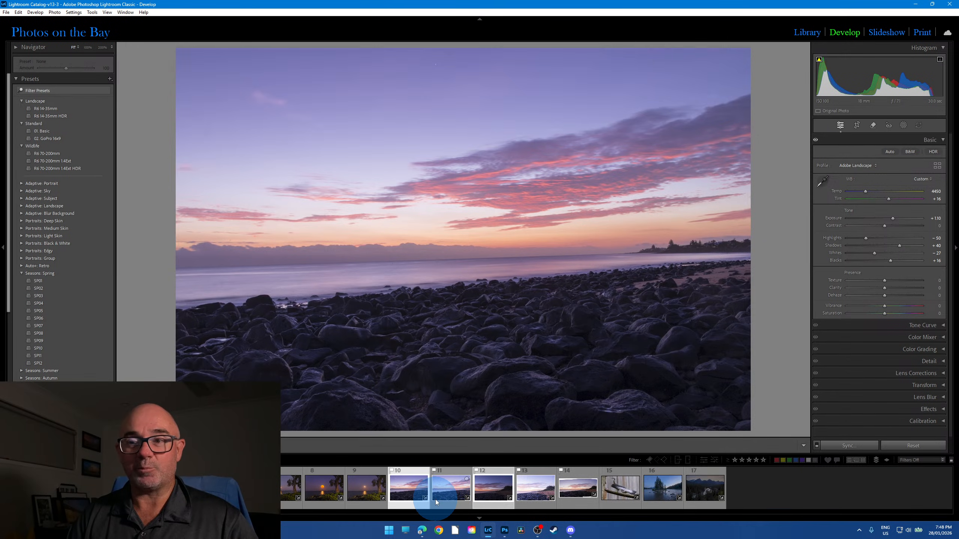
# - Reset all develop settings of the bright exposures, photos 11 and 13, and compare the two frames
pyautogui.click(449, 507)
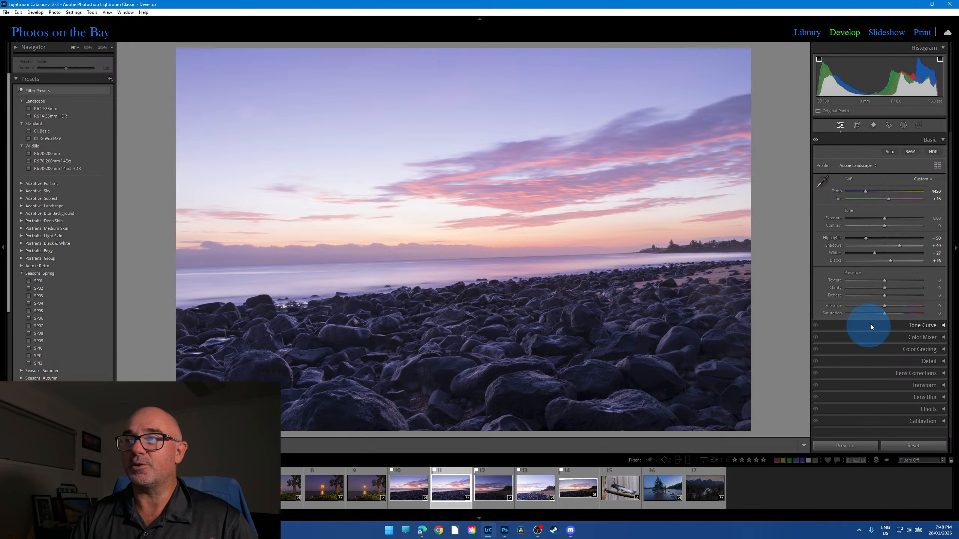
pyautogui.click(929, 446)
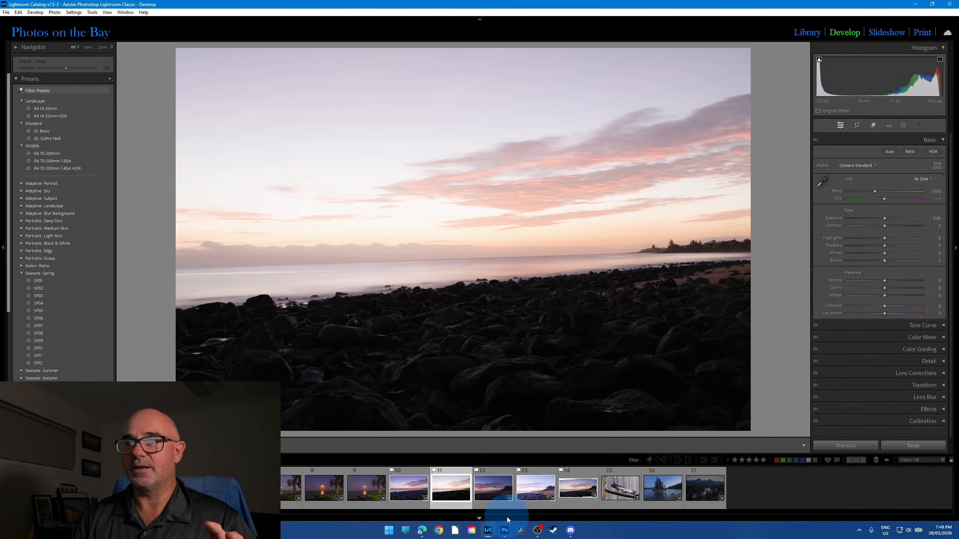
pyautogui.click(537, 505)
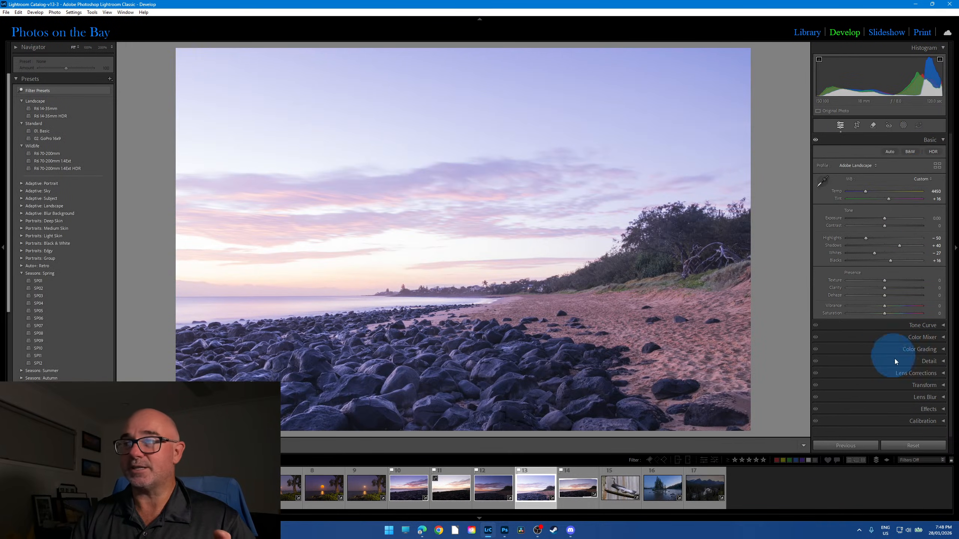
pyautogui.click(921, 447)
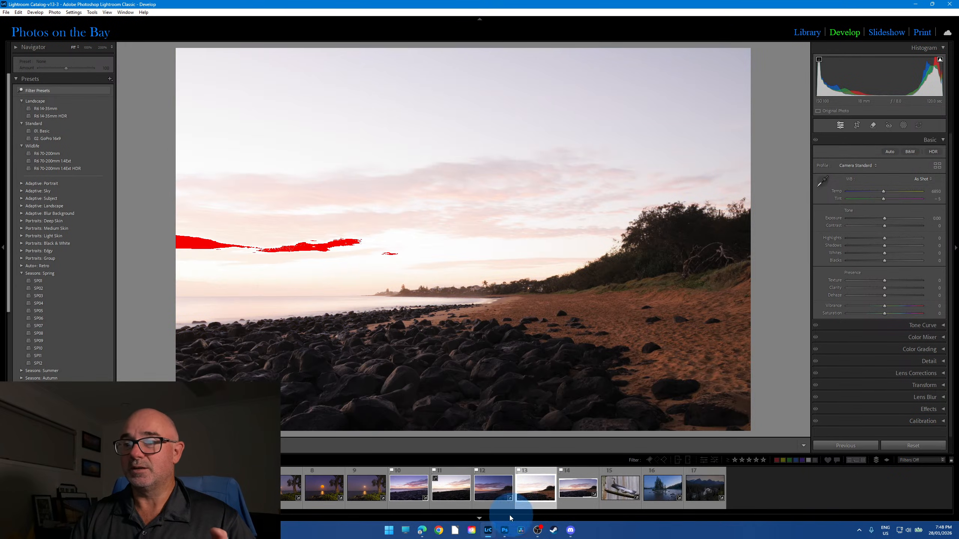
pyautogui.click(446, 508)
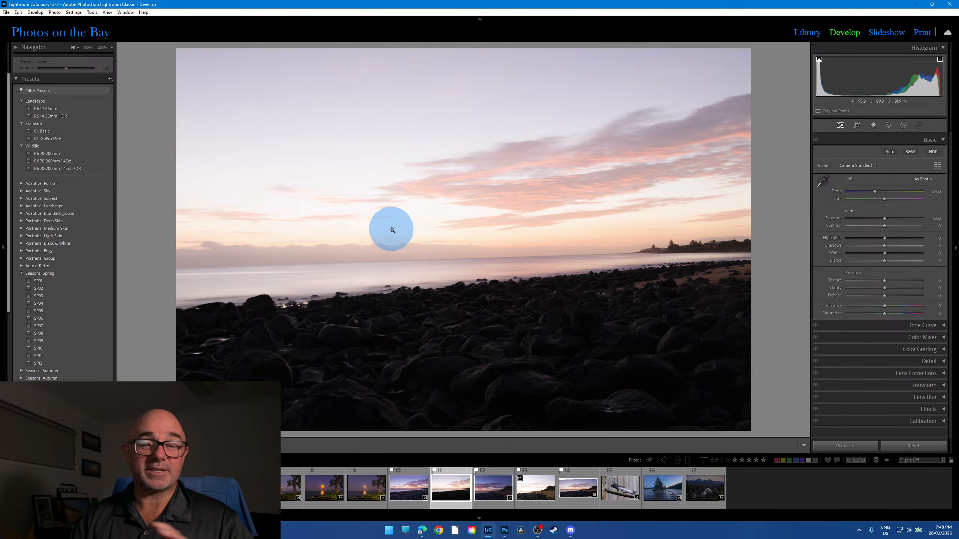
pyautogui.click(536, 488)
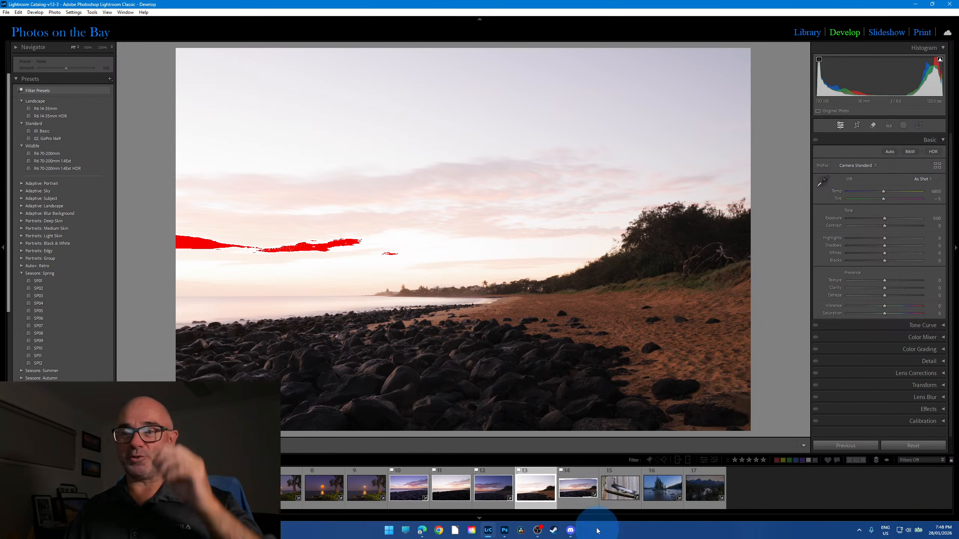
pyautogui.click(460, 506)
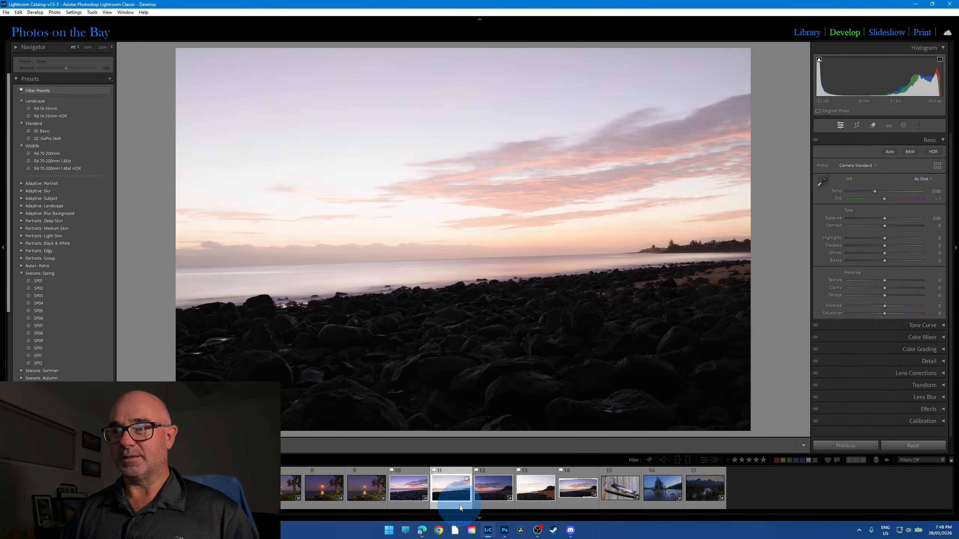
# - Set photo 10 to Temp 4850 and Tint -6, and synchronize all its settings to photo 12
pyautogui.click(413, 508)
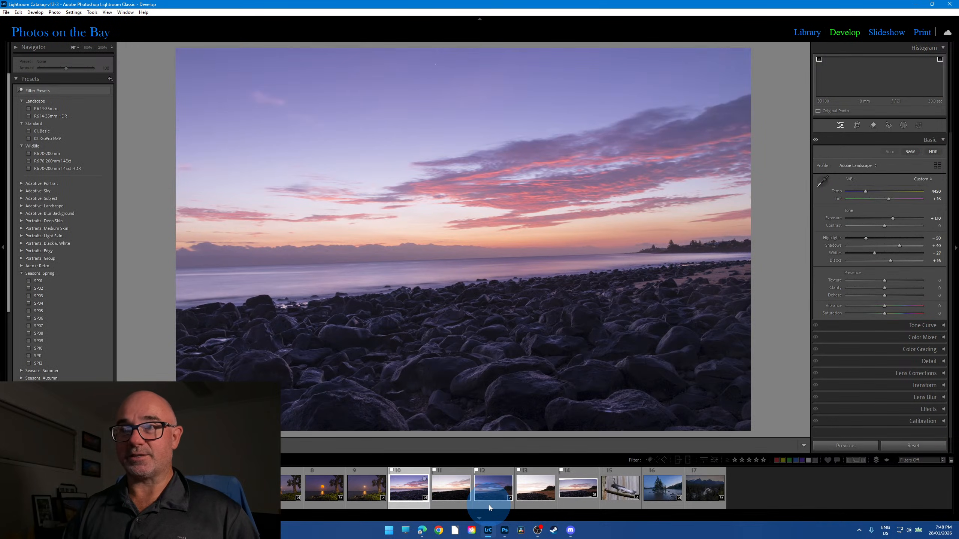
pyautogui.keyDown('ctrl'); pyautogui.click(489, 505); pyautogui.keyUp('ctrl')
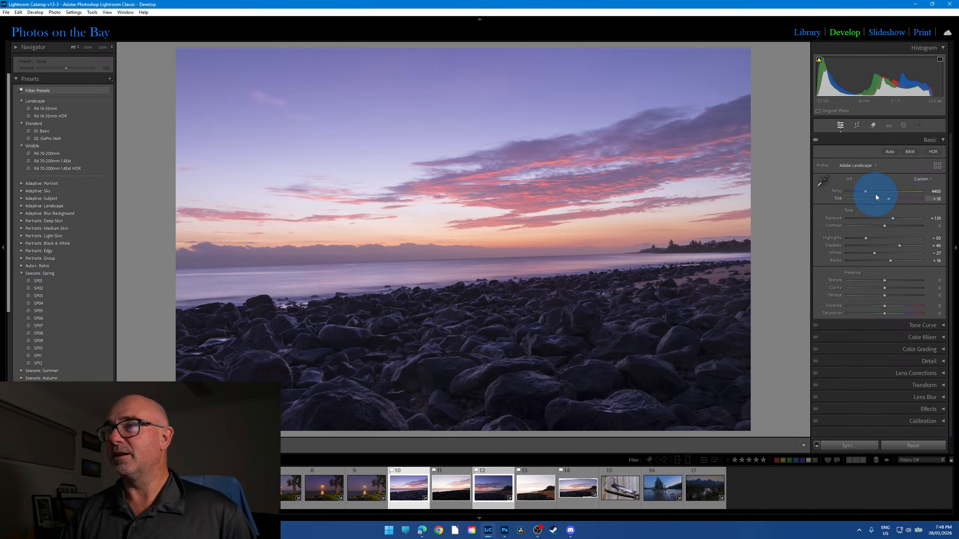
pyautogui.moveTo(889, 199); pyautogui.dragTo(872, 192)
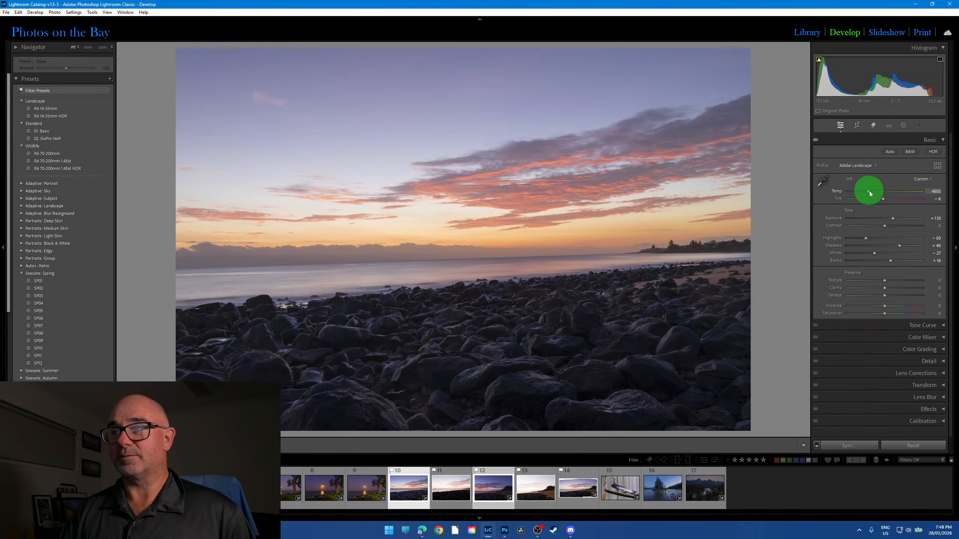
pyautogui.click(855, 445)
pyautogui.click(514, 507)
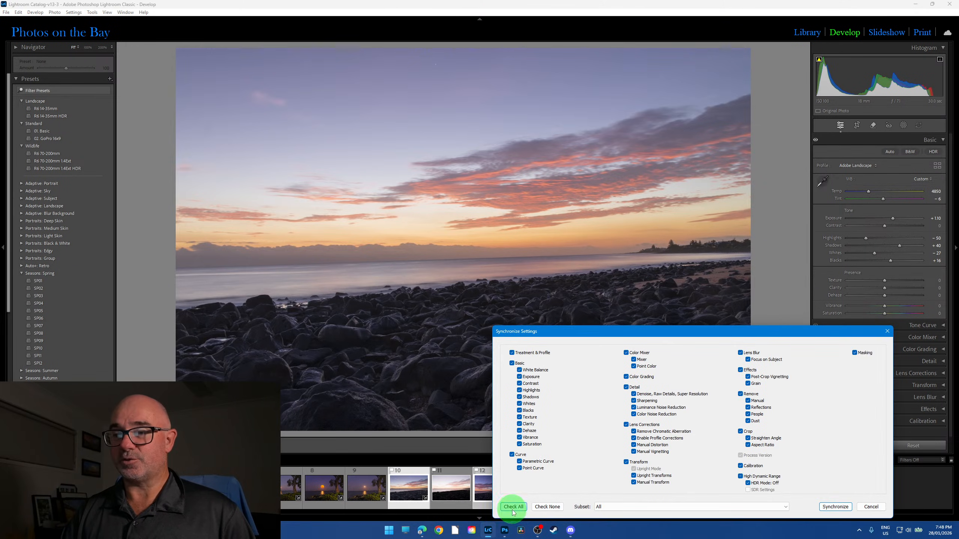
pyautogui.click(836, 507)
# - Compare the unedited bright exposures, photos 11 and 13, with the adjusted dark photo 10 for clipped highlights and shadow detail
pyautogui.click(455, 506)
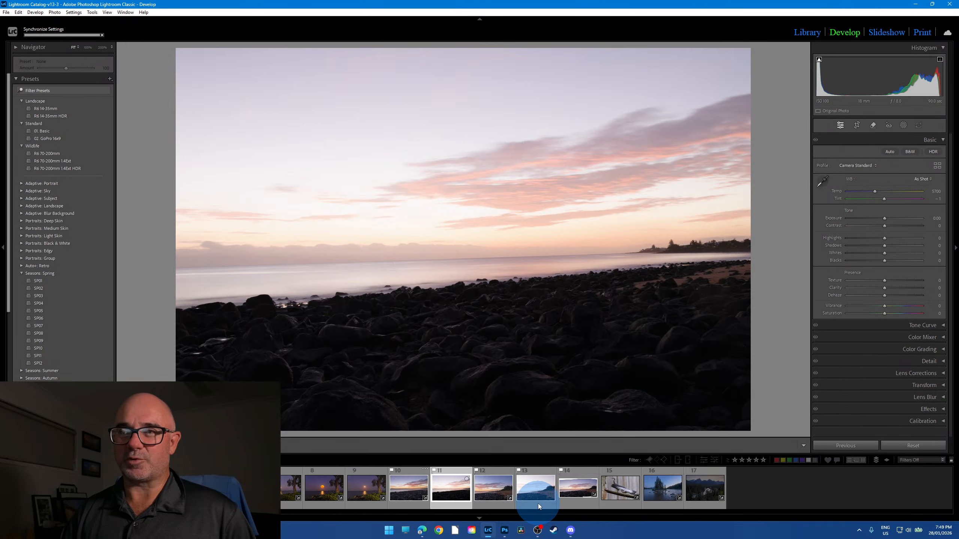
pyautogui.click(538, 503)
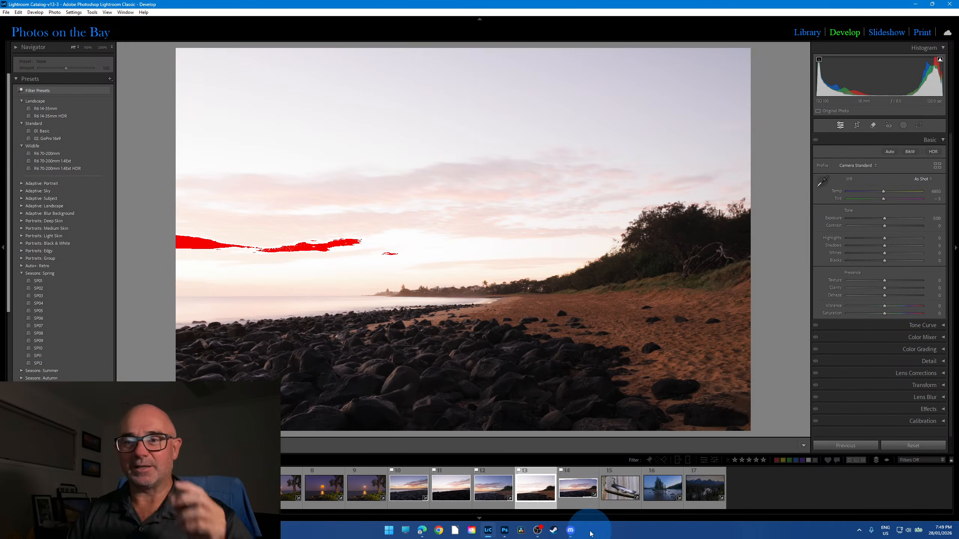
pyautogui.click(472, 507)
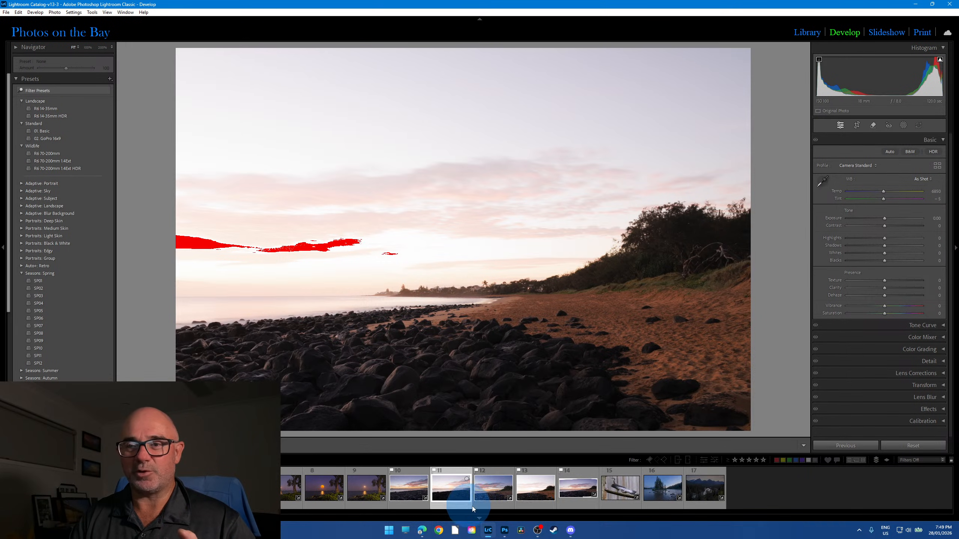
pyautogui.click(535, 505)
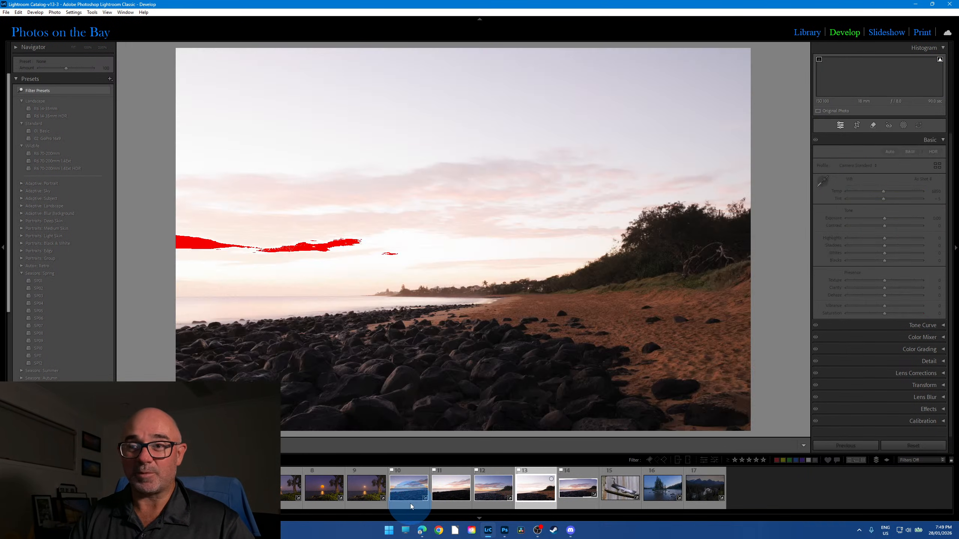
pyautogui.click(408, 504)
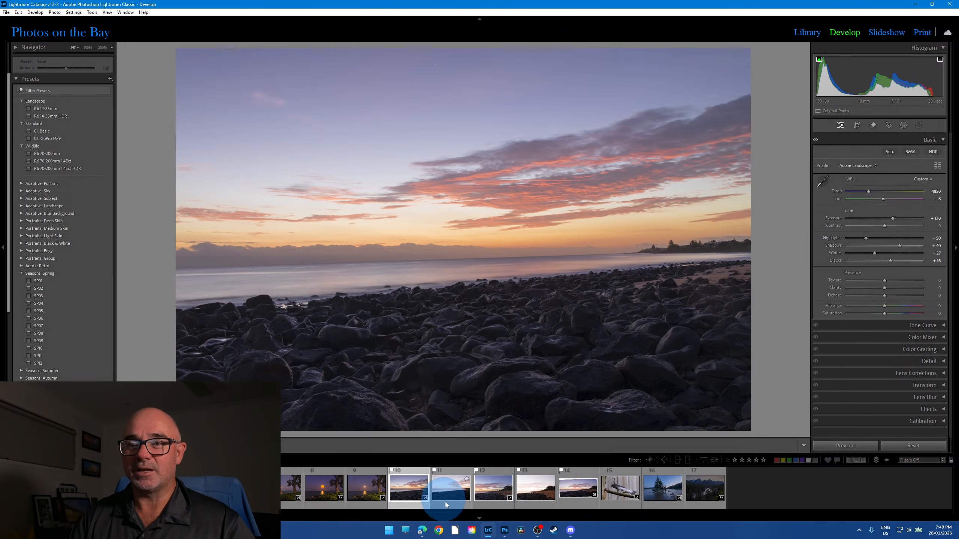
pyautogui.click(445, 502)
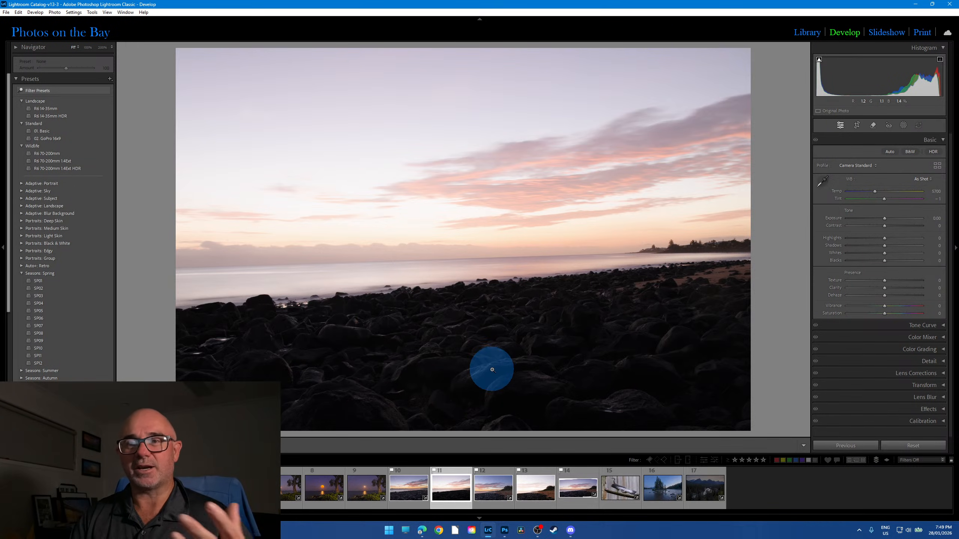
pyautogui.click(410, 504)
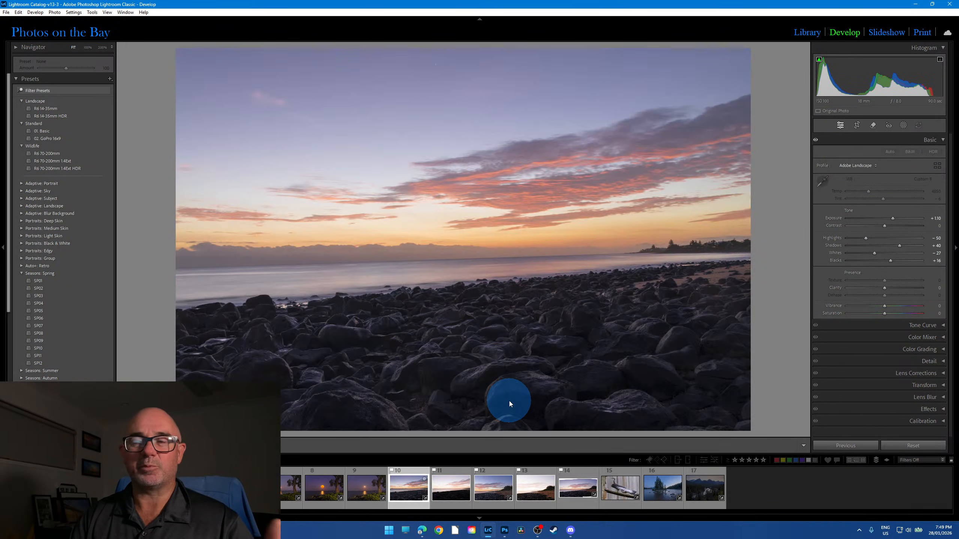
# - Examine the foreground rocks of photo 10 at 100% for noise, and view its Denoise and noise reduction settings
pyautogui.click(547, 396)
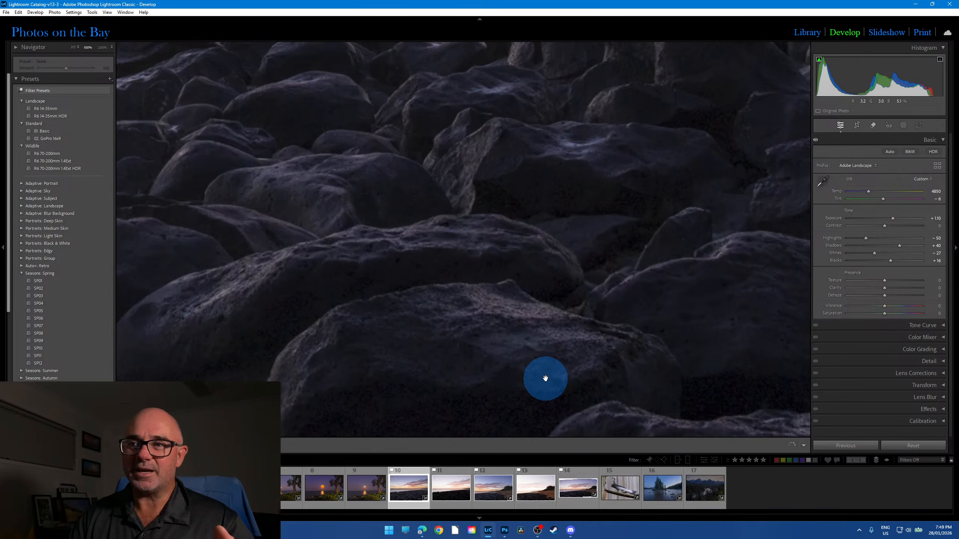
pyautogui.click(544, 377)
pyautogui.click(943, 362)
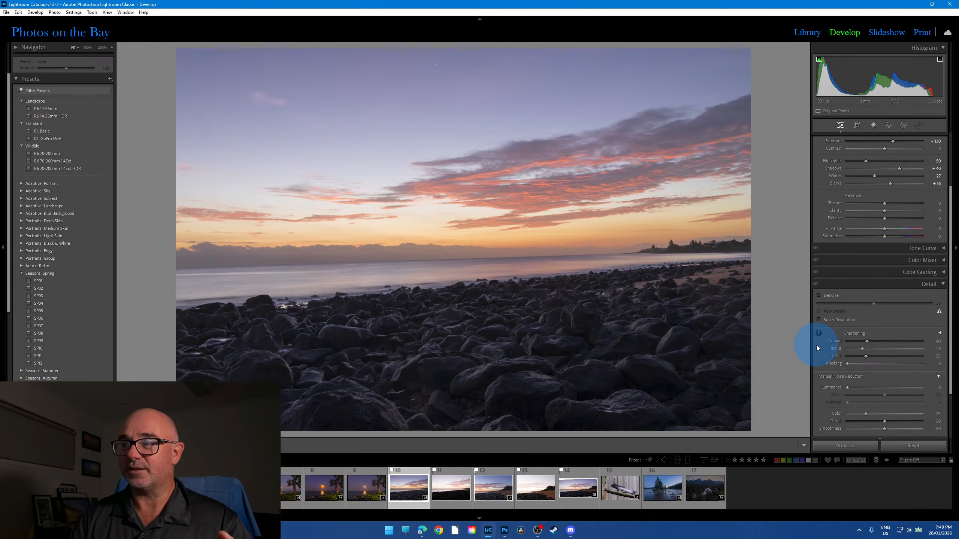
pyautogui.click(936, 284)
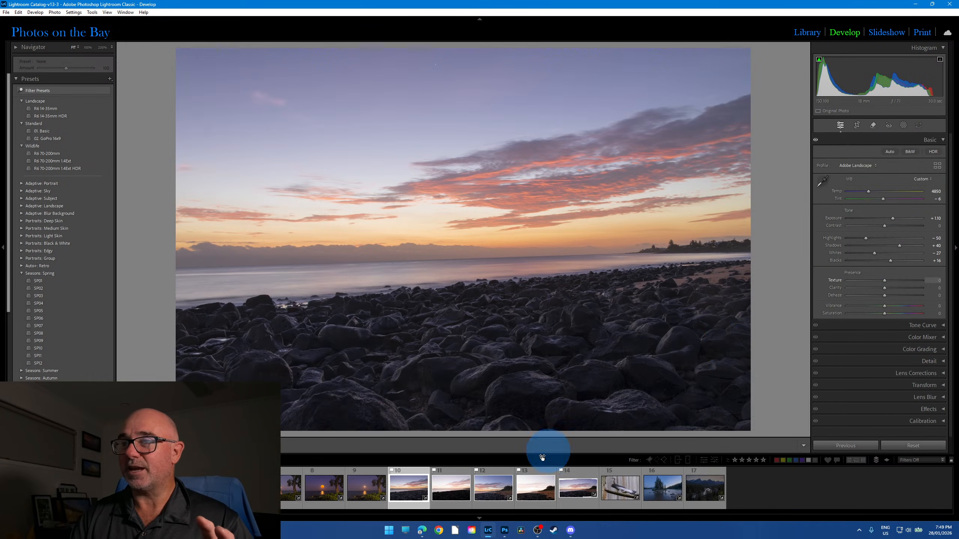
# - Reset photo 10 to inspect its original dark exposure, and undo the reset
pyautogui.click(396, 507)
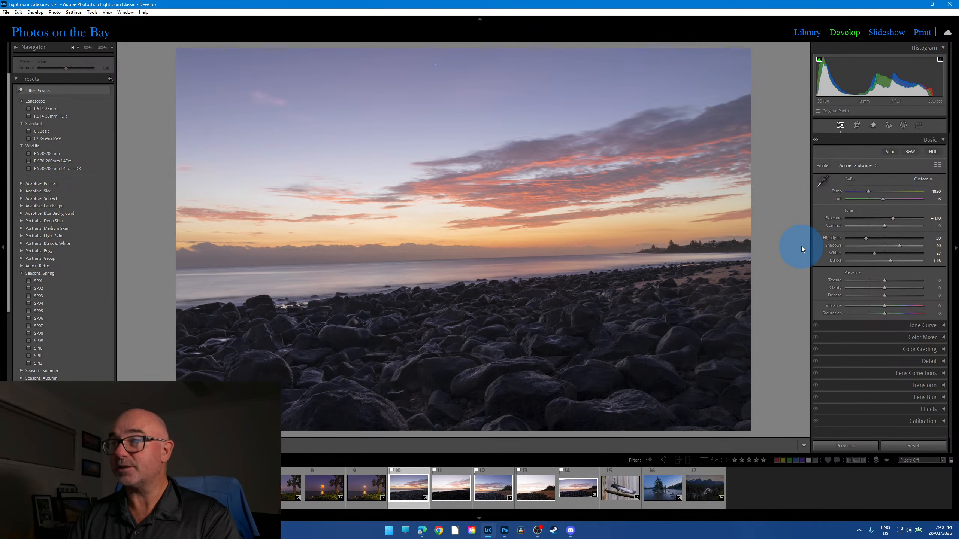
pyautogui.click(925, 447)
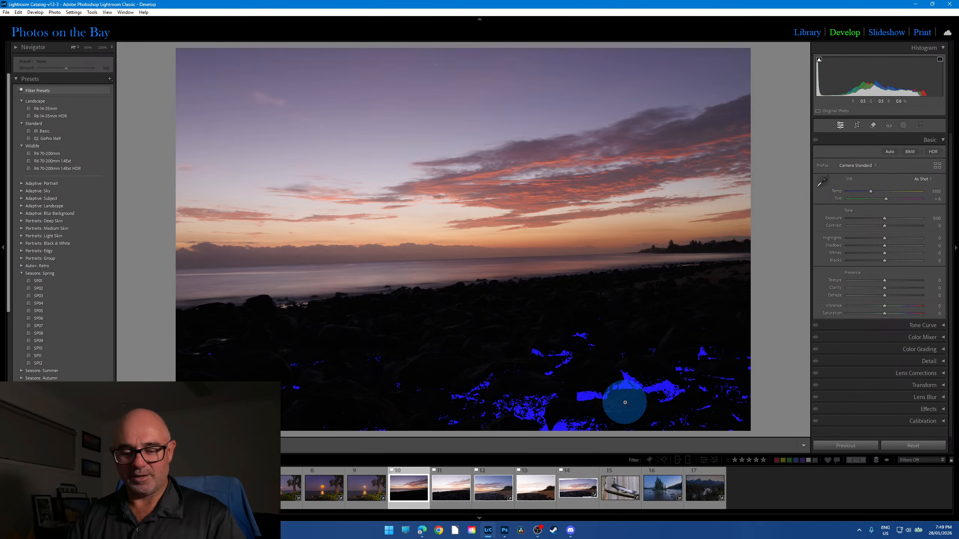
pyautogui.hotkey('ctrl', 'z')
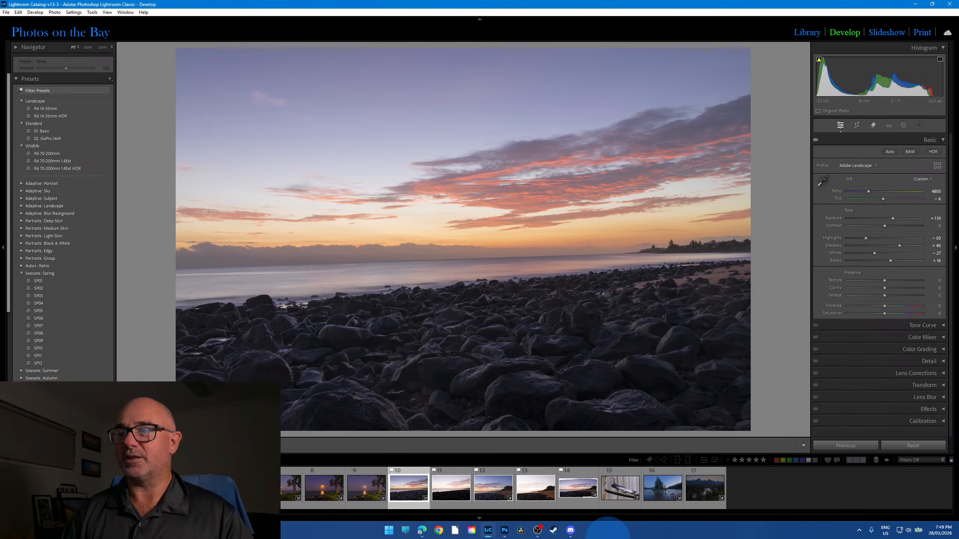
# - Merge dark photos 10 and 12 into a panorama using Spherical projection and a Boundary Warp of 52
pyautogui.keyDown('ctrl'); pyautogui.click(494, 506); pyautogui.keyUp('ctrl')
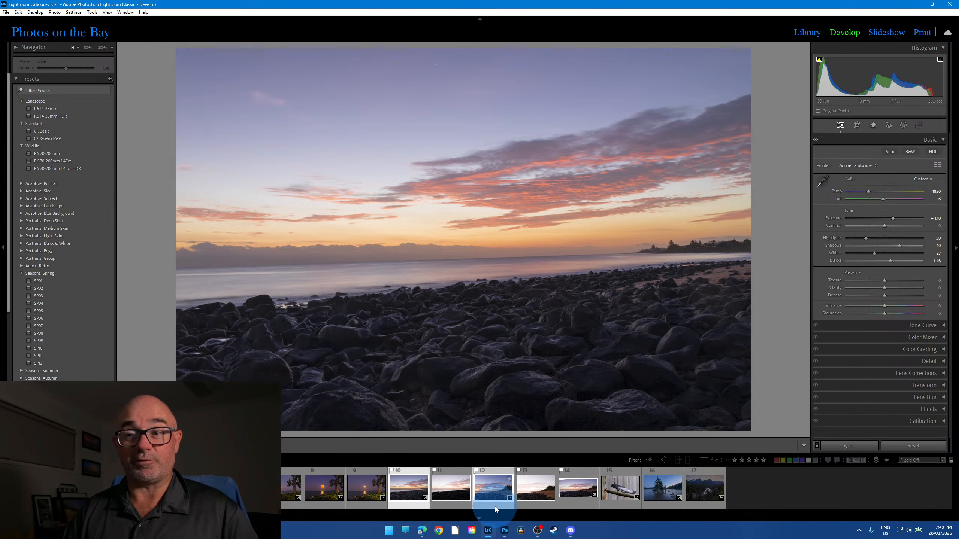
pyautogui.rightClick(491, 494)
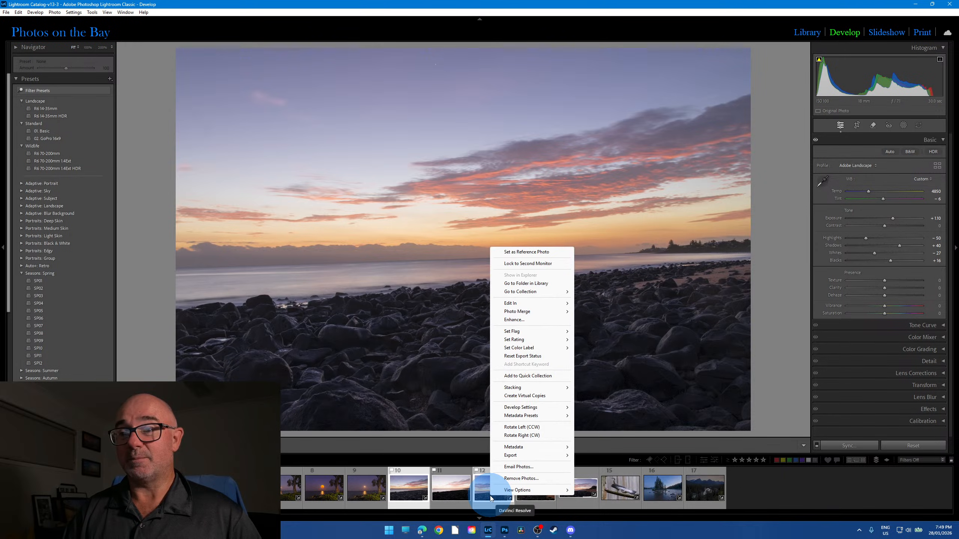
pyautogui.moveTo(523, 314)
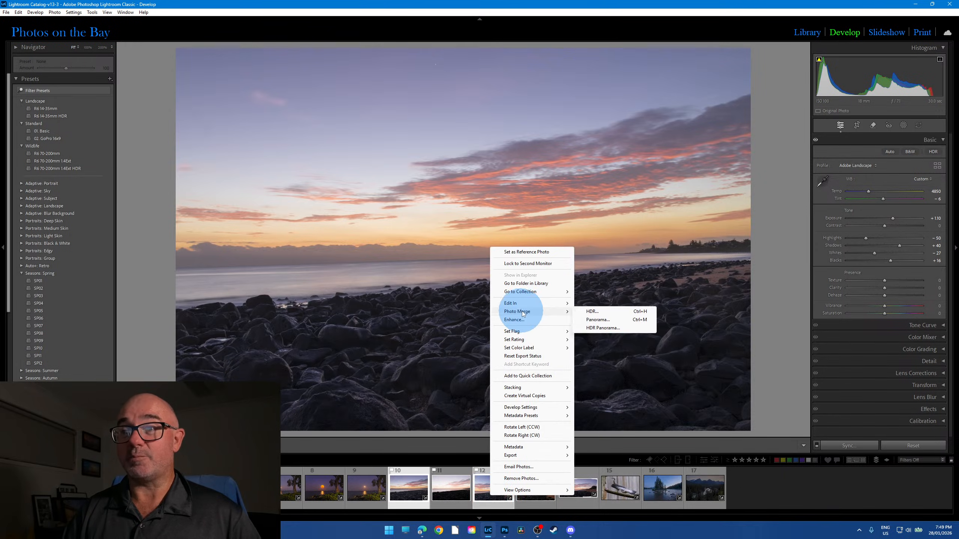
pyautogui.click(611, 319)
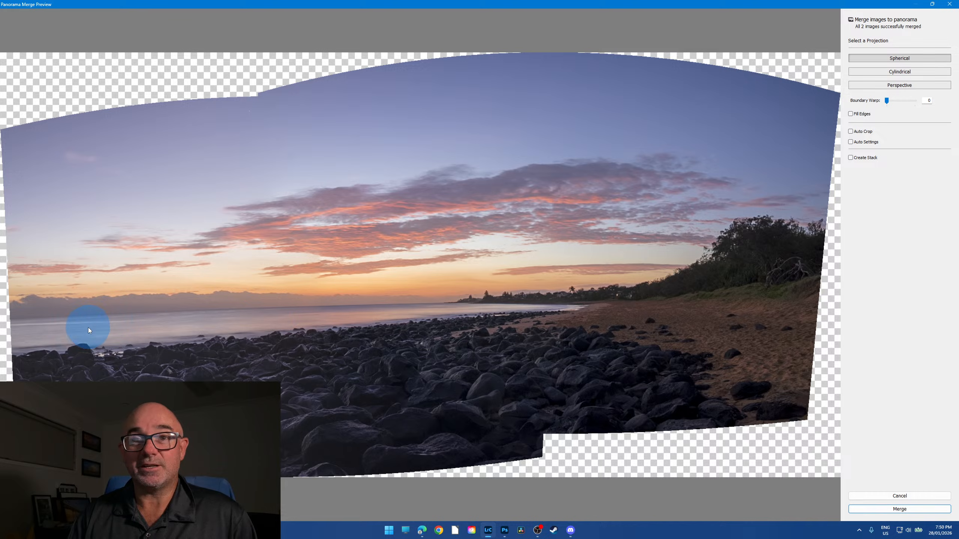
pyautogui.moveTo(889, 102); pyautogui.dragTo(902, 101)
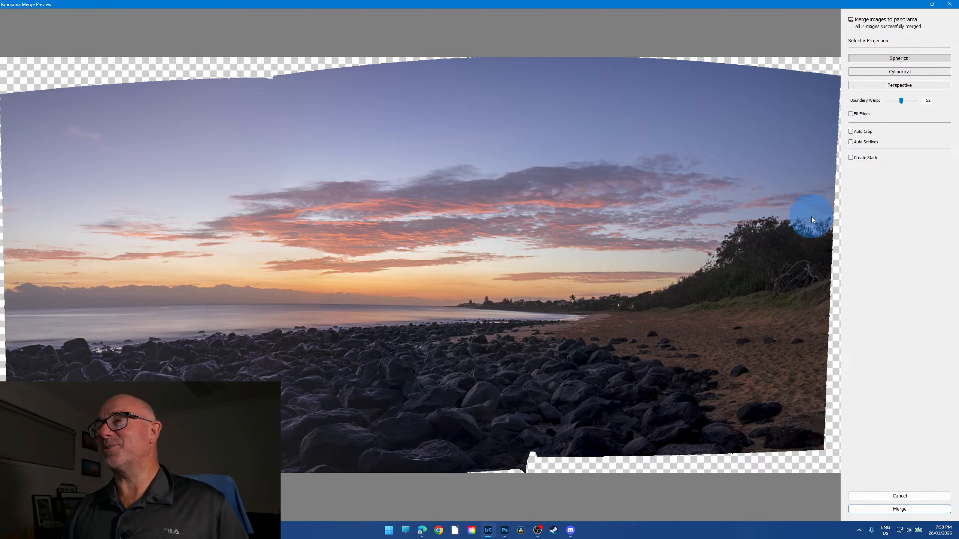
pyautogui.click(914, 510)
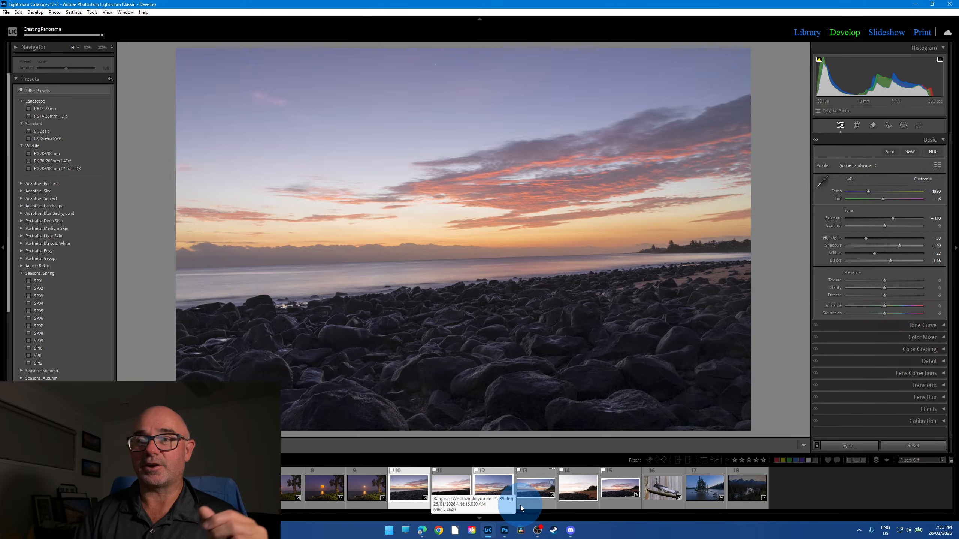
# - Select the merged panorama and turn on its lens profile corrections
pyautogui.click(535, 491)
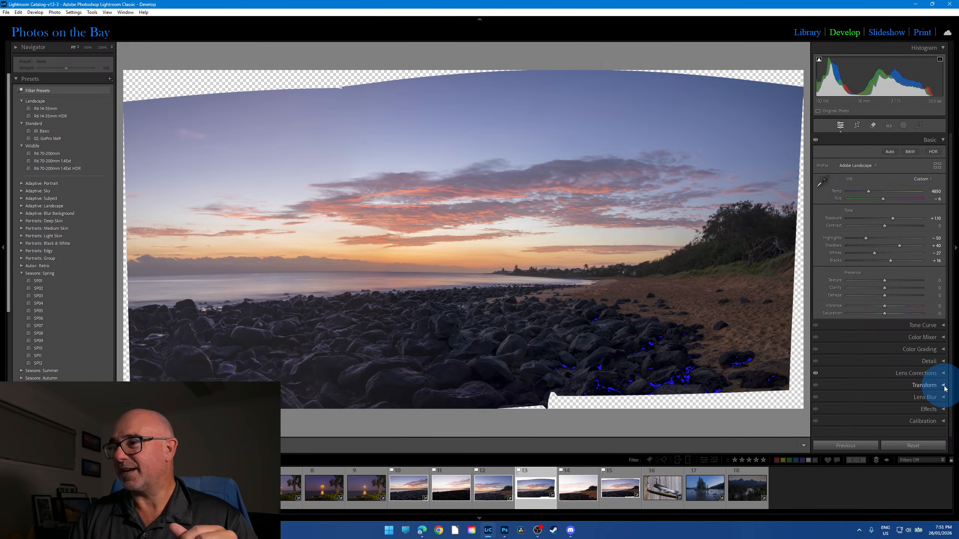
pyautogui.click(932, 374)
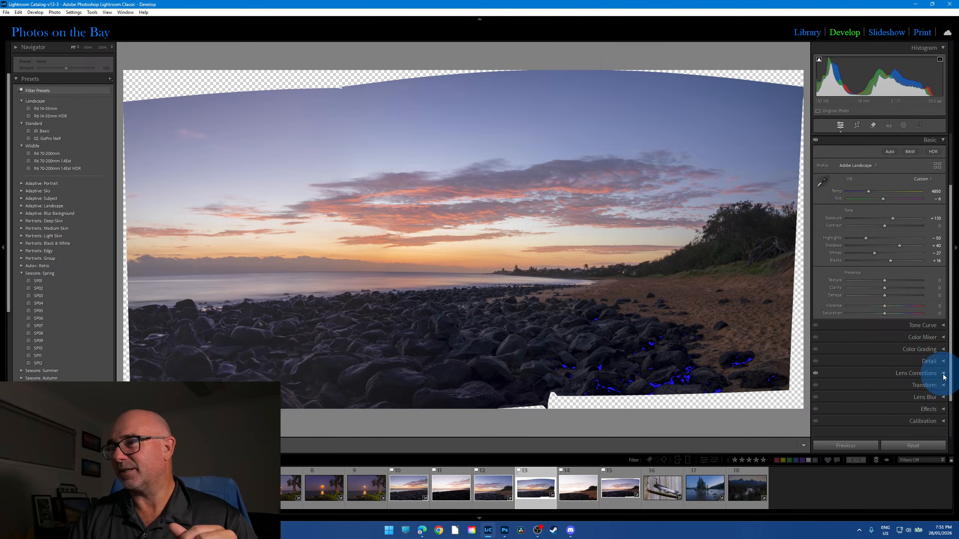
pyautogui.click(888, 312)
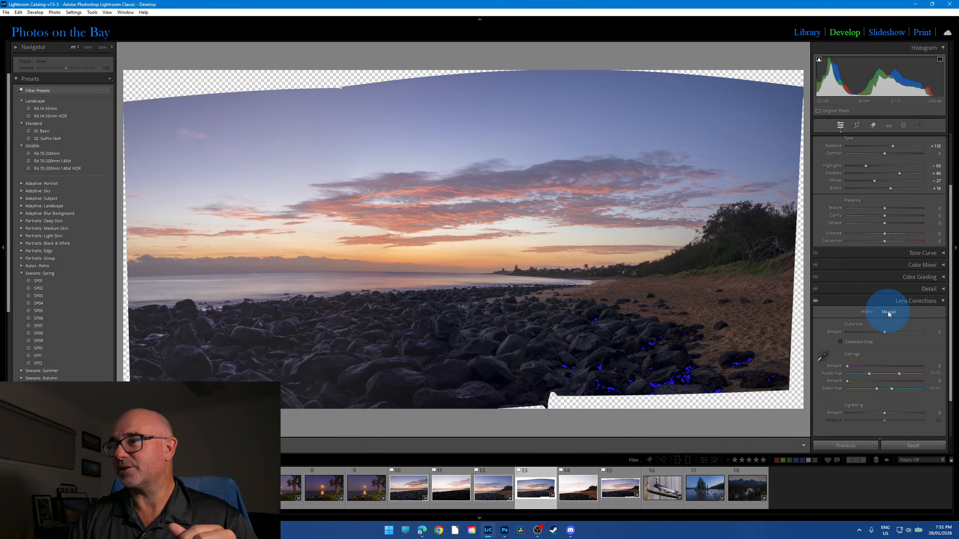
pyautogui.click(871, 312)
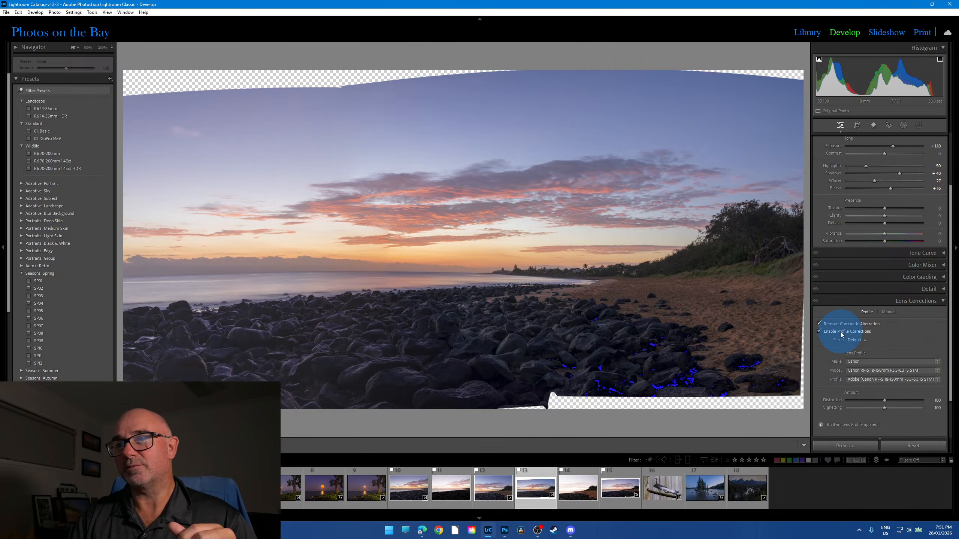
# - Try a manual lens distortion amount of -34 on the panorama and reset it
pyautogui.click(889, 313)
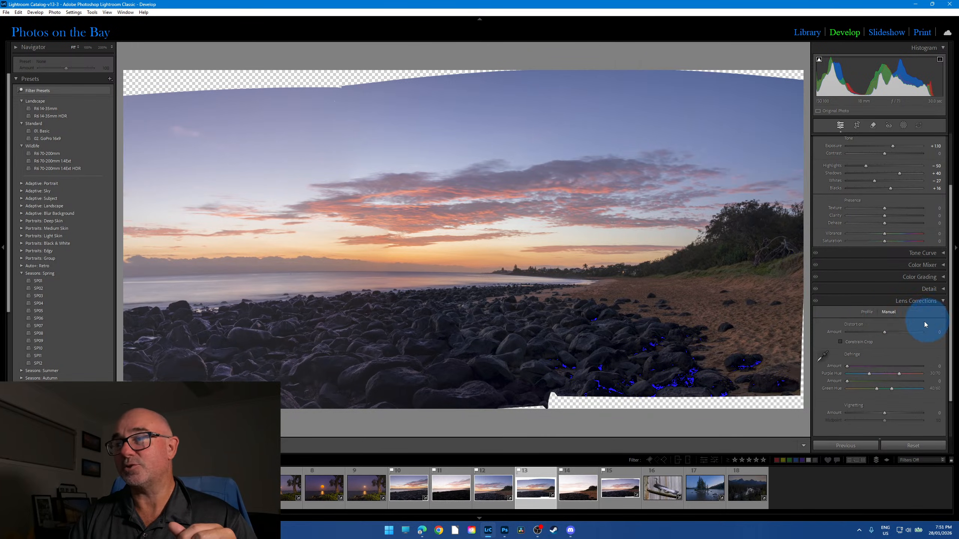
pyautogui.moveTo(884, 332)
pyautogui.mouseDown()
pyautogui.moveTo(905, 332)
pyautogui.moveTo(871, 331)
pyautogui.mouseUp()
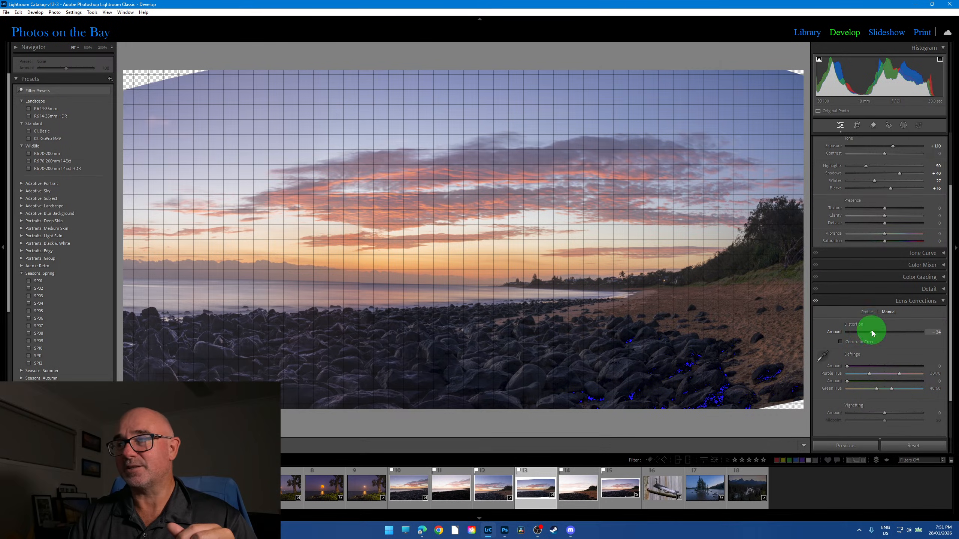
pyautogui.doubleClick(873, 331)
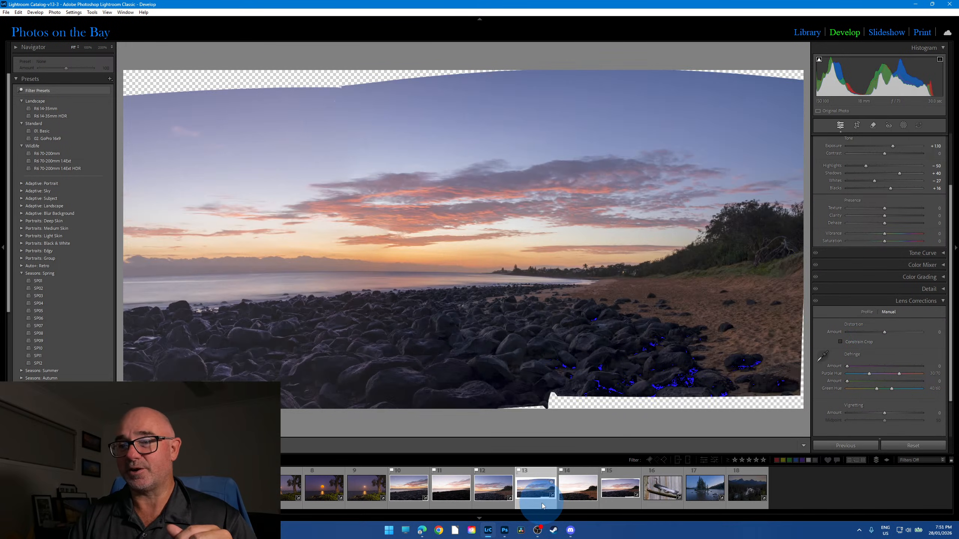
# - Open the merged panorama in Adobe Photoshop for editing
pyautogui.rightClick(542, 491)
pyautogui.moveTo(577, 311)
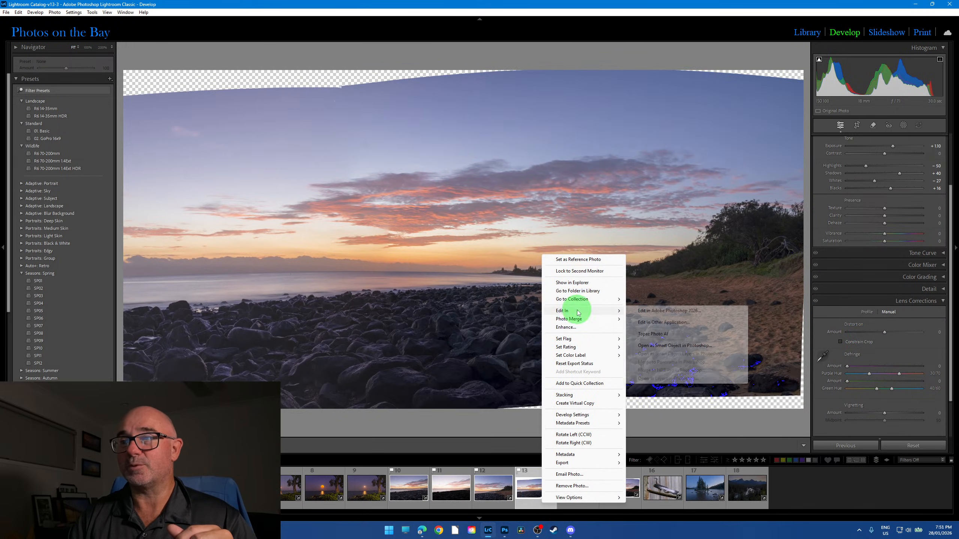
pyautogui.click(684, 312)
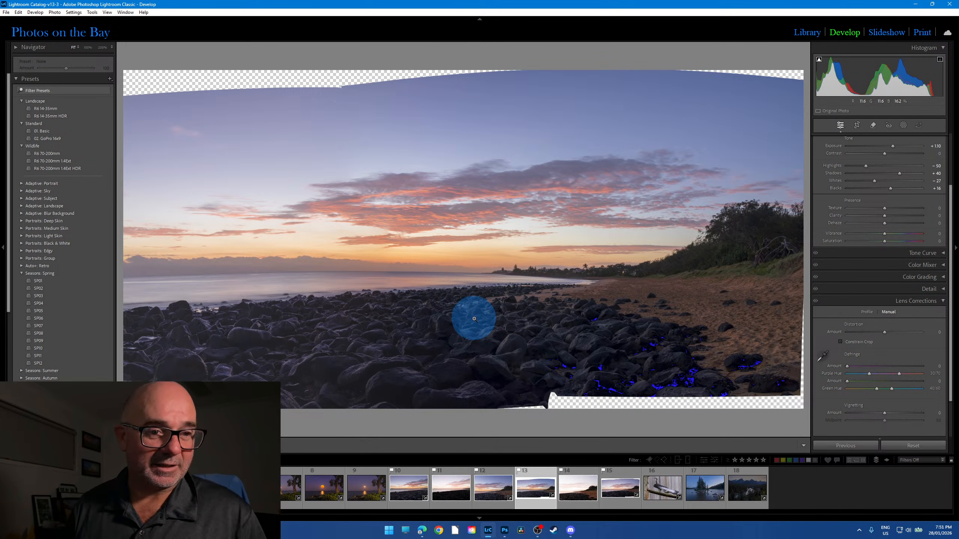
pyautogui.hotkey('ctrl', 'e')
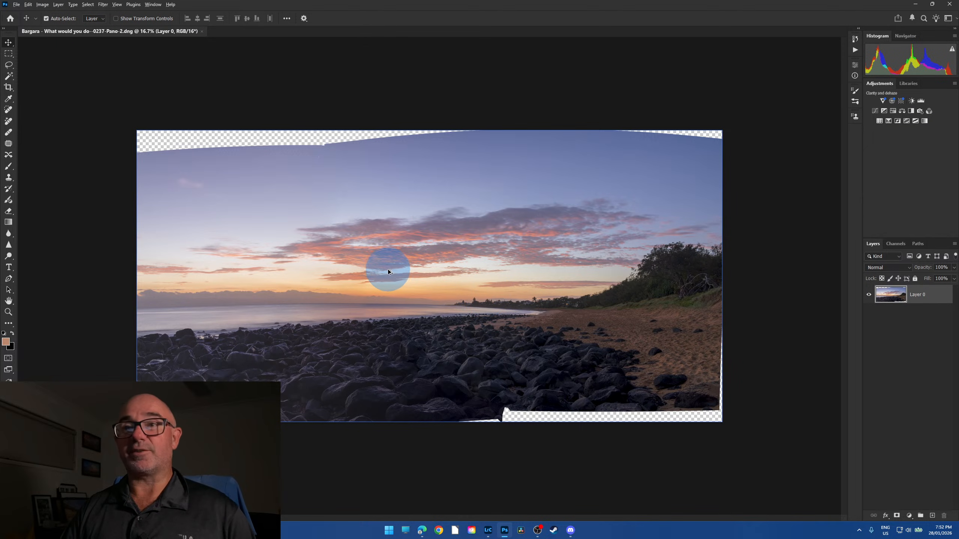
# - Duplicate the panorama layer and start Puppet Warp on the copy
pyautogui.scroll(1, 387, 267)
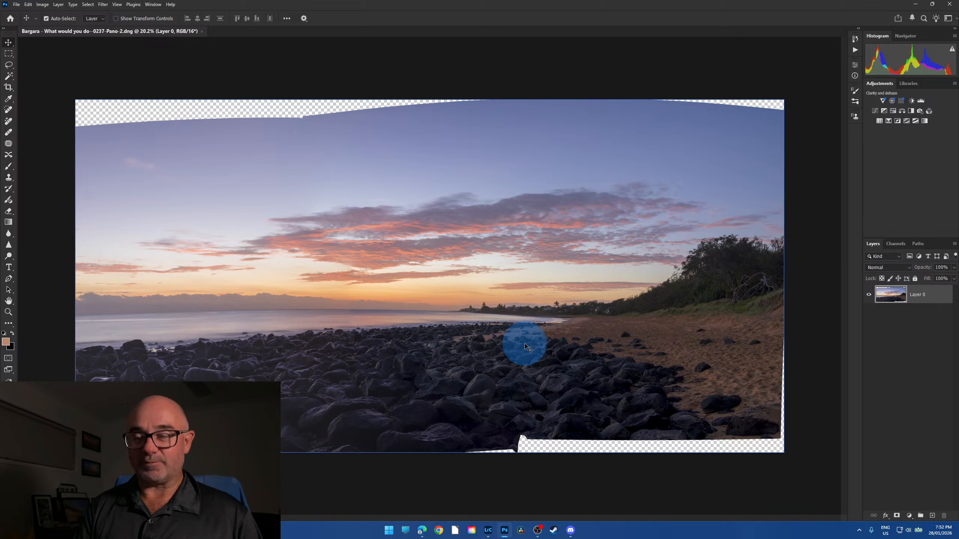
pyautogui.hotkey('ctrl', 'j')
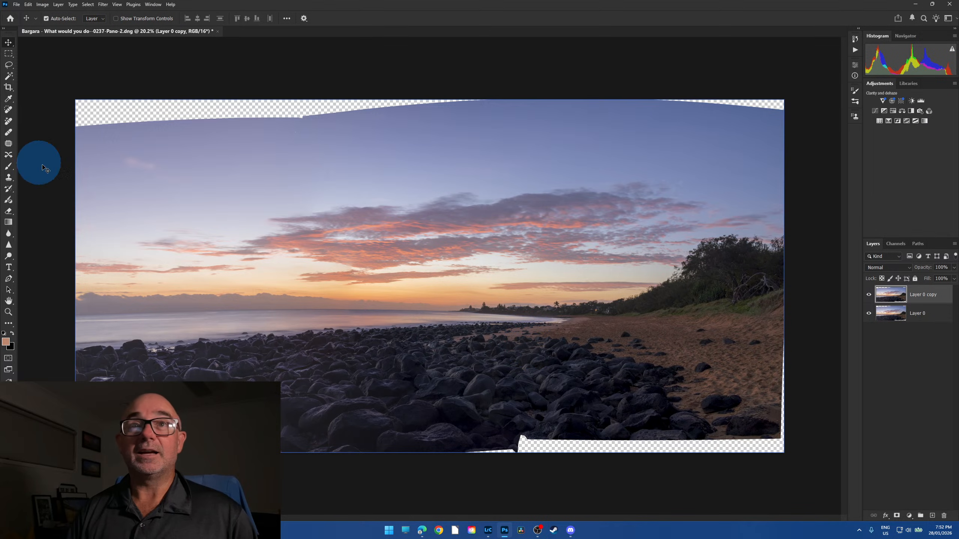
pyautogui.click(28, 4)
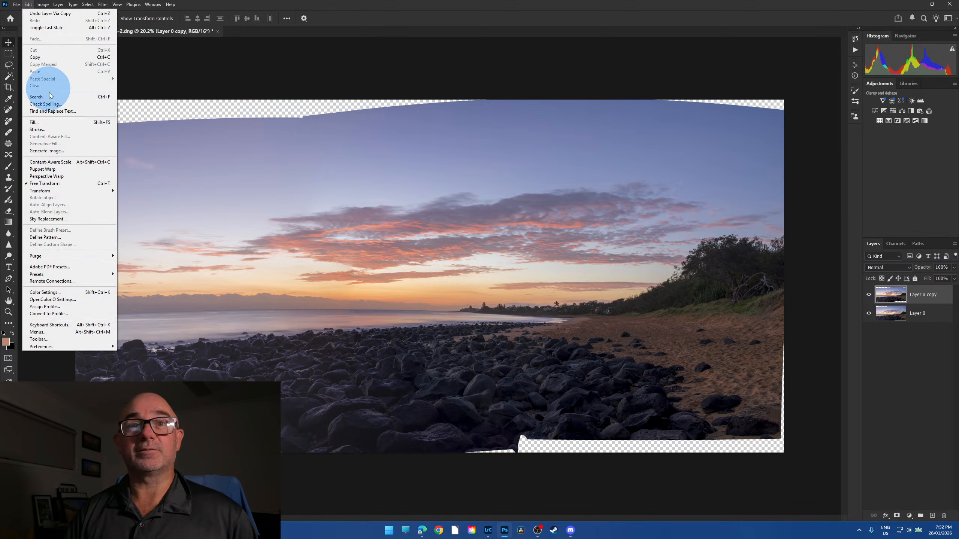
pyautogui.click(59, 170)
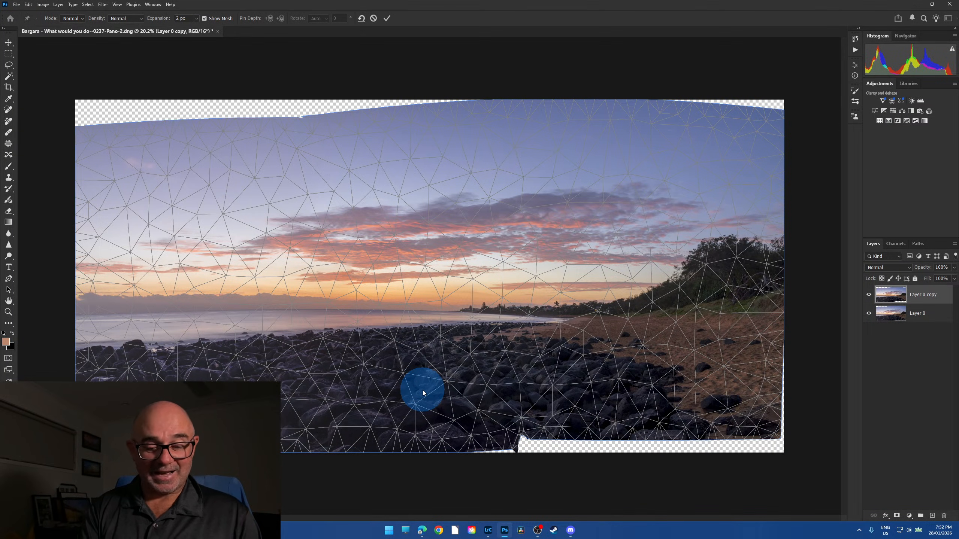
# - Show the rulers and place a horizontal guide along the sea horizon
pyautogui.hotkey('ctrl', 'r')
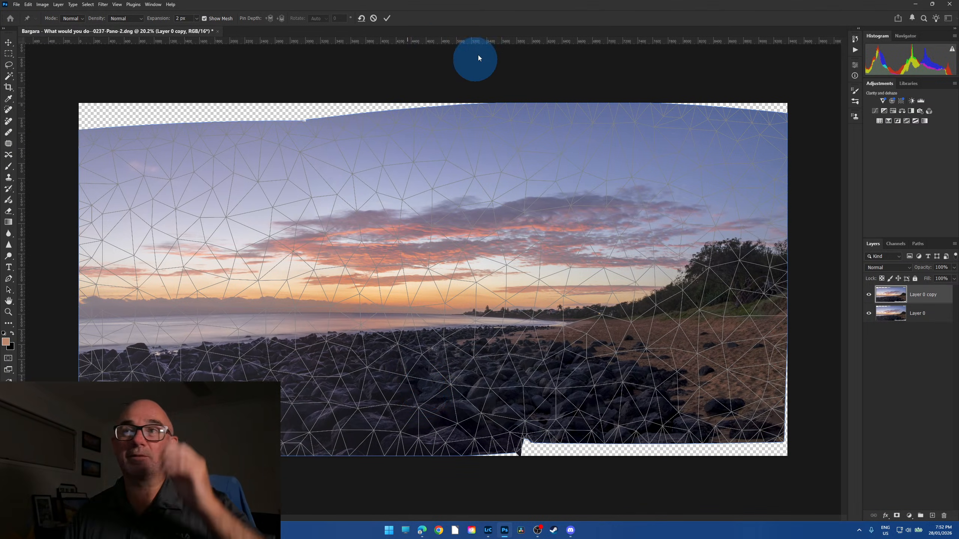
pyautogui.hotkey('ctrl', 'f')
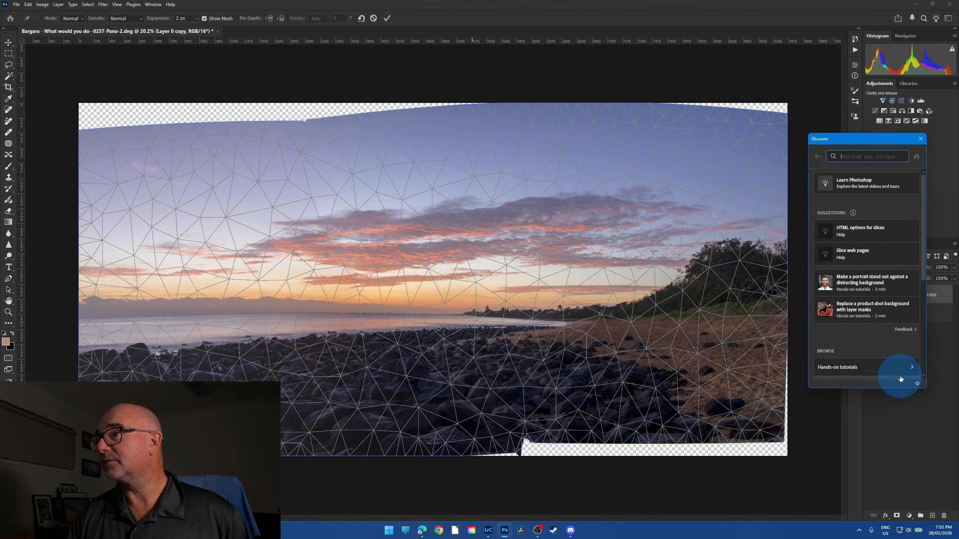
pyautogui.click(920, 139)
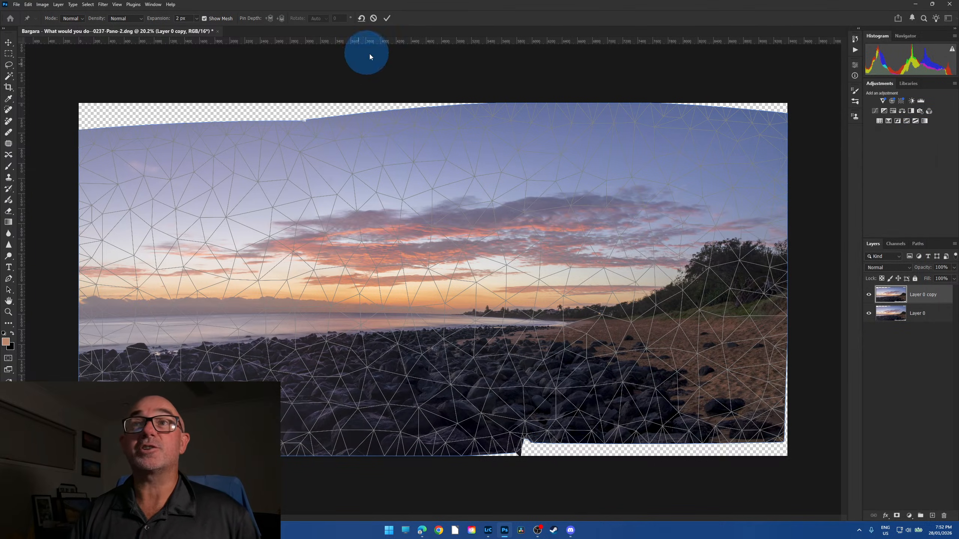
pyautogui.moveTo(432, 45); pyautogui.dragTo(418, 319)
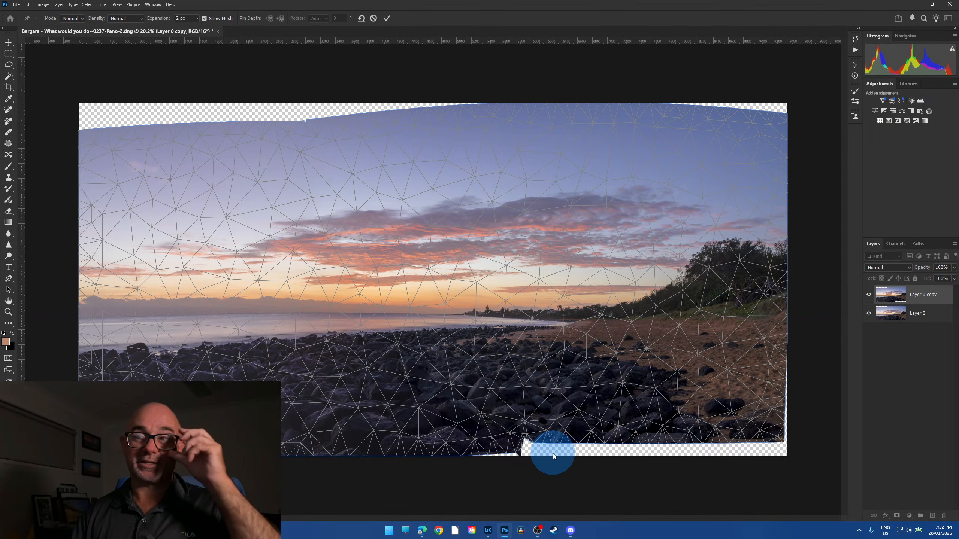
# - Place five Puppet Warp pins along the sea horizon, from the middle of the water toward the panorama's left edge
pyautogui.scroll(2, 373, 321)
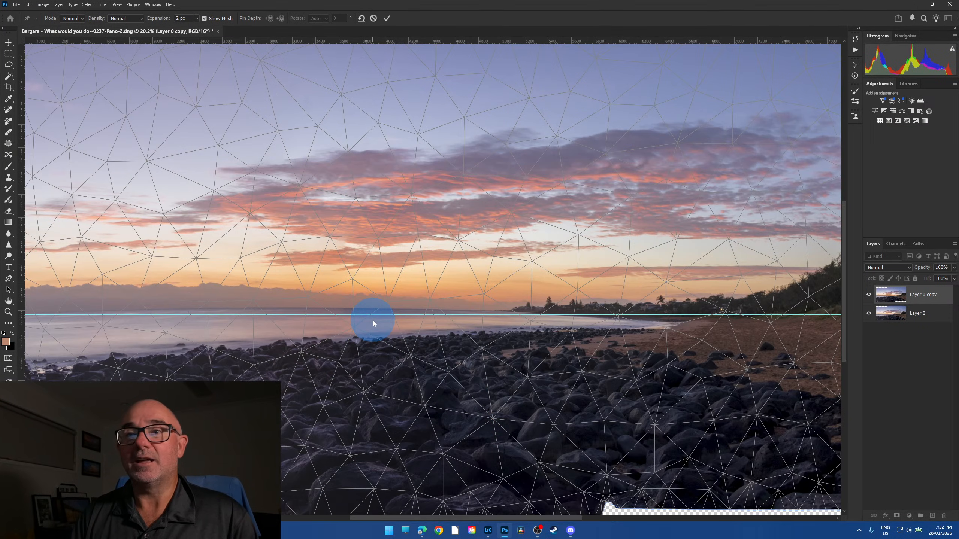
pyautogui.scroll(1, 374, 321)
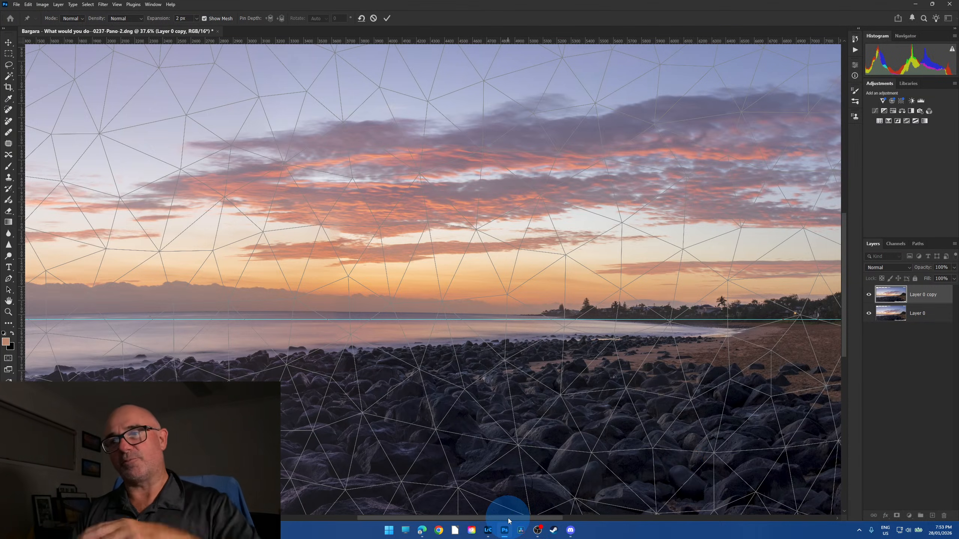
pyautogui.moveTo(508, 519); pyautogui.dragTo(423, 508)
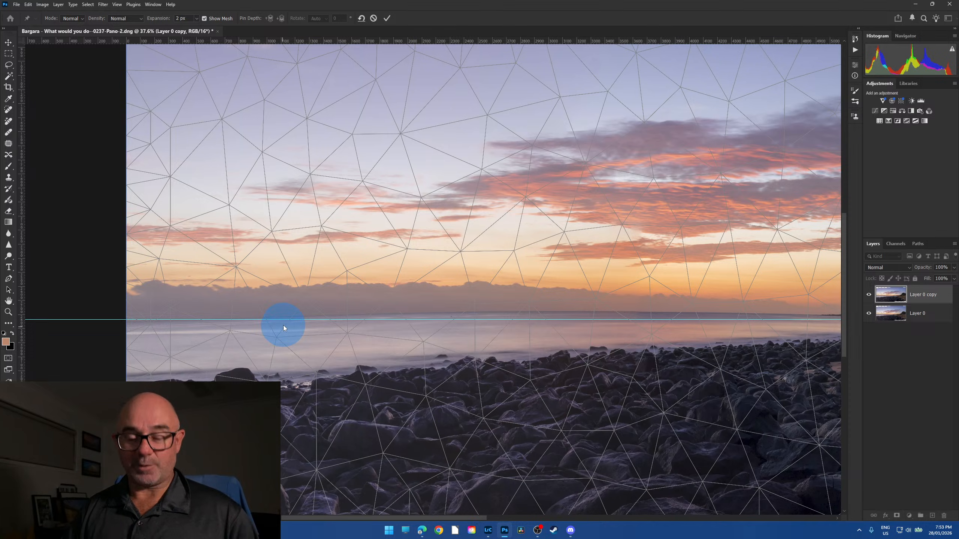
pyautogui.scroll(2, 283, 325)
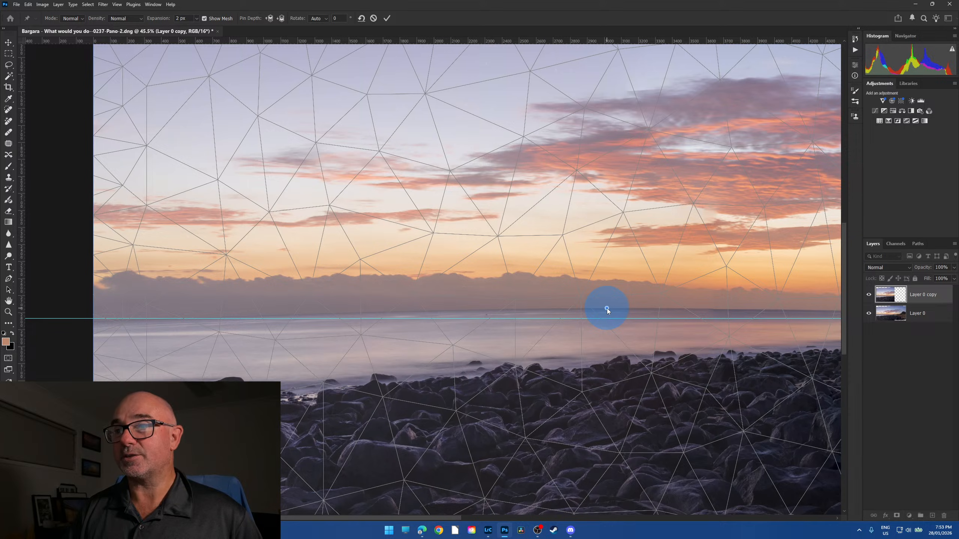
pyautogui.click(607, 309)
pyautogui.click(480, 307)
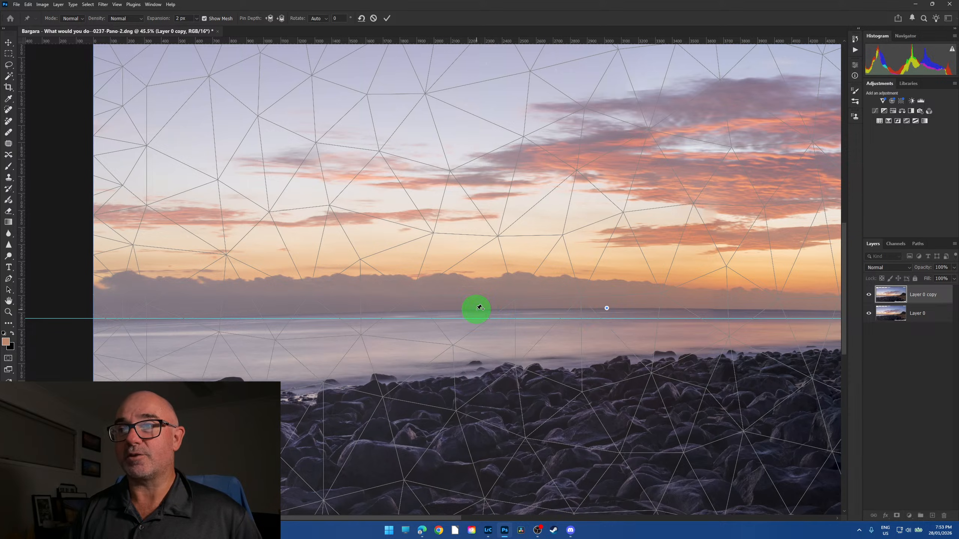
pyautogui.click(357, 311)
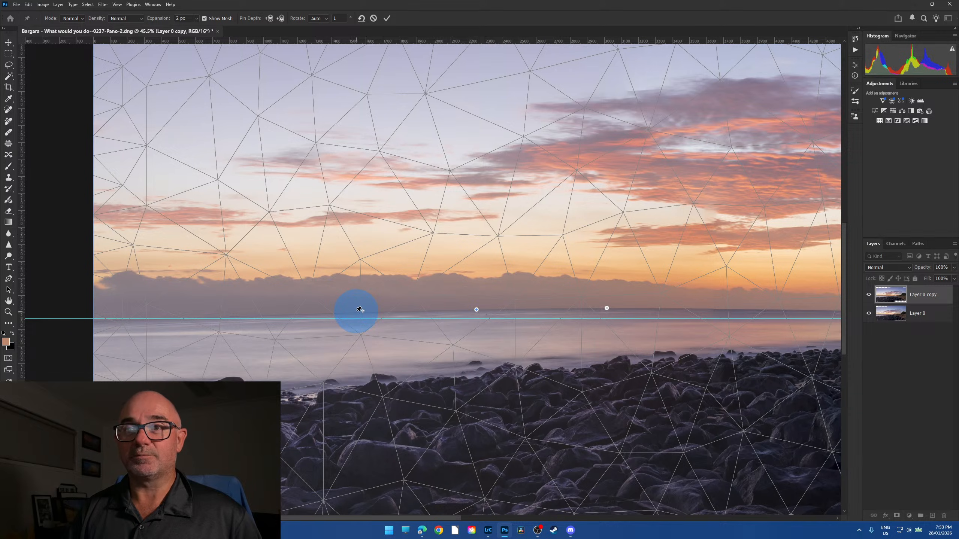
pyautogui.click(231, 317)
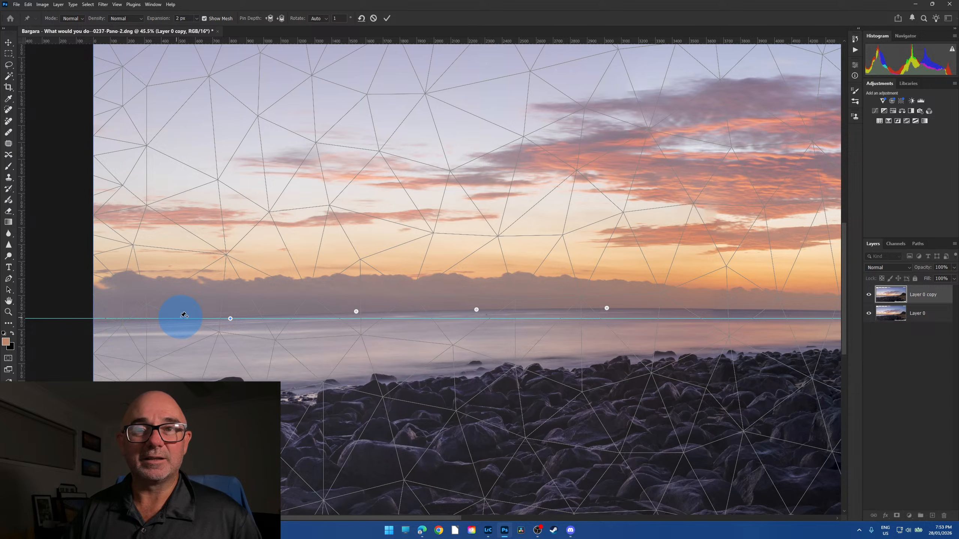
pyautogui.click(179, 318)
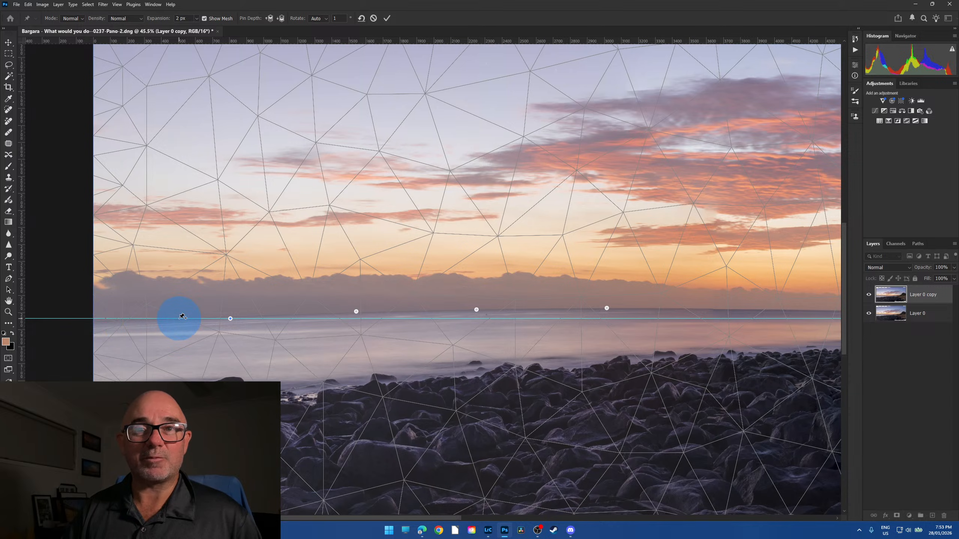
# - Place more Puppet Warp pins along the sea horizon, reaching the panorama's left edge and continuing from mid-water toward the headland
pyautogui.click(97, 321)
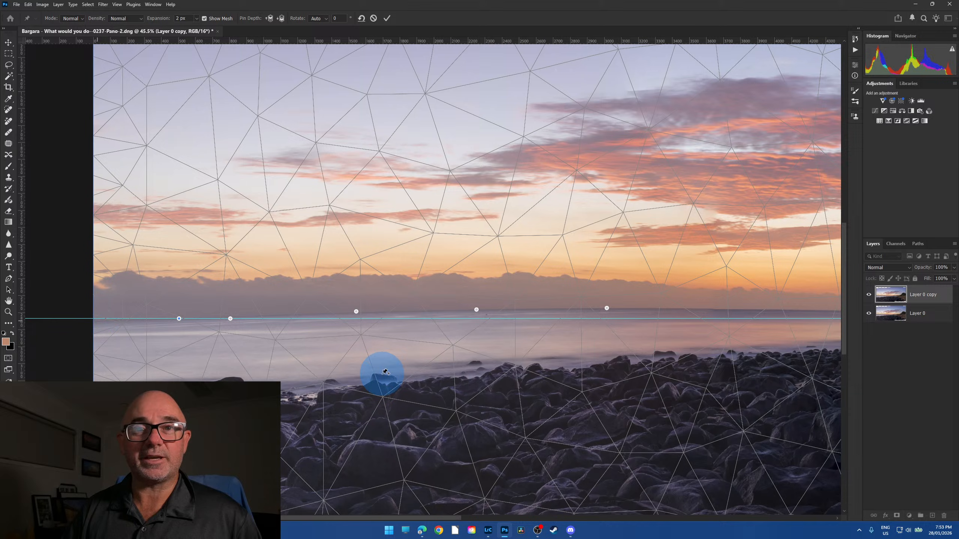
pyautogui.hotkey('ctrl', 'z')
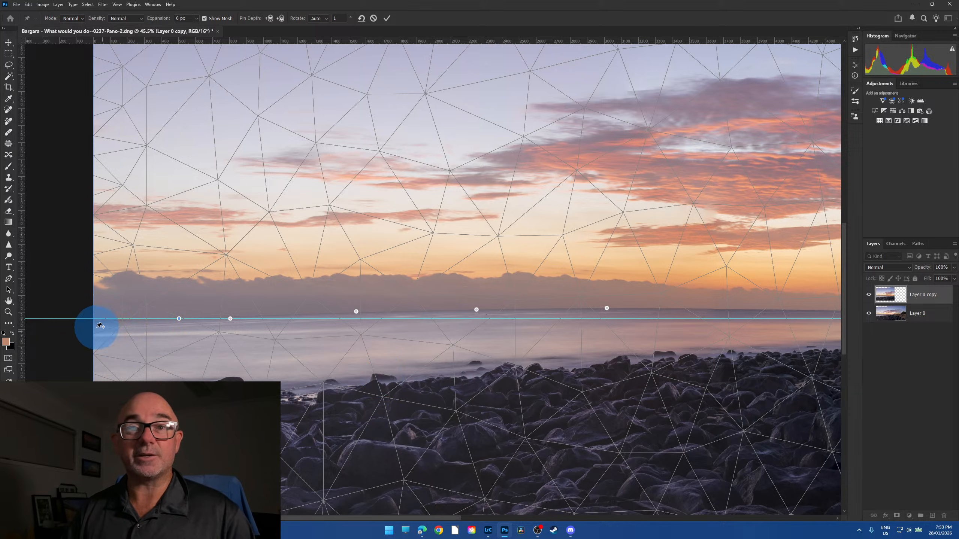
pyautogui.click(98, 322)
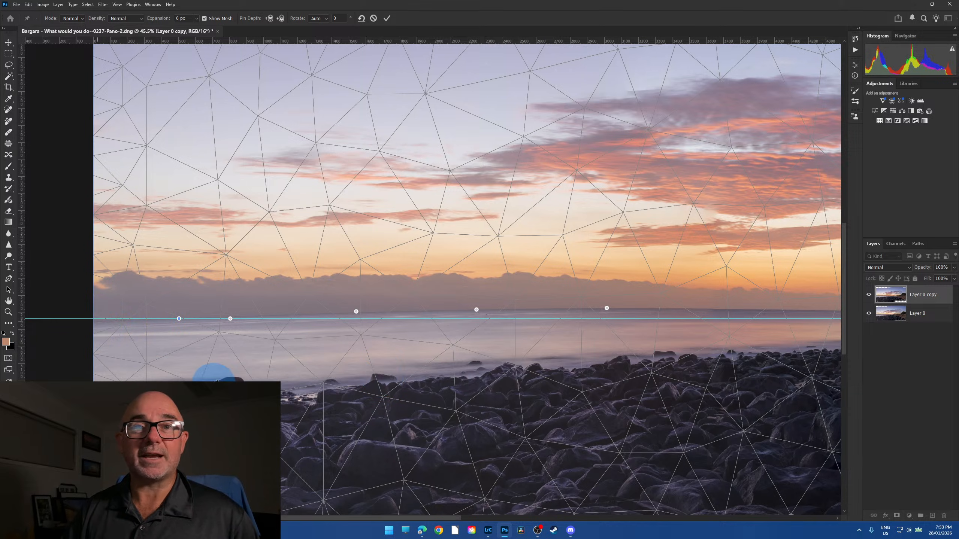
pyautogui.click(725, 309)
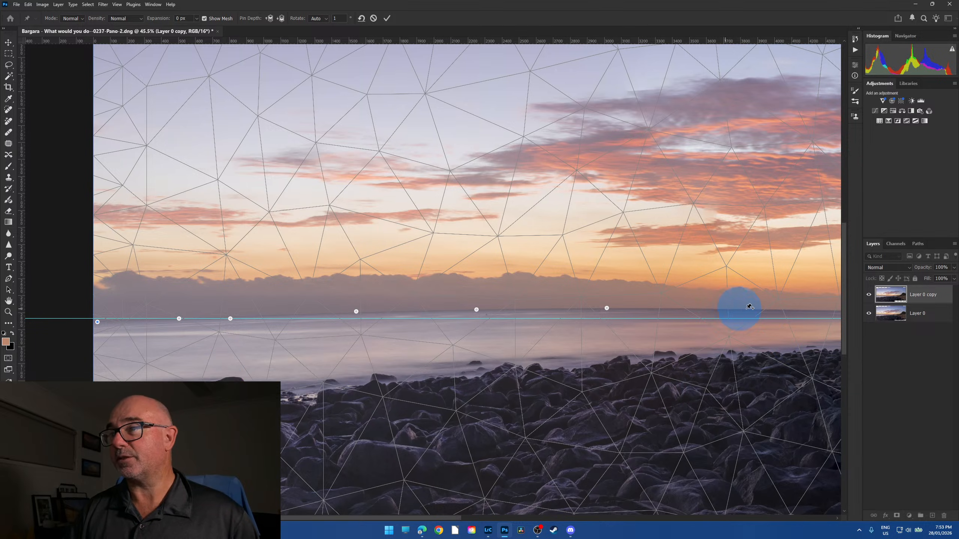
pyautogui.click(820, 310)
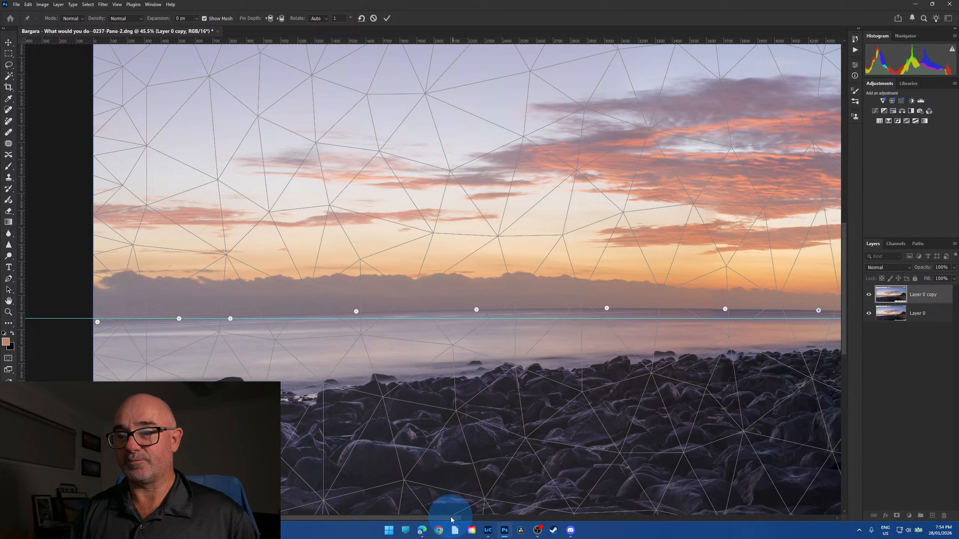
# - Add Puppet Warp pins from the end of the sea horizon along the shoreline and upper beach to the panorama's right edge
pyautogui.moveTo(535, 525); pyautogui.dragTo(573, 521)
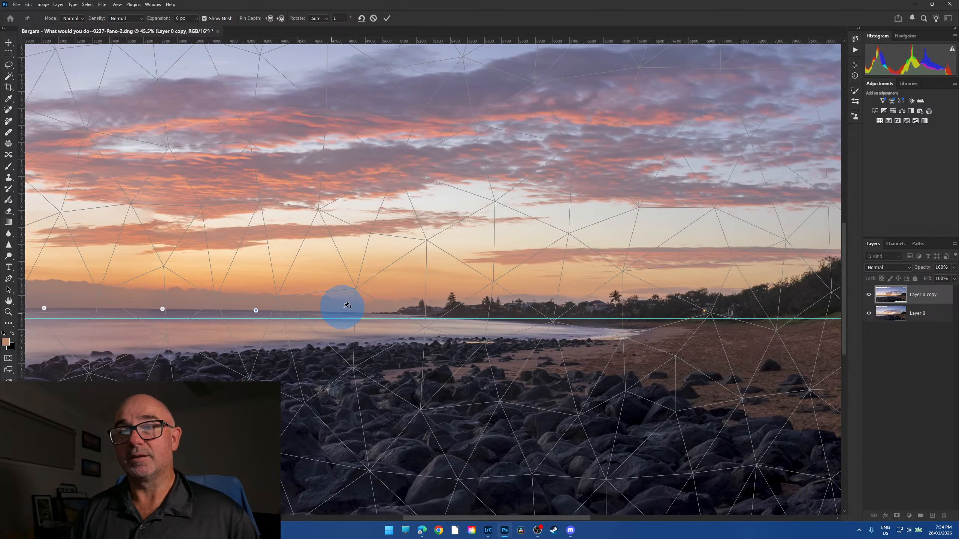
pyautogui.click(375, 312)
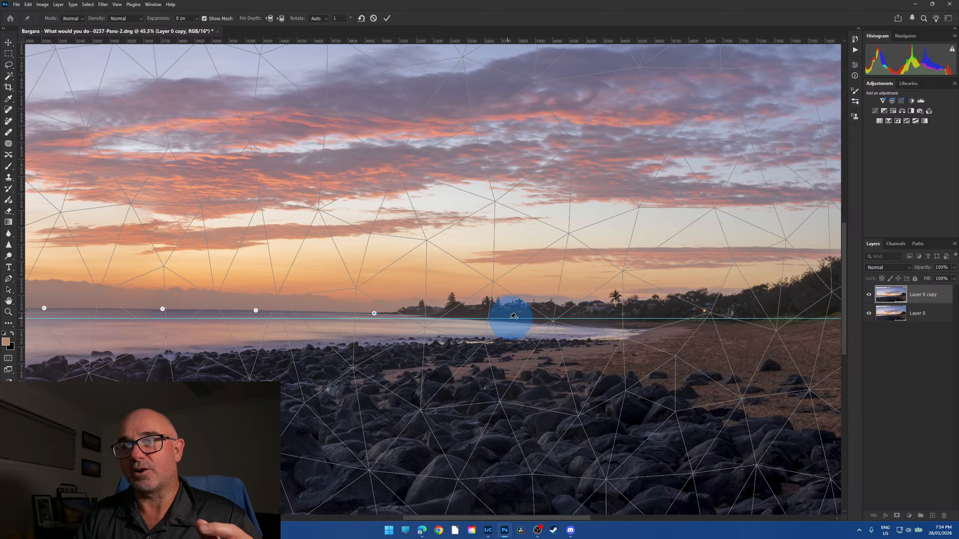
pyautogui.click(676, 325)
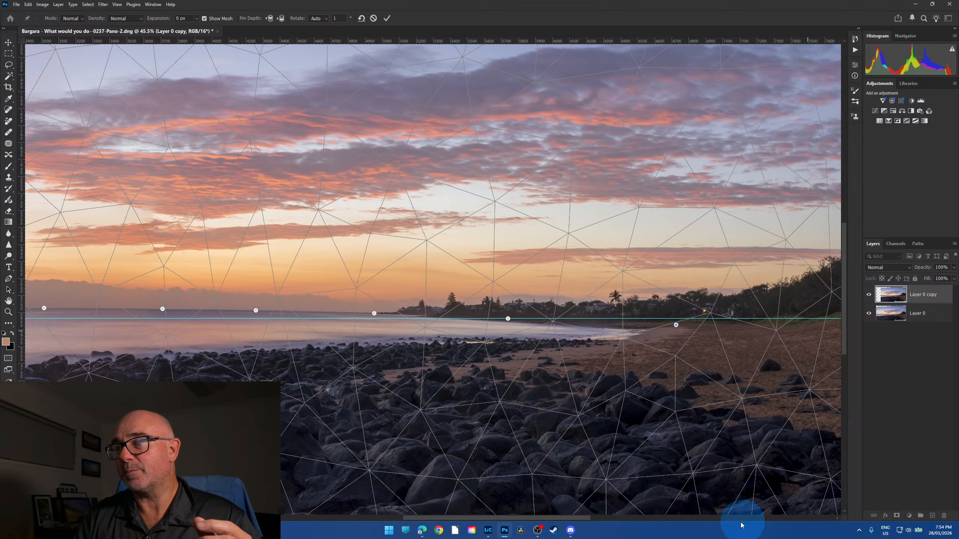
pyautogui.moveTo(583, 518); pyautogui.dragTo(659, 519)
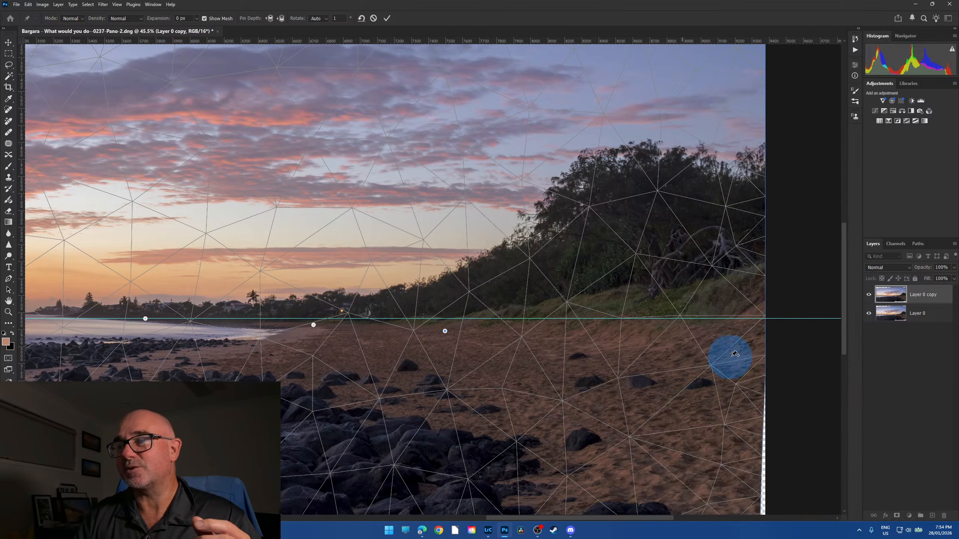
pyautogui.click(765, 318)
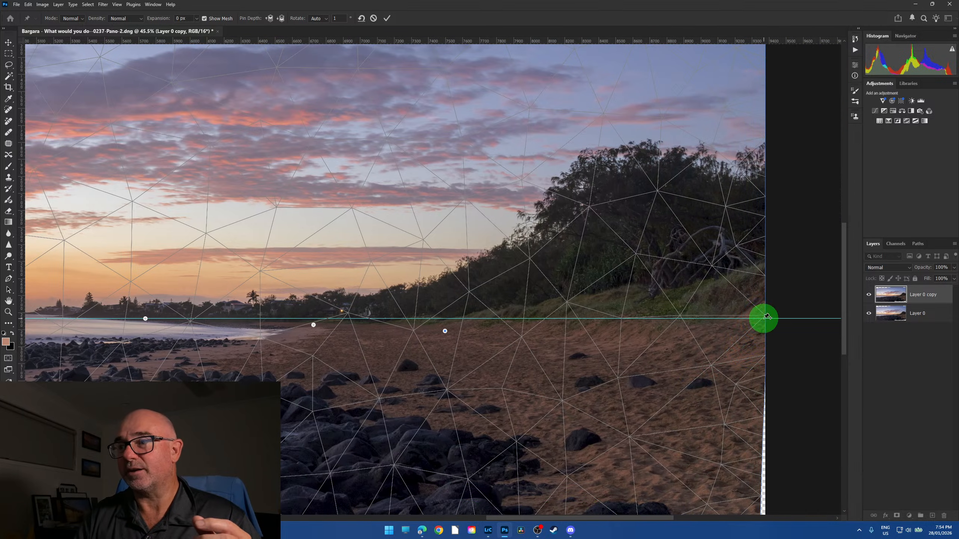
# - Move the two Puppet Warp pins on the upper beach up onto the horizontal guide
pyautogui.click(445, 331)
pyautogui.moveTo(445, 332); pyautogui.dragTo(444, 319)
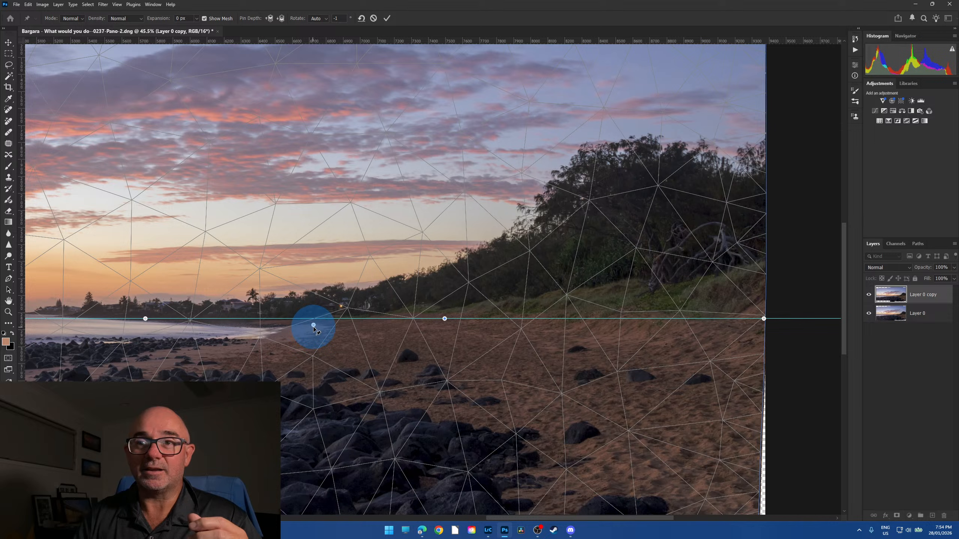
pyautogui.moveTo(313, 324); pyautogui.dragTo(314, 319)
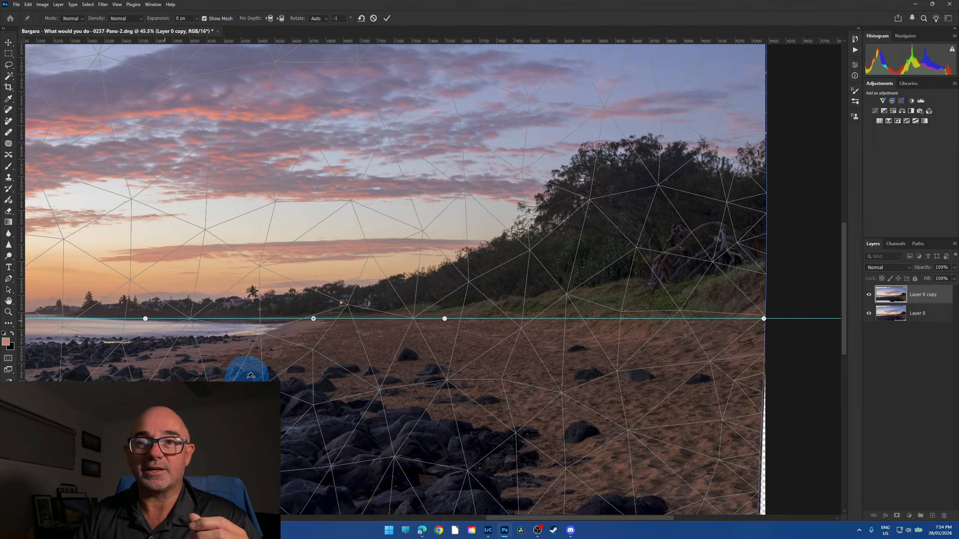
# - Pull the five sea-horizon pins between the headland and mid-water down onto the horizontal guide
pyautogui.moveTo(596, 519); pyautogui.dragTo(393, 517)
pyautogui.click(496, 313)
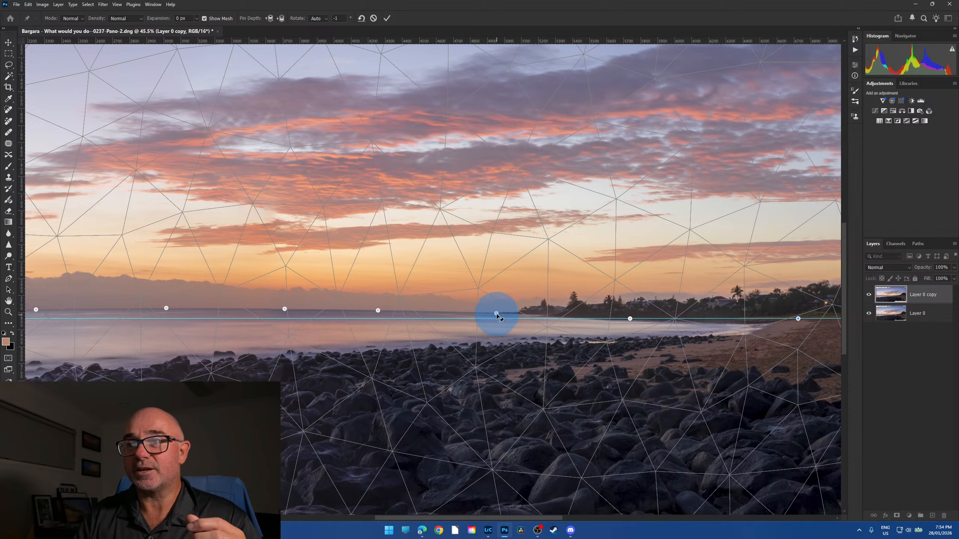
pyautogui.moveTo(497, 316); pyautogui.dragTo(496, 319)
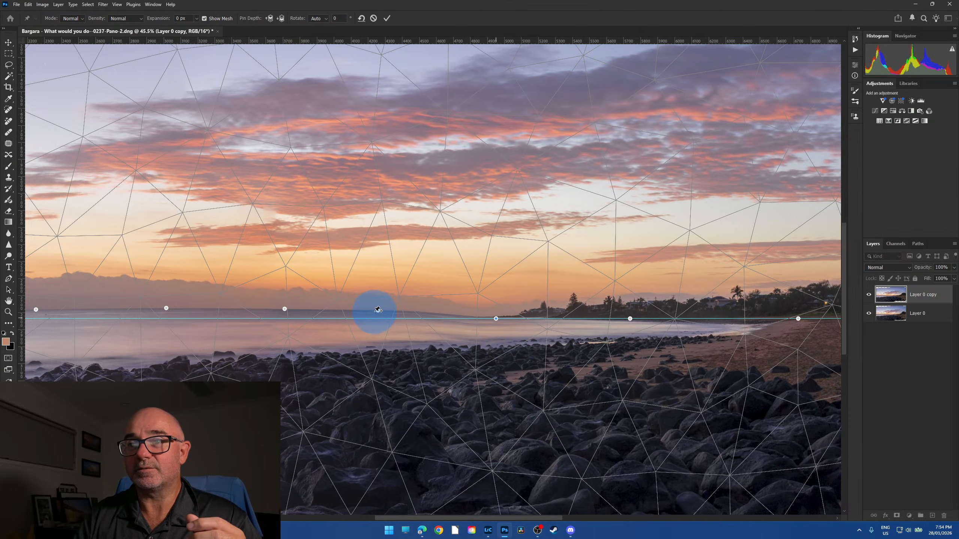
pyautogui.moveTo(378, 311); pyautogui.dragTo(379, 318)
pyautogui.moveTo(286, 310); pyautogui.dragTo(285, 319)
pyautogui.moveTo(166, 309); pyautogui.dragTo(167, 319)
pyautogui.moveTo(36, 310); pyautogui.dragTo(37, 319)
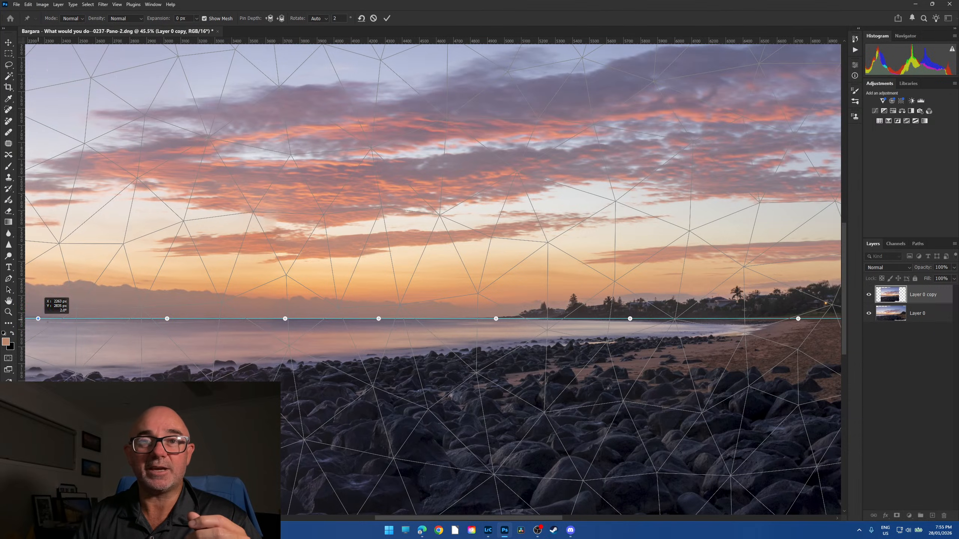
# - Align the remaining off-line pins near the panorama's left end with the horizontal guide, including the pin at the left edge
pyautogui.moveTo(460, 516); pyautogui.dragTo(304, 518)
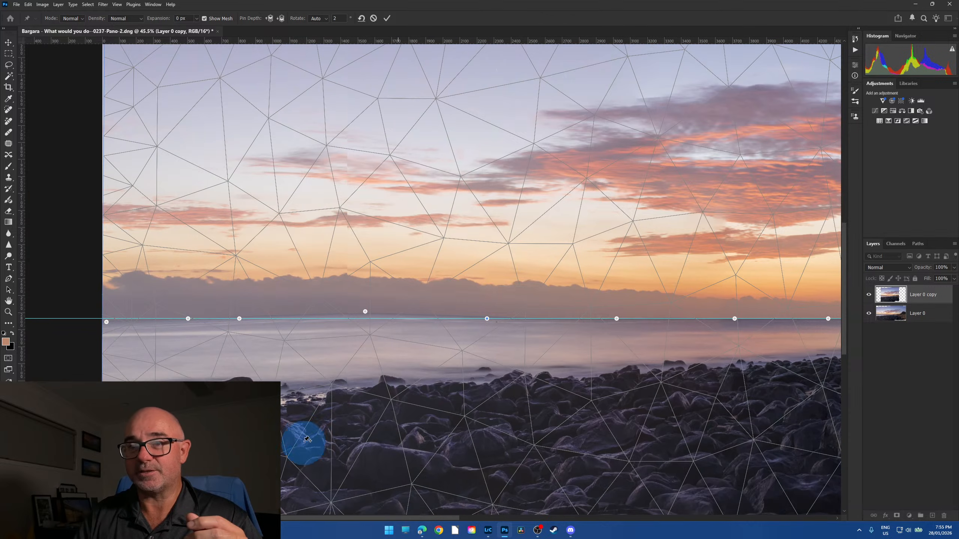
pyautogui.moveTo(366, 312); pyautogui.dragTo(365, 319)
pyautogui.moveTo(302, 518); pyautogui.dragTo(299, 518)
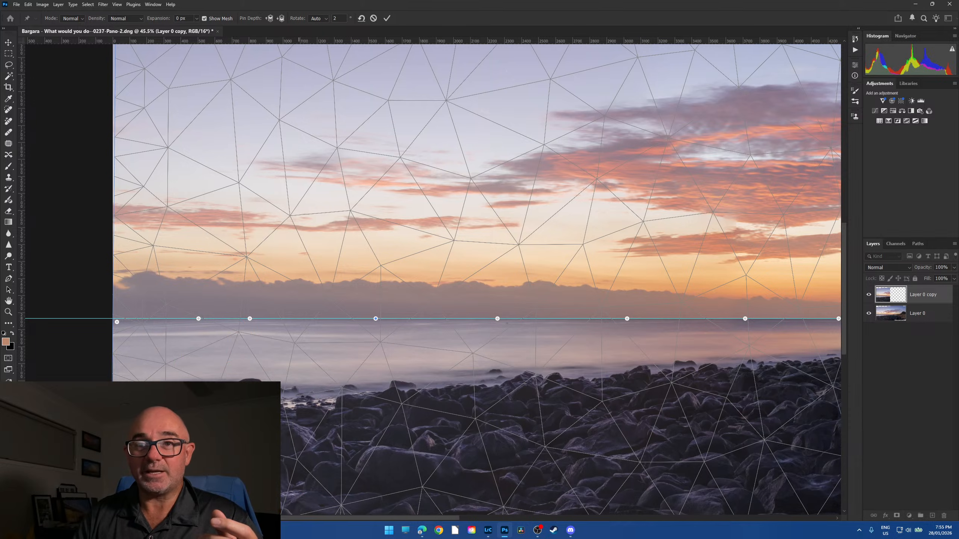
pyautogui.moveTo(117, 321); pyautogui.dragTo(115, 318)
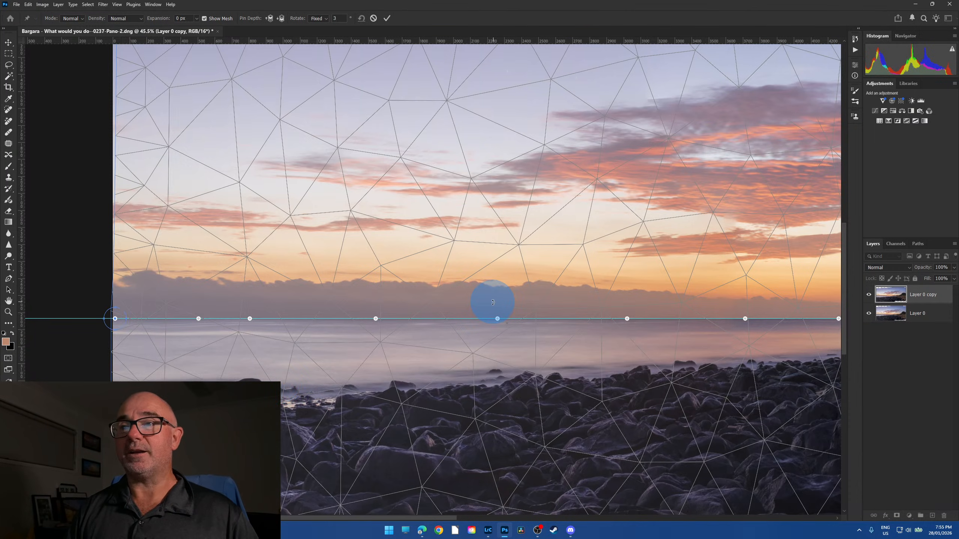
# - Check the pinned horizon against the guide across the panorama and apply the Puppet Warp
pyautogui.hotkey('ctrl', '0')
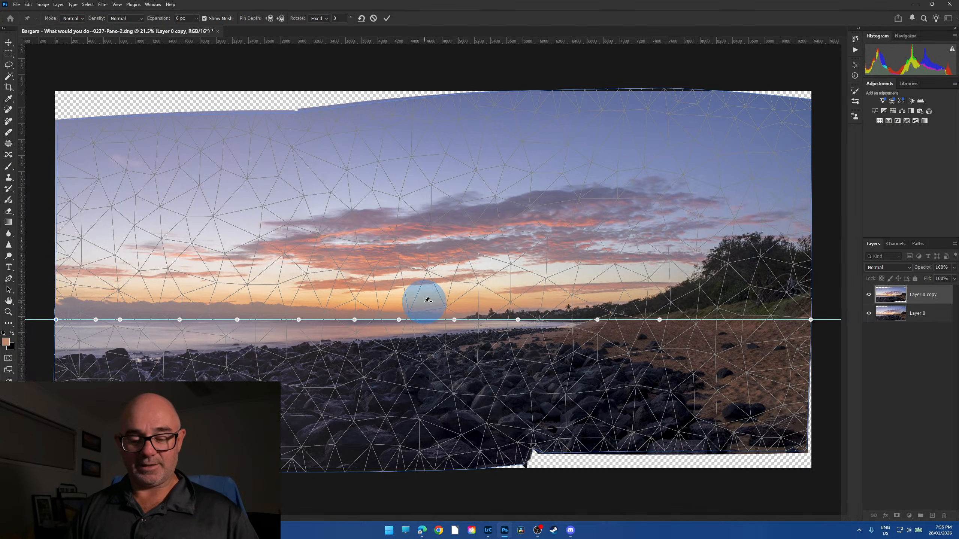
pyautogui.scroll(5, 425, 303)
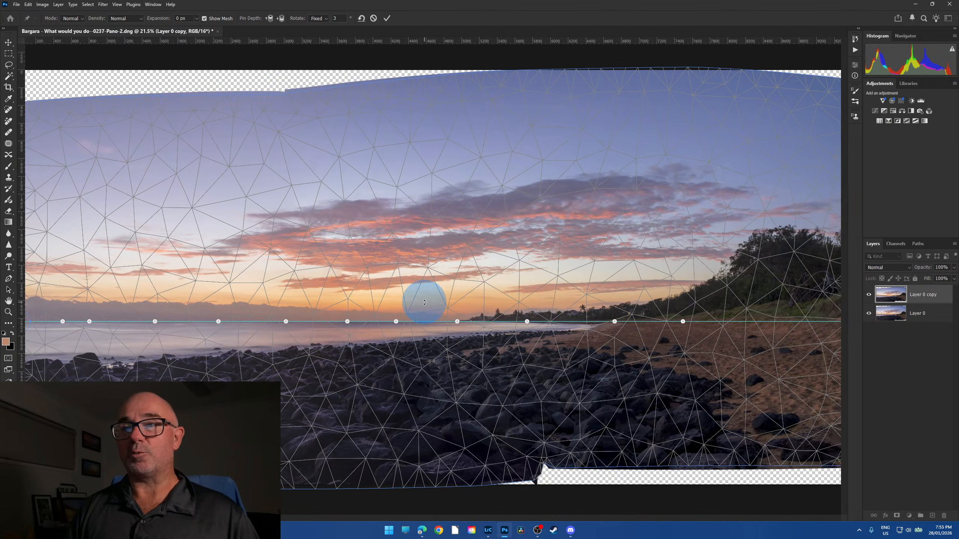
pyautogui.scroll(4, 428, 305)
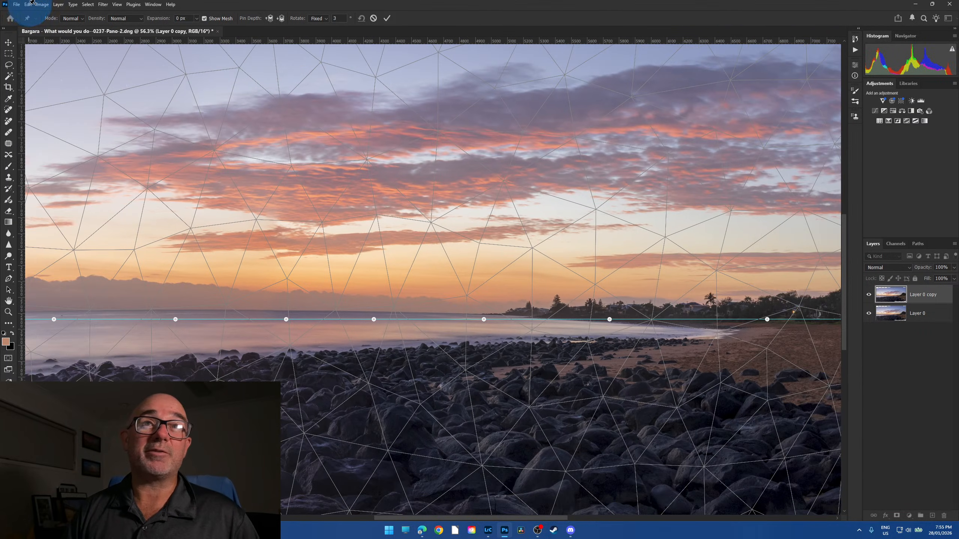
pyautogui.scroll(-1, 33, 2)
pyautogui.scroll(-2, 34, 6)
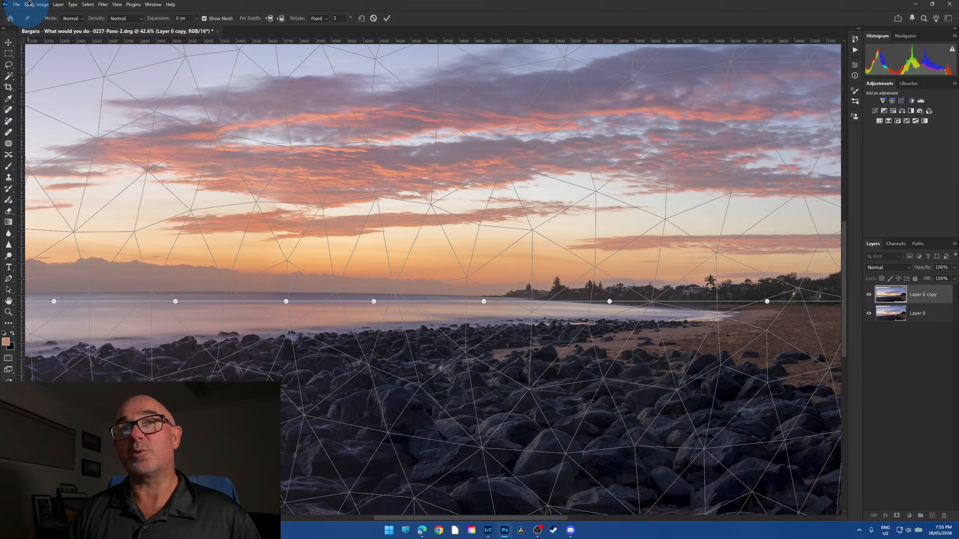
pyautogui.scroll(-1, 137, 167)
pyautogui.scroll(-1, 138, 167)
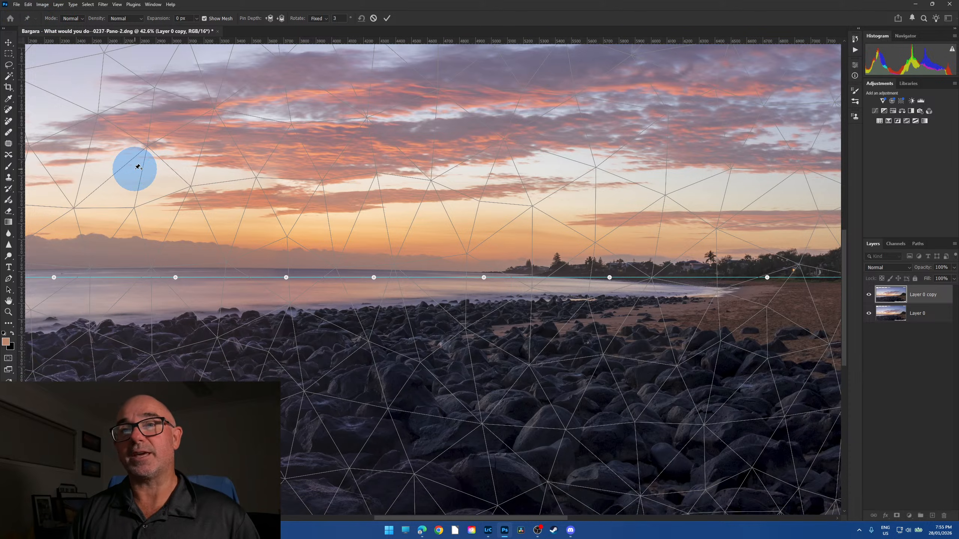
pyautogui.scroll(-1, 506, 365)
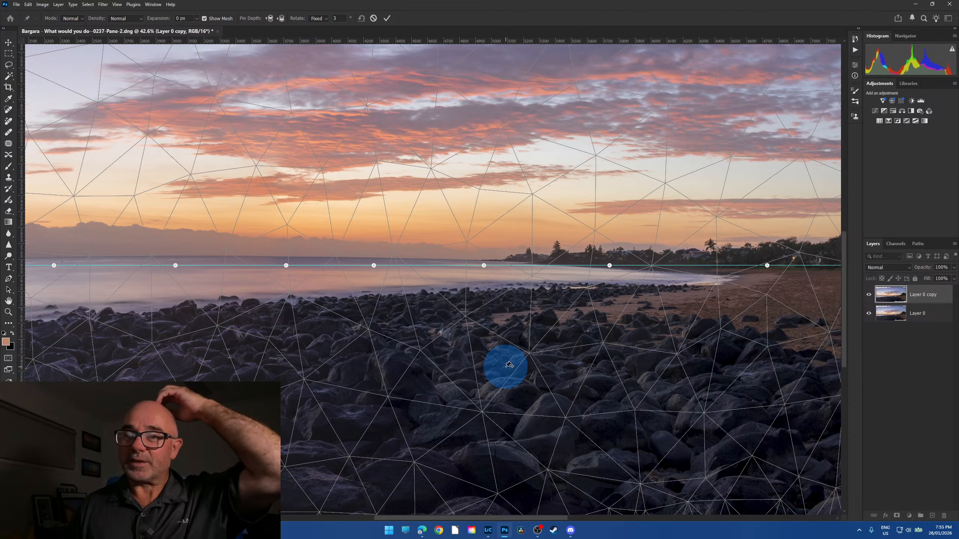
pyautogui.scroll(-1, 508, 364)
pyautogui.scroll(-1, 508, 365)
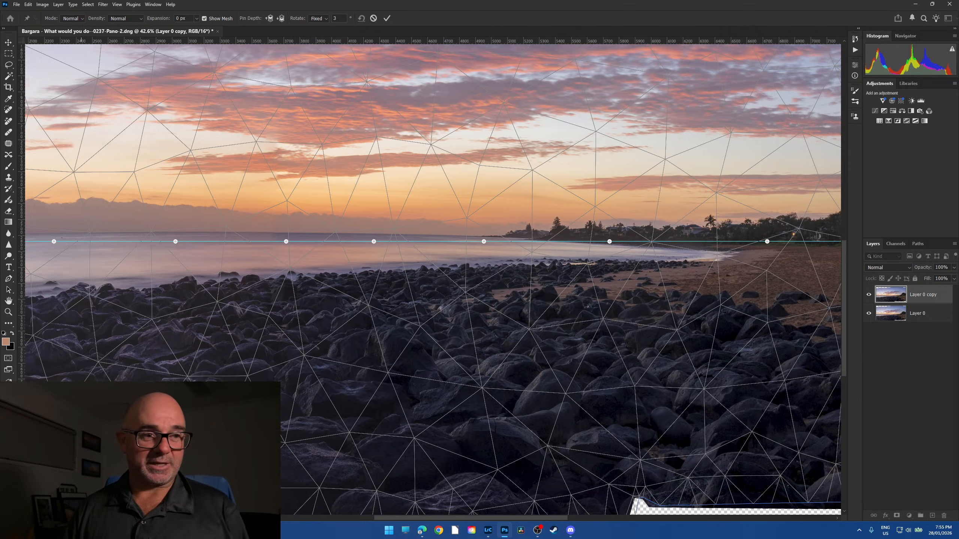
pyautogui.scroll(-2, 430, 279)
pyautogui.scroll(-2, 430, 279)
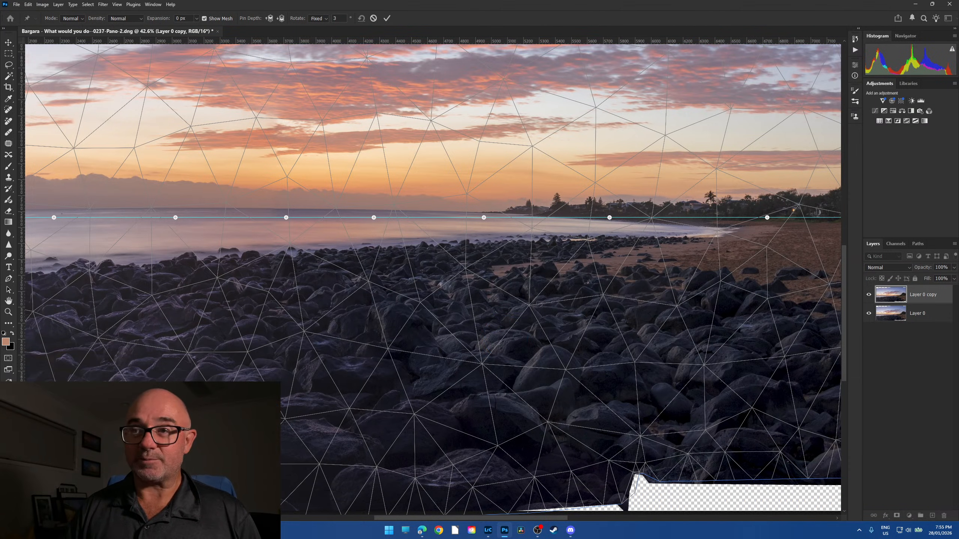
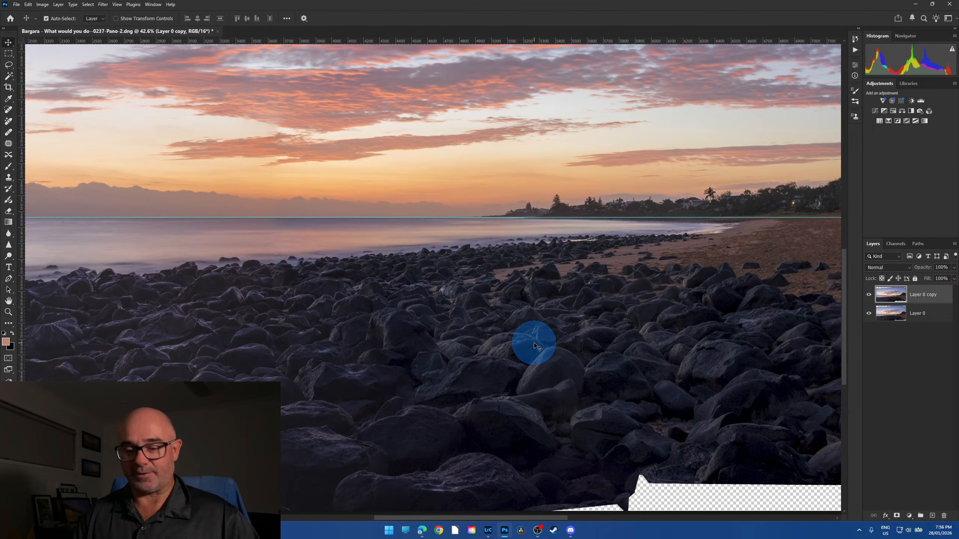
# - Examine the warped sea horizon and headland against the guide, both at full size and with the whole panorama in view
pyautogui.hotkey('ctrl', '0')
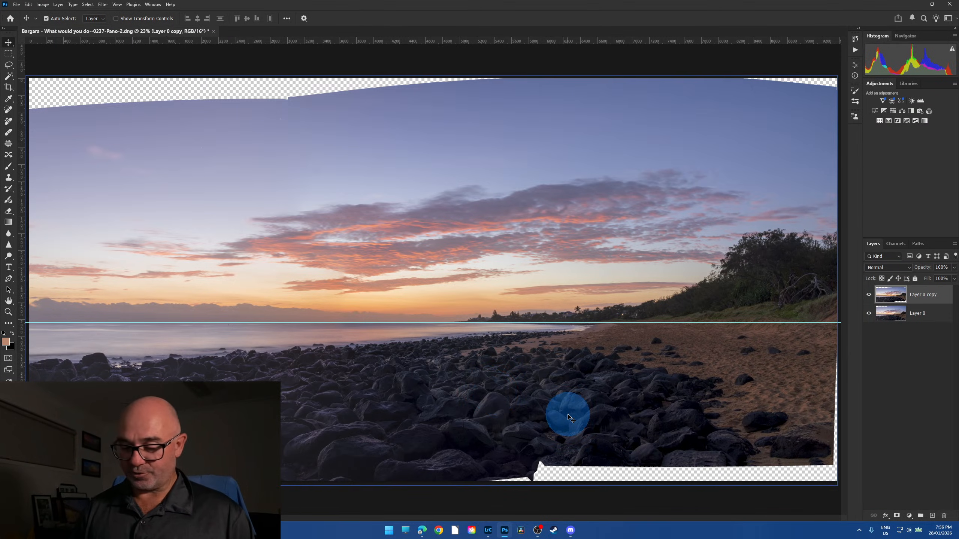
pyautogui.hotkey('ctrl', '1')
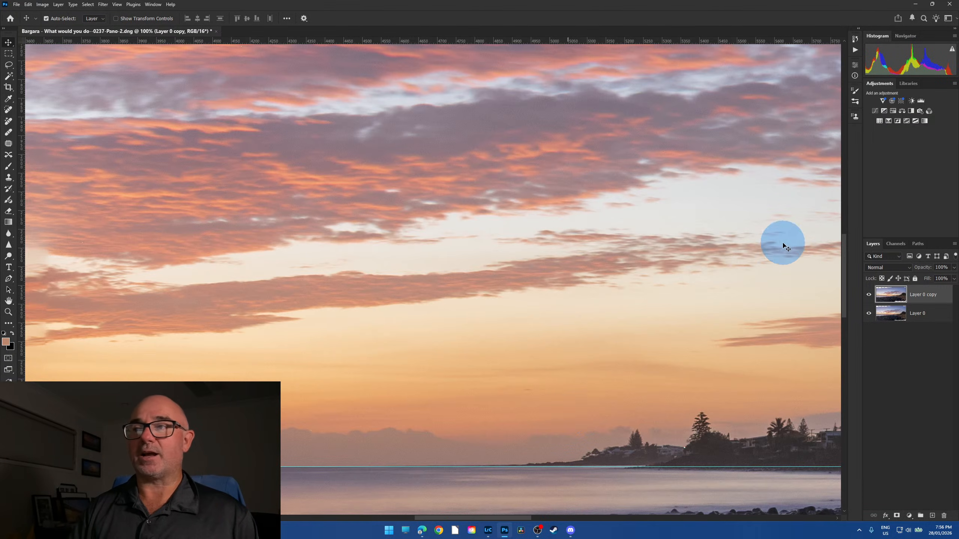
pyautogui.moveTo(844, 256); pyautogui.dragTo(833, 307)
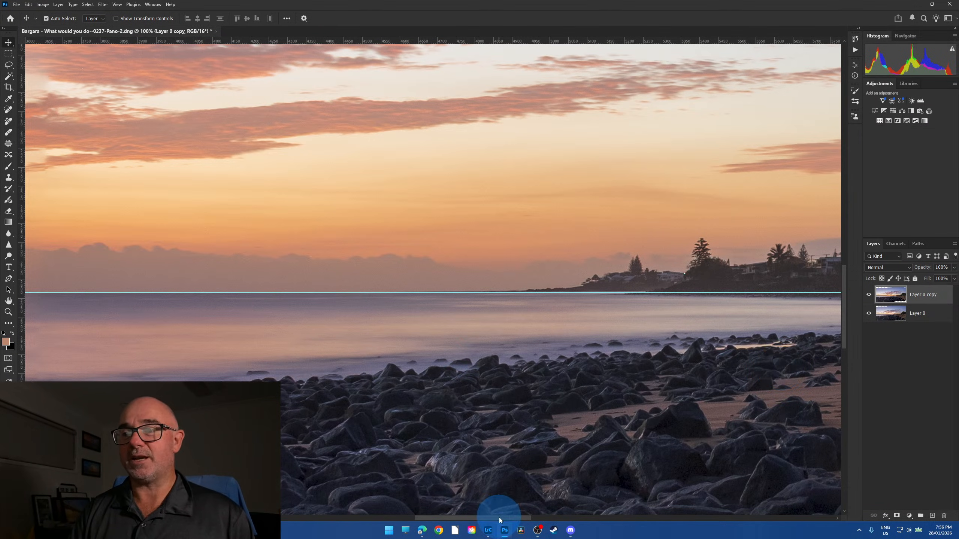
pyautogui.moveTo(499, 518); pyautogui.dragTo(529, 515)
pyautogui.hotkey('ctrl', '0')
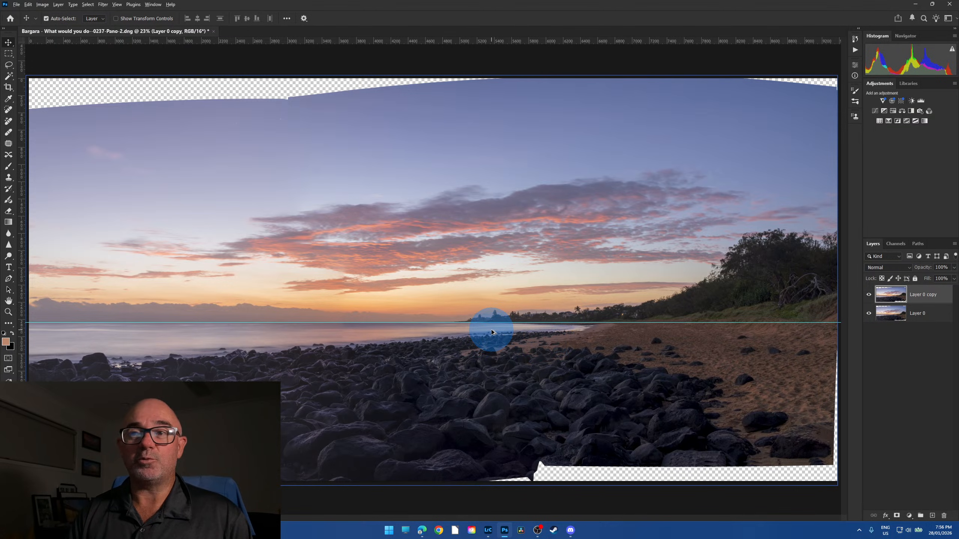
pyautogui.scroll(4, 491, 331)
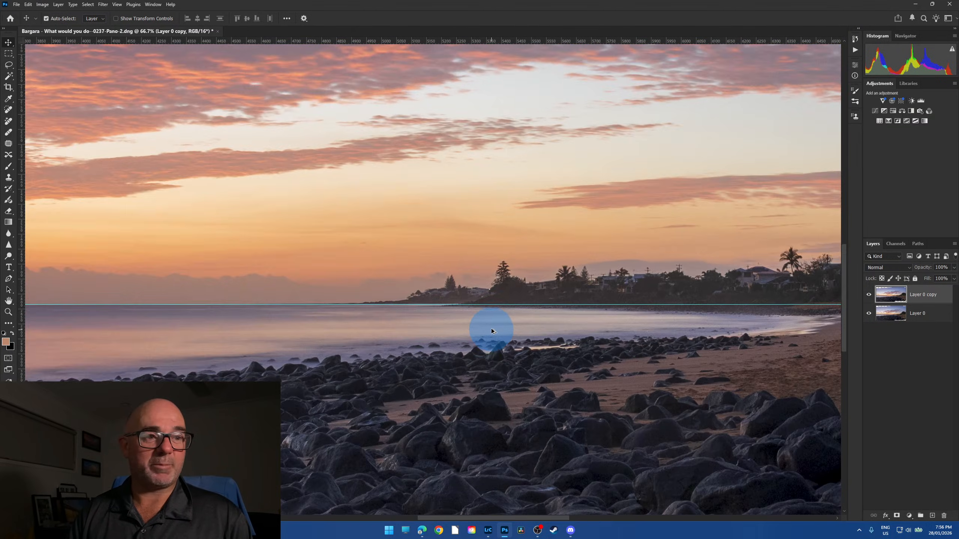
pyautogui.scroll(1, 492, 332)
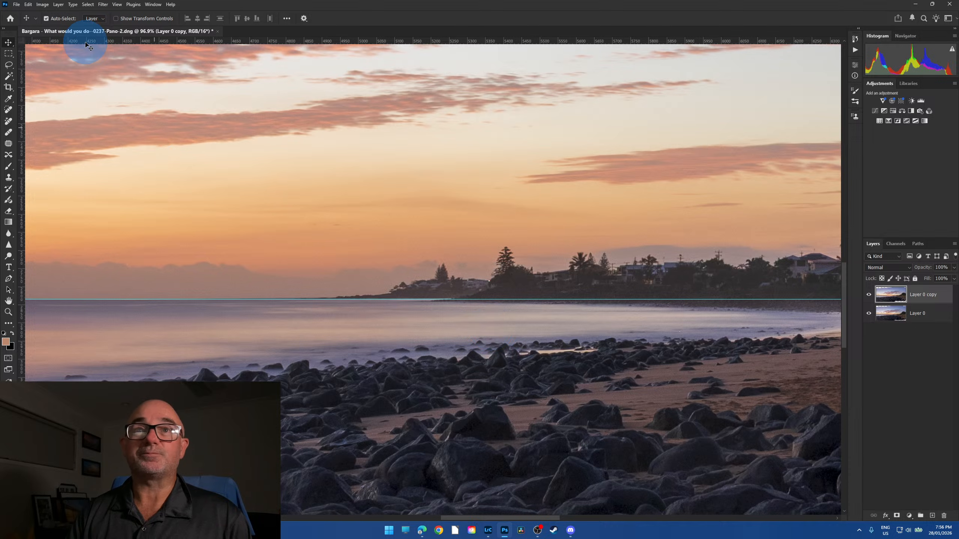
# - Look through the General, Interface, Workspace, Notifications and Tools preferences for the Zoom with Scroll Wheel option, and cancel the dialog
pyautogui.click(28, 4)
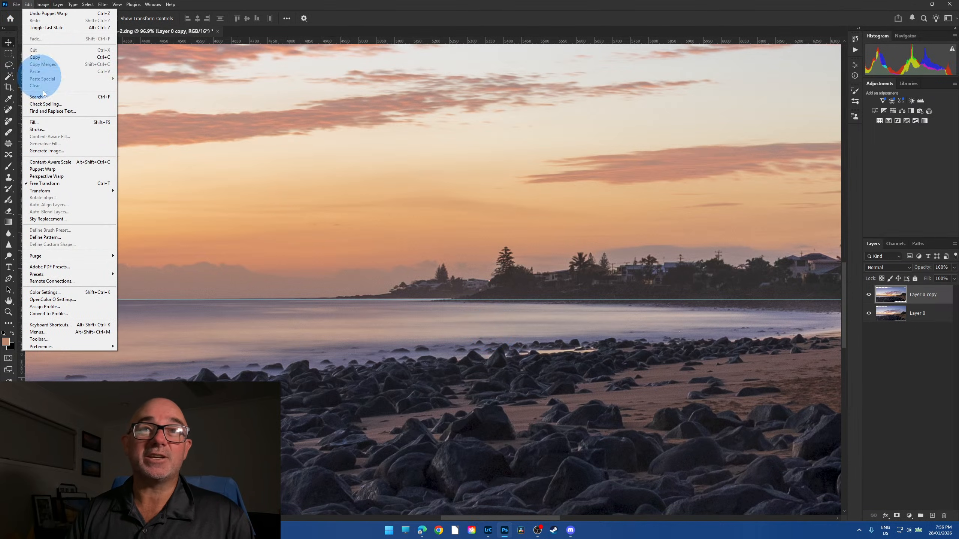
pyautogui.moveTo(65, 348)
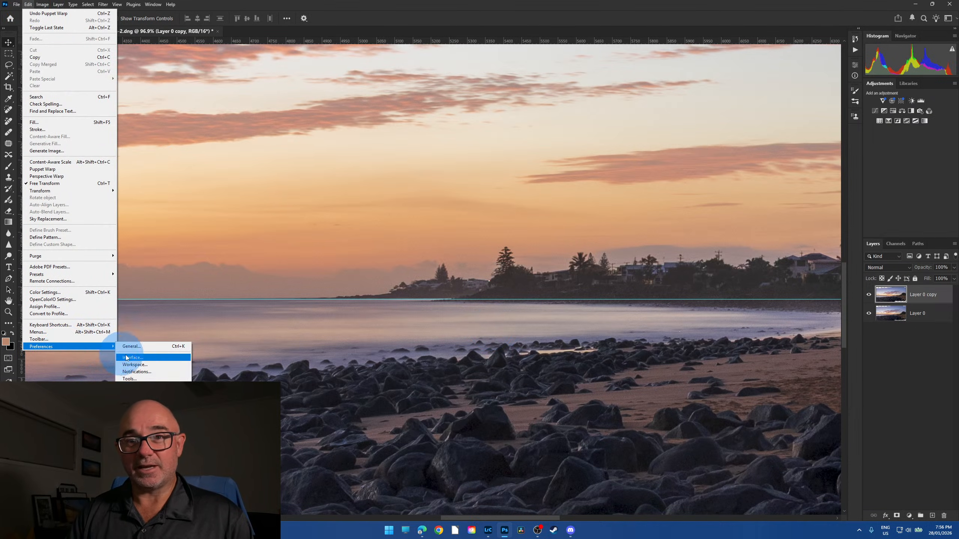
pyautogui.click(153, 347)
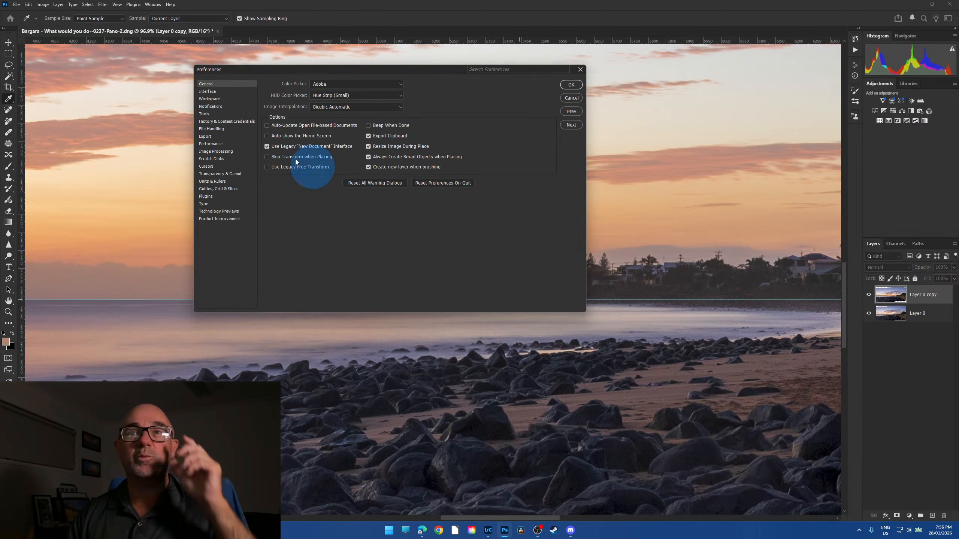
pyautogui.click(213, 91)
pyautogui.click(219, 99)
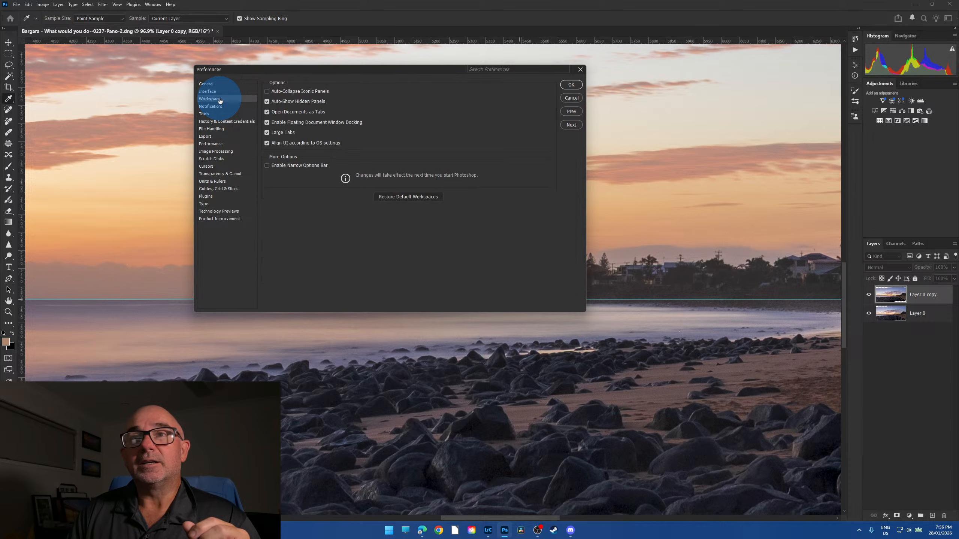
pyautogui.click(222, 108)
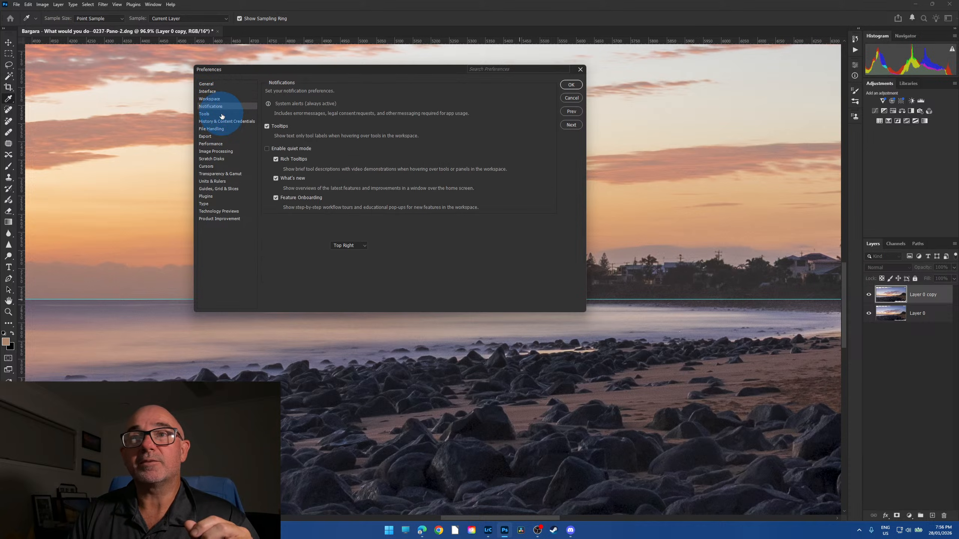
pyautogui.click(222, 115)
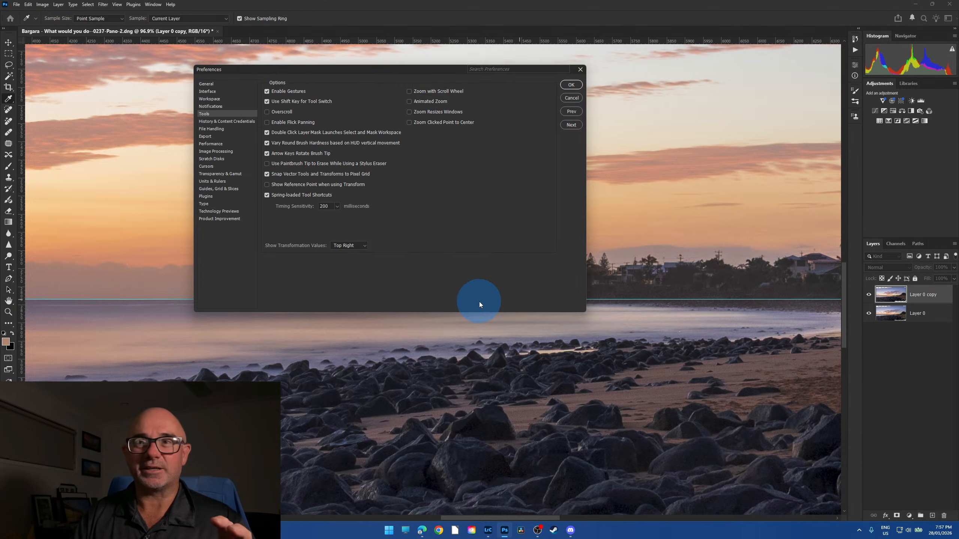
pyautogui.scroll(1, 479, 302)
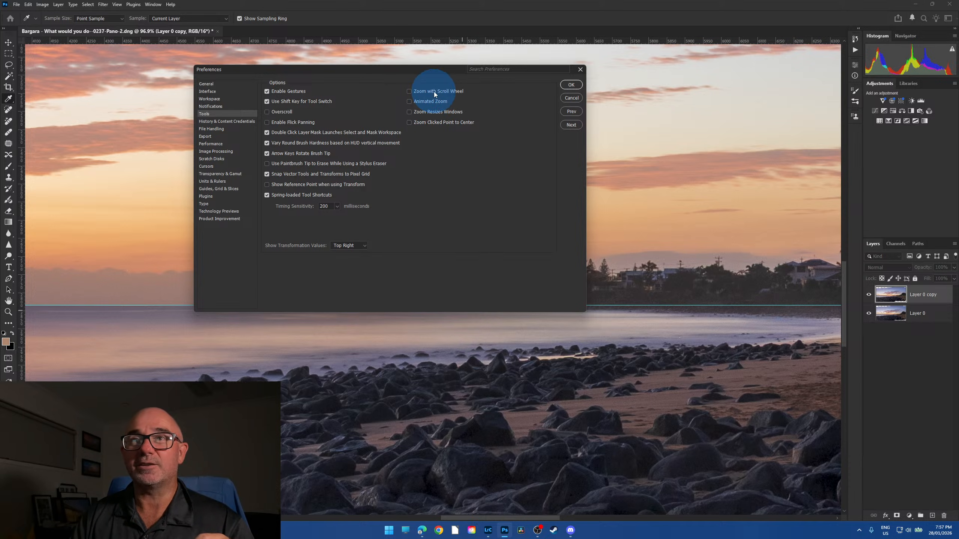
pyautogui.click(572, 98)
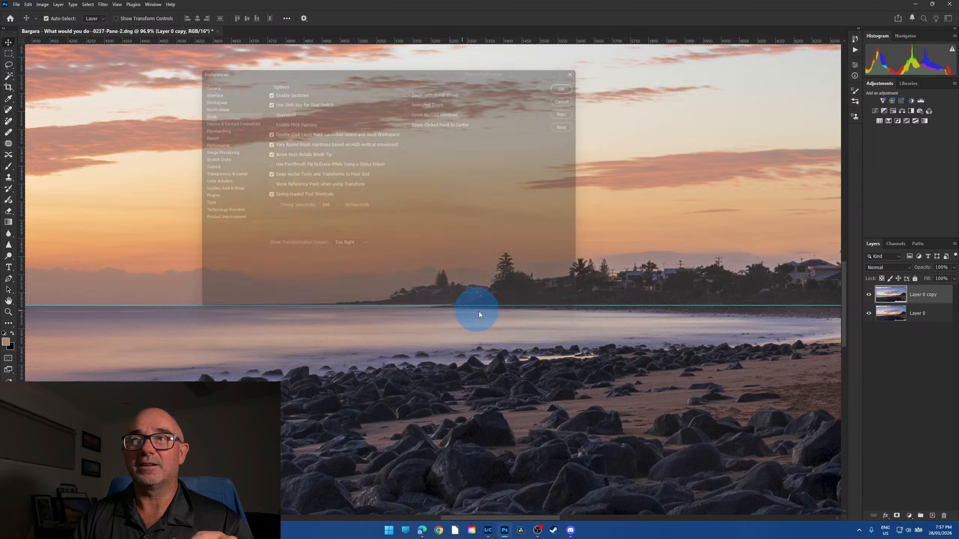
# - Recheck the sea horizon near the headland against the guide at close range and across the whole panorama
pyautogui.press('v')
pyautogui.scroll(-3, 503, 310)
pyautogui.scroll(-5, 505, 314)
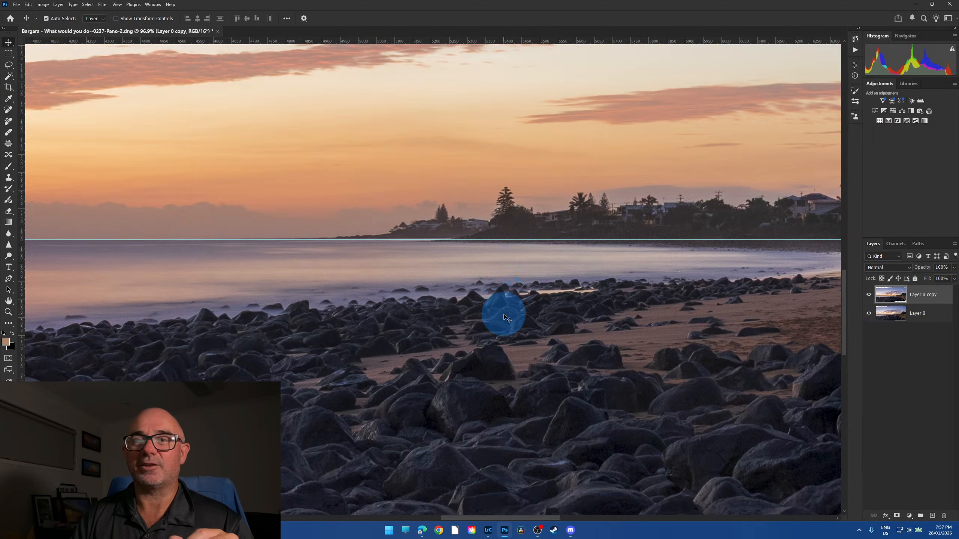
pyautogui.scroll(10, 505, 325)
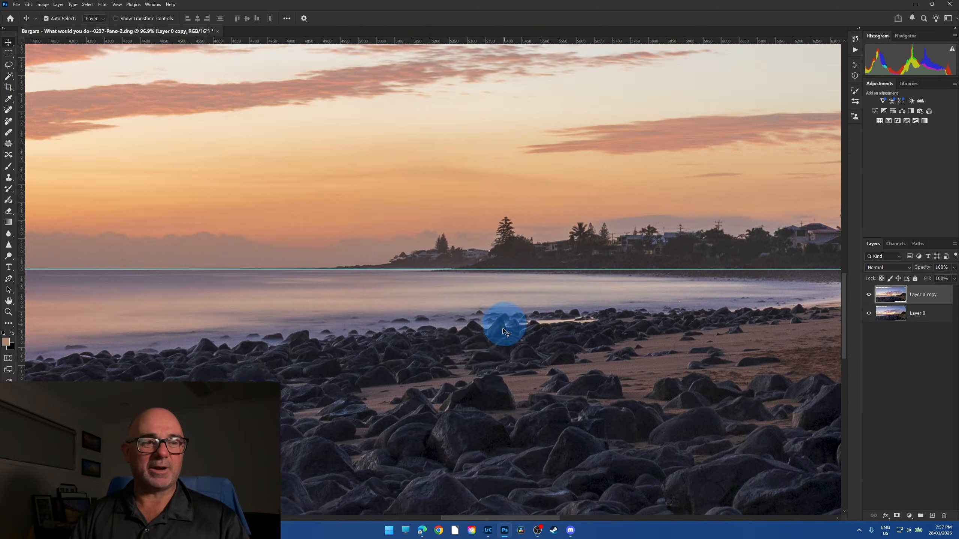
pyautogui.scroll(-5, 503, 334)
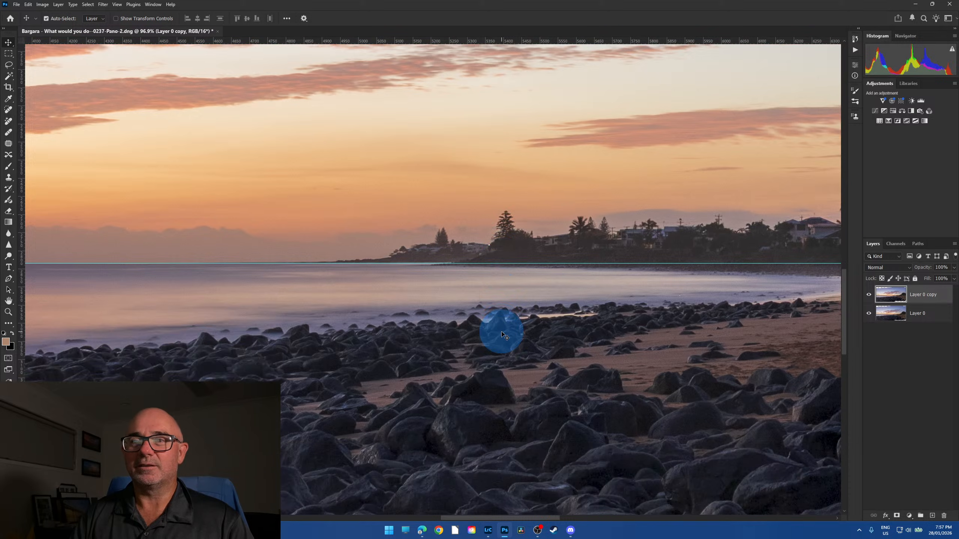
pyautogui.scroll(5, 503, 334)
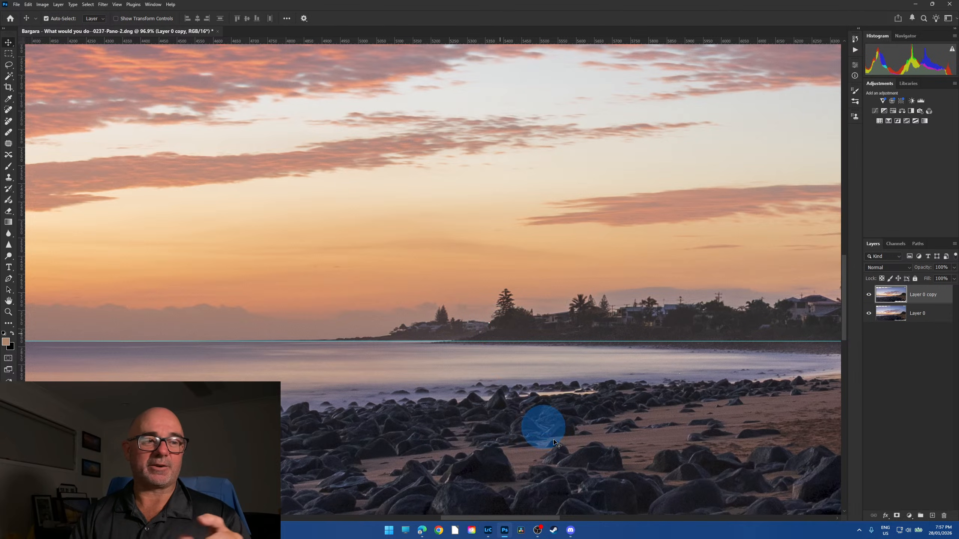
pyautogui.scroll(-4, 544, 300)
pyautogui.scroll(-3, 544, 300)
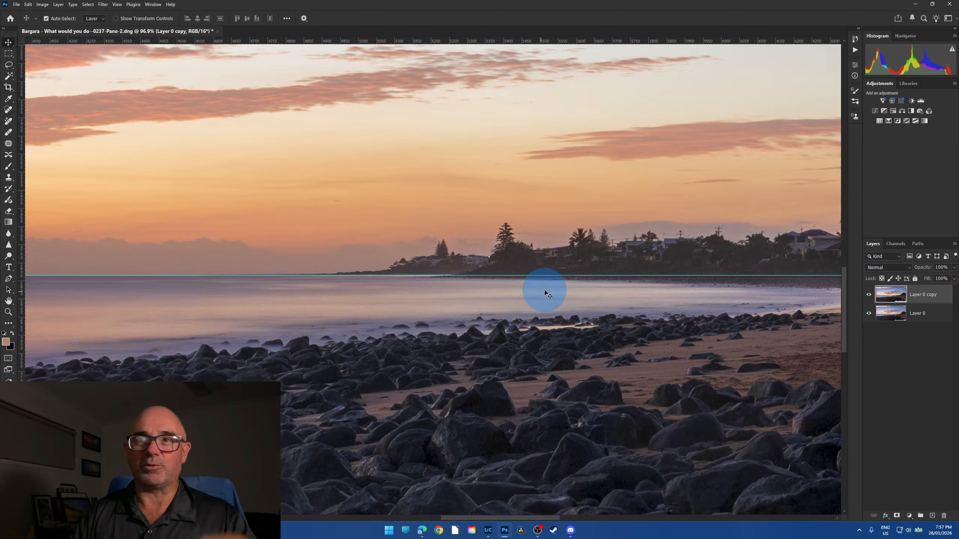
pyautogui.scroll(2, 546, 294)
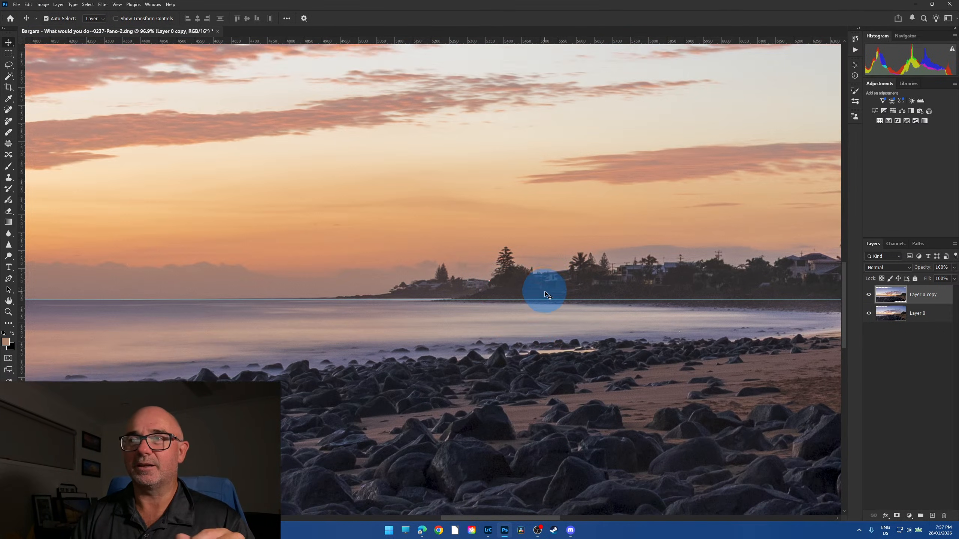
pyautogui.scroll(-1, 545, 294)
pyautogui.click(539, 240)
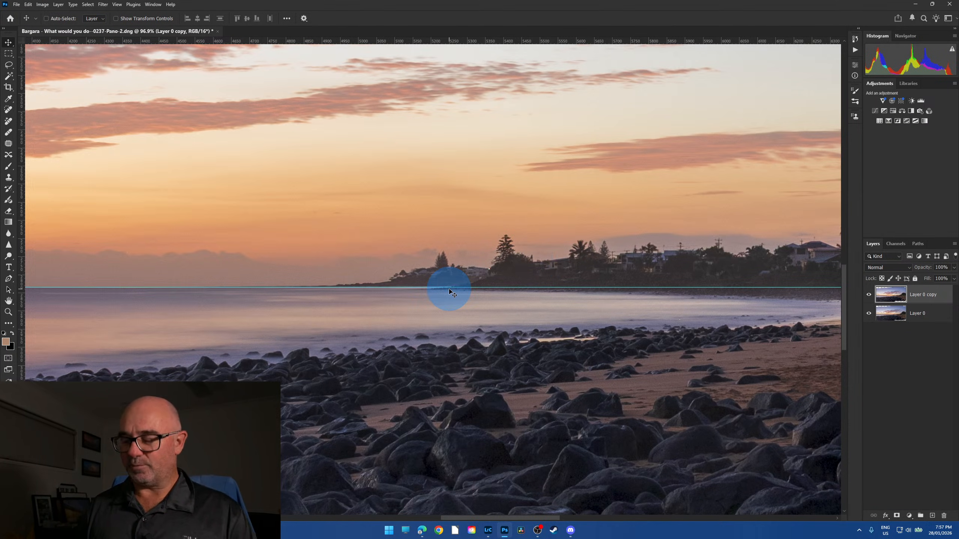
pyautogui.hotkey('ctrl', '1')
pyautogui.hotkey('ctrl', '0')
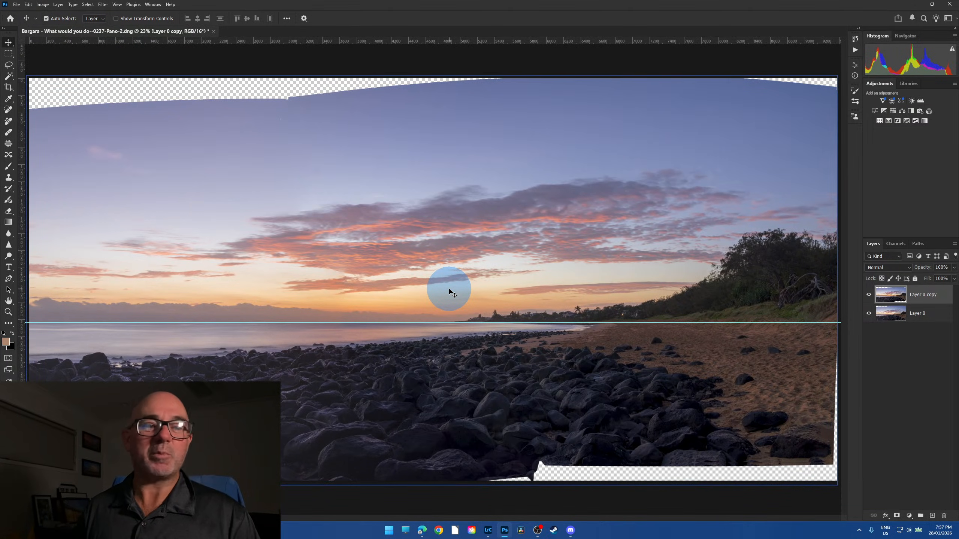
# - Remove the horizontal guide from the panorama and hide the rulers
pyautogui.click(568, 323)
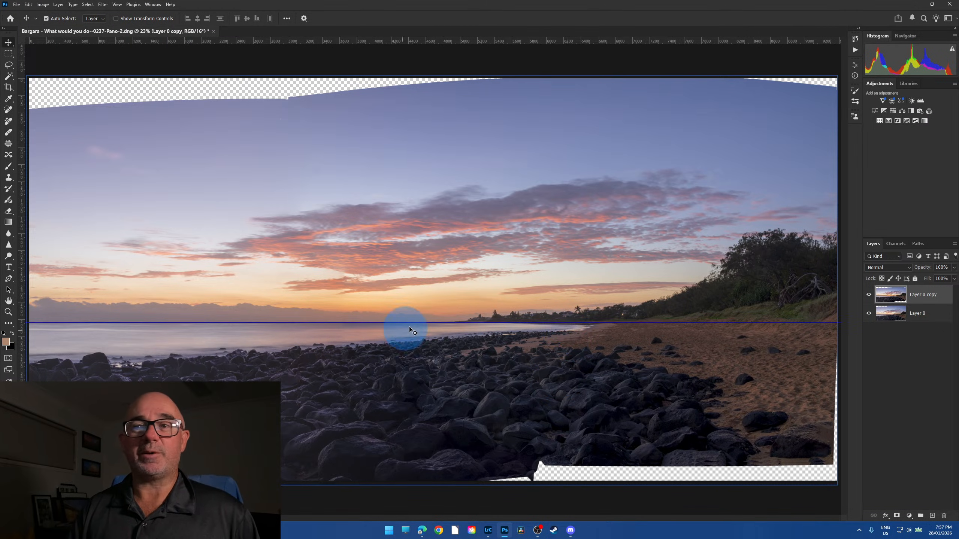
pyautogui.moveTo(415, 322); pyautogui.dragTo(432, 27)
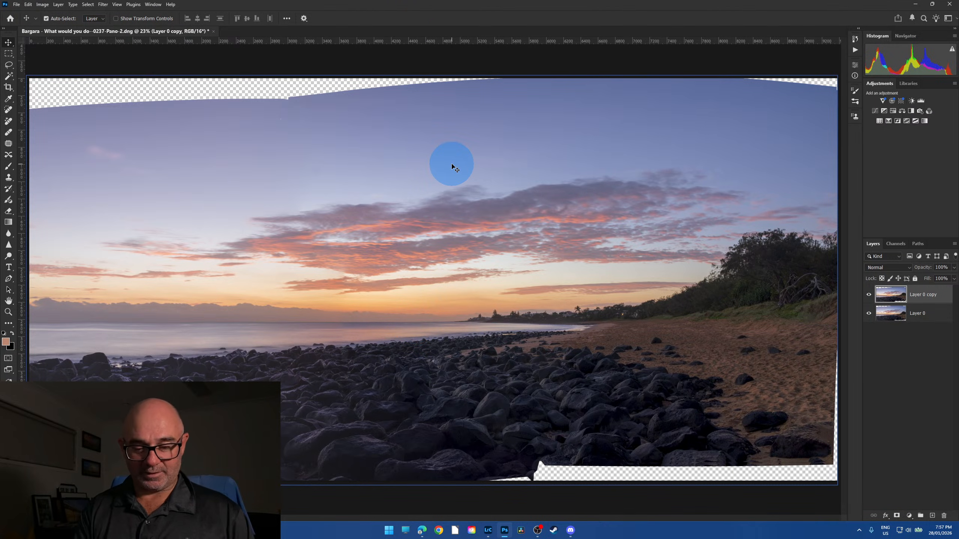
pyautogui.hotkey('ctrl', 'r')
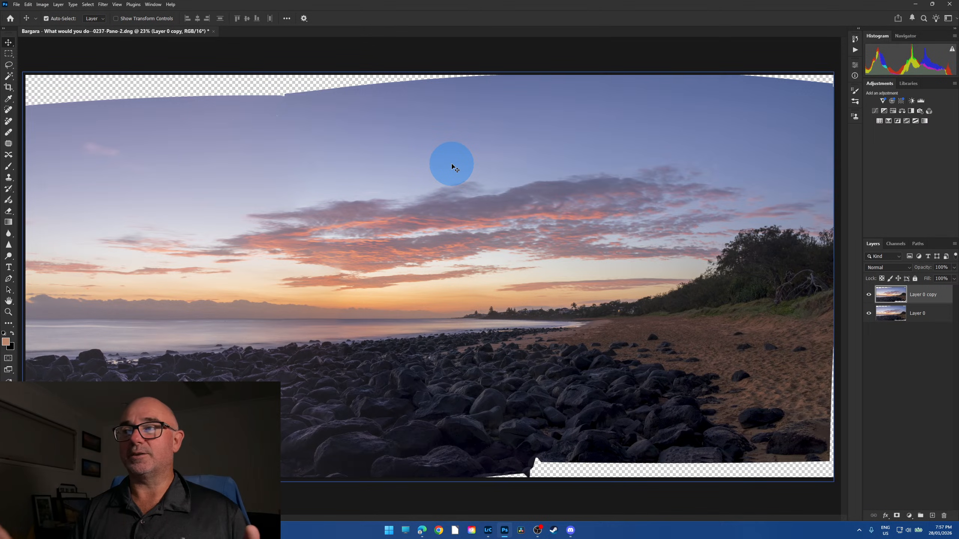
# - Hide Layer 0 and set the Crop tool to the unconstrained Ratio option with empty width and height
pyautogui.click(869, 313)
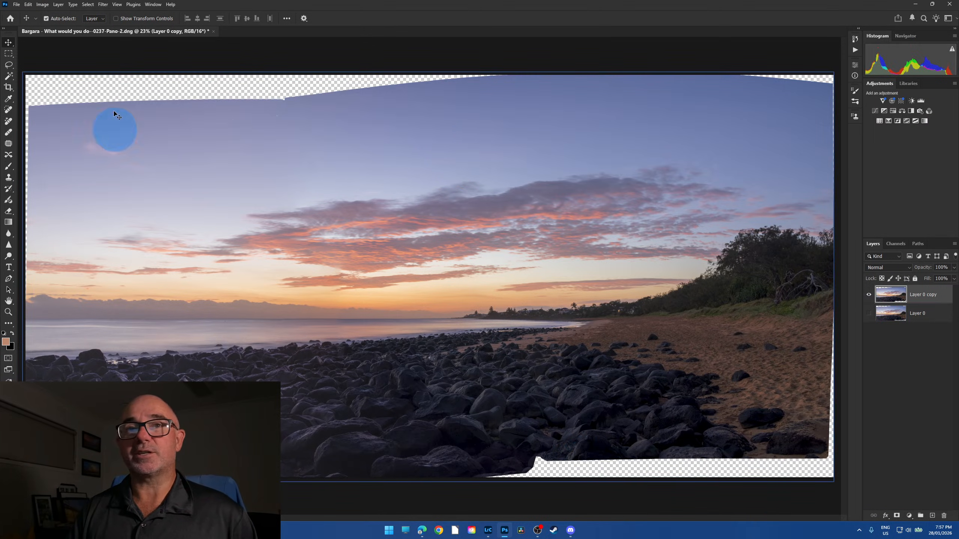
pyautogui.click(8, 87)
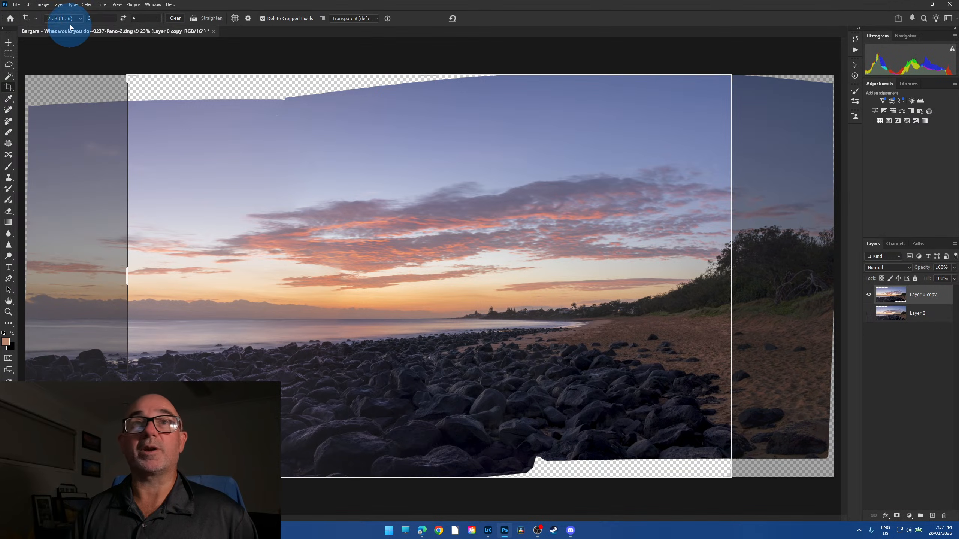
pyautogui.click(172, 18)
pyautogui.click(82, 19)
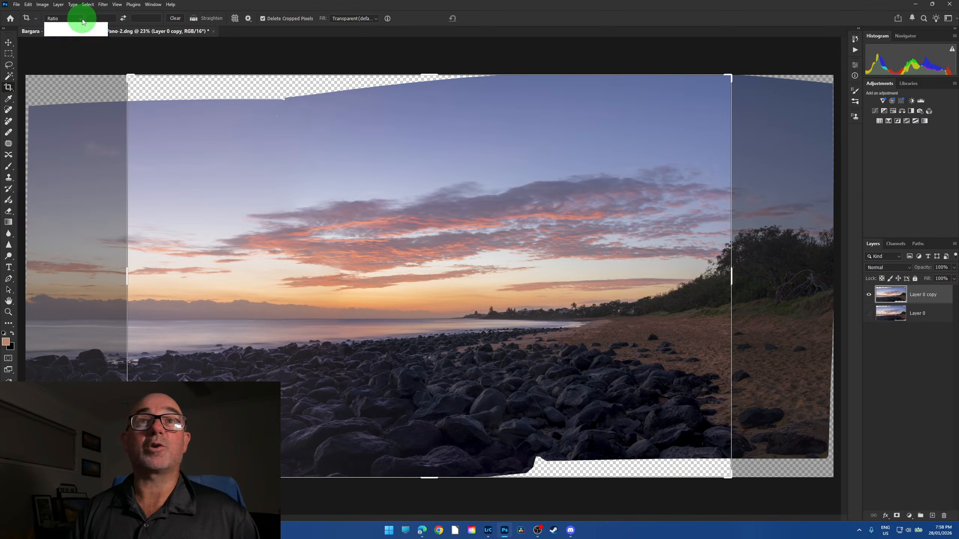
pyautogui.click(79, 43)
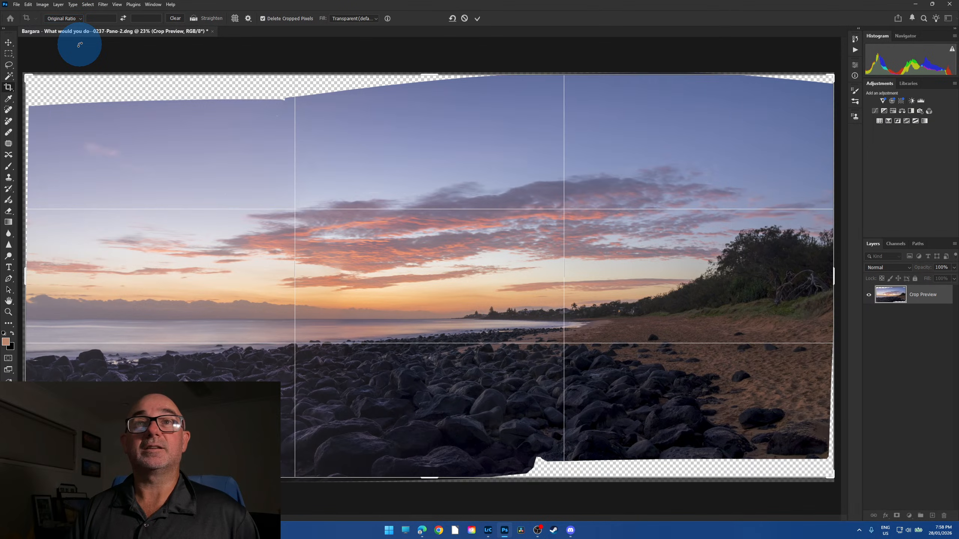
pyautogui.click(78, 18)
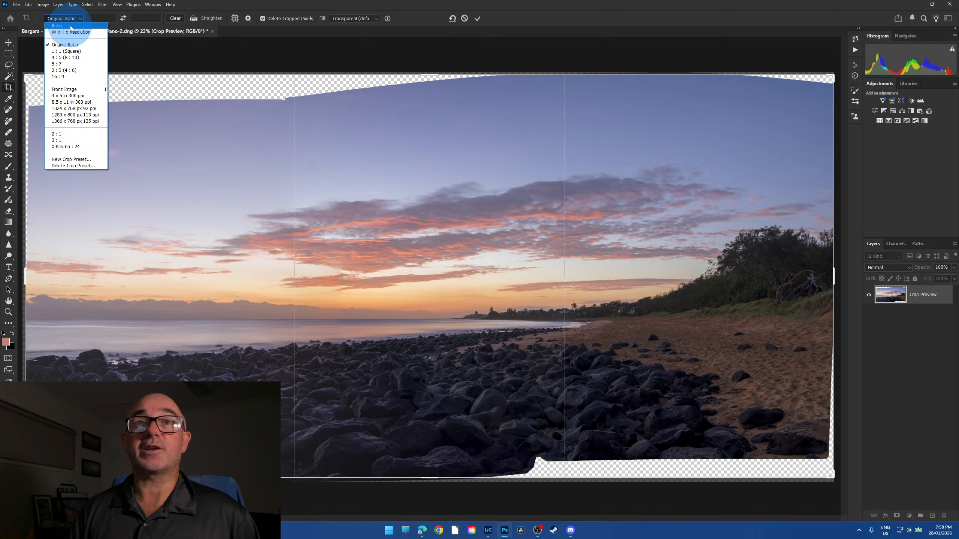
pyautogui.click(70, 26)
# - Crop the panorama inward on all four sides to exclude the transparent, ragged edges, and apply the crop
pyautogui.moveTo(435, 75); pyautogui.dragTo(452, 98)
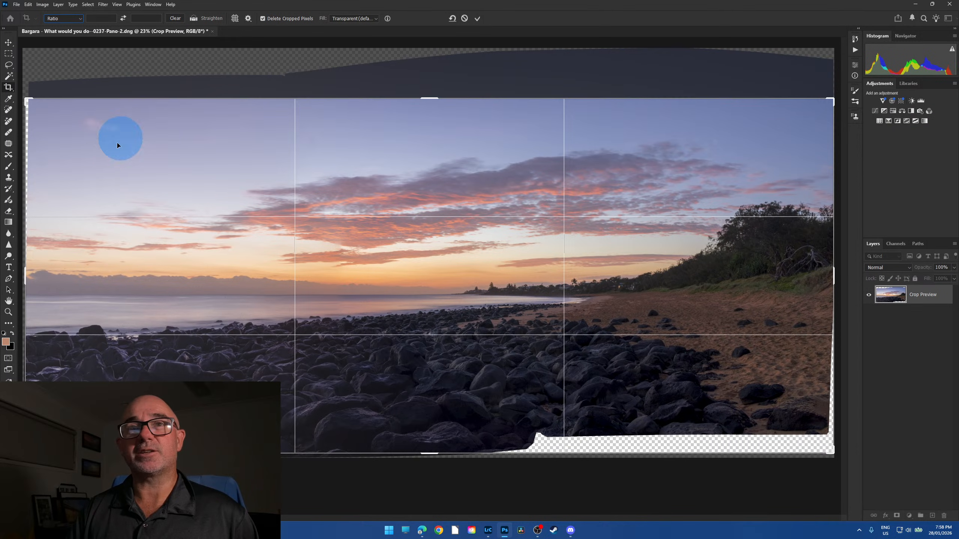
pyautogui.moveTo(436, 454); pyautogui.dragTo(432, 442)
pyautogui.moveTo(30, 272); pyautogui.dragTo(29, 273)
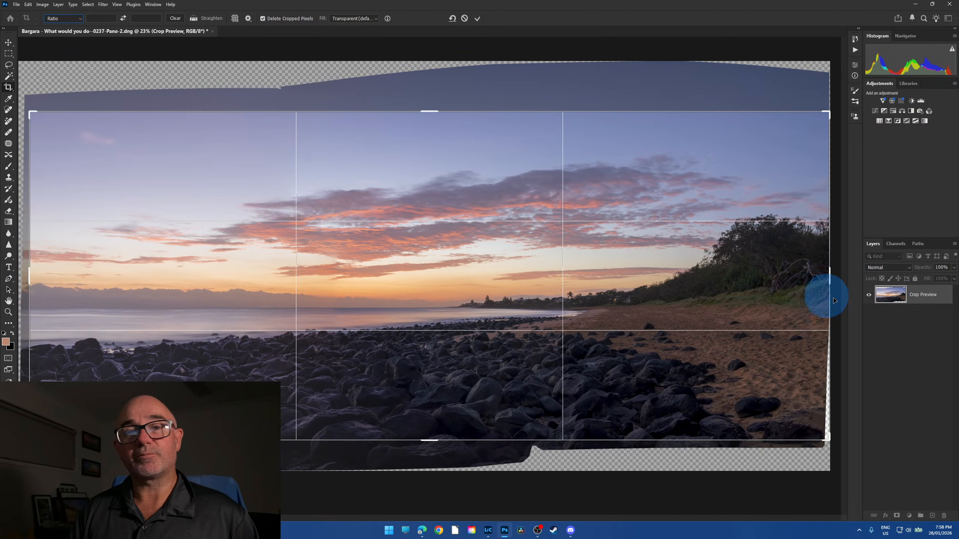
pyautogui.moveTo(827, 275); pyautogui.dragTo(827, 278)
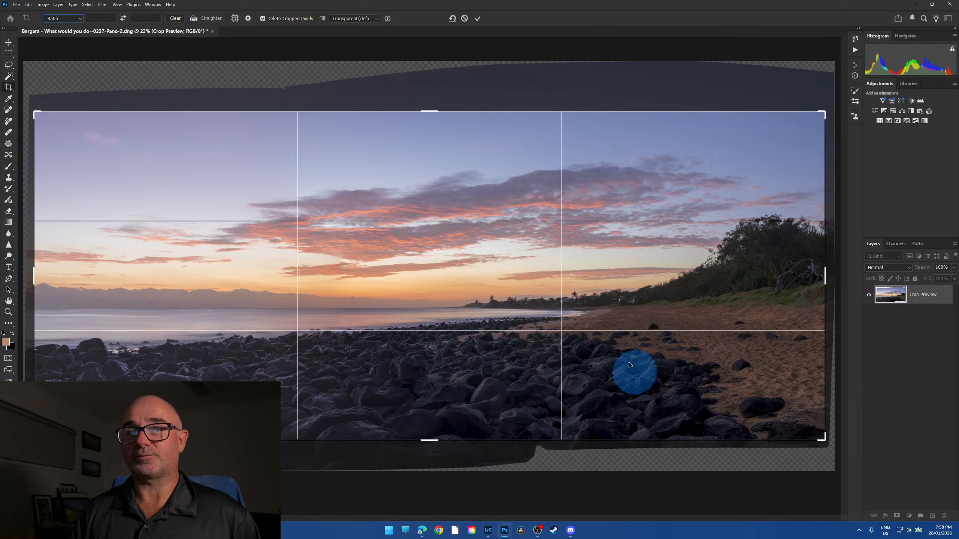
pyautogui.click(478, 19)
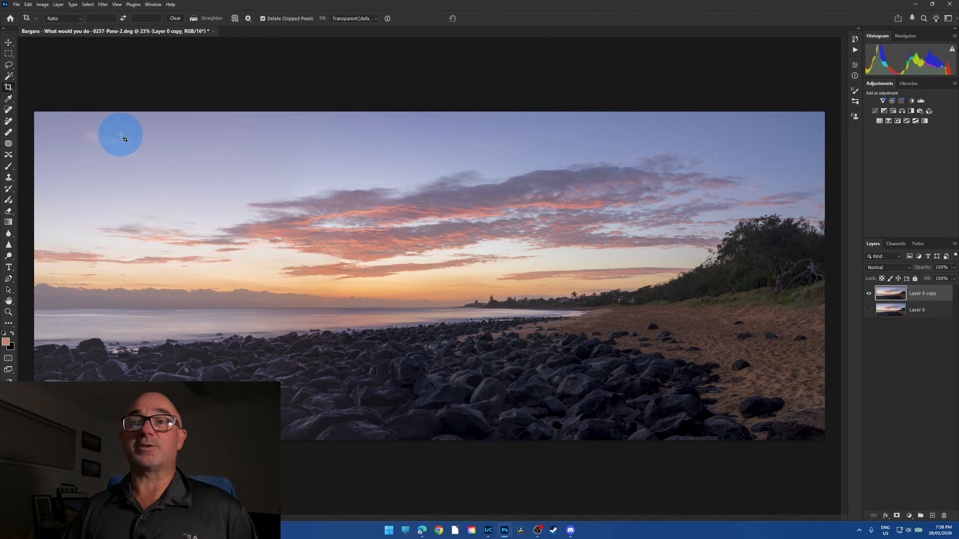
# - Show Layer 0 again and toggle the visibility of Layer 0 copy to compare the original and straightened horizons
pyautogui.click(869, 309)
pyautogui.click(868, 294)
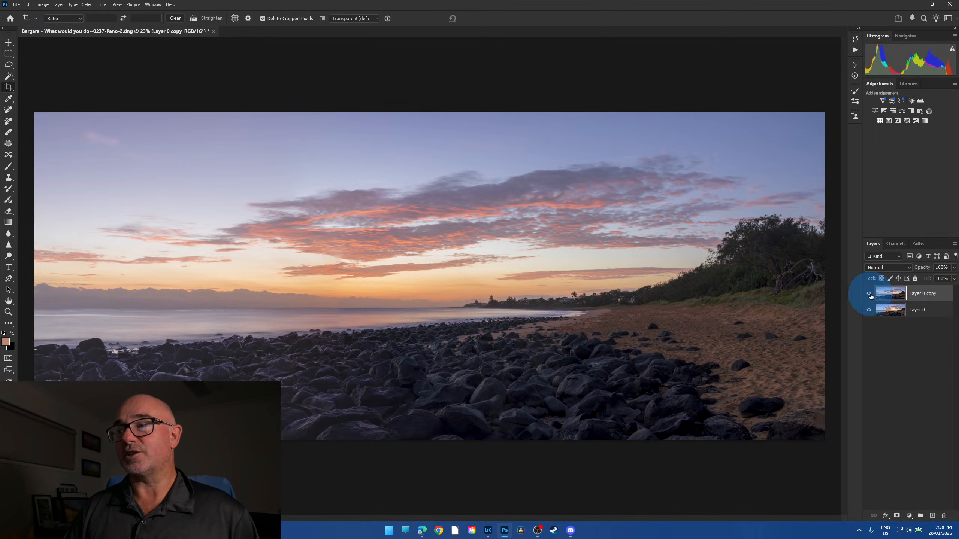
pyautogui.click(870, 294)
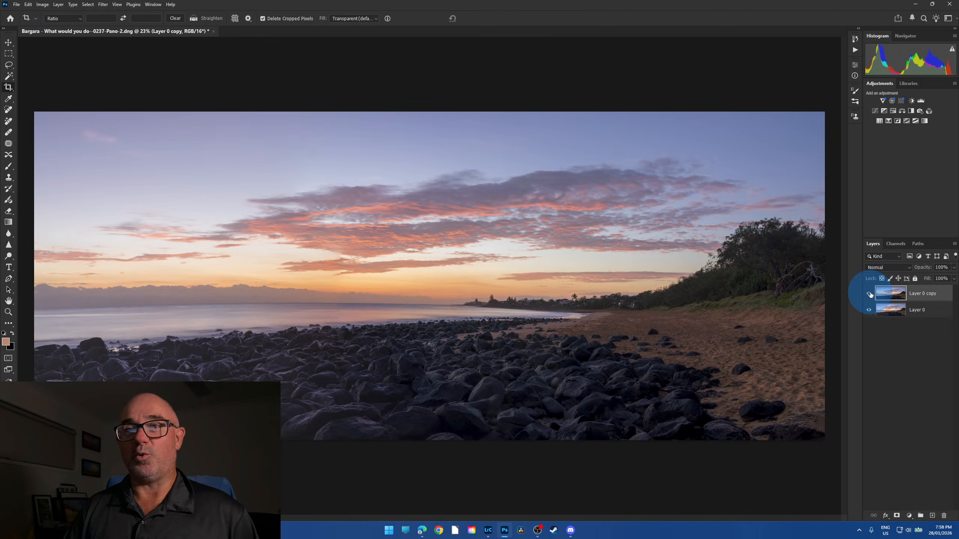
pyautogui.click(870, 294)
pyautogui.click(869, 294)
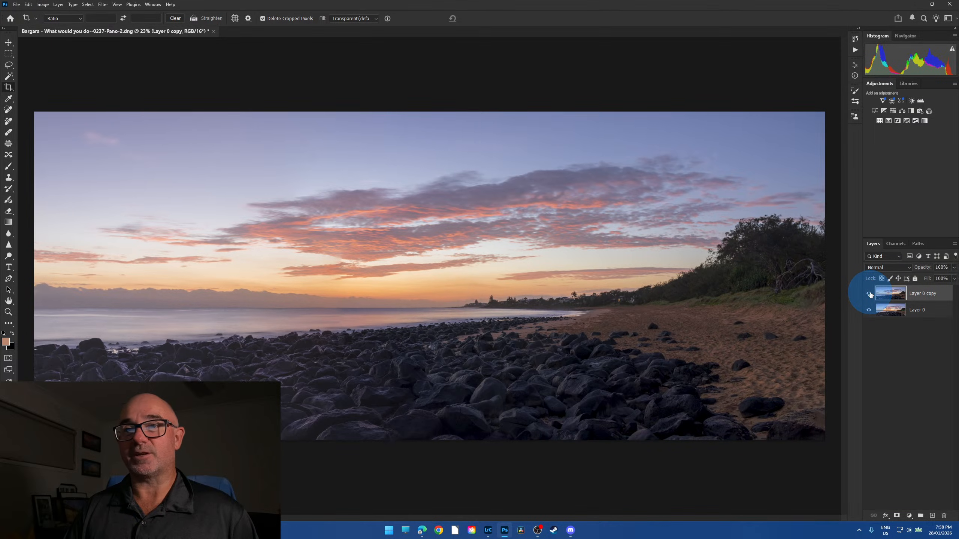
pyautogui.click(870, 294)
pyautogui.click(869, 294)
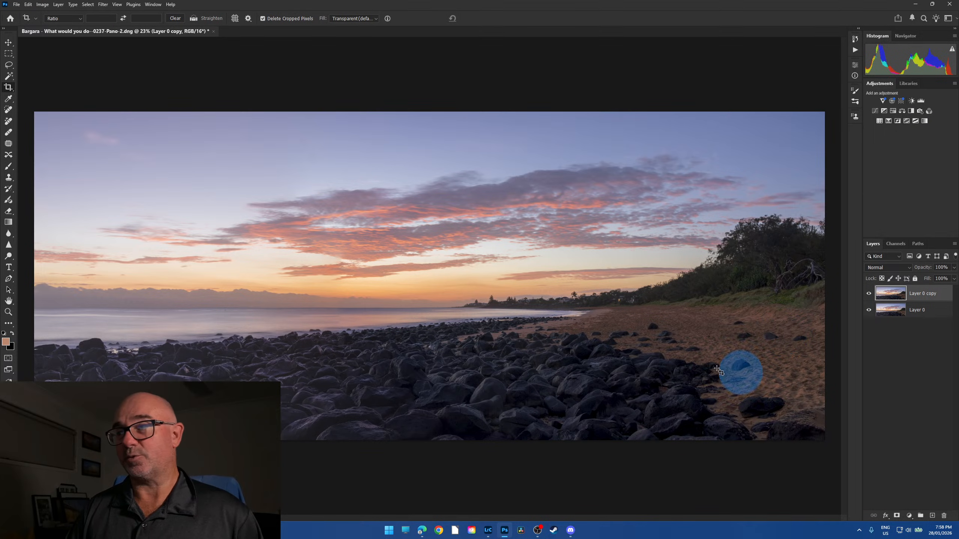
# - Flatten the image so both panorama layers become a single Background layer
pyautogui.click(58, 4)
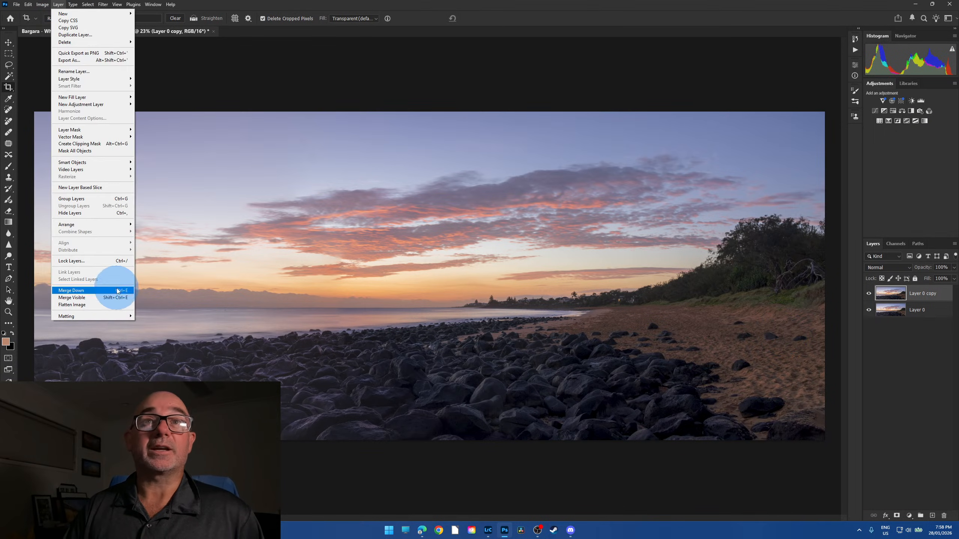
pyautogui.click(105, 304)
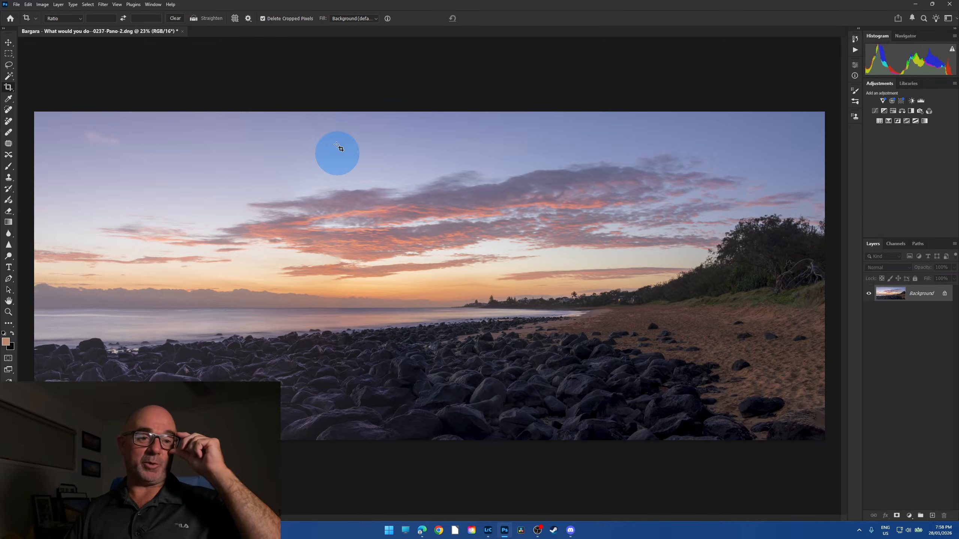
# - Unlock the flattened Background so it becomes the editable Layer 0
pyautogui.click(29, 5)
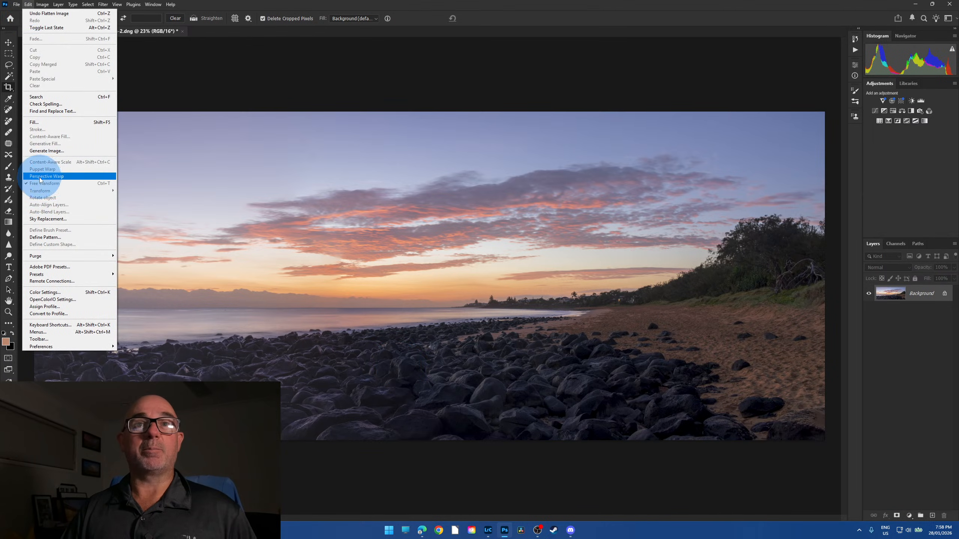
pyautogui.click(27, 5)
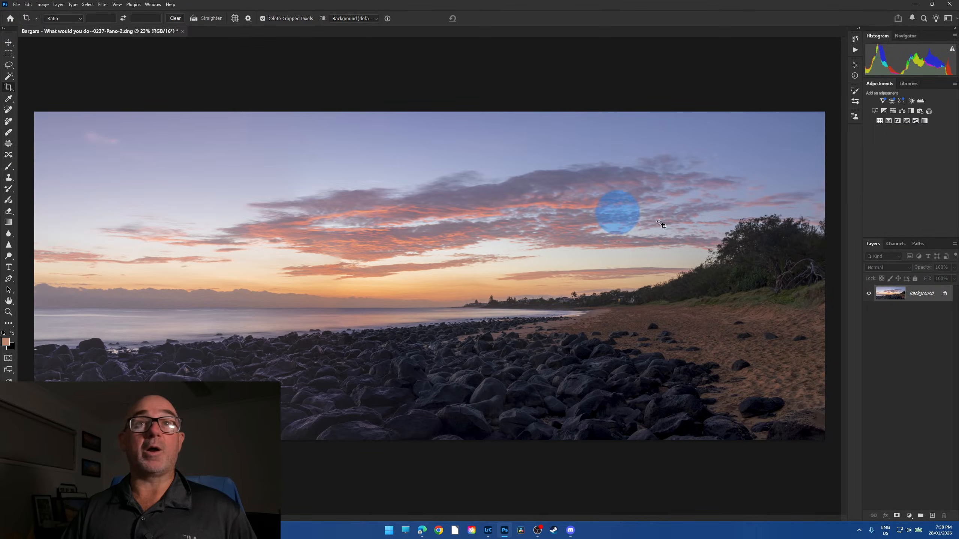
pyautogui.click(944, 293)
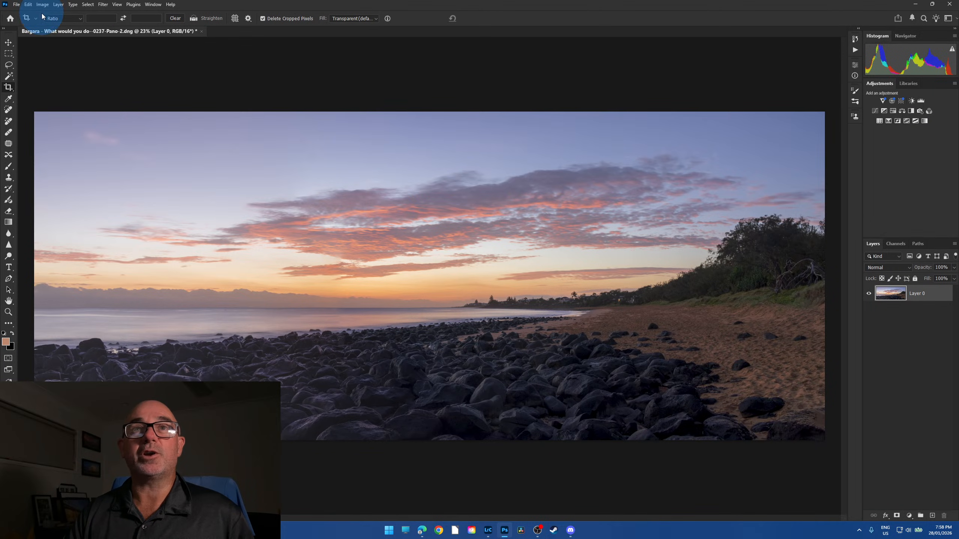
pyautogui.click(28, 4)
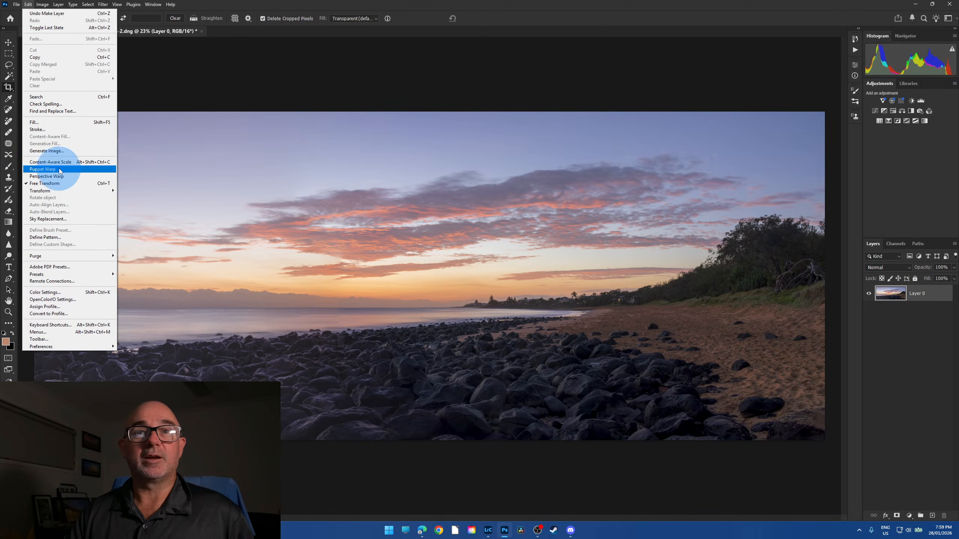
pyautogui.click(902, 294)
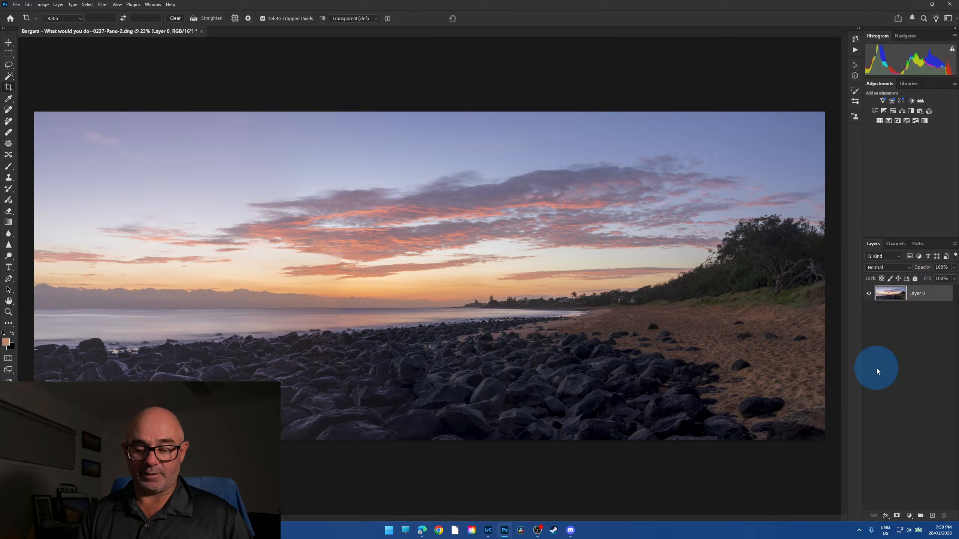
pyautogui.hotkey('ctrl', 'j')
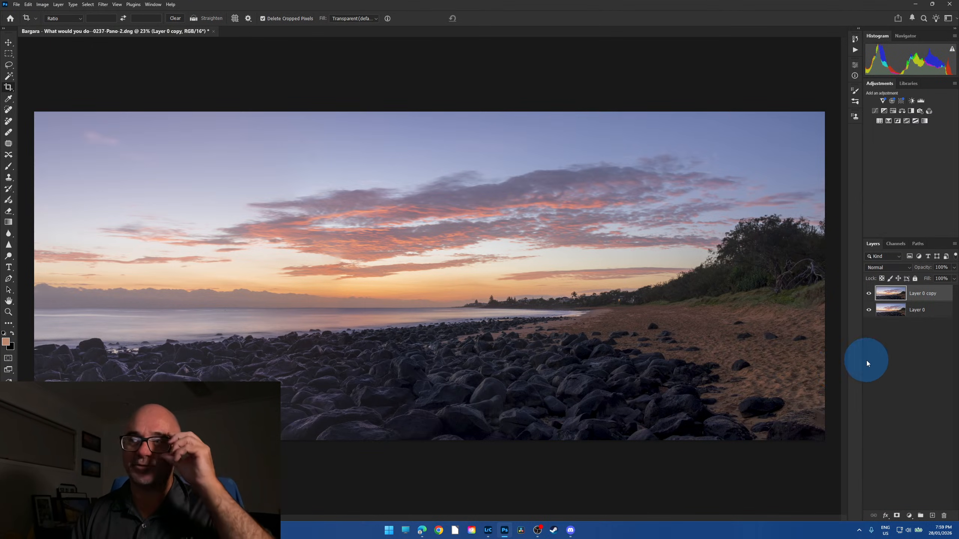
pyautogui.click(933, 313)
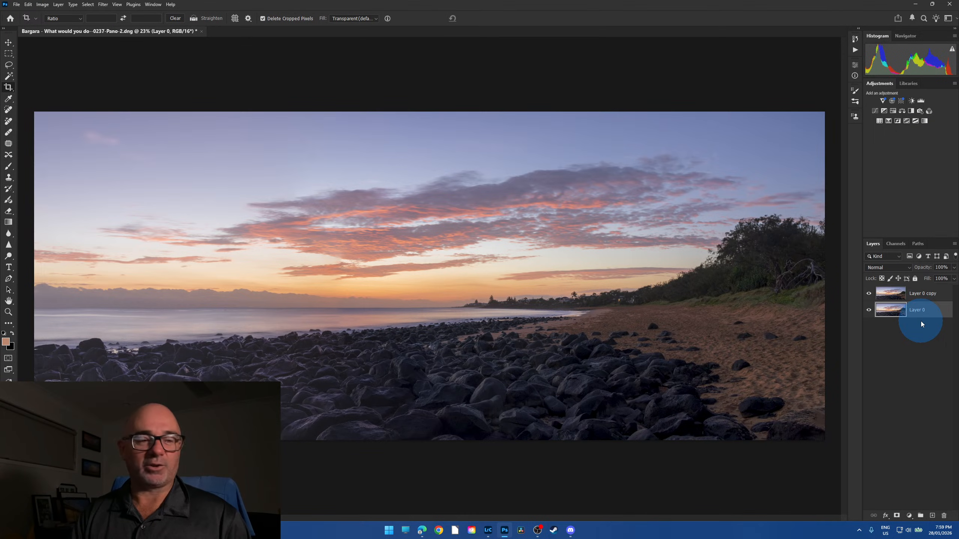
pyautogui.hotkey('ctrl', 'z')
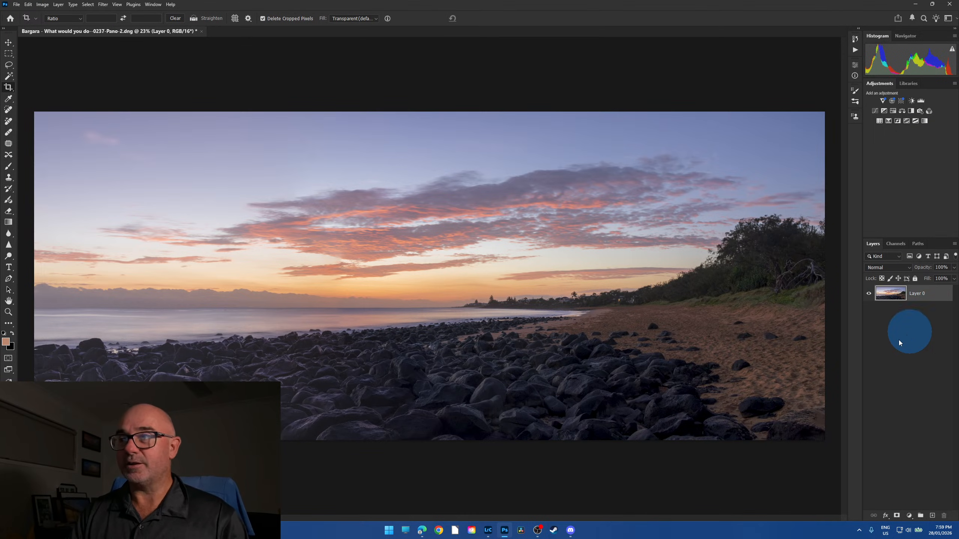
pyautogui.click(28, 5)
pyautogui.click(63, 176)
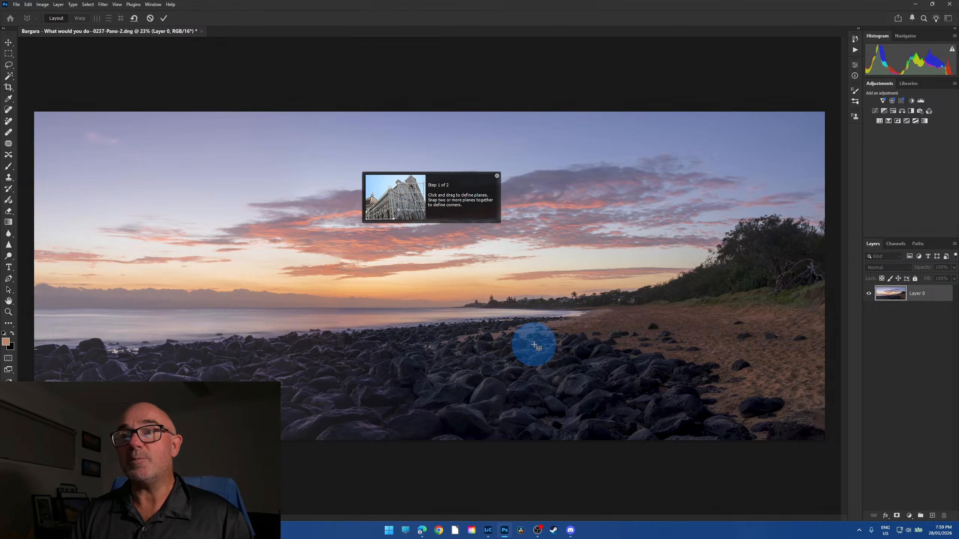
pyautogui.click(496, 176)
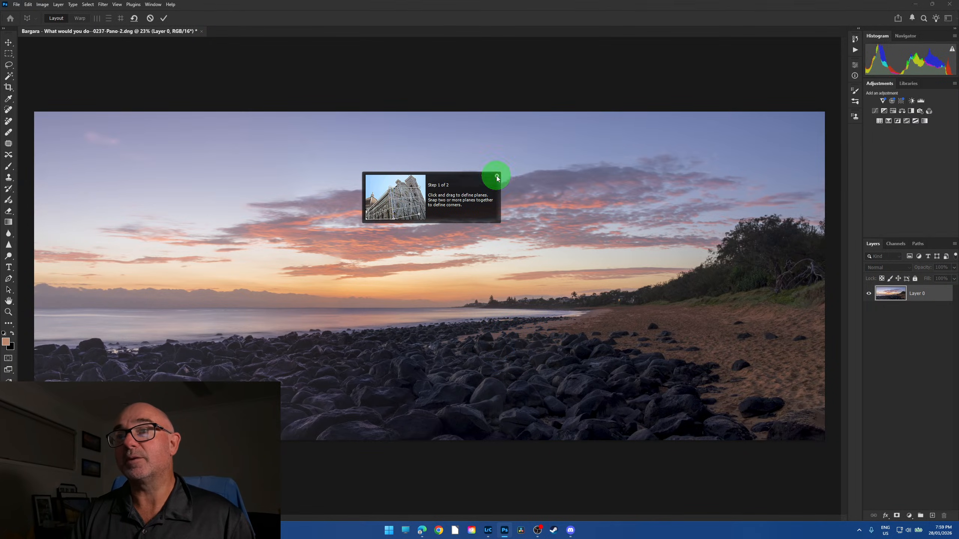
pyautogui.click(29, 5)
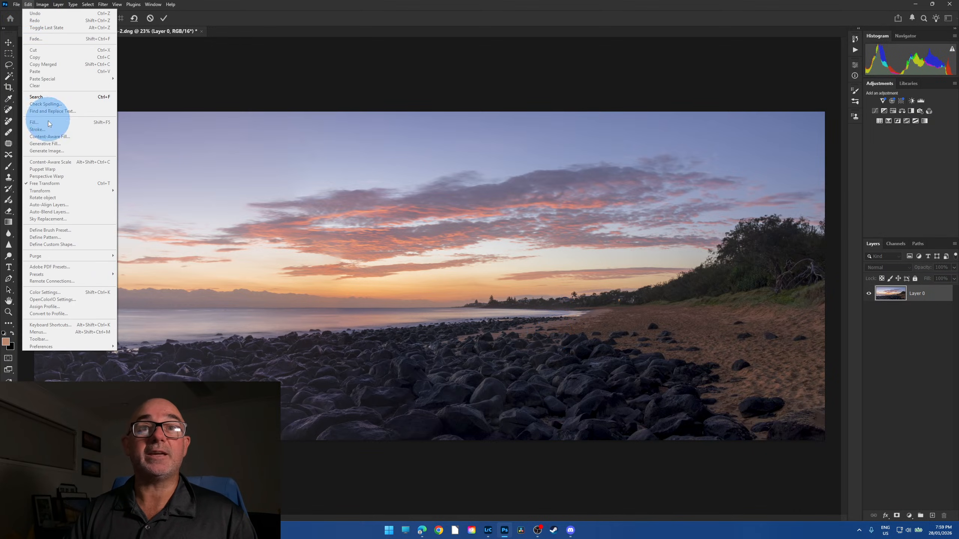
pyautogui.click(897, 295)
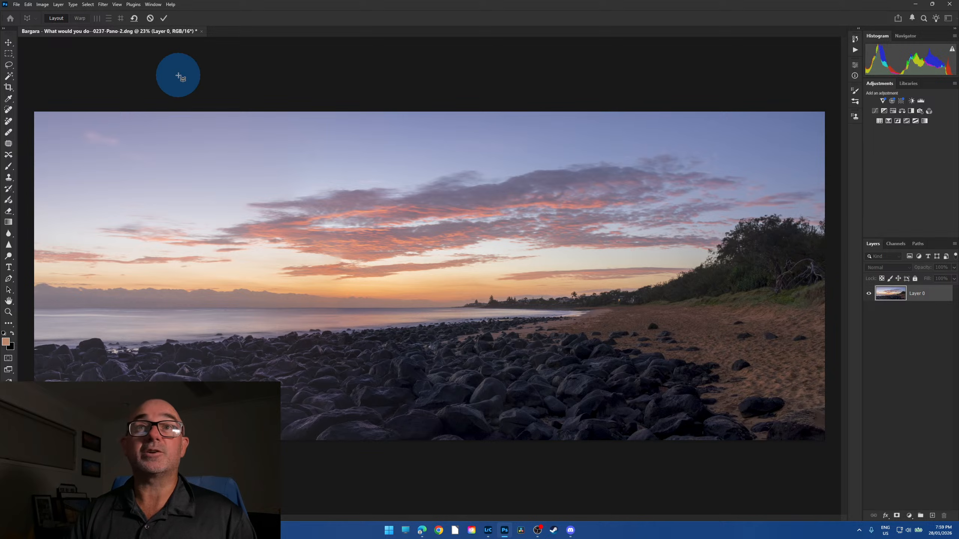
pyautogui.click(164, 18)
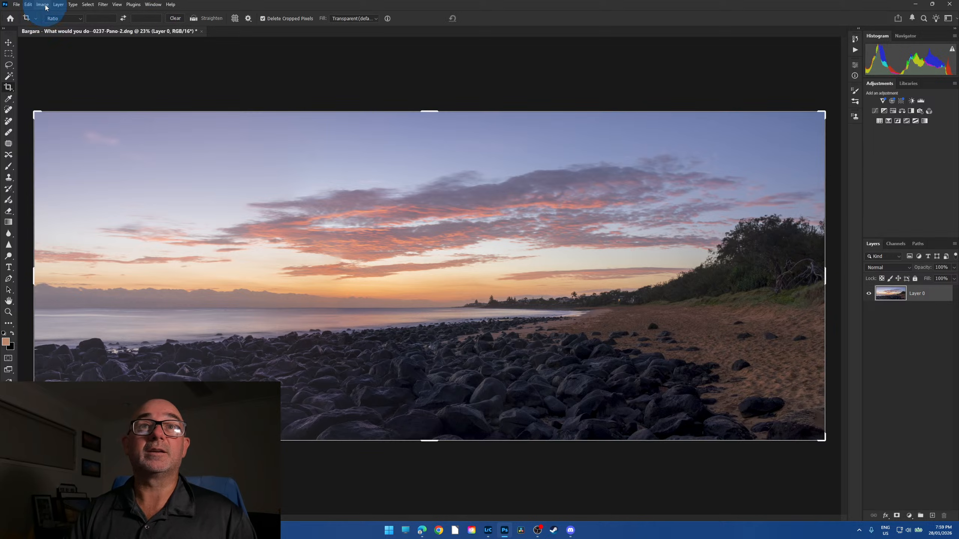
# - Try Puppet Warp on Layer 0 with the rulers shown, a horizontal guide along the horizon and pins in the sky above it
pyautogui.click(16, 4)
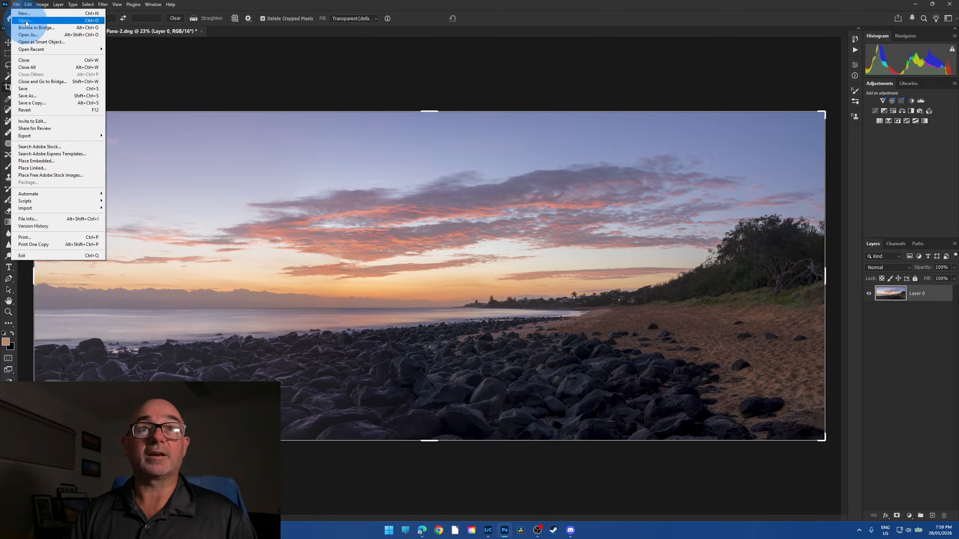
pyautogui.click(28, 4)
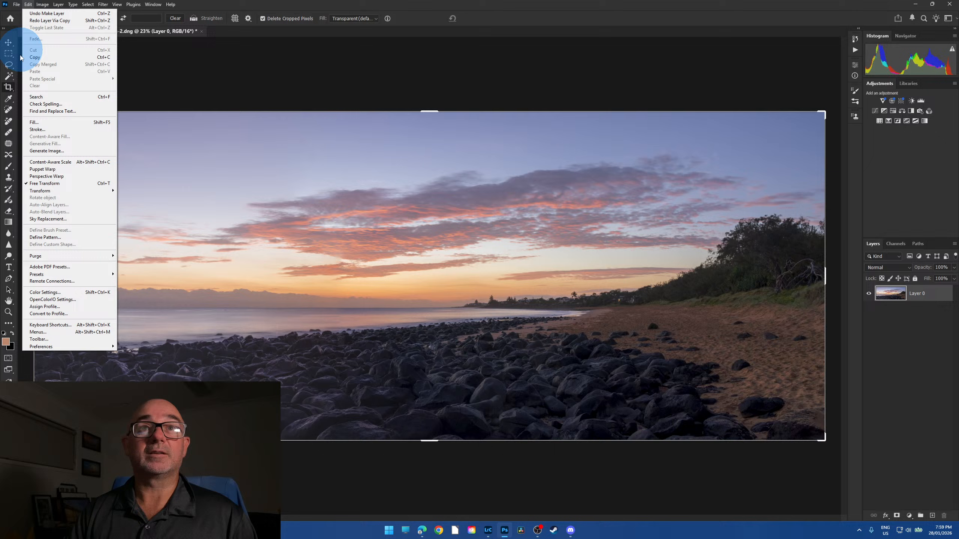
pyautogui.click(65, 169)
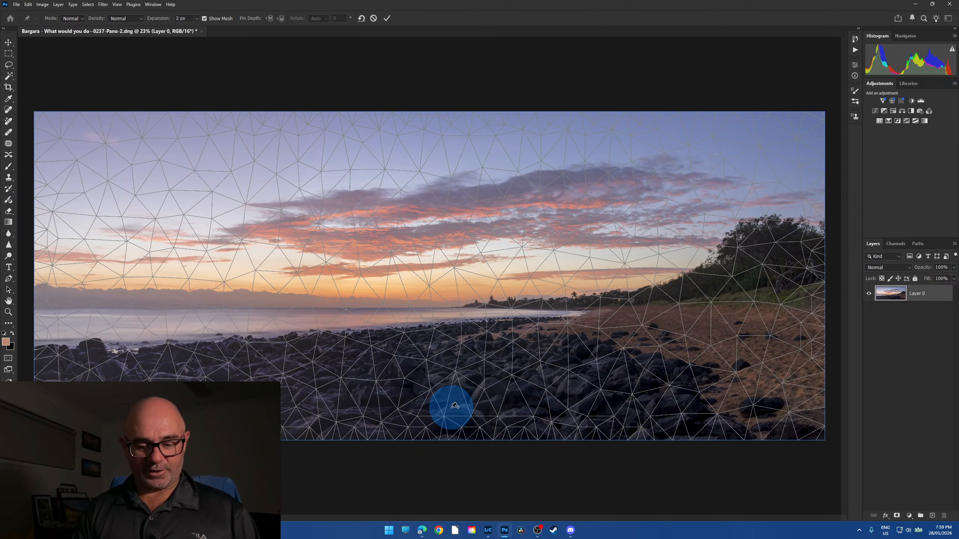
pyautogui.hotkey('ctrl', 'r')
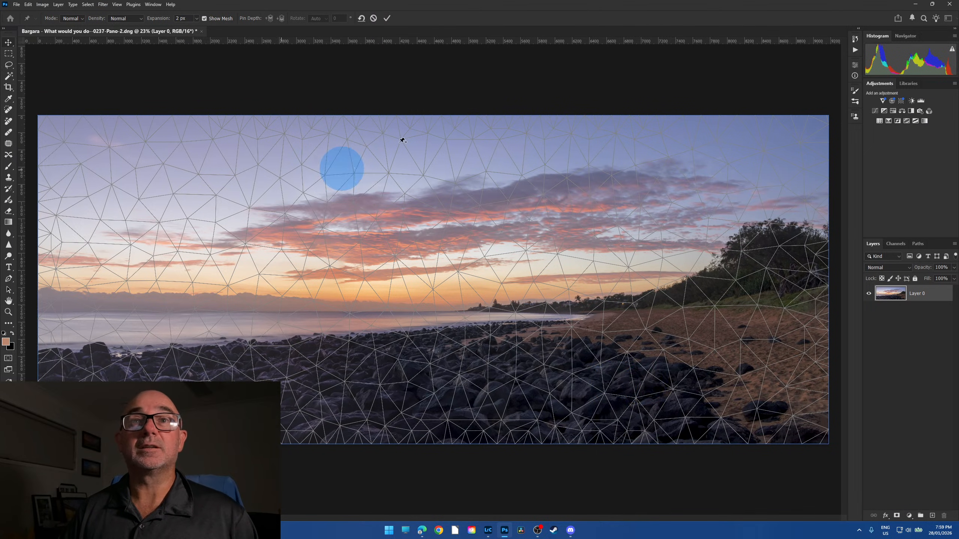
pyautogui.moveTo(414, 42); pyautogui.dragTo(418, 314)
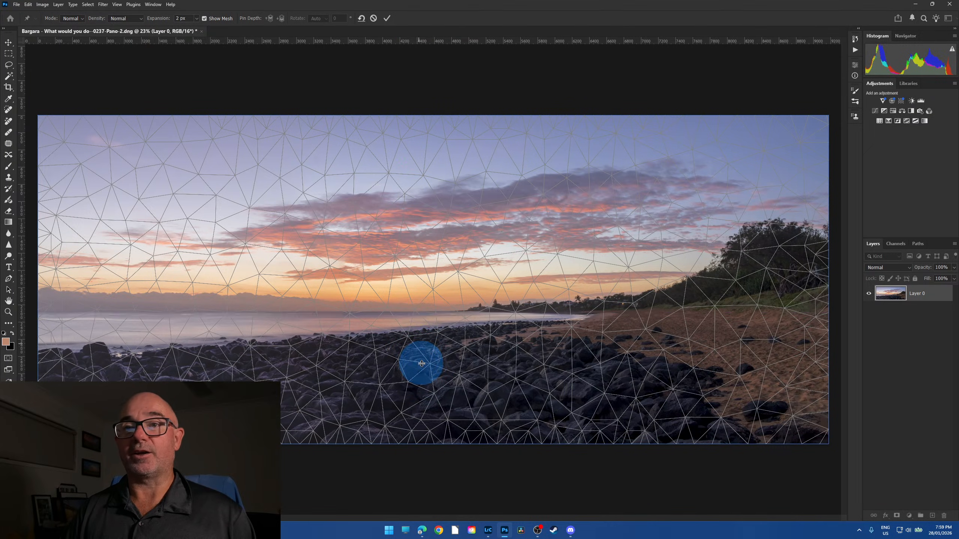
pyautogui.click(89, 266)
pyautogui.click(171, 269)
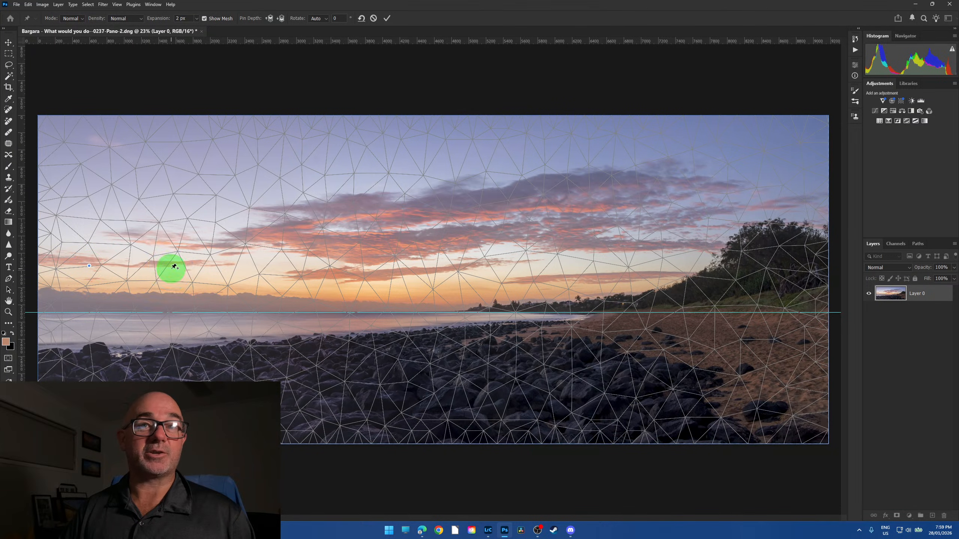
pyautogui.click(306, 269)
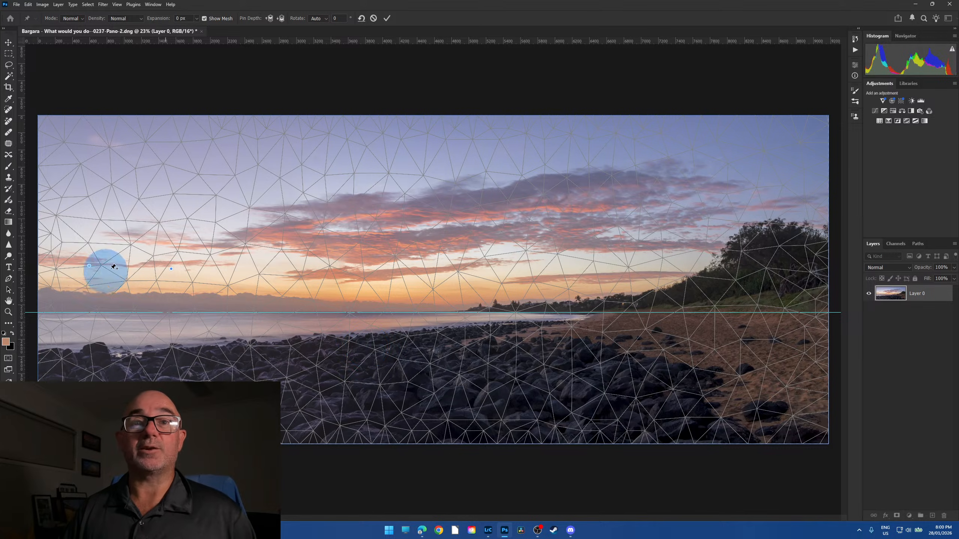
pyautogui.click(374, 18)
pyautogui.press('c')
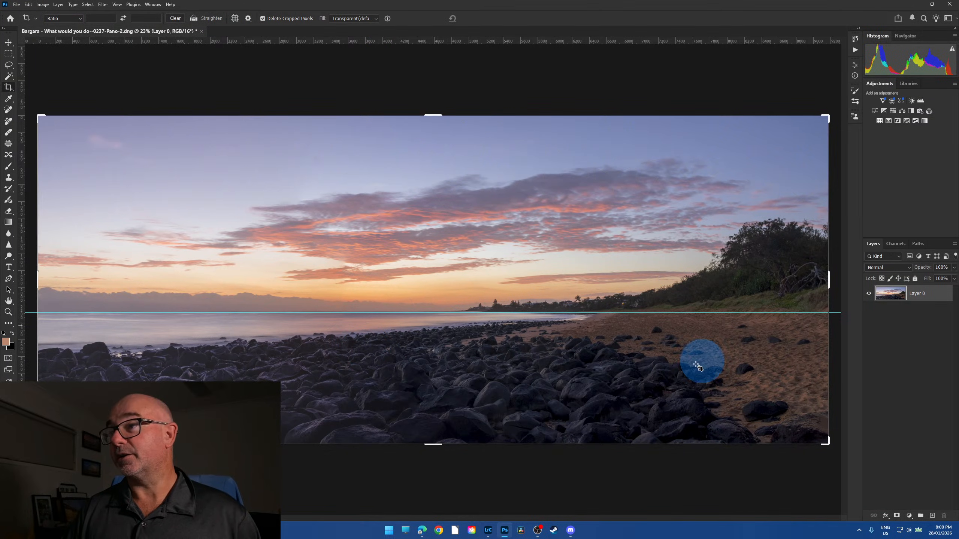
# - Remove the horizon guide with the Move tool, demonstrate adding and removing it once more, and hide the rulers
pyautogui.click(9, 42)
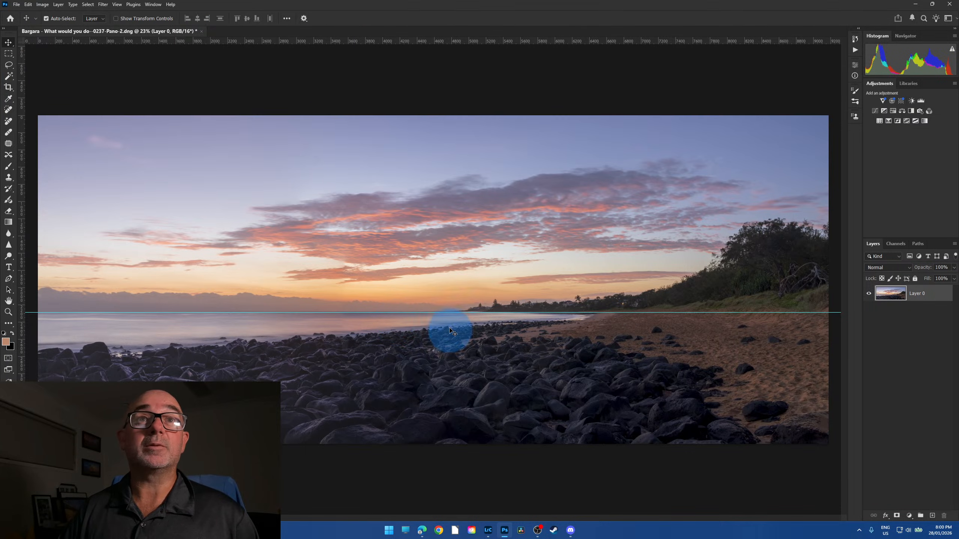
pyautogui.moveTo(450, 313); pyautogui.dragTo(475, 30)
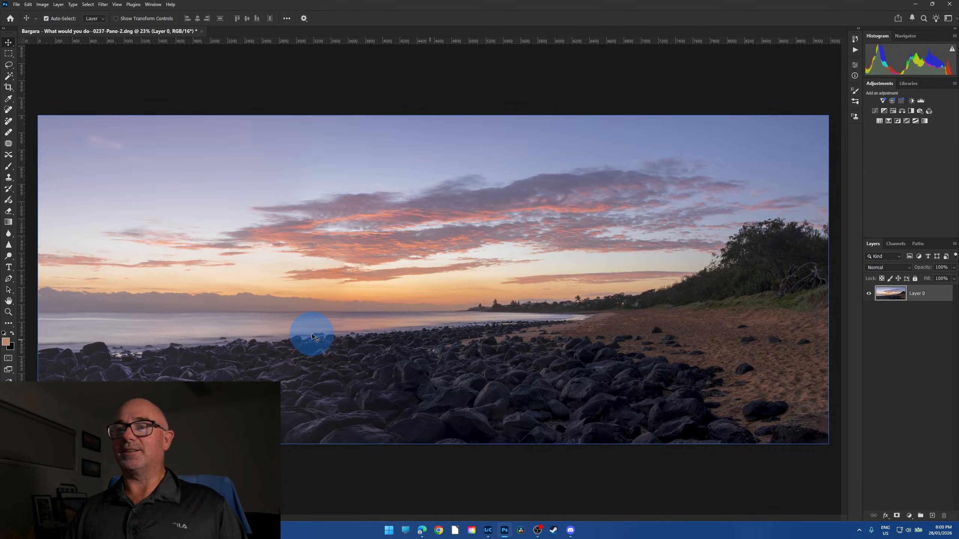
pyautogui.moveTo(412, 40); pyautogui.dragTo(414, 311)
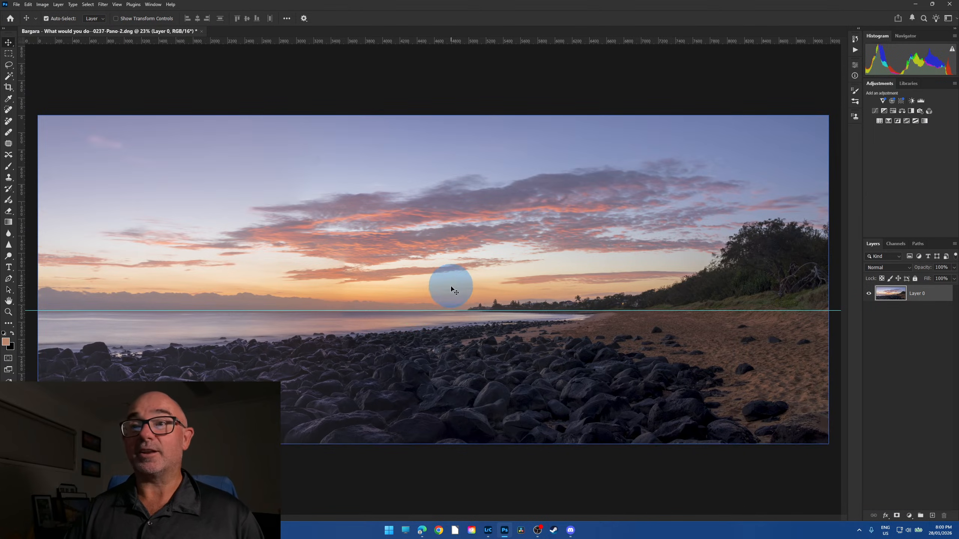
pyautogui.moveTo(464, 310); pyautogui.dragTo(484, 15)
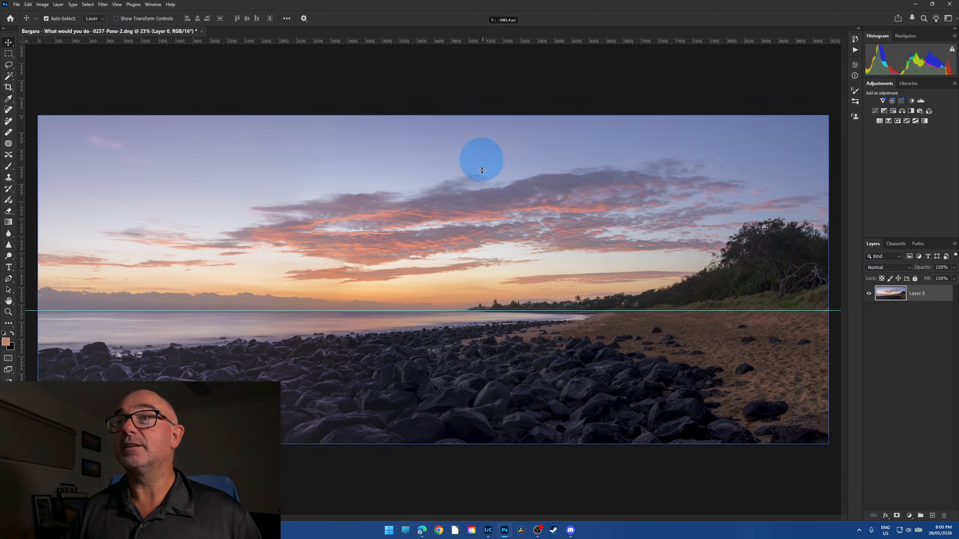
pyautogui.hotkey('ctrl', 'r')
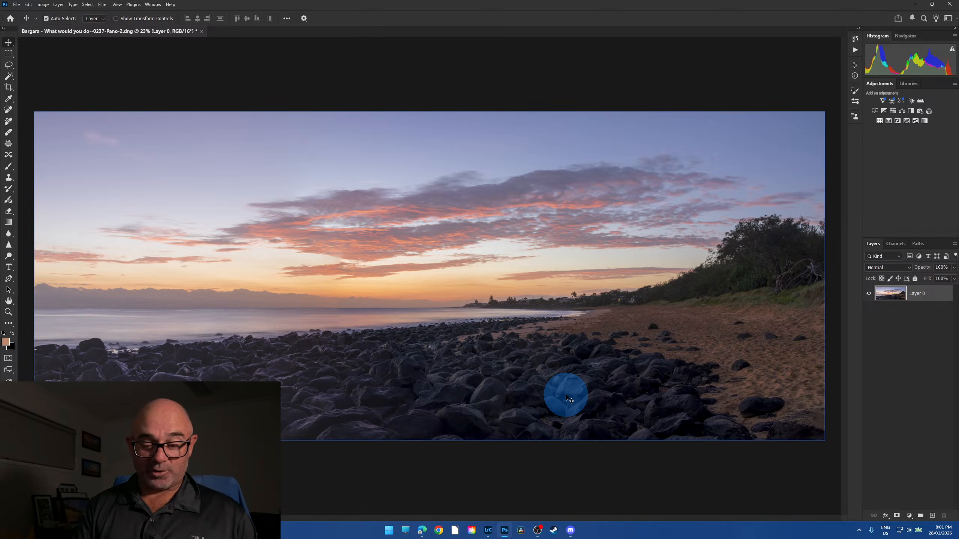
# - Duplicate Layer 0 and apply the Camera Raw Filter to the copy with exposure -0.90, contrast +54 and vibrance +31
pyautogui.hotkey('ctrl', 'j')
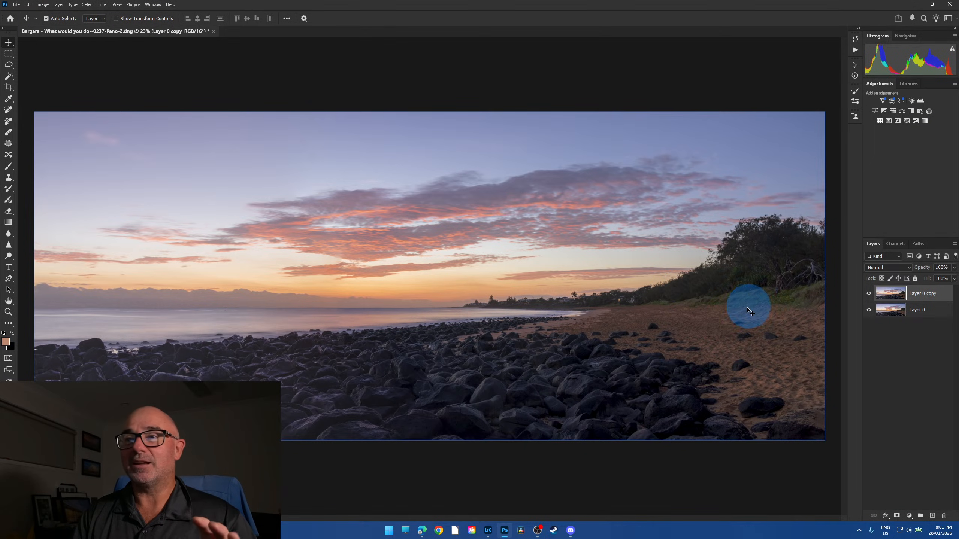
pyautogui.click(103, 4)
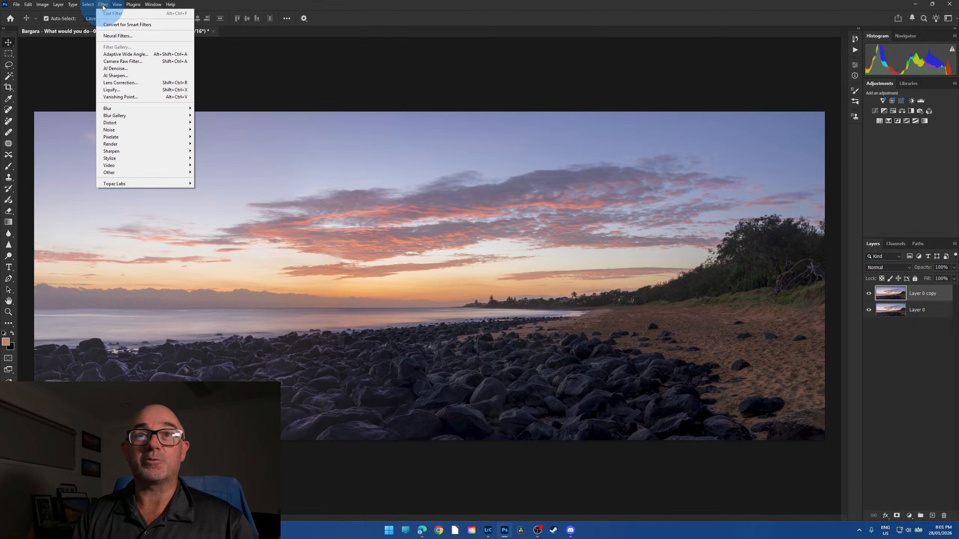
pyautogui.click(130, 62)
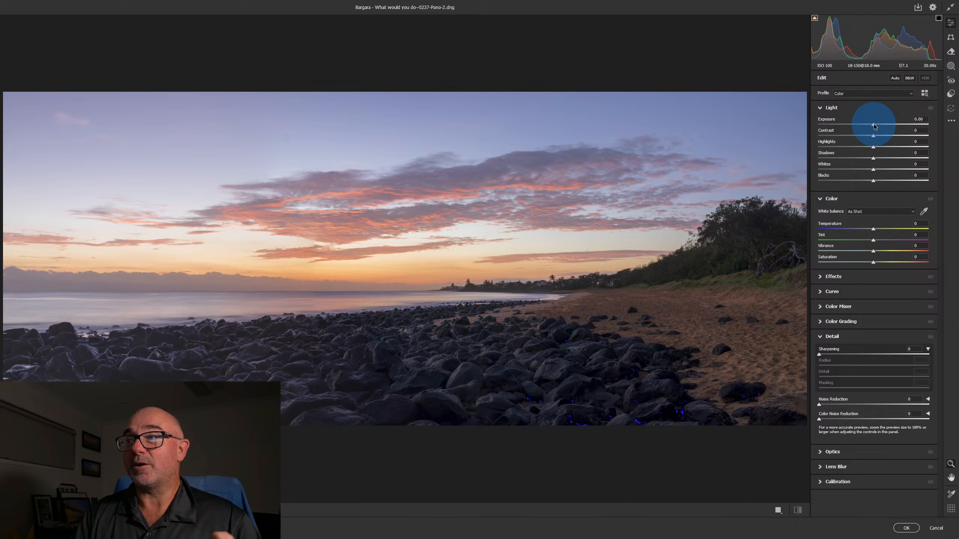
pyautogui.moveTo(874, 126); pyautogui.dragTo(903, 140)
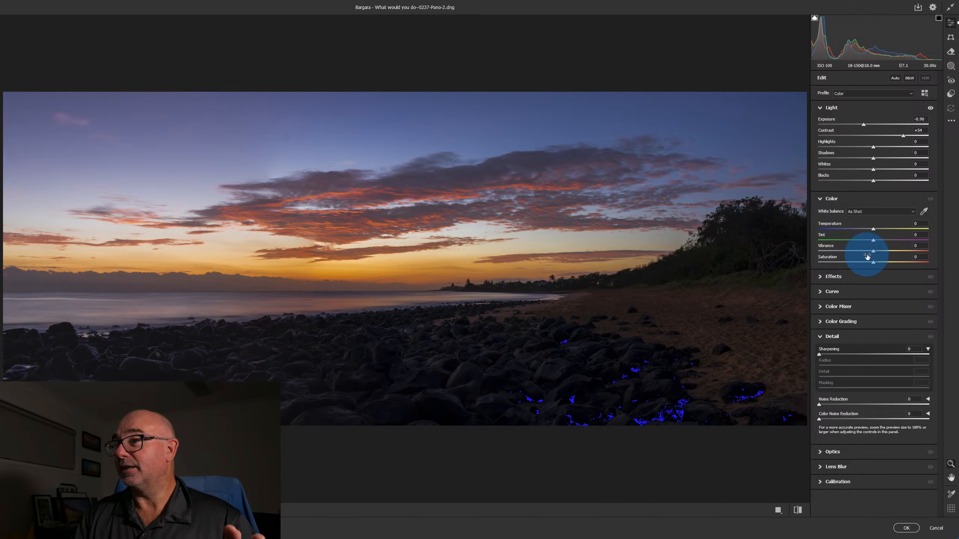
pyautogui.moveTo(873, 252); pyautogui.dragTo(890, 253)
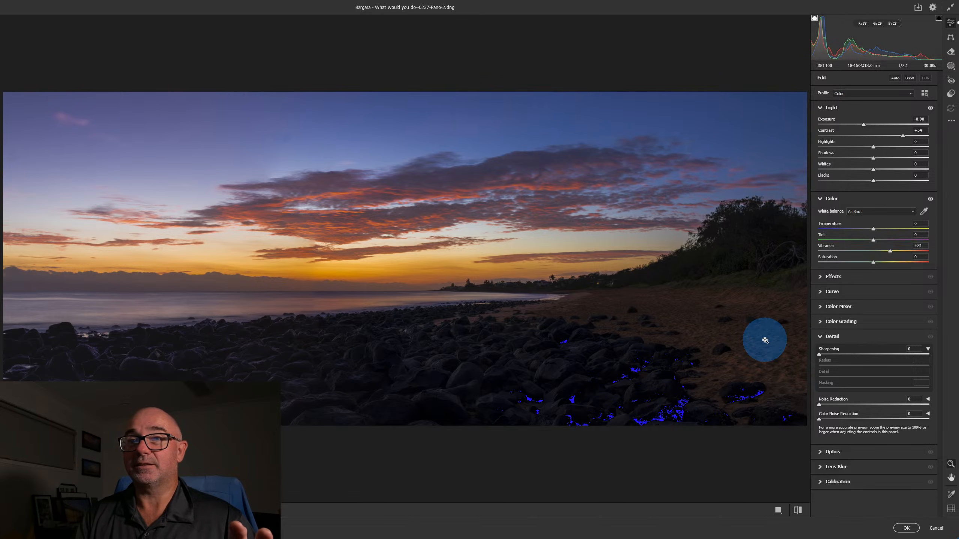
pyautogui.click(906, 529)
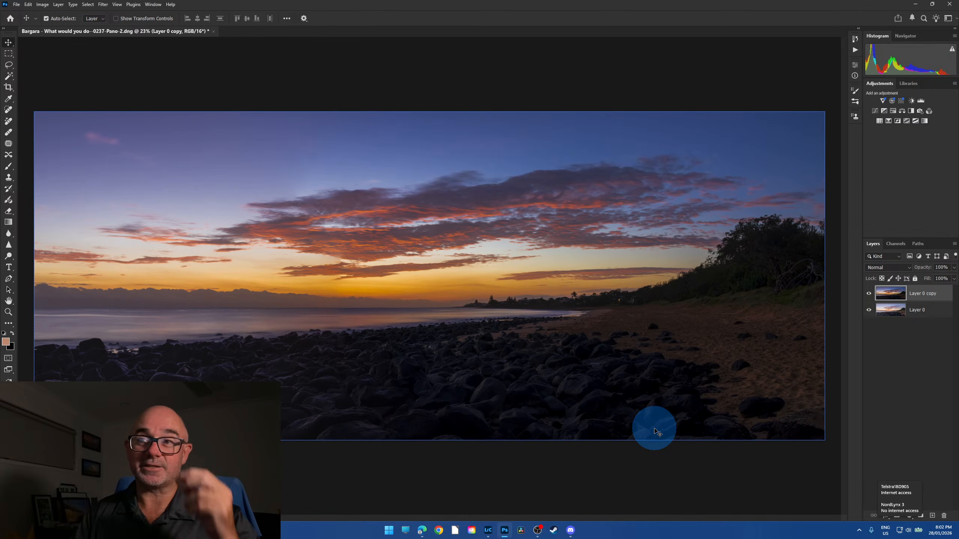
# - Toggle the visibility of Layer 0 copy to compare the Camera Raw adjustments with the original layer
pyautogui.click(869, 294)
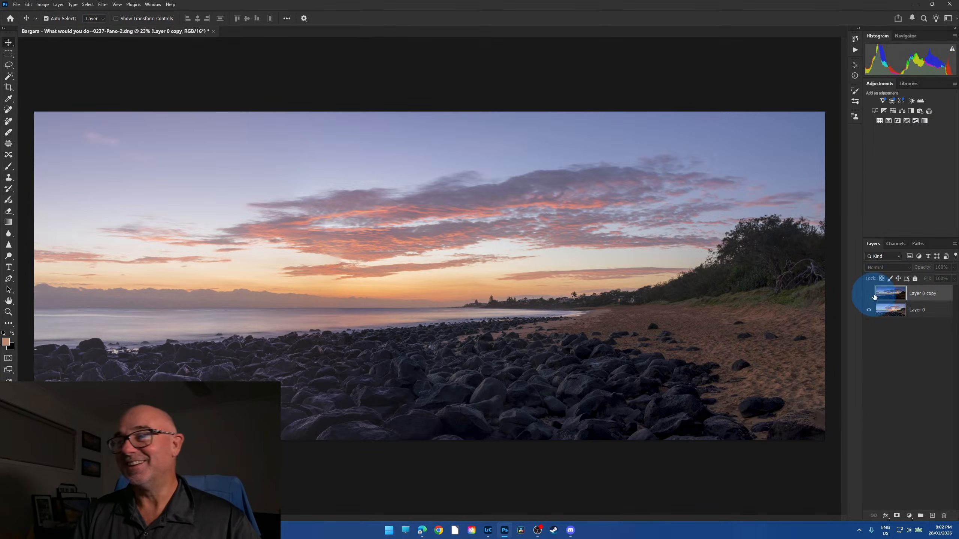
pyautogui.click(868, 294)
pyautogui.click(869, 295)
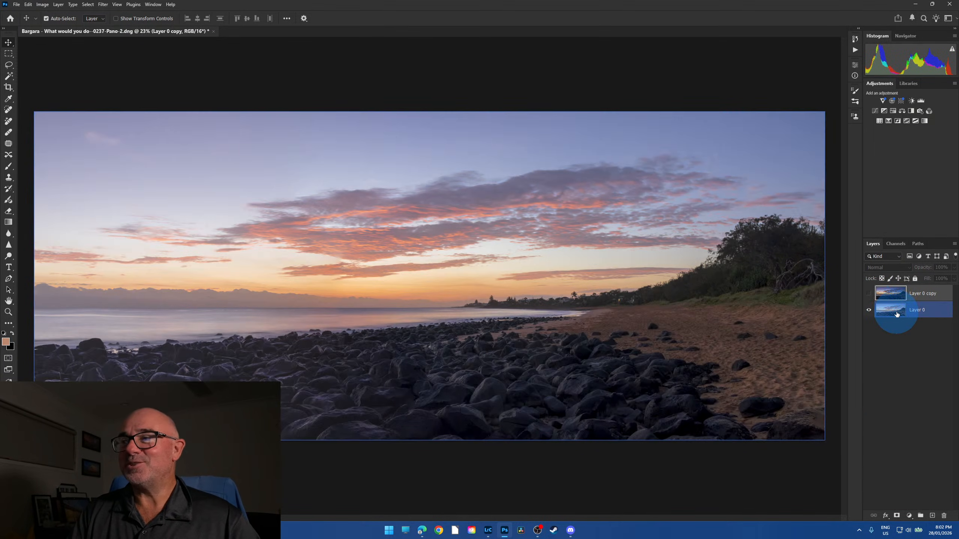
pyautogui.click(869, 295)
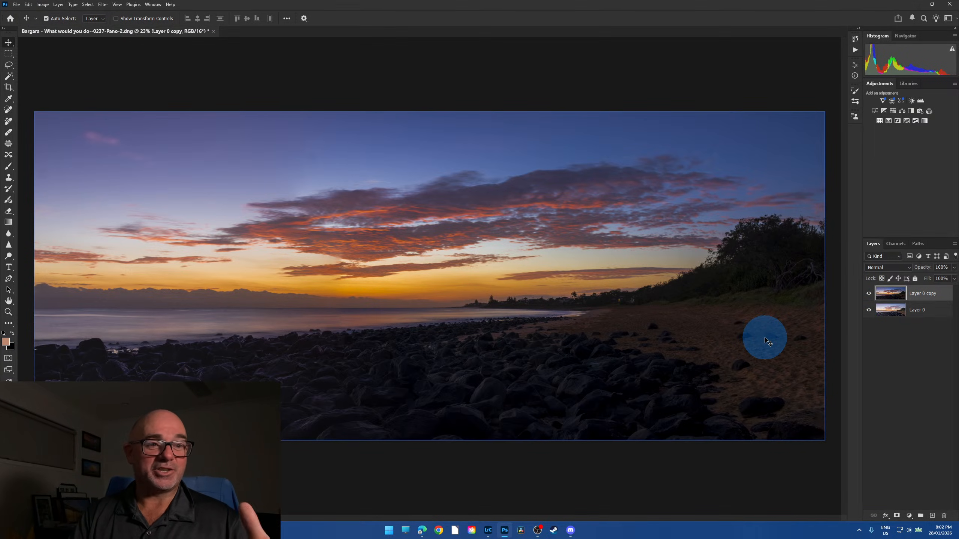
# - Duplicate Layer 0, move the new copy to the top of the layer stack and add a layer mask to it
pyautogui.click(895, 312)
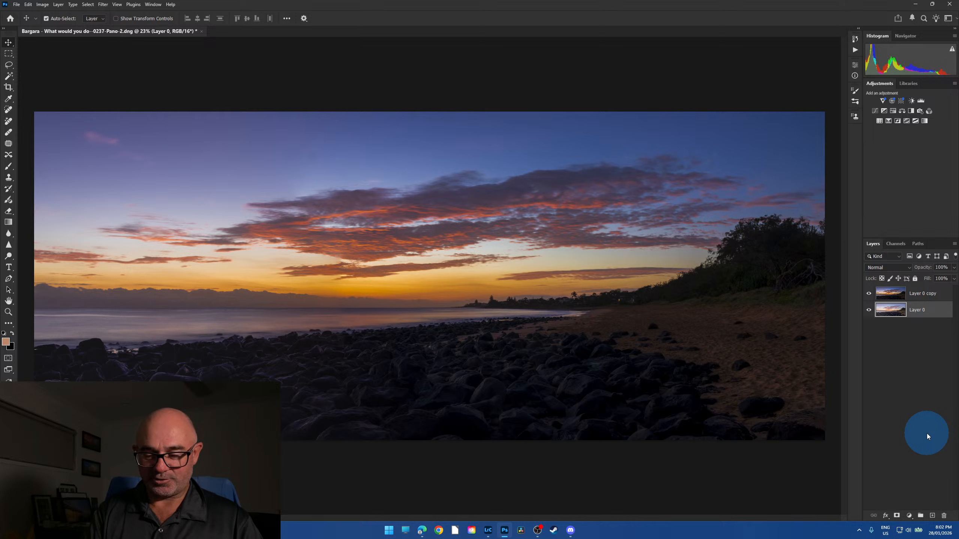
pyautogui.hotkey('ctrl', 'j')
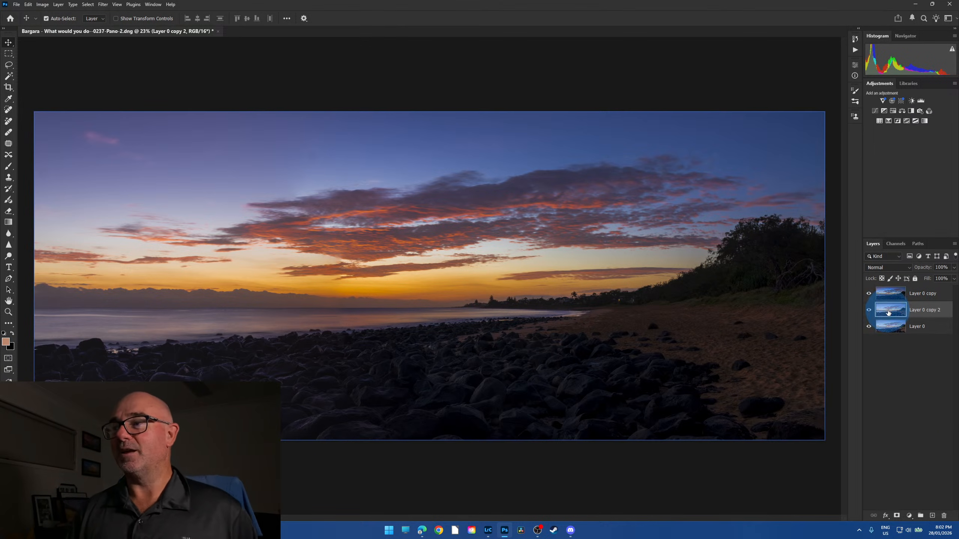
pyautogui.moveTo(889, 313); pyautogui.dragTo(888, 284)
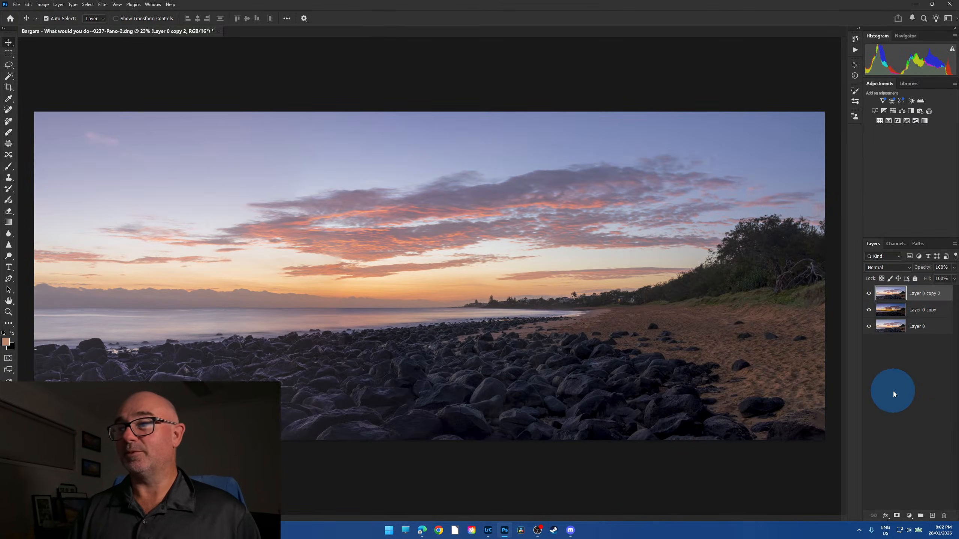
pyautogui.click(895, 516)
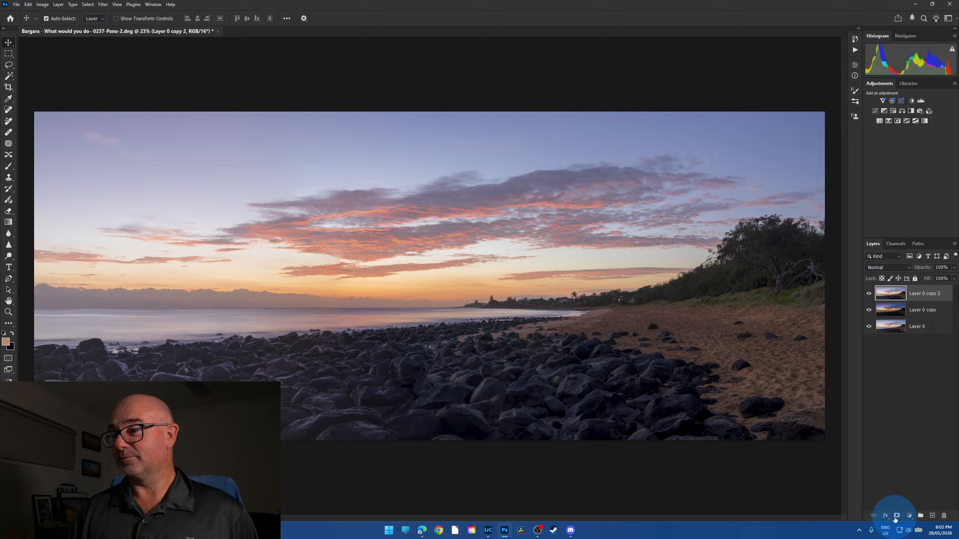
# - Load the Red channel as a selection of the bright areas and return to the layer stack
pyautogui.click(898, 245)
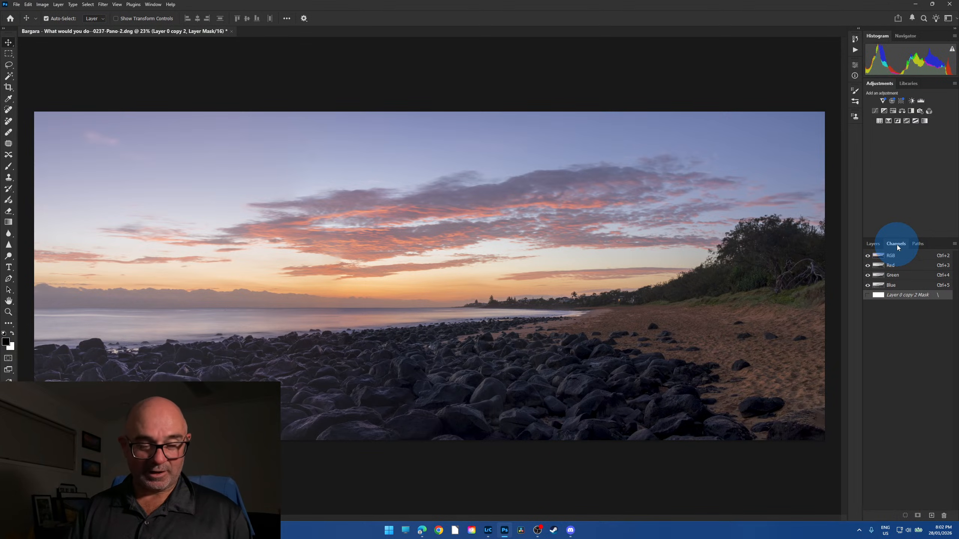
pyautogui.keyDown('ctrl'); pyautogui.click(880, 266); pyautogui.keyUp('ctrl')
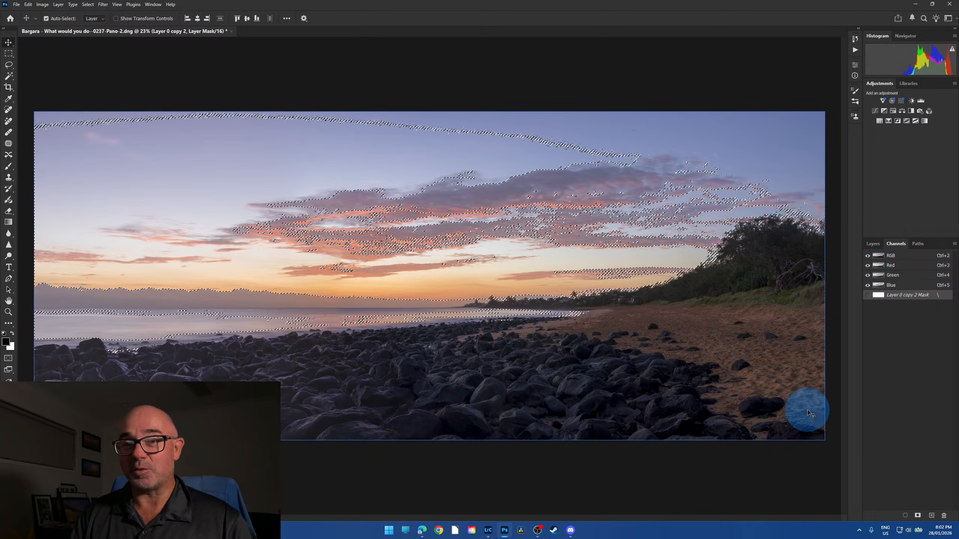
pyautogui.click(873, 244)
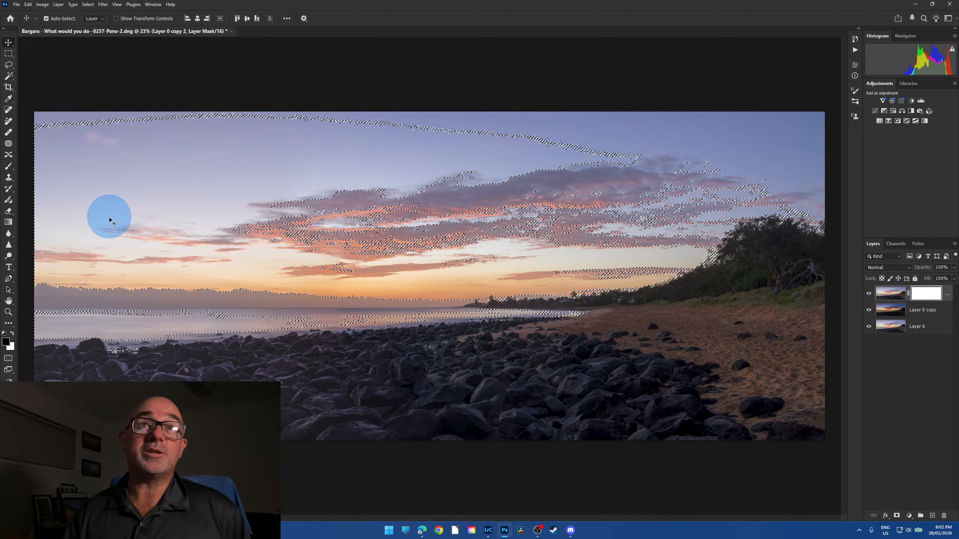
# - Paint black over the sky and clouds on the Layer 0 copy 2 mask at 25% brush opacity within the selection, and deselect
pyautogui.click(8, 167)
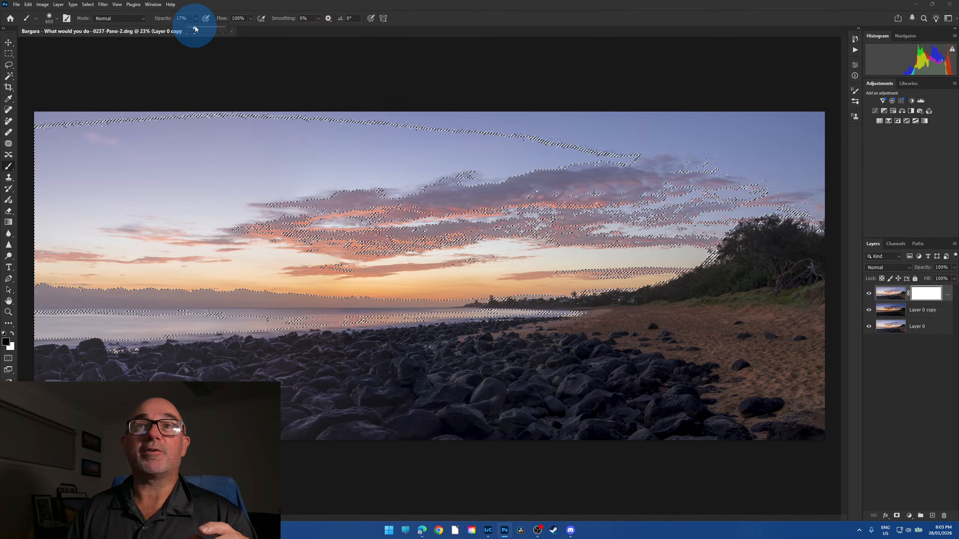
pyautogui.moveTo(194, 30); pyautogui.dragTo(207, 29)
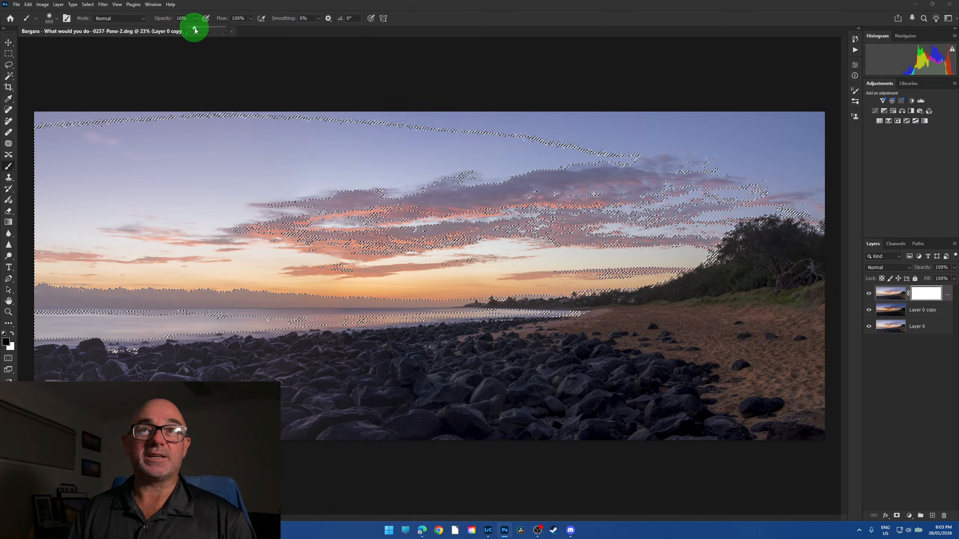
pyautogui.moveTo(195, 31); pyautogui.dragTo(238, 32)
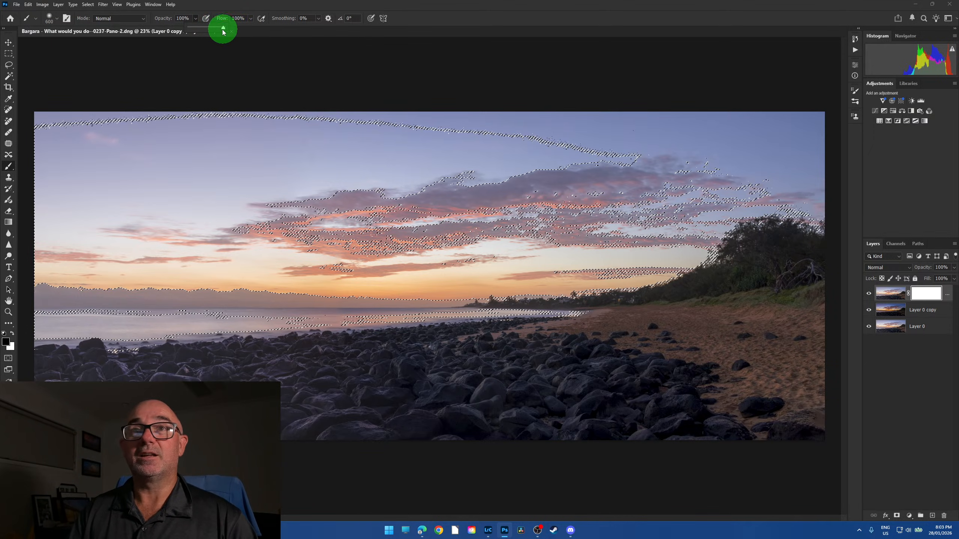
pyautogui.moveTo(227, 30); pyautogui.dragTo(198, 31)
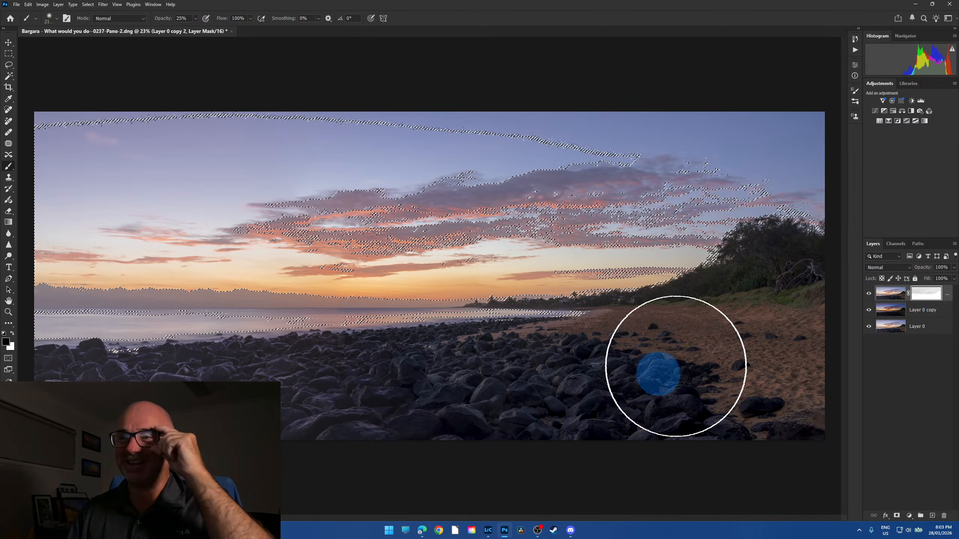
pyautogui.moveTo(777, 137)
pyautogui.mouseDown()
pyautogui.moveTo(631, 154)
pyautogui.moveTo(623, 195)
pyautogui.mouseUp()
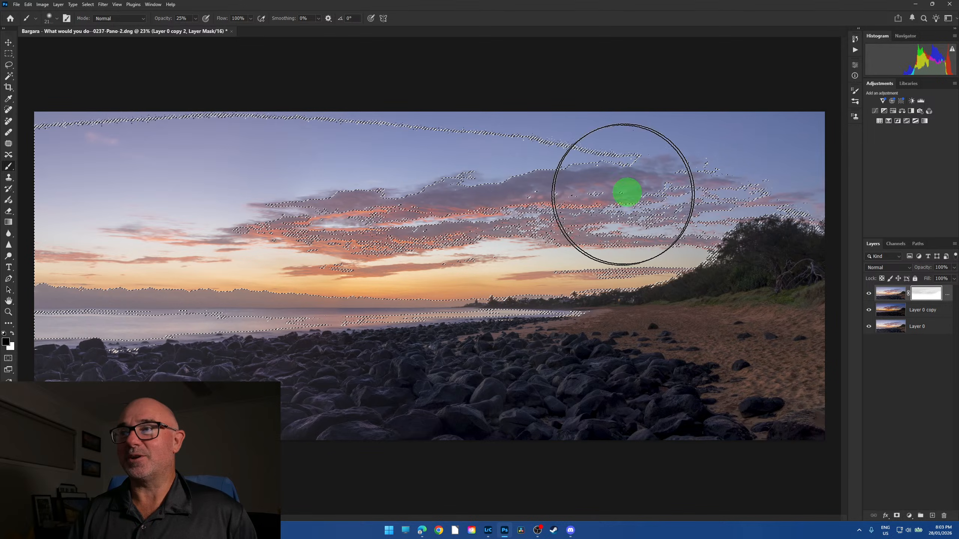
pyautogui.moveTo(512, 237)
pyautogui.mouseDown()
pyautogui.moveTo(137, 231)
pyautogui.moveTo(79, 195)
pyautogui.moveTo(98, 153)
pyautogui.moveTo(178, 231)
pyautogui.mouseUp()
pyautogui.moveTo(332, 218)
pyautogui.mouseDown()
pyautogui.moveTo(79, 228)
pyautogui.moveTo(353, 225)
pyautogui.moveTo(652, 199)
pyautogui.moveTo(768, 129)
pyautogui.moveTo(97, 151)
pyautogui.mouseUp()
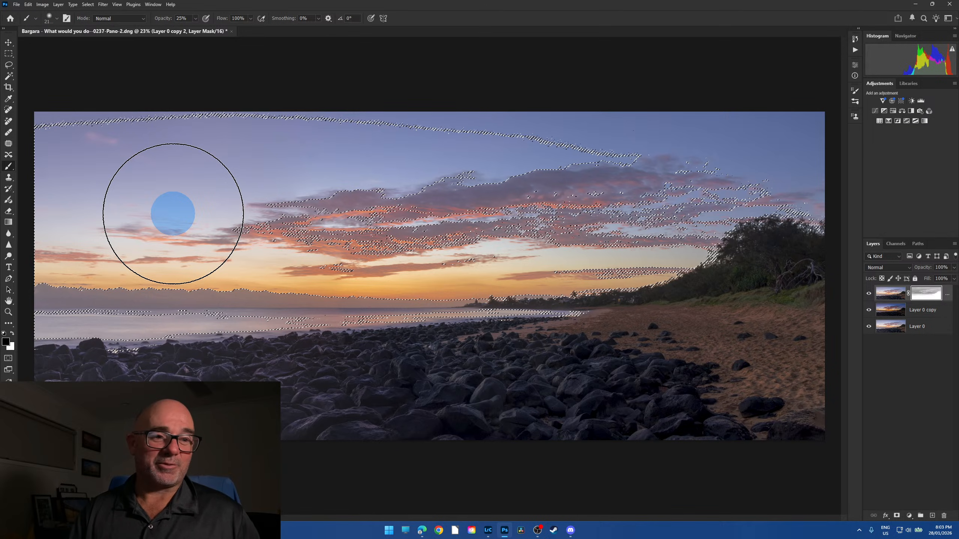
pyautogui.moveTo(186, 229); pyautogui.dragTo(45, 227)
pyautogui.moveTo(260, 211)
pyautogui.mouseDown()
pyautogui.moveTo(445, 218)
pyautogui.moveTo(415, 219)
pyautogui.moveTo(622, 207)
pyautogui.moveTo(529, 143)
pyautogui.moveTo(64, 142)
pyautogui.mouseUp()
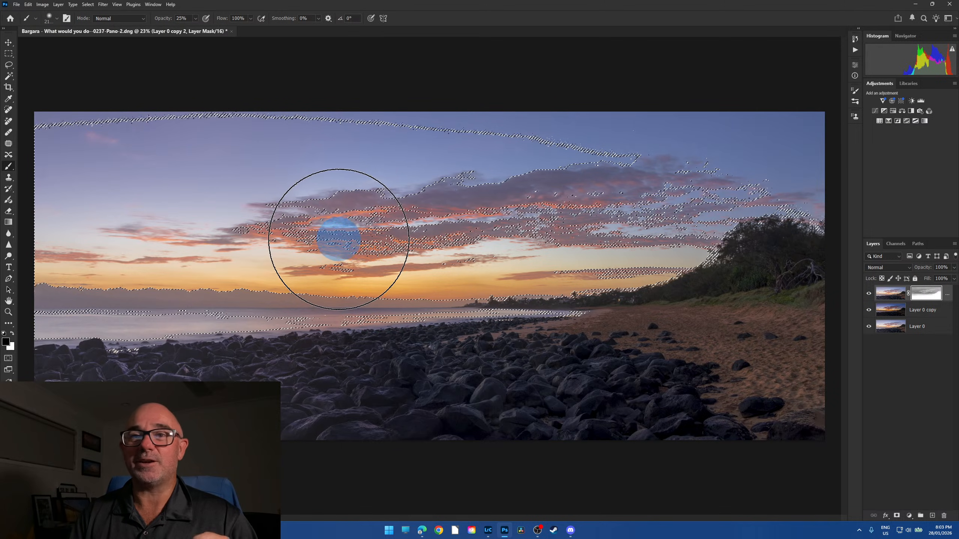
pyautogui.moveTo(278, 227)
pyautogui.mouseDown()
pyautogui.moveTo(375, 222)
pyautogui.moveTo(81, 226)
pyautogui.moveTo(84, 175)
pyautogui.moveTo(237, 163)
pyautogui.moveTo(535, 171)
pyautogui.moveTo(792, 151)
pyautogui.moveTo(685, 188)
pyautogui.moveTo(565, 210)
pyautogui.moveTo(281, 232)
pyautogui.moveTo(112, 216)
pyautogui.moveTo(63, 181)
pyautogui.moveTo(94, 210)
pyautogui.mouseUp()
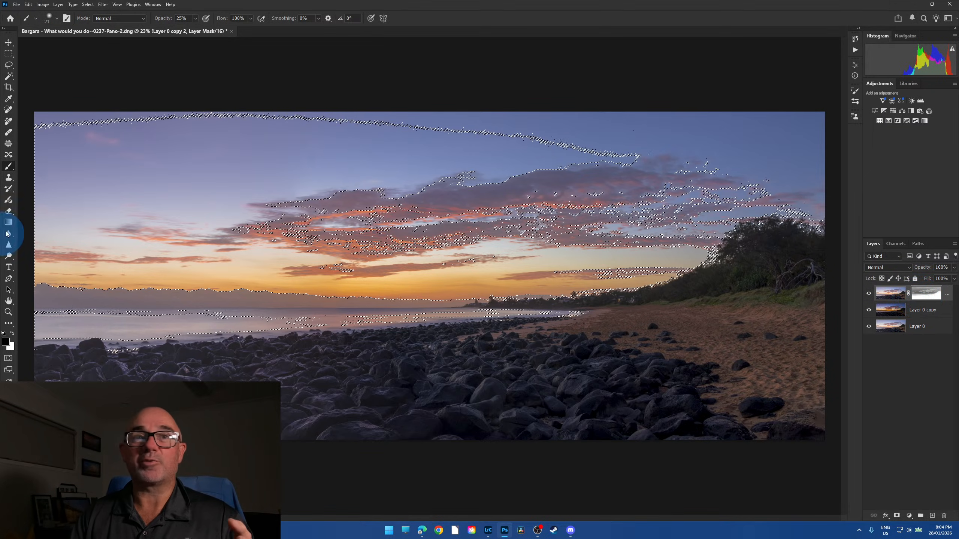
pyautogui.click(9, 66)
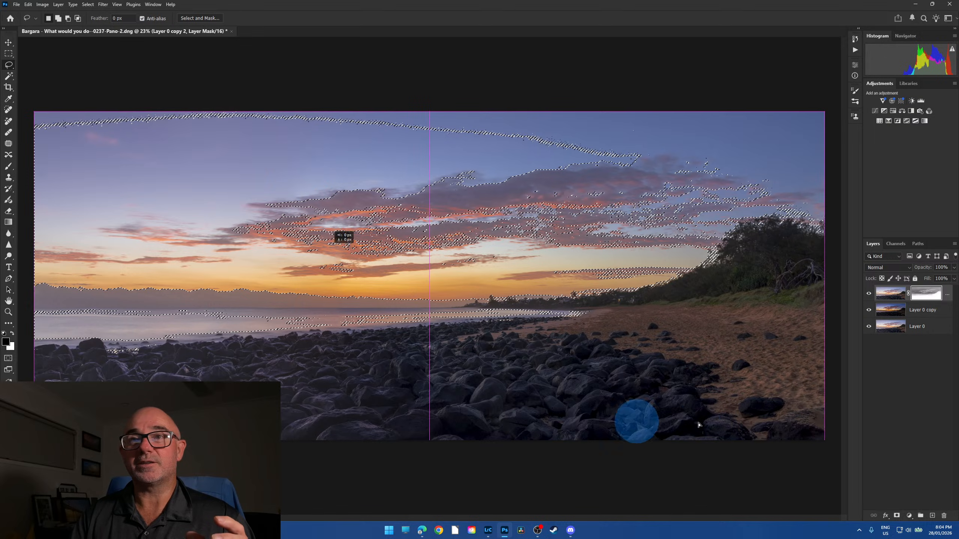
pyautogui.click(699, 392)
# - Toggle the visibility of Layer 0 copy repeatedly to compare the sky with and without the masked-in adjustment
pyautogui.click(869, 311)
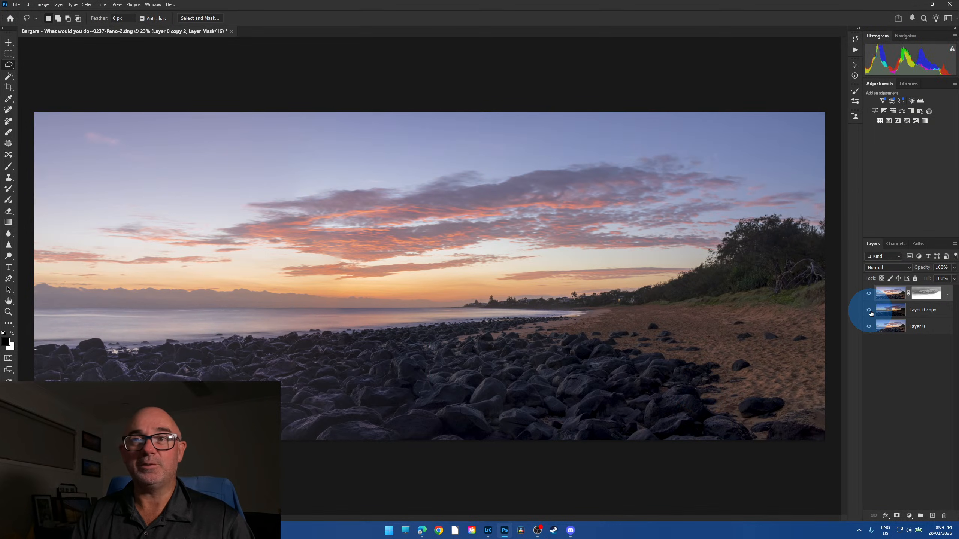
pyautogui.click(869, 311)
pyautogui.click(869, 311)
pyautogui.click(869, 310)
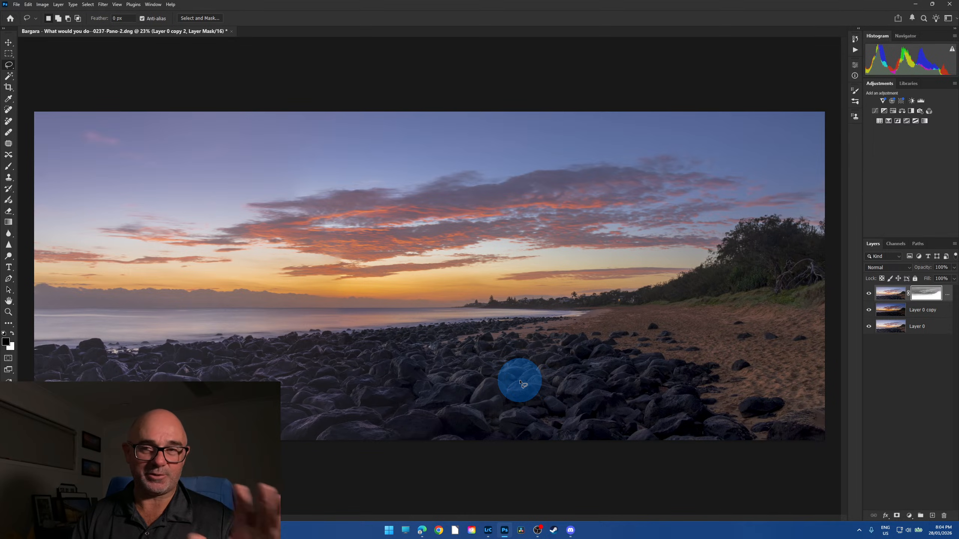
pyautogui.click(870, 310)
pyautogui.click(869, 310)
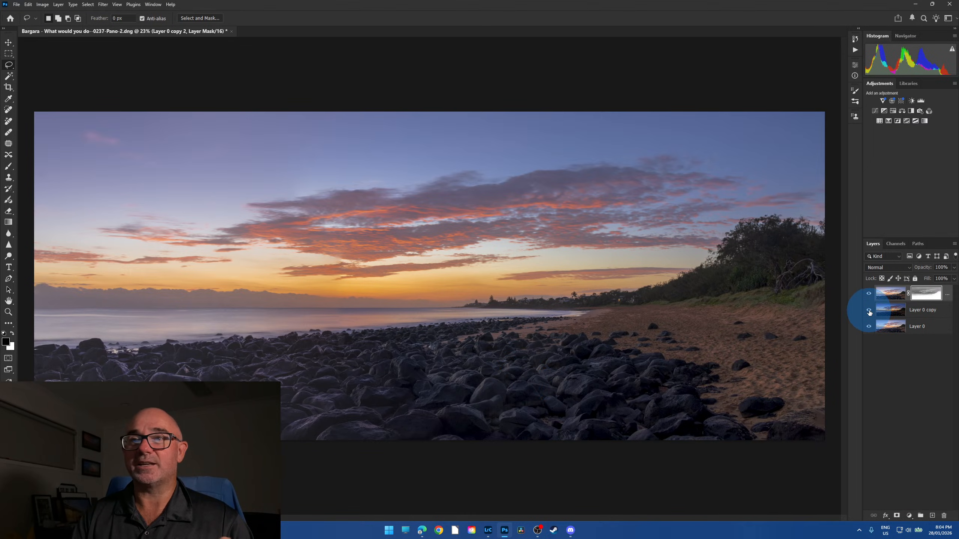
pyautogui.click(870, 310)
pyautogui.click(869, 310)
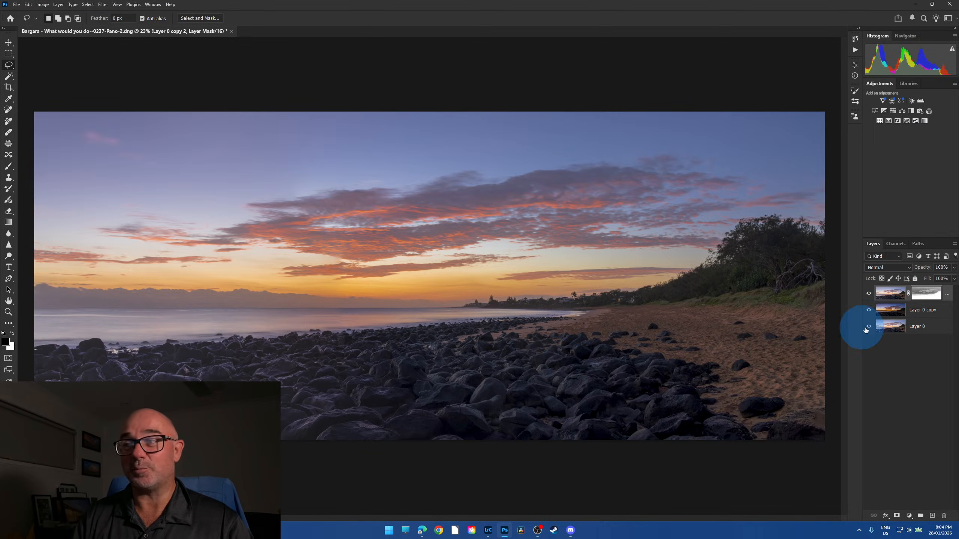
pyautogui.click(868, 310)
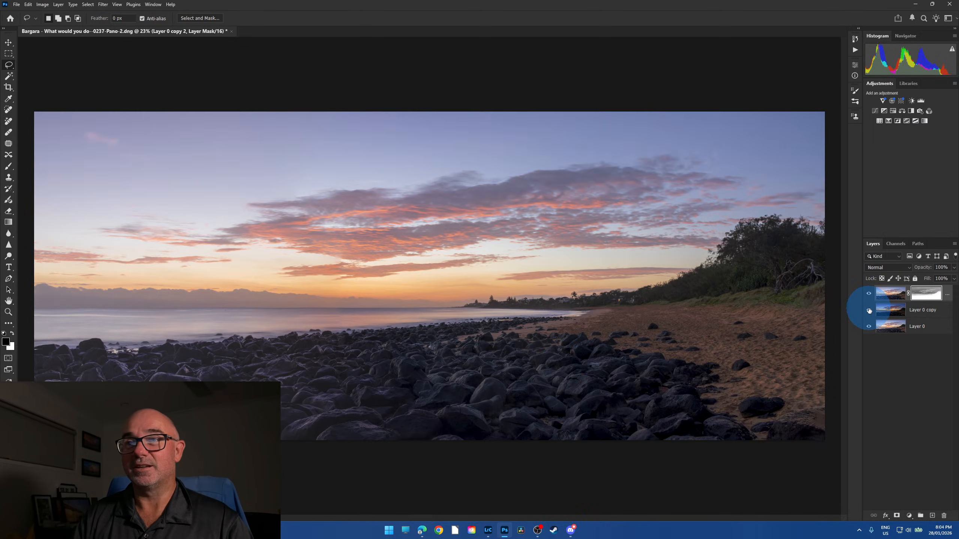
pyautogui.click(869, 310)
pyautogui.click(868, 311)
pyautogui.click(869, 310)
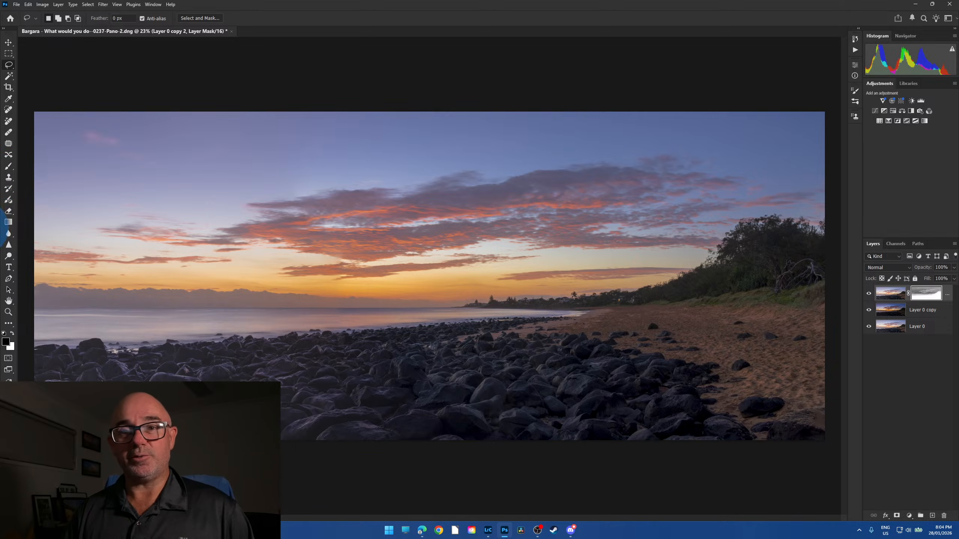
# - Darken the foreground rocks by painting black on the Layer 0 copy 2 mask with a smaller brush at 5% opacity
pyautogui.click(9, 166)
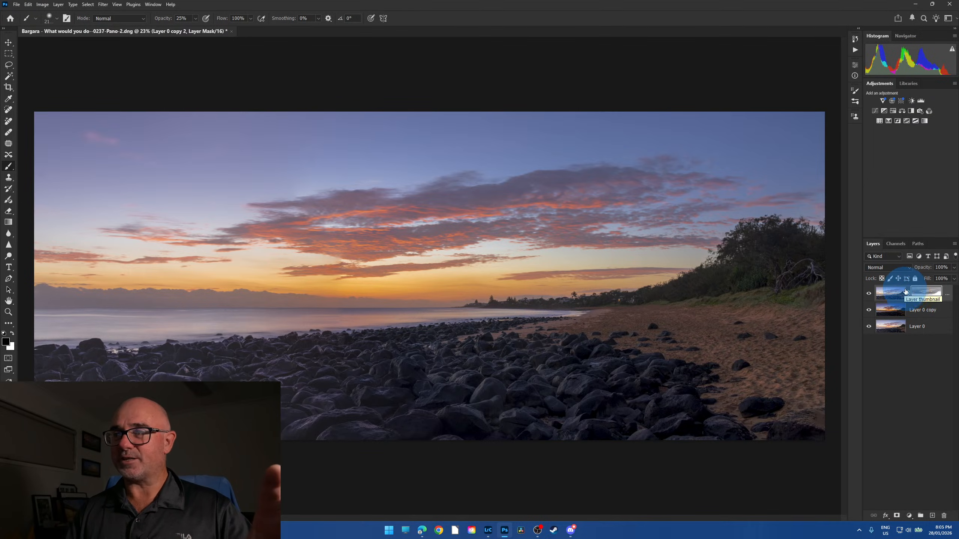
pyautogui.click(869, 294)
pyautogui.click(868, 294)
pyautogui.click(926, 294)
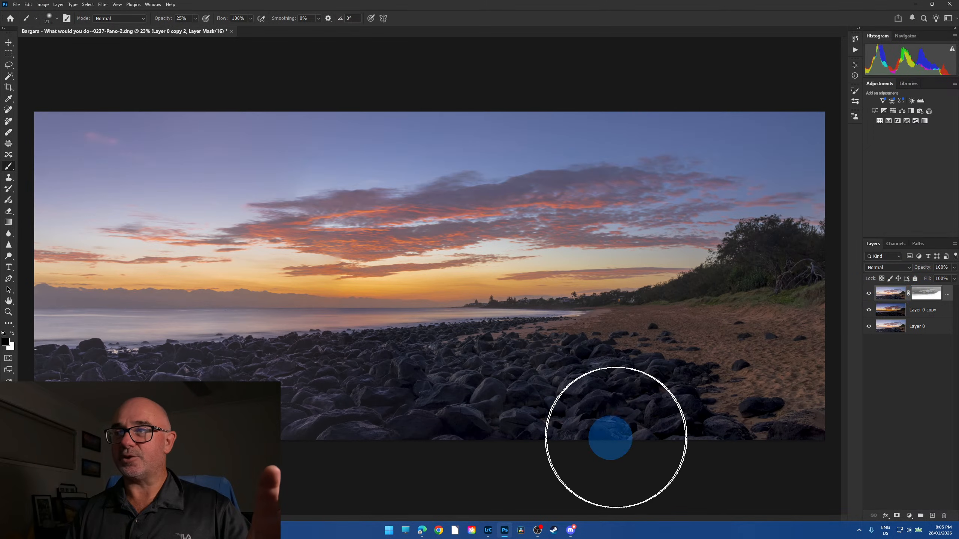
pyautogui.press('[')
pyautogui.press('[')
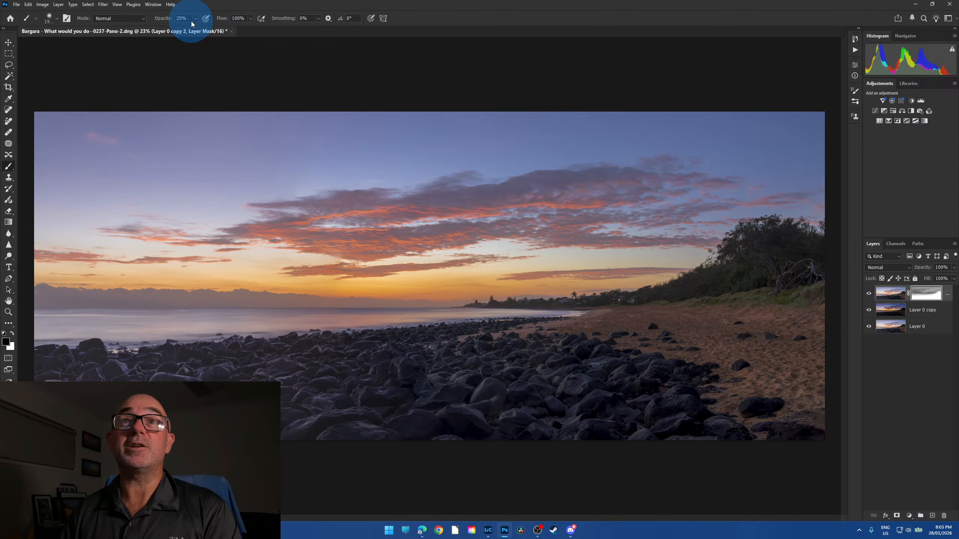
pyautogui.moveTo(189, 31); pyautogui.dragTo(187, 31)
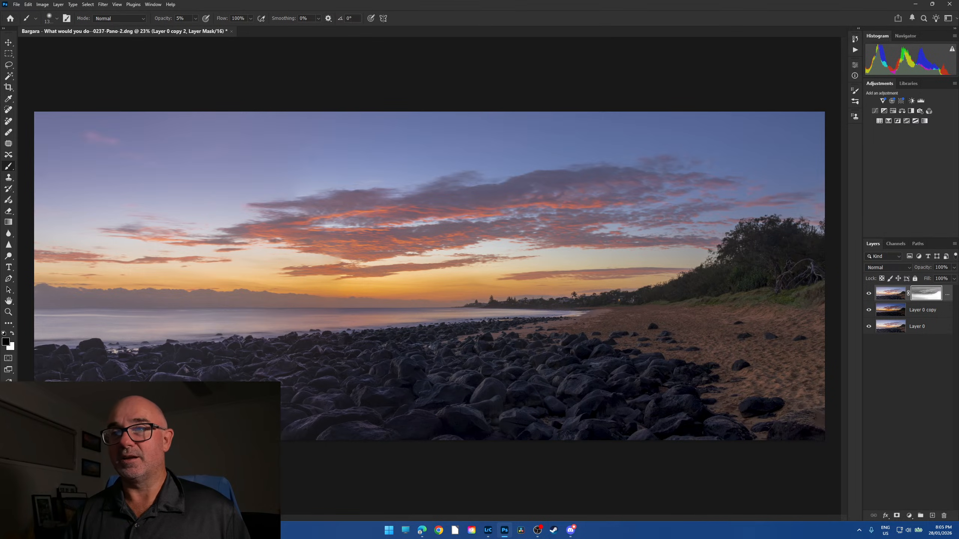
pyautogui.click(170, 400)
pyautogui.moveTo(186, 393); pyautogui.dragTo(435, 425)
pyautogui.moveTo(23, 375)
pyautogui.mouseDown()
pyautogui.moveTo(411, 407)
pyautogui.moveTo(67, 386)
pyautogui.moveTo(403, 419)
pyautogui.mouseUp()
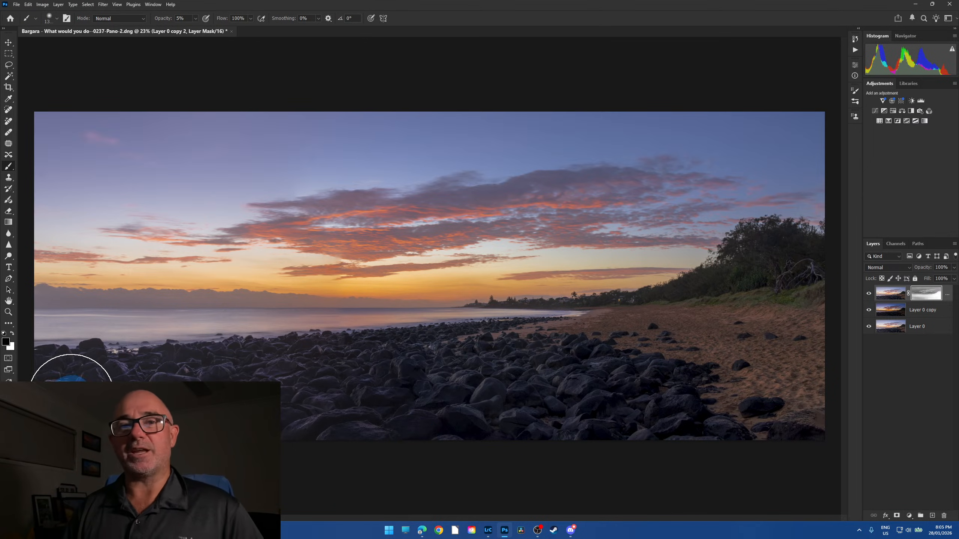
pyautogui.moveTo(50, 393)
pyautogui.mouseDown()
pyautogui.moveTo(51, 381)
pyautogui.moveTo(466, 389)
pyautogui.mouseUp()
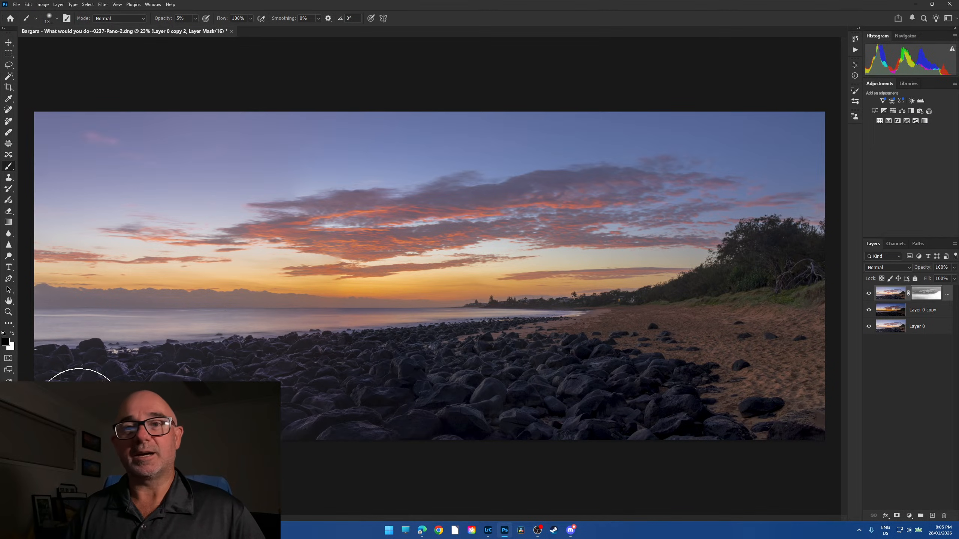
pyautogui.moveTo(51, 376); pyautogui.dragTo(343, 383)
pyautogui.moveTo(64, 405)
pyautogui.mouseDown()
pyautogui.moveTo(313, 498)
pyautogui.moveTo(50, 373)
pyautogui.moveTo(170, 435)
pyautogui.moveTo(126, 382)
pyautogui.mouseUp()
pyautogui.moveTo(218, 389)
pyautogui.mouseDown()
pyautogui.moveTo(305, 474)
pyautogui.moveTo(104, 386)
pyautogui.moveTo(174, 382)
pyautogui.moveTo(347, 493)
pyautogui.moveTo(55, 401)
pyautogui.moveTo(333, 439)
pyautogui.moveTo(100, 418)
pyautogui.moveTo(61, 376)
pyautogui.moveTo(391, 403)
pyautogui.moveTo(303, 516)
pyautogui.moveTo(341, 498)
pyautogui.moveTo(399, 367)
pyautogui.moveTo(389, 360)
pyautogui.moveTo(365, 444)
pyautogui.moveTo(359, 435)
pyautogui.moveTo(605, 457)
pyautogui.moveTo(495, 470)
pyautogui.moveTo(531, 457)
pyautogui.moveTo(506, 452)
pyautogui.moveTo(480, 474)
pyautogui.moveTo(499, 468)
pyautogui.mouseUp()
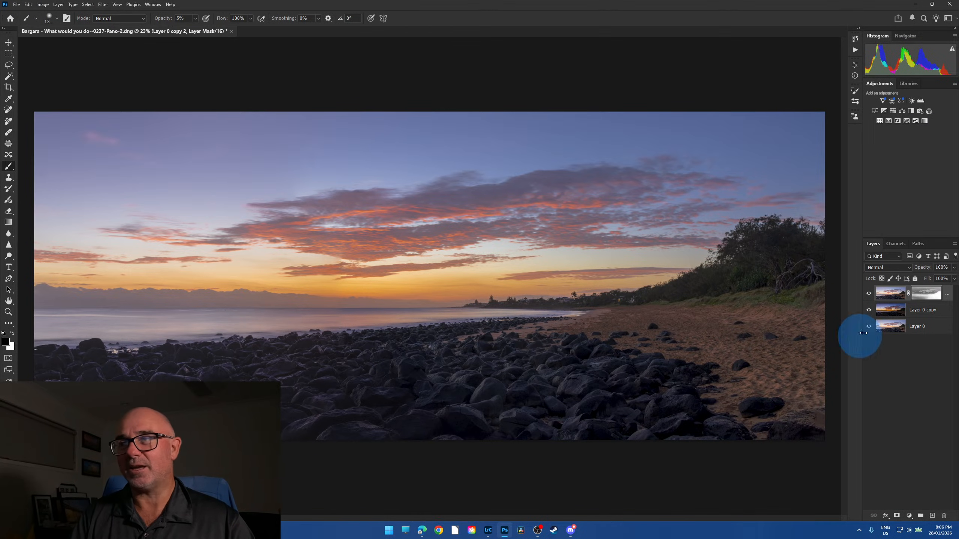
pyautogui.moveTo(370, 414)
pyautogui.mouseDown()
pyautogui.moveTo(49, 363)
pyautogui.moveTo(94, 375)
pyautogui.moveTo(219, 367)
pyautogui.moveTo(137, 386)
pyautogui.mouseUp()
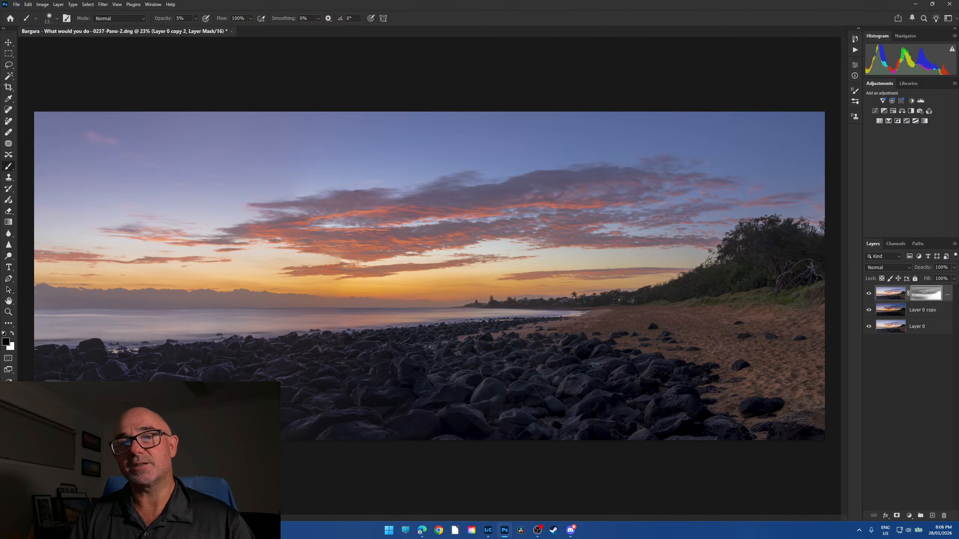
pyautogui.moveTo(681, 407)
pyautogui.mouseDown()
pyautogui.moveTo(506, 390)
pyautogui.moveTo(180, 408)
pyautogui.moveTo(87, 397)
pyautogui.mouseUp()
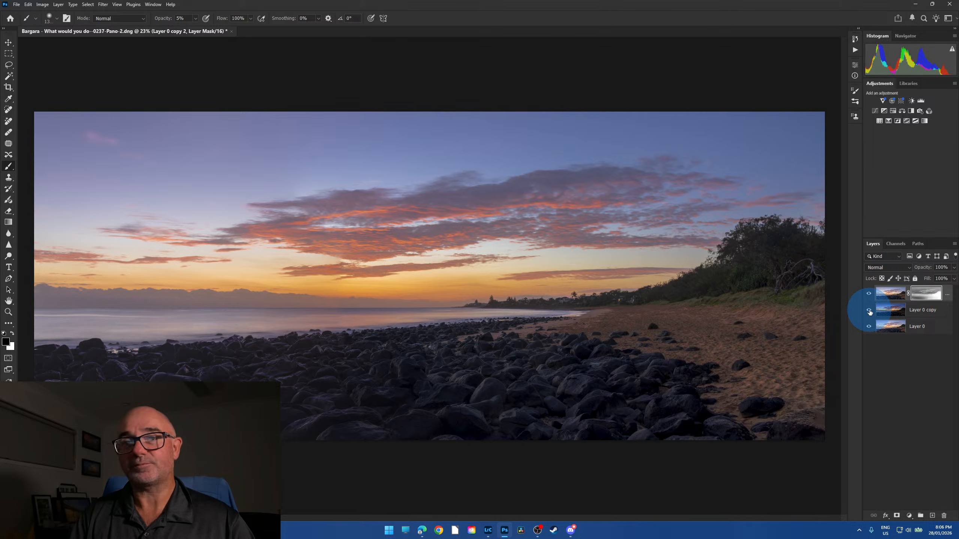
# - Toggle the visibility of Layer 0 copy to compare the image before and after the foreground mask painting
pyautogui.click(869, 312)
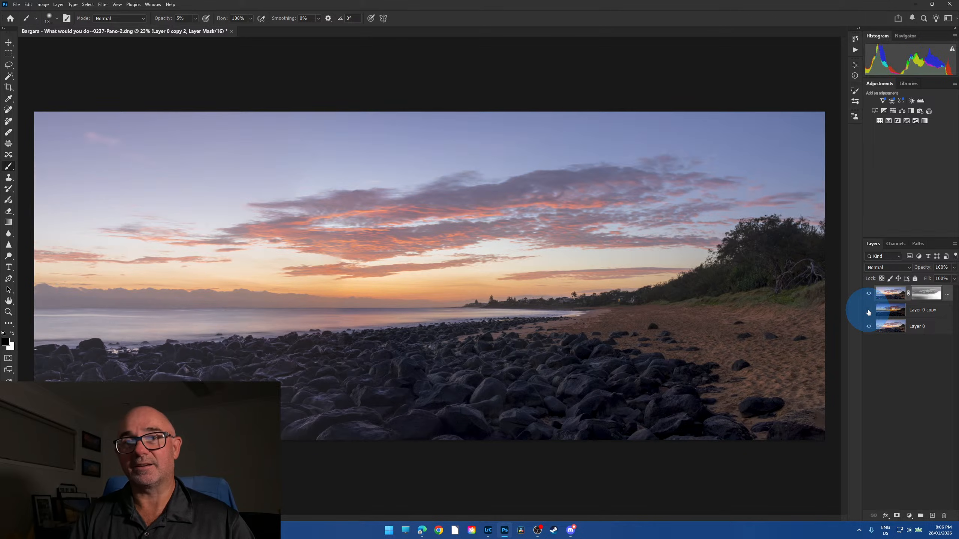
pyautogui.click(868, 312)
pyautogui.click(869, 313)
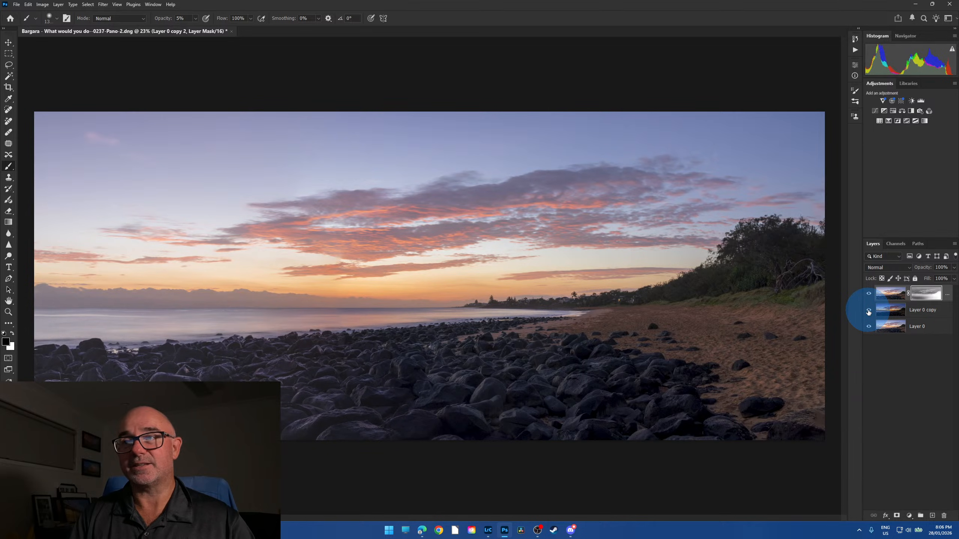
pyautogui.click(868, 312)
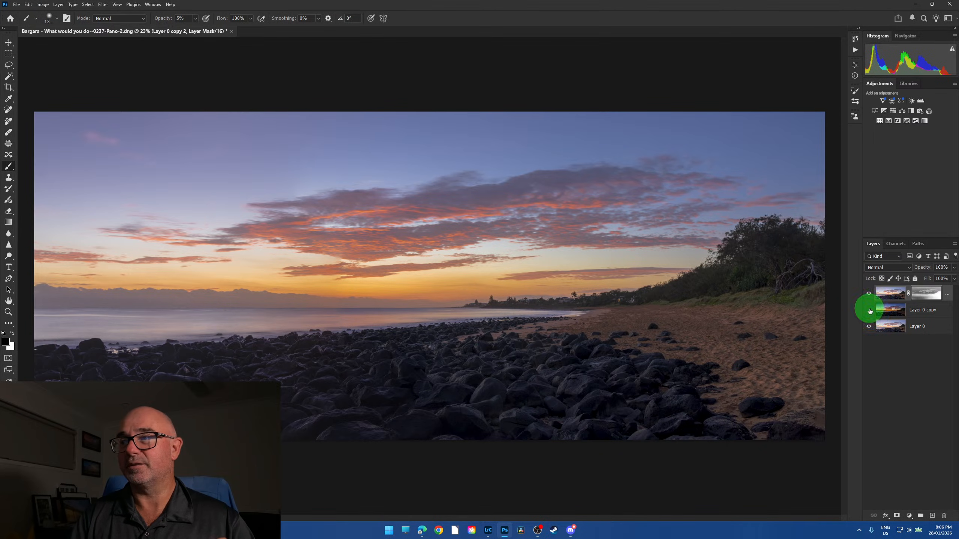
pyautogui.click(868, 310)
pyautogui.click(869, 310)
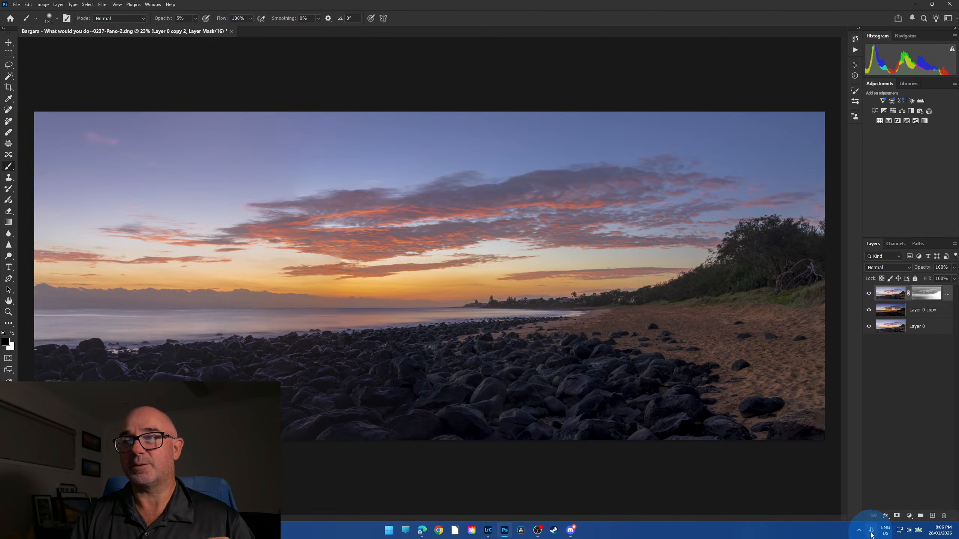
# - Flatten the three panorama layers into a single background image
pyautogui.click(58, 4)
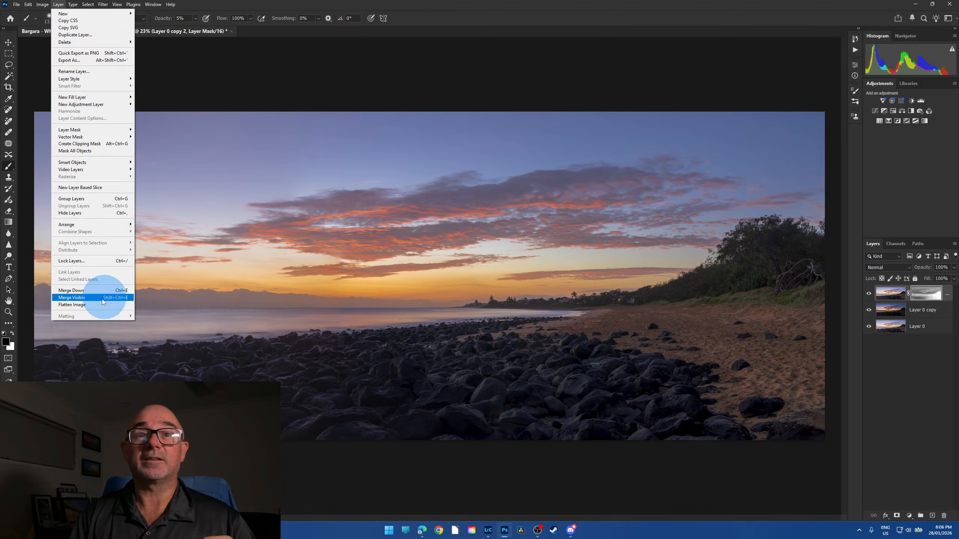
pyautogui.click(93, 304)
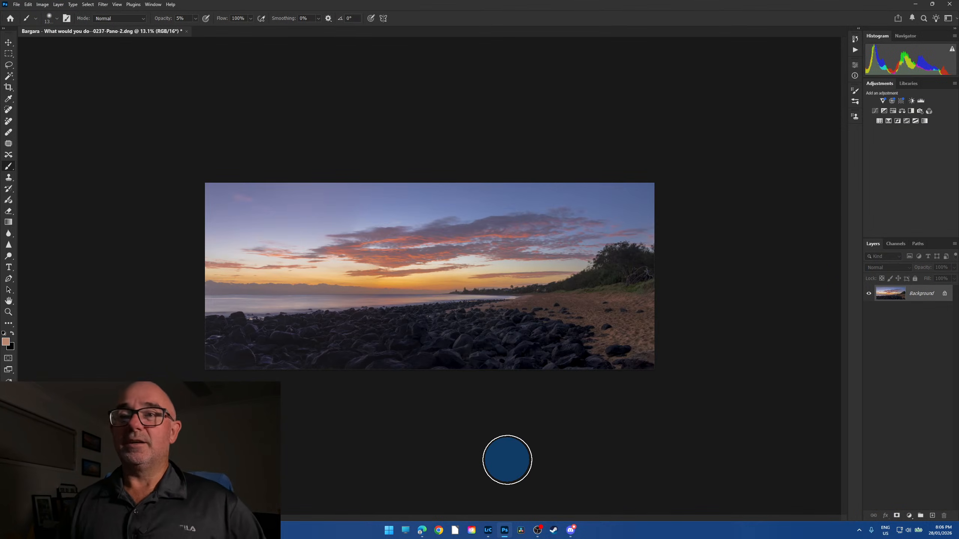
pyautogui.scroll(3, 389, 406)
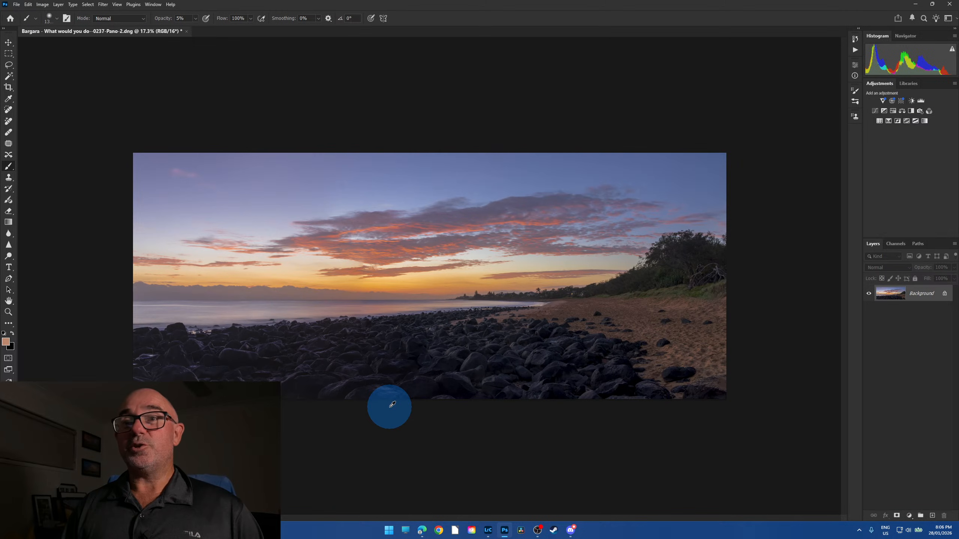
pyautogui.scroll(2, 251, 159)
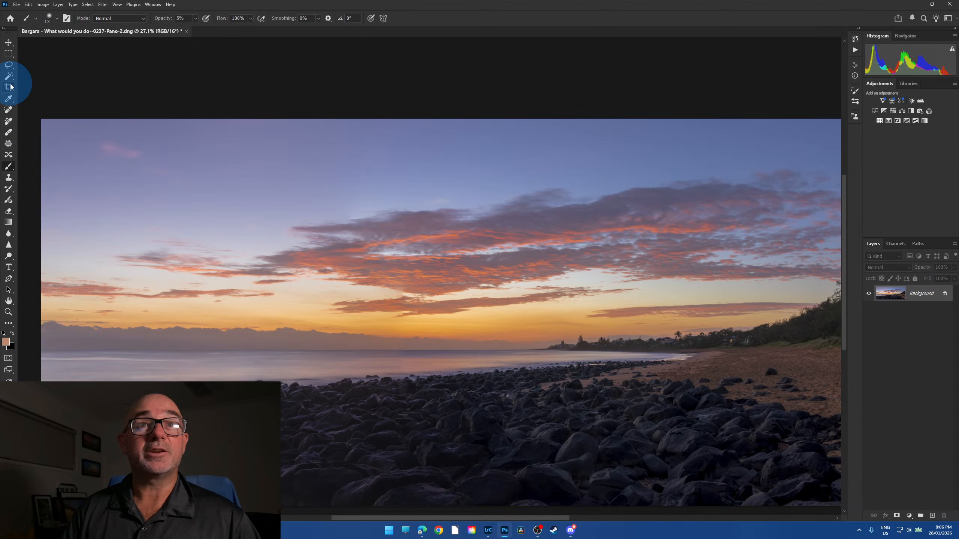
# - Retouch small spots in the upper sky and foreground rocks with the content-aware Spot Healing Brush at size 100
pyautogui.click(7, 110)
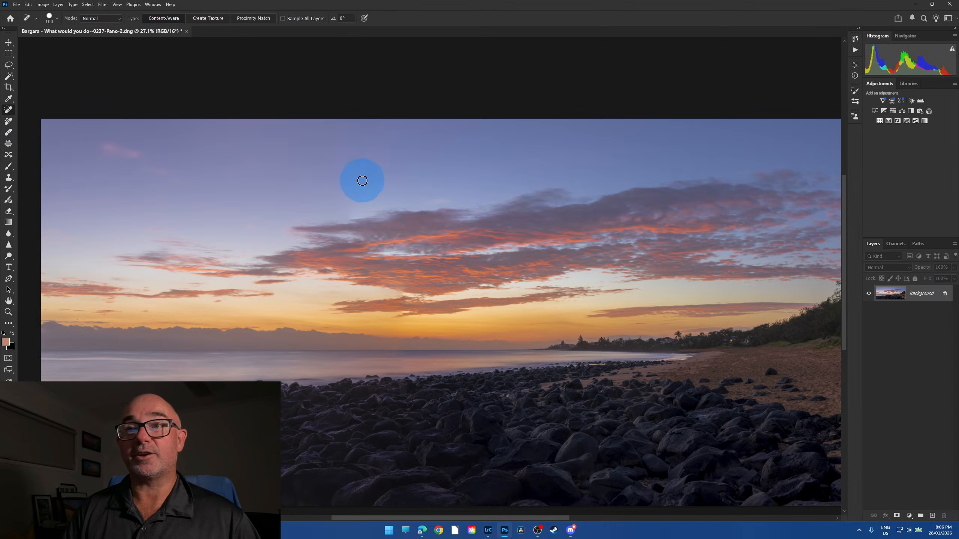
pyautogui.moveTo(365, 171); pyautogui.dragTo(365, 171)
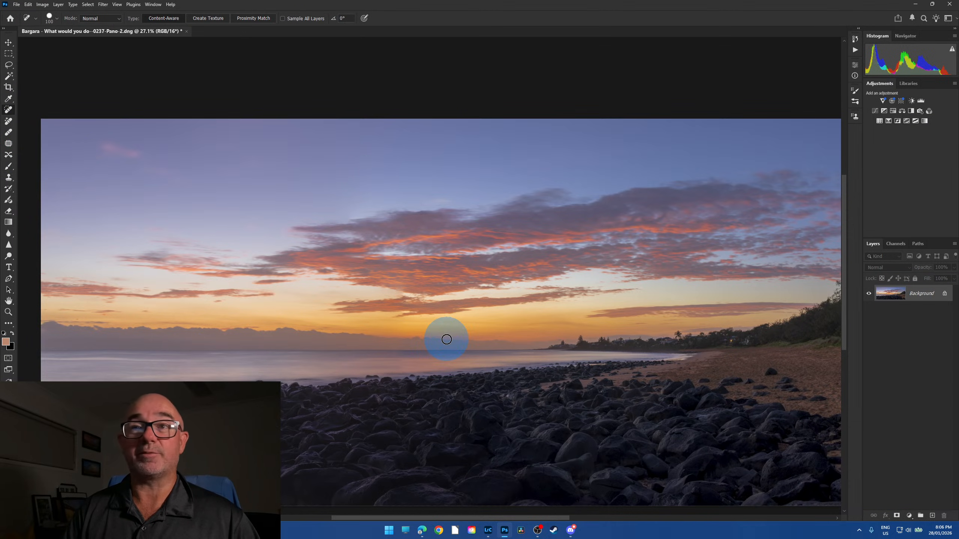
pyautogui.click(705, 456)
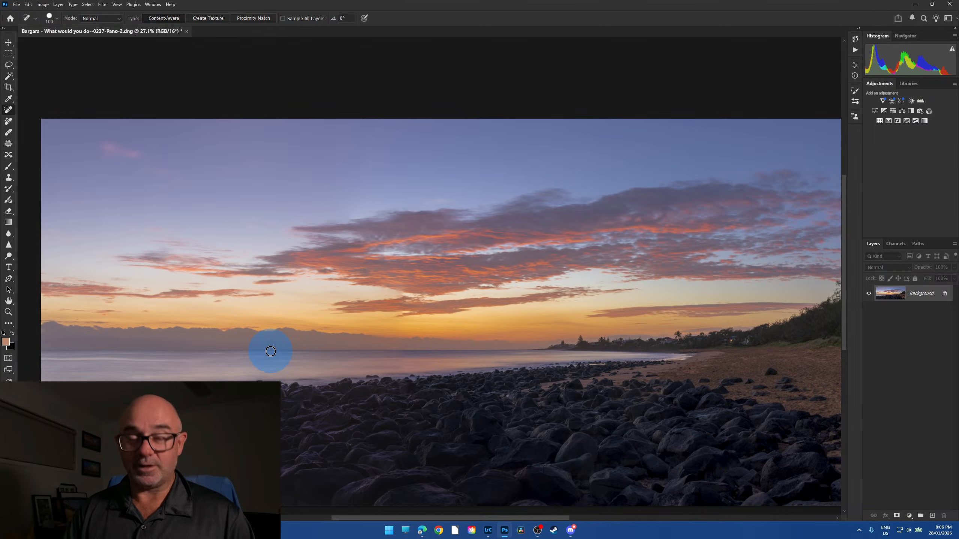
pyautogui.scroll(2, 271, 352)
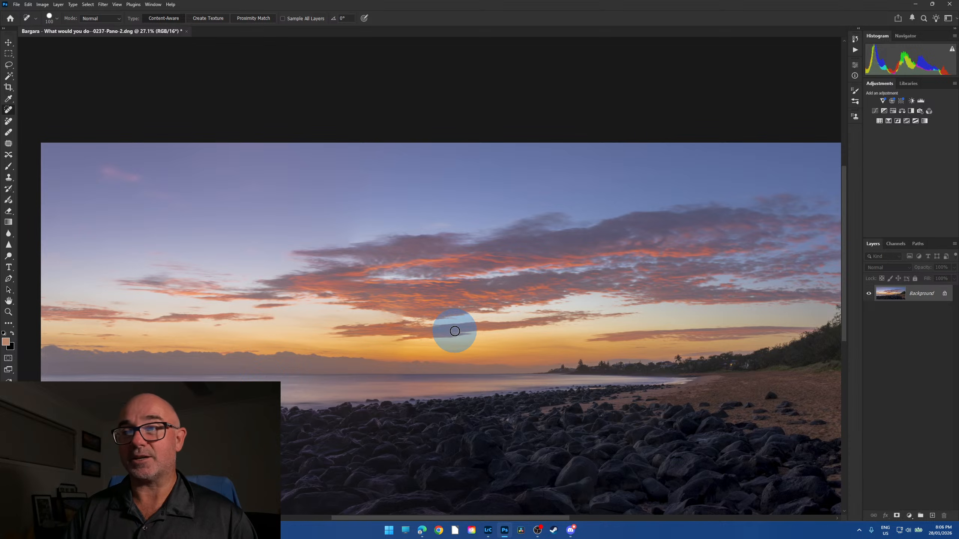
pyautogui.scroll(-1, 455, 332)
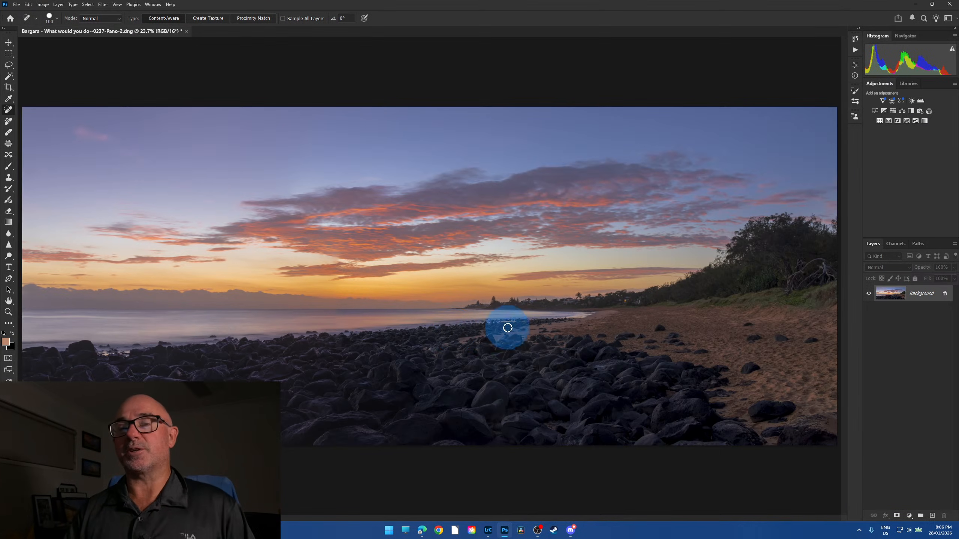
# - Add a Levels adjustment layer, try white input levels down to 215, and set the white input level to 241
pyautogui.click(910, 516)
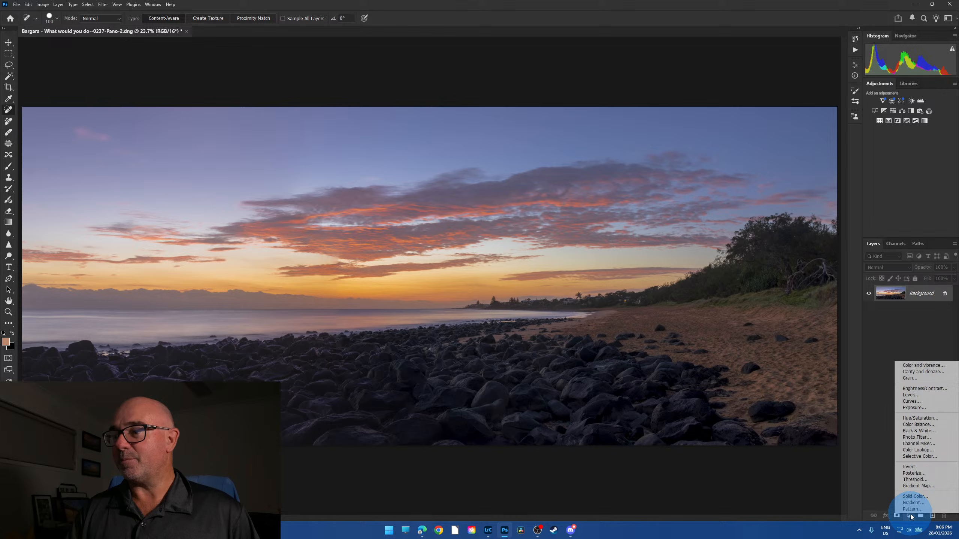
pyautogui.click(924, 395)
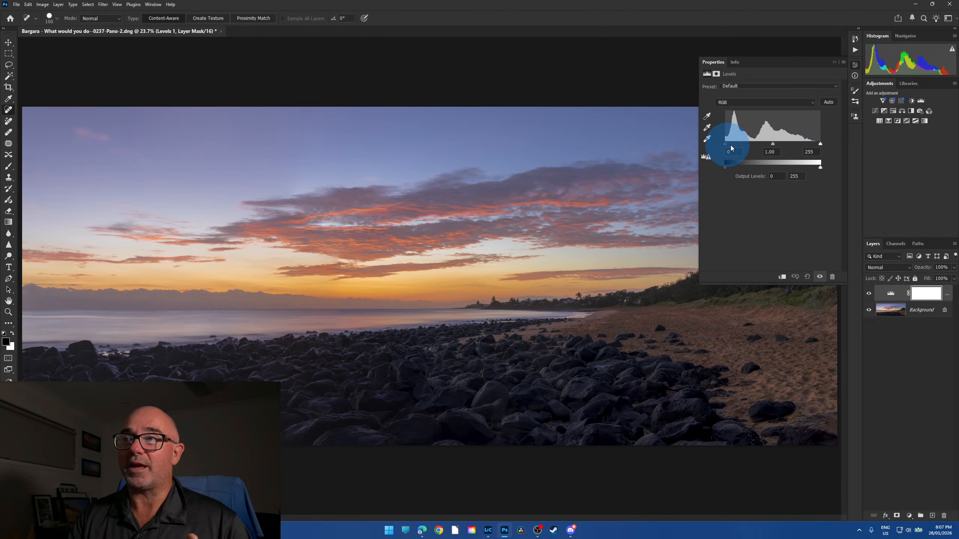
pyautogui.moveTo(820, 144); pyautogui.dragTo(822, 148)
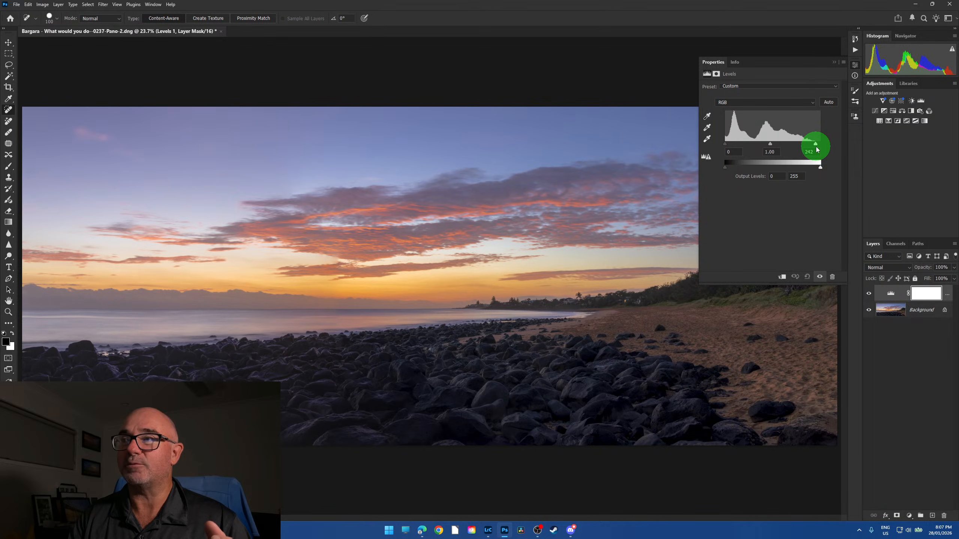
pyautogui.moveTo(817, 149); pyautogui.dragTo(805, 150)
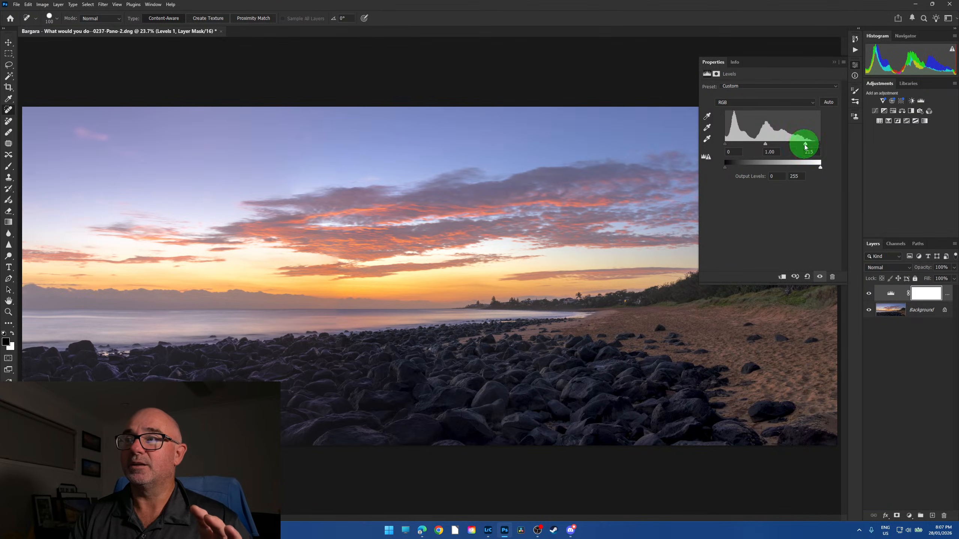
pyautogui.moveTo(806, 144); pyautogui.dragTo(816, 147)
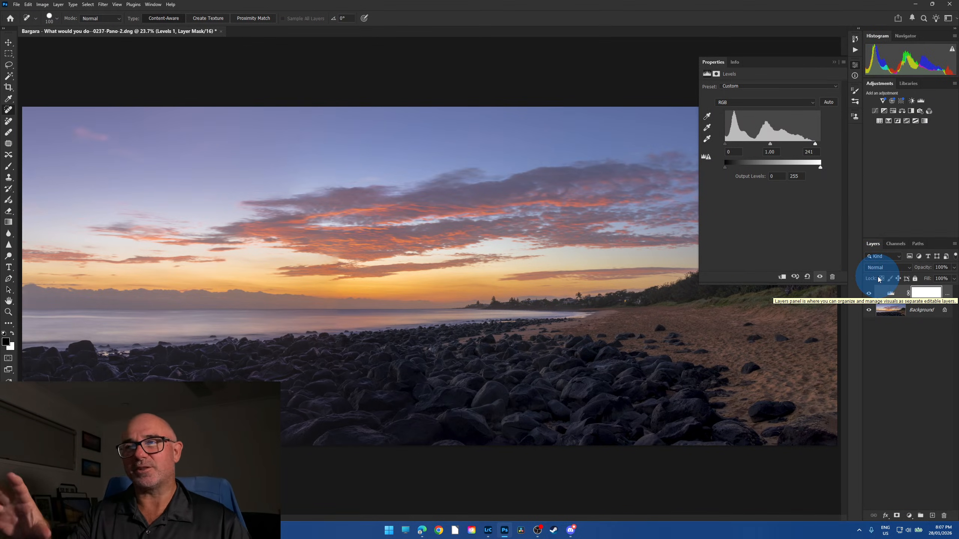
pyautogui.click(834, 62)
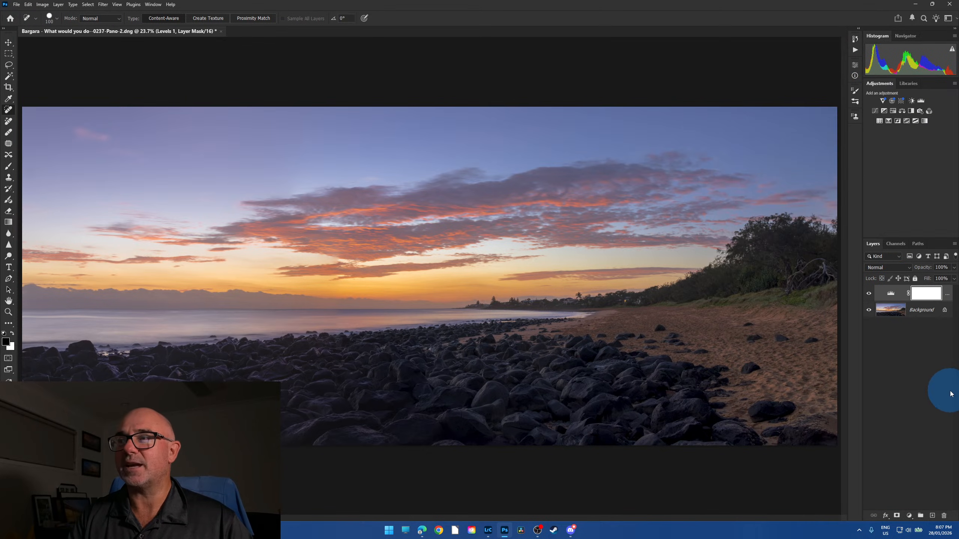
# - Add a Curves adjustment layer above the Levels layer and try moving its white point
pyautogui.click(913, 516)
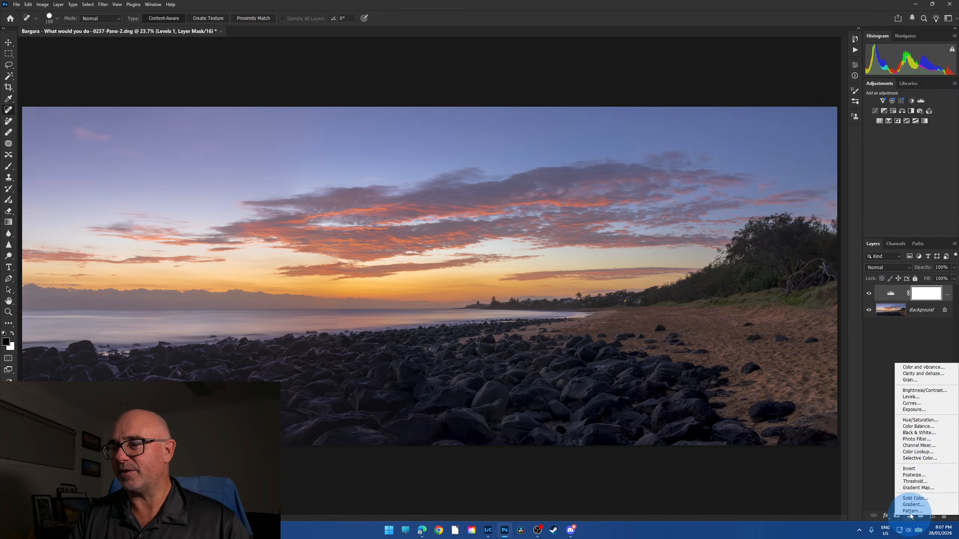
pyautogui.click(910, 396)
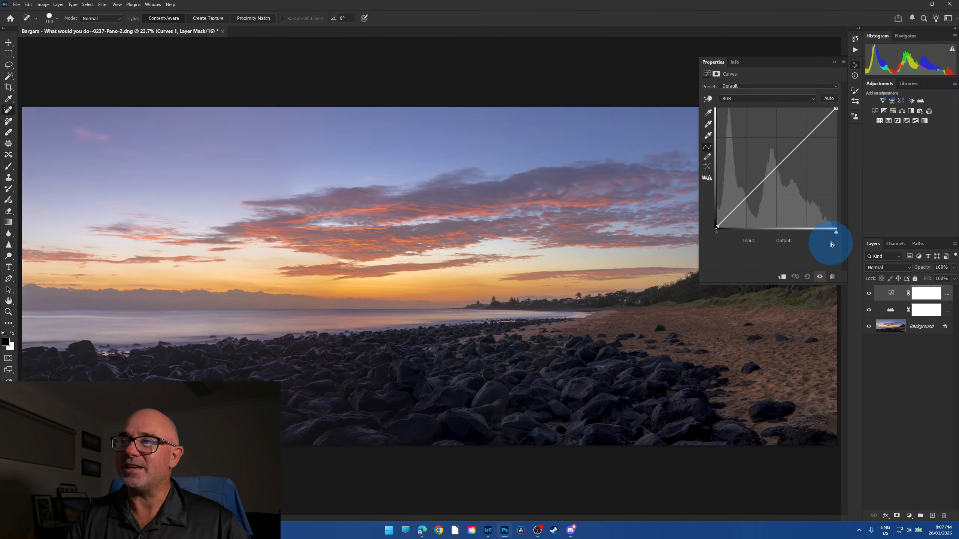
pyautogui.moveTo(836, 233); pyautogui.dragTo(835, 60)
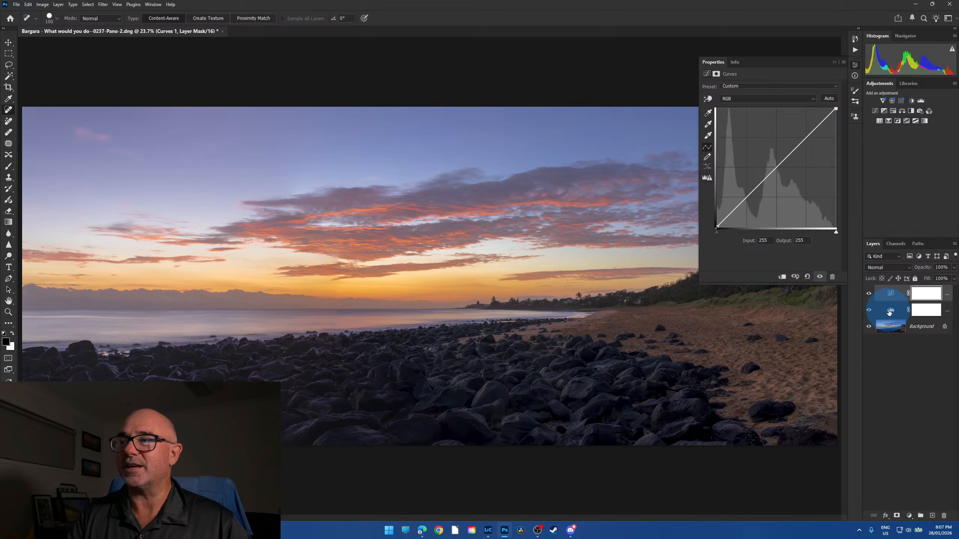
# - Reopen the Levels adjustment, compare the image with the white input at 255, and return it to 241
pyautogui.click(894, 312)
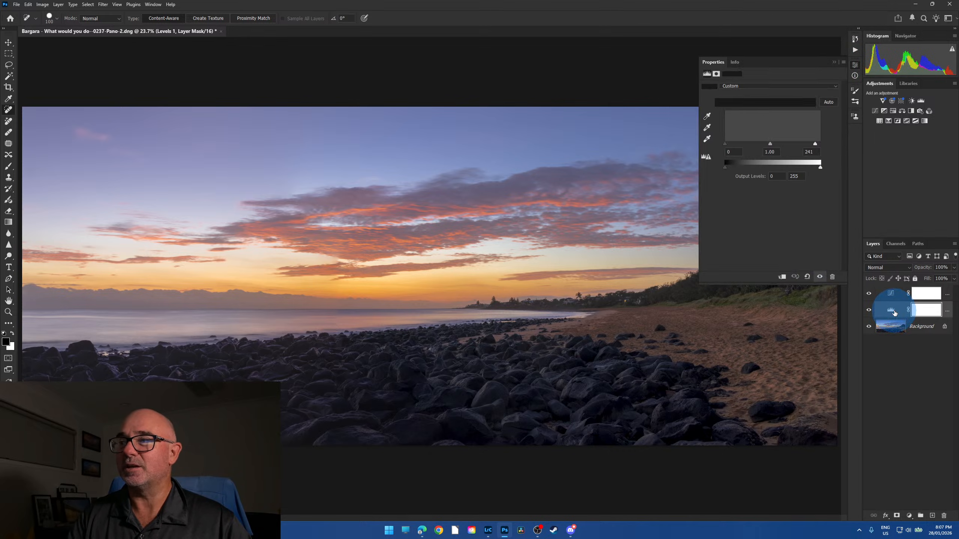
pyautogui.moveTo(815, 143); pyautogui.dragTo(821, 144)
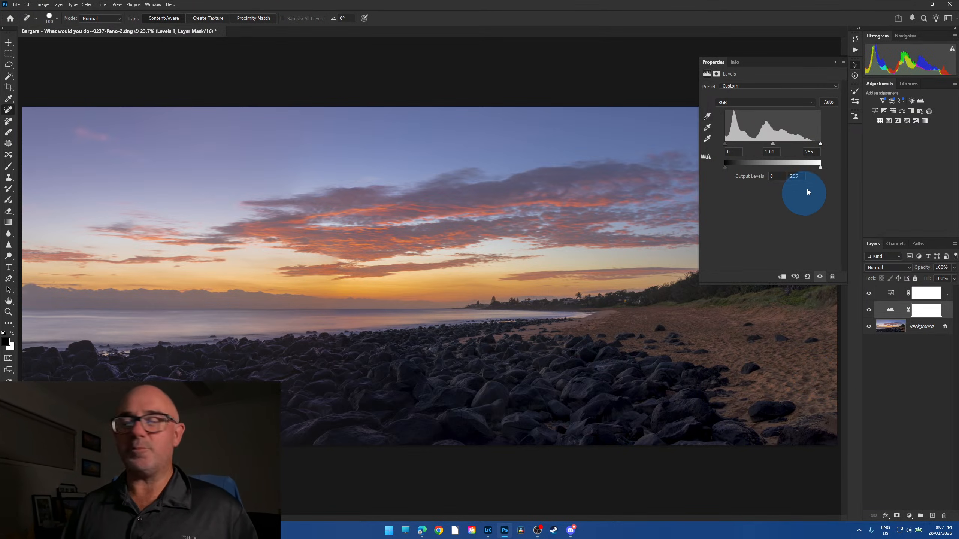
pyautogui.moveTo(822, 143); pyautogui.dragTo(816, 147)
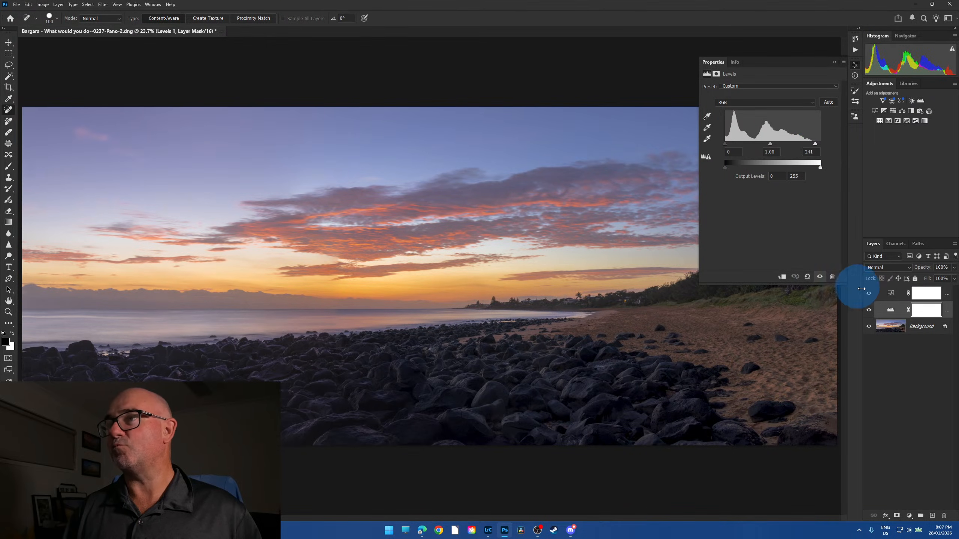
pyautogui.click(834, 61)
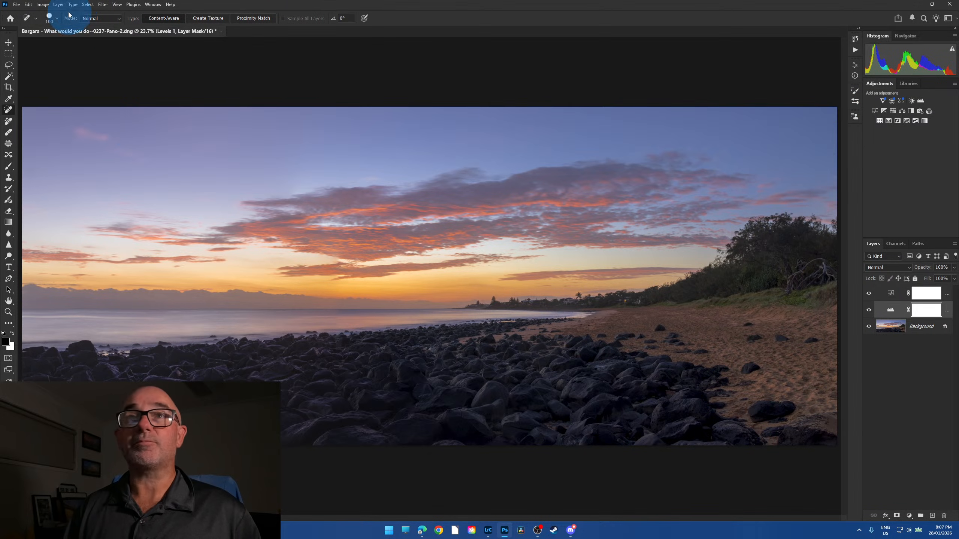
# - Flatten the Levels and Curves adjustment layers into the background and save the panorama
pyautogui.click(58, 4)
pyautogui.click(108, 306)
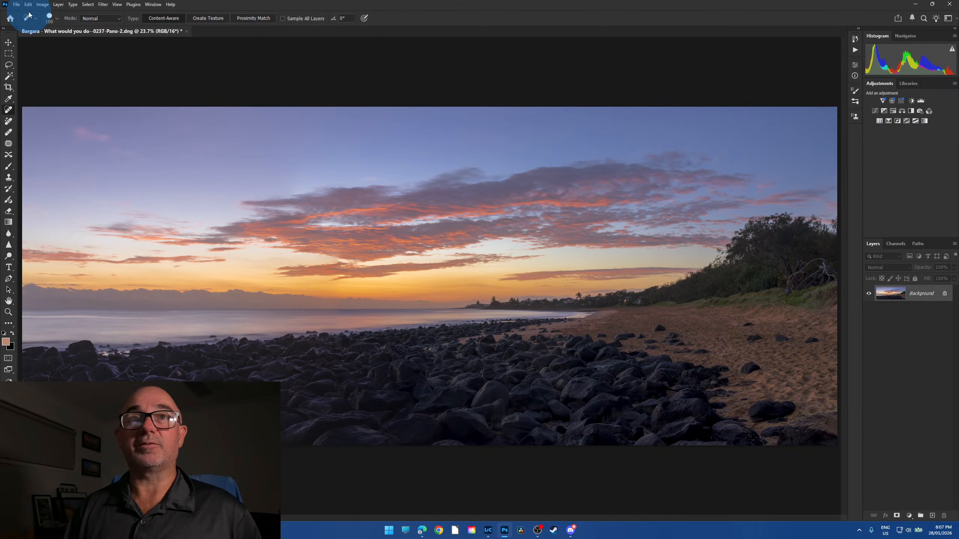
pyautogui.click(16, 4)
pyautogui.click(38, 88)
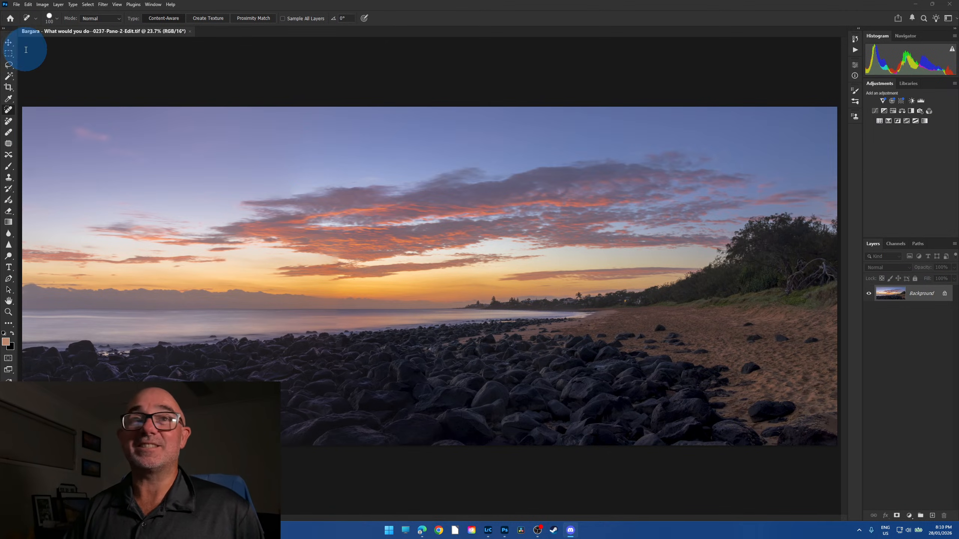
# - Switch to Lightroom Classic and inspect the moon in the pier-and-tree photo at close range
pyautogui.click(8, 43)
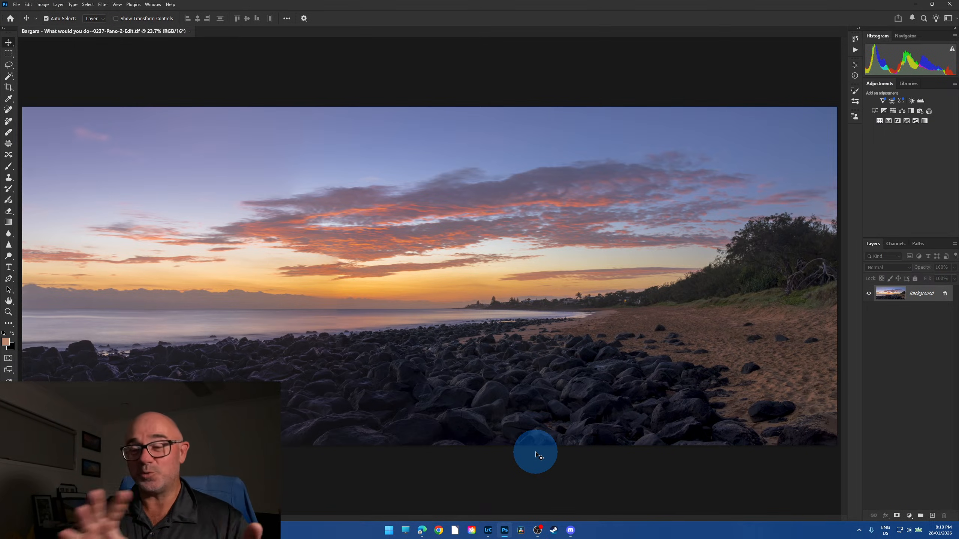
pyautogui.click(488, 530)
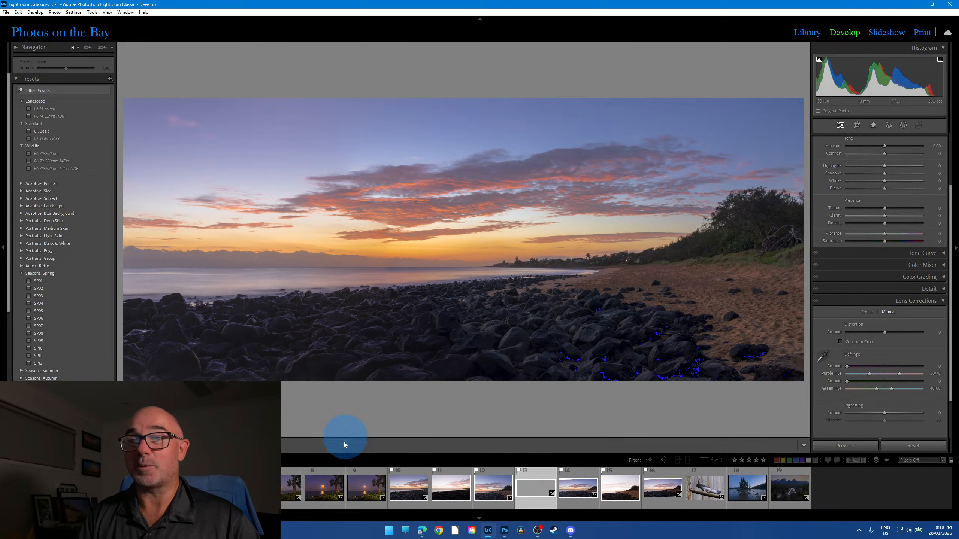
pyautogui.click(287, 491)
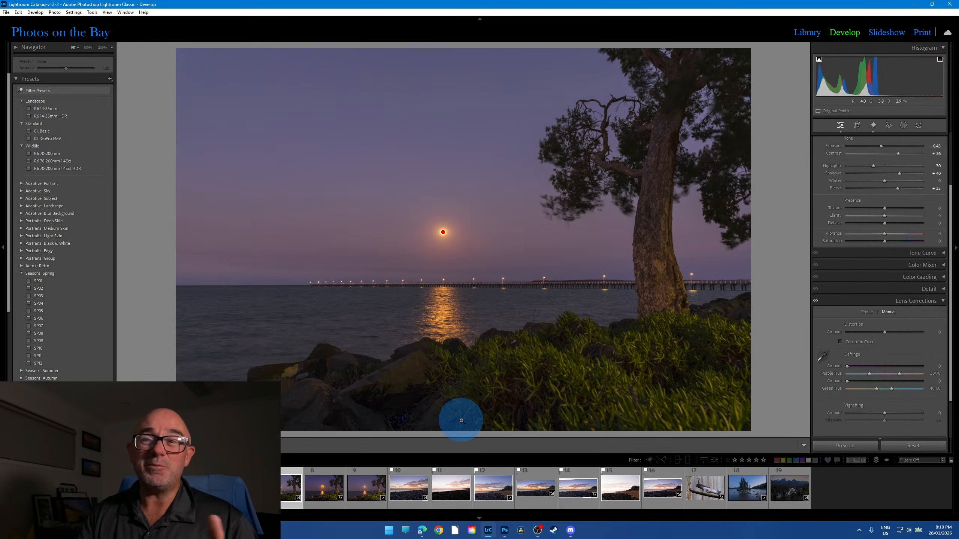
pyautogui.click(445, 228)
pyautogui.click(460, 363)
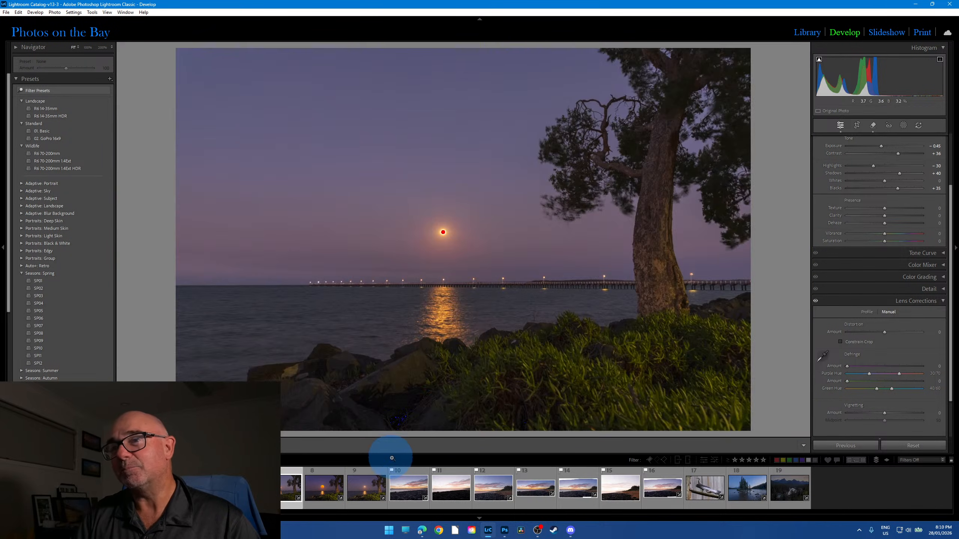
pyautogui.click(325, 493)
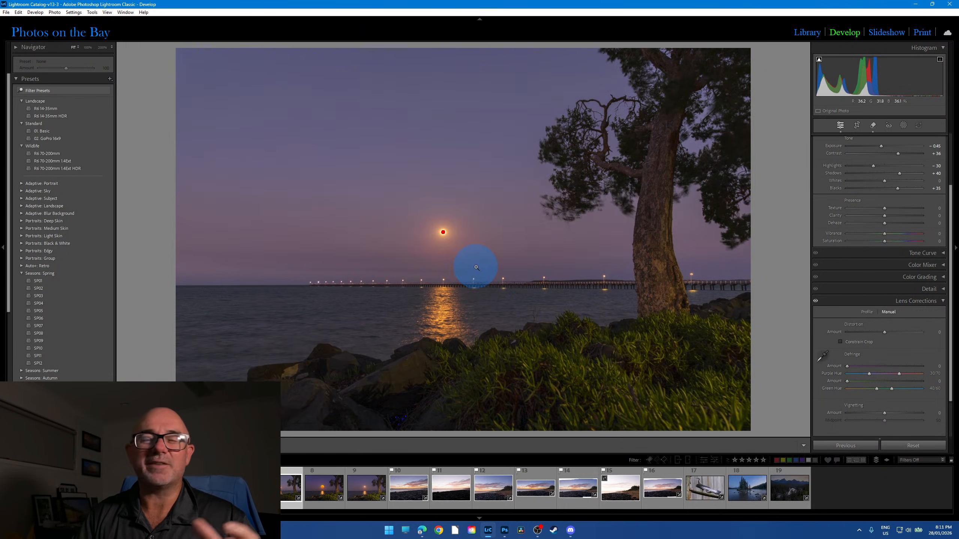
pyautogui.click(442, 231)
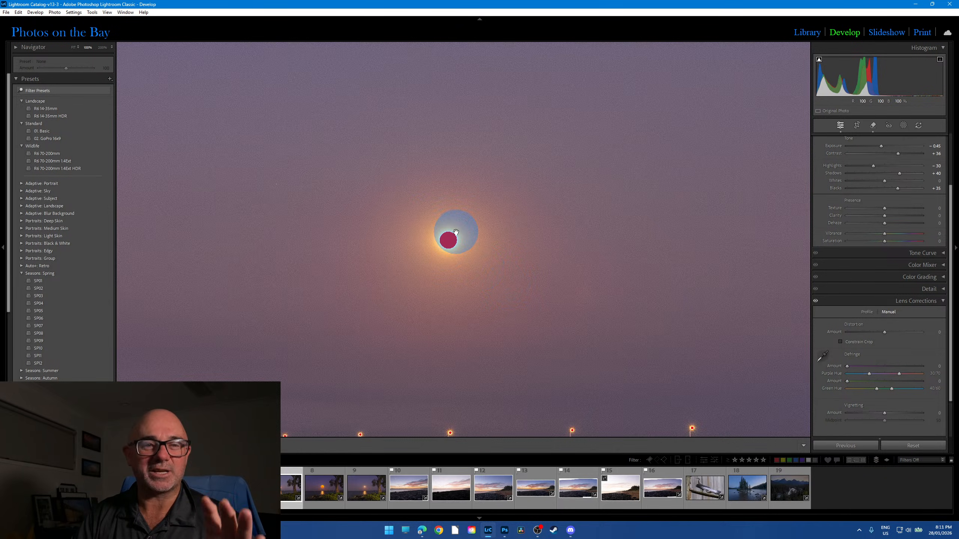
pyautogui.click(494, 239)
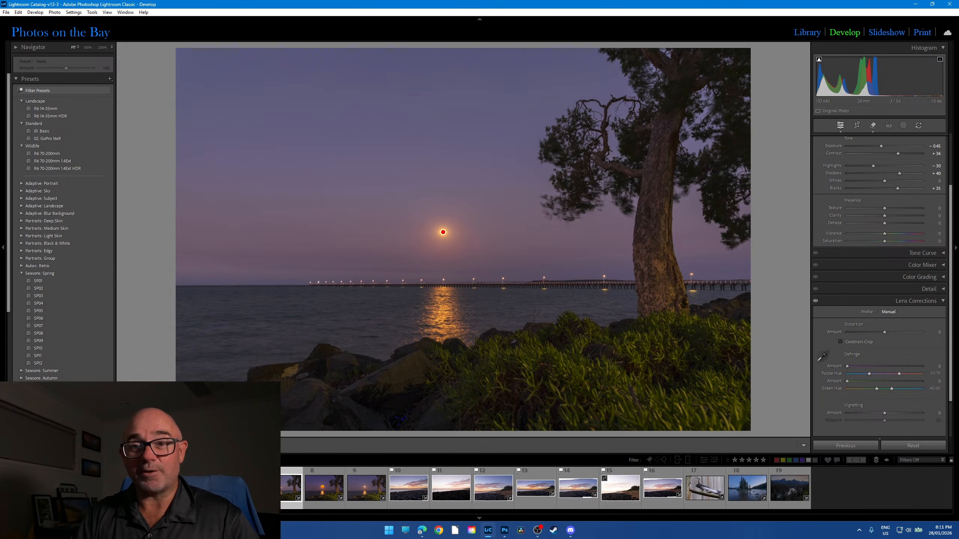
# - Add the close-up moon photo to the selected pier photo and open both for editing in Adobe Photoshop 2026
pyautogui.keyDown('ctrl'); pyautogui.click(196, 487); pyautogui.keyUp('ctrl')
pyautogui.rightClick(197, 487)
pyautogui.moveTo(232, 312)
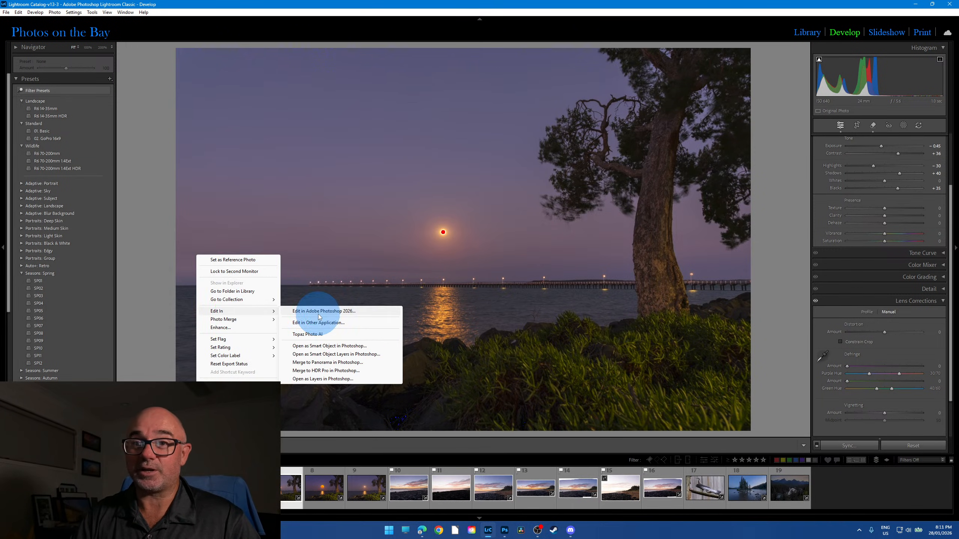
pyautogui.click(319, 312)
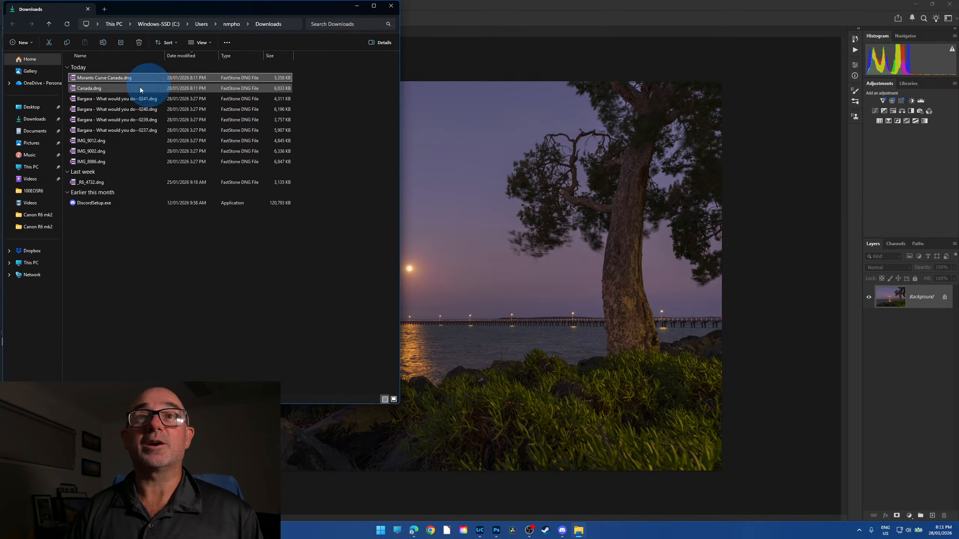
# - Copy Canada.dng and Morants Curve Canada.dng from the Downloads folder and close its window
pyautogui.keyDown('ctrl'); pyautogui.click(109, 89); pyautogui.keyUp('ctrl')
pyautogui.click(110, 89)
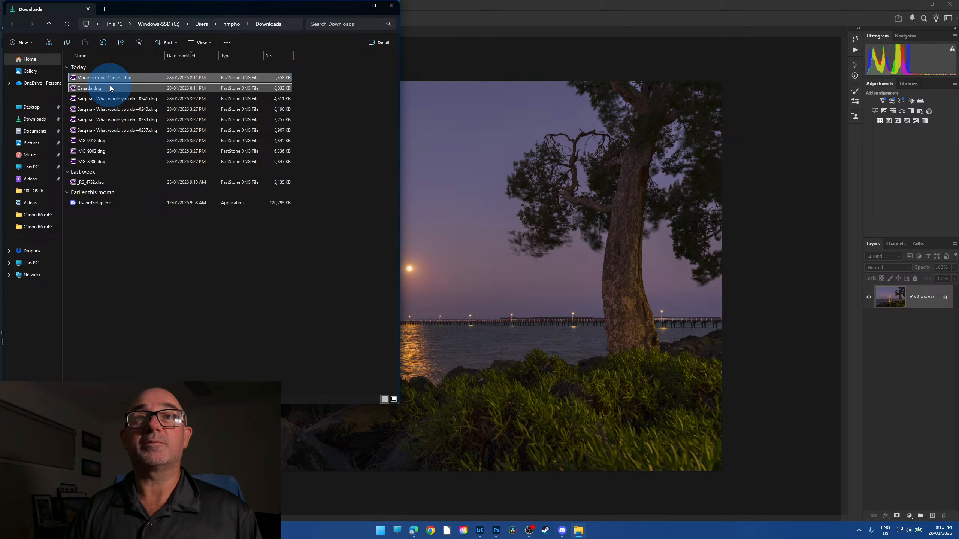
pyautogui.rightClick(111, 88)
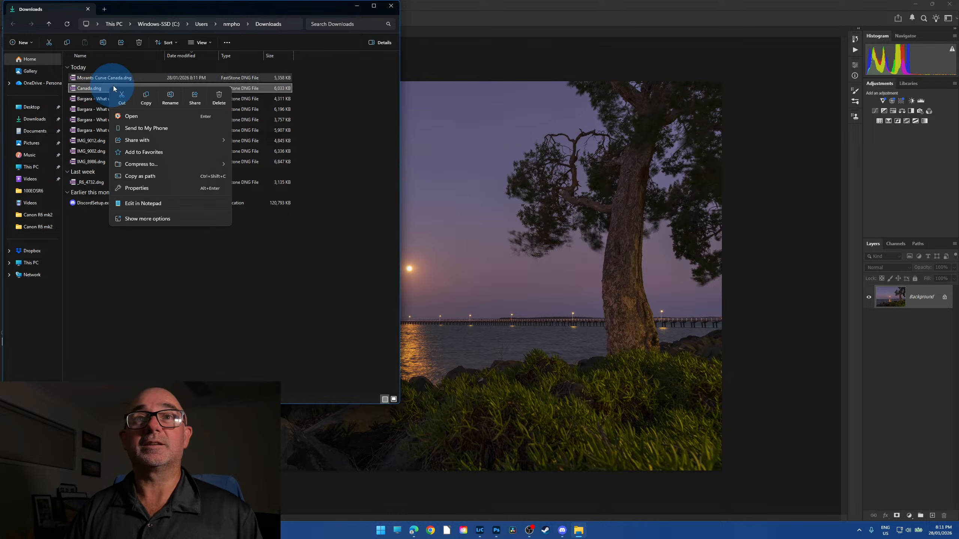
pyautogui.click(147, 100)
pyautogui.click(391, 14)
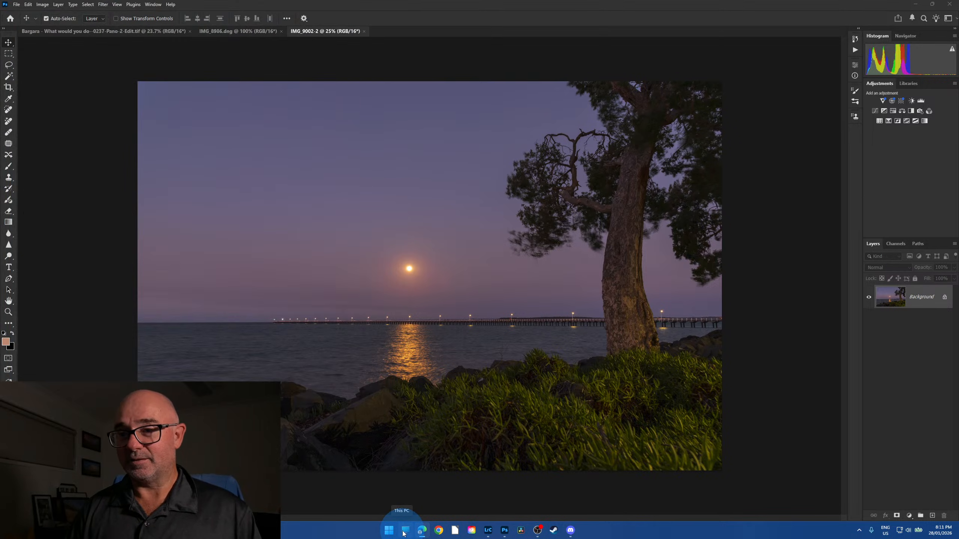
# - Open the Photos folder on the desktop, paste the copied files into its DISCORD subfolder, and close the window
pyautogui.click(915, 5)
pyautogui.click(915, 5)
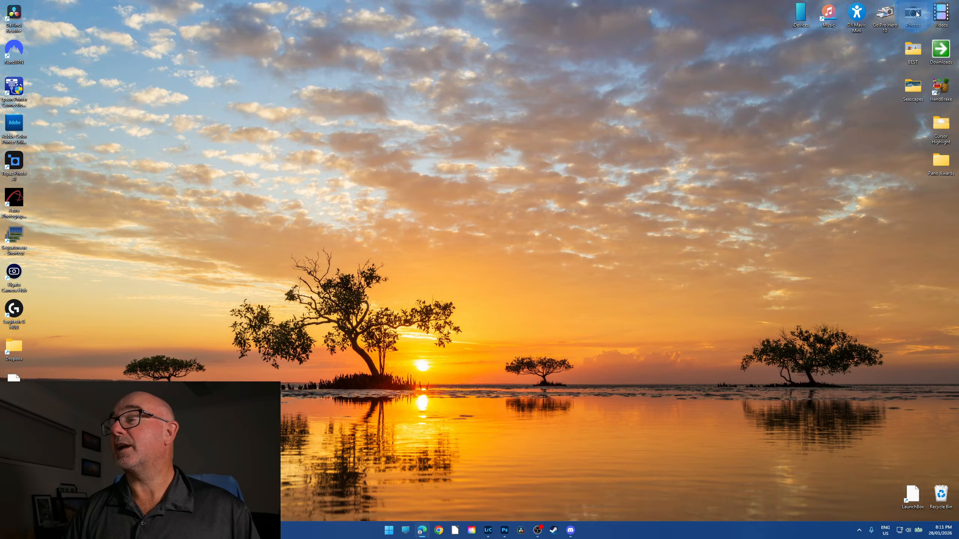
pyautogui.doubleClick(914, 13)
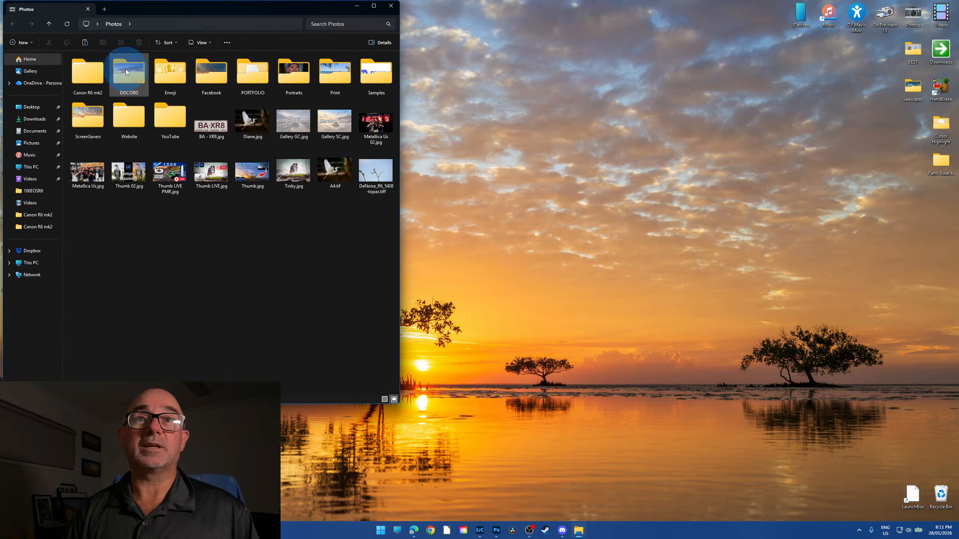
pyautogui.rightClick(127, 71)
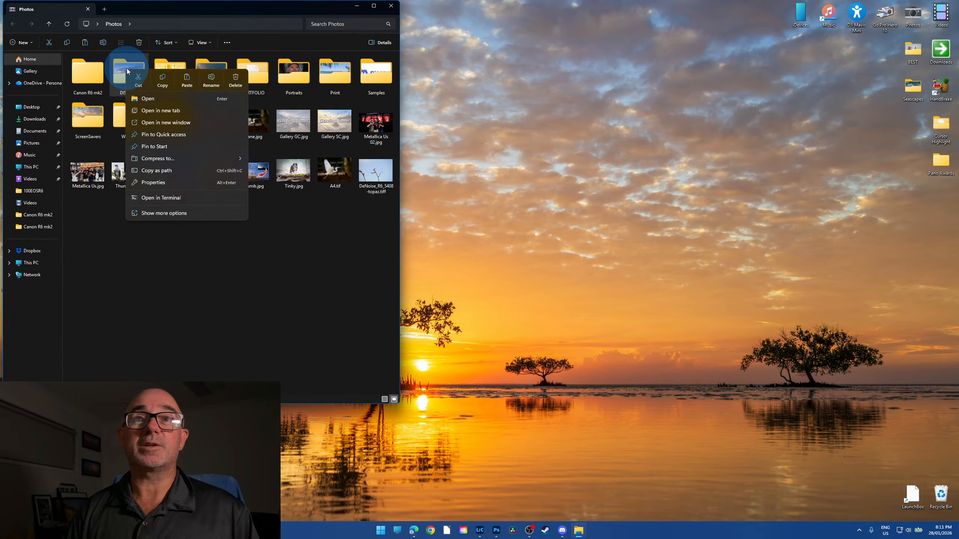
pyautogui.click(186, 80)
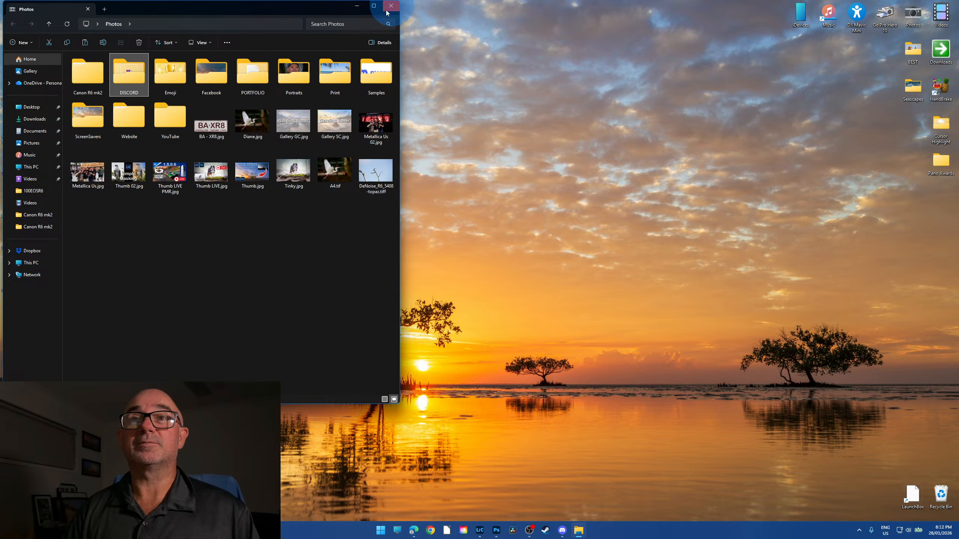
pyautogui.click(252, 120)
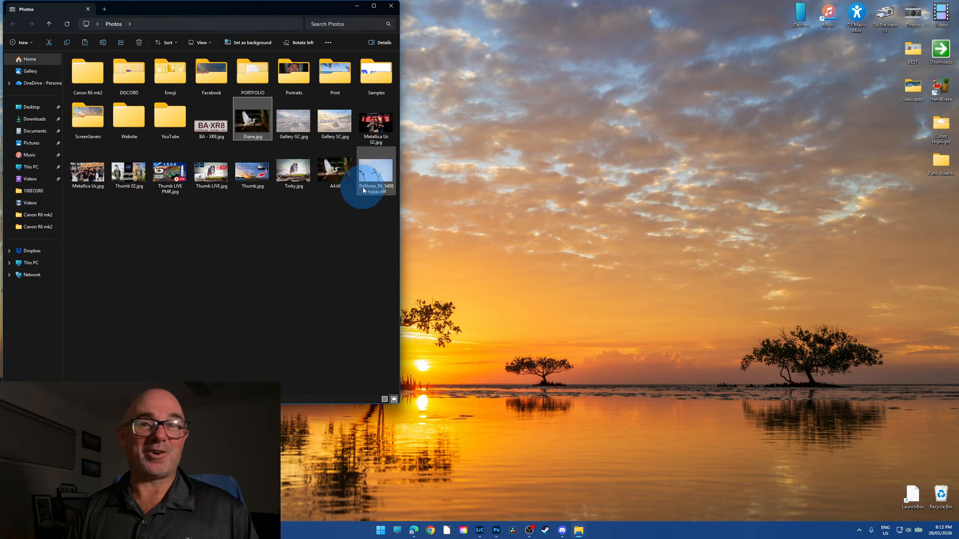
pyautogui.click(390, 6)
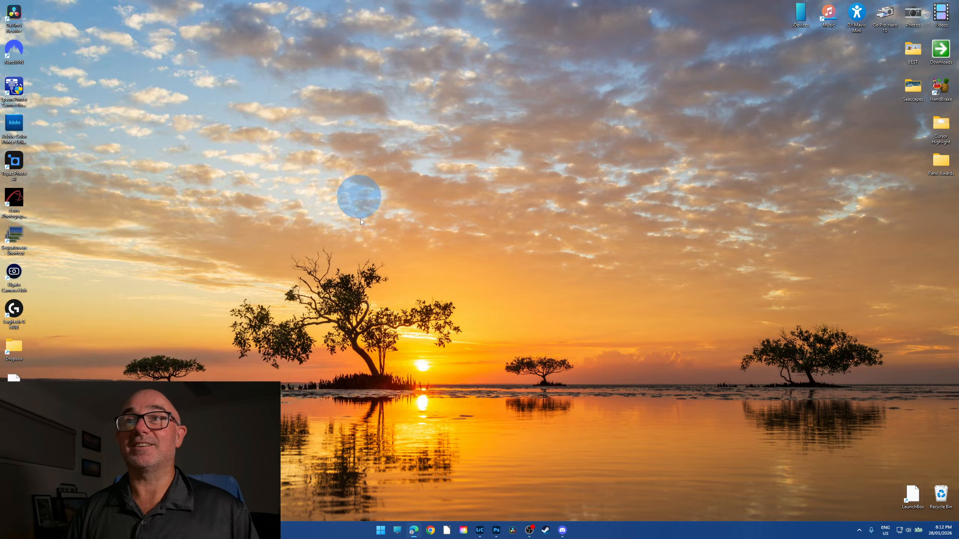
# - Switch to Lightroom Classic and open the photo import dialog from the Library module
pyautogui.moveTo(488, 535)
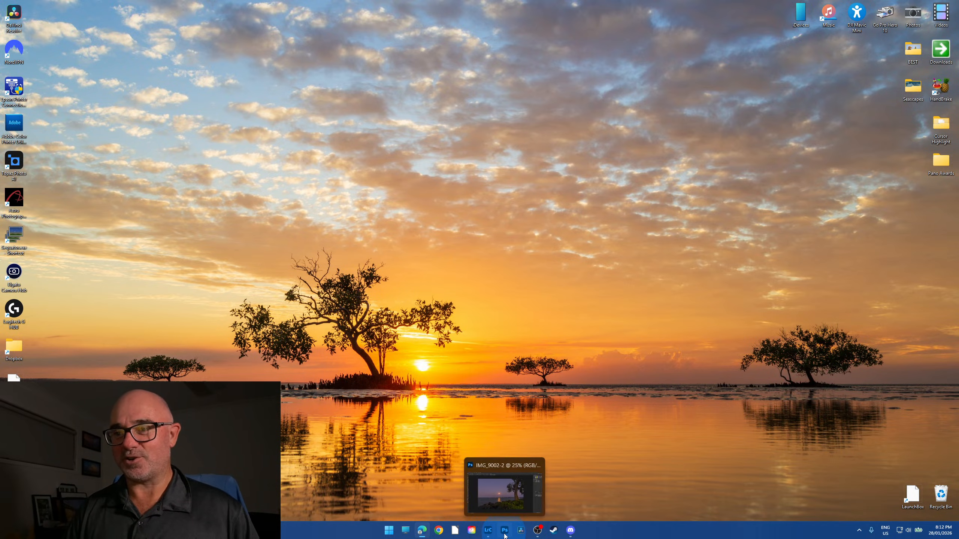
pyautogui.click(488, 530)
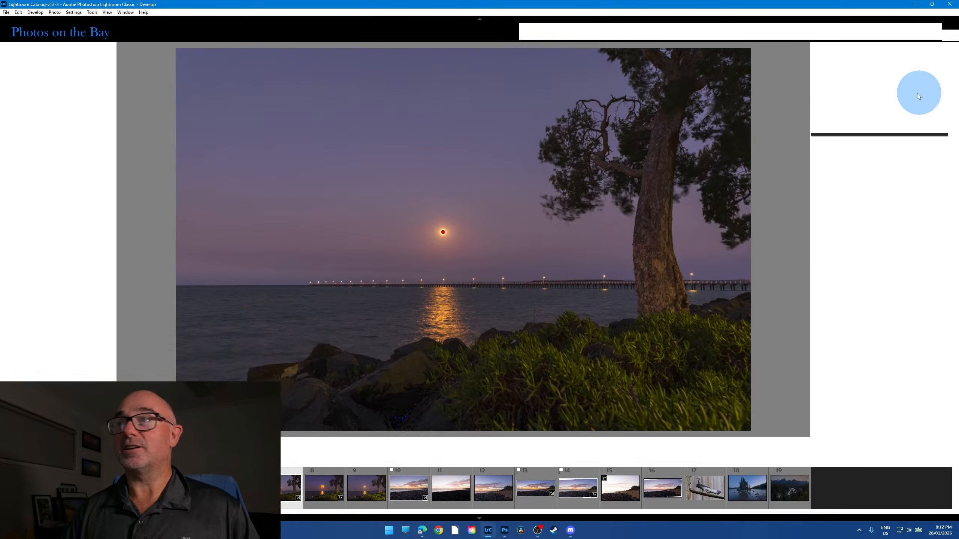
pyautogui.click(807, 32)
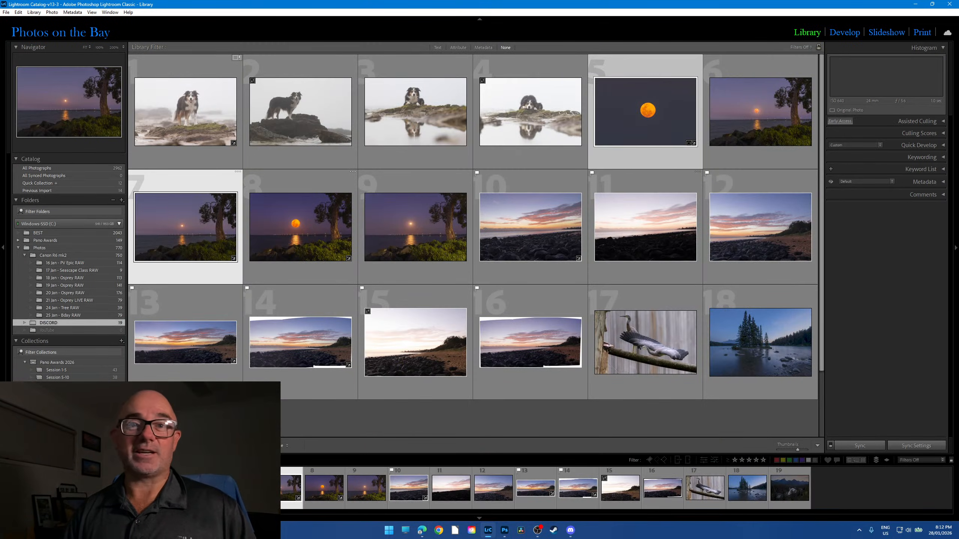
pyautogui.click(166, 226)
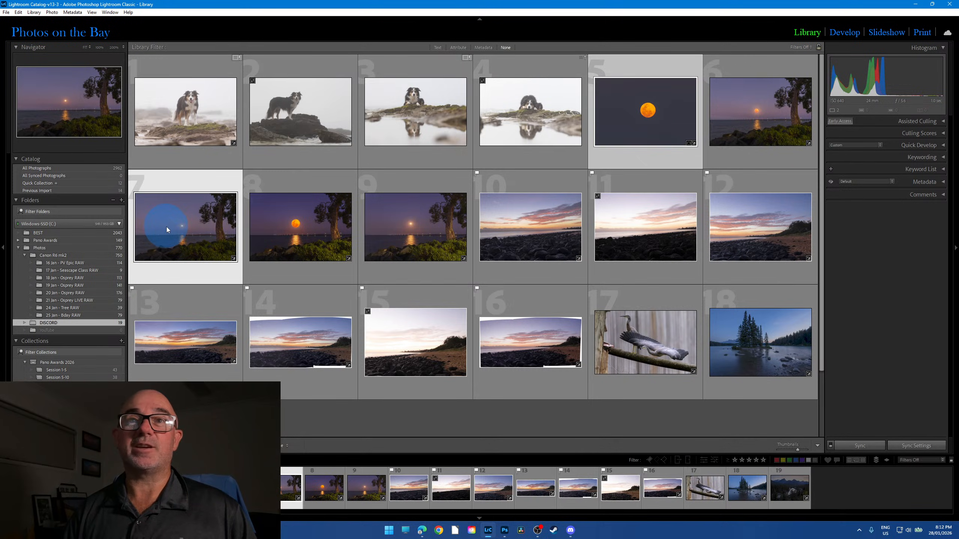
pyautogui.hotkey('ctrl', 'shift', 'i')
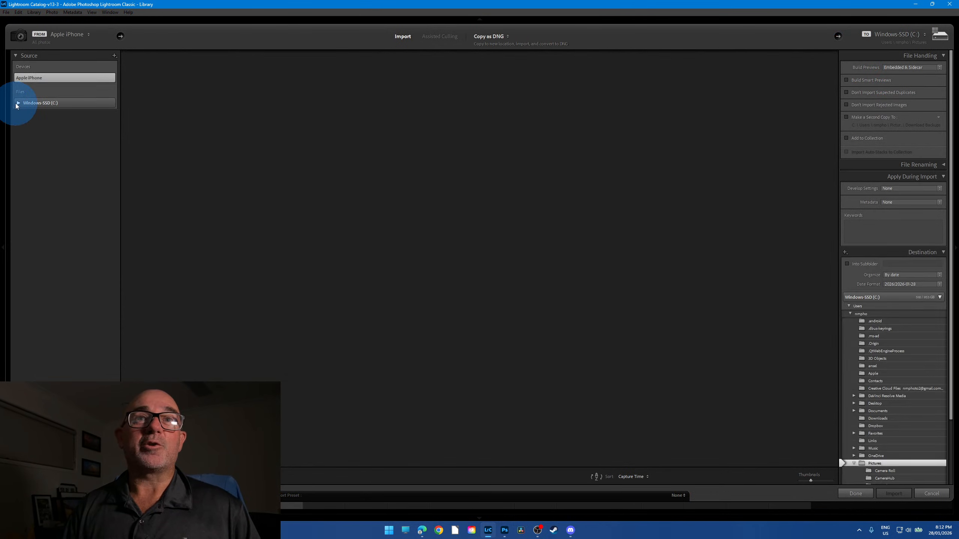
# - Import the new Canada photos, using the DISCORD folder inside the desktop's Photos folder as the source
pyautogui.click(18, 103)
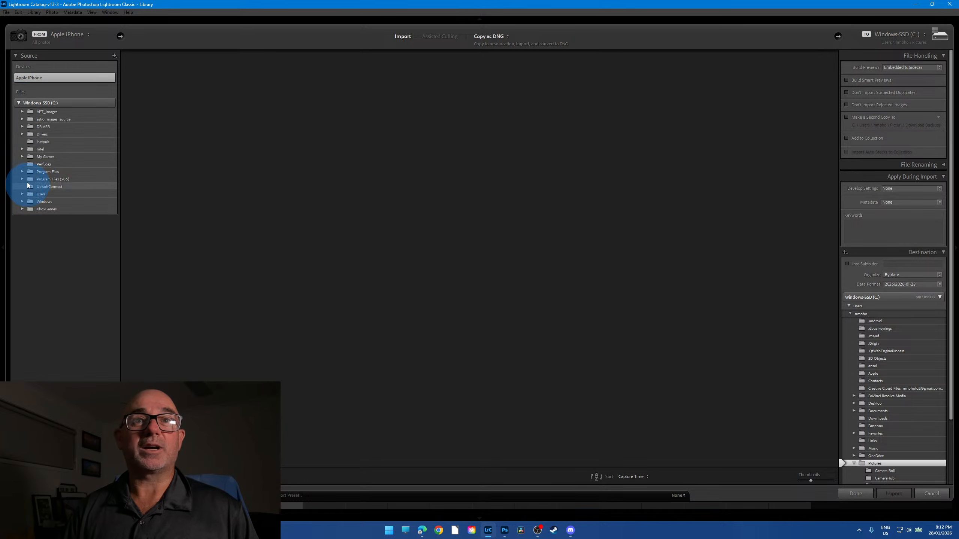
pyautogui.click(22, 194)
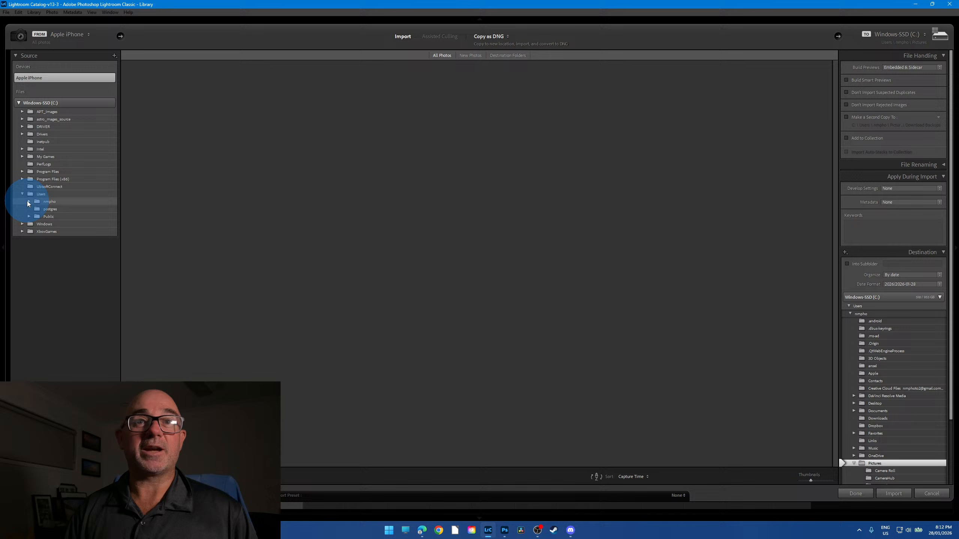
pyautogui.click(29, 202)
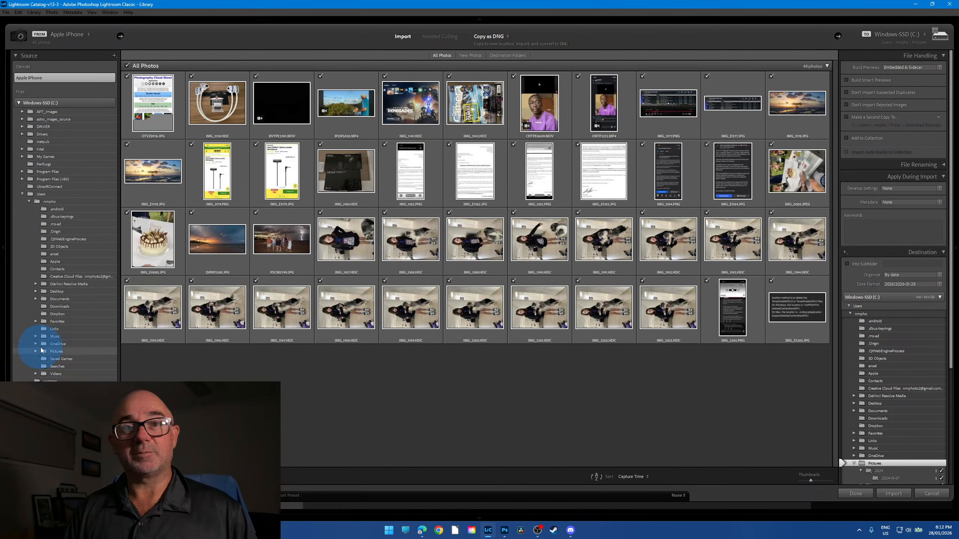
pyautogui.click(35, 292)
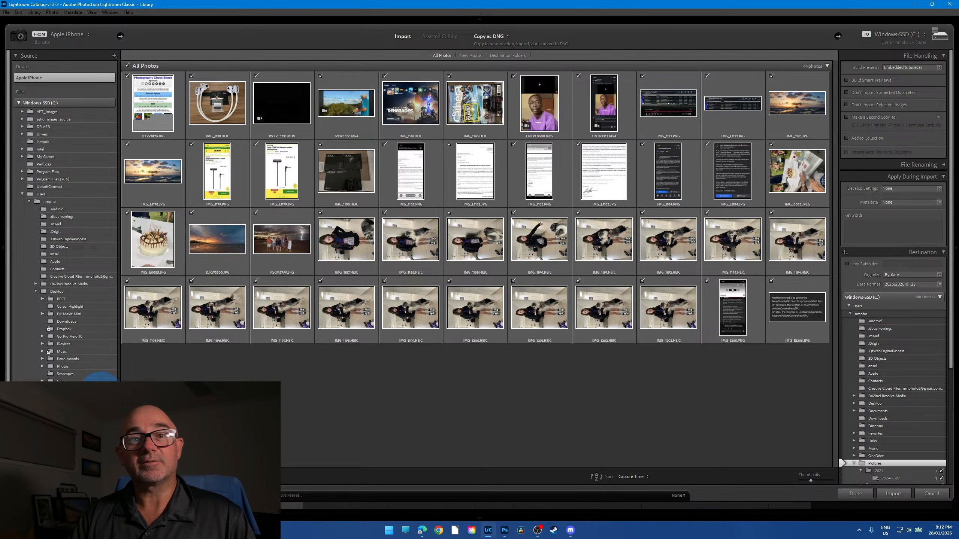
pyautogui.click(42, 366)
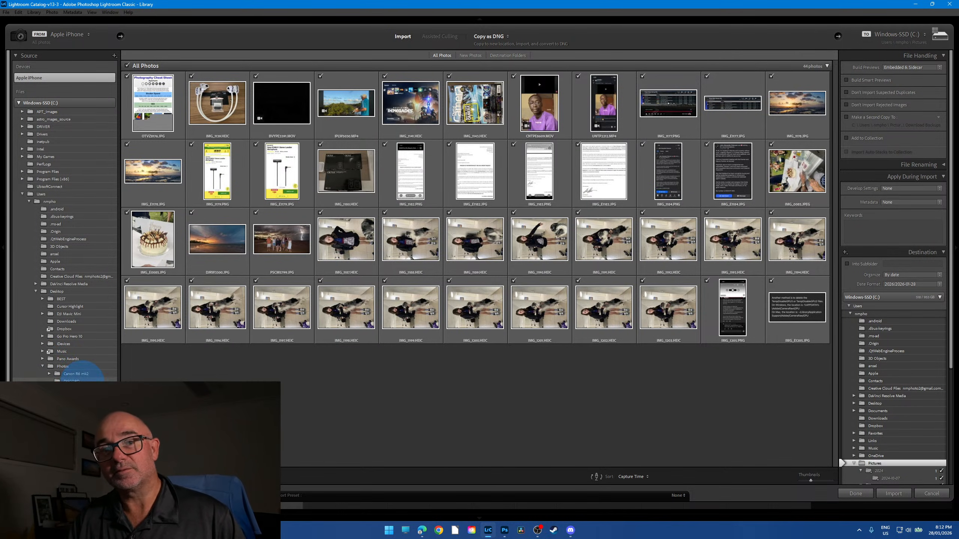
pyautogui.click(76, 380)
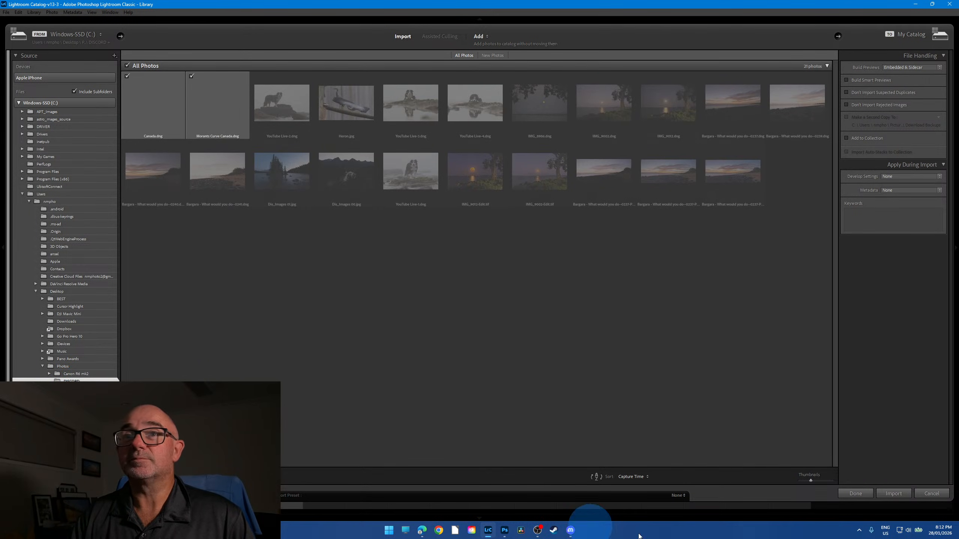
pyautogui.click(894, 494)
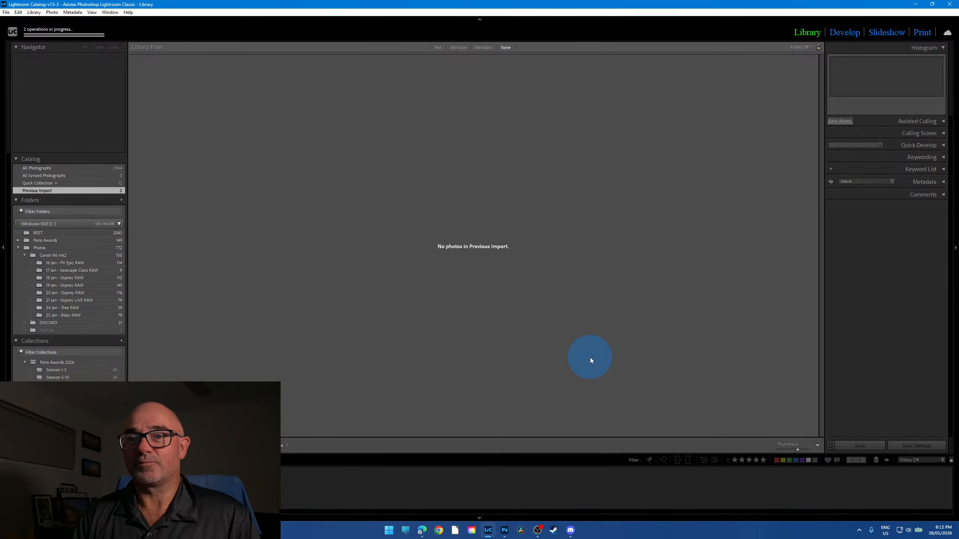
# - View the imported Canada photos in the Develop module and display the DISCORD folder in the Library
pyautogui.click(846, 31)
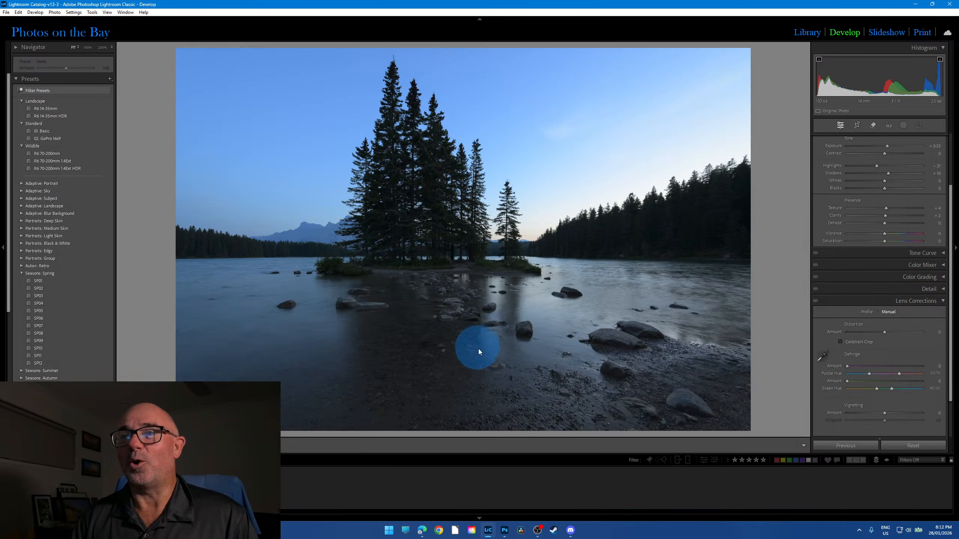
pyautogui.click(466, 237)
pyautogui.click(465, 236)
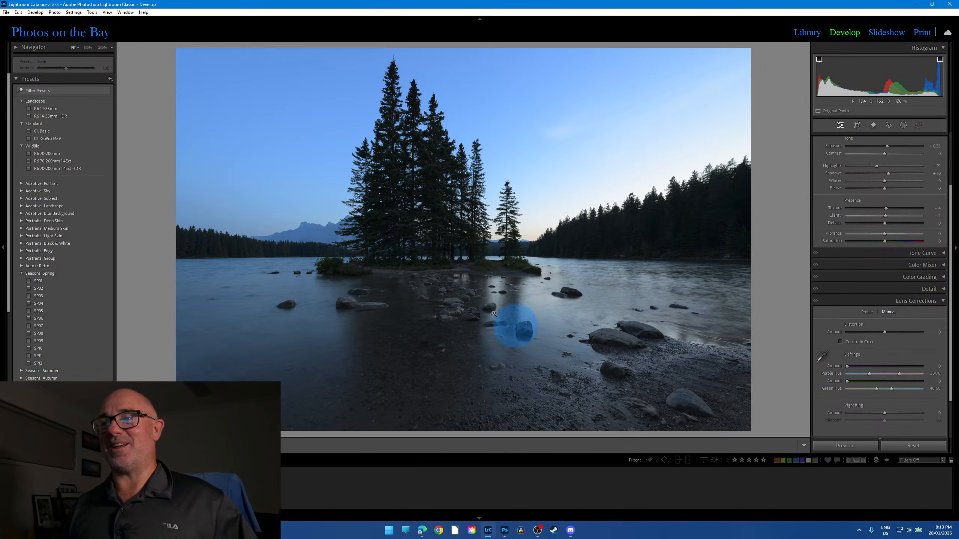
pyautogui.press('Right')
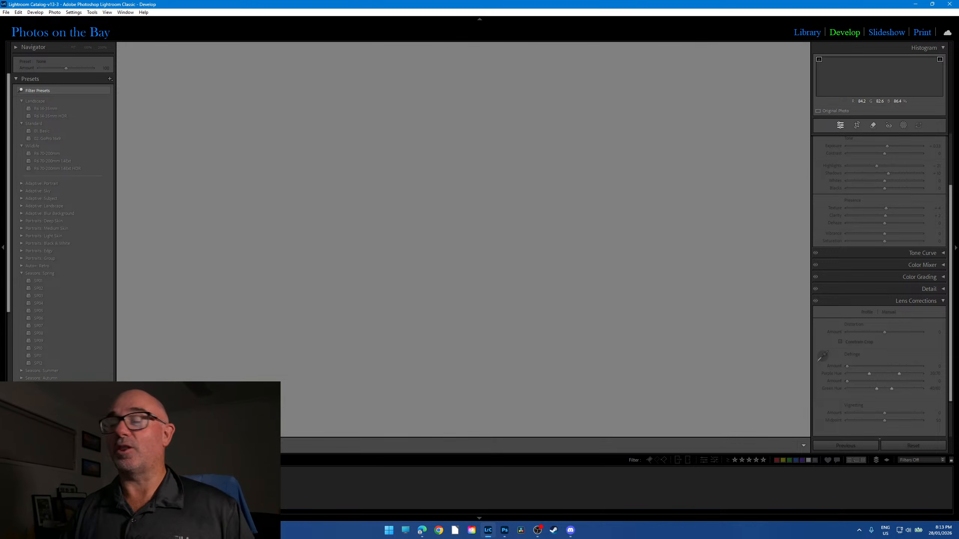
pyautogui.click(807, 32)
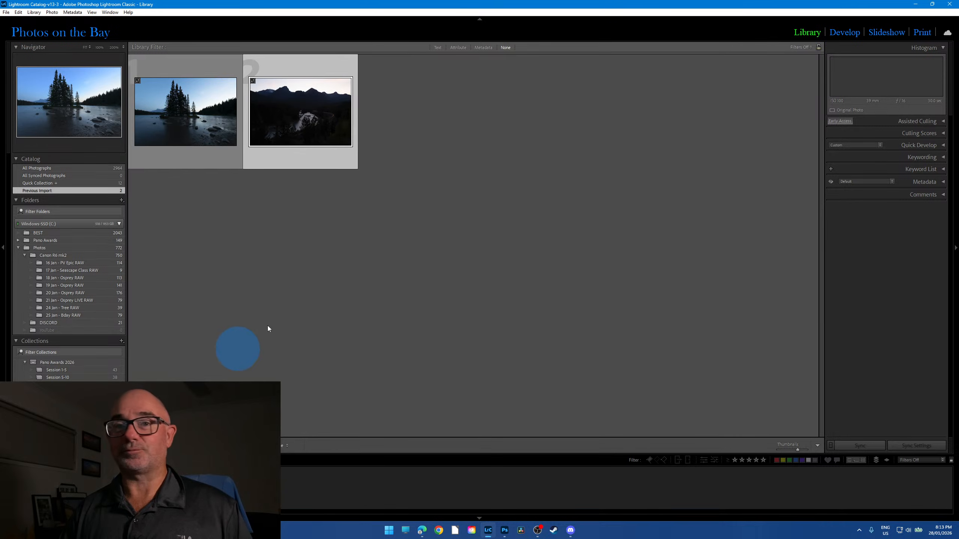
pyautogui.click(48, 323)
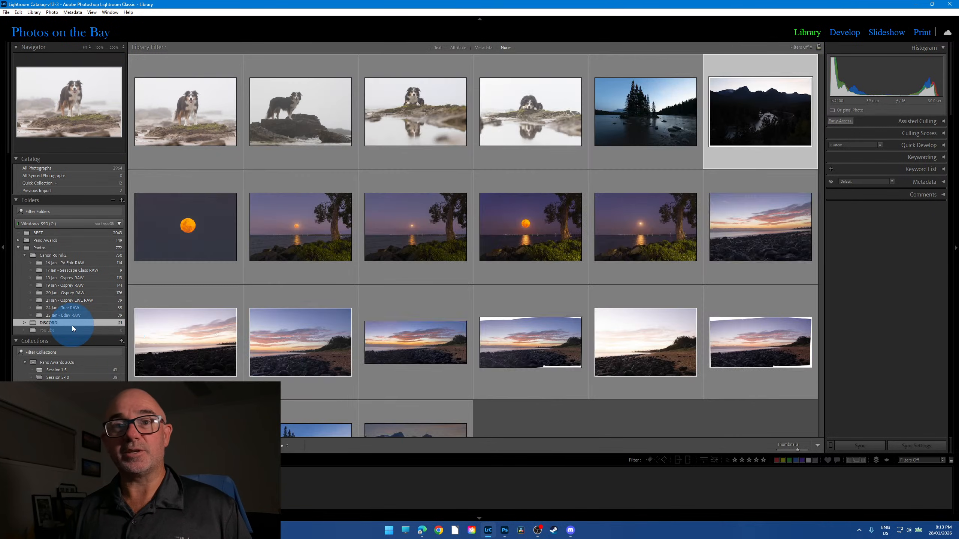
# - Open the Canada lake photo in the Develop module and apply the R6 14-35mm HDR landscape preset
pyautogui.click(845, 32)
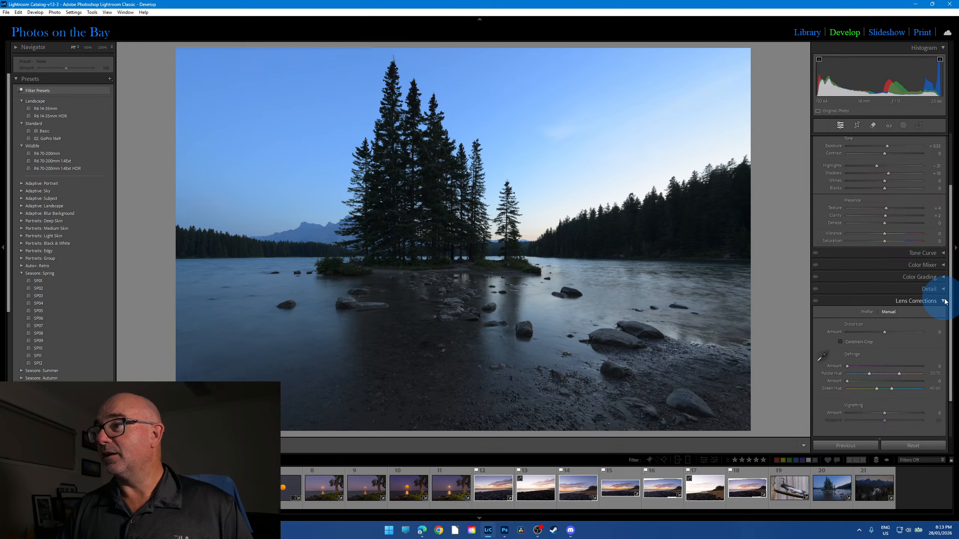
pyautogui.click(935, 306)
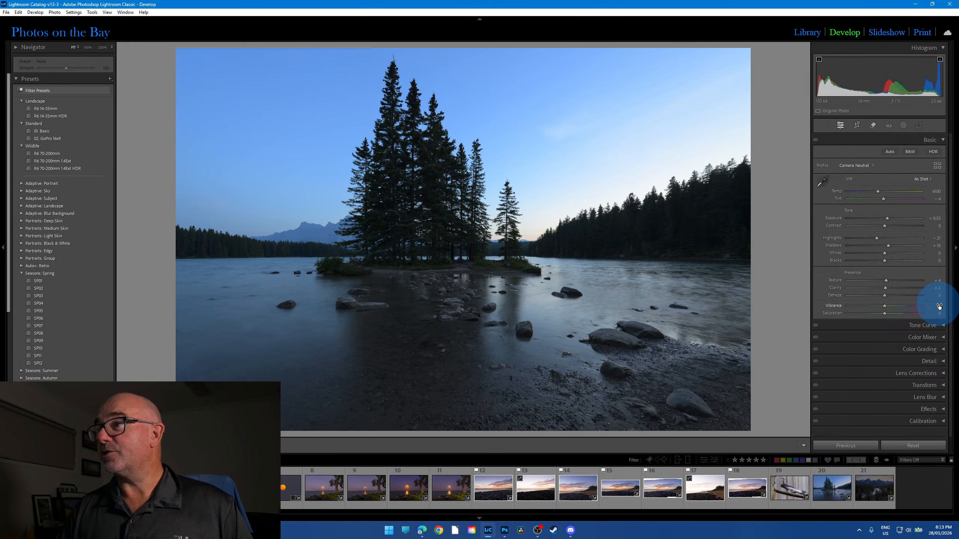
pyautogui.click(52, 108)
pyautogui.click(64, 116)
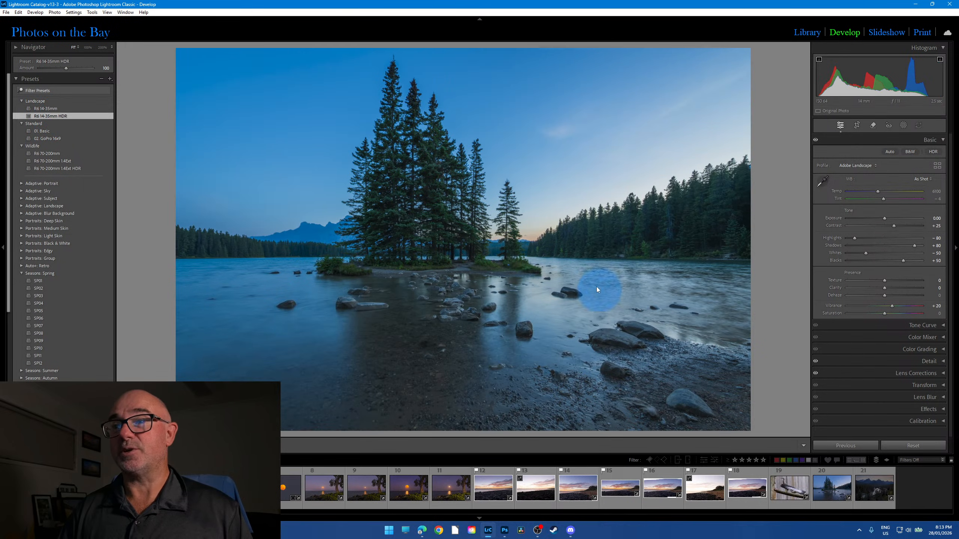
# - Set the lake photo's Highlights and Whites to -100 and its Shadows and Blacks to +100, and check the far treeline up close
pyautogui.moveTo(866, 253); pyautogui.dragTo(833, 254)
pyautogui.moveTo(914, 246); pyautogui.dragTo(956, 261)
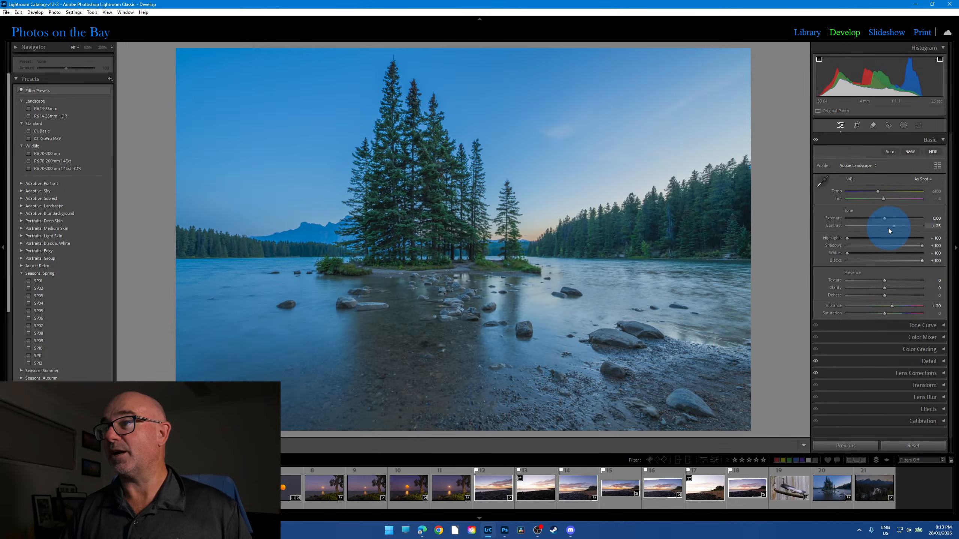
pyautogui.click(652, 238)
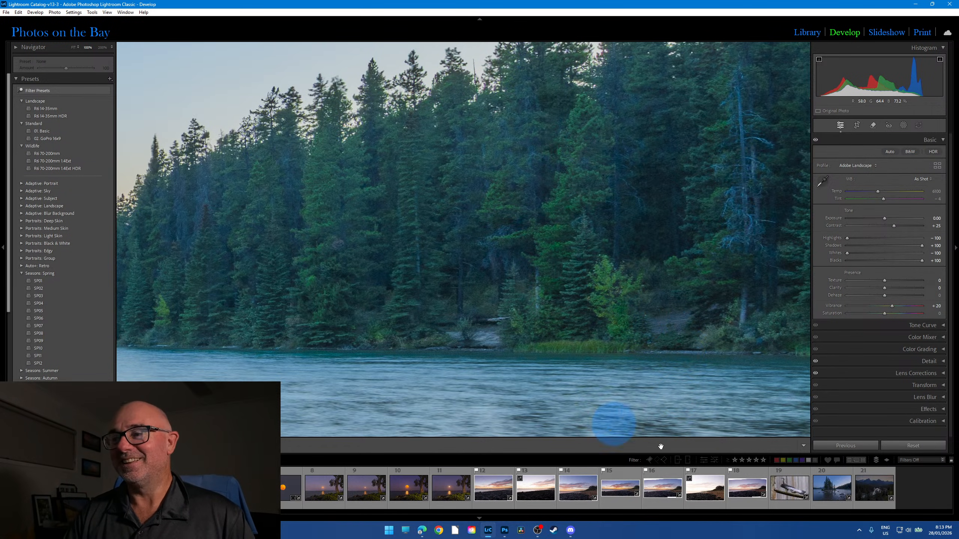
# - Select the other lake photo, number 20 in the filmstrip, and set Highlights and Whites to -100 and Shadows and Blacks to +100
pyautogui.click(830, 493)
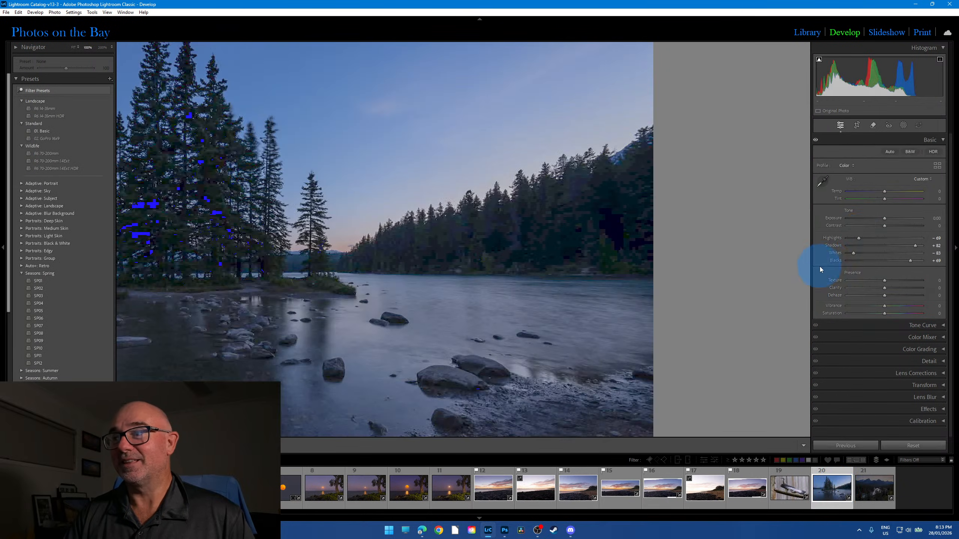
pyautogui.moveTo(859, 238); pyautogui.dragTo(836, 258)
pyautogui.moveTo(915, 245); pyautogui.dragTo(931, 261)
# - Compare the recovered shadow detail in the far treeline of both lake photos at 200% magnification
pyautogui.click(557, 230)
pyautogui.click(712, 215)
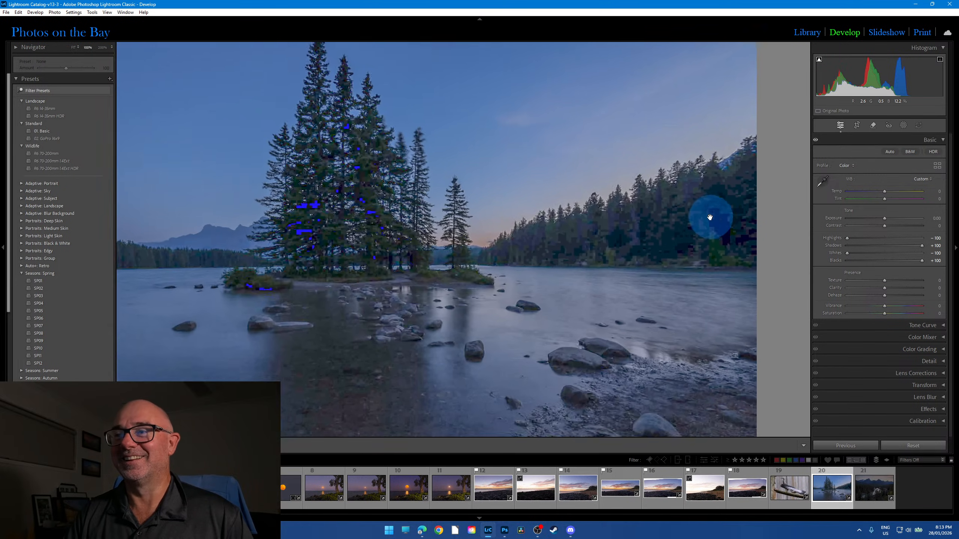
pyautogui.click(102, 47)
pyautogui.moveTo(739, 235); pyautogui.dragTo(424, 265)
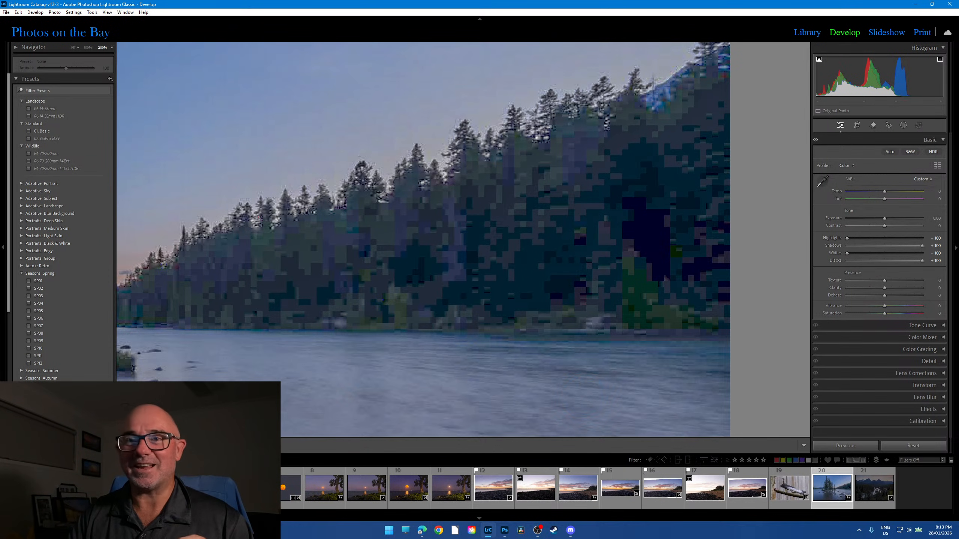
pyautogui.click(240, 488)
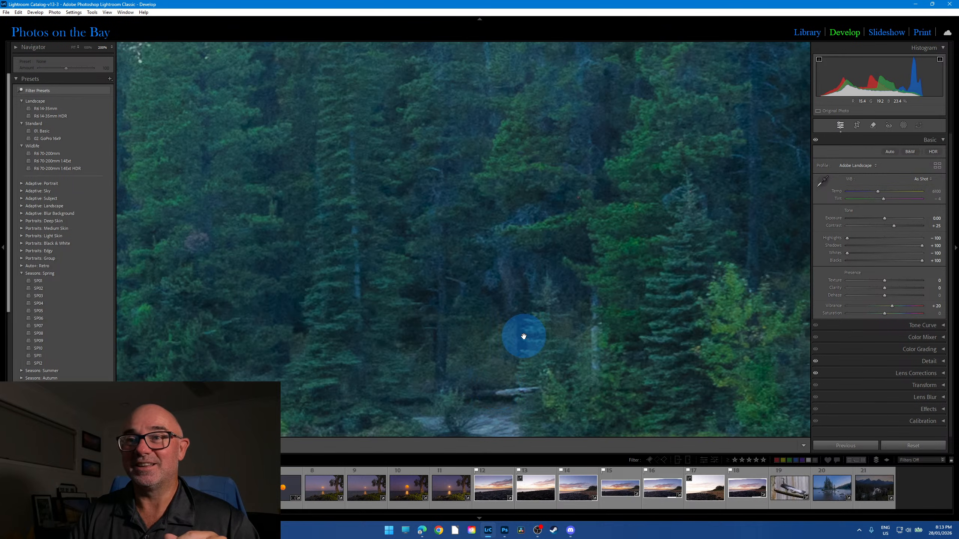
pyautogui.click(523, 336)
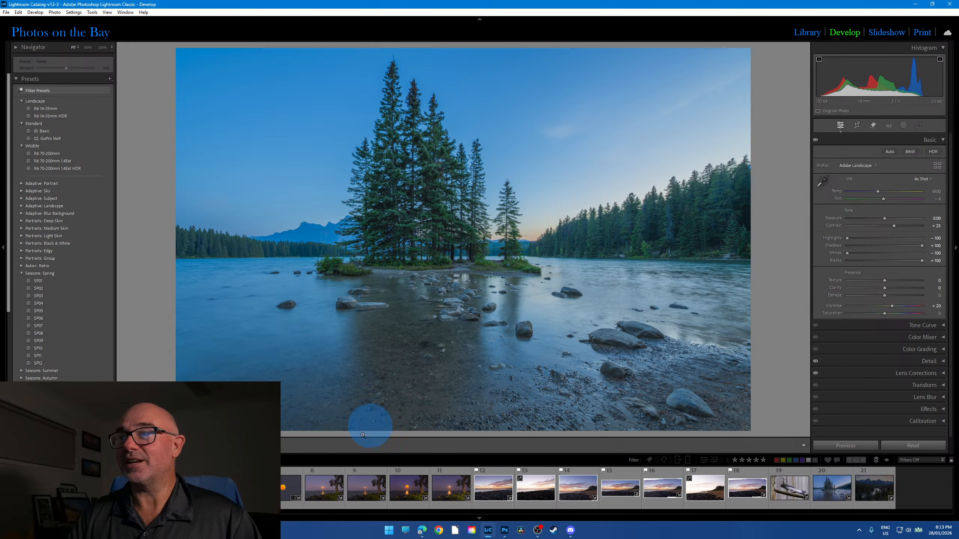
# - Switch to Photoshop and display the Bargara beach panorama document
pyautogui.click(377, 501)
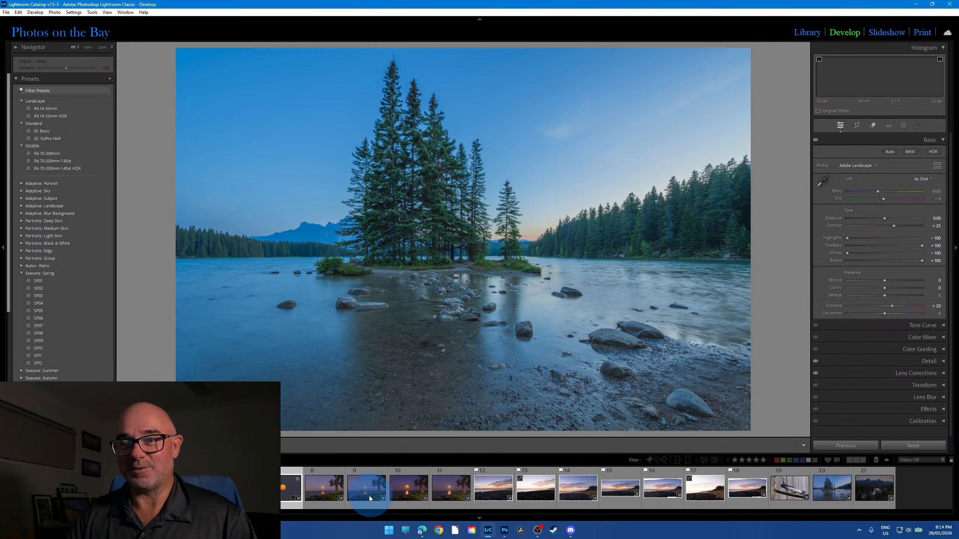
pyautogui.click(505, 530)
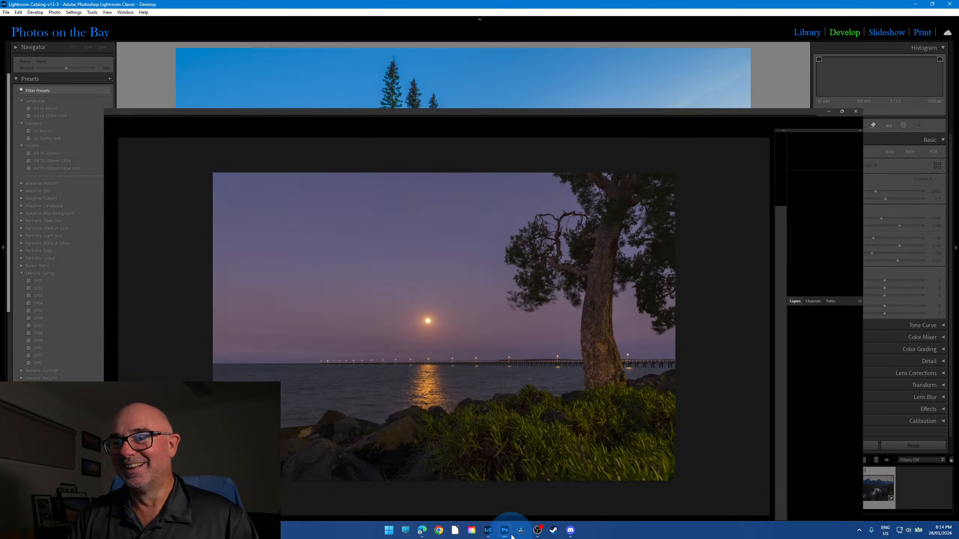
pyautogui.click(139, 32)
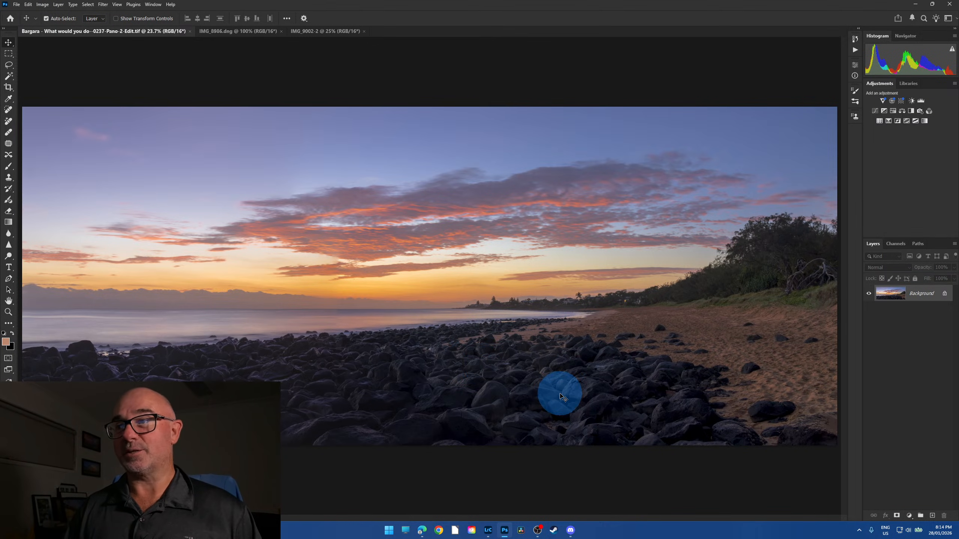
# - Add a Curves adjustment layer to the panorama with an S-curve through input 186, output 198 and input 63, output 55
pyautogui.click(910, 517)
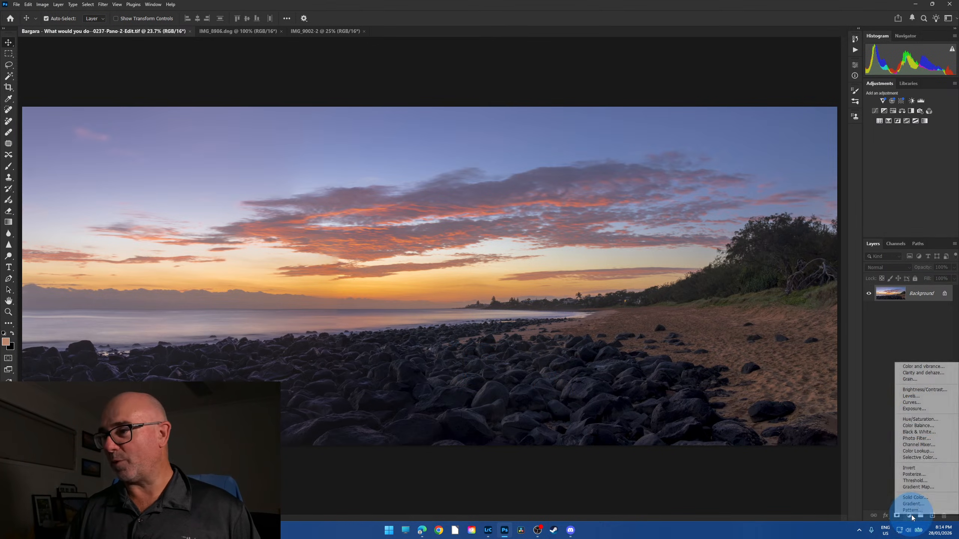
pyautogui.click(923, 404)
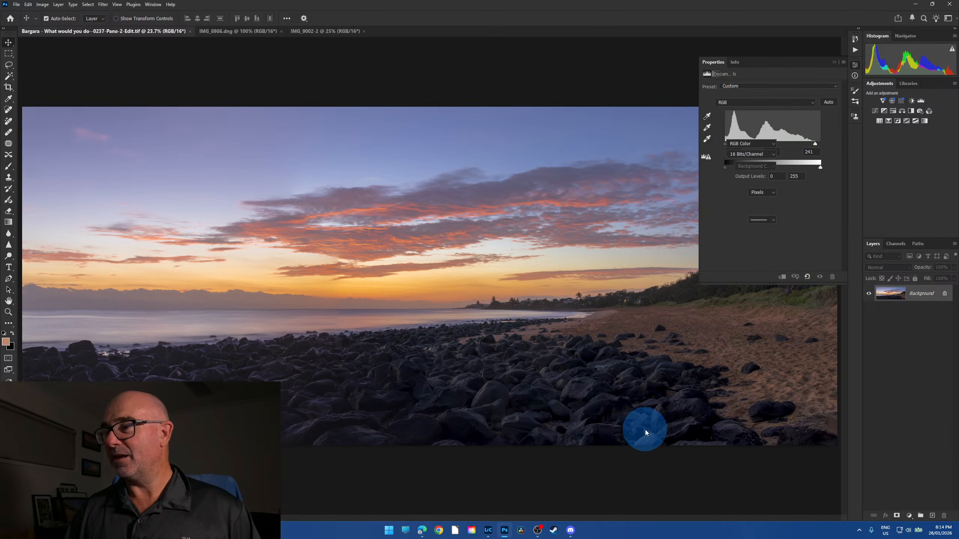
pyautogui.click(803, 133)
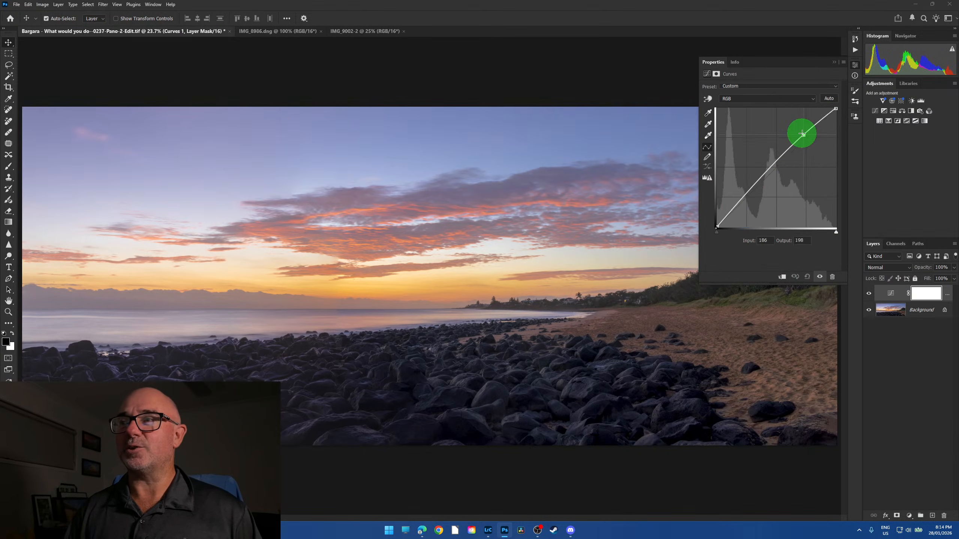
pyautogui.click(744, 197)
pyautogui.moveTo(744, 197); pyautogui.dragTo(747, 201)
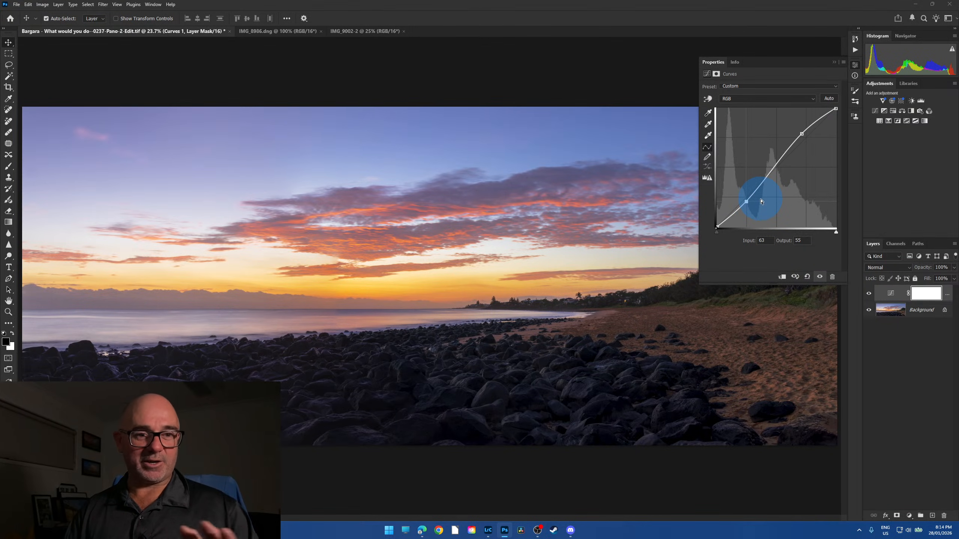
pyautogui.click(834, 61)
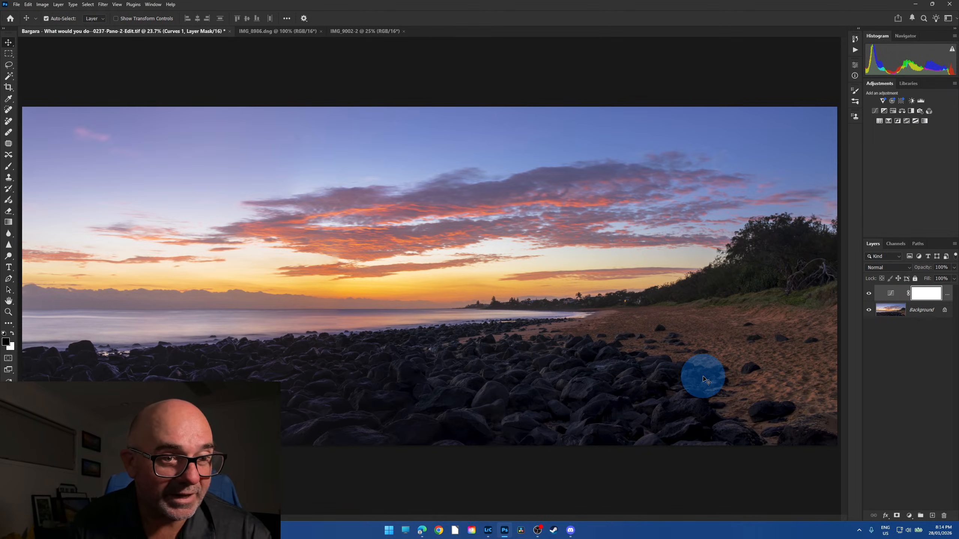
# - Inspect the panorama at 100% and compare it with the Curves adjustment hidden and shown
pyautogui.click(299, 489)
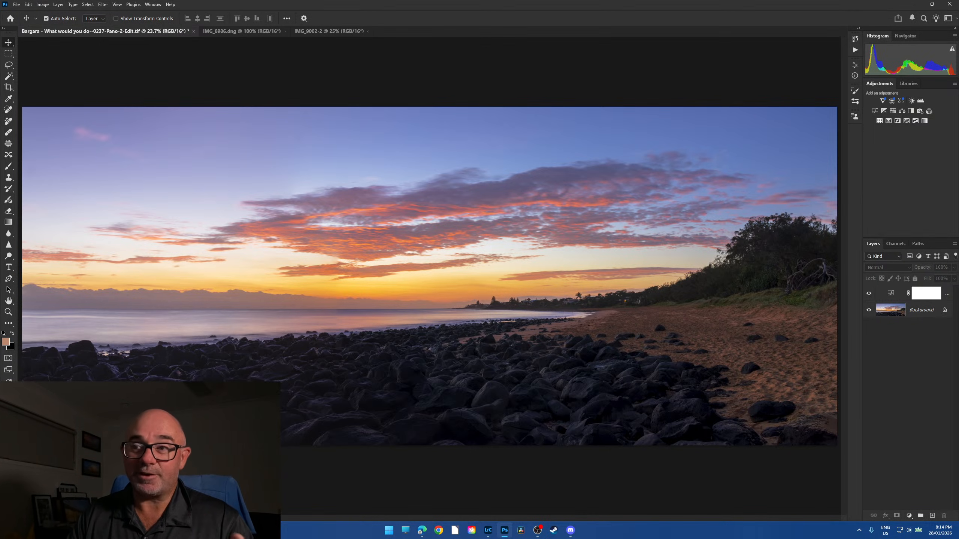
pyautogui.click(305, 415)
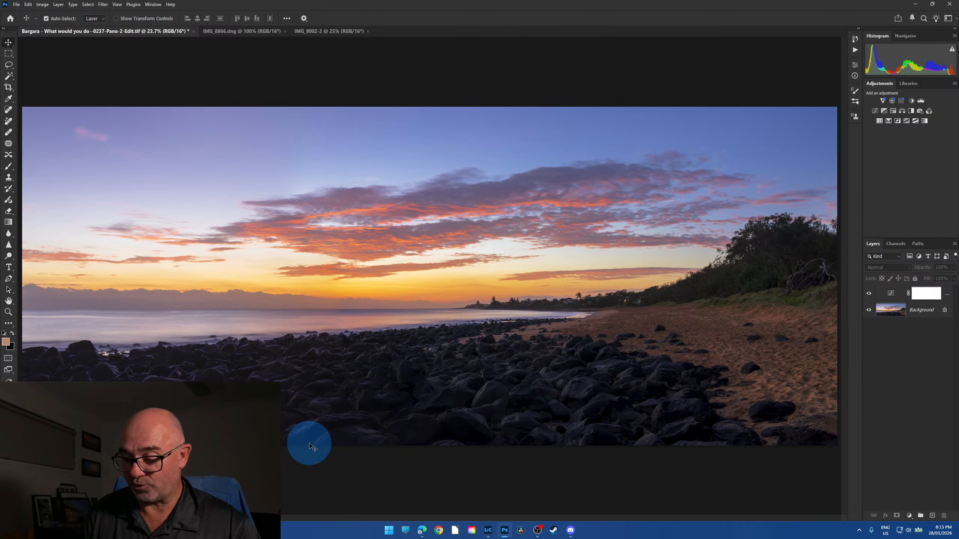
pyautogui.hotkey('ctrl', '1')
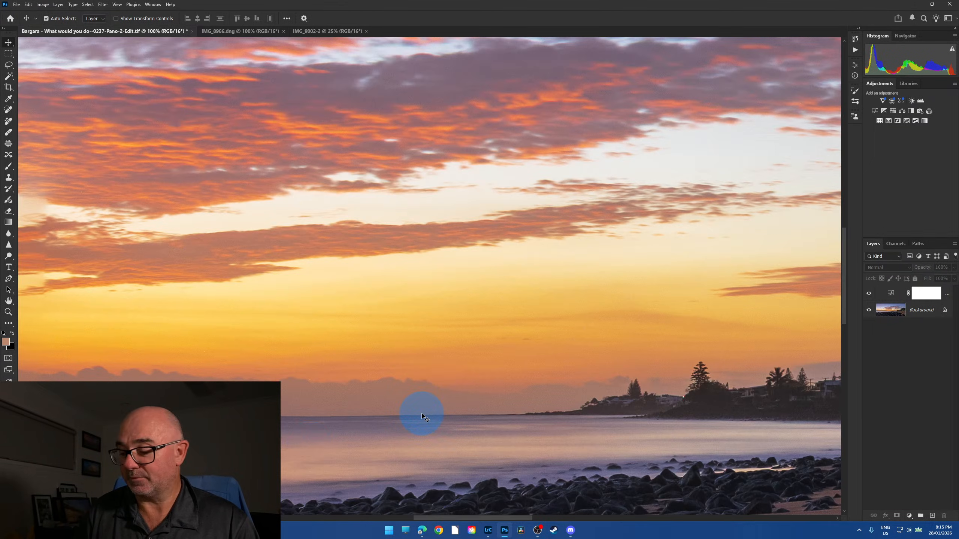
pyautogui.hotkey('ctrl', '0')
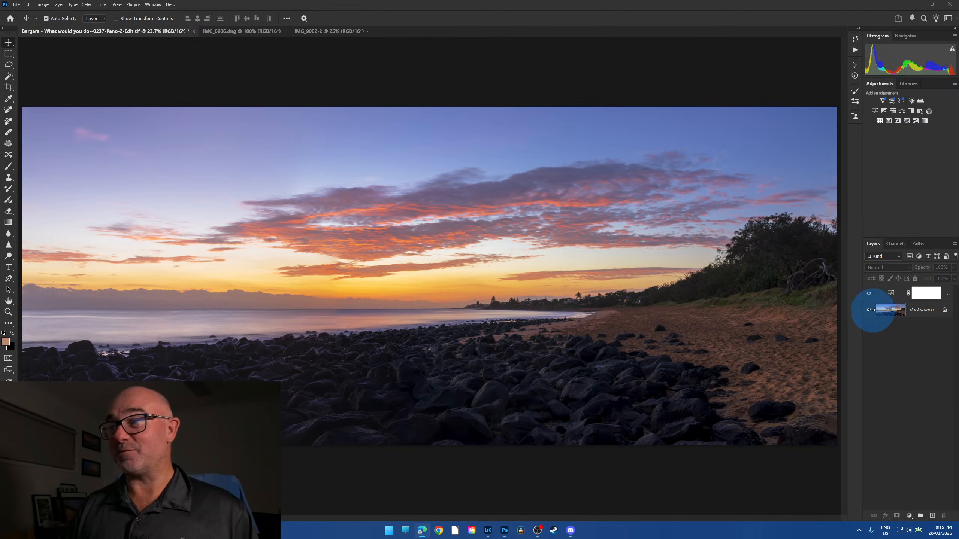
pyautogui.click(870, 295)
pyautogui.click(870, 295)
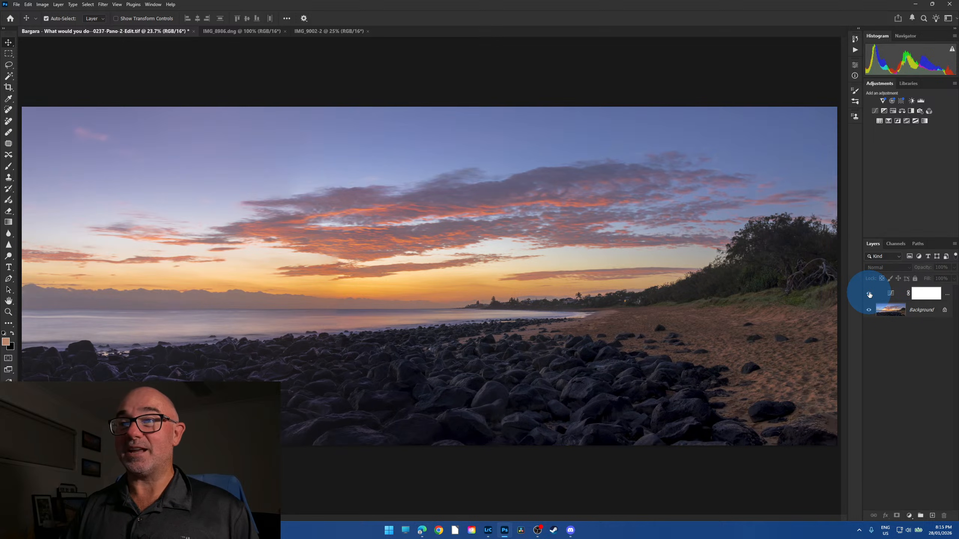
pyautogui.click(870, 295)
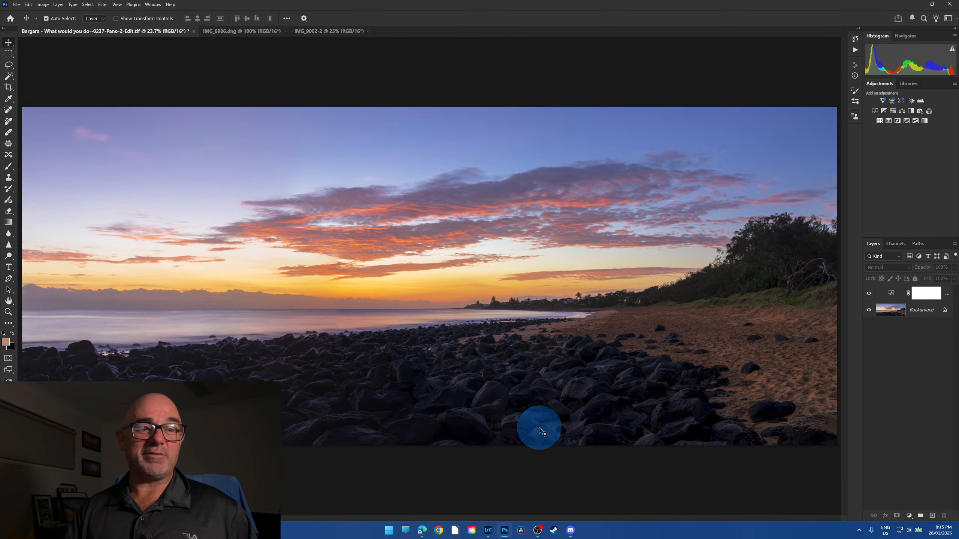
# - Flatten the Bargara panorama into a single layer and close its document
pyautogui.click(58, 4)
pyautogui.click(87, 308)
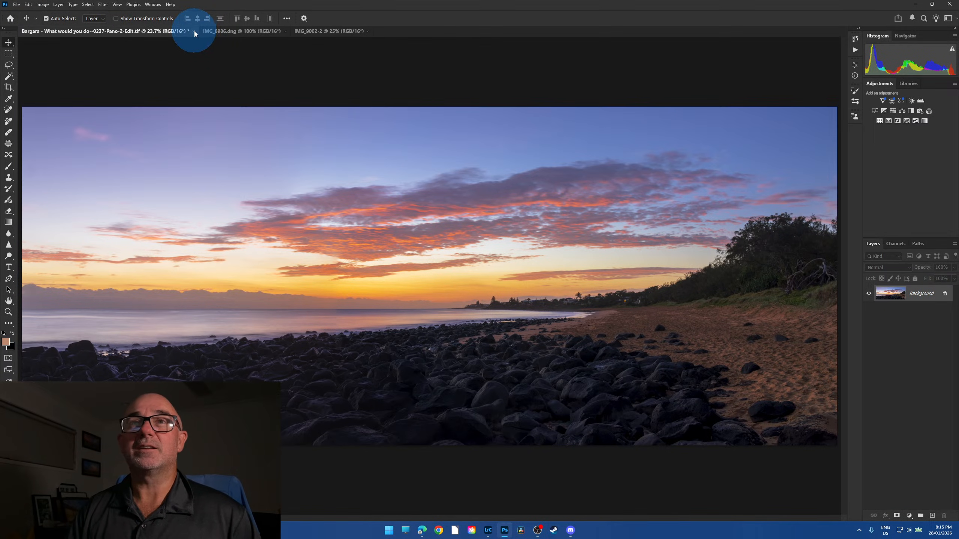
pyautogui.hotkey('ctrl', 's')
pyautogui.click(475, 189)
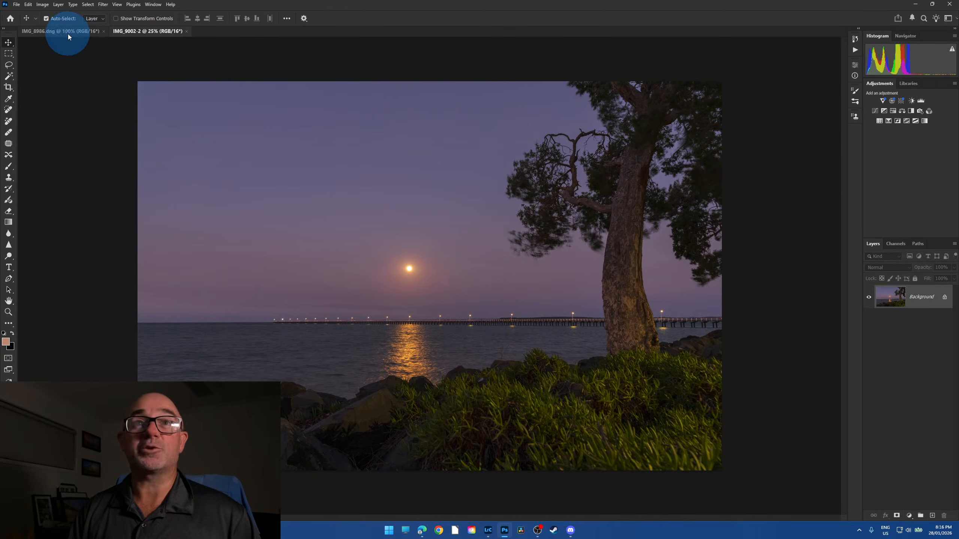
# - Select the moon in IMG_8986.dng with the Magic Wand and output it through Select and Mask as a new layer with layer mask, Shift Edge -60%
pyautogui.click(68, 33)
pyautogui.click(9, 75)
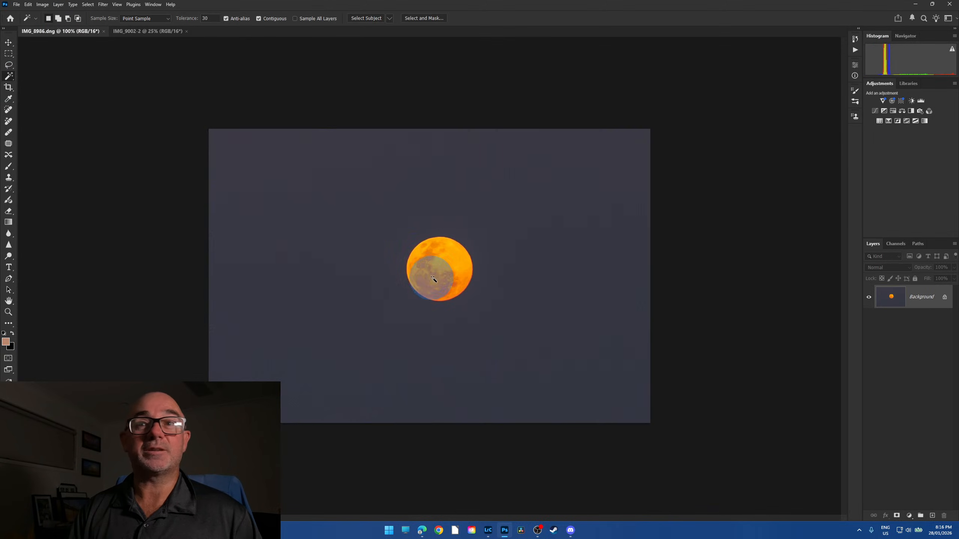
pyautogui.click(445, 272)
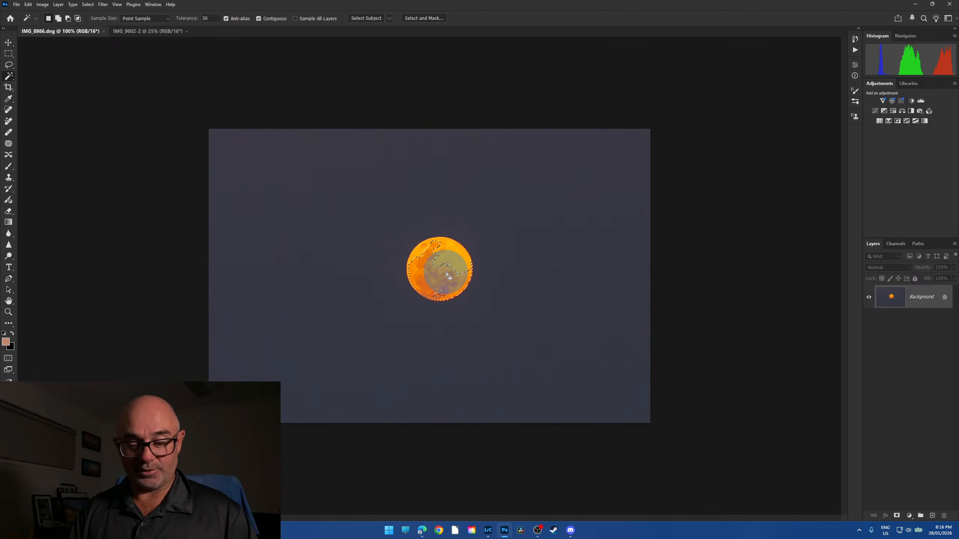
pyautogui.click(451, 263)
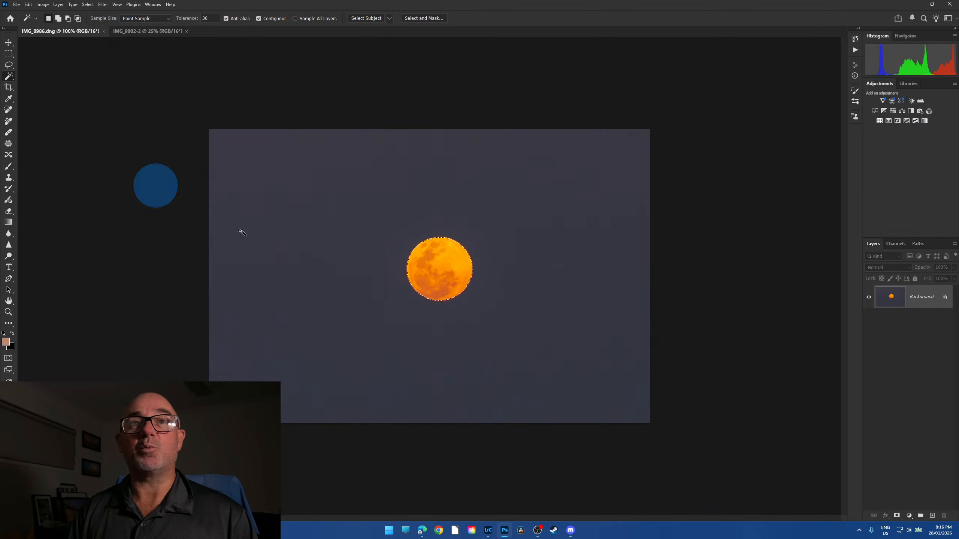
pyautogui.click(434, 18)
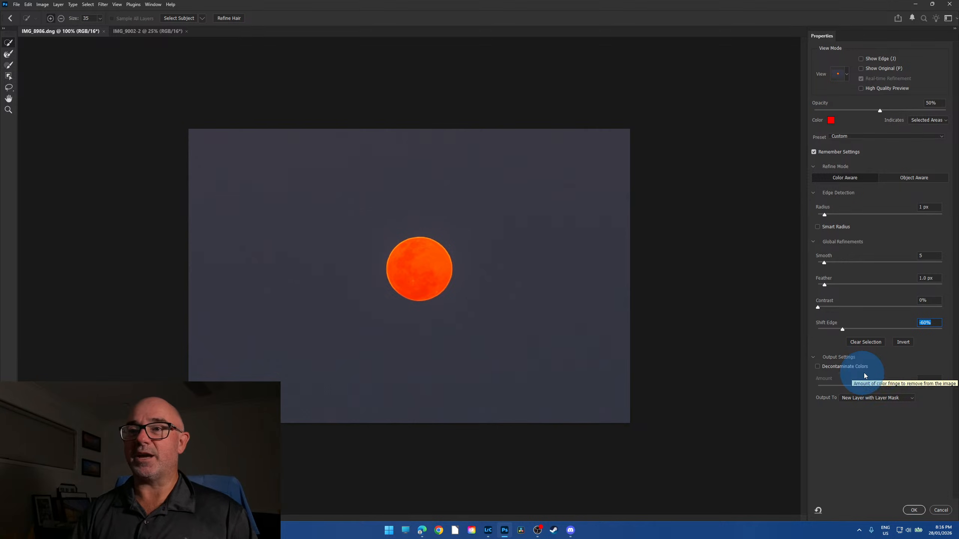
pyautogui.click(915, 512)
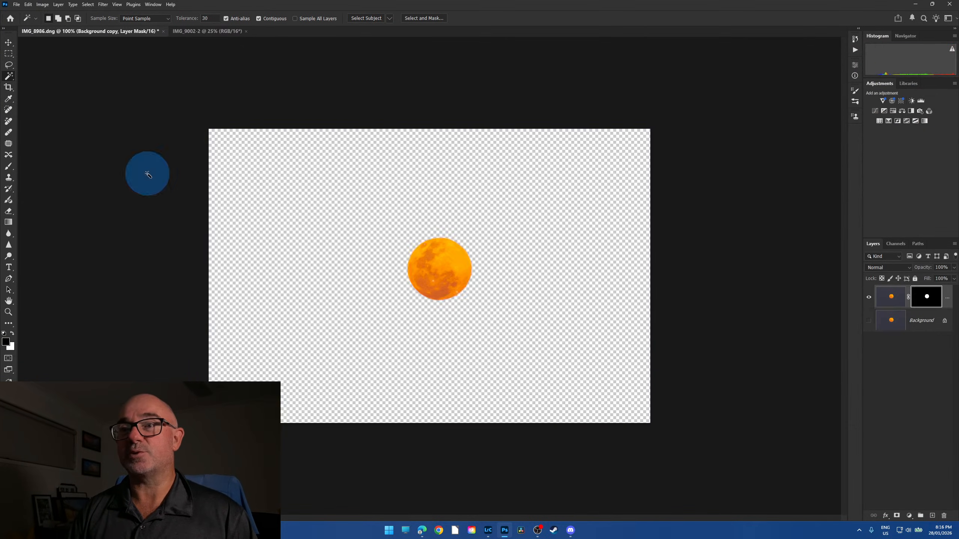
# - Copy the masked moon layer into IMG_9002-2 beside the small moon over the pier, and close the source moon document without saving
pyautogui.moveTo(112, 34); pyautogui.dragTo(141, 371)
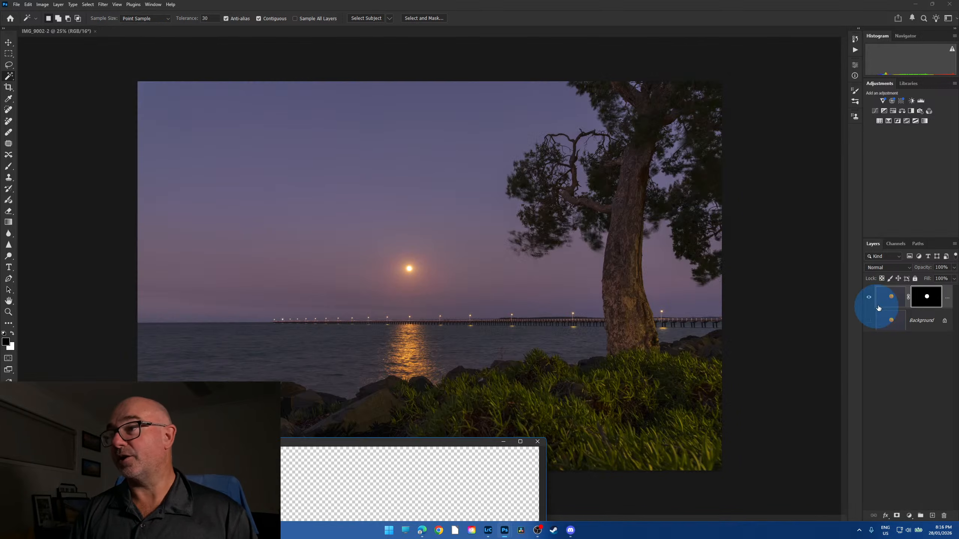
pyautogui.moveTo(879, 308); pyautogui.dragTo(395, 271)
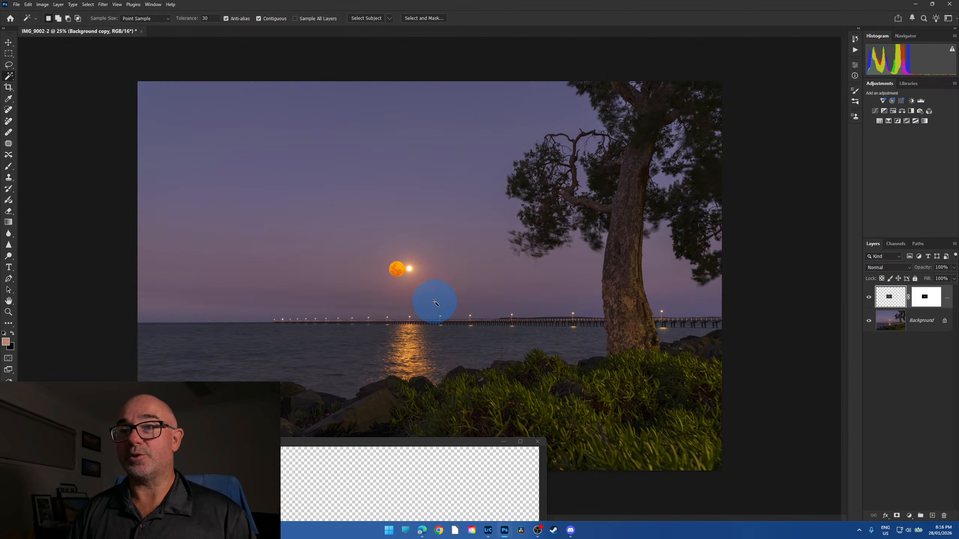
pyautogui.click(538, 441)
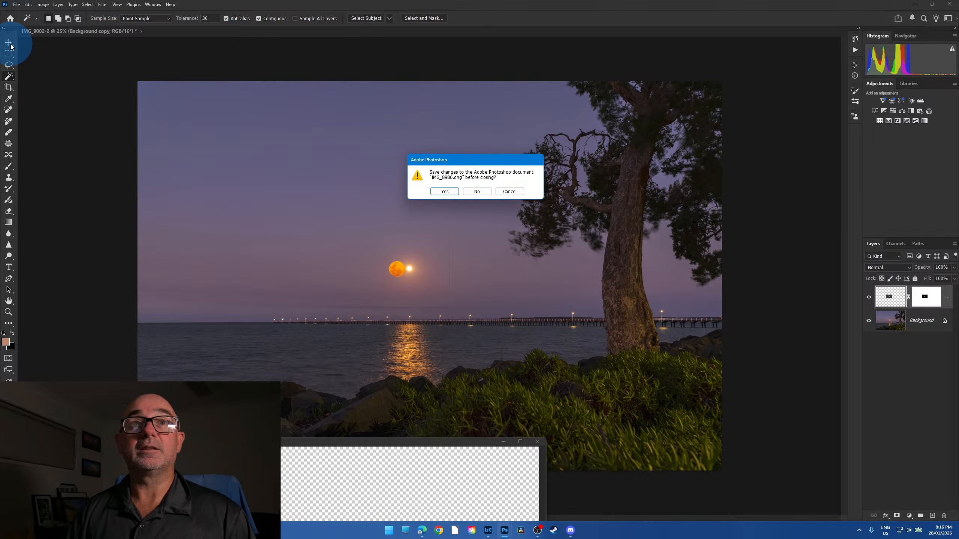
pyautogui.click(477, 191)
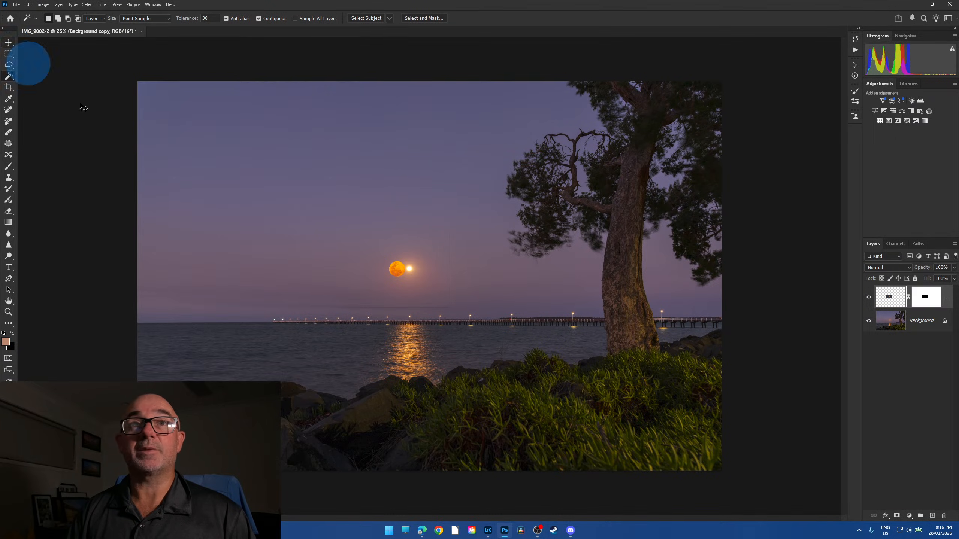
# - Move the cut-out moon onto the small glowing moon above the pier
pyautogui.press('v')
pyautogui.moveTo(397, 269); pyautogui.dragTo(413, 270)
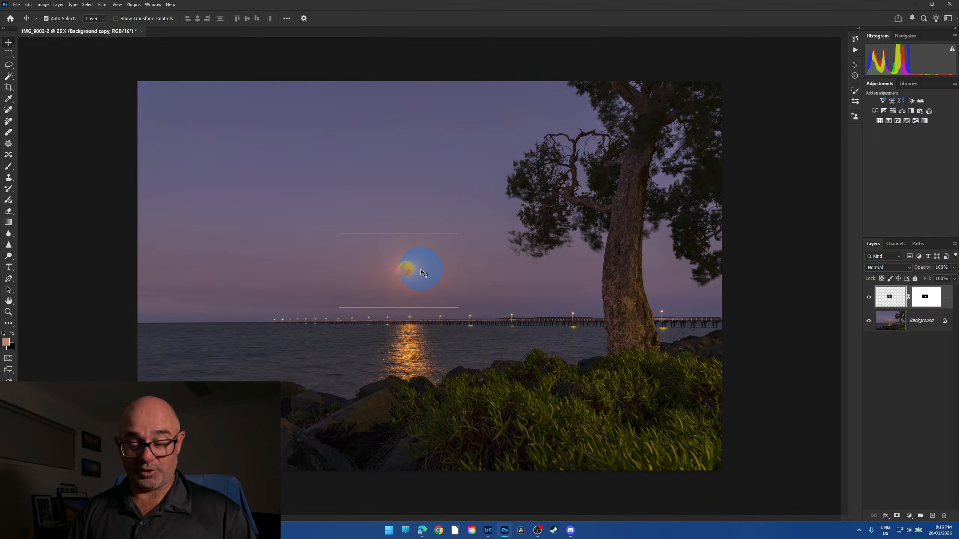
pyautogui.scroll(8, 420, 270)
pyautogui.scroll(3, 376, 268)
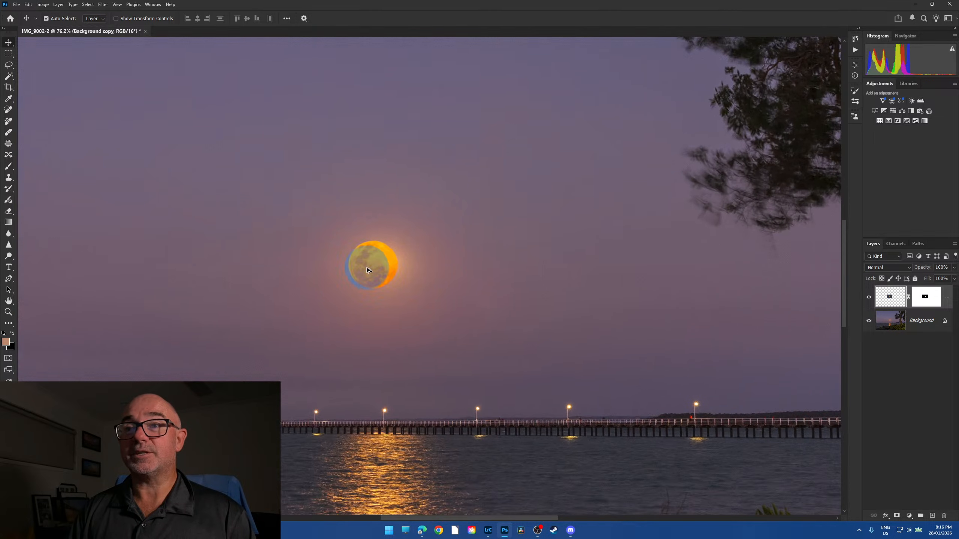
# - Scale the moon layer to 50.70% with Free Transform and center it over the glow of the original moon
pyautogui.hotkey('ctrl', 't')
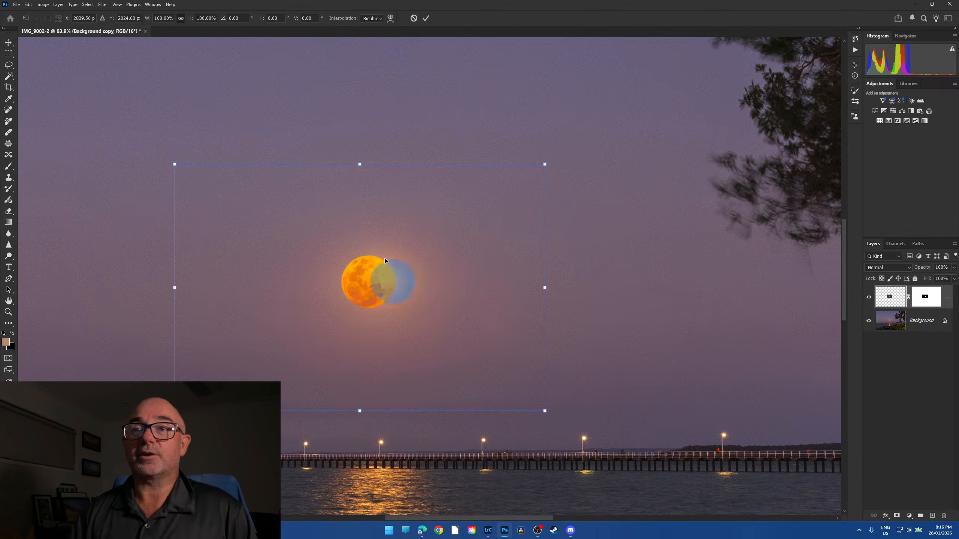
pyautogui.moveTo(359, 166); pyautogui.dragTo(365, 279)
pyautogui.moveTo(369, 346); pyautogui.dragTo(381, 282)
pyautogui.moveTo(374, 222); pyautogui.dragTo(374, 225)
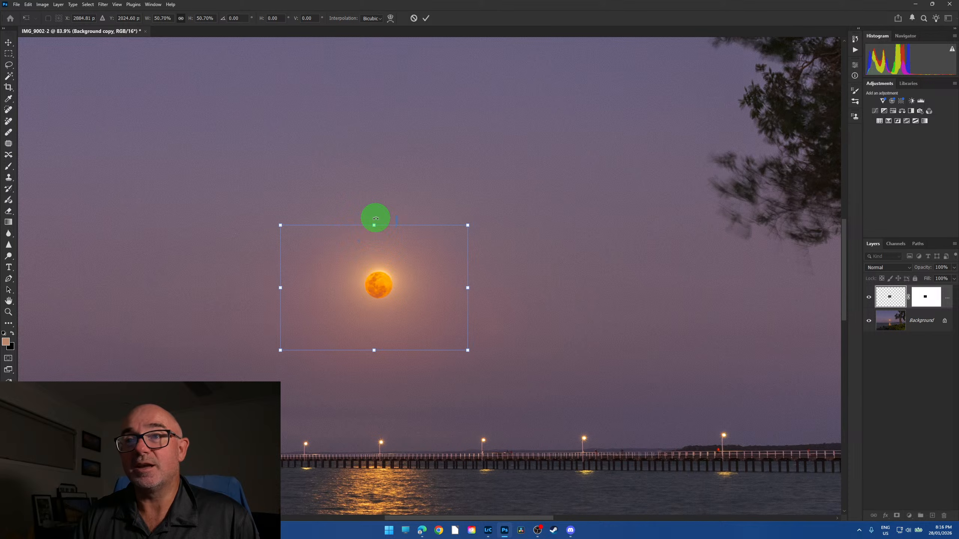
pyautogui.moveTo(377, 292)
pyautogui.mouseDown()
pyautogui.moveTo(386, 305)
pyautogui.moveTo(375, 282)
pyautogui.mouseUp()
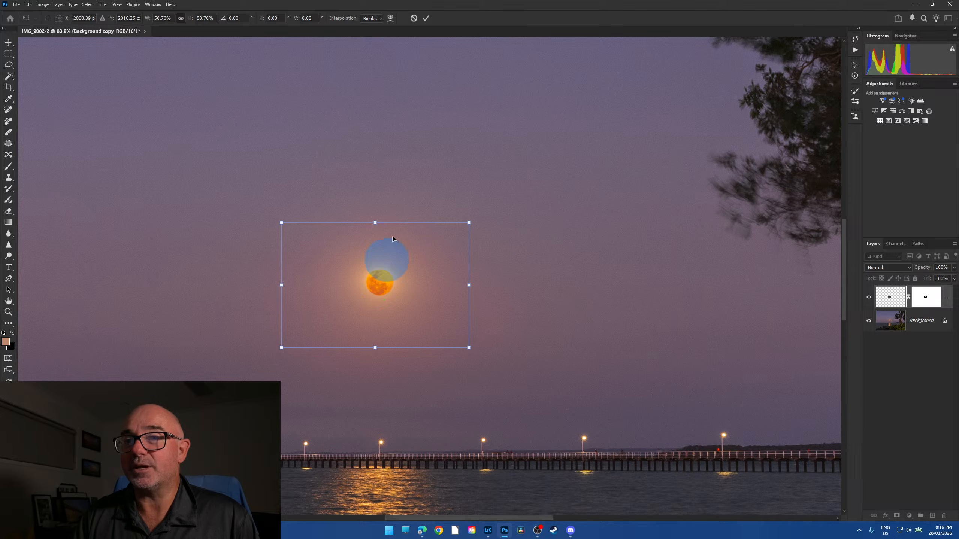
pyautogui.click(426, 18)
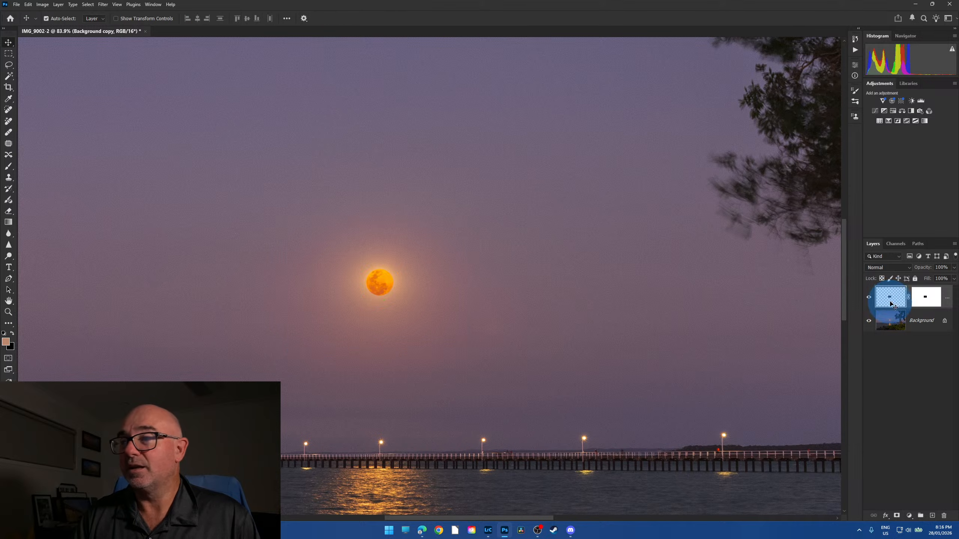
# - Brighten the moon layer with Levels, setting the white input level to 217
pyautogui.click(691, 468)
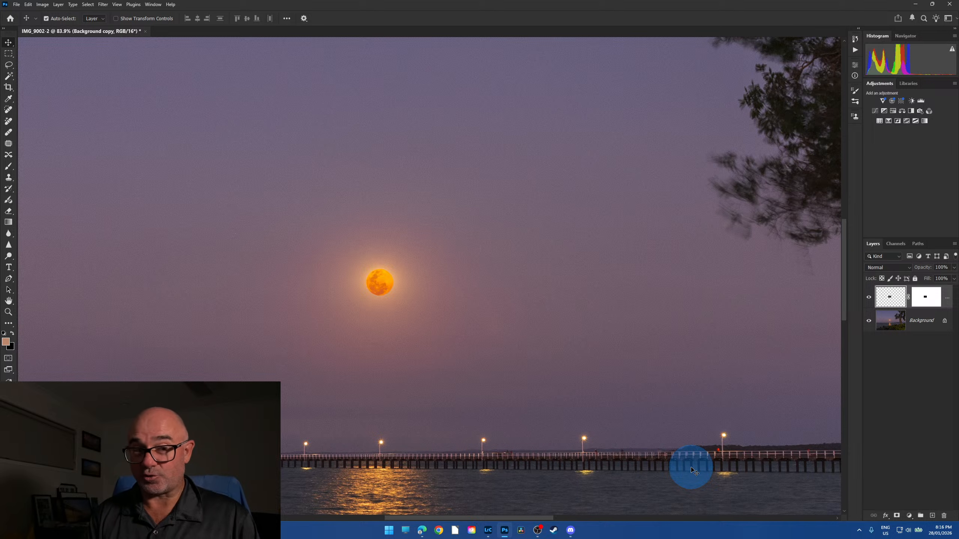
pyautogui.hotkey('ctrl', 'l')
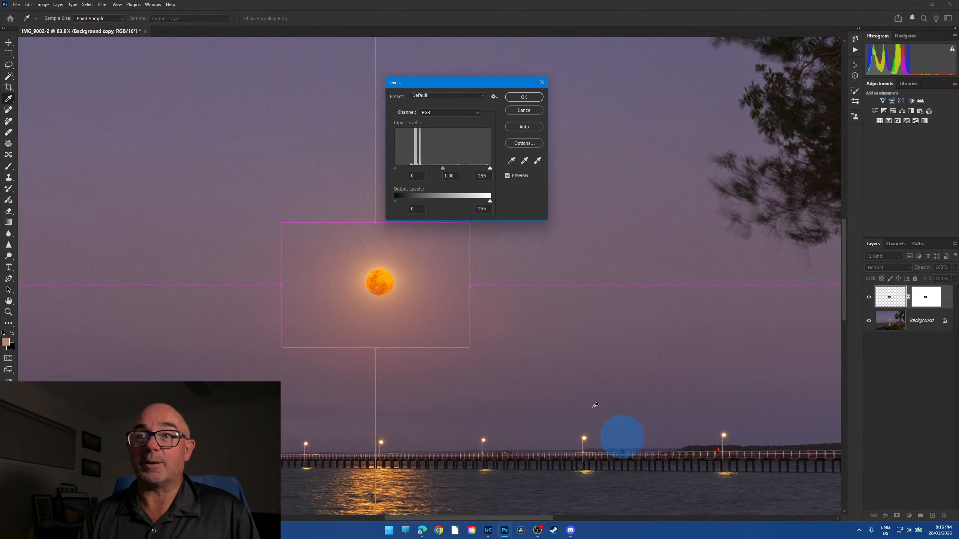
pyautogui.click(490, 170)
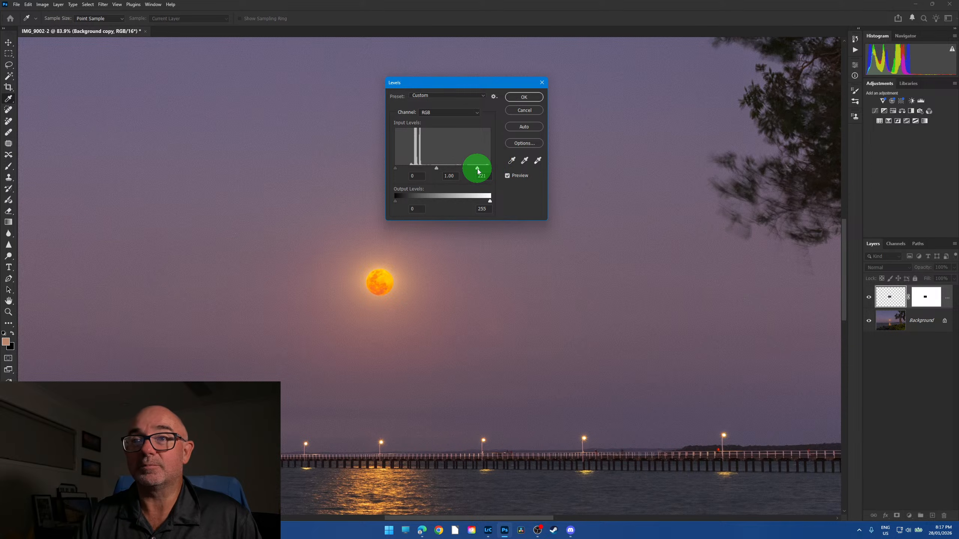
pyautogui.moveTo(477, 171); pyautogui.dragTo(477, 170)
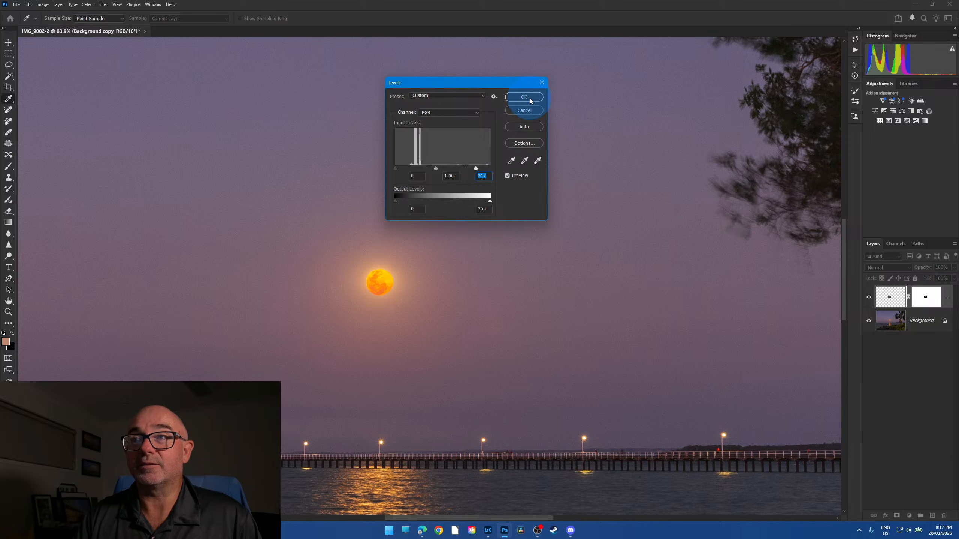
pyautogui.click(531, 99)
pyautogui.hotkey('ctrl', '0')
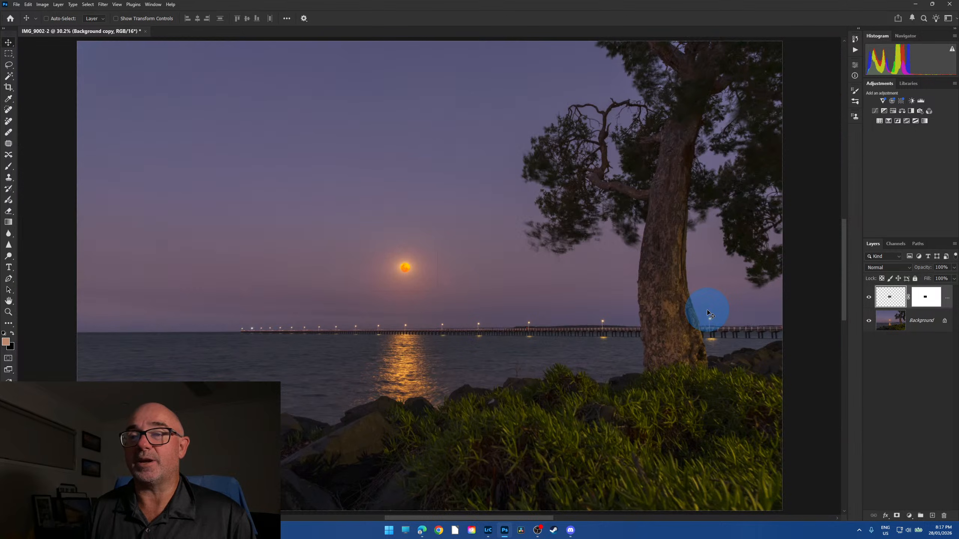
# - Lower the moon layer's opacity to 71% so it blends with the glow behind it
pyautogui.click(8, 54)
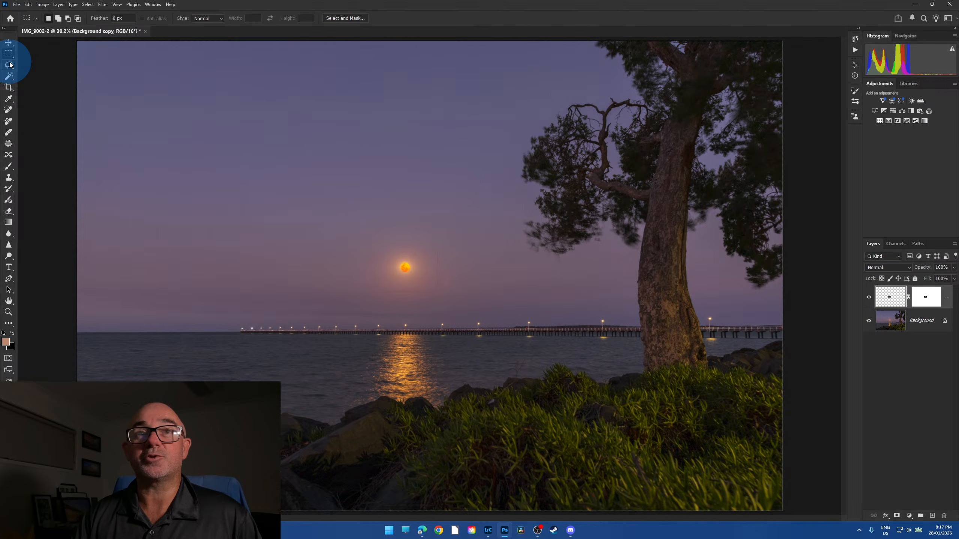
pyautogui.click(9, 65)
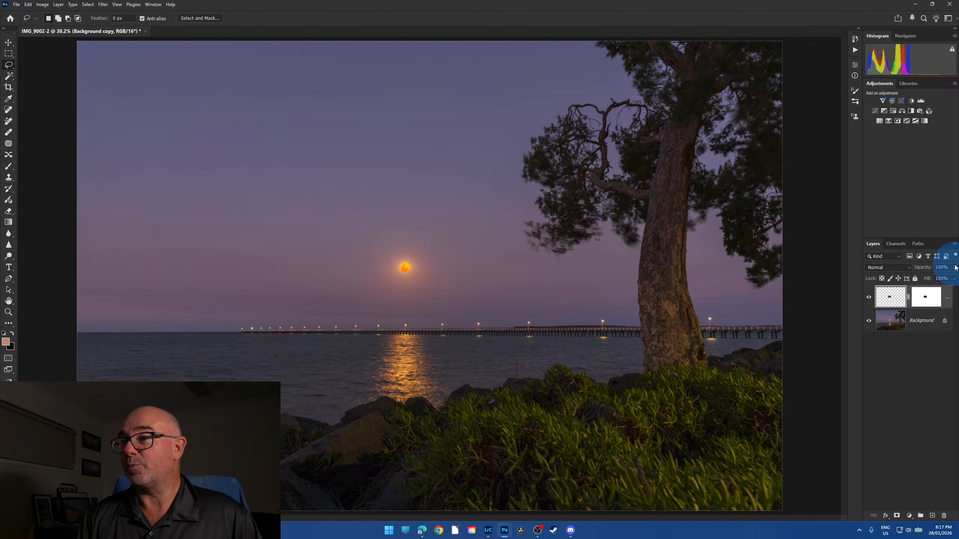
pyautogui.click(954, 279)
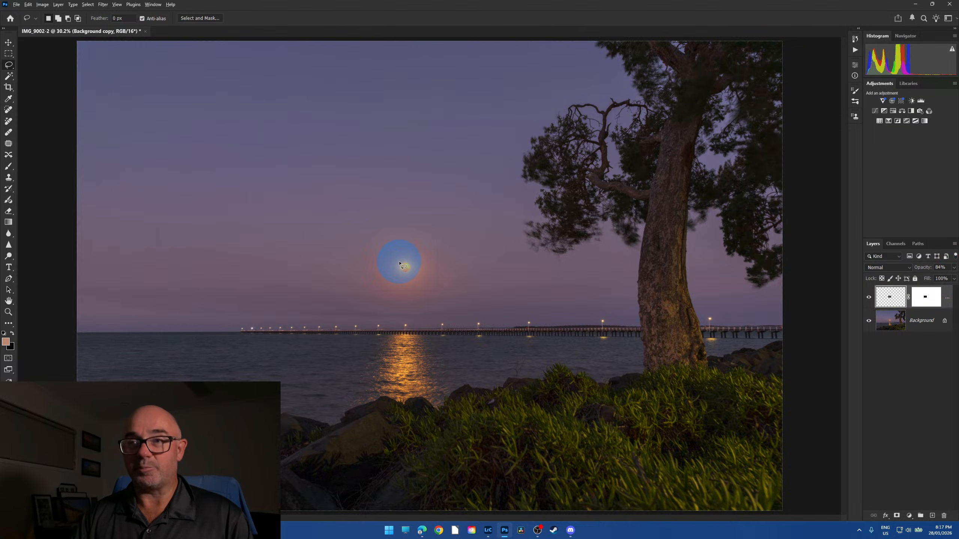
pyautogui.scroll(3, 400, 263)
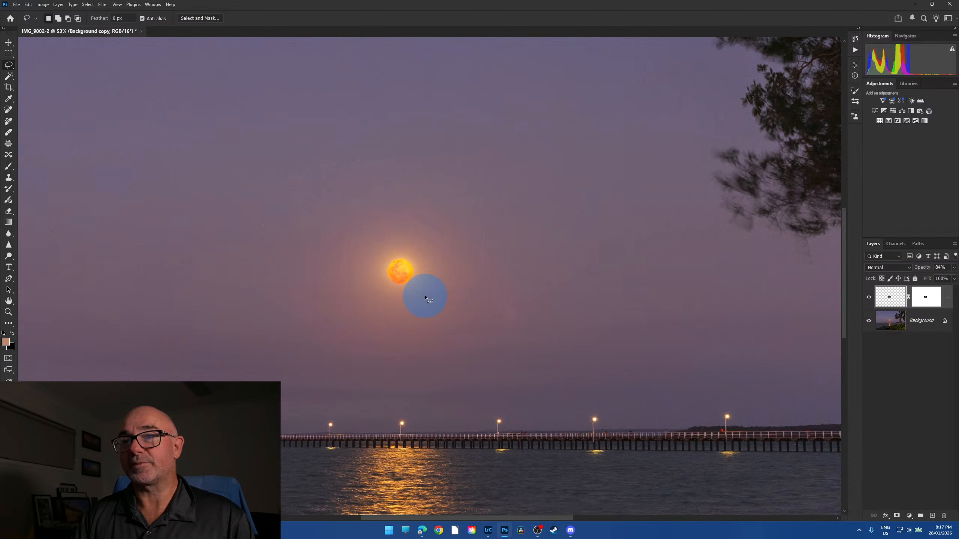
pyautogui.scroll(3, 427, 299)
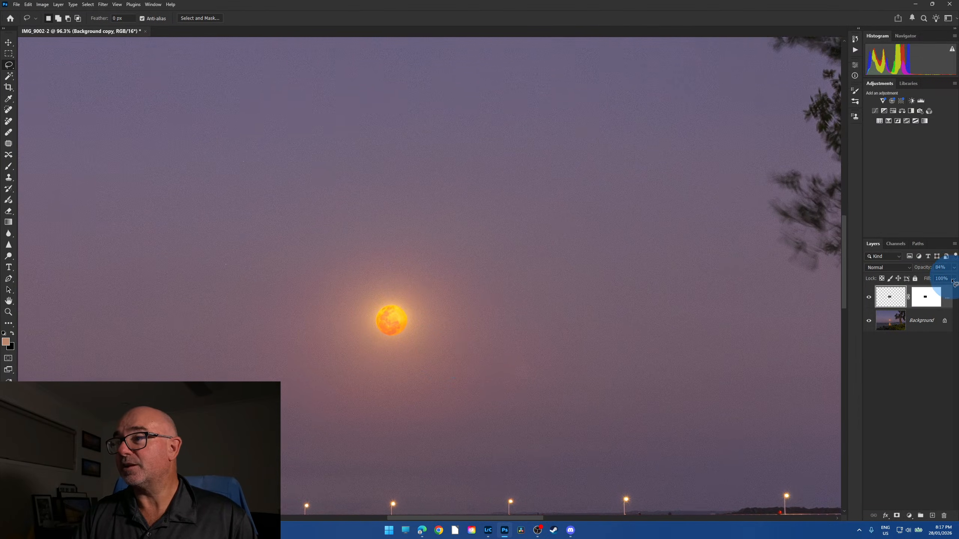
pyautogui.scroll(4, 953, 280)
pyautogui.click(954, 268)
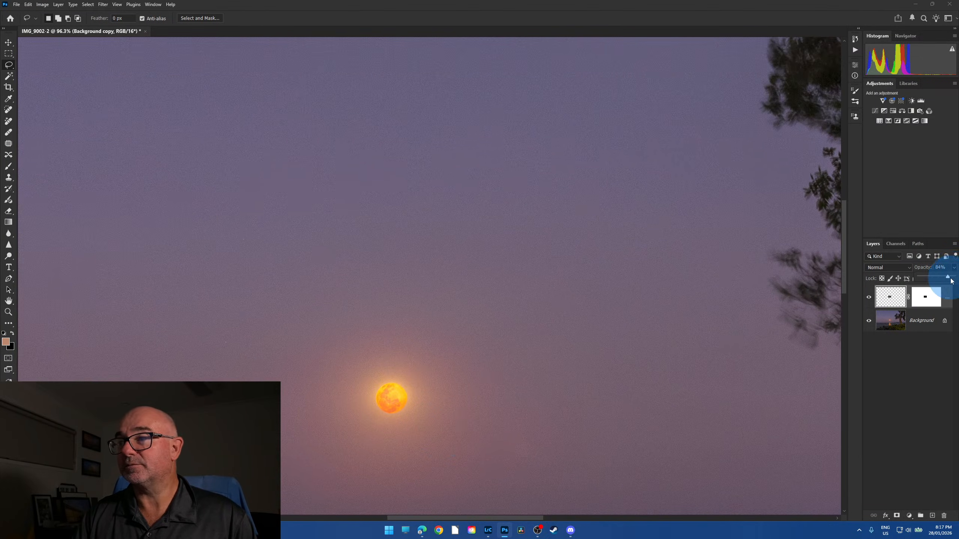
pyautogui.moveTo(953, 282)
pyautogui.mouseDown()
pyautogui.moveTo(924, 281)
pyautogui.moveTo(938, 280)
pyautogui.mouseUp()
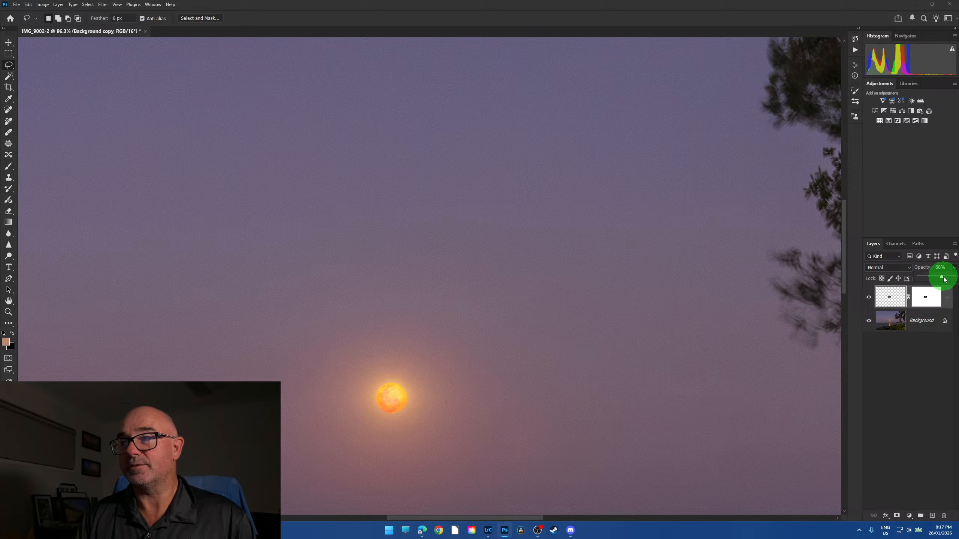
pyautogui.click(656, 324)
pyautogui.click(725, 272)
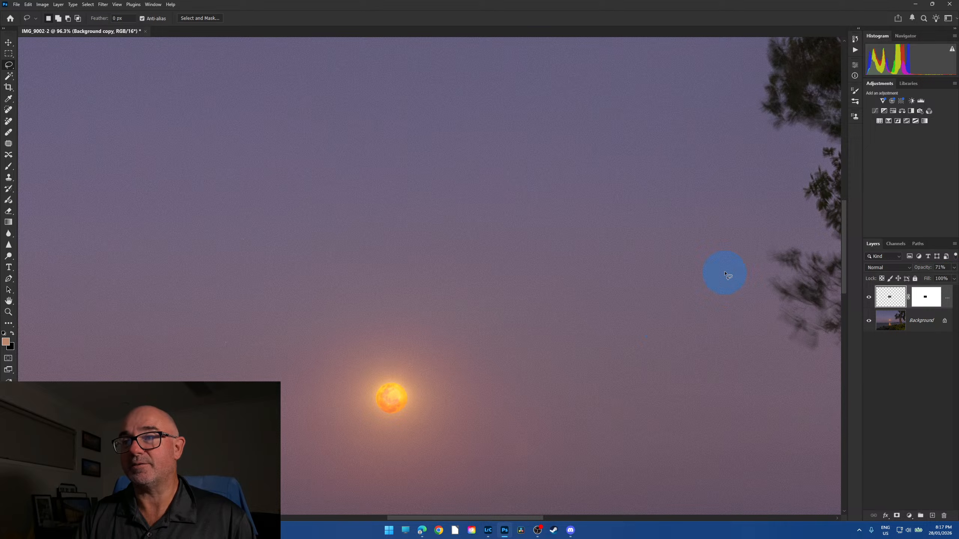
pyautogui.hotkey('ctrl', '0')
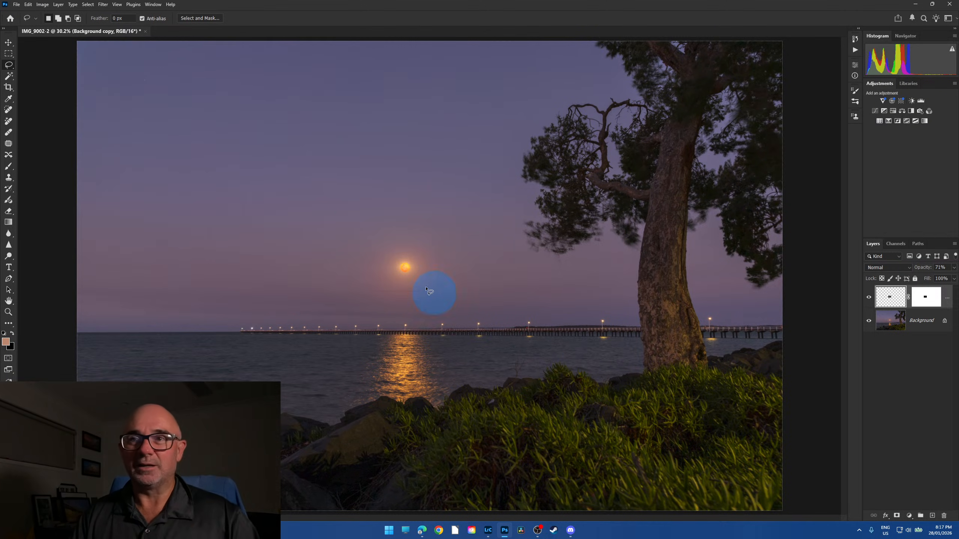
# - Flatten the moon layer into the pier photo, and undo the flattening
pyautogui.scroll(5, 409, 283)
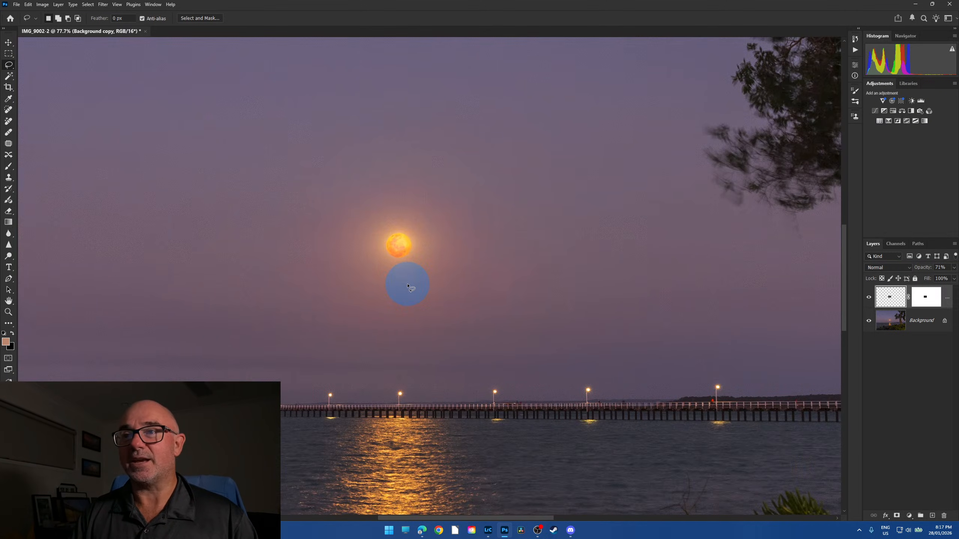
pyautogui.scroll(2, 398, 214)
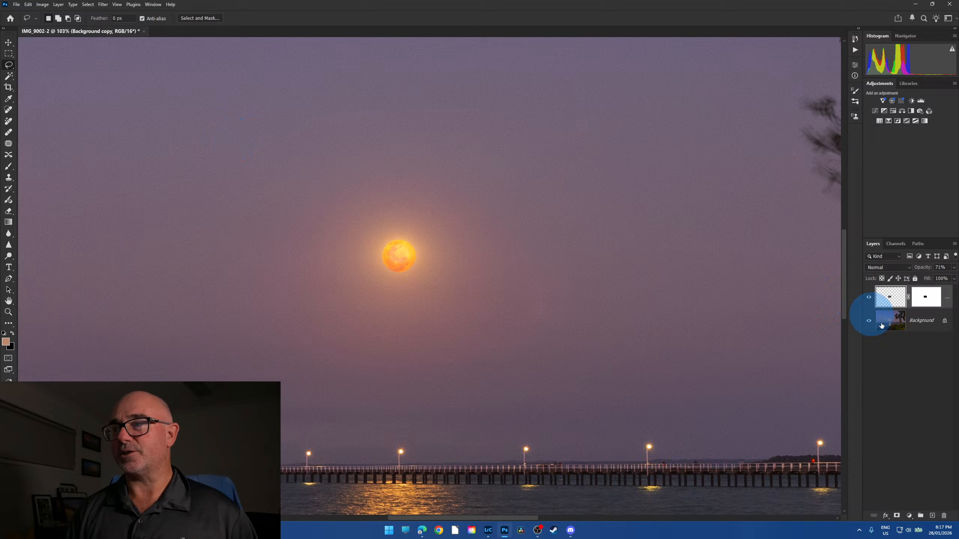
pyautogui.click(58, 4)
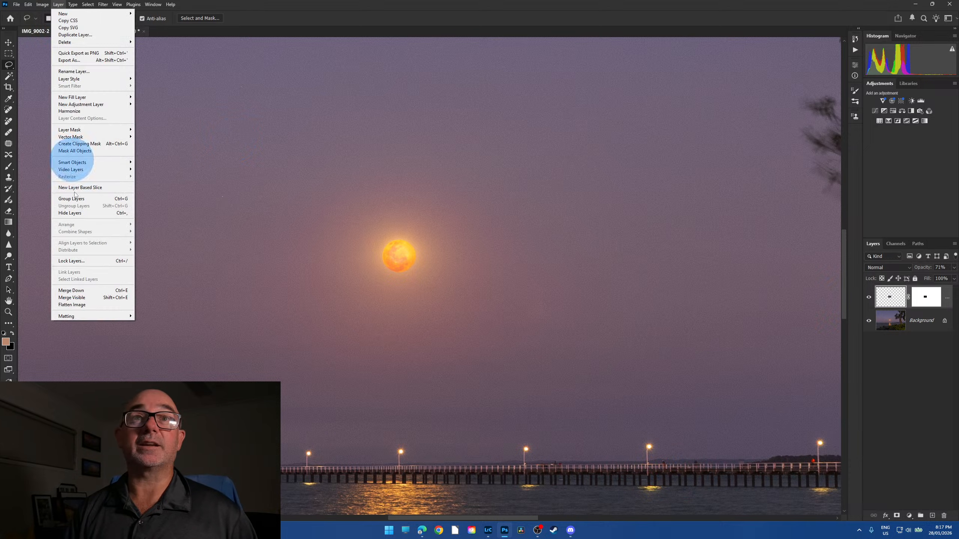
pyautogui.click(84, 309)
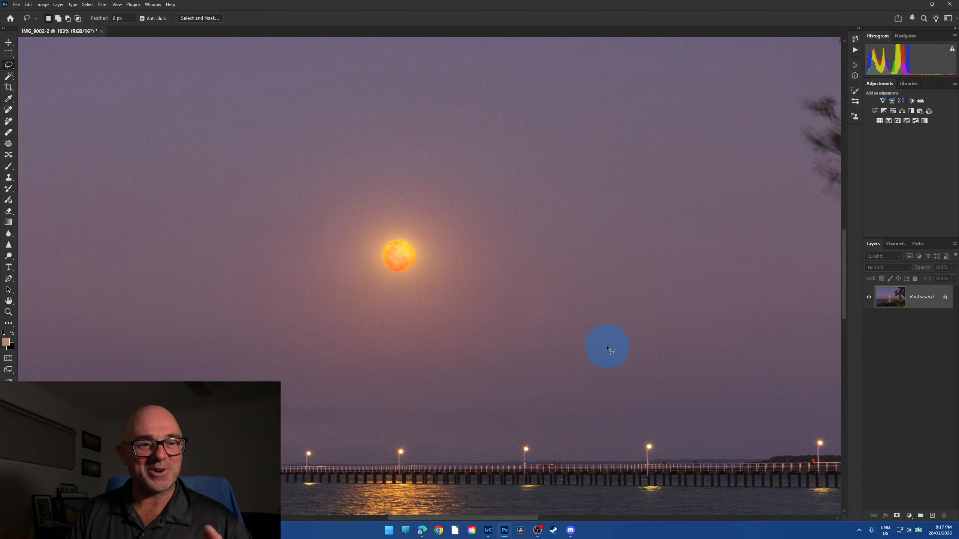
pyautogui.hotkey('ctrl', '0')
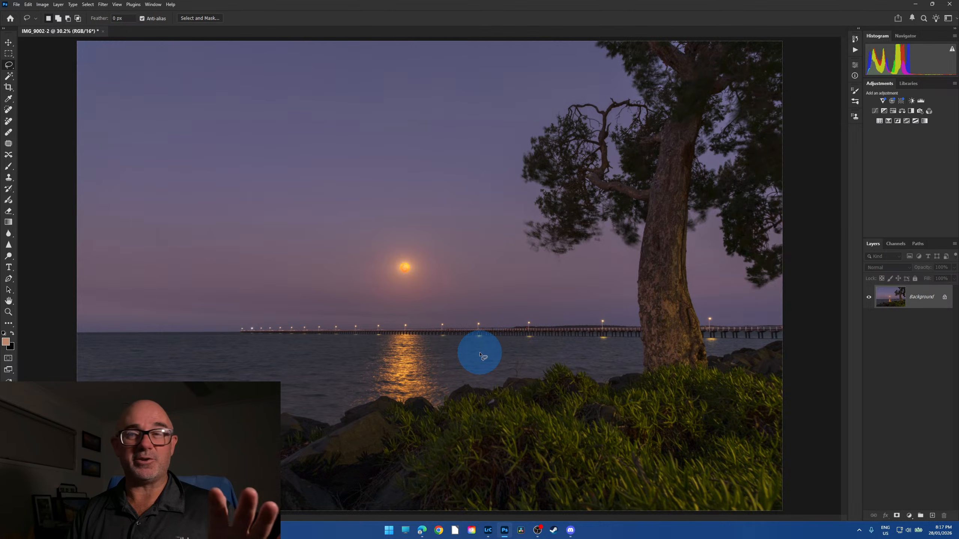
pyautogui.hotkey('ctrl', 'j')
# - Try the Lighten, Screen and Color Dodge blend modes on the moon layer, and return it to Normal
pyautogui.click(909, 267)
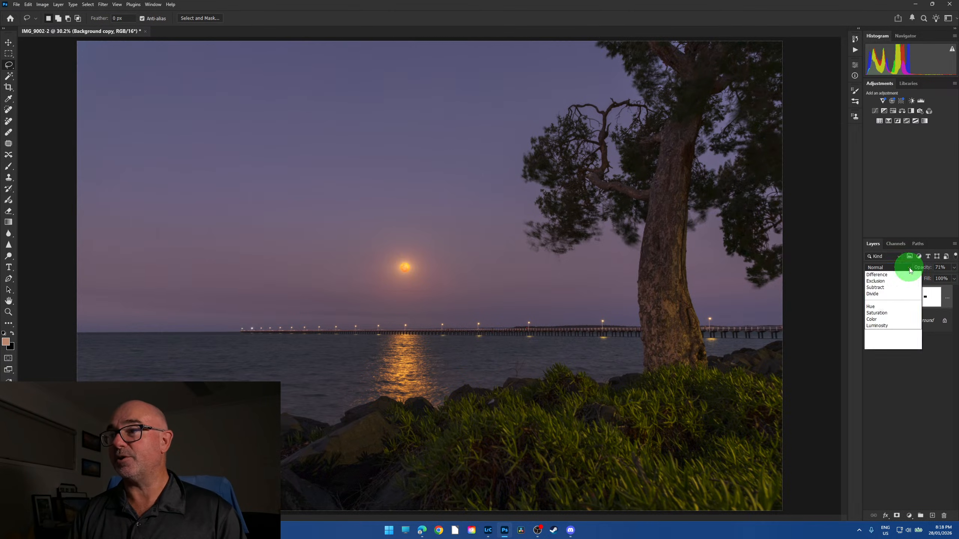
pyautogui.click(875, 327)
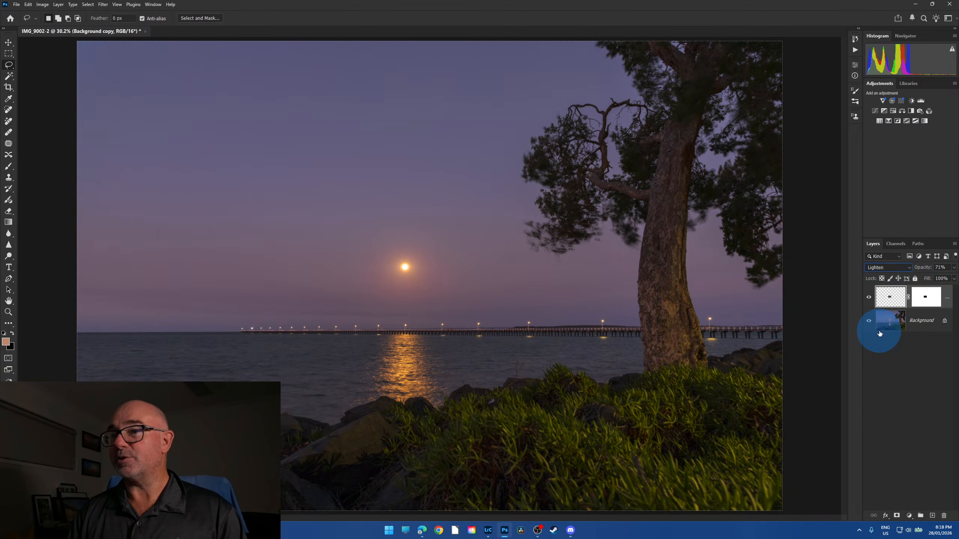
pyautogui.click(908, 268)
pyautogui.click(880, 334)
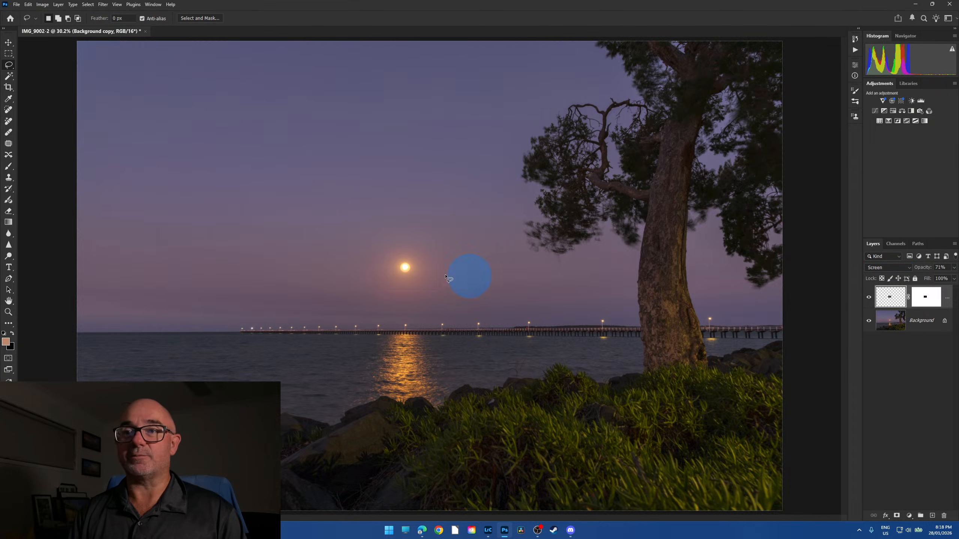
pyautogui.scroll(5, 398, 253)
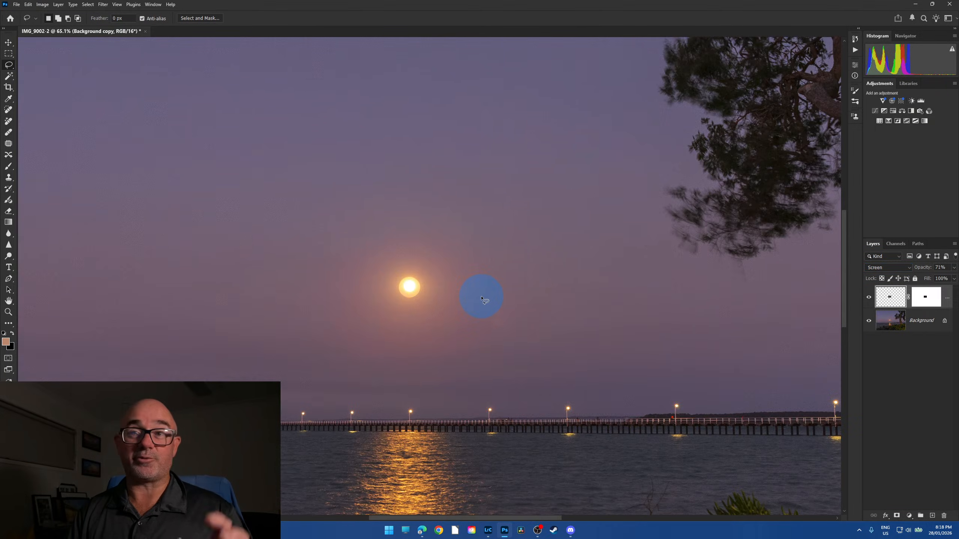
pyautogui.click(908, 268)
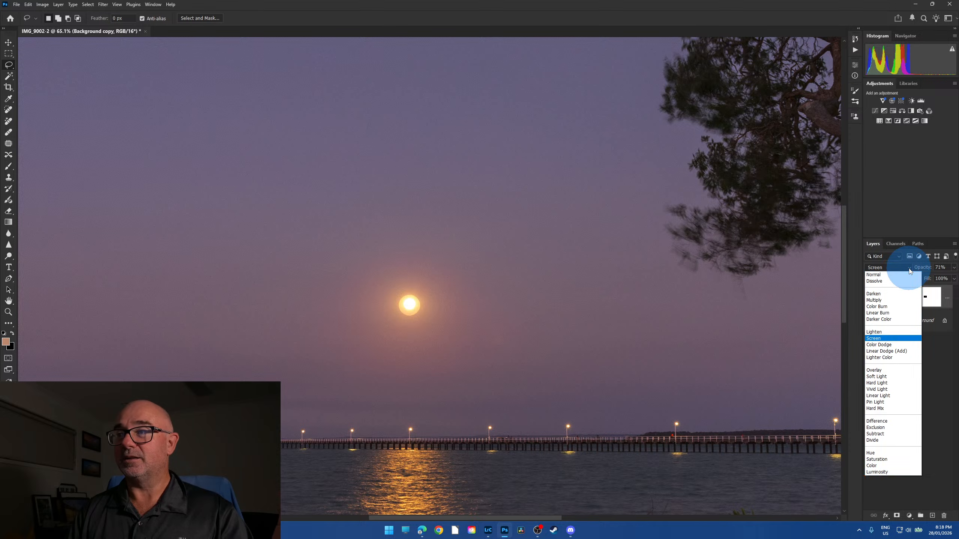
pyautogui.click(885, 332)
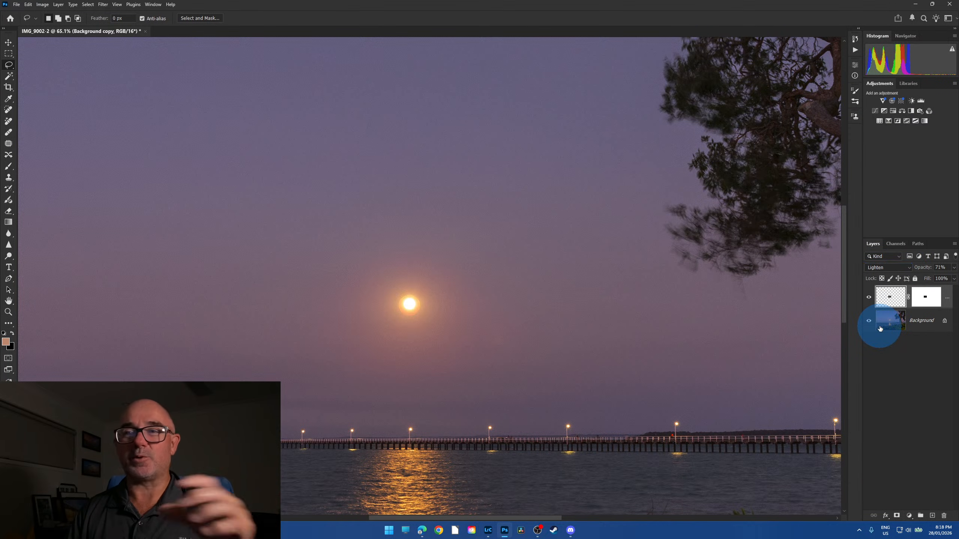
pyautogui.click(907, 268)
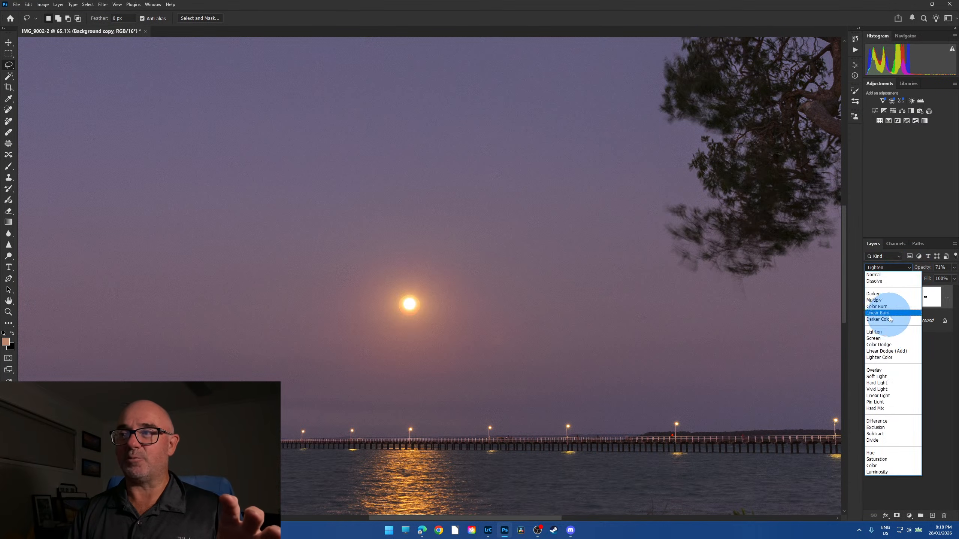
pyautogui.click(883, 345)
pyautogui.click(908, 267)
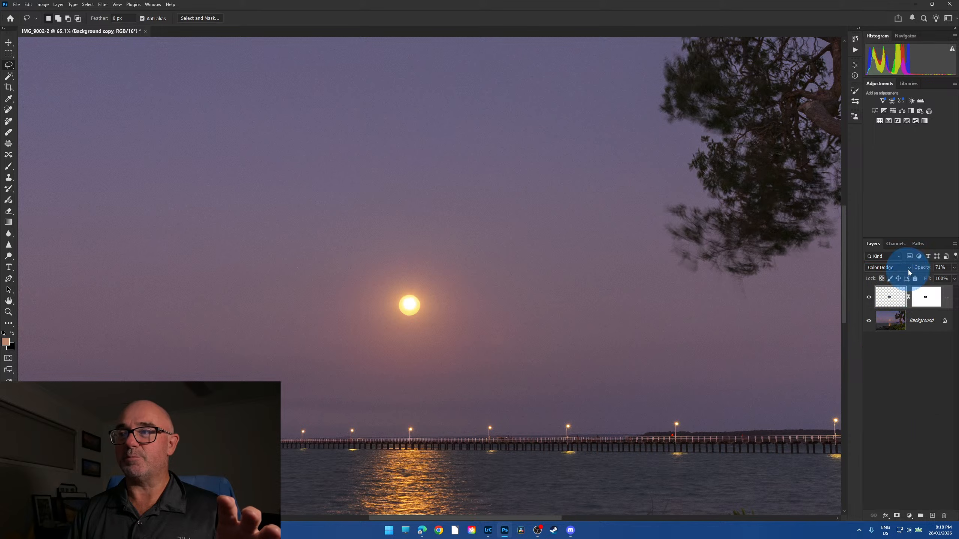
pyautogui.click(892, 276)
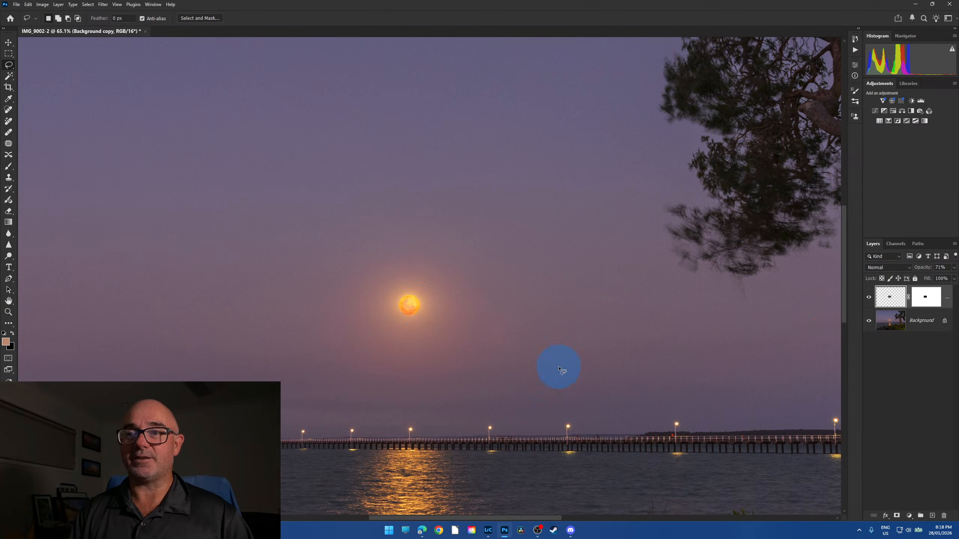
pyautogui.hotkey('ctrl', '0')
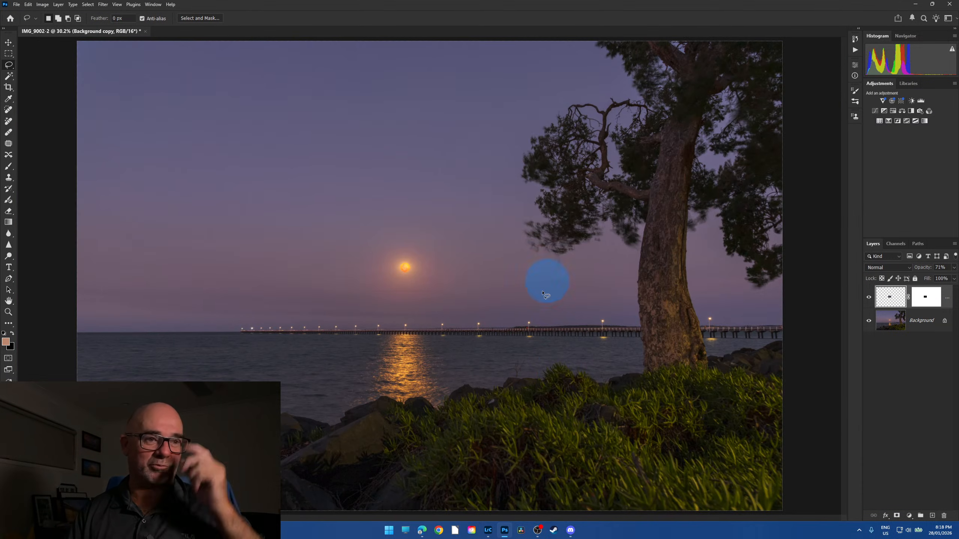
# - Flatten the moon layer into the pier photo and save the composite
pyautogui.click(58, 4)
pyautogui.click(96, 308)
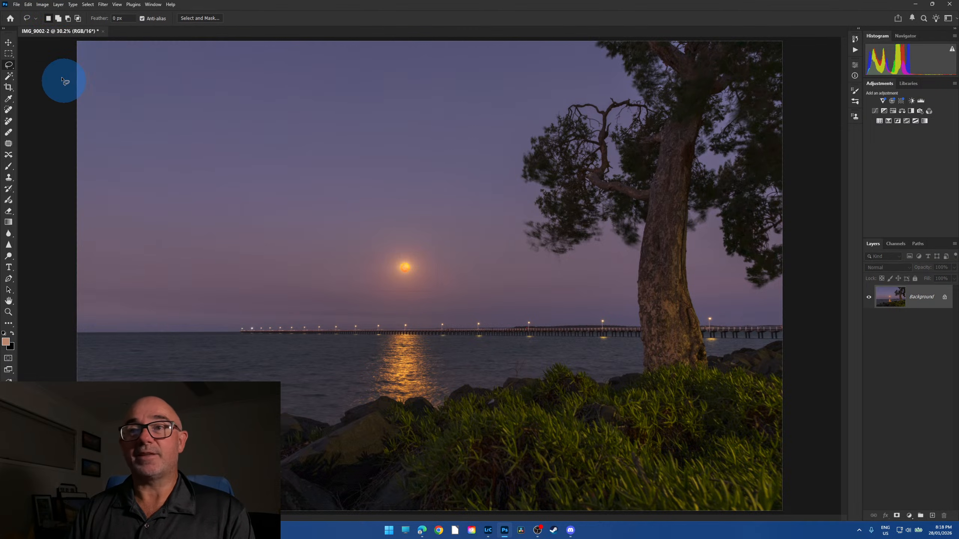
pyautogui.click(16, 5)
pyautogui.click(37, 90)
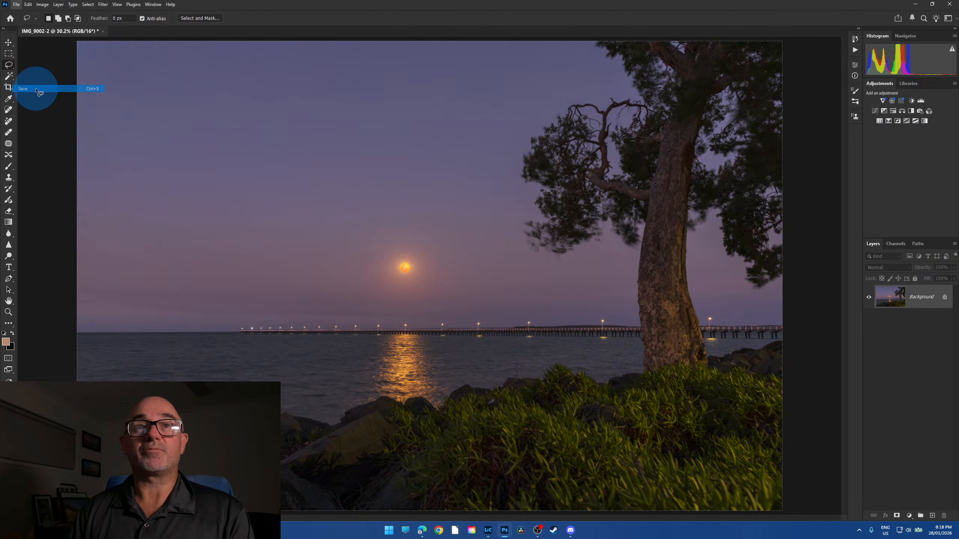
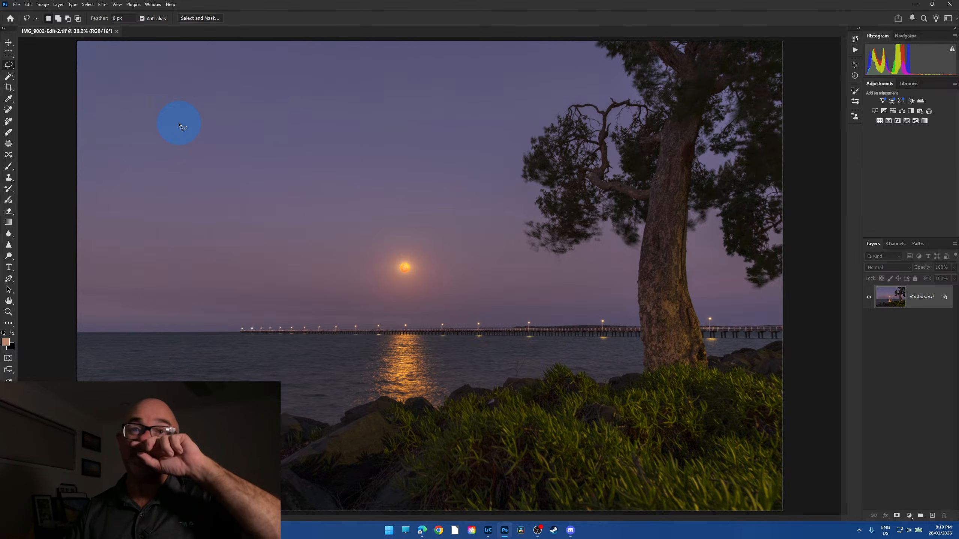
# - Close the saved pier photo and switch to Lightroom Classic
pyautogui.click(118, 32)
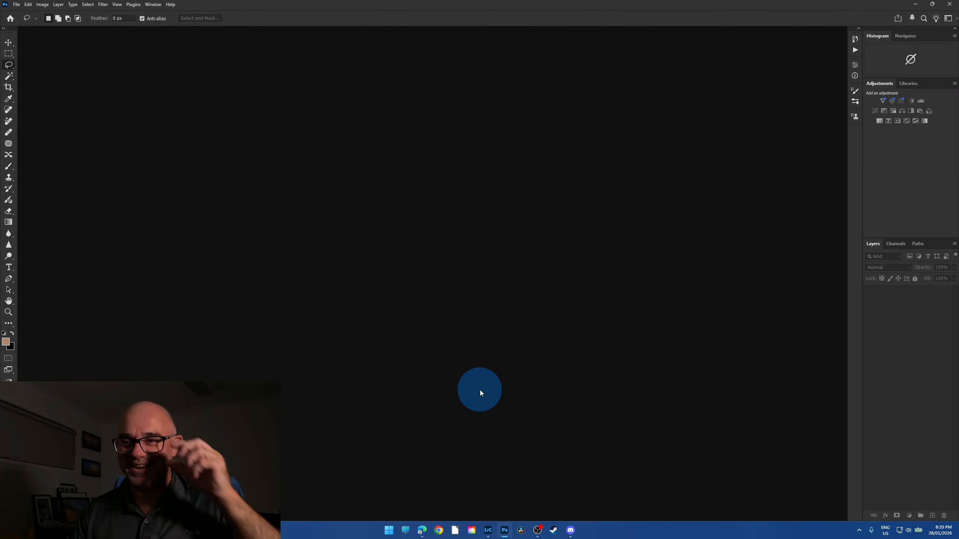
pyautogui.click(571, 530)
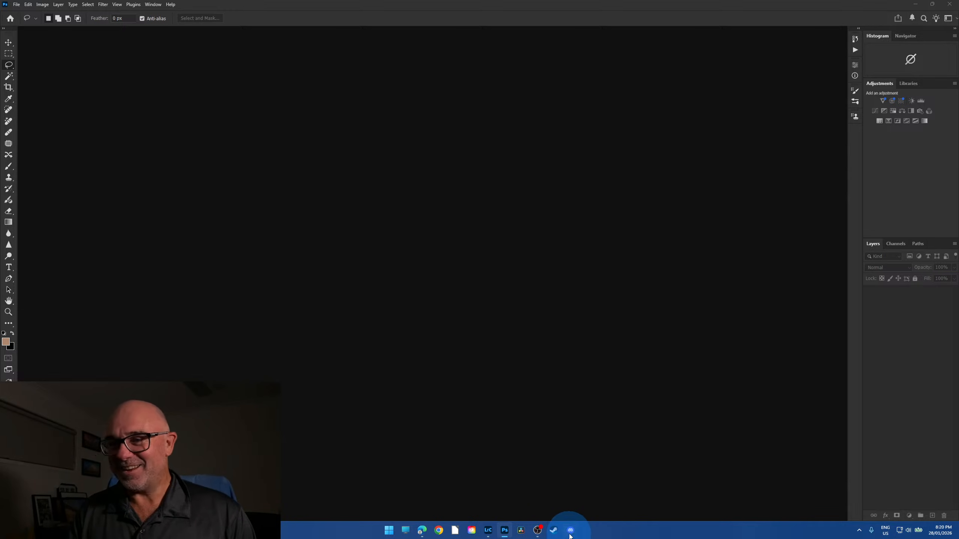
pyautogui.hotkey('alt', 'Tab')
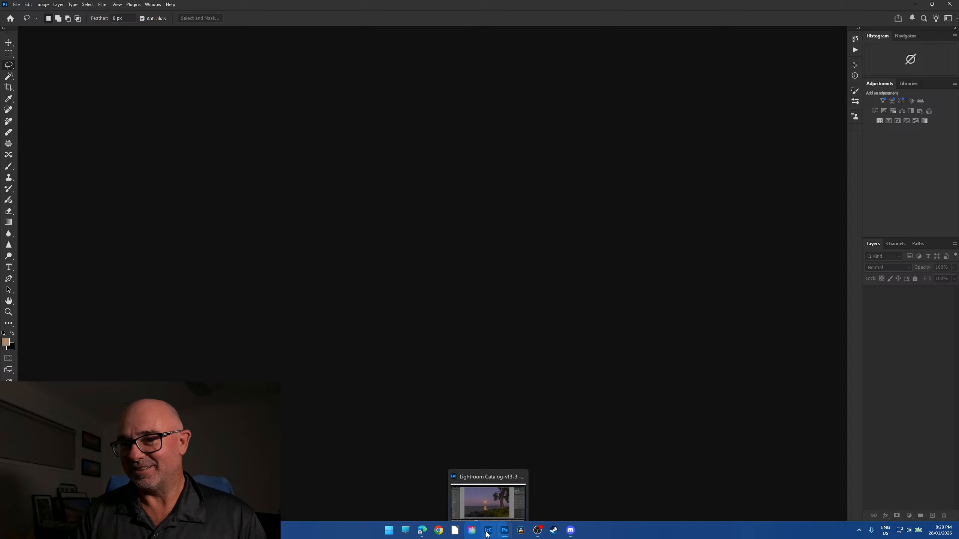
pyautogui.click(486, 466)
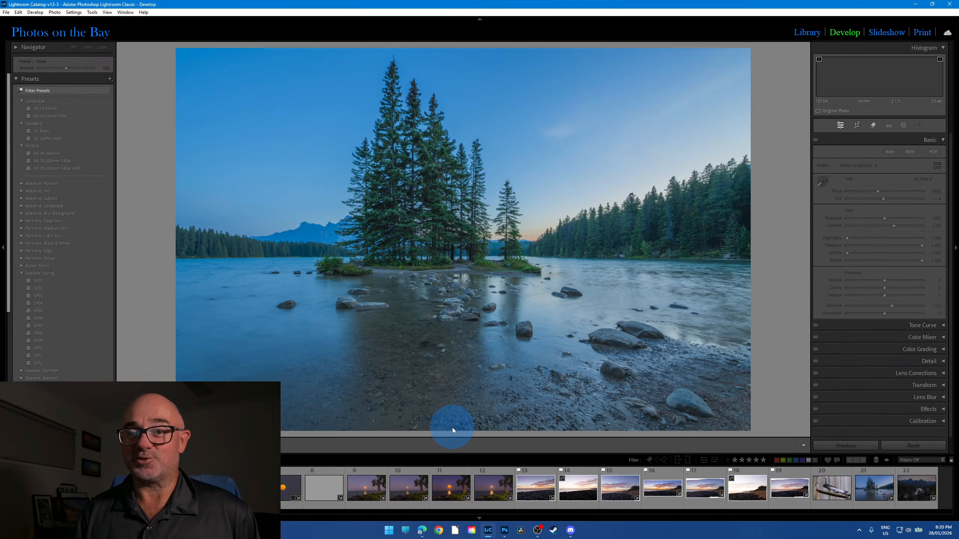
# - Warm the lake photo's white balance to Temp 8500 and Tint +25, and reset all of its develop settings
pyautogui.press('Right')
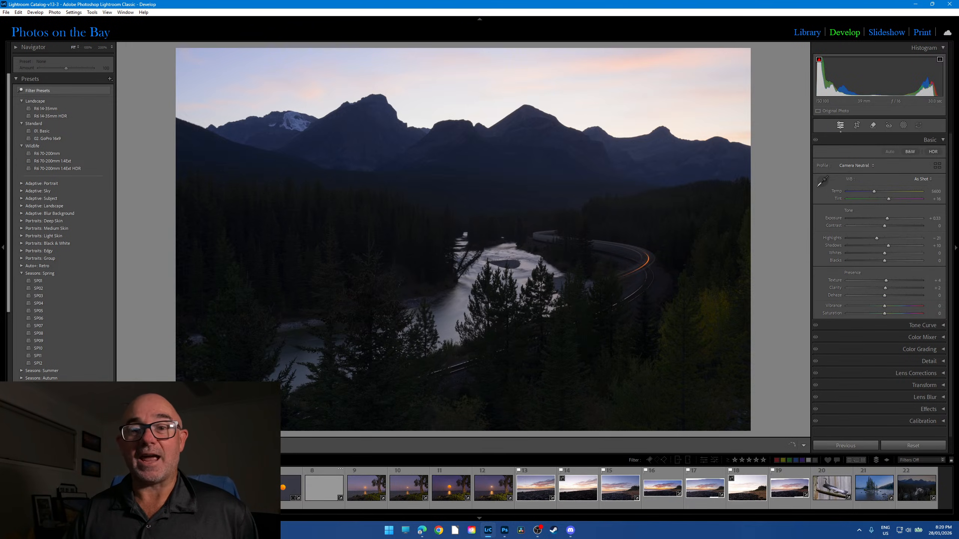
pyautogui.press('Left')
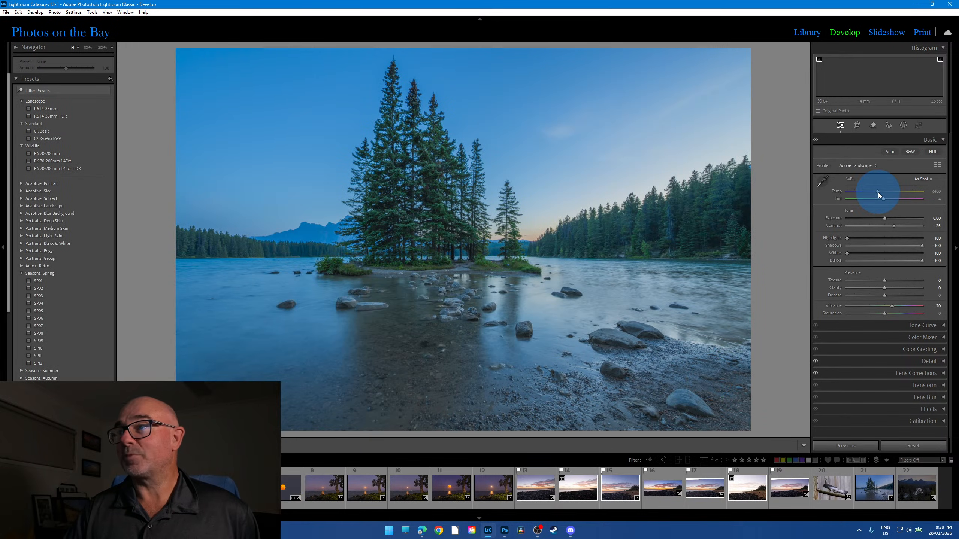
pyautogui.moveTo(877, 192); pyautogui.dragTo(892, 201)
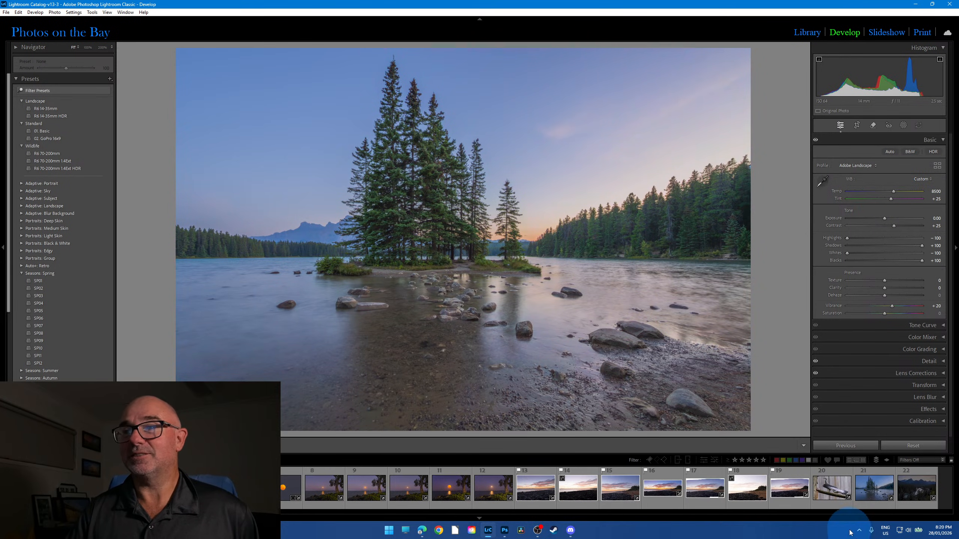
pyautogui.hotkey('ctrl', 'shift', 'r')
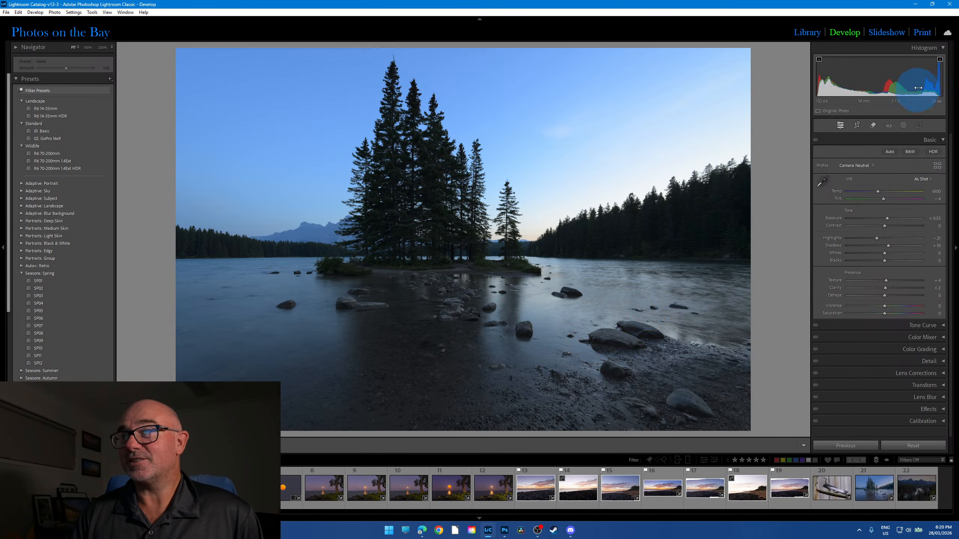
# - Open the mountain river photo and examine the railway curve and orange light trail at 200% magnification
pyautogui.press('Right')
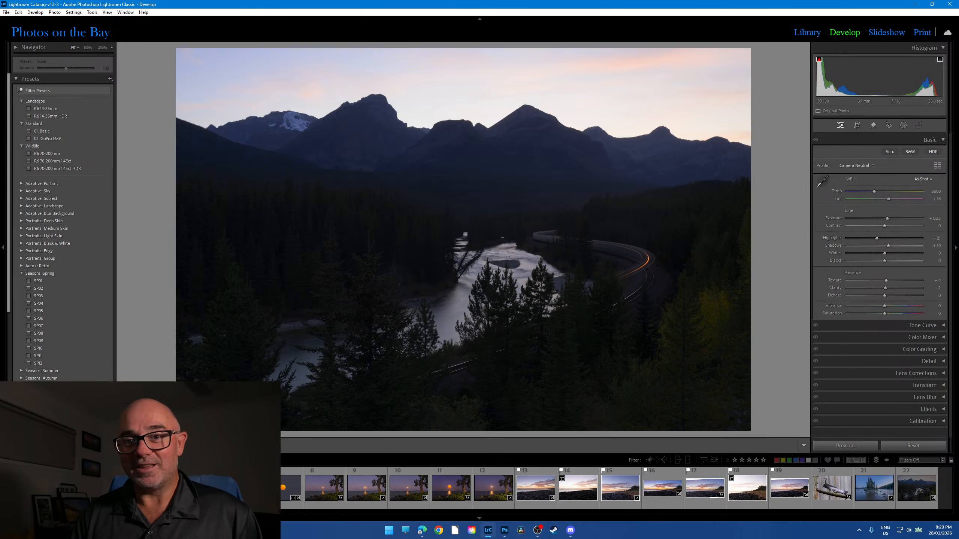
pyautogui.press('Left')
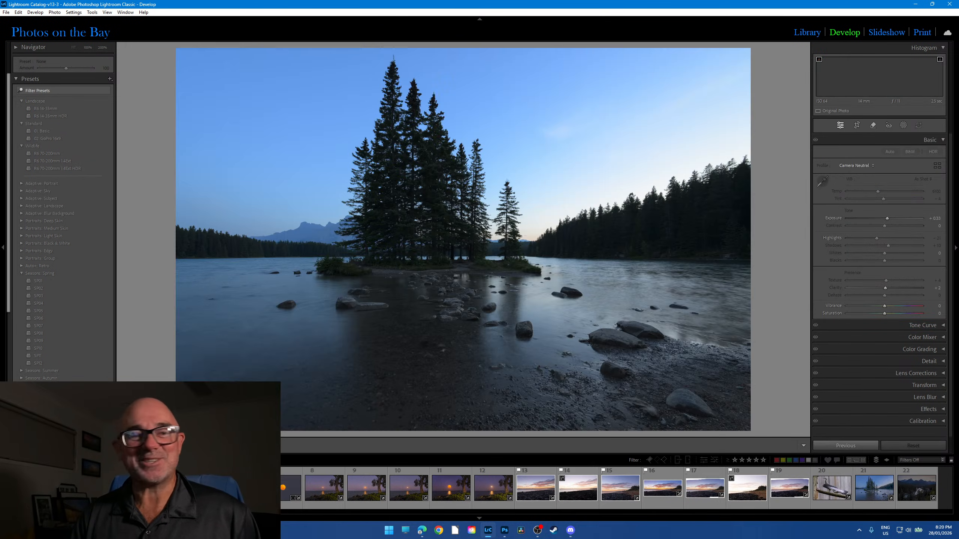
pyautogui.press('Right')
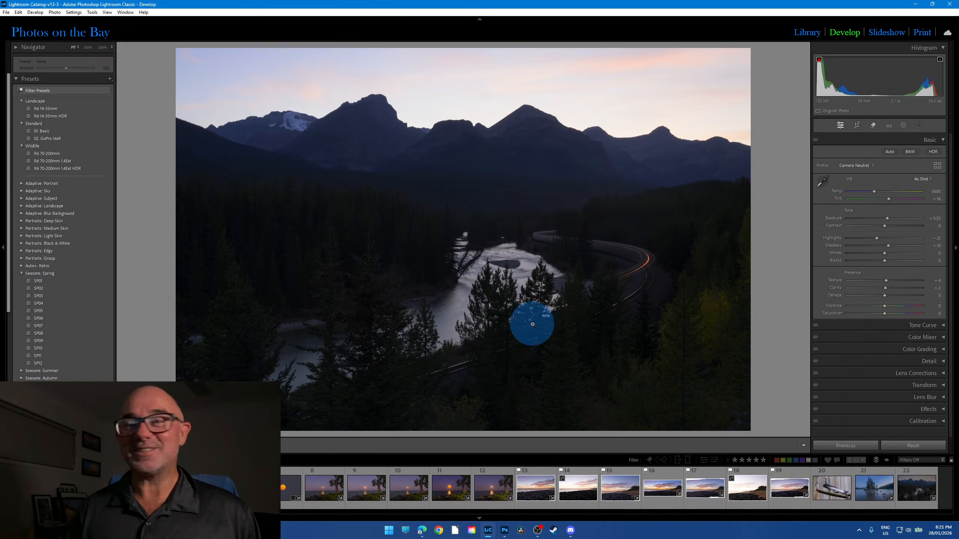
pyautogui.click(627, 263)
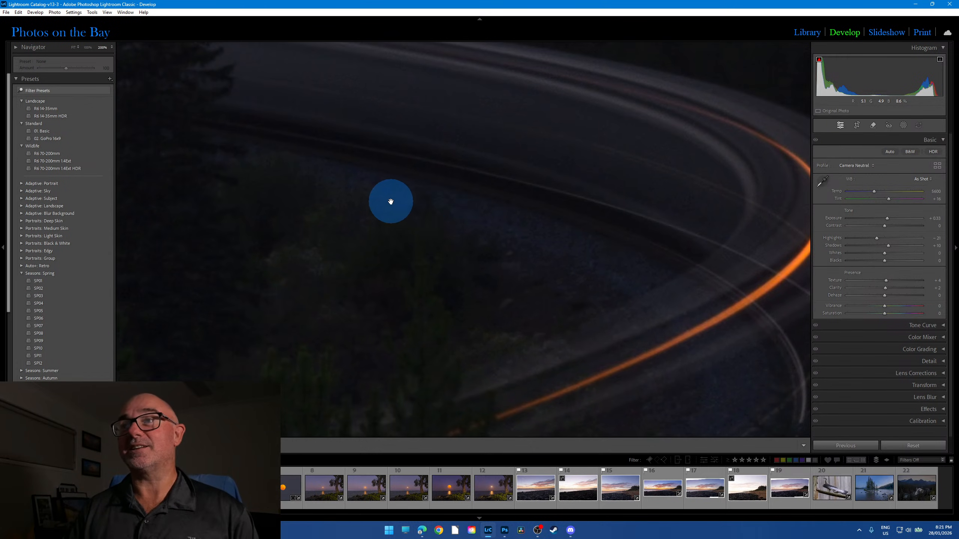
pyautogui.moveTo(468, 276); pyautogui.dragTo(772, 479)
pyautogui.moveTo(191, 321); pyautogui.dragTo(313, 242)
pyautogui.moveTo(620, 314); pyautogui.dragTo(521, 265)
pyautogui.moveTo(644, 368); pyautogui.dragTo(445, 259)
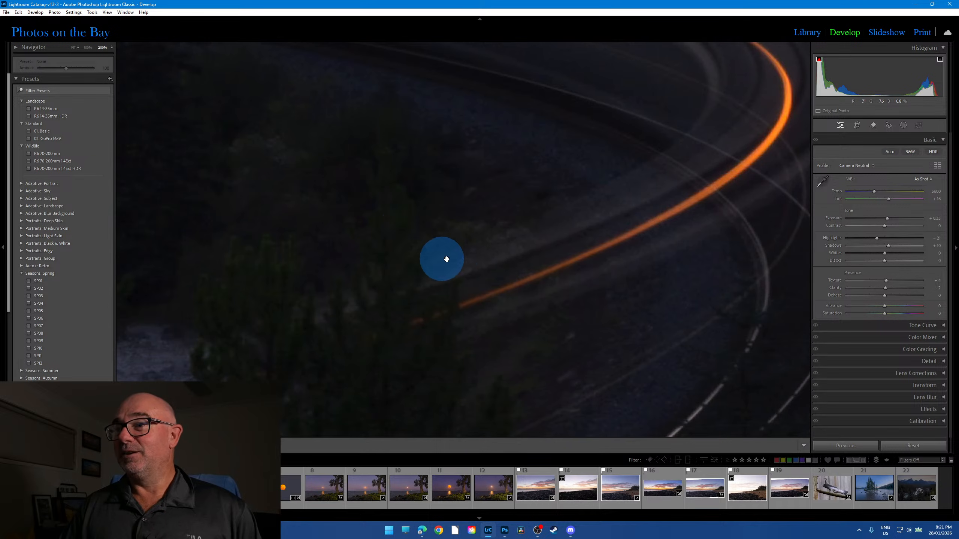
pyautogui.moveTo(559, 246); pyautogui.dragTo(391, 240)
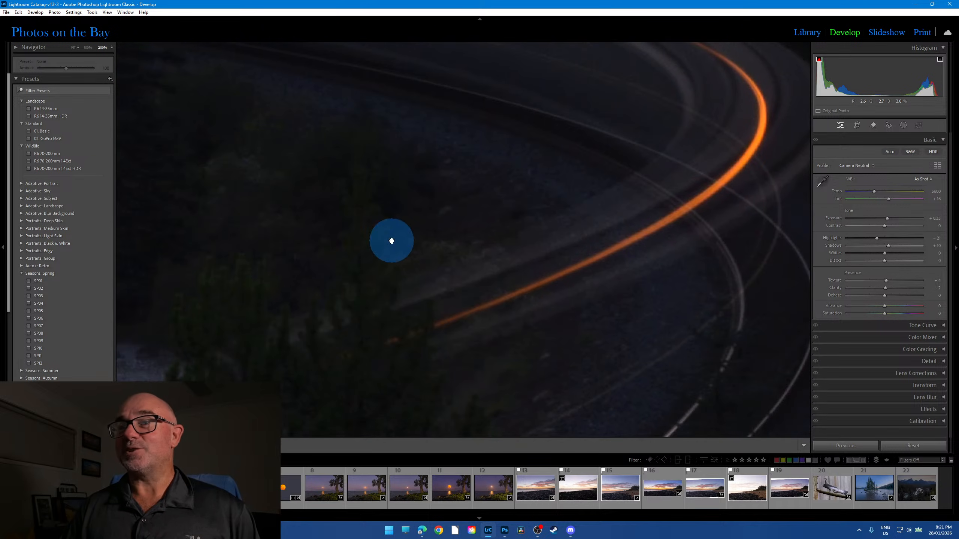
pyautogui.click(561, 350)
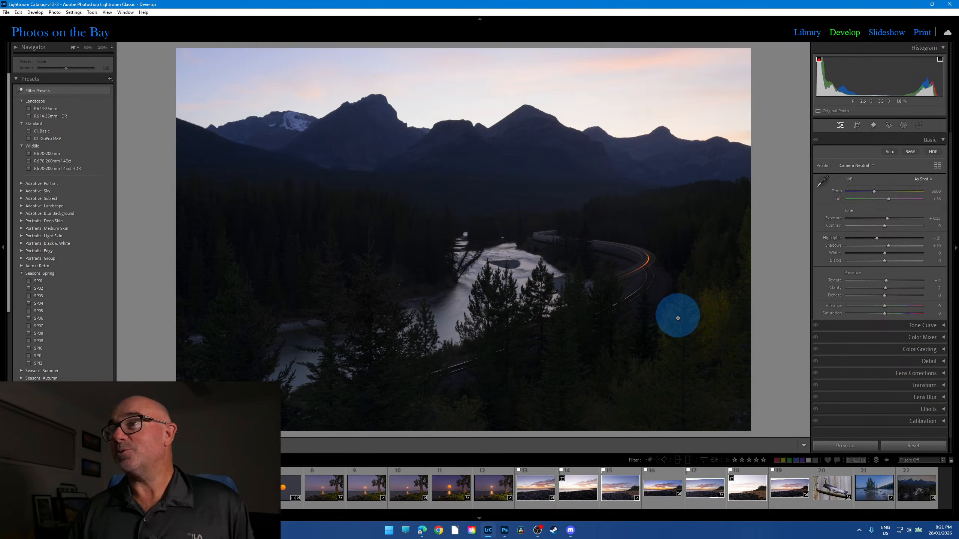
# - Try the Adobe Landscape profile with shadow clipping shown on the mountain photo, and reset its develop settings
pyautogui.click(868, 165)
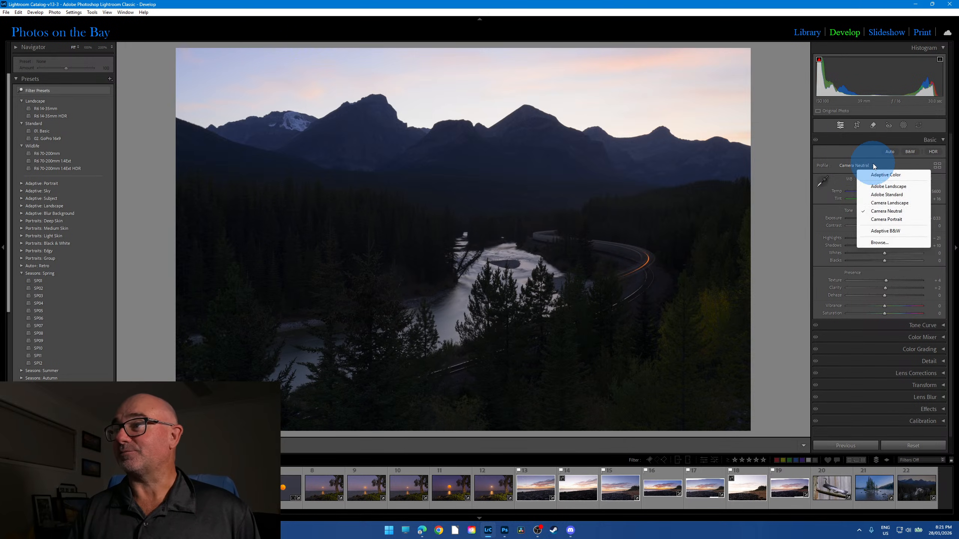
pyautogui.click(890, 186)
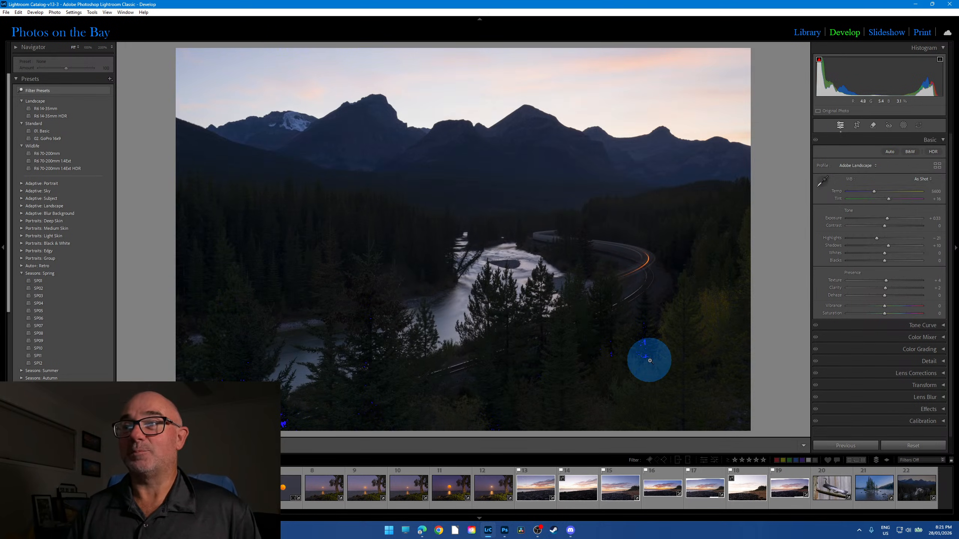
pyautogui.press('j')
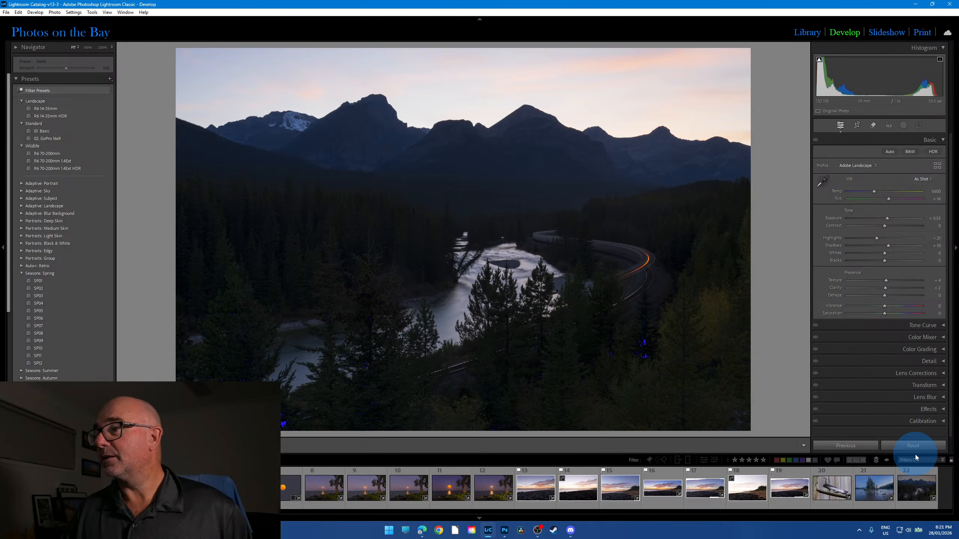
pyautogui.click(921, 446)
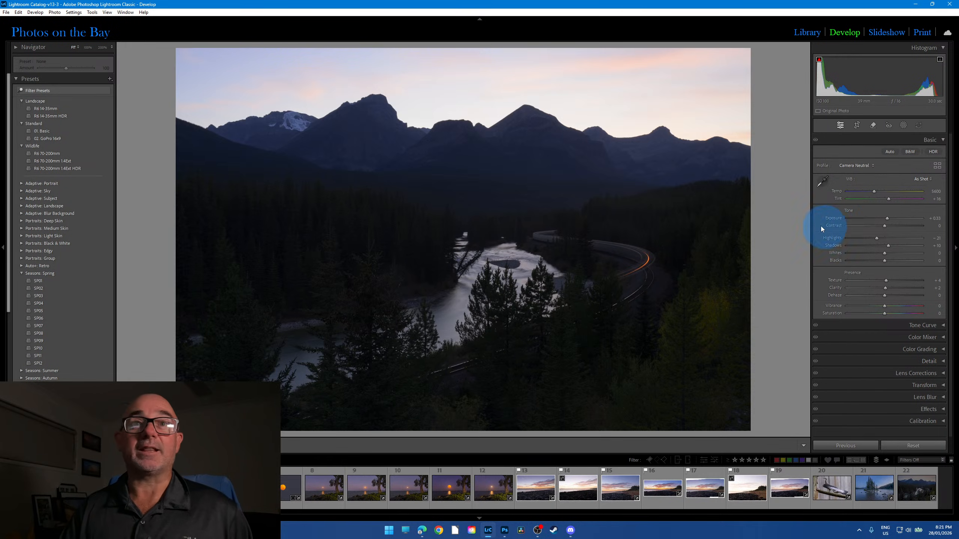
# - Apply the Adobe Landscape profile to the mountain river photo
pyautogui.click(871, 165)
pyautogui.click(885, 186)
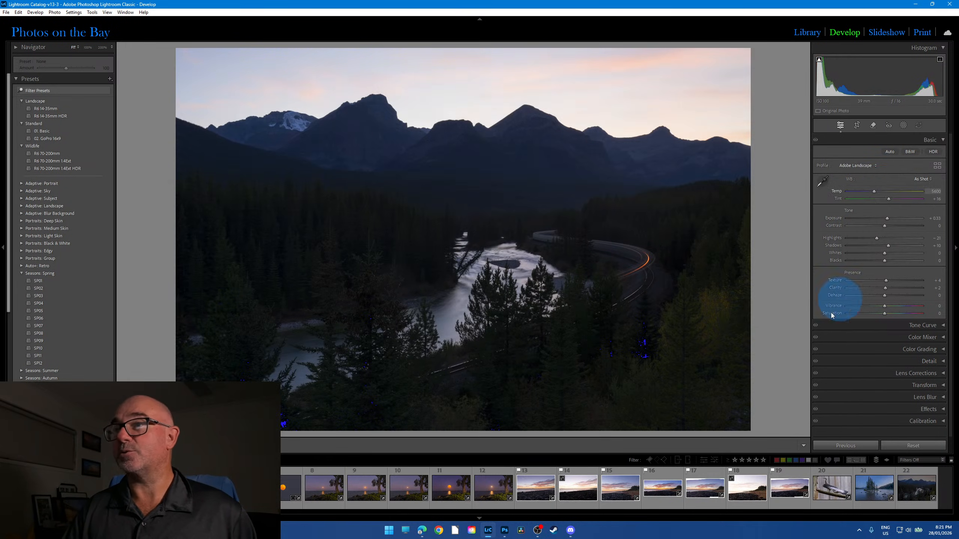
# - Try an Exposure of -1.65 on the mountain photo, review its capture info overlay, and restore the exposure to +0.33
pyautogui.moveTo(887, 219); pyautogui.dragTo(871, 219)
pyautogui.click(698, 86)
pyautogui.moveTo(393, 232); pyautogui.dragTo(672, 223)
pyautogui.click(503, 218)
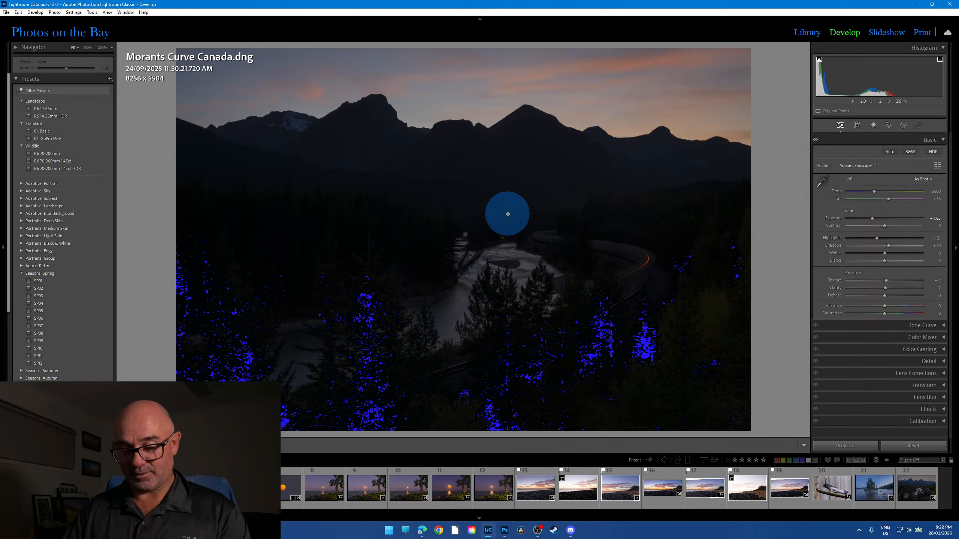
pyautogui.press('i')
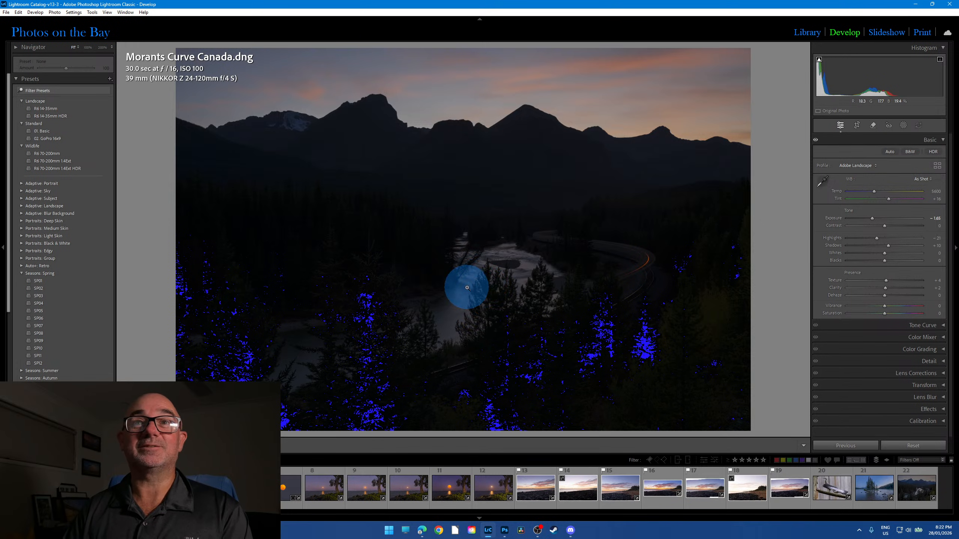
pyautogui.press('i')
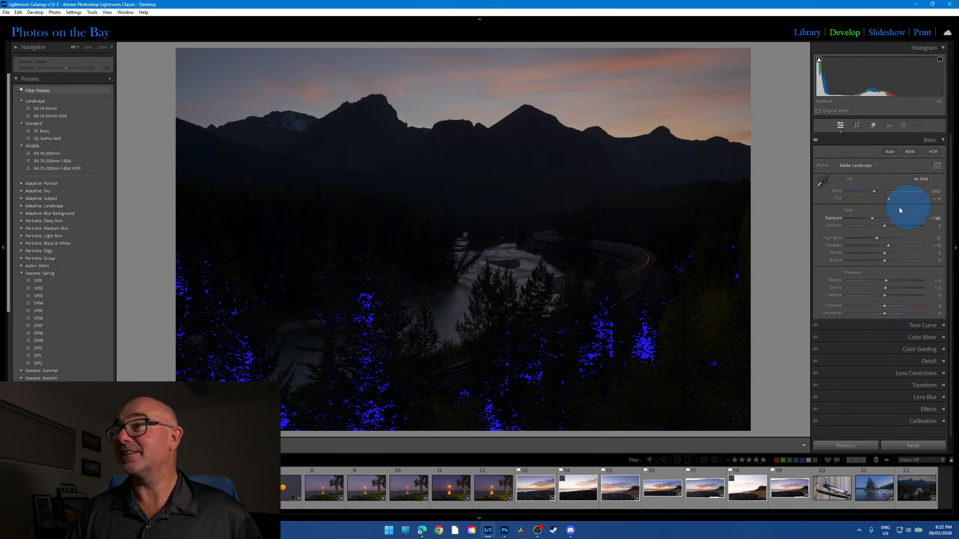
pyautogui.moveTo(872, 219); pyautogui.dragTo(887, 218)
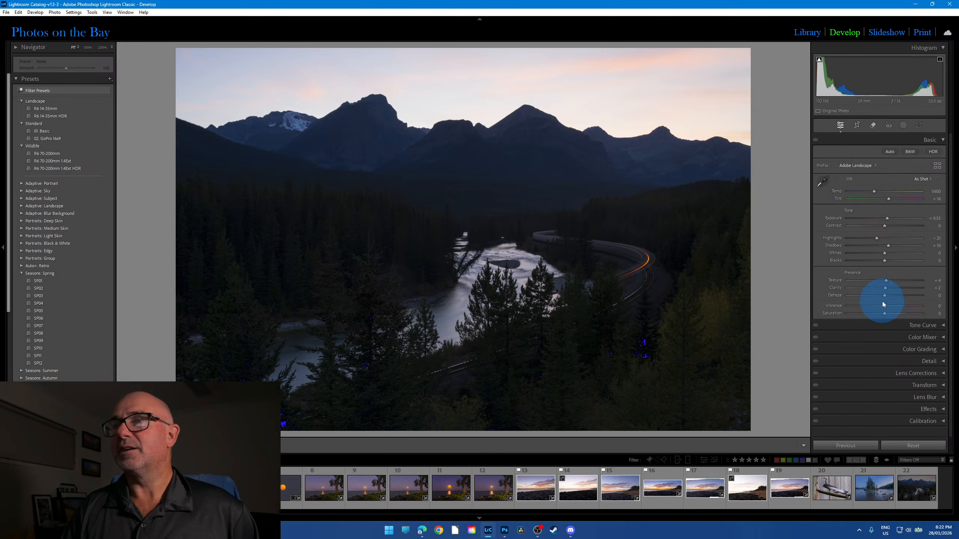
# - Set the mountain photo's Exposure to -0.80, Contrast +41, Highlights -51, Shadows +52, Whites -34 and Blacks +26
pyautogui.moveTo(877, 243); pyautogui.dragTo(894, 262)
pyautogui.moveTo(884, 226)
pyautogui.mouseDown()
pyautogui.moveTo(901, 227)
pyautogui.moveTo(878, 221)
pyautogui.mouseUp()
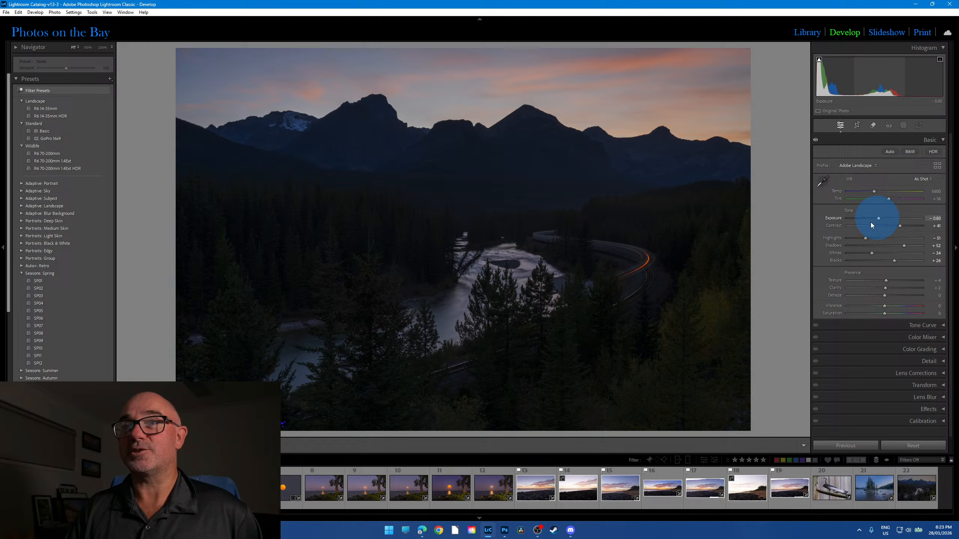
# - Raise the mountain photo's Vibrance to +25 and set its white balance to Temp 5150 and Tint +28
pyautogui.click(892, 307)
pyautogui.moveTo(892, 307); pyautogui.dragTo(894, 307)
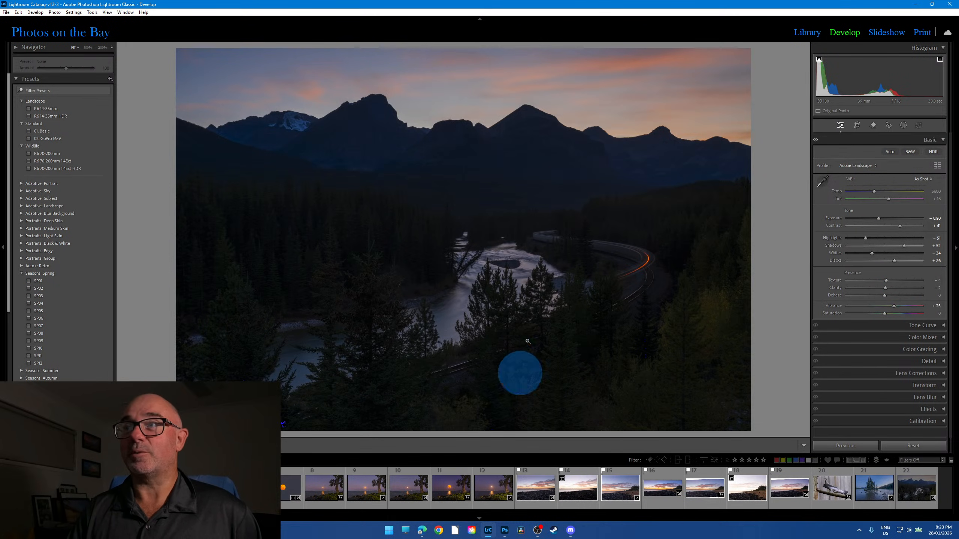
pyautogui.moveTo(875, 195); pyautogui.dragTo(890, 199)
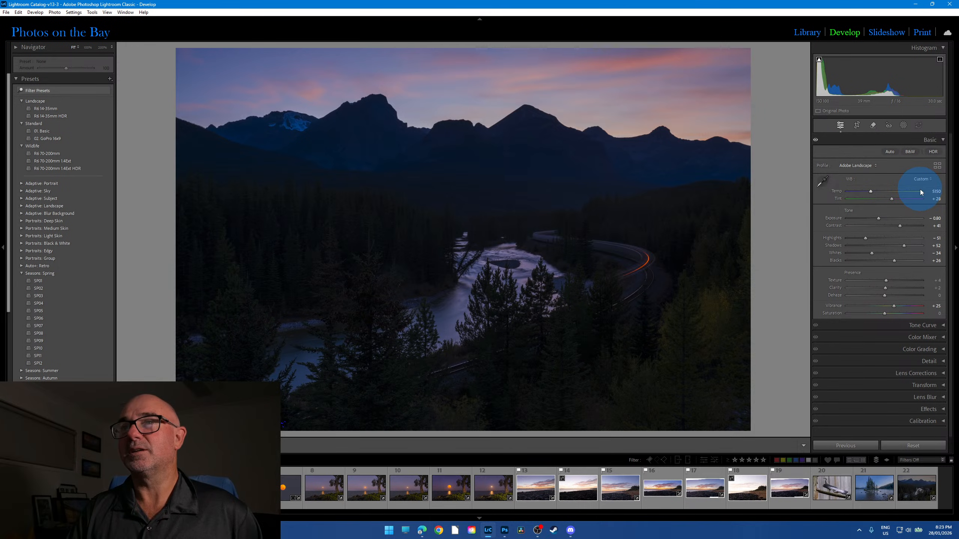
# - Send the mountain photo to Adobe Photoshop 2026 for editing and fit it to the screen
pyautogui.rightClick(252, 241)
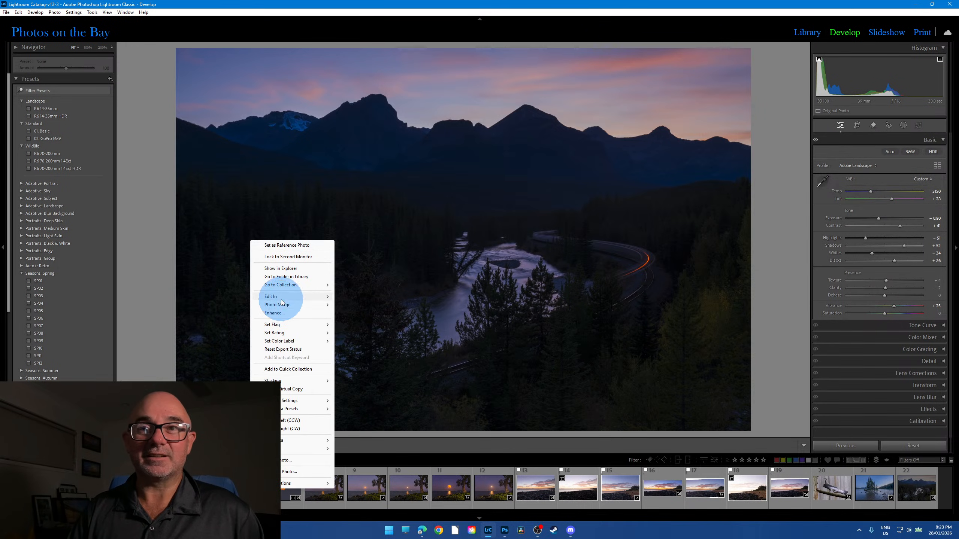
pyautogui.moveTo(287, 297)
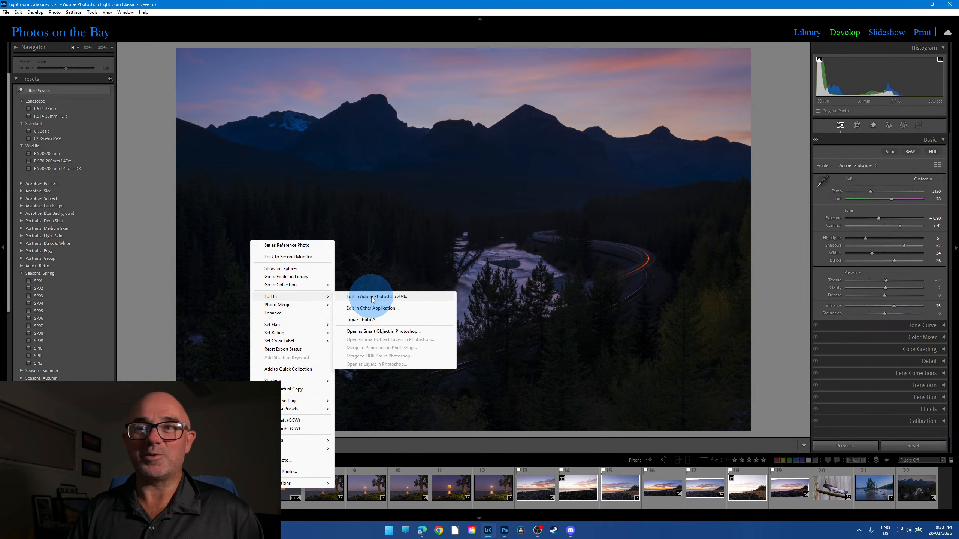
pyautogui.click(372, 297)
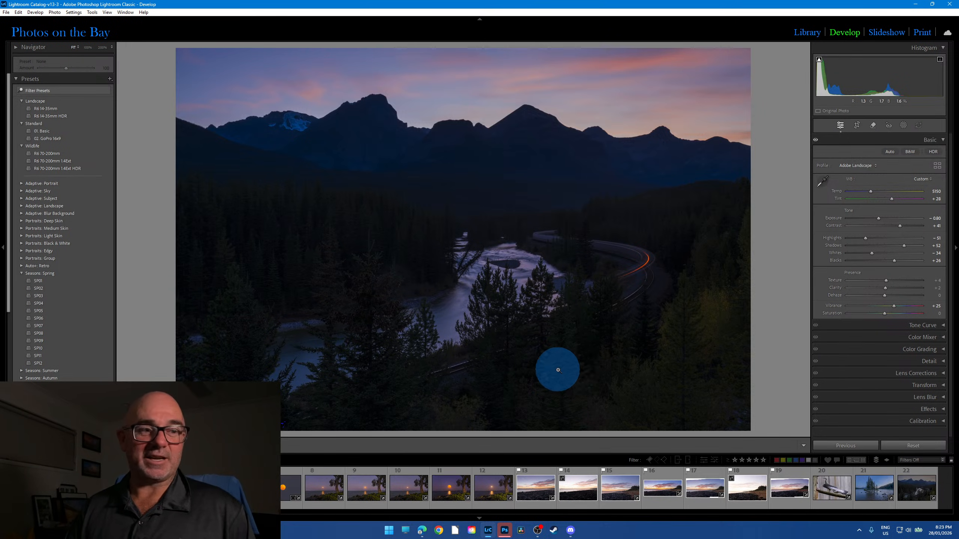
pyautogui.hotkey('alt', 'Tab')
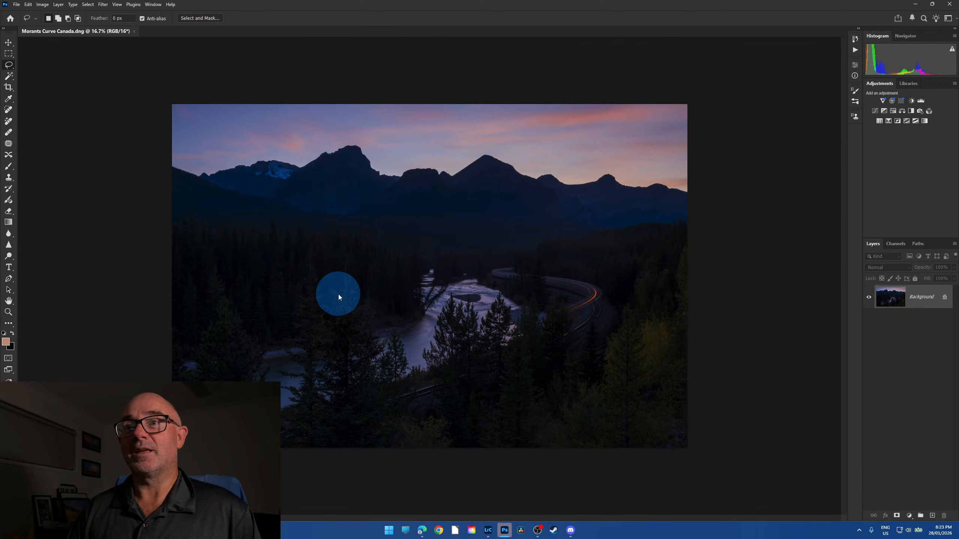
pyautogui.hotkey('ctrl', '0')
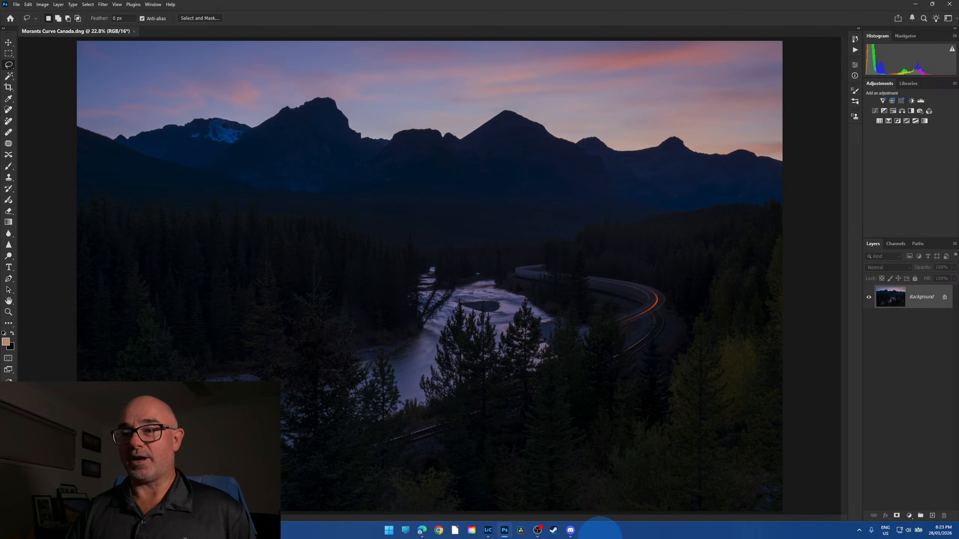
# - Switch back to Lightroom Classic and set the mountain photo's Exposure to +1.40 and Temp to 8400
pyautogui.click(487, 531)
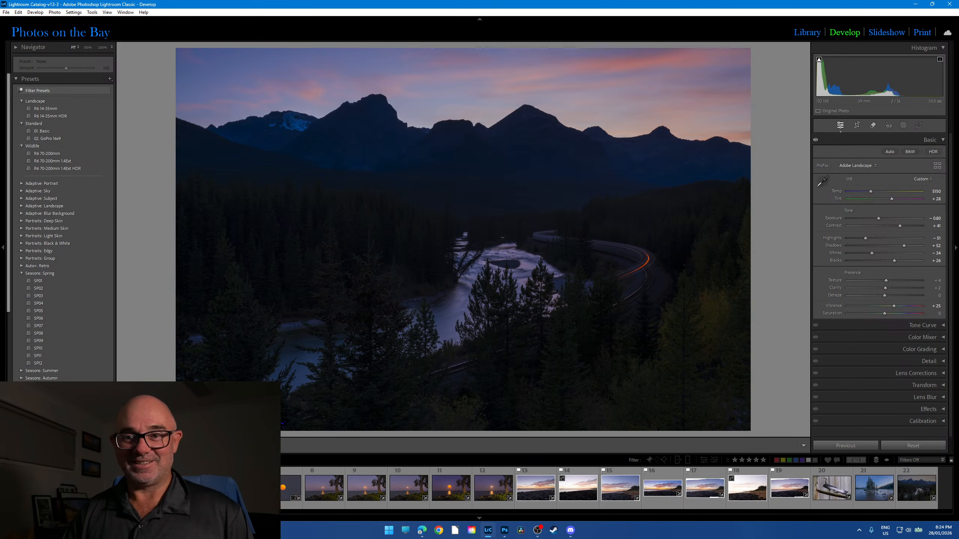
pyautogui.click(879, 221)
pyautogui.moveTo(886, 220); pyautogui.dragTo(897, 221)
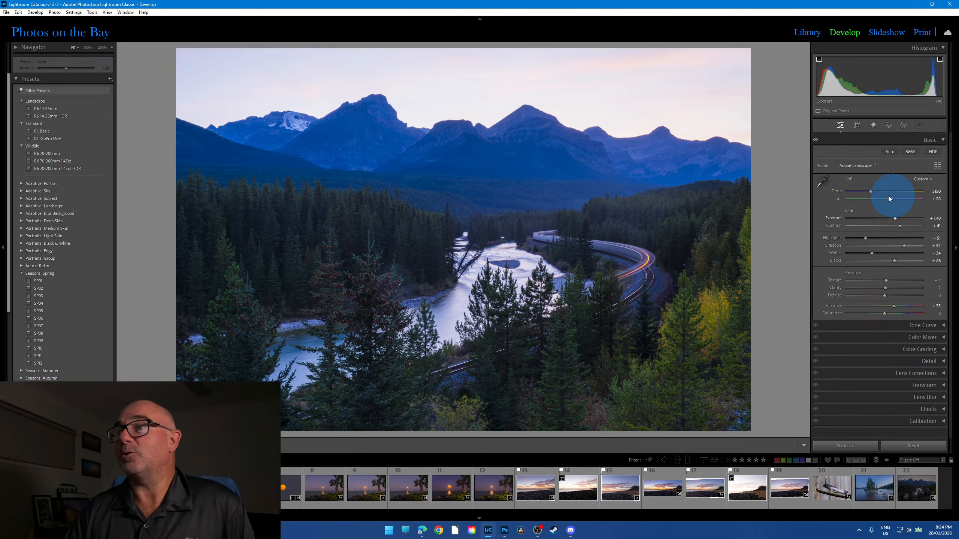
pyautogui.moveTo(870, 191); pyautogui.dragTo(894, 191)
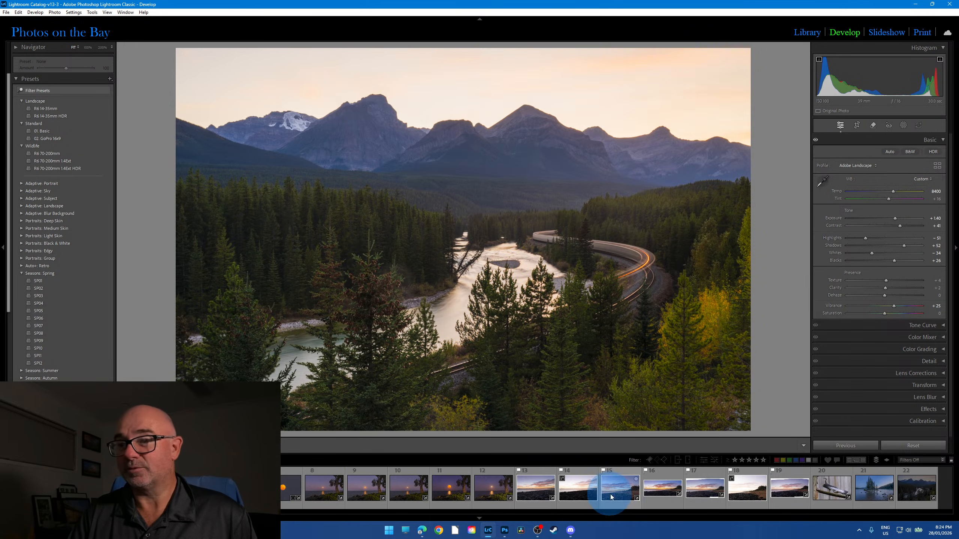
# - Send the brightened, warmer version of the mountain photo to Photoshop for editing as a second document
pyautogui.rightClick(231, 239)
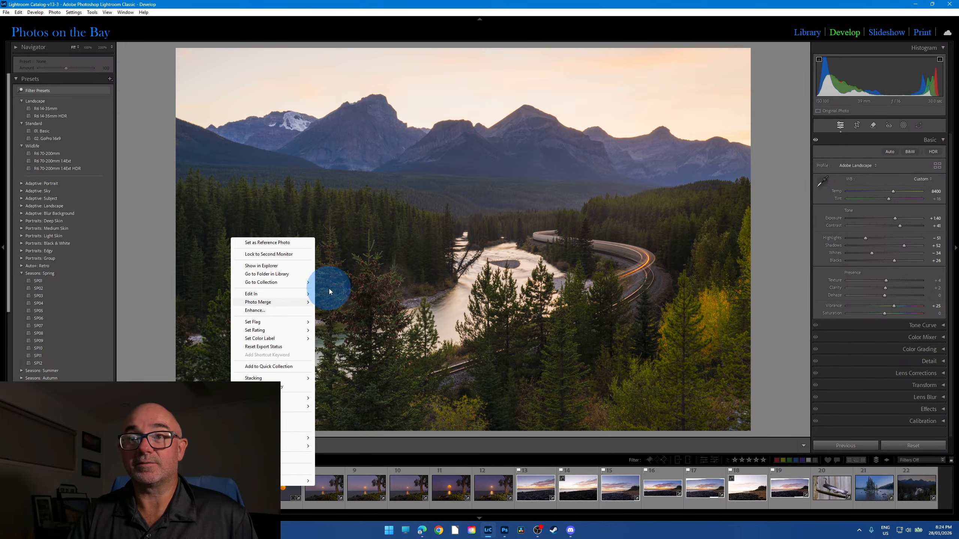
pyautogui.moveTo(277, 294)
pyautogui.click(341, 295)
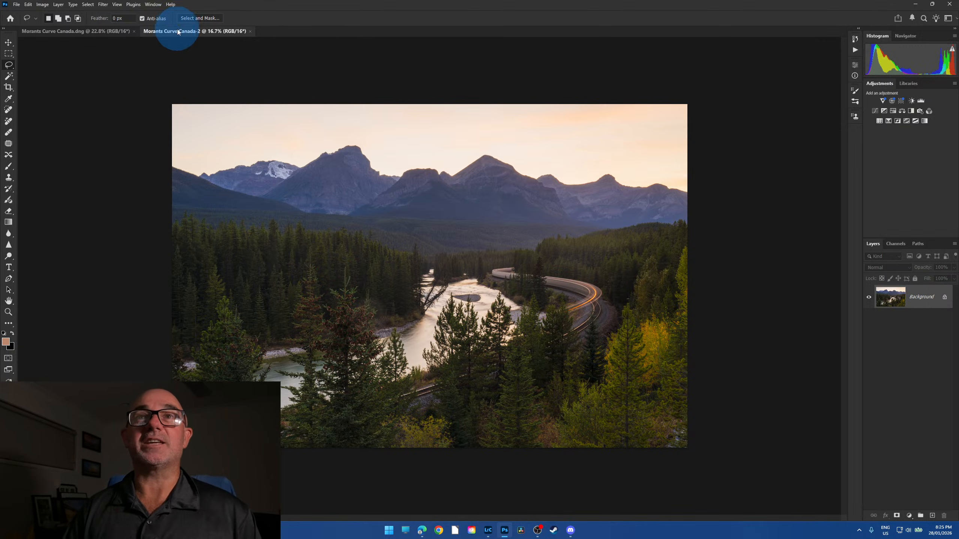
# - Float the bright version's document, copy its image onto the dark Morants Curve document as an aligned layer, and close the floating document
pyautogui.moveTo(180, 33); pyautogui.dragTo(193, 251)
pyautogui.click(8, 43)
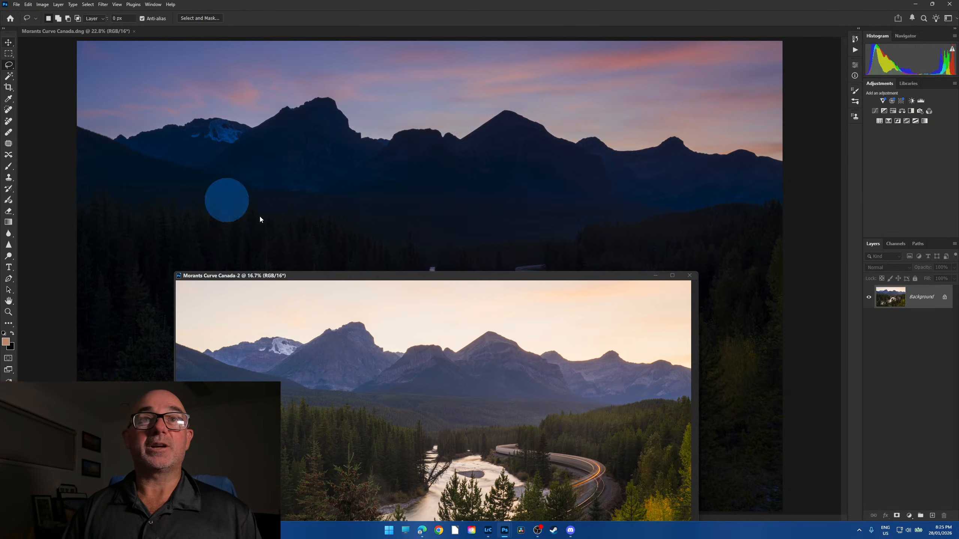
pyautogui.moveTo(438, 308); pyautogui.dragTo(497, 195)
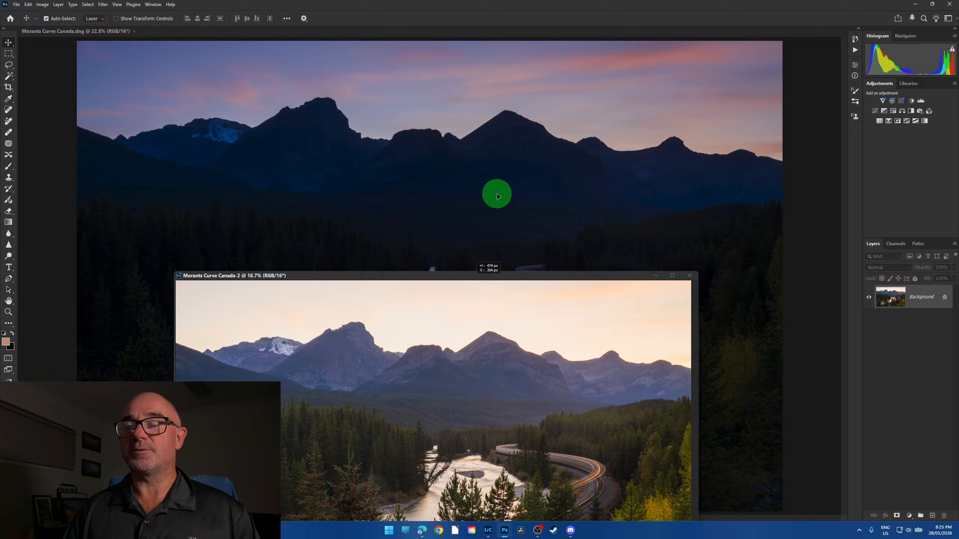
pyautogui.moveTo(497, 196); pyautogui.dragTo(499, 197)
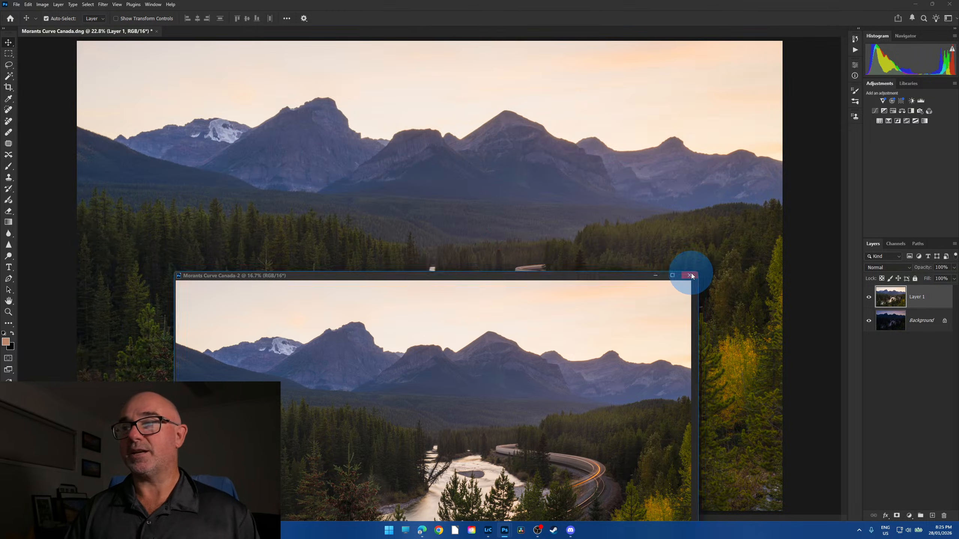
pyautogui.click(692, 276)
pyautogui.click(482, 188)
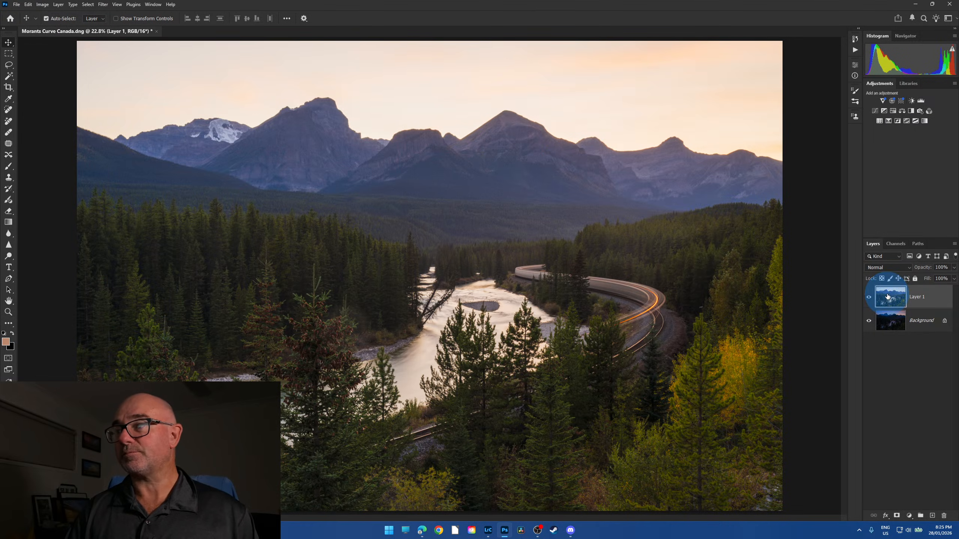
# - Duplicate the bright Layer 1, unlock the dark Background, and move the original Layer 1 beneath it
pyautogui.hotkey('ctrl', 'j')
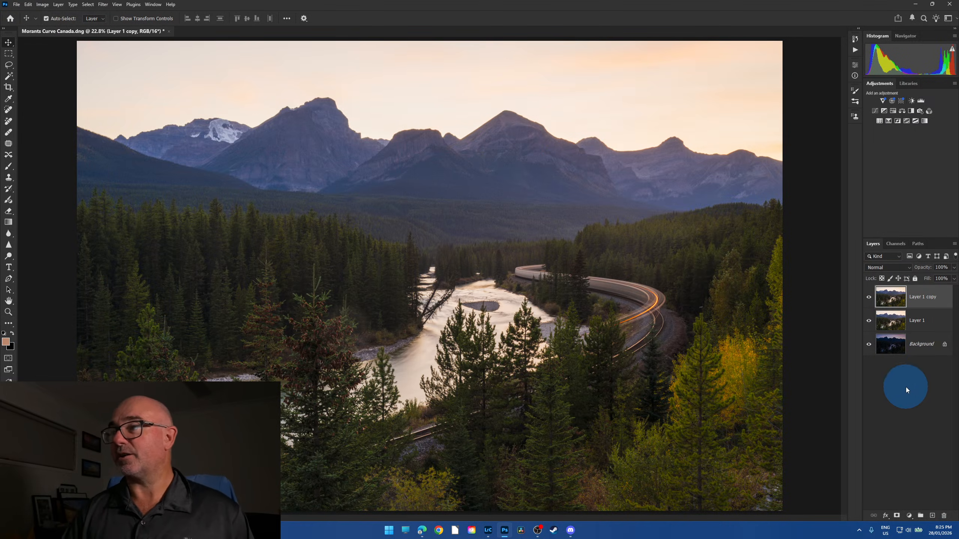
pyautogui.click(944, 344)
pyautogui.click(899, 324)
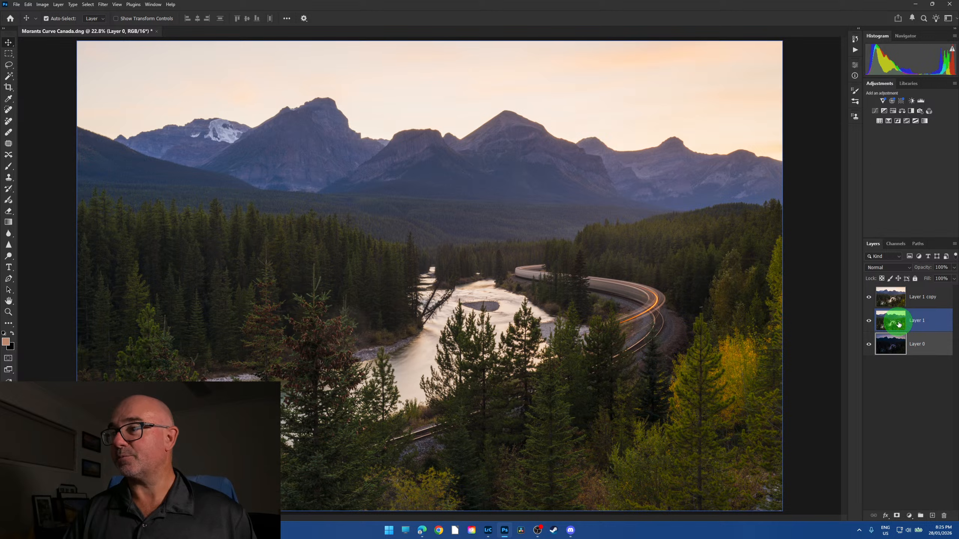
pyautogui.moveTo(899, 324); pyautogui.dragTo(902, 357)
# - Add a layer mask to Layer 1 copy and load the RGB channel's luminosity as a selection
pyautogui.click(921, 297)
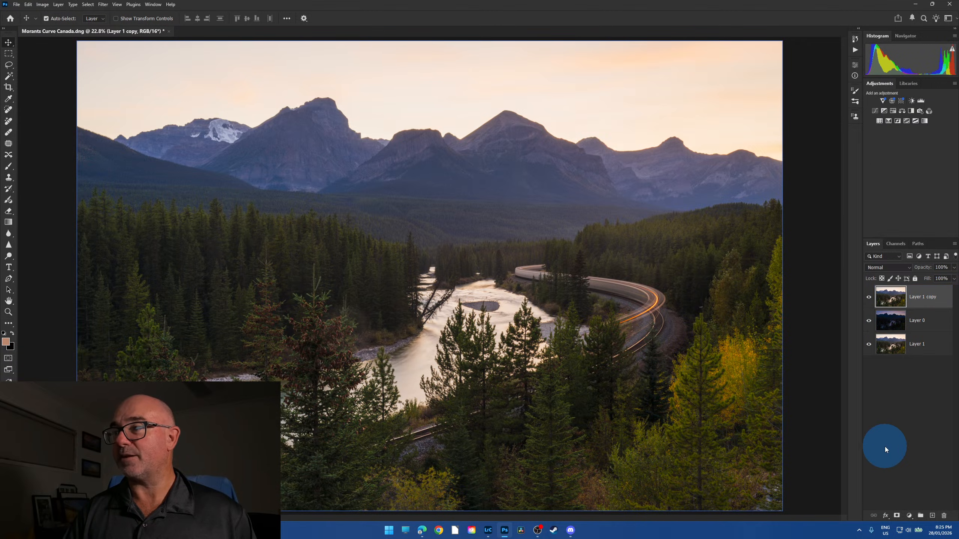
pyautogui.click(897, 515)
pyautogui.click(908, 245)
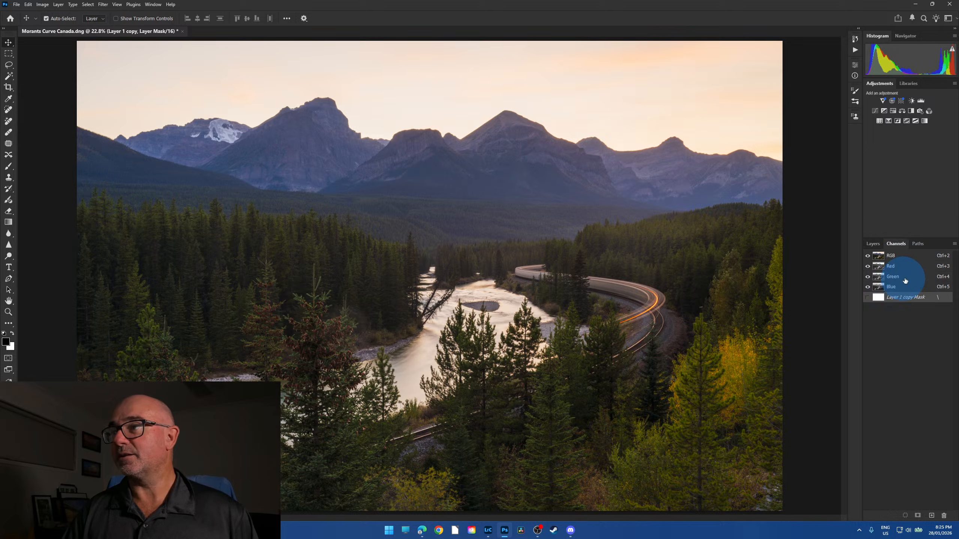
pyautogui.keyDown('ctrl'); pyautogui.click(880, 257); pyautogui.keyUp('ctrl')
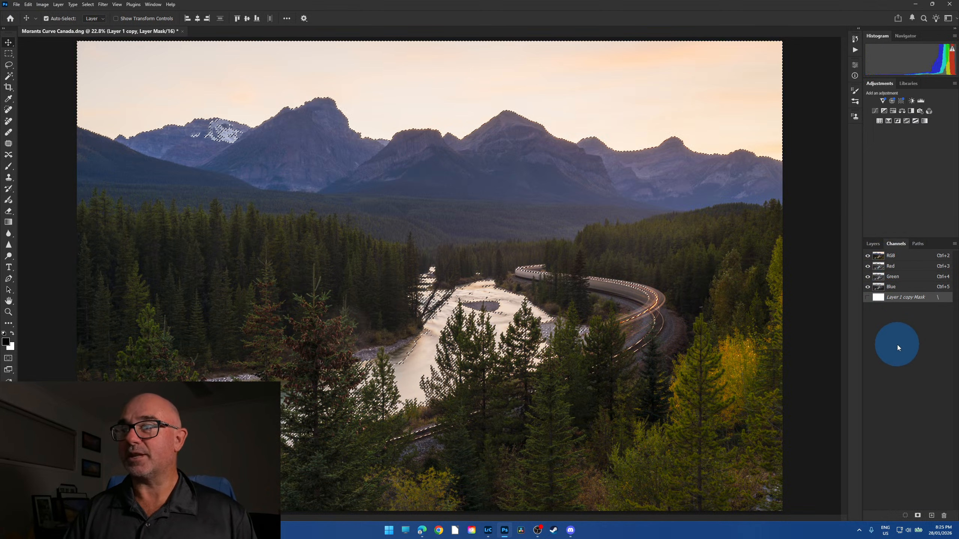
pyautogui.click(873, 243)
# - Paint the sky on the Layer 1 copy mask with a large black brush at 34% opacity, and clear the selection
pyautogui.scroll(-6, 562, 332)
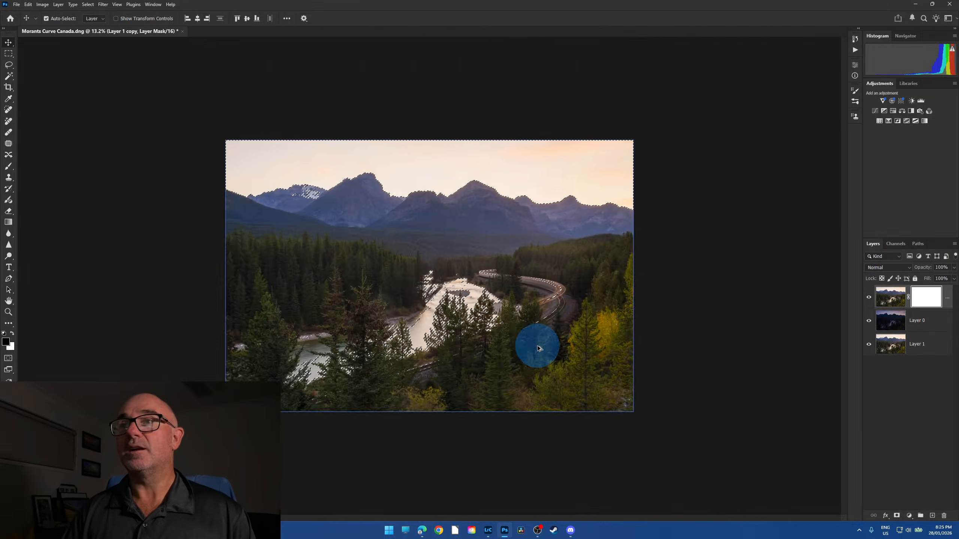
pyautogui.click(8, 166)
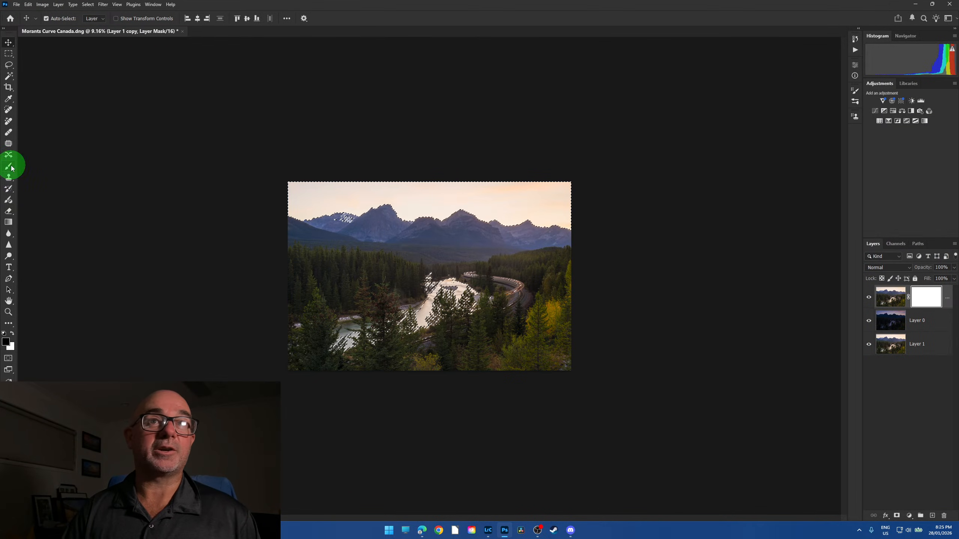
pyautogui.click(196, 18)
pyautogui.moveTo(193, 27); pyautogui.dragTo(204, 31)
pyautogui.press(']')
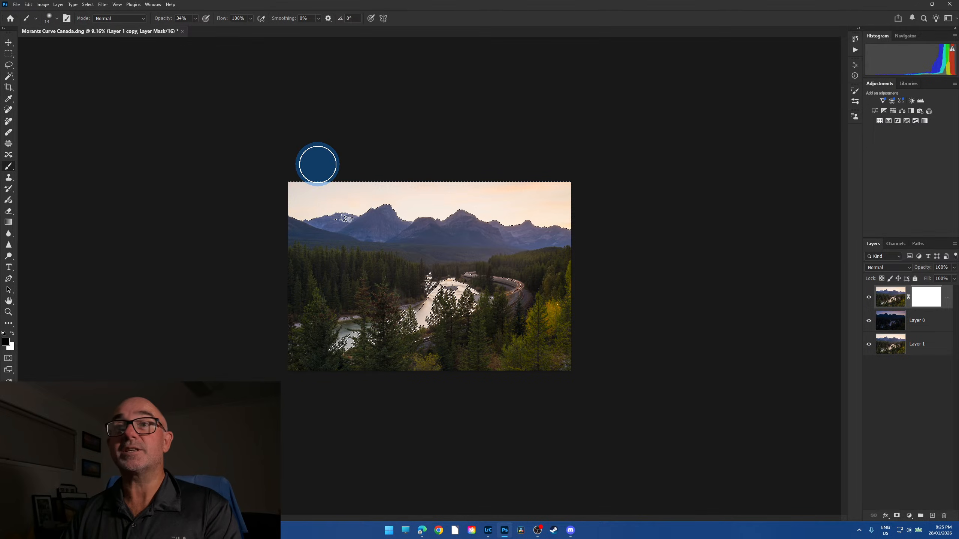
pyautogui.press(']')
pyautogui.press(']')
pyautogui.click(203, 145)
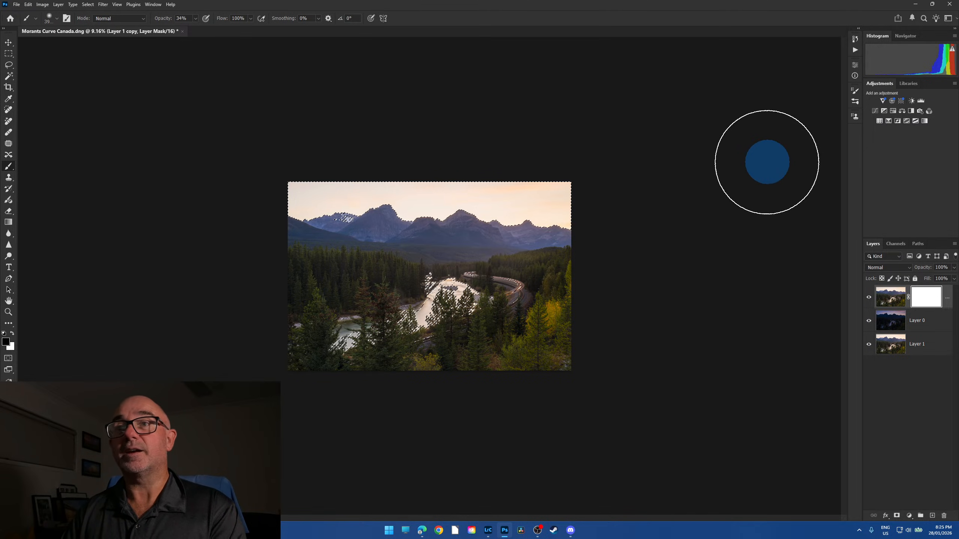
pyautogui.click(150, 156)
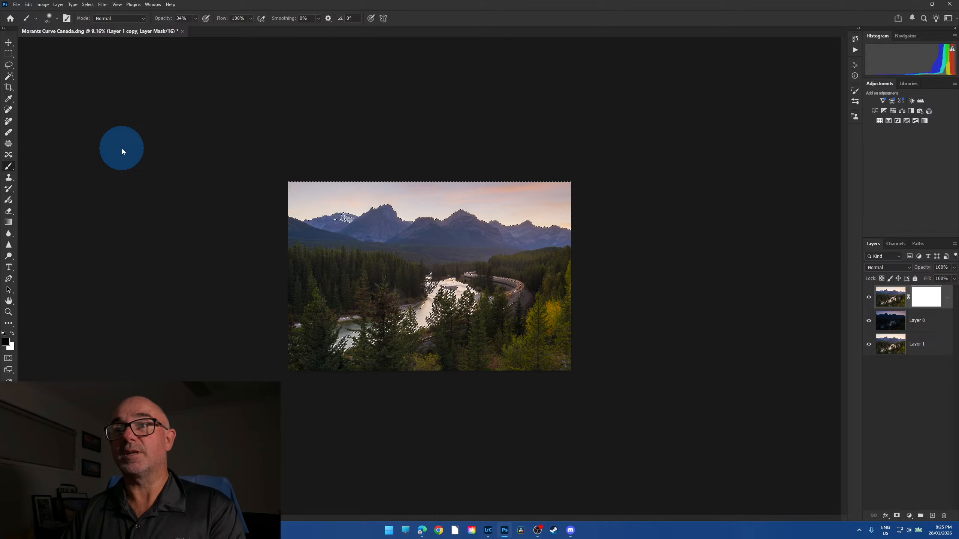
pyautogui.click(491, 195)
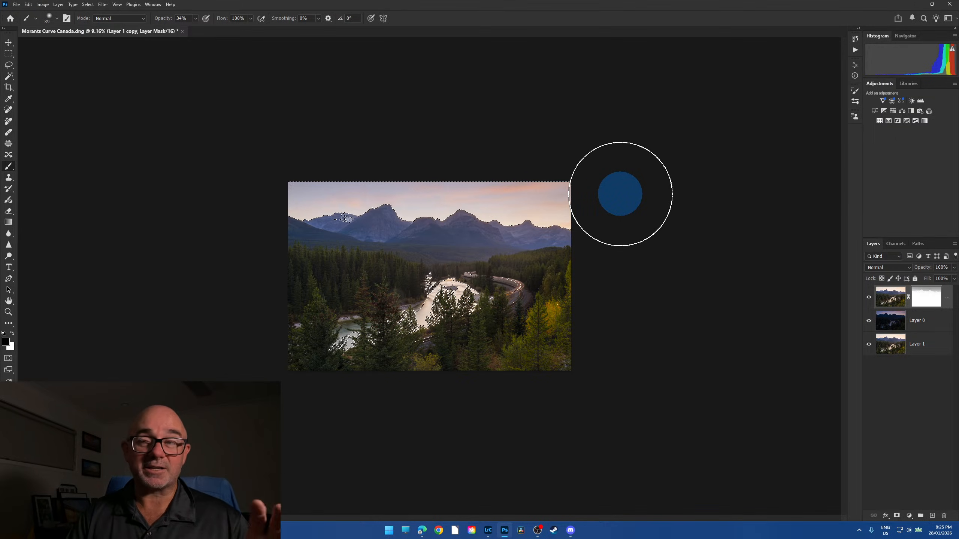
pyautogui.click(404, 165)
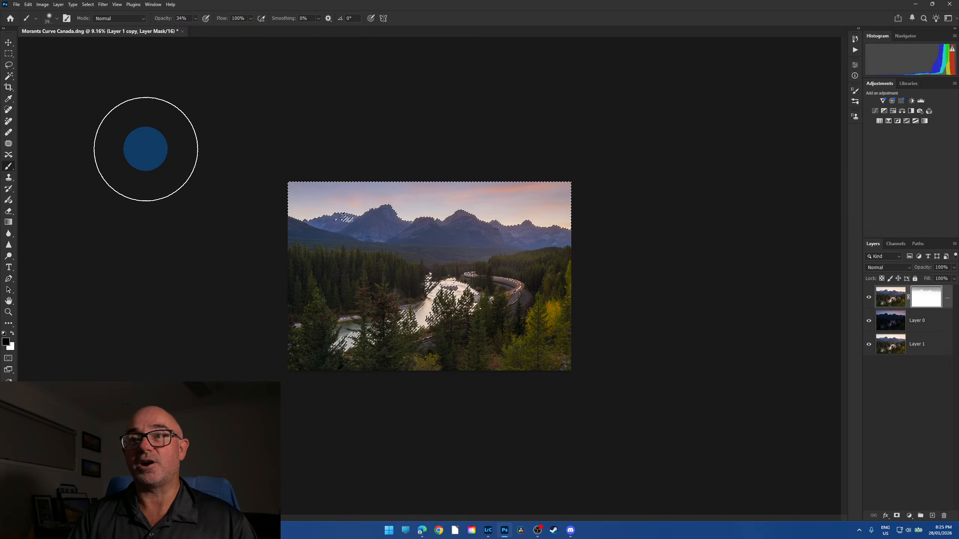
pyautogui.moveTo(637, 174); pyautogui.dragTo(165, 161)
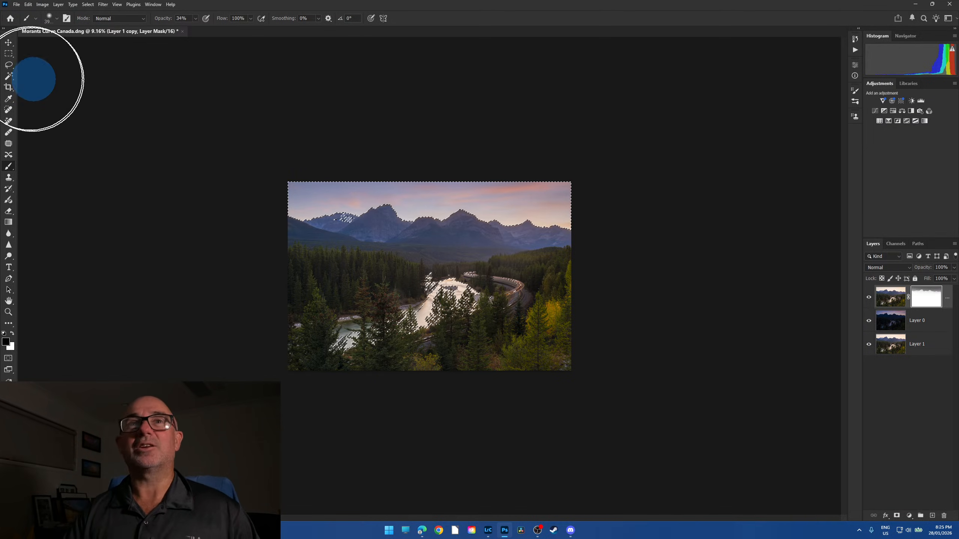
pyautogui.click(9, 64)
pyautogui.click(475, 242)
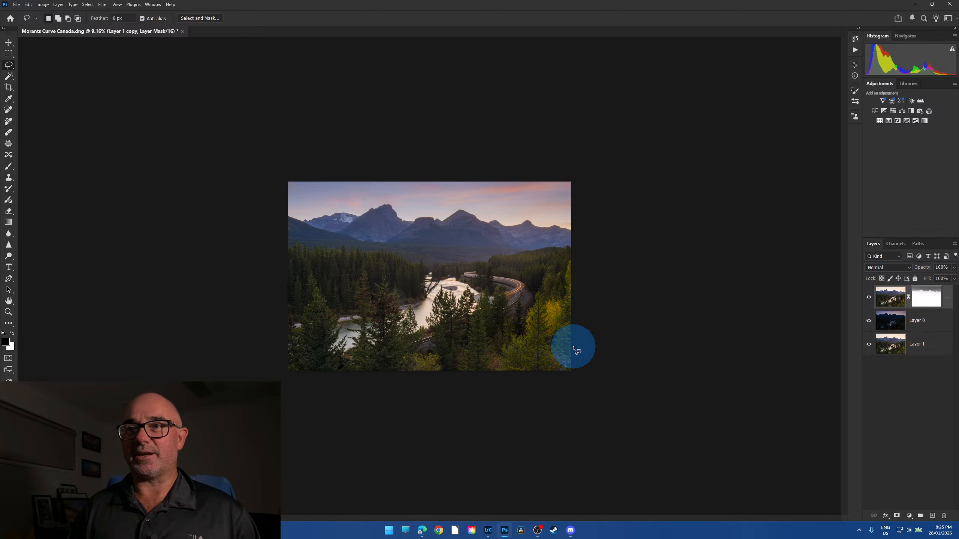
# - Inspect the blended photo at 100% and fitted to the screen, comparing the sky with Layer 0 hidden and shown
pyautogui.hotkey('ctrl', '1')
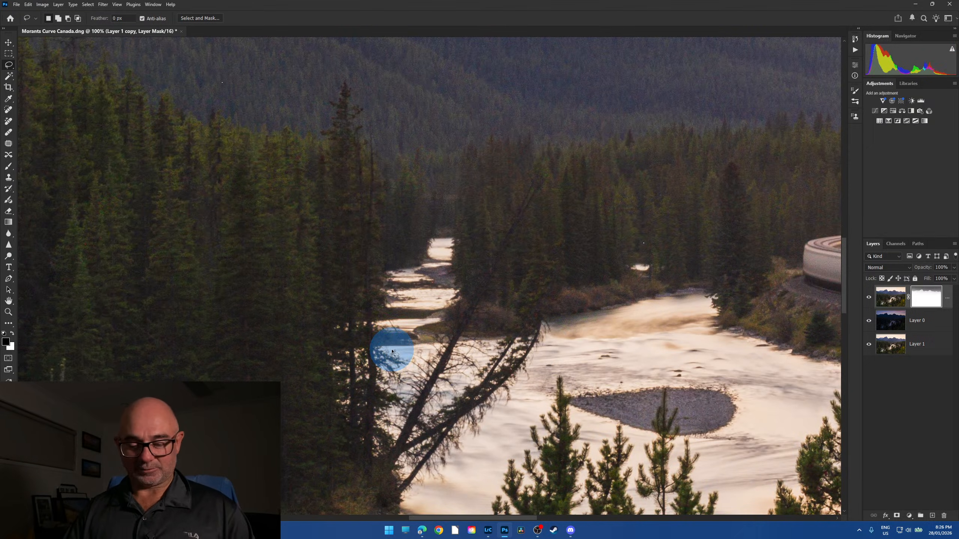
pyautogui.hotkey('ctrl', '0')
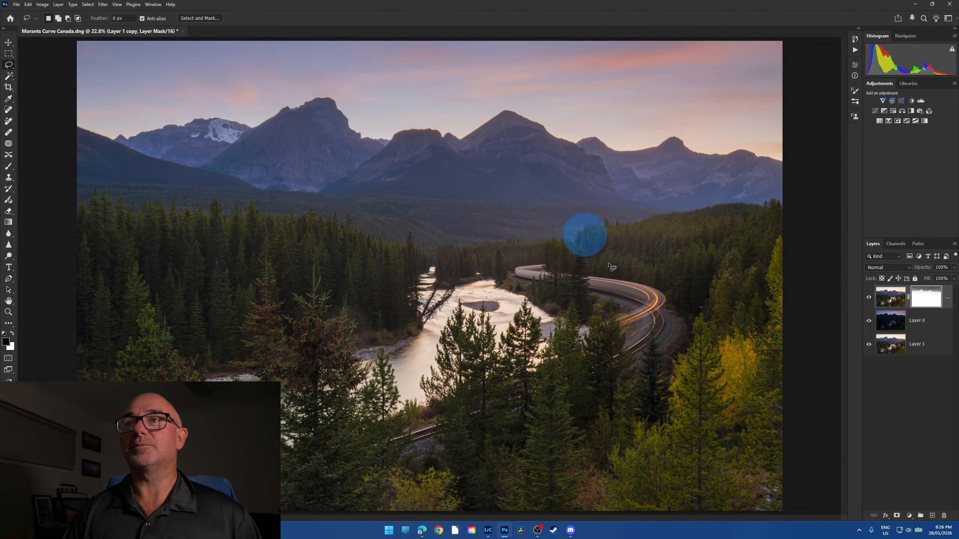
pyautogui.click(869, 321)
pyautogui.click(868, 321)
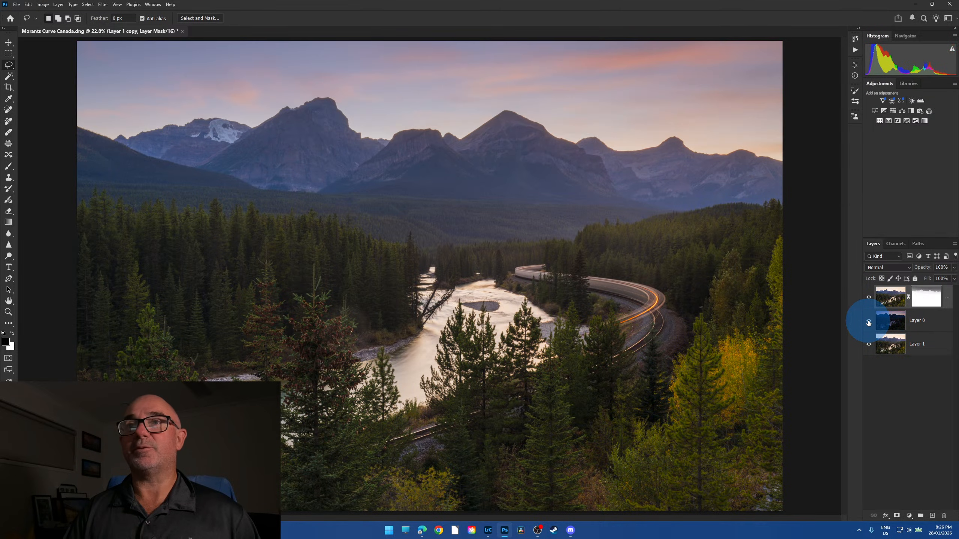
pyautogui.click(868, 321)
pyautogui.click(869, 322)
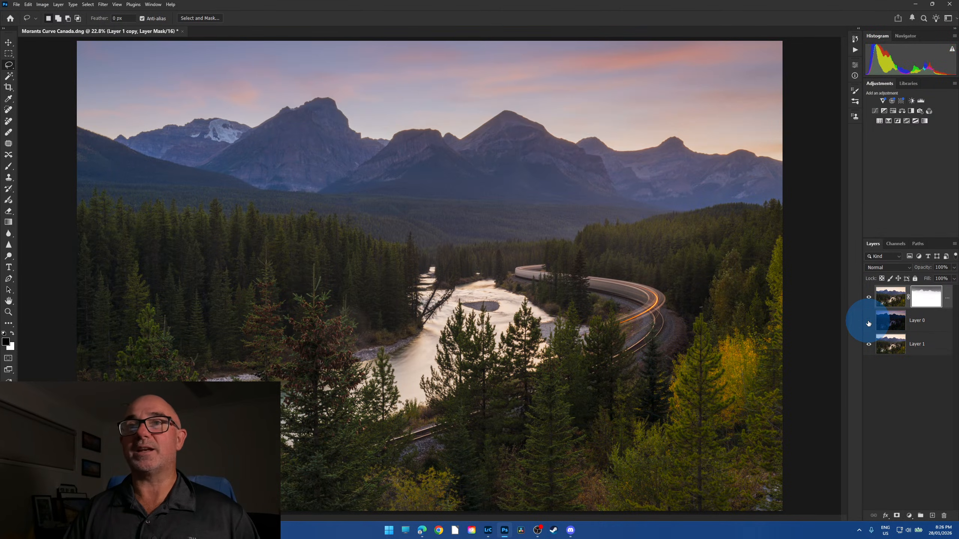
pyautogui.click(869, 321)
pyautogui.click(869, 322)
pyautogui.click(869, 321)
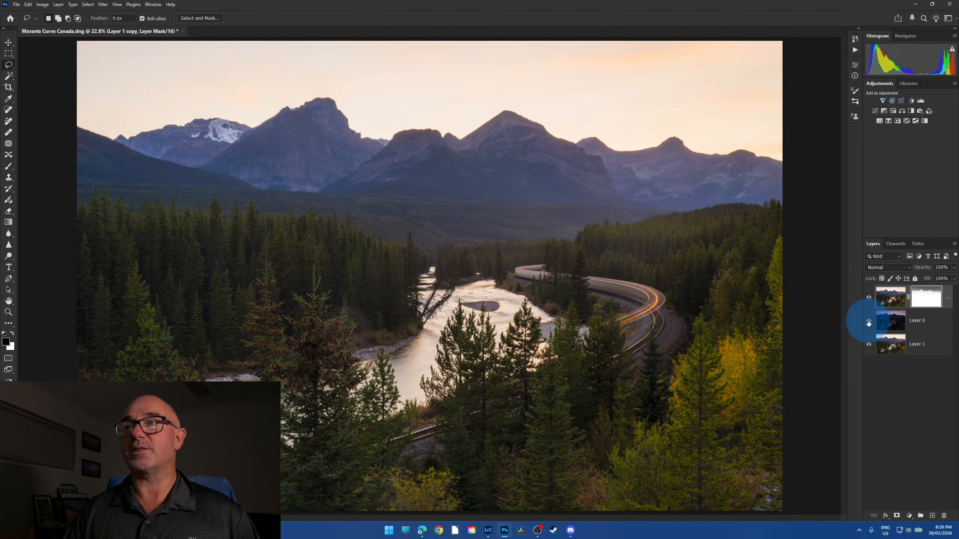
pyautogui.click(868, 322)
pyautogui.hotkey('ctrl', '-')
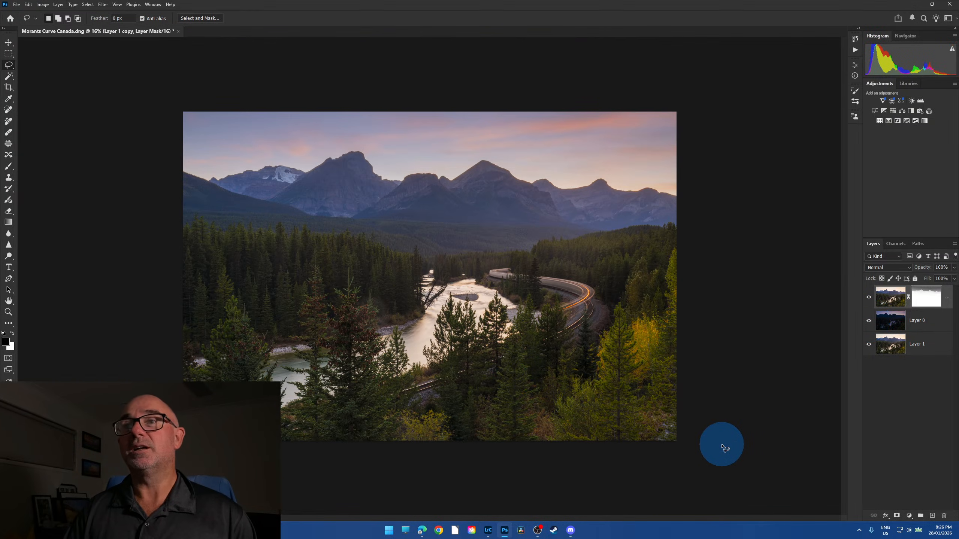
pyautogui.scroll(1, 758, 435)
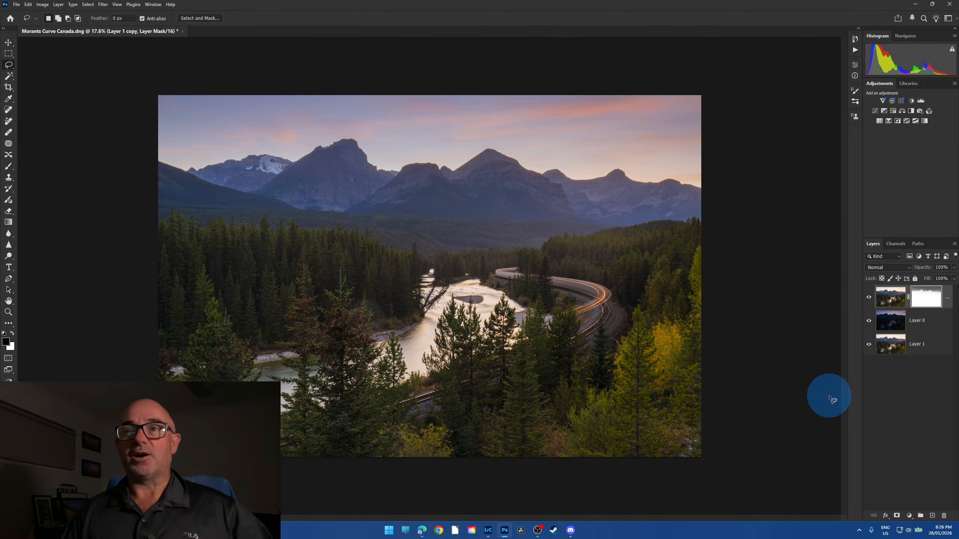
# - Compare the blended photo with the dark version by hiding and showing Layer 1 copy and Layer 0
pyautogui.click(869, 322)
pyautogui.click(869, 298)
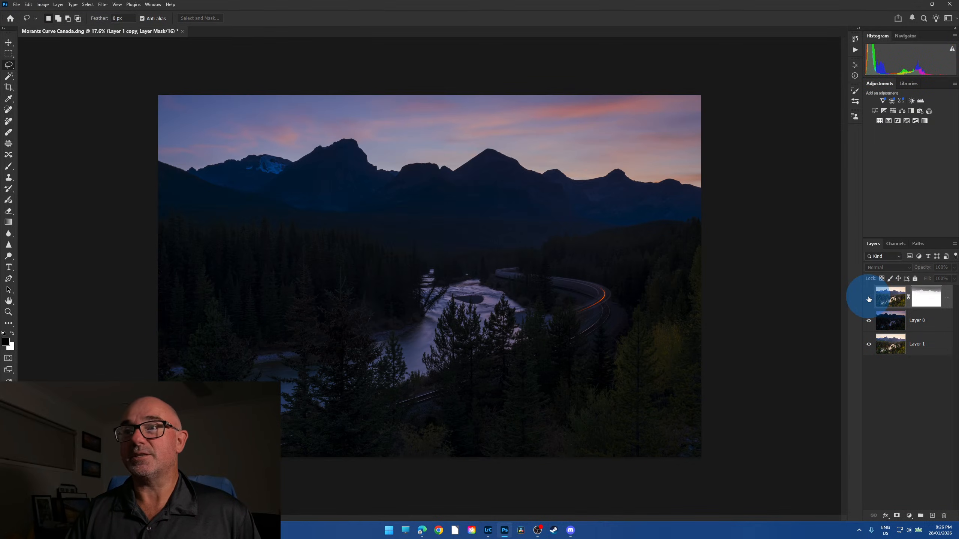
pyautogui.click(869, 298)
pyautogui.click(869, 320)
pyautogui.click(869, 321)
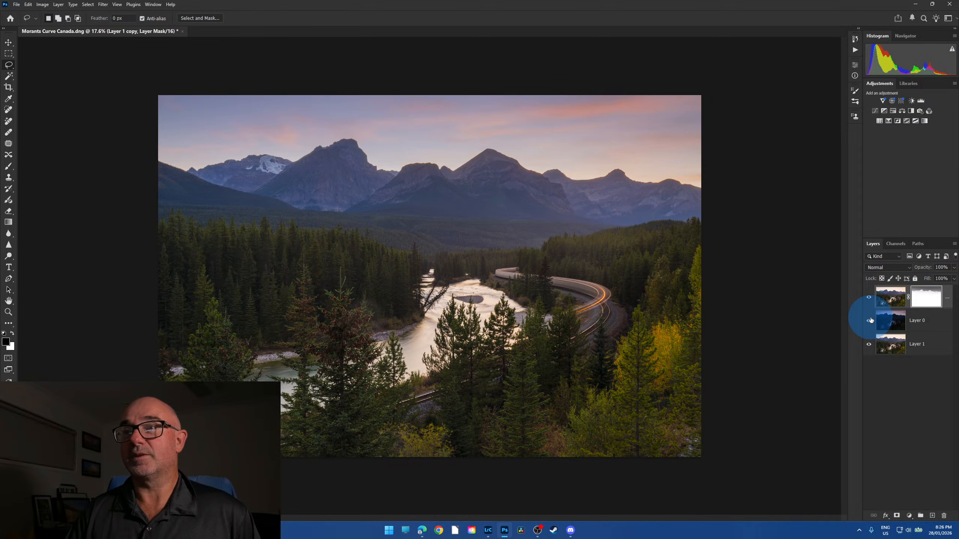
pyautogui.click(869, 298)
pyautogui.click(869, 298)
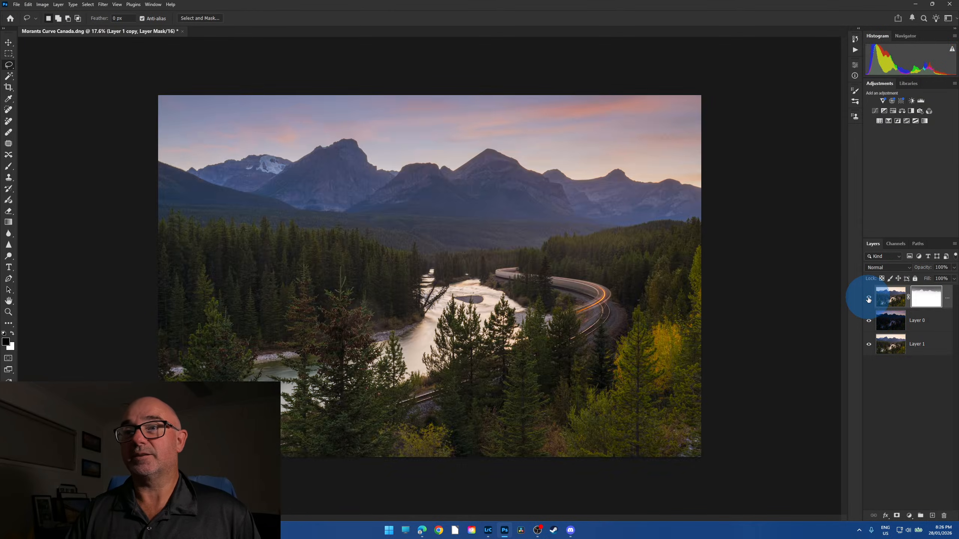
pyautogui.click(868, 298)
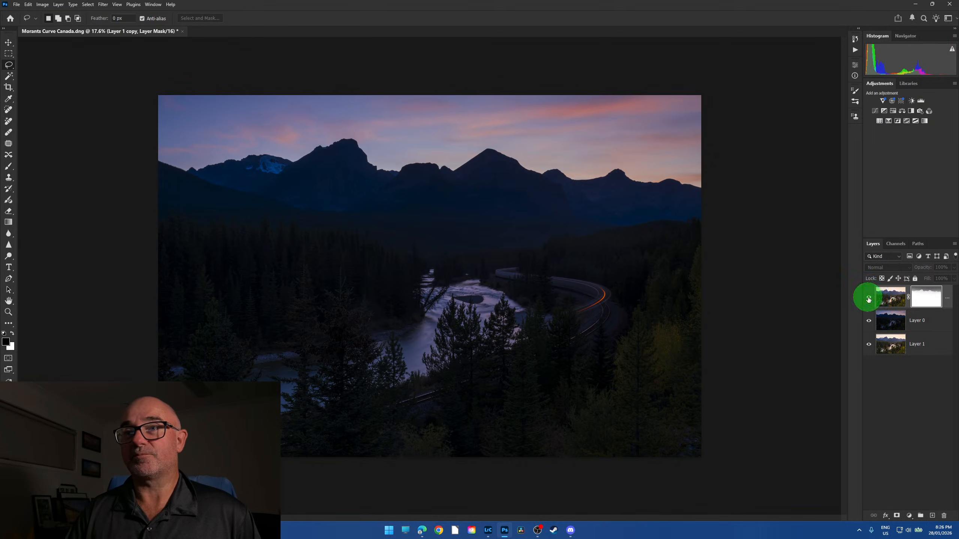
pyautogui.click(869, 299)
pyautogui.click(869, 298)
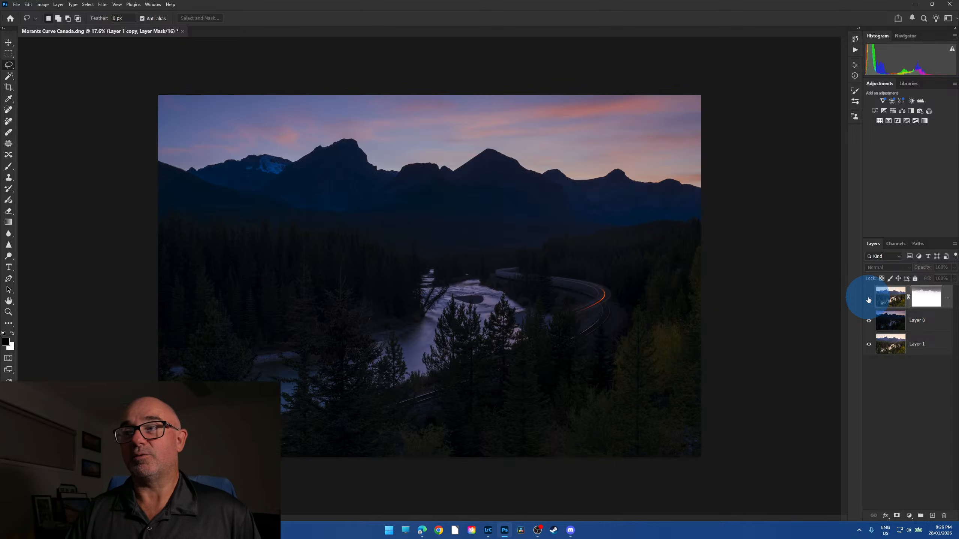
pyautogui.click(869, 299)
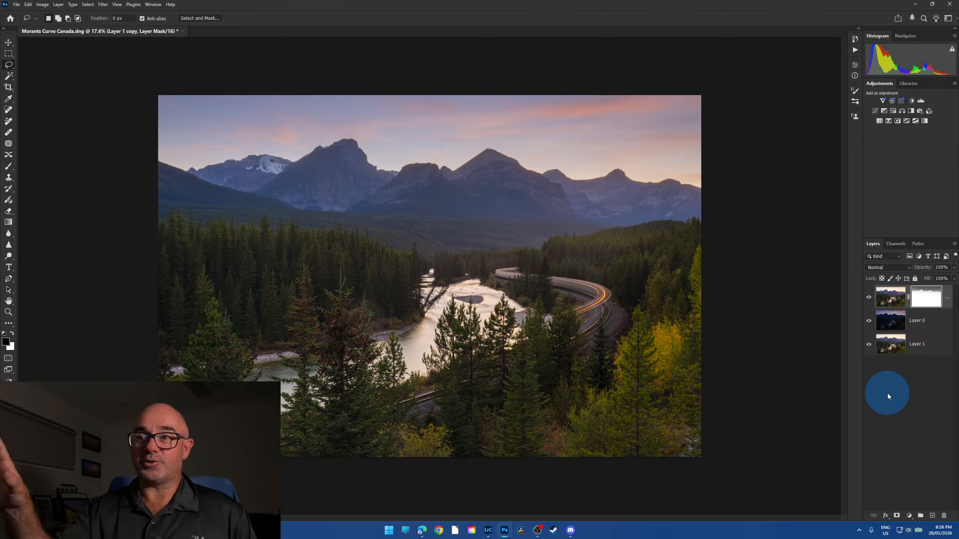
# - Try reduced opacity on Layer 1 copy and on Layer 0, returning each layer to 100%
pyautogui.click(890, 298)
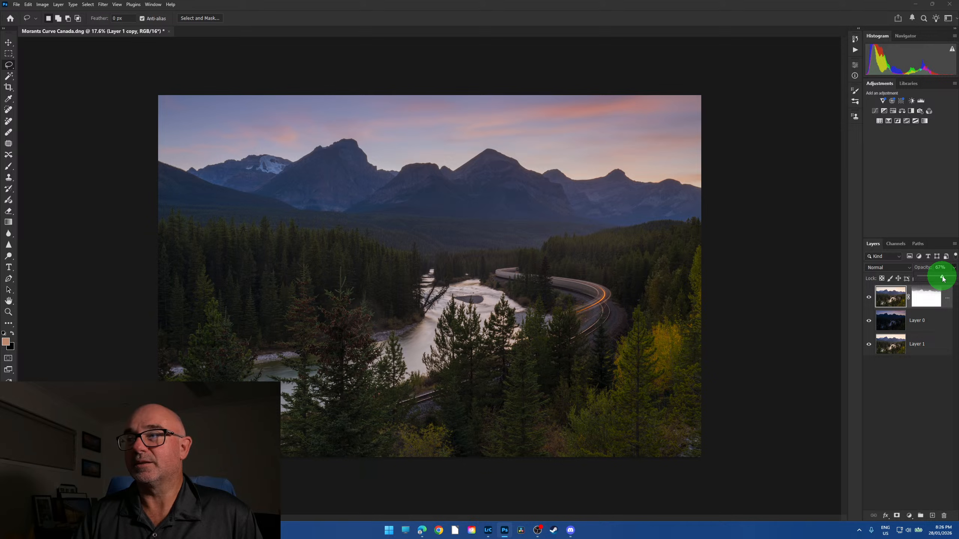
pyautogui.moveTo(933, 279); pyautogui.dragTo(955, 278)
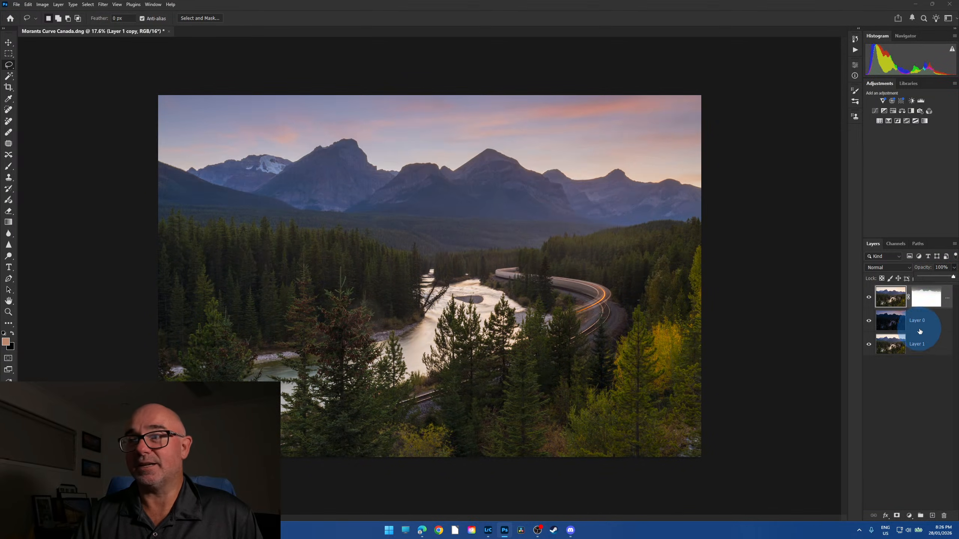
pyautogui.click(920, 332)
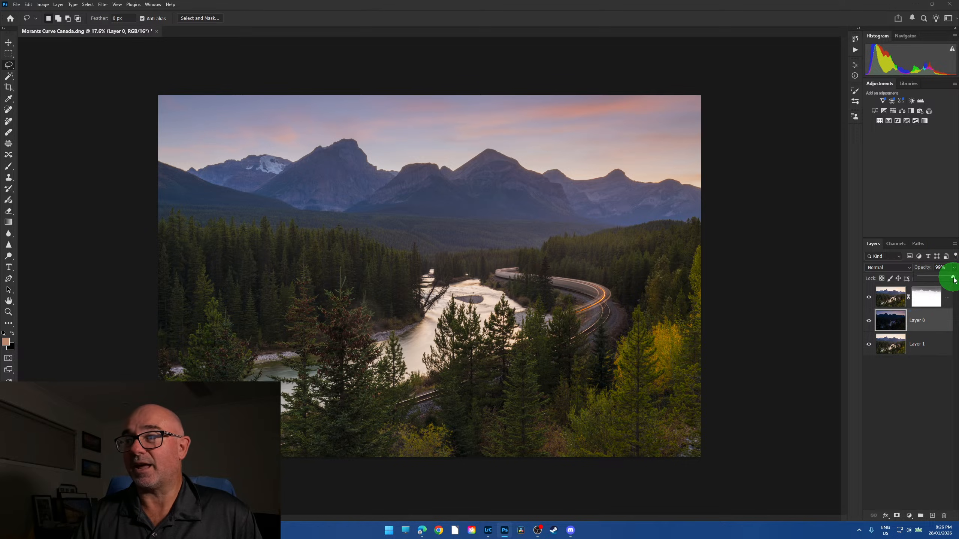
pyautogui.moveTo(947, 281)
pyautogui.mouseDown()
pyautogui.moveTo(939, 281)
pyautogui.moveTo(958, 280)
pyautogui.mouseUp()
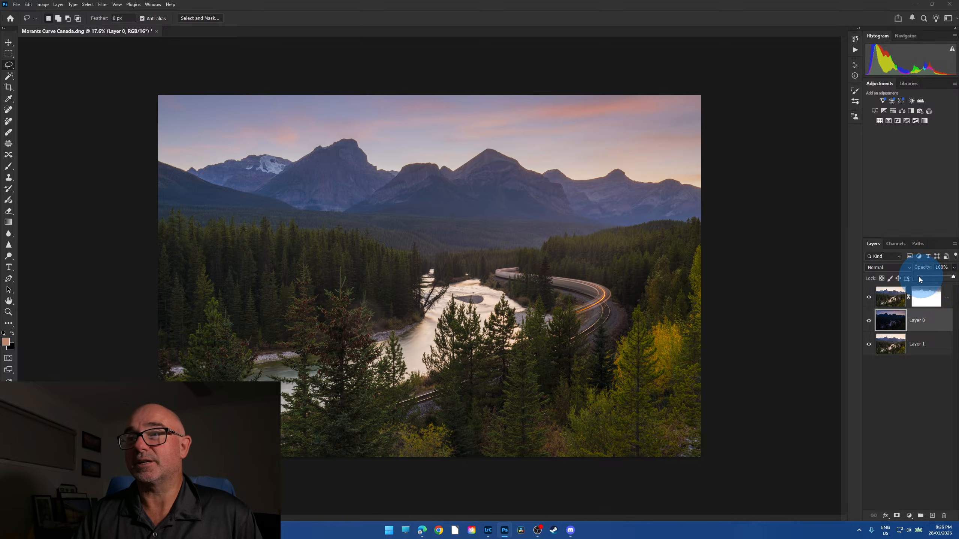
# - Lower the opacity of Layer 1 copy to about 66% to darken the blended foreground
pyautogui.click(892, 297)
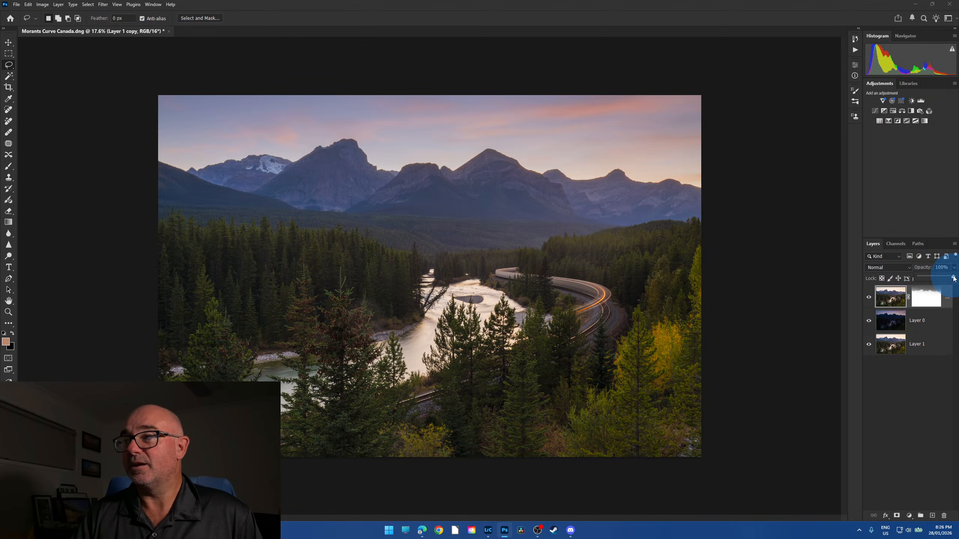
pyautogui.moveTo(950, 279); pyautogui.dragTo(939, 279)
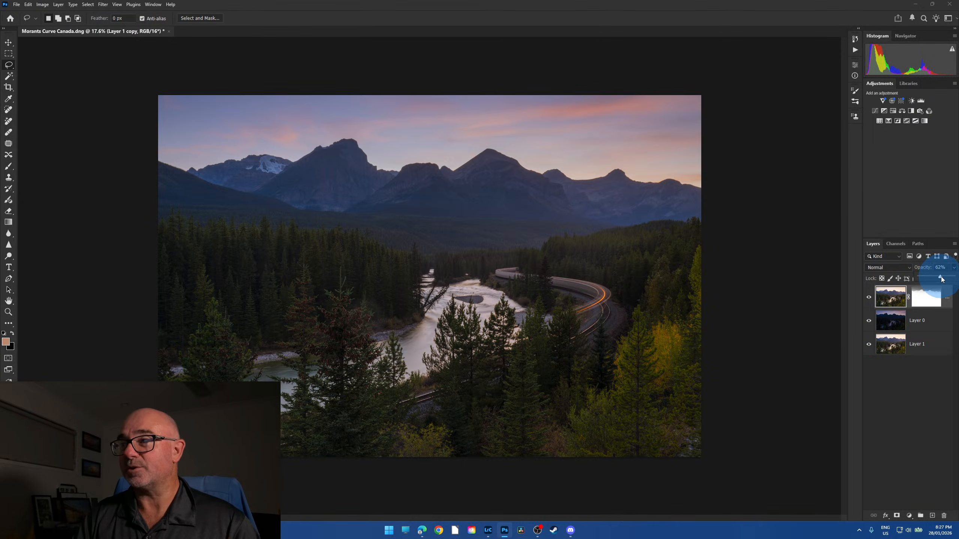
pyautogui.moveTo(942, 279); pyautogui.dragTo(940, 279)
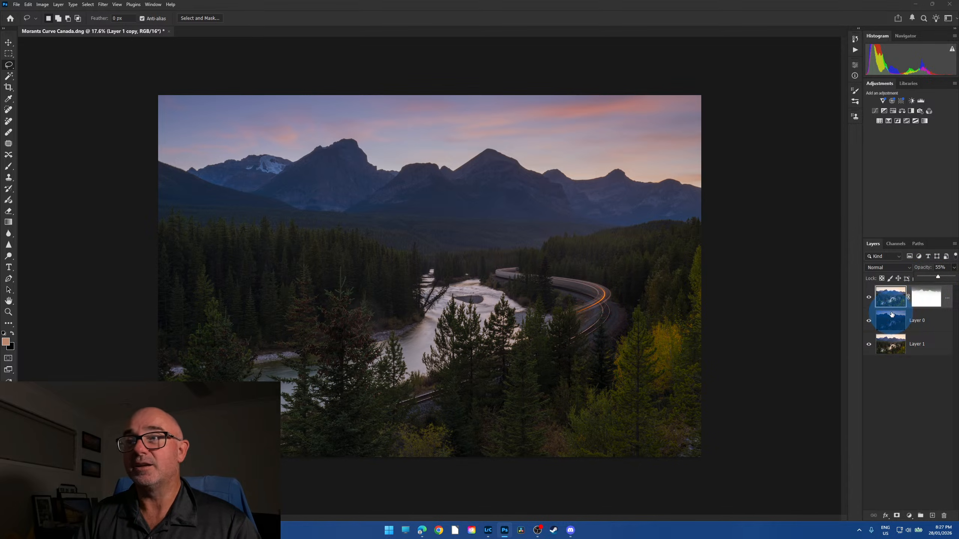
pyautogui.click(890, 324)
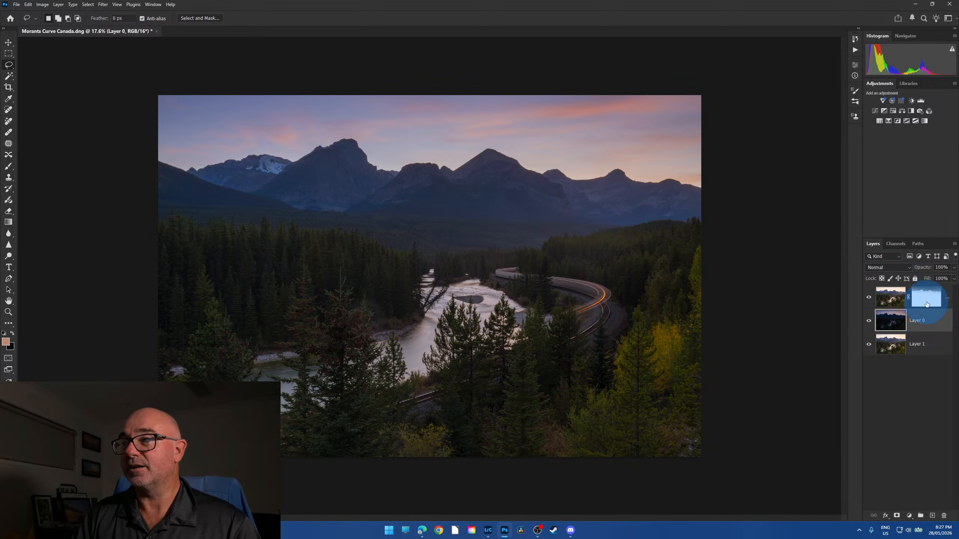
pyautogui.click(891, 296)
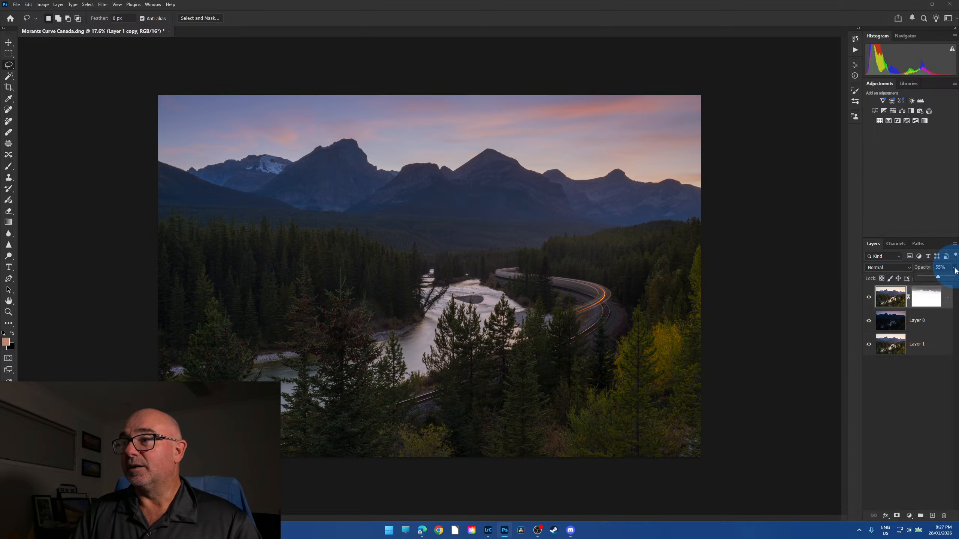
pyautogui.moveTo(939, 278); pyautogui.dragTo(943, 279)
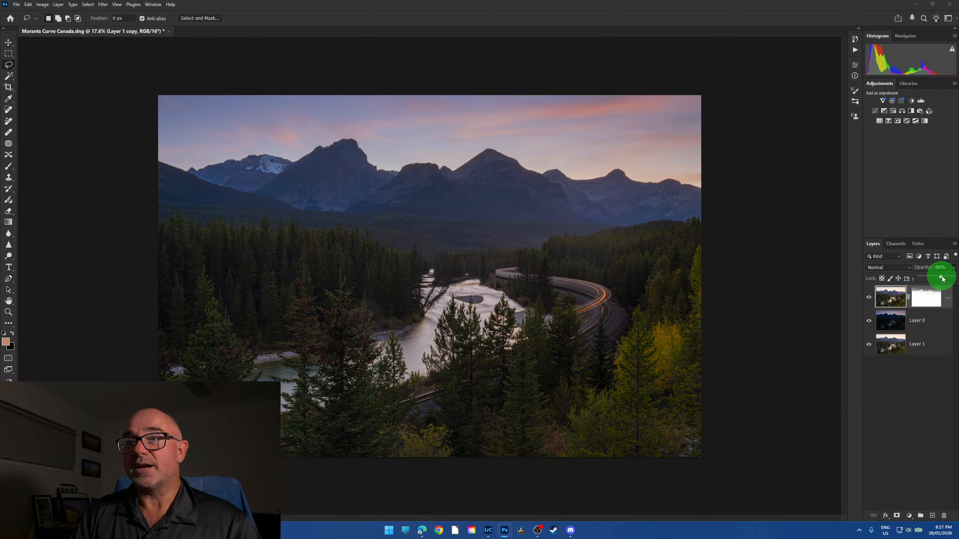
# - Flatten the image into a single Background layer and duplicate it
pyautogui.click(59, 4)
pyautogui.click(95, 306)
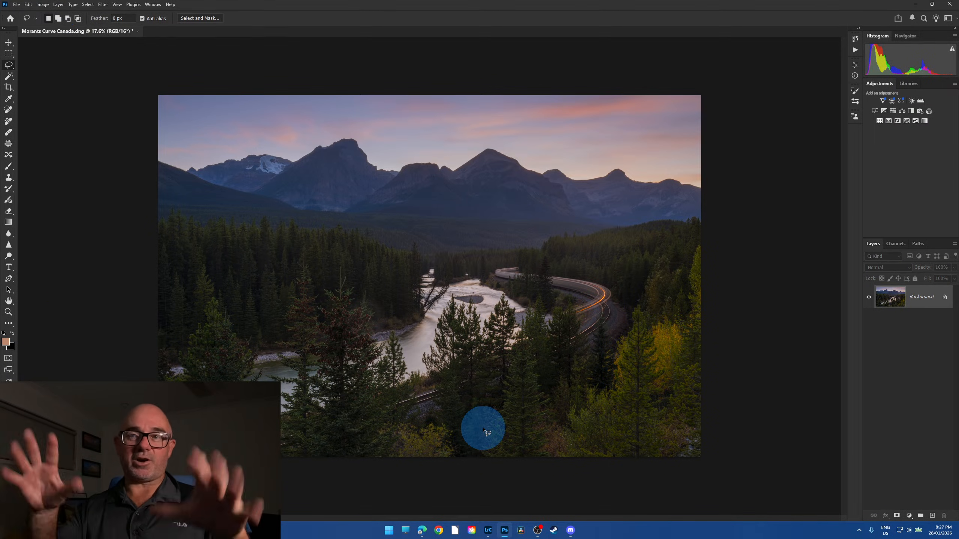
pyautogui.scroll(-5, 483, 414)
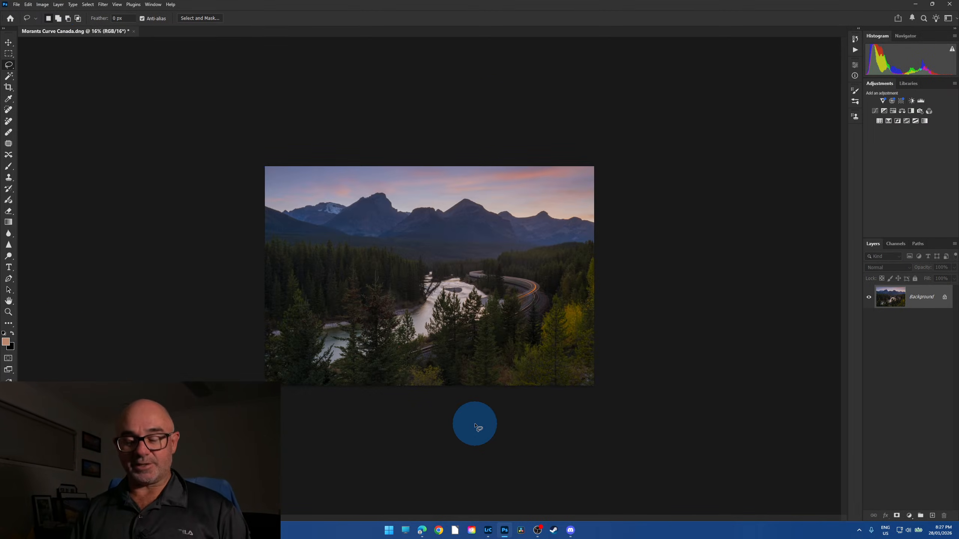
pyautogui.scroll(4, 562, 396)
pyautogui.scroll(1, 562, 395)
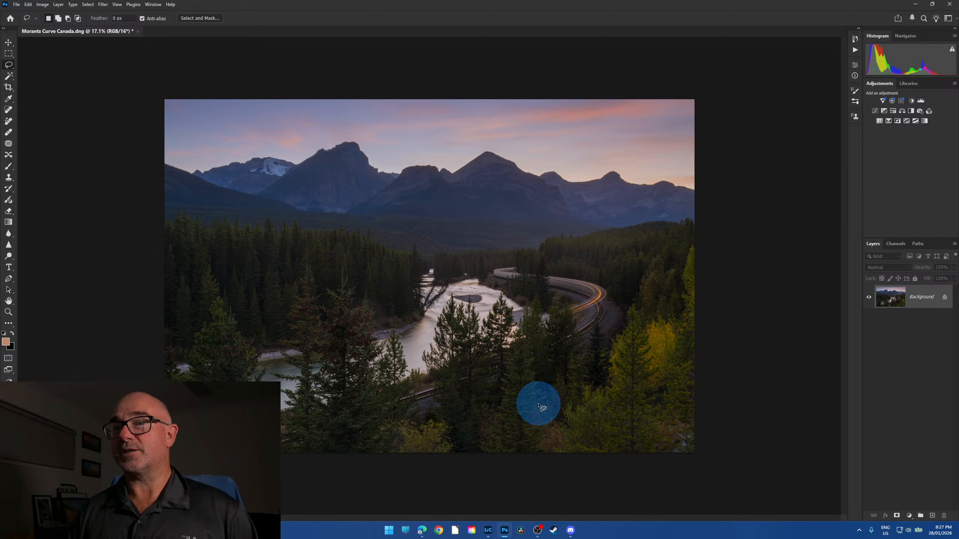
pyautogui.hotkey('ctrl', 'j')
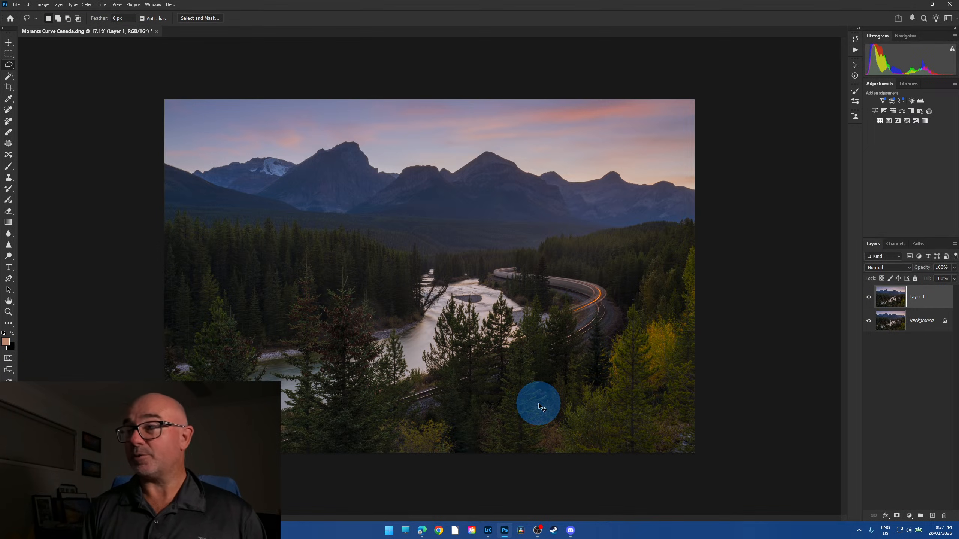
# - Apply the Camera Raw Filter to Layer 1 with Contrast +46, Vibrance +36 and Temperature +14
pyautogui.click(103, 4)
pyautogui.click(128, 61)
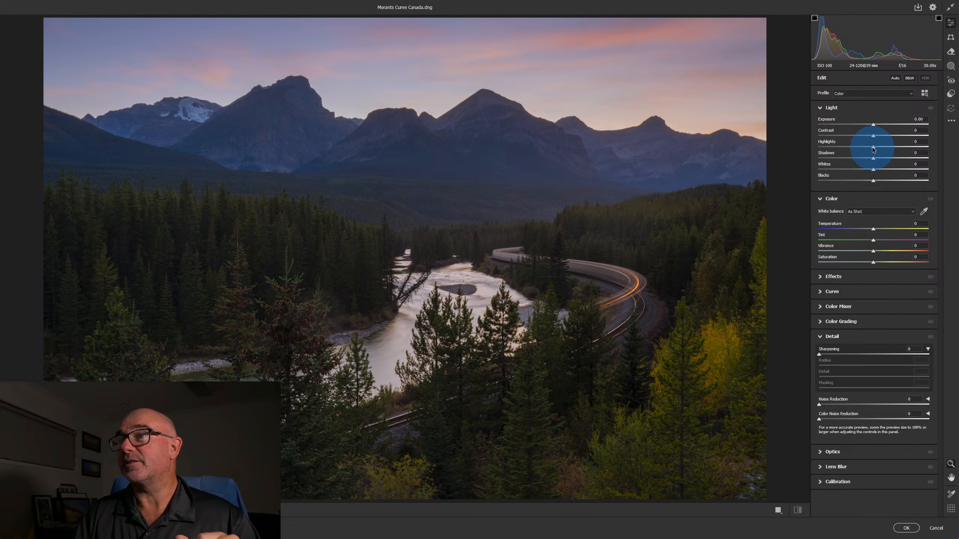
pyautogui.moveTo(873, 137); pyautogui.dragTo(894, 139)
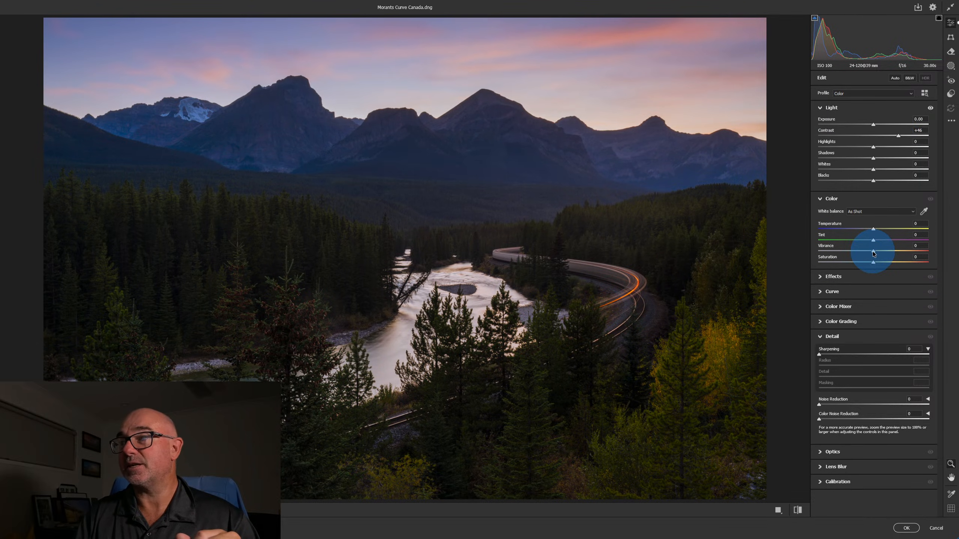
pyautogui.moveTo(873, 254); pyautogui.dragTo(874, 254)
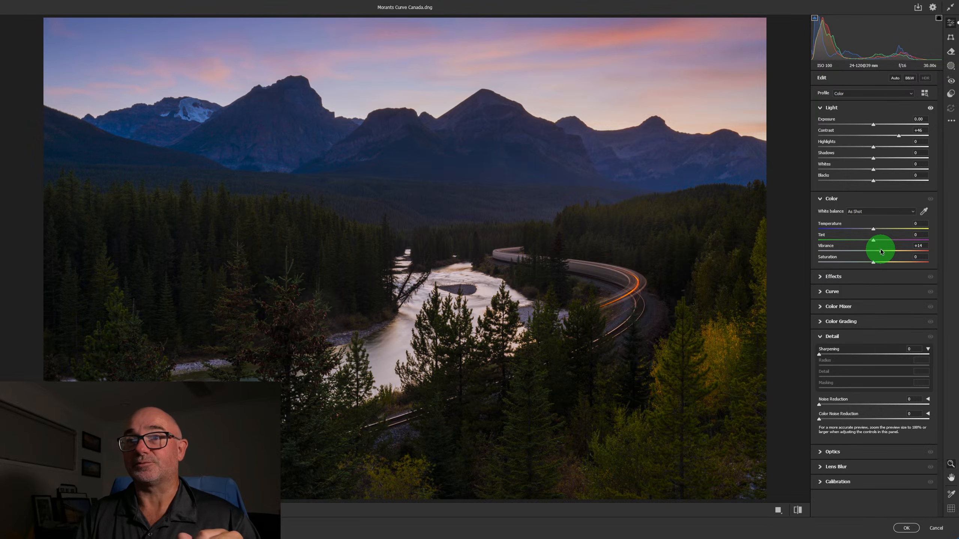
pyautogui.moveTo(896, 252); pyautogui.dragTo(899, 251)
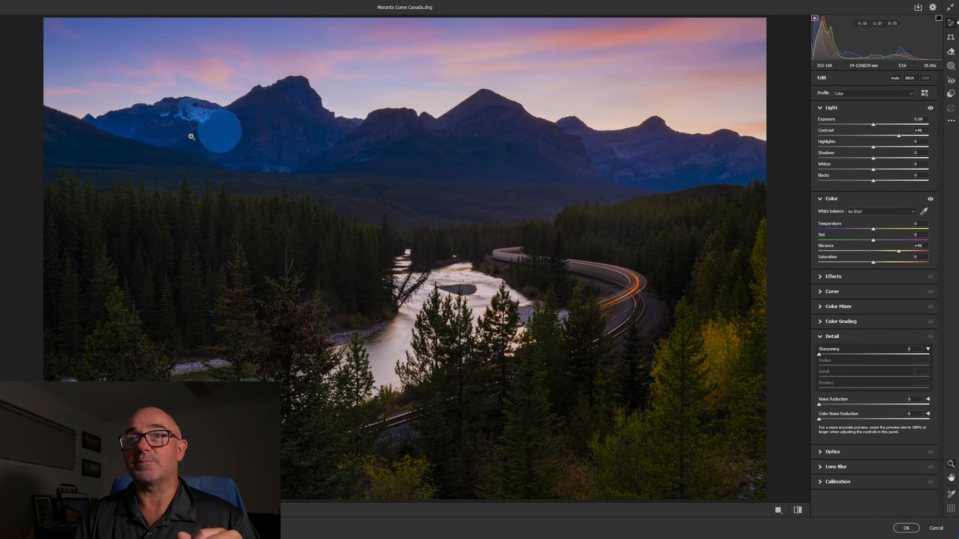
pyautogui.doubleClick(899, 252)
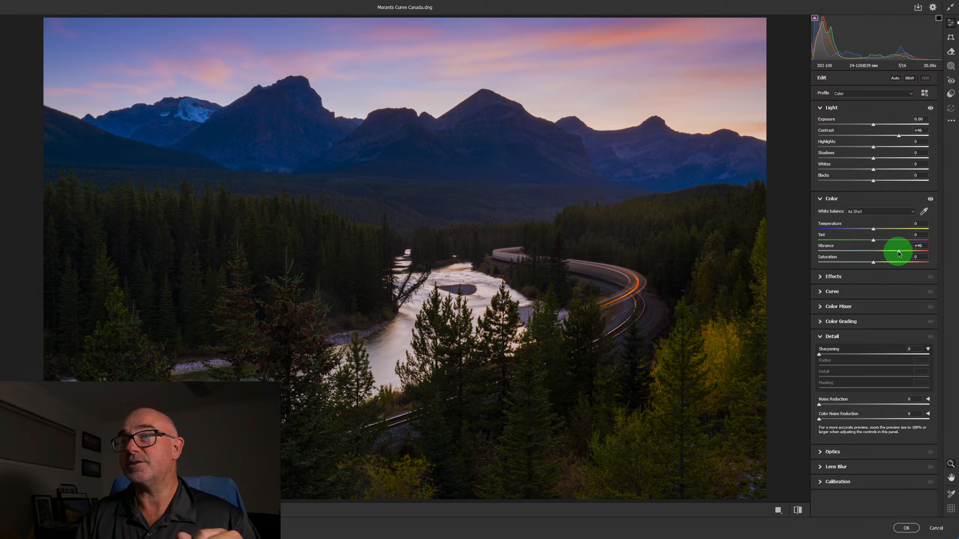
pyautogui.moveTo(876, 254); pyautogui.dragTo(880, 231)
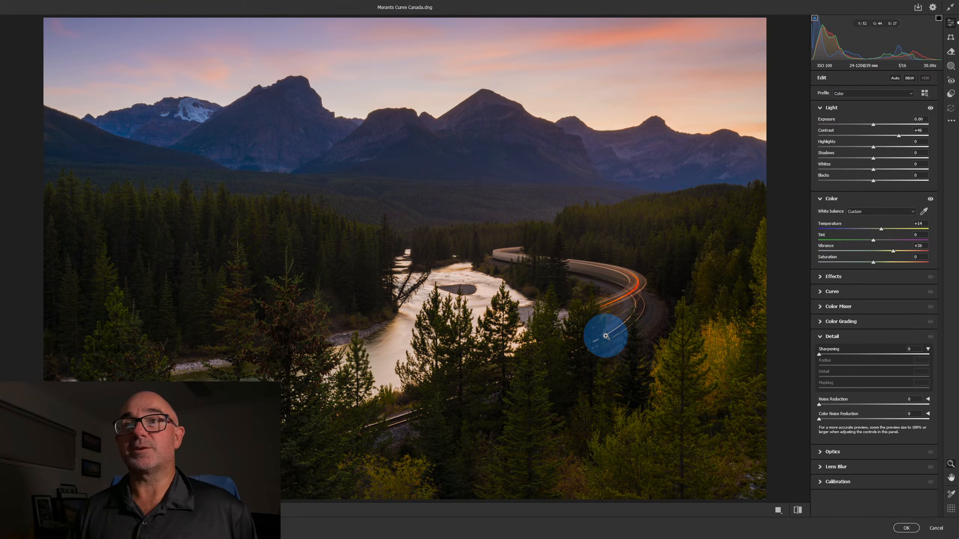
pyautogui.click(908, 529)
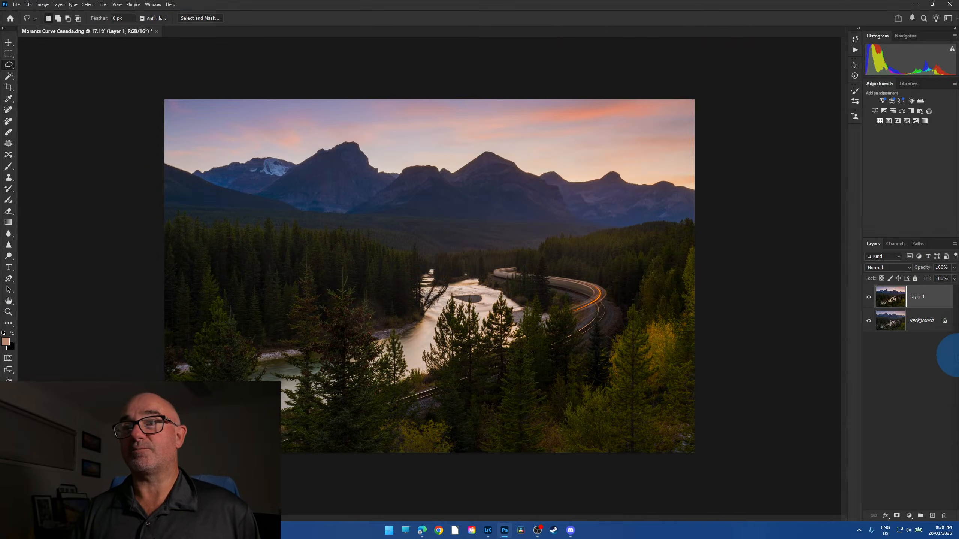
# - Compare the photo before and after the Camera Raw edit by hiding and showing Layer 1
pyautogui.click(869, 297)
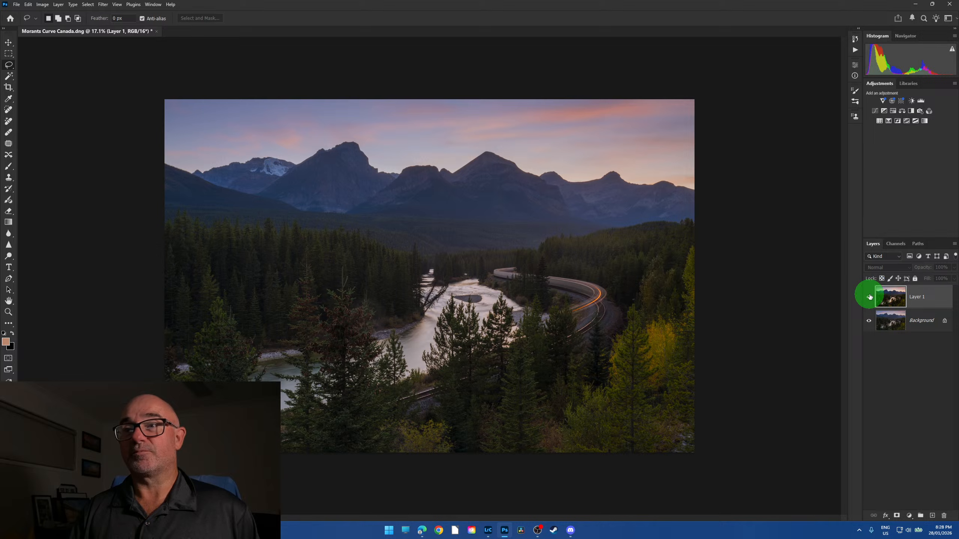
pyautogui.click(869, 297)
pyautogui.click(869, 297)
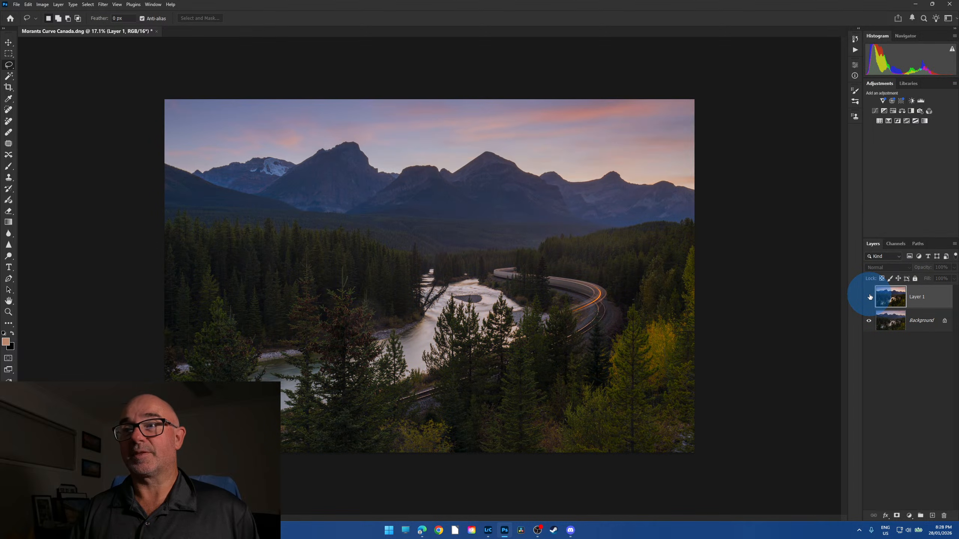
pyautogui.click(869, 297)
pyautogui.click(869, 297)
pyautogui.click(870, 297)
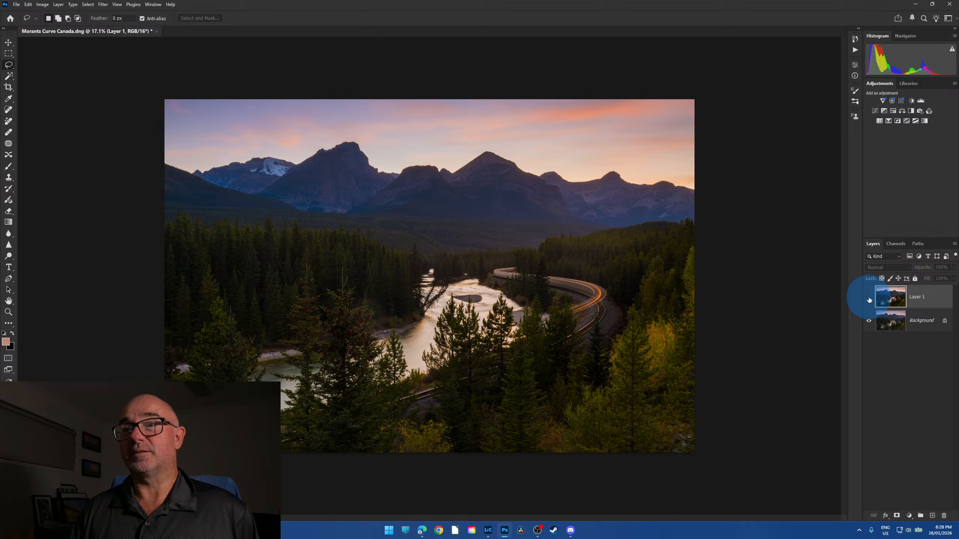
pyautogui.click(869, 298)
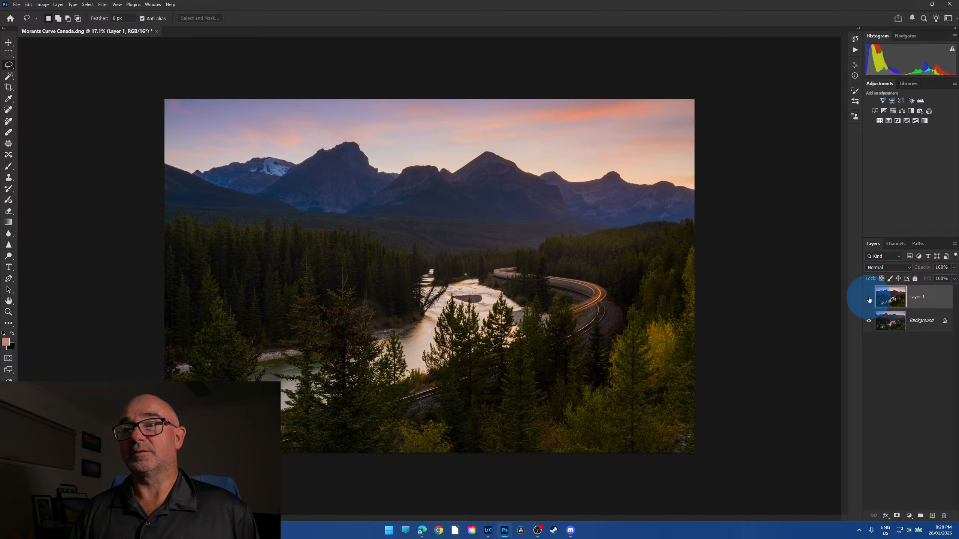
pyautogui.click(869, 297)
pyautogui.click(869, 297)
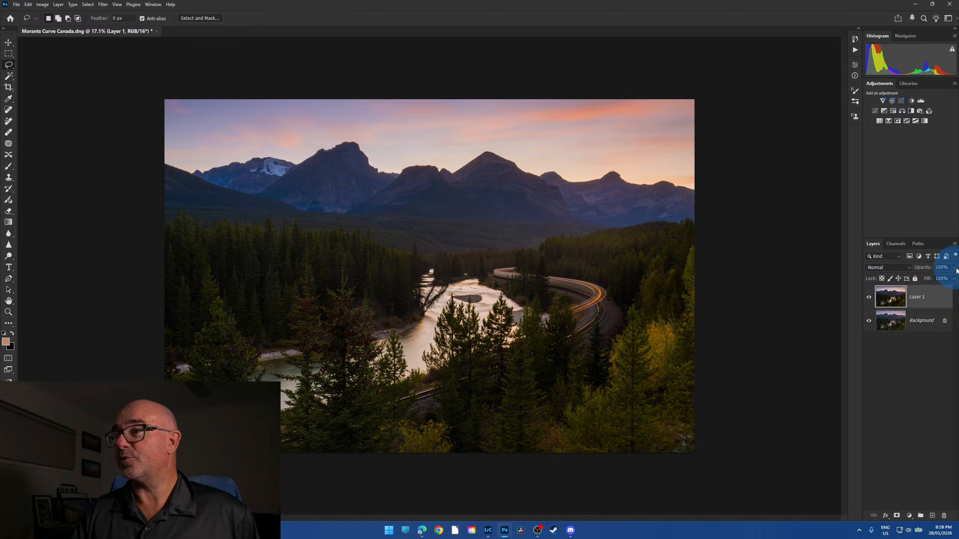
# - Set Layer 1's opacity to 50% and review the softened edit against the Background and at a reduced zoom
pyautogui.moveTo(954, 278); pyautogui.dragTo(941, 280)
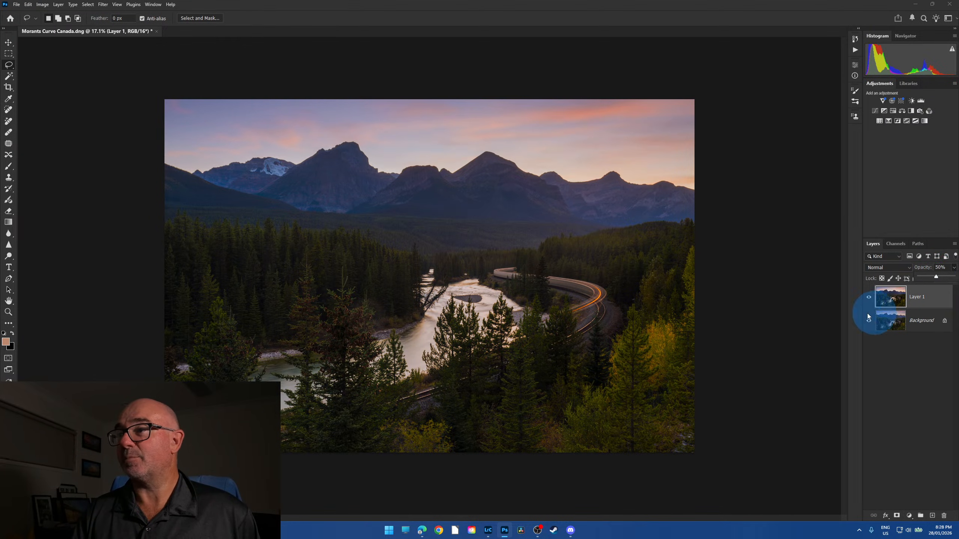
pyautogui.click(869, 298)
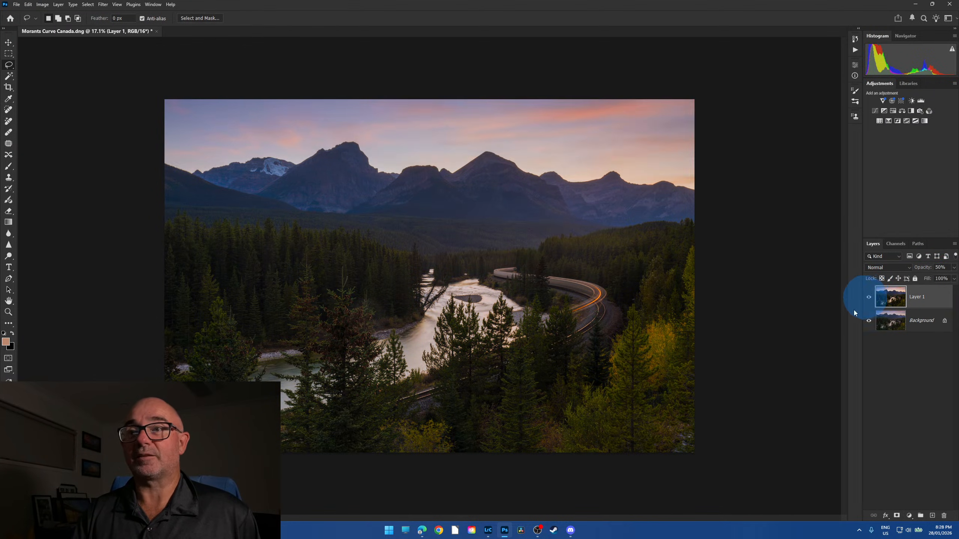
pyautogui.scroll(-2, 623, 414)
pyautogui.scroll(-4, 623, 414)
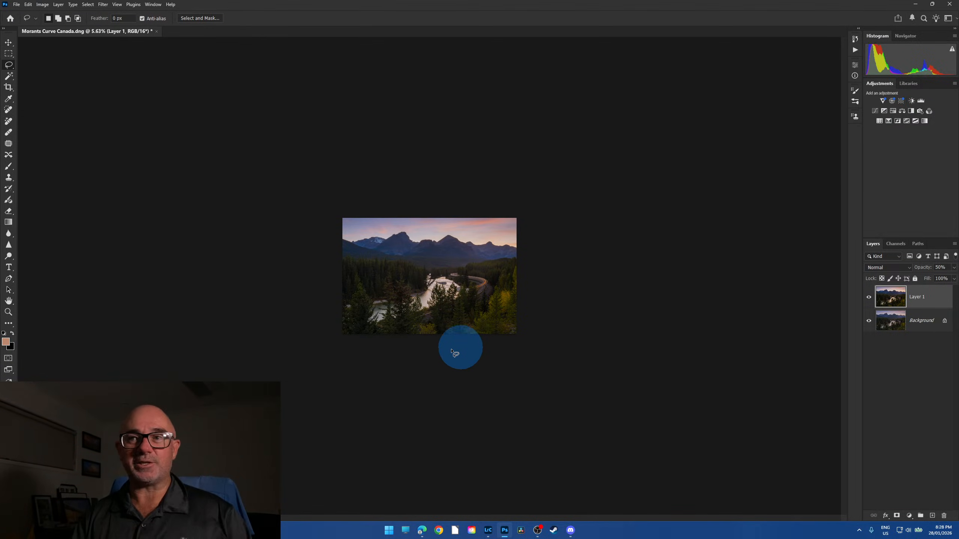
# - Examine the overall tonal balance of the softened edit at thumbnail size and at larger zoom levels
pyautogui.scroll(-1, 462, 352)
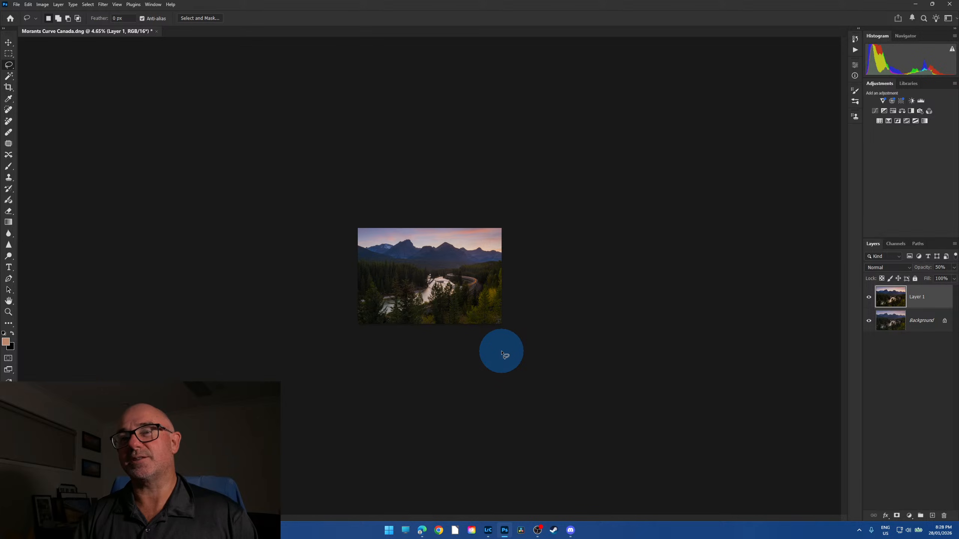
pyautogui.scroll(-1, 457, 334)
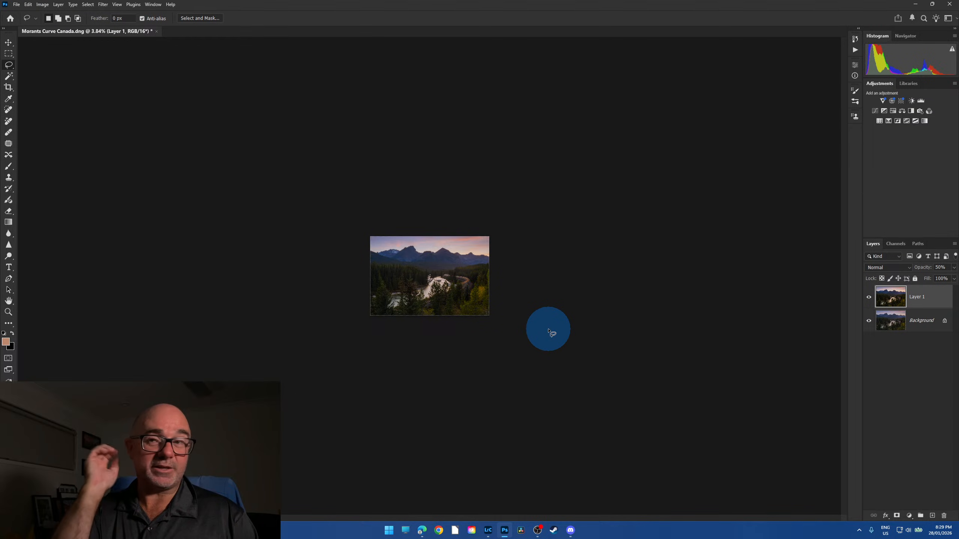
pyautogui.scroll(-1, 544, 322)
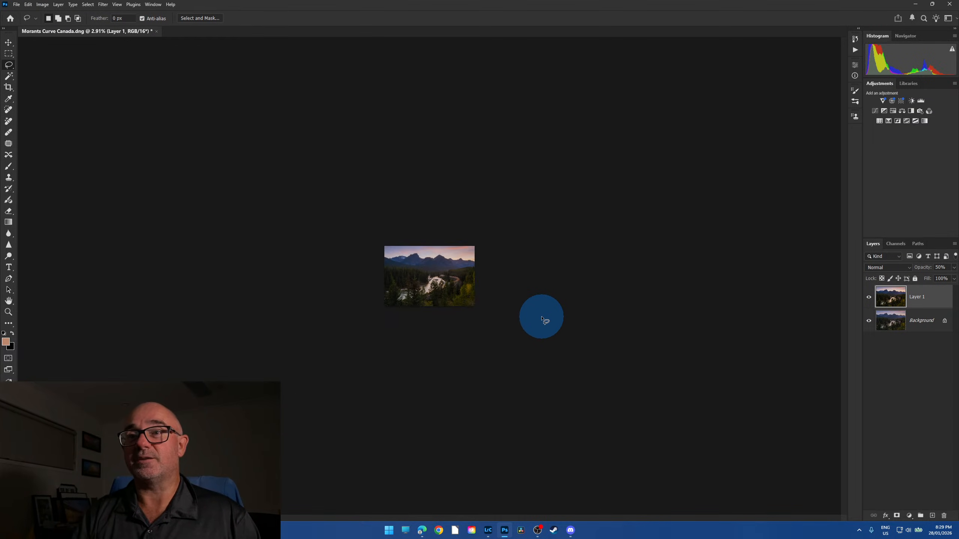
pyautogui.scroll(1, 541, 318)
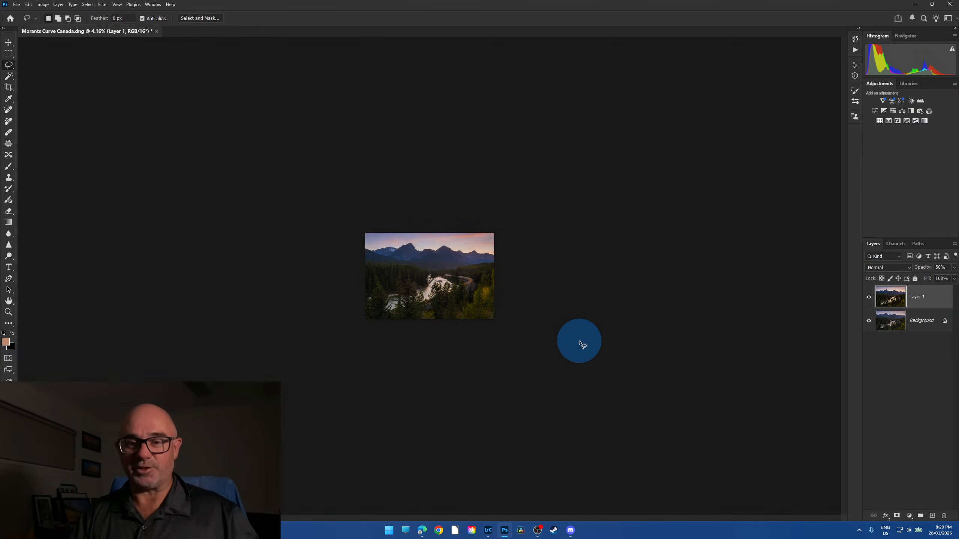
pyautogui.scroll(2, 565, 316)
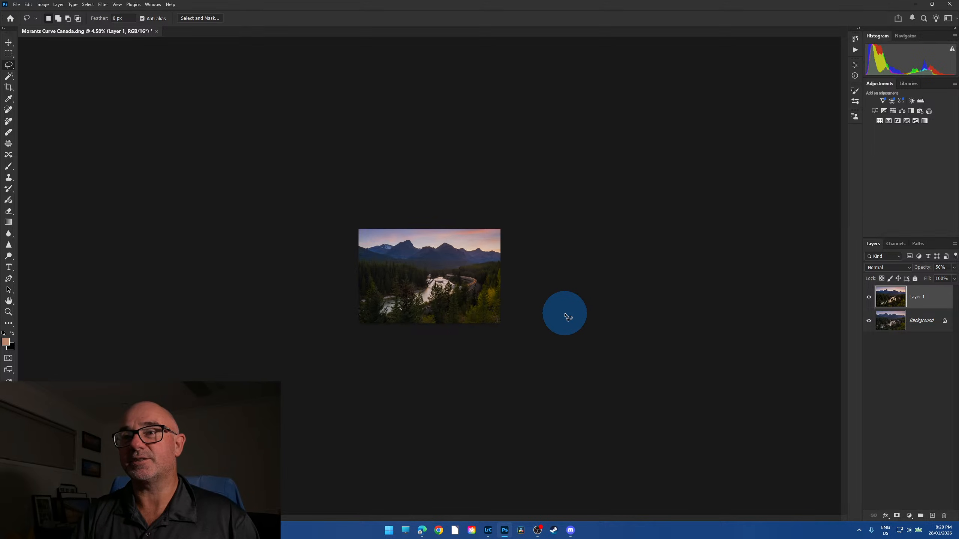
pyautogui.scroll(2, 616, 328)
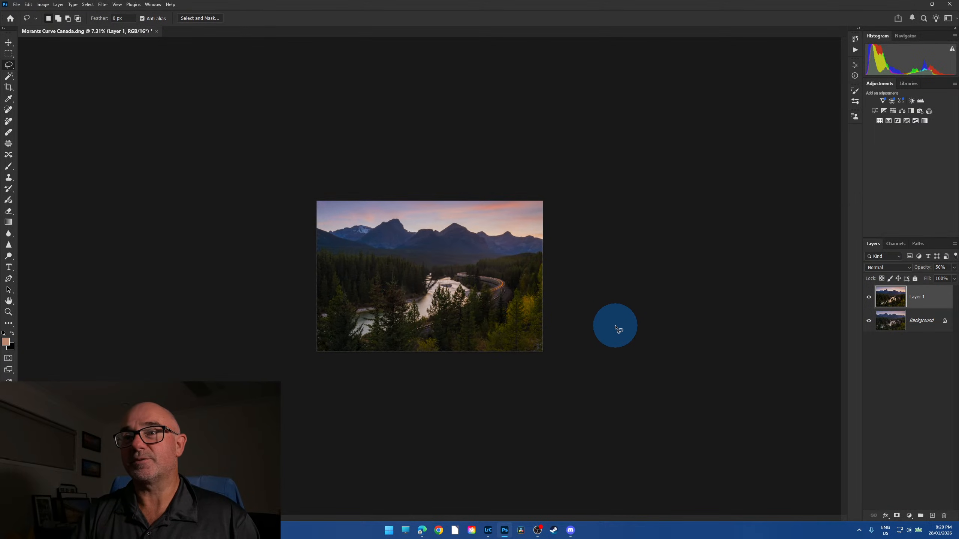
pyautogui.scroll(2, 616, 328)
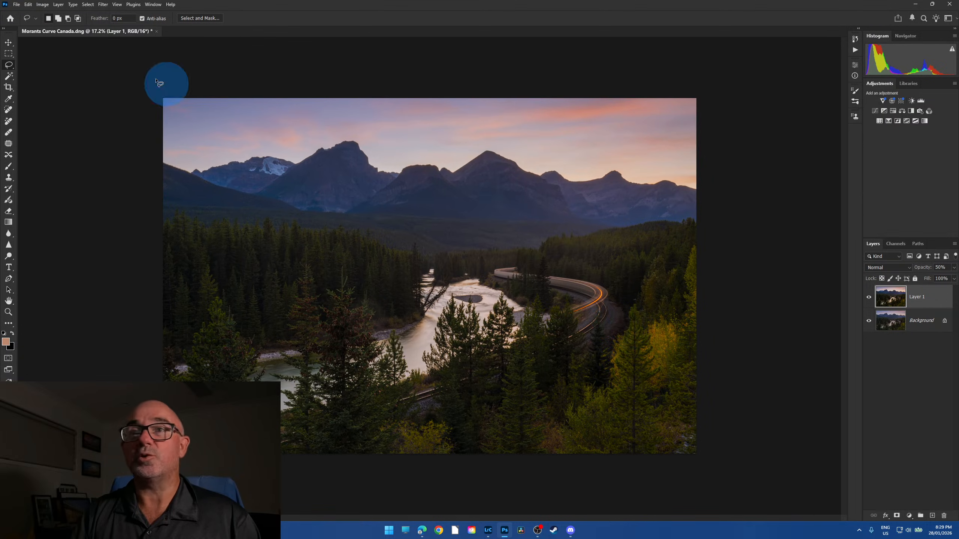
# - Flatten the image and add a Curves adjustment layer with an RGB midtone point at input 110, output 140
pyautogui.click(58, 4)
pyautogui.click(103, 310)
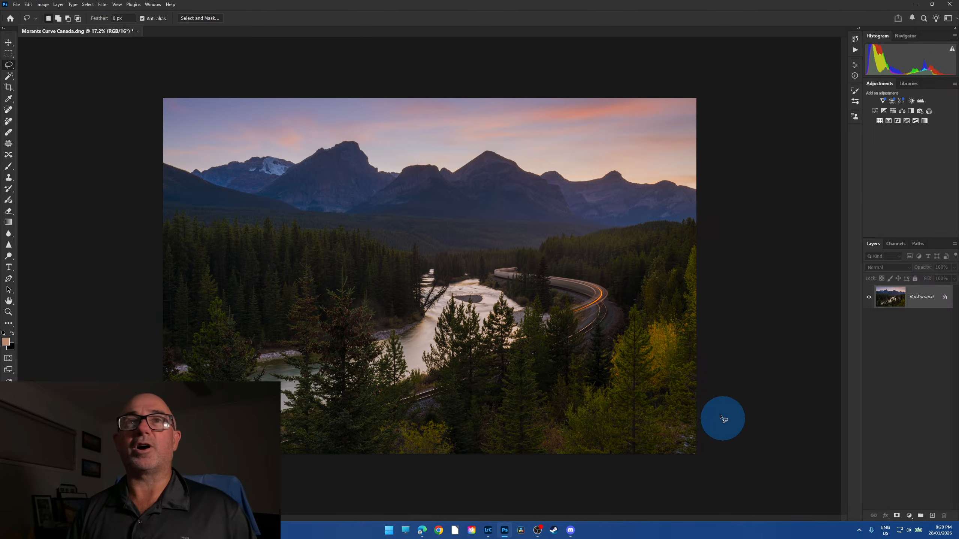
pyautogui.click(910, 517)
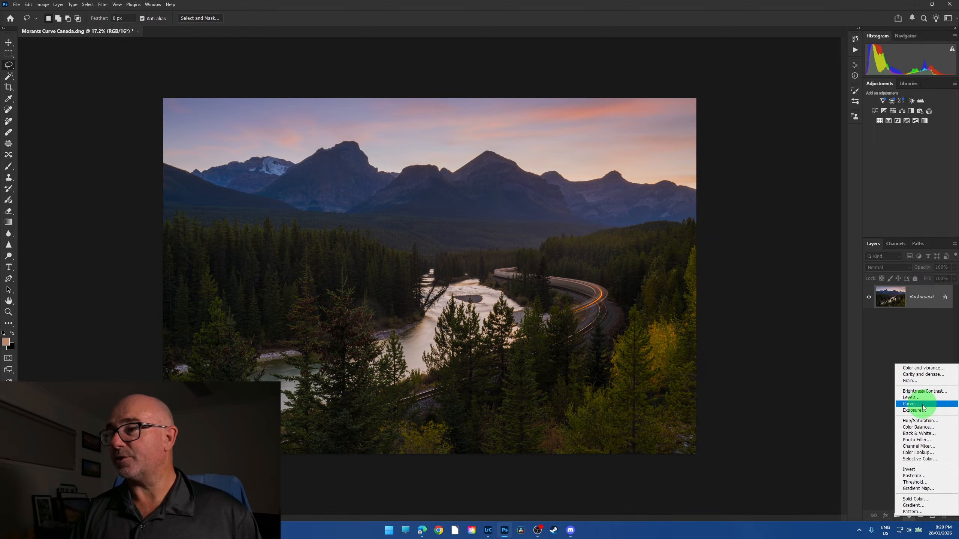
pyautogui.click(923, 404)
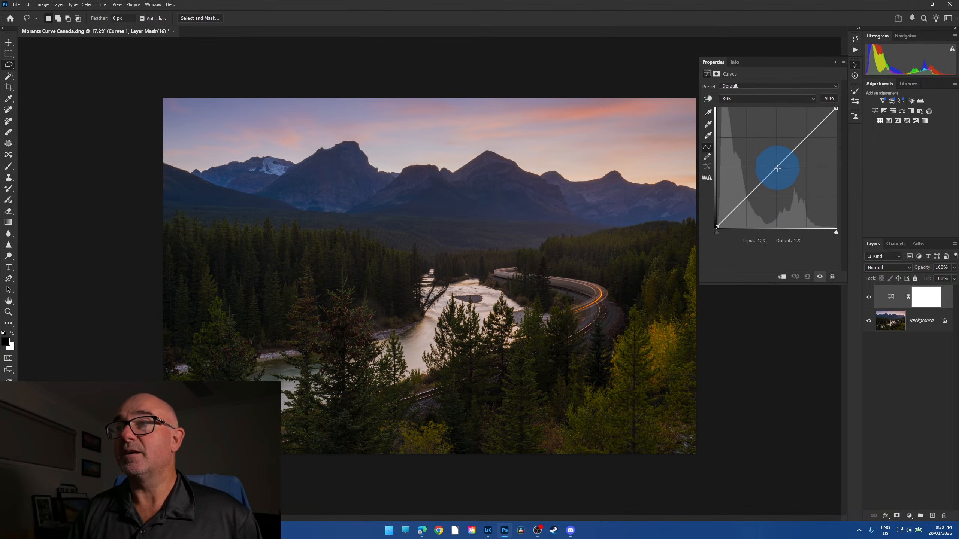
pyautogui.moveTo(775, 168); pyautogui.dragTo(771, 164)
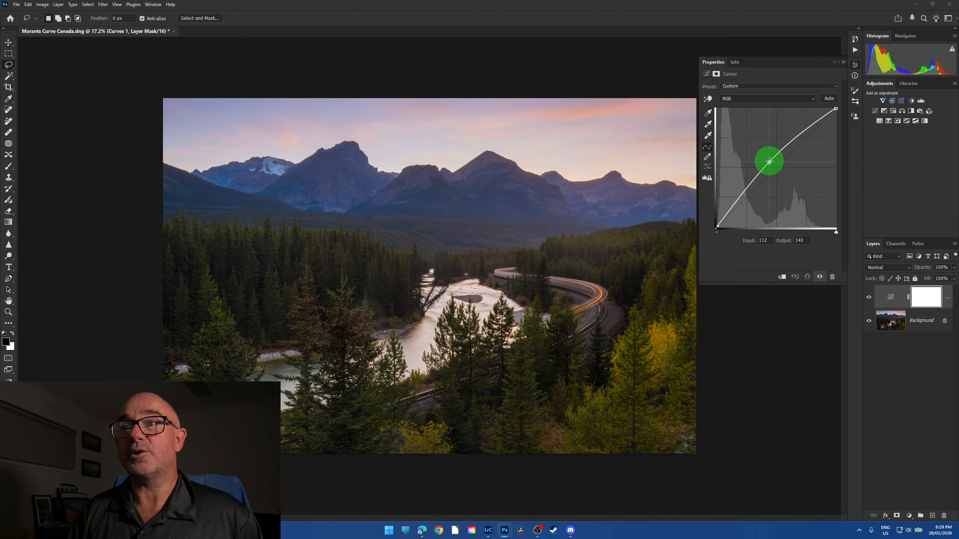
pyautogui.moveTo(768, 162); pyautogui.dragTo(768, 162)
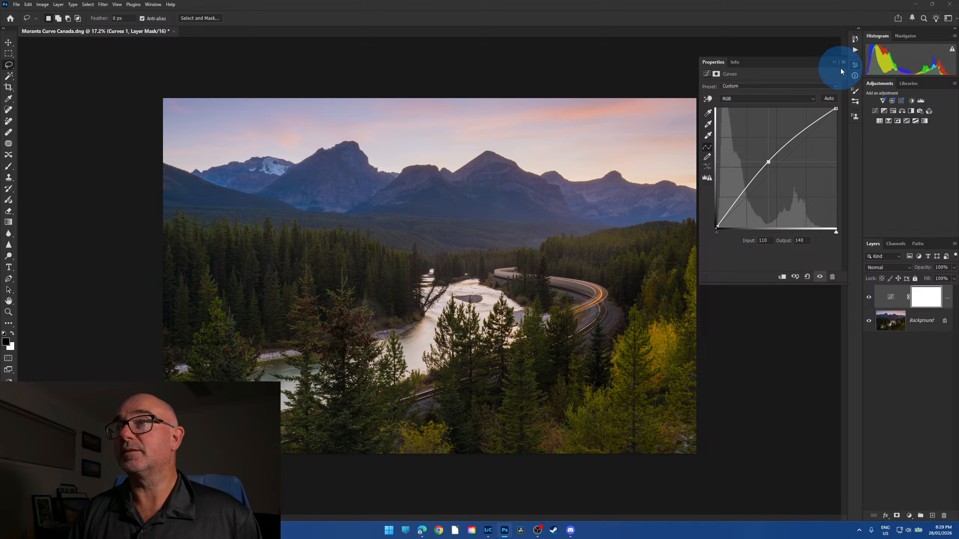
# - Add a Red channel curve point at input 113, output 132, and invert the Curves layer mask to black
pyautogui.click(813, 98)
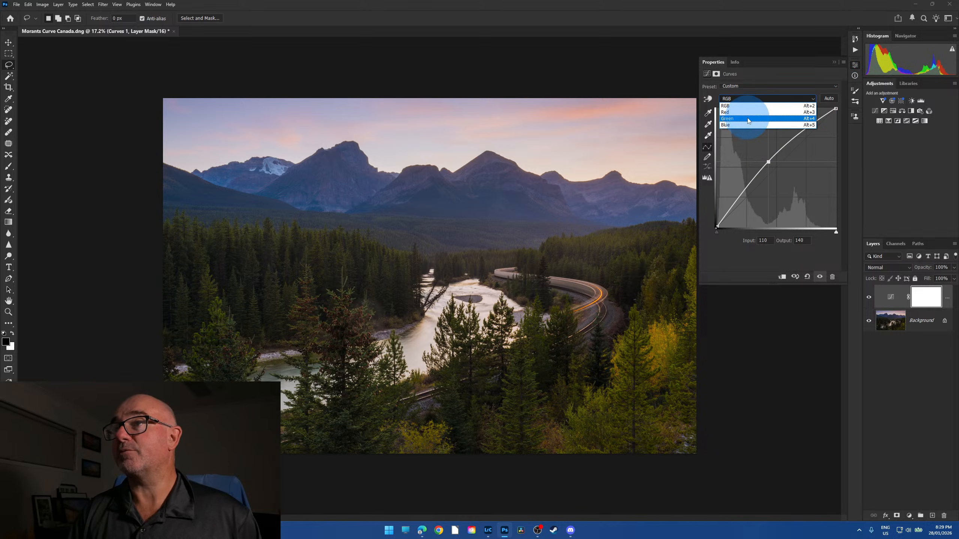
pyautogui.click(741, 115)
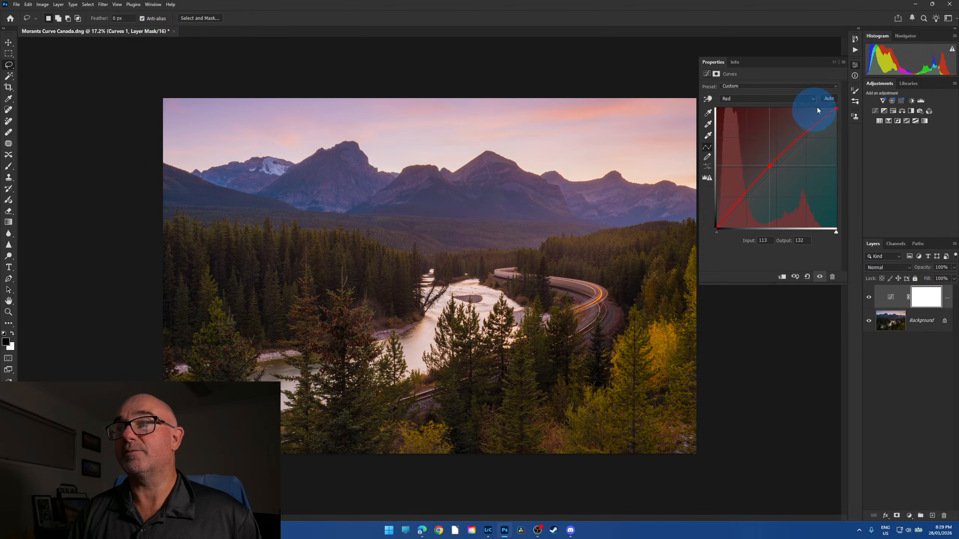
pyautogui.click(834, 62)
pyautogui.hotkey('ctrl', 'i')
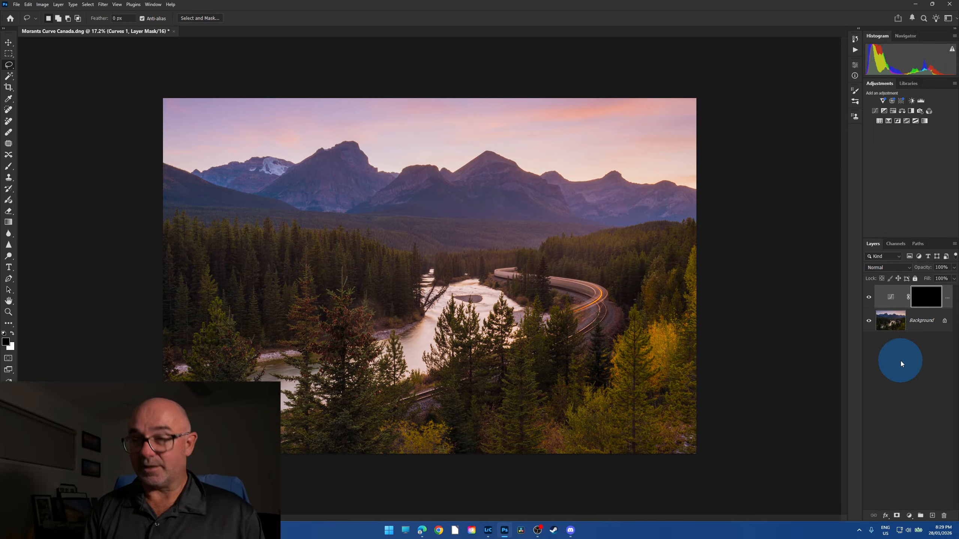
pyautogui.hotkey('ctrl', '+')
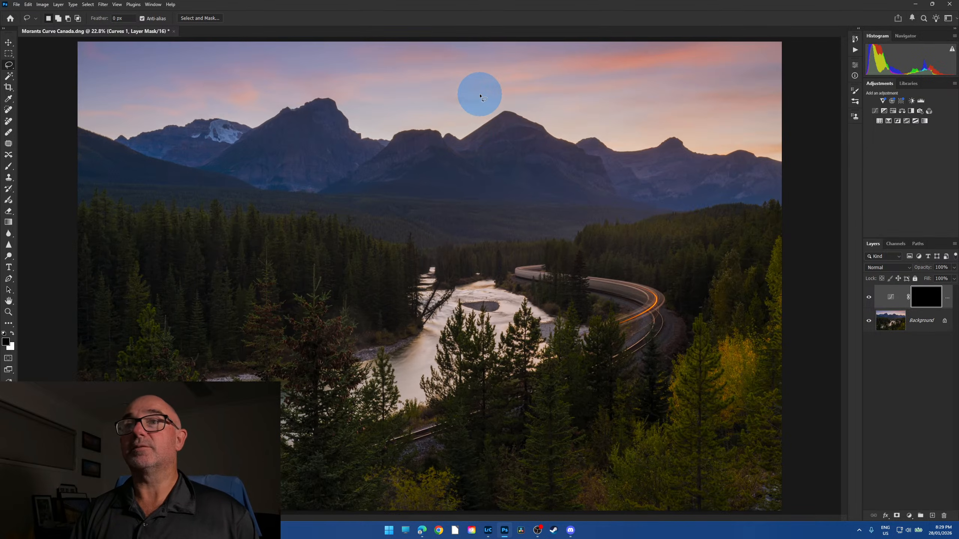
pyautogui.moveTo(844, 242); pyautogui.dragTo(845, 227)
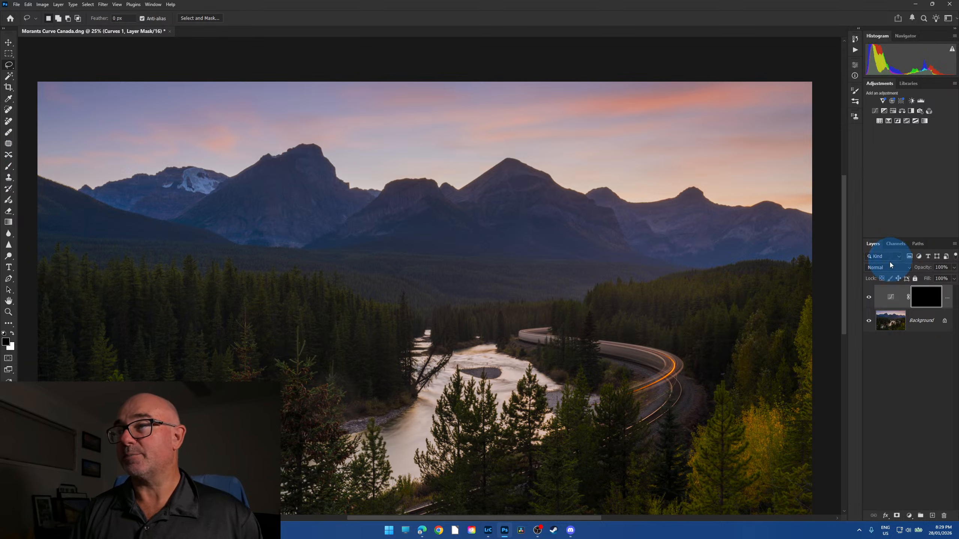
pyautogui.click(895, 243)
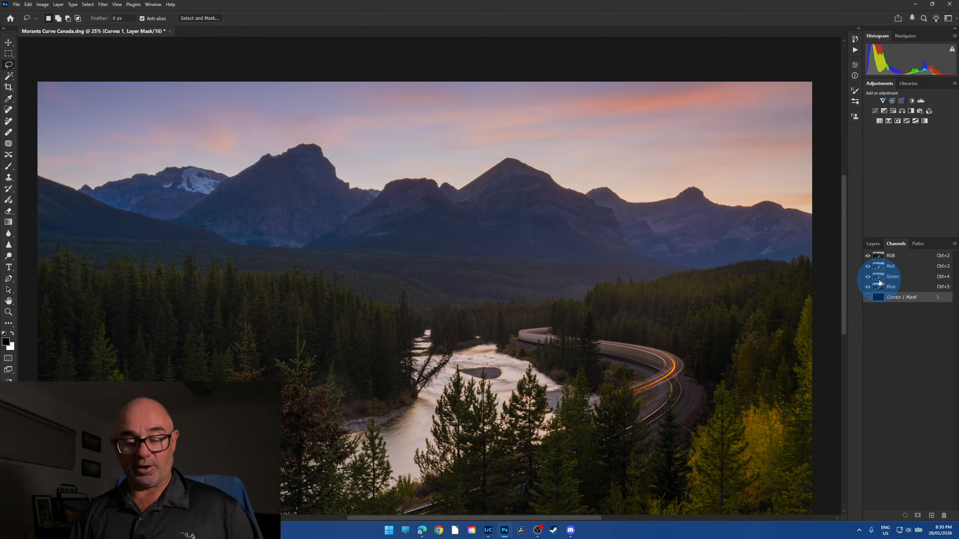
pyautogui.keyDown('ctrl'); pyautogui.click(879, 256); pyautogui.keyUp('ctrl')
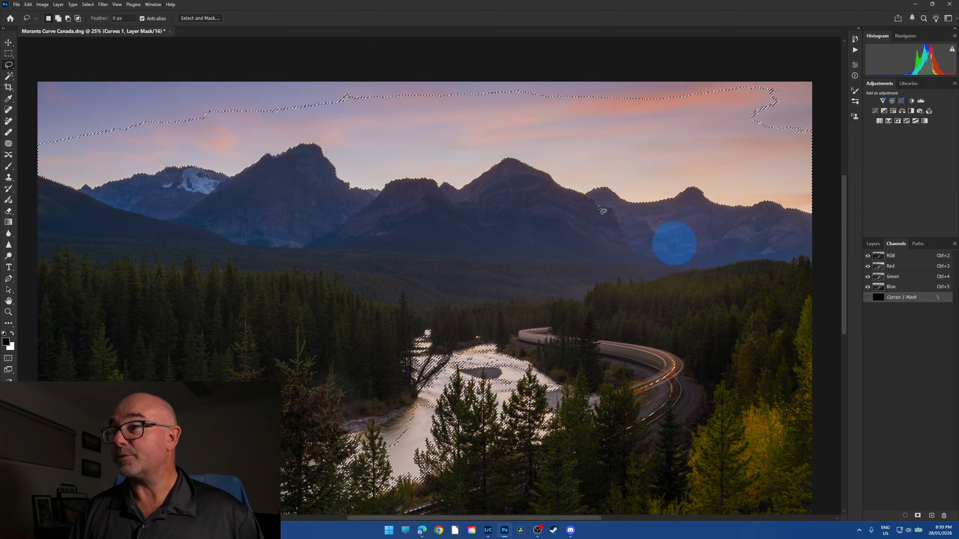
pyautogui.click(9, 63)
pyautogui.hotkey('ctrl', 'd')
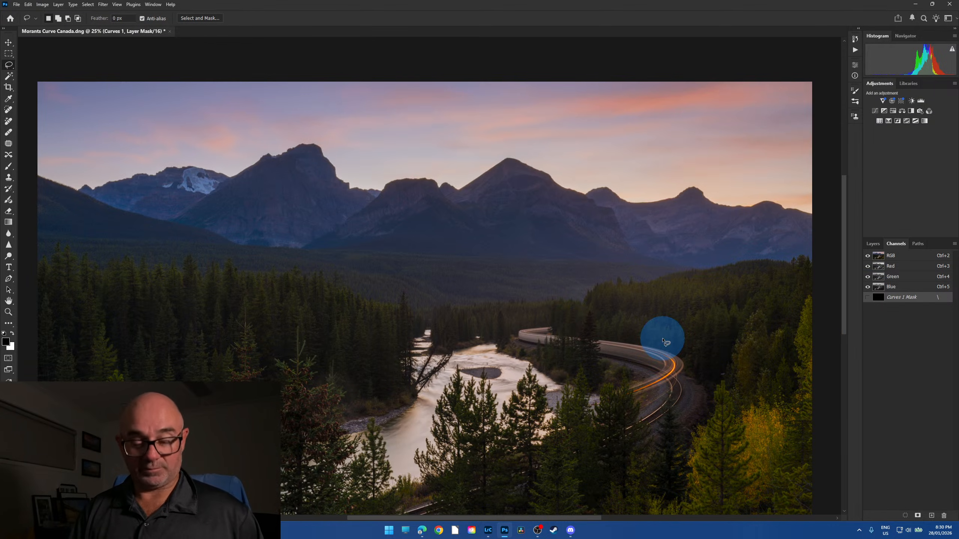
pyautogui.keyDown('ctrl'); pyautogui.click(879, 259); pyautogui.keyUp('ctrl')
pyautogui.click(884, 257)
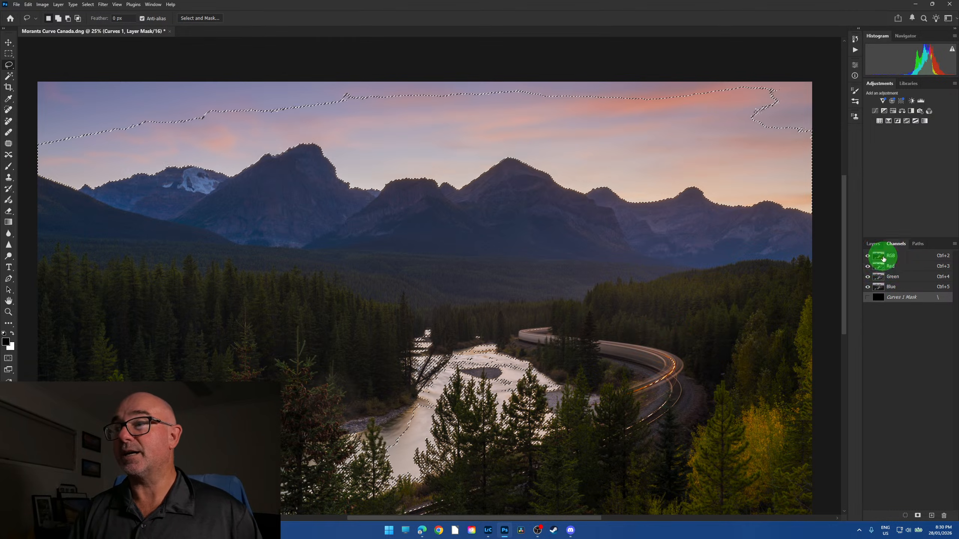
pyautogui.hotkey('ctrl', 'd')
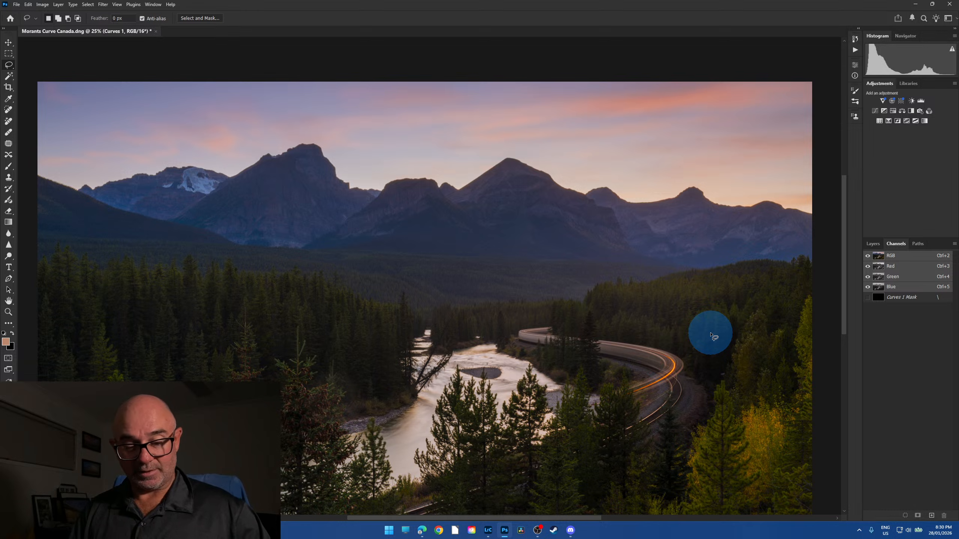
pyautogui.keyDown('ctrl'); pyautogui.click(878, 256); pyautogui.keyUp('ctrl')
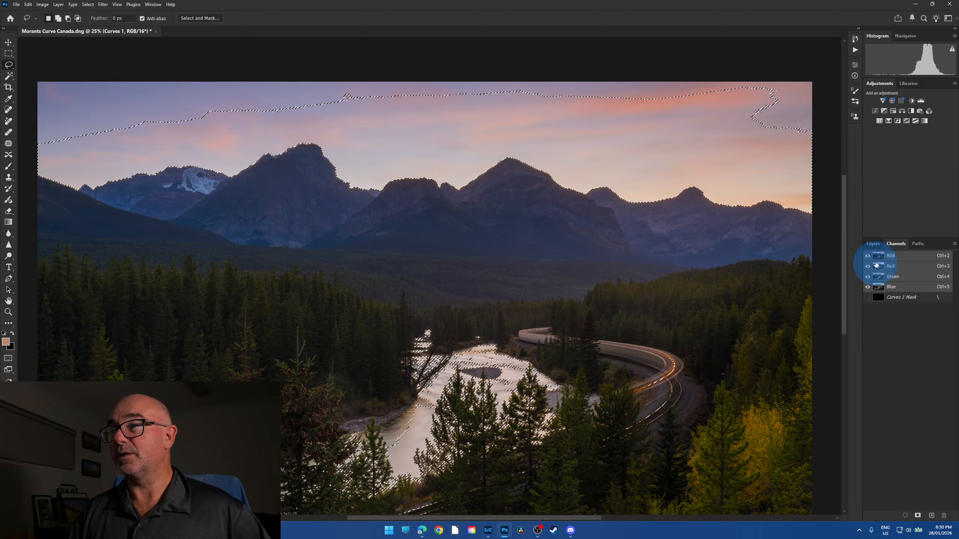
pyautogui.click(875, 246)
pyautogui.click(926, 297)
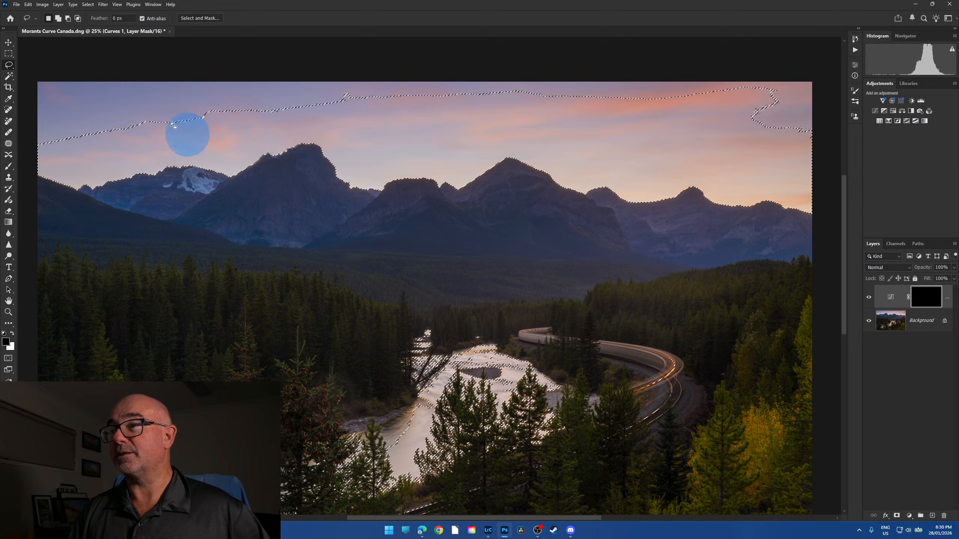
pyautogui.hotkey('ctrl', 'd')
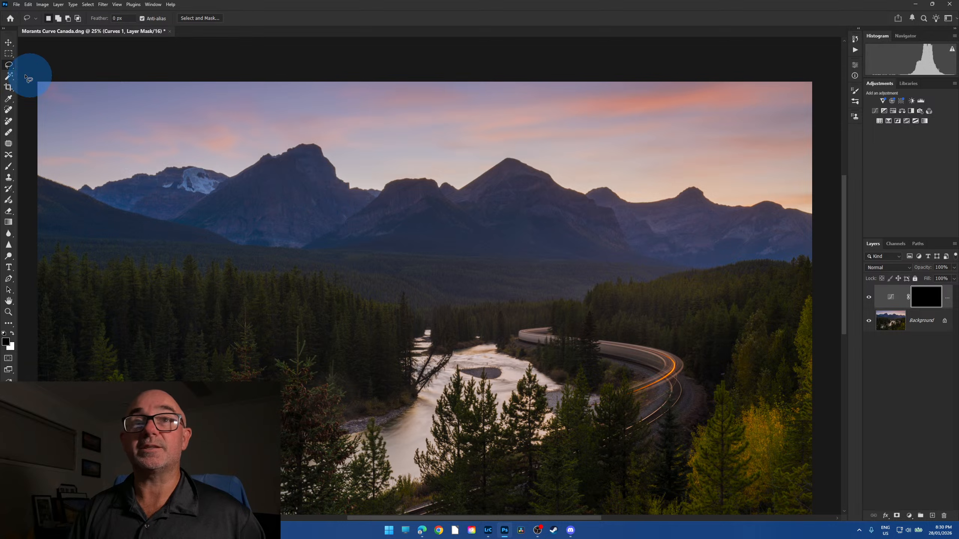
# - Set up the Brush tool with white as the foreground colour, a size of 300 and 13% opacity
pyautogui.click(10, 65)
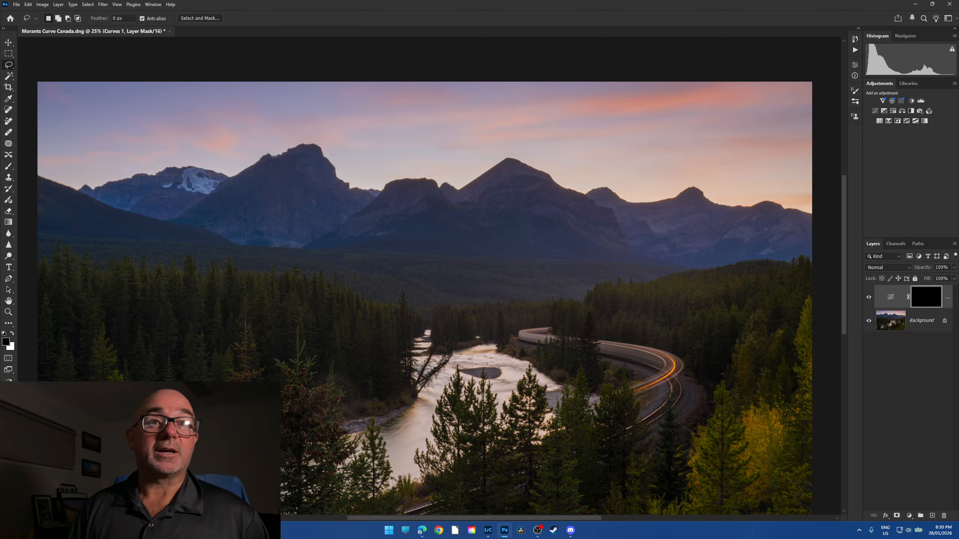
pyautogui.click(9, 167)
pyautogui.click(12, 333)
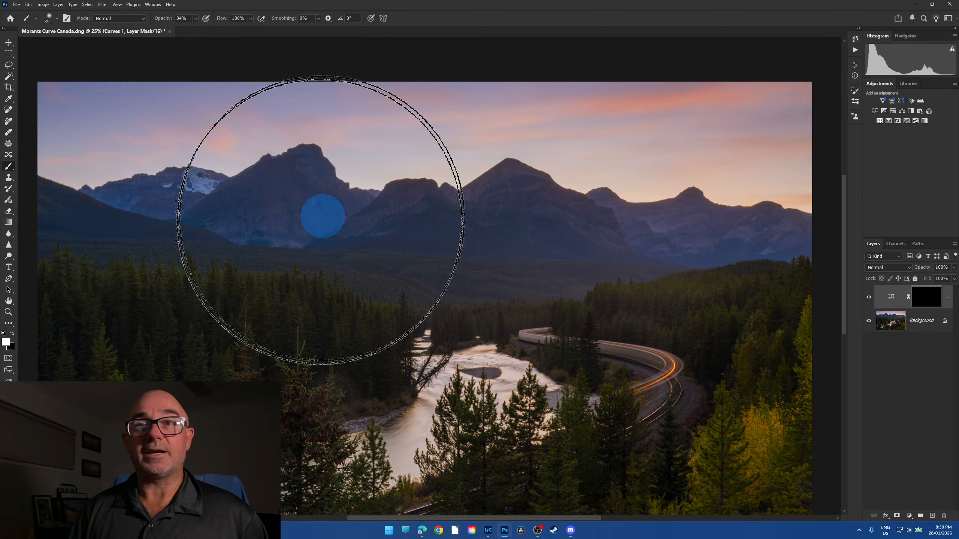
pyautogui.press('[')
pyautogui.press('[')
pyautogui.press('[')
pyautogui.press('[')
pyautogui.press('[')
pyautogui.press('[')
pyautogui.press('[')
pyautogui.press('[')
pyautogui.press('[')
pyautogui.press('[')
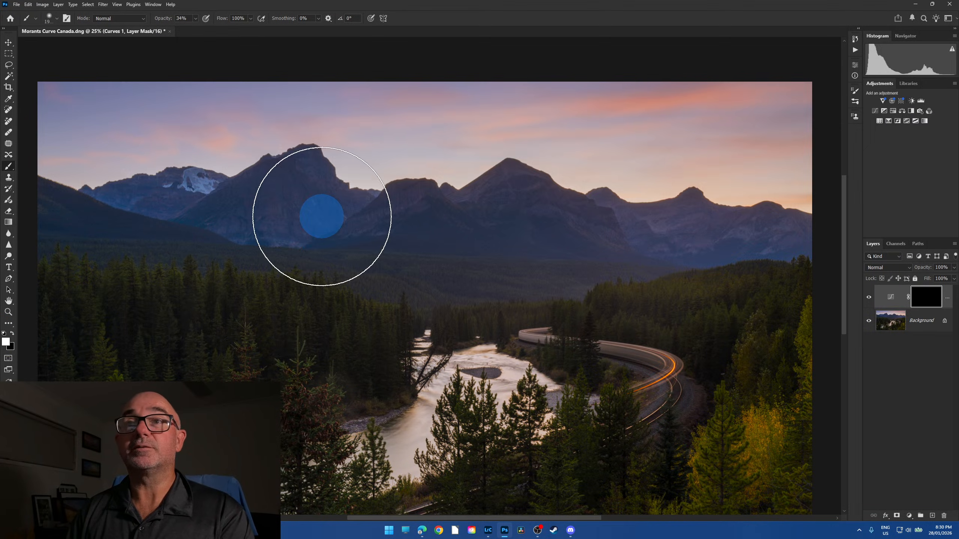
pyautogui.press('[')
pyautogui.press('[')
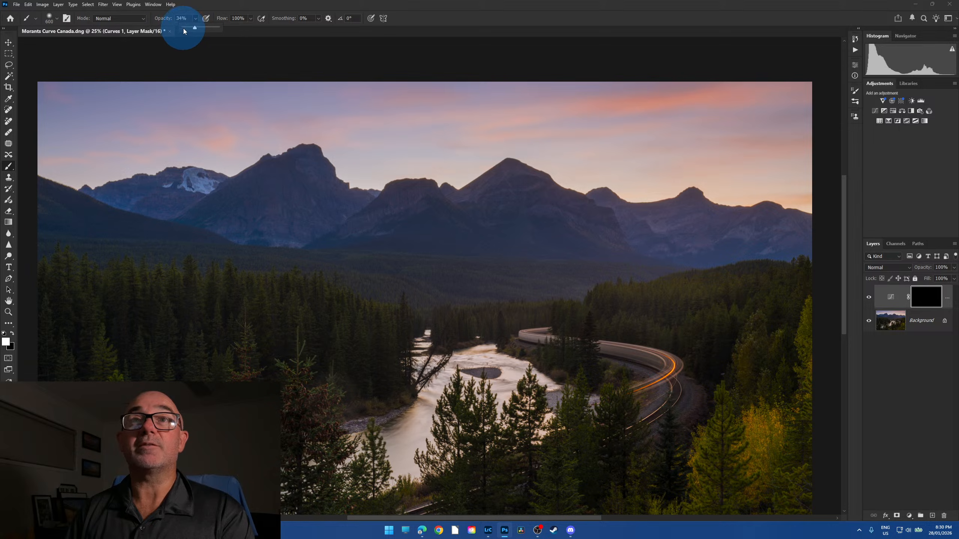
pyautogui.press('[')
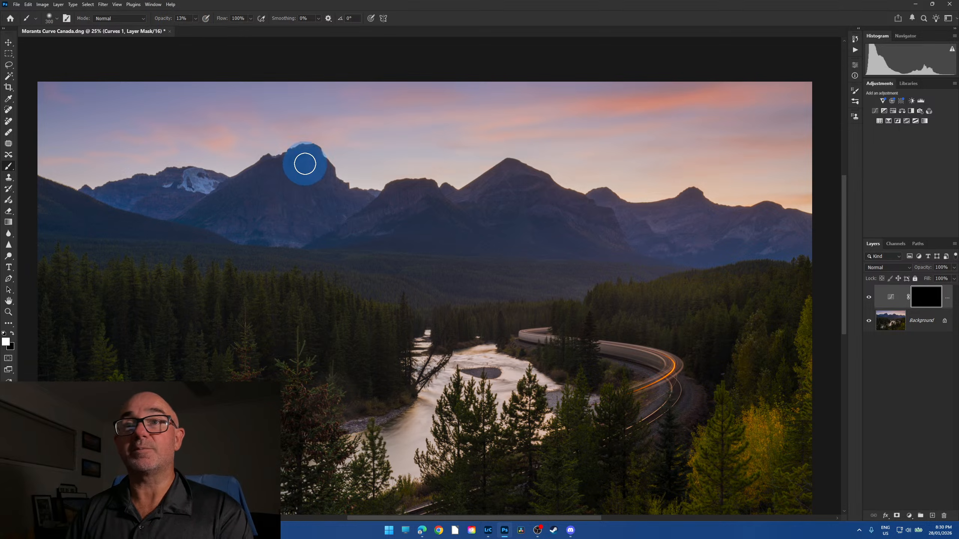
# - Paint white over the mountain faces on the Curves layer mask and compare the photo with the layer hidden and shown
pyautogui.moveTo(304, 163); pyautogui.dragTo(379, 248)
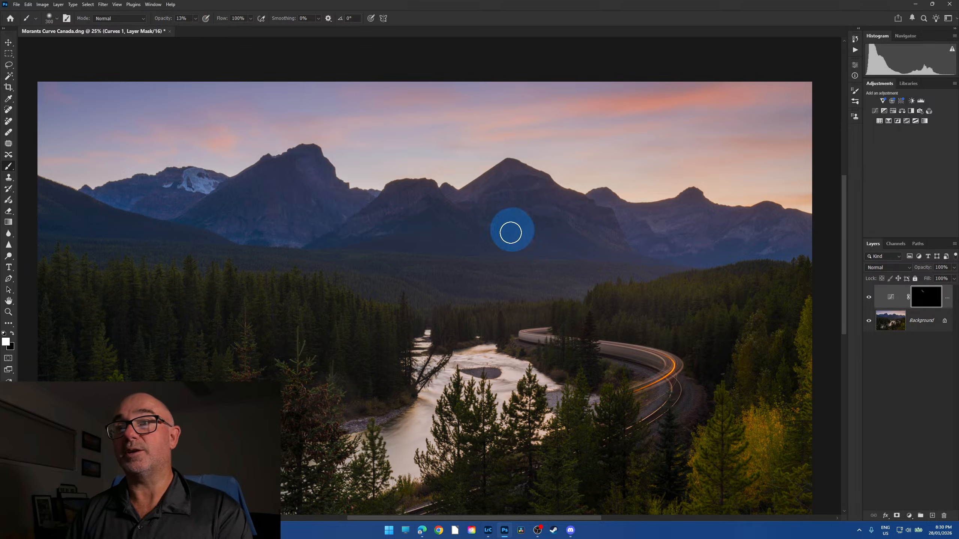
pyautogui.moveTo(510, 232)
pyautogui.mouseDown()
pyautogui.moveTo(417, 200)
pyautogui.moveTo(332, 246)
pyautogui.moveTo(395, 207)
pyautogui.moveTo(301, 245)
pyautogui.moveTo(318, 240)
pyautogui.moveTo(203, 211)
pyautogui.moveTo(178, 193)
pyautogui.moveTo(197, 215)
pyautogui.moveTo(185, 188)
pyautogui.moveTo(128, 189)
pyautogui.moveTo(186, 223)
pyautogui.moveTo(233, 234)
pyautogui.moveTo(306, 197)
pyautogui.moveTo(295, 188)
pyautogui.moveTo(355, 229)
pyautogui.moveTo(299, 181)
pyautogui.moveTo(357, 235)
pyautogui.moveTo(270, 205)
pyautogui.moveTo(400, 252)
pyautogui.moveTo(424, 222)
pyautogui.moveTo(391, 209)
pyautogui.moveTo(574, 279)
pyautogui.moveTo(661, 221)
pyautogui.moveTo(715, 213)
pyautogui.moveTo(669, 252)
pyautogui.moveTo(712, 234)
pyautogui.moveTo(685, 257)
pyautogui.moveTo(644, 221)
pyautogui.moveTo(773, 226)
pyautogui.moveTo(828, 264)
pyautogui.moveTo(574, 278)
pyautogui.moveTo(524, 196)
pyautogui.moveTo(536, 191)
pyautogui.moveTo(658, 283)
pyautogui.moveTo(651, 303)
pyautogui.moveTo(575, 226)
pyautogui.moveTo(639, 264)
pyautogui.moveTo(677, 328)
pyautogui.moveTo(671, 376)
pyautogui.moveTo(411, 305)
pyautogui.moveTo(412, 209)
pyautogui.moveTo(337, 241)
pyautogui.moveTo(257, 232)
pyautogui.moveTo(181, 203)
pyautogui.moveTo(133, 210)
pyautogui.moveTo(275, 287)
pyautogui.moveTo(552, 251)
pyautogui.moveTo(512, 208)
pyautogui.moveTo(463, 205)
pyautogui.moveTo(532, 219)
pyautogui.moveTo(512, 265)
pyautogui.moveTo(582, 241)
pyautogui.moveTo(724, 242)
pyautogui.mouseUp()
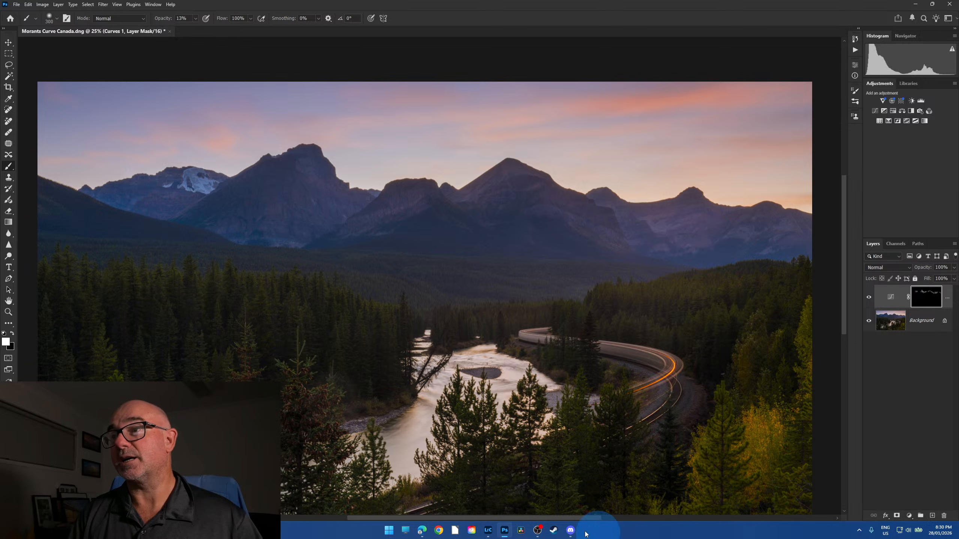
pyautogui.moveTo(546, 518); pyautogui.dragTo(581, 518)
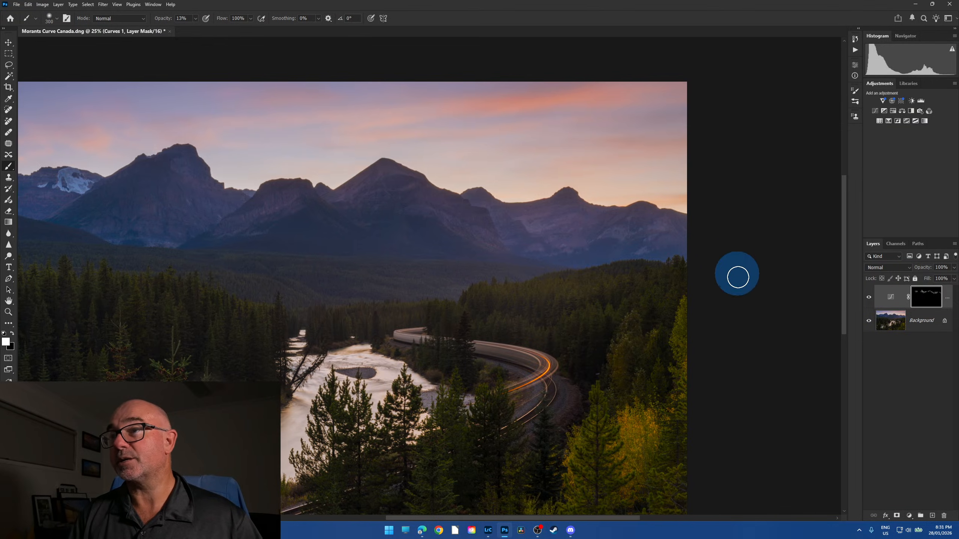
pyautogui.hotkey('ctrl', '0')
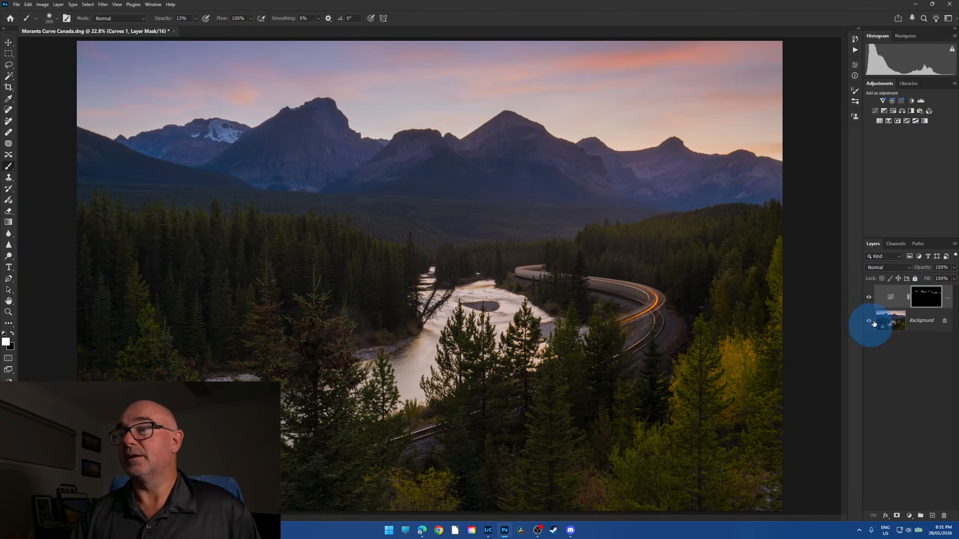
pyautogui.click(870, 298)
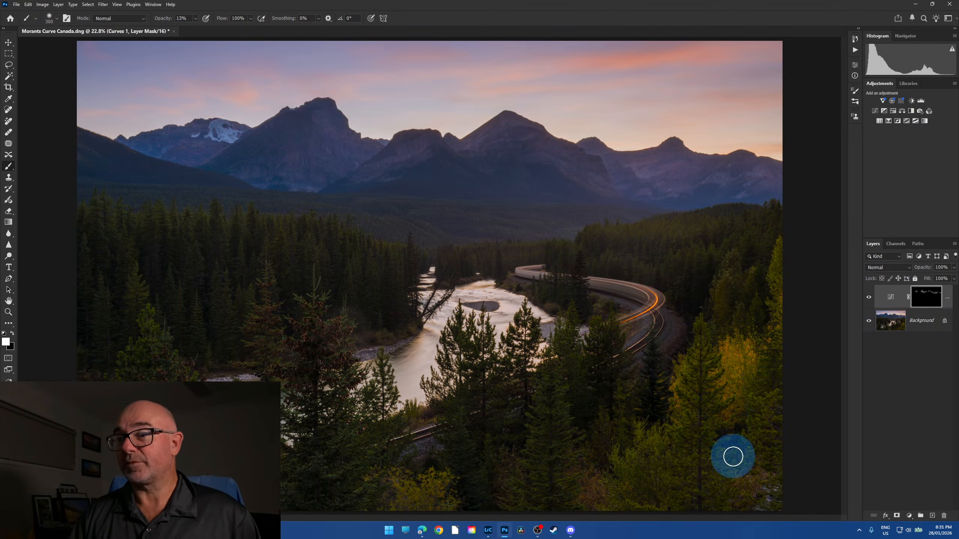
# - Enlarge the brush and paint white on the Curves mask over the foreground bushes, the yellow trees and the forest on the far riverbank
pyautogui.press(']')
pyautogui.press(']')
pyautogui.press(']')
pyautogui.press(']')
pyautogui.press(']')
pyautogui.press(']')
pyautogui.press(']')
pyautogui.press(']')
pyautogui.press(']')
pyautogui.press(']')
pyautogui.press(']')
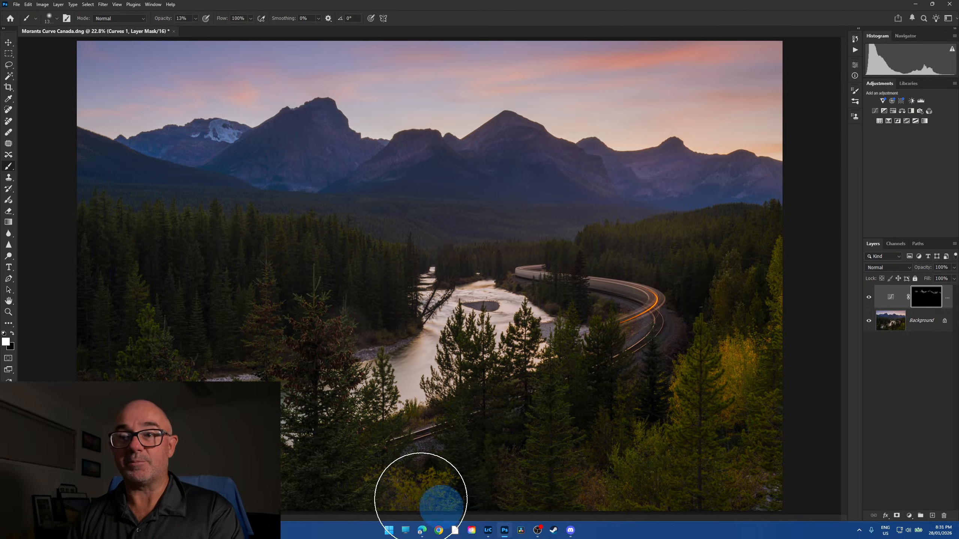
pyautogui.moveTo(408, 500); pyautogui.dragTo(458, 503)
pyautogui.click(748, 357)
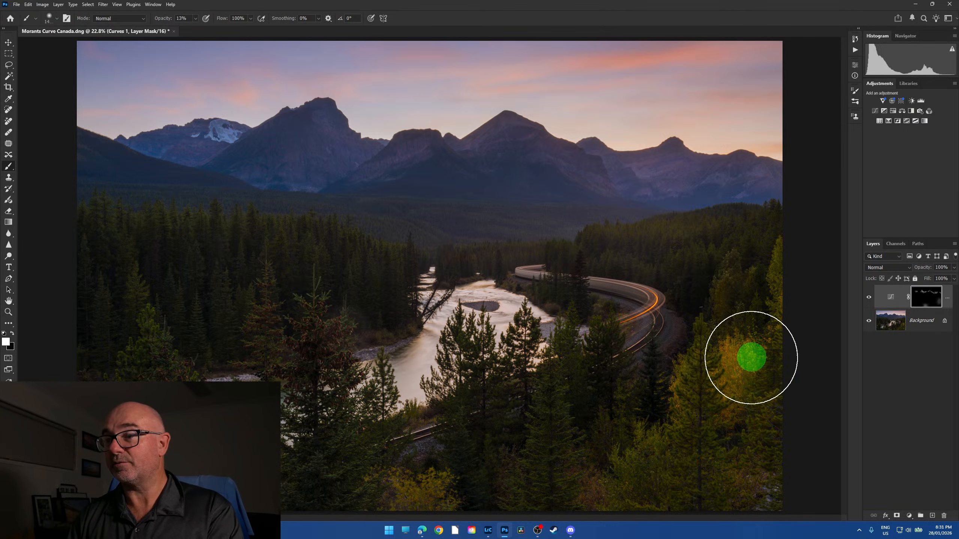
pyautogui.moveTo(396, 267)
pyautogui.mouseDown()
pyautogui.moveTo(317, 295)
pyautogui.moveTo(381, 244)
pyautogui.moveTo(204, 245)
pyautogui.mouseUp()
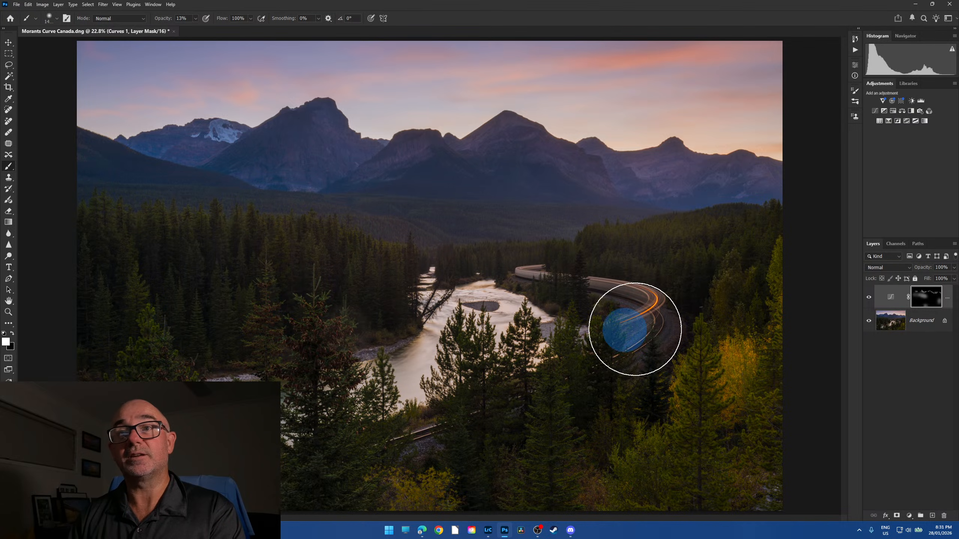
# - Reduce the brush size to 700 and paint white over the right-hand hillside, the trees below the railway bend and the riverbank
pyautogui.press('[')
pyautogui.press('[')
pyautogui.press('[')
pyautogui.press('[')
pyautogui.press('[')
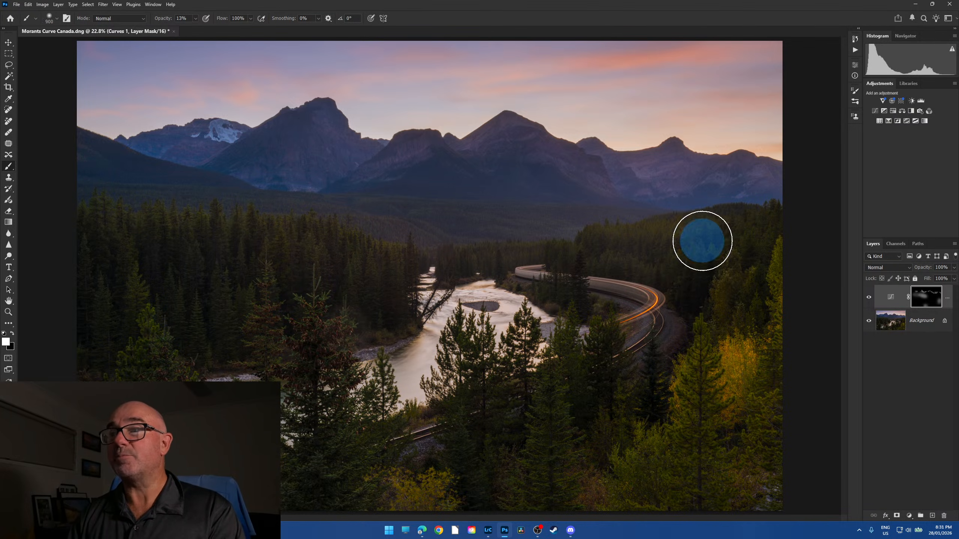
pyautogui.moveTo(677, 230)
pyautogui.mouseDown()
pyautogui.moveTo(625, 269)
pyautogui.moveTo(698, 266)
pyautogui.mouseUp()
pyautogui.moveTo(638, 342)
pyautogui.mouseDown()
pyautogui.moveTo(615, 361)
pyautogui.moveTo(564, 341)
pyautogui.moveTo(567, 363)
pyautogui.mouseUp()
pyautogui.moveTo(502, 268)
pyautogui.mouseDown()
pyautogui.moveTo(508, 246)
pyautogui.moveTo(494, 264)
pyautogui.mouseUp()
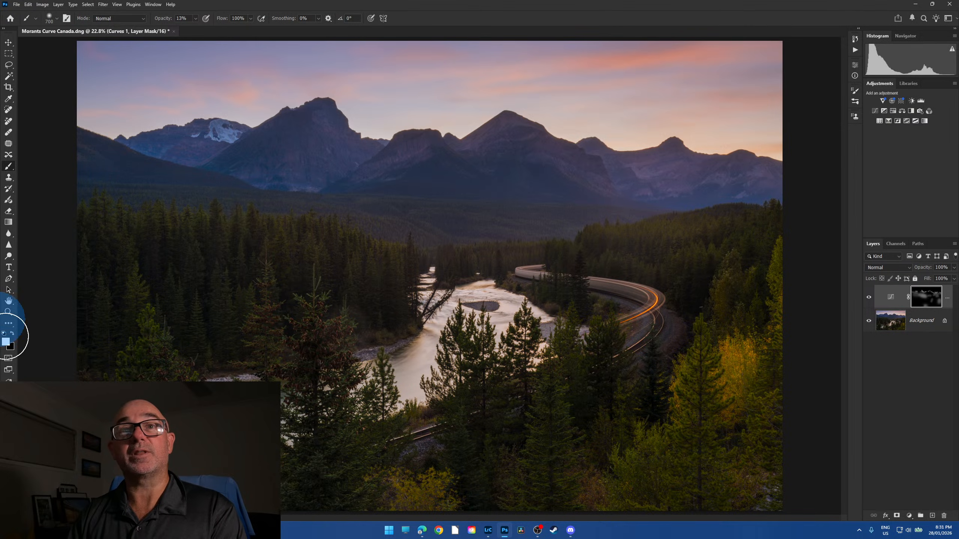
# - Compare the photo with the Curves layer hidden and shown, and brush white over the trees along the left side
pyautogui.click(869, 299)
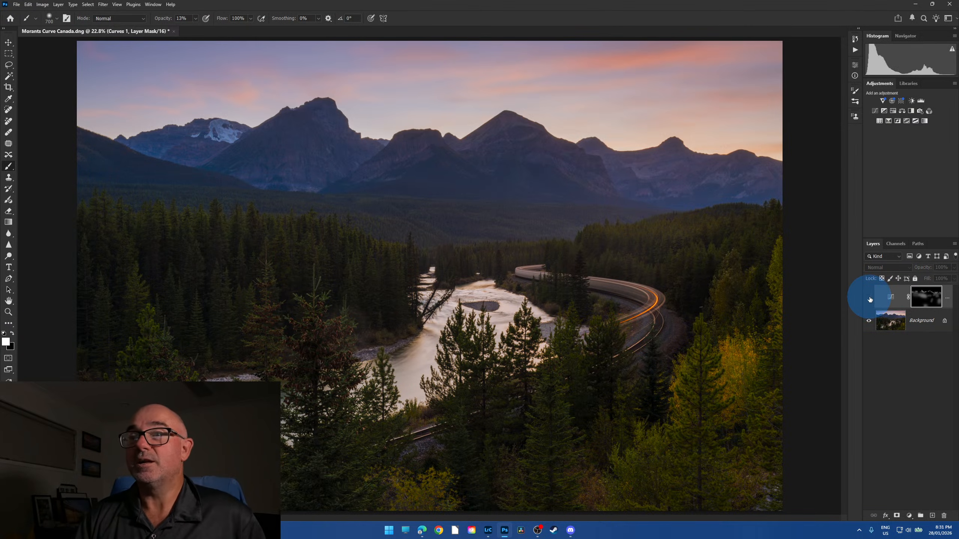
pyautogui.click(869, 298)
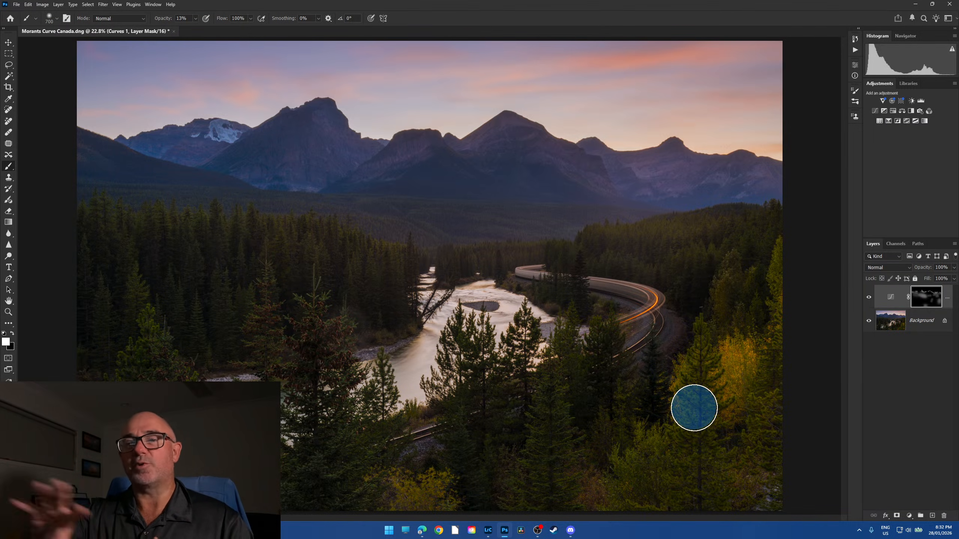
pyautogui.click(869, 298)
pyautogui.click(870, 299)
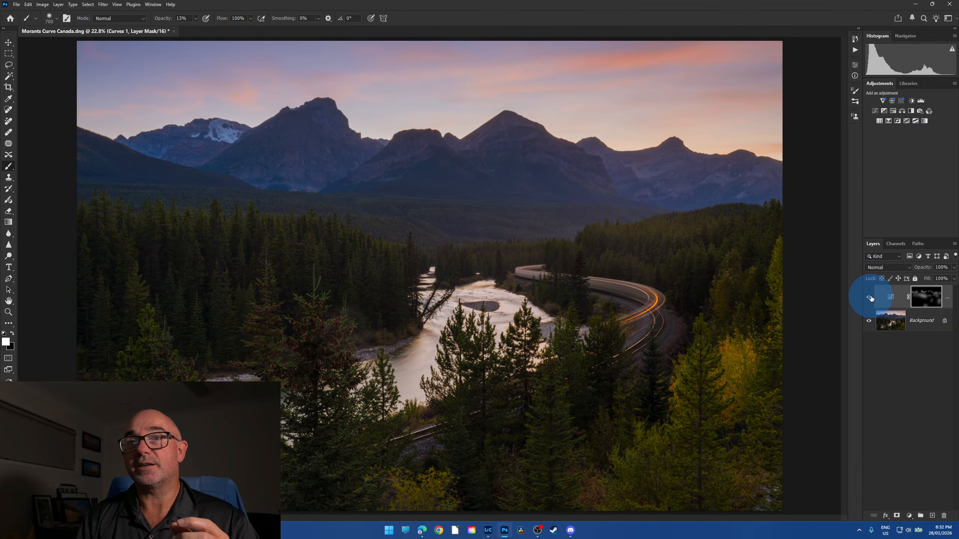
pyautogui.click(871, 299)
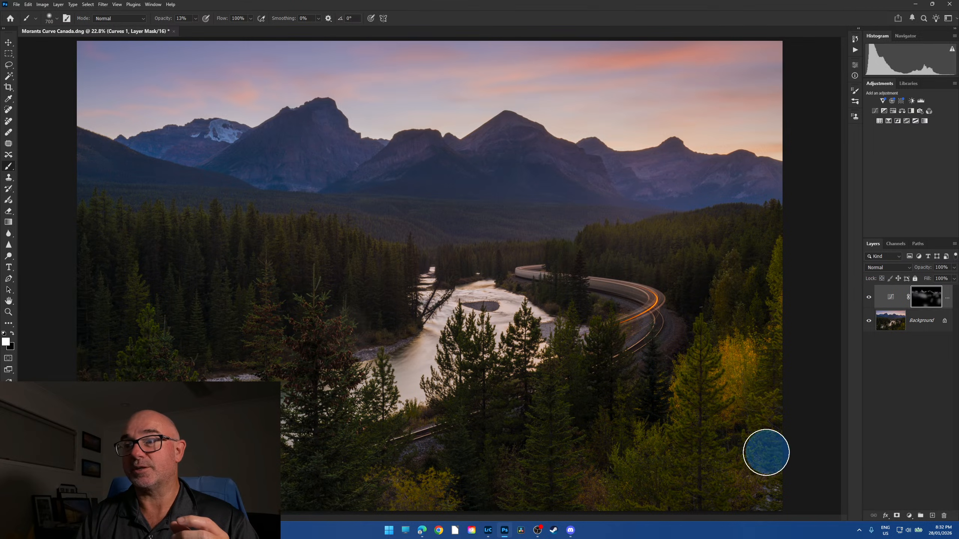
pyautogui.moveTo(154, 349)
pyautogui.mouseDown()
pyautogui.moveTo(178, 388)
pyautogui.moveTo(155, 335)
pyautogui.moveTo(143, 338)
pyautogui.moveTo(131, 250)
pyautogui.moveTo(151, 355)
pyautogui.mouseUp()
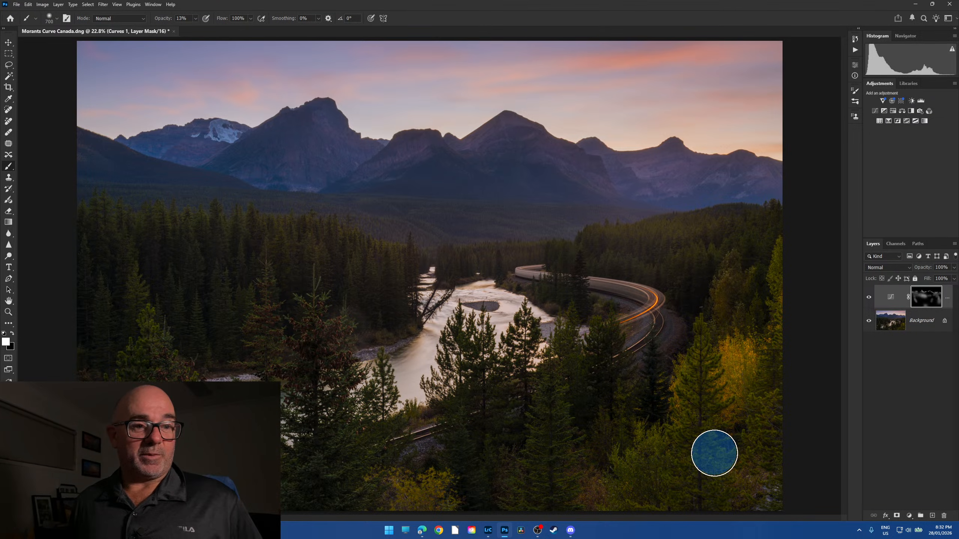
# - Flatten the image and add a new Curves adjustment layer
pyautogui.scroll(-4, 512, 272)
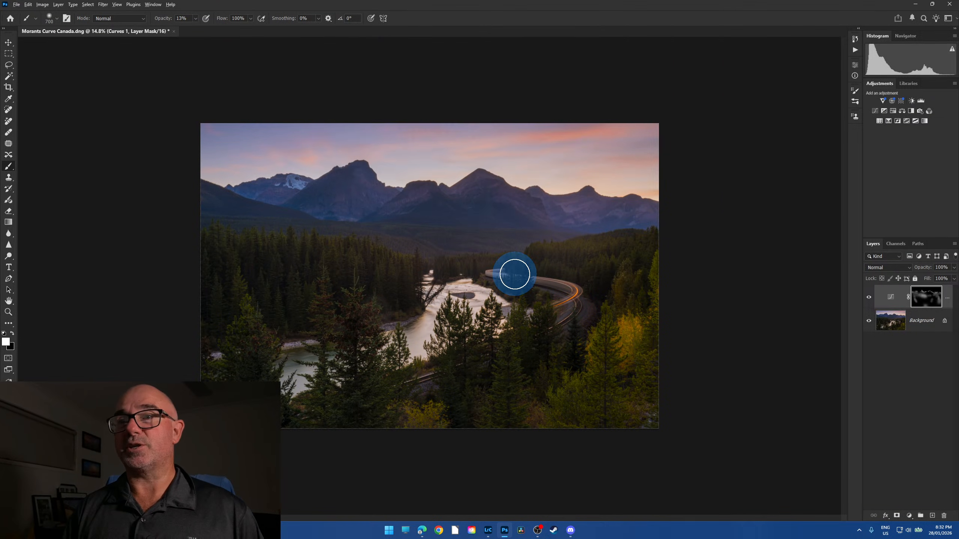
pyautogui.scroll(2, 514, 272)
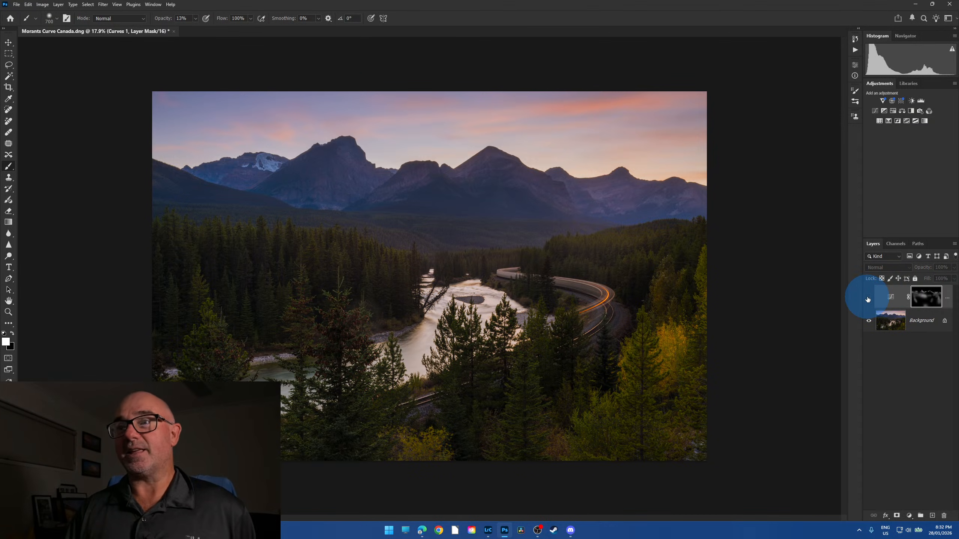
pyautogui.click(58, 5)
pyautogui.click(85, 305)
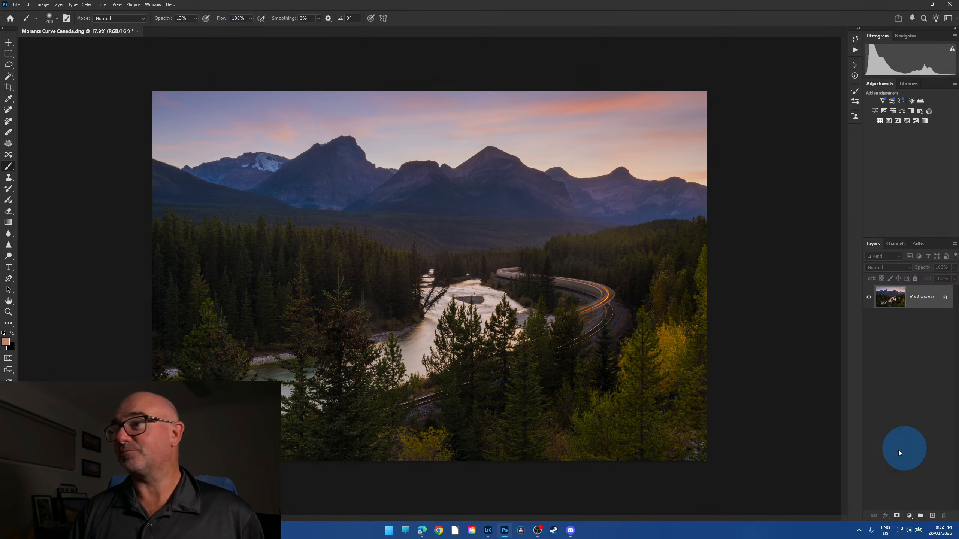
pyautogui.click(909, 515)
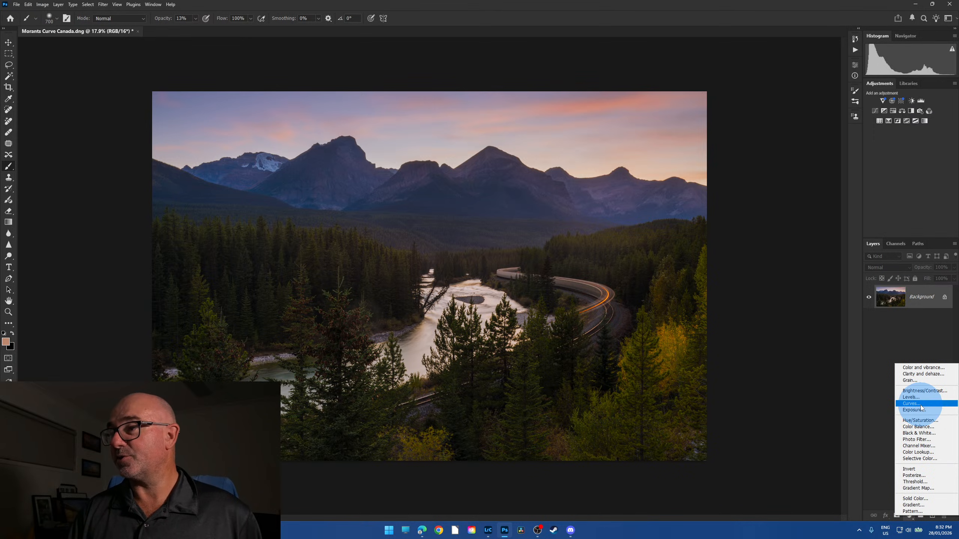
pyautogui.click(927, 405)
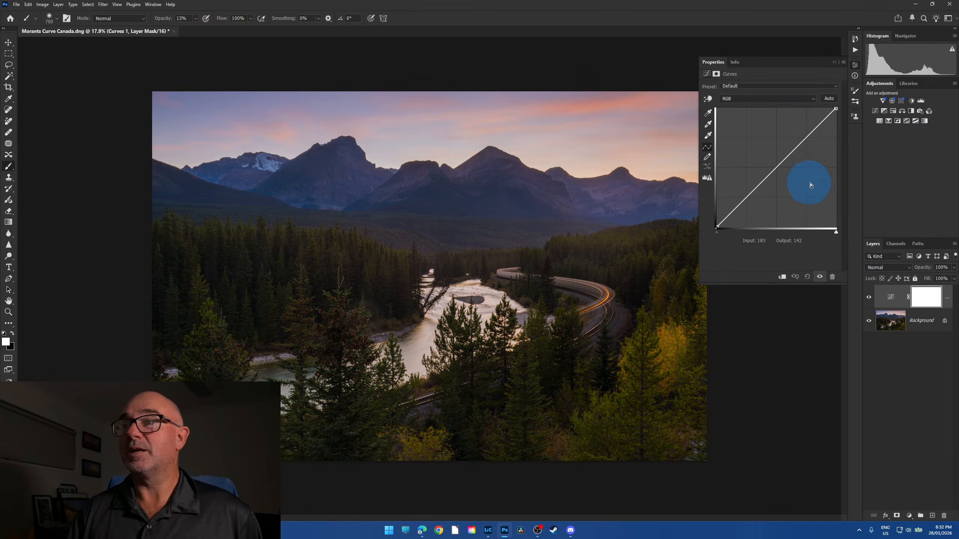
pyautogui.moveTo(806, 139); pyautogui.dragTo(802, 137)
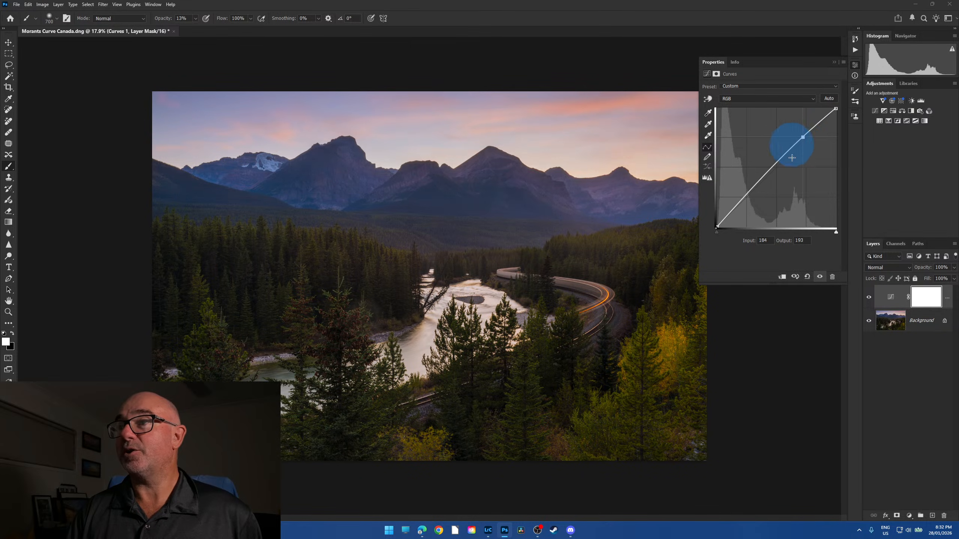
pyautogui.click(816, 101)
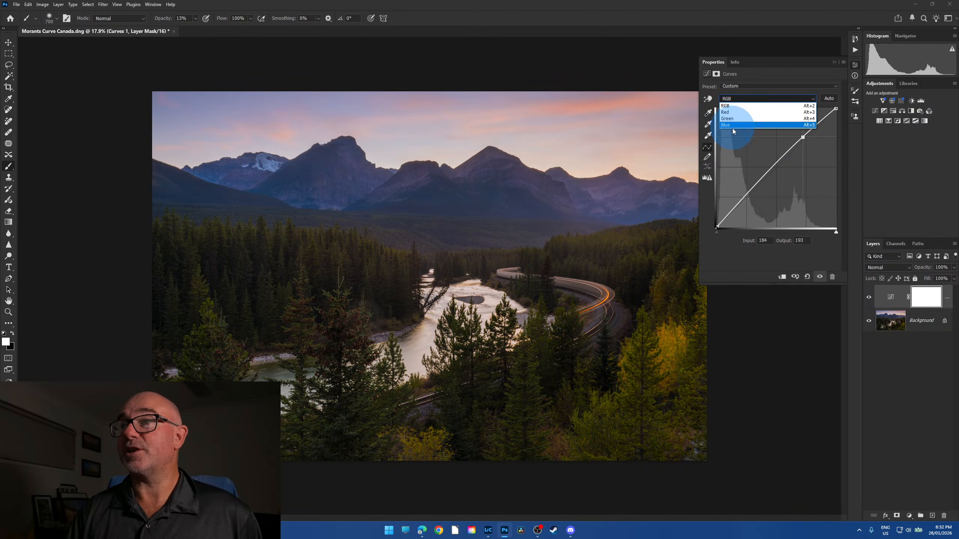
pyautogui.click(738, 111)
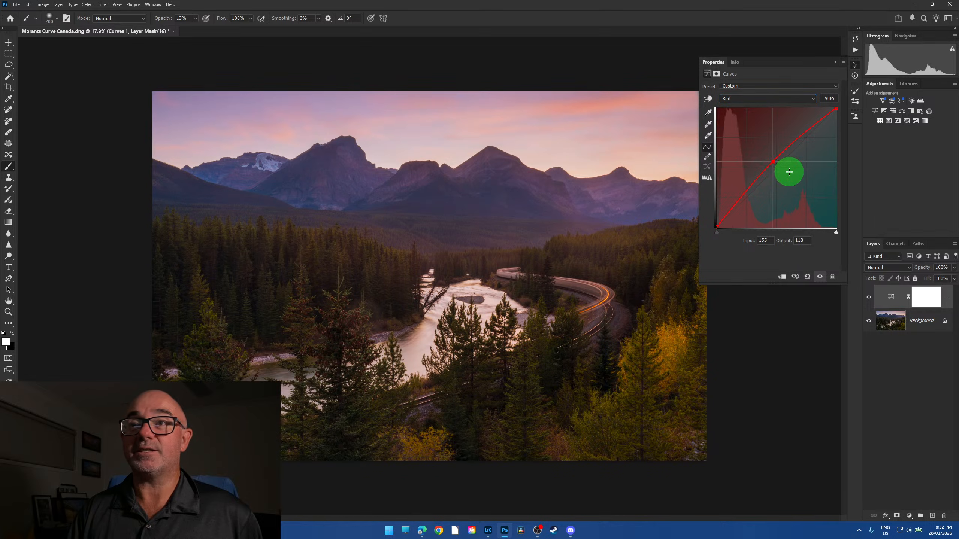
pyautogui.click(780, 167)
pyautogui.click(814, 99)
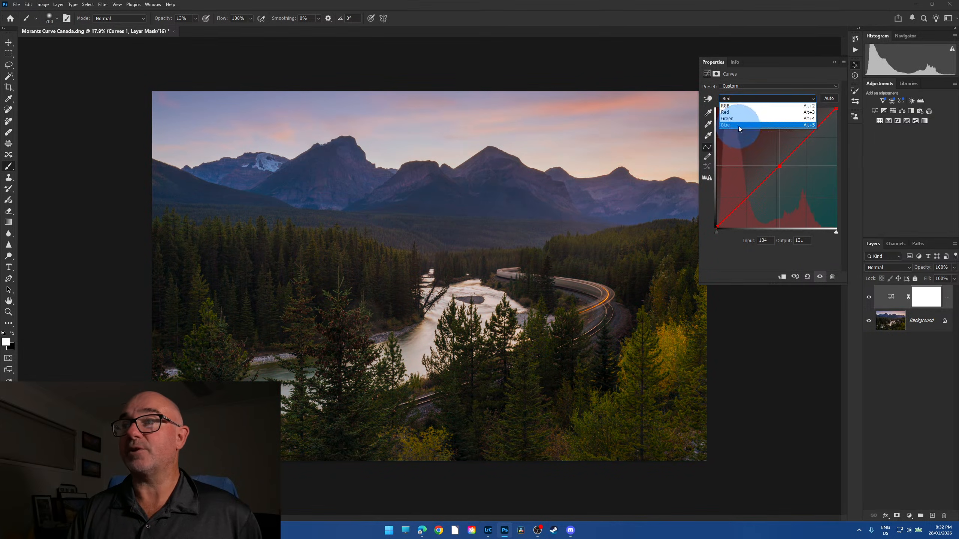
pyautogui.click(740, 114)
pyautogui.moveTo(776, 163); pyautogui.dragTo(776, 160)
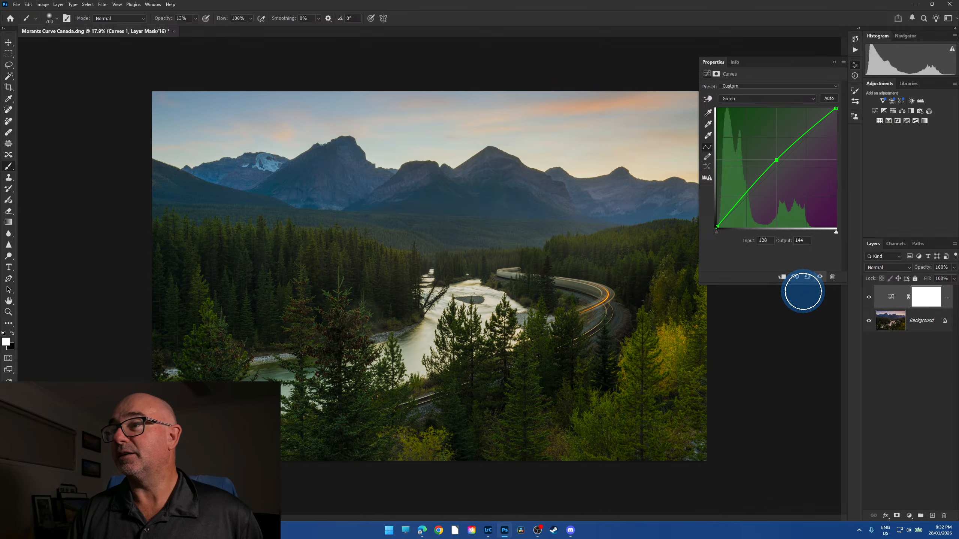
pyautogui.click(807, 276)
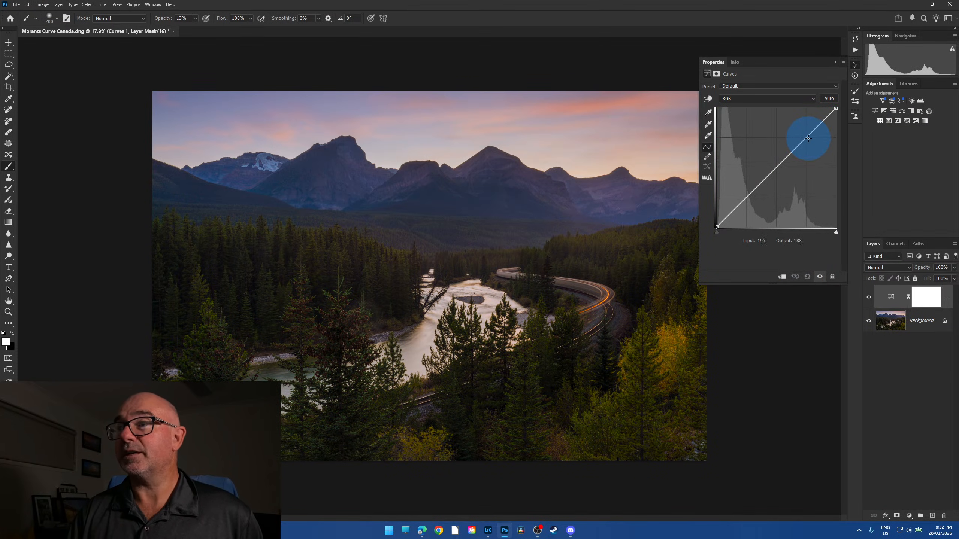
# - Raise the highlights with an upper RGB curve point and add a shadow point at input 58, output 62
pyautogui.moveTo(809, 138); pyautogui.dragTo(803, 132)
pyautogui.click(746, 198)
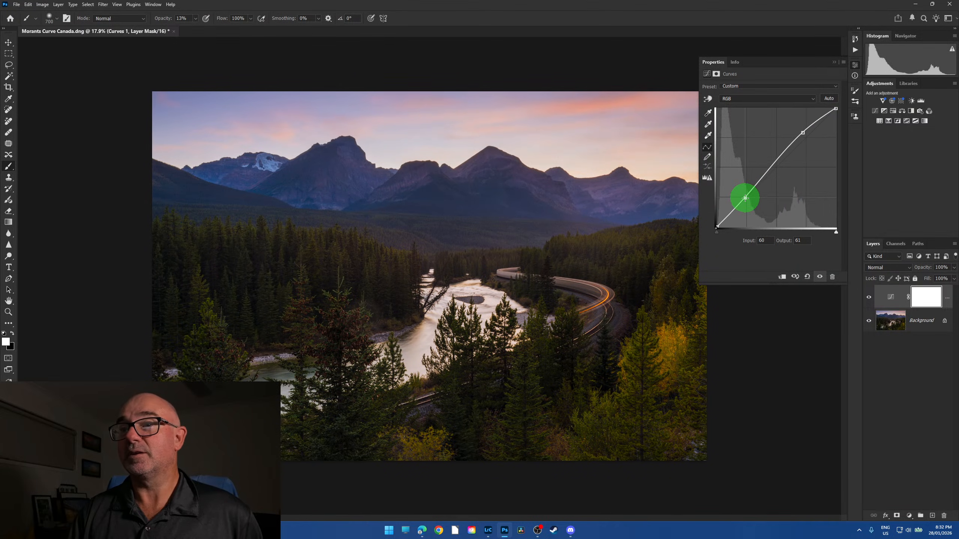
pyautogui.moveTo(746, 199); pyautogui.dragTo(744, 198)
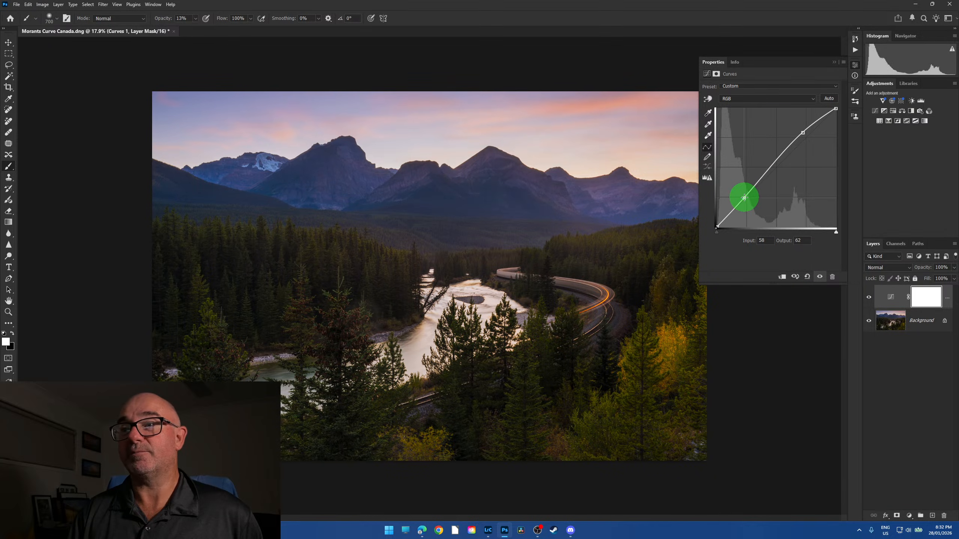
pyautogui.click(833, 62)
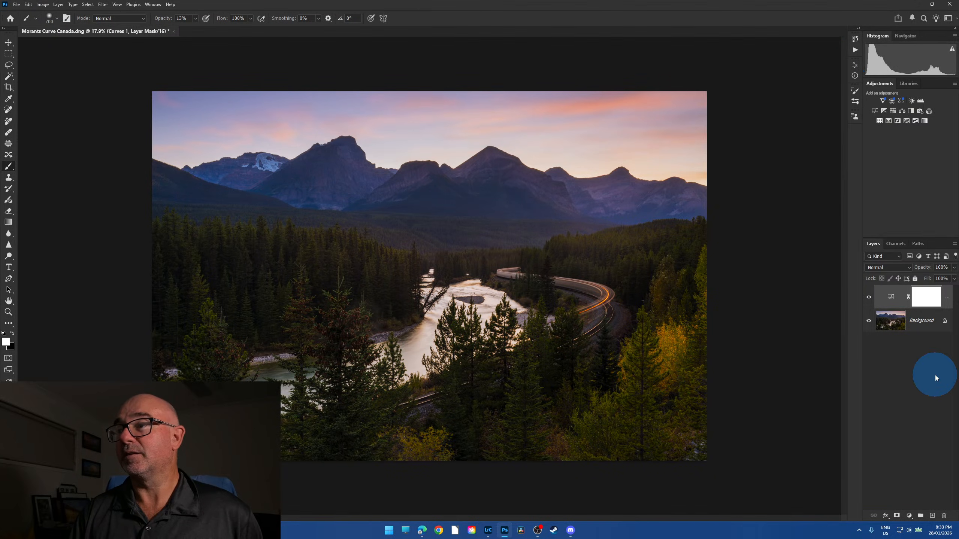
# - Compare the photo with the Curves layer hidden and shown, and set the layer's opacity to 74%
pyautogui.click(868, 299)
pyautogui.click(868, 300)
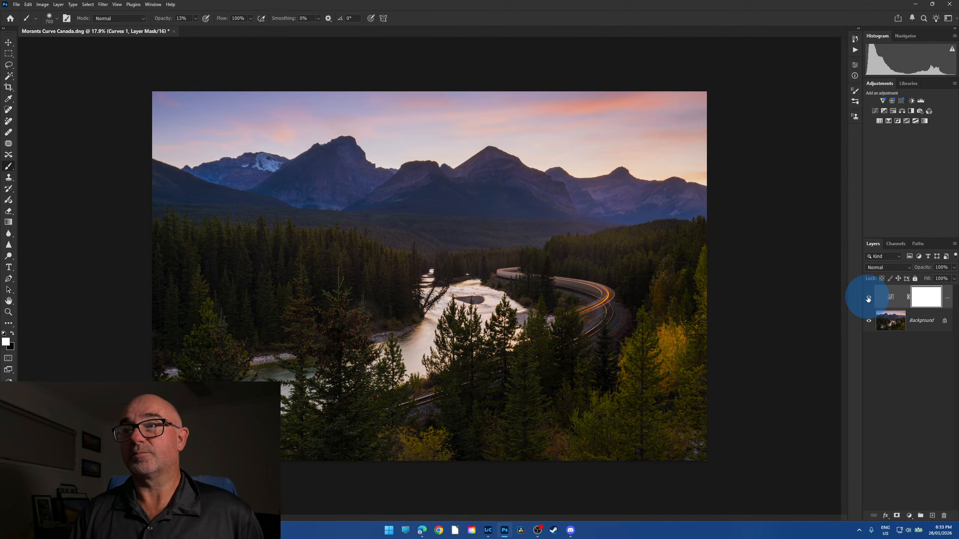
pyautogui.click(868, 300)
pyautogui.click(868, 299)
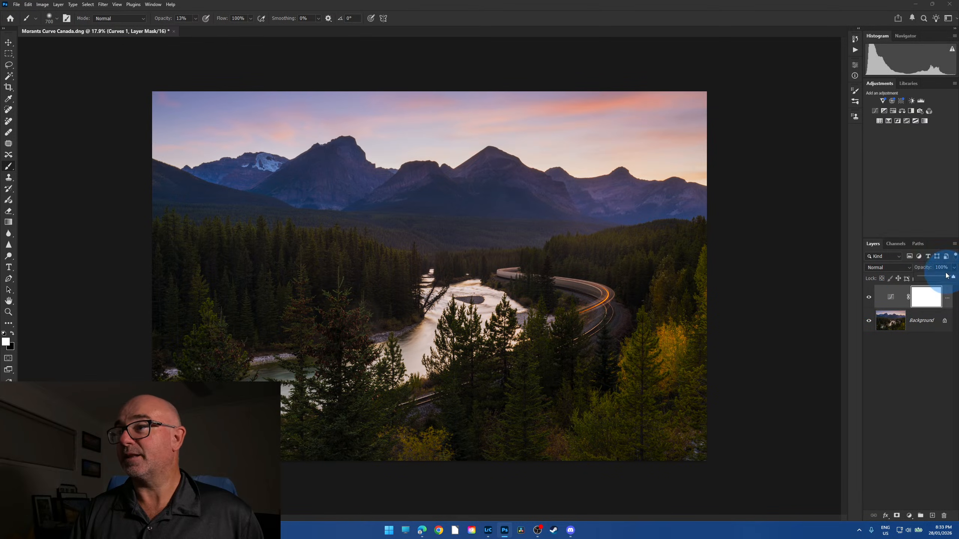
pyautogui.moveTo(936, 281); pyautogui.dragTo(930, 278)
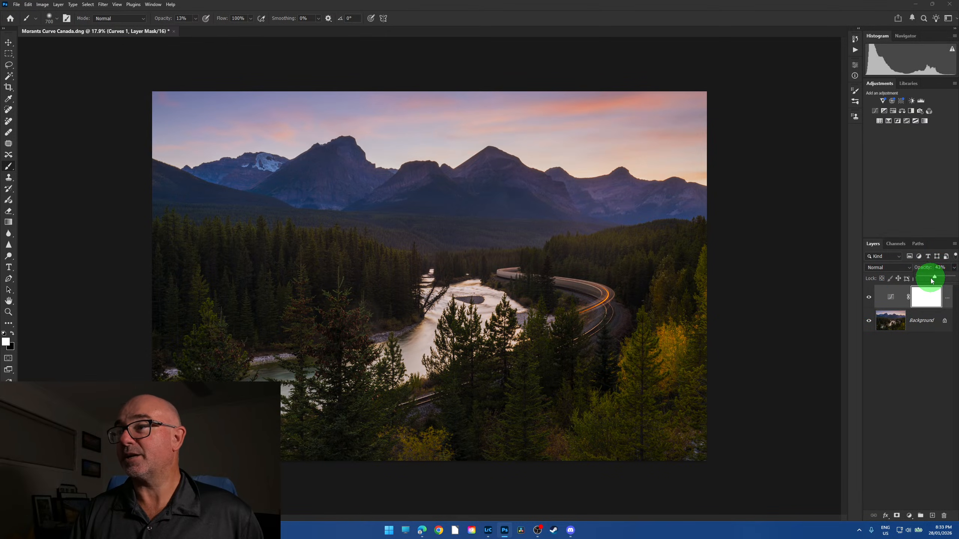
pyautogui.click(868, 300)
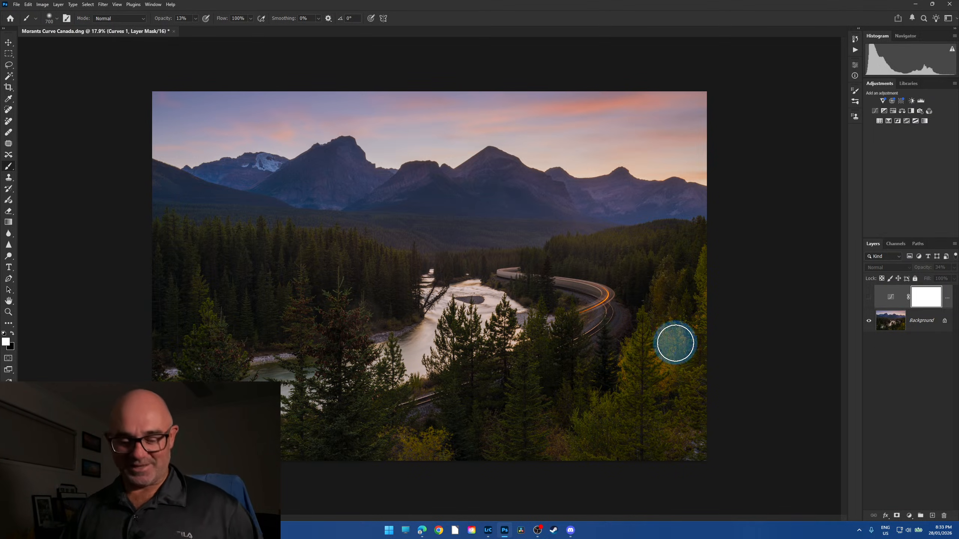
pyautogui.scroll(-3, 638, 373)
pyautogui.scroll(4, 602, 384)
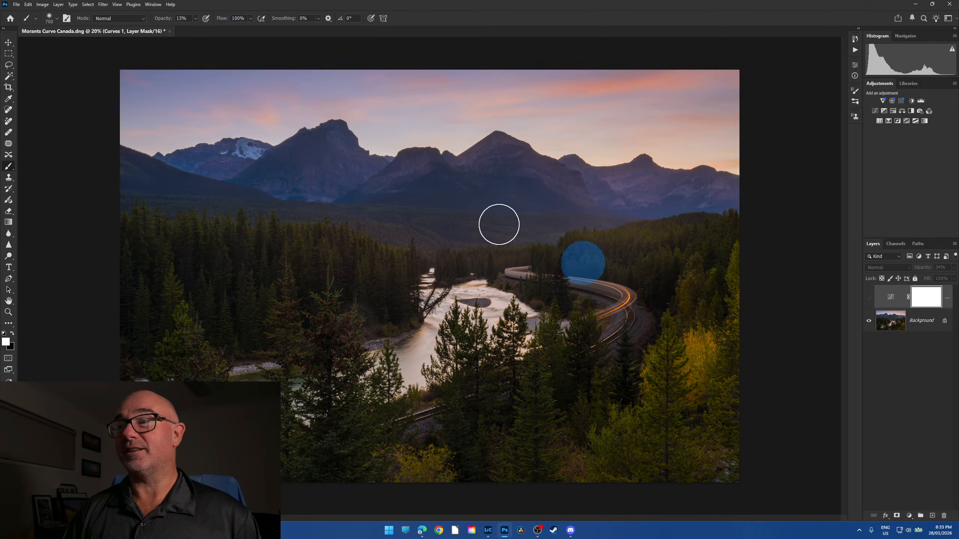
# - Flatten the image, then save and close the document
pyautogui.click(58, 4)
pyautogui.click(91, 304)
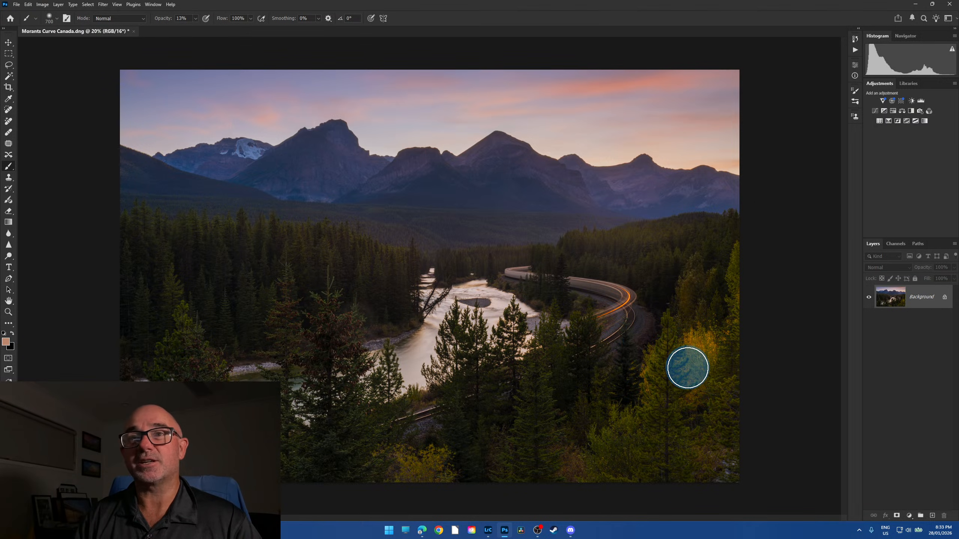
pyautogui.click(18, 6)
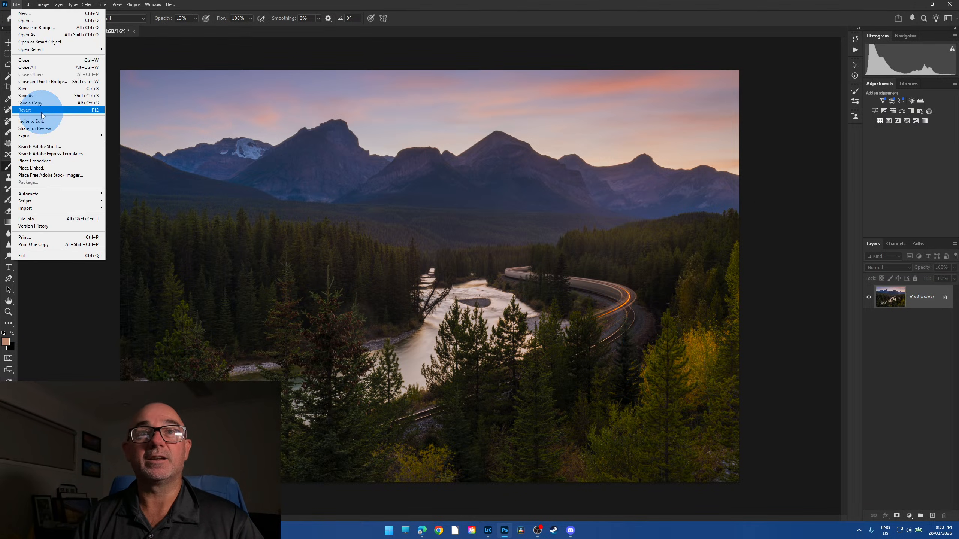
pyautogui.click(32, 91)
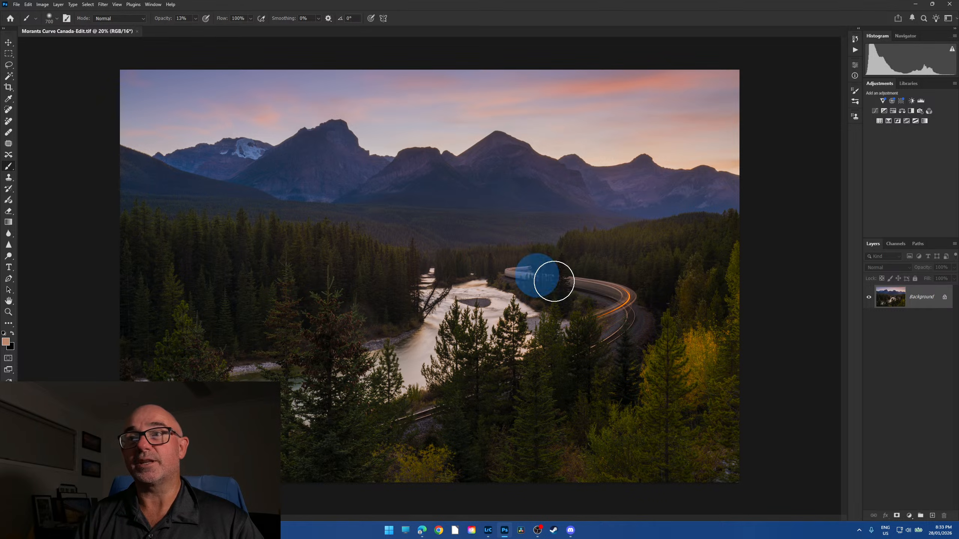
pyautogui.click(137, 30)
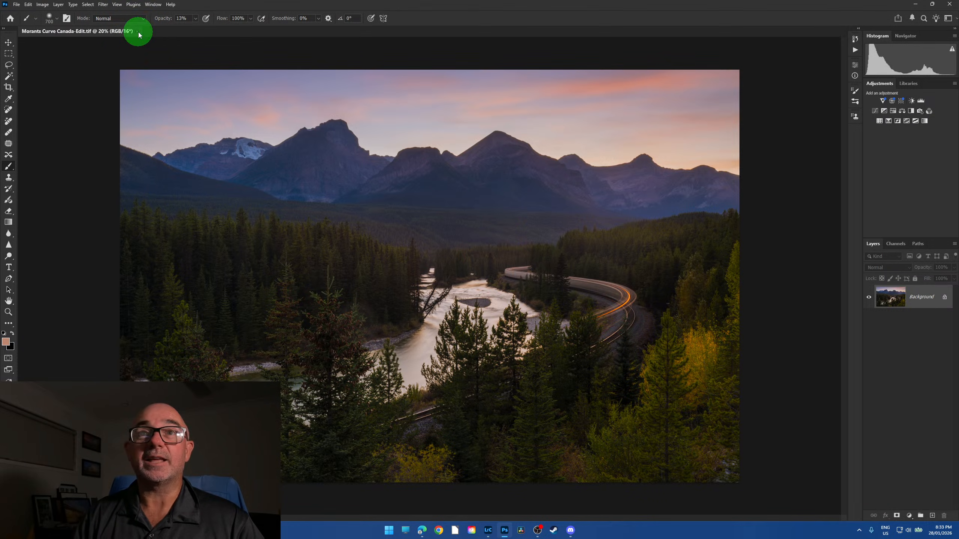
# - Switch to Lightroom Classic and warm the lake photo's white balance to Temp 8500 and Tint +40
pyautogui.click(487, 530)
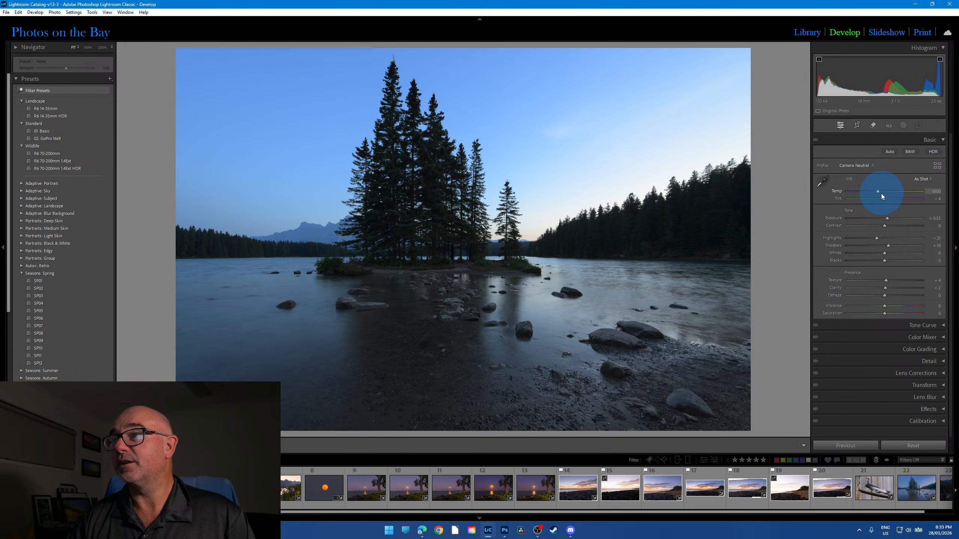
pyautogui.moveTo(878, 192)
pyautogui.mouseDown()
pyautogui.moveTo(898, 192)
pyautogui.moveTo(884, 199)
pyautogui.moveTo(895, 199)
pyautogui.mouseUp()
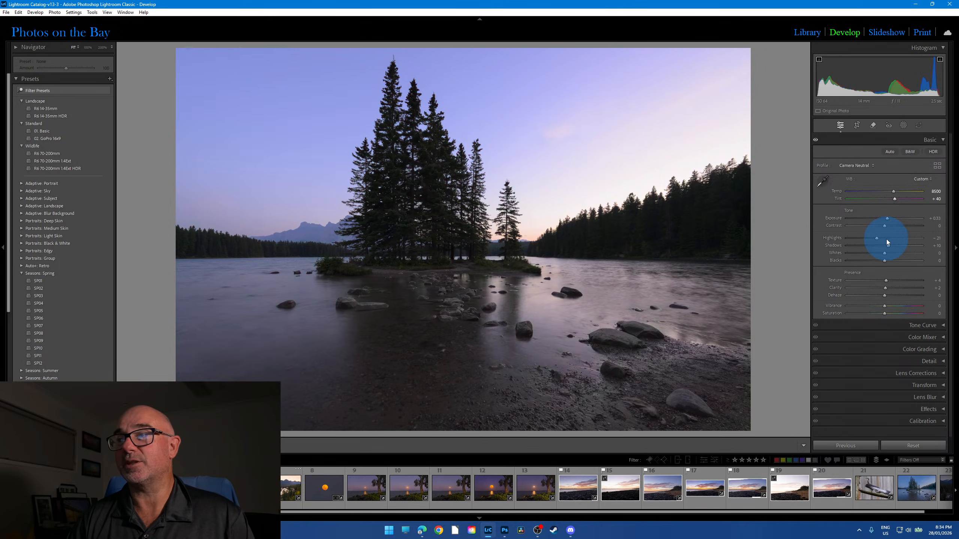
# - Set the lake photo to Exposure +0.65, Contrast +35, Highlights -55, Shadows +53, Blacks +19, Temp 9600 and Tint +39
pyautogui.moveTo(878, 238); pyautogui.dragTo(905, 247)
pyautogui.moveTo(887, 219); pyautogui.dragTo(889, 221)
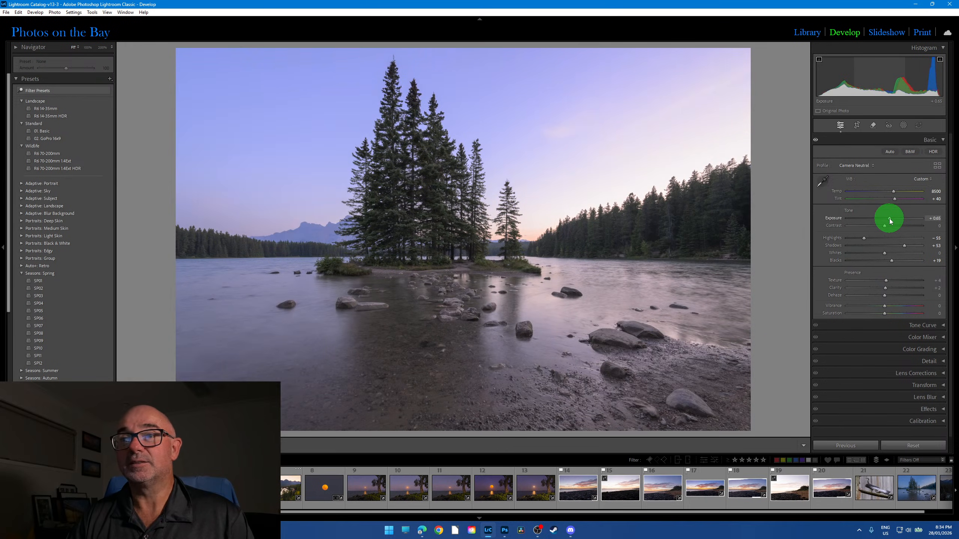
pyautogui.moveTo(890, 220); pyautogui.dragTo(897, 193)
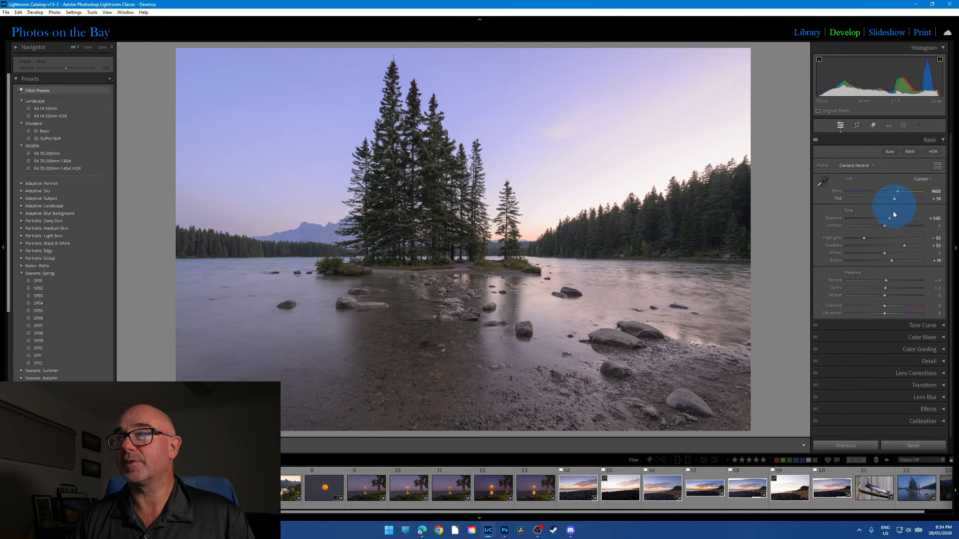
pyautogui.moveTo(886, 225); pyautogui.dragTo(898, 225)
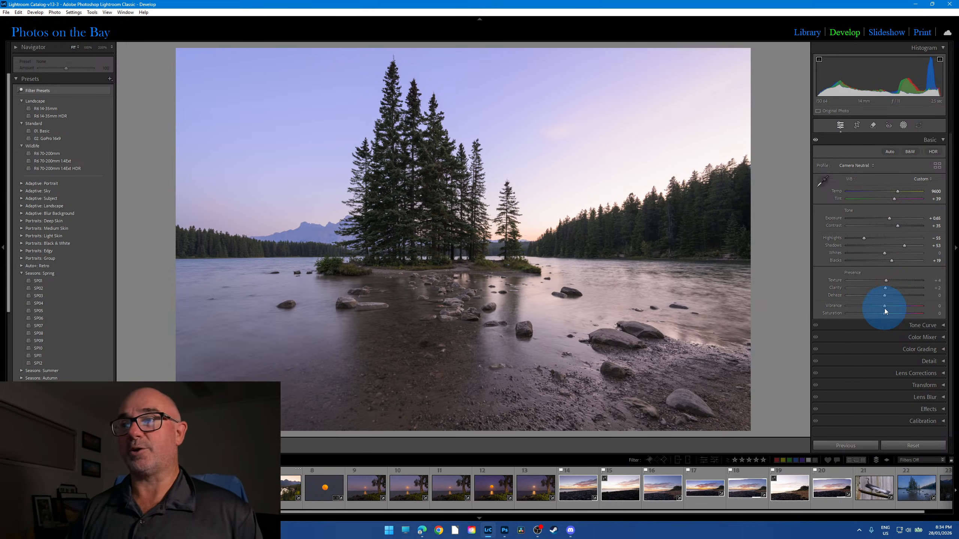
# - Create a luminance range mask sampled from the bright sky above the far tree line and extend its lower falloff to 44
pyautogui.hotkey('shift', 'w')
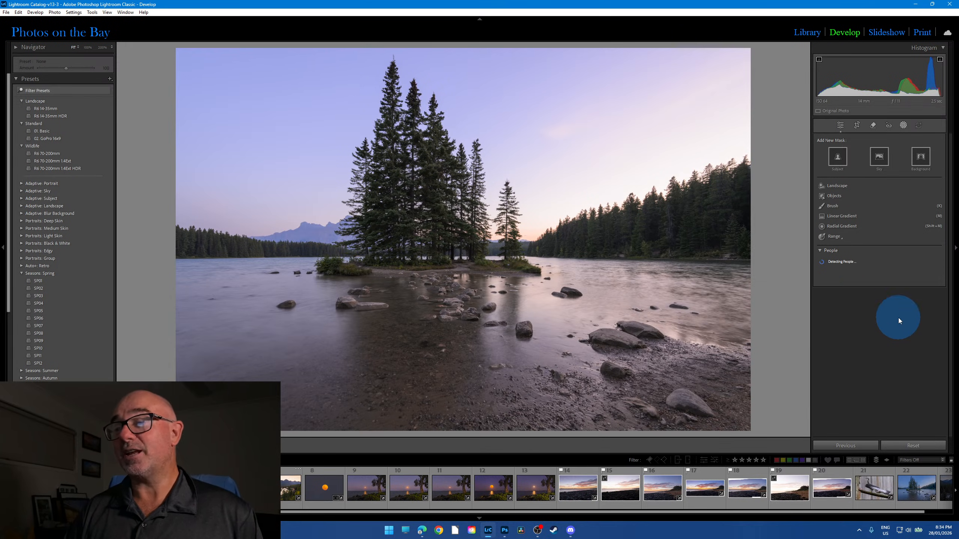
pyautogui.click(834, 237)
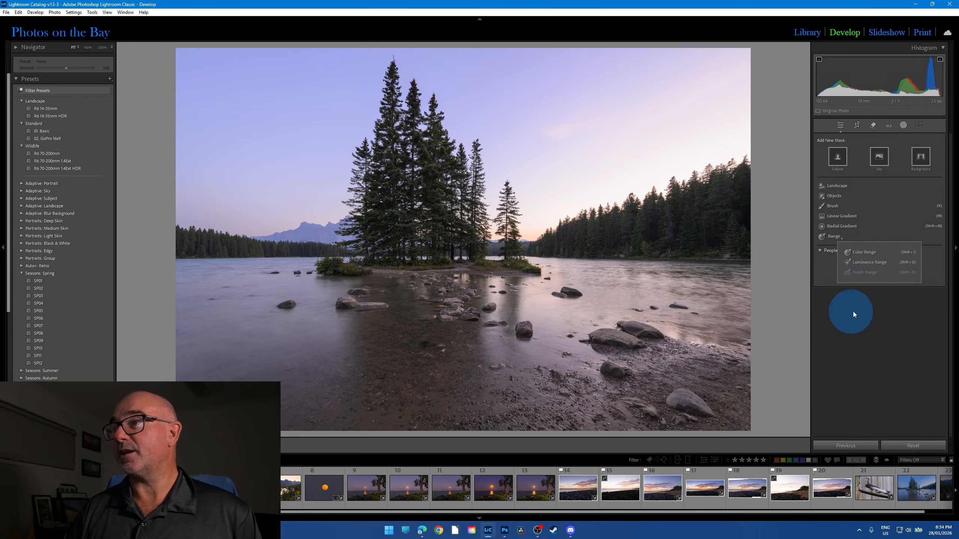
pyautogui.click(867, 263)
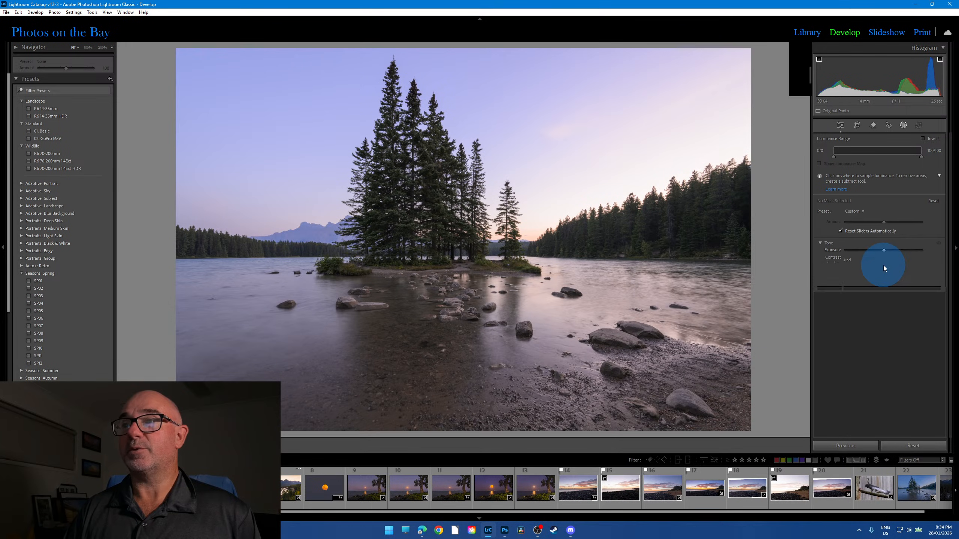
pyautogui.click(684, 168)
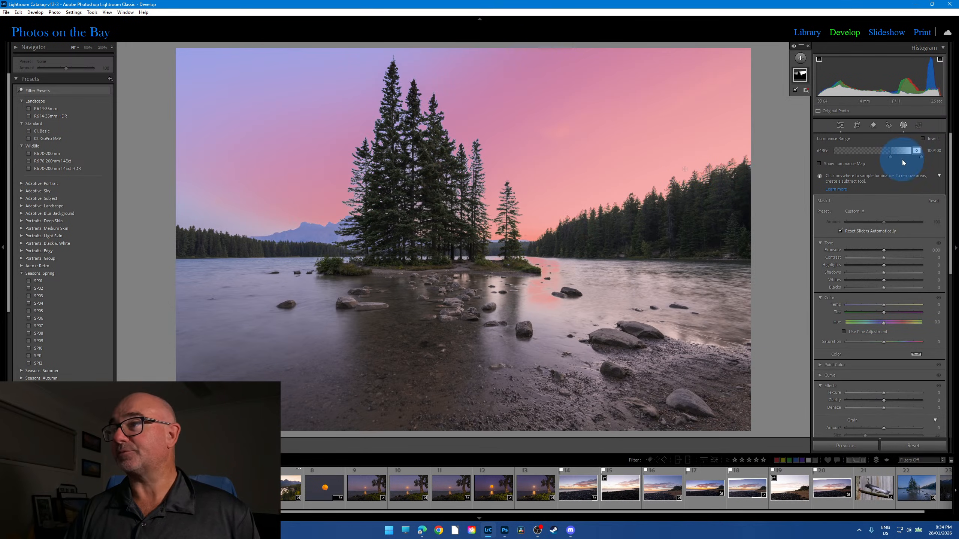
pyautogui.moveTo(917, 151); pyautogui.dragTo(874, 160)
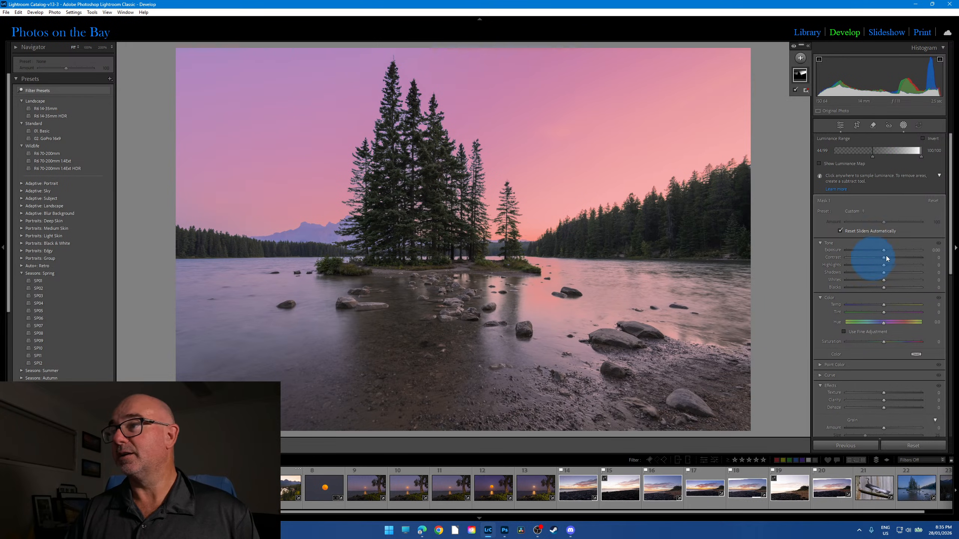
# - Darken and cool the luminance-masked sky with Exposure -0.16, Highlights -64, Whites -11 and Temp -16
pyautogui.moveTo(884, 269); pyautogui.dragTo(868, 267)
pyautogui.moveTo(864, 266); pyautogui.dragTo(884, 250)
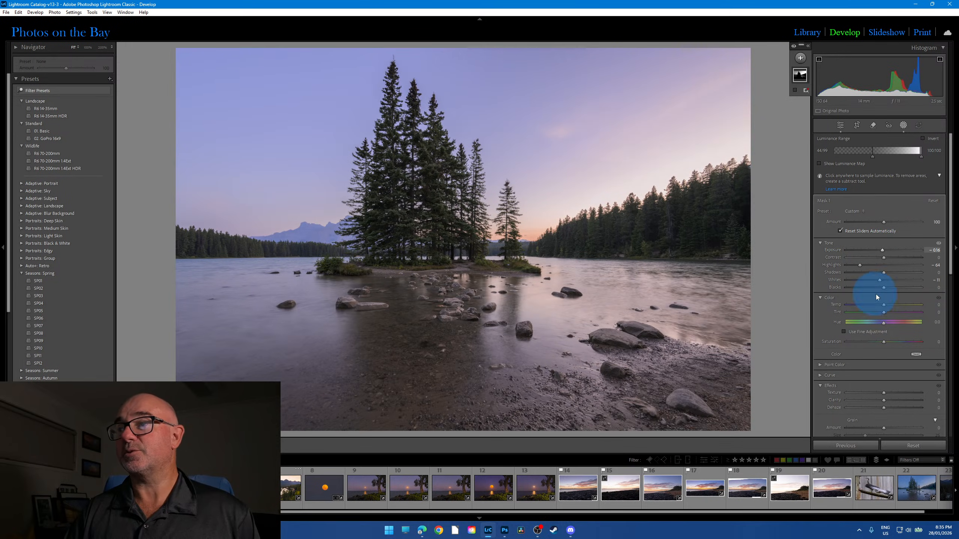
pyautogui.moveTo(884, 306); pyautogui.dragTo(882, 306)
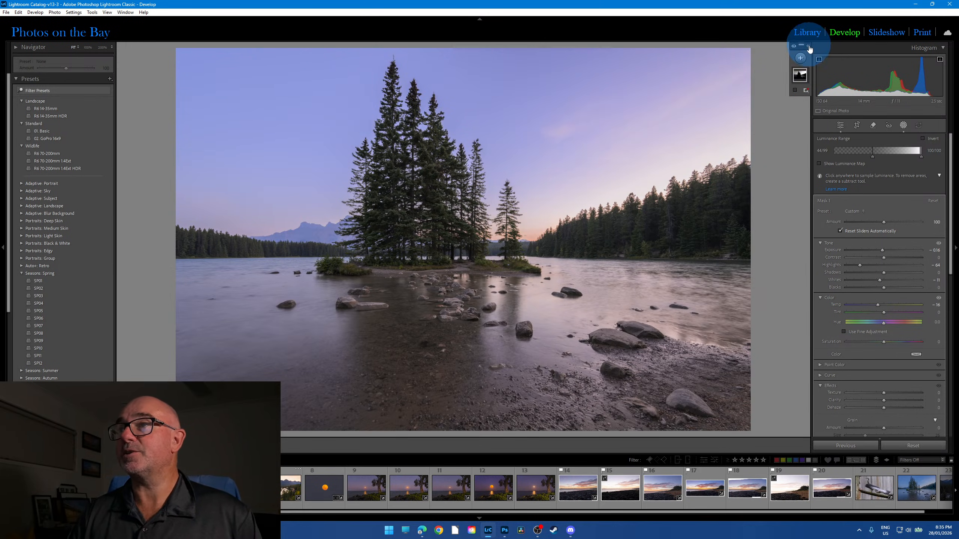
# - Add a second mask as a wide radial gradient centred on the bright sky above the far tree line
pyautogui.click(807, 46)
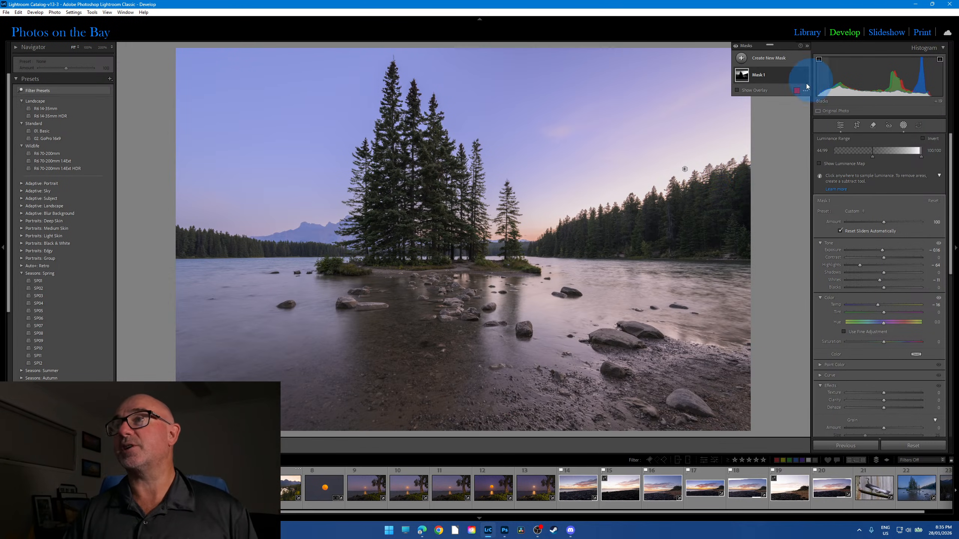
pyautogui.click(780, 60)
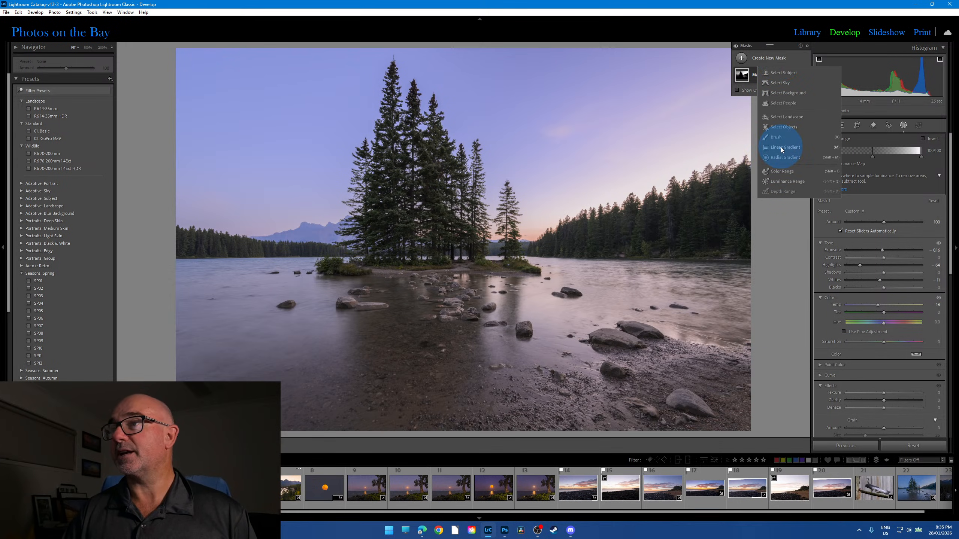
pyautogui.click(784, 159)
pyautogui.moveTo(684, 169); pyautogui.dragTo(193, 272)
pyautogui.click(683, 170)
pyautogui.click(472, 209)
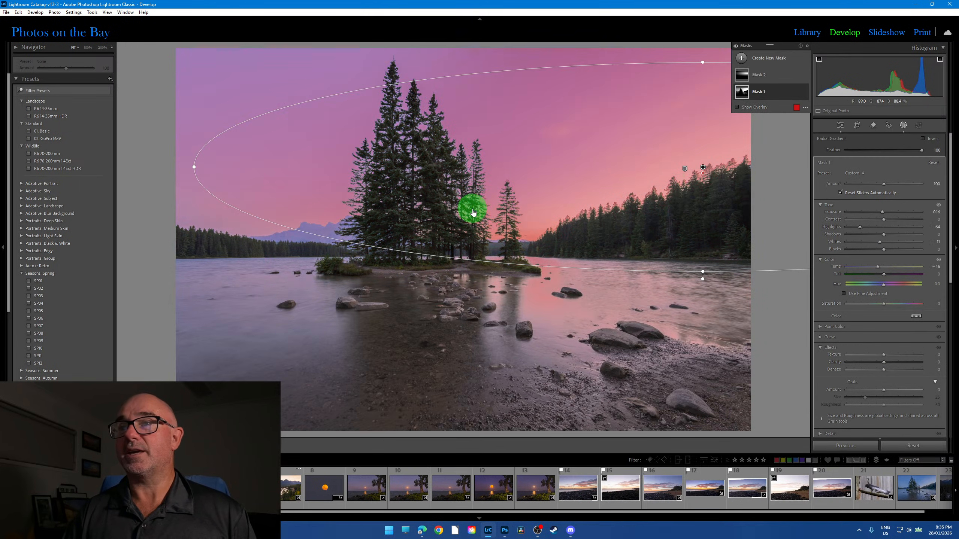
# - Move the radial gradient toward the pine island, tilt it and enlarge it to cover most of the sky and the far water
pyautogui.click(703, 168)
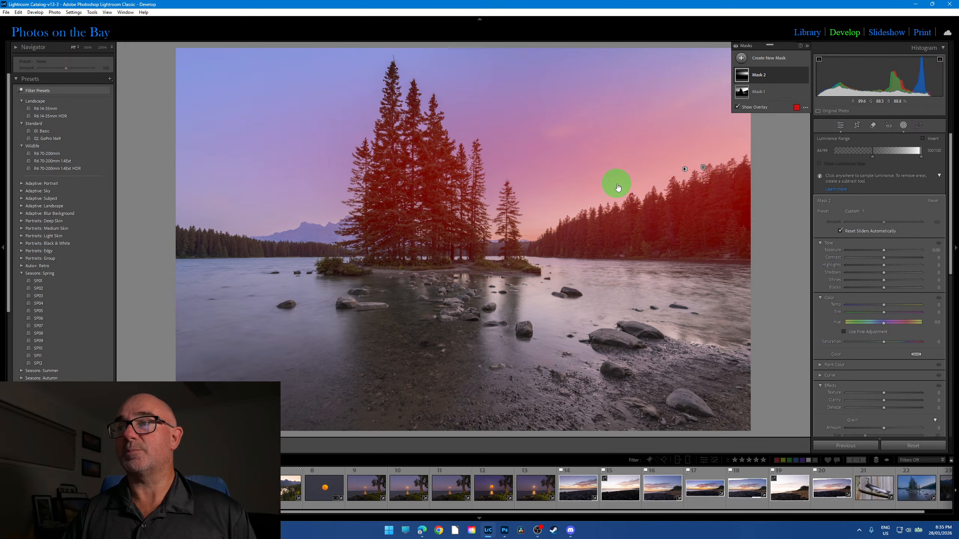
pyautogui.moveTo(704, 168); pyautogui.dragTo(596, 180)
pyautogui.moveTo(597, 290); pyautogui.dragTo(618, 289)
pyautogui.click(578, 77)
pyautogui.moveTo(578, 76); pyautogui.dragTo(573, 50)
pyautogui.moveTo(614, 257); pyautogui.dragTo(624, 307)
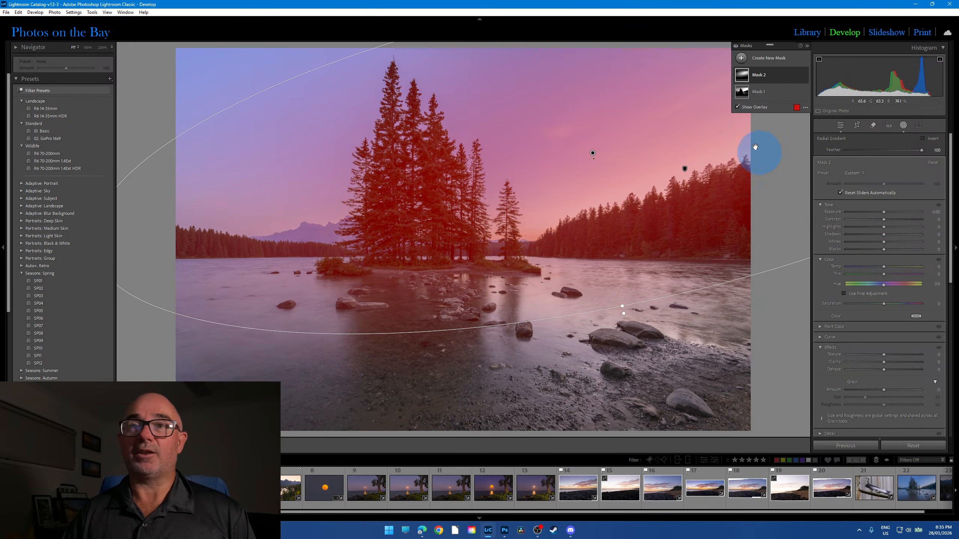
# - Set the radial mask to Temp 50, Tint 14, Exposure 0.24, Highlights -21, Texture -15, Clarity -22 and Dehaze -7
pyautogui.moveTo(883, 267)
pyautogui.mouseDown()
pyautogui.moveTo(902, 268)
pyautogui.moveTo(891, 275)
pyautogui.mouseUp()
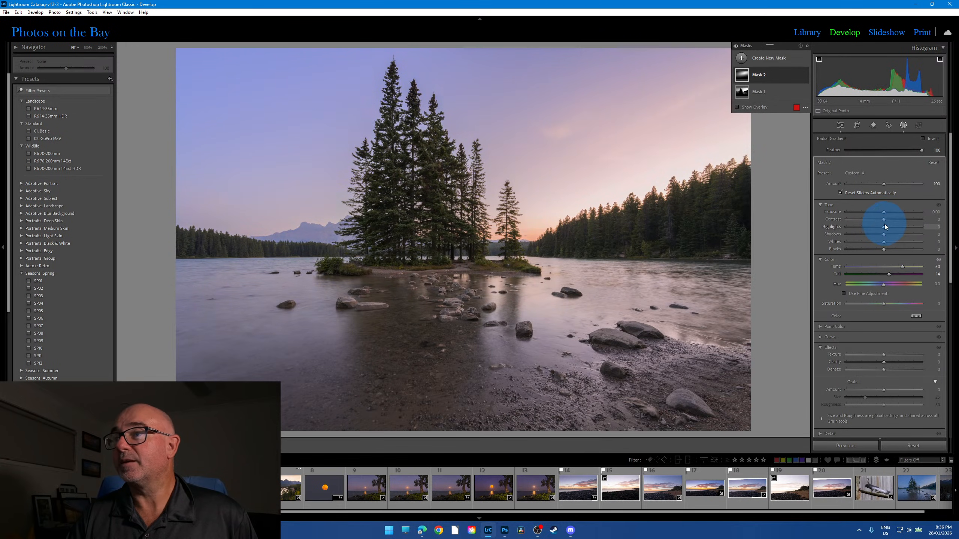
pyautogui.moveTo(884, 227)
pyautogui.mouseDown()
pyautogui.moveTo(877, 229)
pyautogui.moveTo(886, 214)
pyautogui.mouseUp()
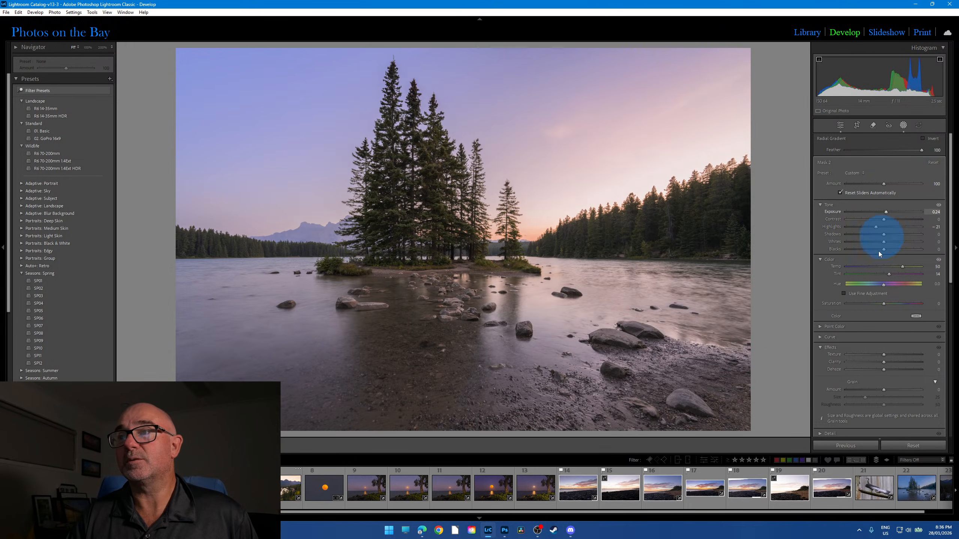
pyautogui.moveTo(881, 362)
pyautogui.mouseDown()
pyautogui.moveTo(873, 364)
pyautogui.moveTo(882, 356)
pyautogui.moveTo(882, 371)
pyautogui.mouseUp()
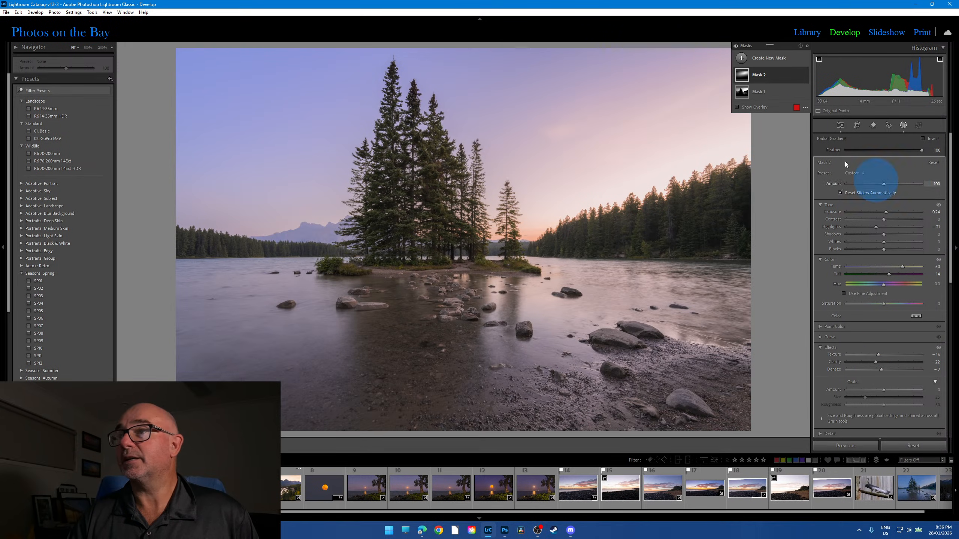
# - Try to subtract a Select Landscape selection from the radial gradient mask
pyautogui.click(798, 74)
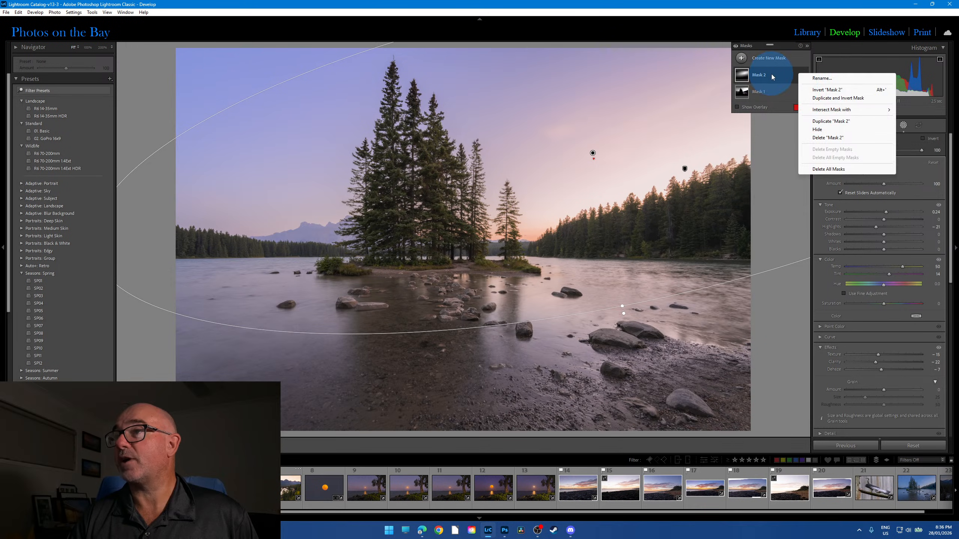
pyautogui.click(797, 77)
pyautogui.click(800, 99)
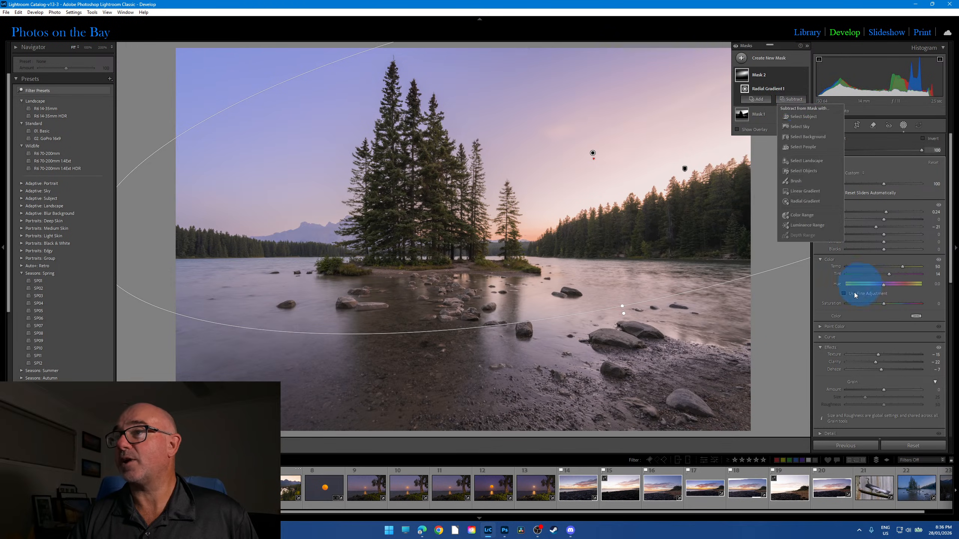
pyautogui.click(807, 161)
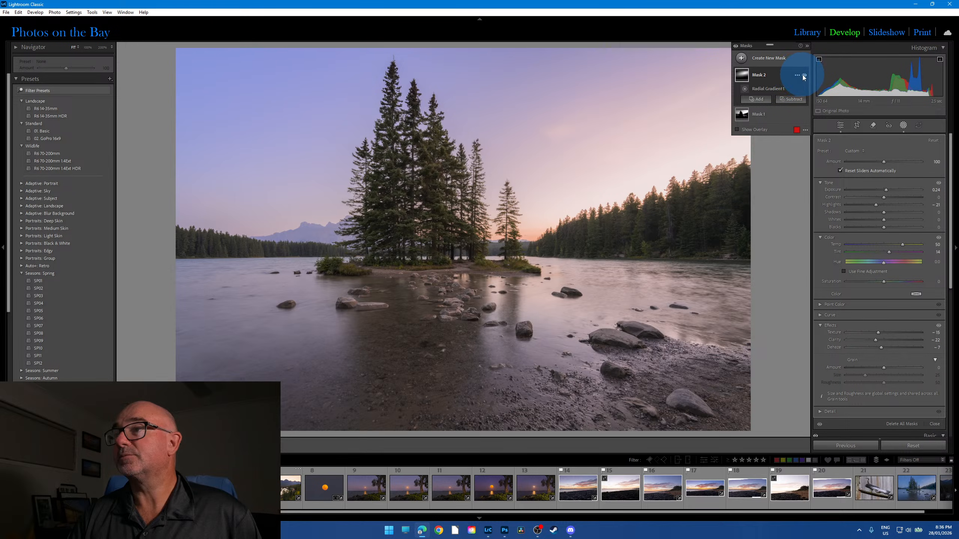
# - Delete Mask 2 with its radial gradient, keeping the luminance range mask
pyautogui.click(798, 75)
pyautogui.click(830, 141)
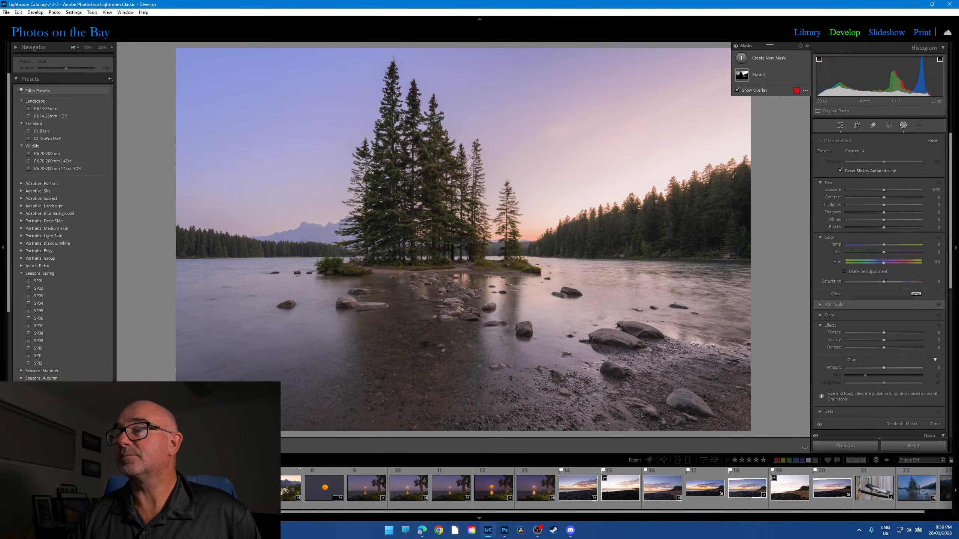
pyautogui.hotkey('alt', 'Tab')
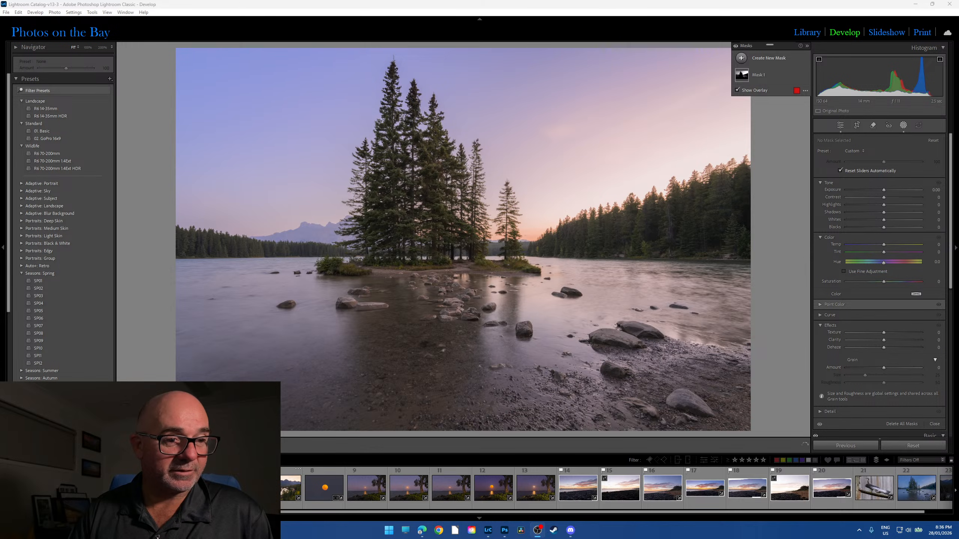
pyautogui.hotkey('alt', 'Tab')
pyautogui.hotkey('alt', 'Tab')
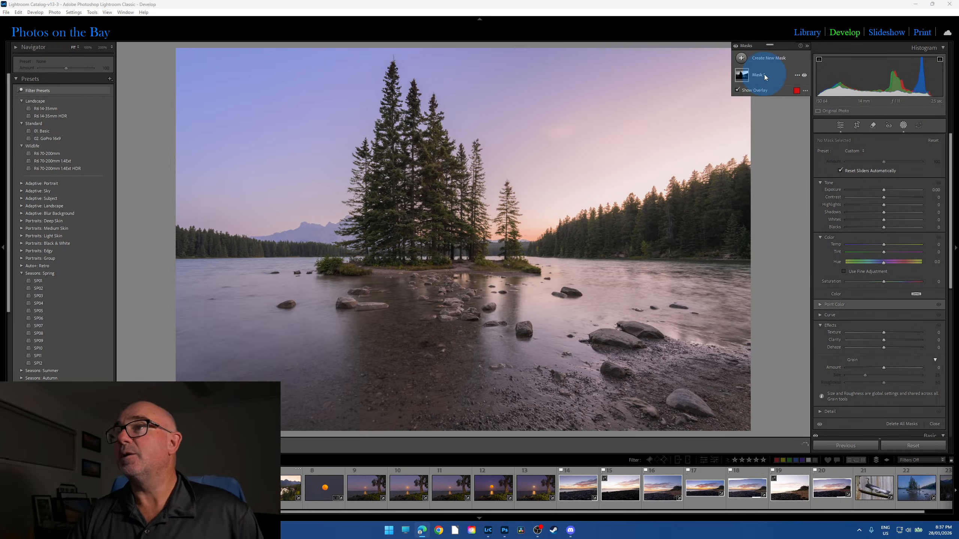
# - Add a new radial gradient mask spreading from the bright sky beside the far tree line toward the pine island
pyautogui.click(773, 64)
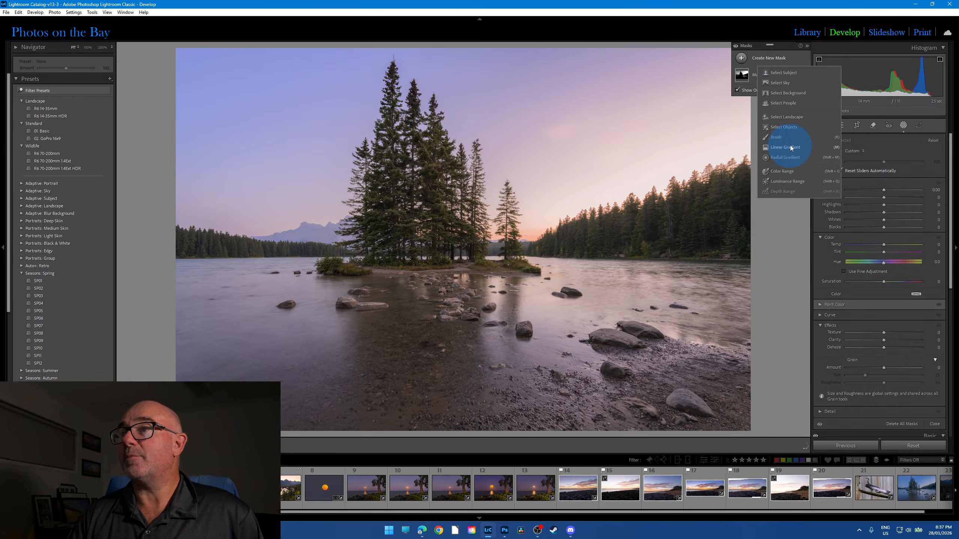
pyautogui.click(788, 156)
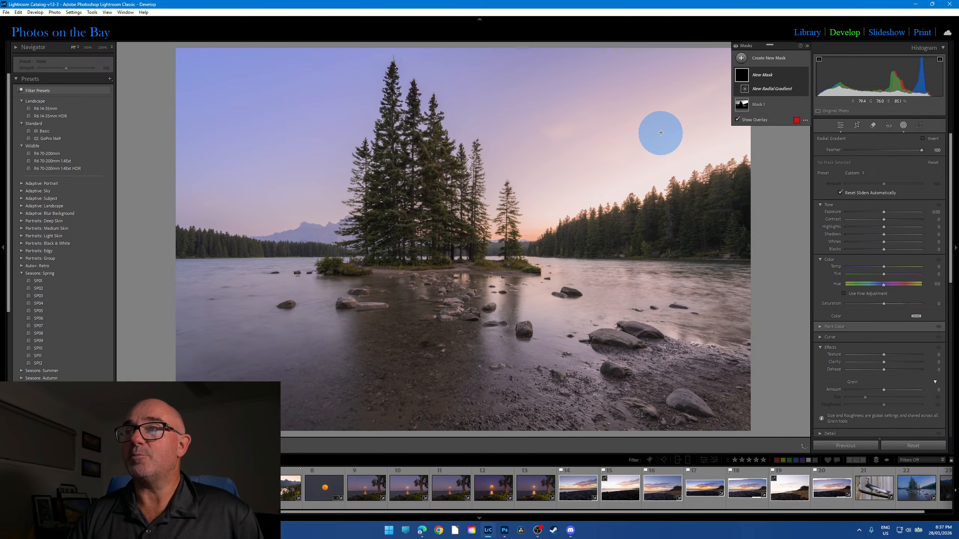
pyautogui.click(361, 257)
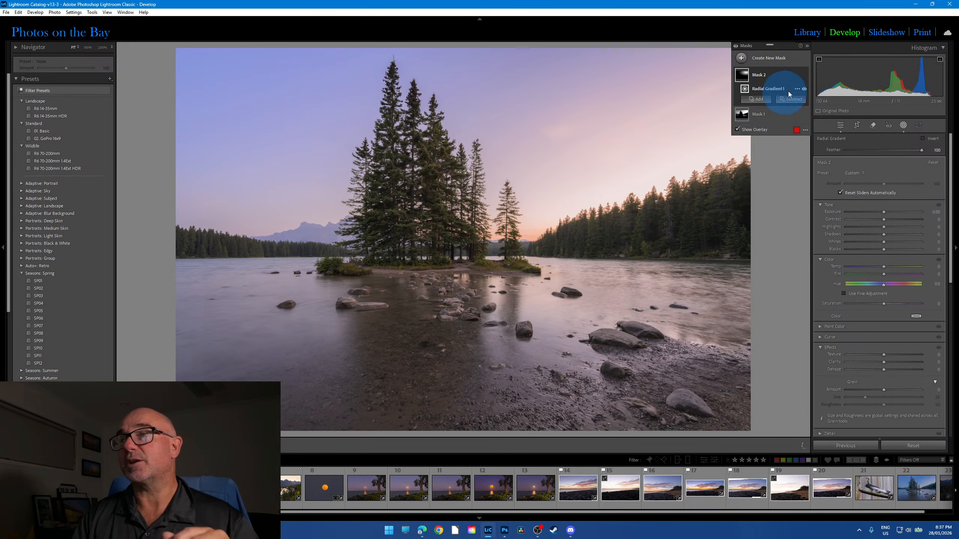
pyautogui.click(797, 74)
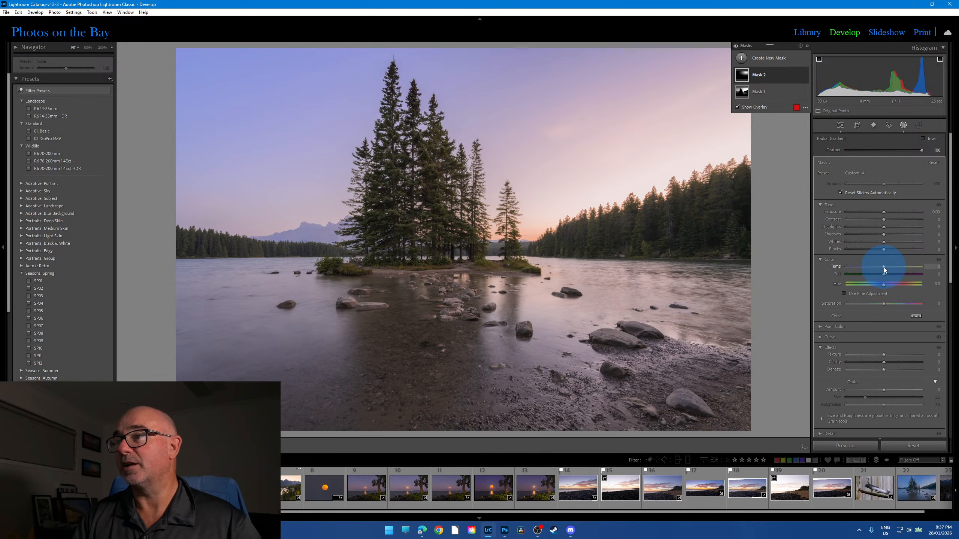
# - Warm and soften the radial mask with Temp 44, Tint 20, Texture -26 and Clarity -30, and reduce its overall Amount
pyautogui.moveTo(884, 268)
pyautogui.mouseDown()
pyautogui.moveTo(900, 267)
pyautogui.moveTo(891, 274)
pyautogui.mouseUp()
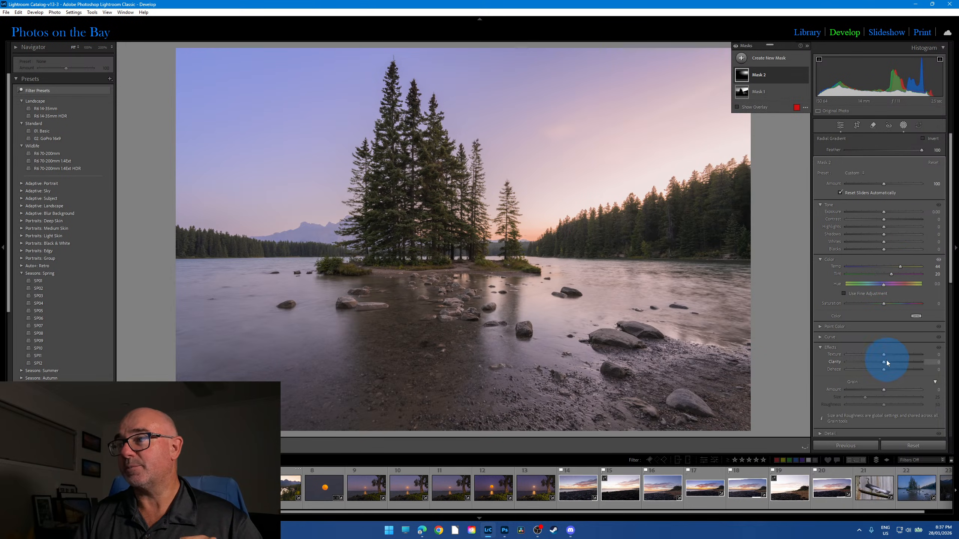
pyautogui.moveTo(886, 362); pyautogui.dragTo(875, 356)
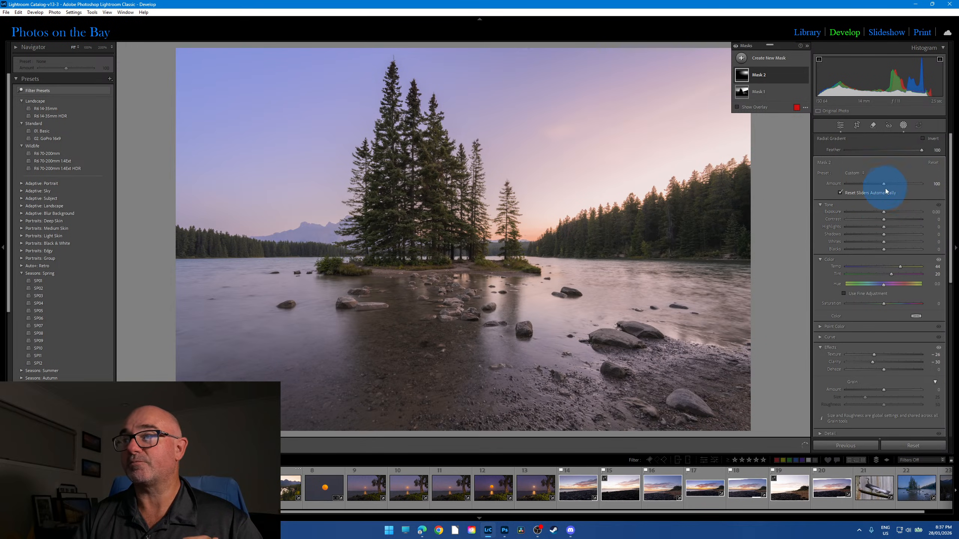
pyautogui.moveTo(884, 184)
pyautogui.mouseDown()
pyautogui.moveTo(845, 184)
pyautogui.moveTo(885, 184)
pyautogui.moveTo(852, 188)
pyautogui.moveTo(875, 185)
pyautogui.moveTo(868, 188)
pyautogui.mouseUp()
# - Leave masking and cool the whole photo's white balance to Temp 8100
pyautogui.click(839, 126)
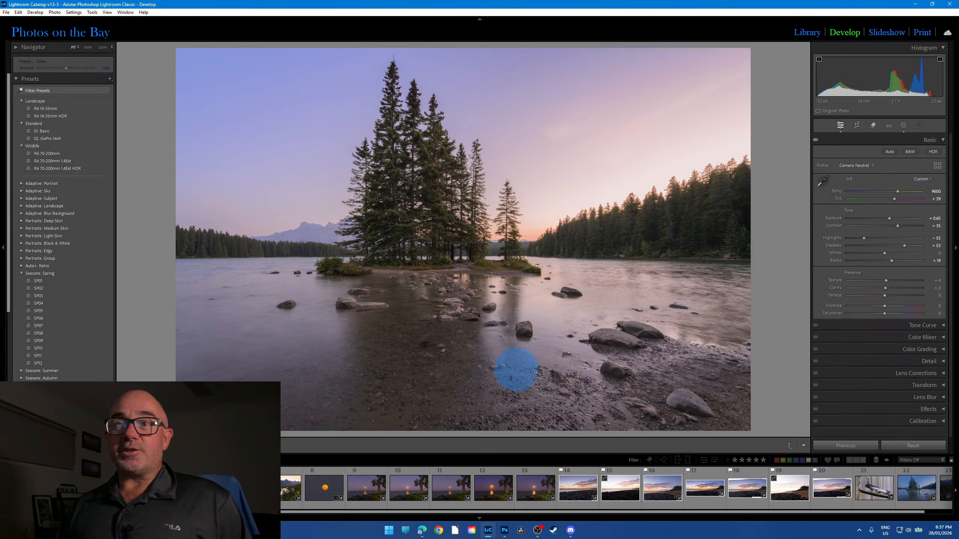
pyautogui.moveTo(897, 192)
pyautogui.mouseDown()
pyautogui.moveTo(884, 194)
pyautogui.moveTo(896, 193)
pyautogui.mouseUp()
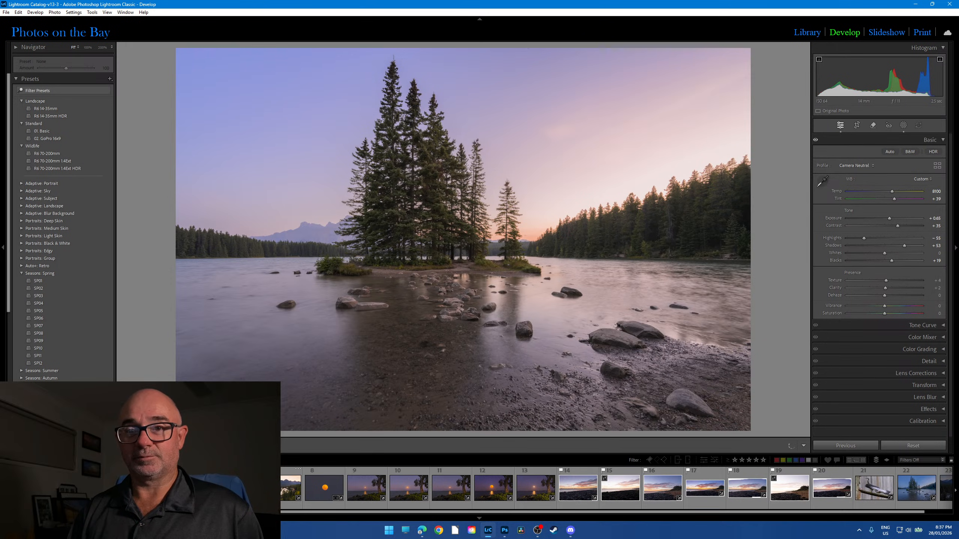
# - Try to switch from the lake photo to the sunset photo at the start of the visible filmstrip, and exit Lightroom Classic
pyautogui.press('g')
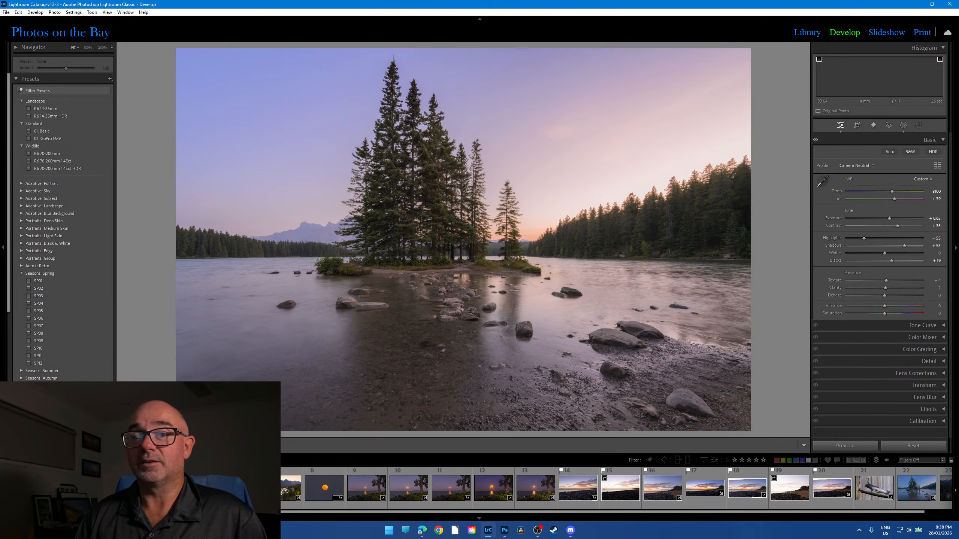
pyautogui.click(287, 490)
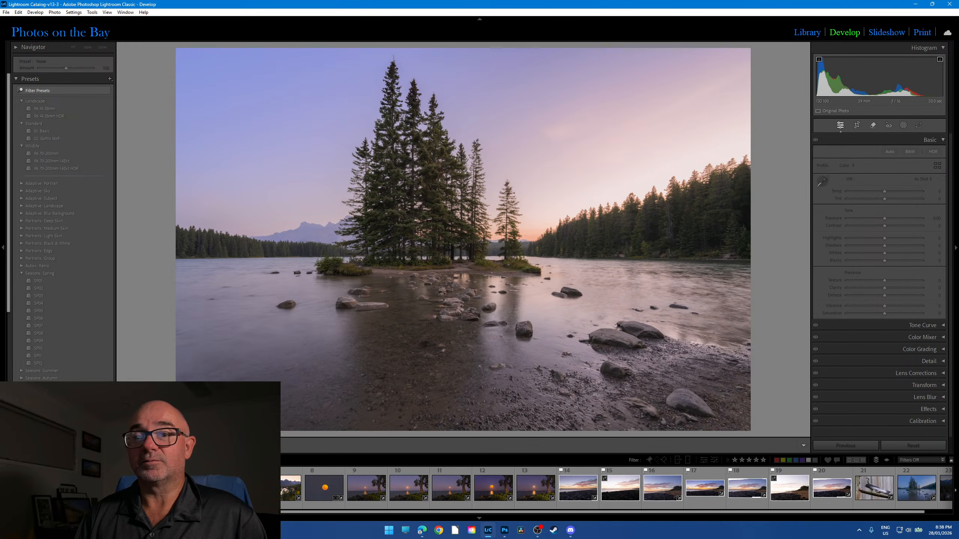
pyautogui.click(6, 12)
pyautogui.click(34, 263)
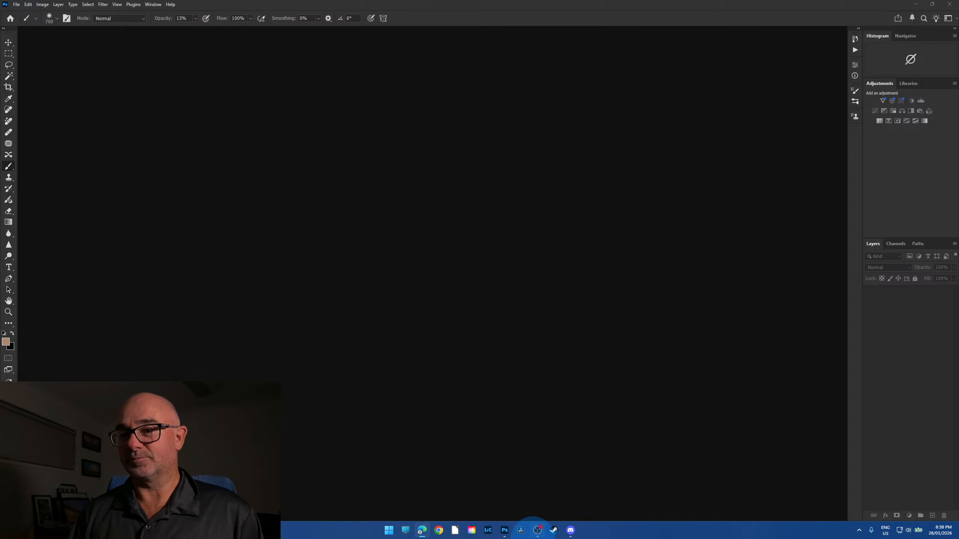
# - Relaunch Lightroom Classic and switch to it from the empty Photoshop workspace
pyautogui.click(488, 531)
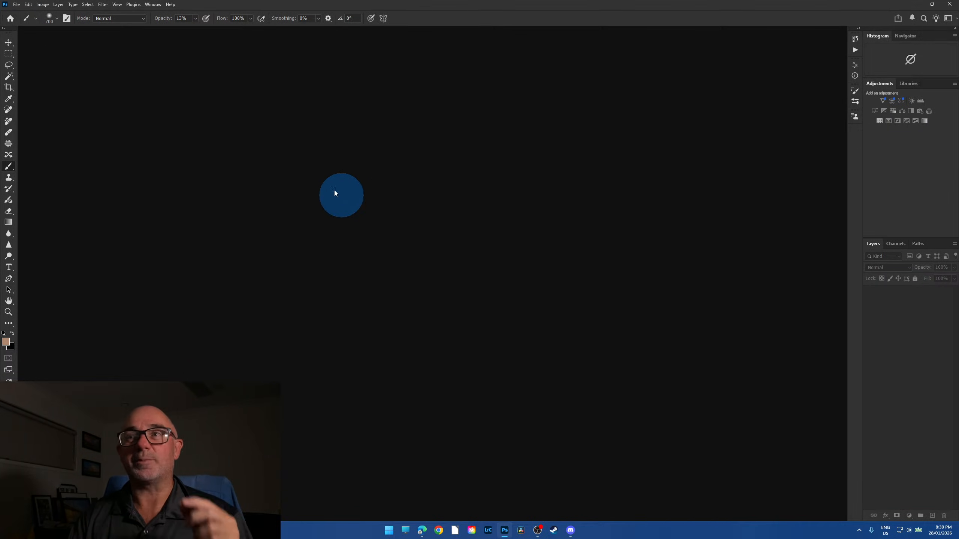
pyautogui.click(915, 4)
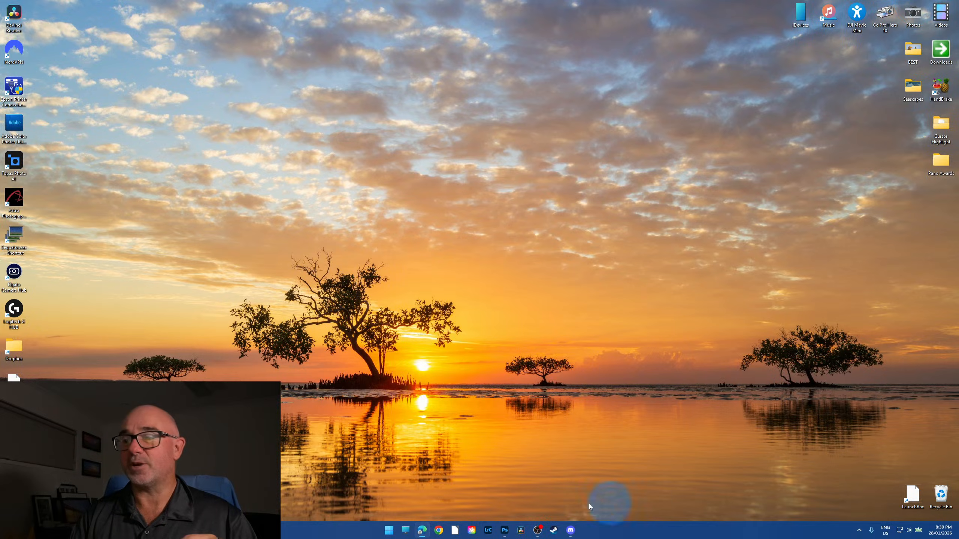
pyautogui.click(505, 531)
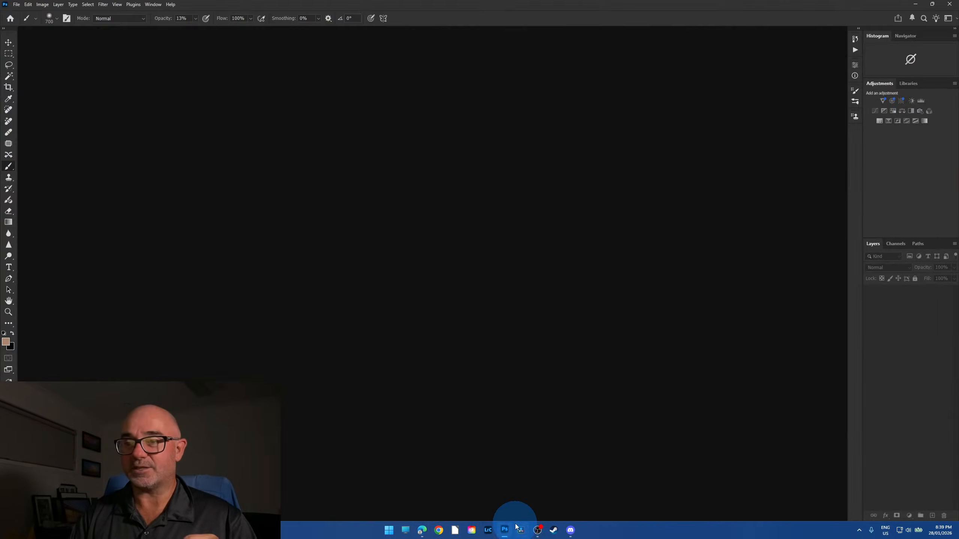
pyautogui.click(488, 531)
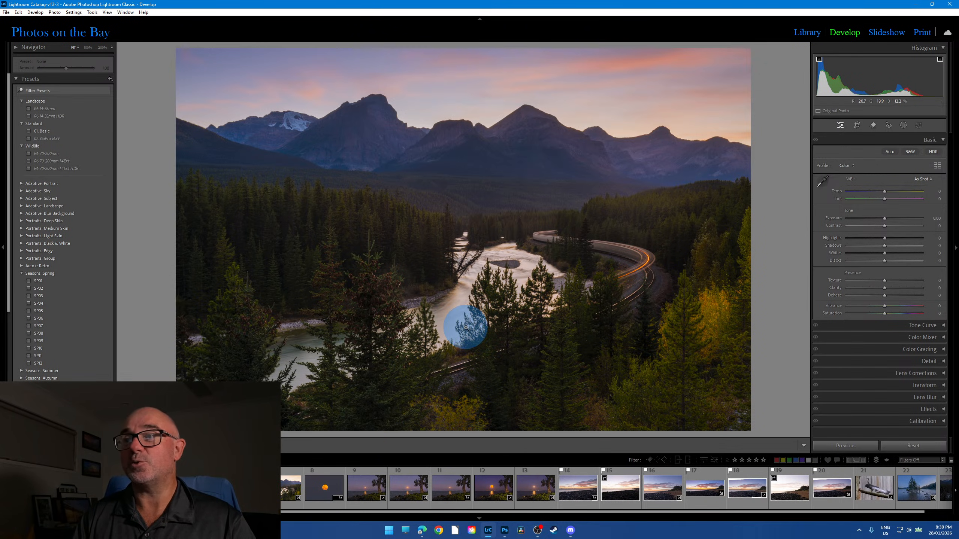
# - Reset the develop settings of the raw mountain river photo and display the finished version for comparison
pyautogui.click(284, 507)
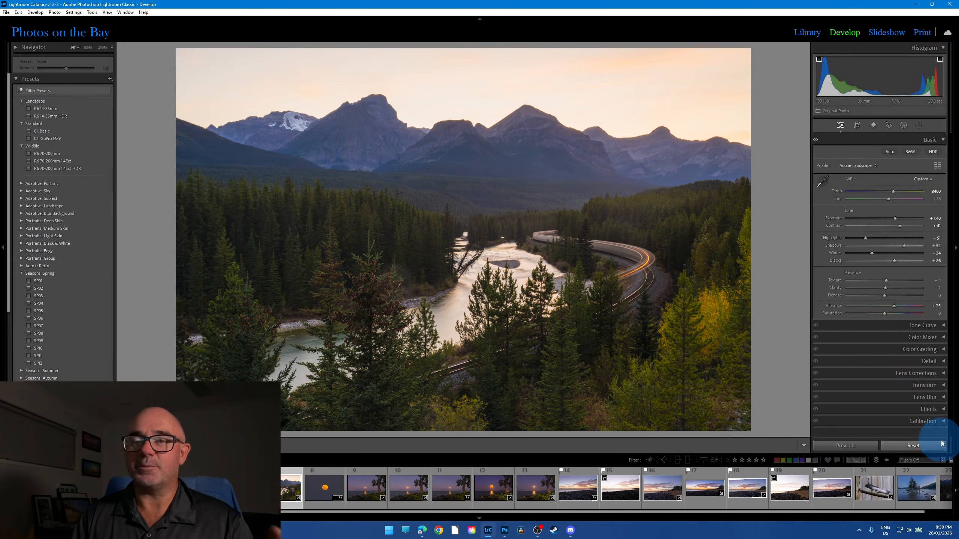
pyautogui.click(929, 448)
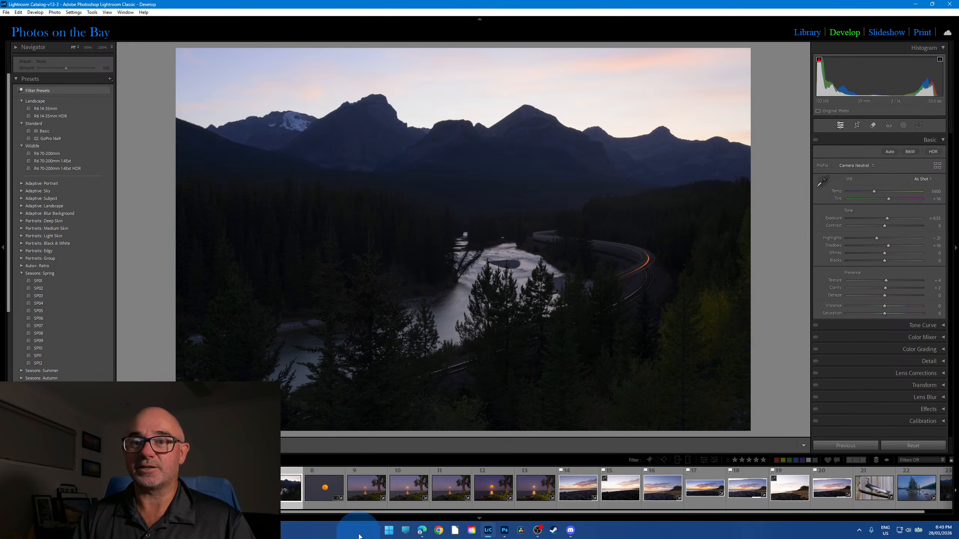
pyautogui.click(290, 491)
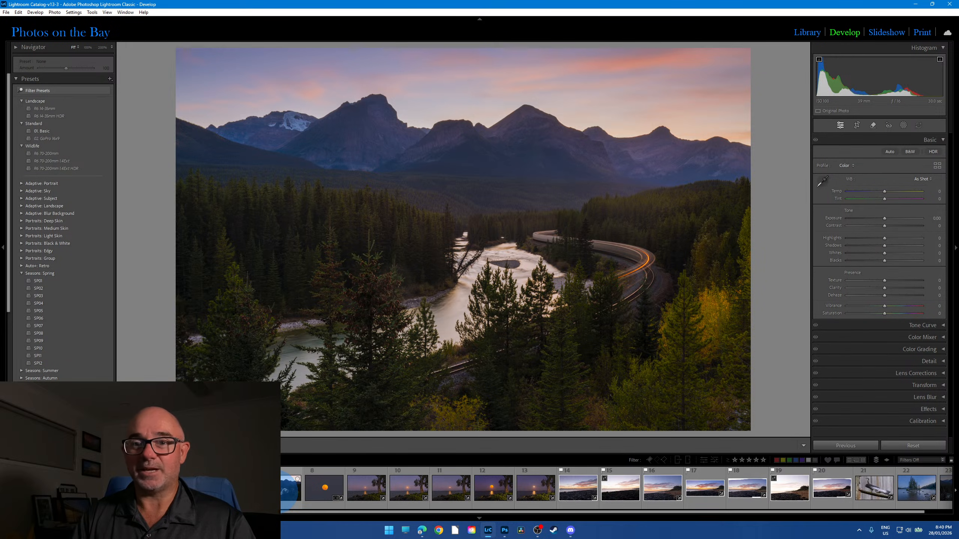
# - Move from the mountain river photo past the lake photo to the photo of the dog on the mossy rock
pyautogui.click(239, 491)
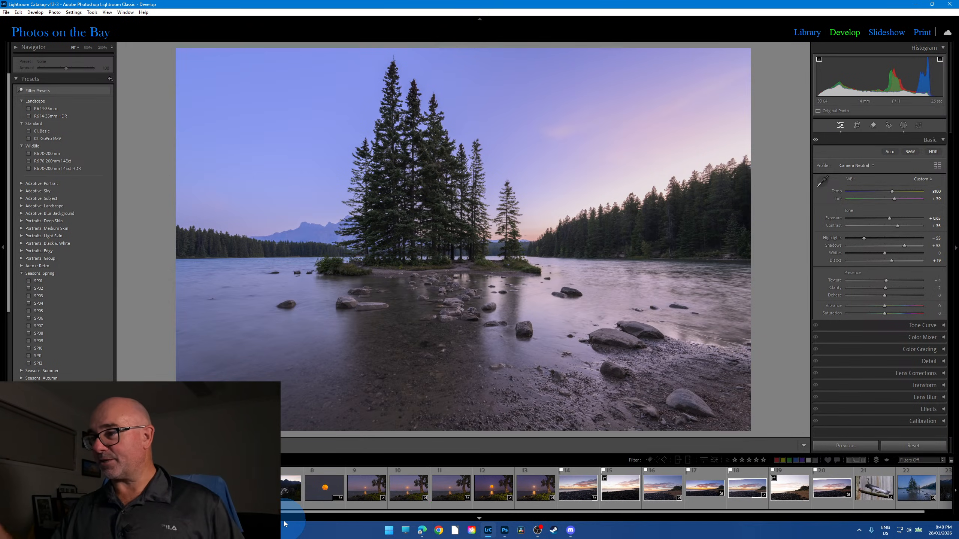
pyautogui.moveTo(506, 512)
pyautogui.mouseDown()
pyautogui.moveTo(660, 523)
pyautogui.moveTo(492, 514)
pyautogui.mouseUp()
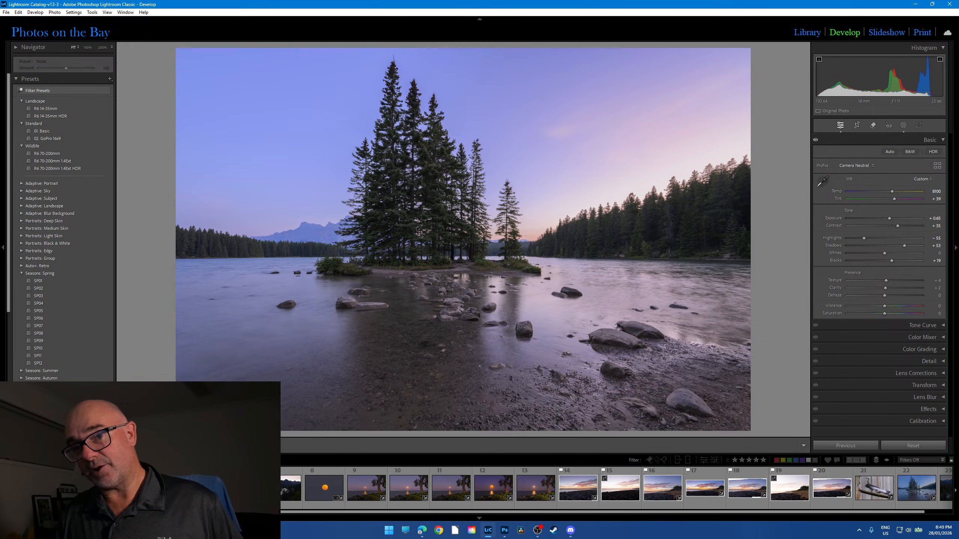
pyautogui.press('Right')
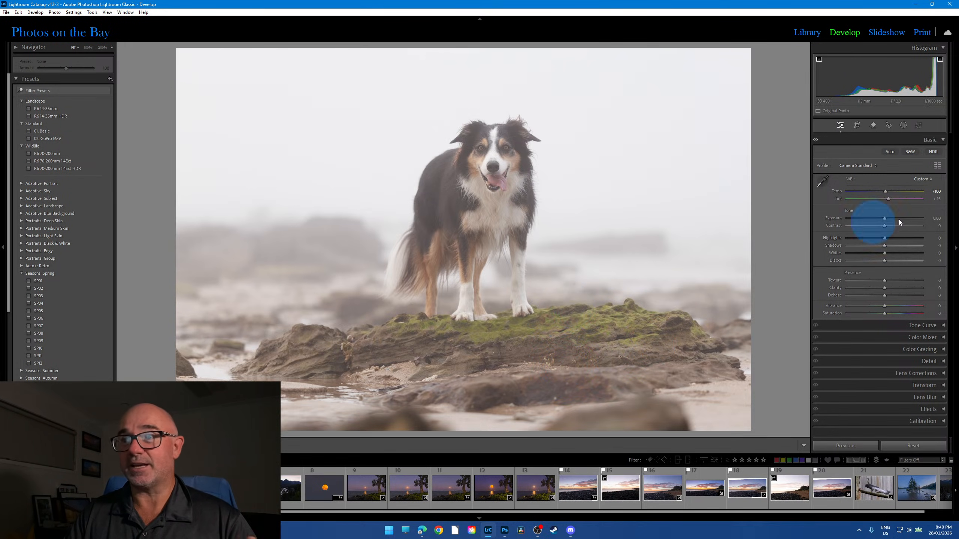
# - Apply the Adobe Landscape profile to the dog photo, keep Contrast at its default, and briefly view the new mask options
pyautogui.click(874, 168)
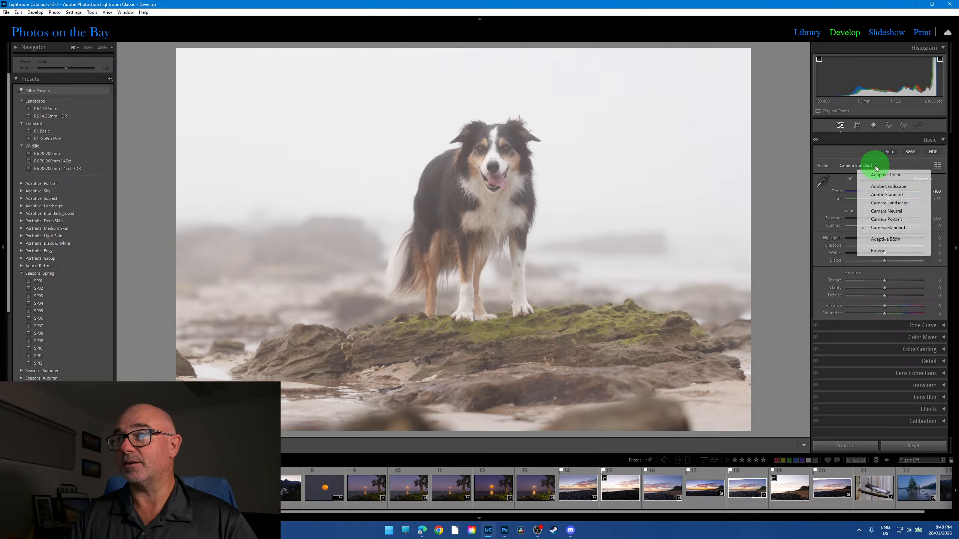
pyautogui.click(889, 186)
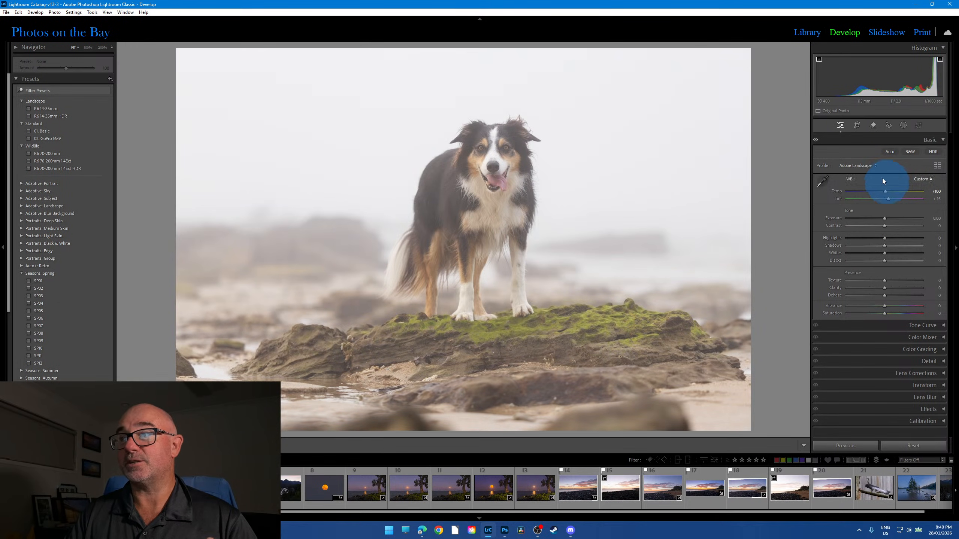
pyautogui.moveTo(884, 226)
pyautogui.mouseDown()
pyautogui.moveTo(898, 227)
pyautogui.moveTo(884, 226)
pyautogui.mouseUp()
pyautogui.doubleClick(884, 226)
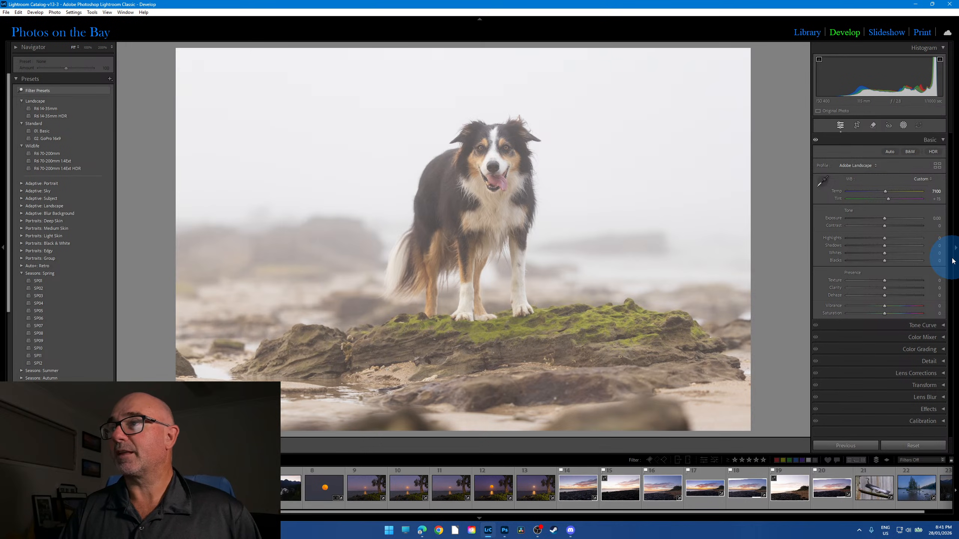
pyautogui.hotkey('shift', 'w')
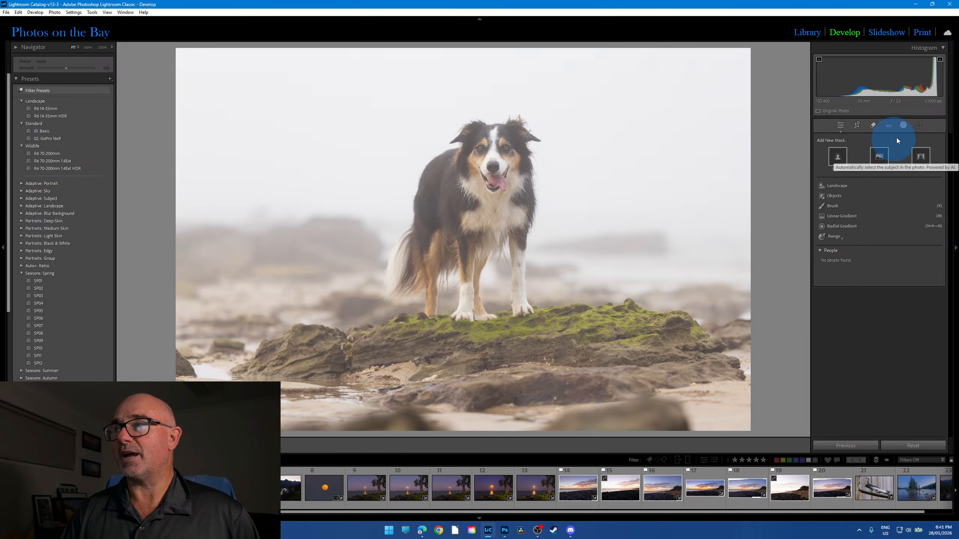
pyautogui.hotkey('shift', 'w')
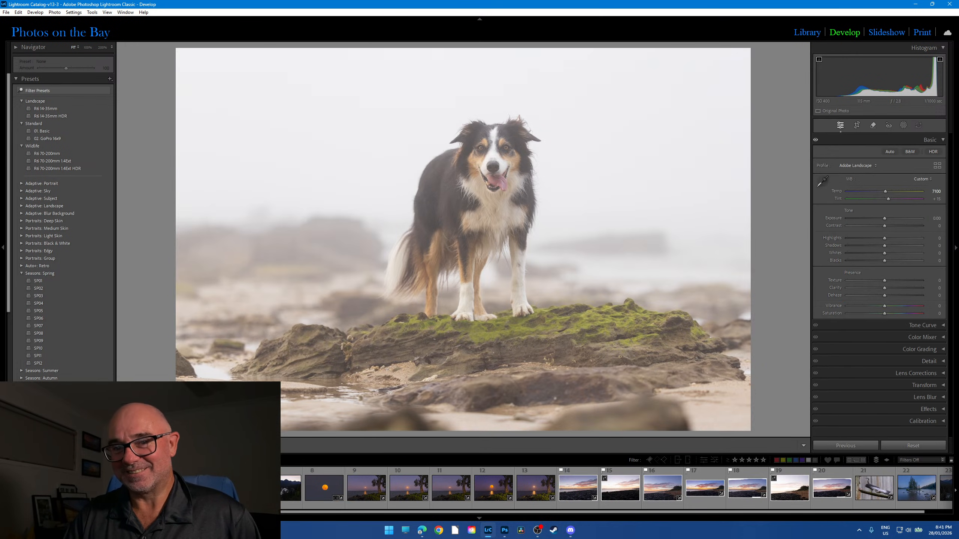
# - Send the dog photo to Adobe Photoshop 2026 for editing and switch to Photoshop
pyautogui.rightClick(28, 487)
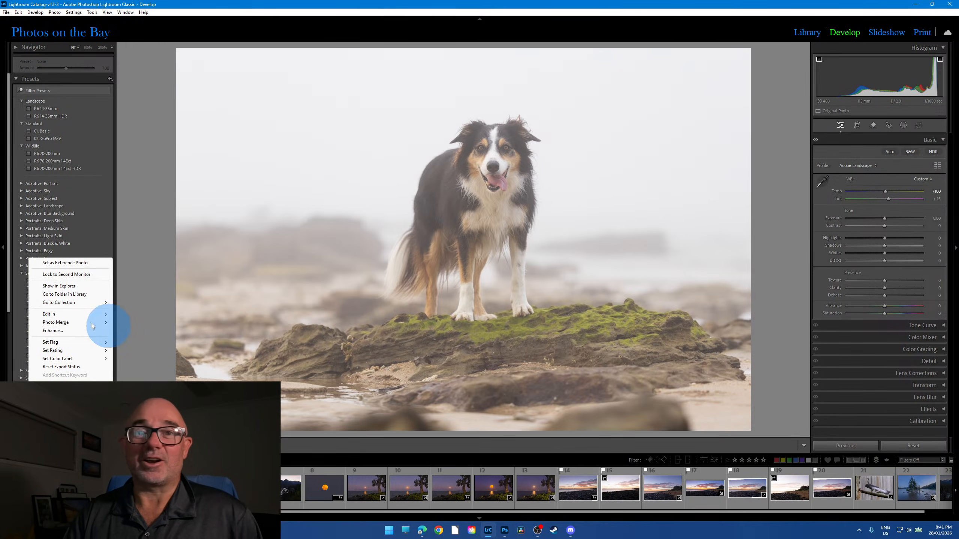
pyautogui.moveTo(65, 316)
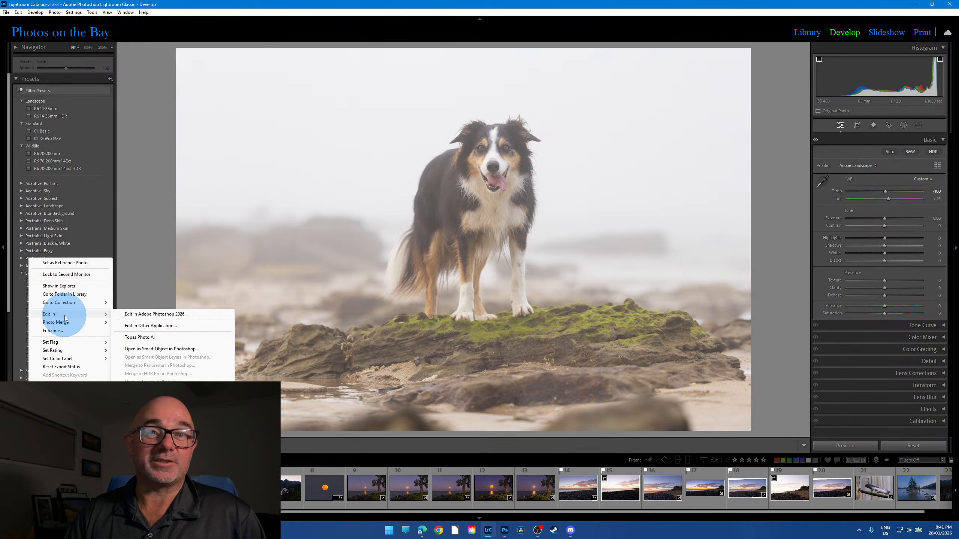
pyautogui.click(182, 315)
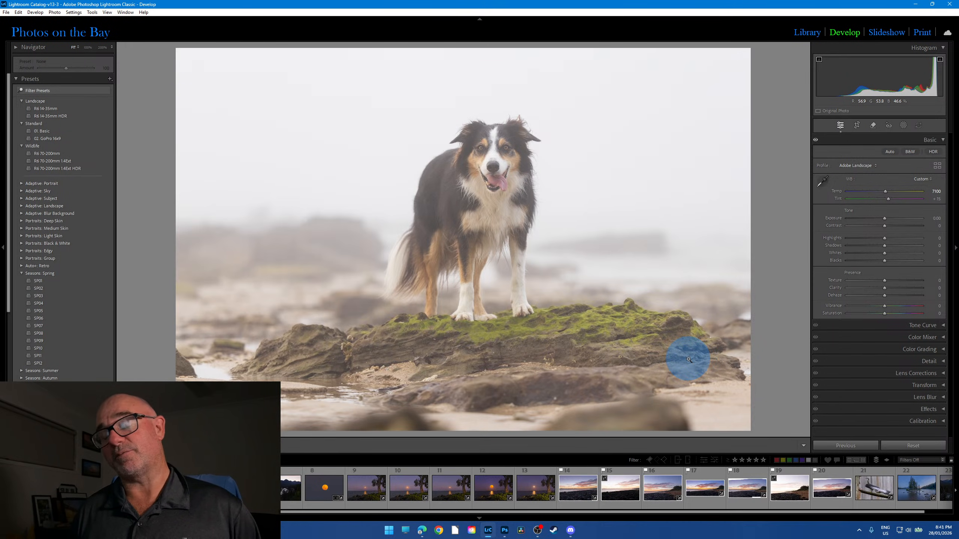
pyautogui.hotkey('alt', 'Tab')
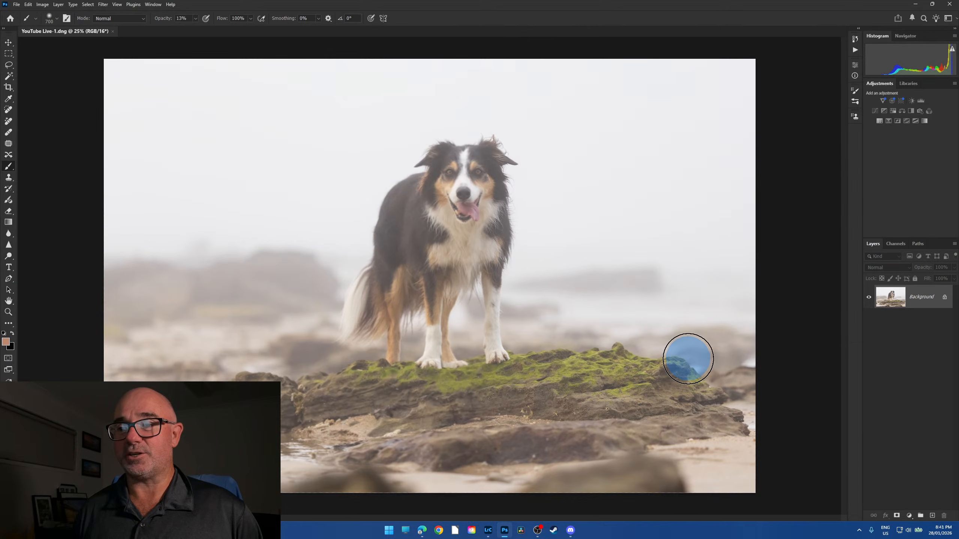
# - Enter an image width of 4000 pixels and a resolution of 721 pixels/inch for resizing the dog photo
pyautogui.click(42, 4)
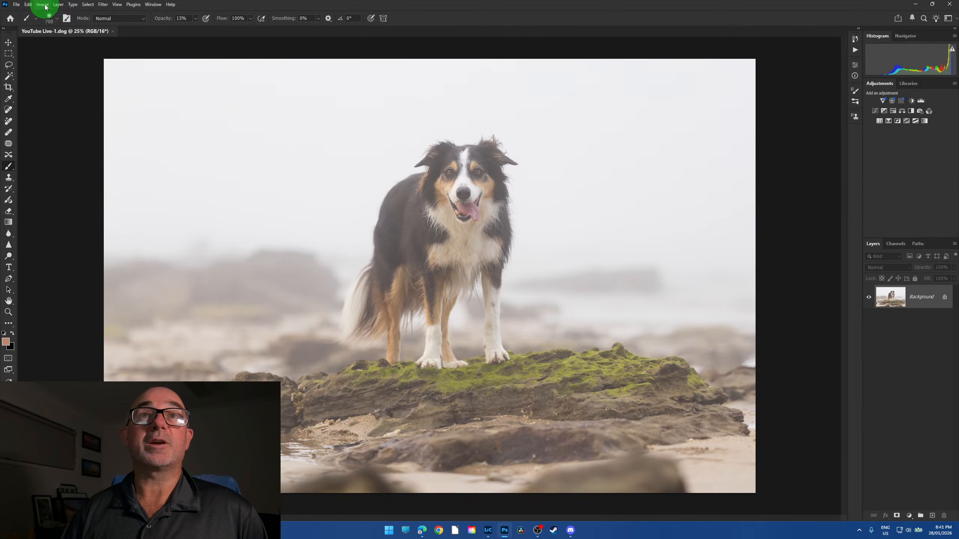
pyautogui.click(72, 62)
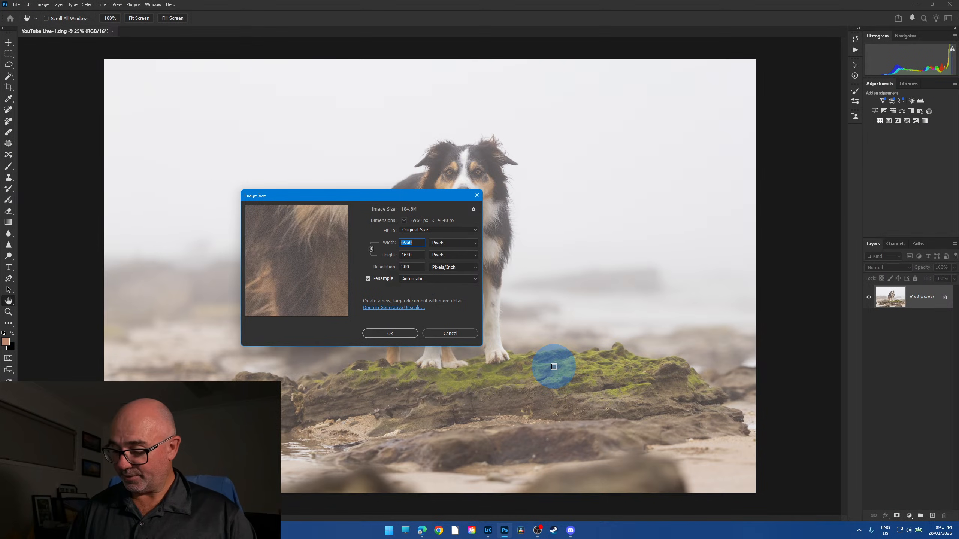
pyautogui.write('4000')
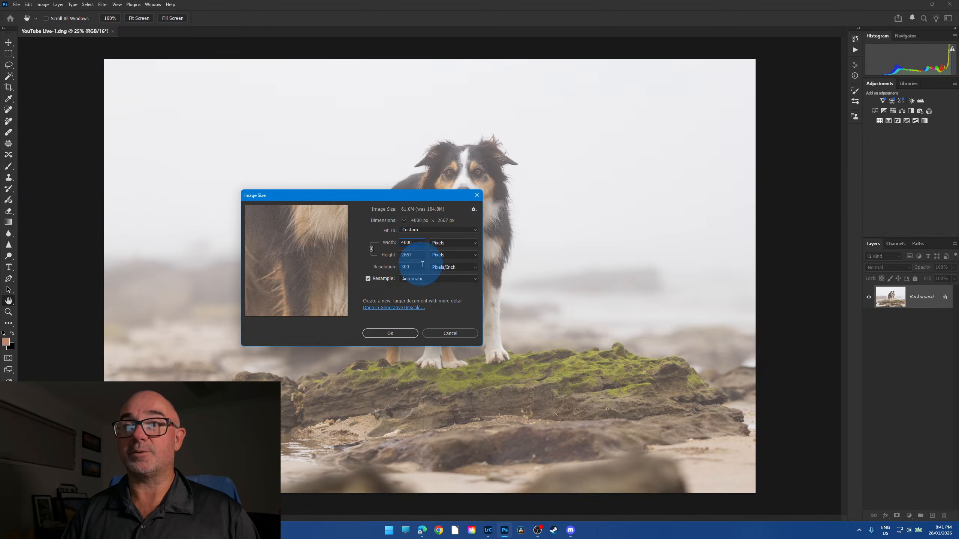
pyautogui.click(422, 266)
pyautogui.press('Tab')
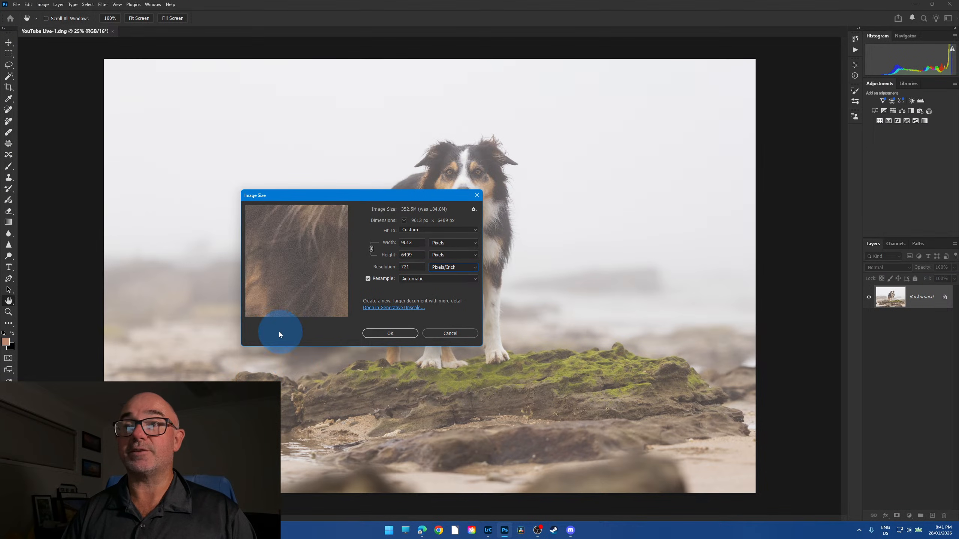
# - Resize the image to 4000 pixels wide at a resolution of 72 pixels/inch
pyautogui.hotkey('shift', 'Tab')
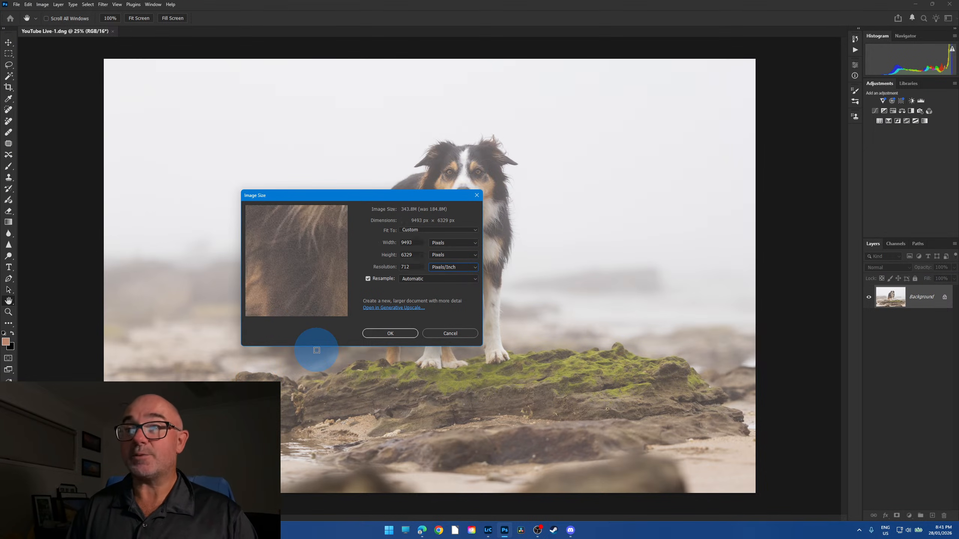
pyautogui.doubleClick(417, 269)
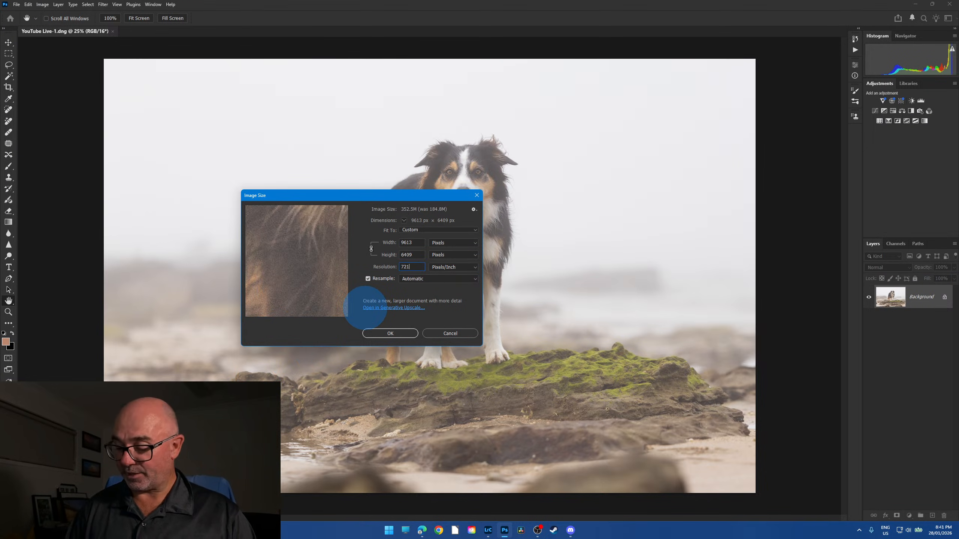
pyautogui.doubleClick(415, 267)
pyautogui.write('7')
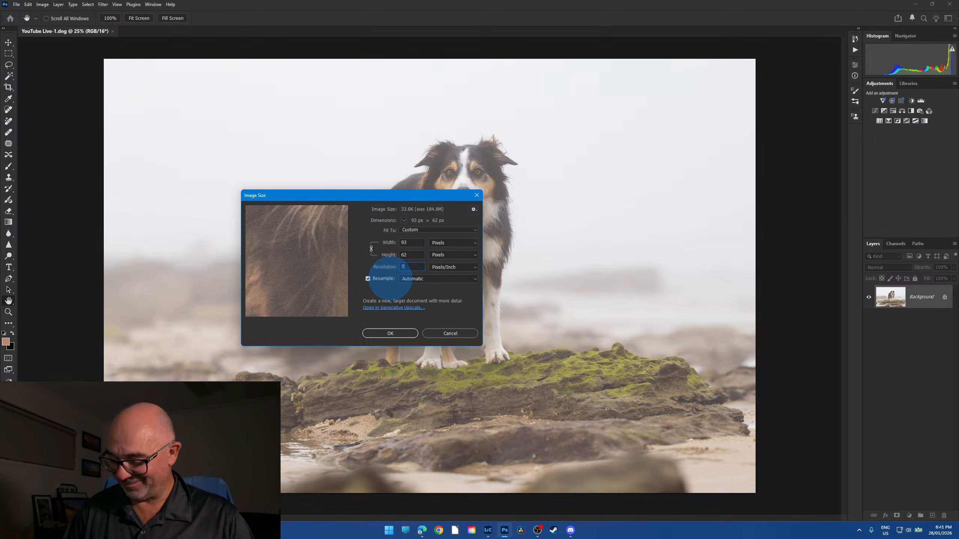
pyautogui.write('2')
pyautogui.doubleClick(410, 243)
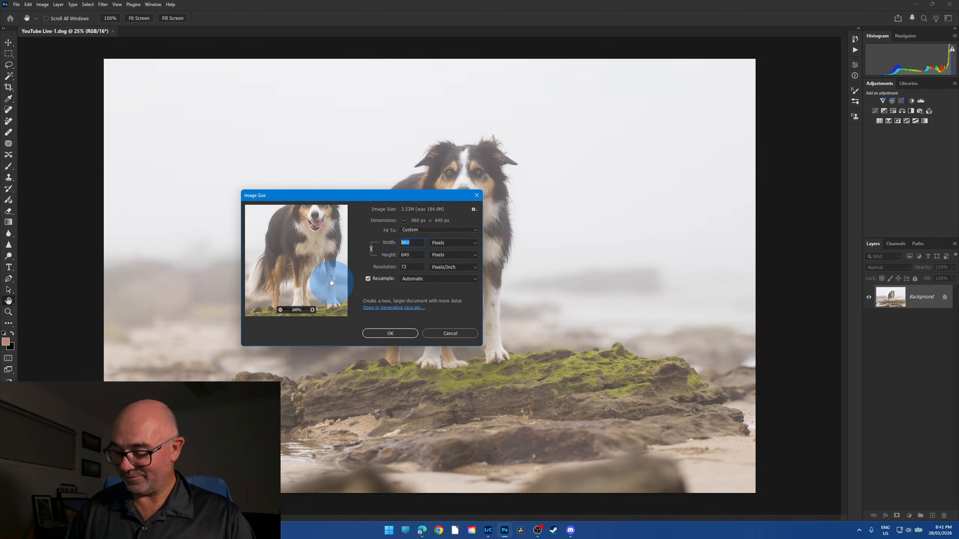
pyautogui.write('4000')
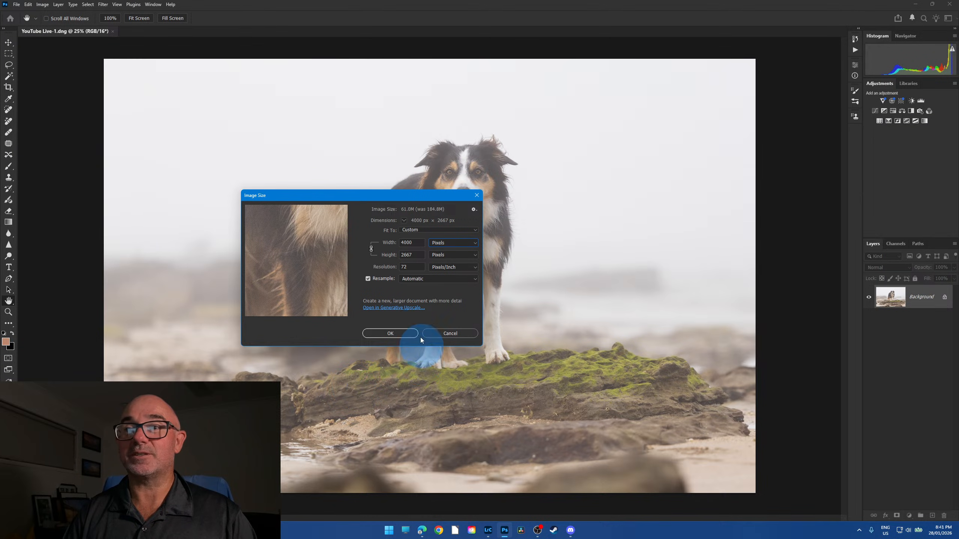
pyautogui.click(403, 335)
# - Select the dog automatically with Select Subject
pyautogui.press('b')
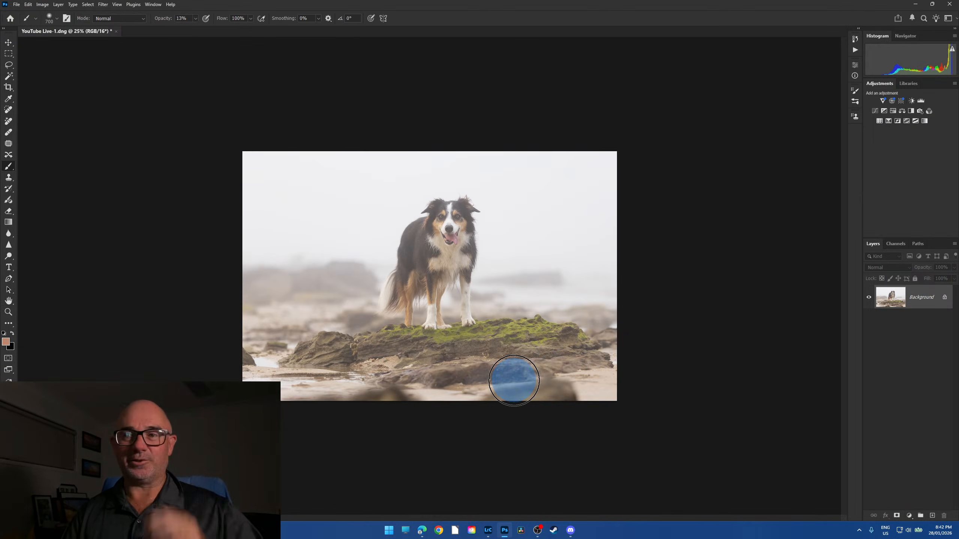
pyautogui.scroll(5, 423, 327)
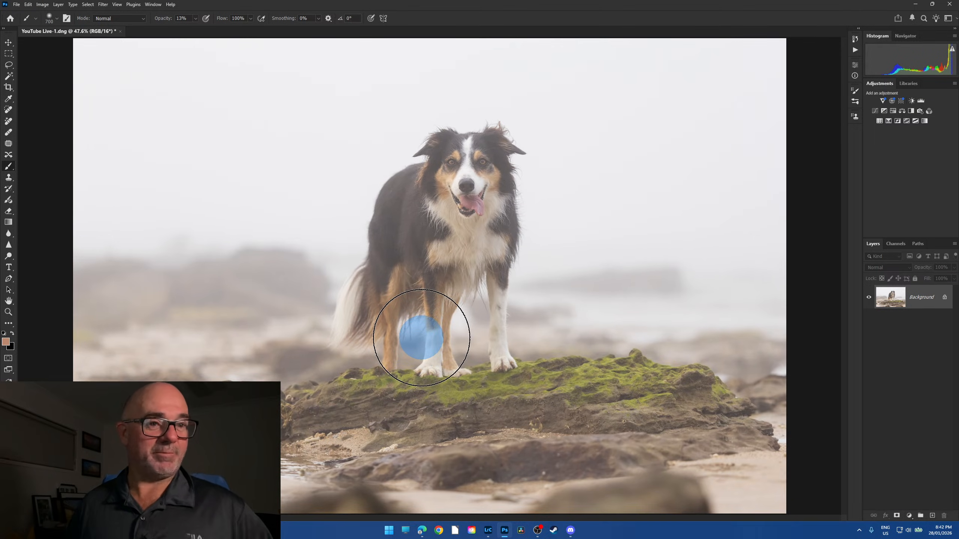
pyautogui.click(88, 4)
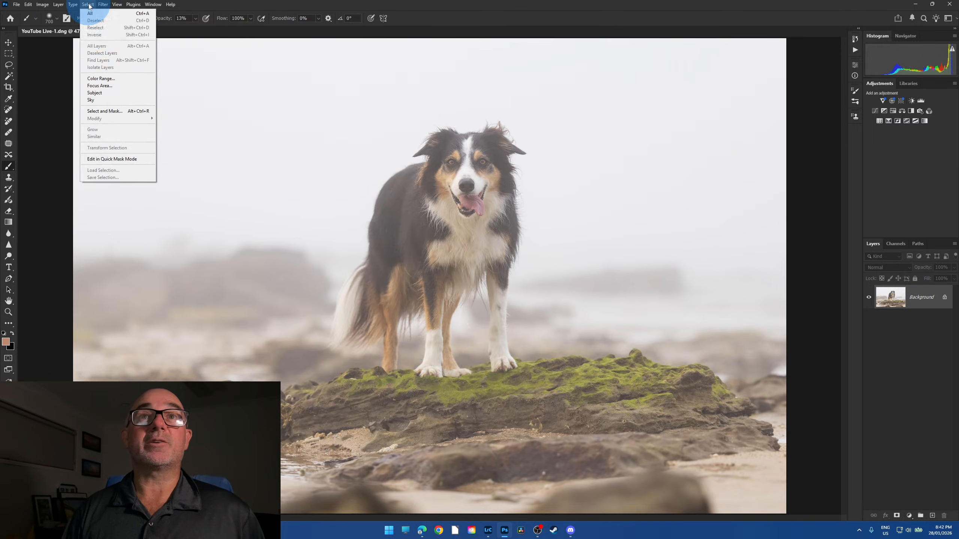
pyautogui.click(96, 92)
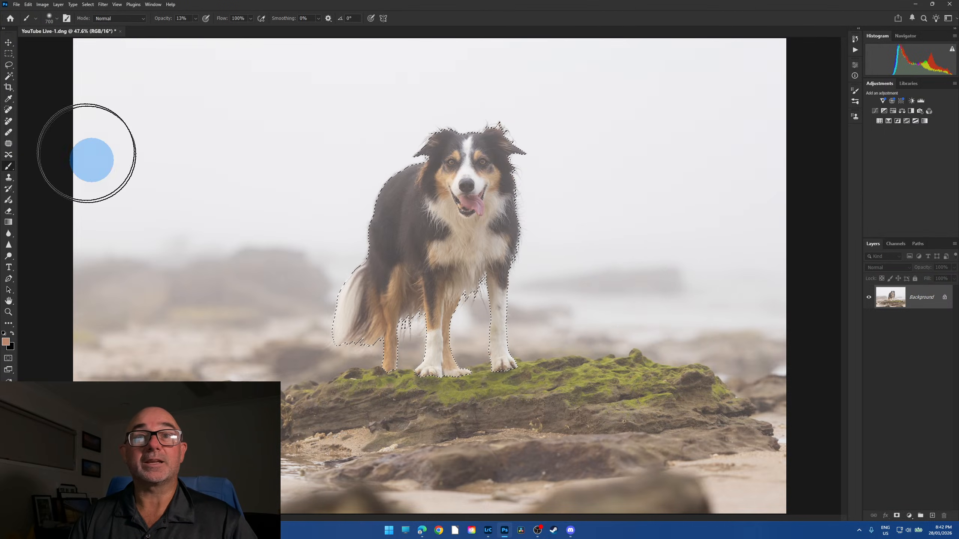
# - Preview the dog selection in Select and Mask, set Shift Edge to 0%, and output it to a new layer with layer mask
pyautogui.click(7, 66)
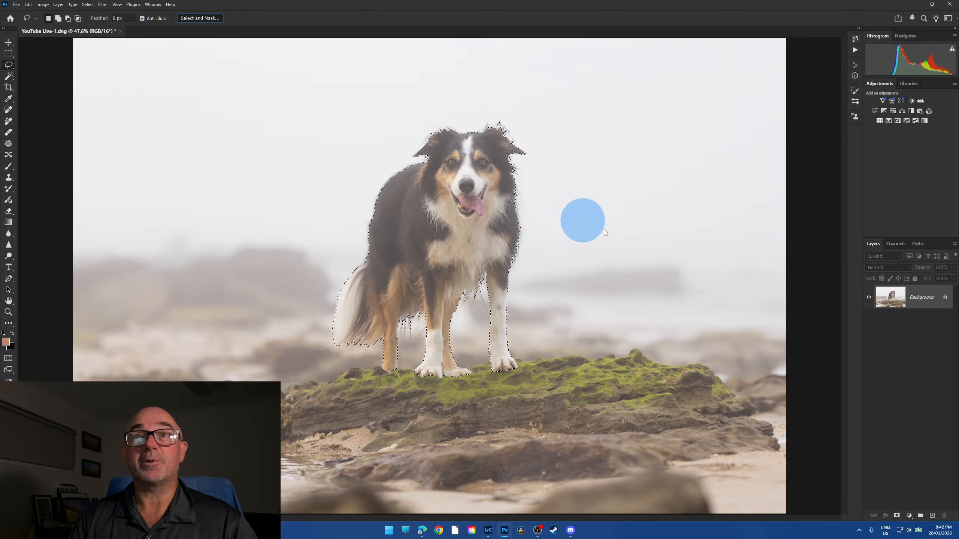
pyautogui.hotkey('ctrl', 'alt', 'r')
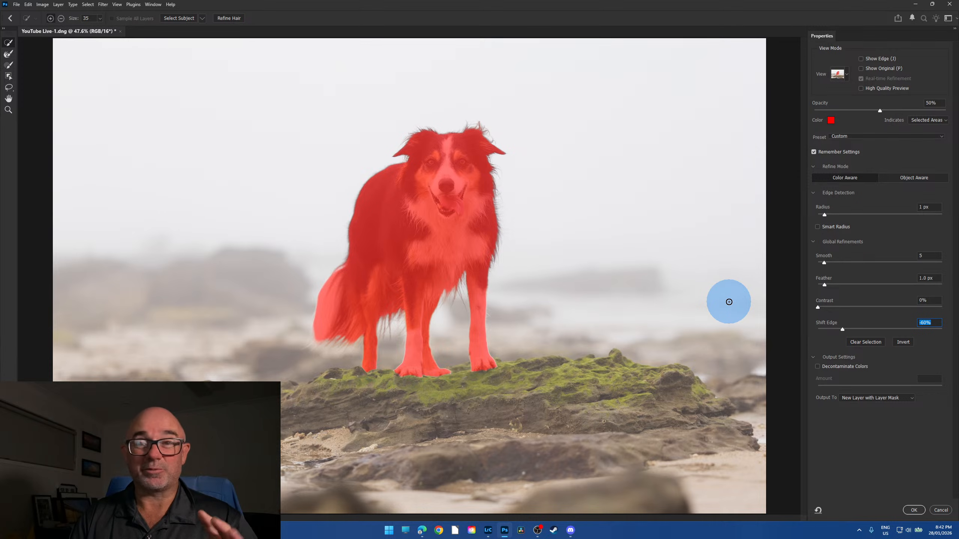
pyautogui.click(847, 79)
pyautogui.click(831, 169)
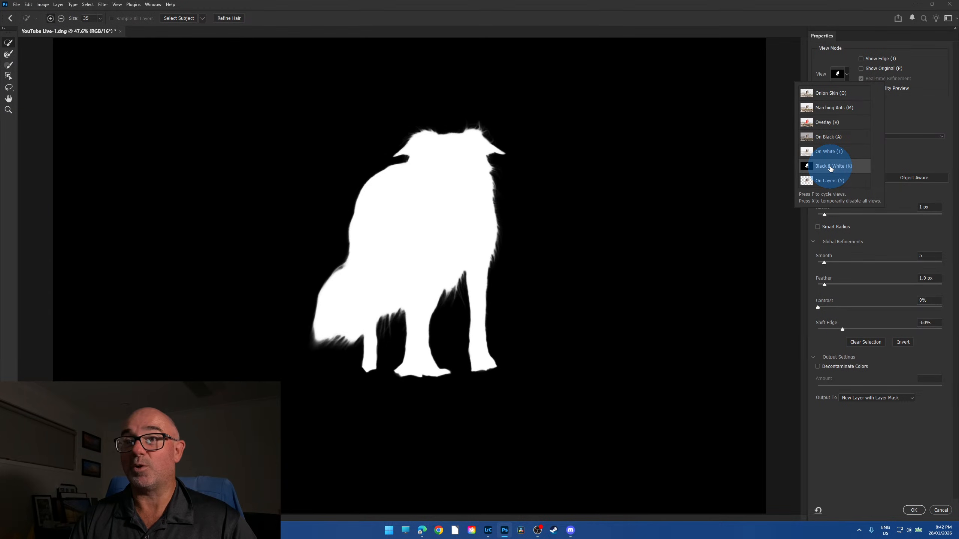
pyautogui.click(824, 123)
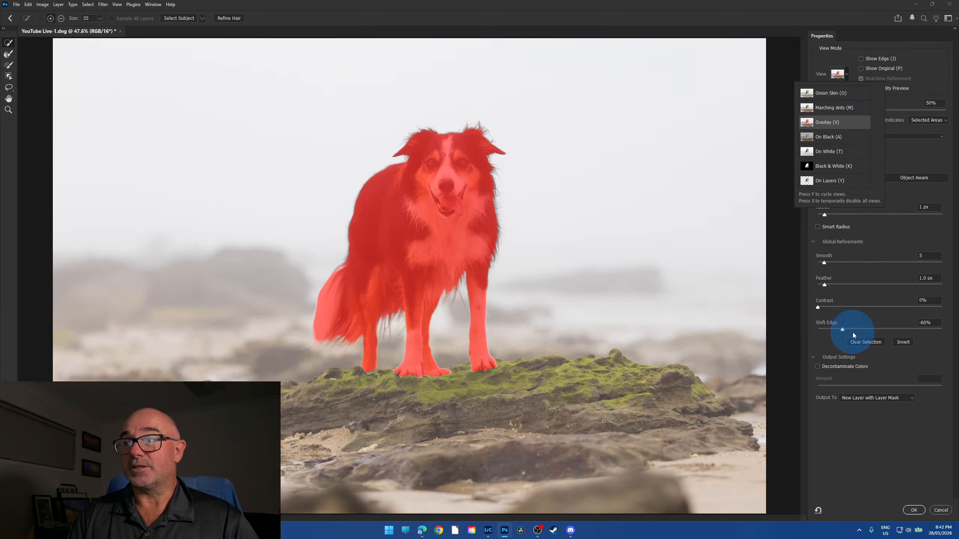
pyautogui.moveTo(842, 330); pyautogui.dragTo(880, 329)
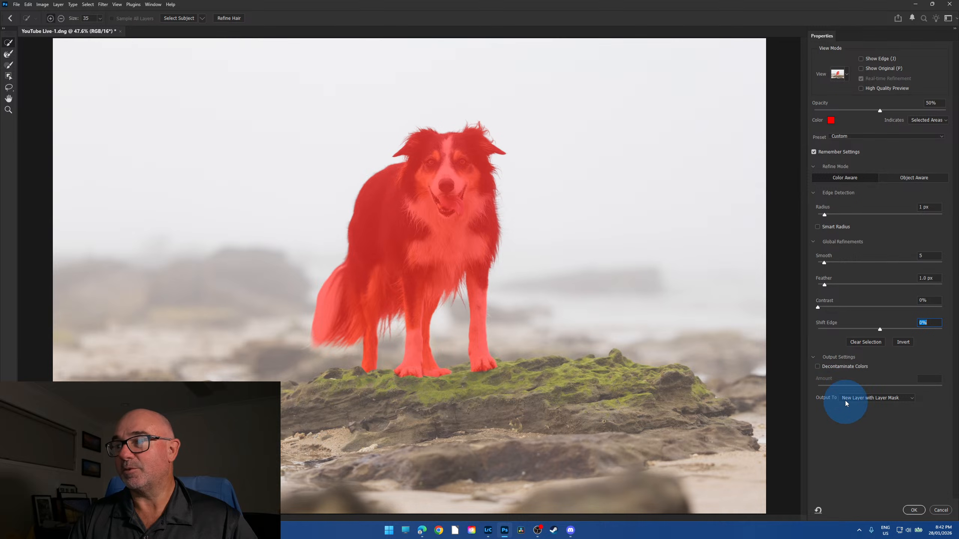
pyautogui.click(913, 510)
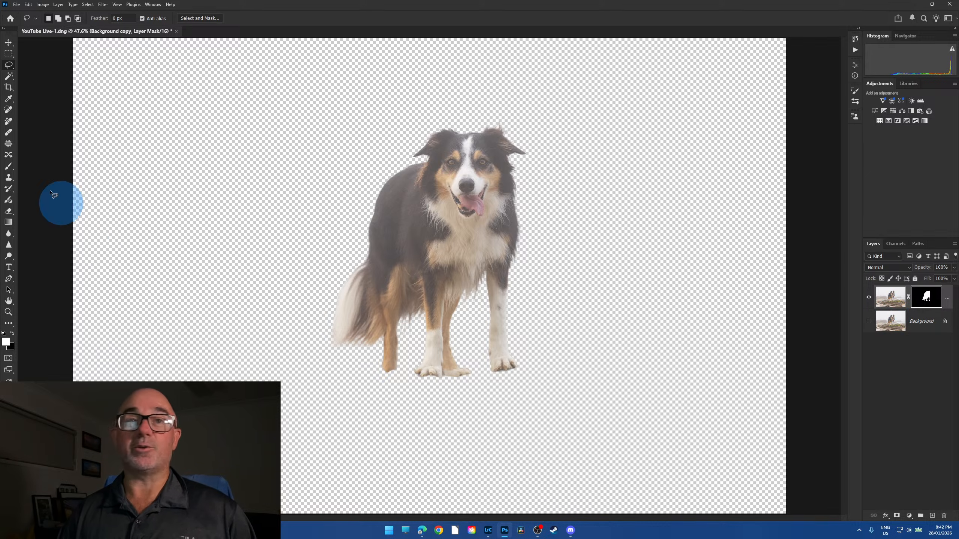
# - Reveal the mossy rock on the layer mask with a white brush at size 300 and 100% opacity, then trim its surroundings with black
pyautogui.click(7, 167)
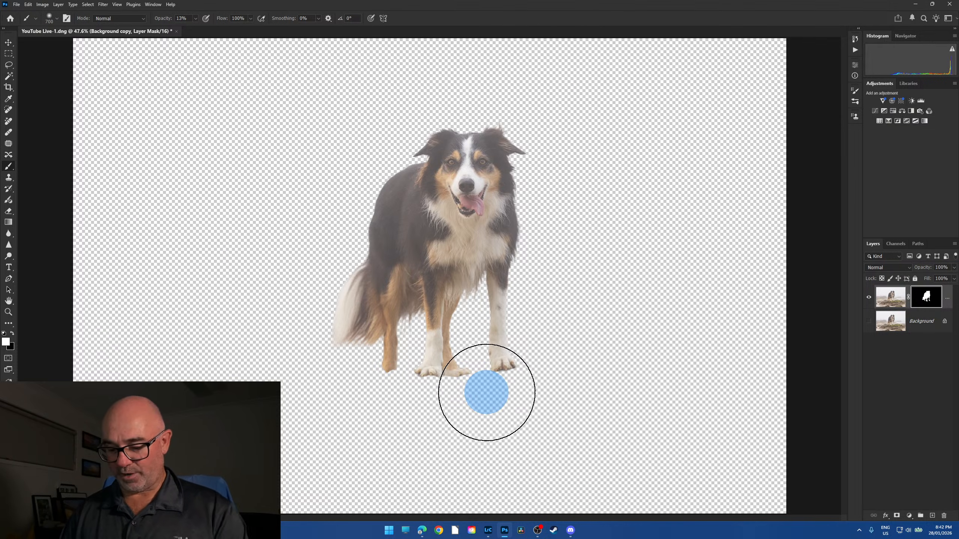
pyautogui.press('[')
pyautogui.press('[')
pyautogui.press('[')
pyautogui.press('[')
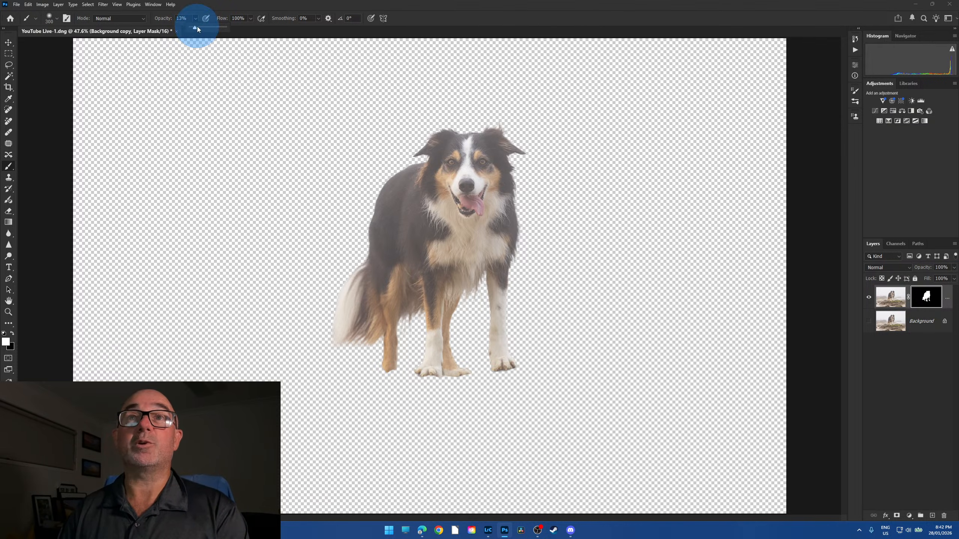
pyautogui.moveTo(197, 28); pyautogui.dragTo(227, 27)
pyautogui.moveTo(485, 382)
pyautogui.mouseDown()
pyautogui.moveTo(337, 384)
pyautogui.moveTo(557, 381)
pyautogui.moveTo(608, 402)
pyautogui.moveTo(635, 387)
pyautogui.moveTo(520, 381)
pyautogui.moveTo(630, 387)
pyautogui.moveTo(622, 393)
pyautogui.moveTo(616, 380)
pyautogui.moveTo(702, 394)
pyautogui.moveTo(648, 382)
pyautogui.moveTo(701, 384)
pyautogui.moveTo(713, 403)
pyautogui.moveTo(344, 399)
pyautogui.moveTo(373, 401)
pyautogui.moveTo(357, 393)
pyautogui.moveTo(278, 412)
pyautogui.moveTo(320, 397)
pyautogui.moveTo(258, 401)
pyautogui.moveTo(412, 402)
pyautogui.moveTo(406, 416)
pyautogui.moveTo(610, 399)
pyautogui.moveTo(359, 414)
pyautogui.moveTo(732, 432)
pyautogui.moveTo(343, 425)
pyautogui.moveTo(731, 414)
pyautogui.moveTo(704, 404)
pyautogui.moveTo(362, 415)
pyautogui.mouseUp()
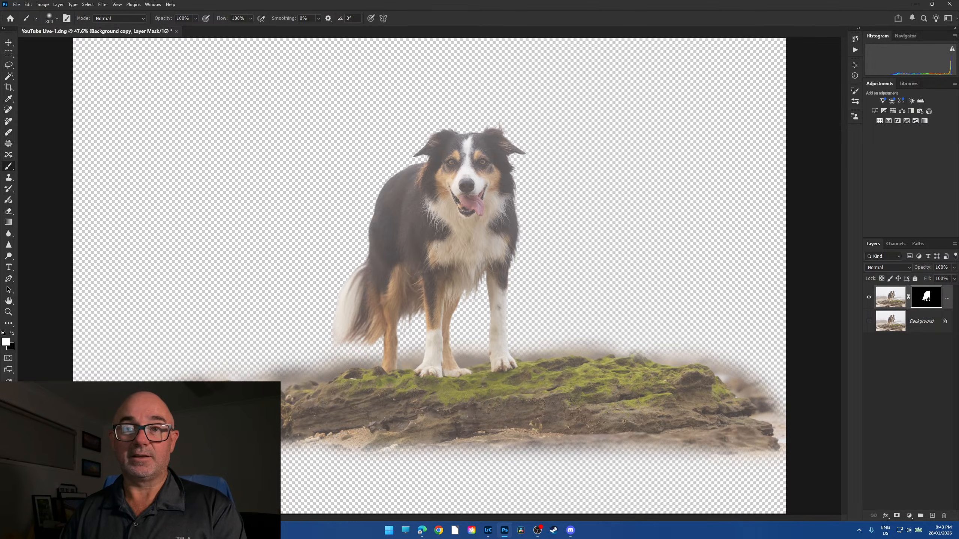
pyautogui.press('x')
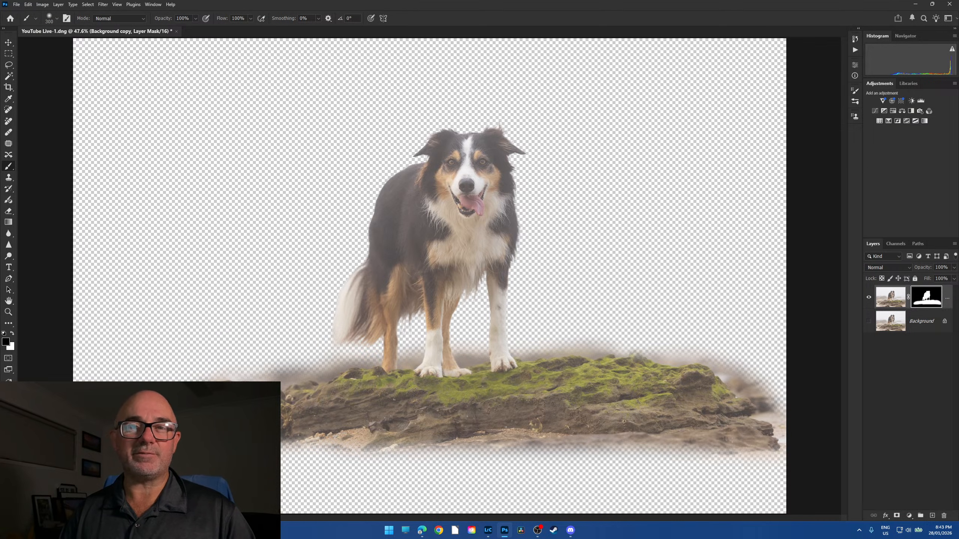
pyautogui.moveTo(343, 476)
pyautogui.mouseDown()
pyautogui.moveTo(299, 473)
pyautogui.moveTo(745, 471)
pyautogui.moveTo(820, 480)
pyautogui.moveTo(810, 423)
pyautogui.moveTo(743, 355)
pyautogui.moveTo(689, 334)
pyautogui.mouseUp()
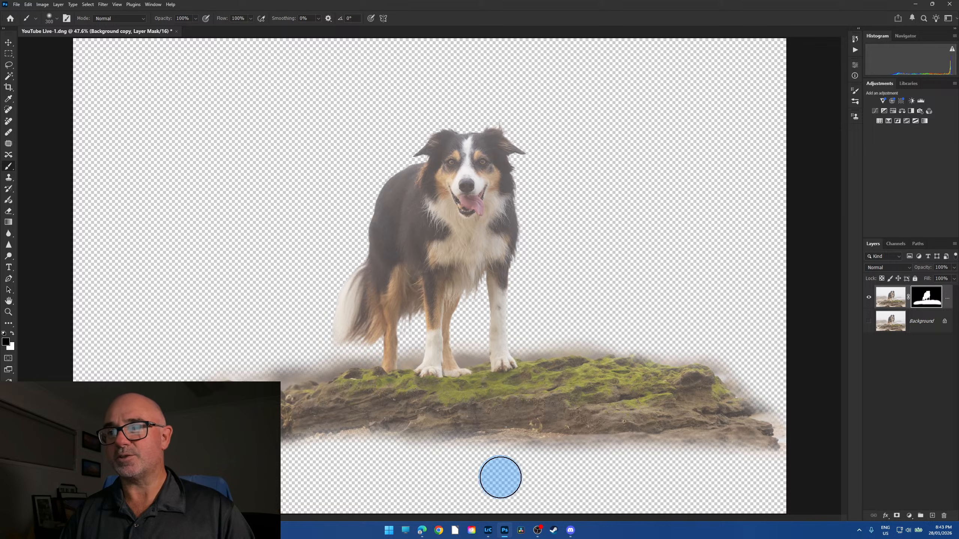
# - Open the masked layer's image in the Camera Raw Filter and set Contrast to +33 and Blacks to -41
pyautogui.click(891, 298)
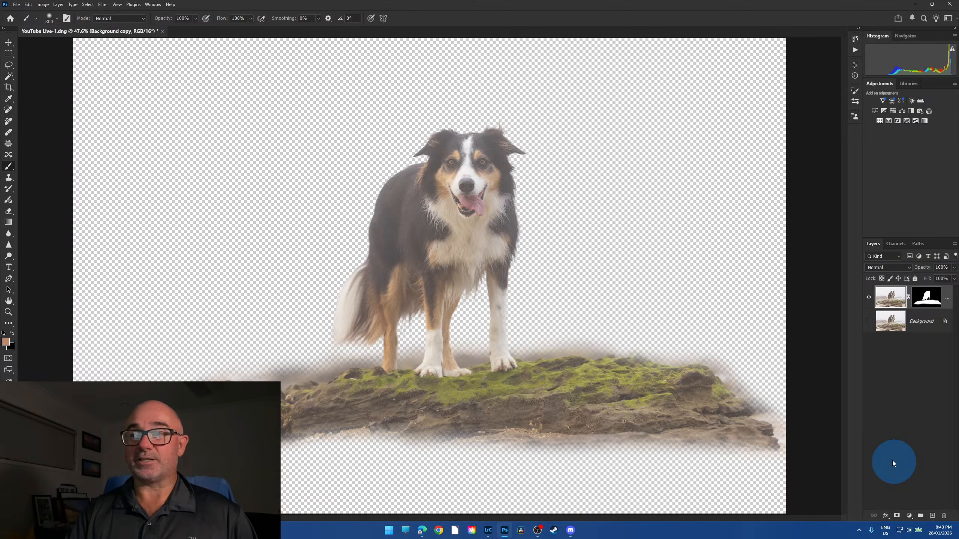
pyautogui.click(103, 4)
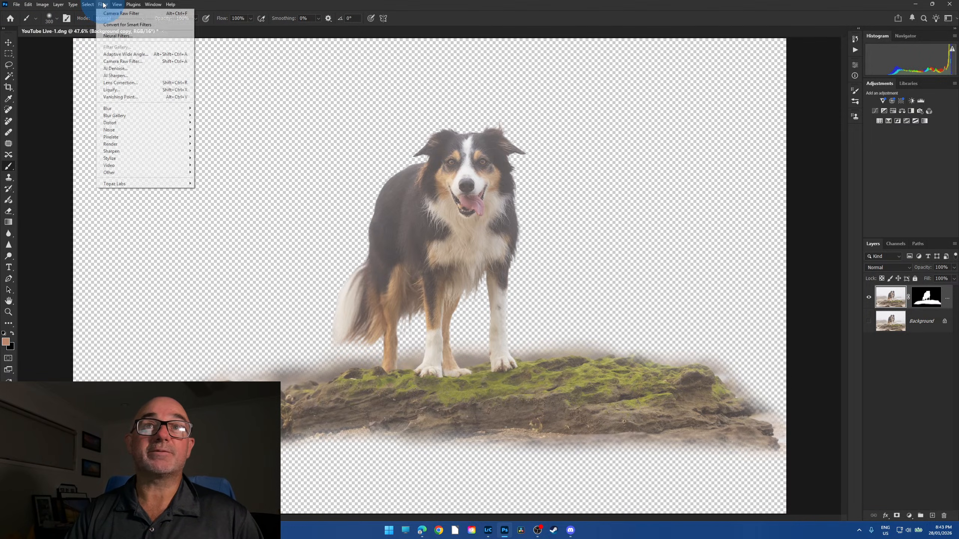
pyautogui.click(124, 62)
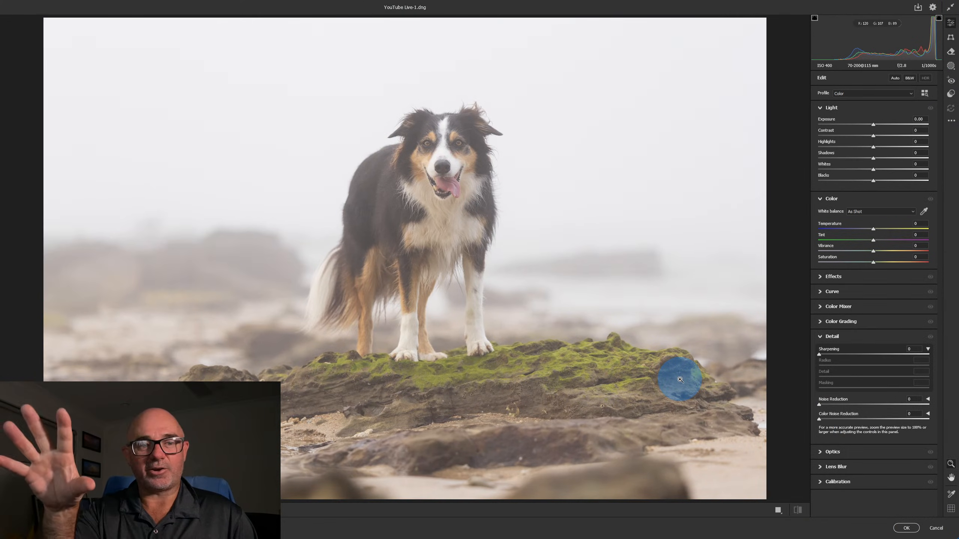
pyautogui.moveTo(872, 137); pyautogui.dragTo(891, 135)
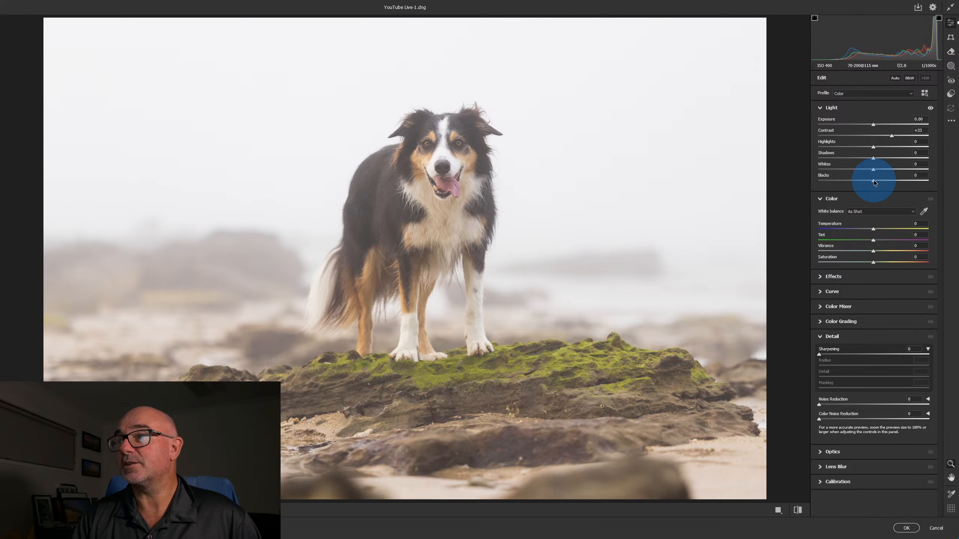
pyautogui.moveTo(856, 183); pyautogui.dragTo(859, 183)
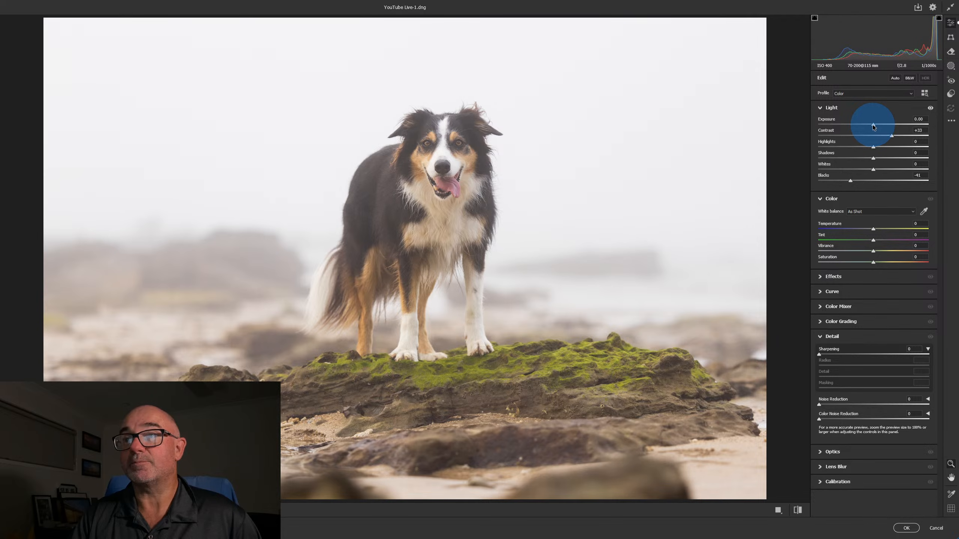
# - Set Texture to +18 and Noise Reduction to 20 in the Camera Raw Filter
pyautogui.click(820, 278)
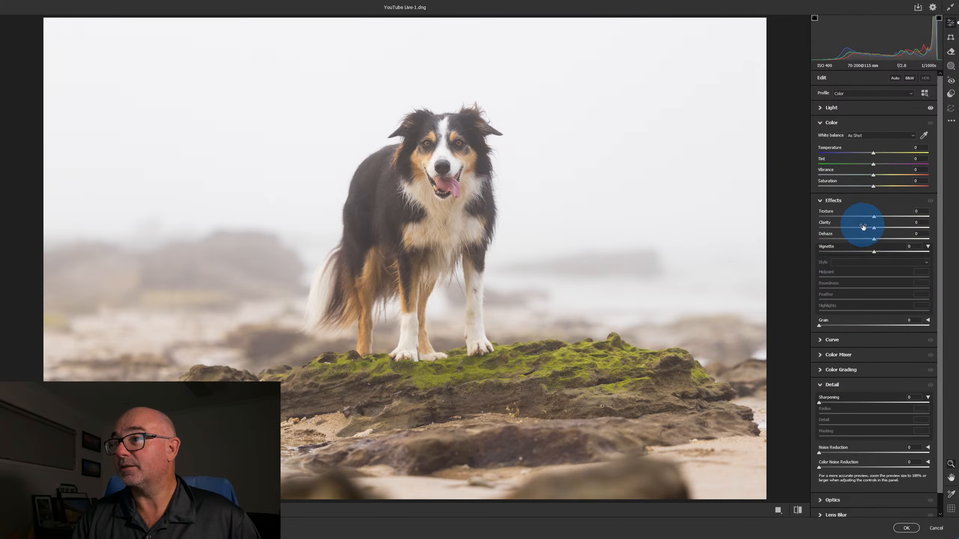
pyautogui.moveTo(873, 216); pyautogui.dragTo(884, 216)
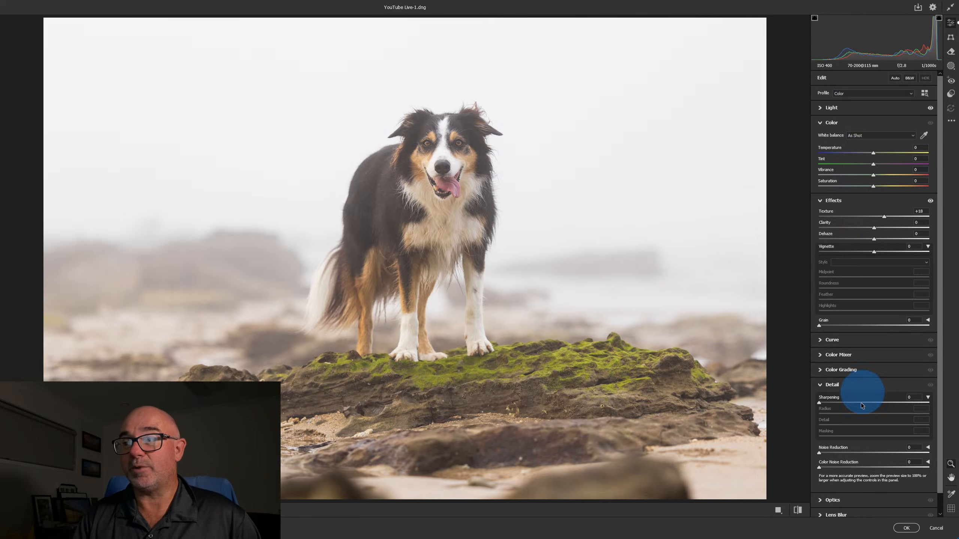
pyautogui.moveTo(820, 453); pyautogui.dragTo(841, 456)
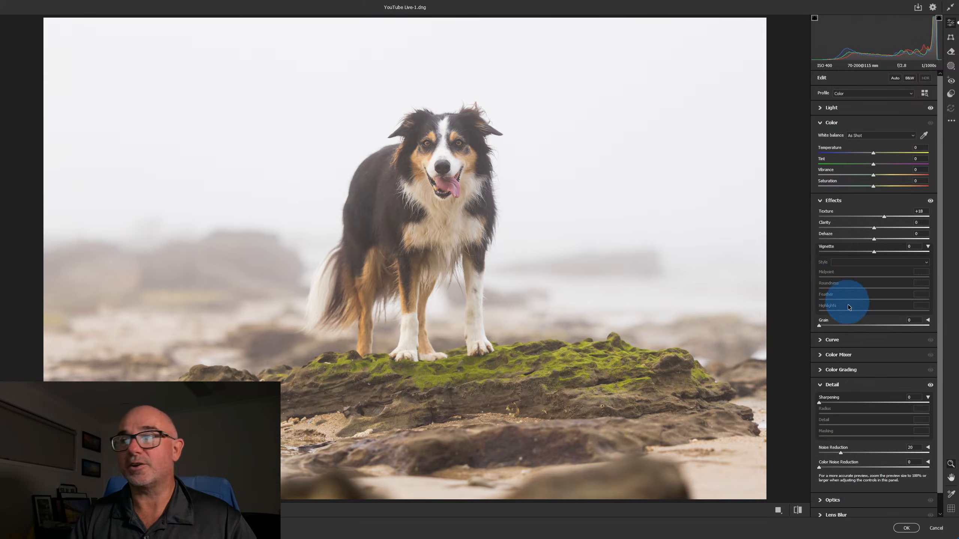
# - Deepen Blacks to -72, raise Contrast to +40, and apply the Camera Raw adjustments
pyautogui.click(827, 108)
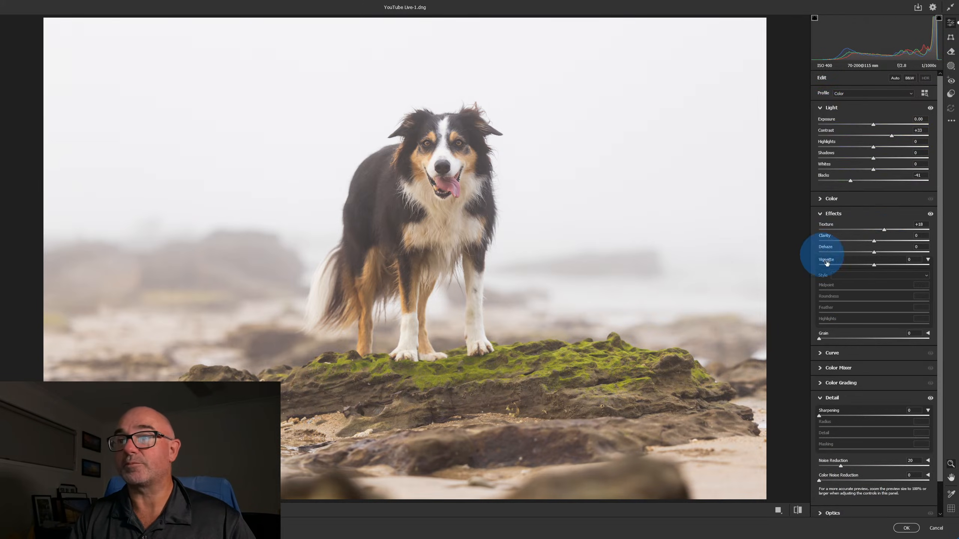
pyautogui.moveTo(851, 181)
pyautogui.mouseDown()
pyautogui.moveTo(826, 180)
pyautogui.moveTo(835, 184)
pyautogui.mouseUp()
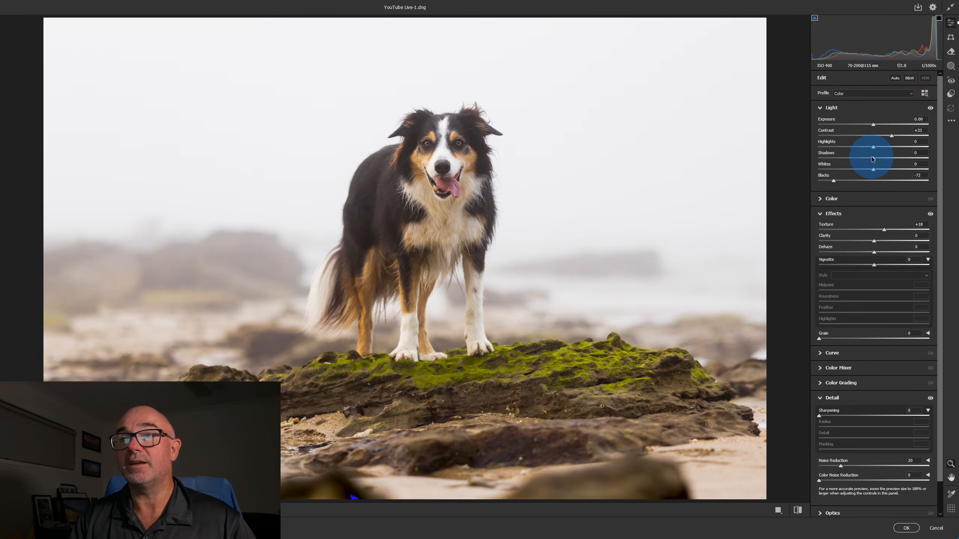
pyautogui.moveTo(891, 135); pyautogui.dragTo(894, 137)
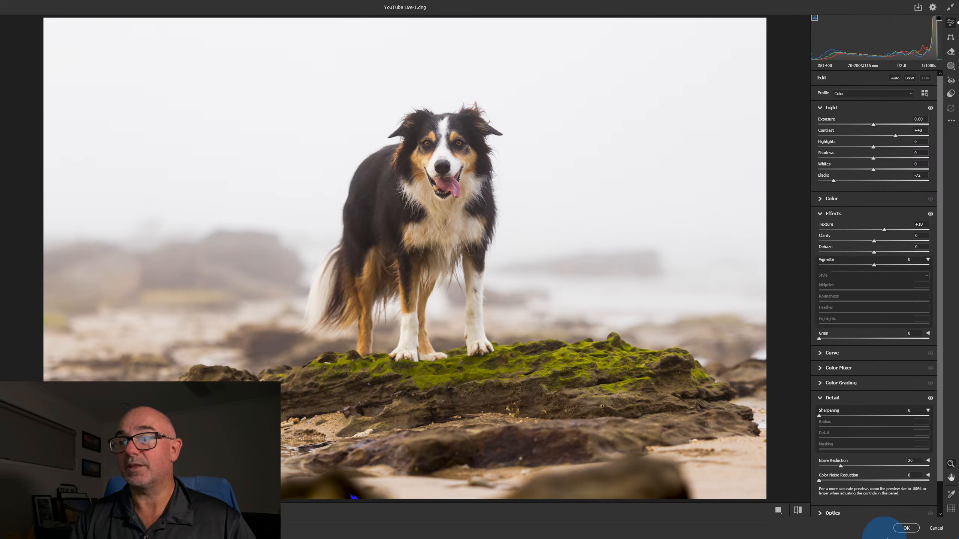
pyautogui.click(907, 529)
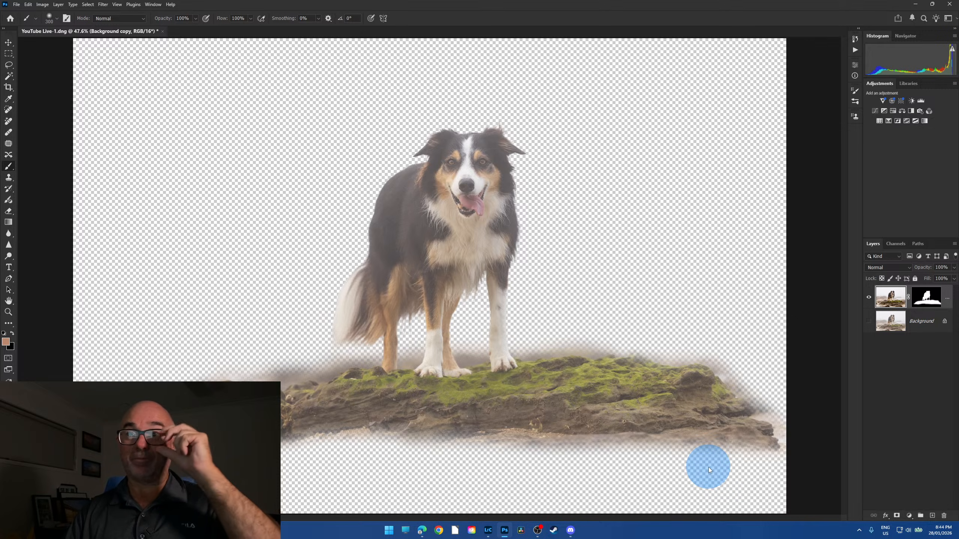
# - Toggle the Background layer's visibility to compare the composite with the cutout, leaving the Background layer shown
pyautogui.click(868, 321)
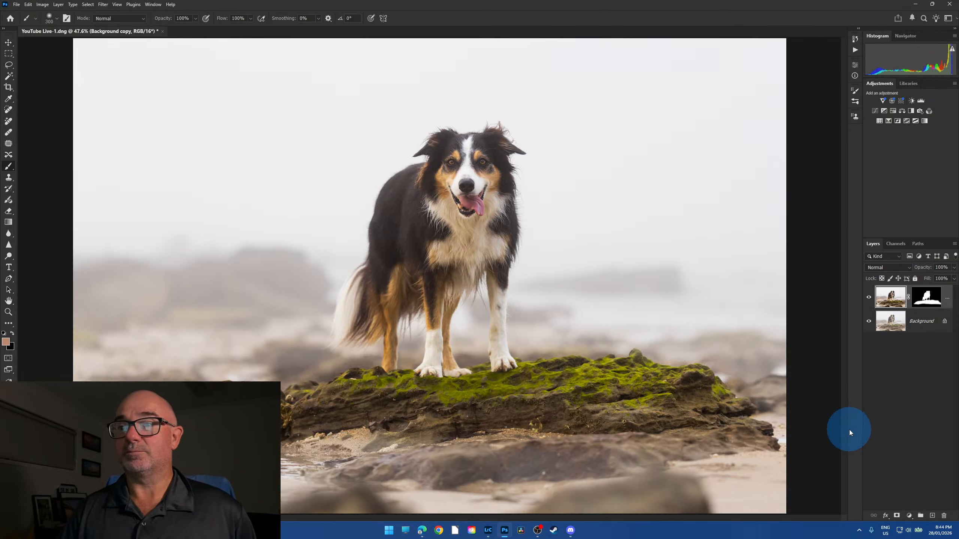
pyautogui.click(869, 322)
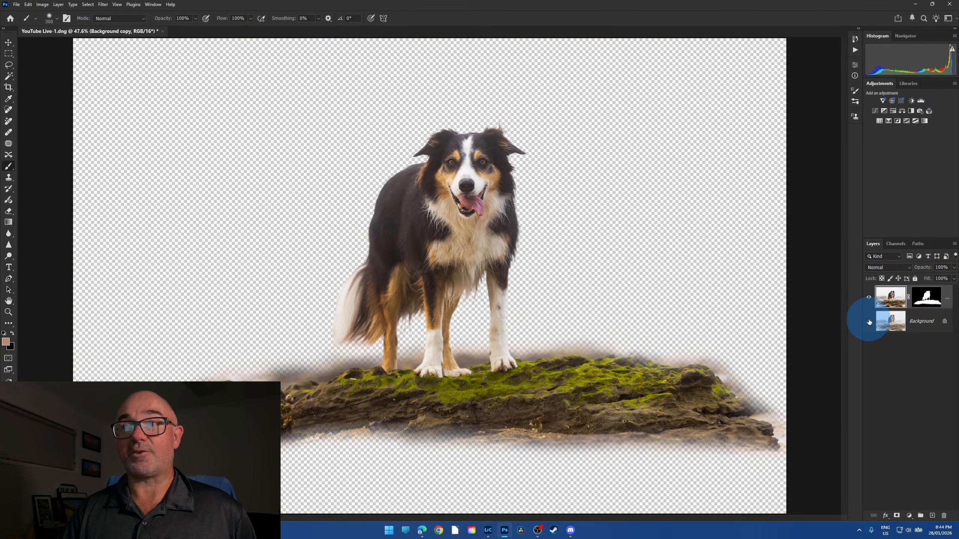
pyautogui.click(869, 321)
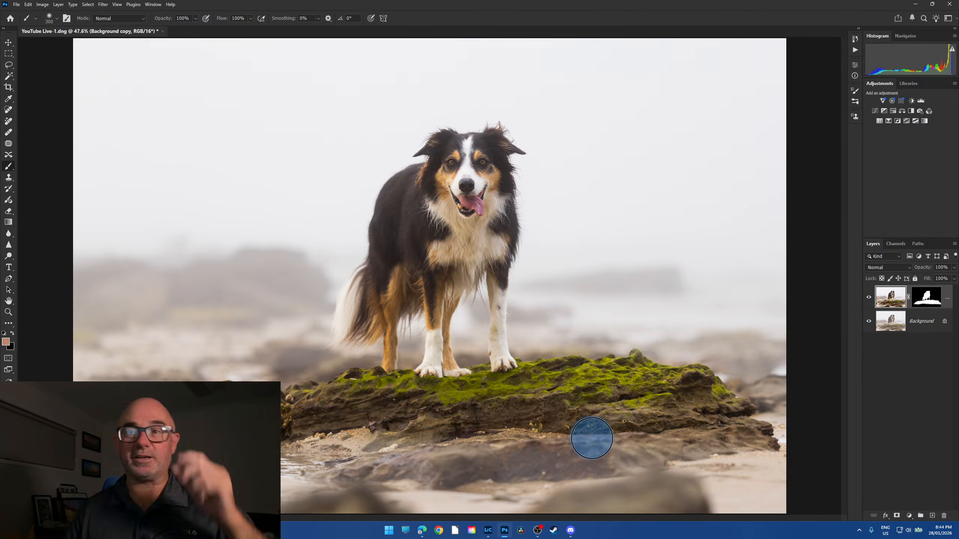
# - Toggle the masked dog-and-rock layer's visibility to compare the image before and after the Camera Raw adjustments, leaving the layer shown
pyautogui.scroll(-2, 527, 363)
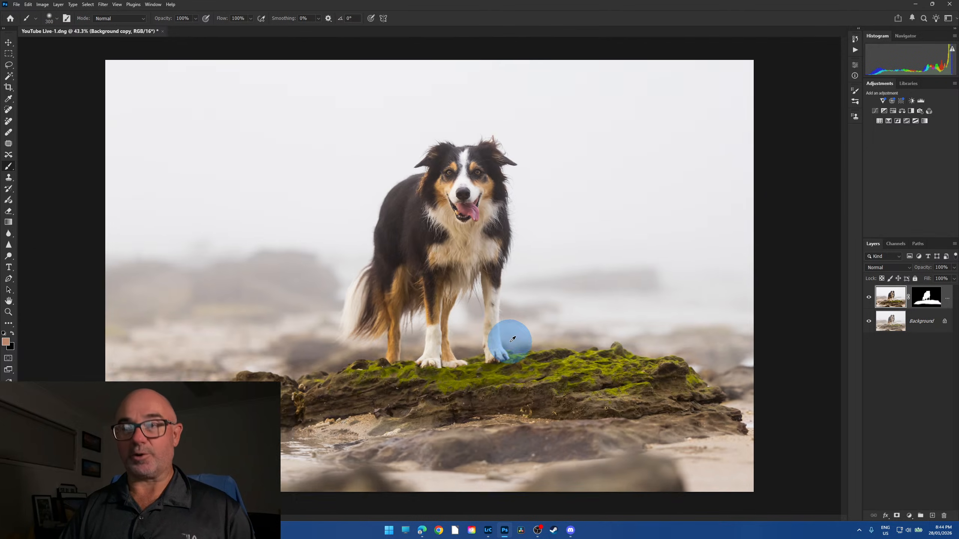
pyautogui.scroll(1, 509, 339)
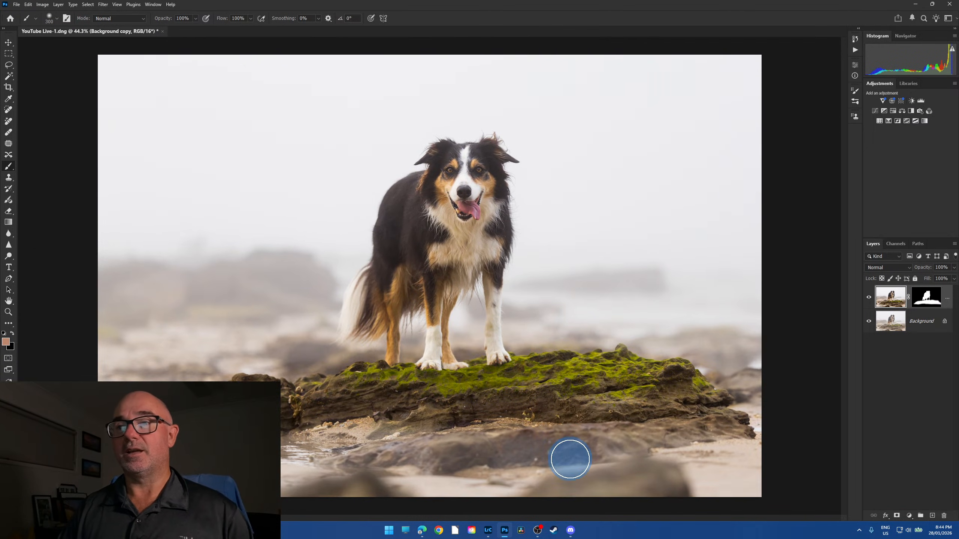
pyautogui.click(869, 300)
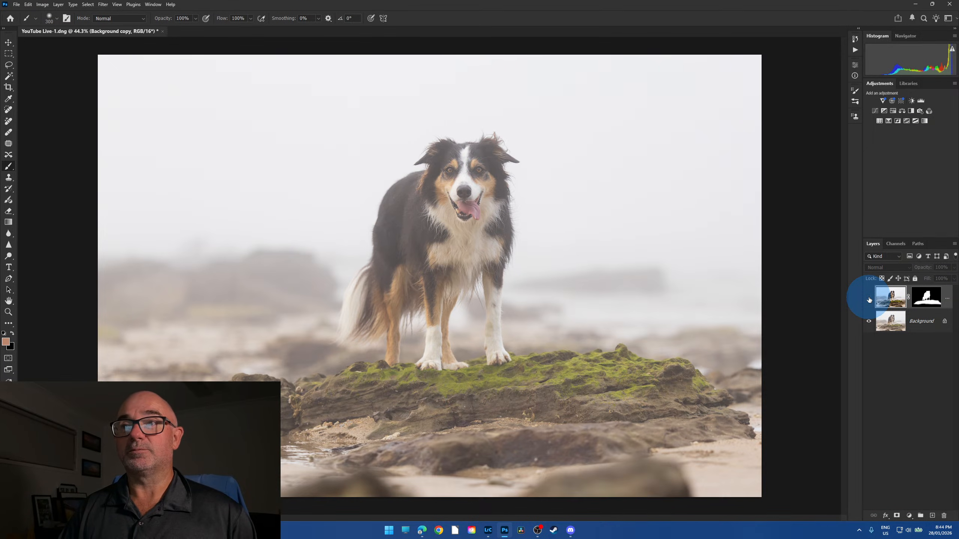
pyautogui.click(869, 300)
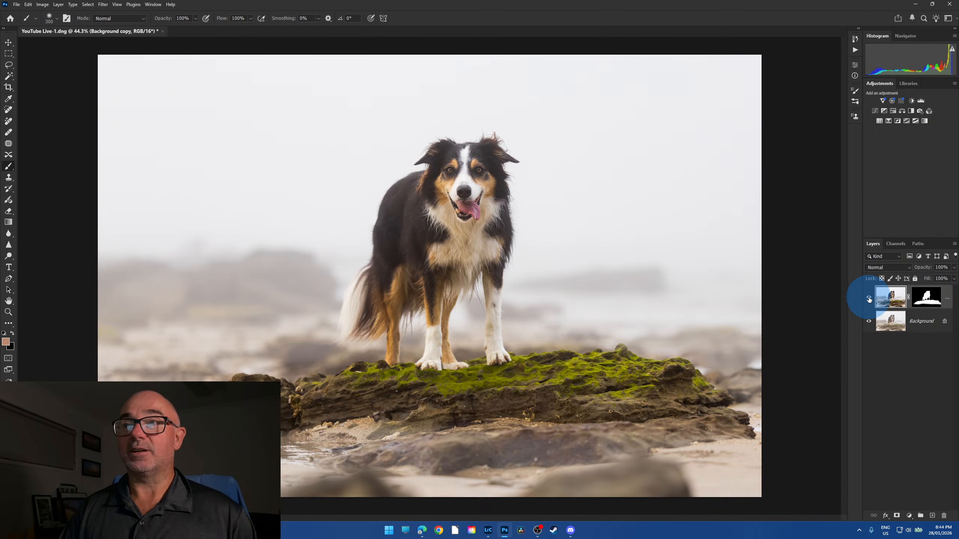
pyautogui.click(869, 299)
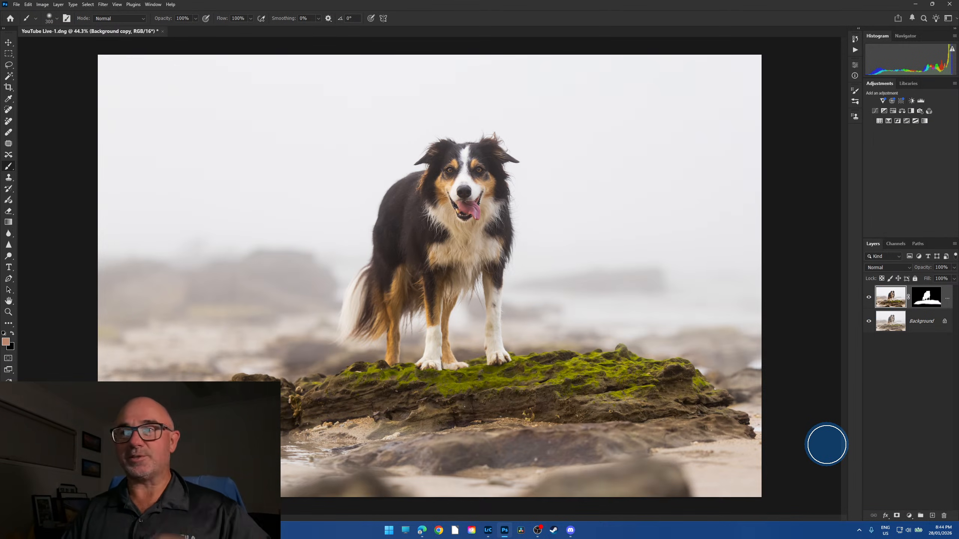
pyautogui.click(889, 320)
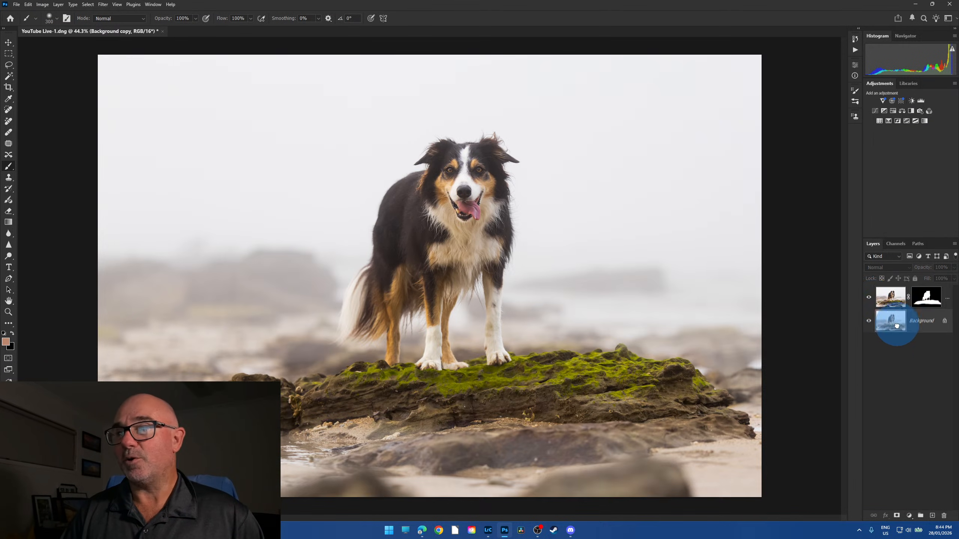
pyautogui.click(869, 299)
pyautogui.click(869, 299)
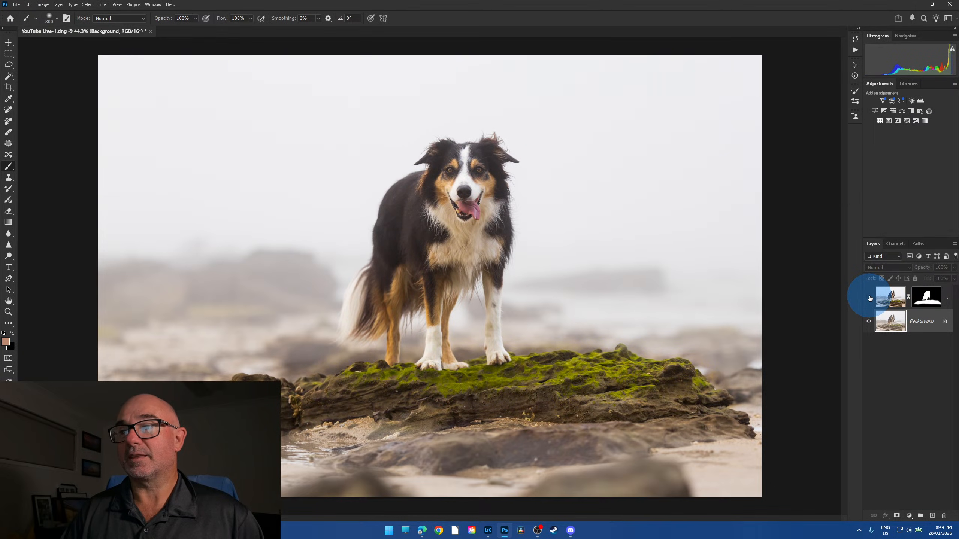
pyautogui.click(869, 298)
pyautogui.click(869, 299)
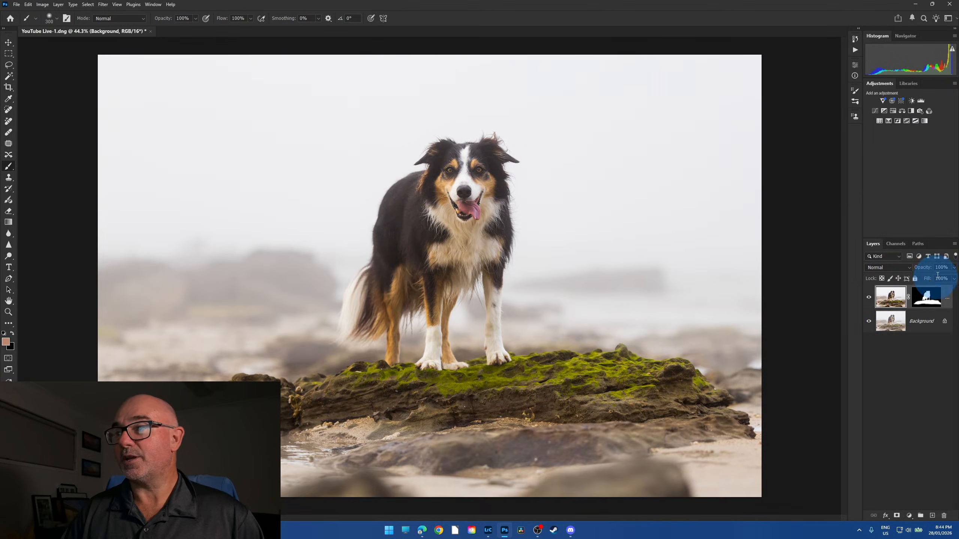
# - Lower the masked dog-and-rock layer's opacity to 70%
pyautogui.click(955, 268)
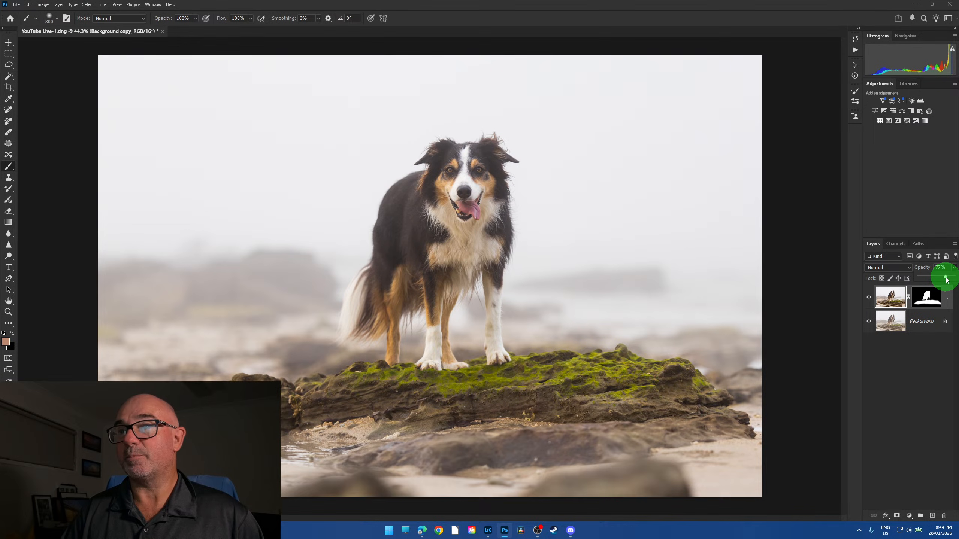
pyautogui.click(875, 298)
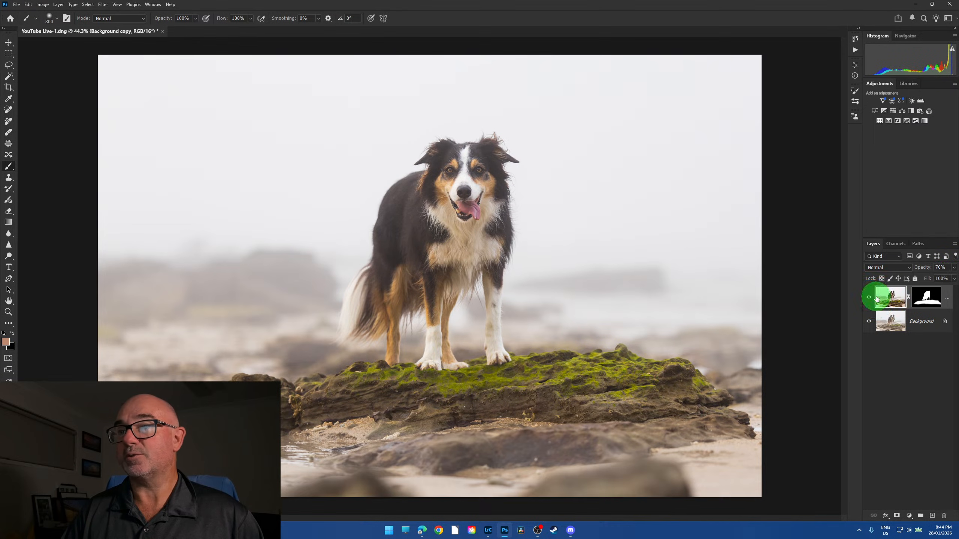
pyautogui.click(876, 297)
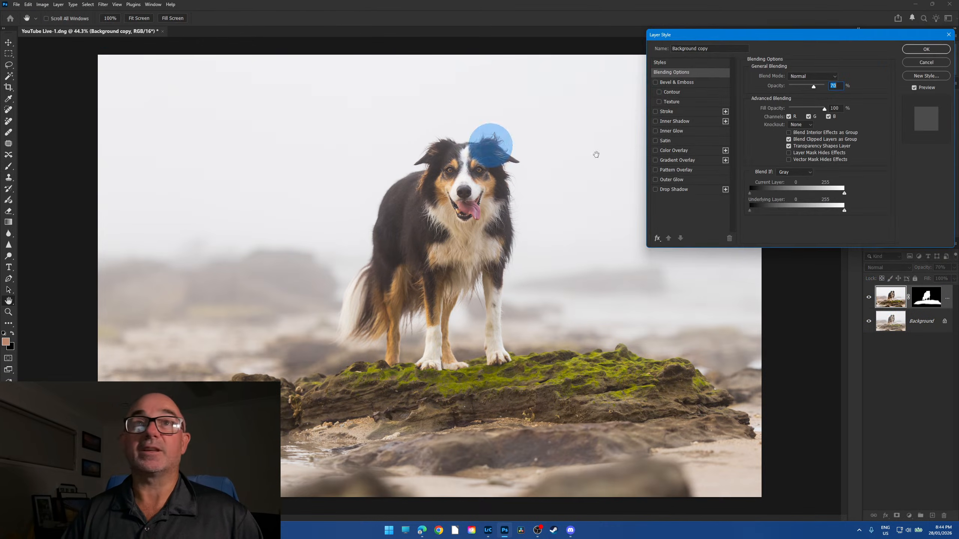
pyautogui.press('Return')
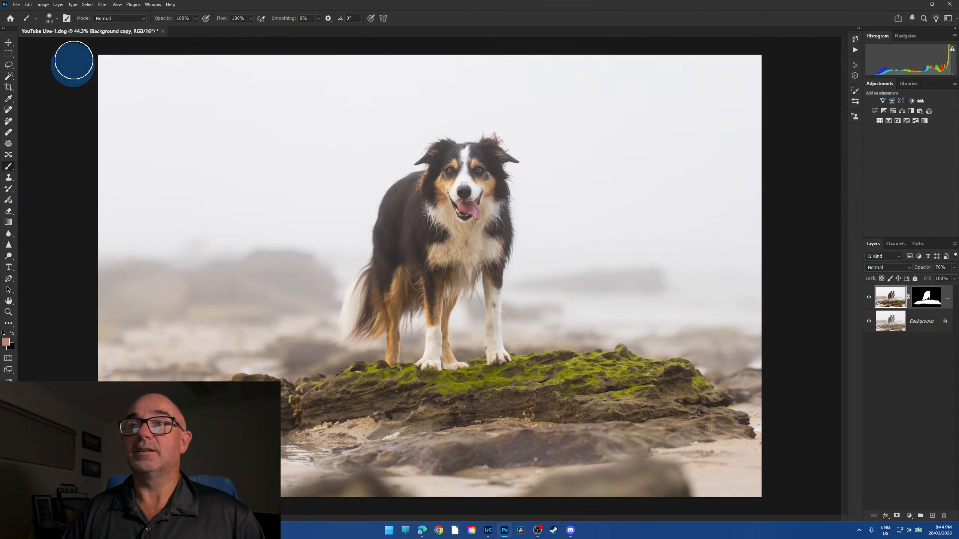
# - Flatten the image and duplicate the Background layer
pyautogui.click(59, 4)
pyautogui.click(98, 305)
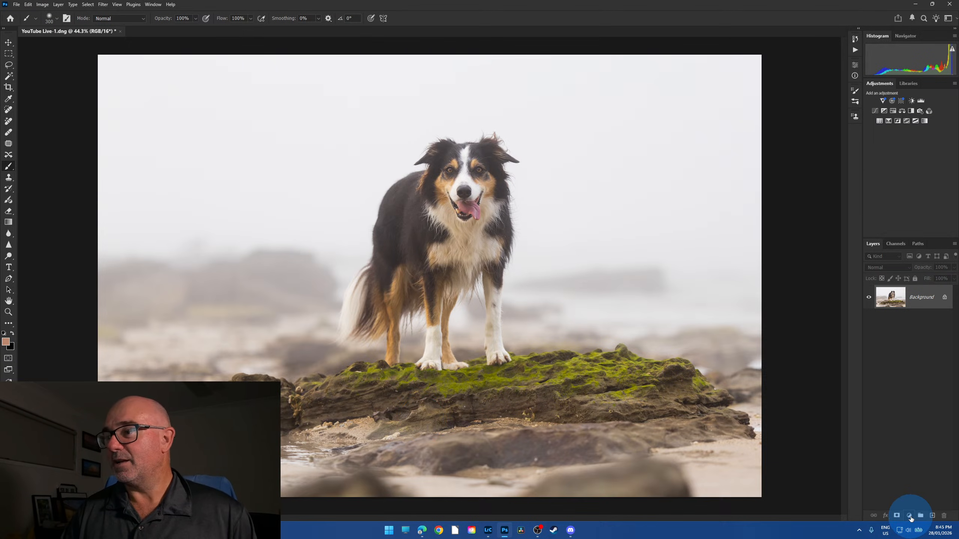
pyautogui.hotkey('ctrl', 'j')
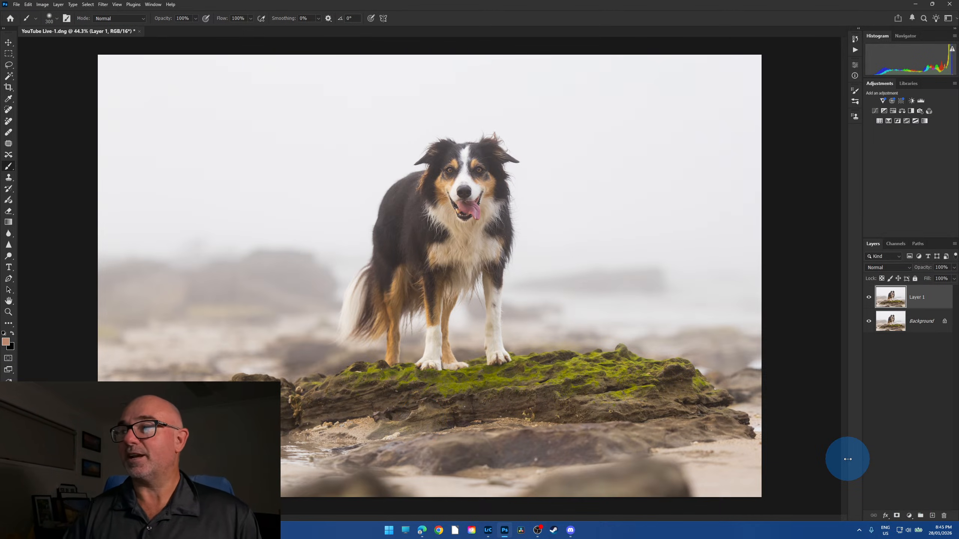
# - Add a Curves adjustment layer that darkens the whole image, with the white point at output 95 and the midtones bent strongly down
pyautogui.click(909, 516)
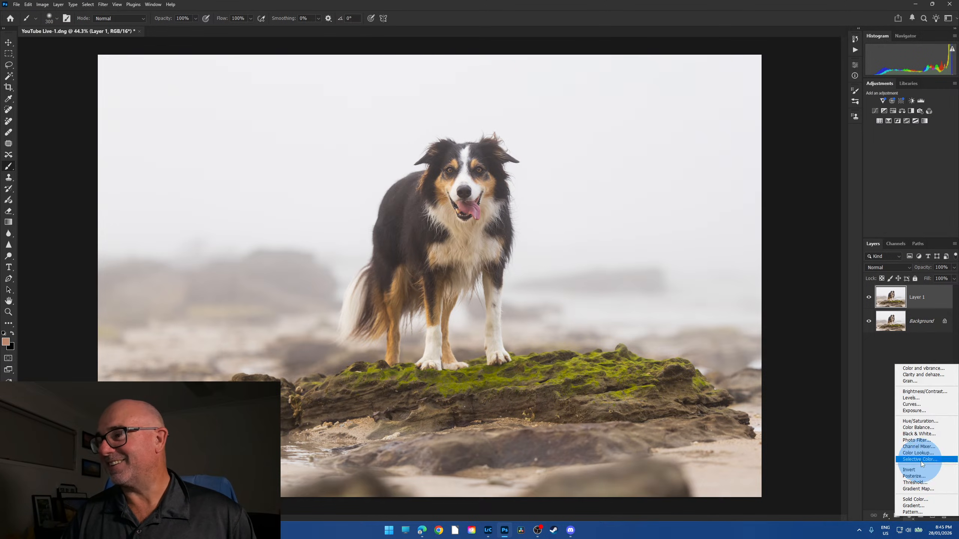
pyautogui.click(924, 405)
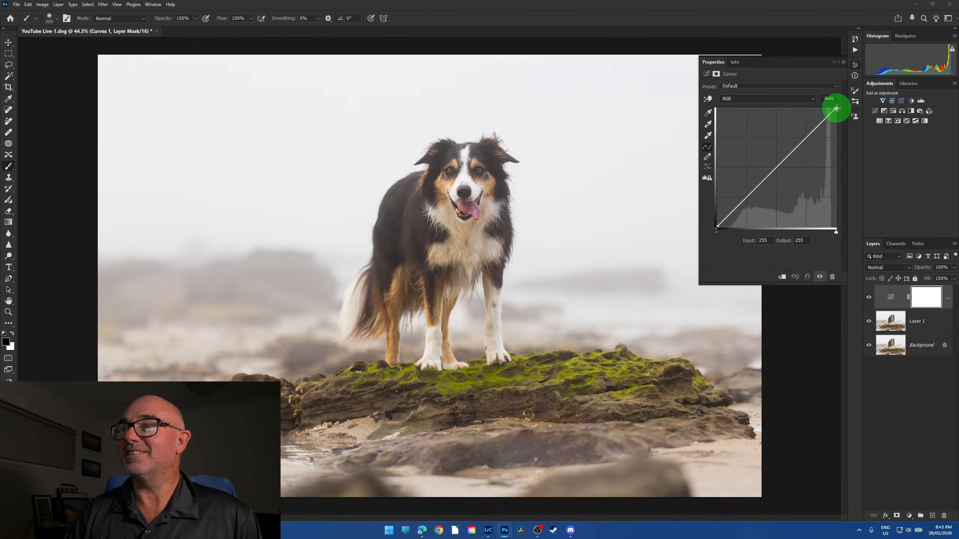
pyautogui.moveTo(840, 162); pyautogui.dragTo(841, 174)
pyautogui.moveTo(777, 203); pyautogui.dragTo(785, 217)
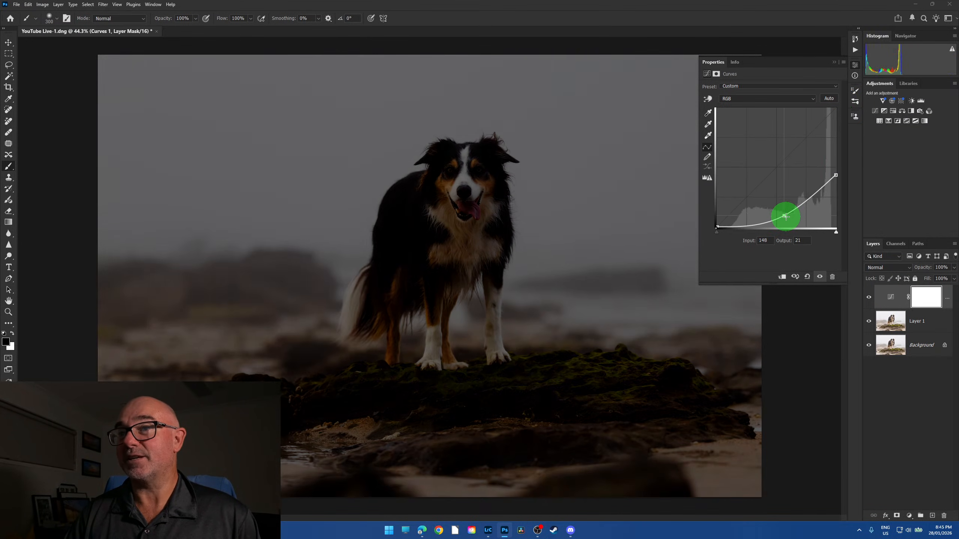
pyautogui.moveTo(837, 182); pyautogui.dragTo(837, 183)
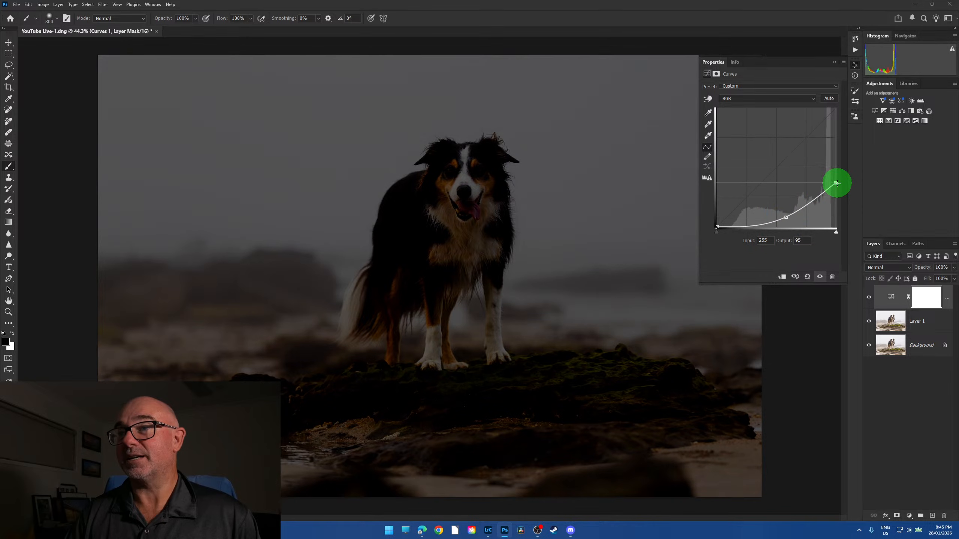
pyautogui.click(834, 63)
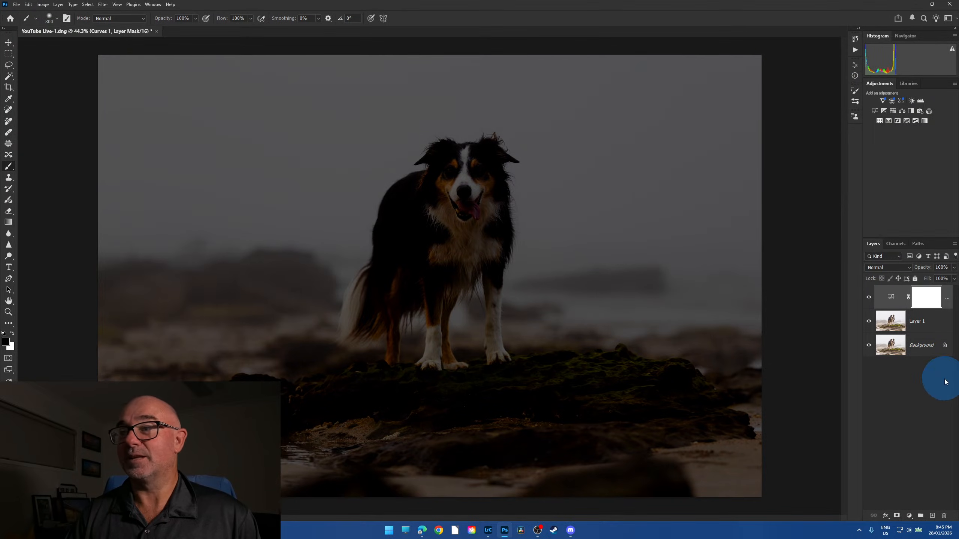
# - Hide the Curves adjustment and select the dog on Layer 1 with Select Subject
pyautogui.click(892, 326)
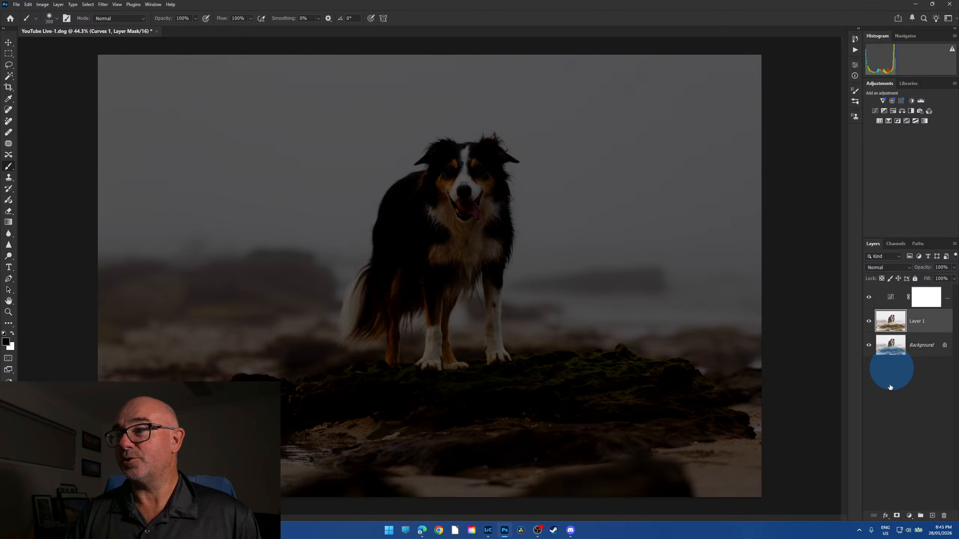
pyautogui.click(871, 299)
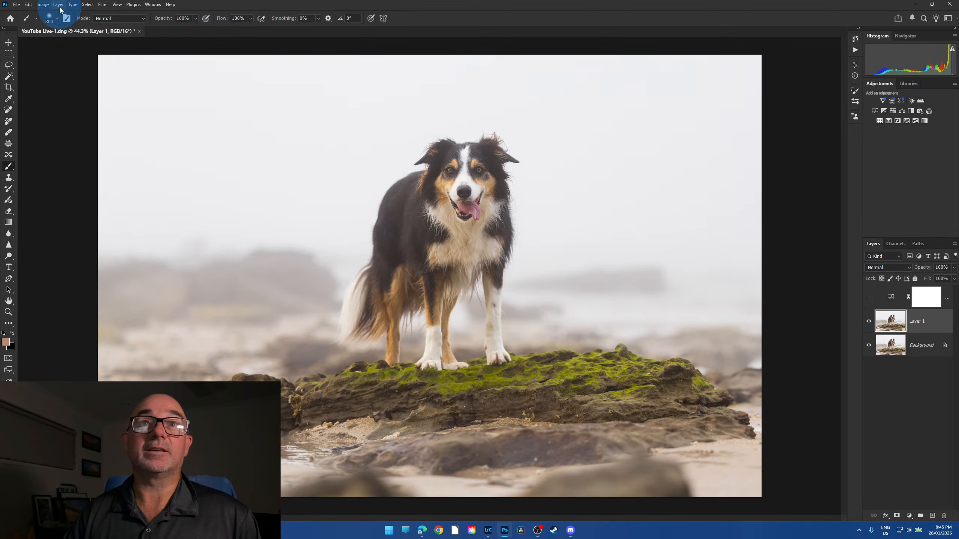
pyautogui.click(86, 5)
pyautogui.click(103, 91)
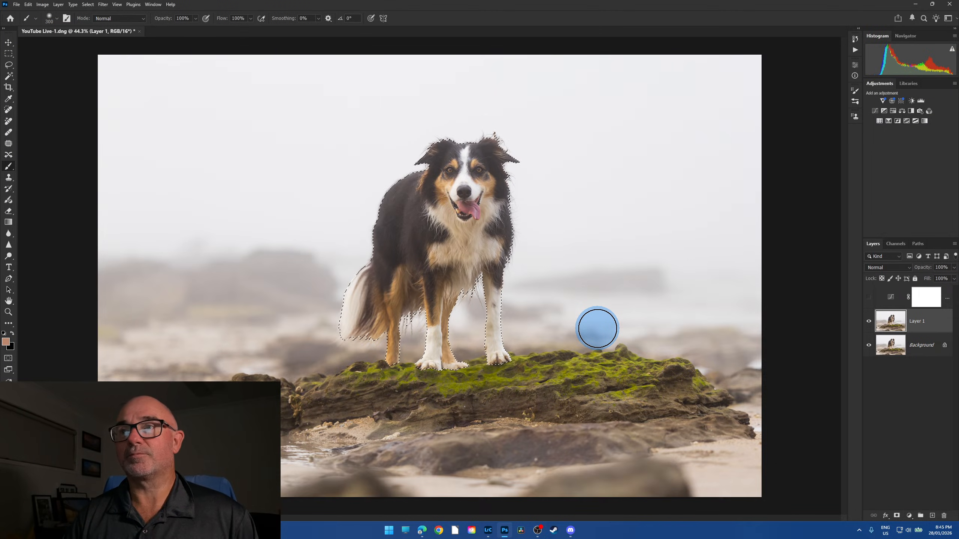
# - Output the dog selection through Select and Mask to a new layer with layer mask, and stack it above the re-enabled Curves layer
pyautogui.click(10, 67)
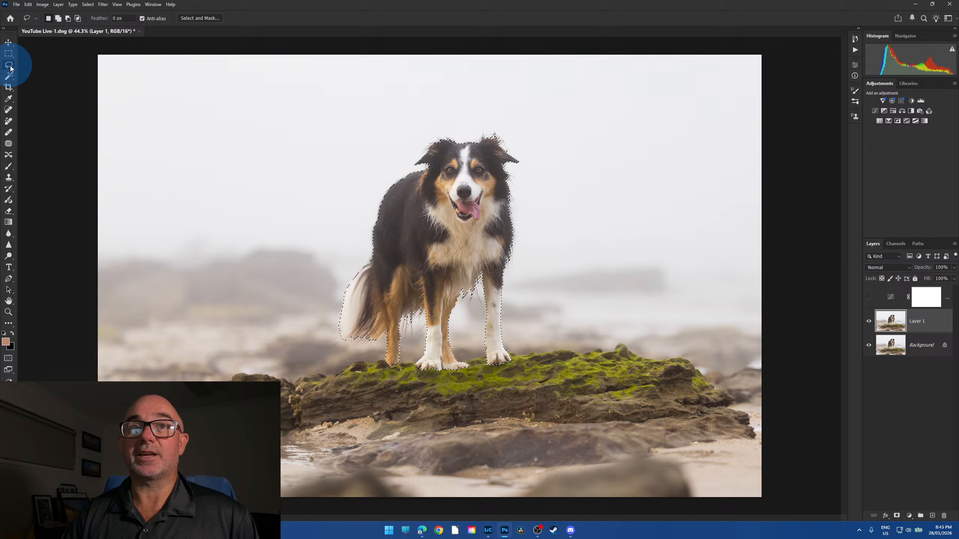
pyautogui.click(188, 23)
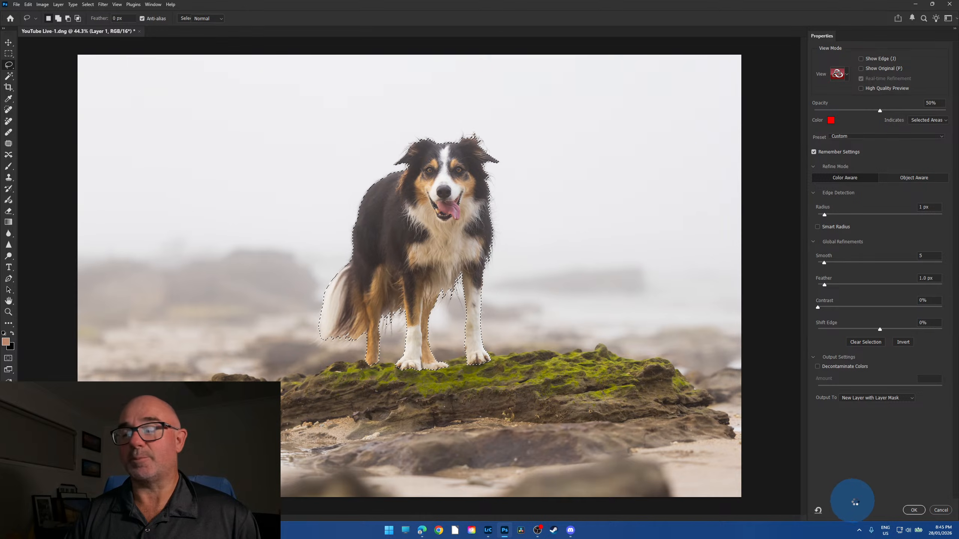
pyautogui.press('Return')
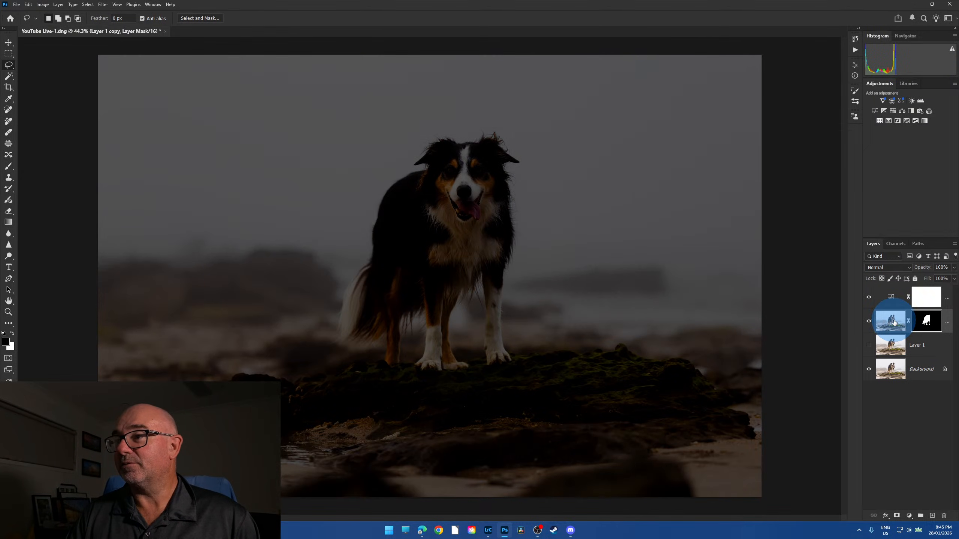
pyautogui.moveTo(894, 321); pyautogui.dragTo(893, 289)
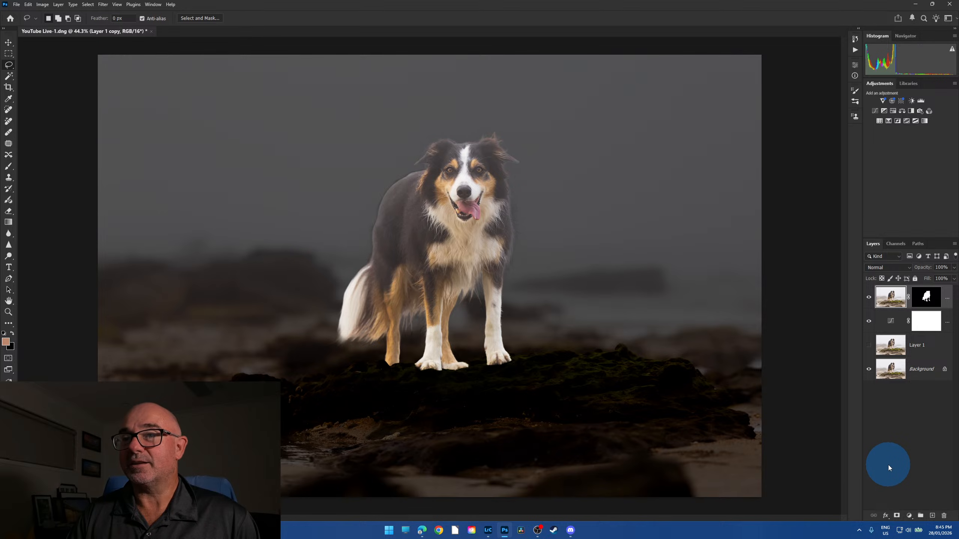
# - Paint white on the dog layer's mask with a very large brush at 30% opacity, revealing brighter light around the dog and rock
pyautogui.click(926, 297)
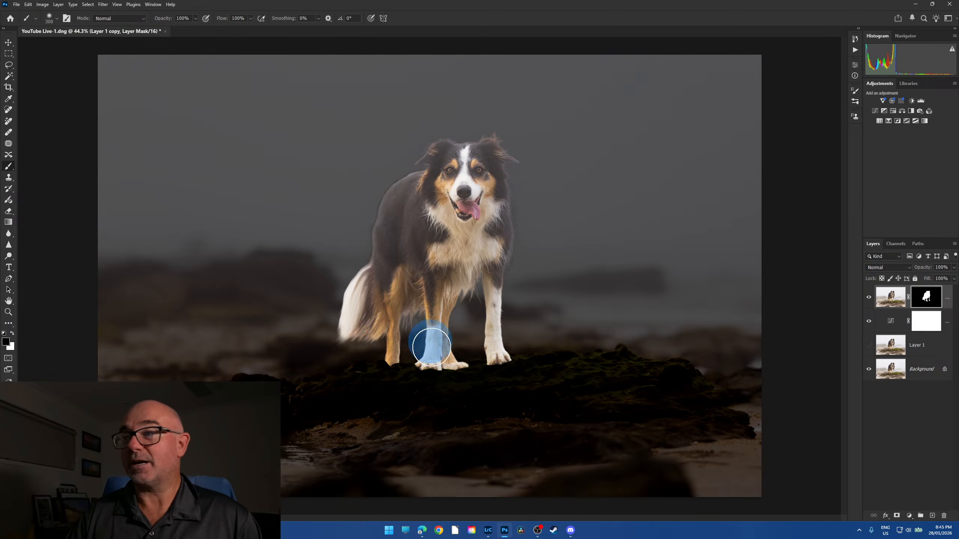
pyautogui.press(']')
pyautogui.press(']')
pyautogui.press(']')
pyautogui.press(']')
pyautogui.press(']')
pyautogui.press(']')
pyautogui.press(']')
pyautogui.press(']')
pyautogui.press(']')
pyautogui.press(']')
pyautogui.press(']')
pyautogui.press(']')
pyautogui.press(']')
pyautogui.press(']')
pyautogui.press(']')
pyautogui.press(']')
pyautogui.press(']')
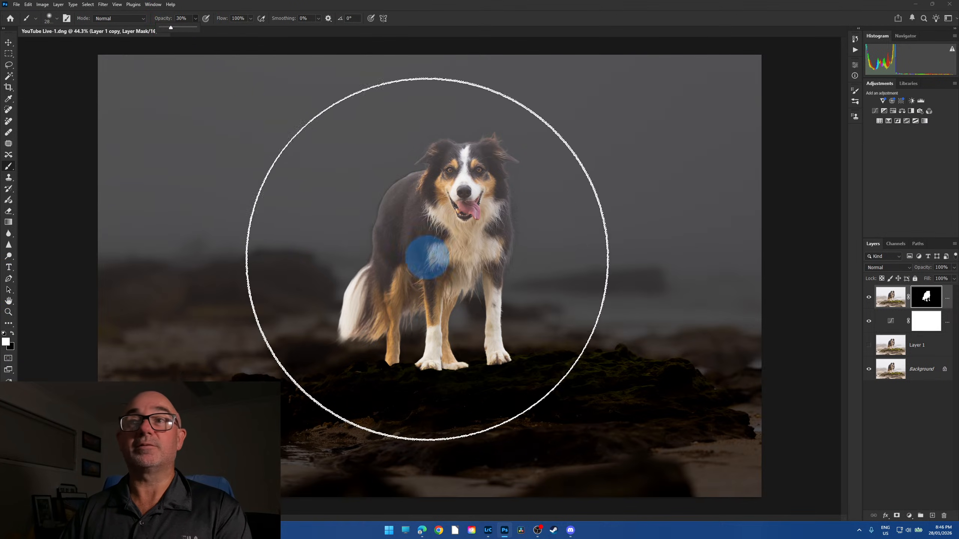
pyautogui.click(429, 257)
pyautogui.click(429, 257)
pyautogui.click(372, 269)
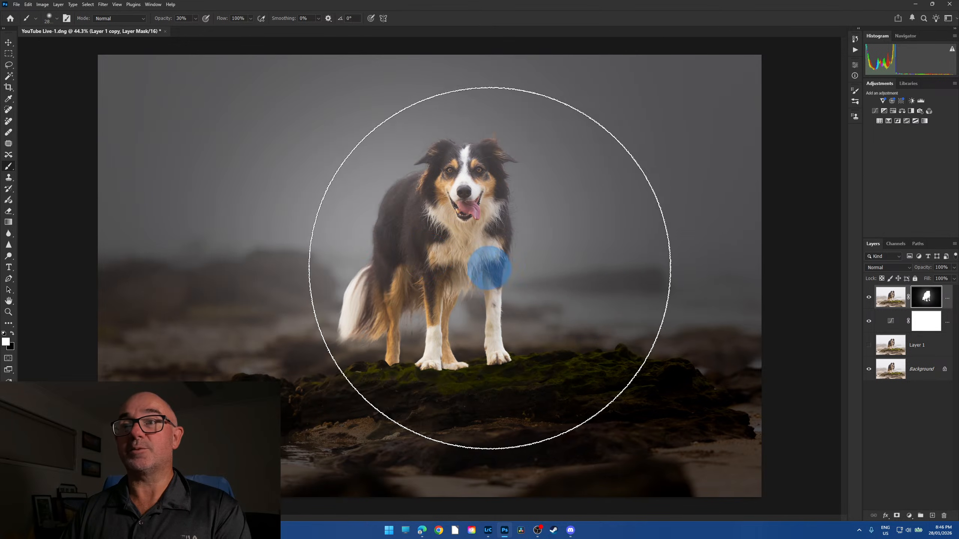
pyautogui.click(497, 275)
pyautogui.click(525, 279)
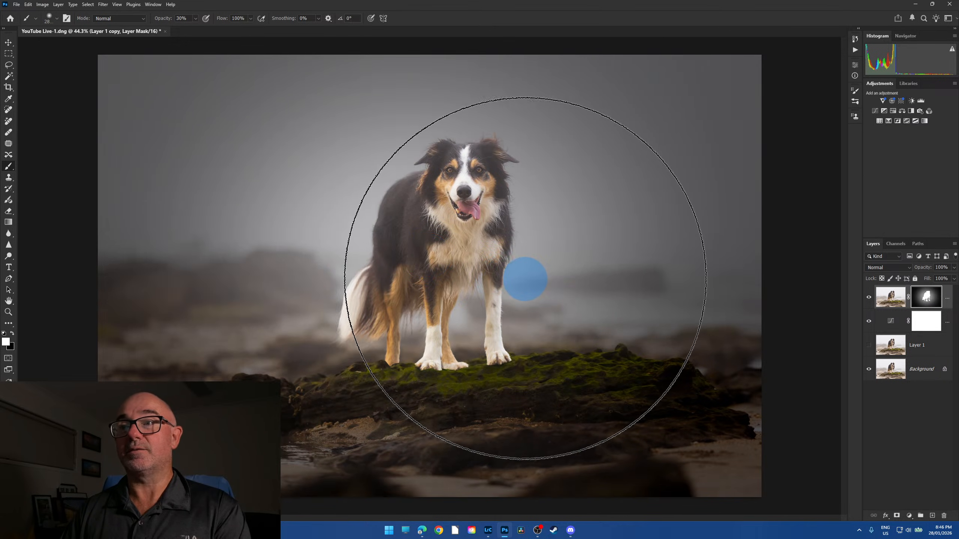
pyautogui.click(462, 281)
pyautogui.click(385, 277)
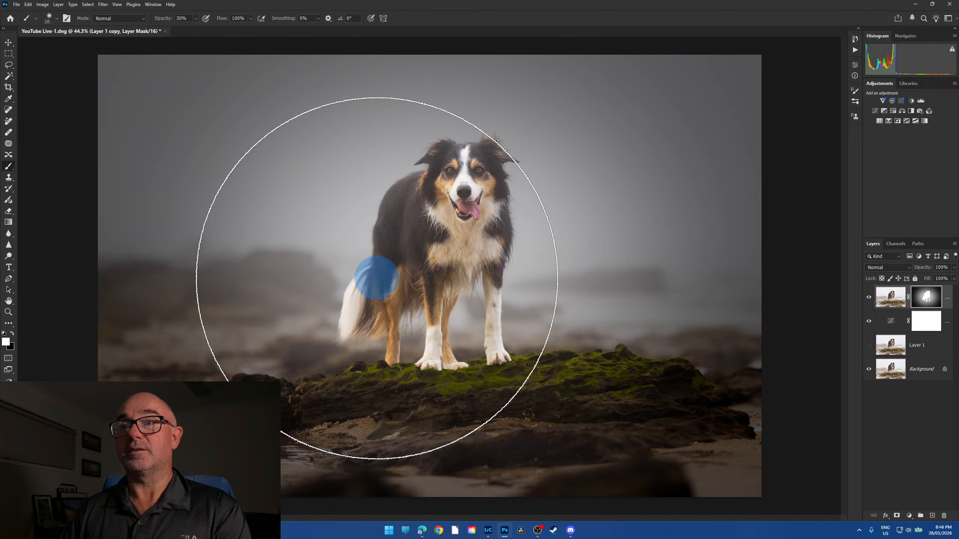
pyautogui.click(280, 283)
pyautogui.click(484, 294)
pyautogui.click(573, 292)
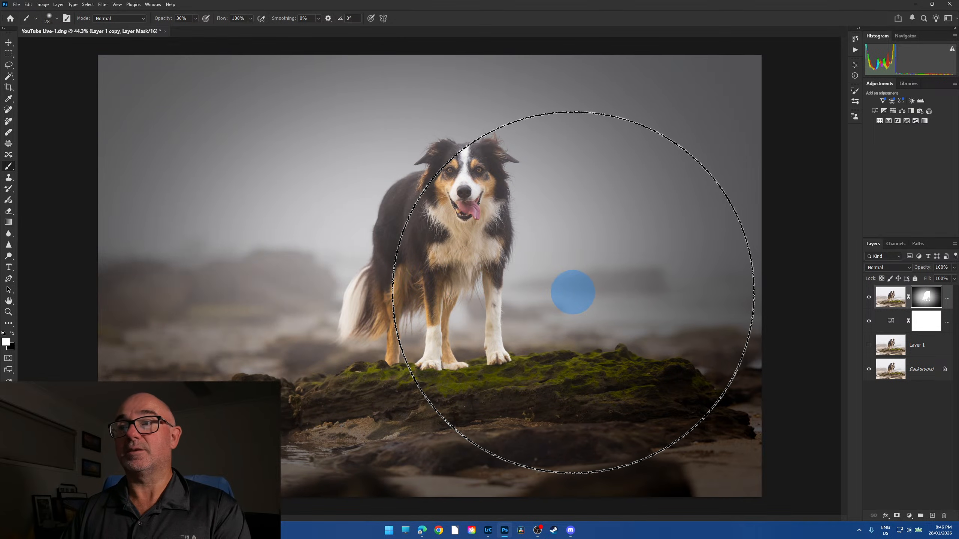
pyautogui.click(584, 293)
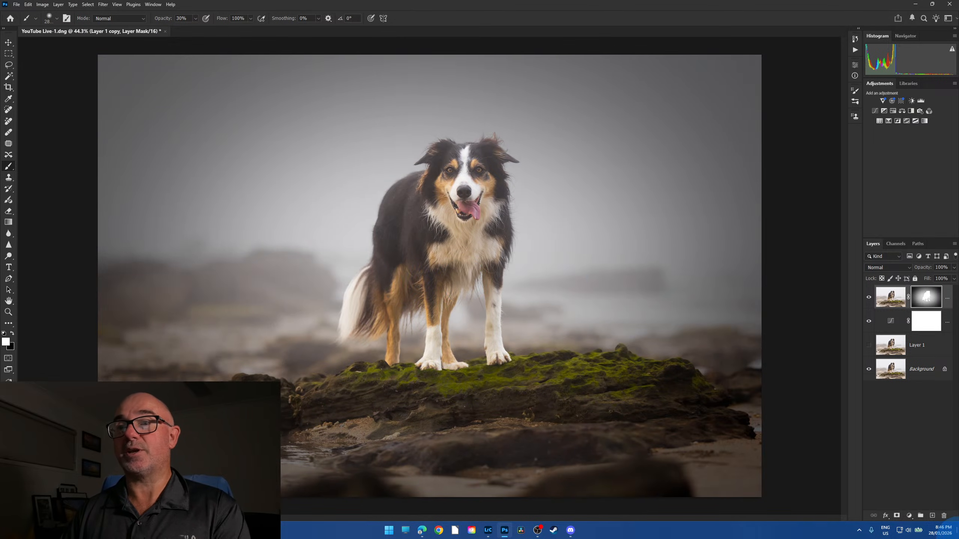
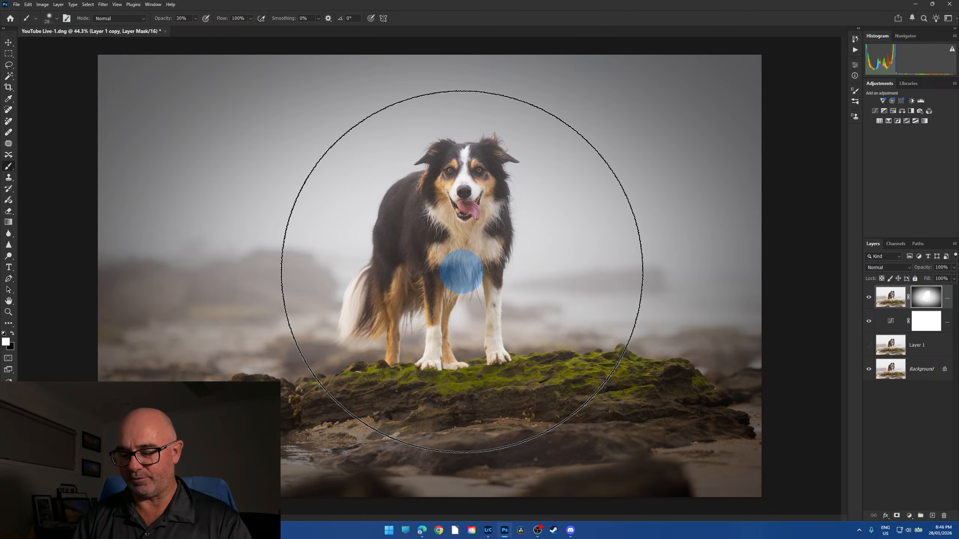
# - Shrink the brush to about half its size and touch up the light around the dog on the dog layer's mask
pyautogui.press('[')
pyautogui.press('[')
pyautogui.press('[')
pyautogui.press('[')
pyautogui.press('[')
pyautogui.press('[')
pyautogui.press('[')
pyautogui.press('[')
pyautogui.press('[')
pyautogui.press('[')
pyautogui.press('[')
pyautogui.press('[')
pyautogui.press('[')
pyautogui.press('[')
pyautogui.press('[')
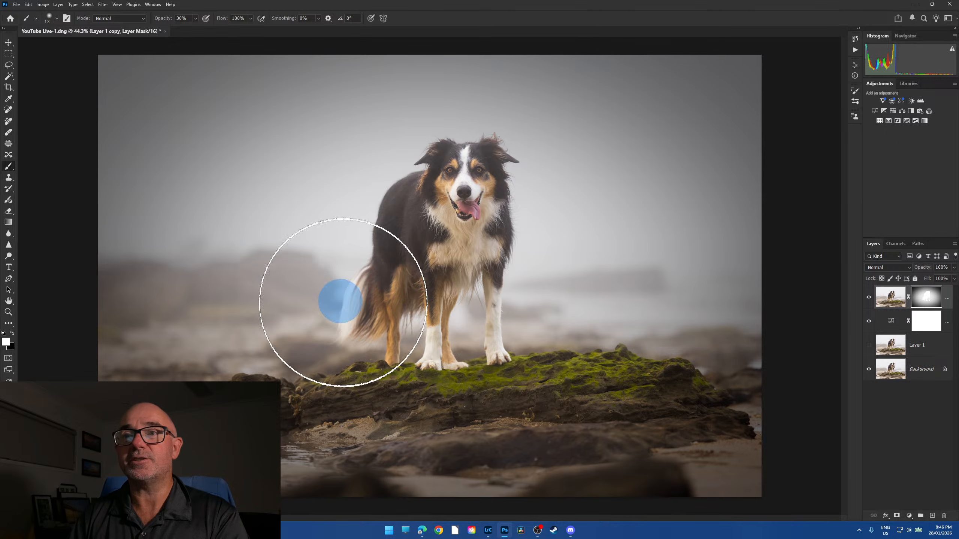
pyautogui.click(459, 206)
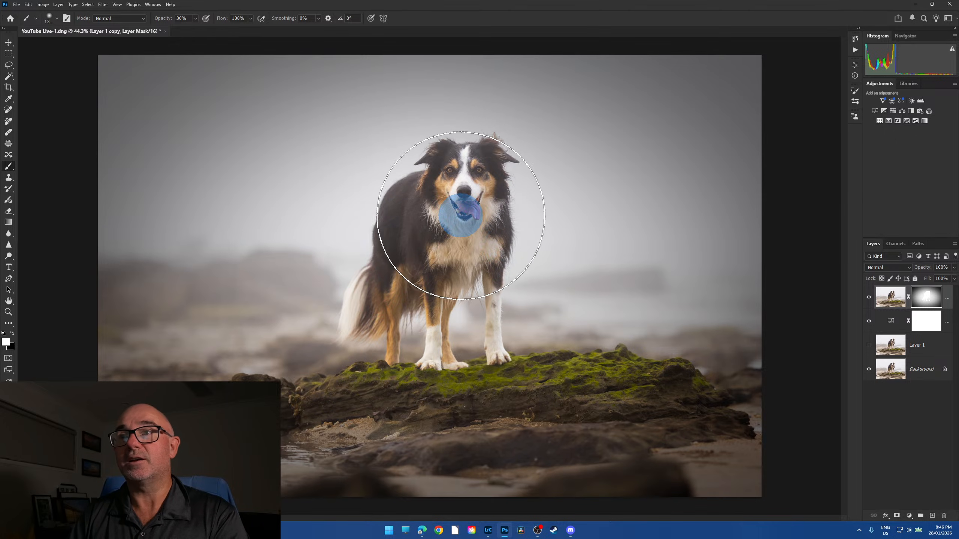
pyautogui.moveTo(502, 269)
pyautogui.mouseDown()
pyautogui.moveTo(529, 285)
pyautogui.moveTo(731, 319)
pyautogui.mouseUp()
pyautogui.moveTo(605, 289); pyautogui.dragTo(822, 305)
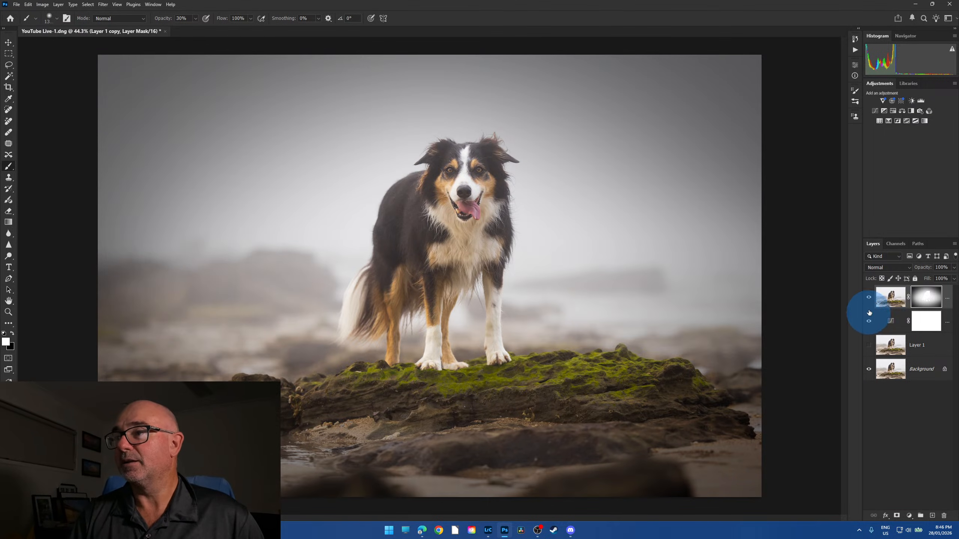
# - Compare the image with and without the Curves adjustment and the masked dog layer by toggling their visibility
pyautogui.moveTo(869, 298); pyautogui.dragTo(866, 357)
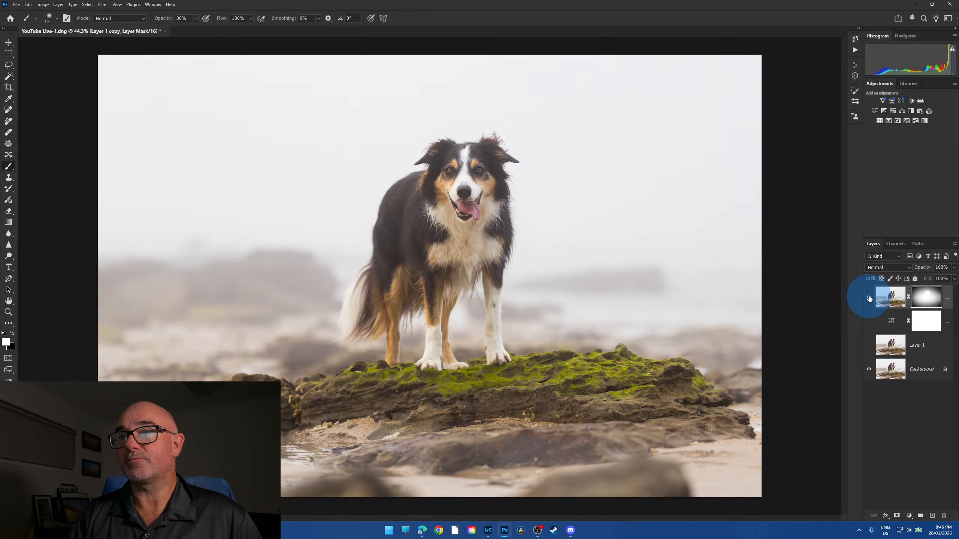
pyautogui.click(870, 322)
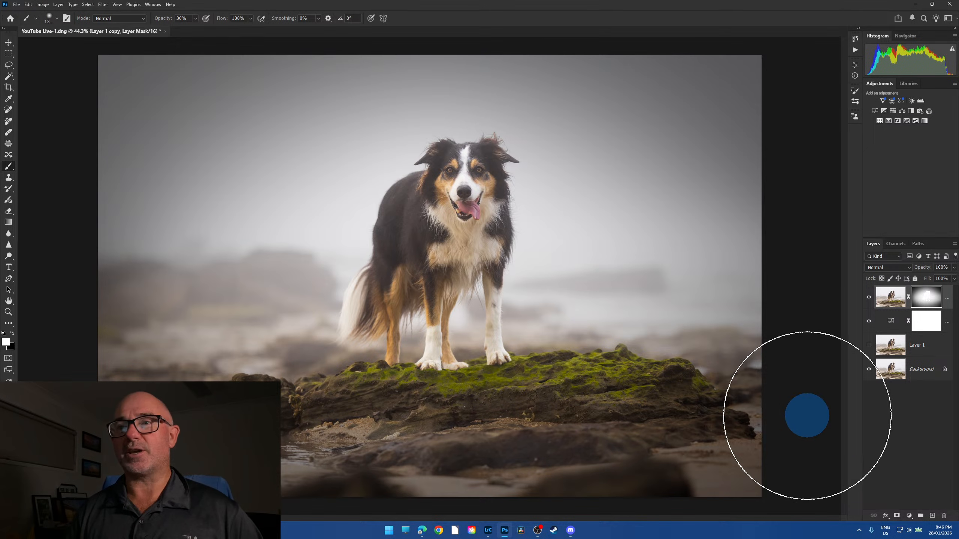
pyautogui.click(877, 304)
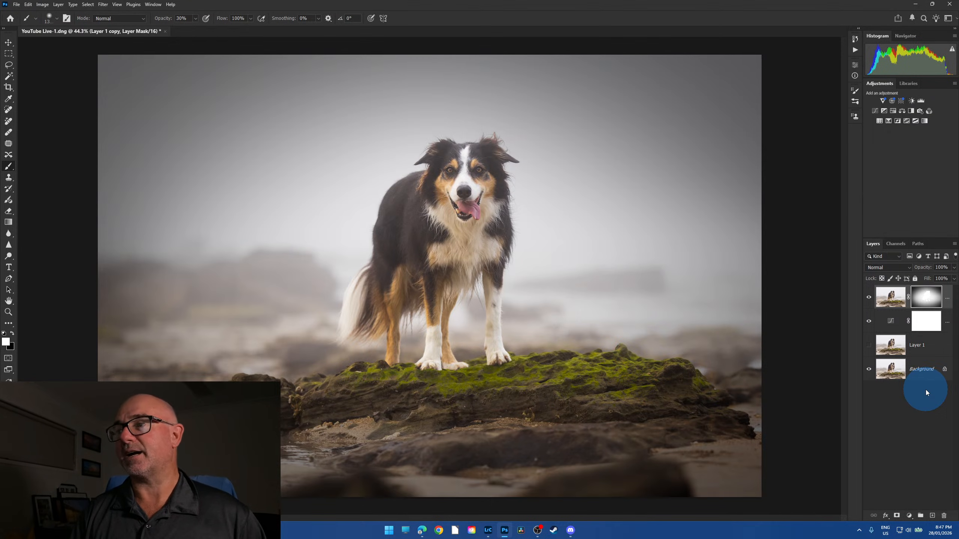
# - Add a Curves adjustment above the dog layer with a contrast curve, raising input 185 to 195 and lowering input 78 to 66
pyautogui.click(57, 4)
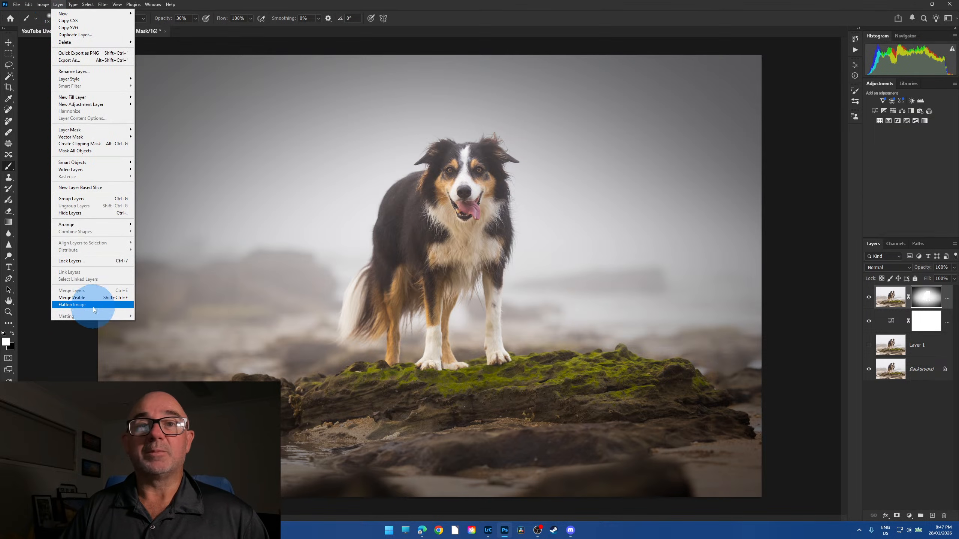
pyautogui.click(888, 298)
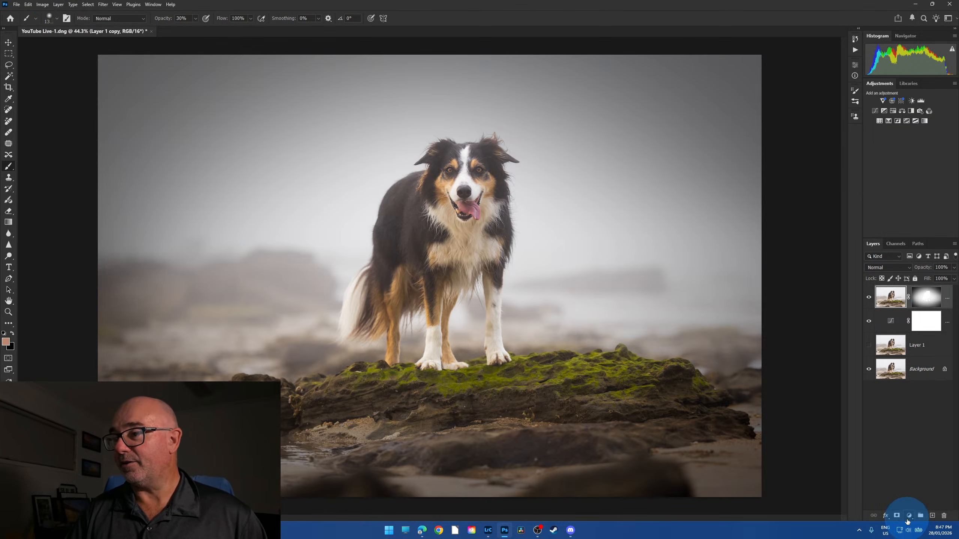
pyautogui.click(910, 516)
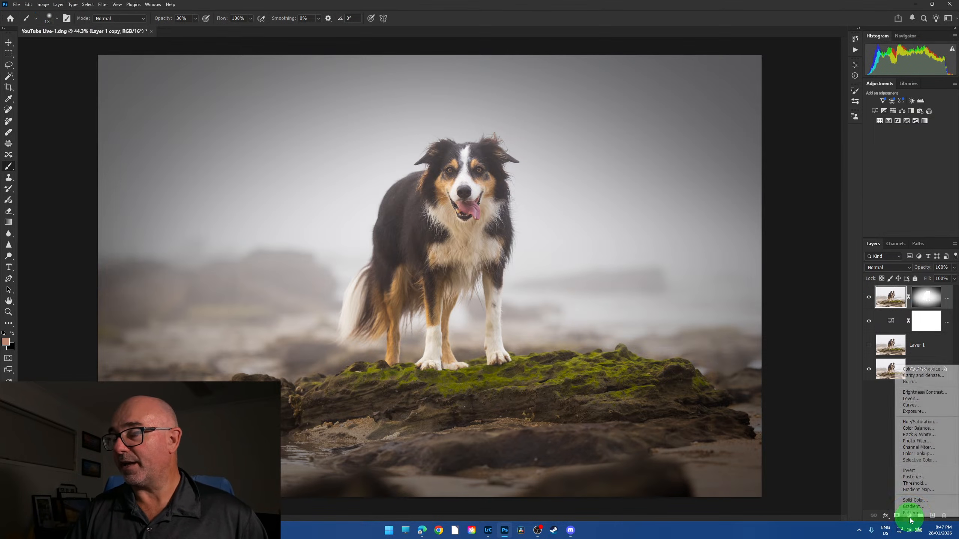
pyautogui.click(923, 405)
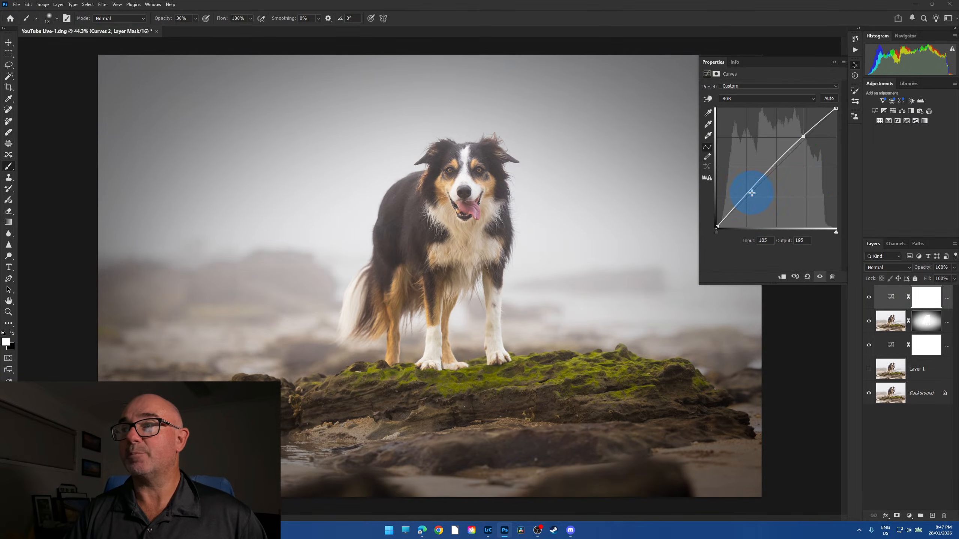
pyautogui.moveTo(752, 193); pyautogui.dragTo(753, 195)
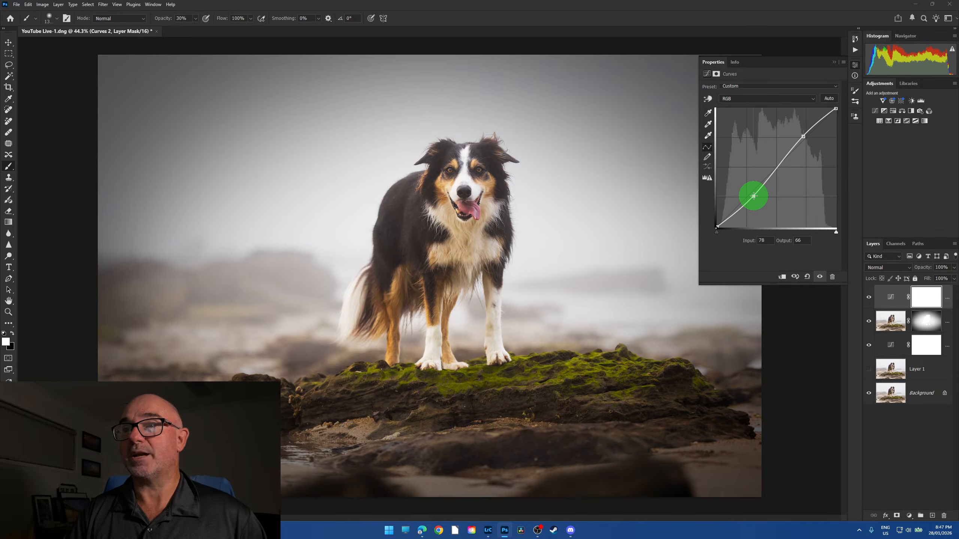
pyautogui.click(833, 63)
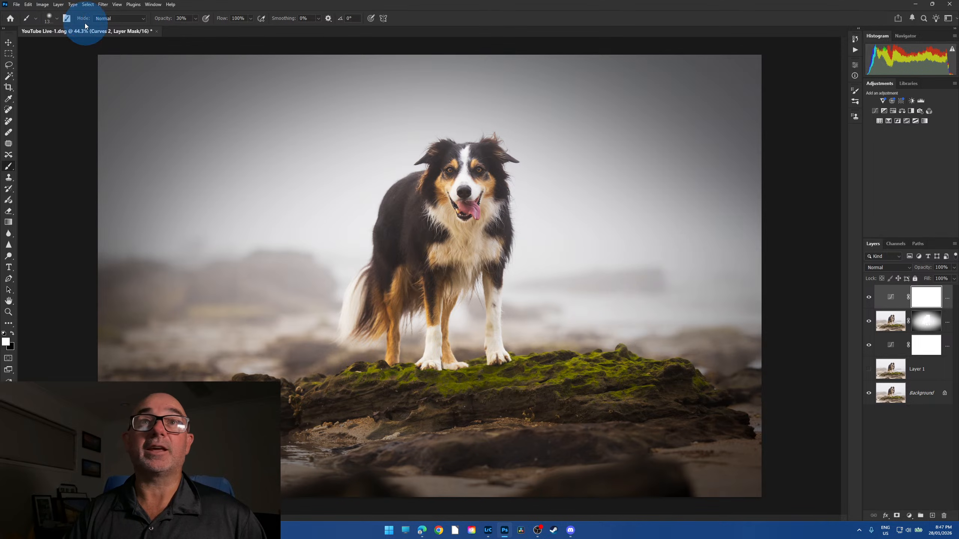
# - Flatten the image into a single Background layer and check the overall light at a reduced size
pyautogui.click(58, 5)
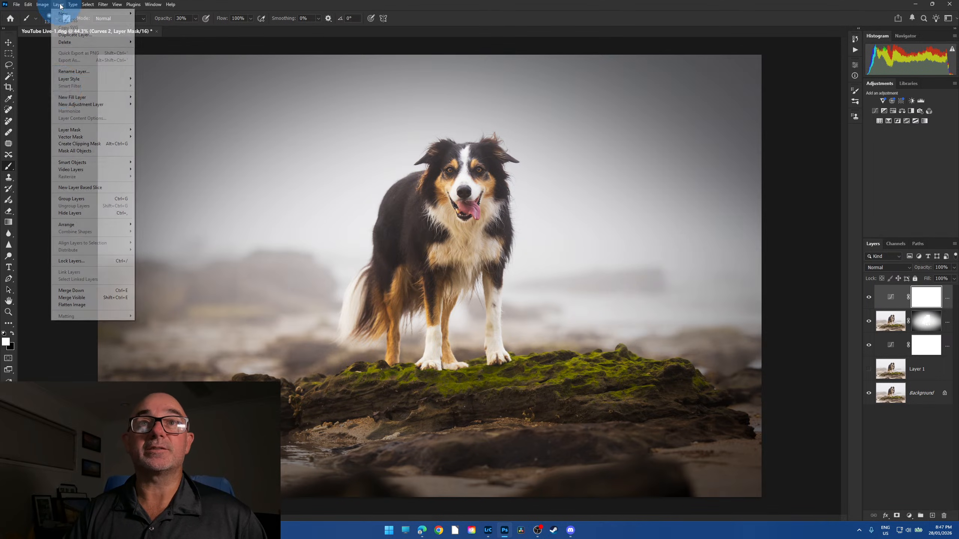
pyautogui.click(98, 305)
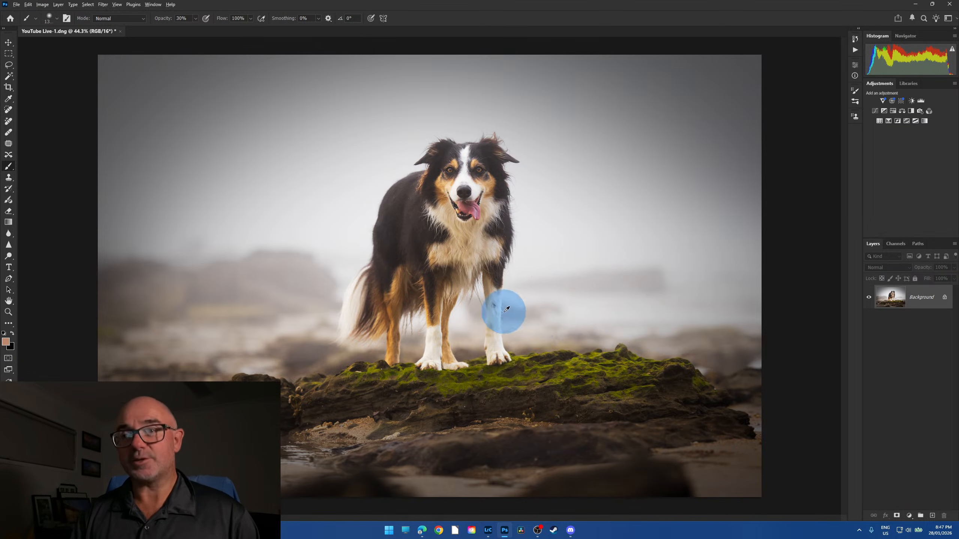
pyautogui.scroll(-3, 491, 309)
pyautogui.scroll(-5, 544, 364)
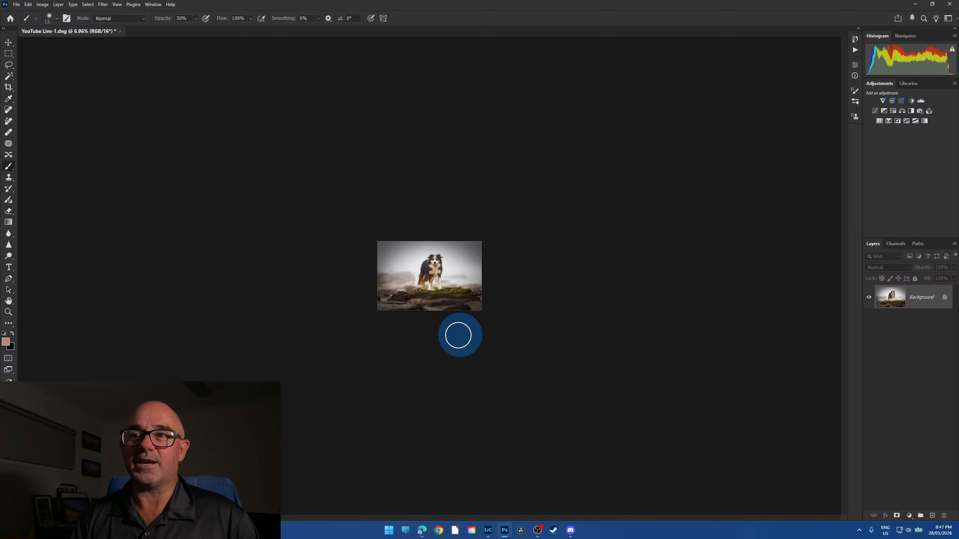
pyautogui.scroll(2, 523, 311)
pyautogui.scroll(4, 522, 310)
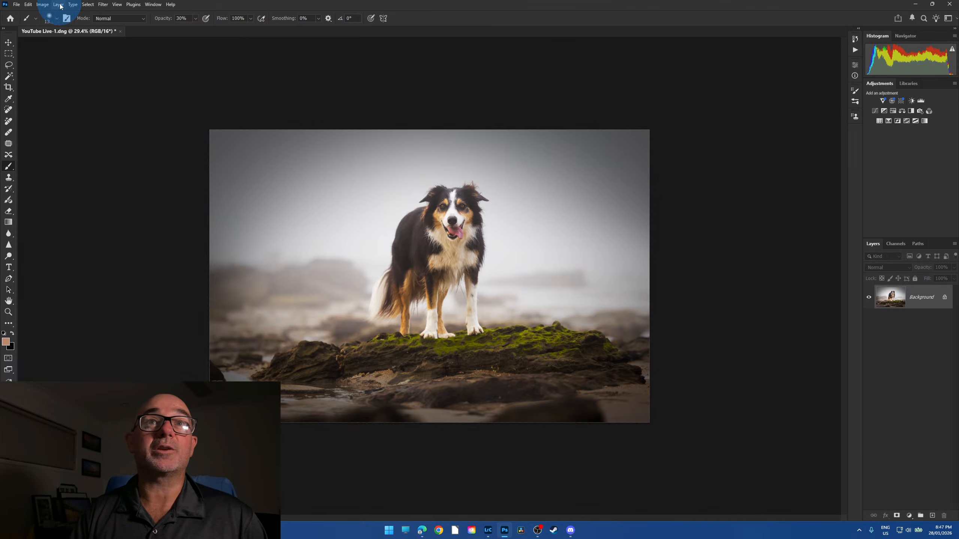
# - Select the dog with Select Subject, output it through Select and Mask to a new layer with layer mask, and show the Background again
pyautogui.click(87, 5)
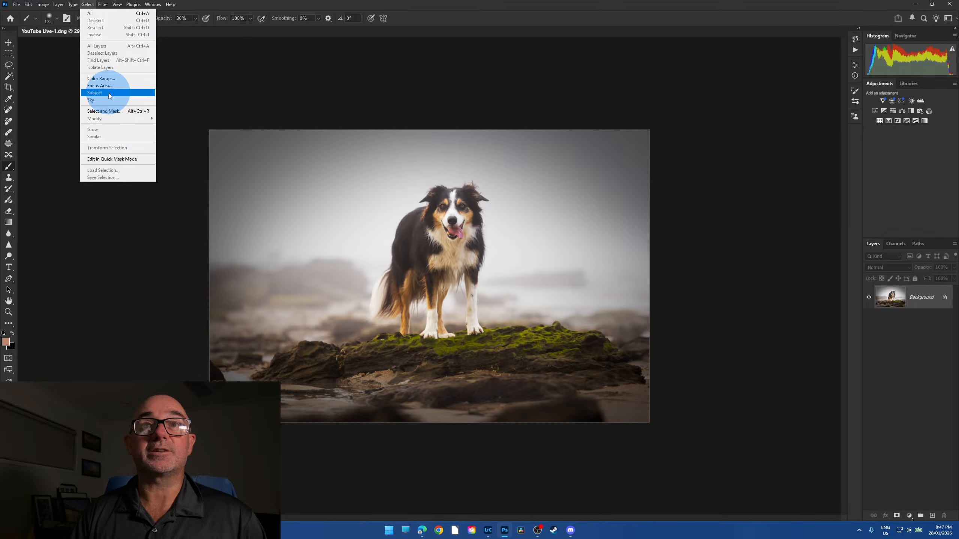
pyautogui.click(96, 90)
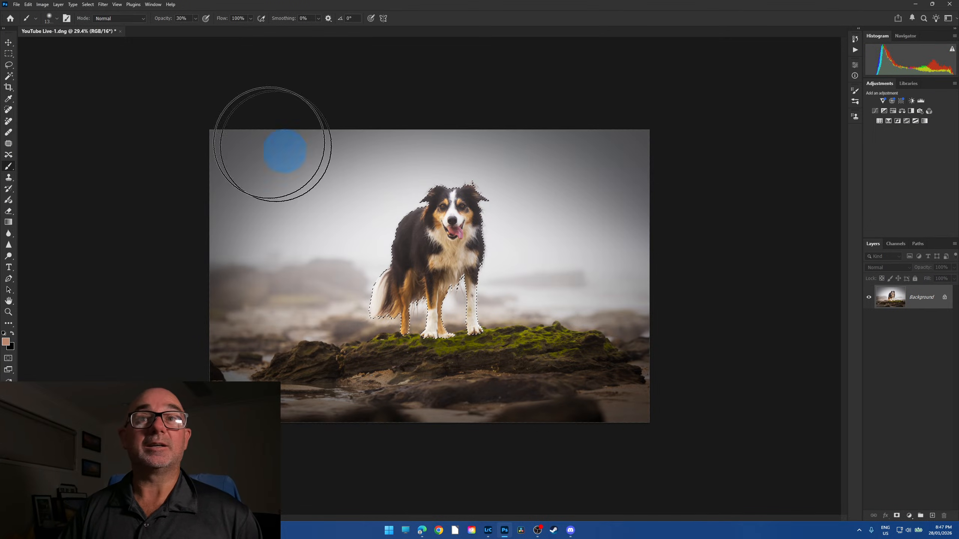
pyautogui.click(9, 64)
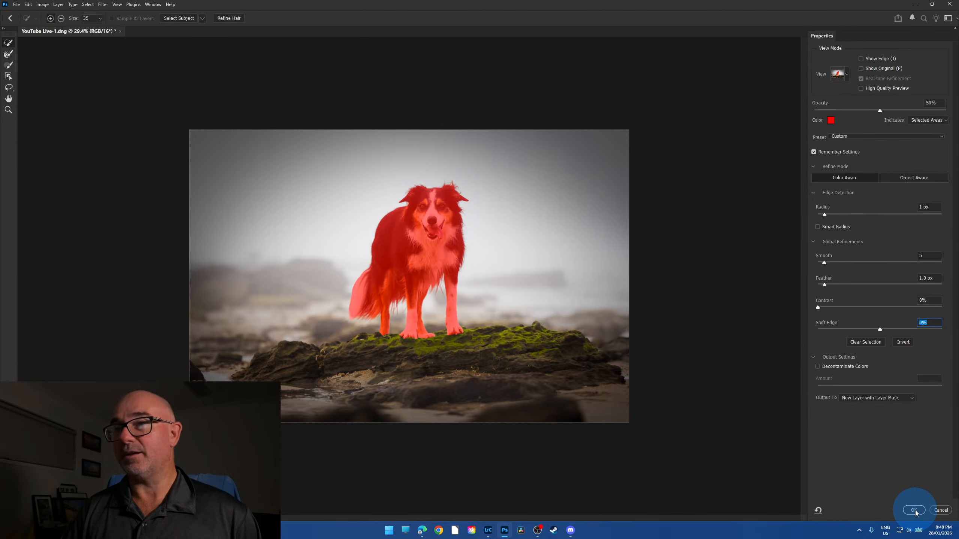
pyautogui.click(915, 510)
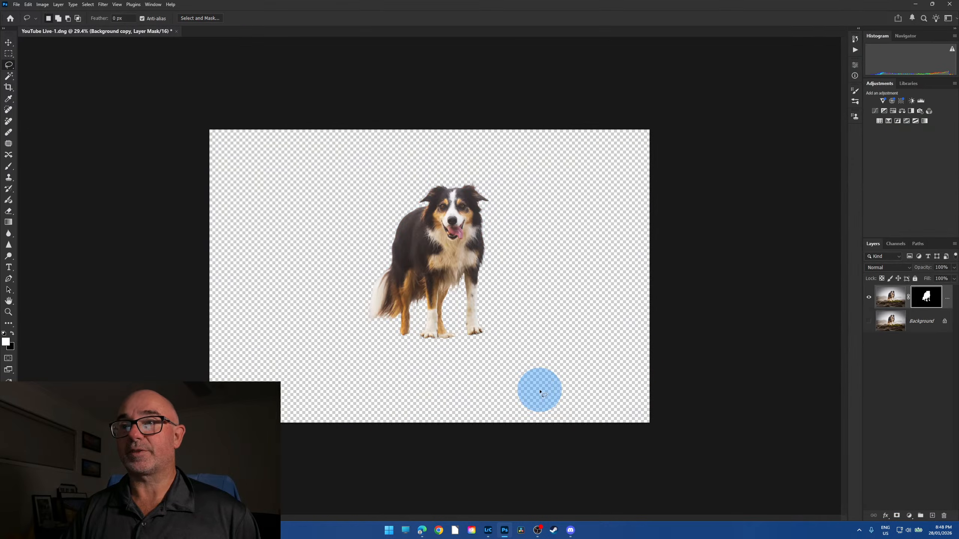
pyautogui.click(868, 321)
# - Paint white across the rock on the new layer's mask with a 700 px brush at 30% opacity
pyautogui.press('b')
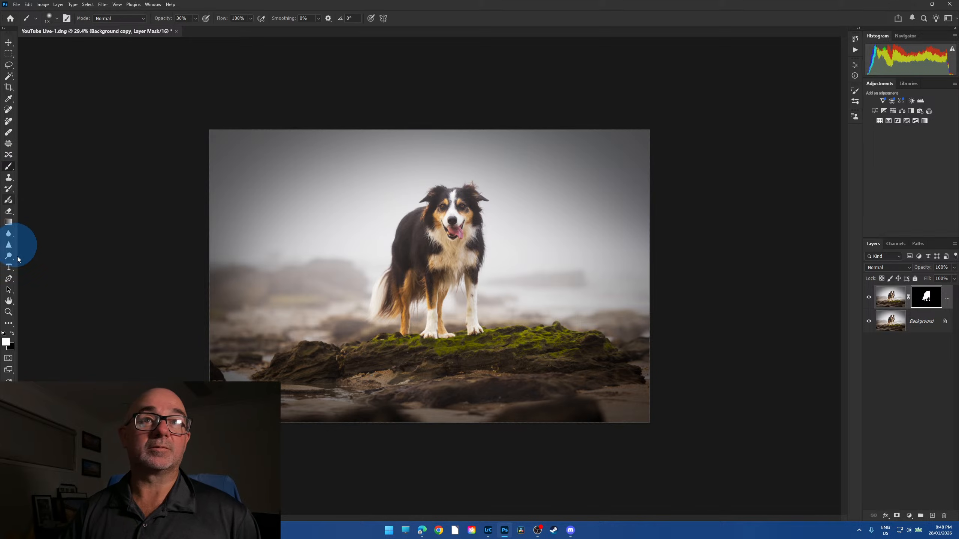
pyautogui.press('[')
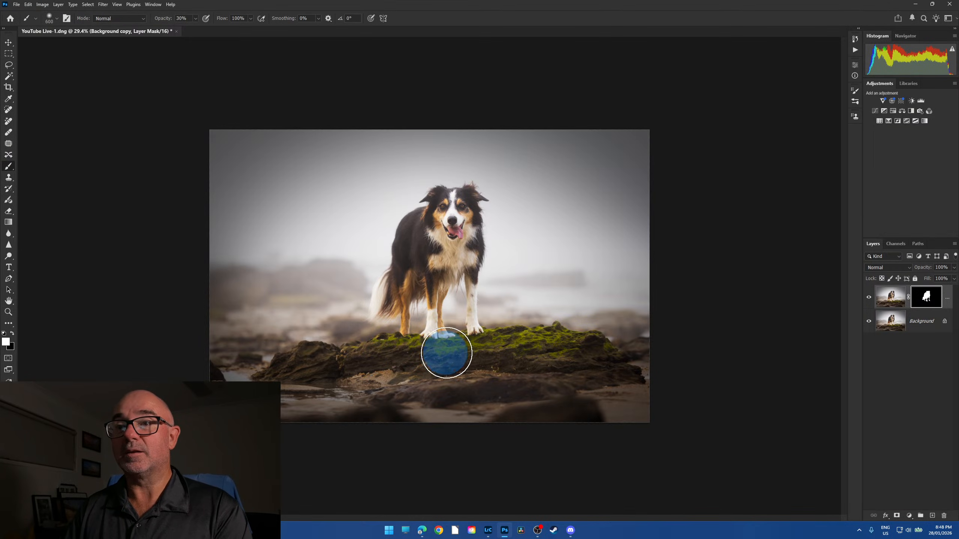
pyautogui.press(']')
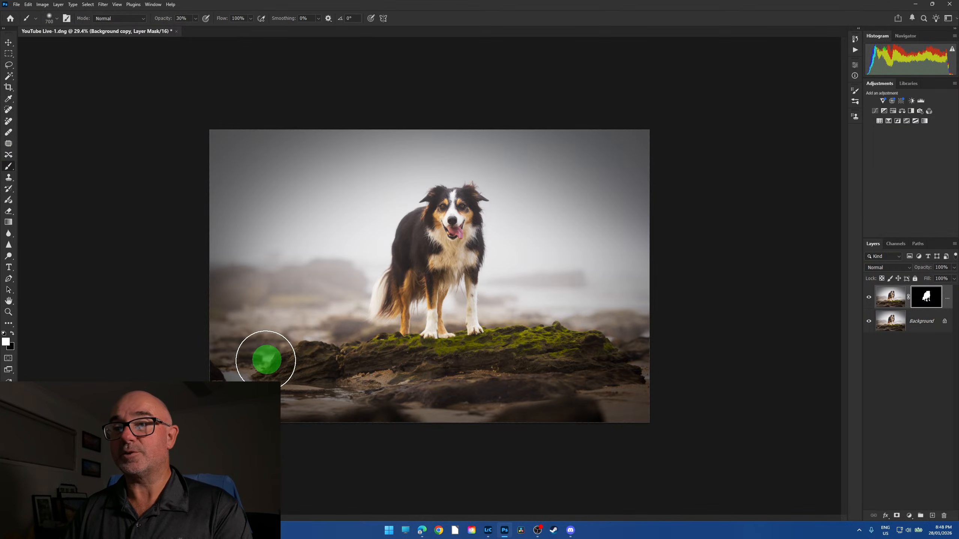
pyautogui.moveTo(266, 359); pyautogui.dragTo(609, 347)
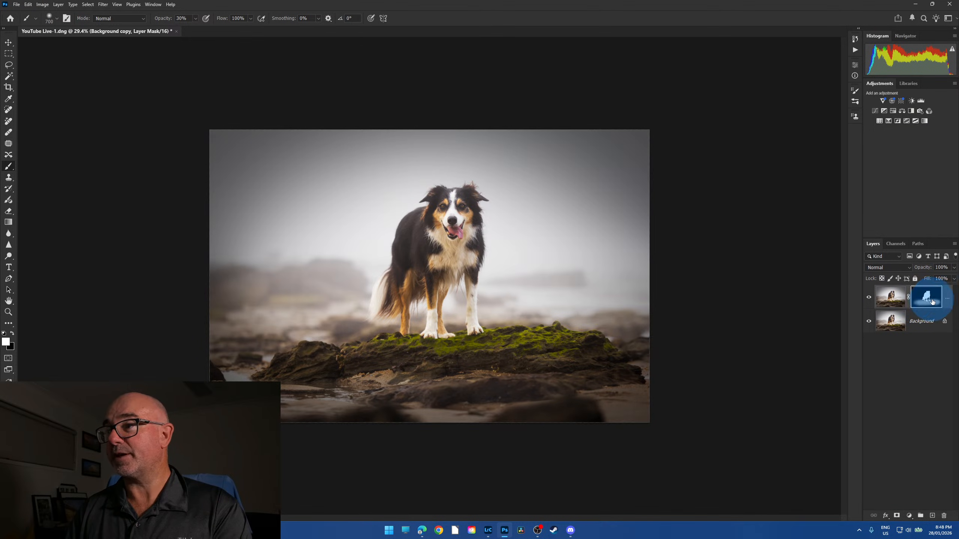
pyautogui.moveTo(536, 372)
pyautogui.mouseDown()
pyautogui.moveTo(529, 354)
pyautogui.moveTo(261, 368)
pyautogui.moveTo(577, 350)
pyautogui.mouseUp()
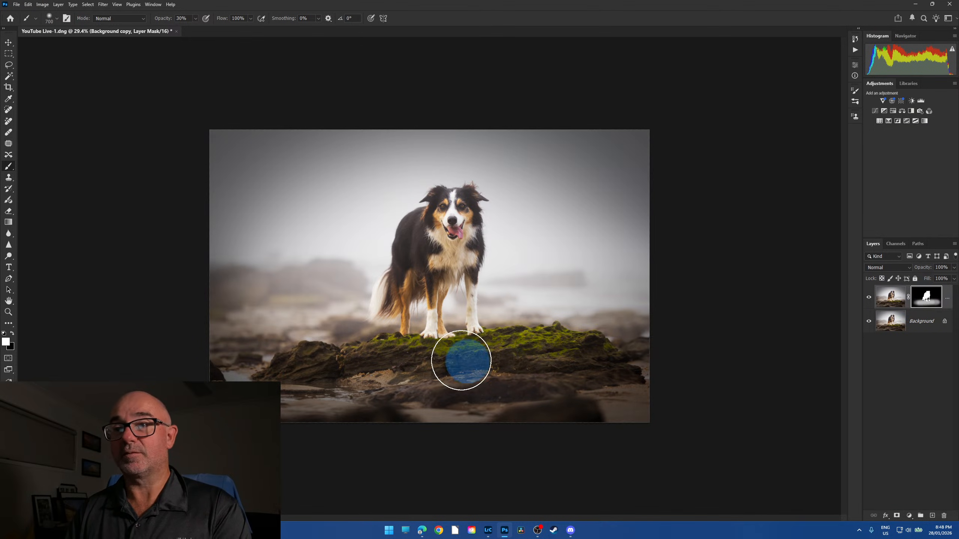
pyautogui.moveTo(461, 360)
pyautogui.mouseDown()
pyautogui.moveTo(557, 364)
pyautogui.moveTo(263, 371)
pyautogui.mouseUp()
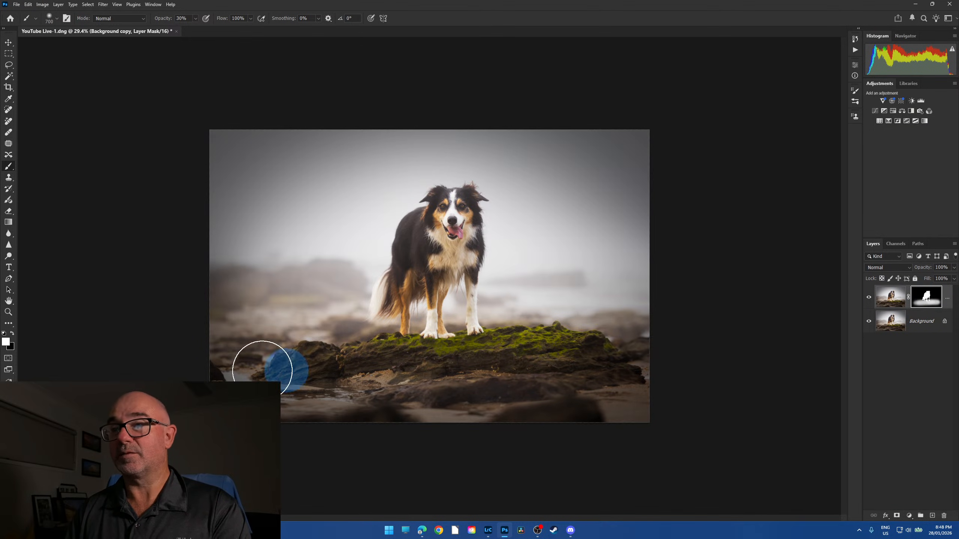
# - Duplicate the Background layer and darken the copy by lowering its Lightness with Hue/Saturation
pyautogui.click(892, 325)
pyautogui.hotkey('ctrl', 'j')
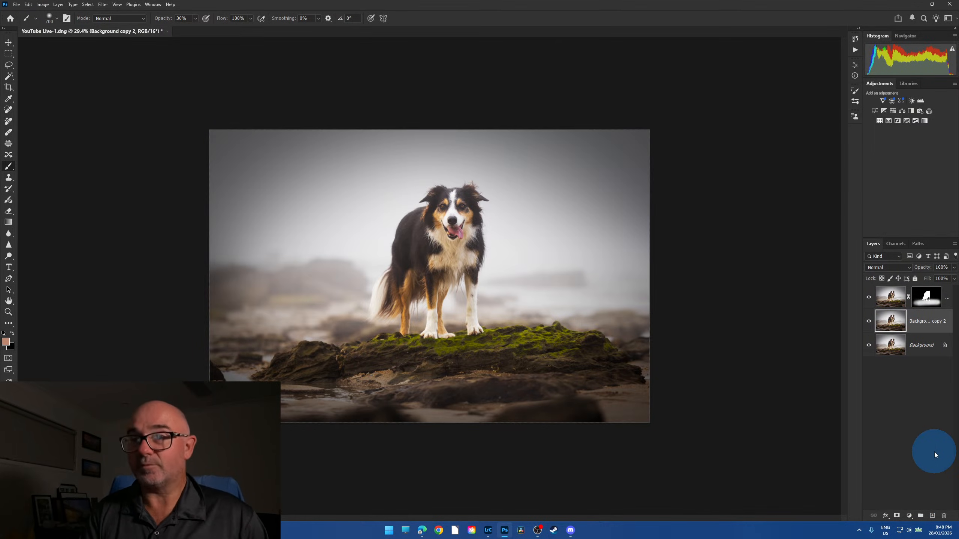
pyautogui.hotkey('ctrl', 'u')
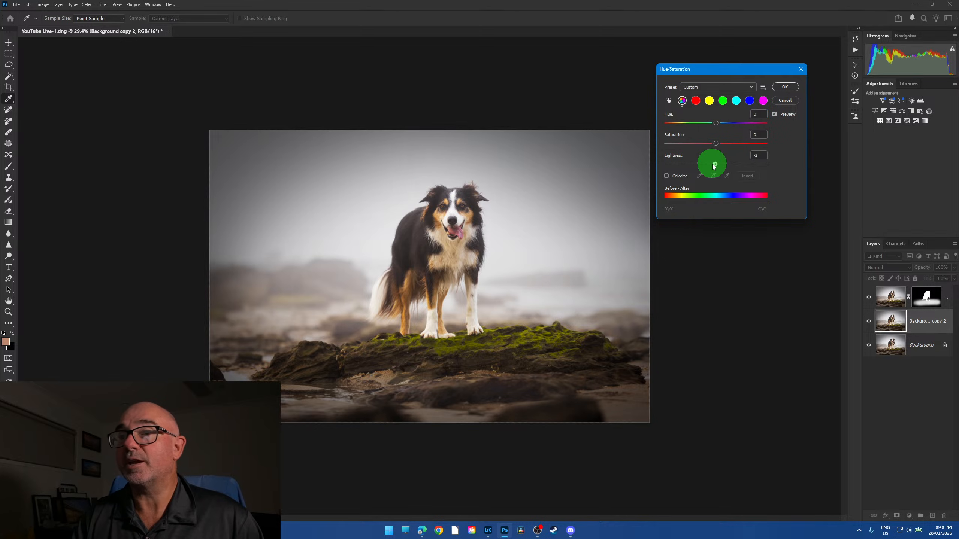
pyautogui.moveTo(713, 166); pyautogui.dragTo(667, 165)
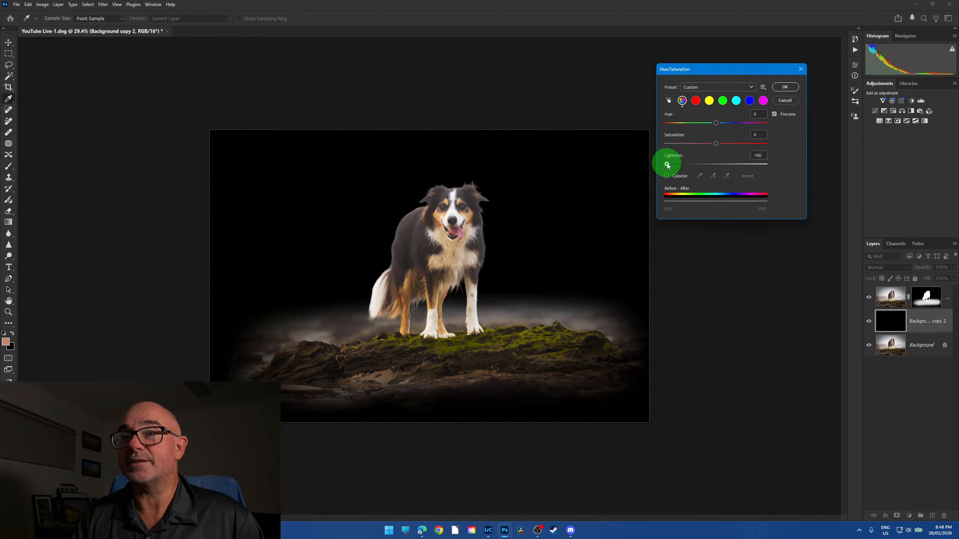
pyautogui.click(722, 164)
pyautogui.moveTo(699, 169)
pyautogui.mouseDown()
pyautogui.moveTo(712, 169)
pyautogui.moveTo(705, 167)
pyautogui.mouseUp()
pyautogui.click(785, 87)
pyautogui.press('b')
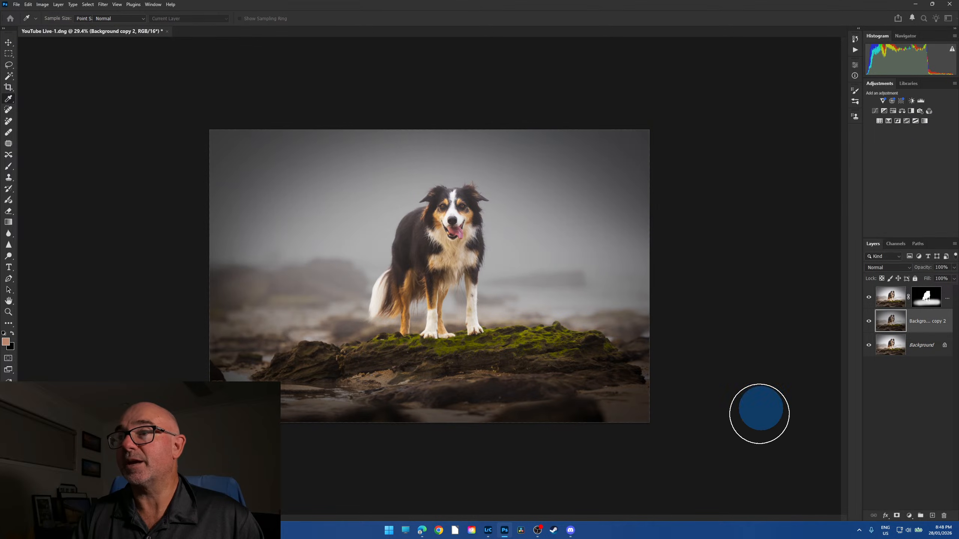
# - Reduce the opacity of the darkened Background copy to 53%
pyautogui.scroll(-2, 583, 399)
pyautogui.scroll(3, 520, 405)
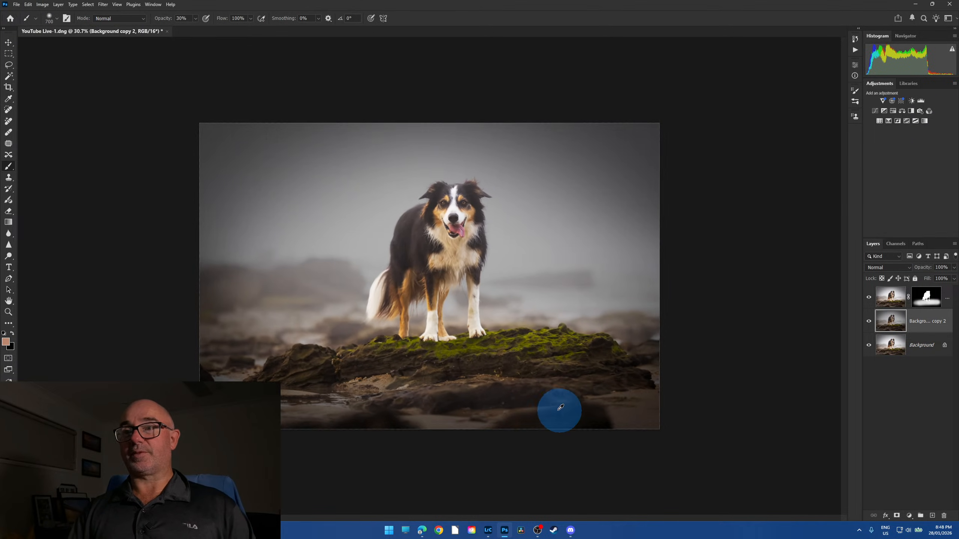
pyautogui.click(954, 268)
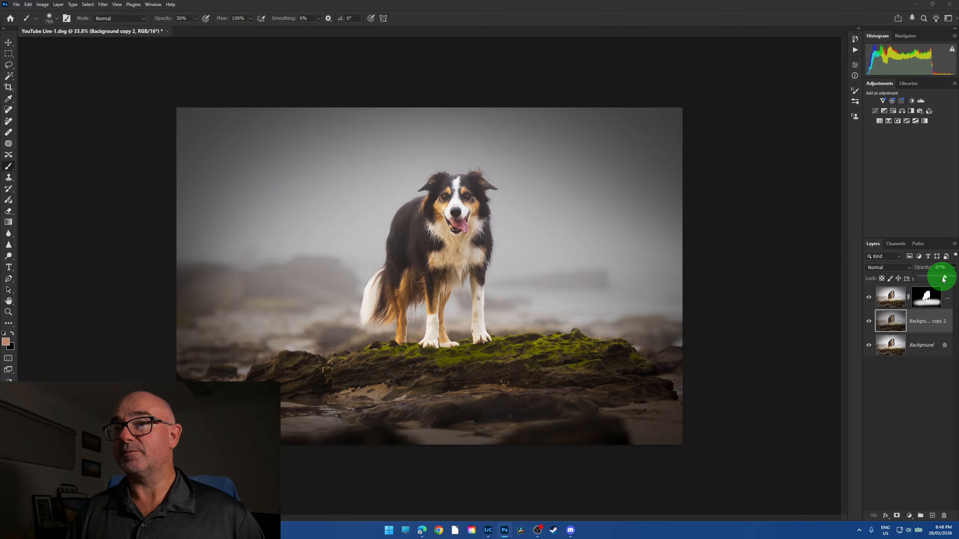
pyautogui.click(888, 330)
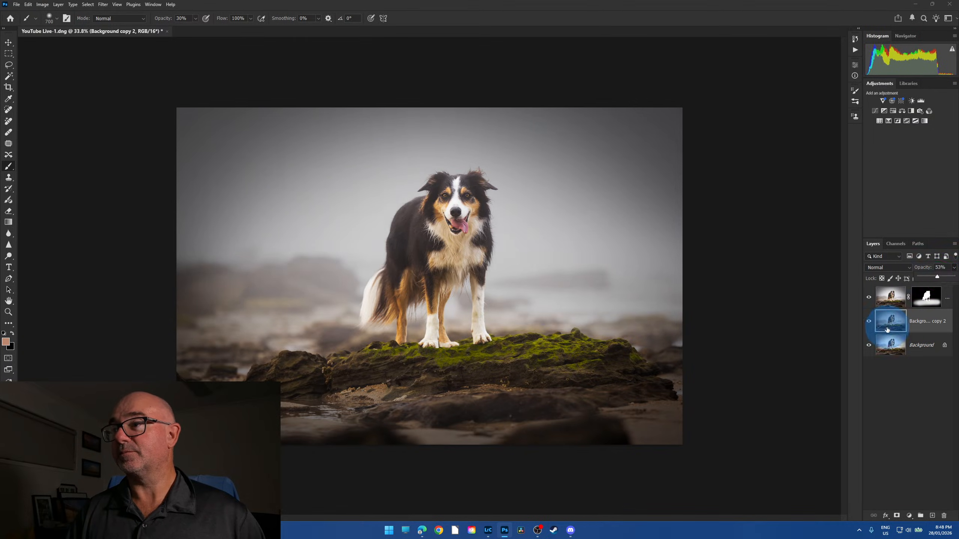
# - Toggle the darkened Background copy off and on to compare the surroundings before and after
pyautogui.click(869, 323)
pyautogui.click(869, 322)
pyautogui.click(869, 323)
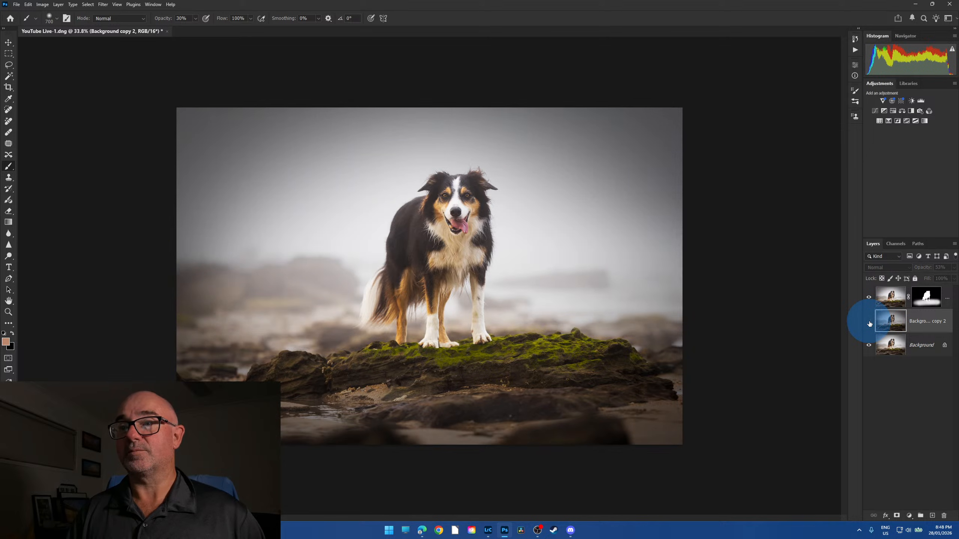
pyautogui.click(869, 323)
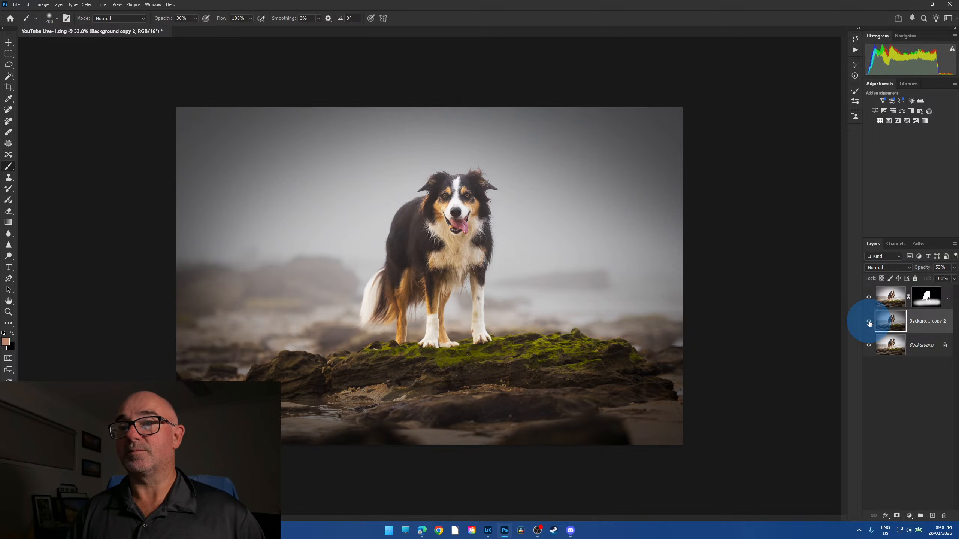
# - Flatten the image and duplicate the flattened Background onto a new layer
pyautogui.click(58, 4)
pyautogui.click(75, 305)
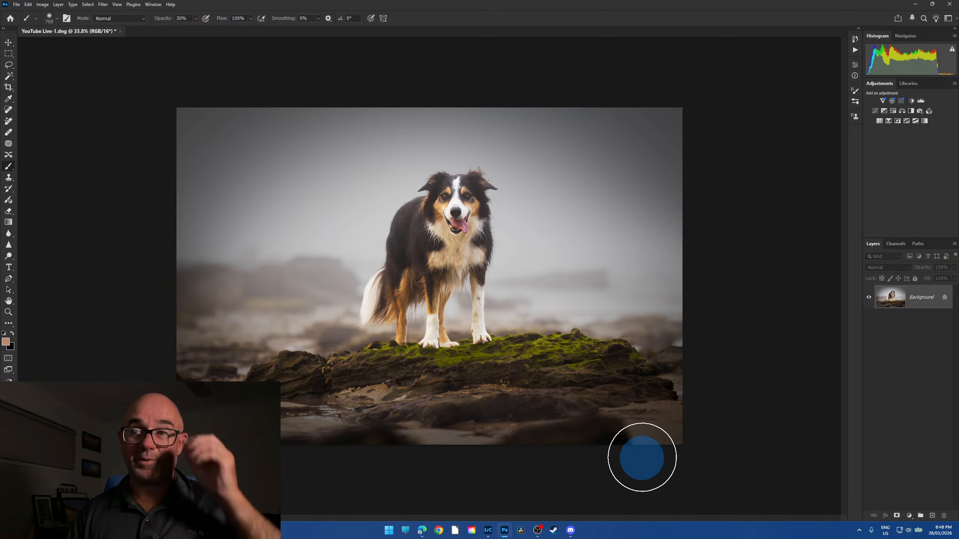
pyautogui.scroll(2, 503, 397)
pyautogui.scroll(-6, 514, 409)
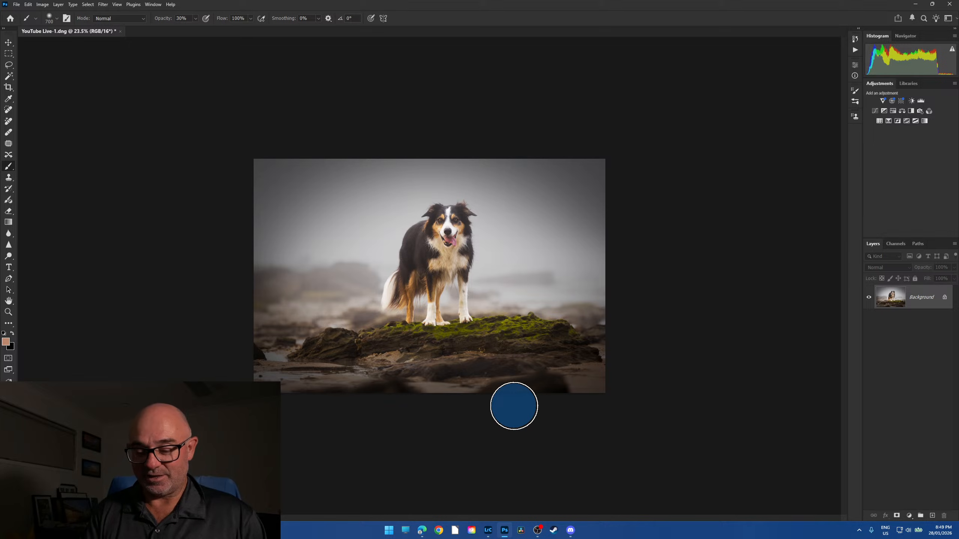
pyautogui.hotkey('ctrl', 'shift', 'alt', 'n')
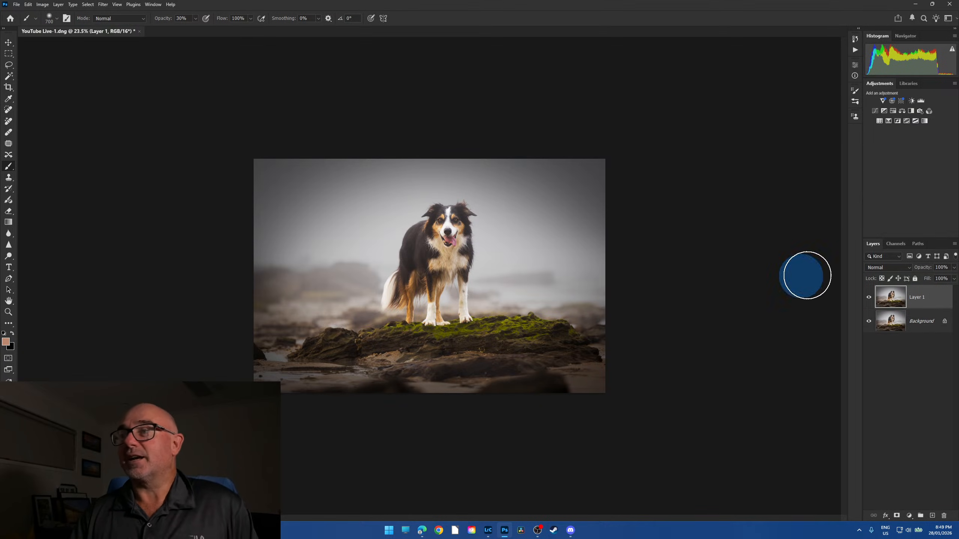
# - Set the new layer's blend mode to Screen and soften it with a Gaussian Blur
pyautogui.click(907, 268)
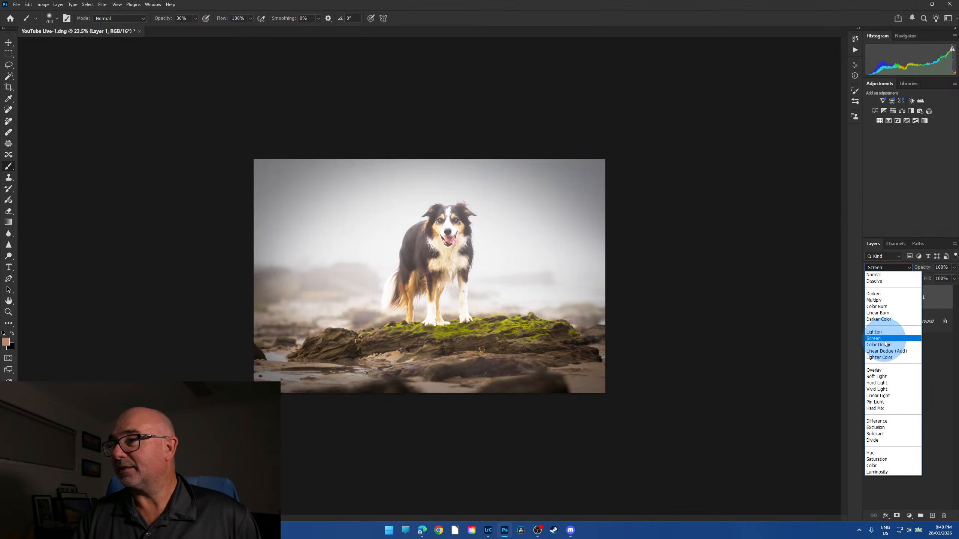
pyautogui.click(884, 338)
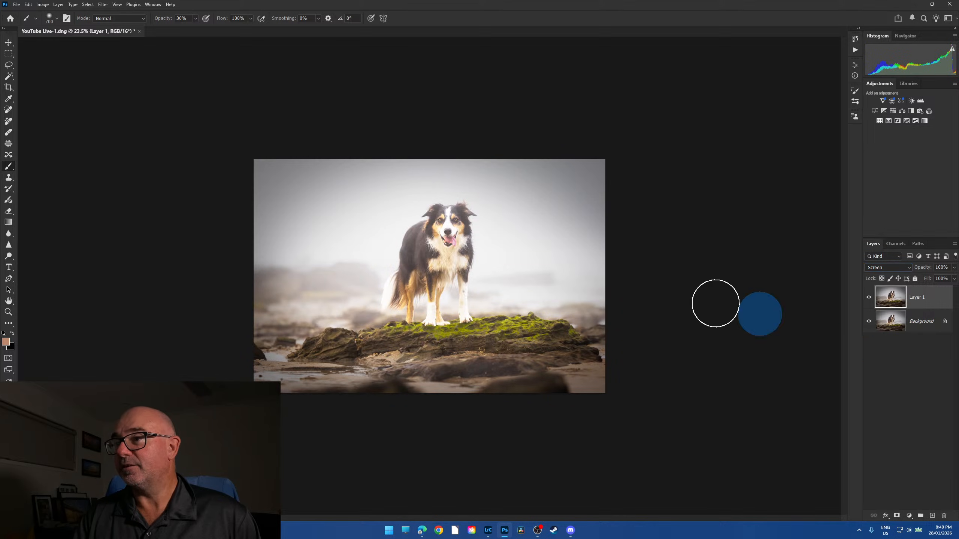
pyautogui.click(103, 5)
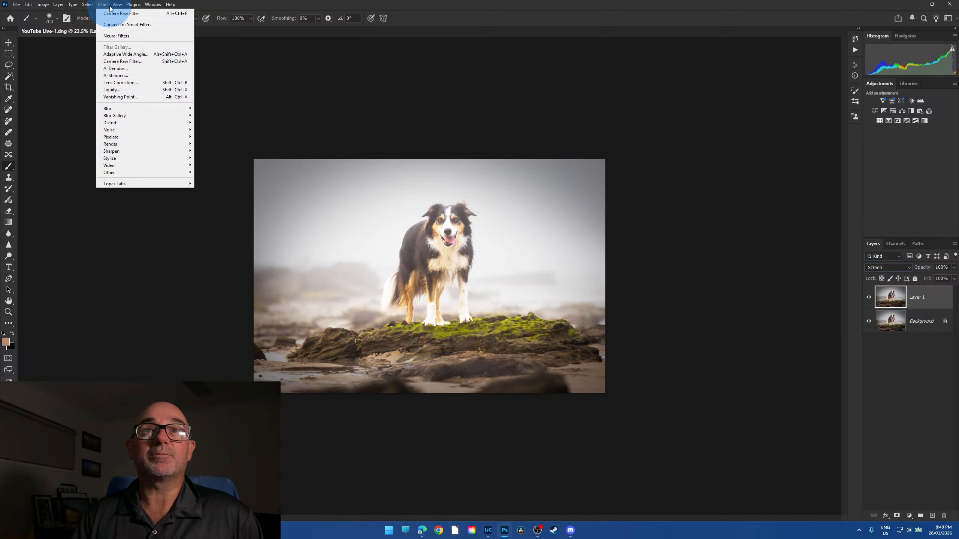
pyautogui.moveTo(118, 110)
pyautogui.click(213, 136)
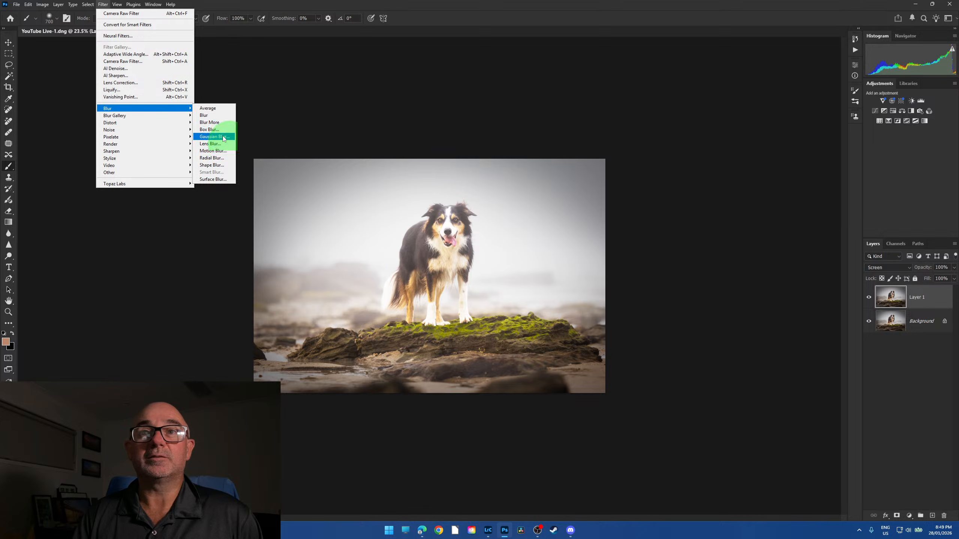
pyautogui.moveTo(751, 227)
pyautogui.mouseDown()
pyautogui.moveTo(741, 228)
pyautogui.moveTo(751, 228)
pyautogui.mouseUp()
pyautogui.click(809, 122)
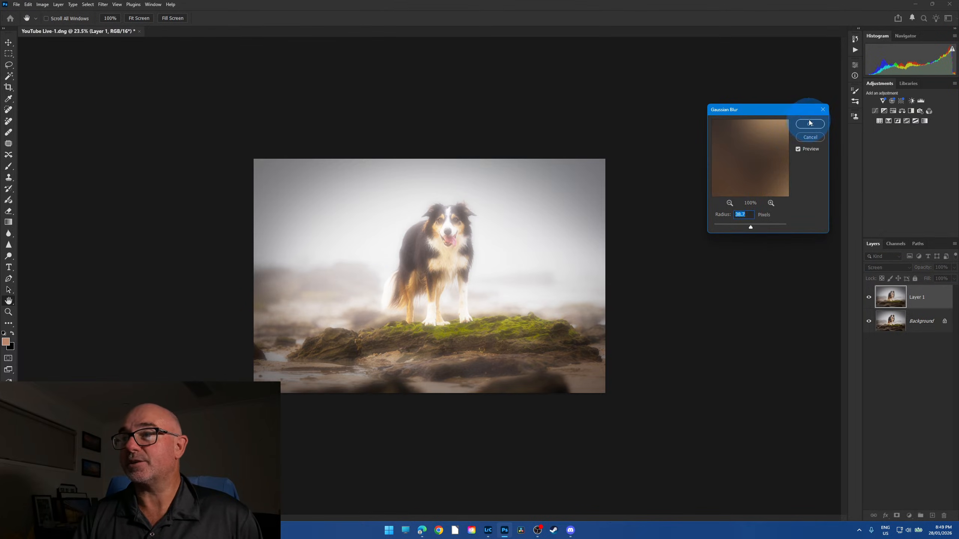
# - Run Apply Image on the blurred layer, using the Merged RGB source with Multiply blending at 100% opacity
pyautogui.press('b')
pyautogui.click(42, 5)
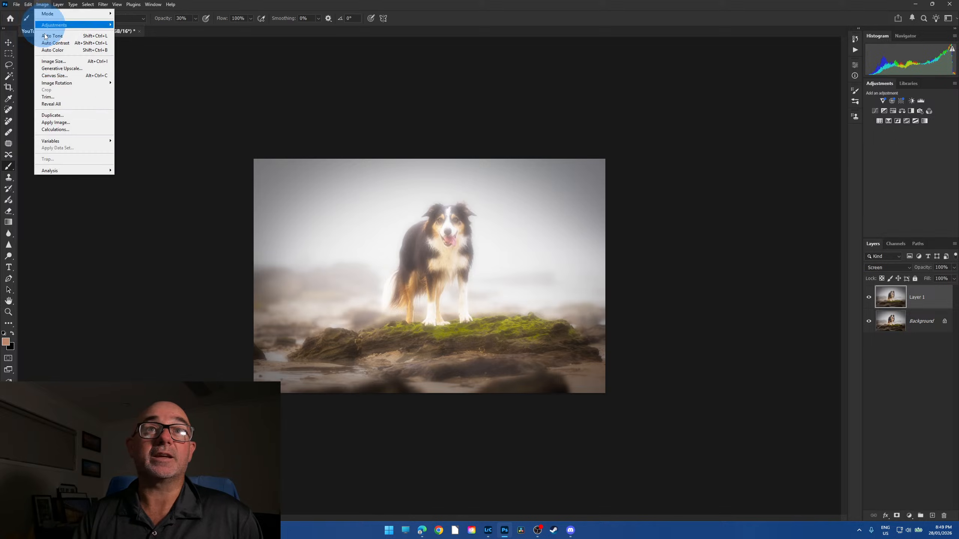
pyautogui.click(60, 122)
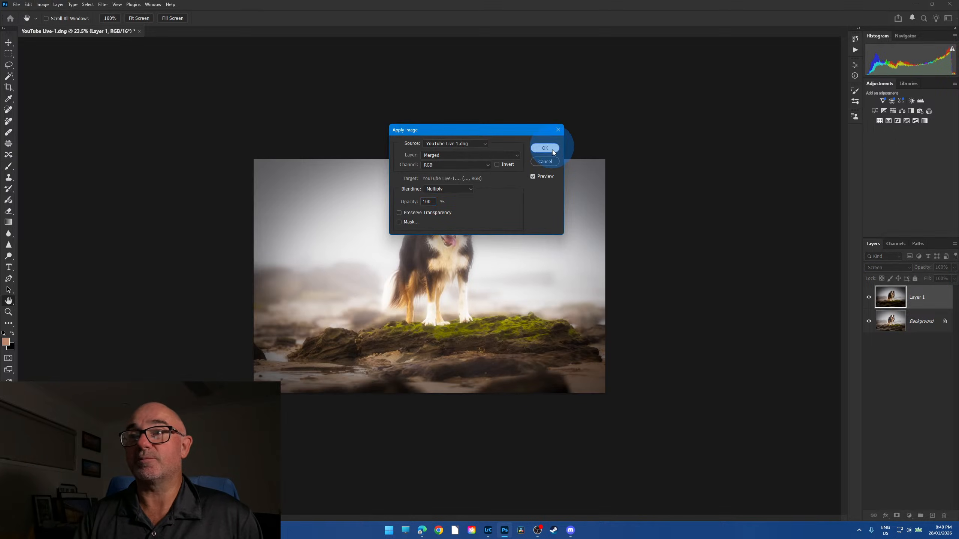
pyautogui.click(544, 147)
# - Add a layer mask to the glow layer and paint black over the dog's face and chest at 61% brush opacity
pyautogui.scroll(1, 428, 321)
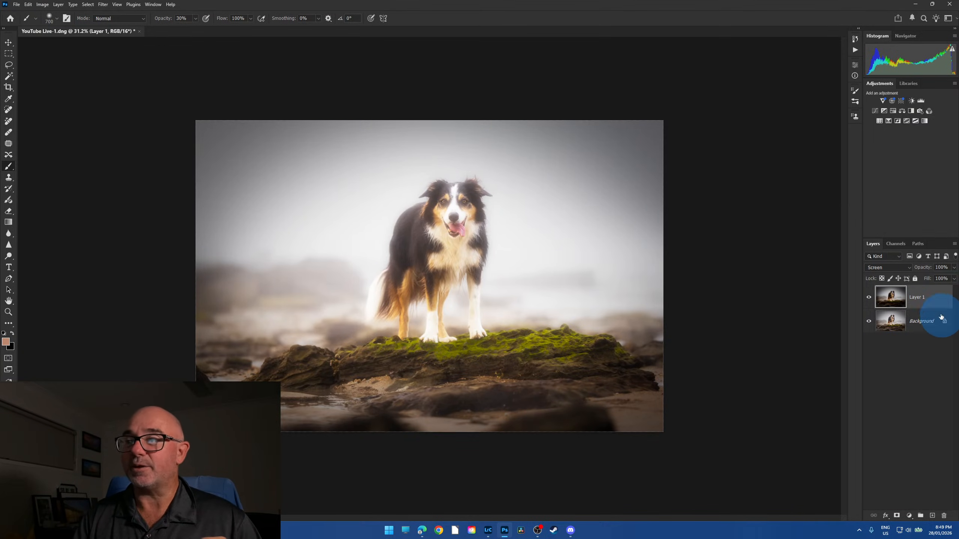
pyautogui.click(899, 516)
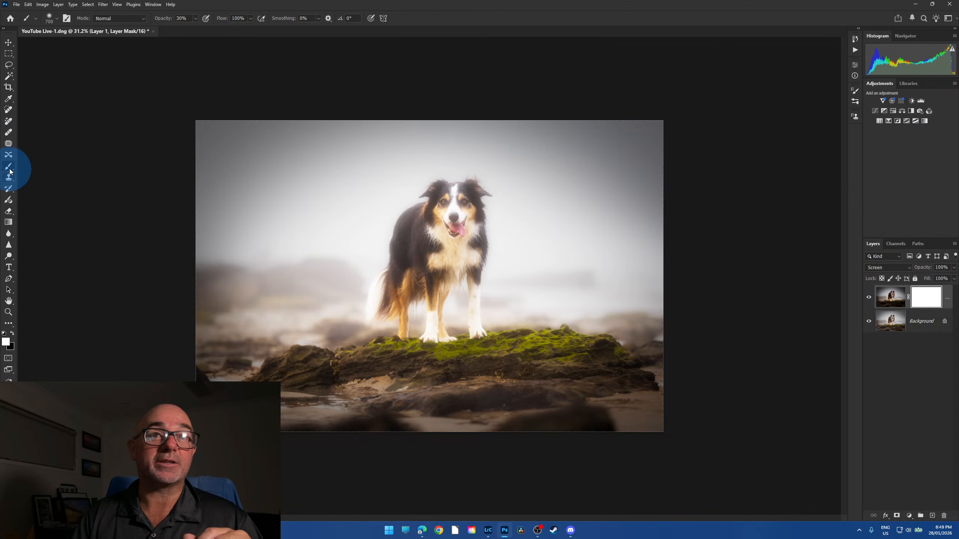
pyautogui.click(12, 333)
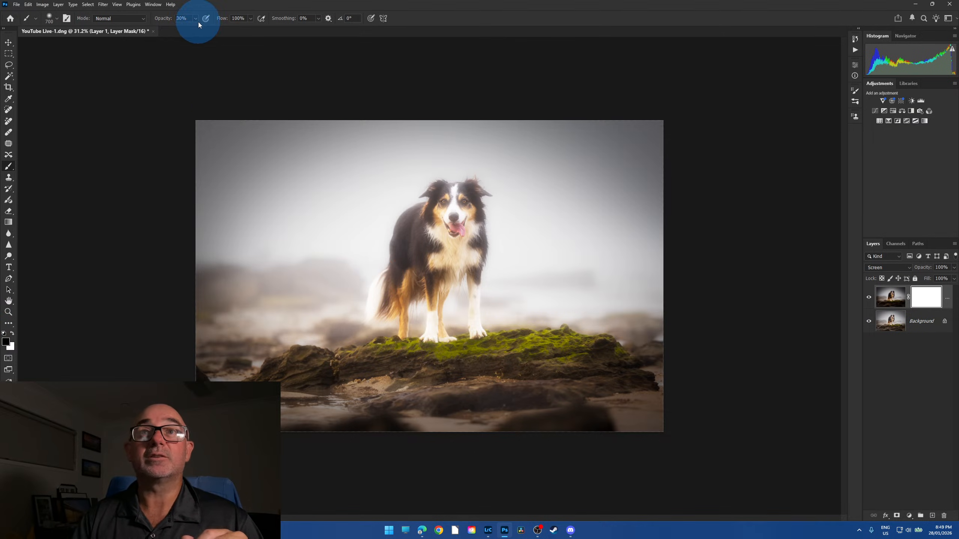
pyautogui.moveTo(197, 27); pyautogui.dragTo(205, 28)
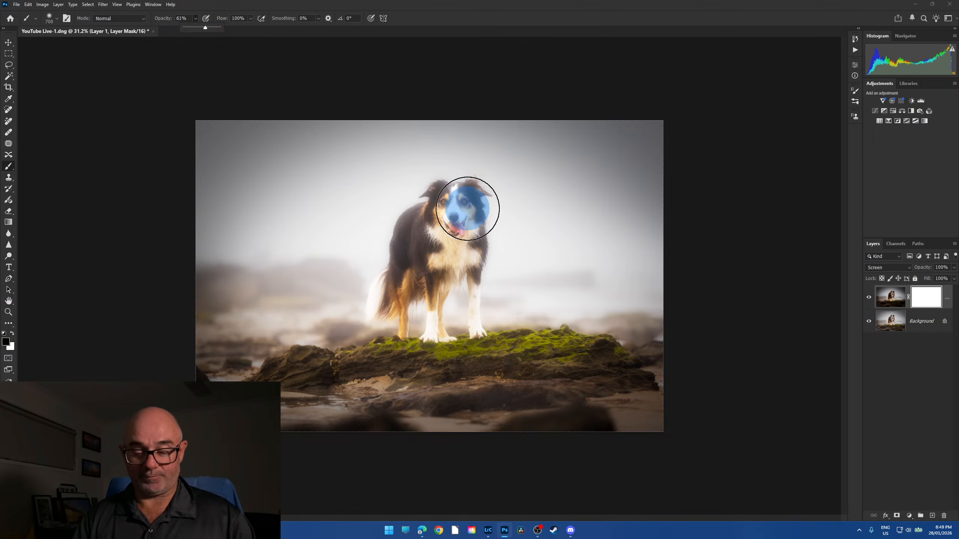
pyautogui.scroll(3, 467, 206)
pyautogui.scroll(1, 468, 209)
pyautogui.moveTo(430, 284)
pyautogui.mouseDown()
pyautogui.moveTo(364, 326)
pyautogui.moveTo(435, 242)
pyautogui.moveTo(423, 295)
pyautogui.mouseUp()
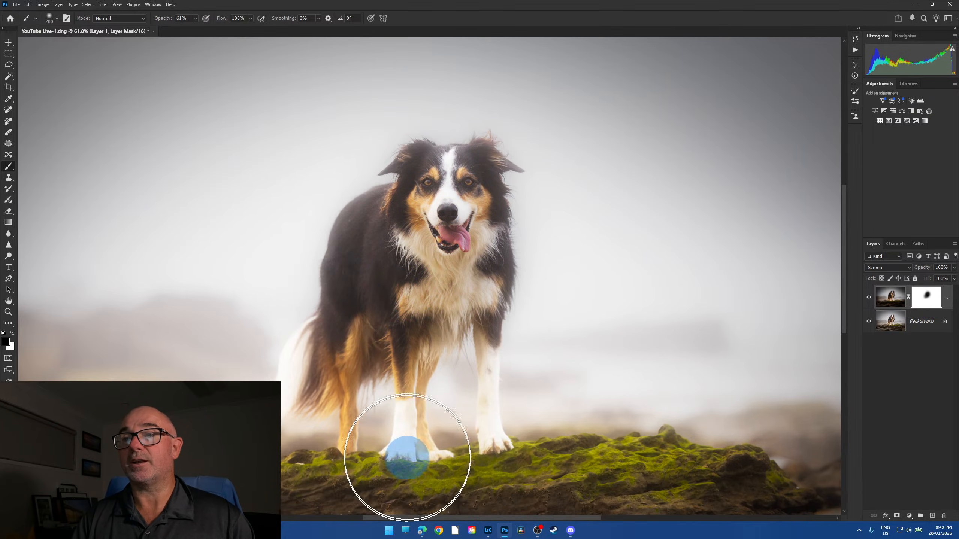
# - Shrink the brush to 175 px and paint black on the mask over the dog's white front legs
pyautogui.press('[')
pyautogui.press('[')
pyautogui.press('[')
pyautogui.press('[')
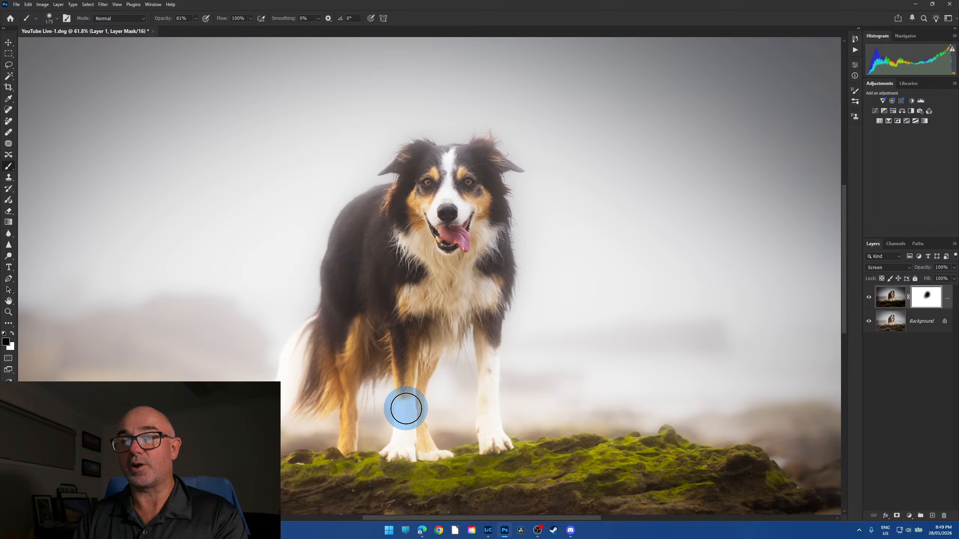
pyautogui.moveTo(405, 409); pyautogui.dragTo(398, 453)
pyautogui.moveTo(488, 354); pyautogui.dragTo(487, 450)
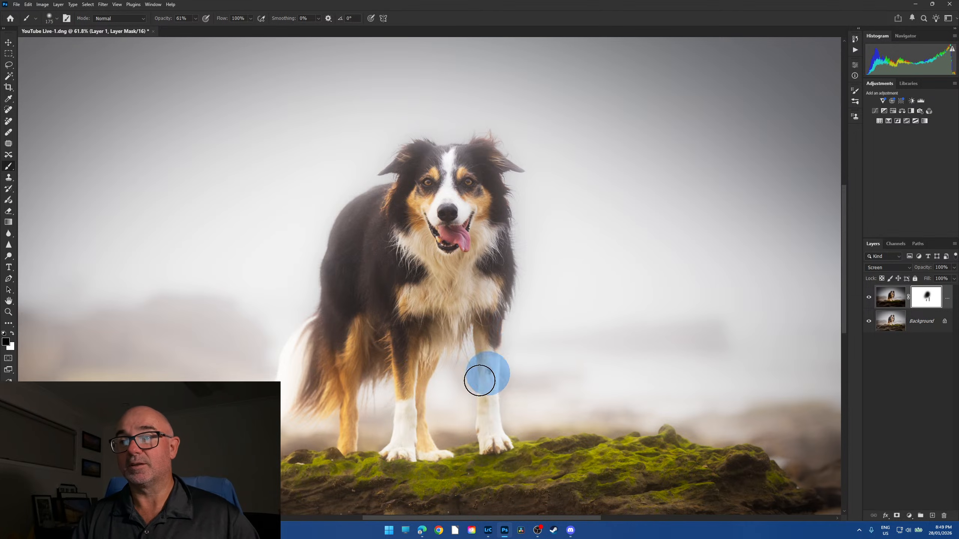
# - Toggle the glow layer off and on at several magnifications to compare the photo before and after
pyautogui.hotkey('ctrl', '0')
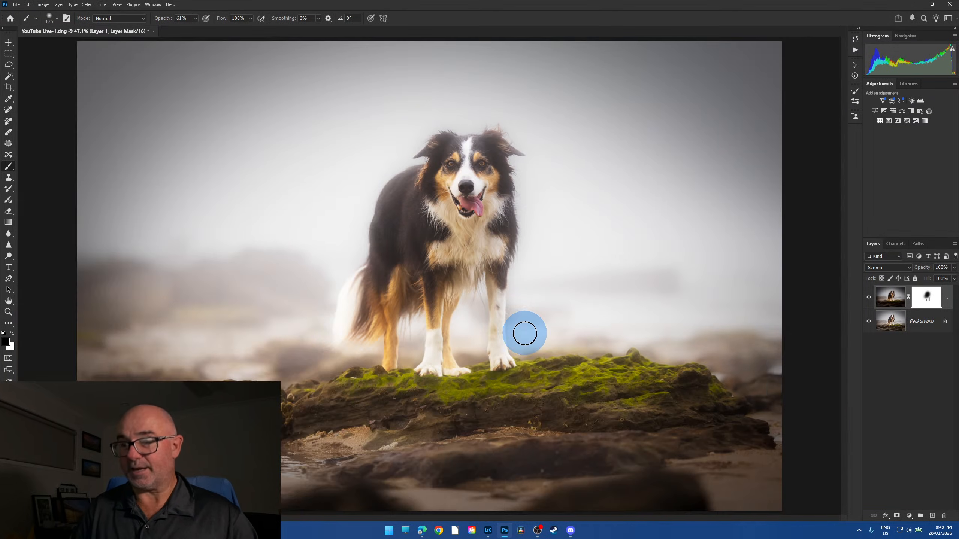
pyautogui.click(870, 297)
pyautogui.click(870, 299)
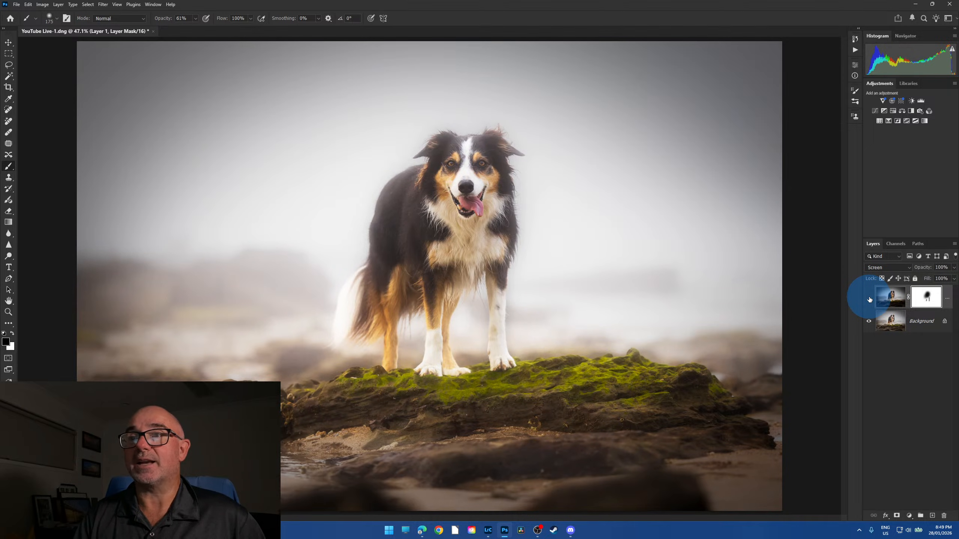
pyautogui.click(869, 298)
pyautogui.click(869, 298)
pyautogui.scroll(-3, 429, 308)
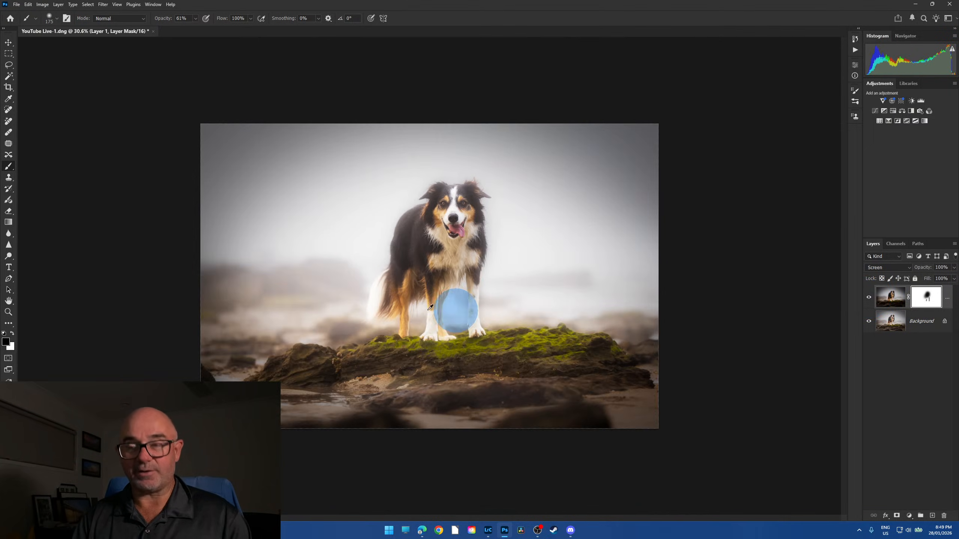
pyautogui.scroll(2, 429, 307)
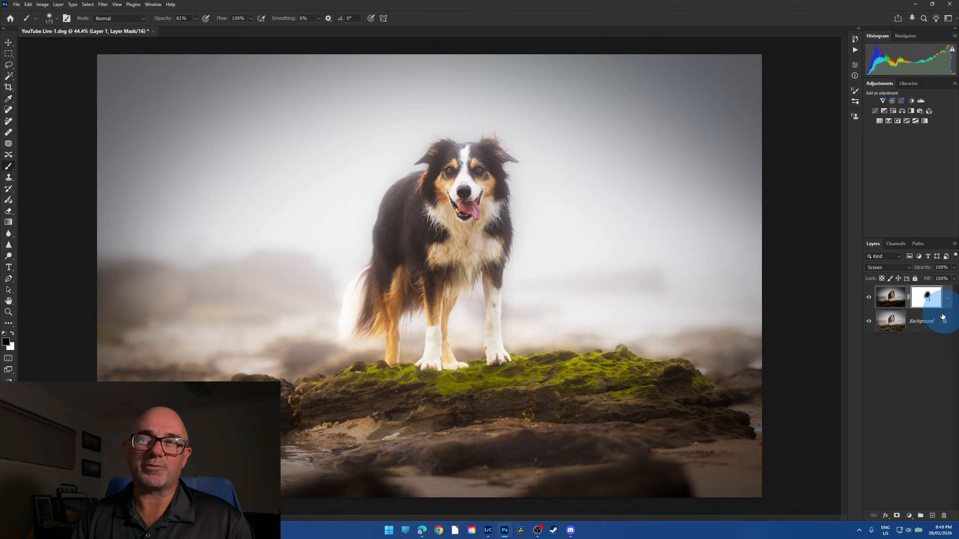
pyautogui.click(869, 298)
pyautogui.click(869, 298)
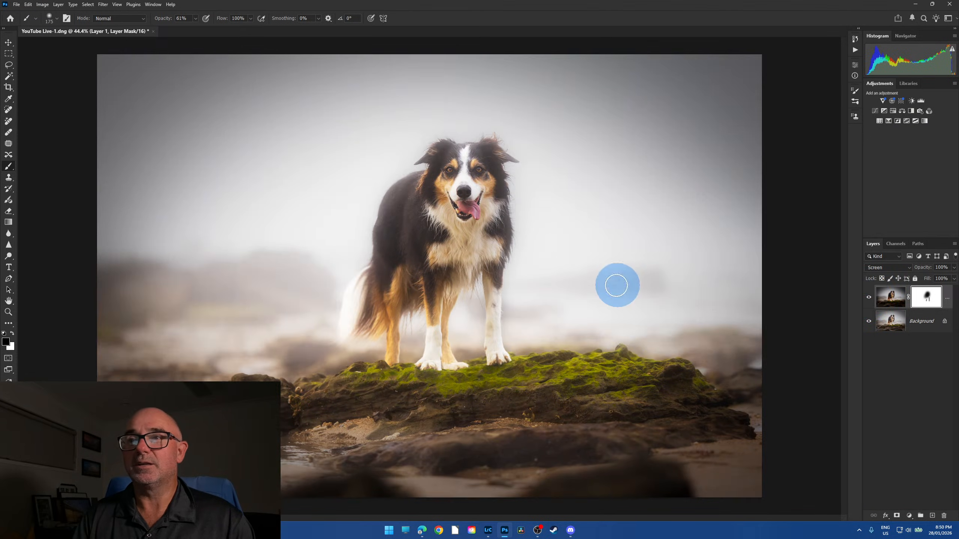
pyautogui.scroll(-3, 616, 286)
pyautogui.click(869, 297)
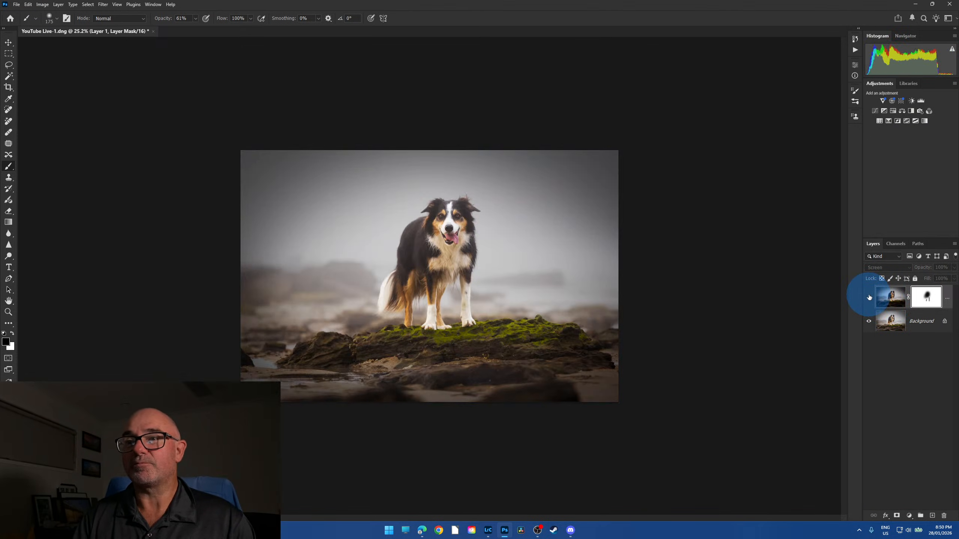
pyautogui.click(869, 298)
# - Flatten the glow layer into the Background and duplicate the result as a fresh layer
pyautogui.click(58, 4)
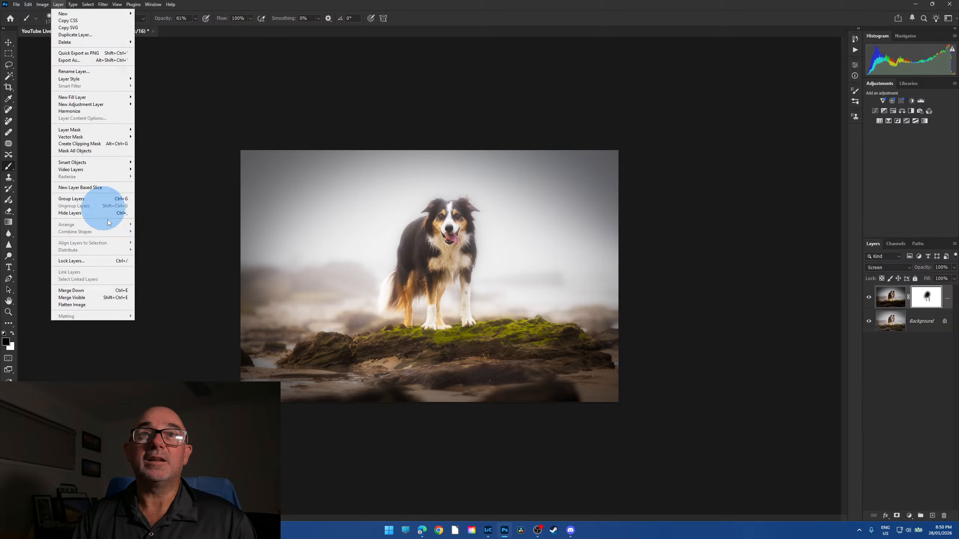
pyautogui.click(99, 305)
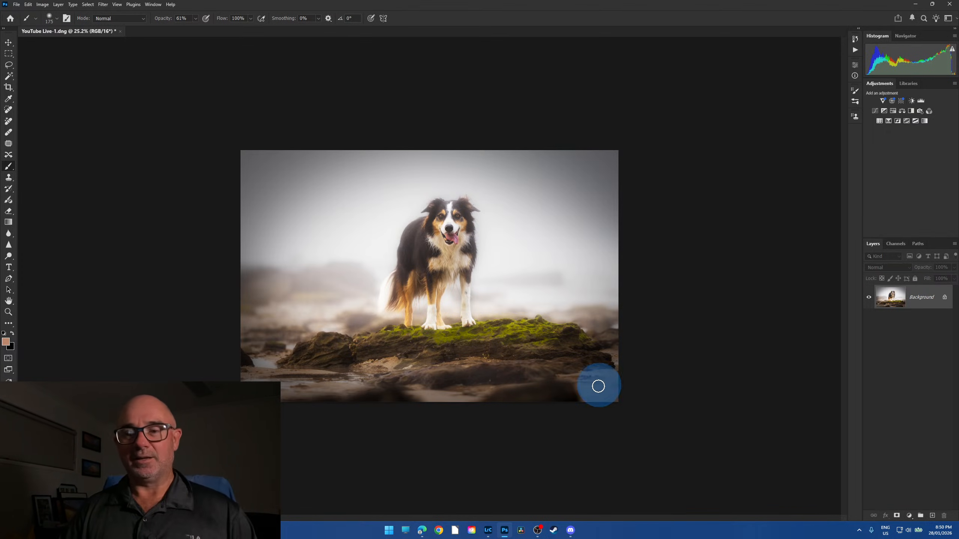
pyautogui.hotkey('ctrl', '+')
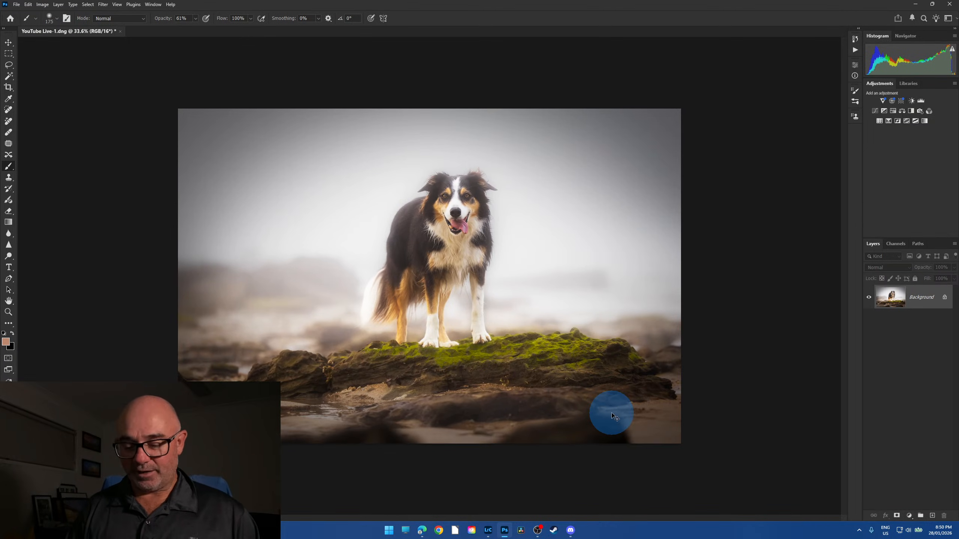
pyautogui.hotkey('ctrl', 'j')
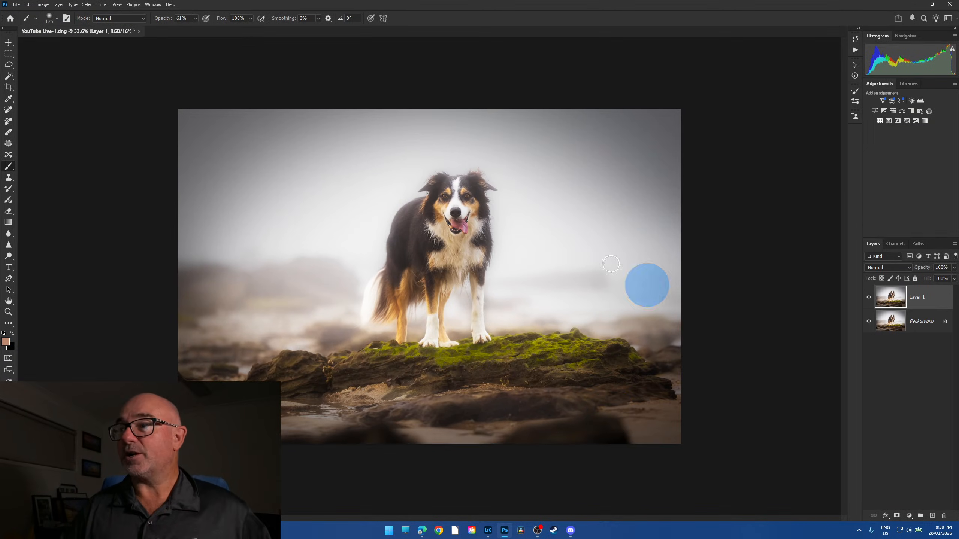
# - Open the Camera Raw Filter and raise the Color Mixer saturation to +50 for Greens and +41 for Yellows
pyautogui.click(103, 5)
pyautogui.click(127, 69)
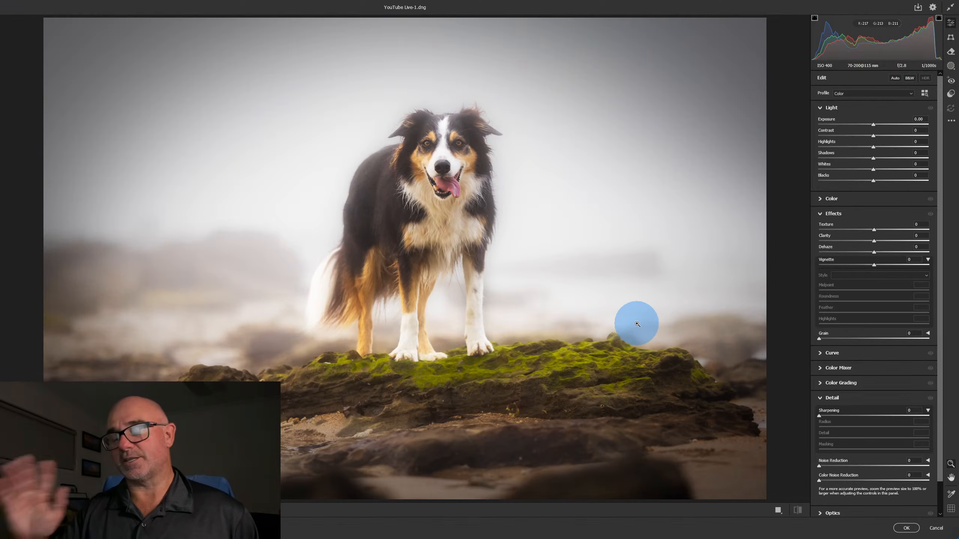
pyautogui.click(819, 398)
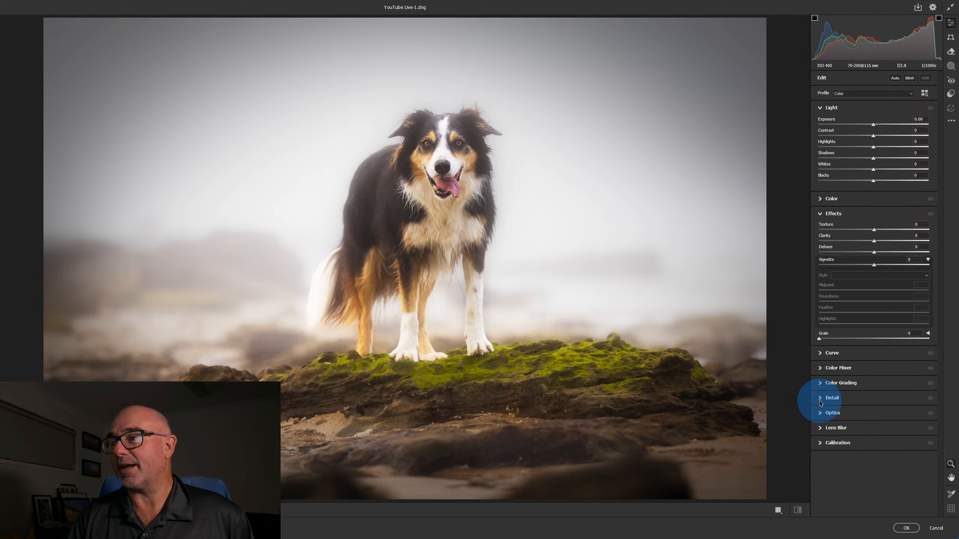
pyautogui.click(820, 368)
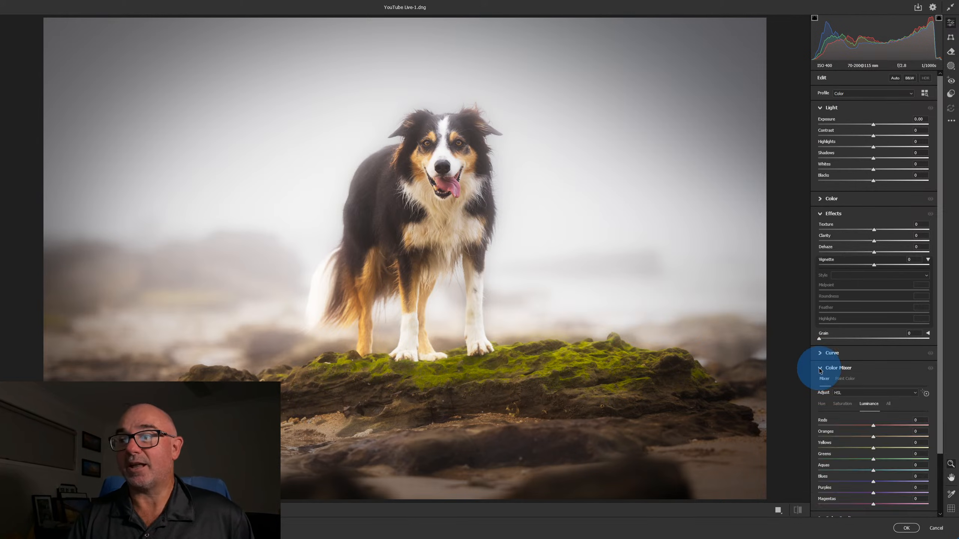
pyautogui.click(843, 404)
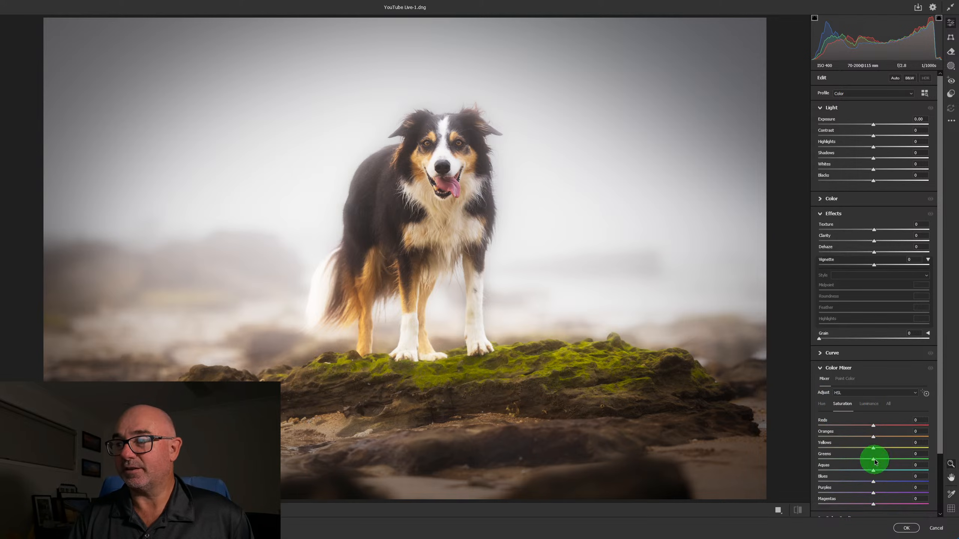
pyautogui.moveTo(875, 461)
pyautogui.mouseDown()
pyautogui.moveTo(950, 466)
pyautogui.moveTo(872, 468)
pyautogui.mouseUp()
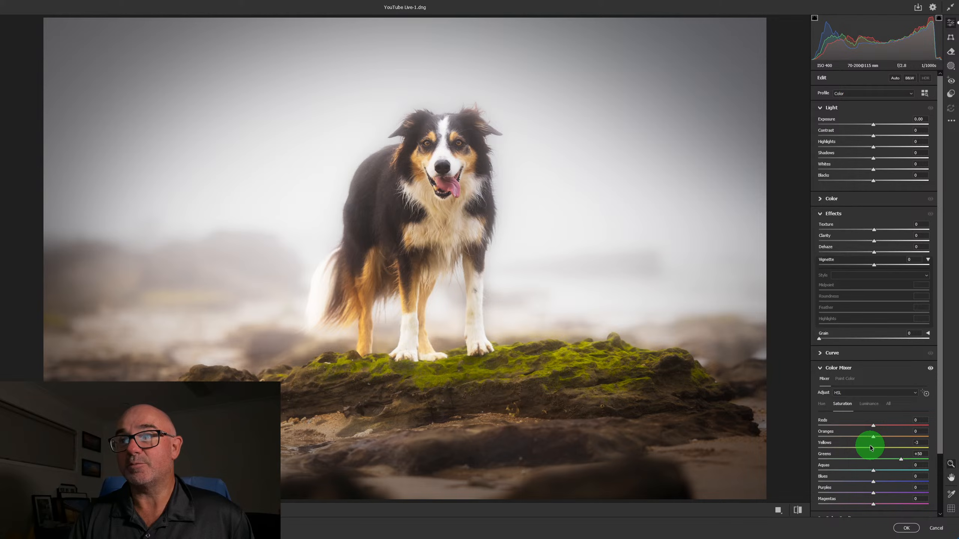
pyautogui.moveTo(871, 449); pyautogui.dragTo(901, 450)
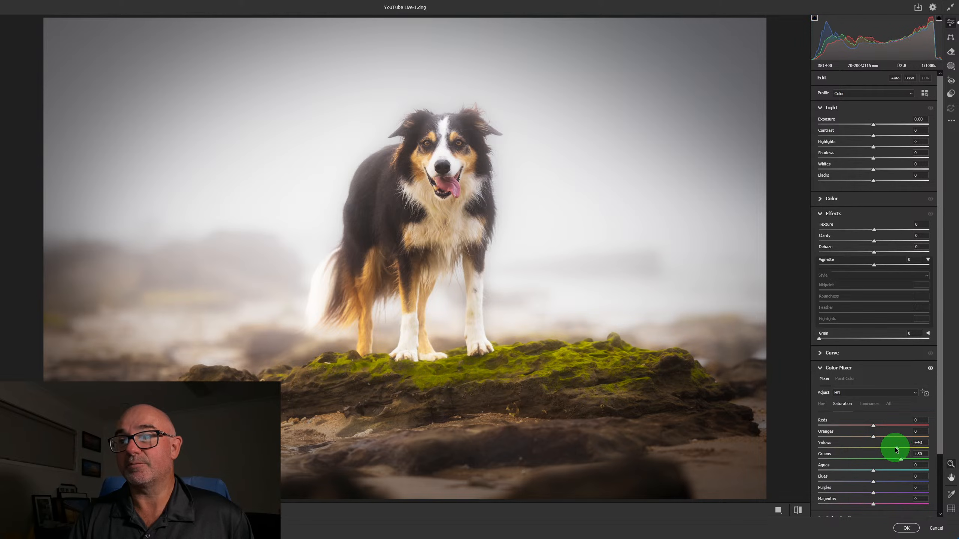
# - Raise the Greens luminance to +100 in the Color Mixer
pyautogui.click(869, 404)
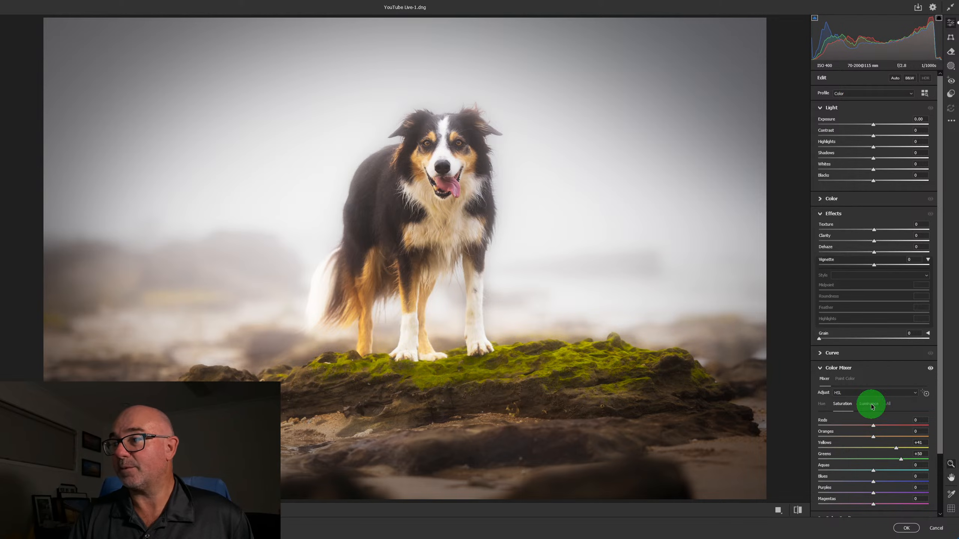
pyautogui.moveTo(875, 463); pyautogui.dragTo(936, 458)
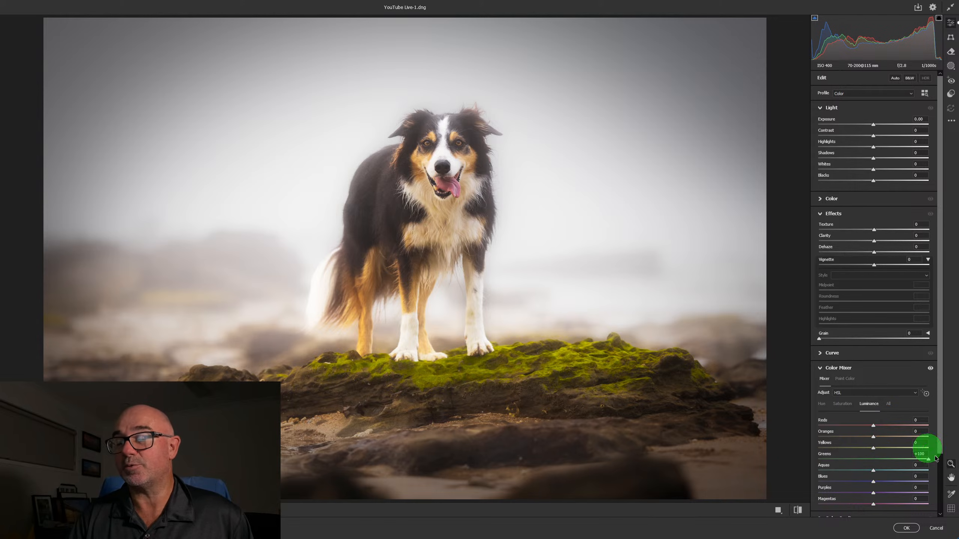
# - Raise the Yellows luminance in the Color Mixer and apply the Camera Raw Filter
pyautogui.moveTo(875, 451); pyautogui.dragTo(889, 449)
pyautogui.click(898, 535)
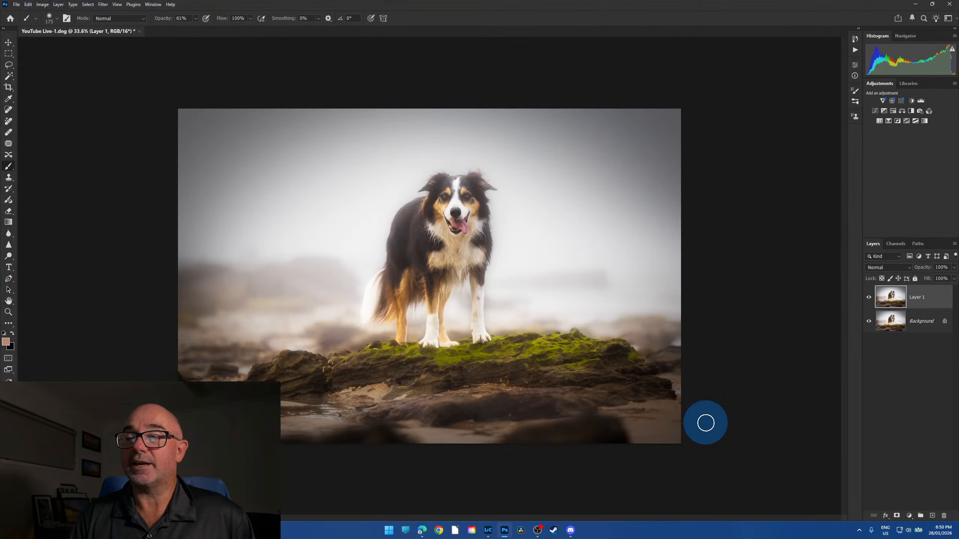
# - Toggle the Camera Raw layer's visibility at two magnifications to compare the moss before and after
pyautogui.click(868, 297)
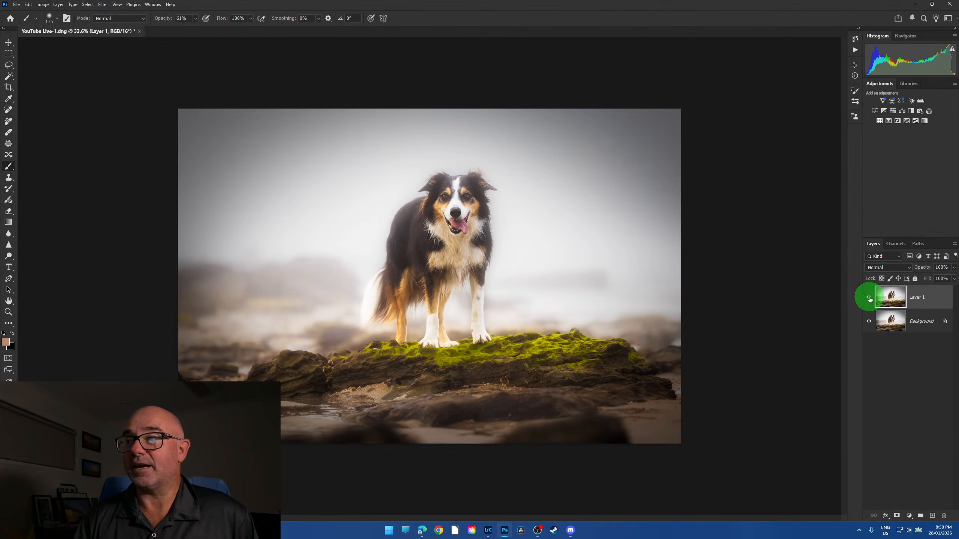
pyautogui.click(869, 298)
pyautogui.click(869, 298)
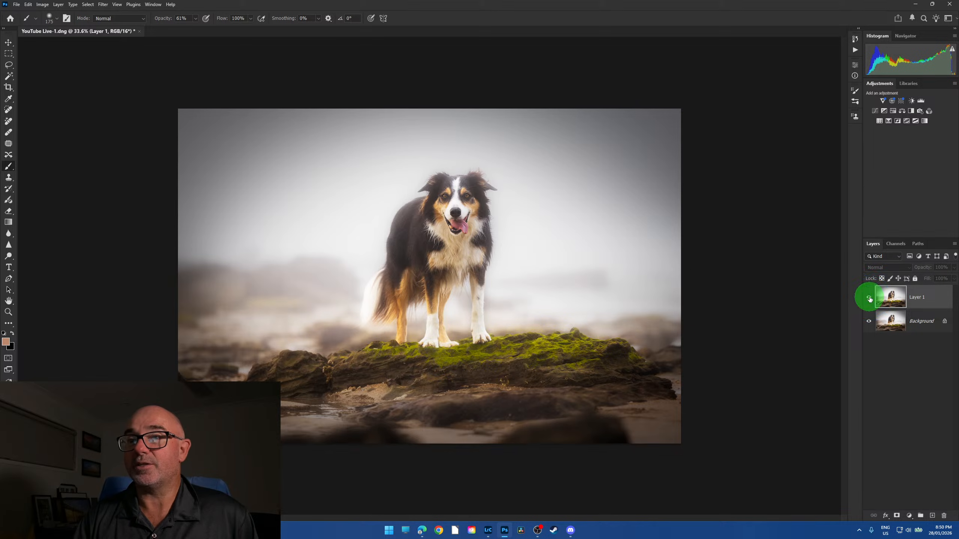
pyautogui.click(869, 298)
pyautogui.scroll(4, 466, 310)
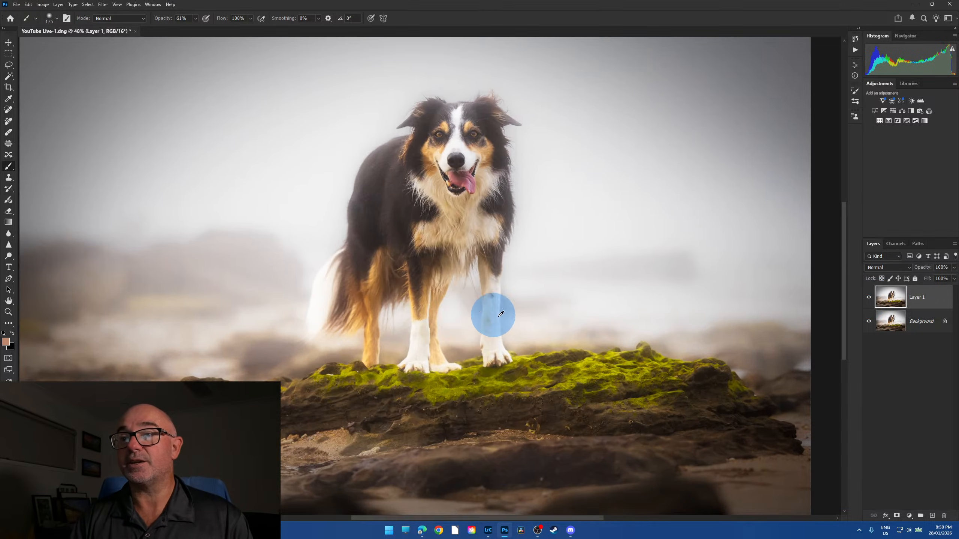
pyautogui.click(868, 298)
pyautogui.click(868, 298)
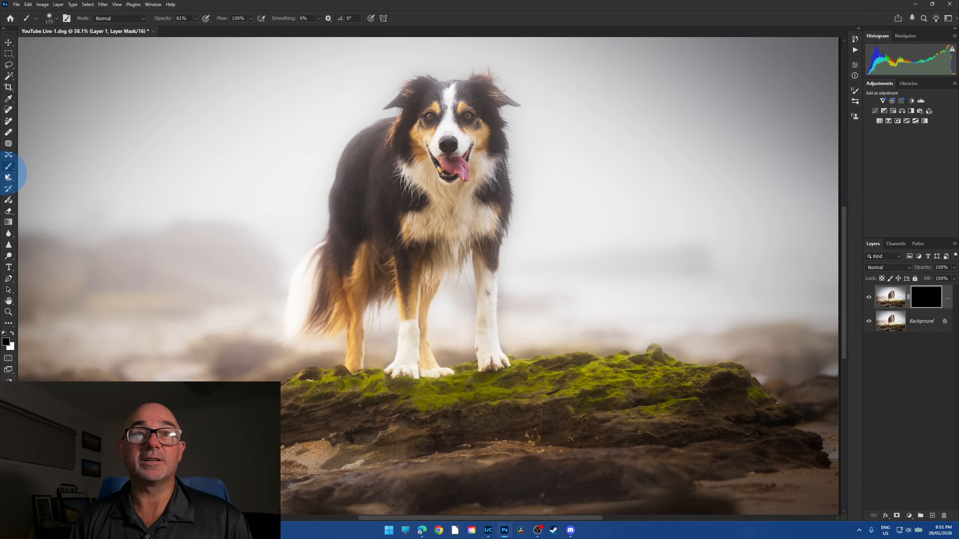
# - Paint white over the moss on the duplicate layer's black mask to reveal the brightened greens only there
pyautogui.click(13, 335)
pyautogui.moveTo(334, 420)
pyautogui.mouseDown()
pyautogui.moveTo(303, 388)
pyautogui.moveTo(327, 404)
pyautogui.moveTo(420, 407)
pyautogui.moveTo(509, 388)
pyautogui.moveTo(657, 378)
pyautogui.mouseUp()
pyautogui.moveTo(666, 422)
pyautogui.mouseDown()
pyautogui.moveTo(730, 381)
pyautogui.moveTo(745, 403)
pyautogui.moveTo(655, 384)
pyautogui.moveTo(478, 414)
pyautogui.moveTo(276, 393)
pyautogui.mouseUp()
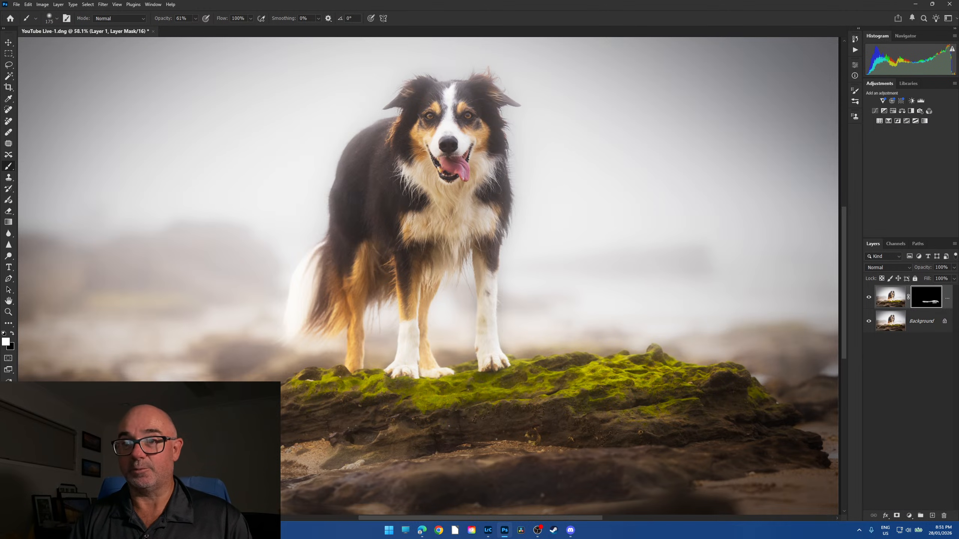
# - Toggle the masked moss layer with the whole image in view to check its effect
pyautogui.hotkey('ctrl', '0')
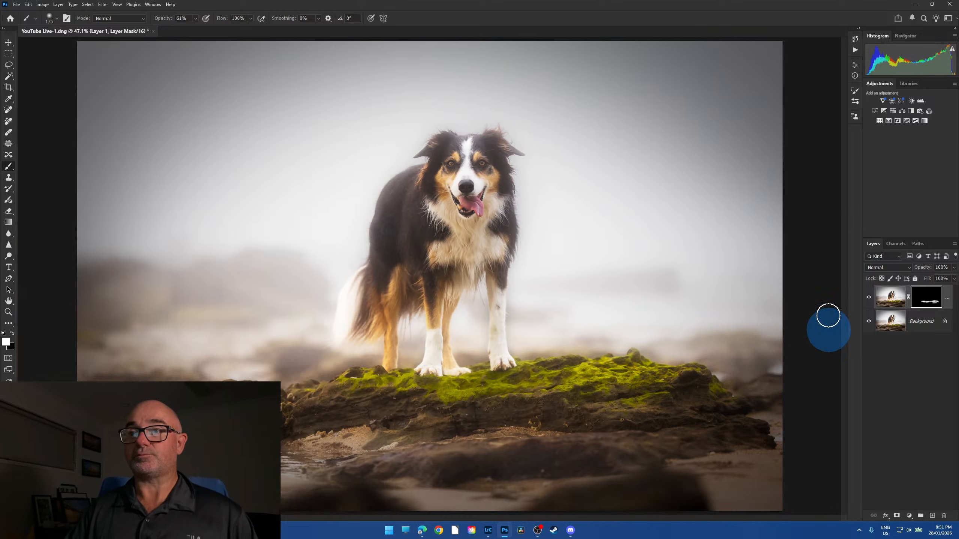
pyautogui.click(868, 298)
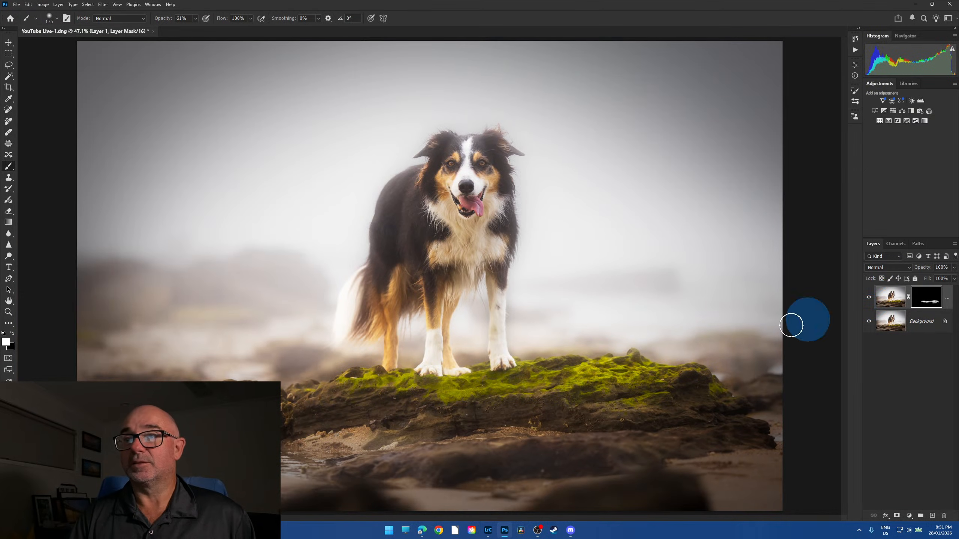
pyautogui.scroll(-3, 590, 328)
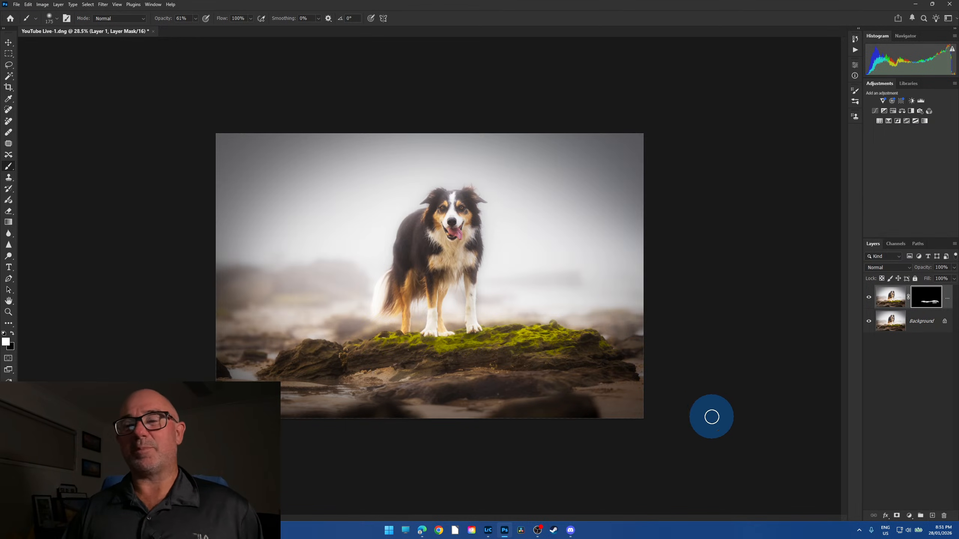
# - Flatten the masked moss layer into the Background
pyautogui.click(58, 4)
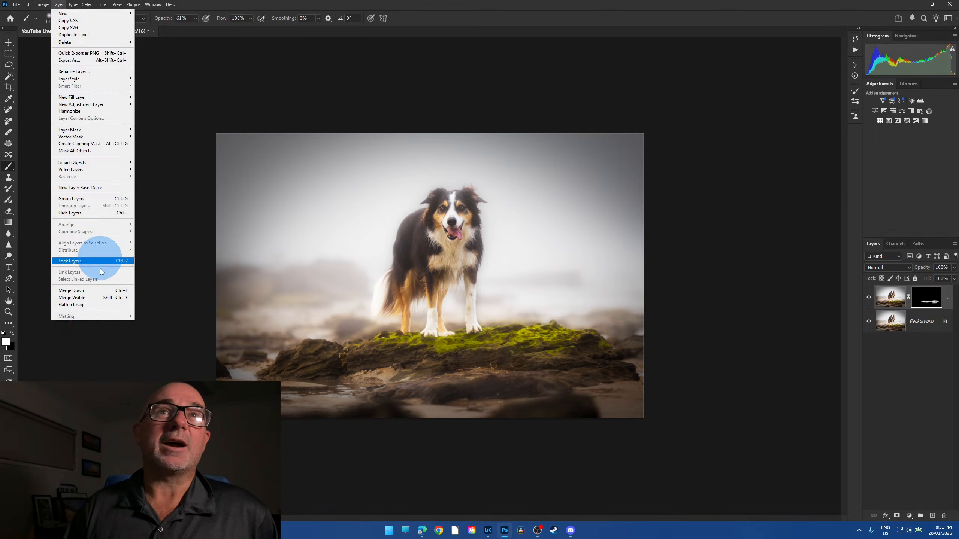
pyautogui.click(95, 308)
pyautogui.keyDown('alt'); pyautogui.click(587, 398); pyautogui.keyUp('alt')
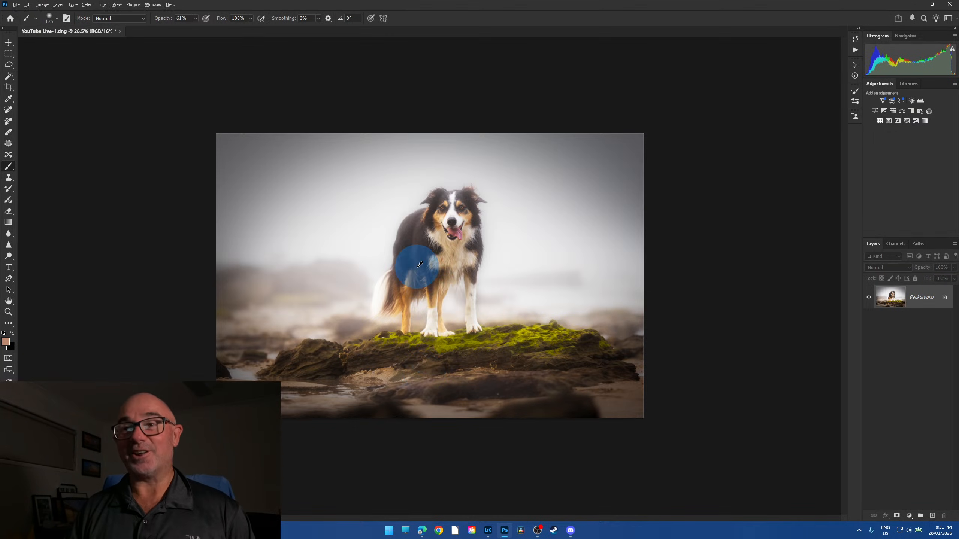
pyautogui.scroll(-2, 406, 267)
pyautogui.scroll(3, 414, 266)
pyautogui.scroll(-1, 406, 270)
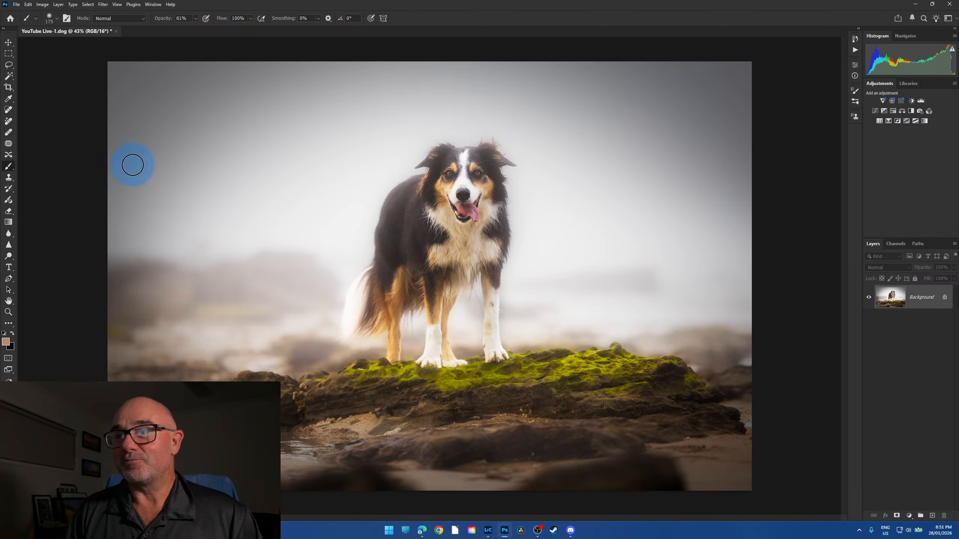
pyautogui.click(9, 64)
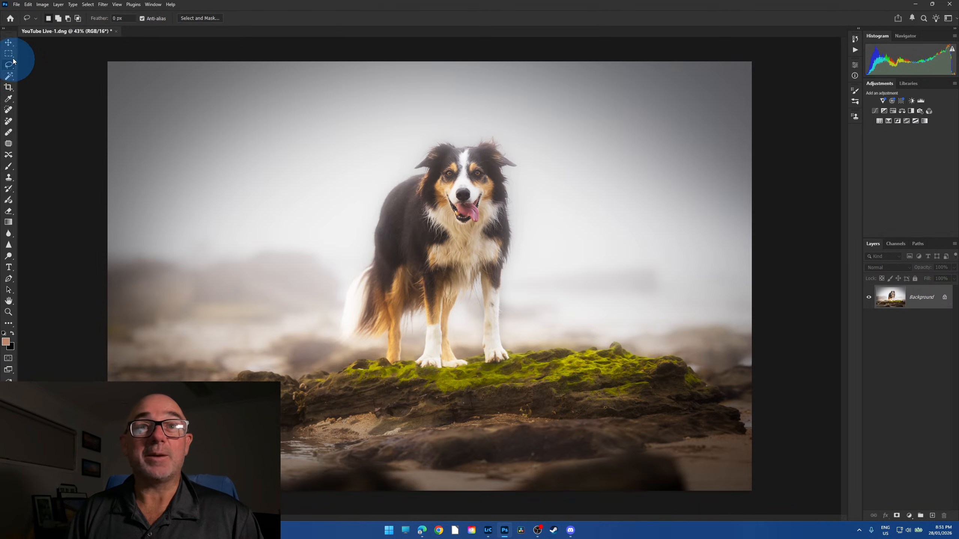
pyautogui.click(9, 43)
pyautogui.click(9, 65)
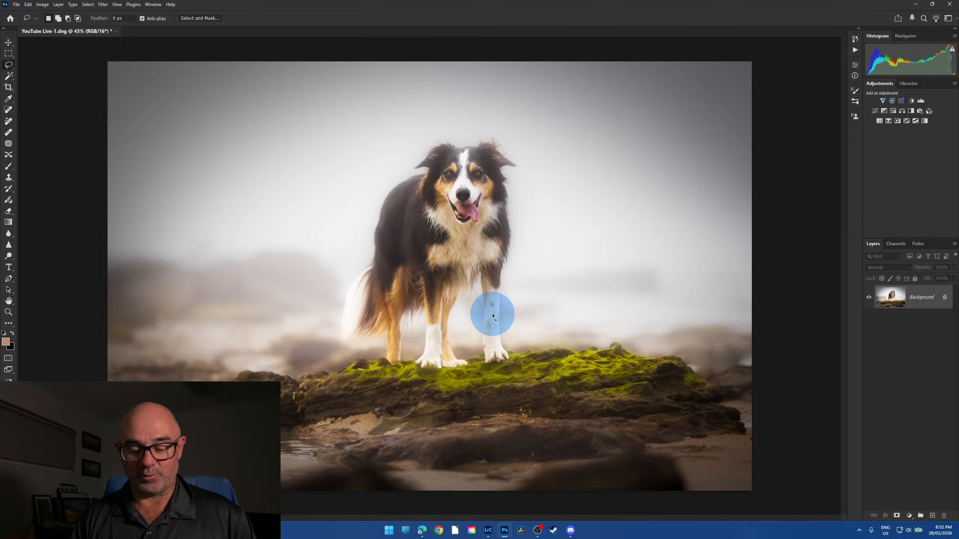
pyautogui.scroll(-3, 484, 321)
pyautogui.scroll(2, 485, 329)
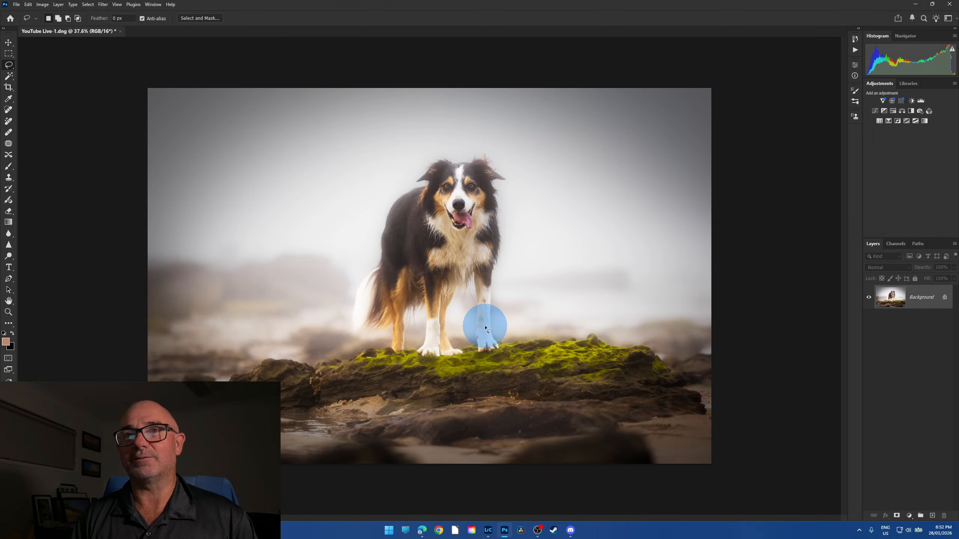
# - Close YouTube Live-1.dng without saving the edits
pyautogui.click(120, 32)
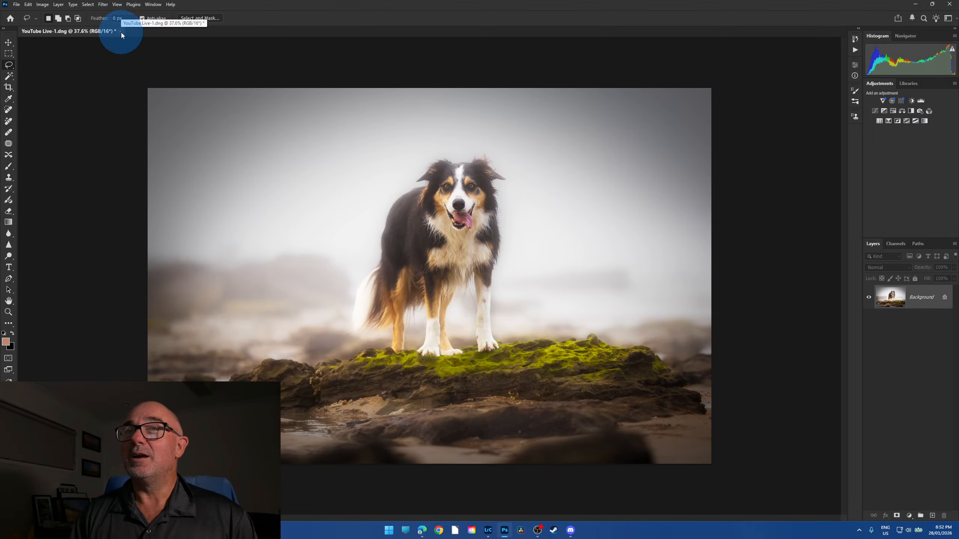
pyautogui.click(475, 191)
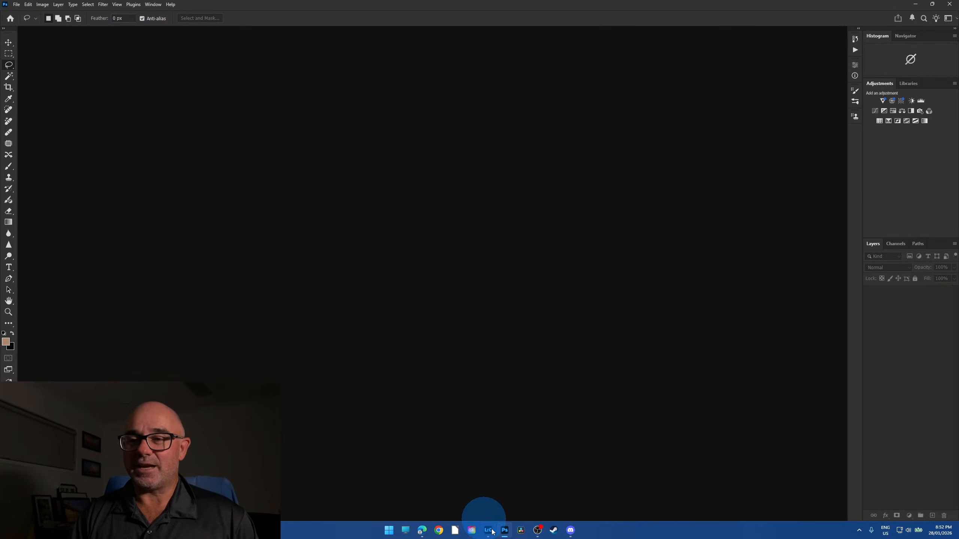
# - Switch to Lightroom Classic and send the unedited dog photo to Photoshop for editing
pyautogui.moveTo(490, 536)
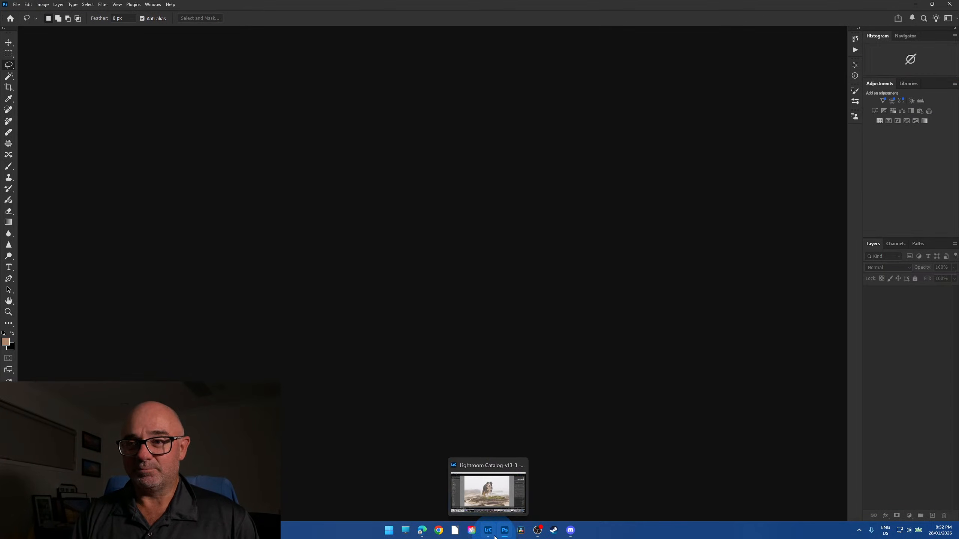
pyautogui.click(488, 492)
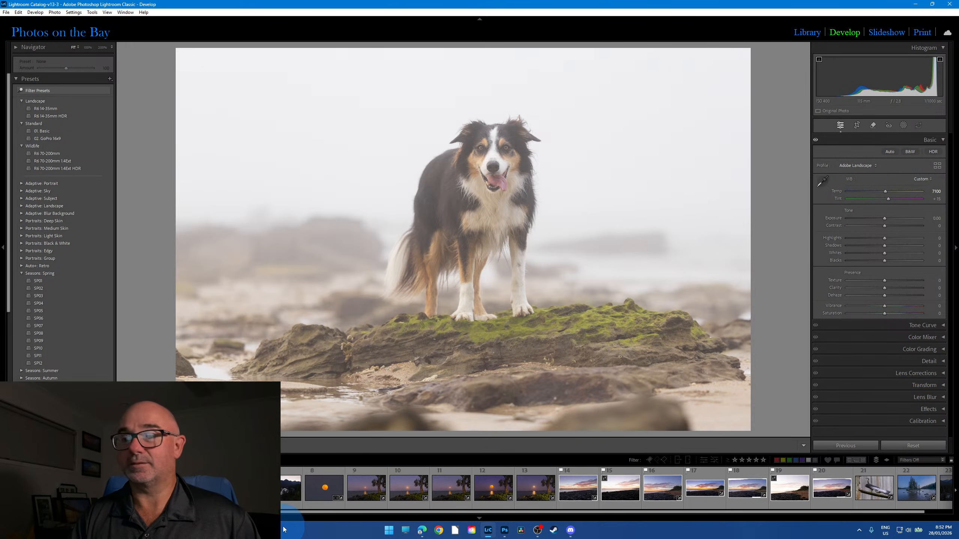
pyautogui.rightClick(121, 247)
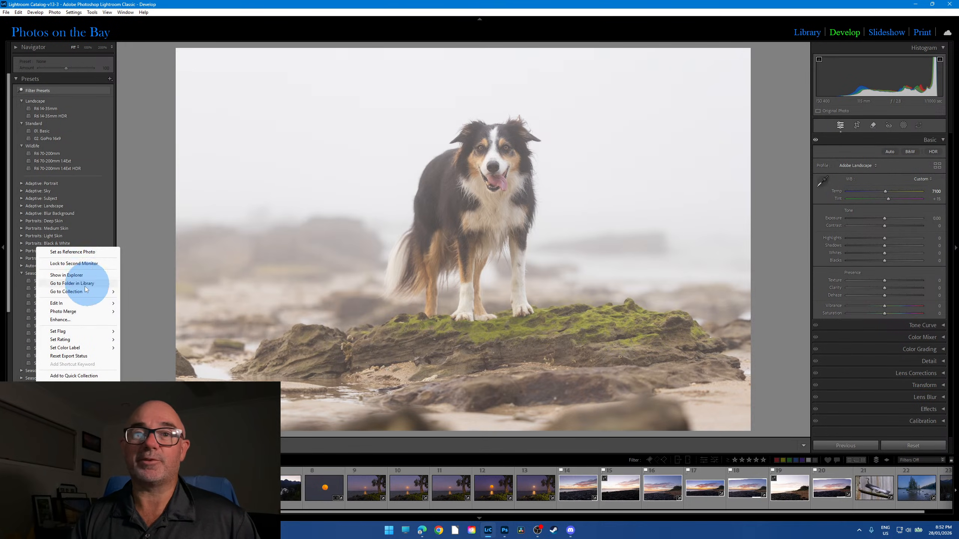
pyautogui.moveTo(55, 303)
pyautogui.click(161, 304)
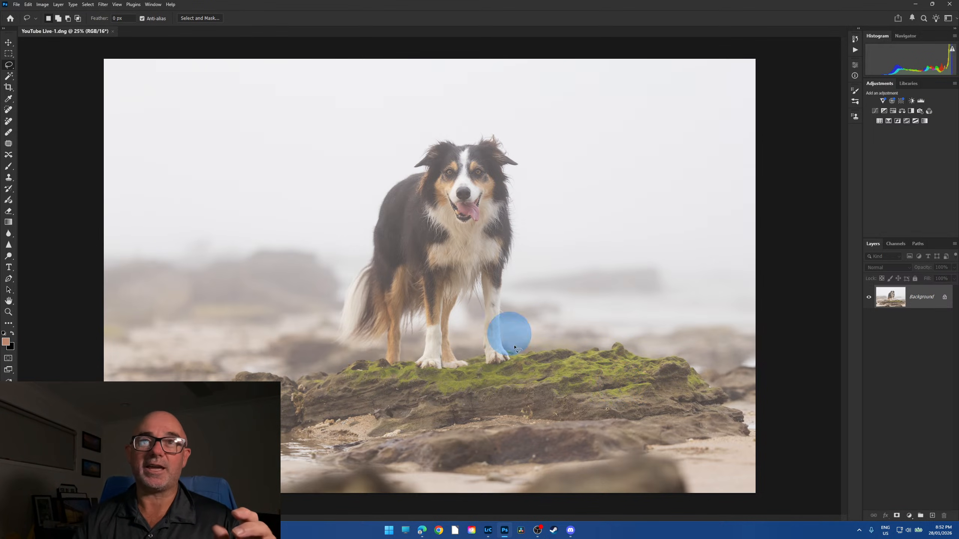
# - Return to Lightroom Classic's Library and browse the BEST folder for another photo to edit
pyautogui.click(488, 531)
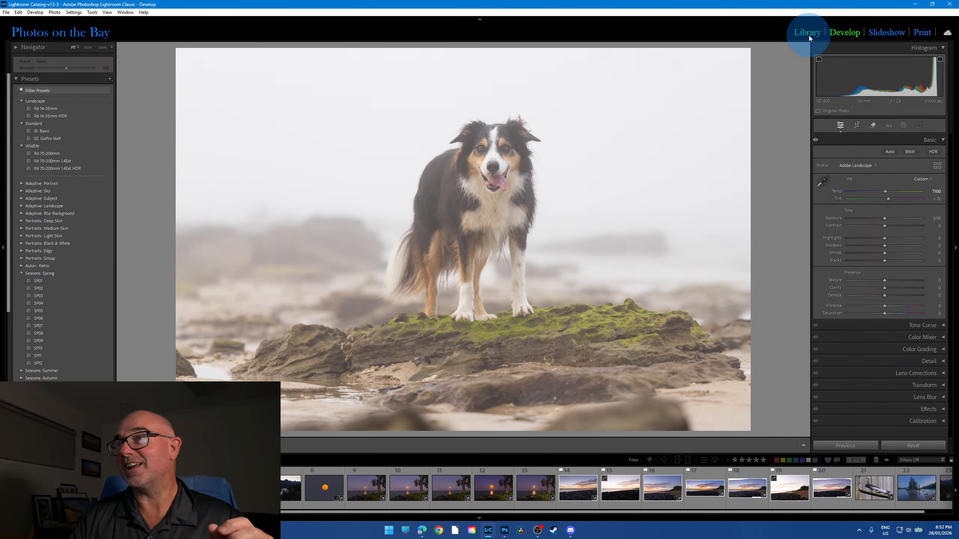
pyautogui.click(808, 33)
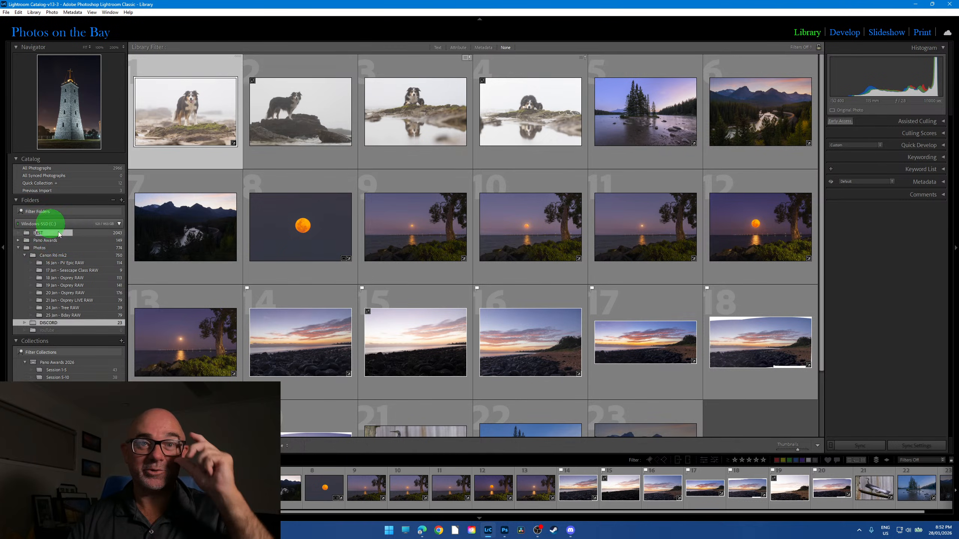
pyautogui.click(59, 233)
pyautogui.scroll(-5, 539, 322)
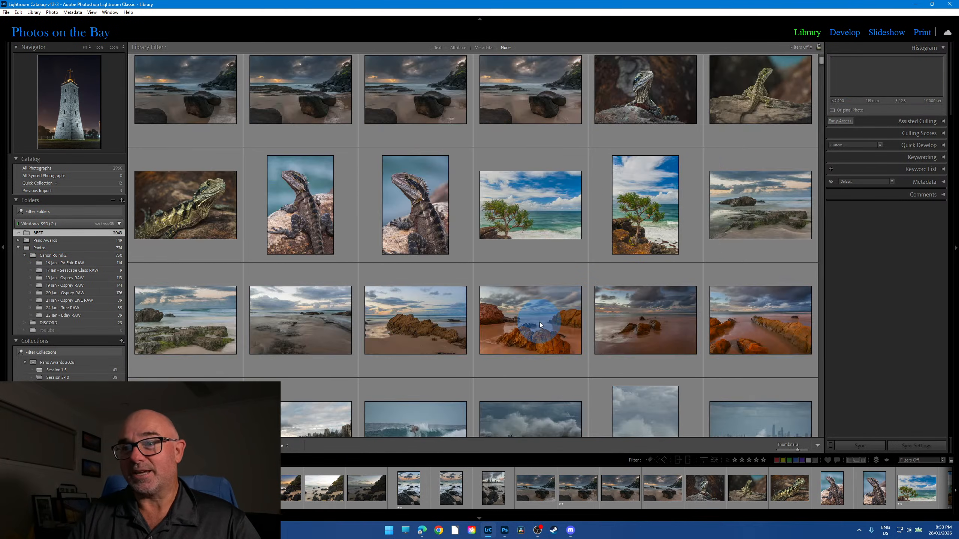
pyautogui.scroll(-15, 538, 318)
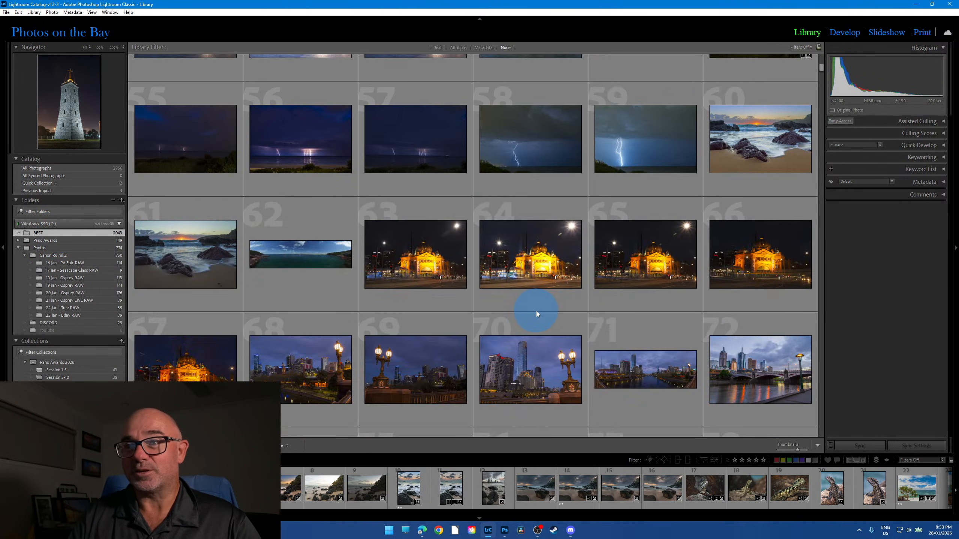
pyautogui.scroll(-8, 536, 311)
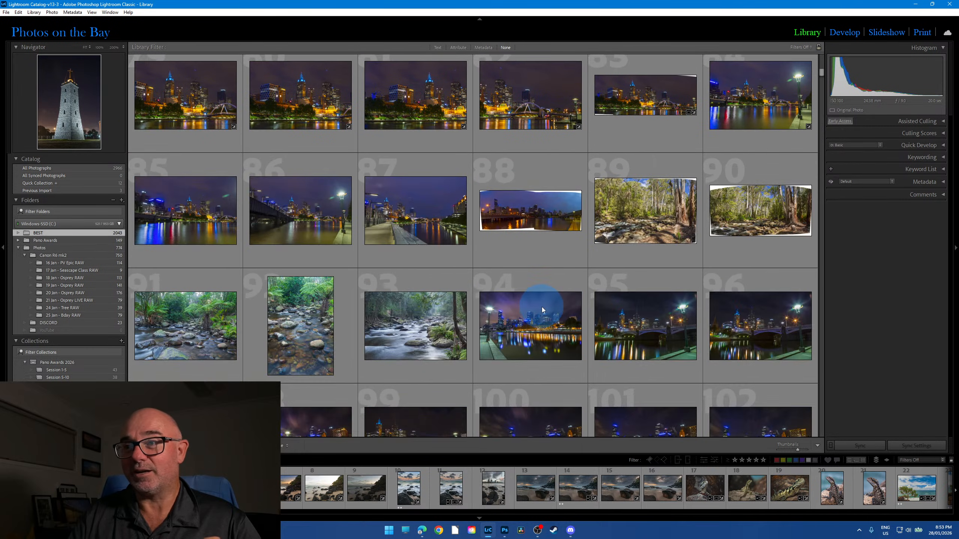
# - Send the misty forest stream photo, number 93 in the grid, to Photoshop for editing
pyautogui.click(397, 330)
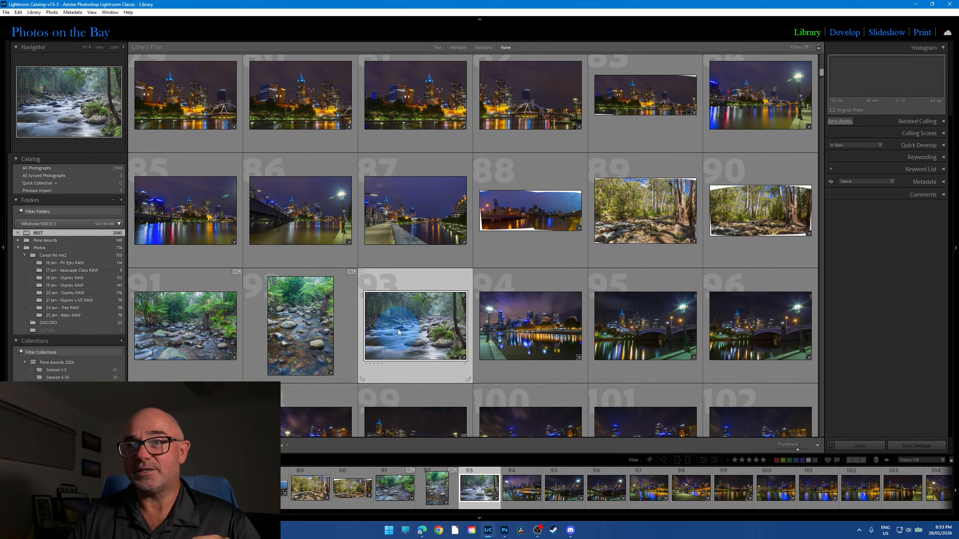
pyautogui.rightClick(398, 329)
pyautogui.moveTo(447, 137)
pyautogui.click(520, 137)
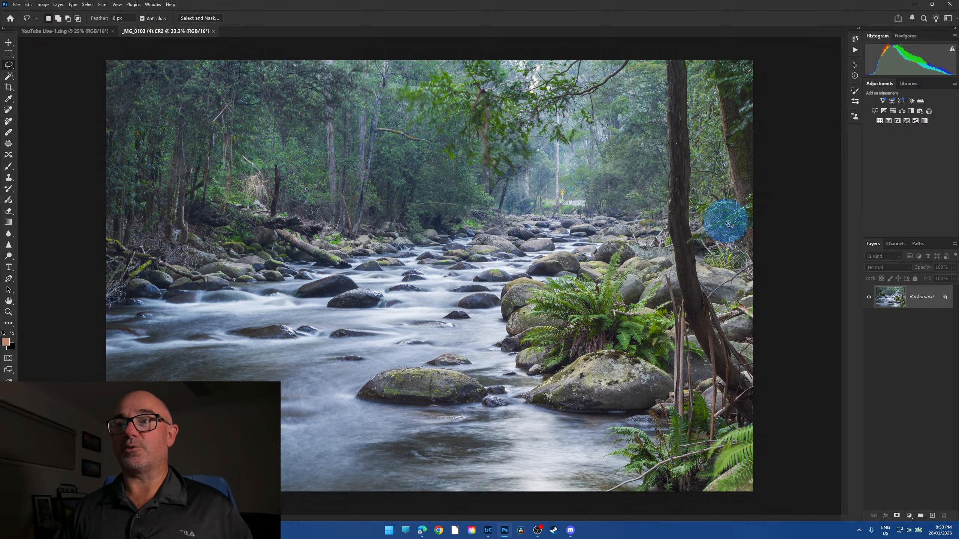
# - Remove the small yellow sign beyond the stream with the Spot Healing Brush
pyautogui.click(8, 110)
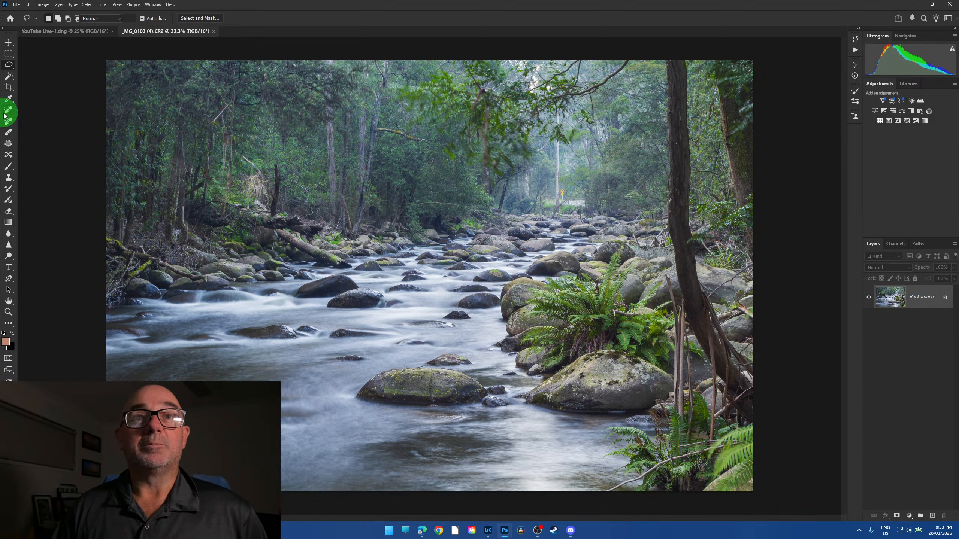
pyautogui.moveTo(566, 192); pyautogui.dragTo(567, 227)
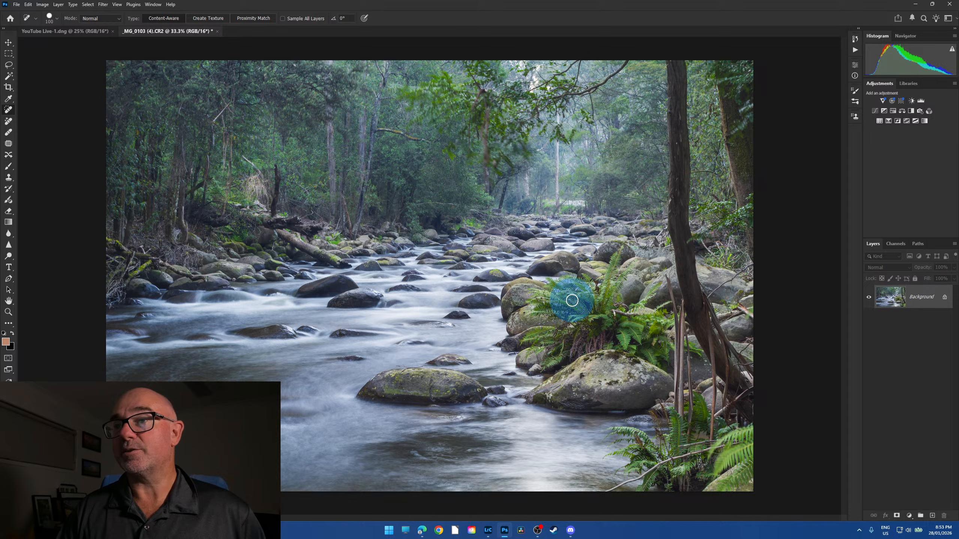
# - Apply a Gaussian Blur of about 27 pixels to the whole stream photo and activate the Lasso tool
pyautogui.click(8, 65)
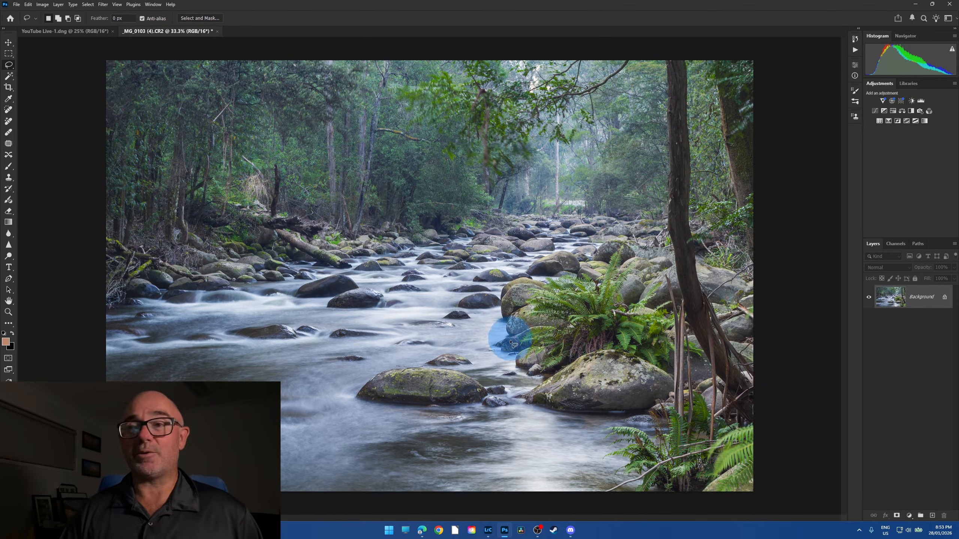
pyautogui.click(103, 5)
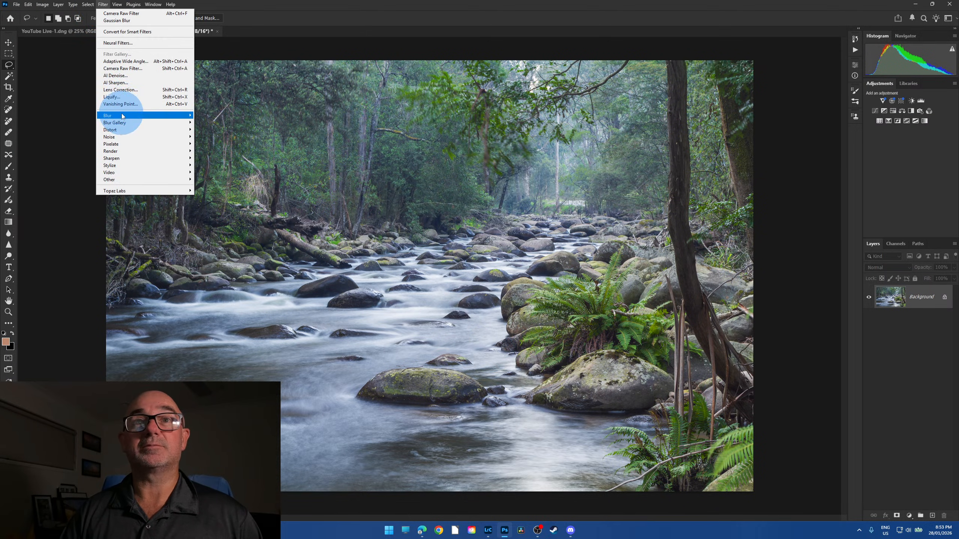
pyautogui.moveTo(121, 115)
pyautogui.click(218, 144)
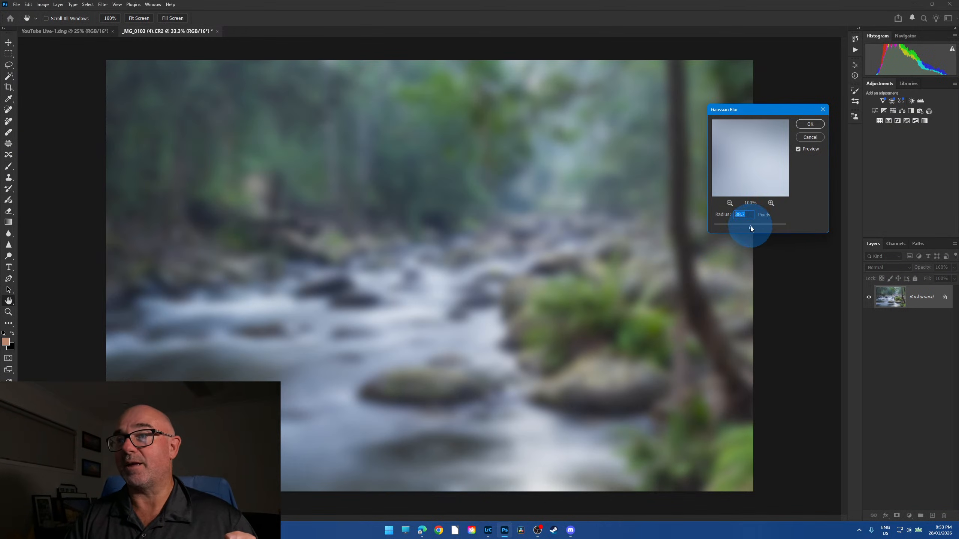
pyautogui.moveTo(751, 227)
pyautogui.mouseDown()
pyautogui.moveTo(730, 229)
pyautogui.moveTo(756, 229)
pyautogui.moveTo(748, 227)
pyautogui.mouseUp()
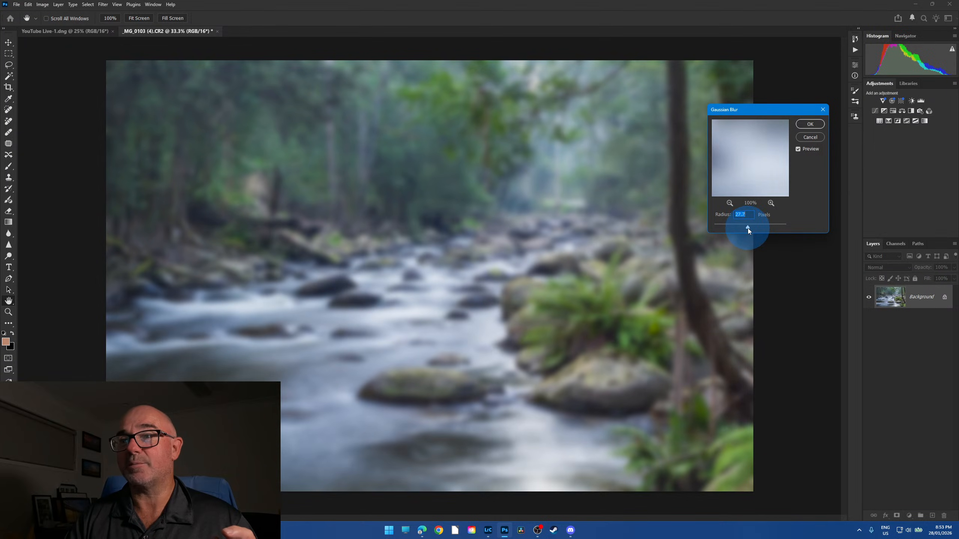
pyautogui.click(811, 124)
pyautogui.press('l')
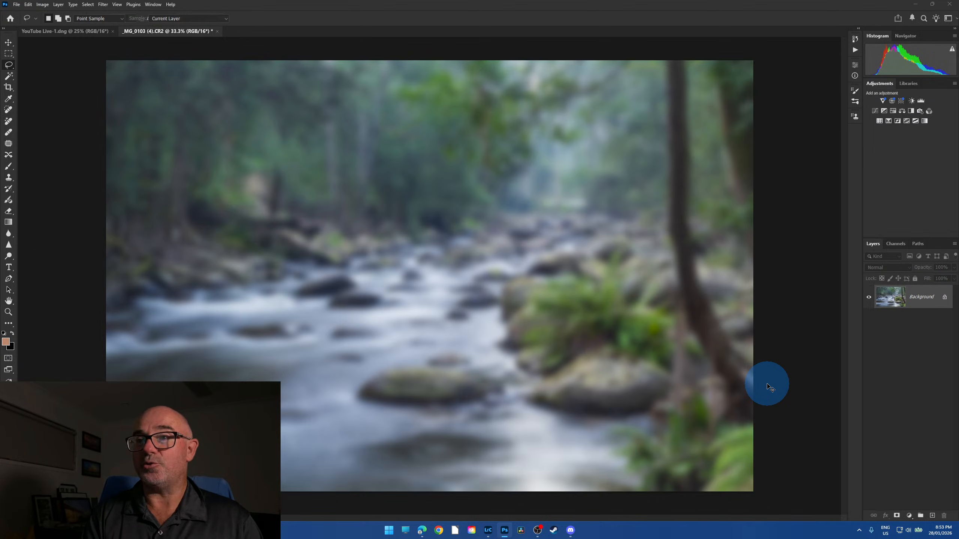
# - Lighten the blurred stream photo by raising Lightness to about 37 with Hue/Saturation
pyautogui.hotkey('ctrl', 'u')
pyautogui.moveTo(716, 163); pyautogui.dragTo(728, 166)
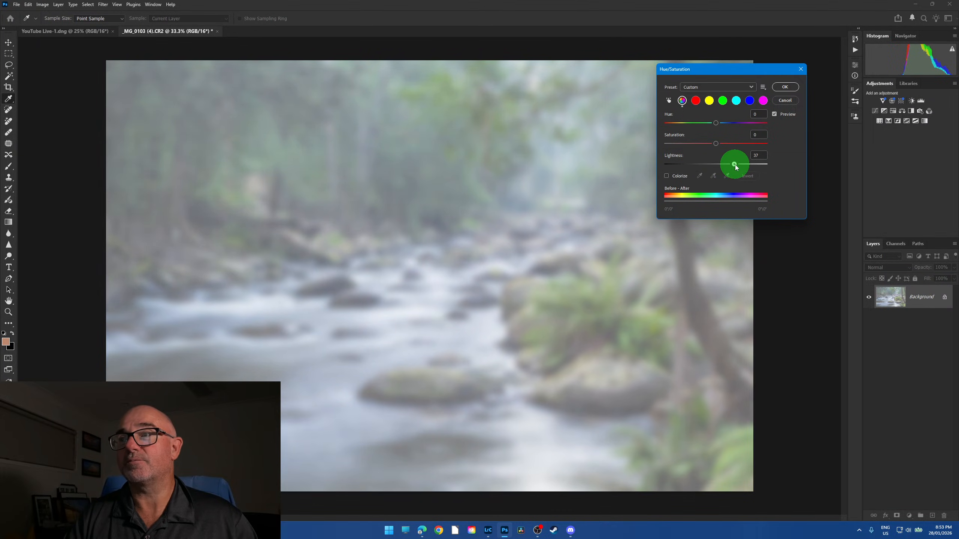
pyautogui.click(785, 87)
pyautogui.press('l')
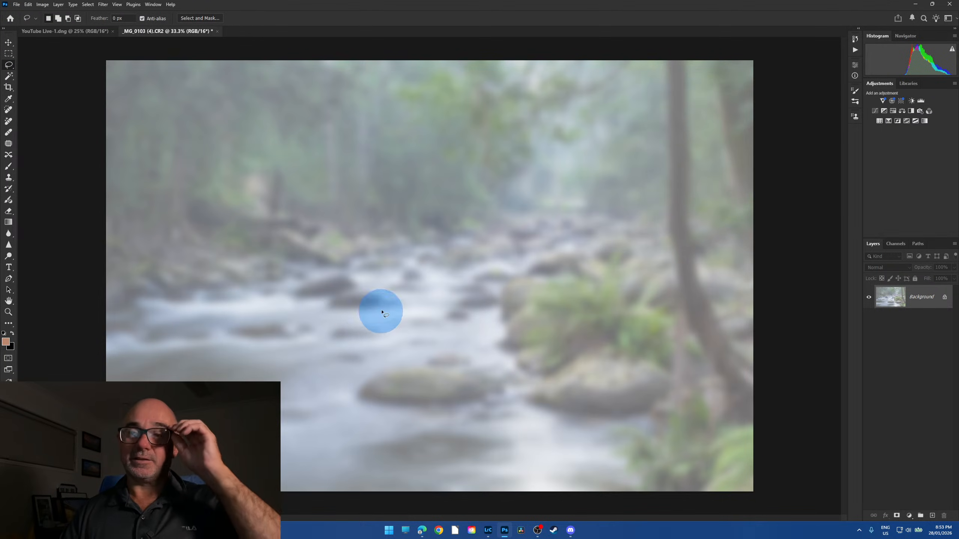
# - Copy the blurred stream image into the YouTube Live-1 dog document as a new layer and close the stream document
pyautogui.moveTo(151, 30); pyautogui.dragTo(128, 188)
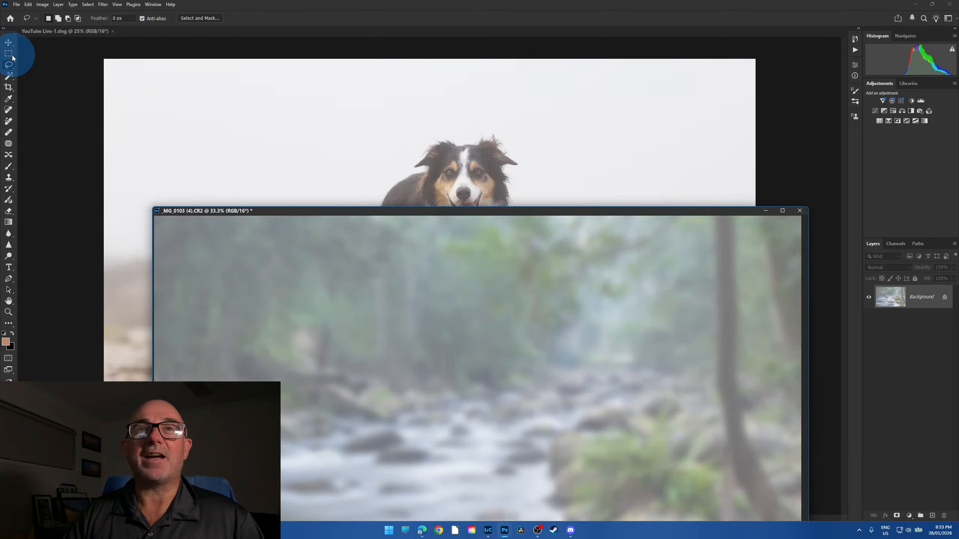
pyautogui.click(8, 43)
pyautogui.moveTo(375, 244); pyautogui.dragTo(480, 167)
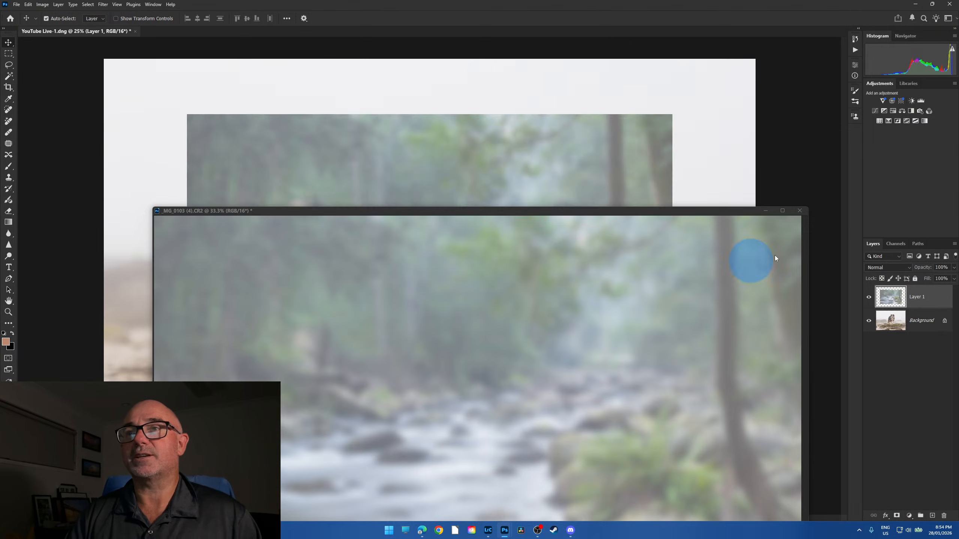
pyautogui.click(802, 212)
pyautogui.click(484, 190)
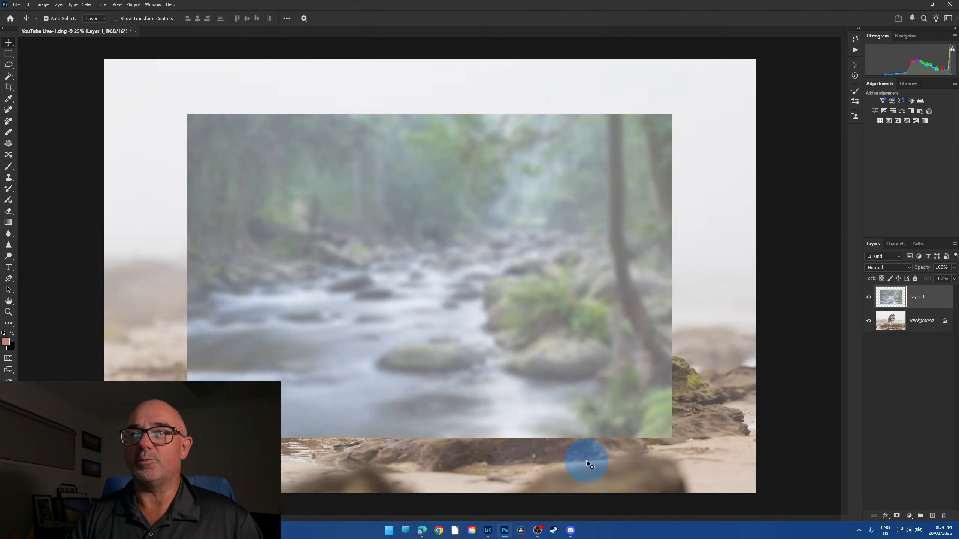
# - Free Transform the stream layer so it spans the full canvas from its upper edge to its lower edge
pyautogui.hotkey('ctrl', 't')
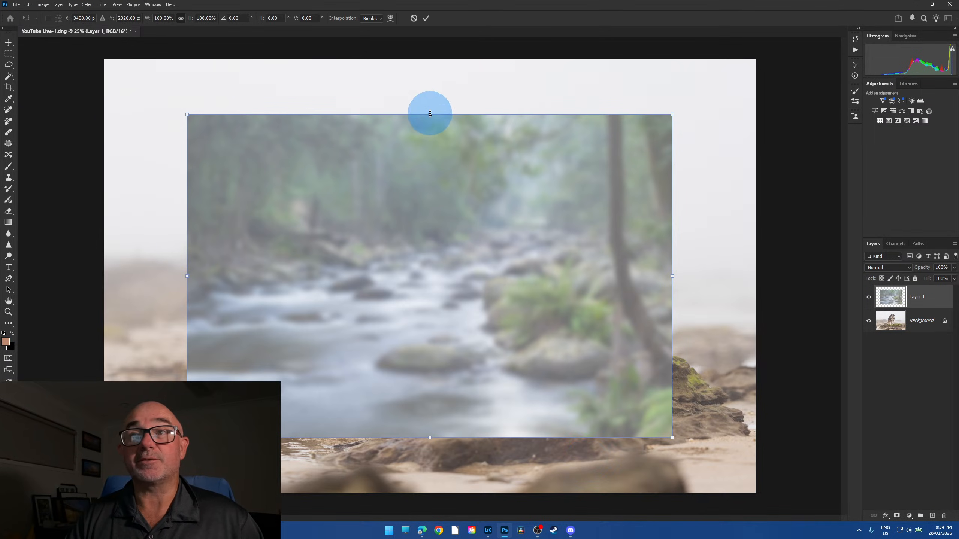
pyautogui.moveTo(429, 112); pyautogui.dragTo(434, 59)
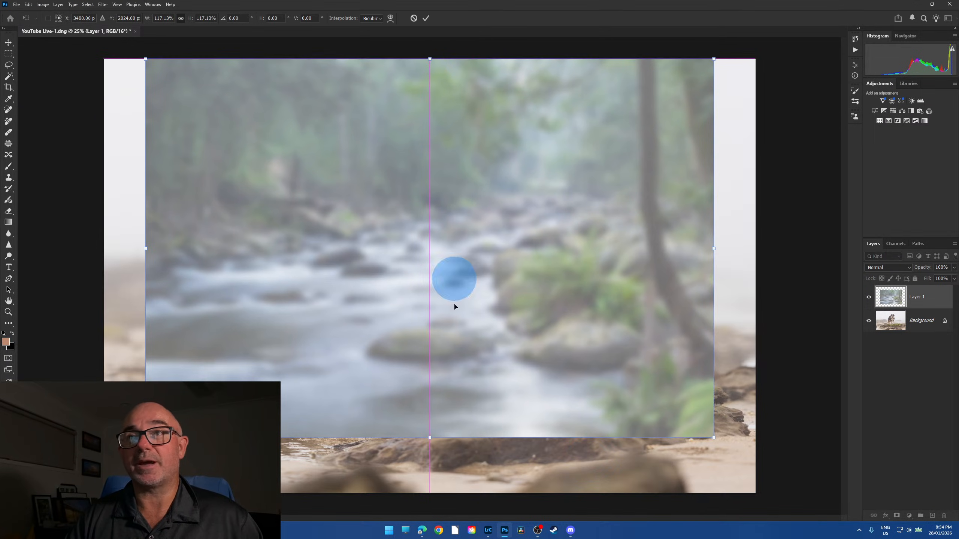
pyautogui.moveTo(435, 441); pyautogui.dragTo(436, 493)
pyautogui.click(426, 18)
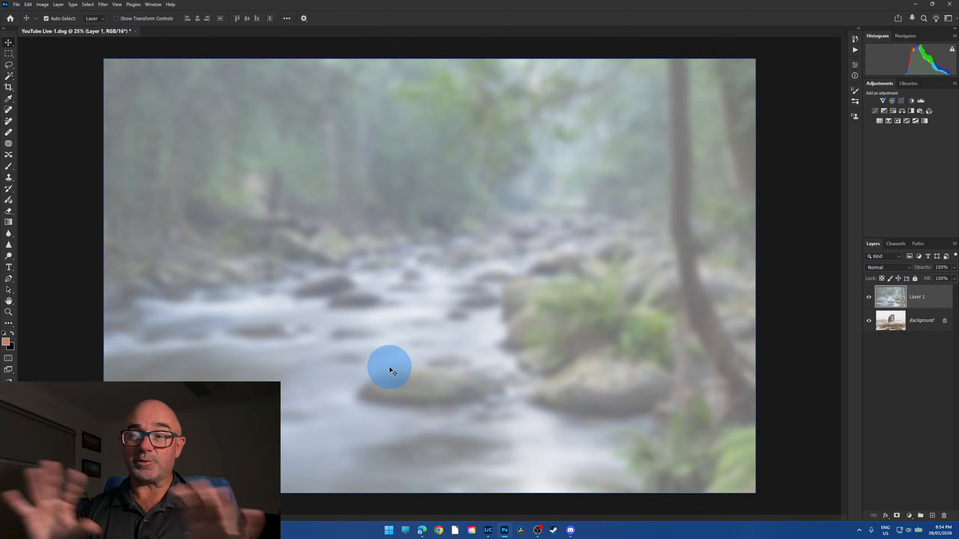
# - Duplicate the Background dog layer and move the copy above the stream layer
pyautogui.click(903, 325)
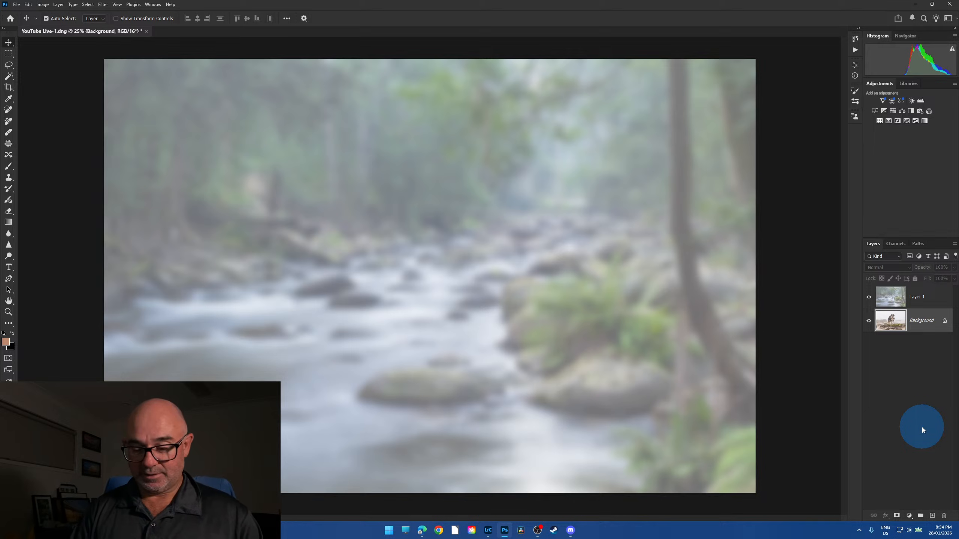
pyautogui.hotkey('ctrl', 'j')
pyautogui.moveTo(900, 327); pyautogui.dragTo(894, 302)
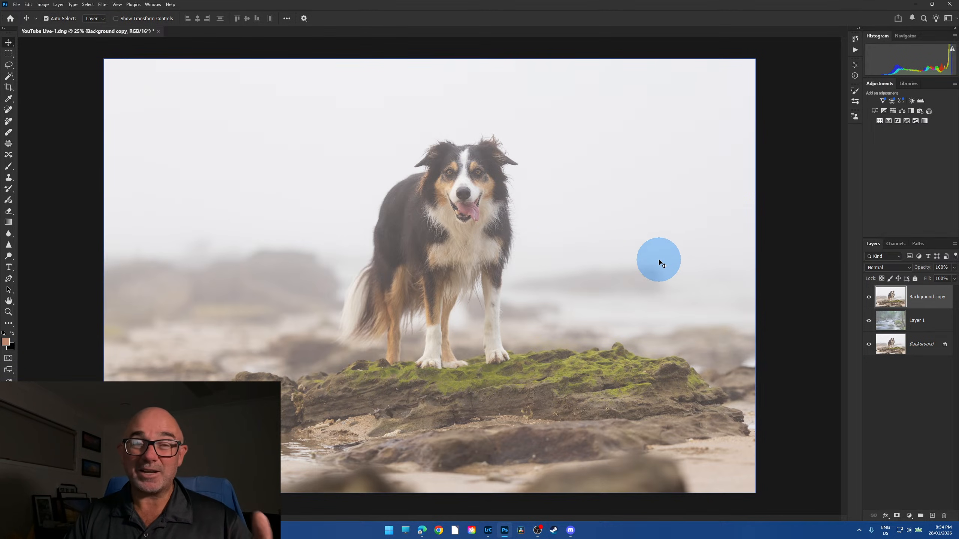
# - Select the dog on the Background copy layer with Select Subject
pyautogui.click(911, 321)
pyautogui.click(469, 305)
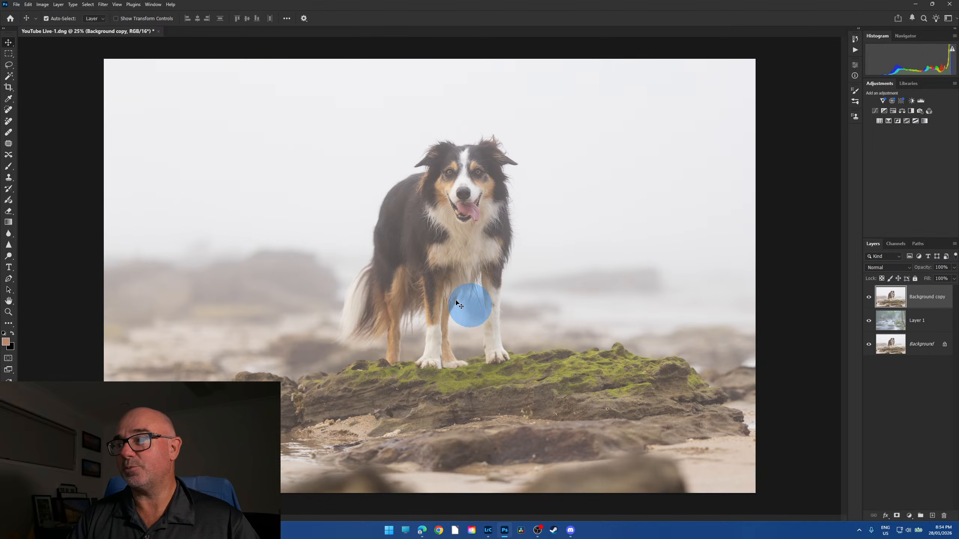
pyautogui.click(90, 5)
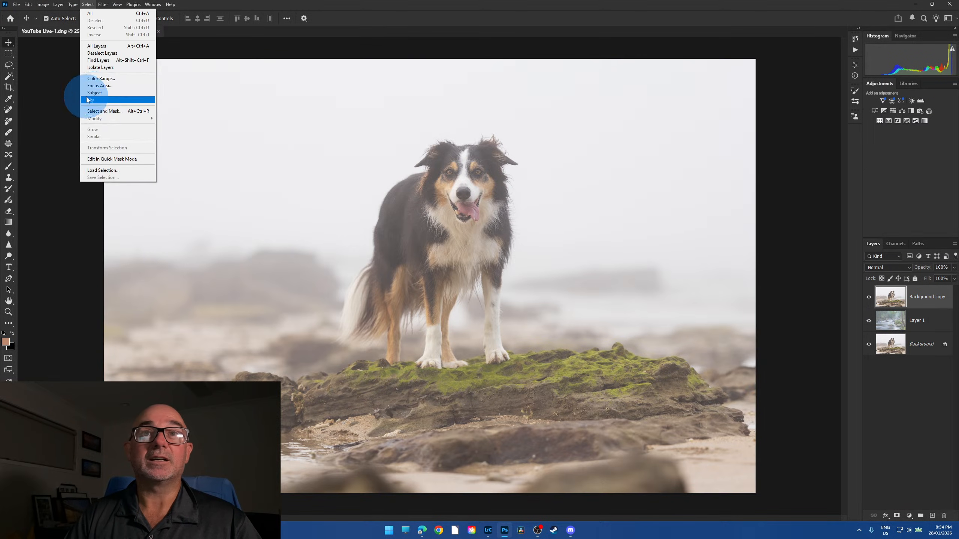
pyautogui.click(90, 96)
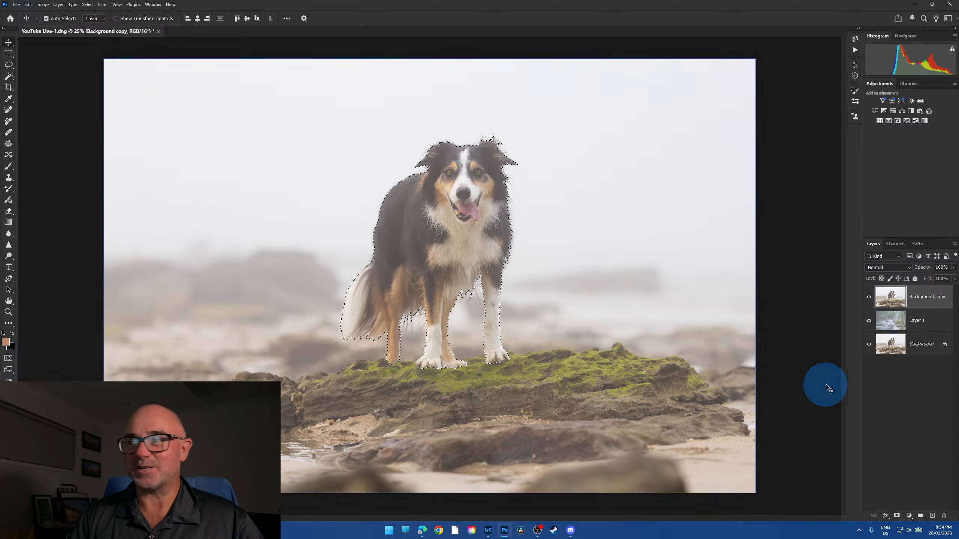
# - Refine the dog's hair edges in Select and Mask and output the selection as a New Layer with Layer Mask
pyautogui.click(8, 64)
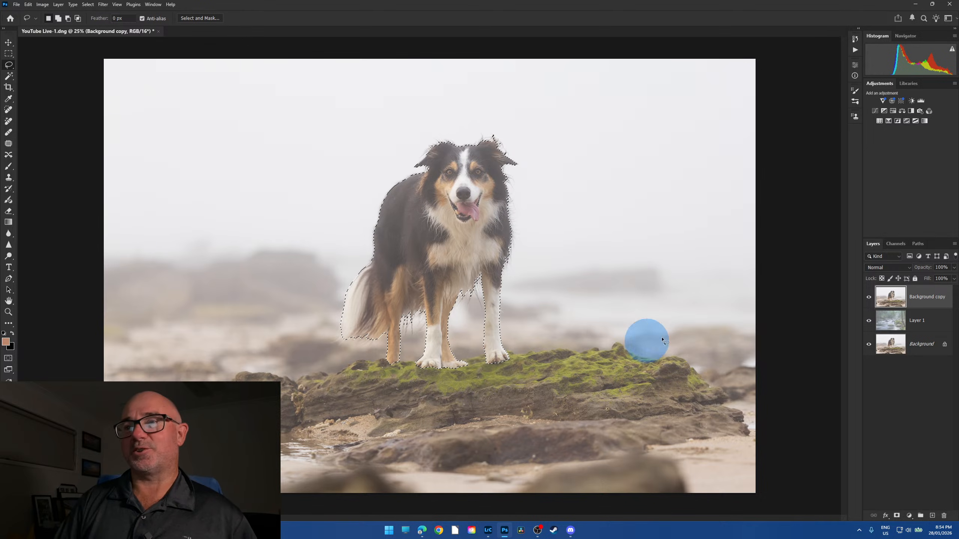
pyautogui.click(200, 17)
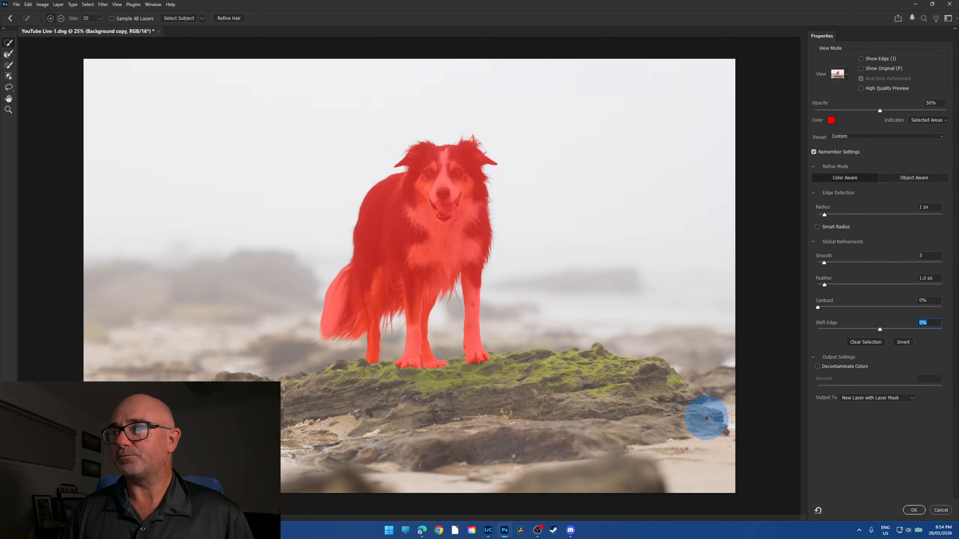
pyautogui.click(230, 19)
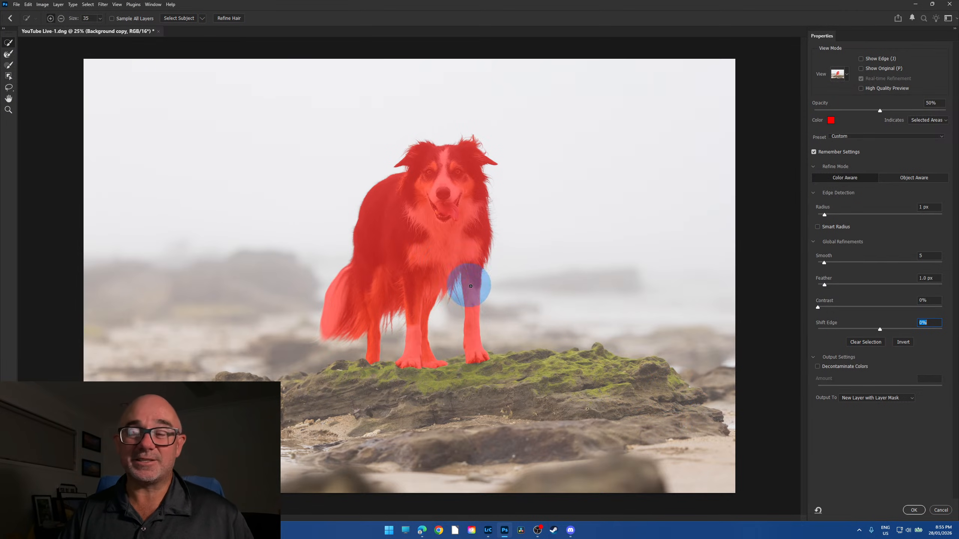
pyautogui.click(225, 18)
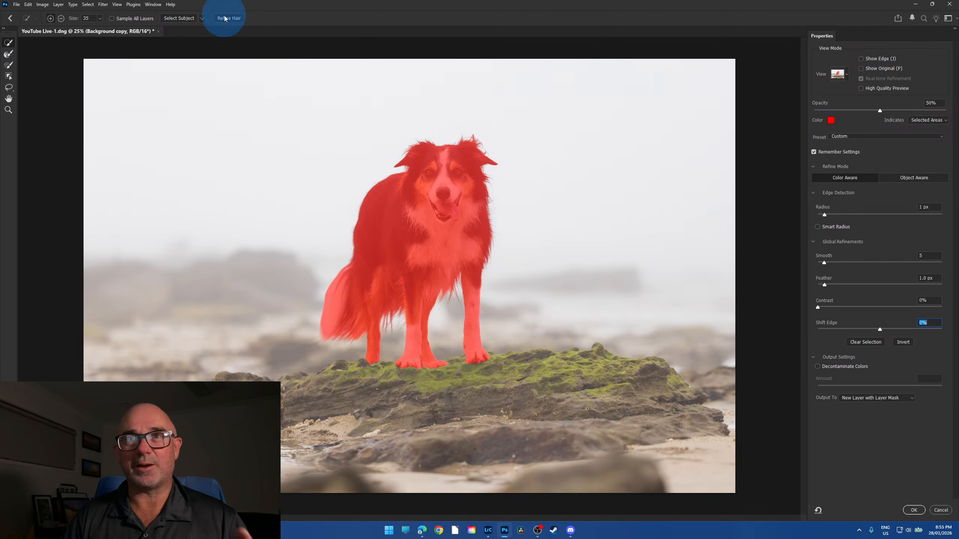
pyautogui.click(513, 326)
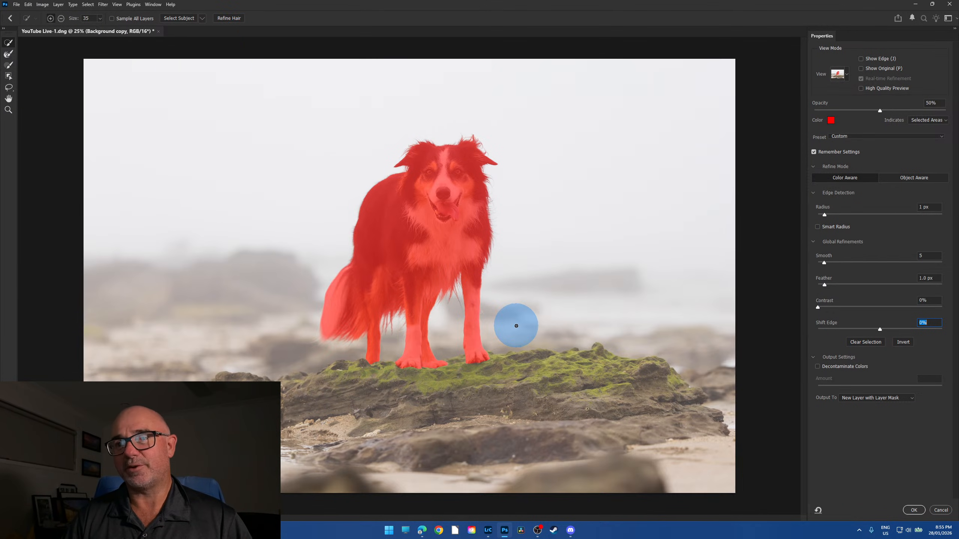
pyautogui.click(236, 23)
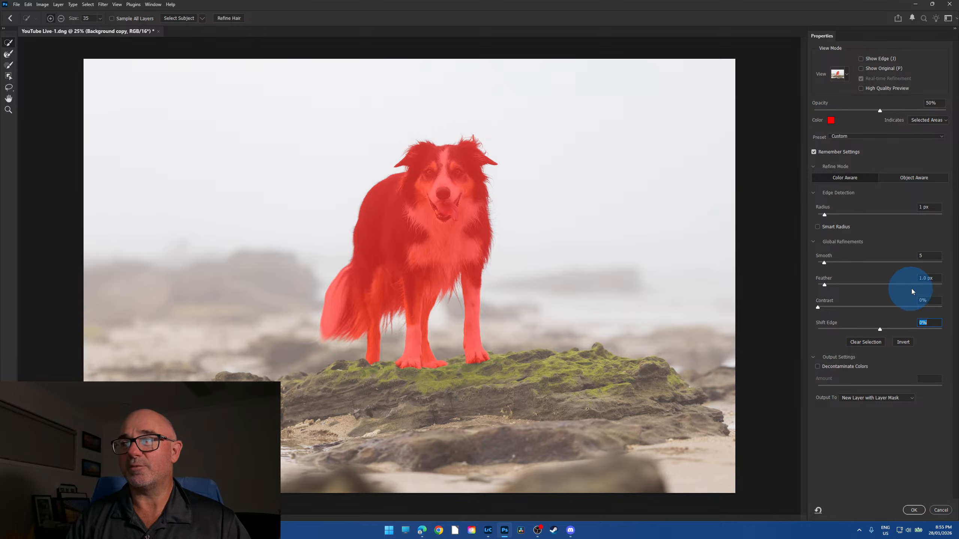
pyautogui.click(916, 510)
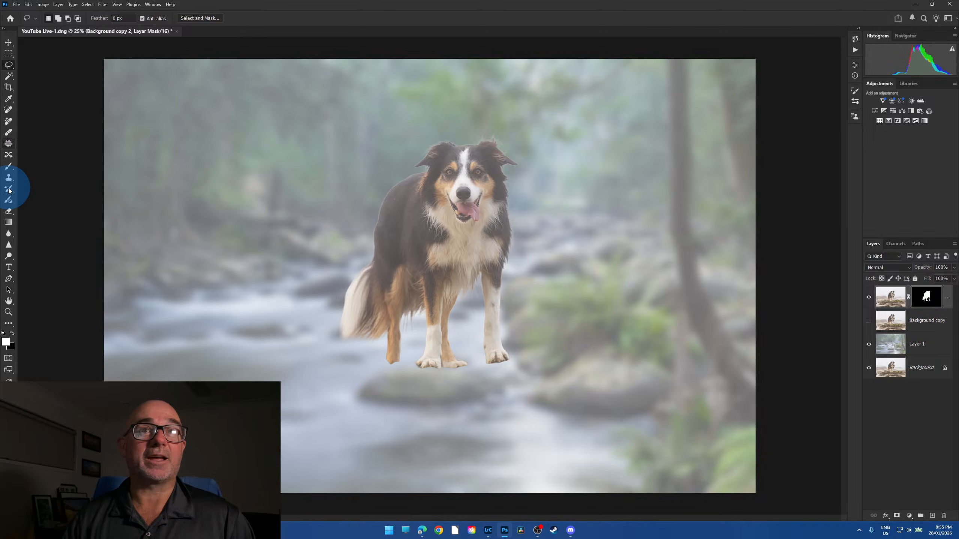
# - Paint white on the dog layer's mask with a large Brush at 100% opacity to reveal the mossy rock and foreground
pyautogui.click(8, 167)
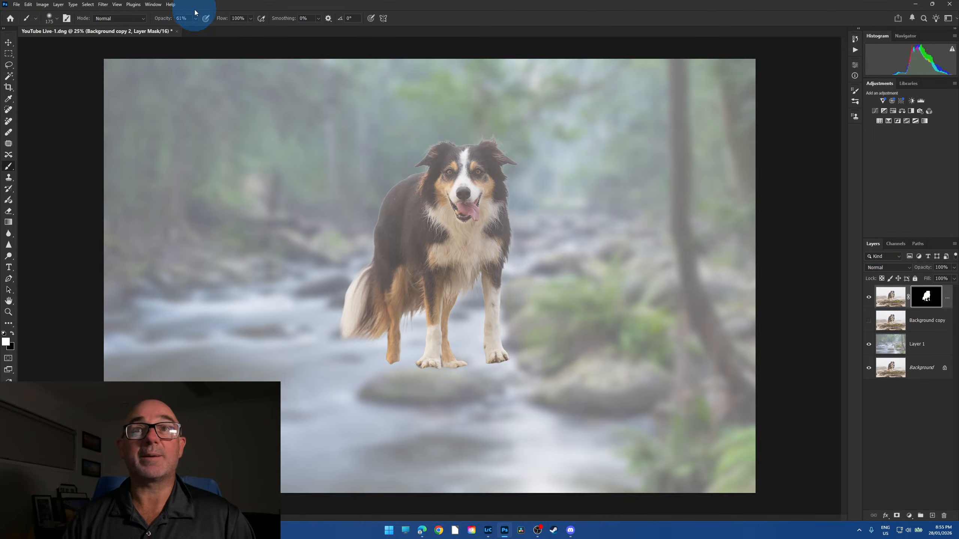
pyautogui.moveTo(197, 28); pyautogui.dragTo(211, 29)
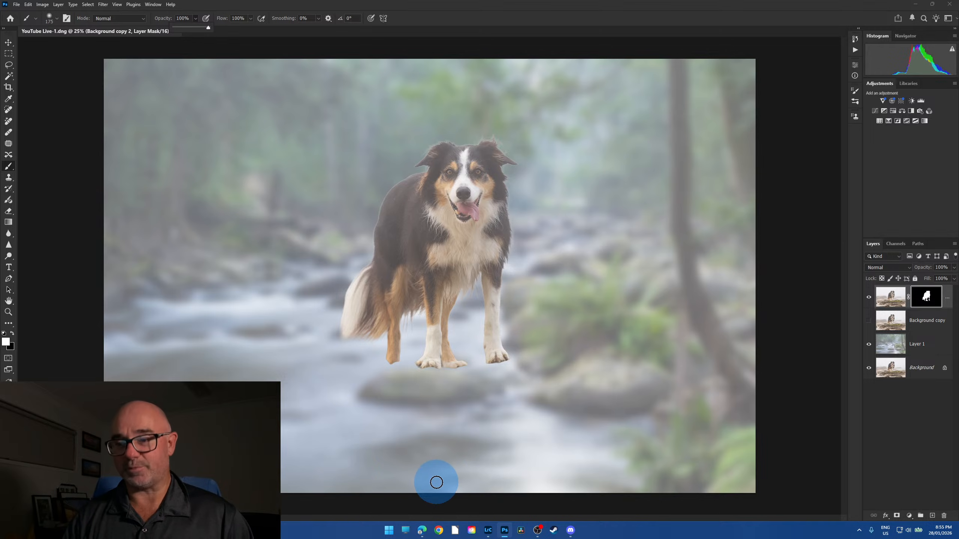
pyautogui.press(']')
pyautogui.press(']')
pyautogui.press(']')
pyautogui.press(']')
pyautogui.press(']')
pyautogui.press(']')
pyautogui.press(']')
pyautogui.press(']')
pyautogui.press(']')
pyautogui.press(']')
pyautogui.press(']')
pyautogui.press(']')
pyautogui.press(']')
pyautogui.press(']')
pyautogui.press(']')
pyautogui.press(']')
pyautogui.press(']')
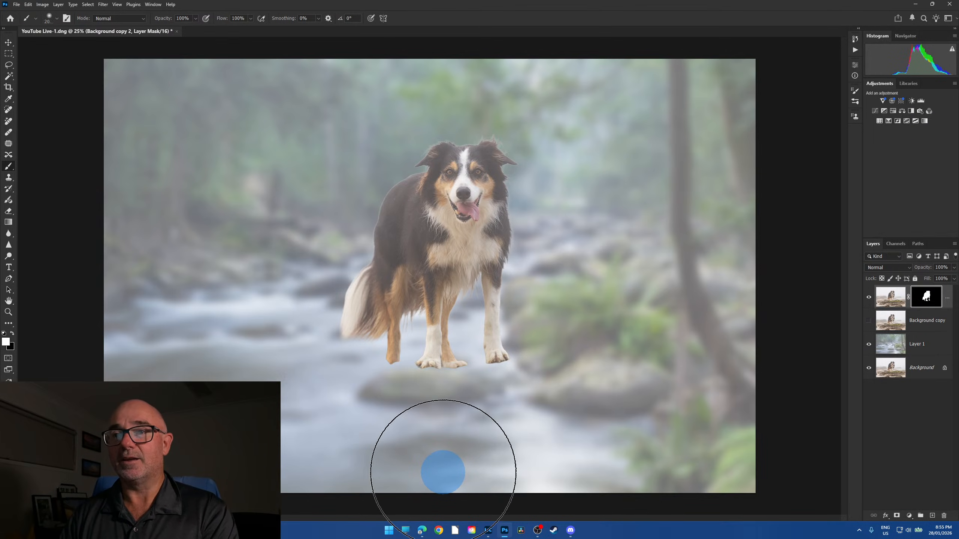
pyautogui.moveTo(449, 471)
pyautogui.mouseDown()
pyautogui.moveTo(484, 474)
pyautogui.moveTo(404, 493)
pyautogui.moveTo(481, 487)
pyautogui.moveTo(486, 471)
pyautogui.moveTo(530, 465)
pyautogui.moveTo(462, 455)
pyautogui.moveTo(609, 447)
pyautogui.moveTo(718, 480)
pyautogui.moveTo(655, 470)
pyautogui.moveTo(691, 448)
pyautogui.moveTo(273, 468)
pyautogui.moveTo(213, 481)
pyautogui.moveTo(261, 484)
pyautogui.moveTo(260, 471)
pyautogui.moveTo(362, 481)
pyautogui.moveTo(608, 459)
pyautogui.moveTo(598, 450)
pyautogui.moveTo(715, 464)
pyautogui.moveTo(578, 466)
pyautogui.moveTo(426, 407)
pyautogui.mouseUp()
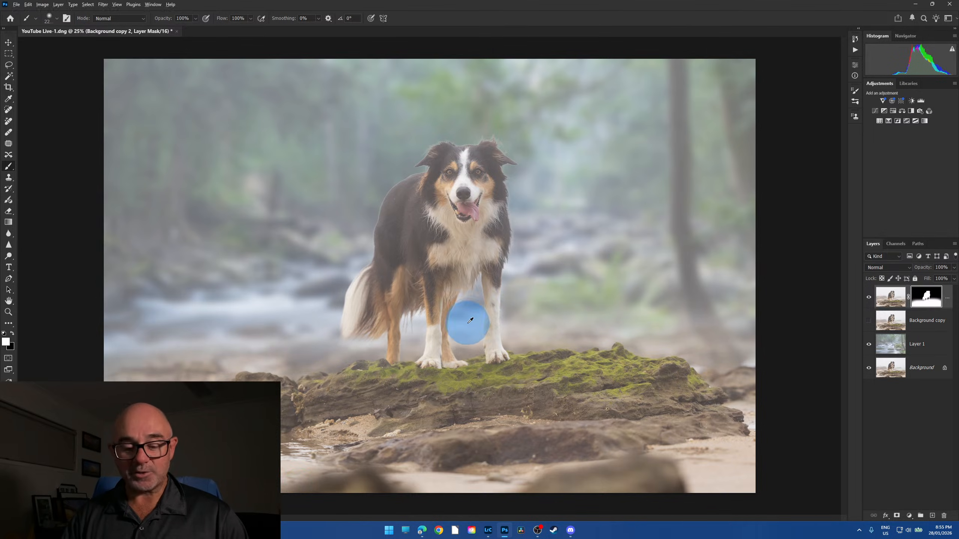
# - Enlarge the brush further and paint the mask along the foreground to blend the rocks softly into the stream
pyautogui.scroll(-2, 466, 321)
pyautogui.press(']')
pyautogui.press(']')
pyautogui.press(']')
pyautogui.press(']')
pyautogui.press(']')
pyautogui.press(']')
pyautogui.press(']')
pyautogui.press(']')
pyautogui.press(']')
pyautogui.press(']')
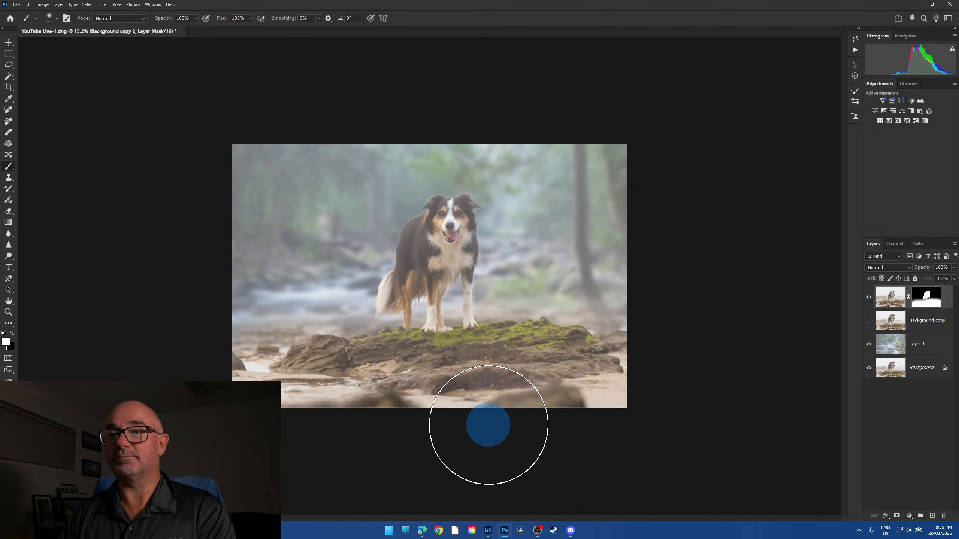
pyautogui.moveTo(472, 424)
pyautogui.mouseDown()
pyautogui.moveTo(597, 407)
pyautogui.moveTo(508, 405)
pyautogui.moveTo(550, 396)
pyautogui.moveTo(246, 411)
pyautogui.moveTo(449, 393)
pyautogui.moveTo(555, 396)
pyautogui.moveTo(610, 402)
pyautogui.moveTo(626, 427)
pyautogui.mouseUp()
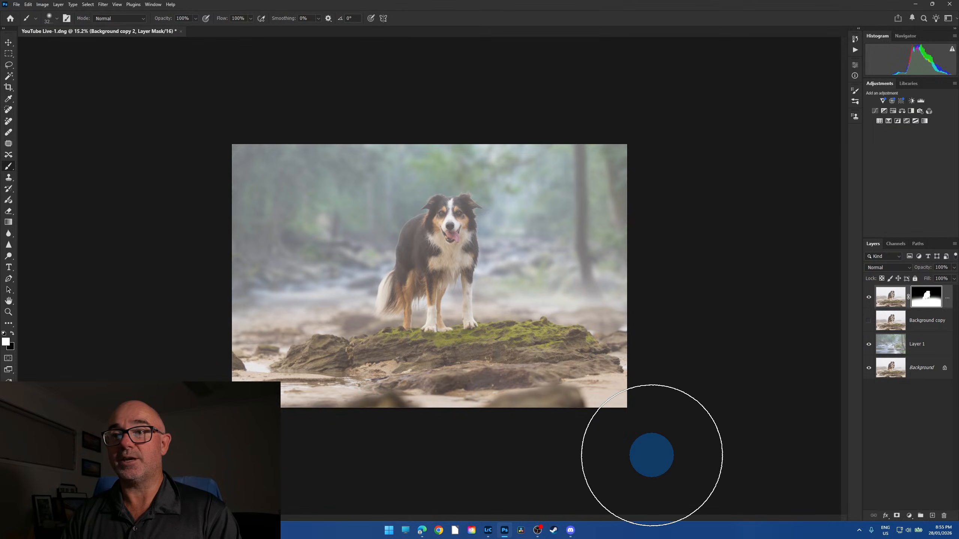
# - Show the Background copy layer at 48% opacity for a foggier forest, and compare the composite with and without Layer 1
pyautogui.scroll(-3, 679, 435)
pyautogui.scroll(7, 678, 435)
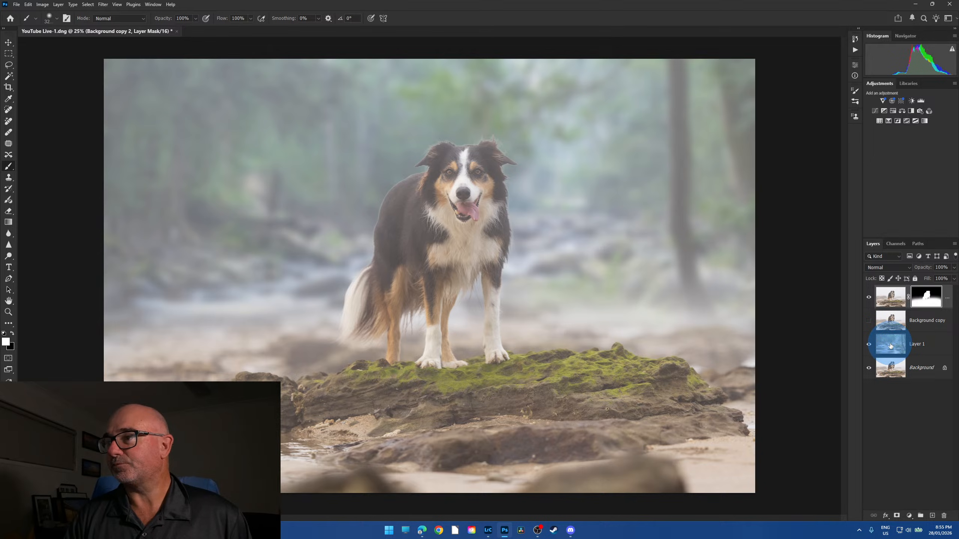
pyautogui.click(868, 321)
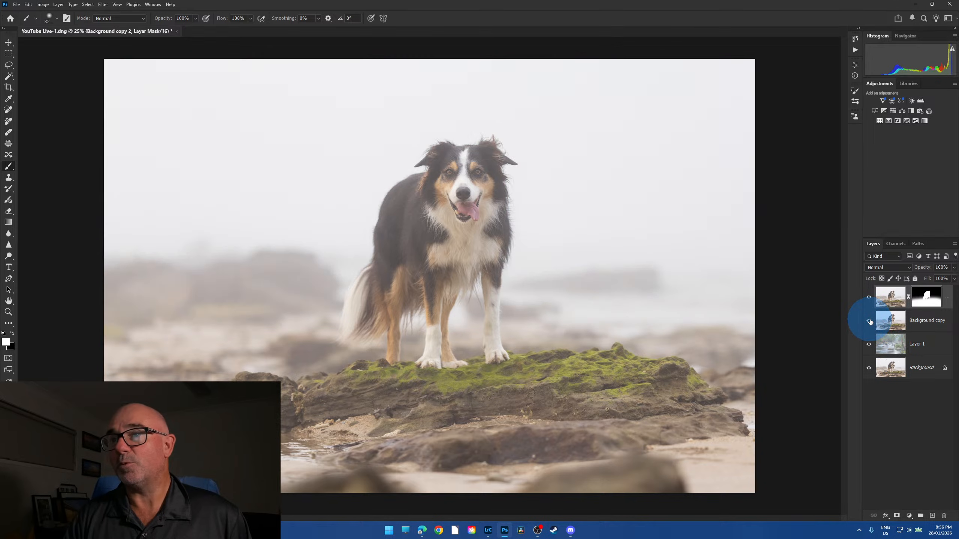
pyautogui.click(891, 321)
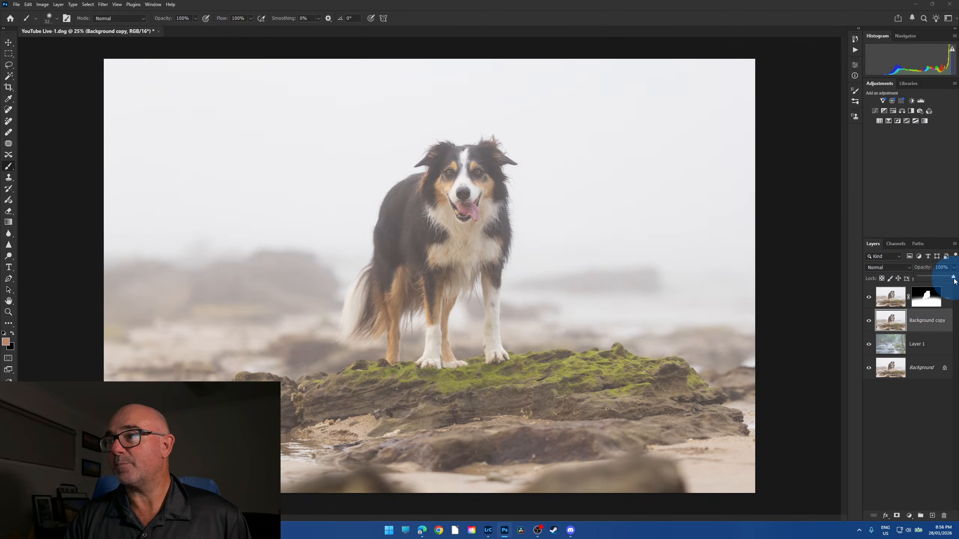
pyautogui.moveTo(948, 282)
pyautogui.mouseDown()
pyautogui.moveTo(929, 278)
pyautogui.moveTo(937, 279)
pyautogui.mouseUp()
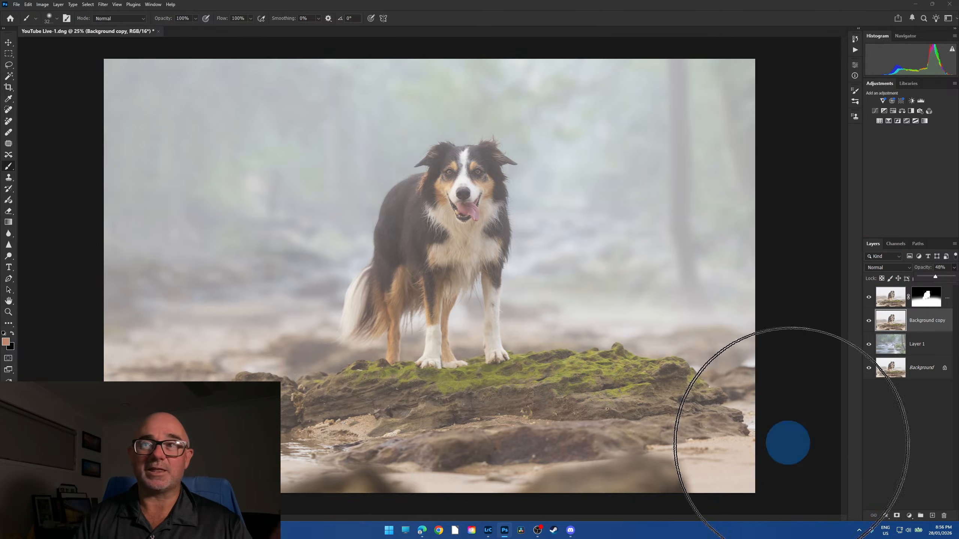
pyautogui.click(868, 346)
pyautogui.click(869, 345)
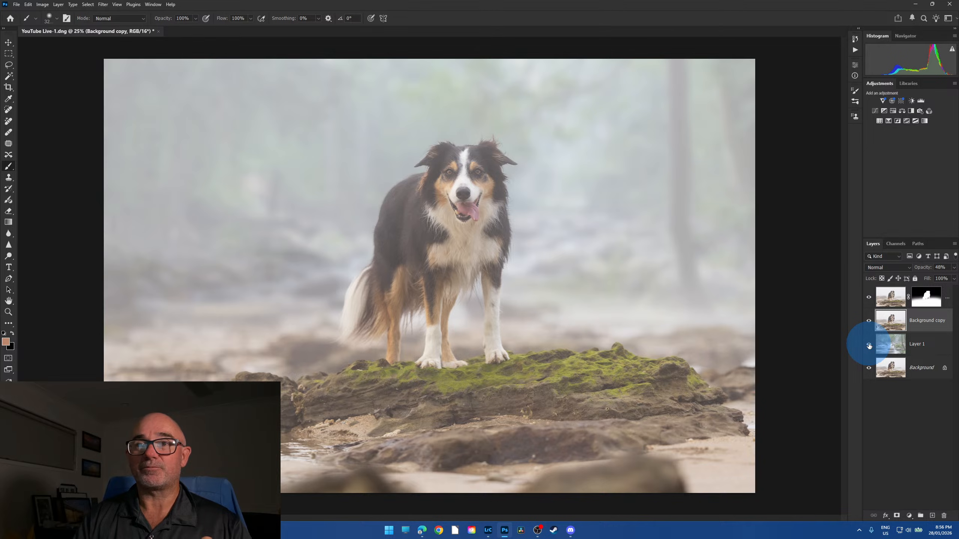
pyautogui.click(869, 345)
pyautogui.click(869, 345)
# - Flatten the dog and forest stream composite into a single Background layer
pyautogui.scroll(-2, 550, 349)
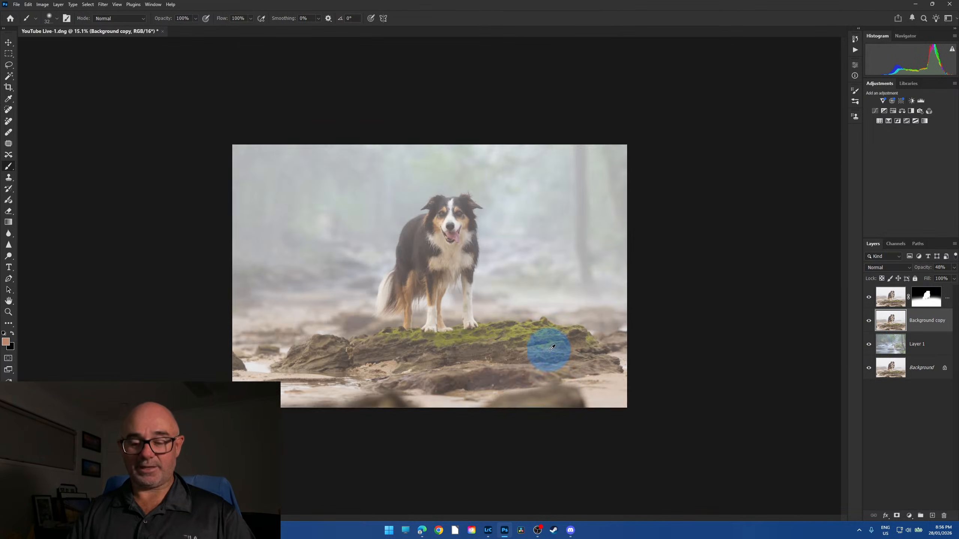
pyautogui.click(58, 4)
pyautogui.click(105, 309)
pyautogui.scroll(2, 711, 410)
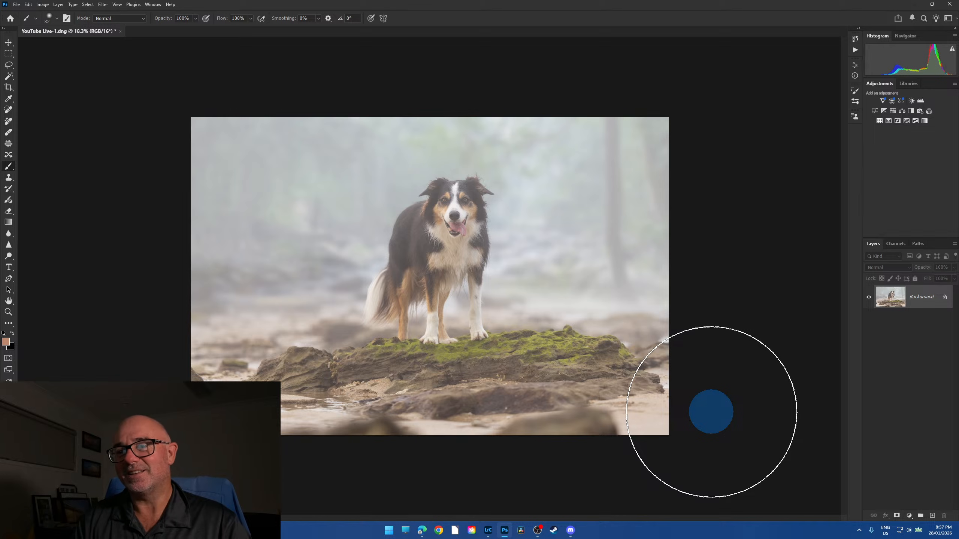
# - Switch to Lightroom Classic and open the DISCORD folder in the Library
pyautogui.click(487, 531)
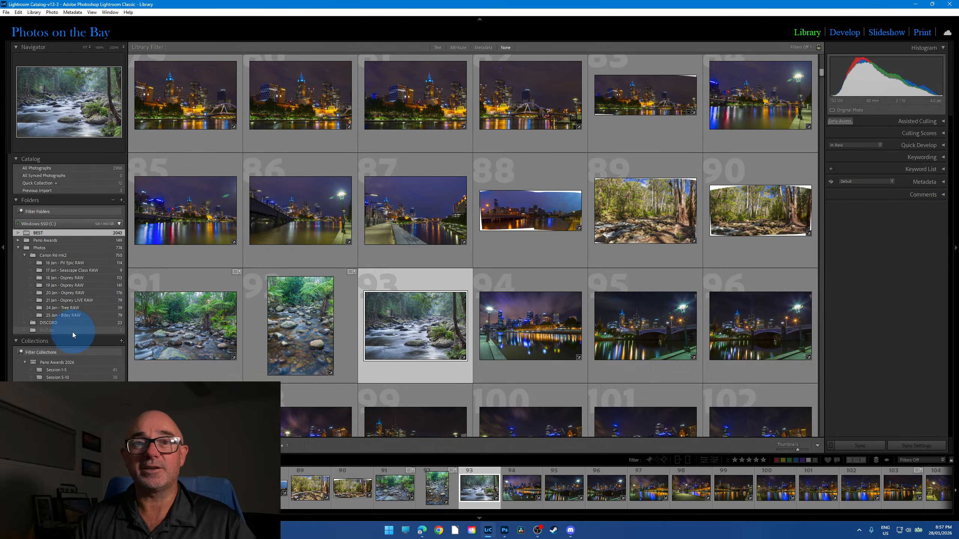
pyautogui.click(66, 322)
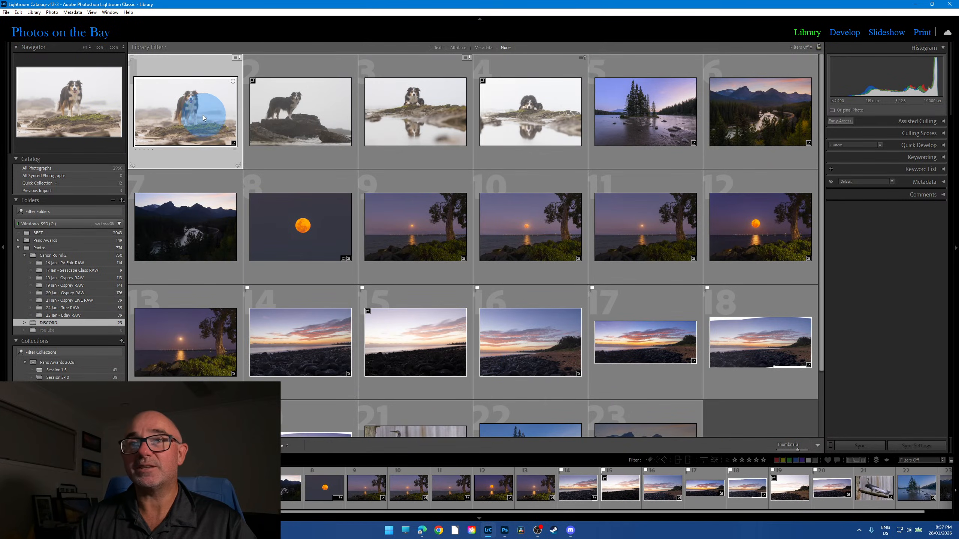
# - Switch back to Photoshop and duplicate the flattened composite's Background layer
pyautogui.scroll(-2, 359, 343)
pyautogui.scroll(2, 353, 353)
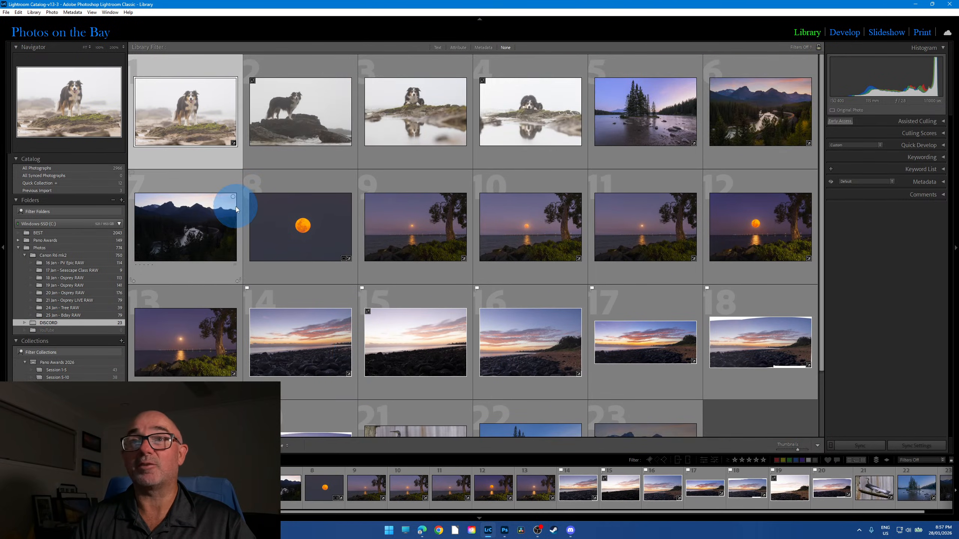
pyautogui.click(915, 5)
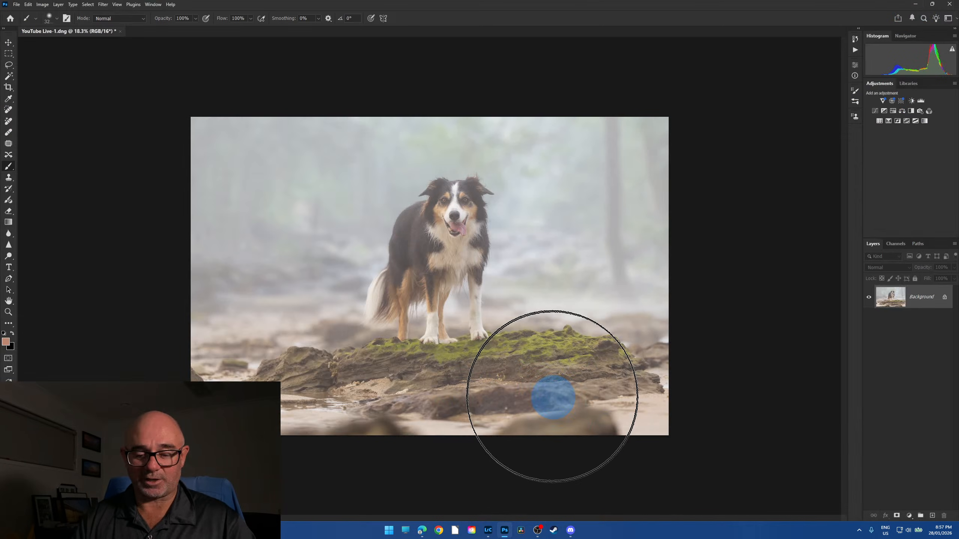
pyautogui.scroll(3, 551, 396)
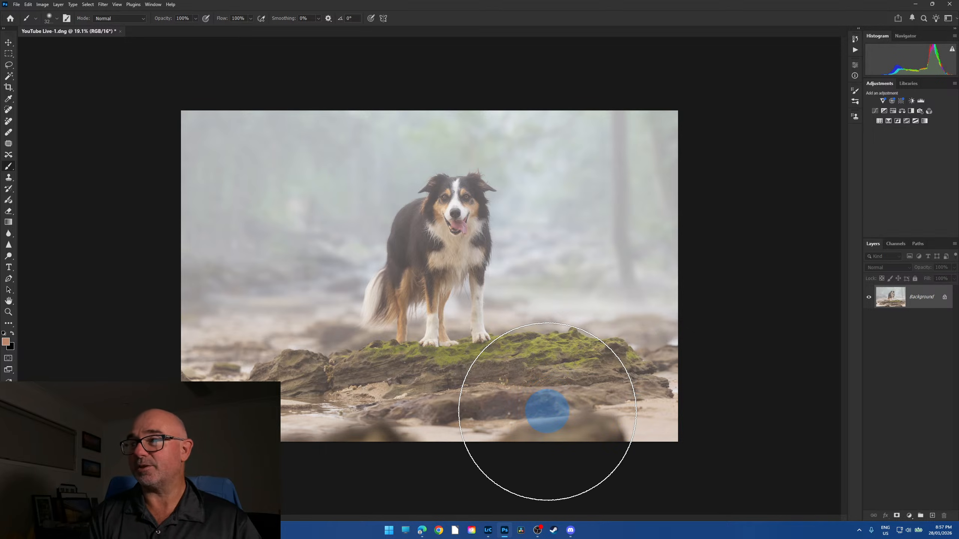
pyautogui.hotkey('ctrl', 'j')
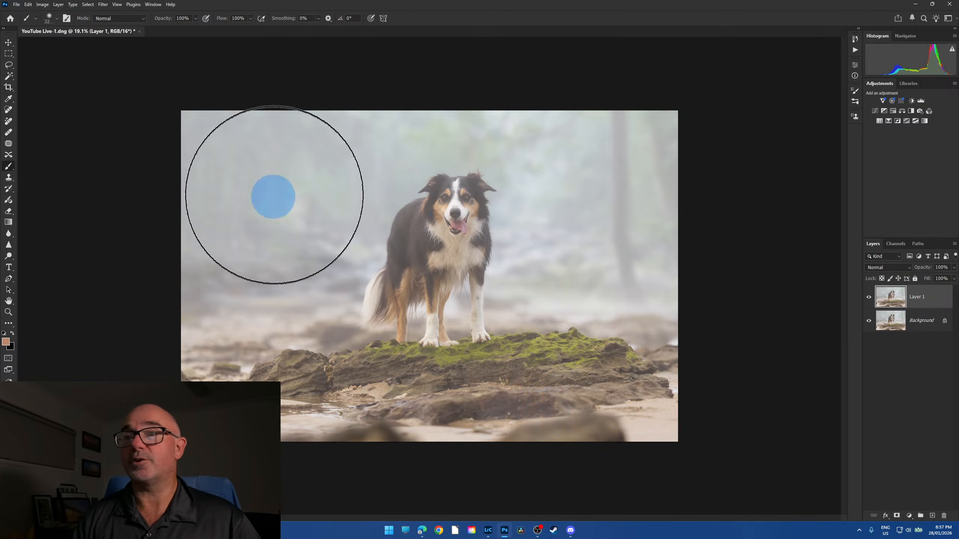
# - Open the duplicate layer in the Camera Raw Filter and set Contrast to +51 and Blacks to -35
pyautogui.click(103, 4)
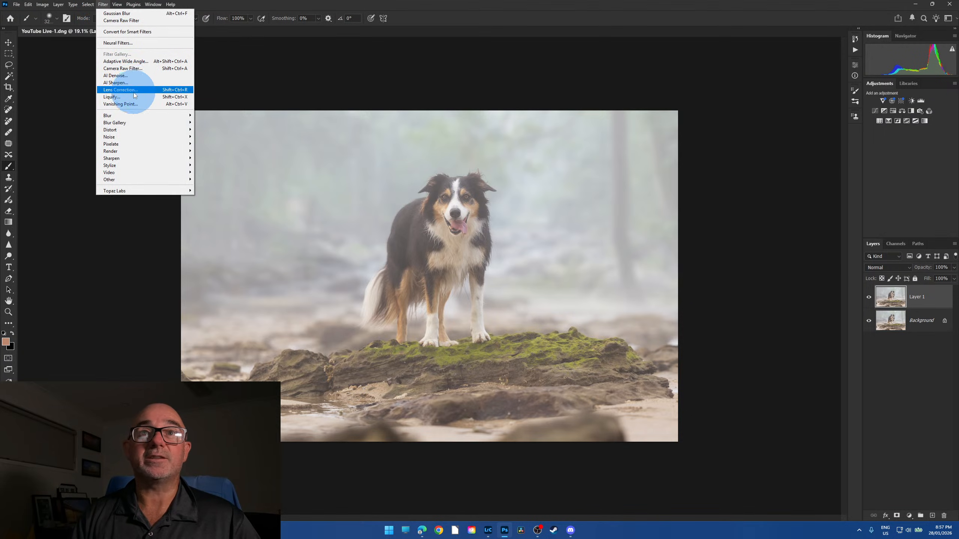
pyautogui.click(135, 69)
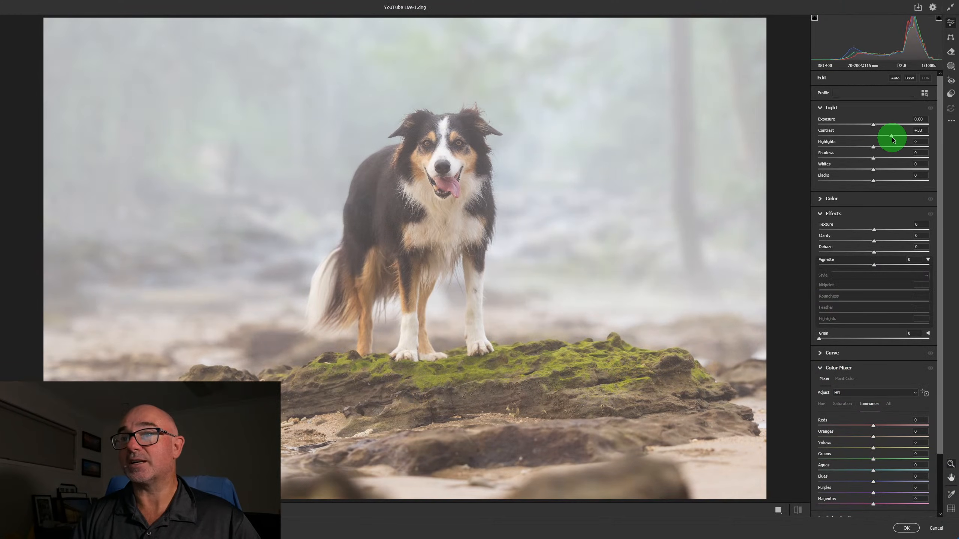
pyautogui.moveTo(873, 172); pyautogui.dragTo(873, 170)
pyautogui.moveTo(873, 180); pyautogui.dragTo(856, 180)
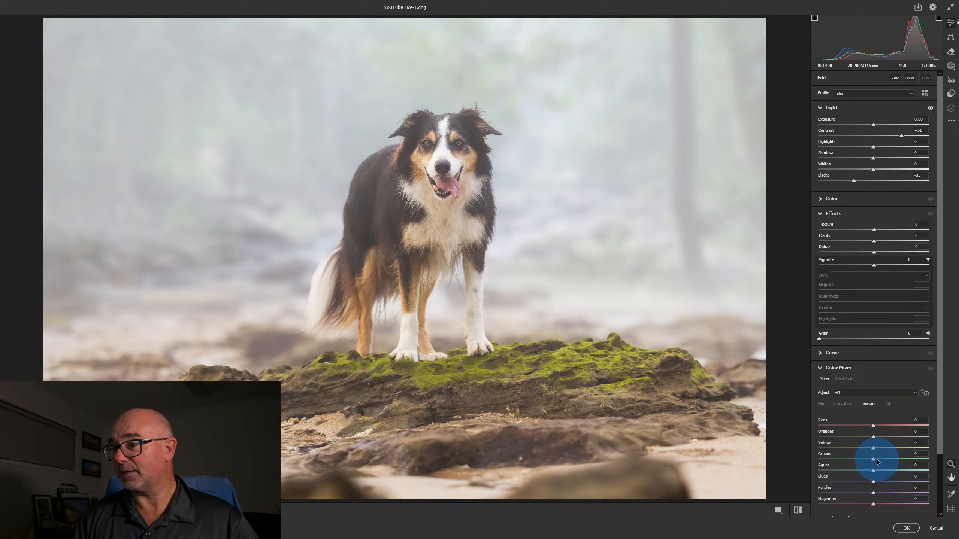
# - Raise the Greens luminance to +17 and the Greens saturation to +39 in the Color Mixer
pyautogui.moveTo(874, 459)
pyautogui.mouseDown()
pyautogui.moveTo(894, 459)
pyautogui.moveTo(861, 460)
pyautogui.moveTo(903, 459)
pyautogui.moveTo(883, 460)
pyautogui.mouseUp()
pyautogui.click(842, 404)
pyautogui.click(868, 404)
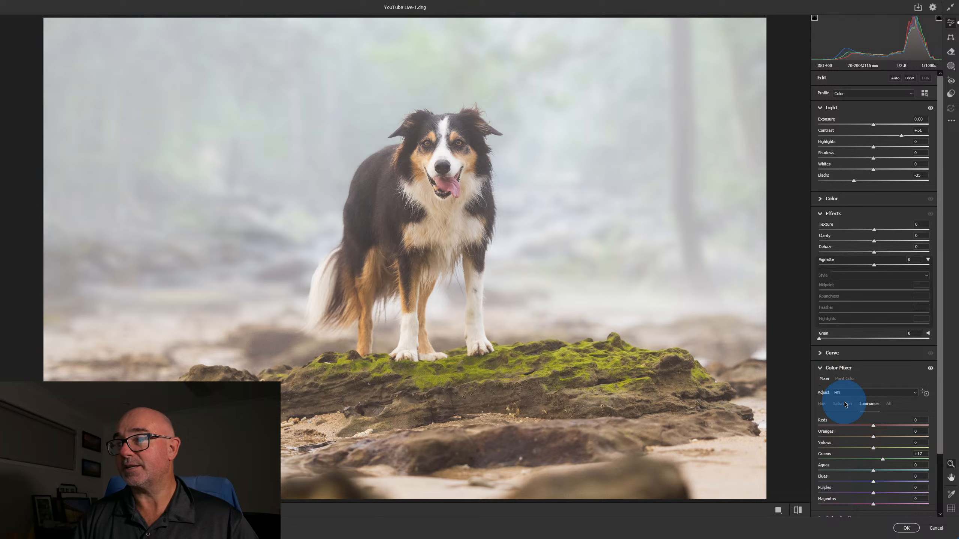
pyautogui.click(845, 405)
pyautogui.scroll(-2, 865, 401)
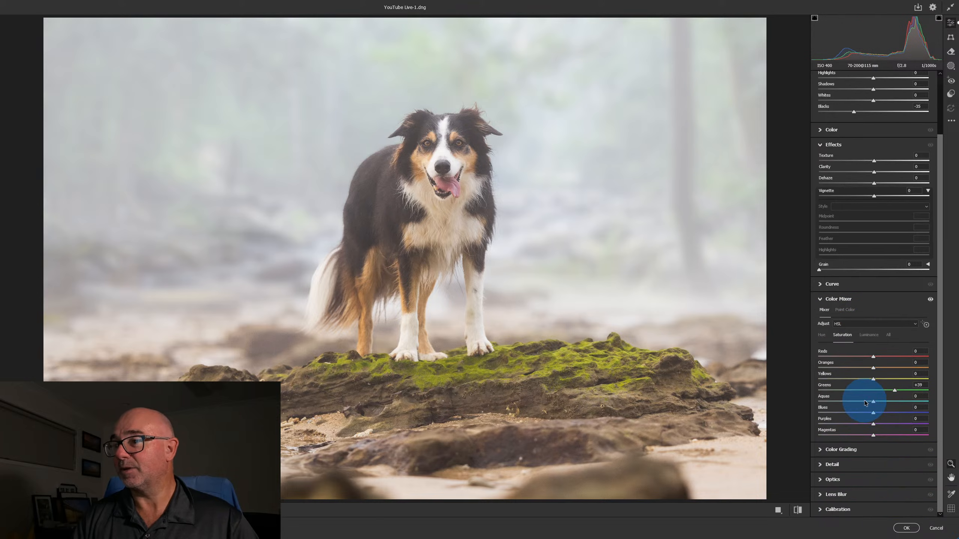
# - Set the Optics Vignette to -20 and apply the Camera Raw Filter to the layer
pyautogui.click(823, 479)
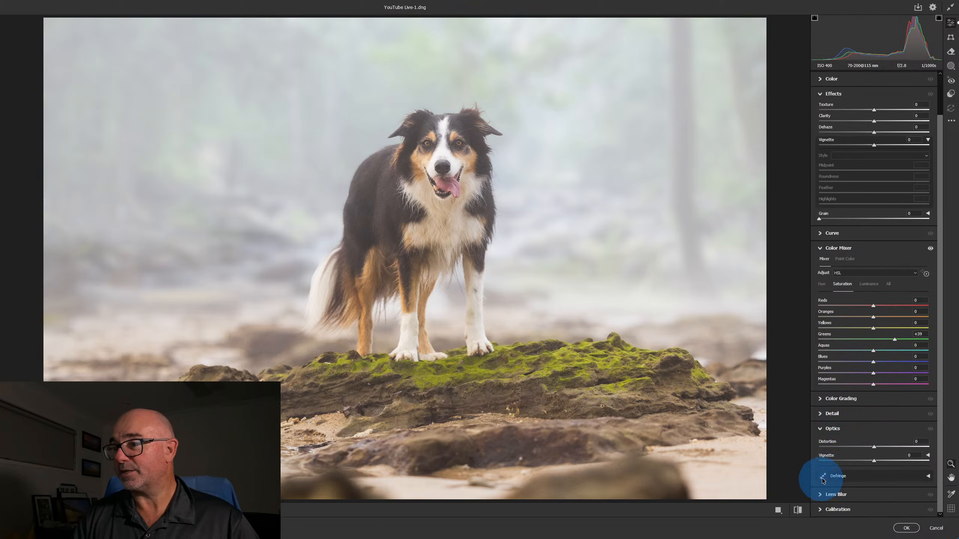
pyautogui.moveTo(874, 460)
pyautogui.mouseDown()
pyautogui.moveTo(901, 464)
pyautogui.moveTo(842, 463)
pyautogui.moveTo(877, 462)
pyautogui.moveTo(852, 462)
pyautogui.moveTo(866, 462)
pyautogui.mouseUp()
pyautogui.click(929, 478)
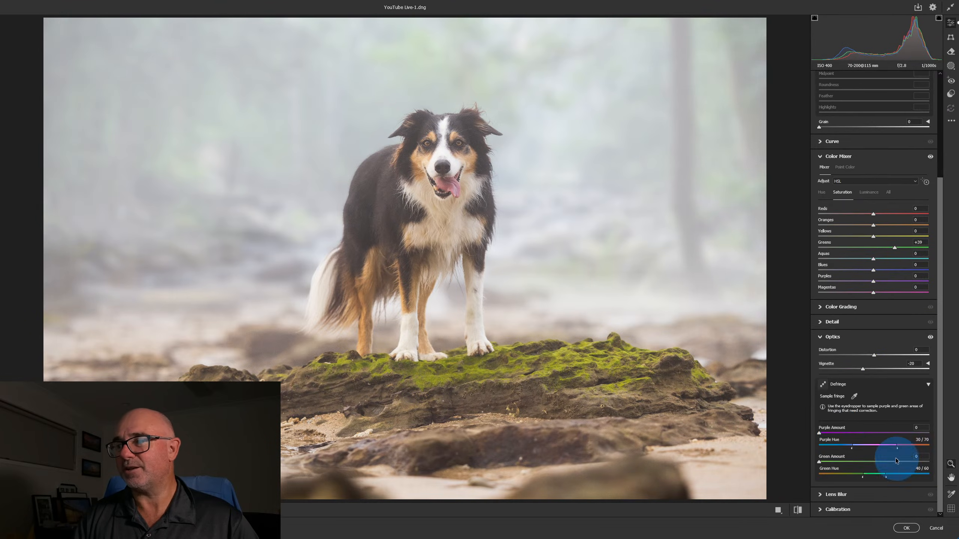
pyautogui.click(907, 528)
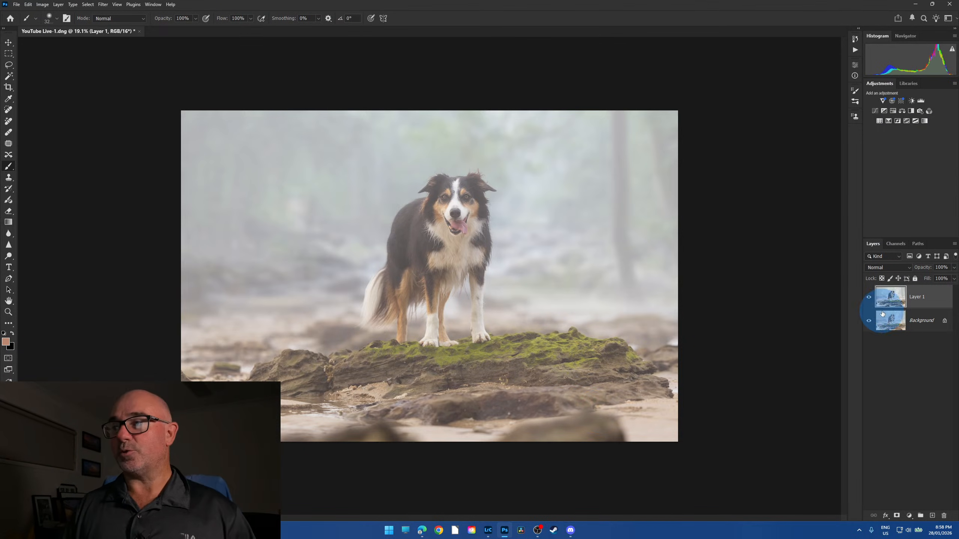
# - Add a Curves adjustment layer that darkens the image, with the curve point at input 161 and output 99
pyautogui.click(910, 516)
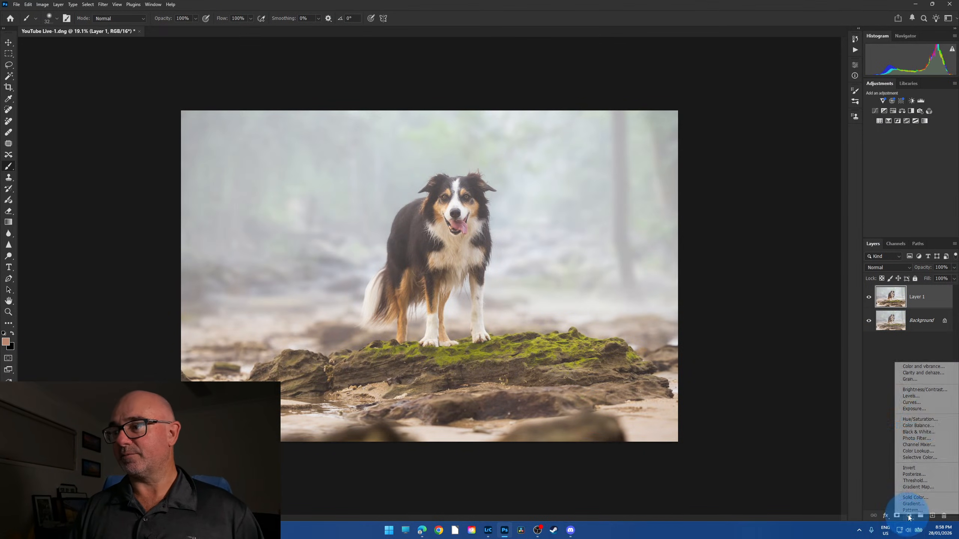
pyautogui.click(920, 403)
pyautogui.moveTo(775, 165); pyautogui.dragTo(792, 180)
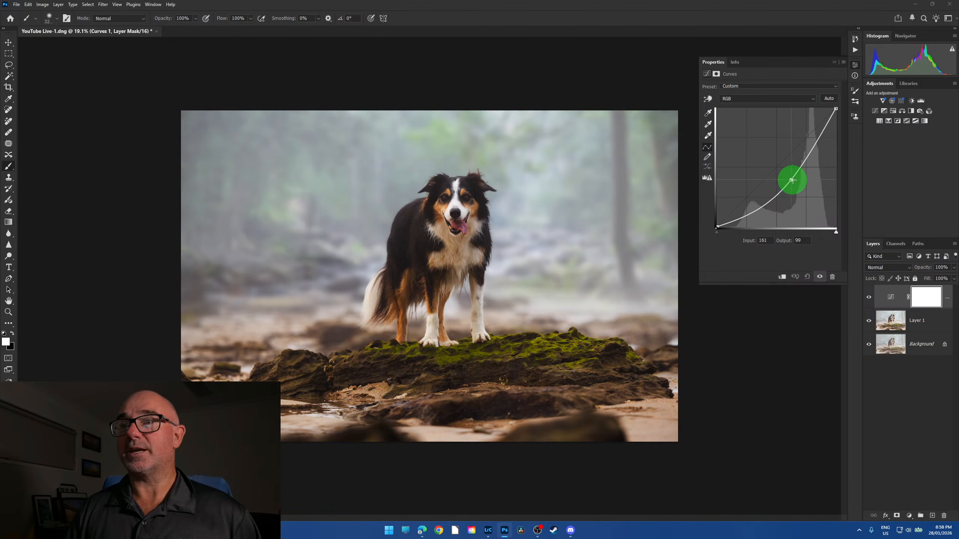
pyautogui.click(834, 62)
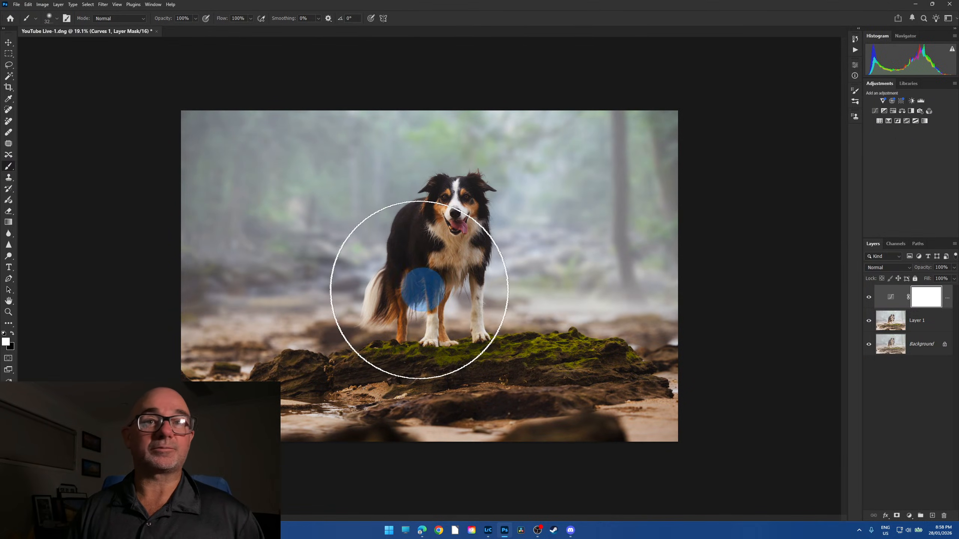
# - Mask the Curves darkening off the dog with a greatly enlarged black brush, and compare the image with and without it
pyautogui.press(']')
pyautogui.press(']')
pyautogui.press(']')
pyautogui.press(']')
pyautogui.press(']')
pyautogui.press(']')
pyautogui.press(']')
pyautogui.press(']')
pyautogui.press(']')
pyautogui.press(']')
pyautogui.press(']')
pyautogui.press(']')
pyautogui.press(']')
pyautogui.press(']')
pyautogui.press(']')
pyautogui.press(']')
pyautogui.press(']')
pyautogui.press(']')
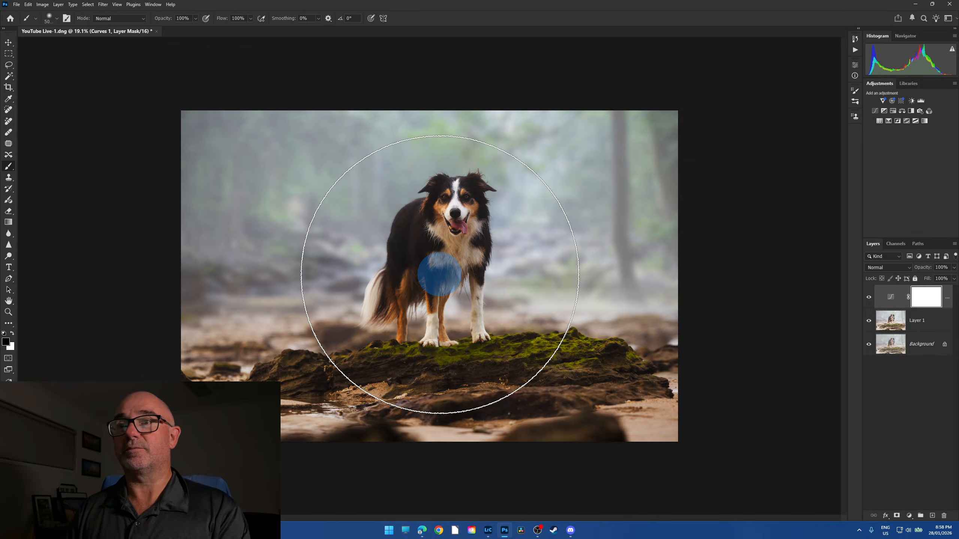
pyautogui.click(440, 275)
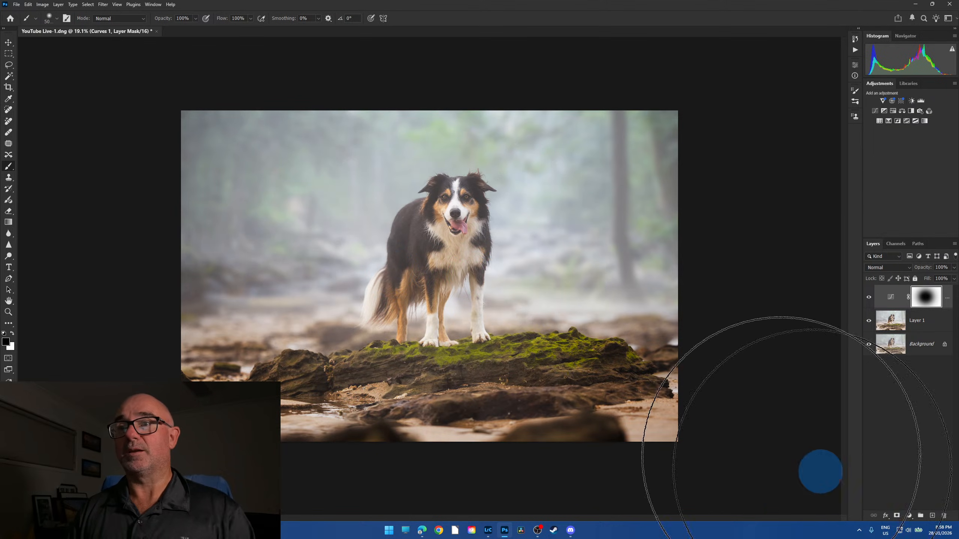
pyautogui.click(869, 298)
pyautogui.click(869, 299)
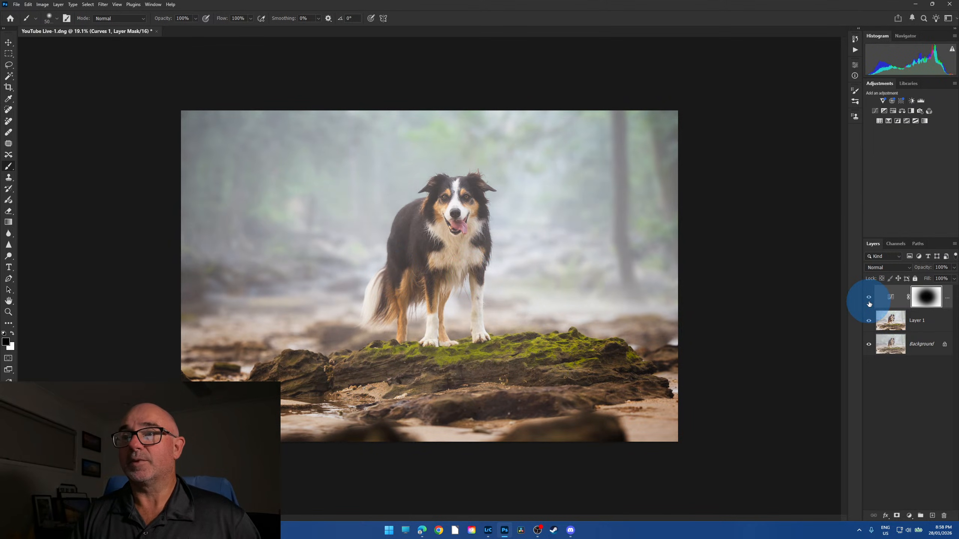
# - Merge the Curves adjustment, Layer 1 and Background into a single Background layer
pyautogui.click(59, 5)
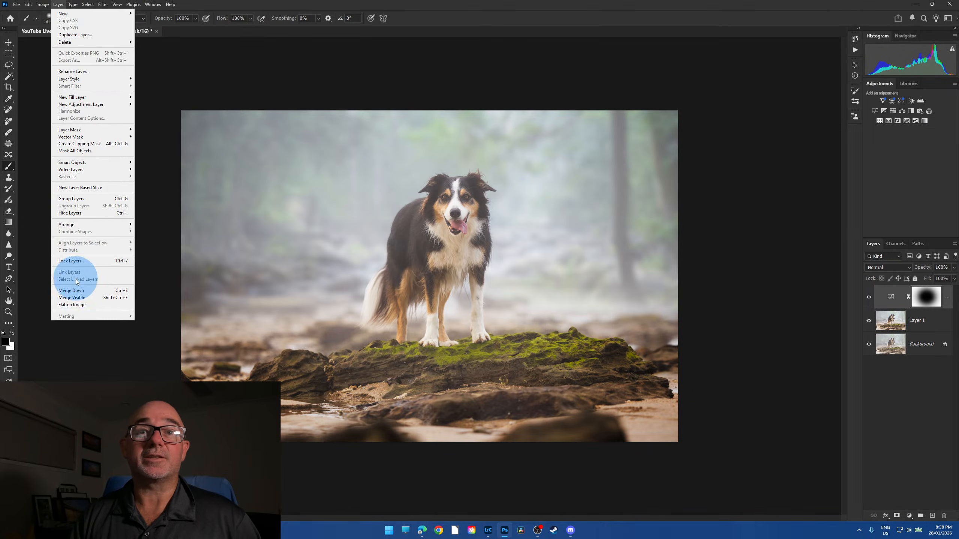
pyautogui.click(85, 301)
pyautogui.keyDown('alt'); pyautogui.click(491, 426); pyautogui.keyUp('alt')
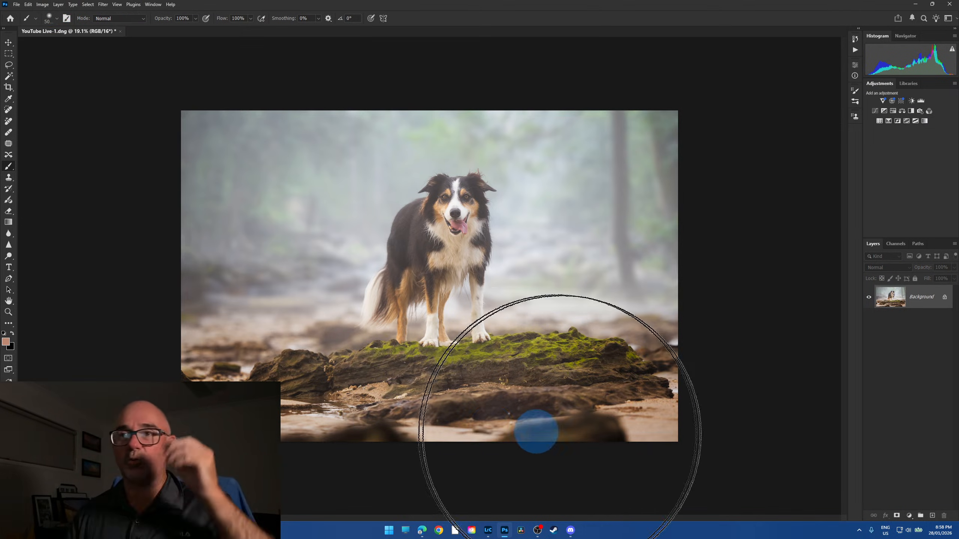
# - Run the Orton action on the composite and reduce the opacity of its glow layer to 23%
pyautogui.click(855, 50)
pyautogui.click(787, 55)
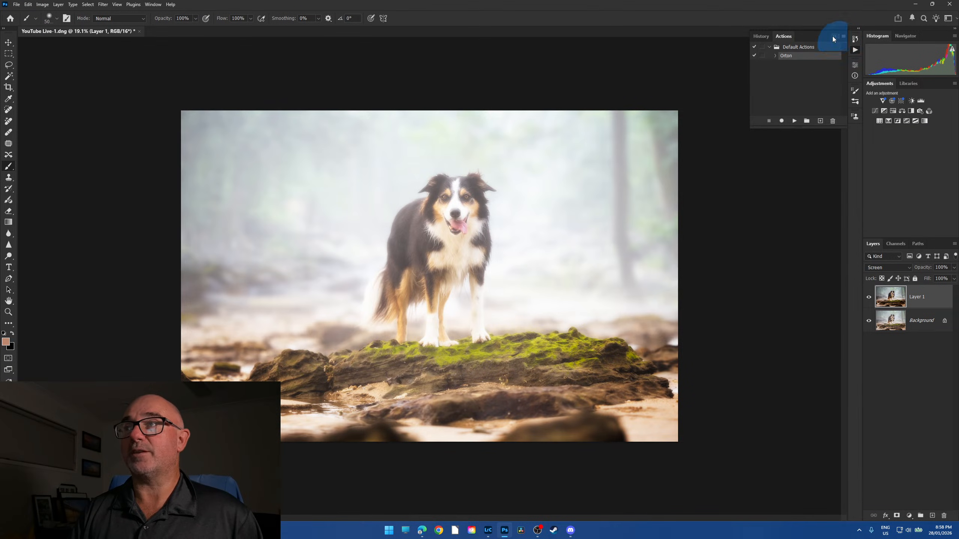
pyautogui.click(834, 36)
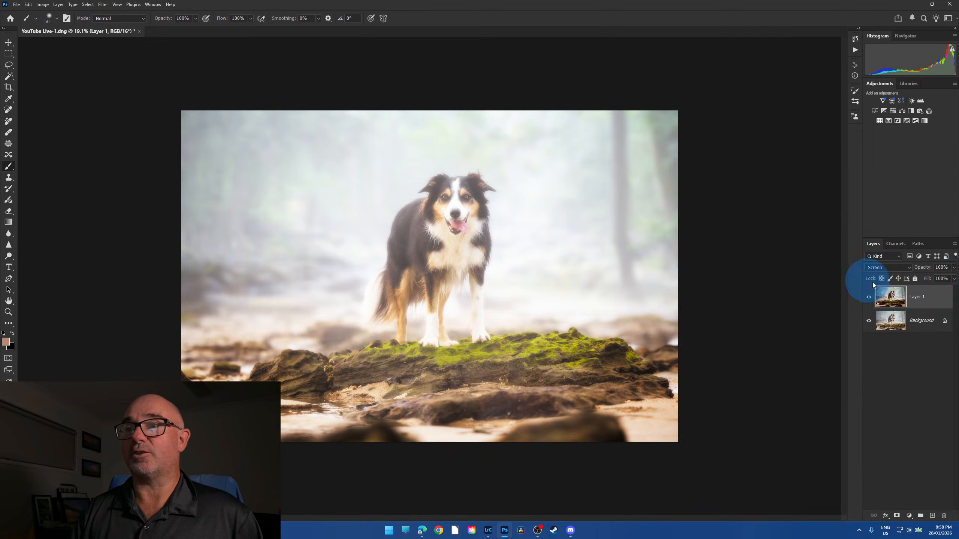
pyautogui.moveTo(955, 278); pyautogui.dragTo(926, 280)
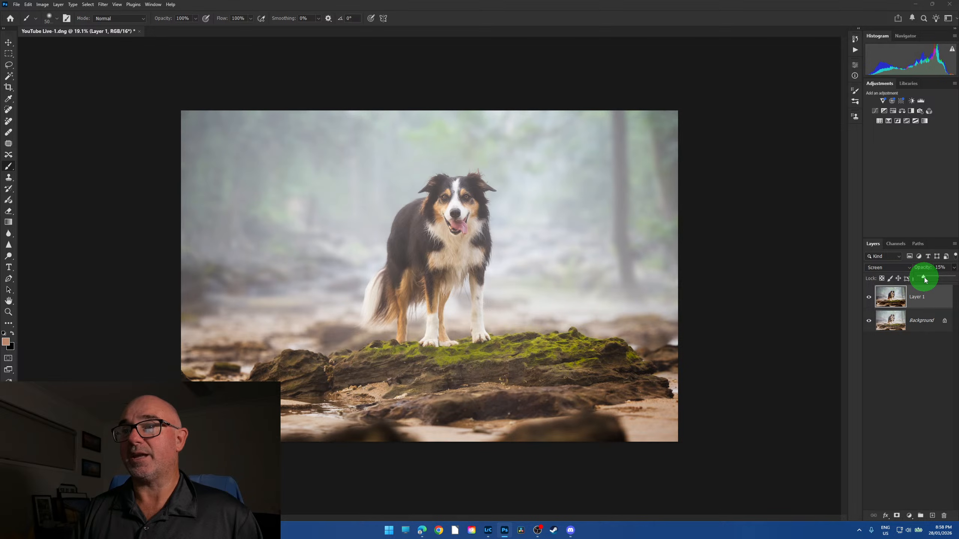
# - Compare the composite with and without the Orton glow on Layer 1
pyautogui.click(868, 298)
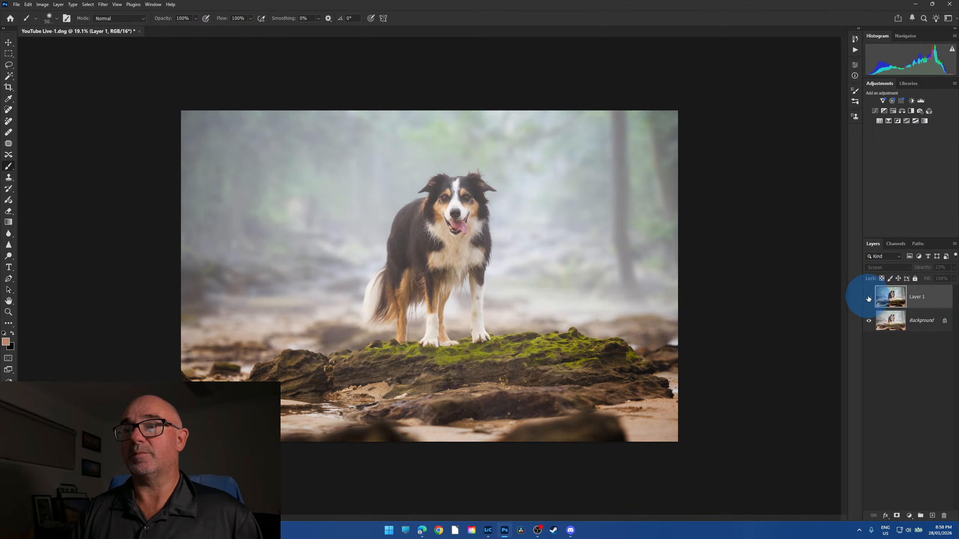
pyautogui.click(868, 298)
pyautogui.click(868, 299)
pyautogui.click(869, 298)
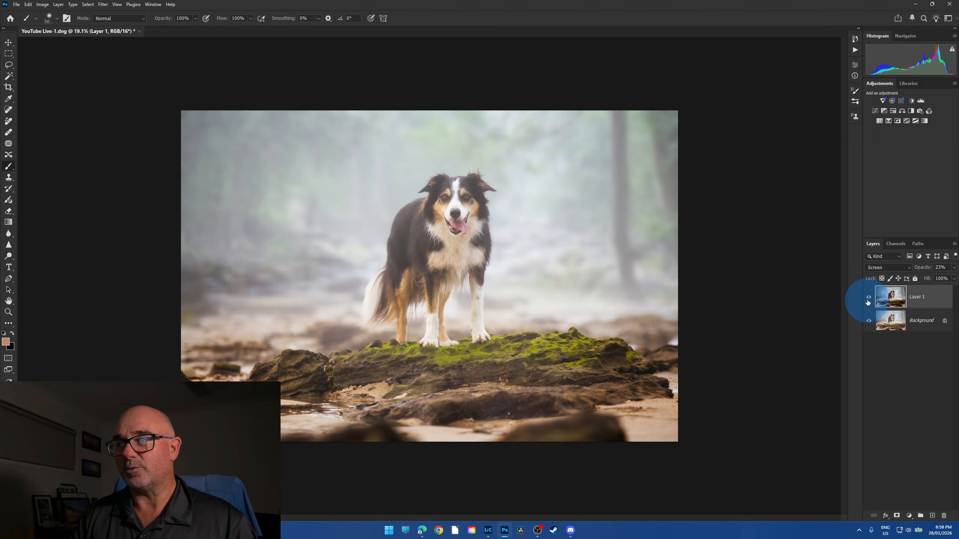
pyautogui.click(868, 299)
pyautogui.click(869, 299)
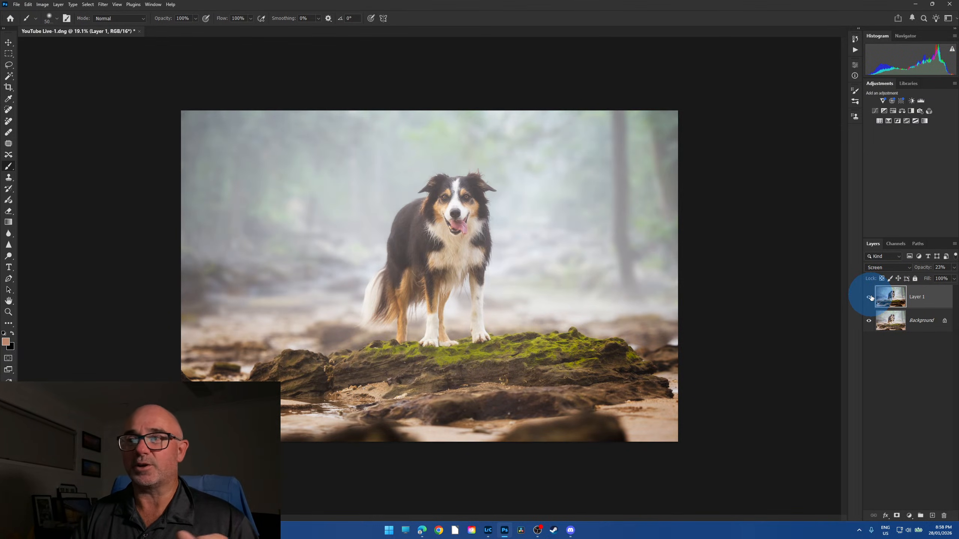
pyautogui.click(868, 299)
pyautogui.click(868, 299)
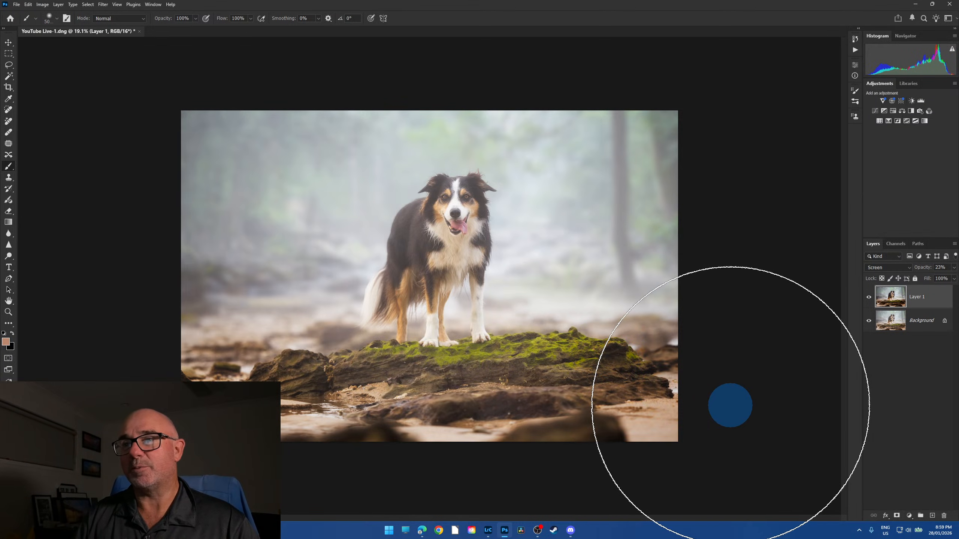
# - Select the dog on Layer 1 with the Subject selection command
pyautogui.click(94, 4)
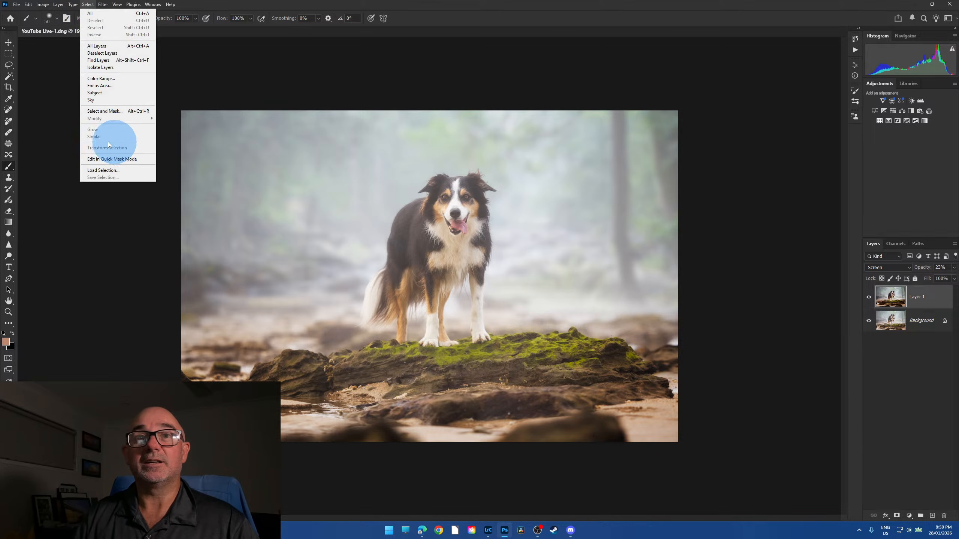
pyautogui.click(99, 93)
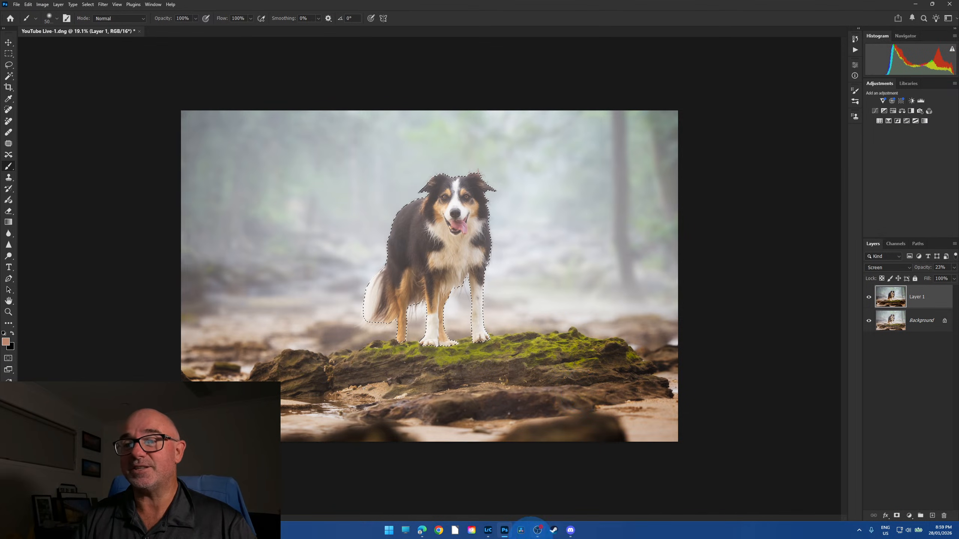
# - Switch to Lightroom Classic and open the third photo, the dog lying on the rock with its reflection, in Develop
pyautogui.click(490, 534)
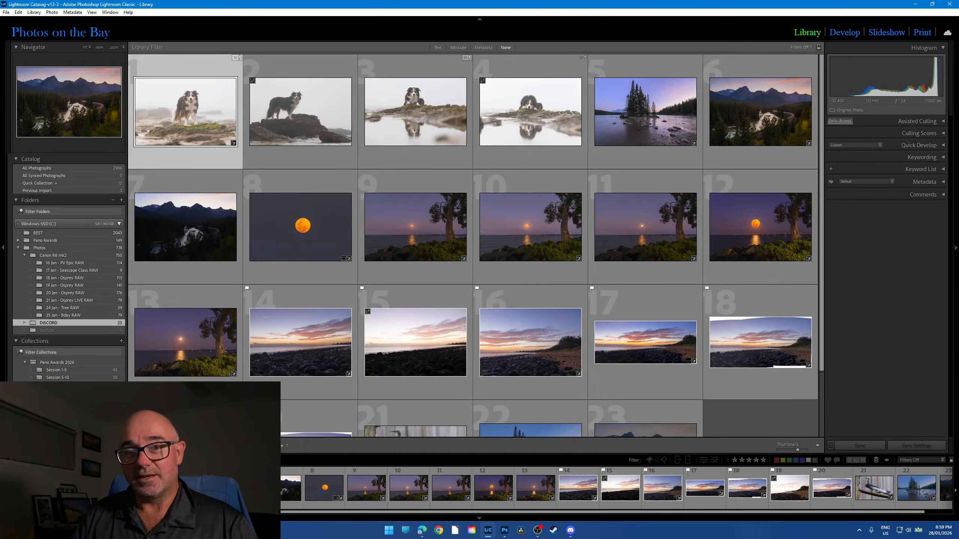
pyautogui.click(415, 111)
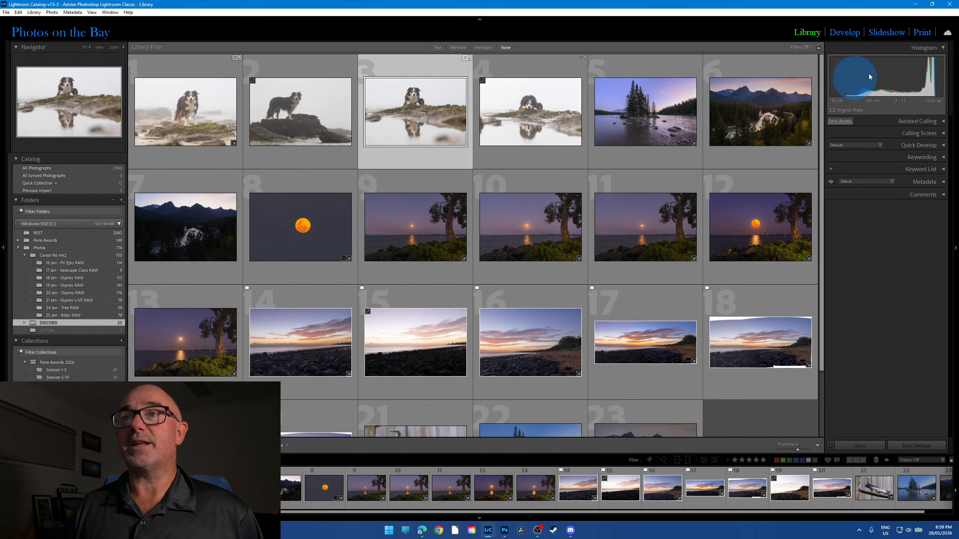
pyautogui.click(851, 36)
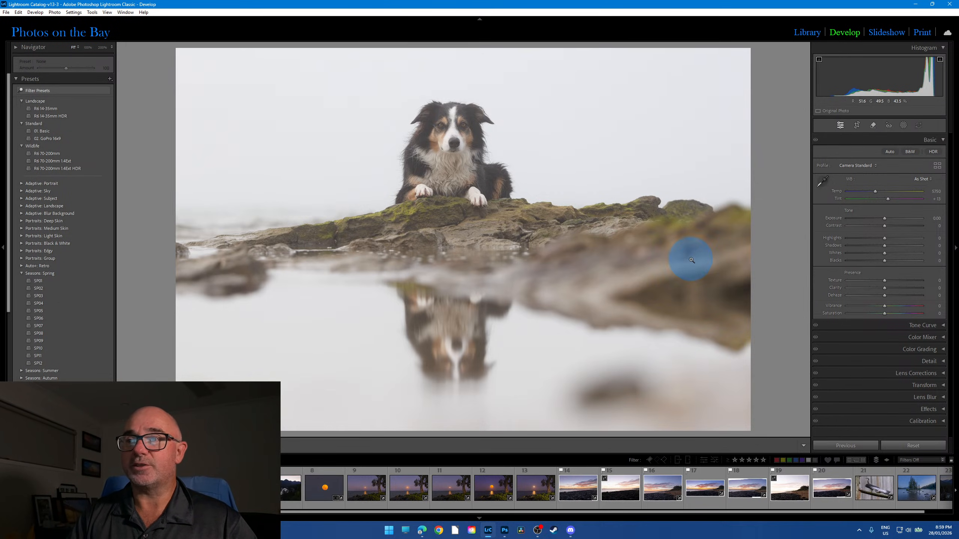
# - Crop the photo to portrait orientation, framing the dog and its reflection, and apply the crop
pyautogui.click(858, 125)
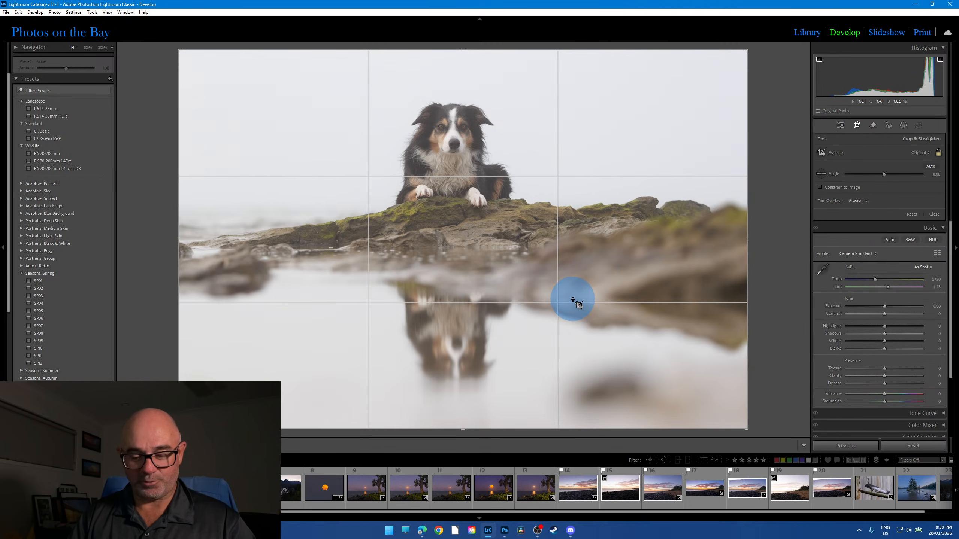
pyautogui.press('x')
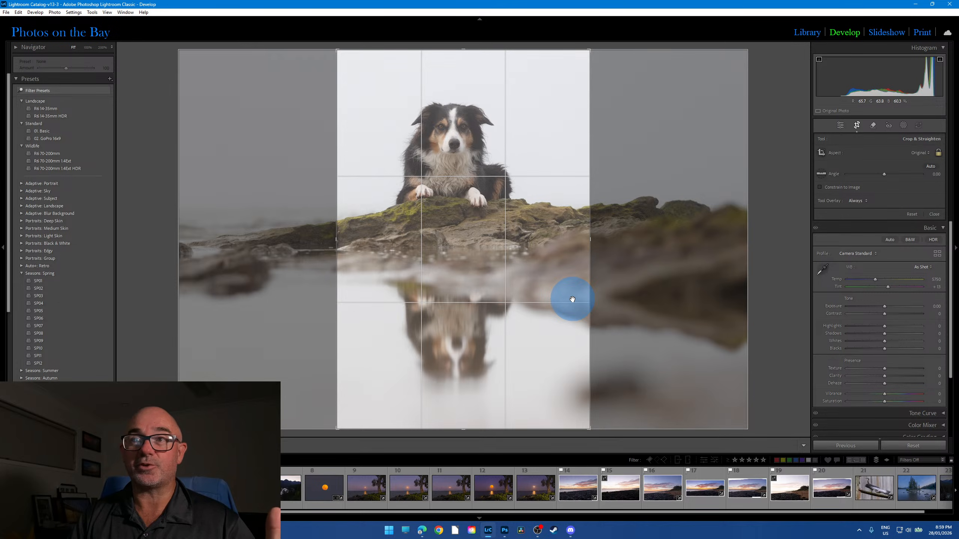
pyautogui.moveTo(466, 429); pyautogui.dragTo(466, 419)
pyautogui.moveTo(476, 242); pyautogui.dragTo(483, 239)
pyautogui.click(860, 125)
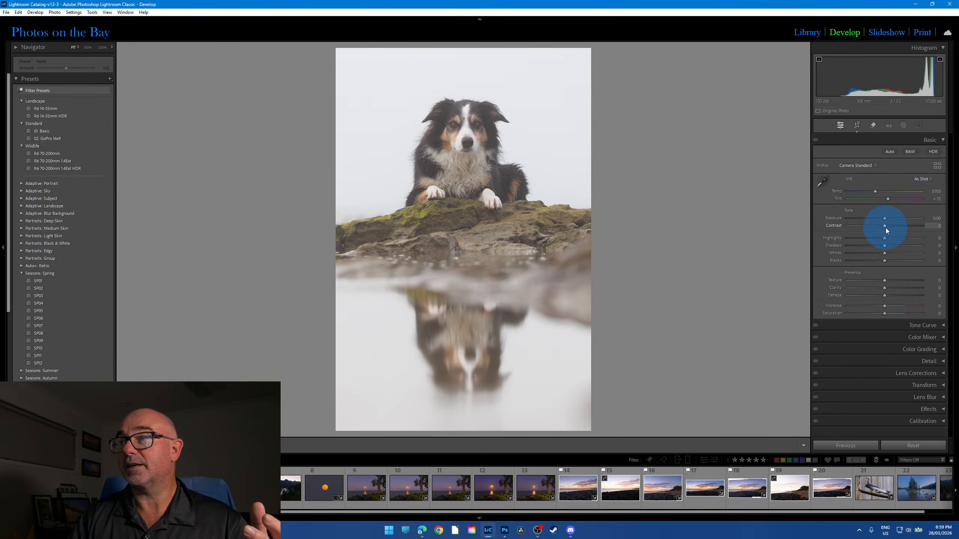
# - Set the reflection photo's Contrast to +51 and Blacks to -20, and open it in Photoshop for editing
pyautogui.moveTo(886, 227); pyautogui.dragTo(900, 227)
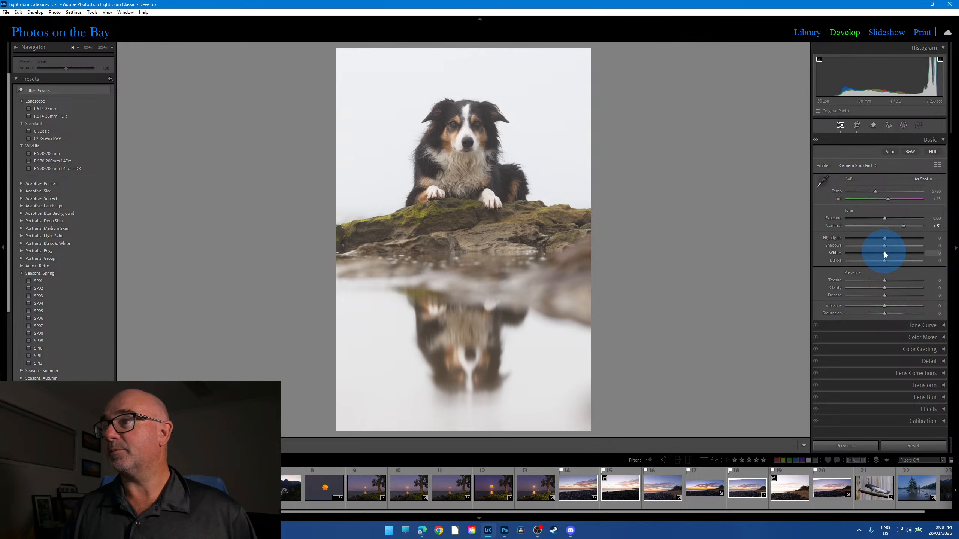
pyautogui.moveTo(885, 261); pyautogui.dragTo(878, 262)
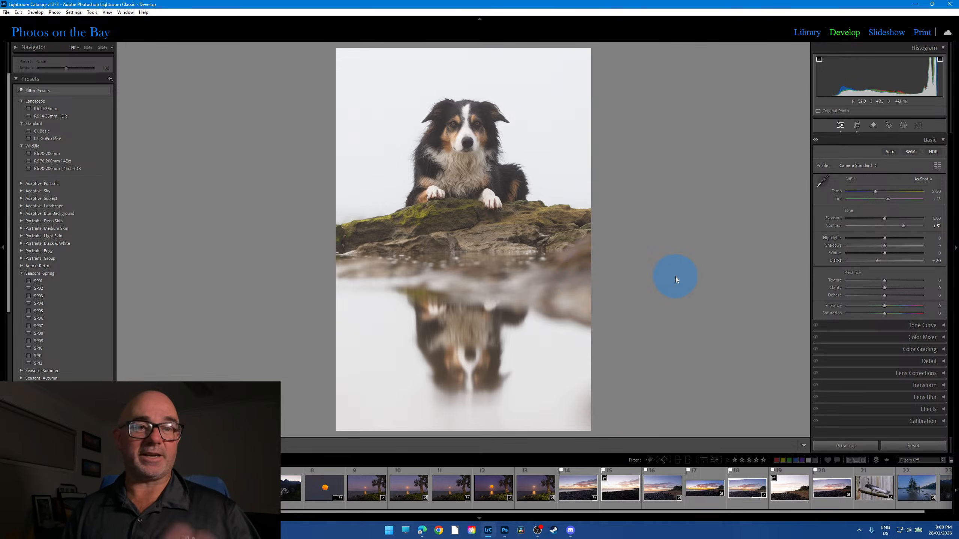
pyautogui.rightClick(110, 488)
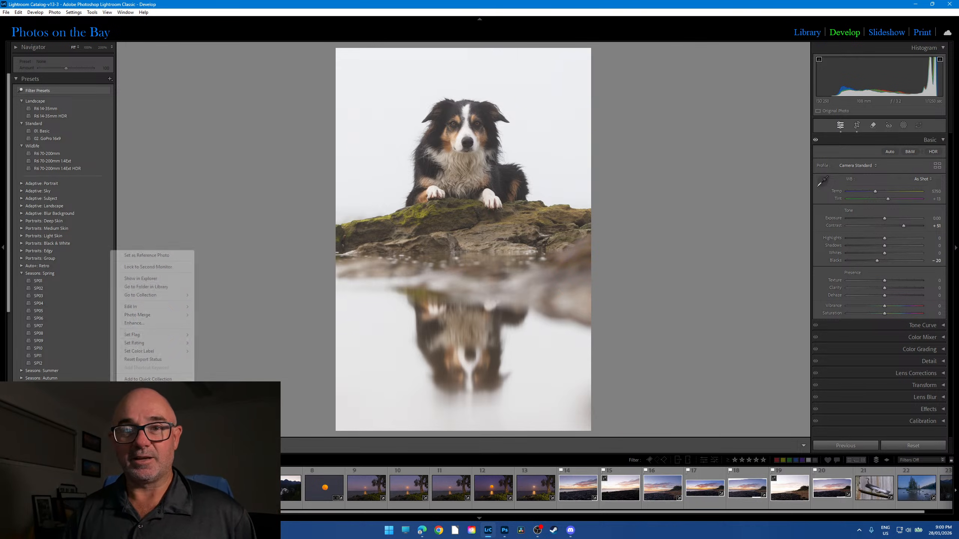
pyautogui.click(150, 306)
pyautogui.click(260, 308)
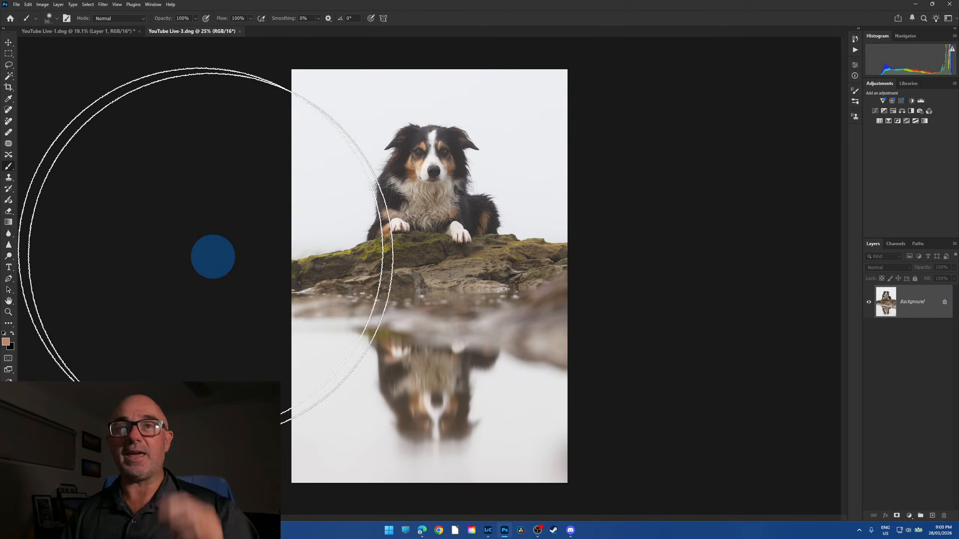
# - Select the upper part of the photo, from the sky down to the waterline below the rock, and copy it to a new layer
pyautogui.click(7, 55)
pyautogui.moveTo(272, 69); pyautogui.dragTo(600, 290)
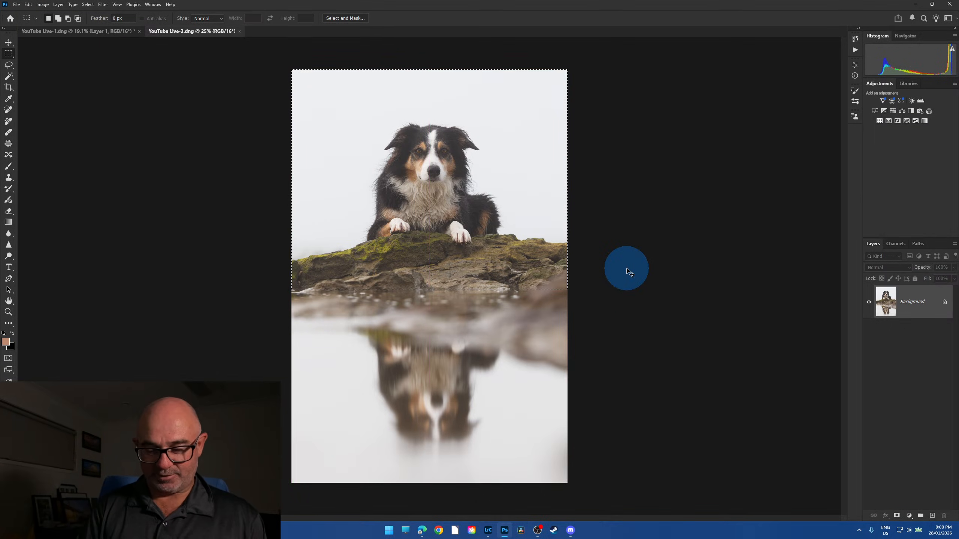
pyautogui.hotkey('ctrl', 'j')
# - Flip the copied layer vertically about the waterline so it covers the lower part of the photo as a mirrored reflection
pyautogui.hotkey('ctrl', 't')
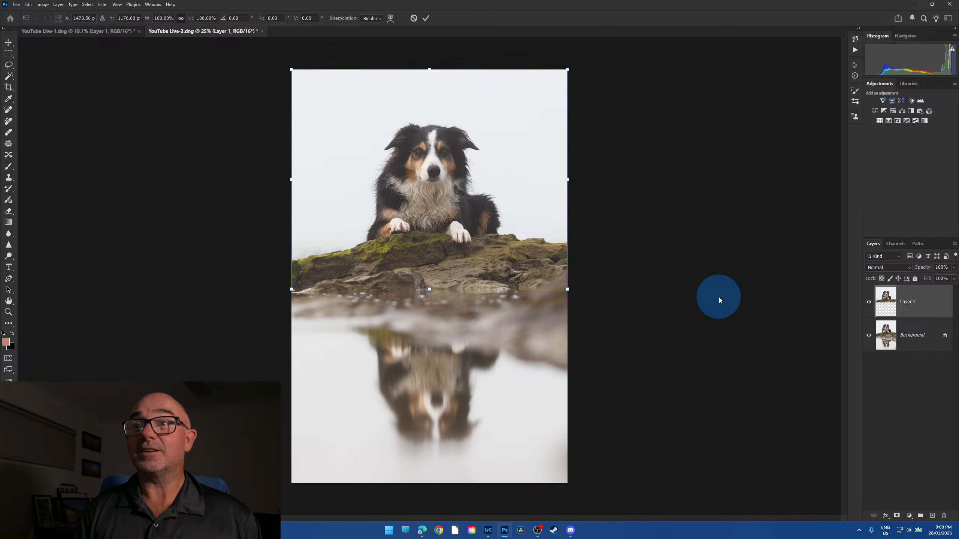
pyautogui.moveTo(427, 70); pyautogui.dragTo(449, 482)
pyautogui.click(426, 18)
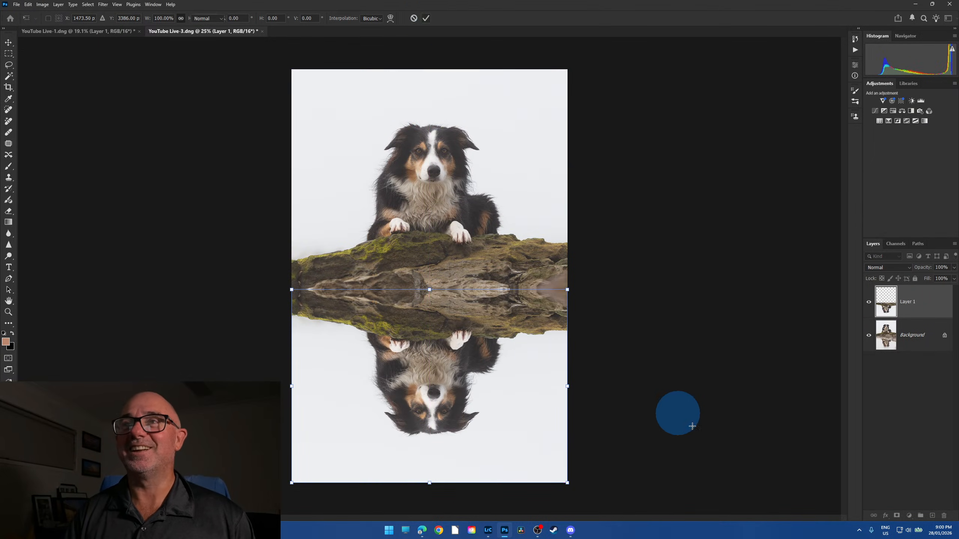
# - Apply a Motion Blur to the mirrored Layer 1 with an angle of -86° and a distance of 106 pixels
pyautogui.click(923, 295)
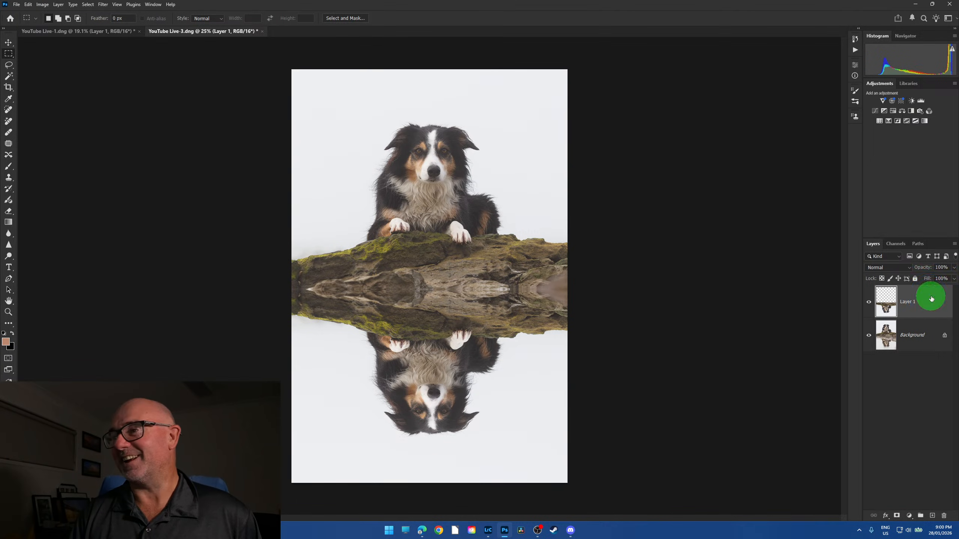
pyautogui.click(103, 5)
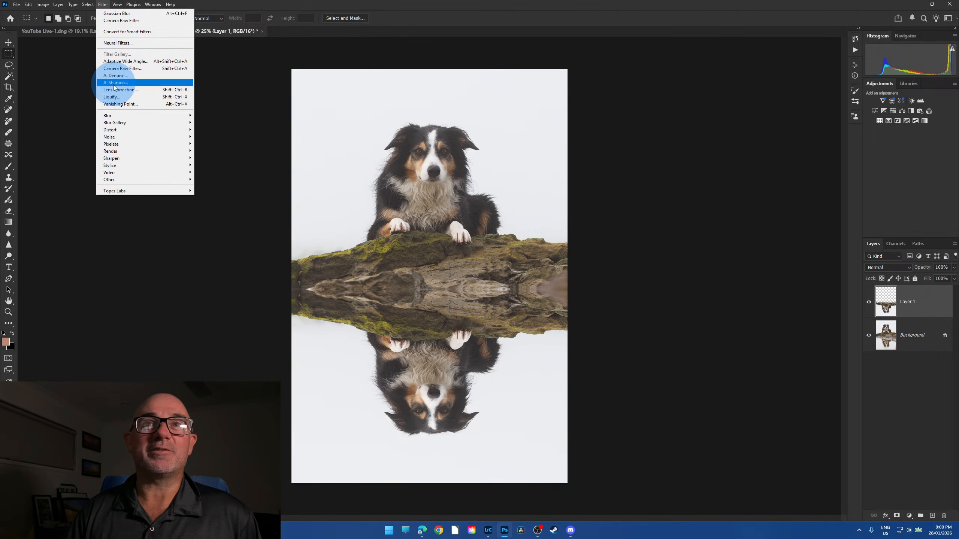
pyautogui.click(115, 116)
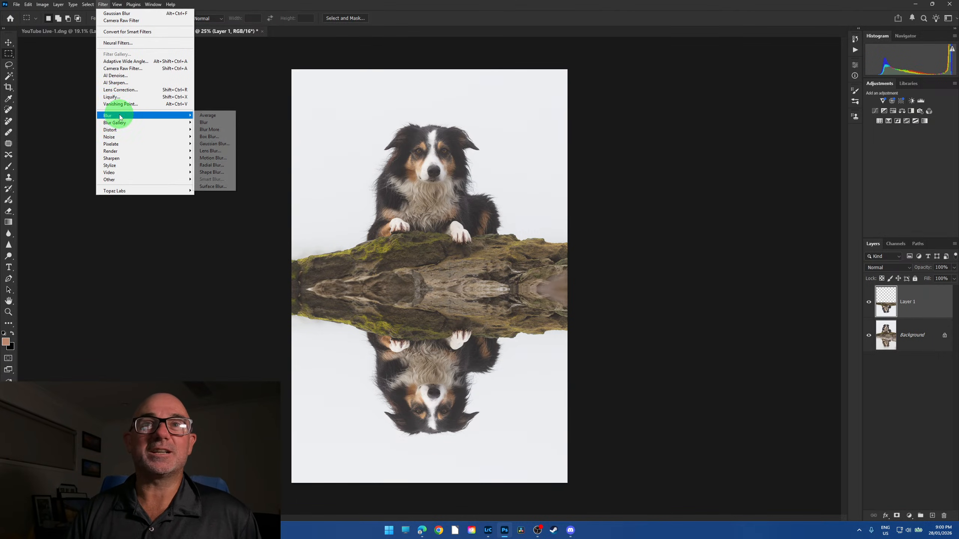
pyautogui.click(214, 158)
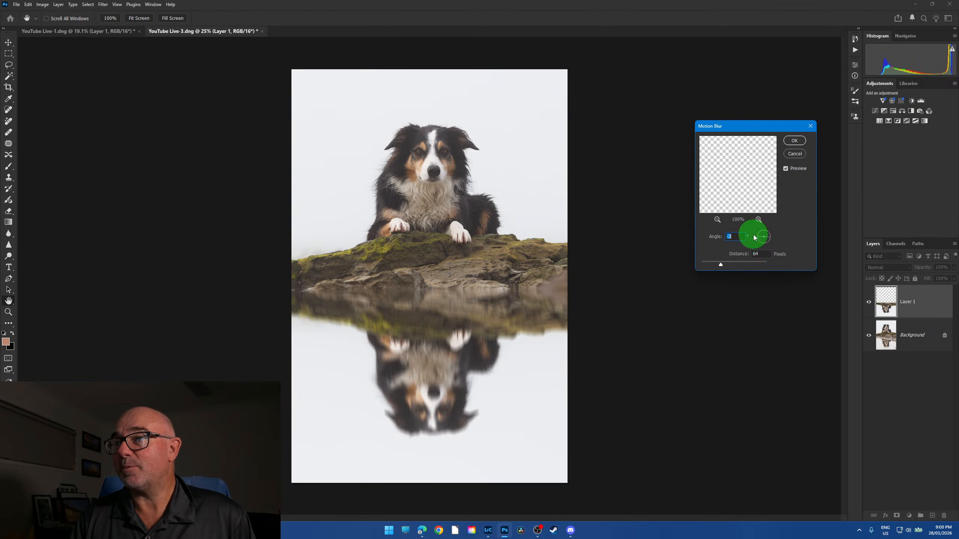
pyautogui.click(767, 235)
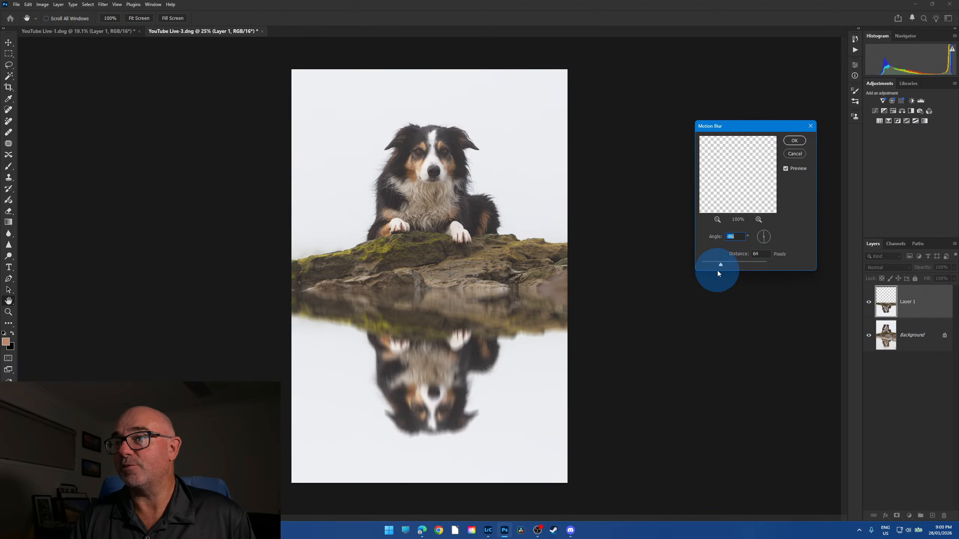
pyautogui.moveTo(722, 266); pyautogui.dragTo(726, 267)
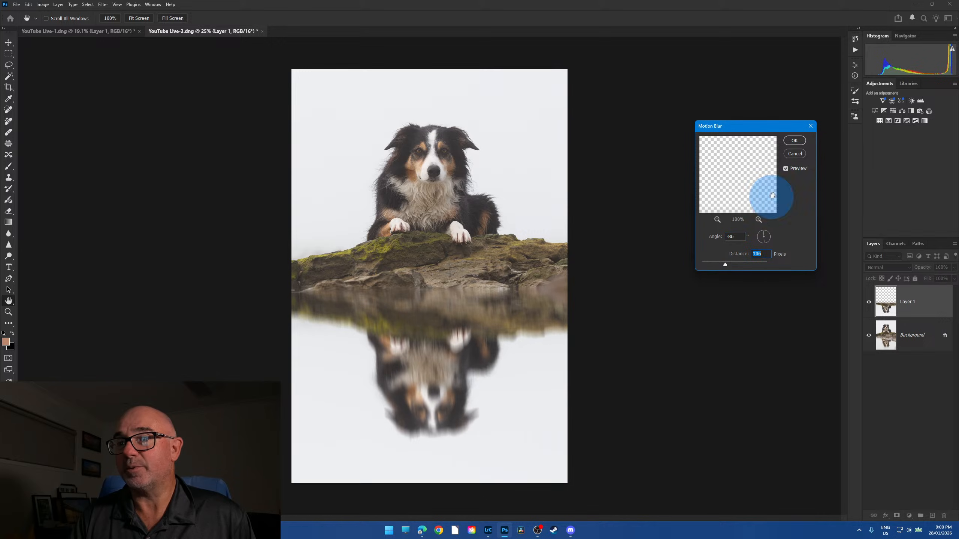
pyautogui.click(795, 140)
pyautogui.press('m')
# - Compare the blurred mirrored reflection with the original one by toggling the visibility of Layer 1
pyautogui.click(869, 302)
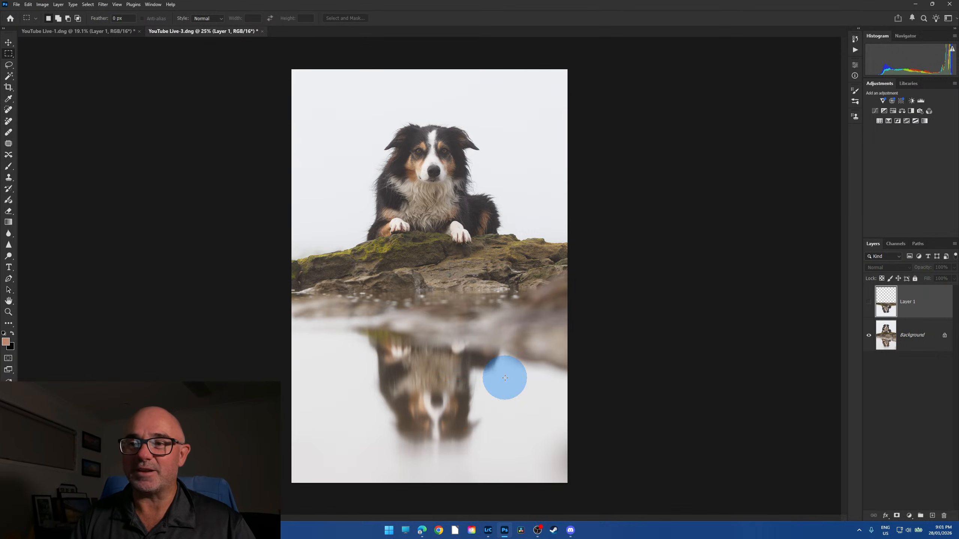
pyautogui.click(868, 302)
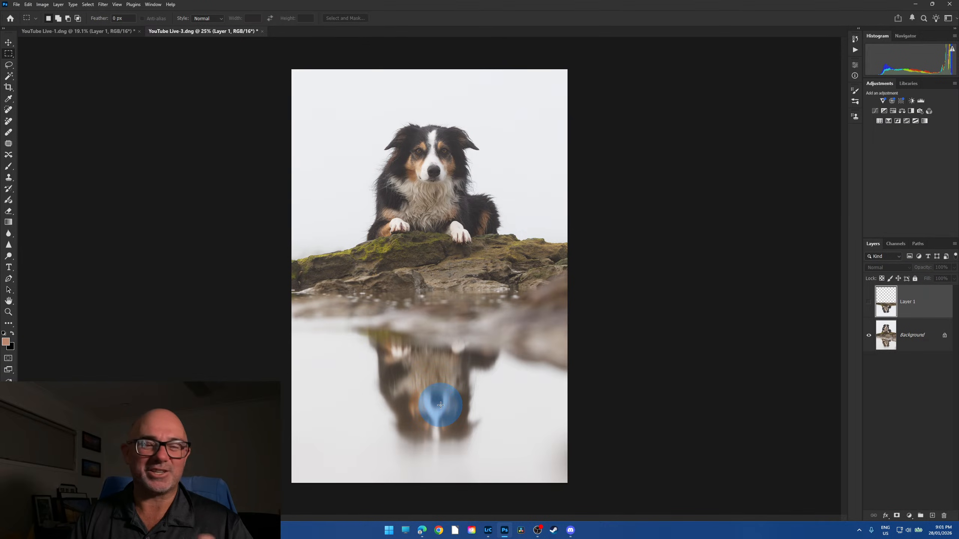
pyautogui.click(868, 302)
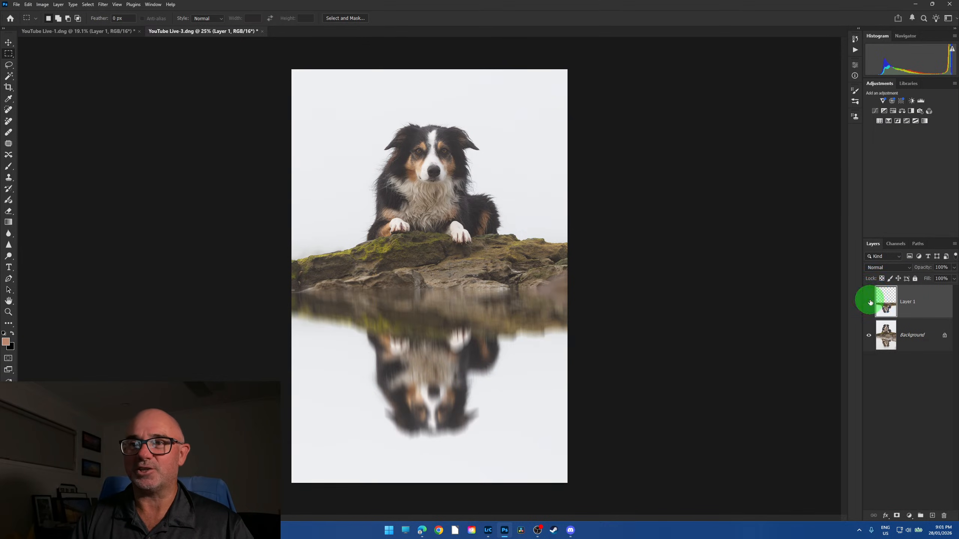
pyautogui.click(869, 302)
pyautogui.click(868, 302)
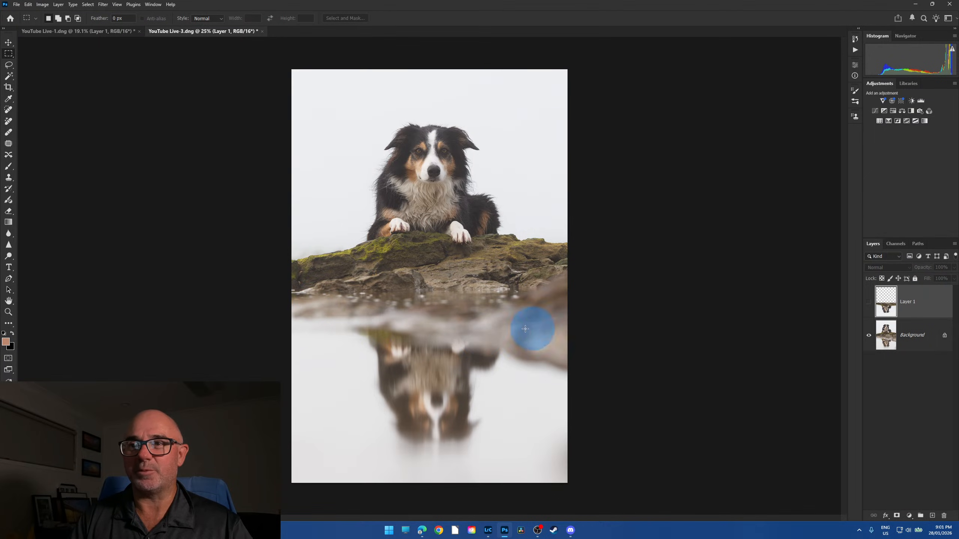
pyautogui.click(869, 303)
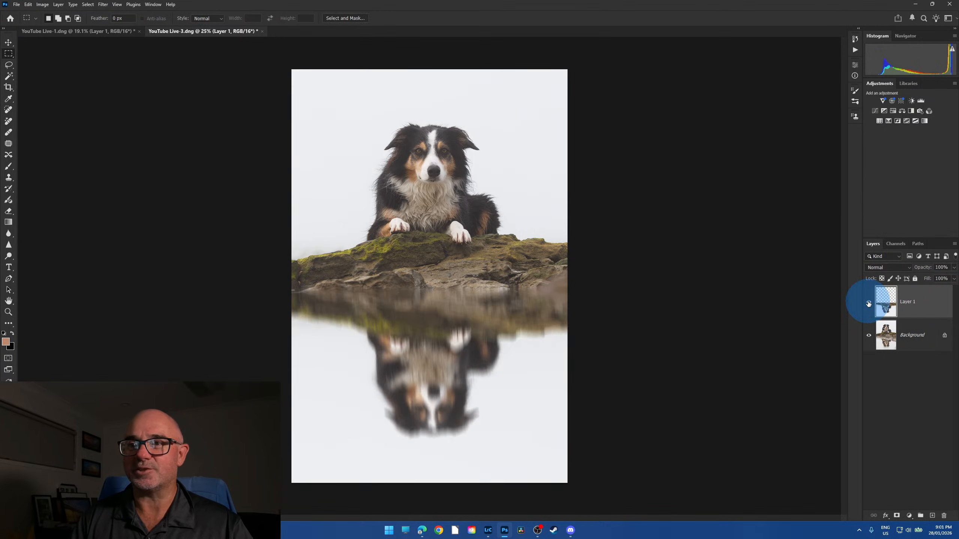
pyautogui.click(869, 302)
pyautogui.click(868, 302)
pyautogui.click(868, 302)
pyautogui.click(868, 302)
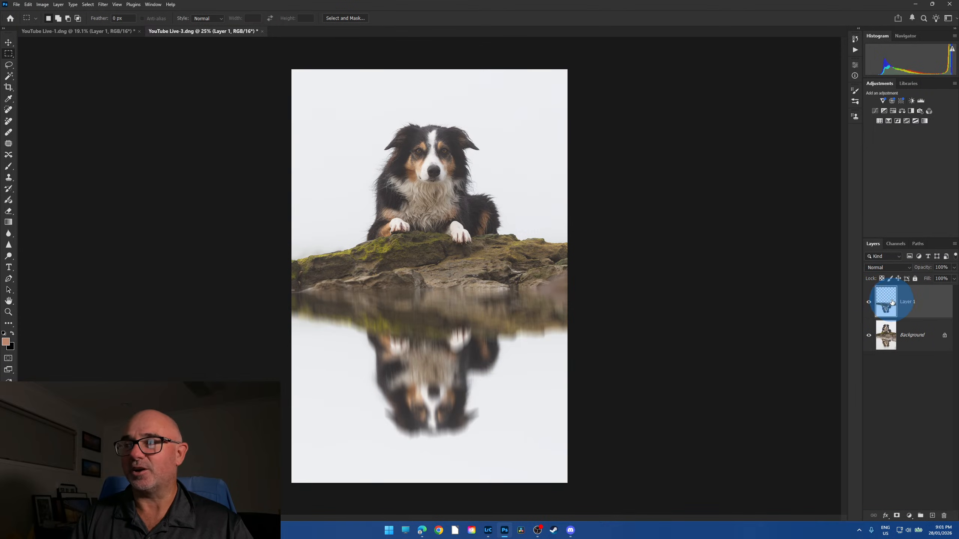
# - Reduce the saturation of the mirrored reflection on Layer 1 to -20 with Hue/Saturation
pyautogui.click(920, 339)
pyautogui.hotkey('ctrl', 'u')
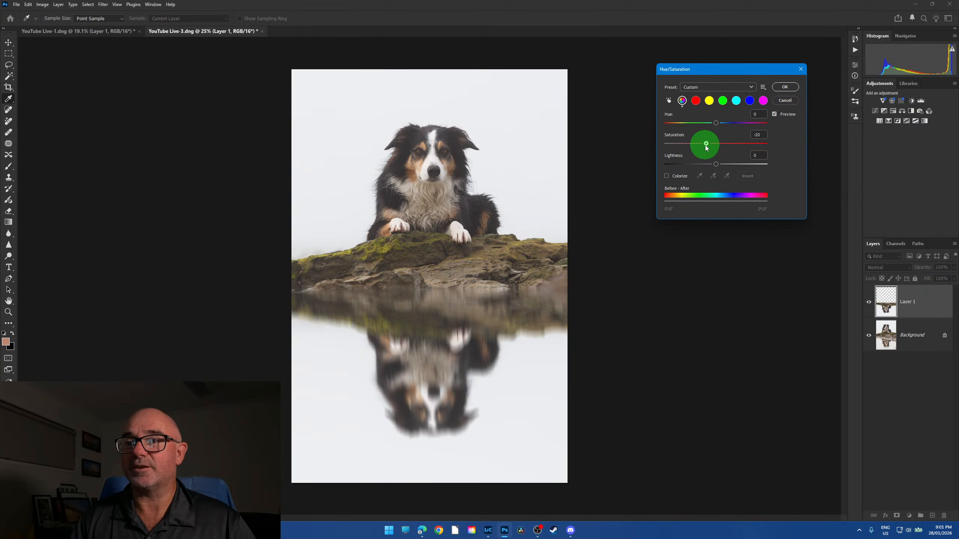
pyautogui.click(785, 87)
# - Compare the desaturated reflection with the original by toggling Layer 1, leaving the layer hidden
pyautogui.click(869, 303)
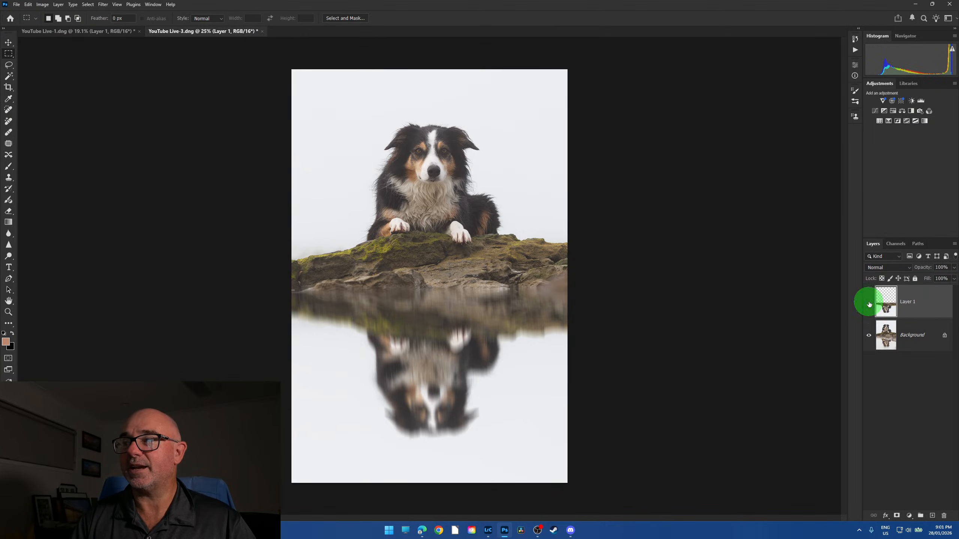
pyautogui.click(869, 302)
pyautogui.click(869, 303)
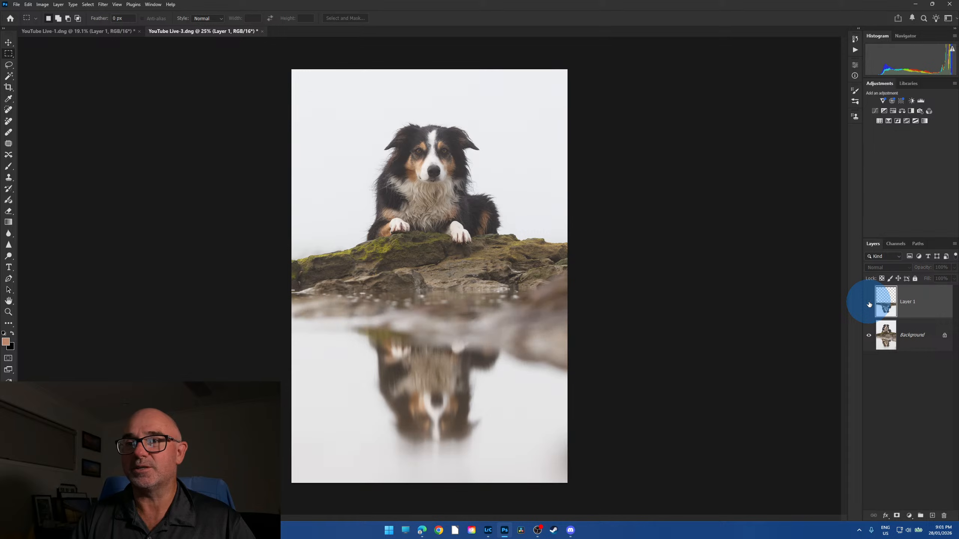
pyautogui.click(869, 303)
pyautogui.click(869, 303)
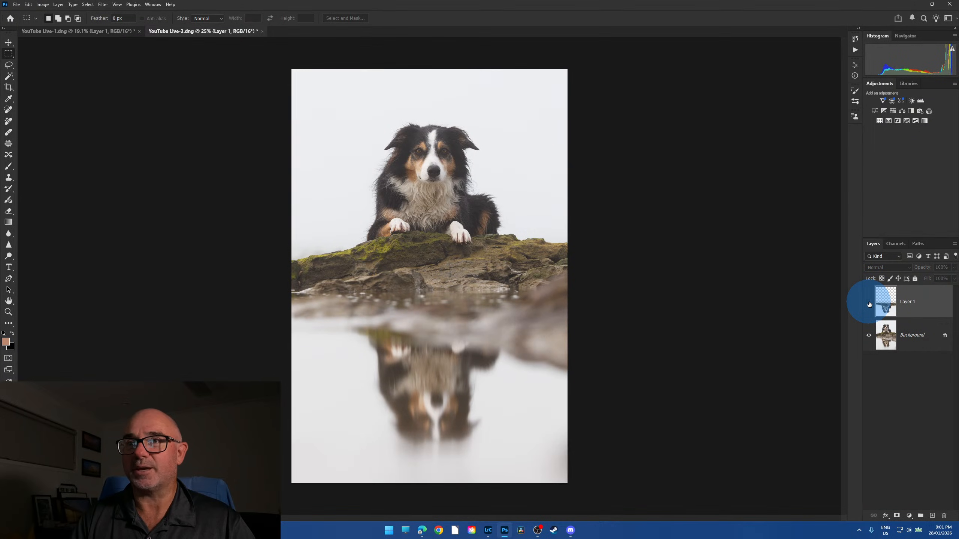
pyautogui.click(869, 302)
pyautogui.click(869, 303)
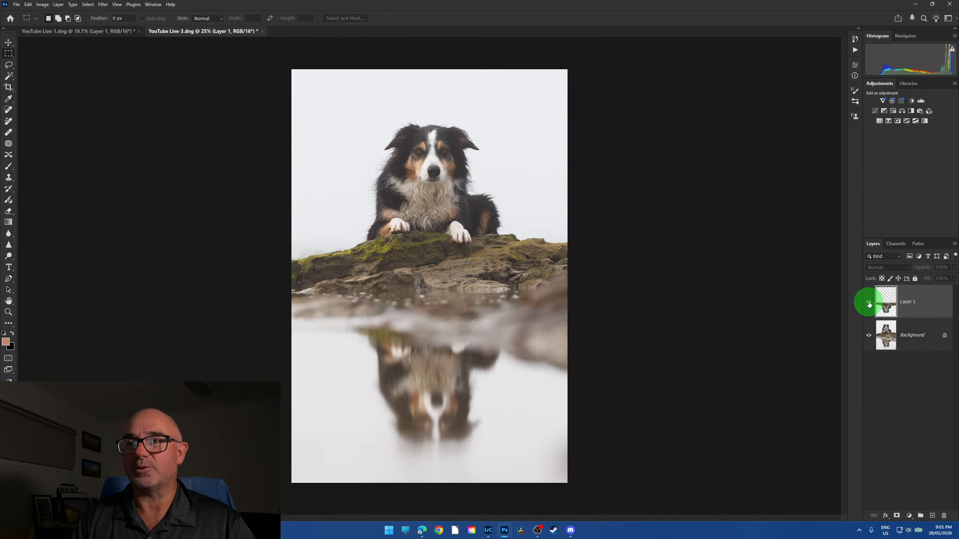
pyautogui.click(869, 303)
pyautogui.click(869, 303)
pyautogui.click(869, 302)
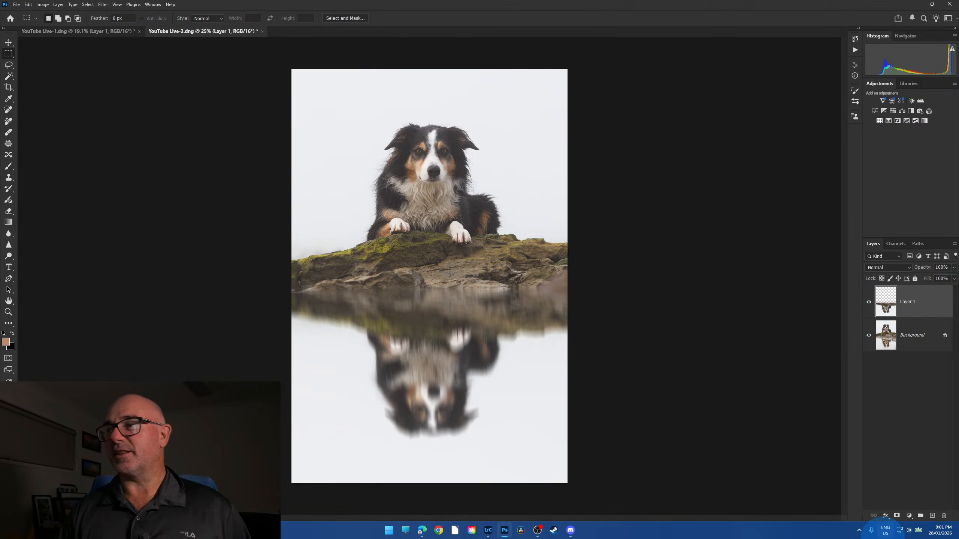
pyautogui.click(866, 304)
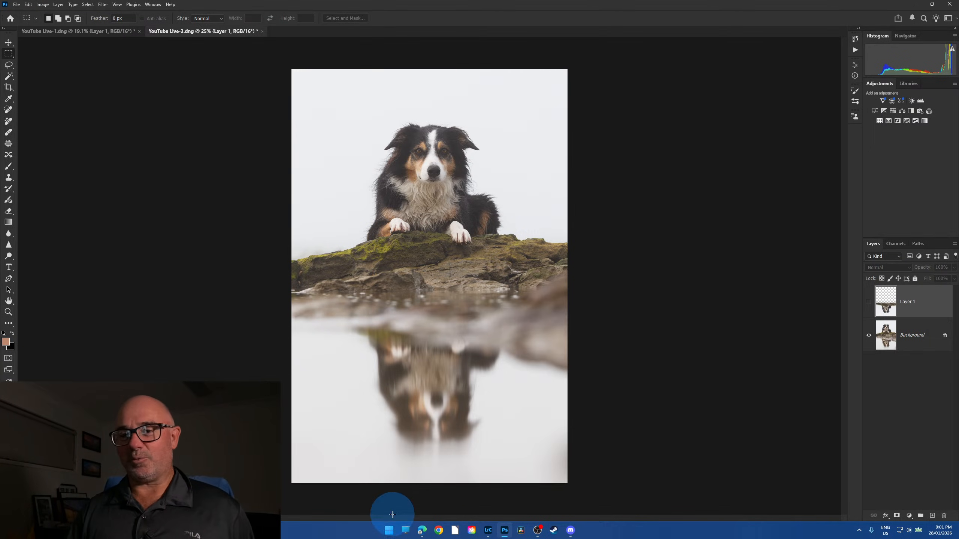
# - Switch to Lightroom Classic and reset all Develop edits on the dog reflection photo, including the portrait crop
pyautogui.click(488, 531)
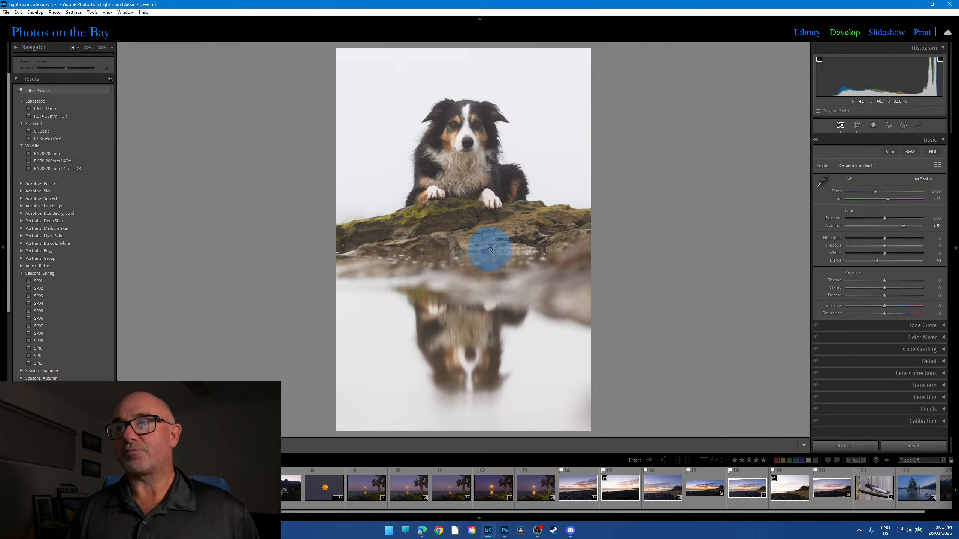
pyautogui.click(857, 126)
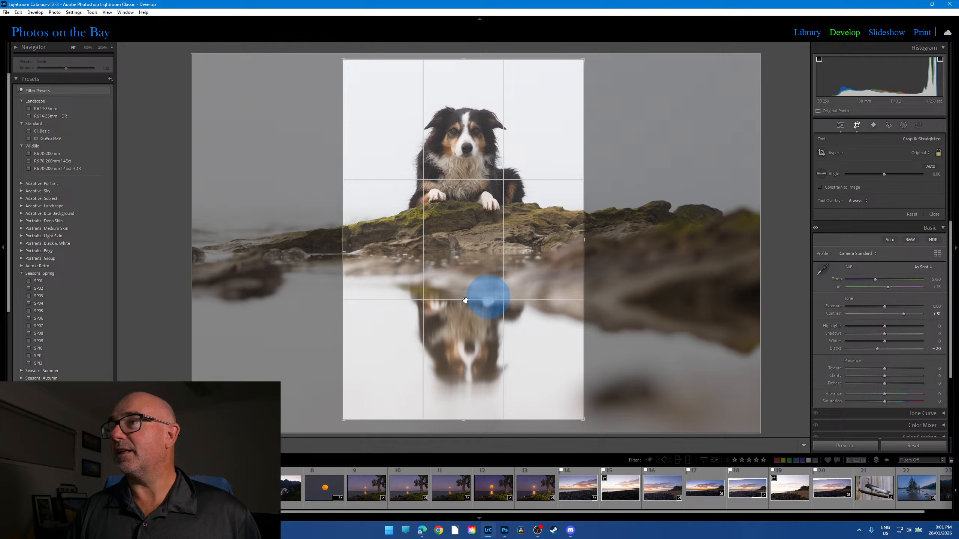
pyautogui.click(856, 126)
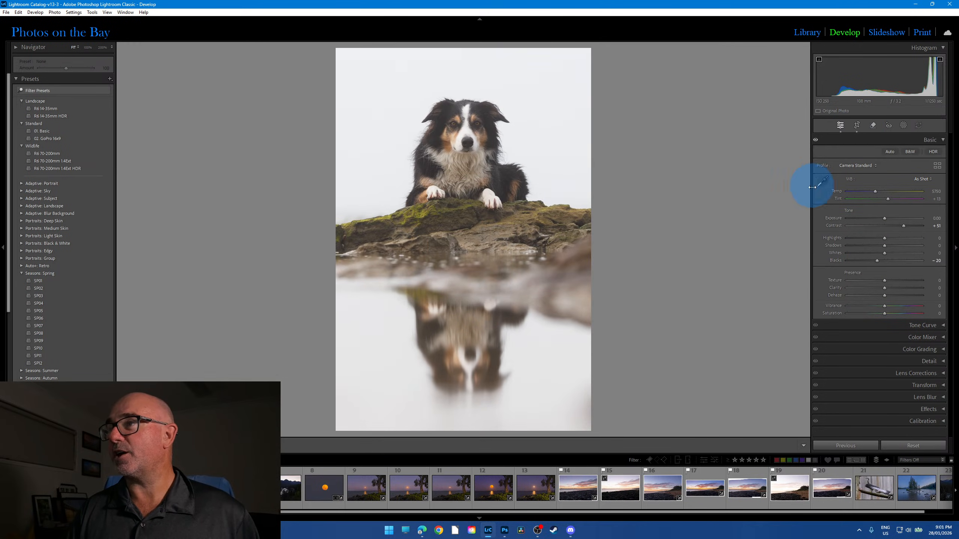
pyautogui.click(921, 450)
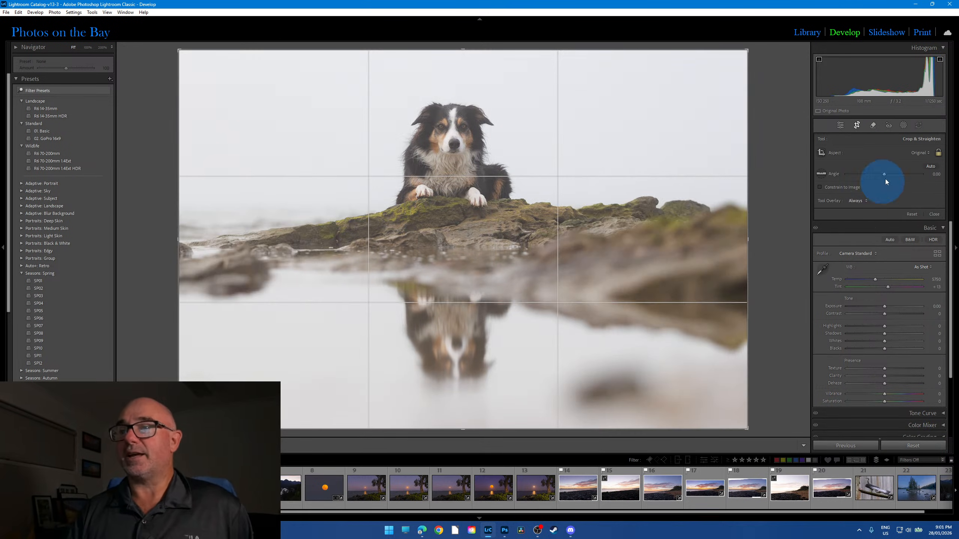
pyautogui.click(856, 123)
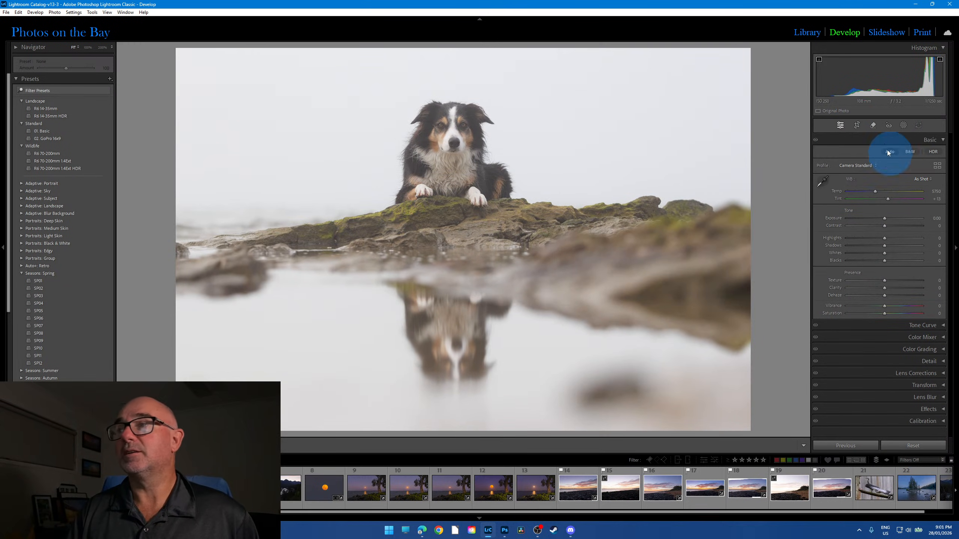
# - Try a wider landscape crop that trims the photo's upper and lower edges while keeping its full width
pyautogui.click(861, 127)
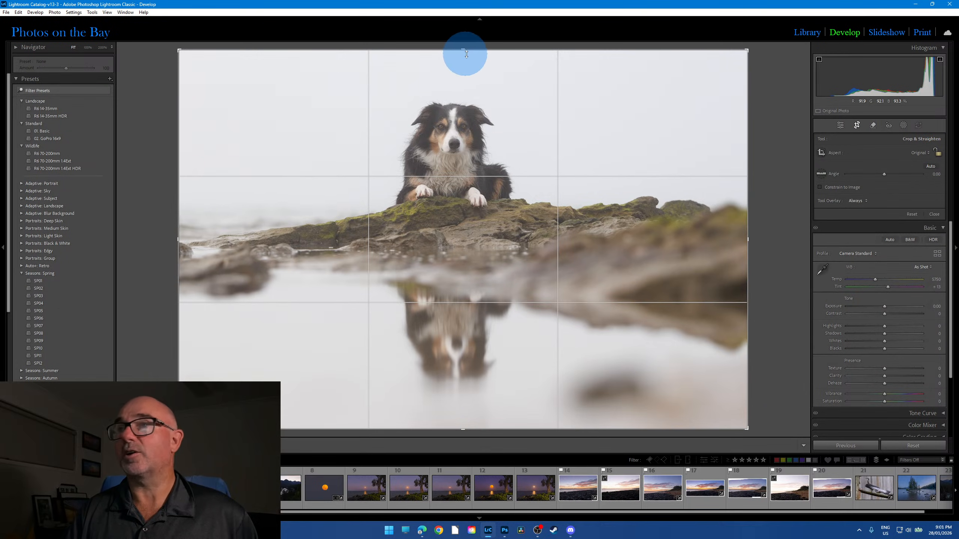
pyautogui.moveTo(464, 51); pyautogui.dragTo(465, 71)
pyautogui.moveTo(463, 426); pyautogui.dragTo(464, 392)
pyautogui.click(857, 125)
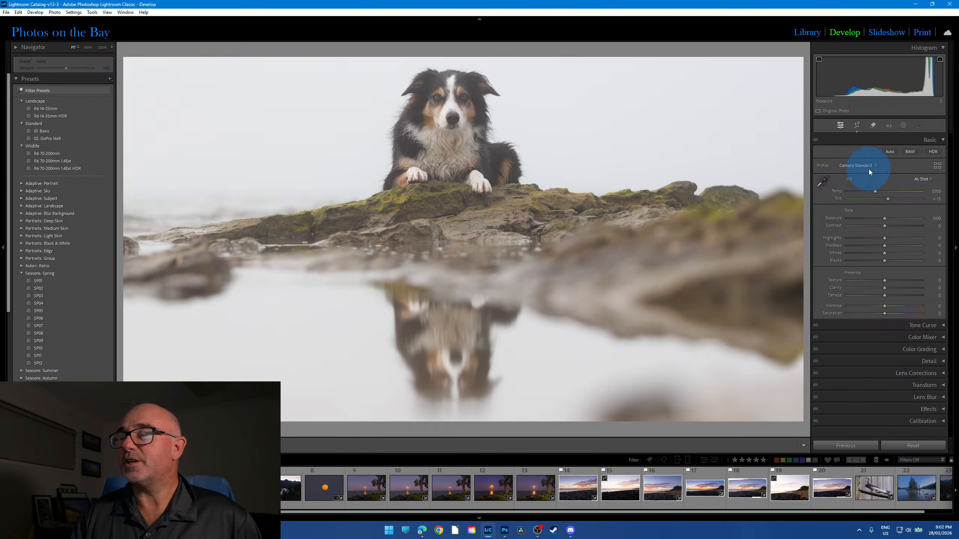
# - Reset the crop to the full original frame and close the crop tool
pyautogui.click(858, 127)
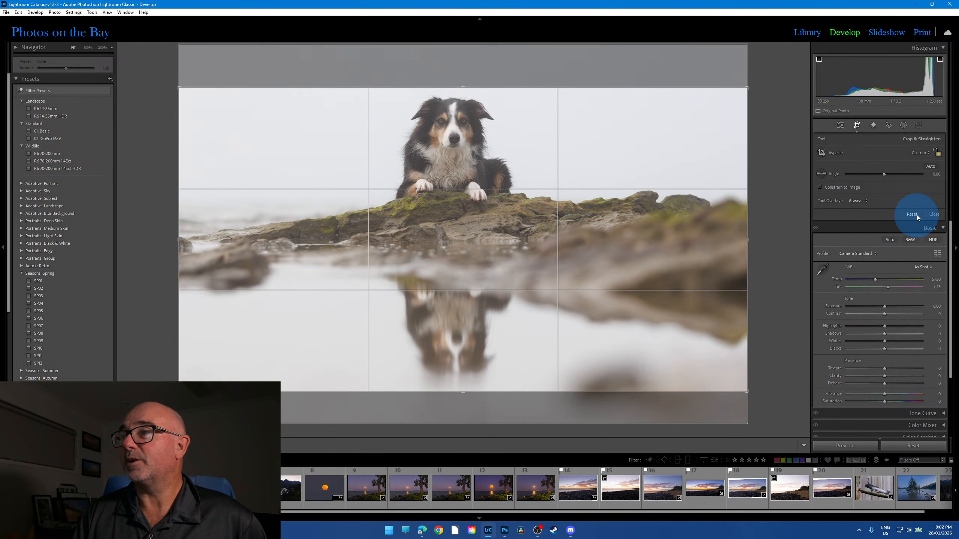
pyautogui.click(914, 215)
pyautogui.click(857, 125)
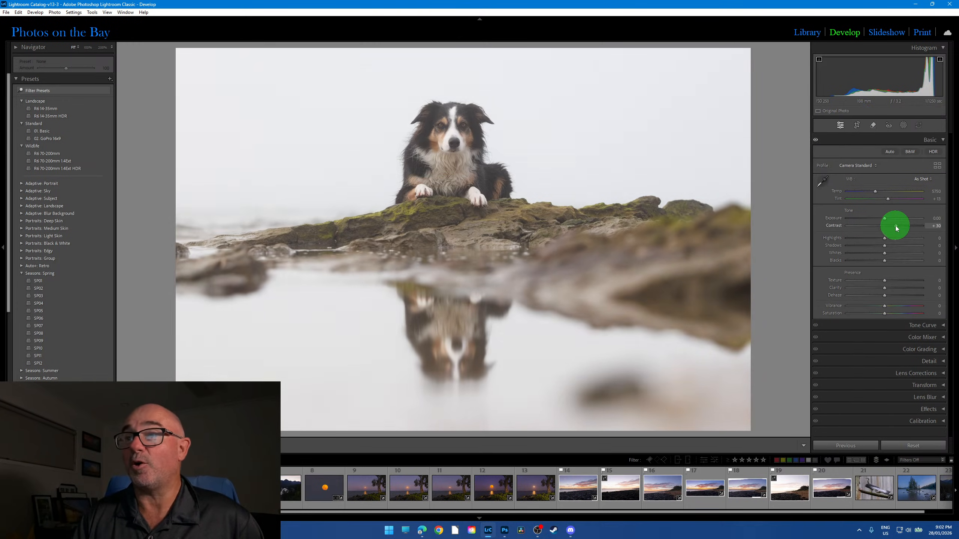
# - Set the dog reflection photo's Contrast to +55, Texture to -17, Clarity to -26, Whites to +38 and Blacks to -30
pyautogui.moveTo(897, 226)
pyautogui.mouseDown()
pyautogui.moveTo(884, 225)
pyautogui.moveTo(906, 227)
pyautogui.mouseUp()
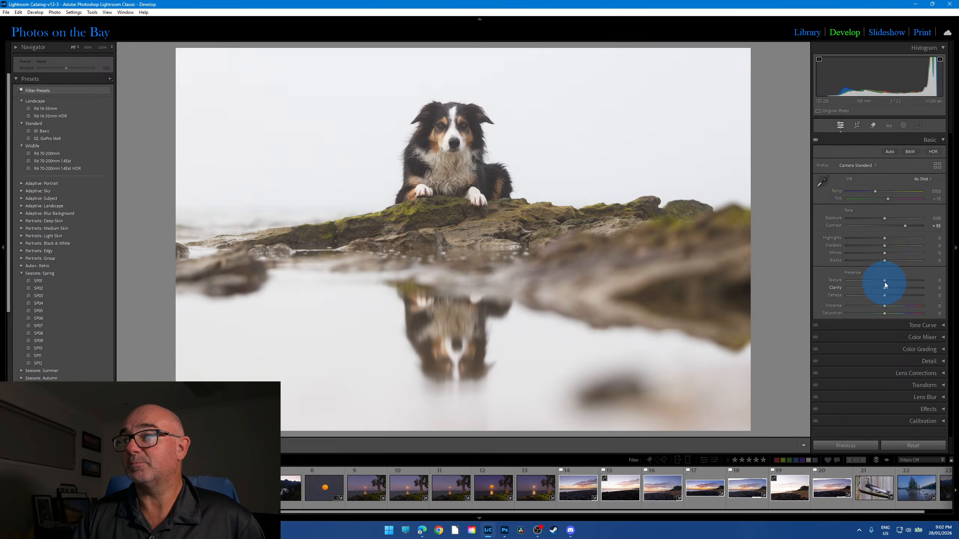
pyautogui.moveTo(884, 289); pyautogui.dragTo(878, 283)
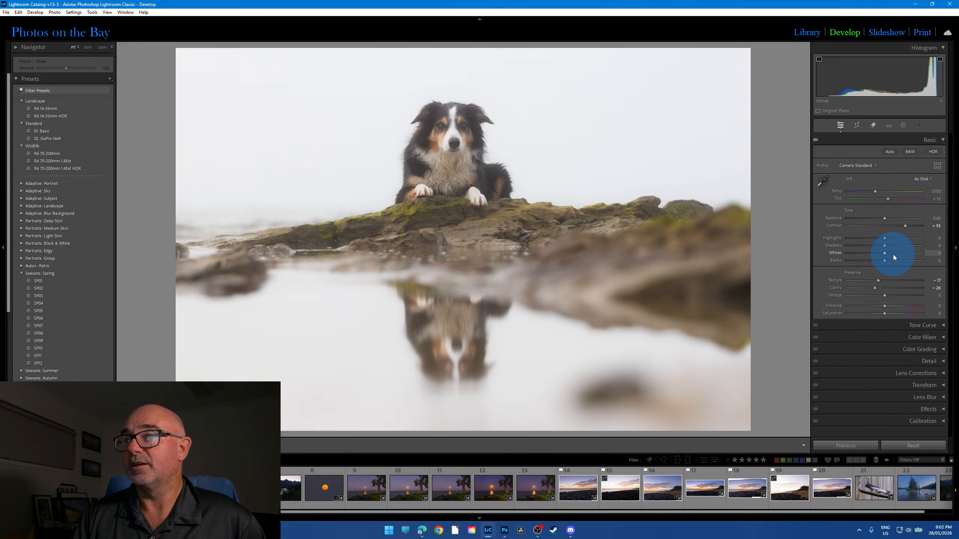
pyautogui.moveTo(885, 254); pyautogui.dragTo(900, 256)
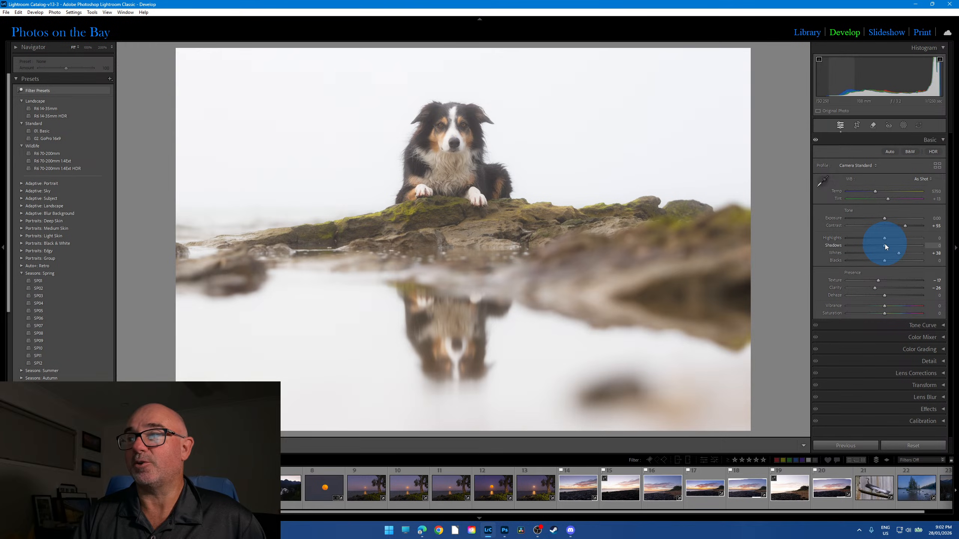
pyautogui.moveTo(884, 261); pyautogui.dragTo(879, 264)
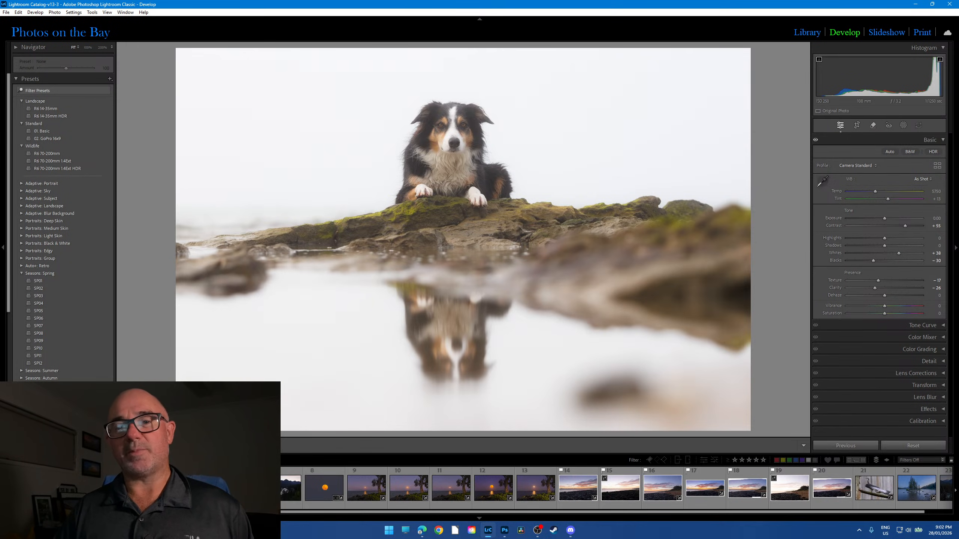
# - Compare the edited dog reflection photo with its unedited version by toggling the before view repeatedly
pyautogui.press('\\')
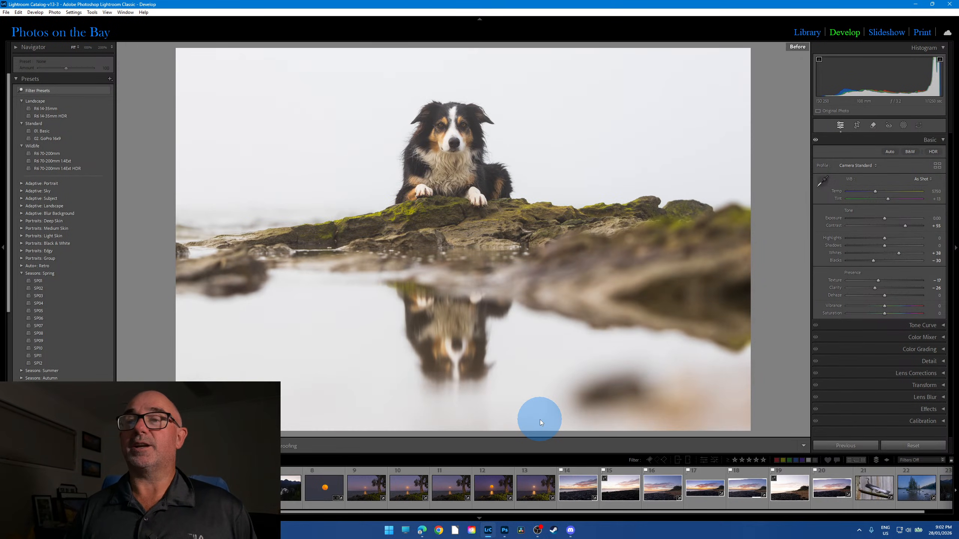
pyautogui.press('\\')
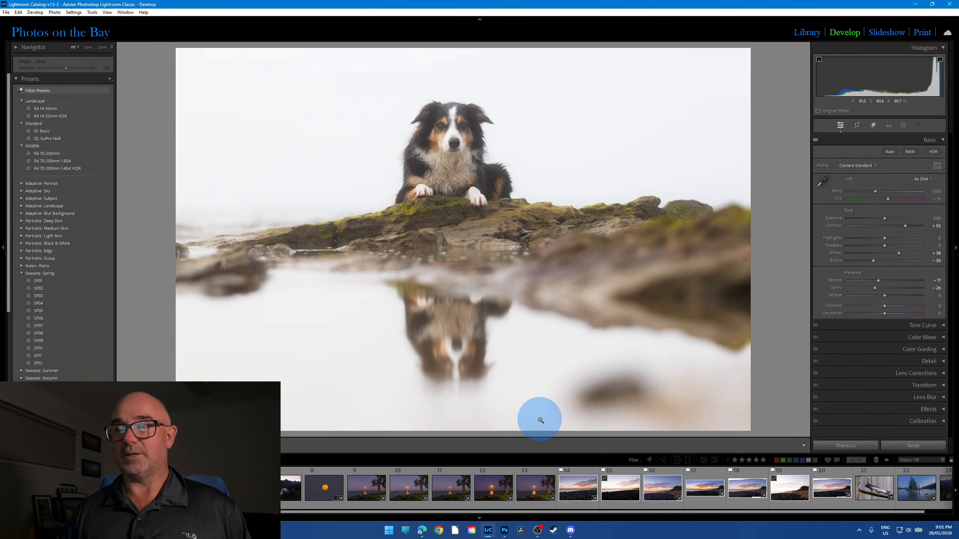
pyautogui.press('\\')
pyautogui.press('\\')
pyautogui.press('\\')
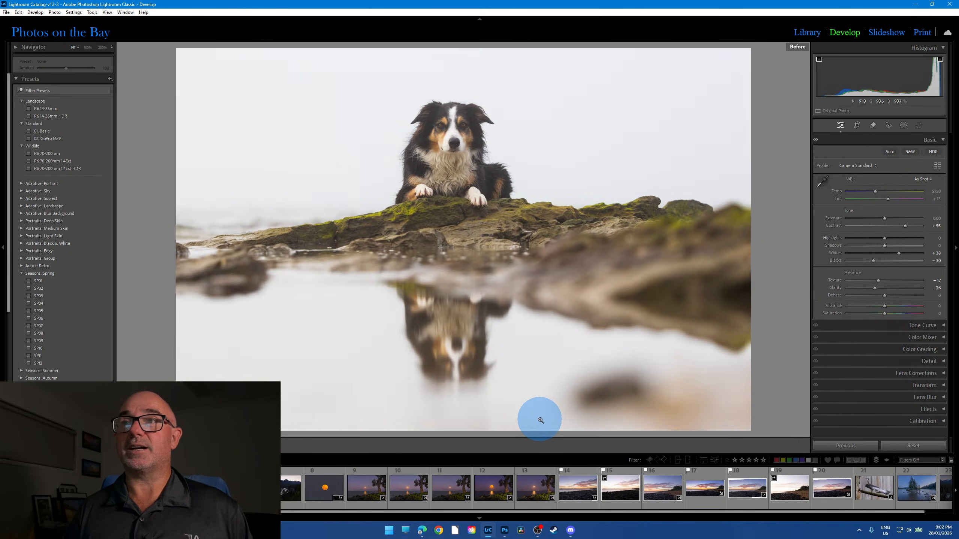
pyautogui.press('\\')
pyautogui.press('\\')
pyautogui.press('\\')
pyautogui.press('\\')
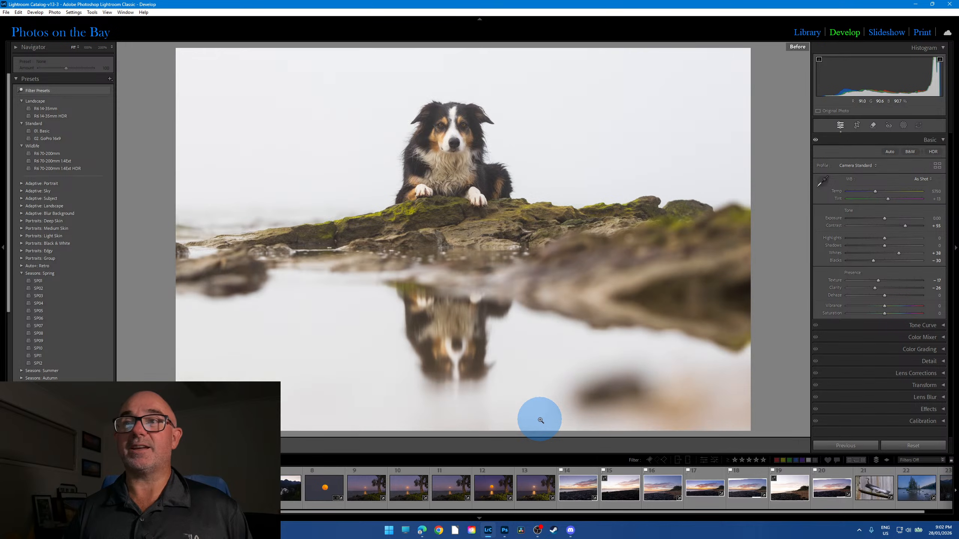
pyautogui.press('\\')
pyautogui.press('\\')
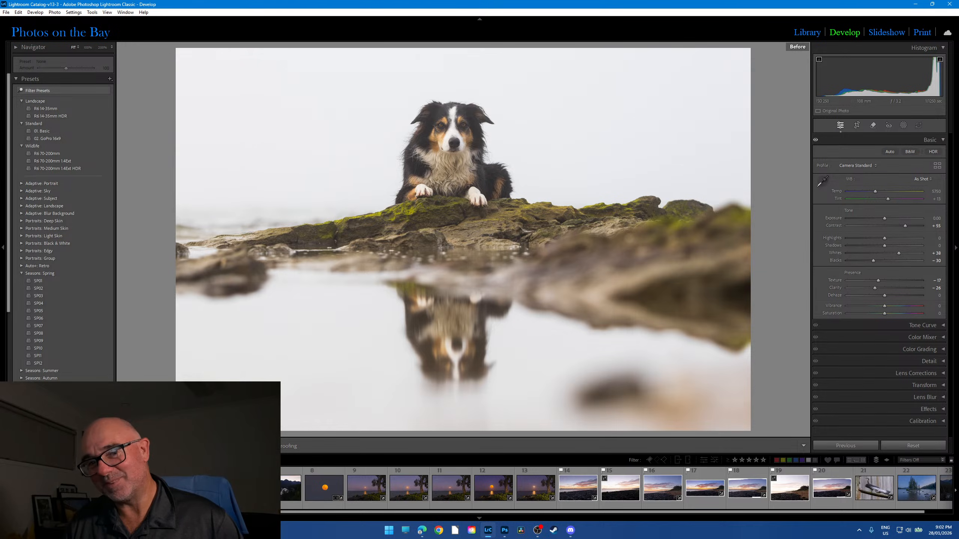
# - Switch to Photoshop, open the YouTube Live-1.dng document and remove the selection around the dog using the Lasso tool
pyautogui.click(506, 533)
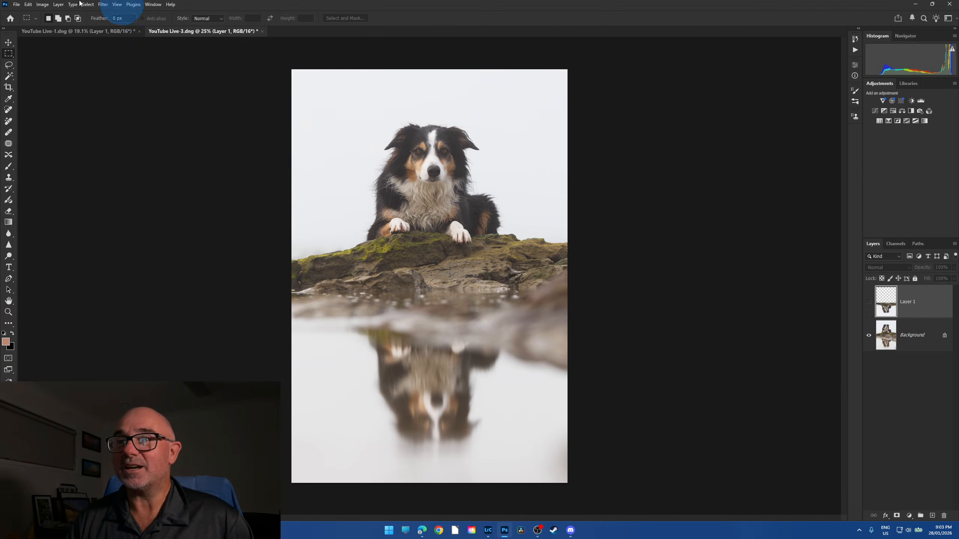
pyautogui.click(100, 32)
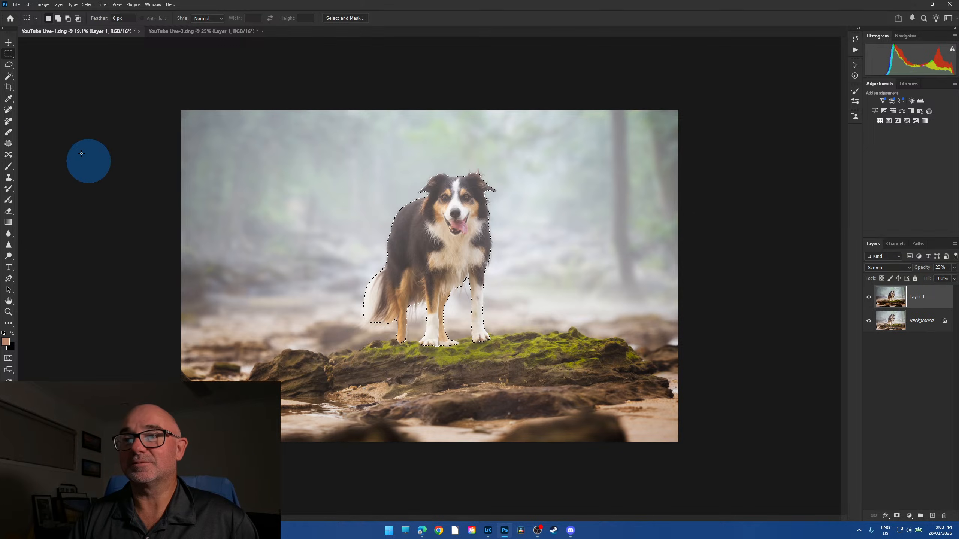
pyautogui.click(9, 65)
pyautogui.click(429, 197)
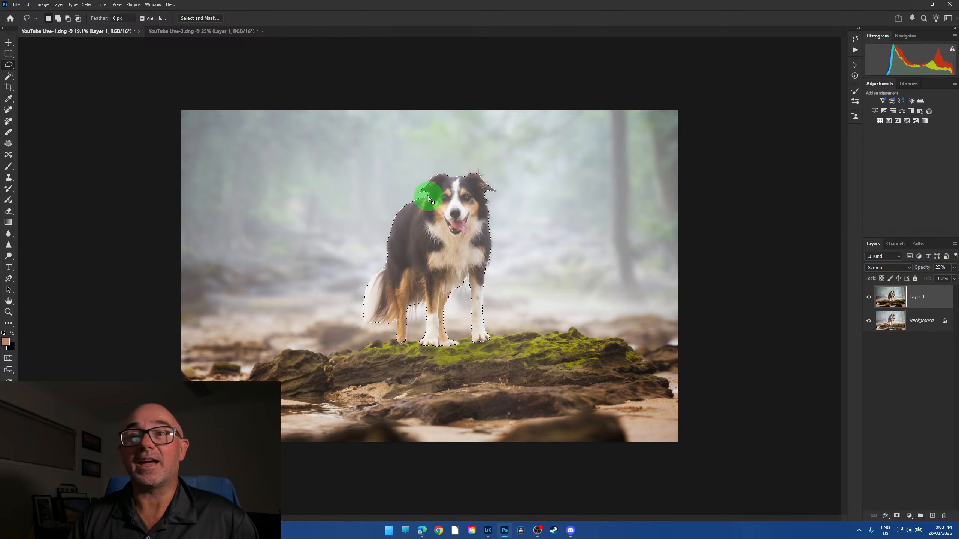
pyautogui.click(612, 300)
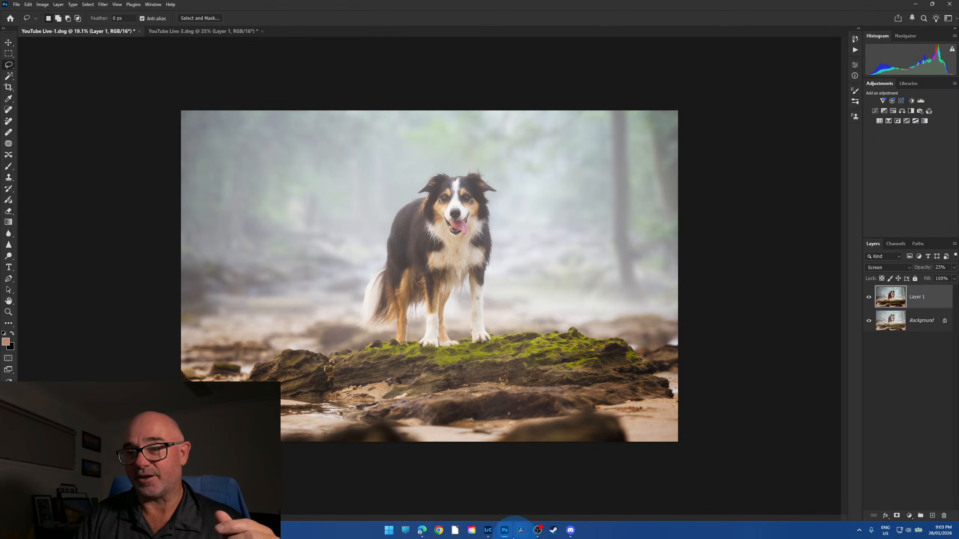
# - Return to Lightroom Classic and set the dog reflection photo's Temp to 5700, Exposure to +0.15 and Blacks to -41
pyautogui.click(488, 531)
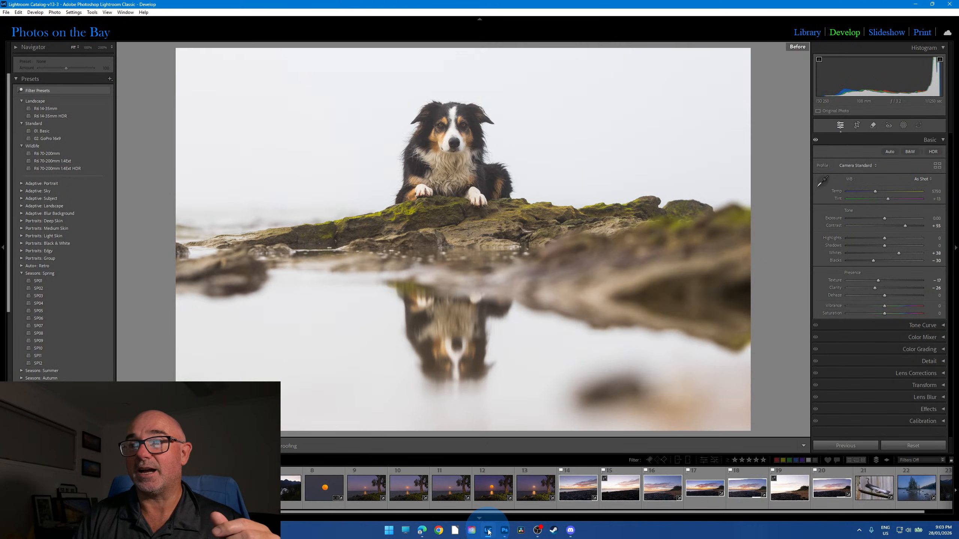
pyautogui.moveTo(875, 191); pyautogui.dragTo(885, 218)
pyautogui.click(448, 110)
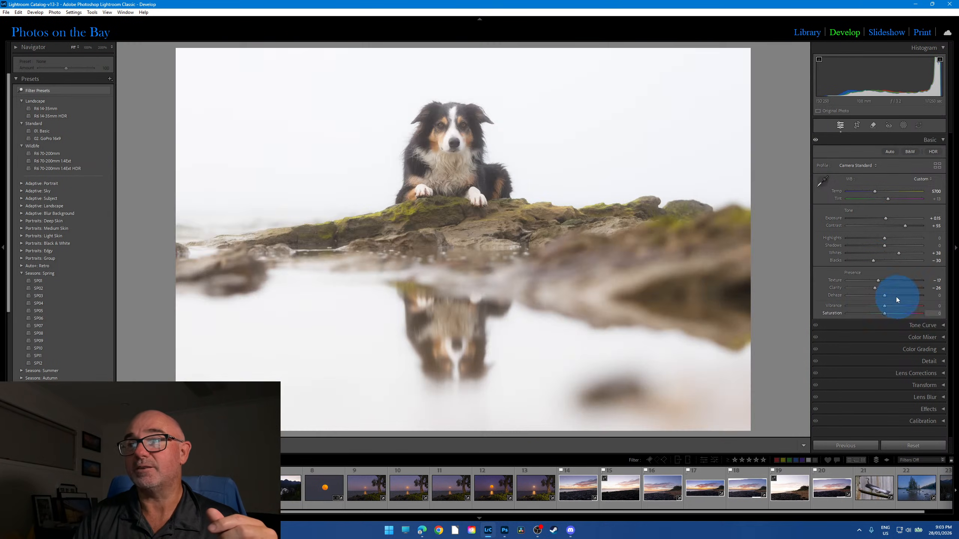
pyautogui.moveTo(872, 261); pyautogui.dragTo(868, 263)
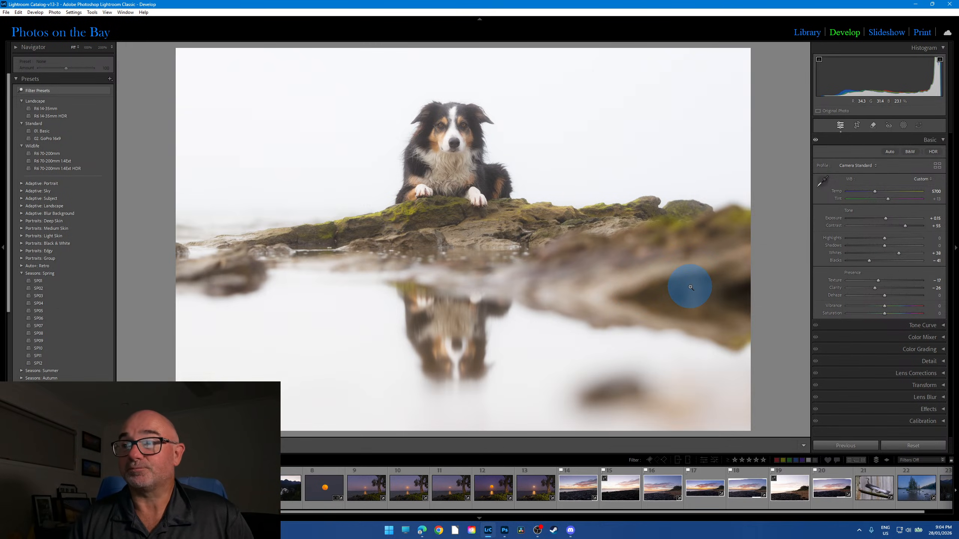
# - On the photo of the dog standing on the dark boulder, set Exposure +0.45, Contrast +80 and Blacks -43, and inspect the face up close
pyautogui.press('Right')
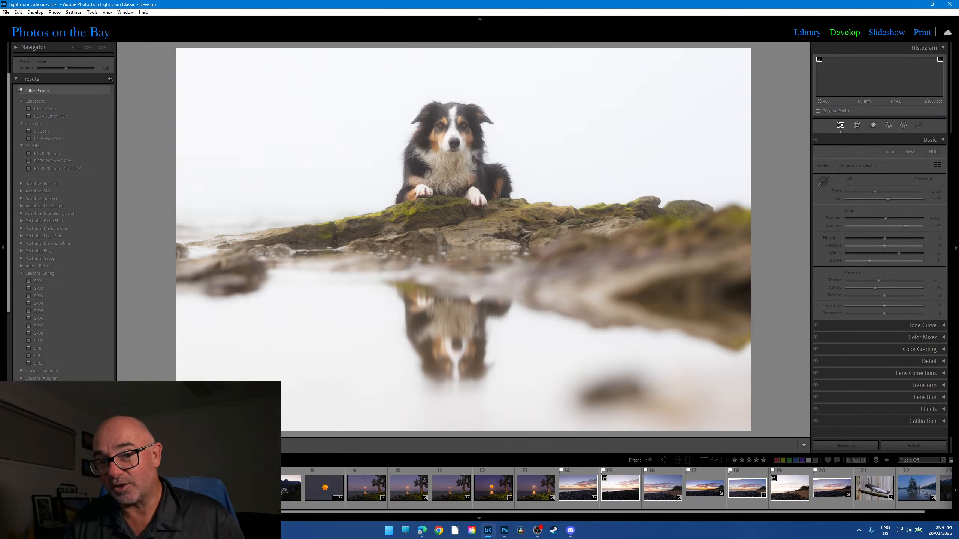
pyautogui.press('Right')
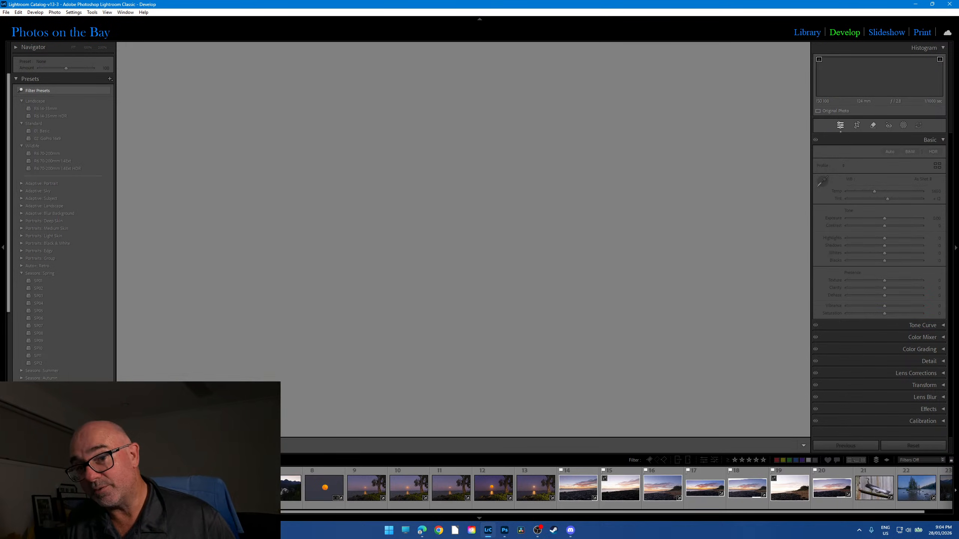
pyautogui.click(564, 374)
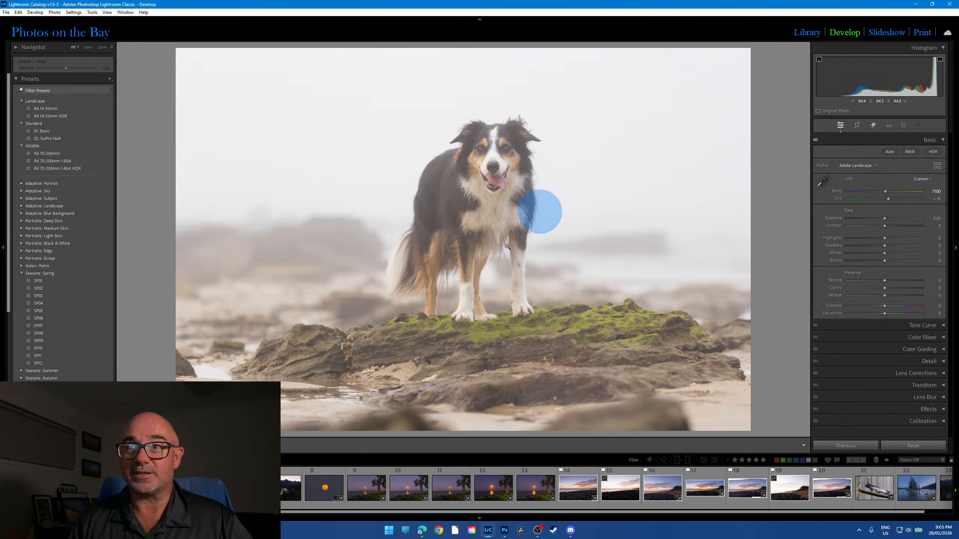
pyautogui.press('Right')
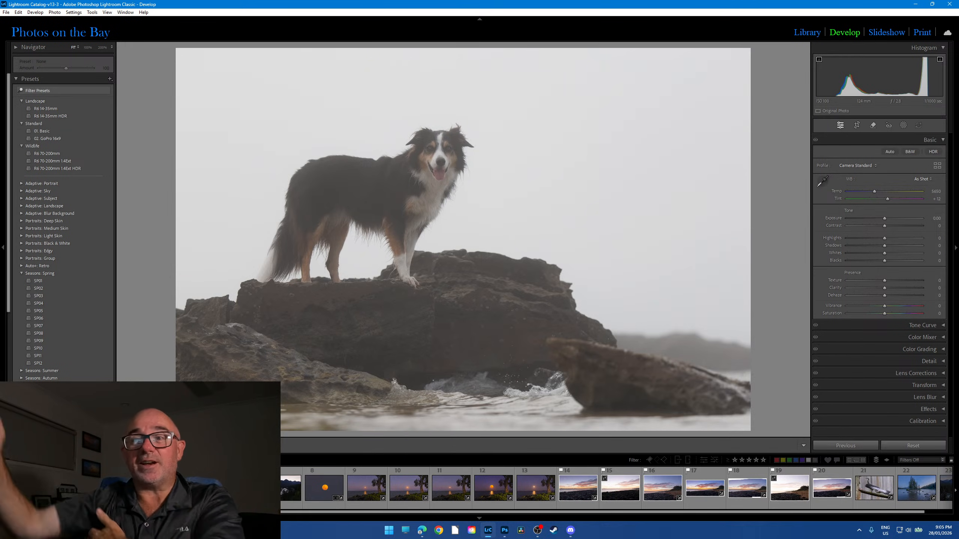
pyautogui.moveTo(883, 227)
pyautogui.mouseDown()
pyautogui.moveTo(914, 228)
pyautogui.moveTo(889, 221)
pyautogui.mouseUp()
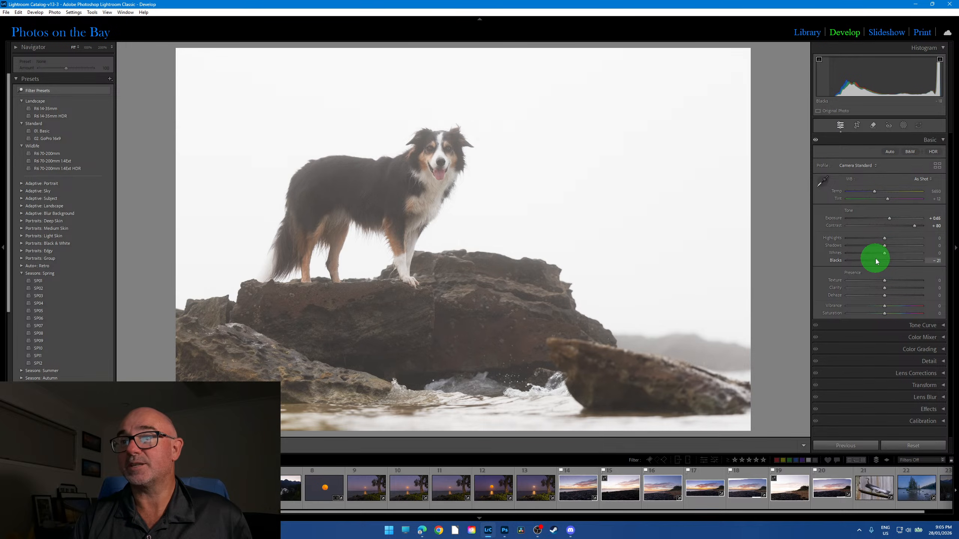
pyautogui.moveTo(875, 259)
pyautogui.mouseDown()
pyautogui.moveTo(858, 259)
pyautogui.moveTo(866, 258)
pyautogui.mouseUp()
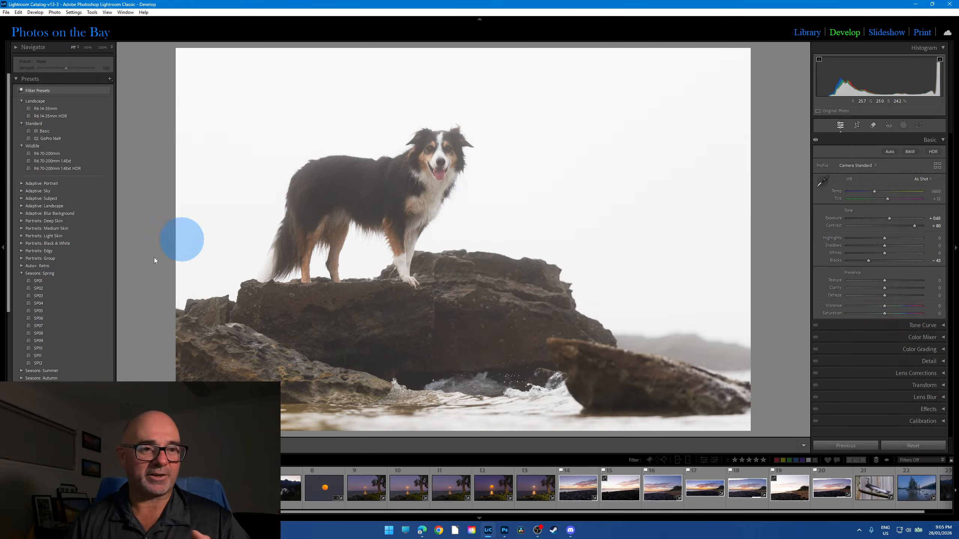
pyautogui.click(437, 161)
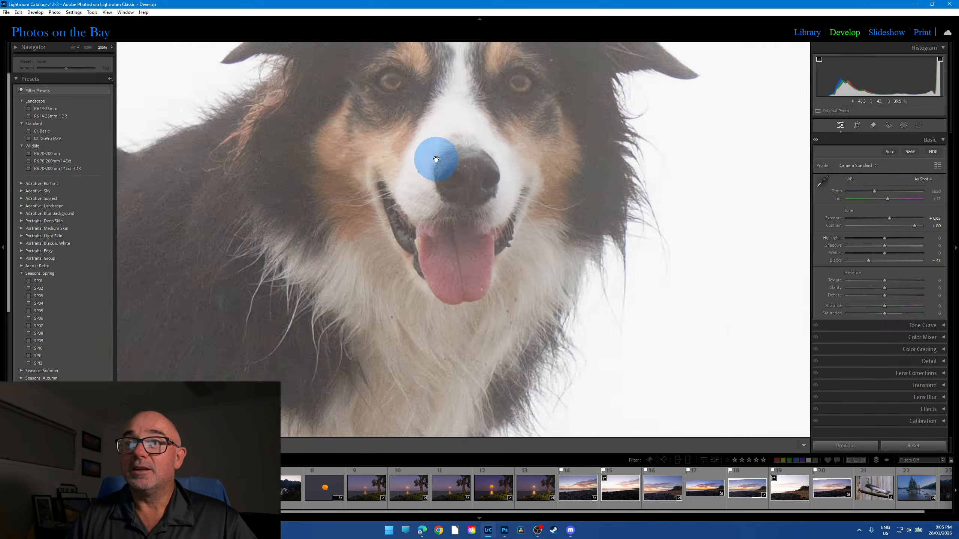
pyautogui.click(461, 325)
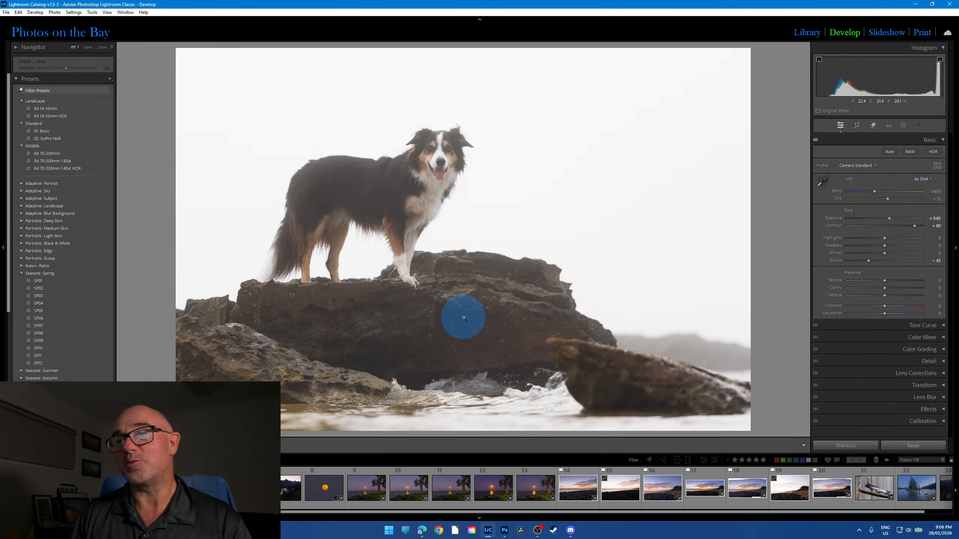
# - Browse the other filmstrip photos, viewing the moonrise jetty shot and the mountain river landscape
pyautogui.click(413, 506)
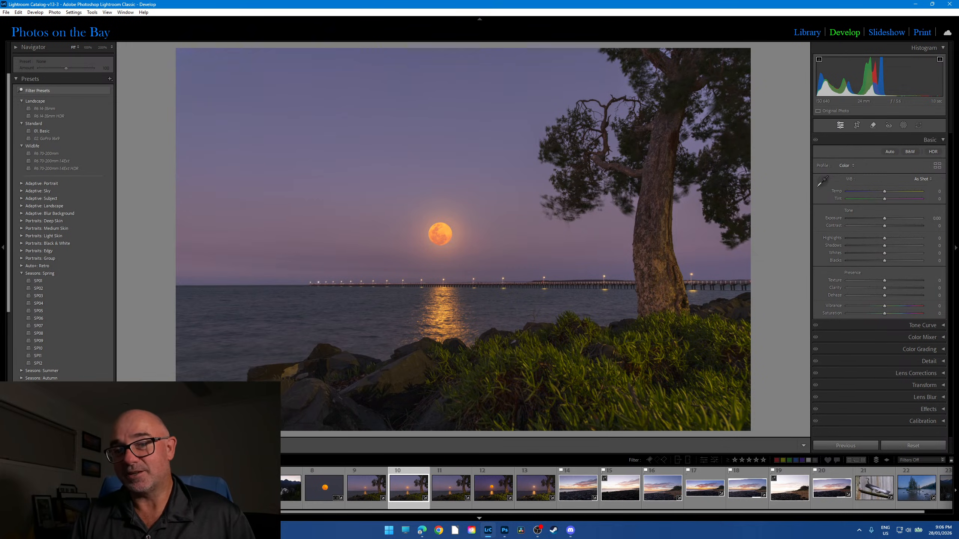
pyautogui.click(240, 488)
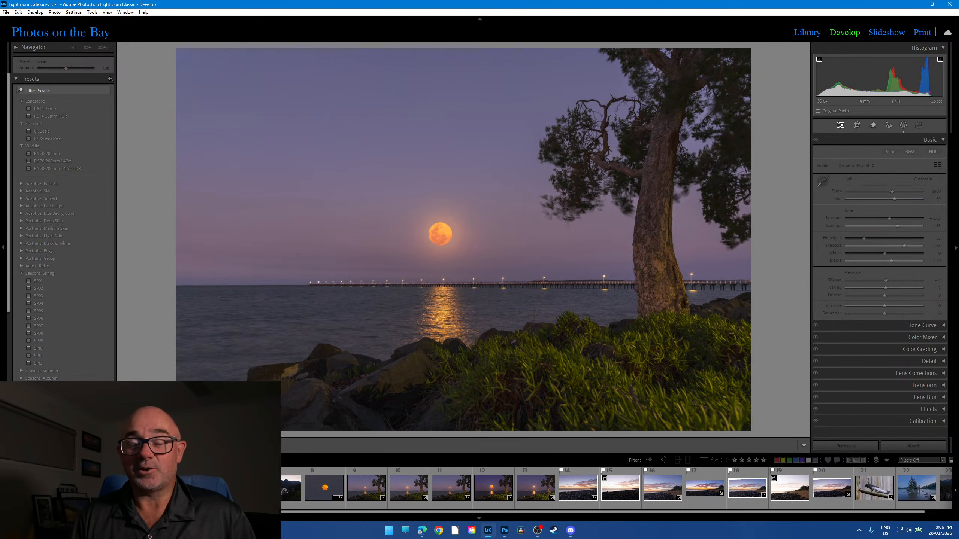
pyautogui.press('Right')
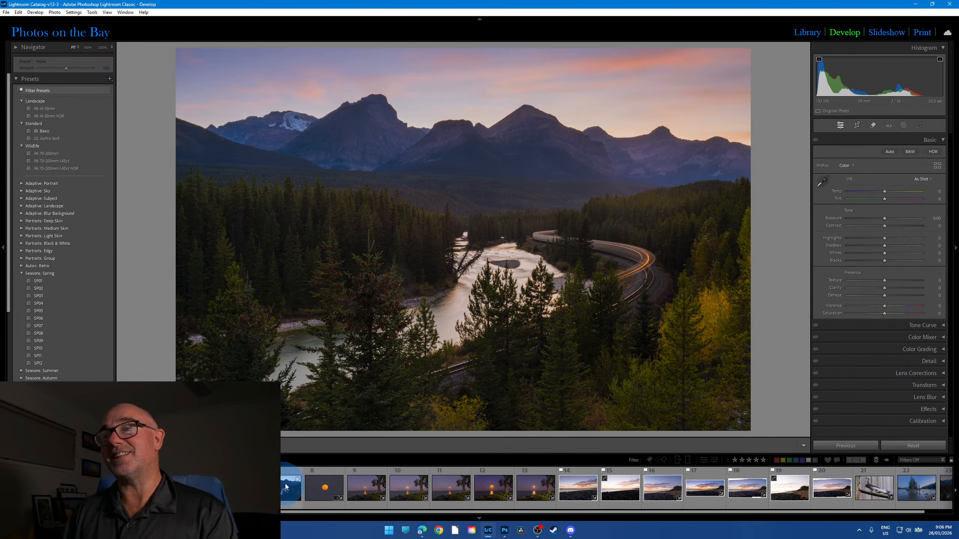
pyautogui.click(325, 488)
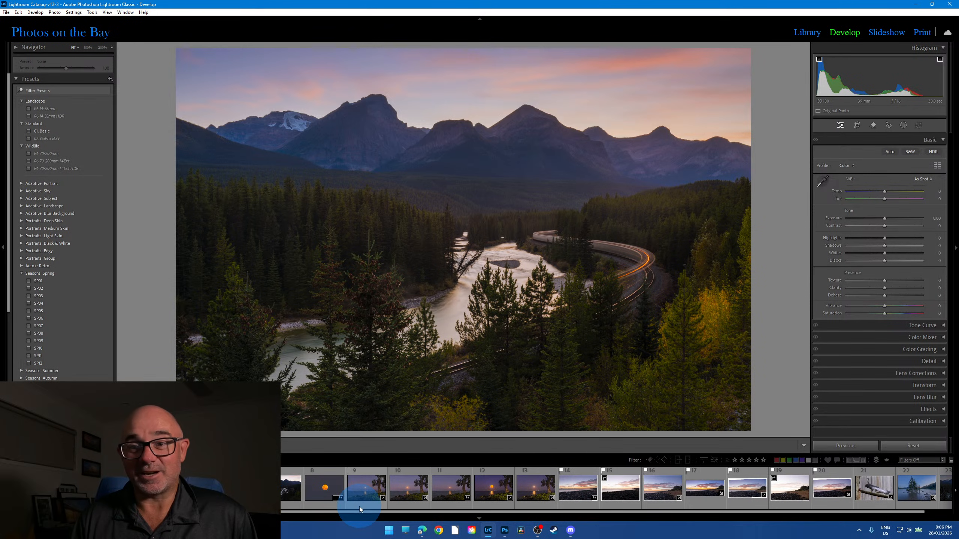
# - Compare the moonrise jetty photos 9 to 12 with their different moon sizes, and open the sunrise rocky beach panorama, photo 17
pyautogui.click(360, 506)
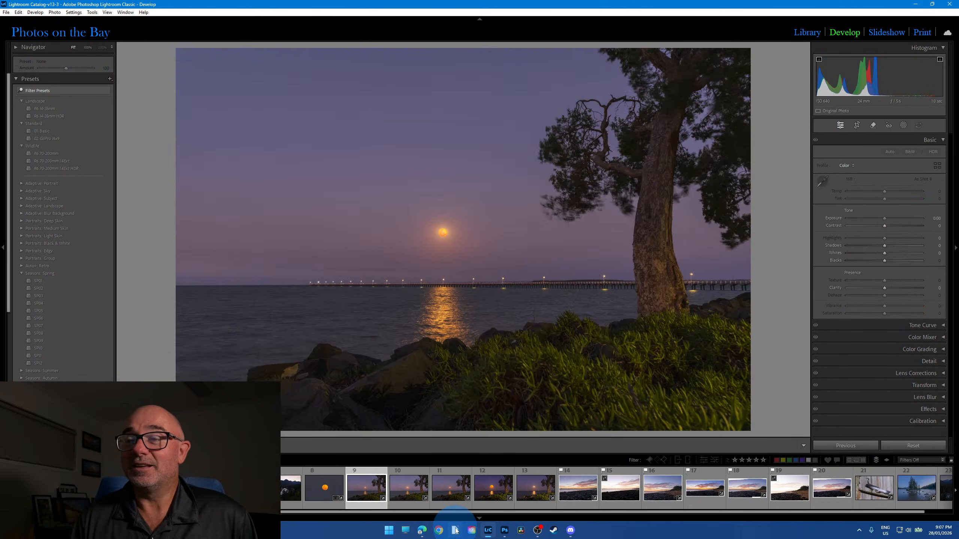
pyautogui.click(409, 493)
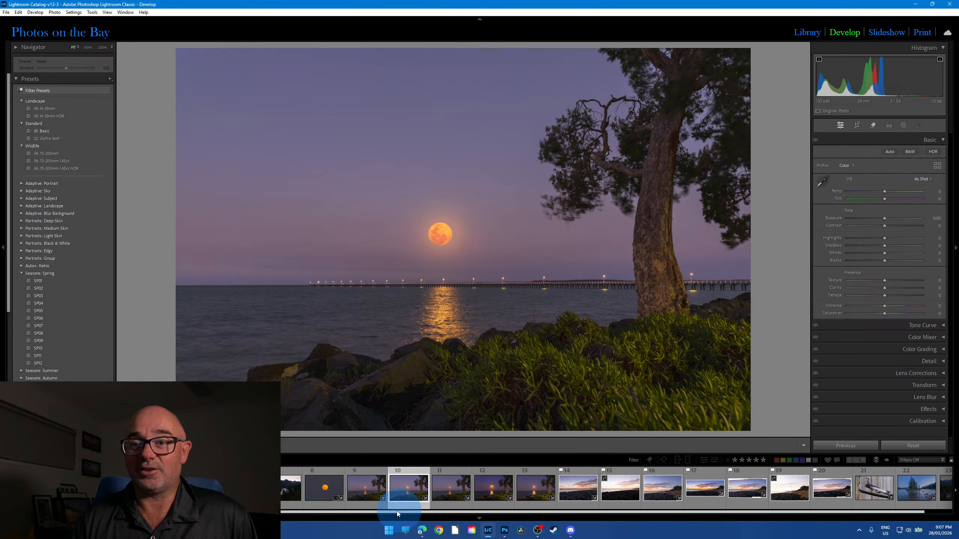
pyautogui.click(374, 508)
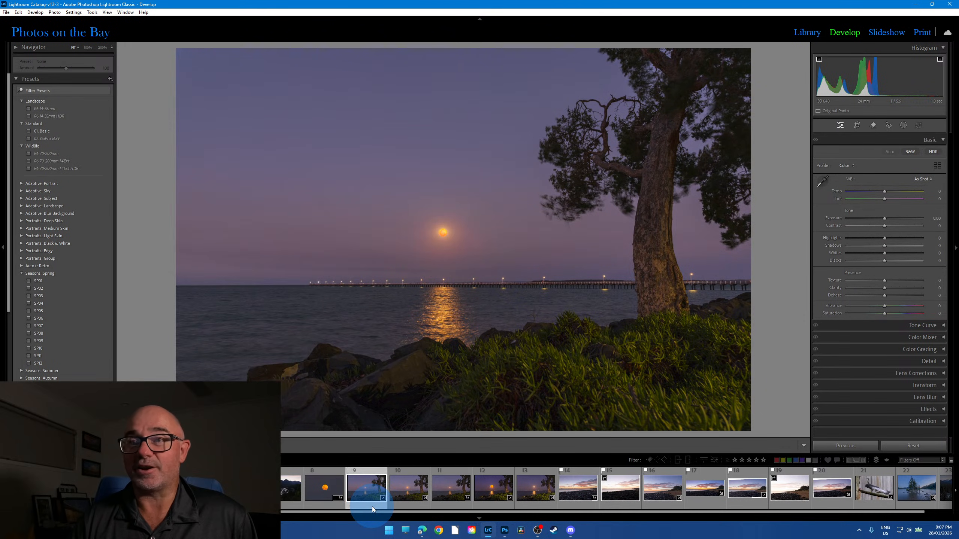
pyautogui.click(445, 508)
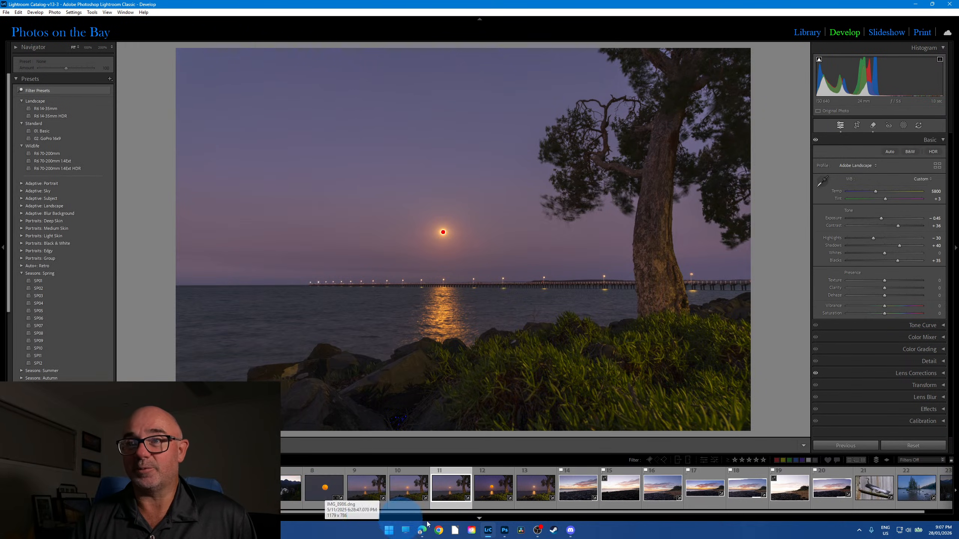
pyautogui.click(494, 487)
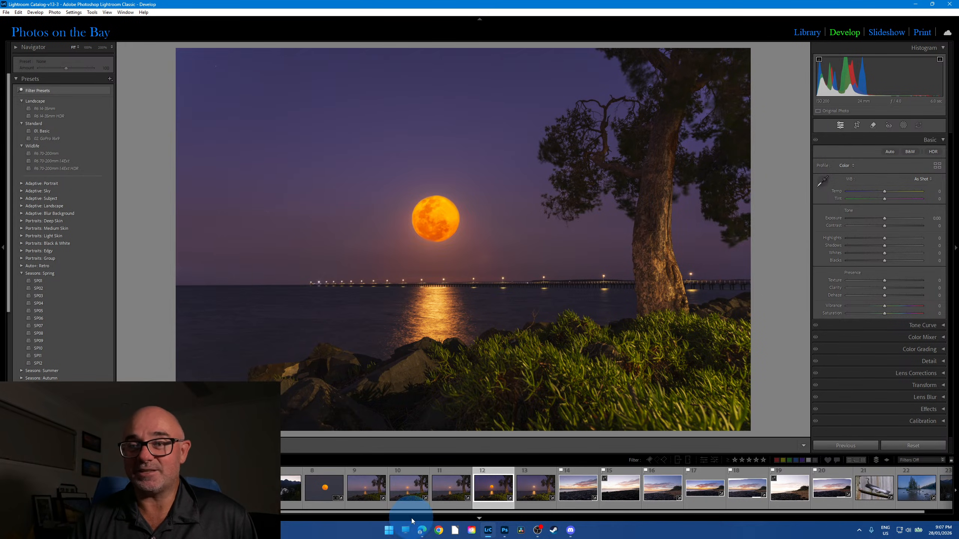
pyautogui.moveTo(406, 512); pyautogui.dragTo(510, 514)
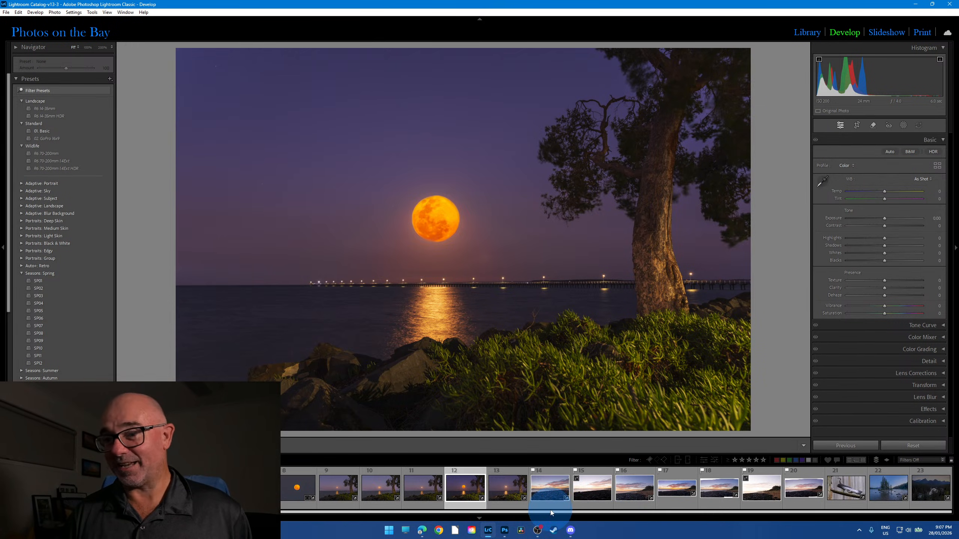
pyautogui.click(675, 505)
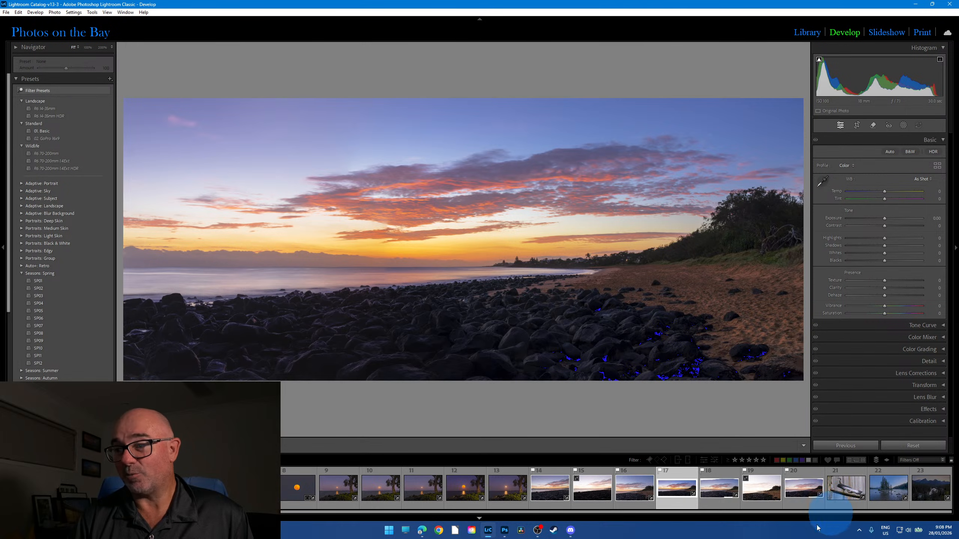
# - View the heron photo 21 and moonrise jetty photo 10, and return to the herons before opening the mountain river landscape
pyautogui.click(847, 505)
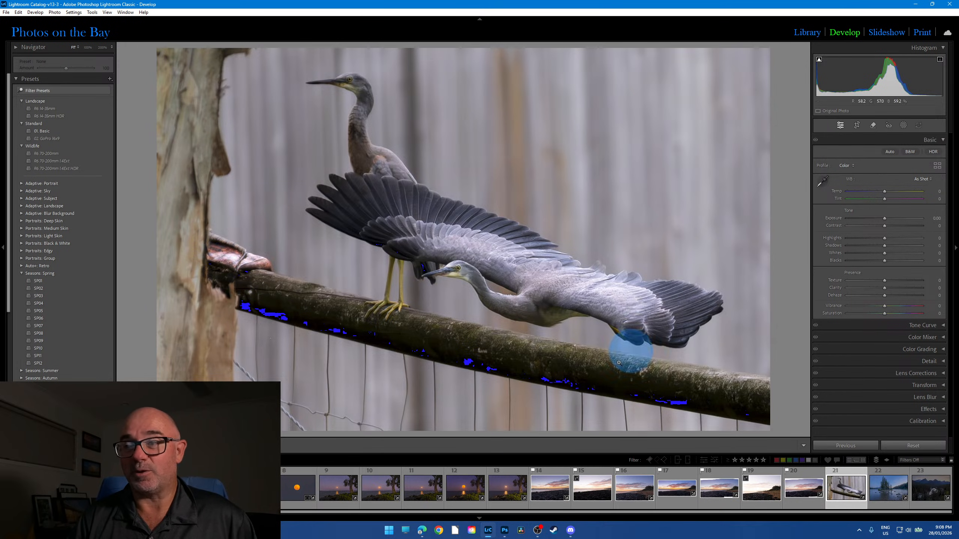
pyautogui.click(370, 507)
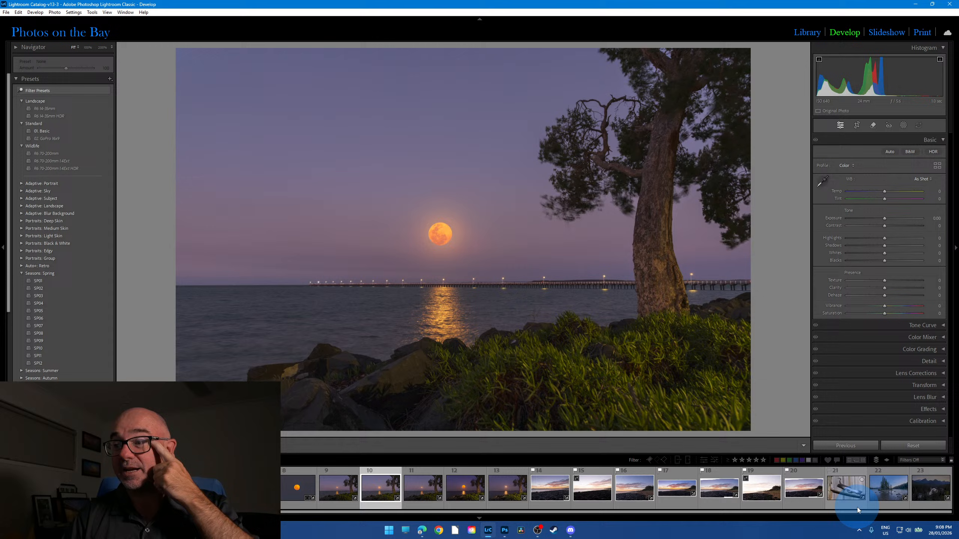
pyautogui.click(858, 507)
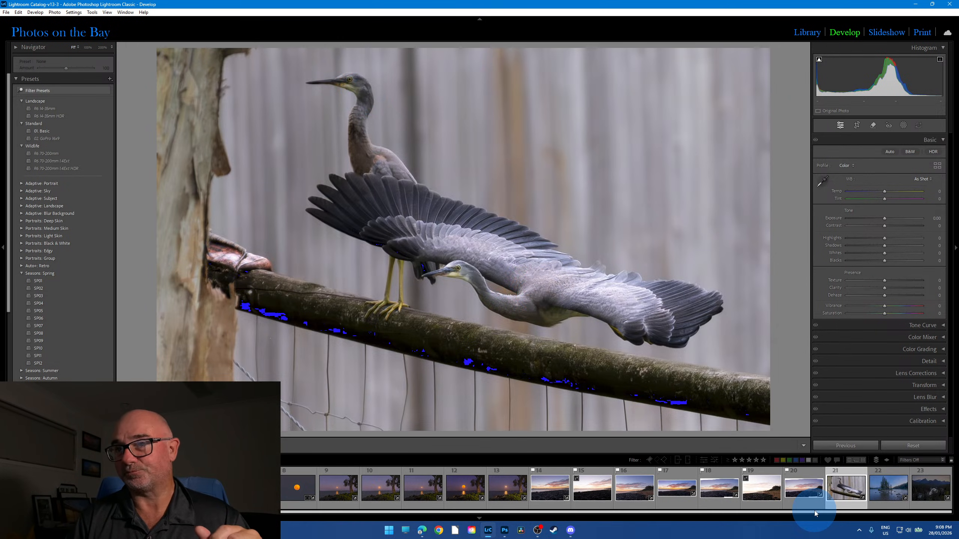
pyautogui.click(884, 507)
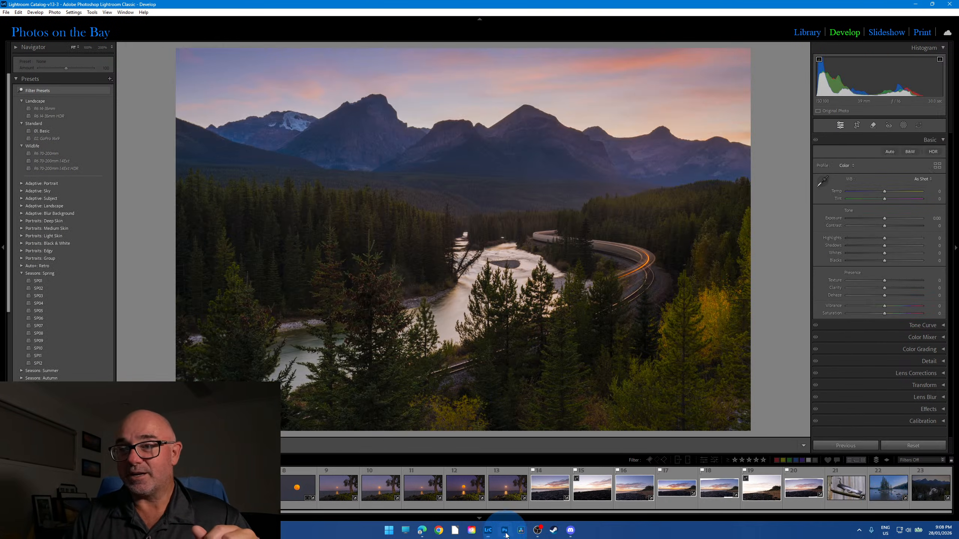
# - Switch to Photoshop and toggle the visibility of Layer 1 in YouTube Live-1.dng to compare the fog effect
pyautogui.click(504, 531)
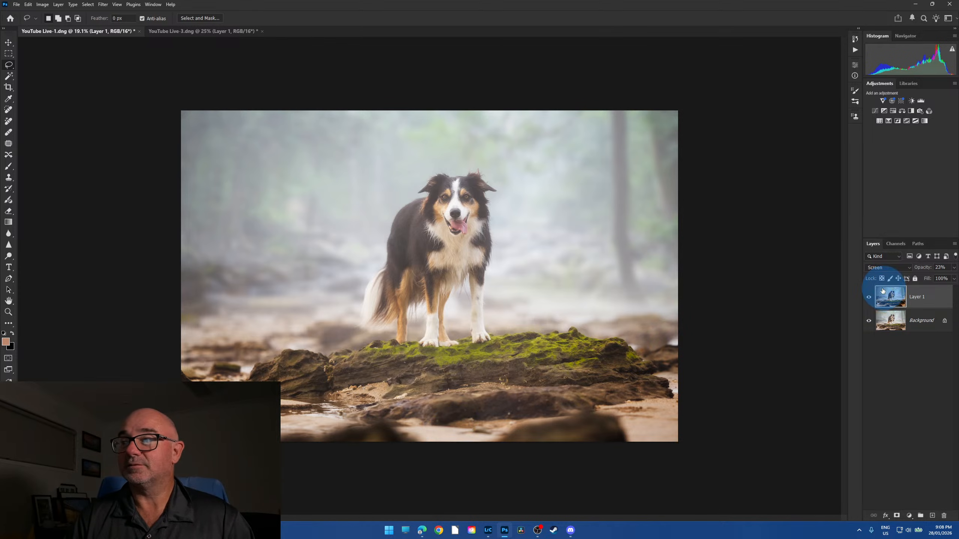
pyautogui.click(867, 298)
pyautogui.click(864, 298)
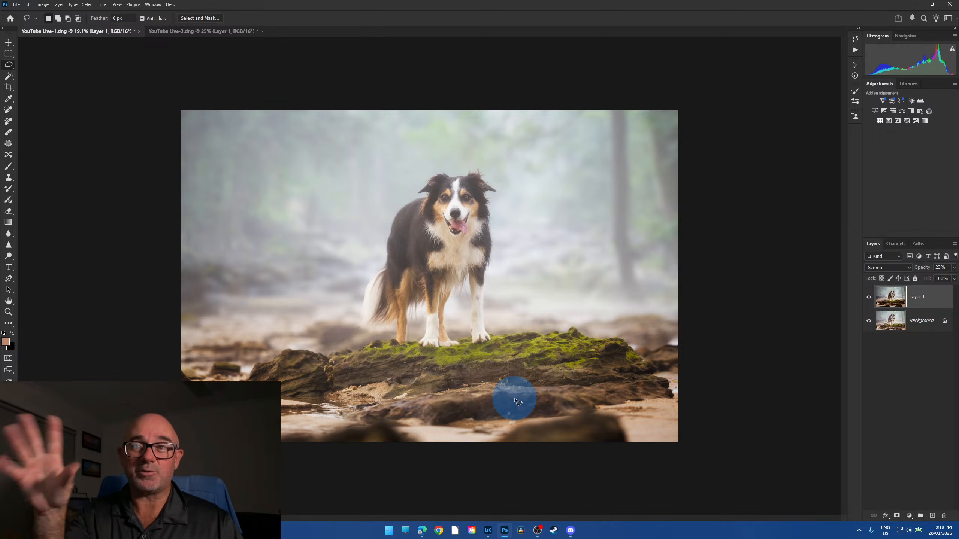
# - Compare the unedited standing dog photo in Lightroom Classic with its edited version in Photoshop
pyautogui.click(488, 531)
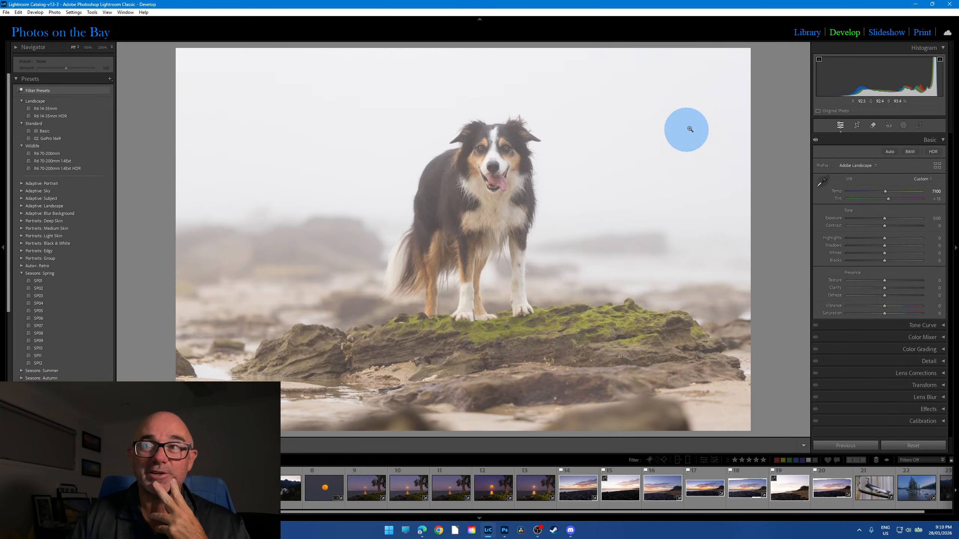
pyautogui.moveTo(417, 536)
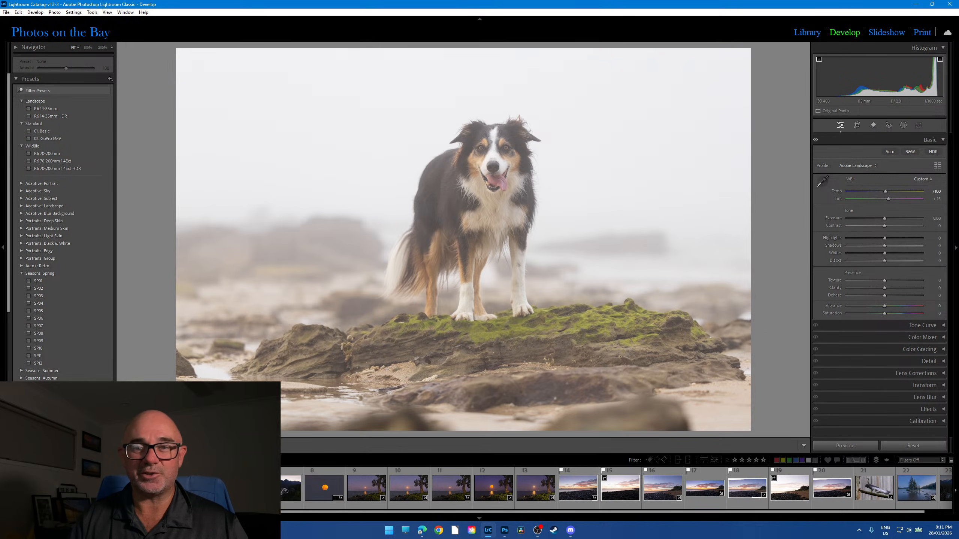
pyautogui.click(504, 530)
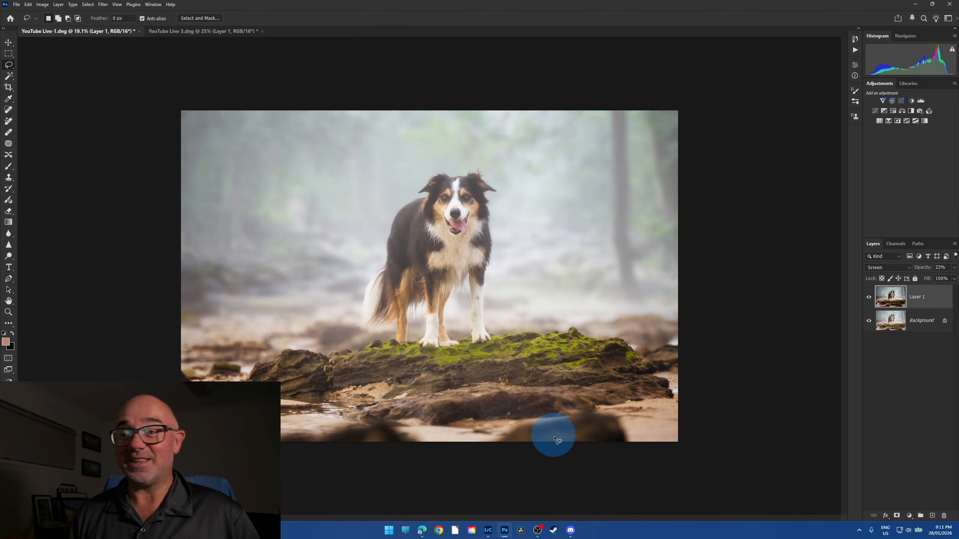
pyautogui.click(541, 435)
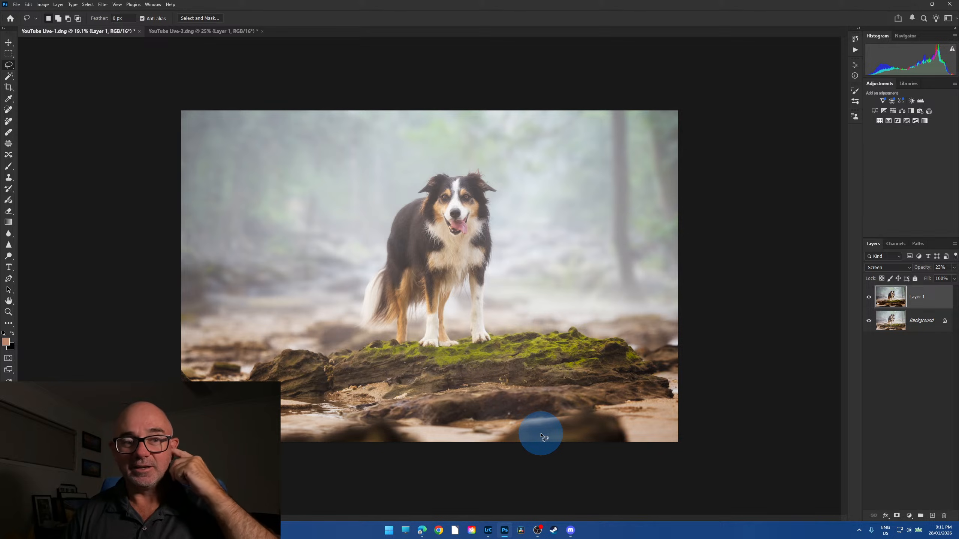
# - Switch to Discord, view the shared photo of the dog running through water in a maximized window, and close the window
pyautogui.click(570, 530)
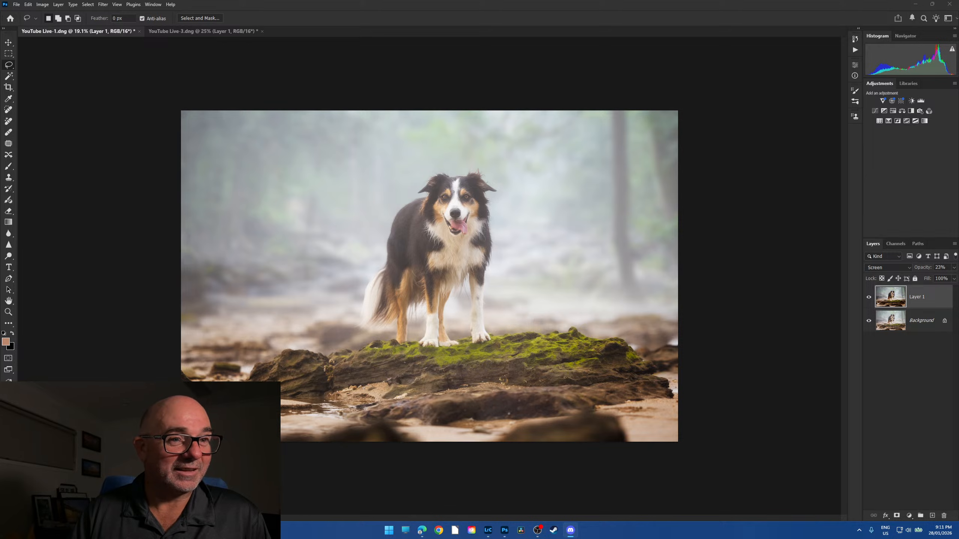
pyautogui.moveTo(515, 128); pyautogui.dragTo(516, 60)
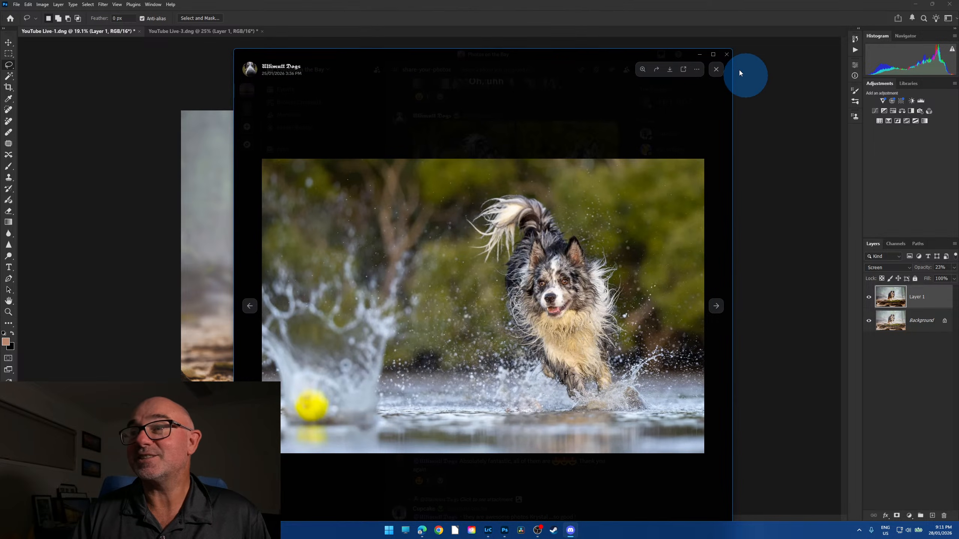
pyautogui.click(715, 57)
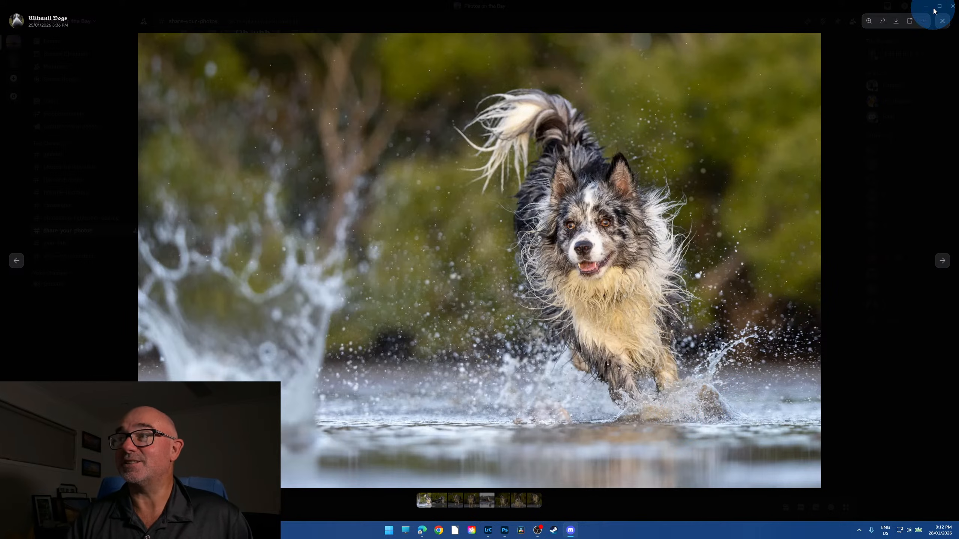
pyautogui.click(955, 6)
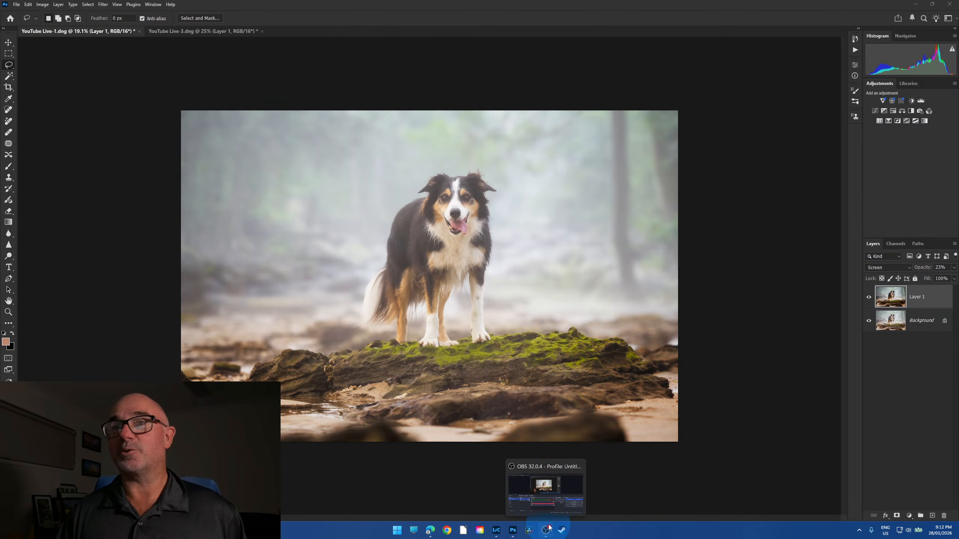
# - Look over both open dog photos in Photoshop and close the documents YouTube Live-1.dng and YouTube Live-3.dng
pyautogui.click(202, 31)
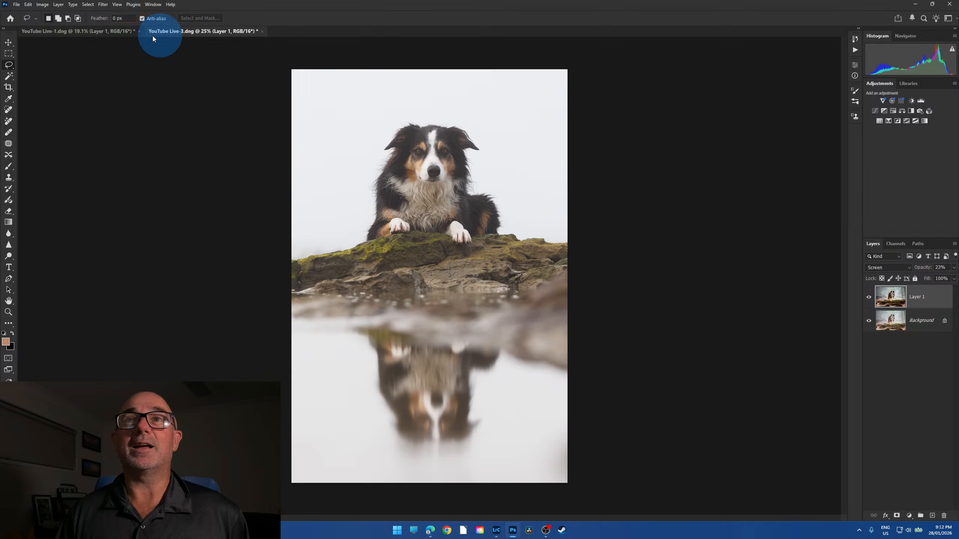
pyautogui.click(108, 31)
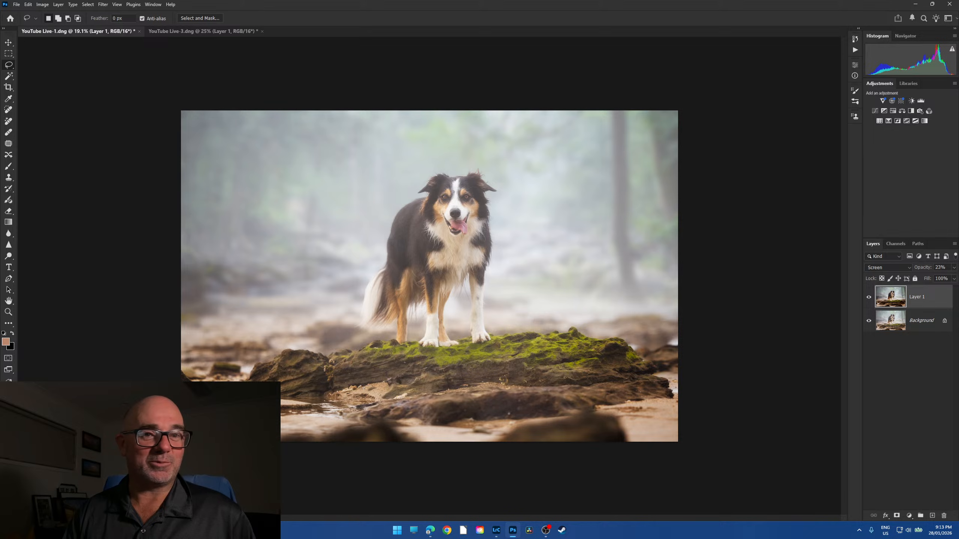
pyautogui.click(140, 32)
pyautogui.click(445, 191)
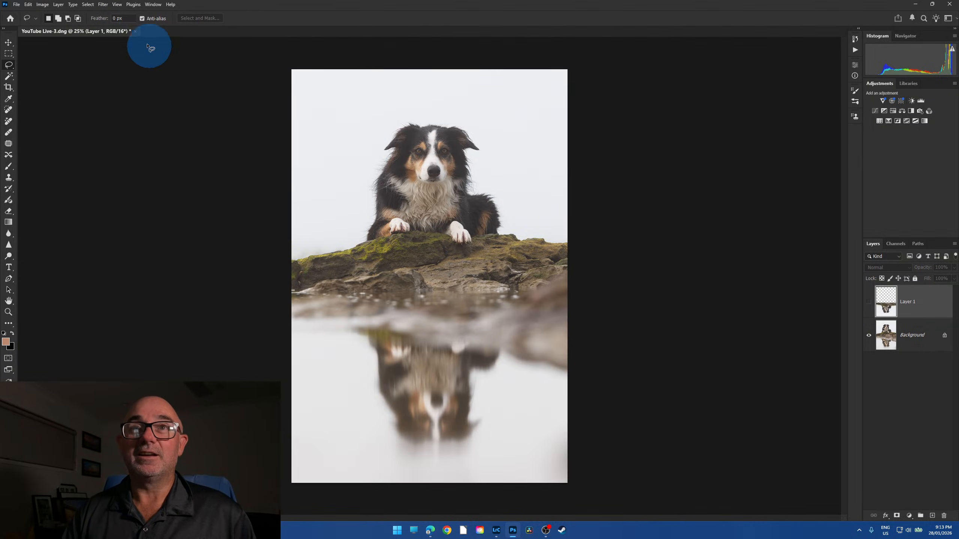
pyautogui.click(135, 31)
pyautogui.click(478, 193)
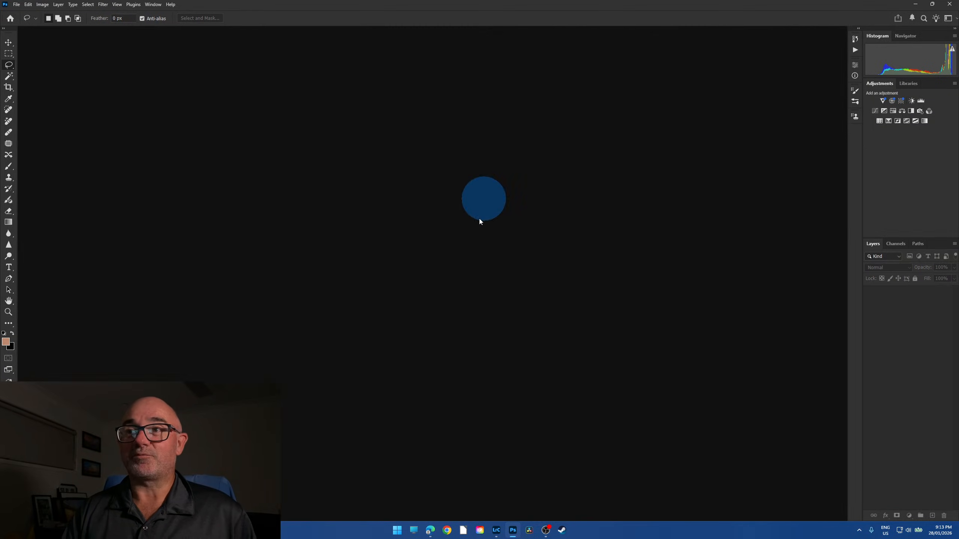